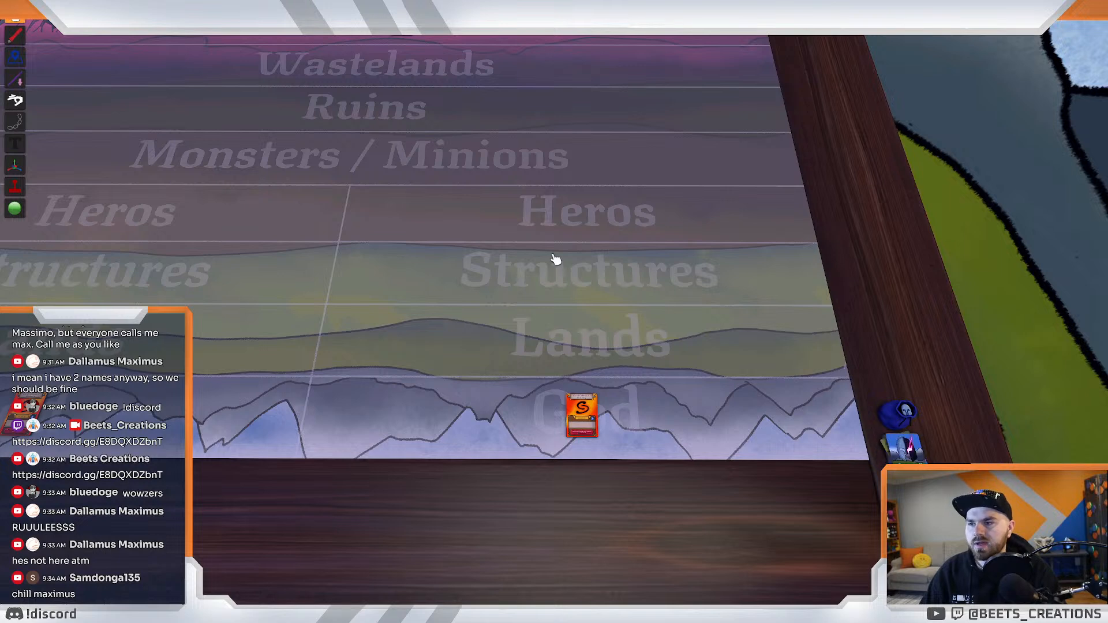
Change the player colour to take a seat at the table.
{"action": "key", "text": "s"}
{"action": "left_click_drag", "start_coordinate": [646, 472], "coordinate": [903, 424]}
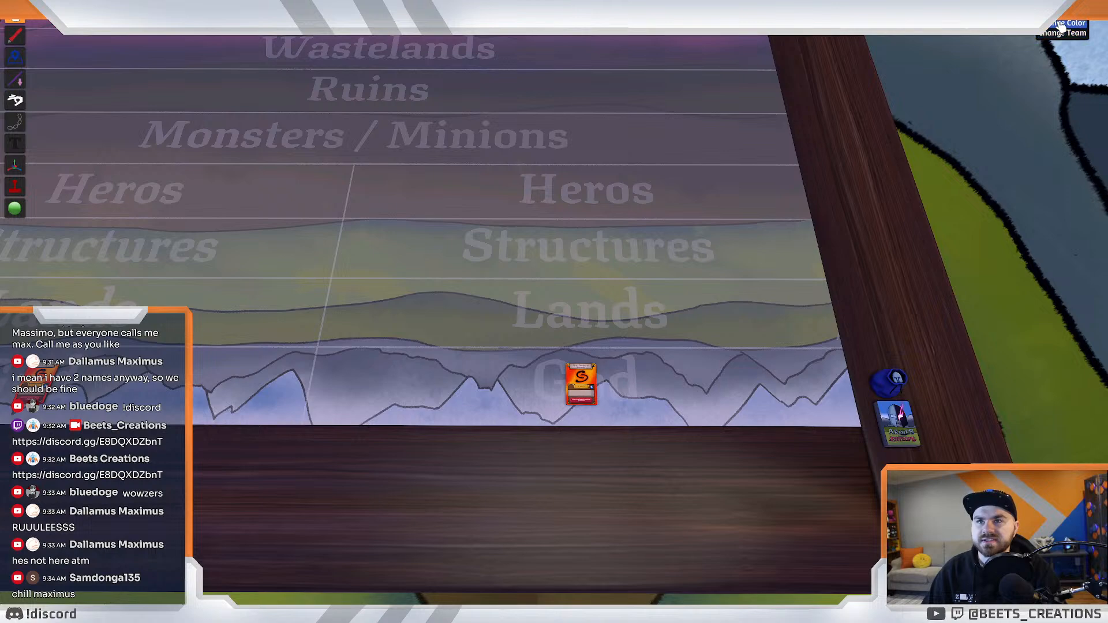
{"action": "left_click", "coordinate": [1061, 26]}
{"action": "left_click", "coordinate": [568, 264]}
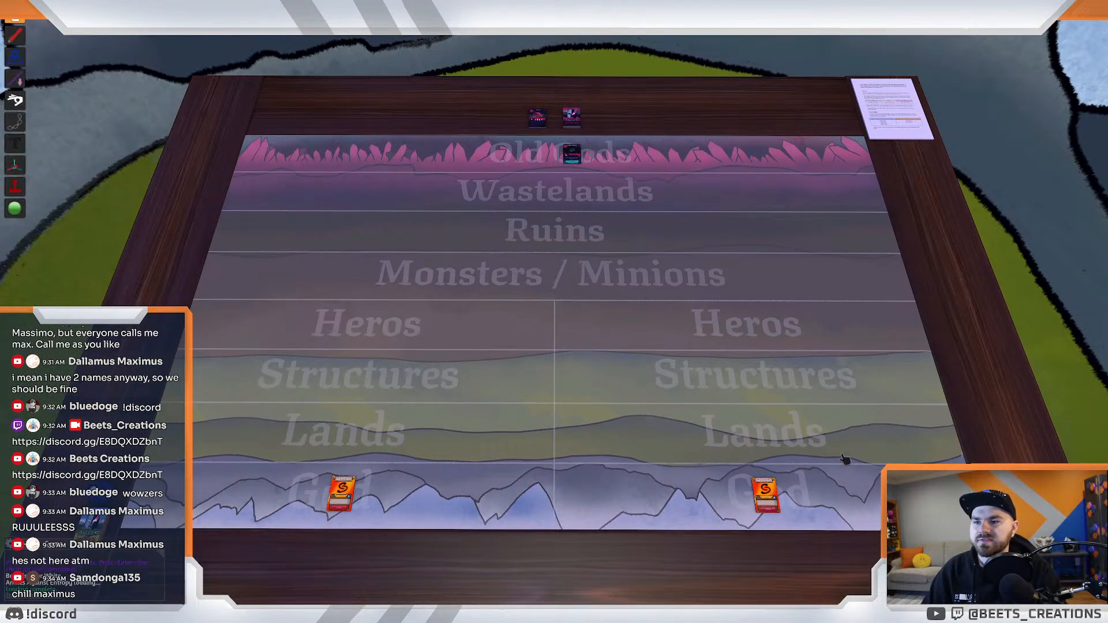
Draw six cards from the deck beside the play mat into the player's hand.
{"action": "scroll", "coordinate": [842, 461], "scroll_direction": "up", "scroll_amount": 3}
{"action": "key", "text": "s"}
{"action": "key", "text": "d"}
{"action": "key", "text": "1"}
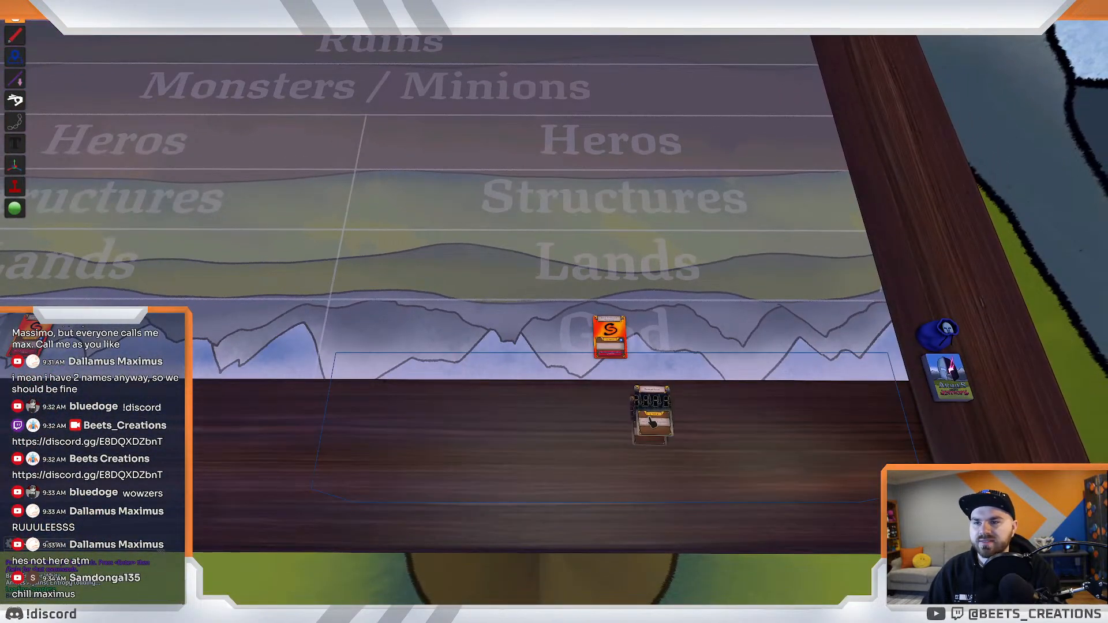
{"action": "key", "text": "1"}
{"action": "key", "text": "1"}
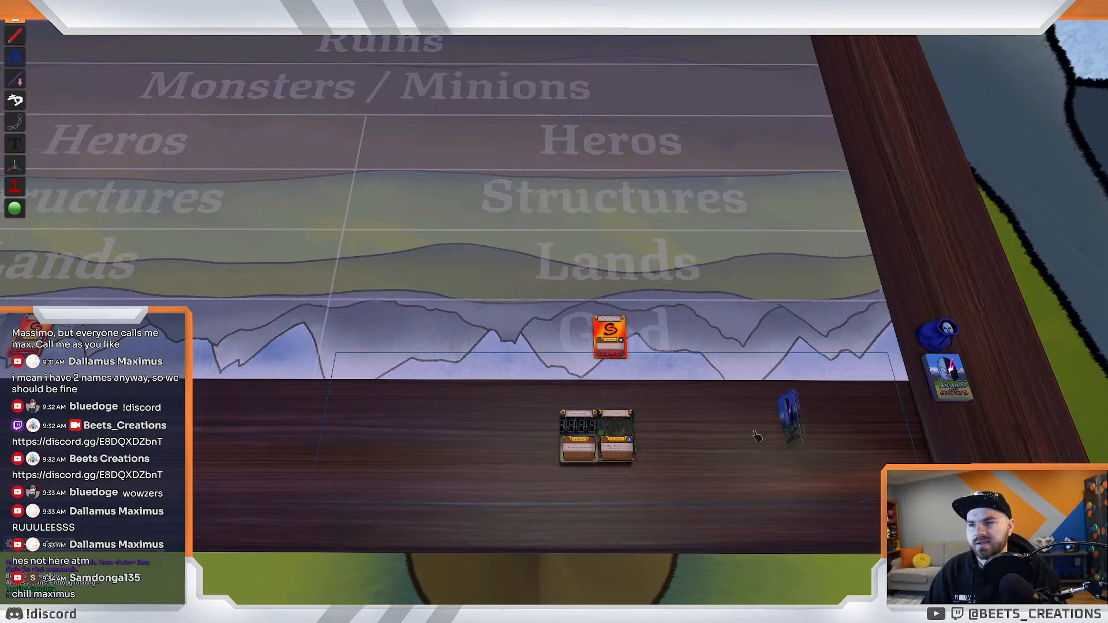
{"action": "key", "text": "1"}
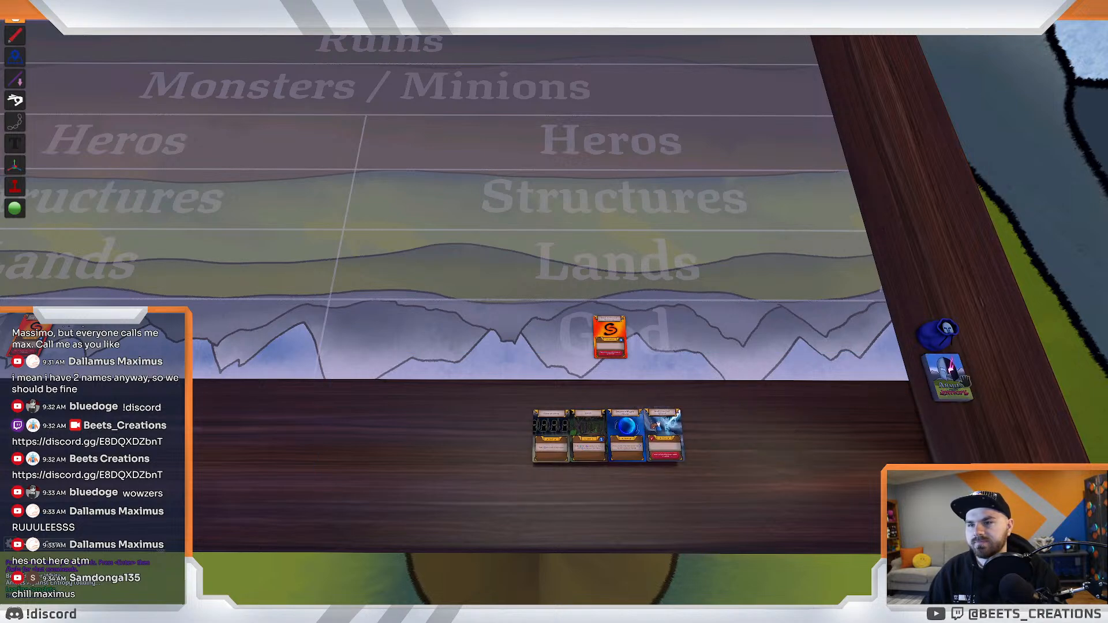
{"action": "left_click_drag", "start_coordinate": [787, 441], "coordinate": [765, 440]}
{"action": "key", "text": "w"}
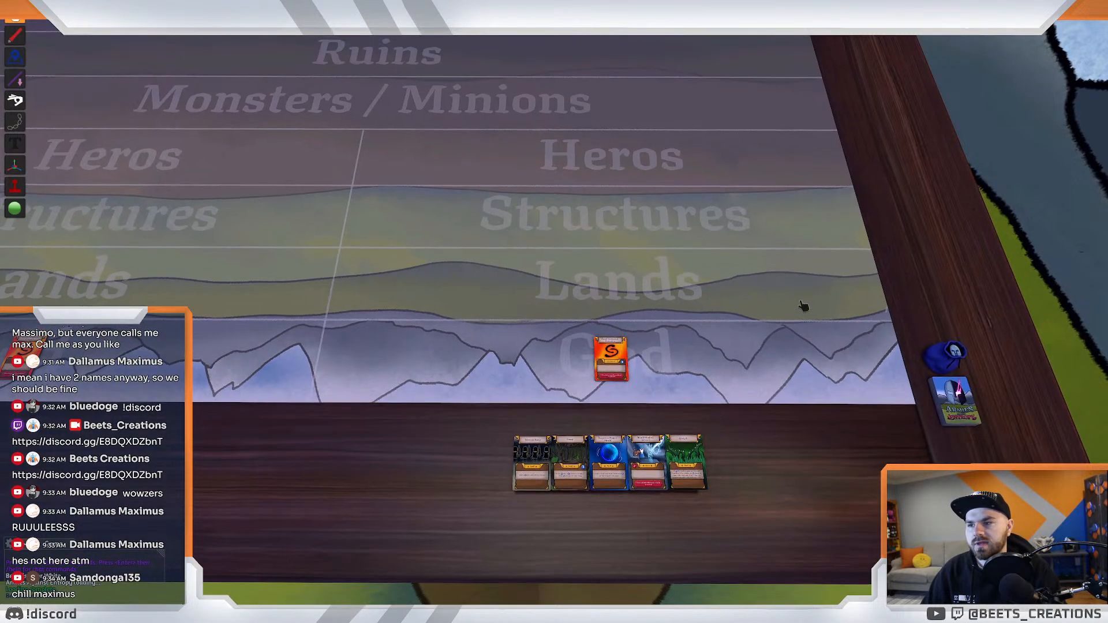
{"action": "left_click_drag", "start_coordinate": [925, 433], "coordinate": [737, 390]}
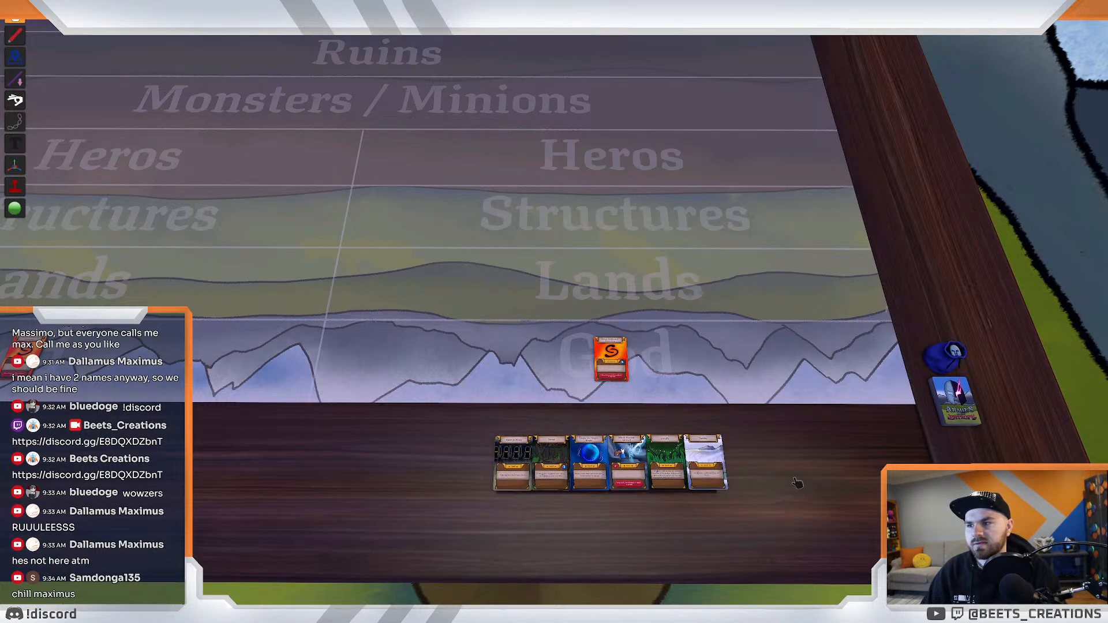
Examine the board layout from the Old Gods row down to the Lands and God rows and the hand.
{"action": "key", "text": "w"}
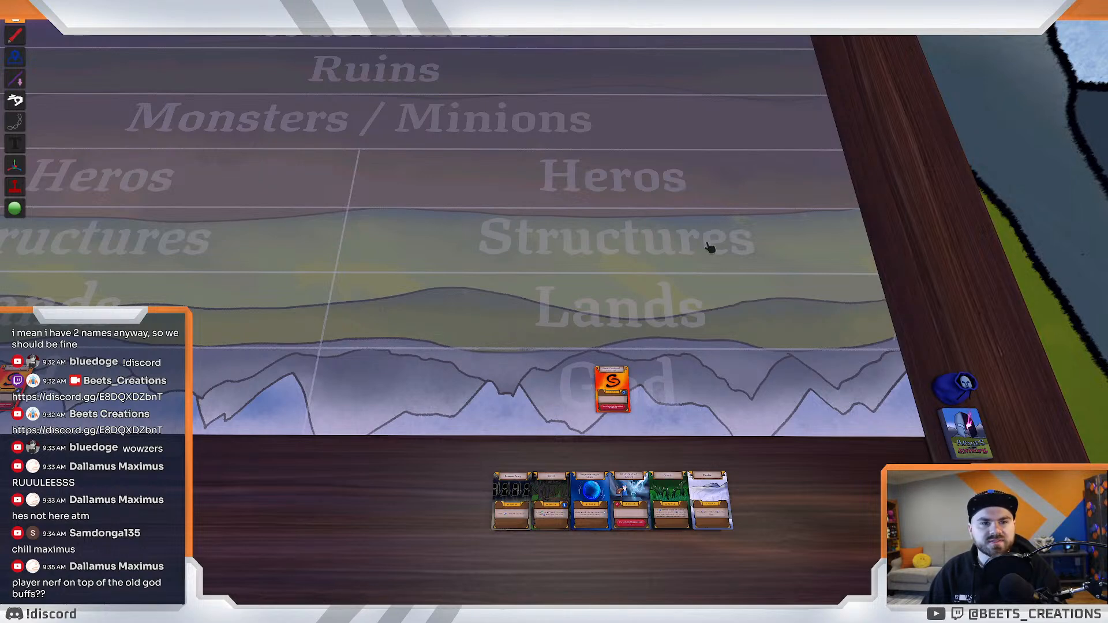
{"action": "key", "text": "s"}
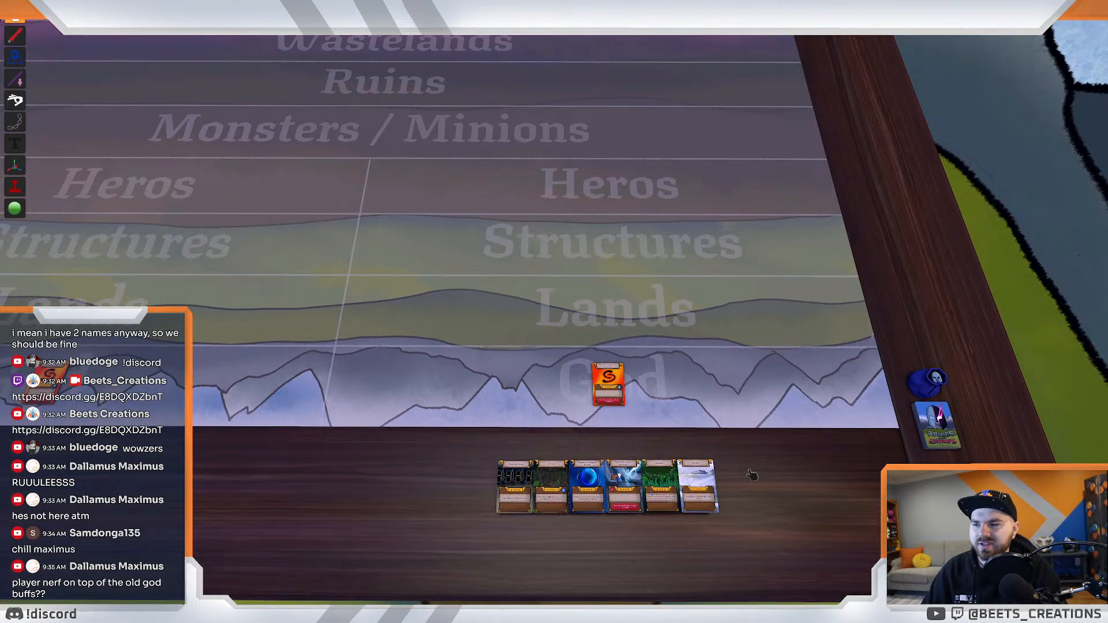
{"action": "key", "text": "w"}
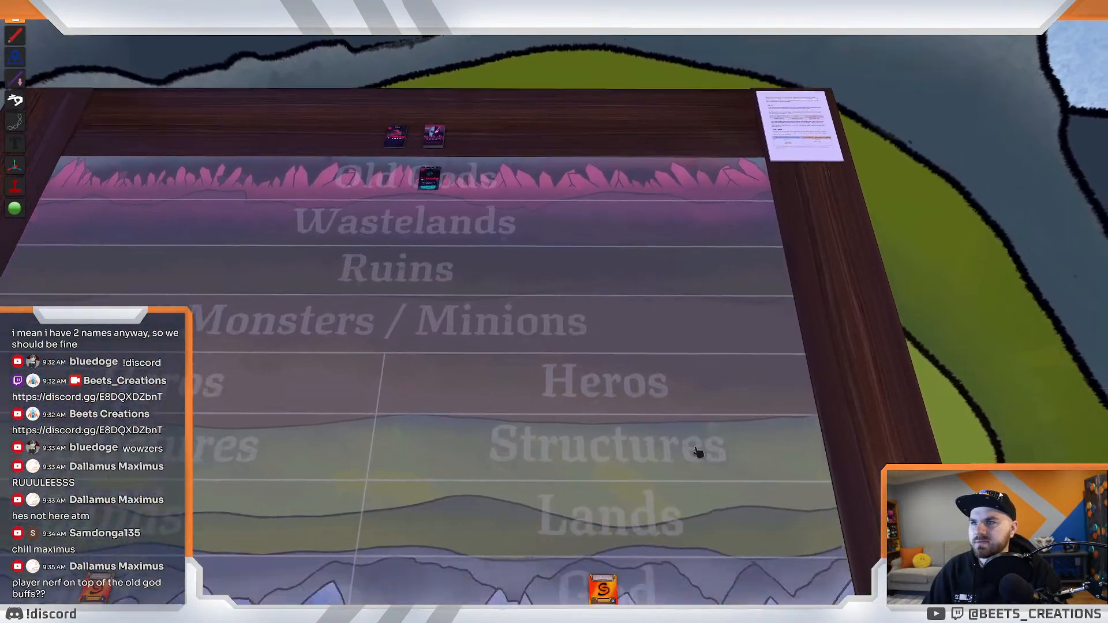
{"action": "key", "text": "s"}
{"action": "scroll", "coordinate": [771, 437], "scroll_direction": "up", "scroll_amount": 3}
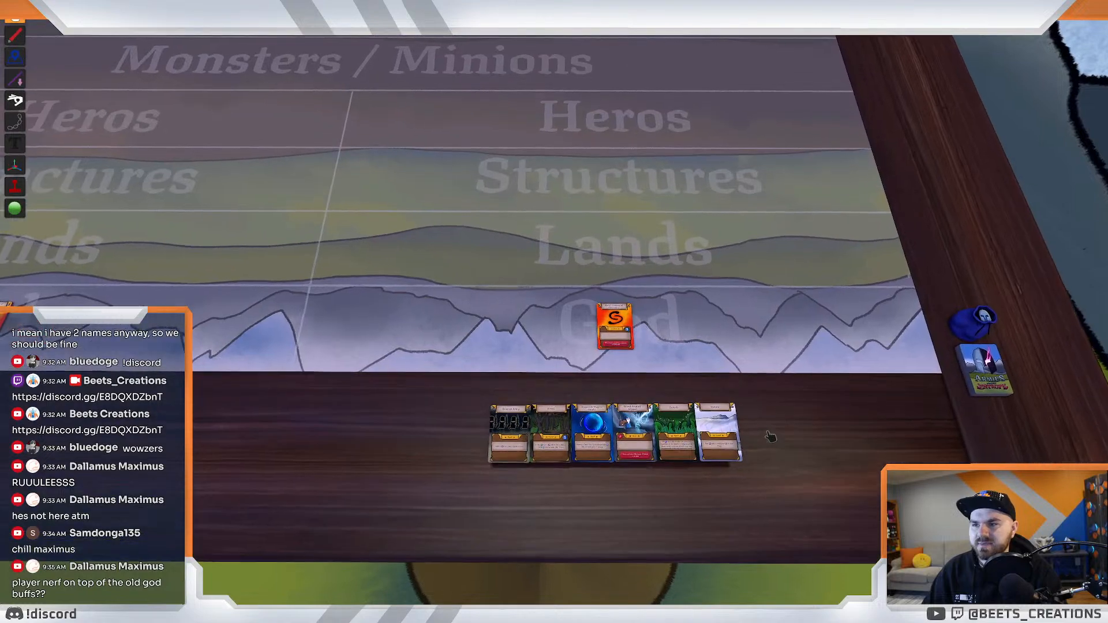
{"action": "scroll", "coordinate": [771, 437], "scroll_direction": "down", "scroll_amount": 5}
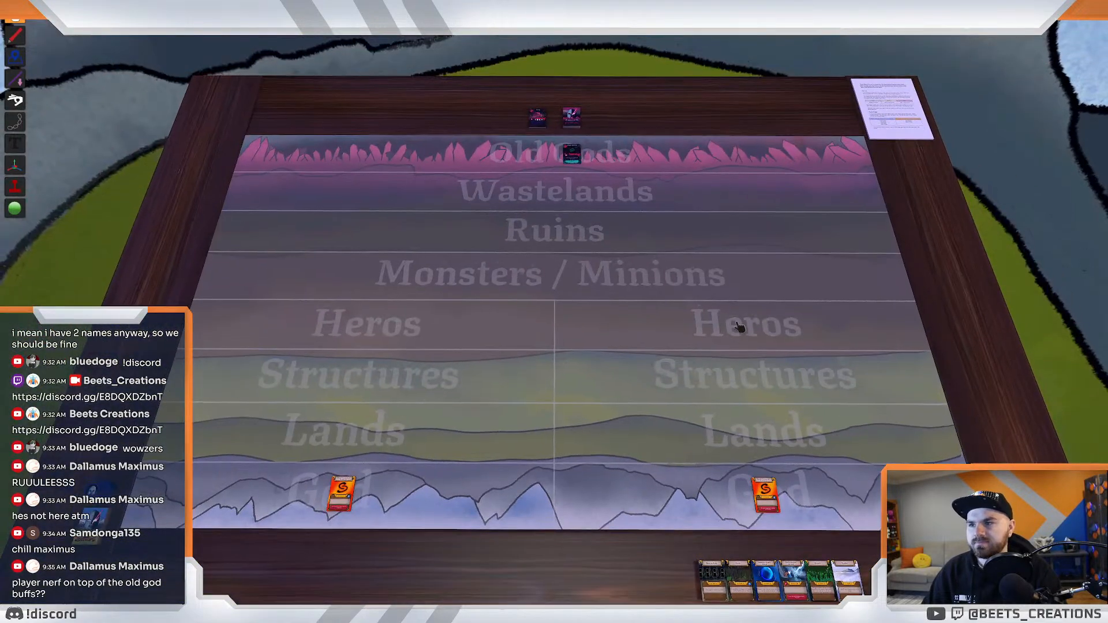
{"action": "scroll", "coordinate": [739, 327], "scroll_direction": "up", "scroll_amount": 2}
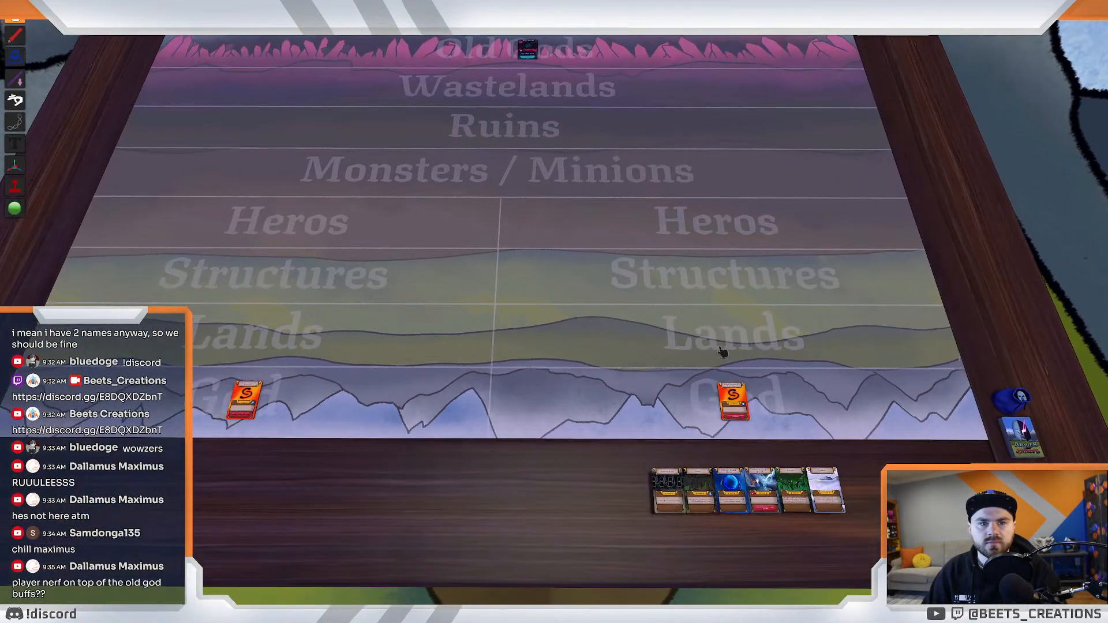
{"action": "key", "text": "w"}
{"action": "key", "text": "a"}
{"action": "key", "text": "w"}
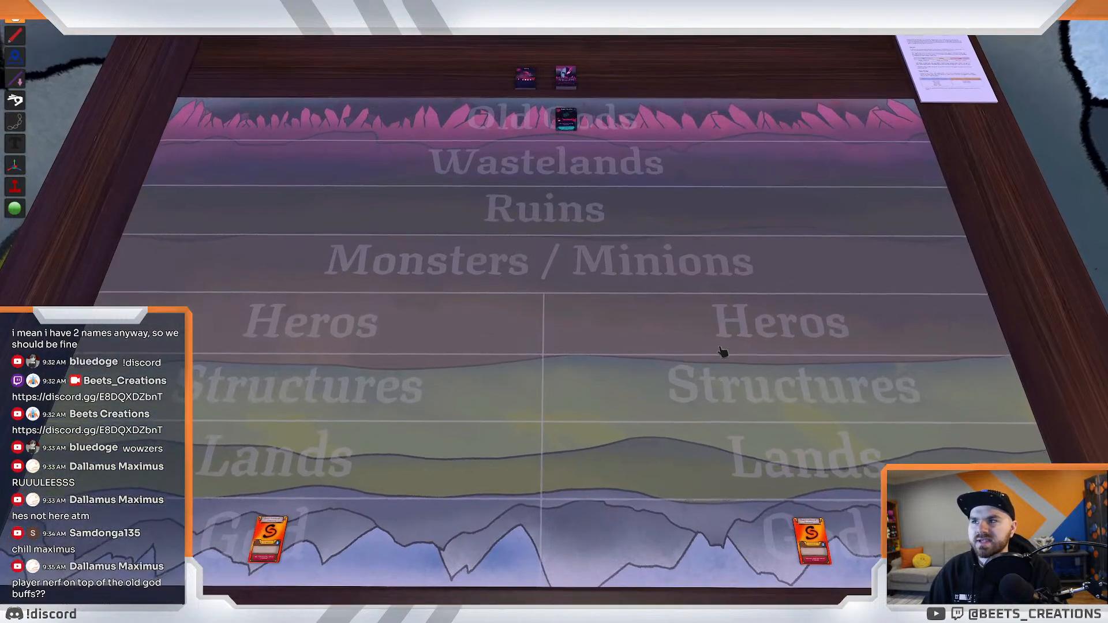
{"action": "key", "text": "s"}
{"action": "key", "text": "w"}
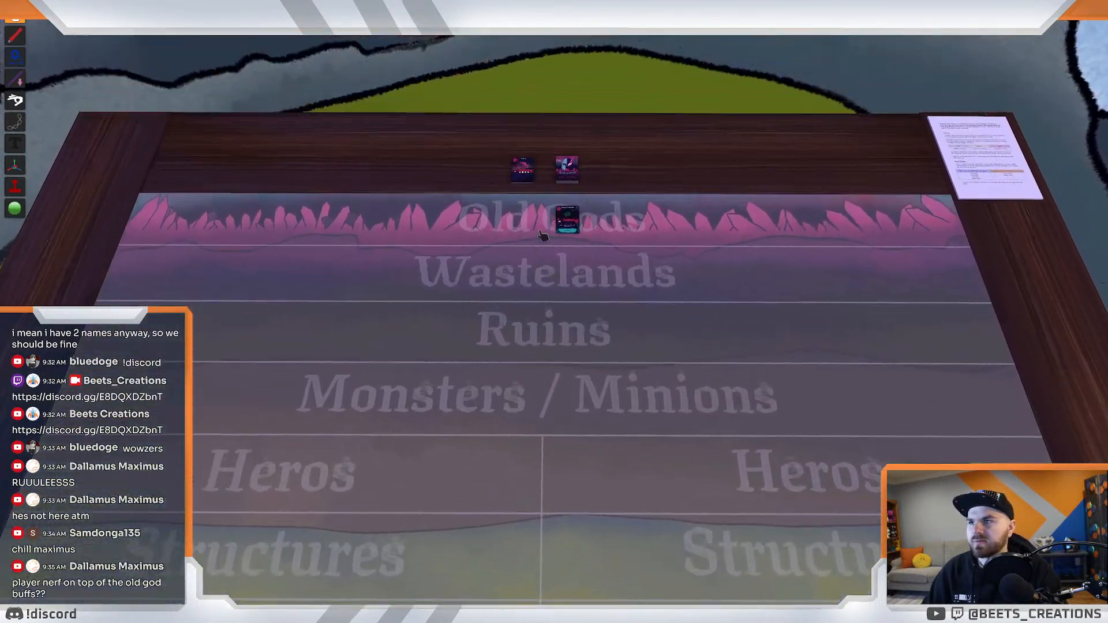
{"action": "key", "text": "s"}
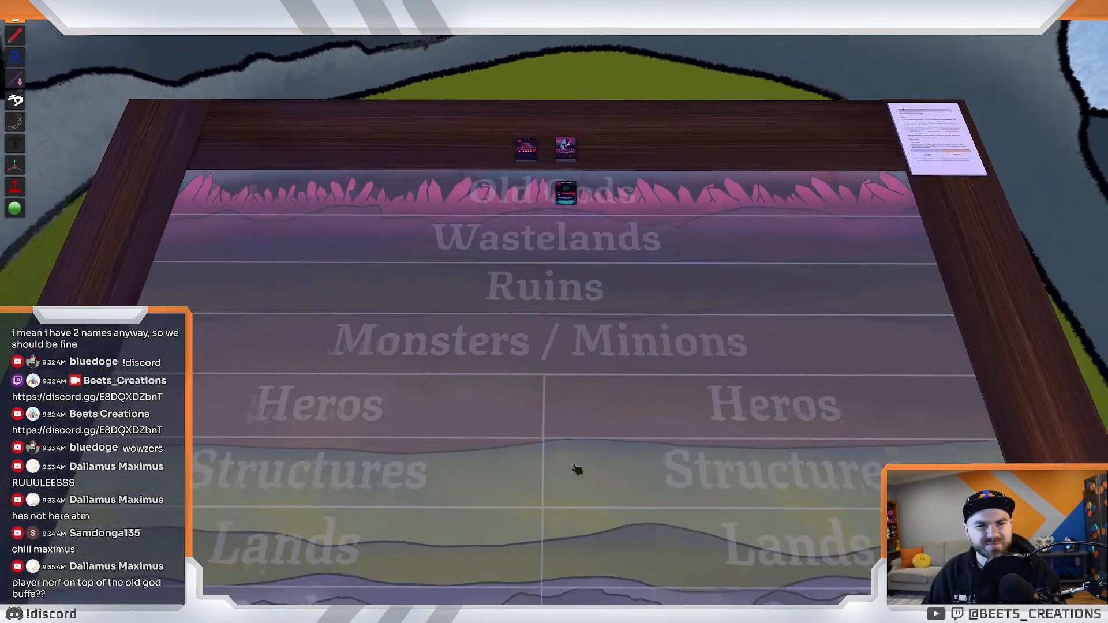
{"action": "key", "text": "s"}
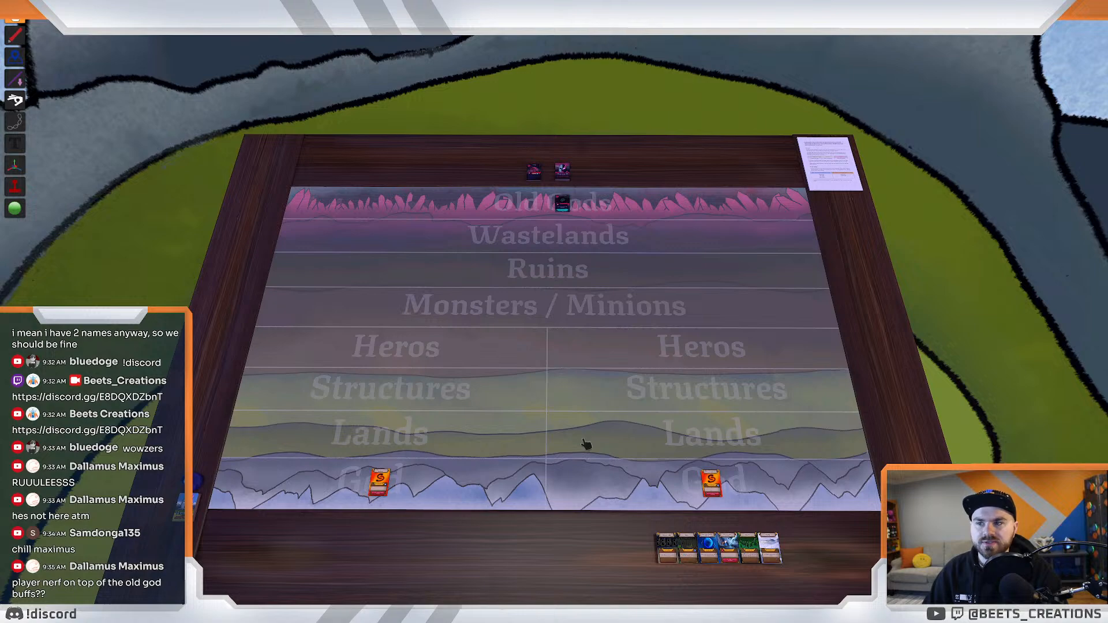
{"action": "key", "text": "w"}
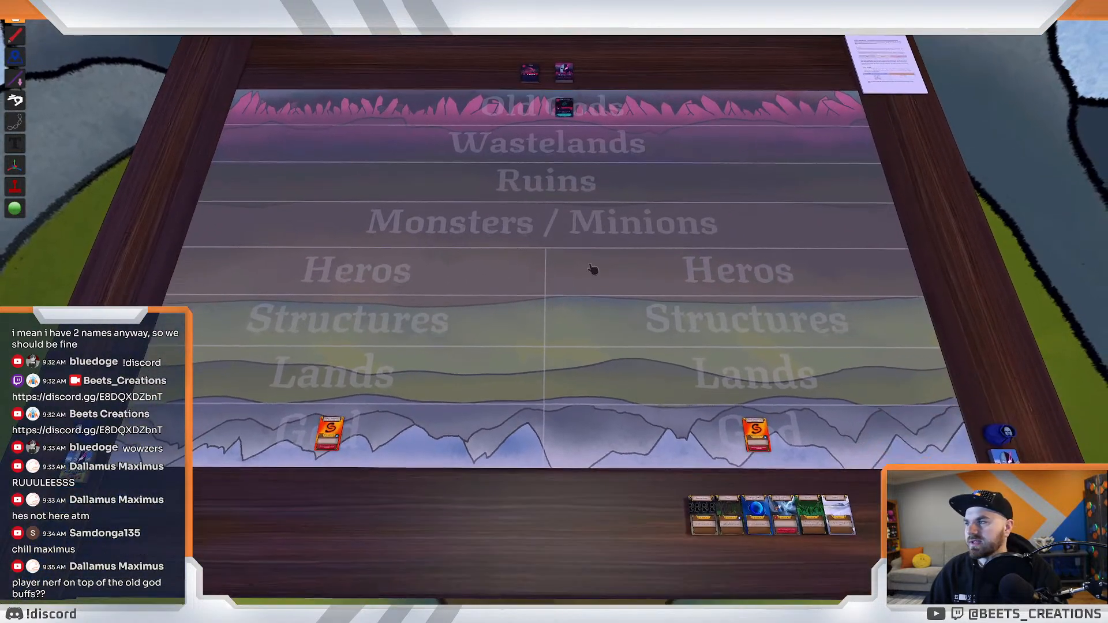
{"action": "key", "text": "s"}
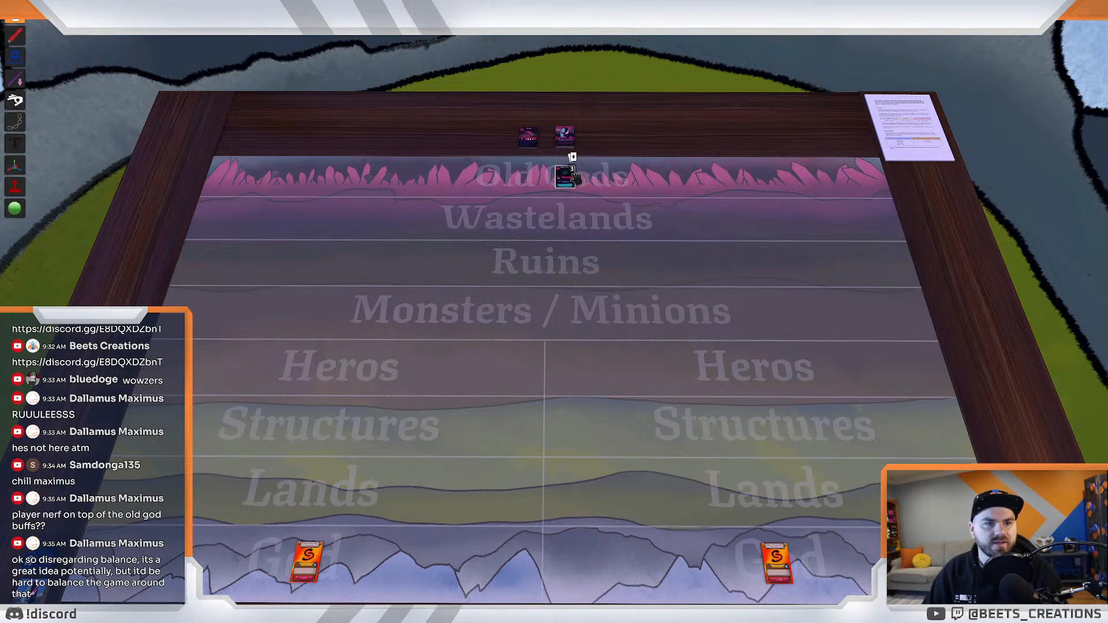
{"action": "scroll", "coordinate": [628, 424], "scroll_direction": "down", "scroll_amount": 1}
{"action": "key", "text": "s"}
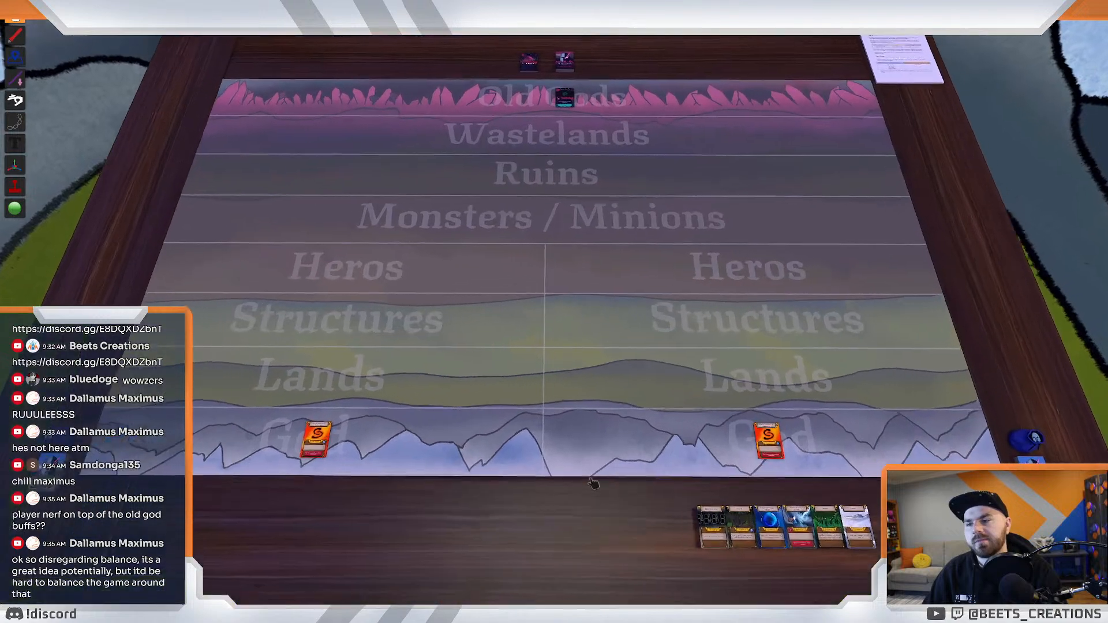
Rearrange the hand so the Forest card follows the blue card and the World-Studied Wizard hero sits last.
{"action": "scroll", "coordinate": [593, 484], "scroll_direction": "up", "scroll_amount": 3}
{"action": "key", "text": "s"}
{"action": "key", "text": "d"}
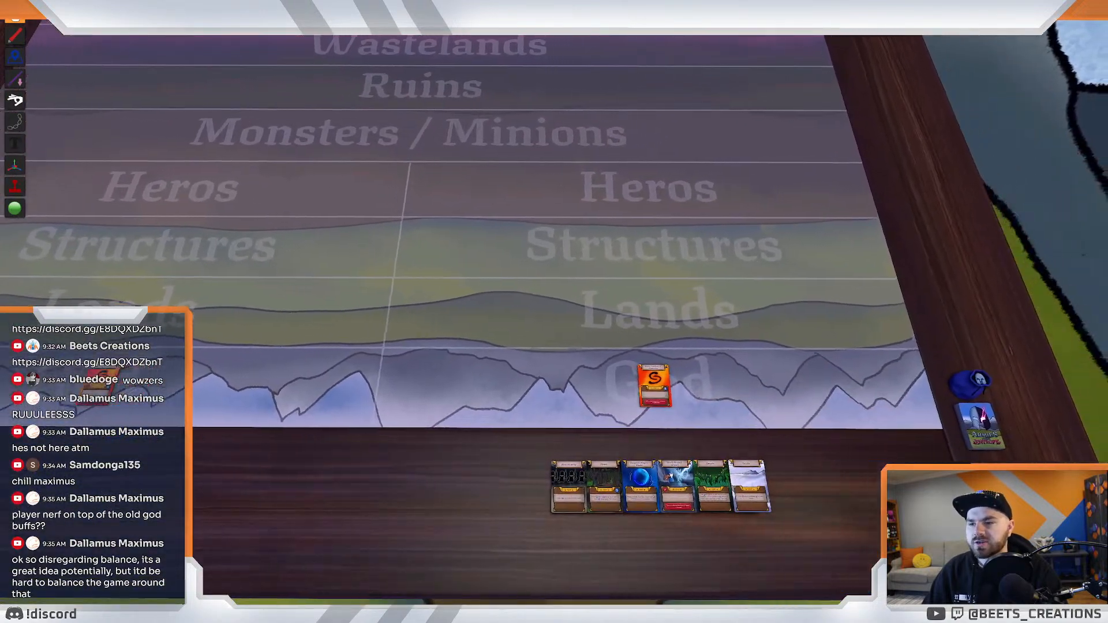
{"action": "key", "text": "w"}
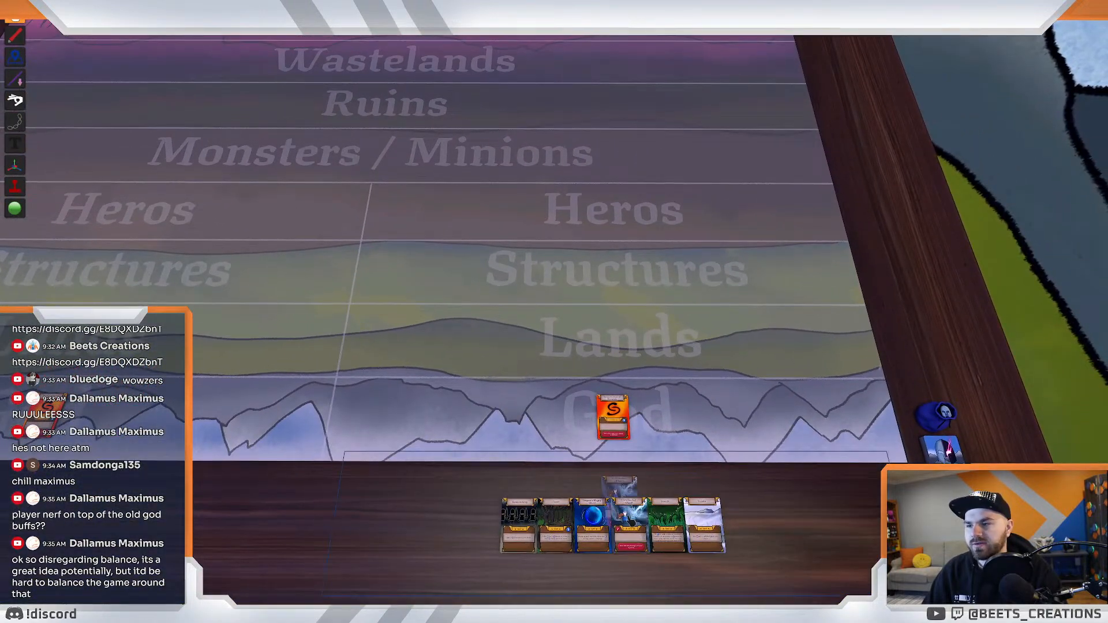
{"action": "left_click_drag", "start_coordinate": [564, 519], "coordinate": [668, 546]}
{"action": "key", "text": "d"}
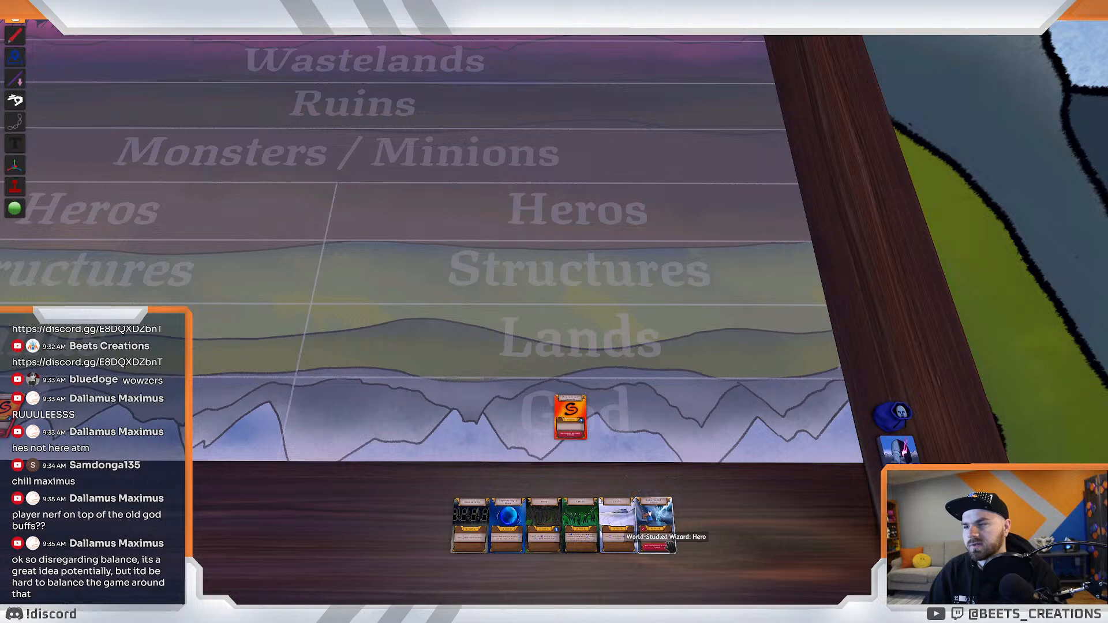
Place the Forest card in the Lands row above the god card and return it to the hand.
{"action": "key", "text": "w"}
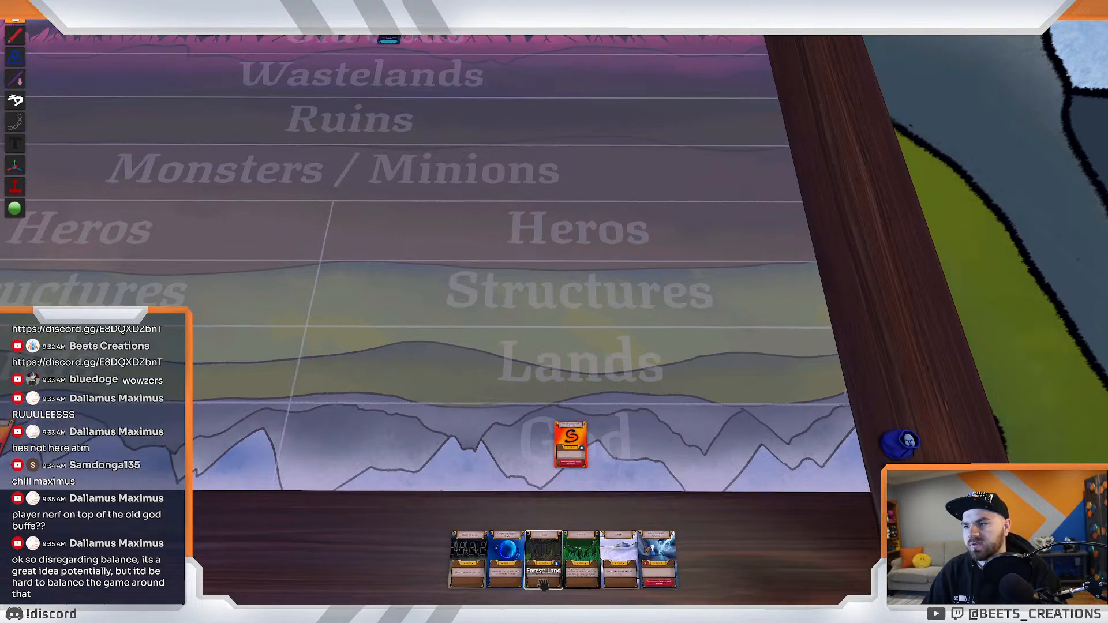
{"action": "left_click_drag", "start_coordinate": [545, 577], "coordinate": [579, 369]}
{"action": "left_click_drag", "start_coordinate": [639, 592], "coordinate": [641, 591]}
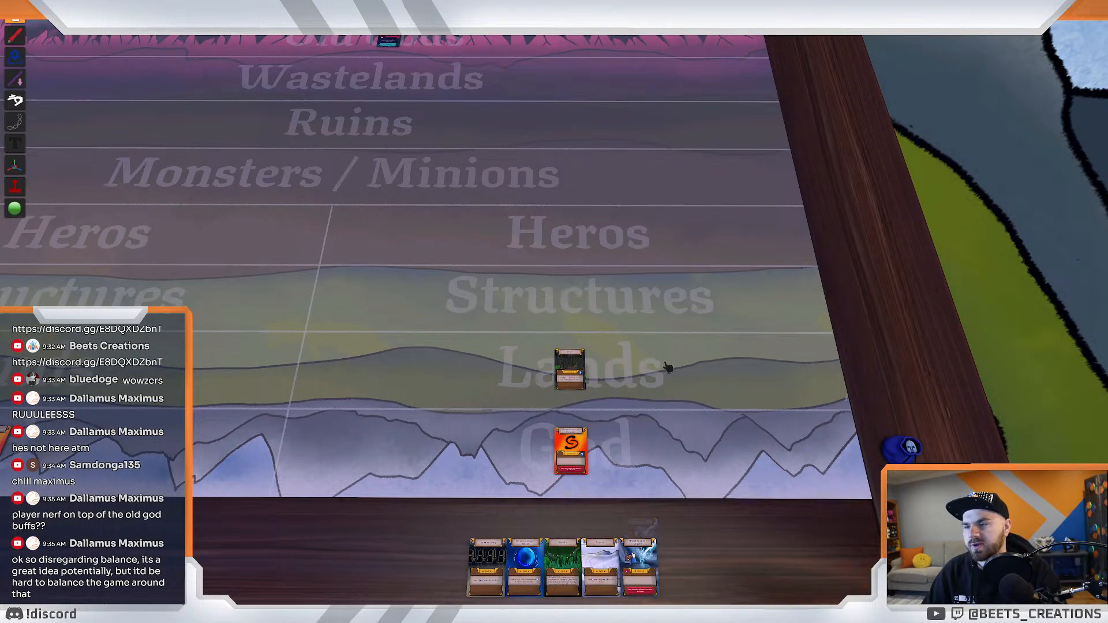
{"action": "left_click_drag", "start_coordinate": [575, 372], "coordinate": [586, 548]}
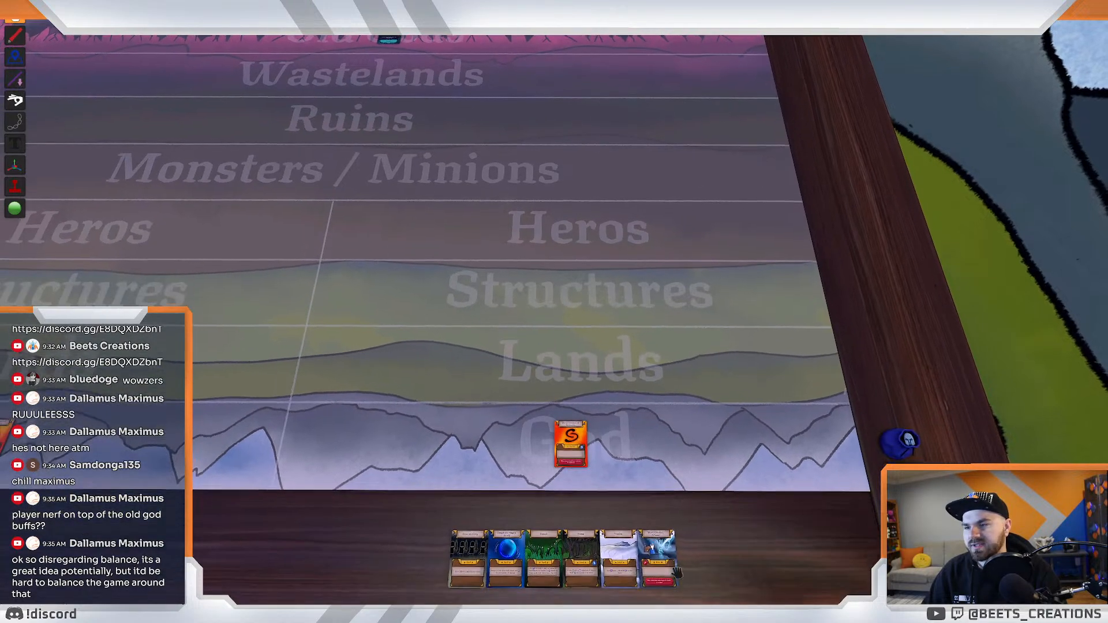
{"action": "left_click_drag", "start_coordinate": [652, 559], "coordinate": [689, 575]}
Draw more cards from the deck into the hand until it holds about twenty cards.
{"action": "key", "text": "a"}
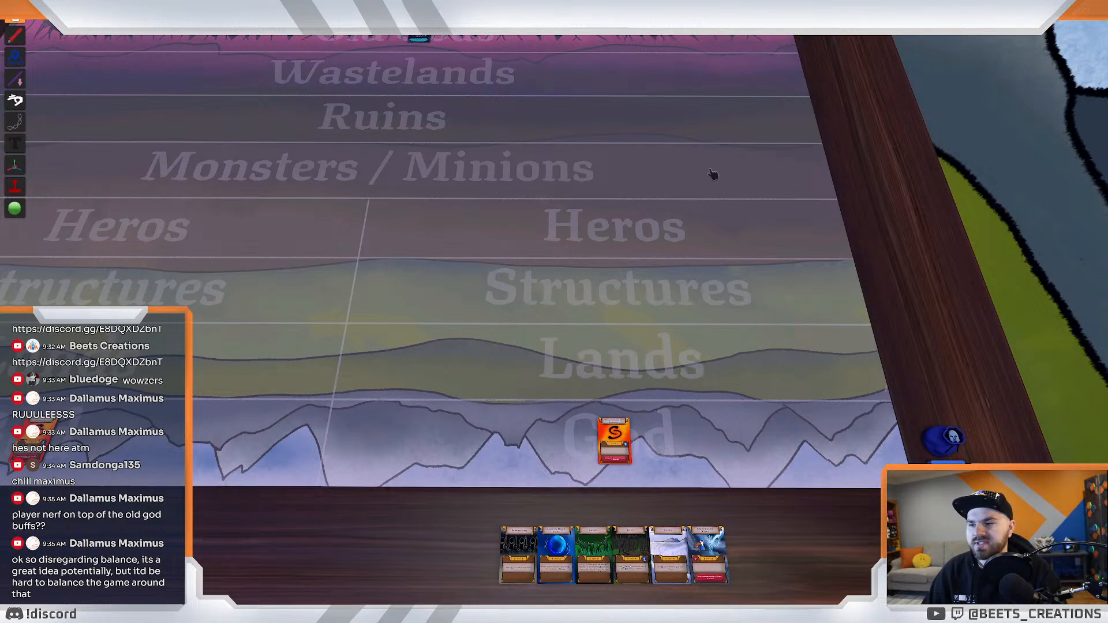
{"action": "key", "text": "d"}
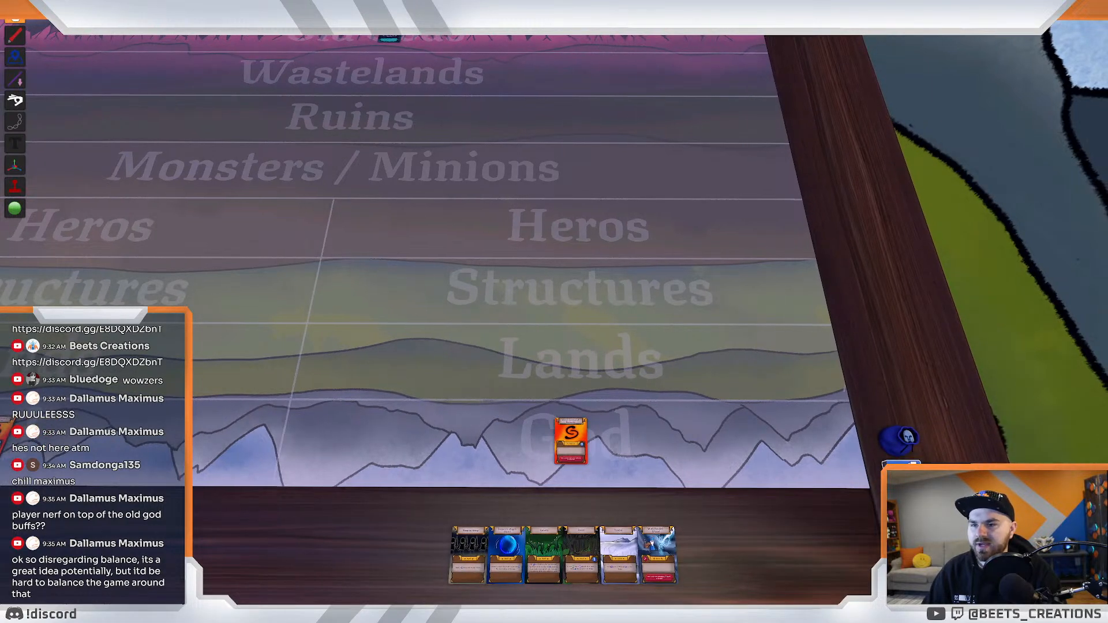
{"action": "left_click_drag", "start_coordinate": [704, 551], "coordinate": [678, 554]}
{"action": "left_click_drag", "start_coordinate": [903, 493], "coordinate": [715, 551]}
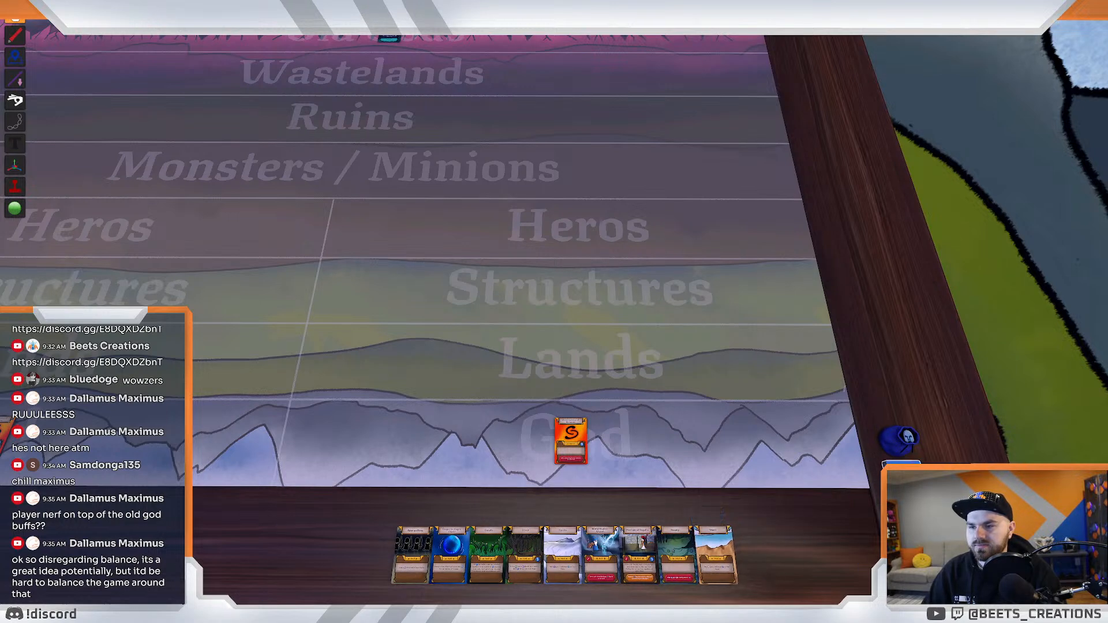
{"action": "left_click_drag", "start_coordinate": [903, 493], "coordinate": [750, 557]}
{"action": "left_click_drag", "start_coordinate": [903, 493], "coordinate": [828, 542]}
{"action": "left_click_drag", "start_coordinate": [875, 513], "coordinate": [837, 536]}
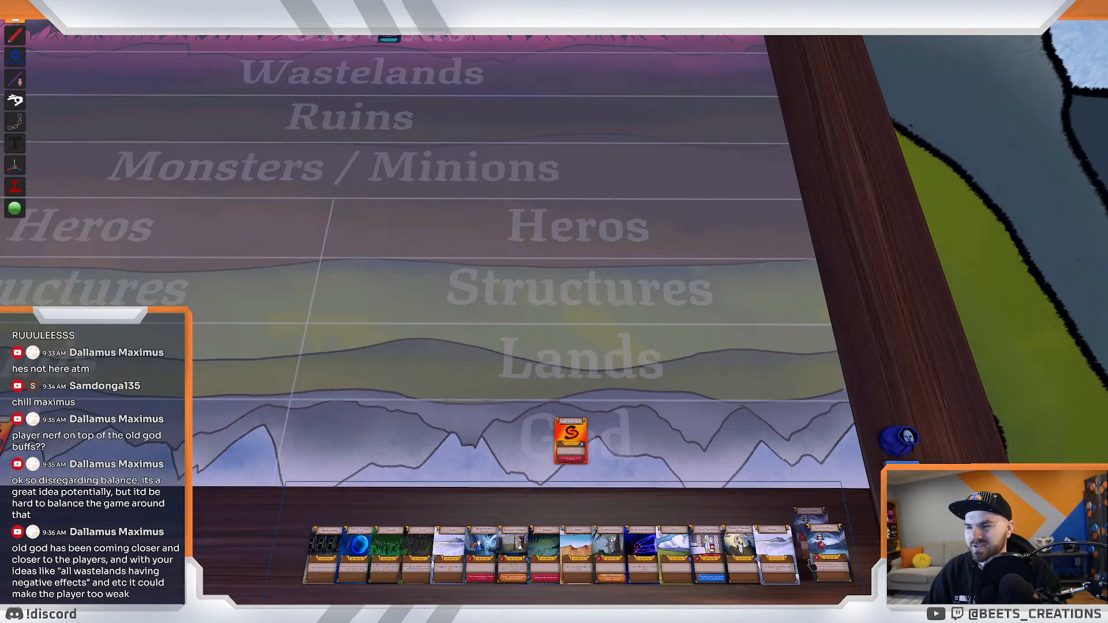
{"action": "left_click_drag", "start_coordinate": [903, 493], "coordinate": [837, 536]}
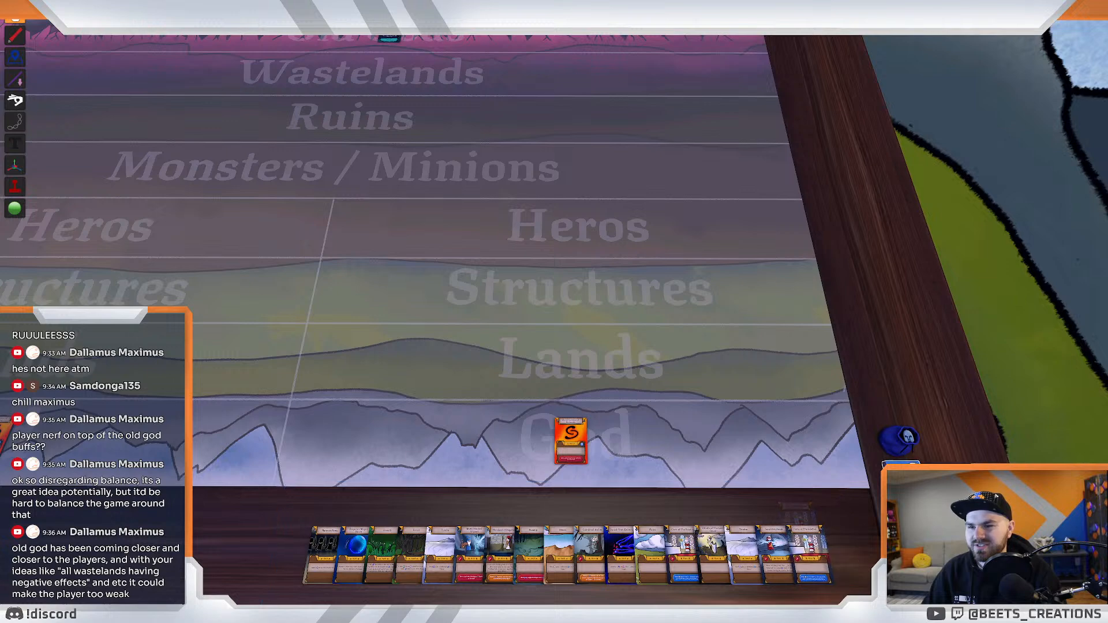
{"action": "left_click_drag", "start_coordinate": [903, 493], "coordinate": [811, 555]}
{"action": "key", "text": "s"}
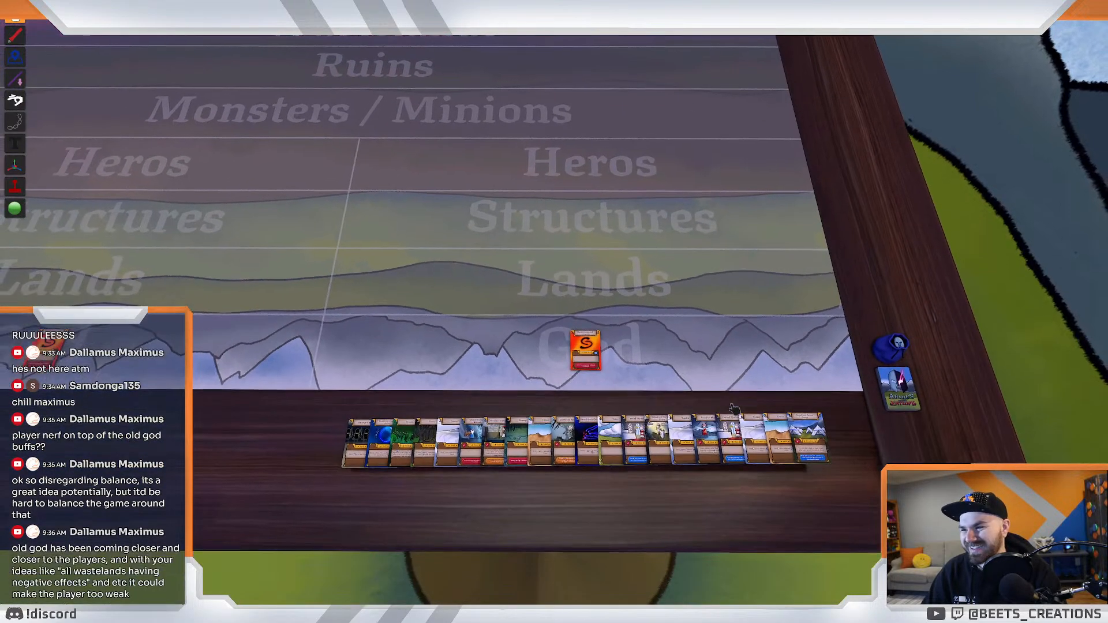
{"action": "key", "text": "w"}
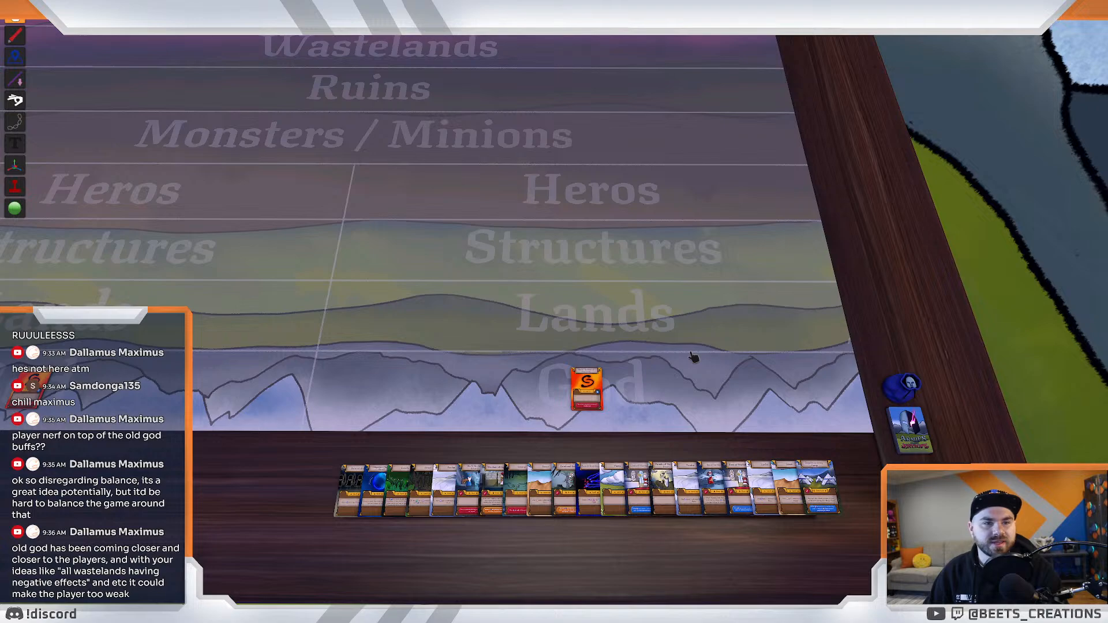
{"action": "scroll", "coordinate": [634, 270], "scroll_direction": "down", "scroll_amount": 5}
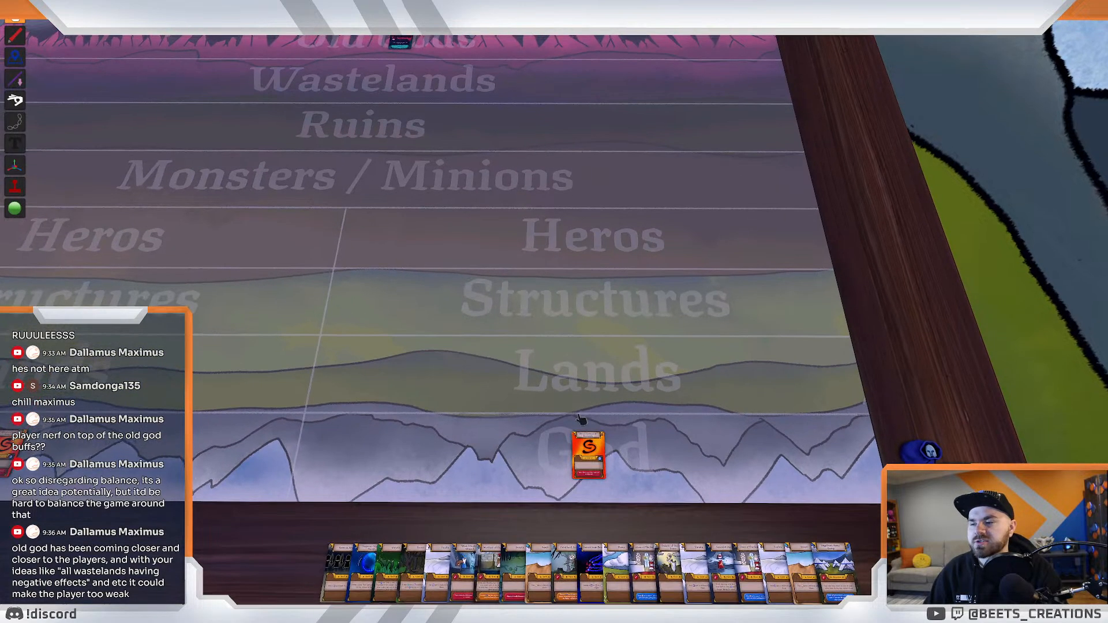
{"action": "key", "text": "a"}
{"action": "key", "text": "w"}
{"action": "key", "text": "s"}
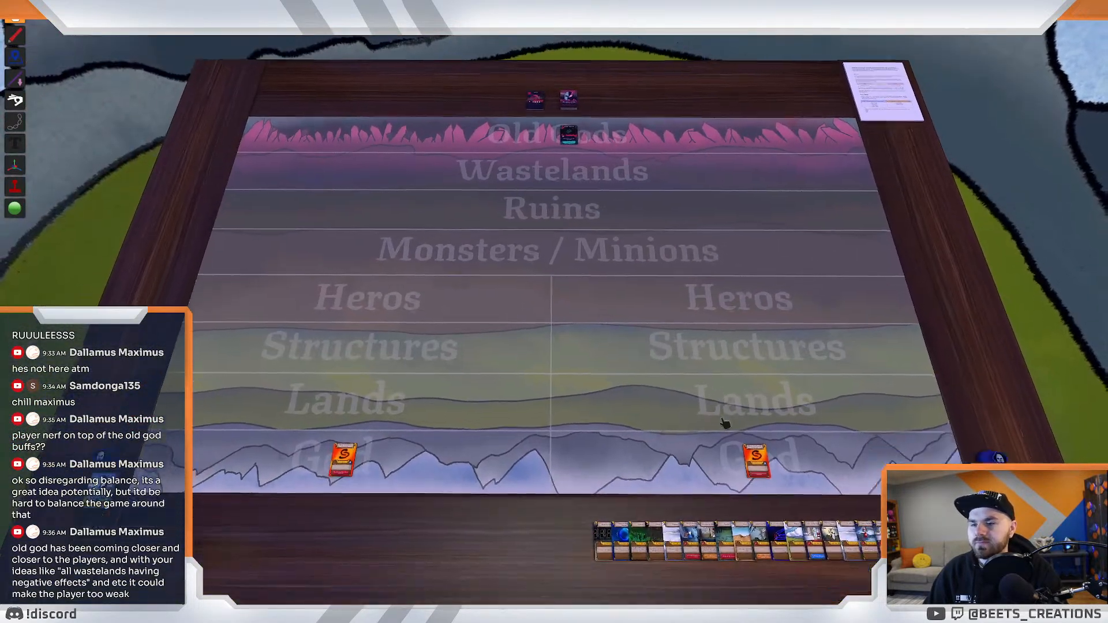
Look over the board rows between the Old Gods card and the player's God card, ending at the hand.
{"action": "key", "text": "d"}
{"action": "scroll", "coordinate": [721, 424], "scroll_direction": "up", "scroll_amount": 2}
{"action": "scroll", "coordinate": [722, 424], "scroll_direction": "up", "scroll_amount": 1}
{"action": "key", "text": "s"}
{"action": "key", "text": "d"}
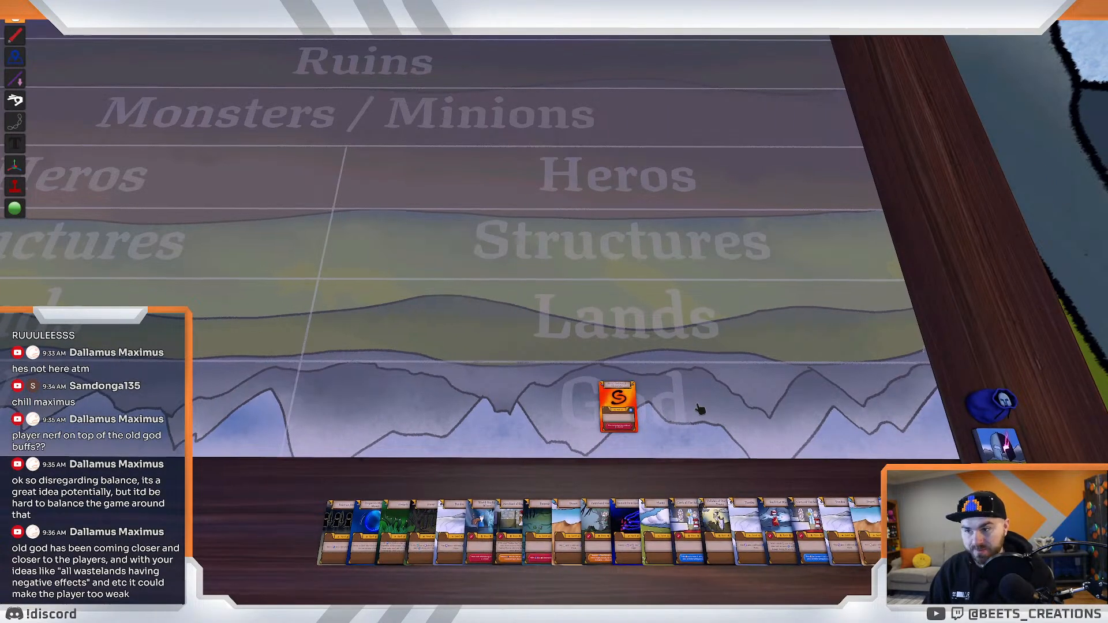
{"action": "key", "text": "w"}
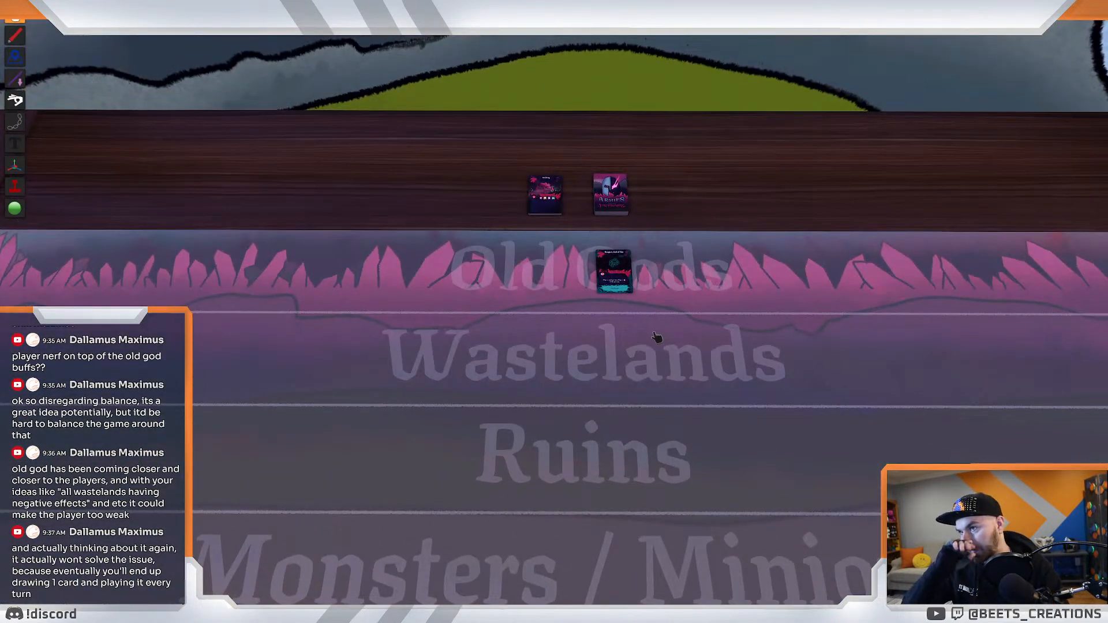
{"action": "scroll", "coordinate": [714, 390], "scroll_direction": "down", "scroll_amount": 1}
{"action": "key", "text": "s"}
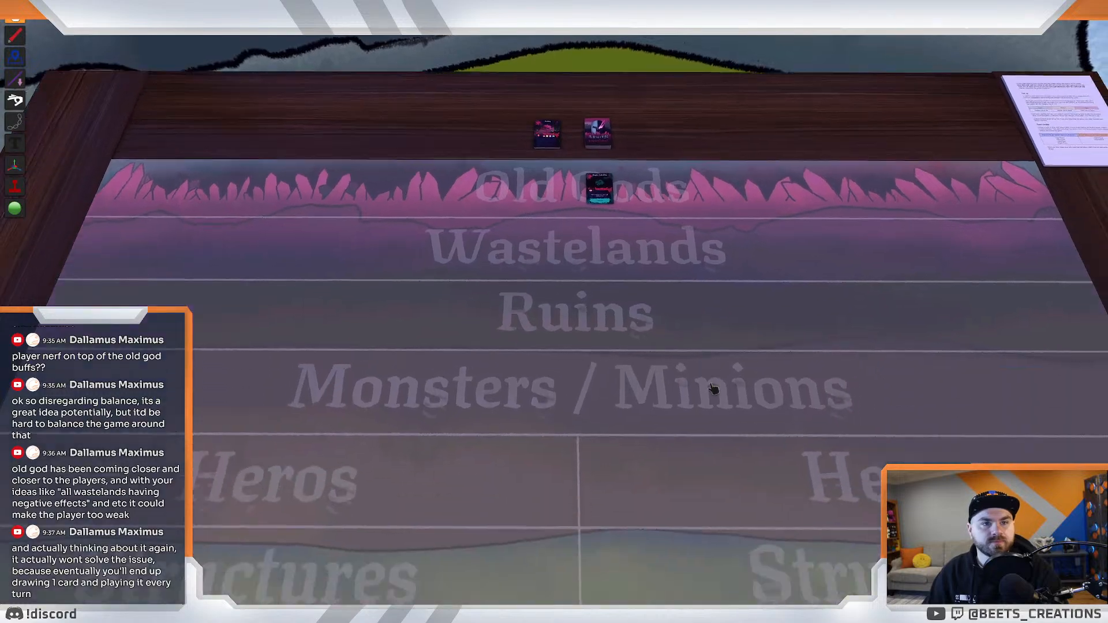
{"action": "scroll", "coordinate": [714, 389], "scroll_direction": "down", "scroll_amount": 3}
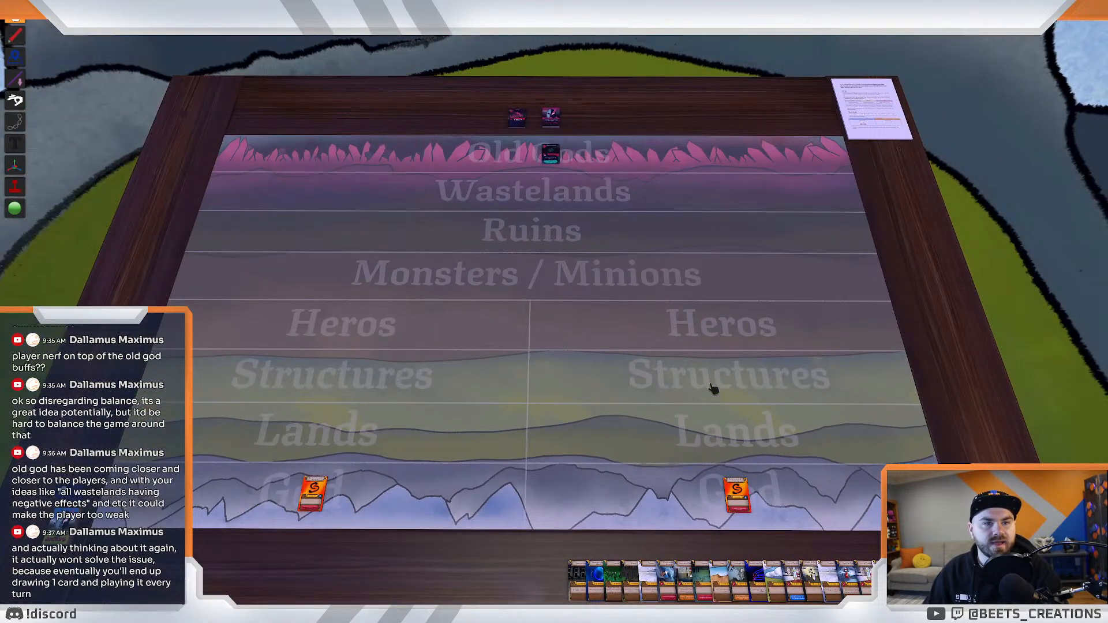
{"action": "scroll", "coordinate": [714, 389], "scroll_direction": "up", "scroll_amount": 3}
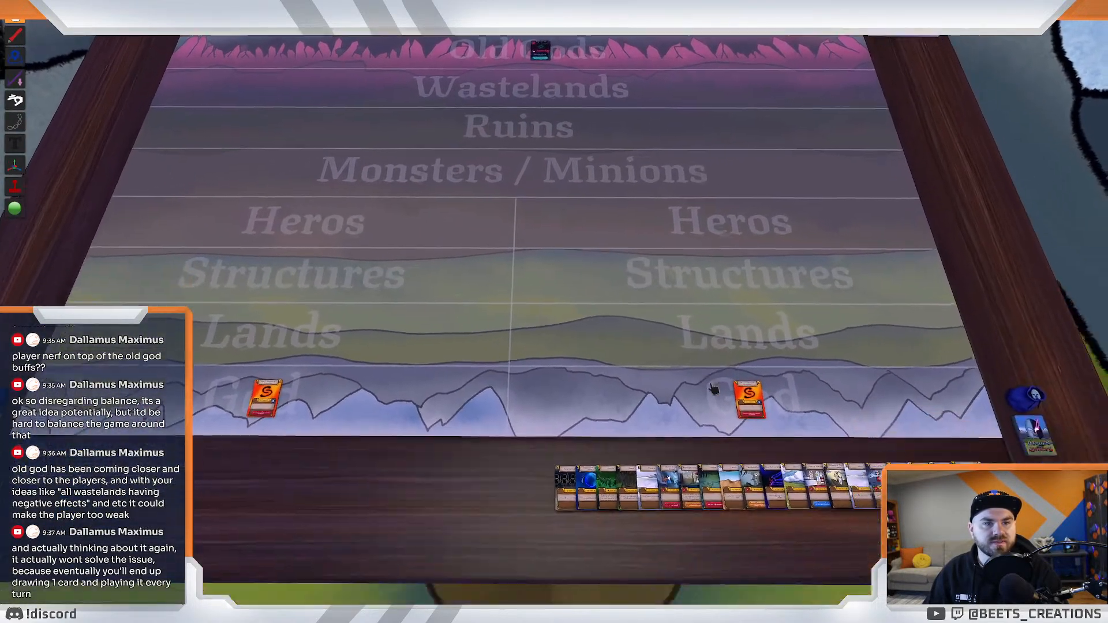
{"action": "scroll", "coordinate": [713, 389], "scroll_direction": "up", "scroll_amount": 3}
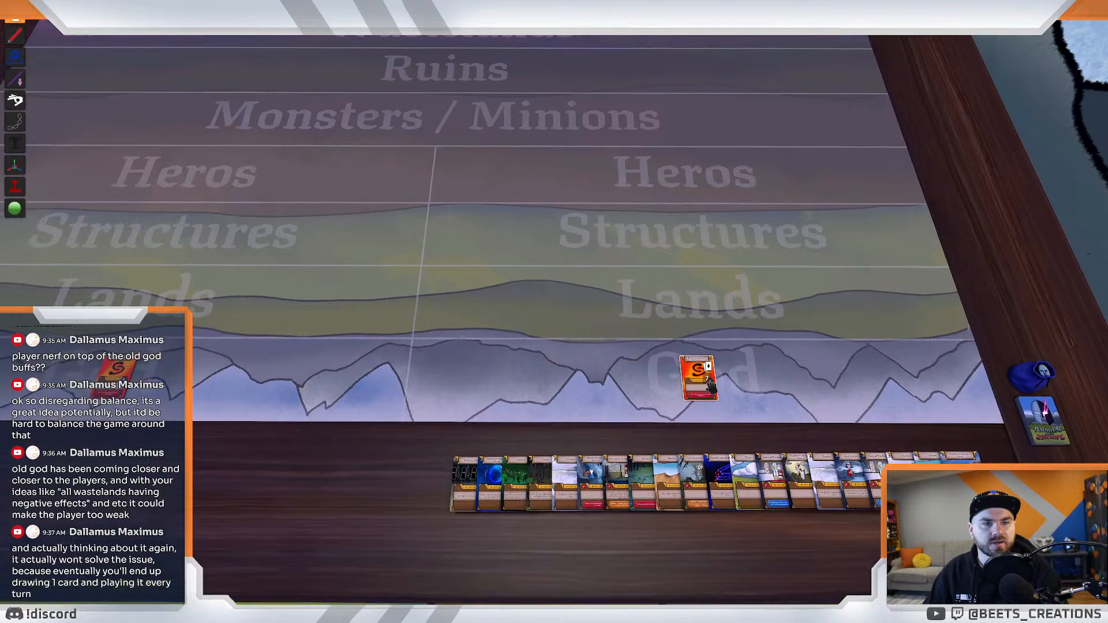
Inspect the cards in the hand, including the Tundra and Plains lands and the Osgothian Army Camp structure.
{"action": "key", "text": "d"}
{"action": "key", "text": "d"}
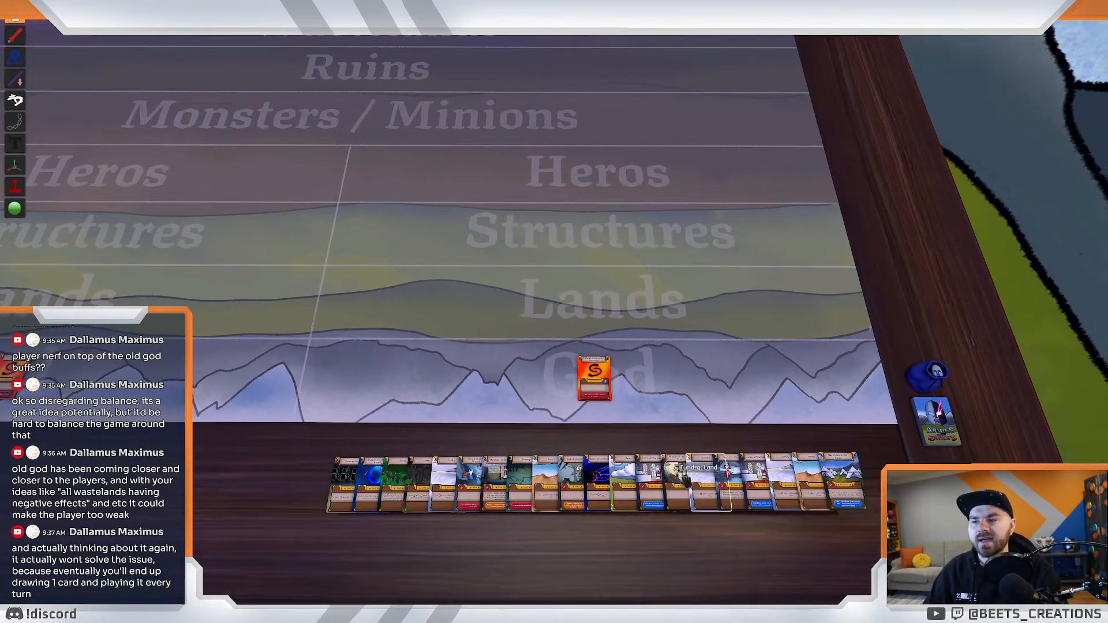
{"action": "scroll", "coordinate": [629, 496], "scroll_direction": "up", "scroll_amount": 1}
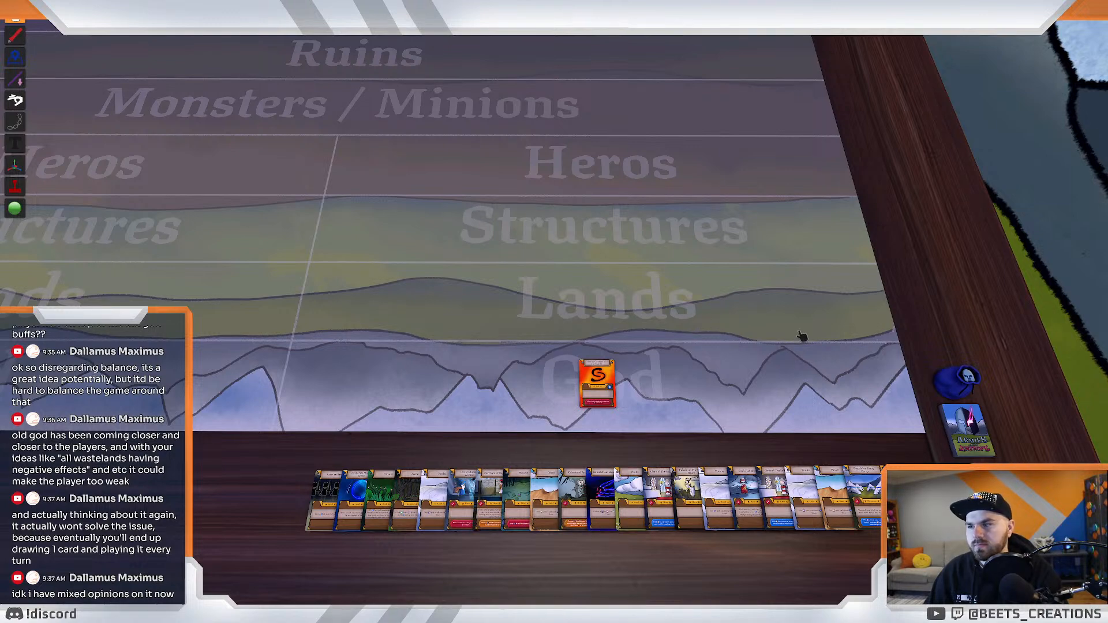
{"action": "key", "text": "w"}
{"action": "key", "text": "s"}
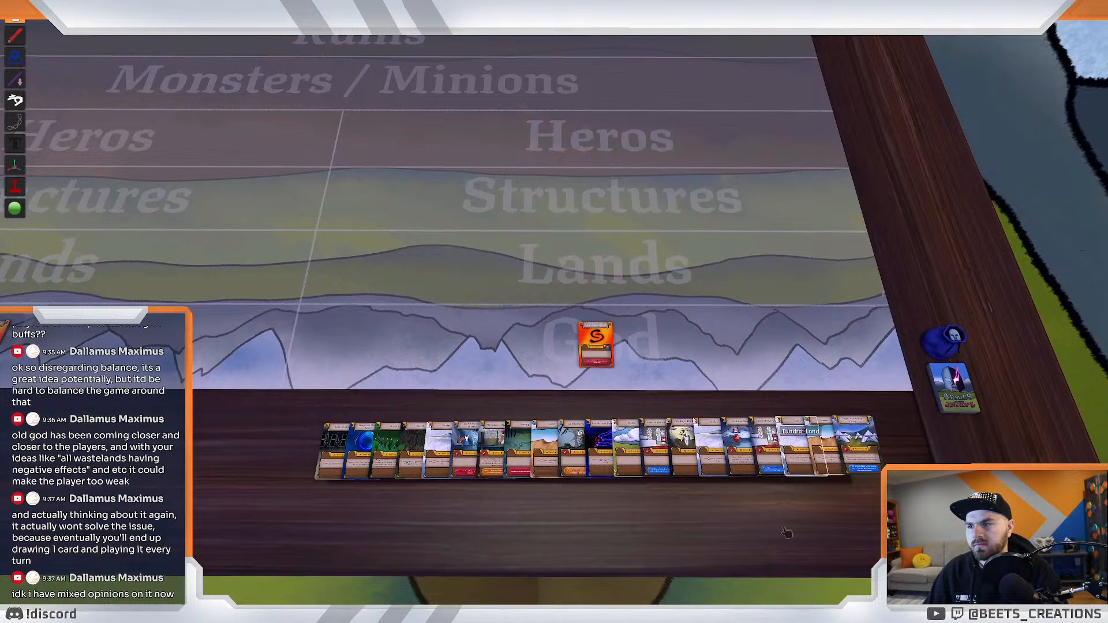
{"action": "key", "text": "w"}
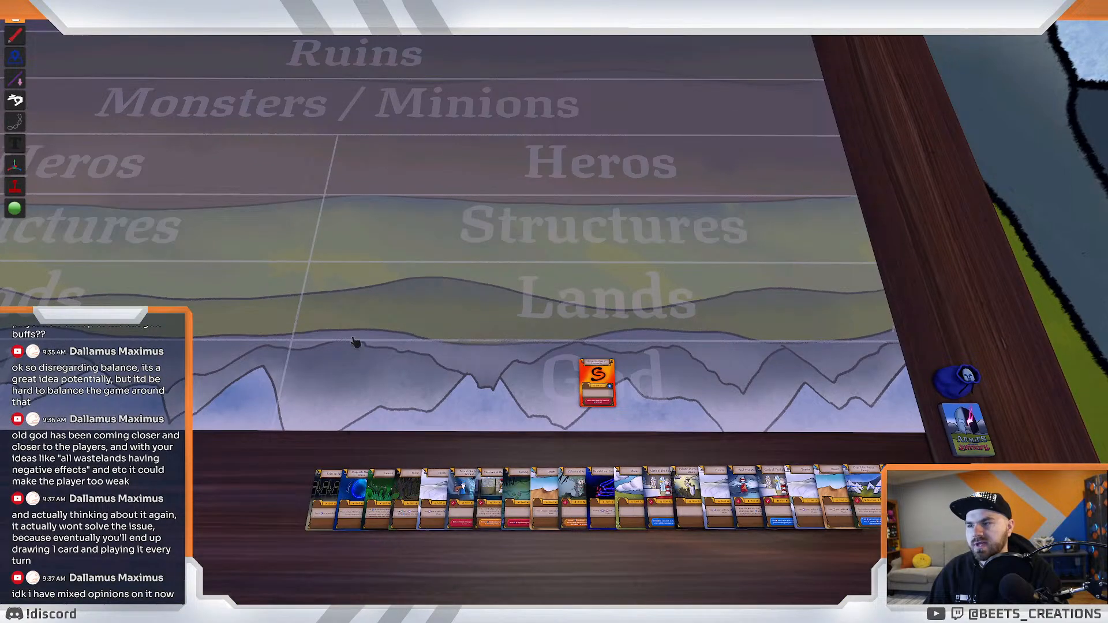
{"action": "key", "text": "s"}
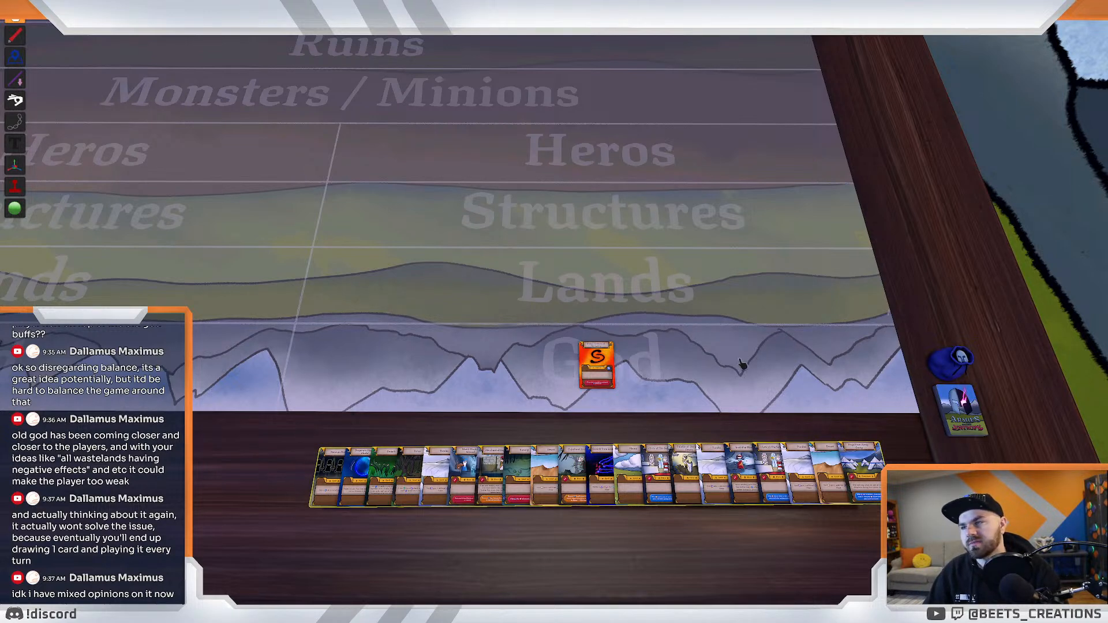
{"action": "scroll", "coordinate": [771, 447], "scroll_direction": "down", "scroll_amount": 3}
{"action": "key", "text": "alt"}
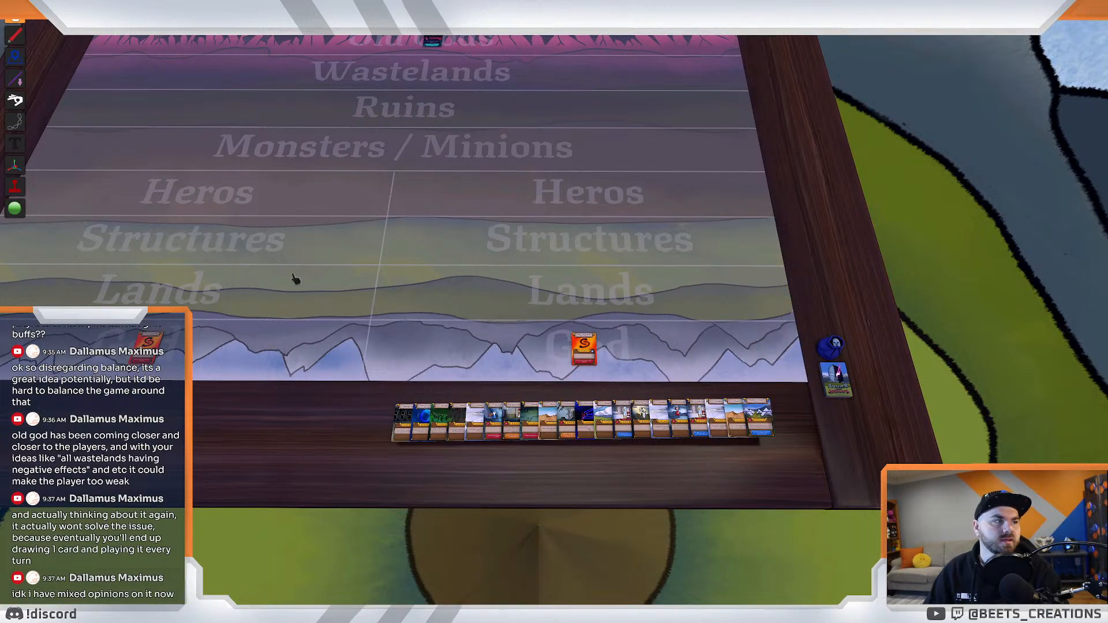
{"action": "scroll", "coordinate": [620, 388], "scroll_direction": "down", "scroll_amount": 4}
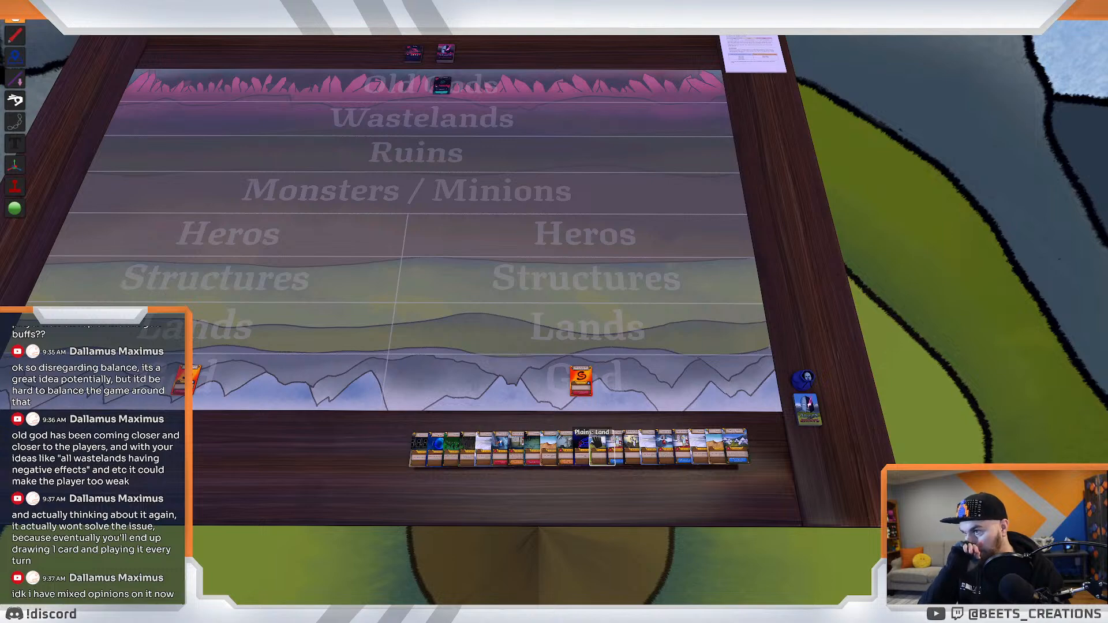
{"action": "scroll", "coordinate": [589, 442], "scroll_direction": "up", "scroll_amount": 3}
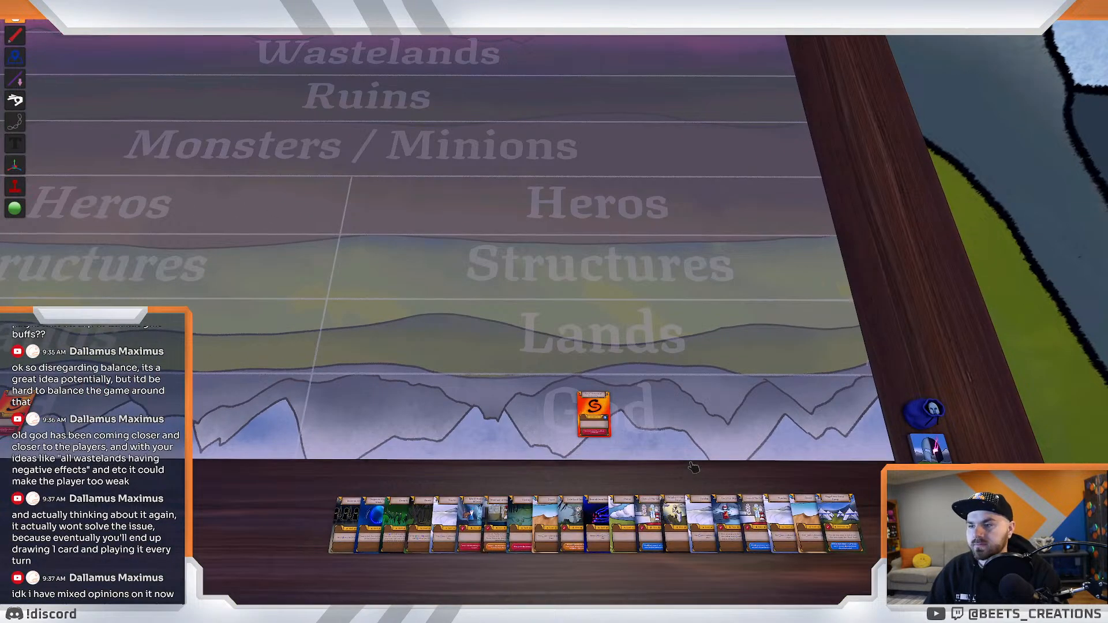
{"action": "scroll", "coordinate": [685, 455], "scroll_direction": "up", "scroll_amount": 2}
{"action": "key", "text": "w"}
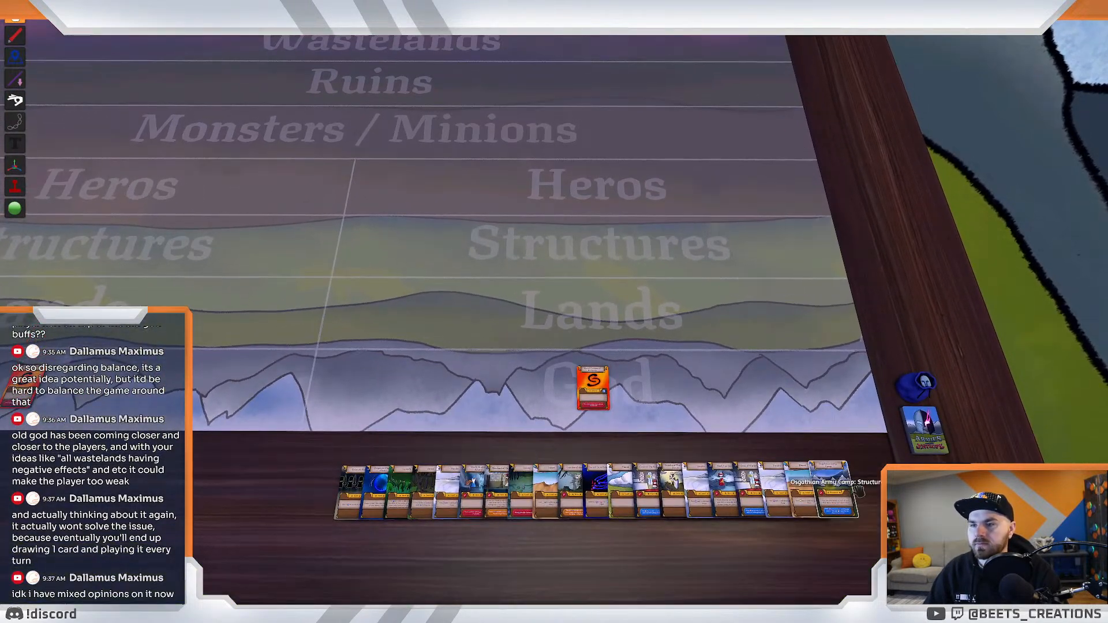
Clear the hand by grouping all its cards together, and draw a fresh hand of six from the player deck.
{"action": "left_click_drag", "start_coordinate": [303, 457], "coordinate": [899, 541]}
{"action": "key", "text": "g"}
{"action": "mouse_move", "coordinate": [729, 489]}
{"action": "left_mouse_down"}
{"action": "mouse_move", "coordinate": [927, 430]}
{"action": "mouse_move", "coordinate": [512, 507]}
{"action": "mouse_move", "coordinate": [587, 492]}
{"action": "left_mouse_up"}
{"action": "mouse_move", "coordinate": [923, 443]}
{"action": "left_mouse_down"}
{"action": "mouse_move", "coordinate": [634, 504]}
{"action": "mouse_move", "coordinate": [678, 506]}
{"action": "mouse_move", "coordinate": [704, 483]}
{"action": "mouse_move", "coordinate": [649, 499]}
{"action": "left_mouse_up"}
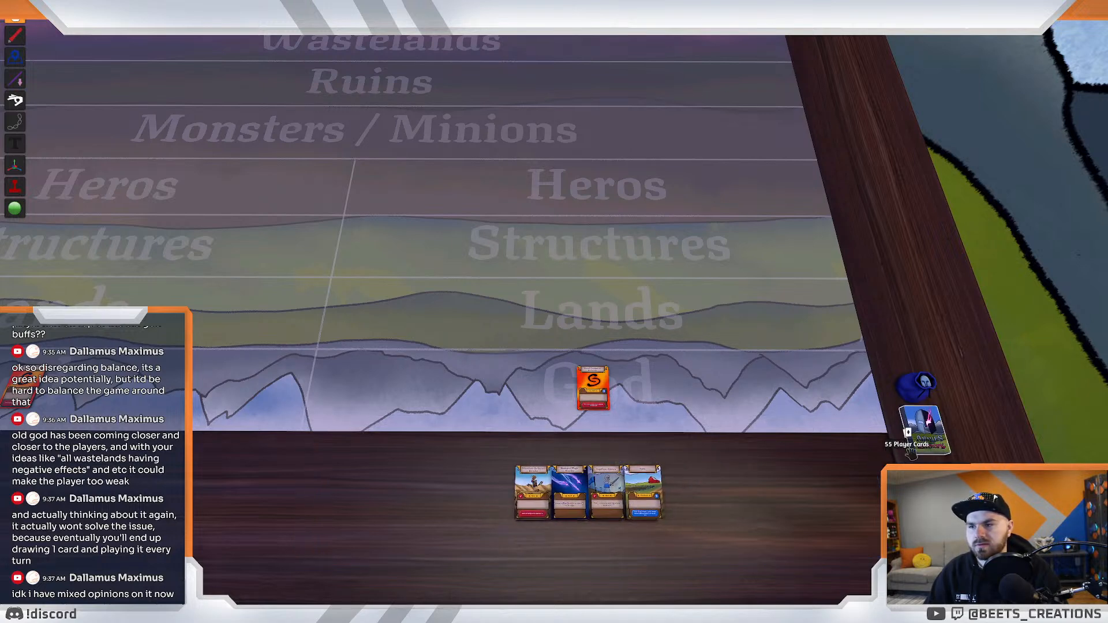
{"action": "left_click_drag", "start_coordinate": [729, 497], "coordinate": [690, 492]}
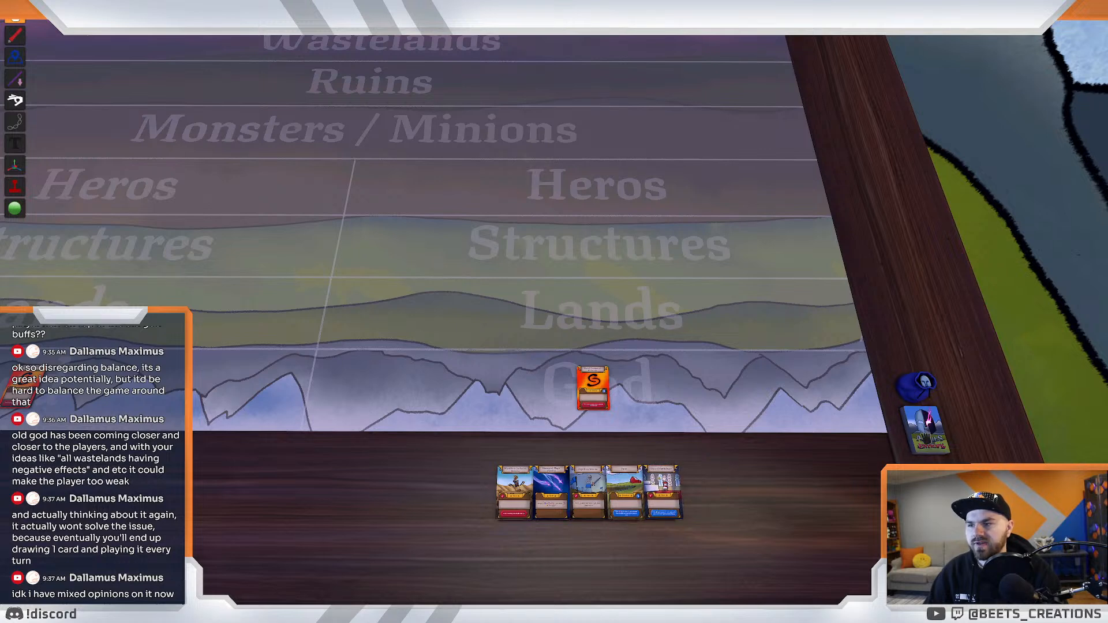
{"action": "left_click_drag", "start_coordinate": [924, 438], "coordinate": [574, 479]}
{"action": "scroll", "coordinate": [750, 505], "scroll_direction": "up", "scroll_amount": 3}
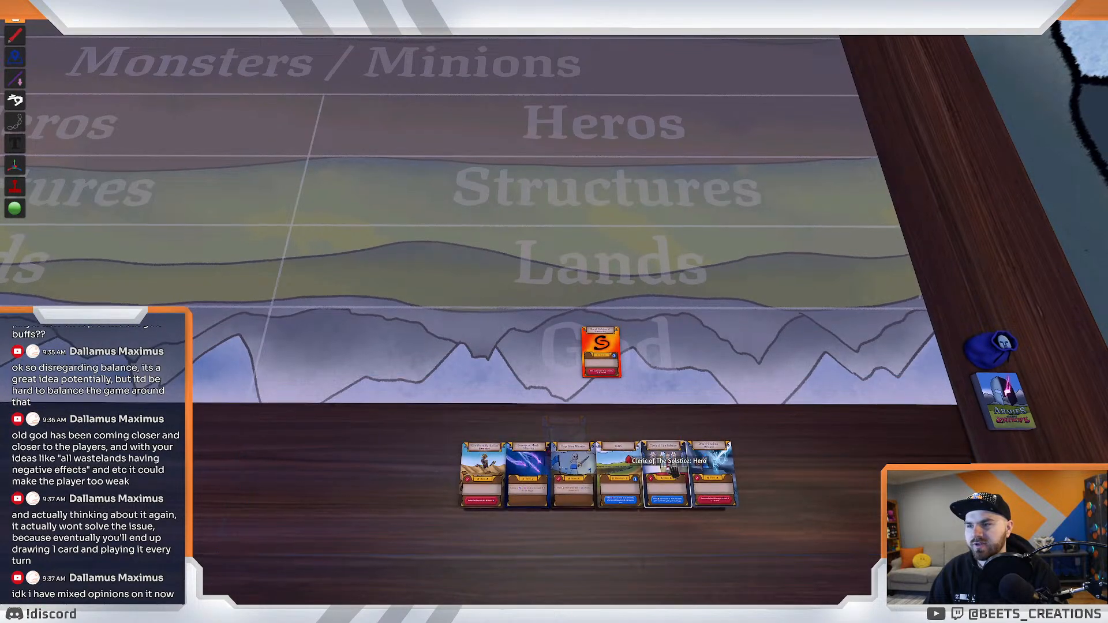
Look over the new hand, including the Barrage of Magic Missiles spell, and draw a seventh card from the player deck.
{"action": "key", "text": "w"}
{"action": "key", "text": "d"}
{"action": "key", "text": "s"}
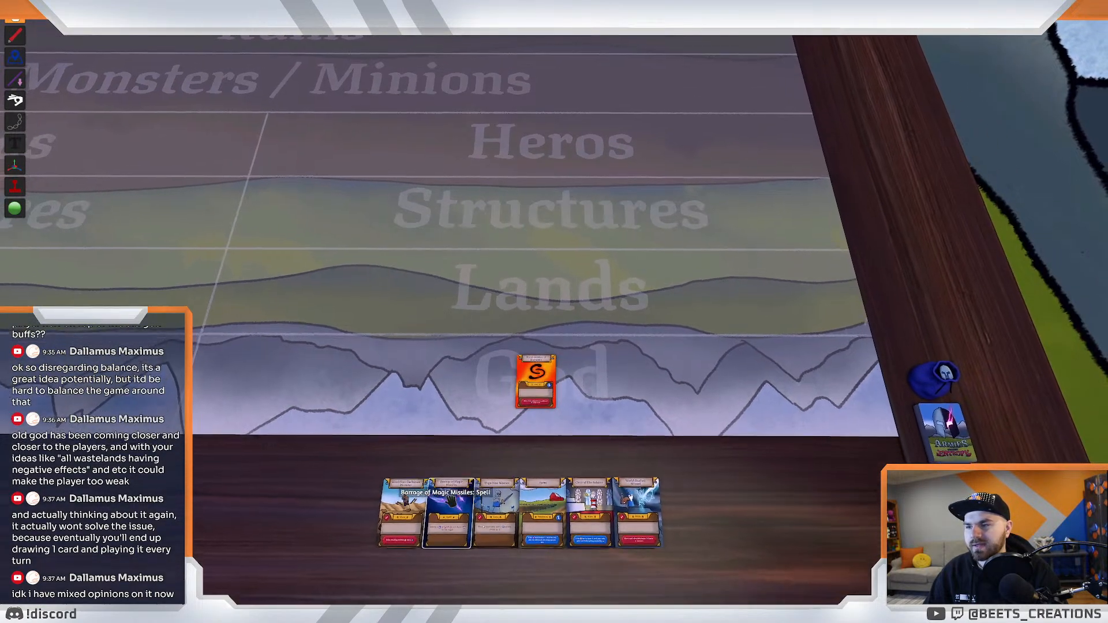
{"action": "key", "text": "s"}
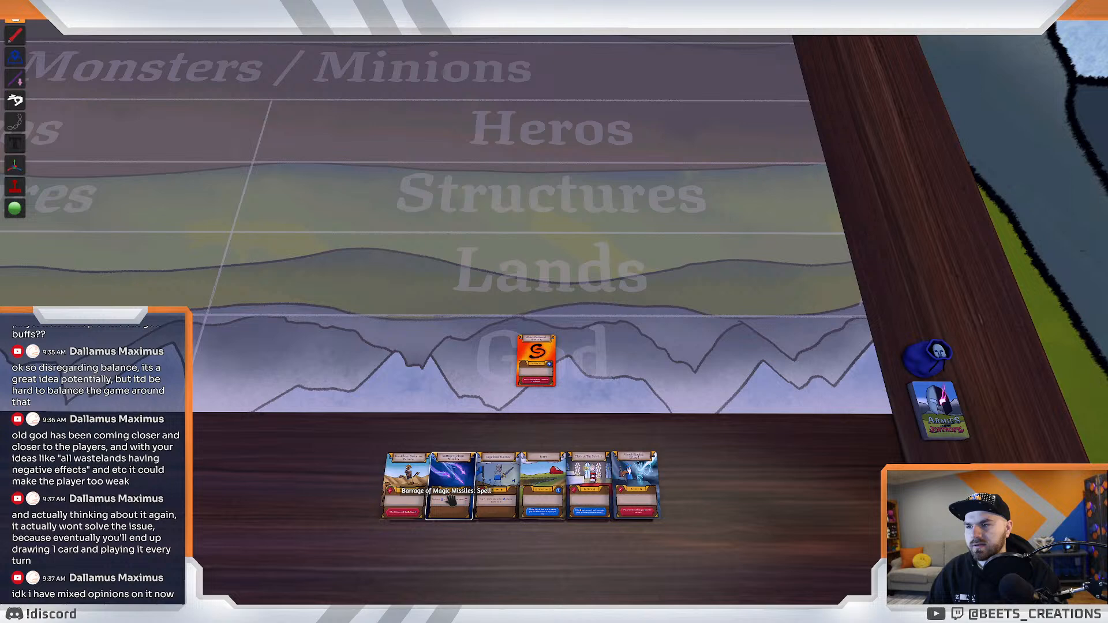
{"action": "mouse_move", "coordinate": [634, 482]}
{"action": "left_mouse_down"}
{"action": "mouse_move", "coordinate": [588, 206]}
{"action": "mouse_move", "coordinate": [542, 127]}
{"action": "mouse_move", "coordinate": [637, 488]}
{"action": "left_mouse_up"}
{"action": "left_click_drag", "start_coordinate": [946, 414], "coordinate": [672, 490]}
{"action": "key", "text": "a"}
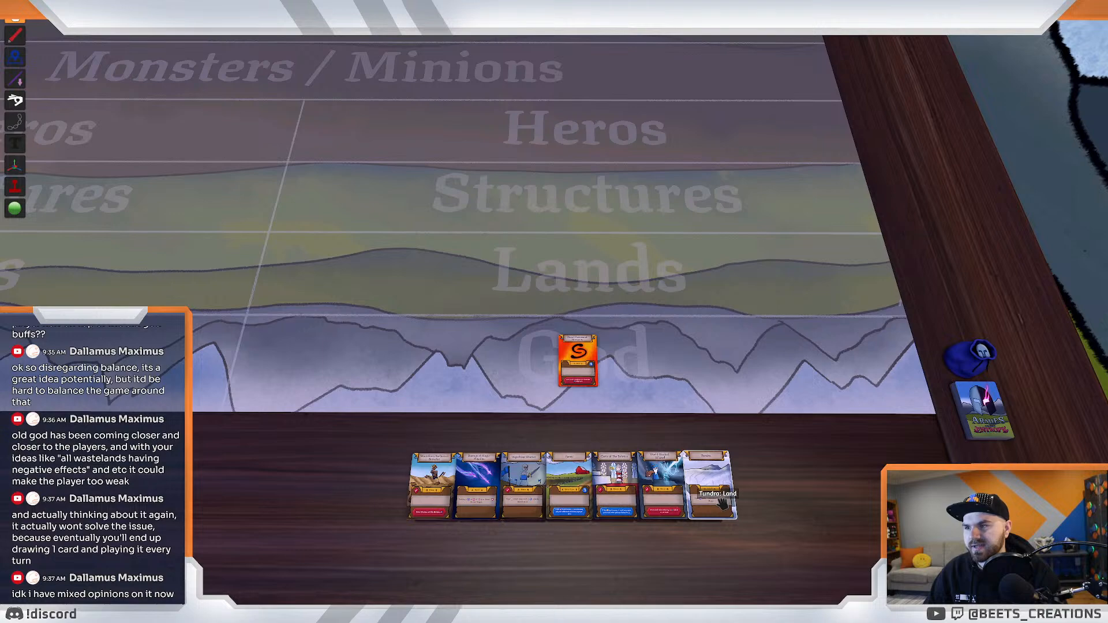
Play the Tundra card into the Lands row and the blue lightning card into the Heros row above the god card.
{"action": "left_click_drag", "start_coordinate": [721, 475], "coordinate": [603, 172]}
{"action": "key", "text": "w"}
{"action": "key", "text": "s"}
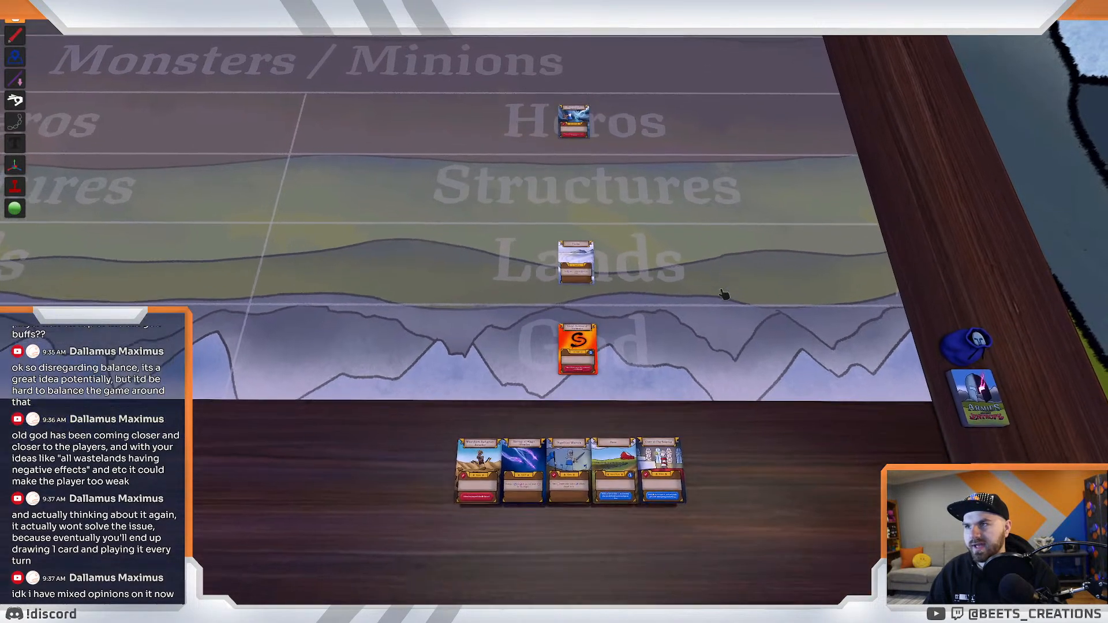
Play the farm card into the Structures row and the Cleric of The Solstice beside the other card in the Heros row.
{"action": "key", "text": "w"}
{"action": "left_click_drag", "start_coordinate": [611, 496], "coordinate": [575, 202]}
{"action": "left_click_drag", "start_coordinate": [647, 505], "coordinate": [511, 312]}
Draw two more cards from the player deck to bring the hand to five.
{"action": "key", "text": "w"}
{"action": "key", "text": "s"}
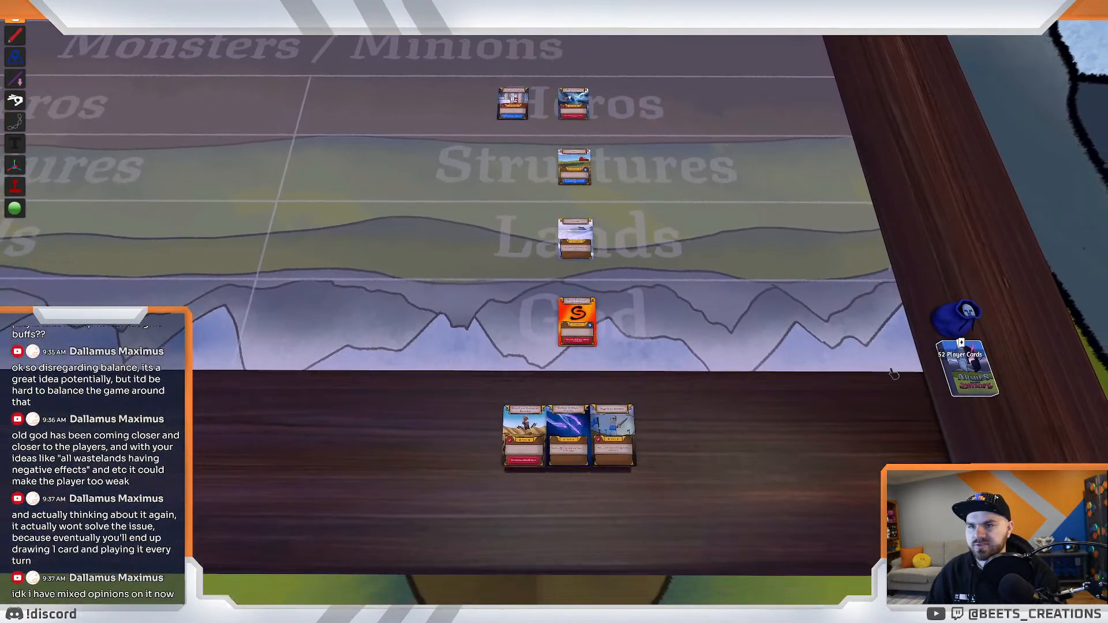
{"action": "left_click_drag", "start_coordinate": [964, 369], "coordinate": [664, 433]}
Examine the whole board with the played land, structure and hero cards and the five-card hand.
{"action": "scroll", "coordinate": [715, 257], "scroll_direction": "down", "scroll_amount": 5}
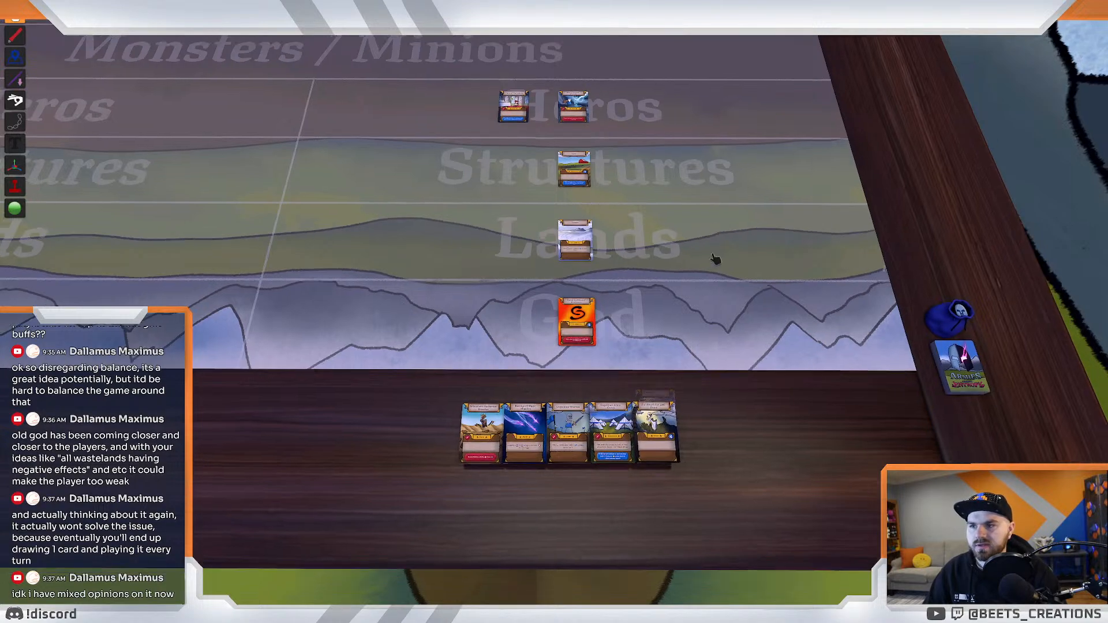
{"action": "key", "text": "w"}
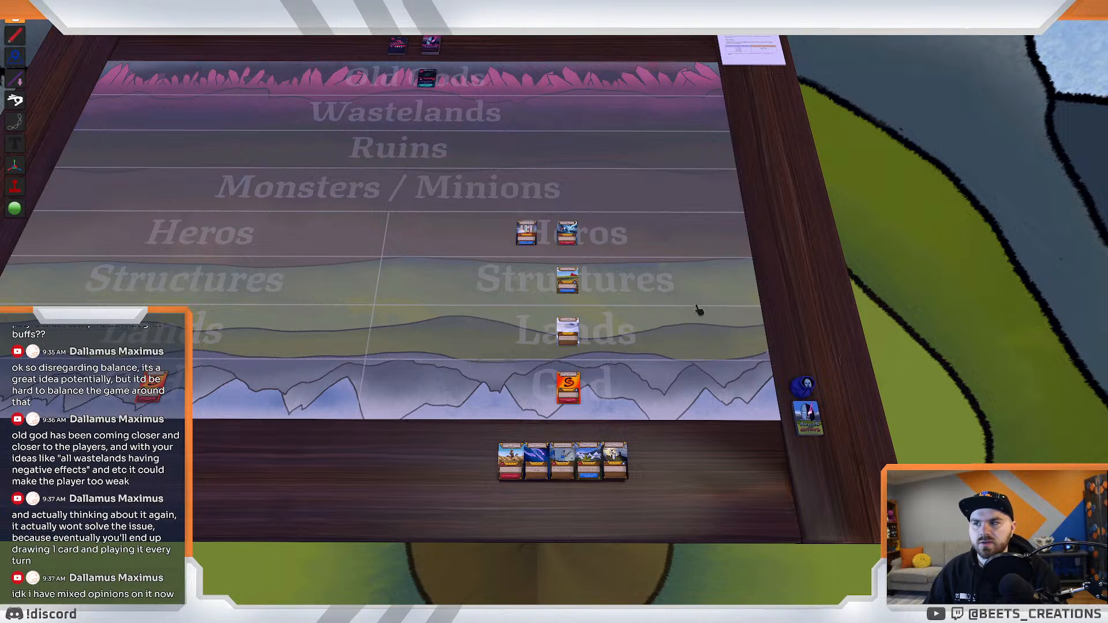
{"action": "key", "text": "a"}
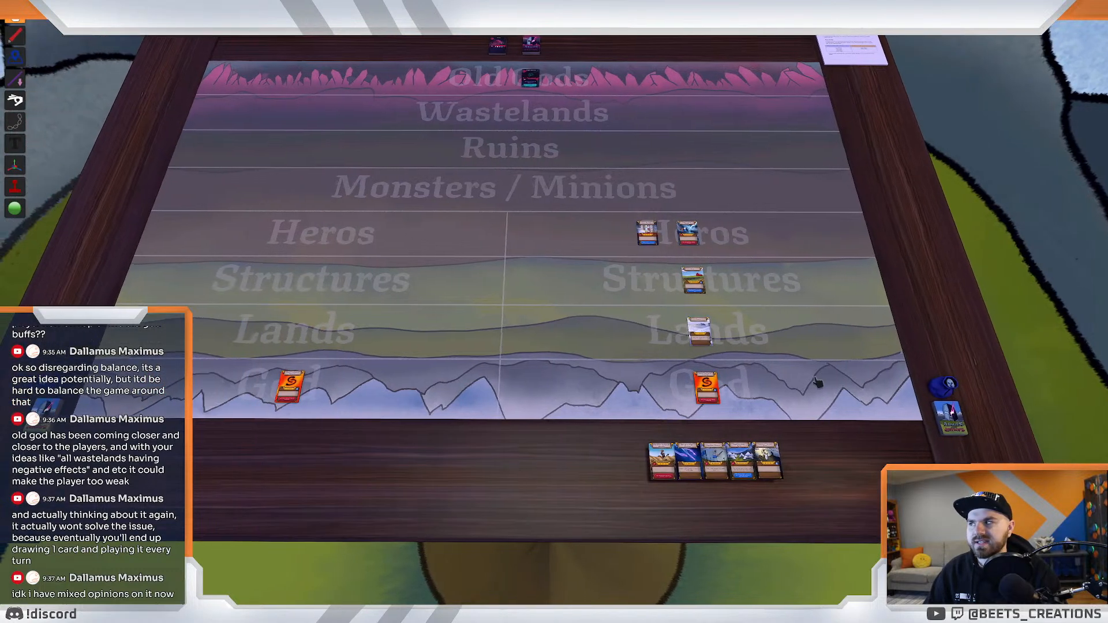
{"action": "key", "text": "d"}
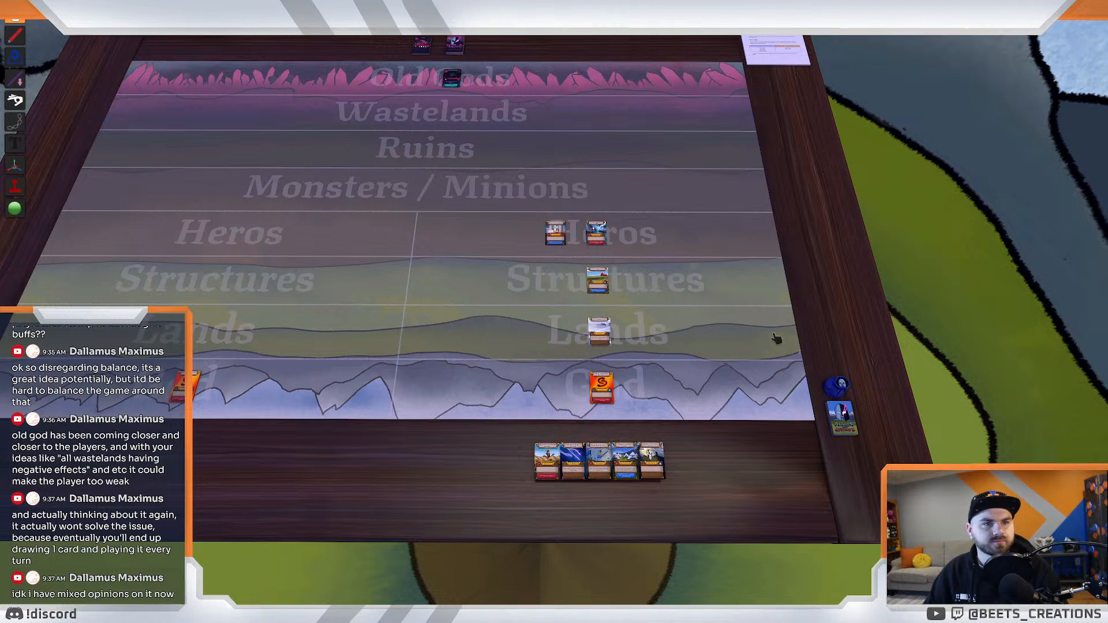
{"action": "scroll", "coordinate": [719, 396], "scroll_direction": "up", "scroll_amount": 2}
{"action": "key", "text": "s"}
{"action": "left_click_drag", "start_coordinate": [427, 339], "coordinate": [896, 433]}
{"action": "key", "text": "w"}
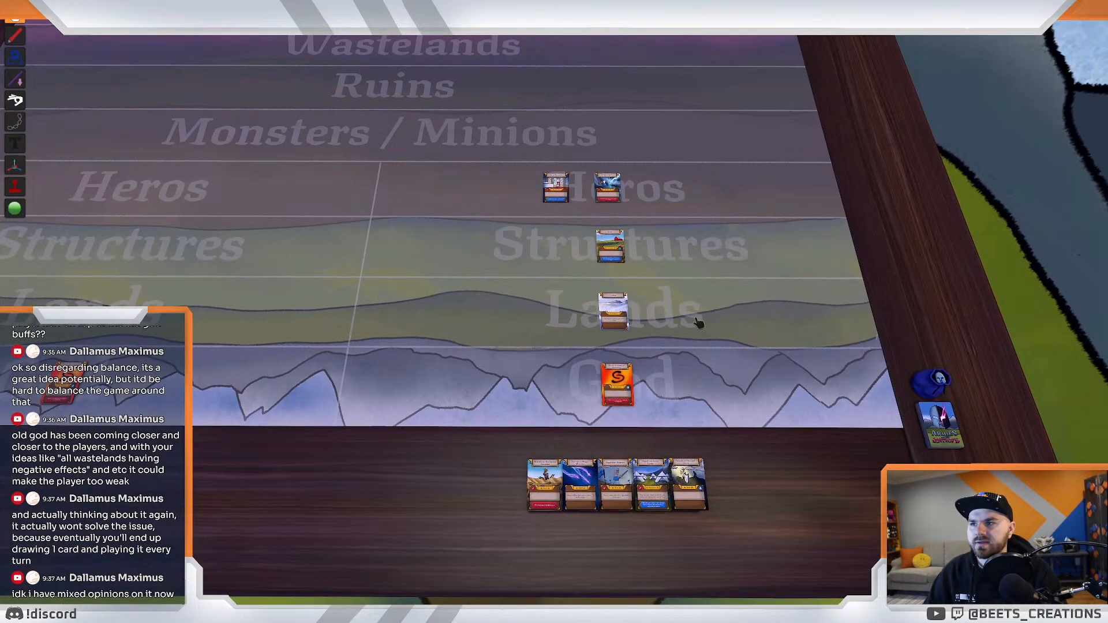
{"action": "key", "text": "a"}
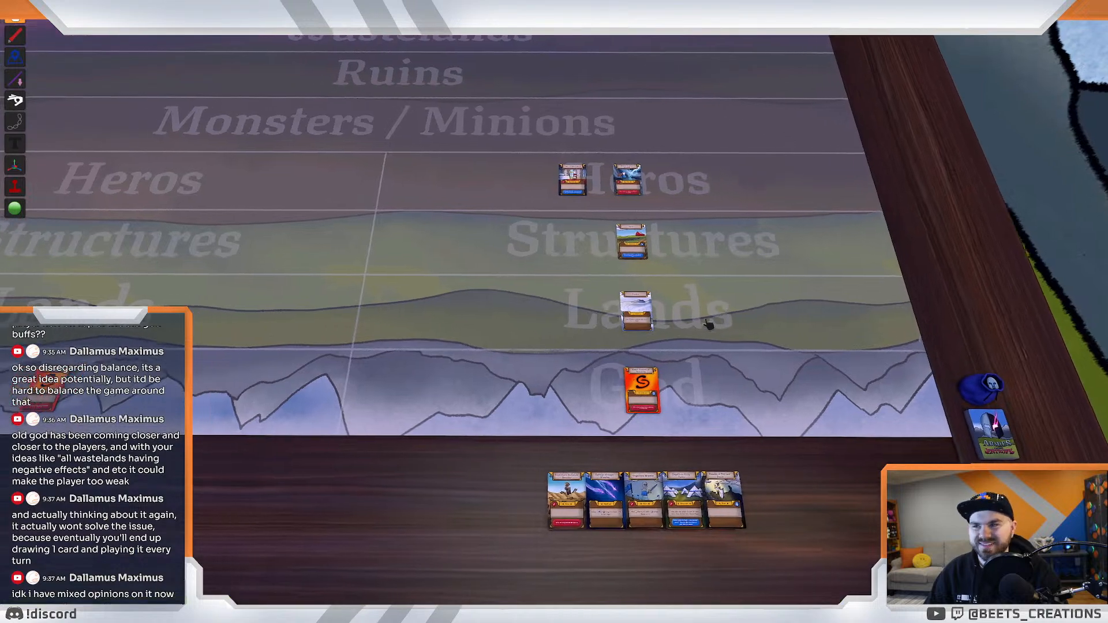
Review both players' sides against the Old Gods row, checking the Tundra land and the Barrage of Magic Missiles spell.
{"action": "scroll", "coordinate": [699, 330], "scroll_direction": "down", "scroll_amount": 2}
{"action": "key", "text": "a"}
{"action": "key", "text": "w"}
{"action": "key", "text": "w"}
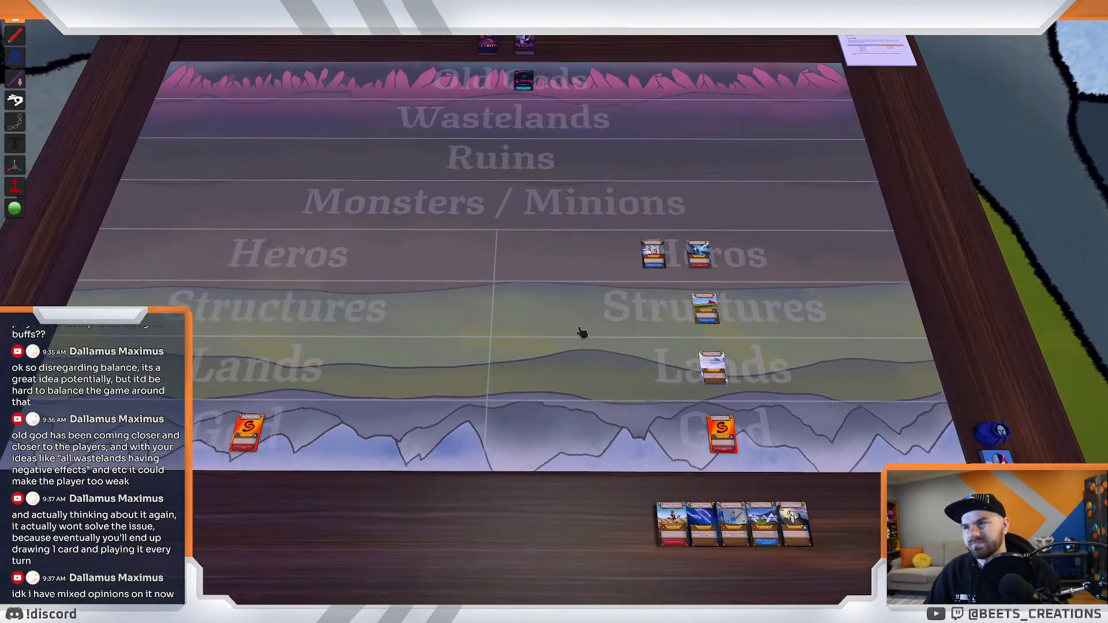
{"action": "key", "text": "d"}
{"action": "scroll", "coordinate": [606, 335], "scroll_direction": "down", "scroll_amount": 2}
{"action": "scroll", "coordinate": [609, 336], "scroll_direction": "up", "scroll_amount": 3}
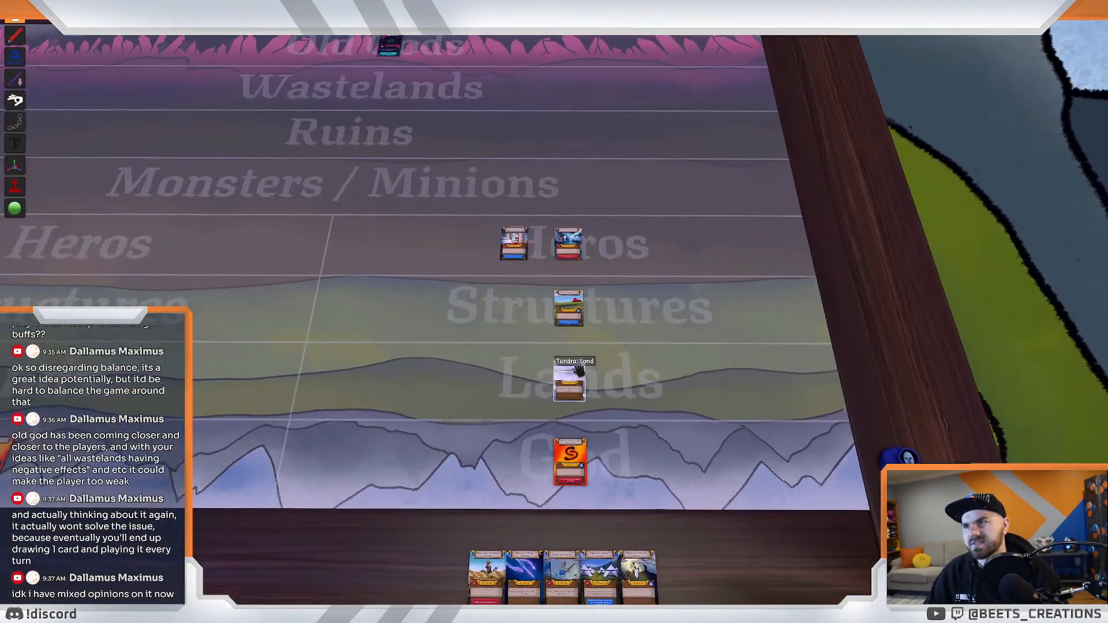
{"action": "key", "text": "a"}
{"action": "key", "text": "s"}
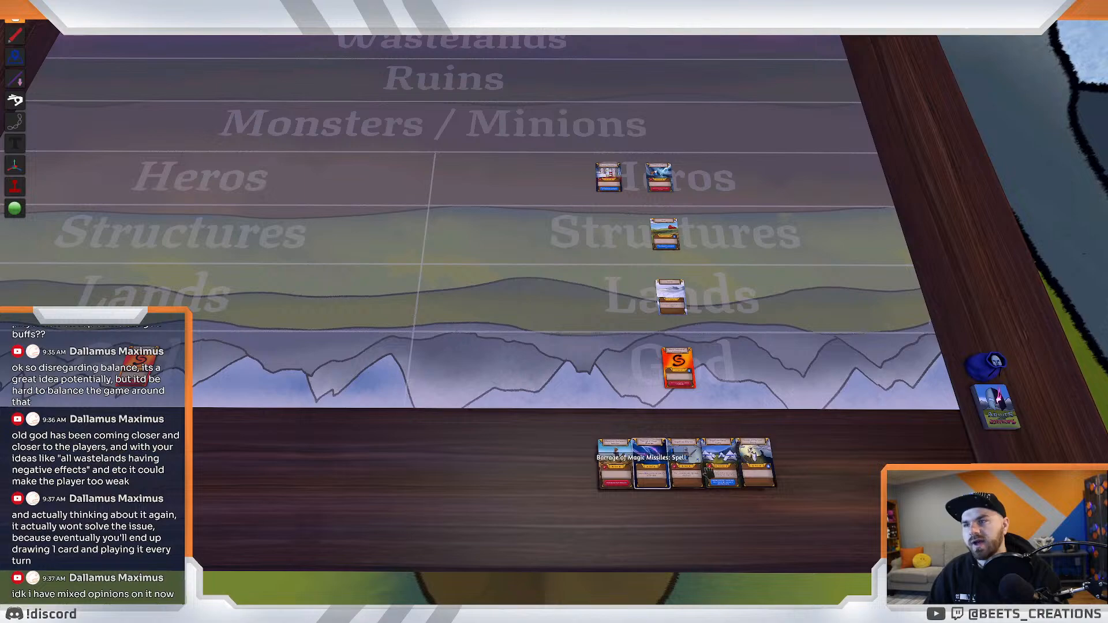
{"action": "key", "text": "w"}
{"action": "key", "text": "w"}
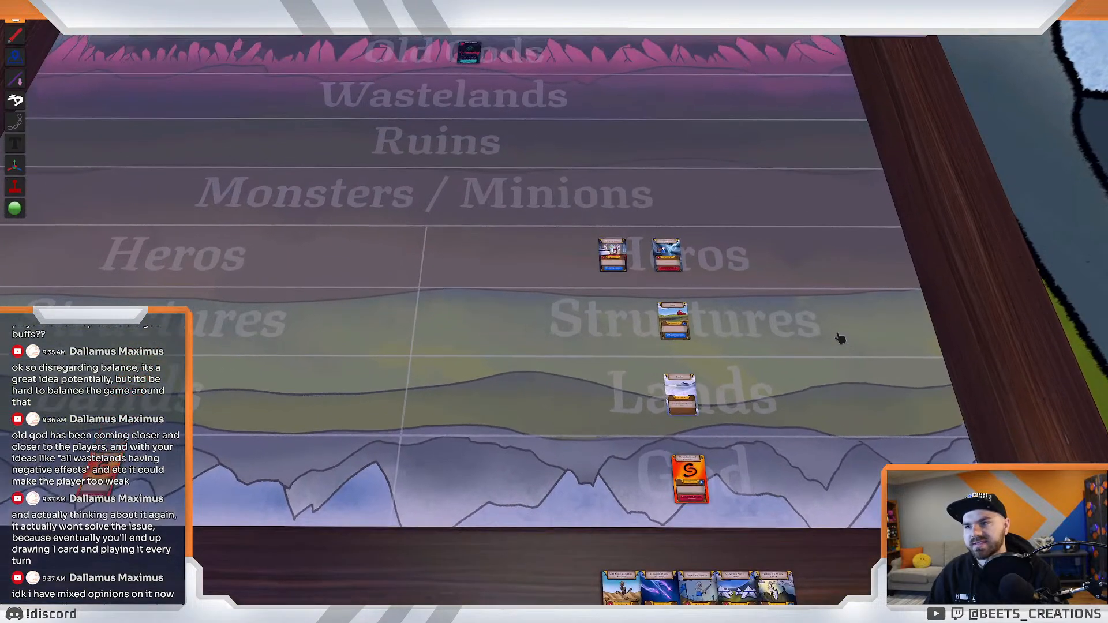
{"action": "key", "text": "s"}
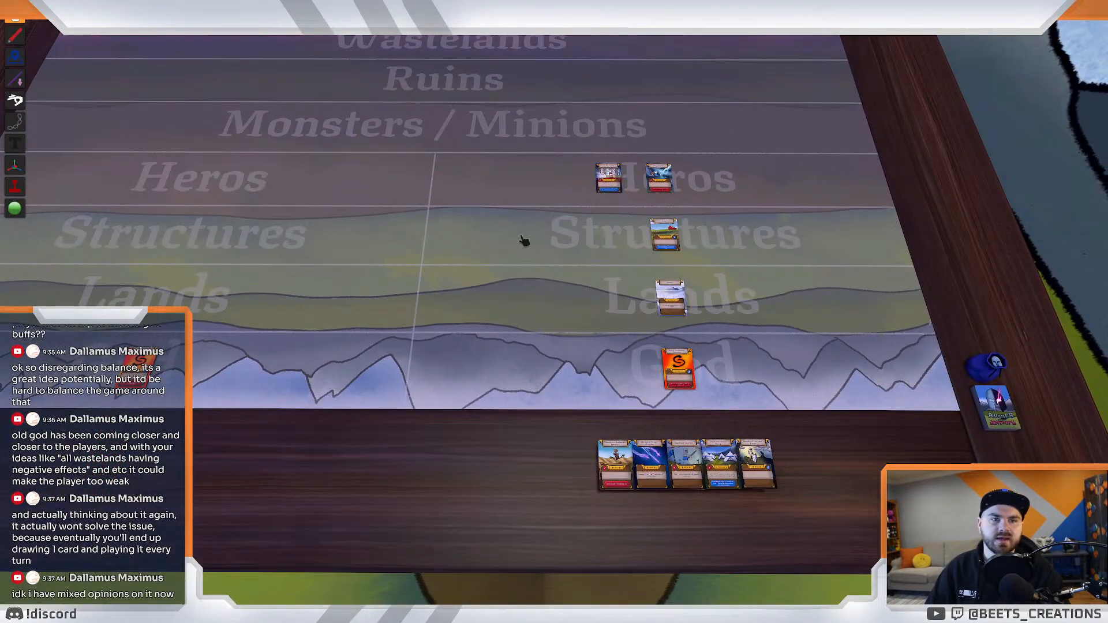
{"action": "scroll", "coordinate": [696, 463], "scroll_direction": "down", "scroll_amount": 1}
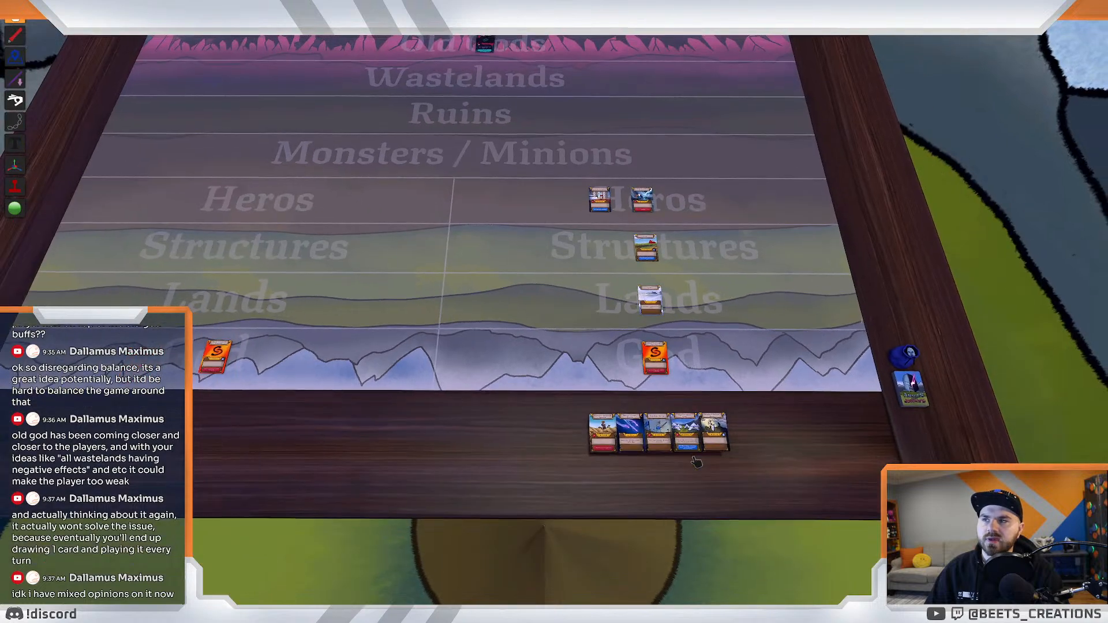
Look over the full board from the five-card hand up to the Old Gods row.
{"action": "key", "text": "w"}
{"action": "key", "text": "w"}
{"action": "scroll", "coordinate": [438, 467], "scroll_direction": "down", "scroll_amount": 1}
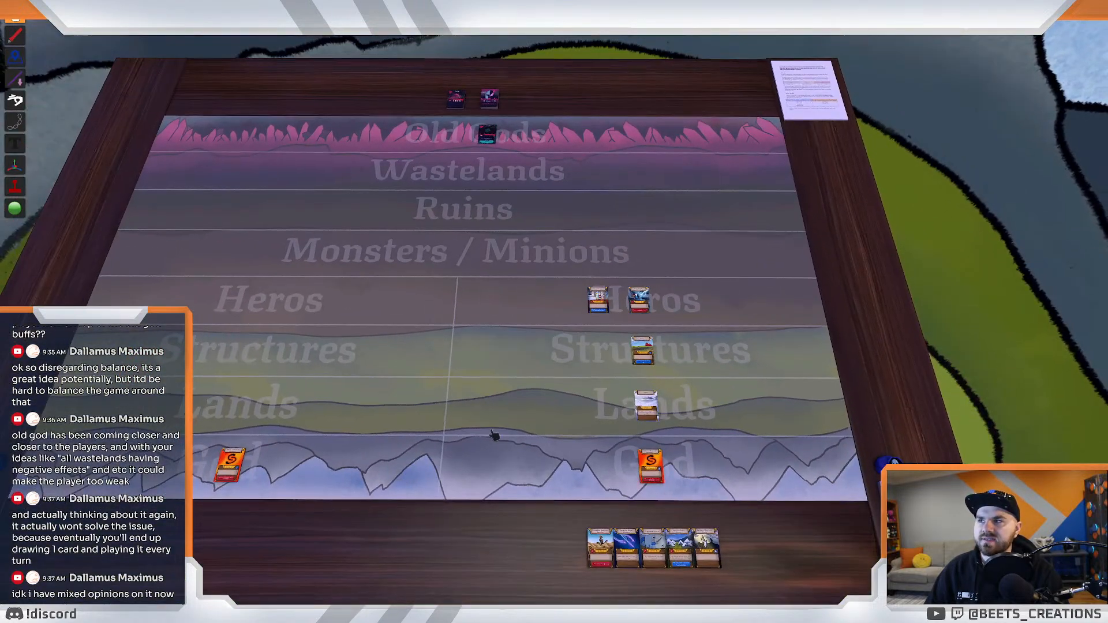
{"action": "key", "text": "s"}
{"action": "key", "text": "a"}
{"action": "key", "text": "w"}
{"action": "key", "text": "w"}
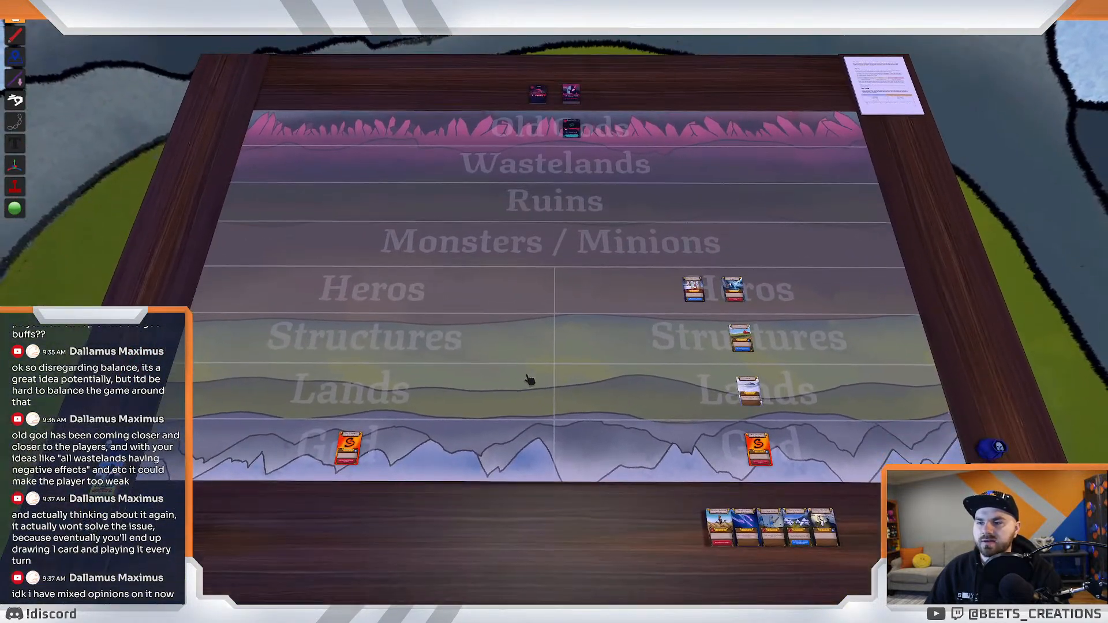
{"action": "key", "text": "w"}
{"action": "key", "text": "d"}
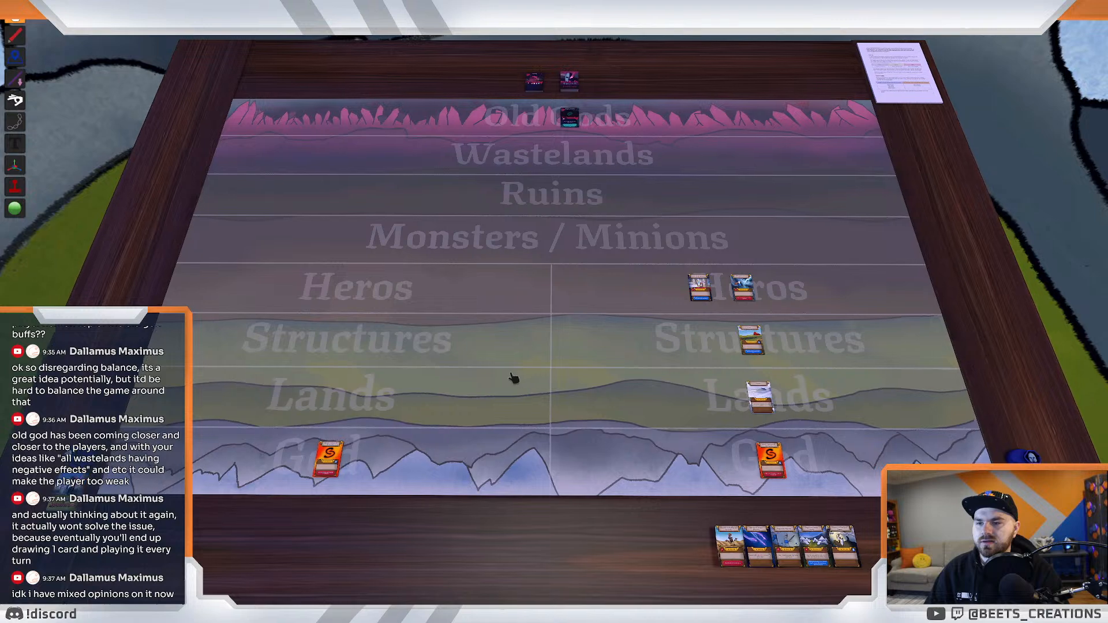
{"action": "key", "text": "w"}
{"action": "key", "text": "a"}
{"action": "key", "text": "alt+Tab"}
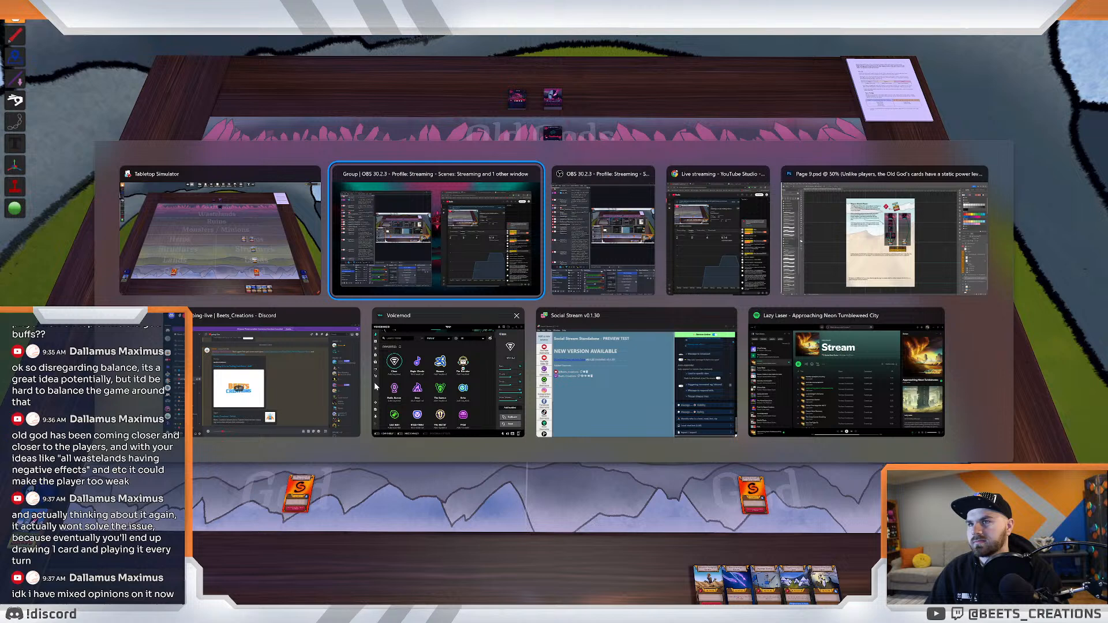
{"action": "key", "text": "Escape"}
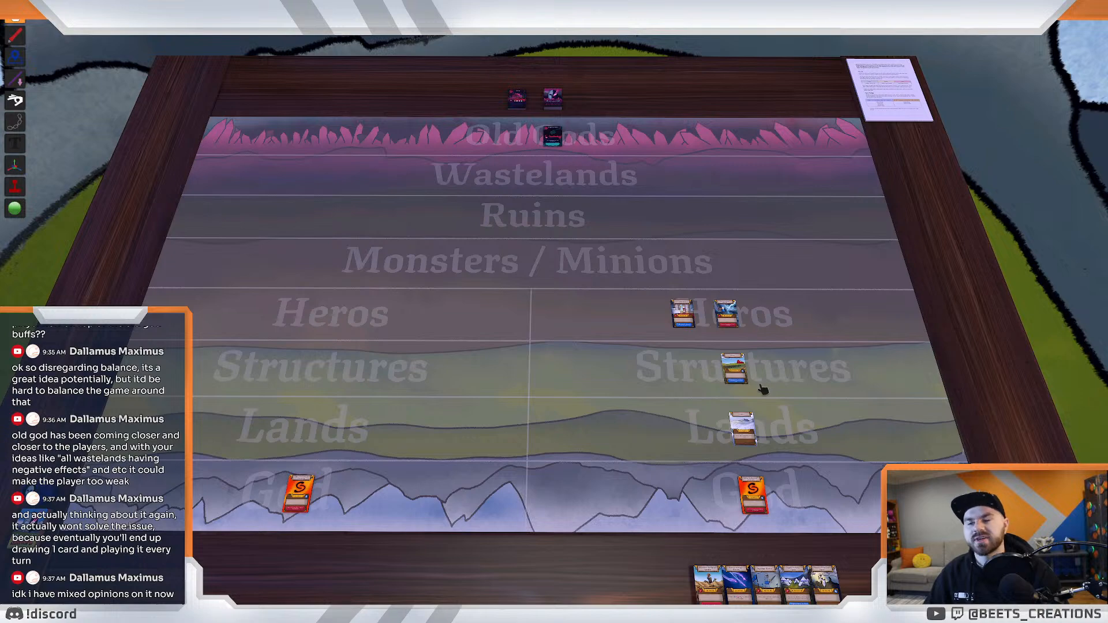
Return four hand cards to the player deck, keeping only the Wasteborn Barbarian Berseker in hand.
{"action": "scroll", "coordinate": [844, 514], "scroll_direction": "up", "scroll_amount": 5}
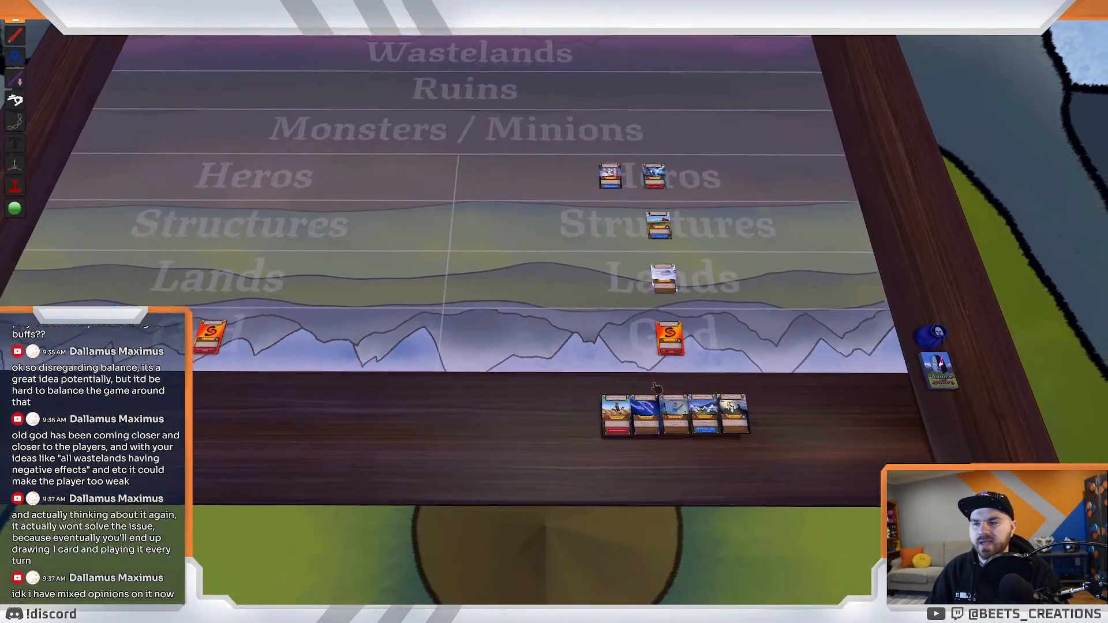
{"action": "scroll", "coordinate": [752, 497], "scroll_direction": "up", "scroll_amount": 5}
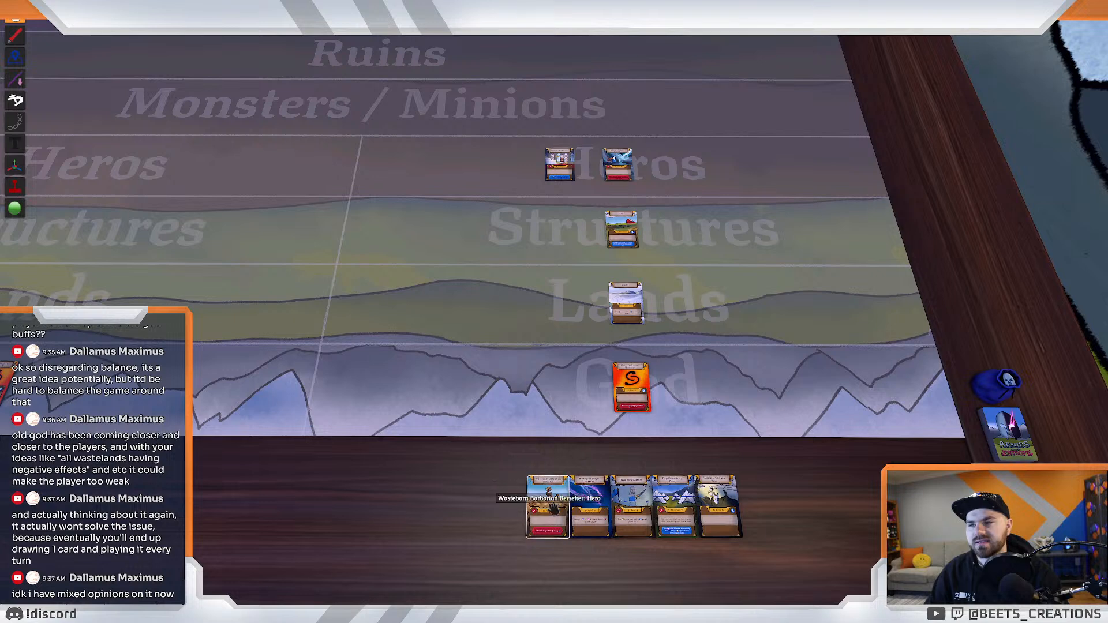
{"action": "mouse_move", "coordinate": [563, 502]}
{"action": "left_mouse_down"}
{"action": "mouse_move", "coordinate": [678, 417]}
{"action": "mouse_move", "coordinate": [637, 271]}
{"action": "mouse_move", "coordinate": [545, 507]}
{"action": "left_mouse_up"}
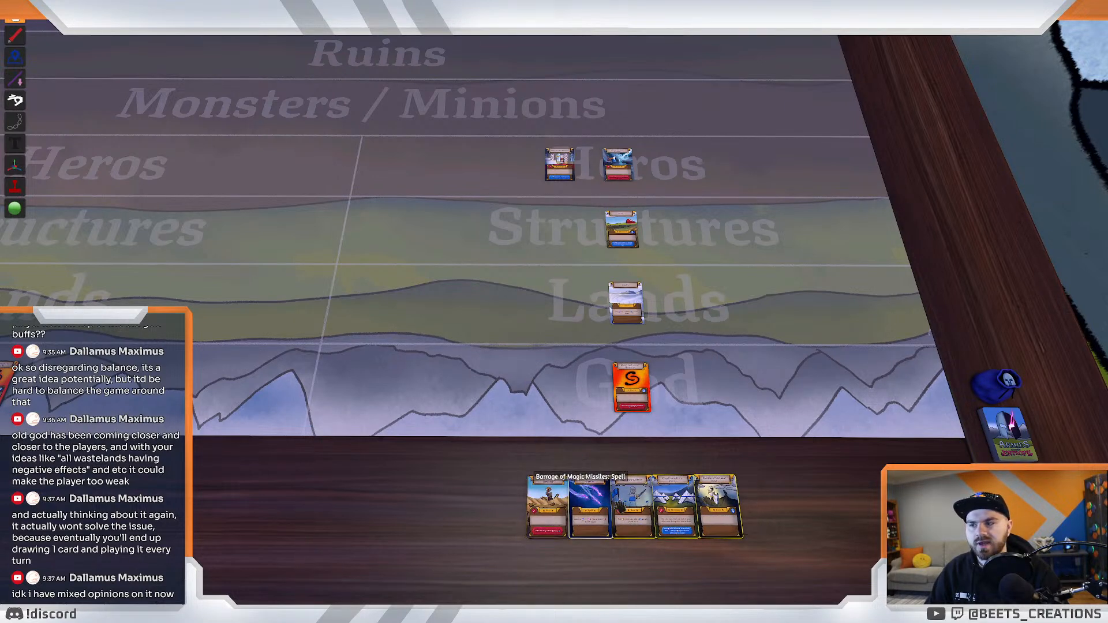
{"action": "left_click_drag", "start_coordinate": [723, 532], "coordinate": [1002, 443]}
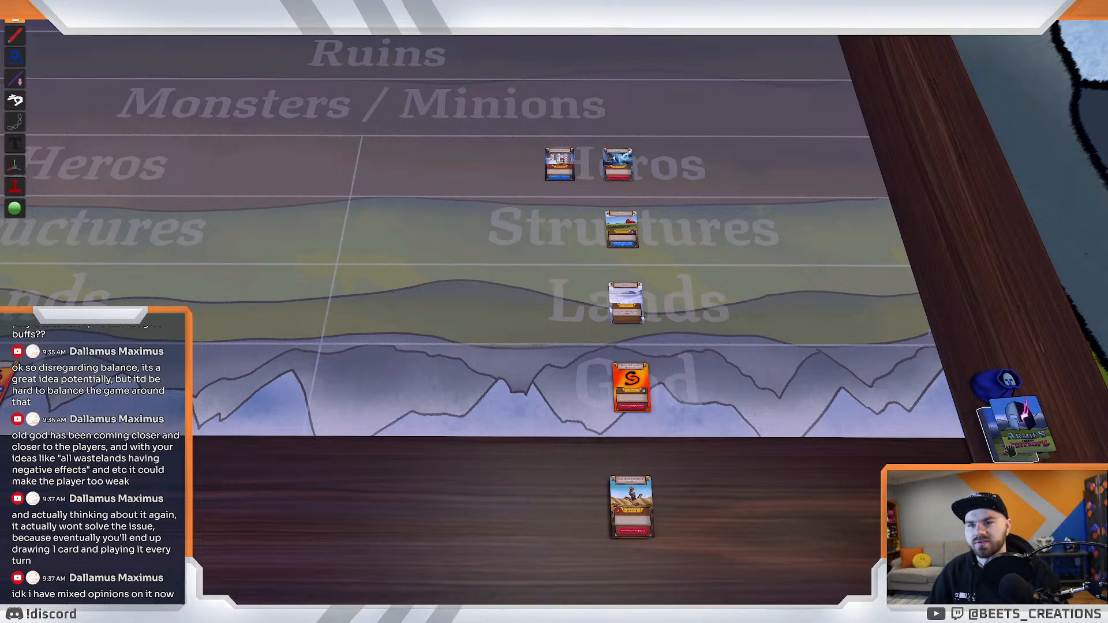
Take a helmet token from the blue bag and place it beside the land card in the Lands row.
{"action": "key", "text": "w"}
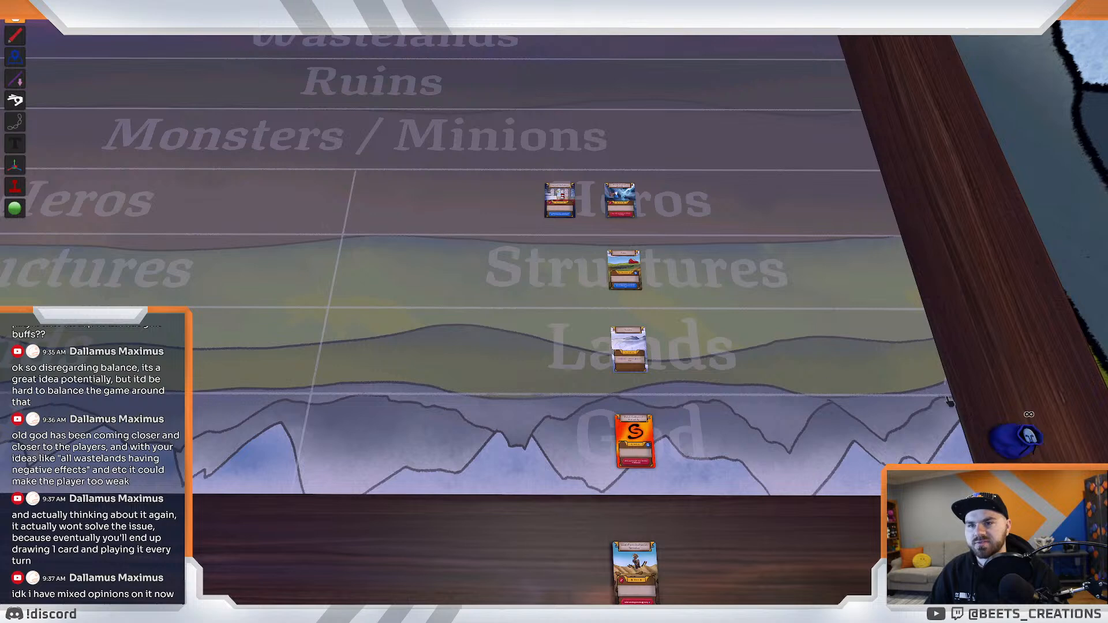
{"action": "left_click_drag", "start_coordinate": [949, 401], "coordinate": [665, 336]}
{"action": "key", "text": "w"}
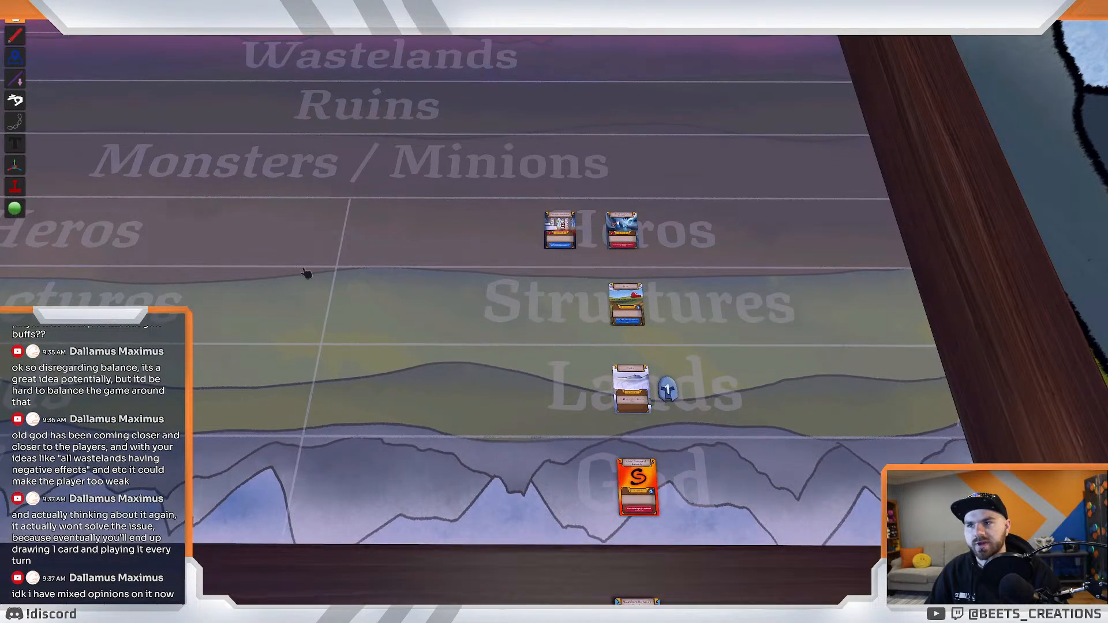
{"action": "key", "text": "s"}
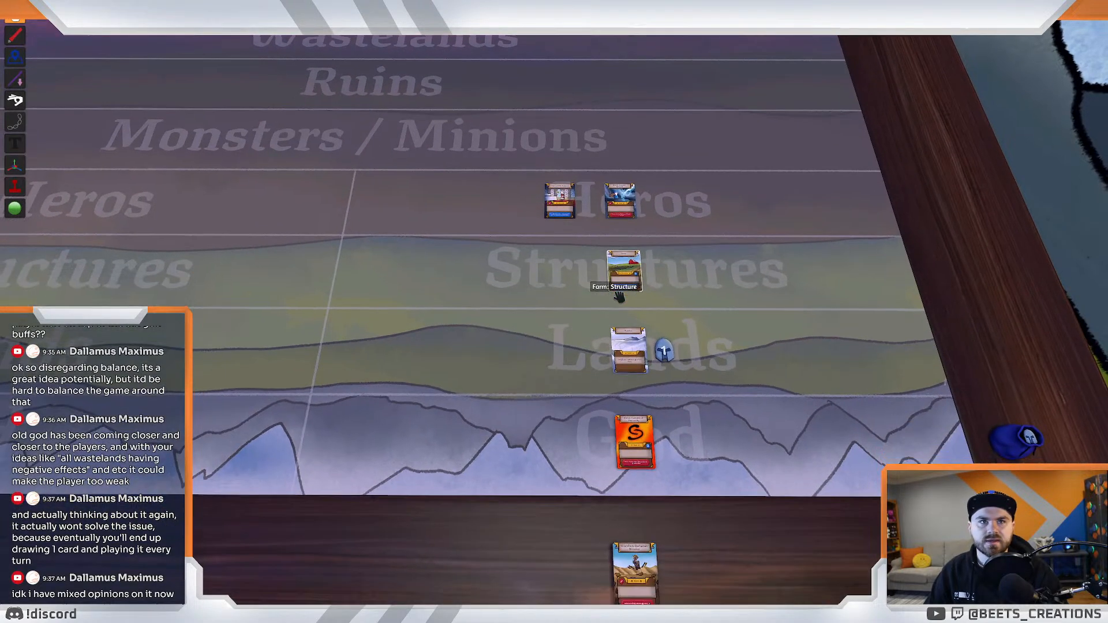
{"action": "key", "text": "s"}
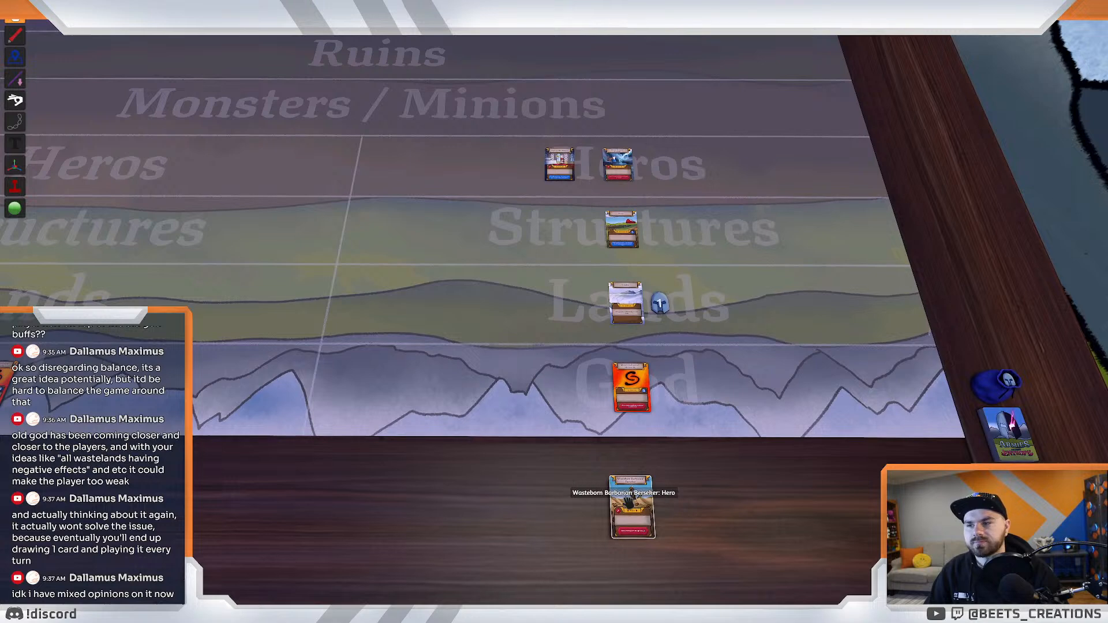
Play the Wasteborn Barbarian Berseker from the hand beside the other two cards in the Heros row.
{"action": "left_click_drag", "start_coordinate": [628, 502], "coordinate": [677, 172]}
{"action": "key", "text": "w"}
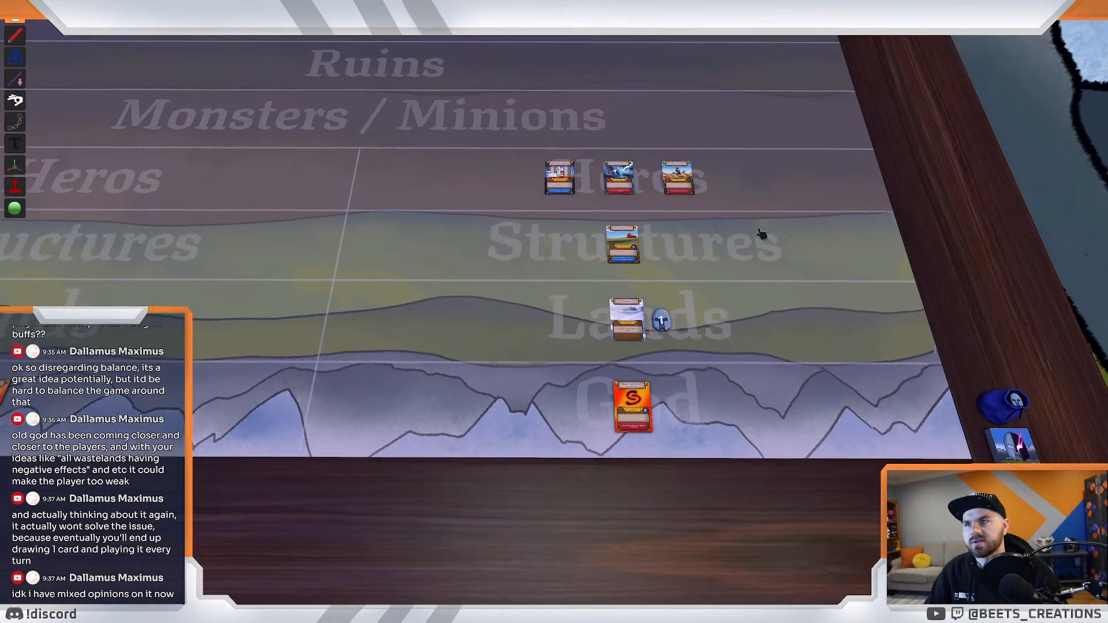
{"action": "key", "text": "s"}
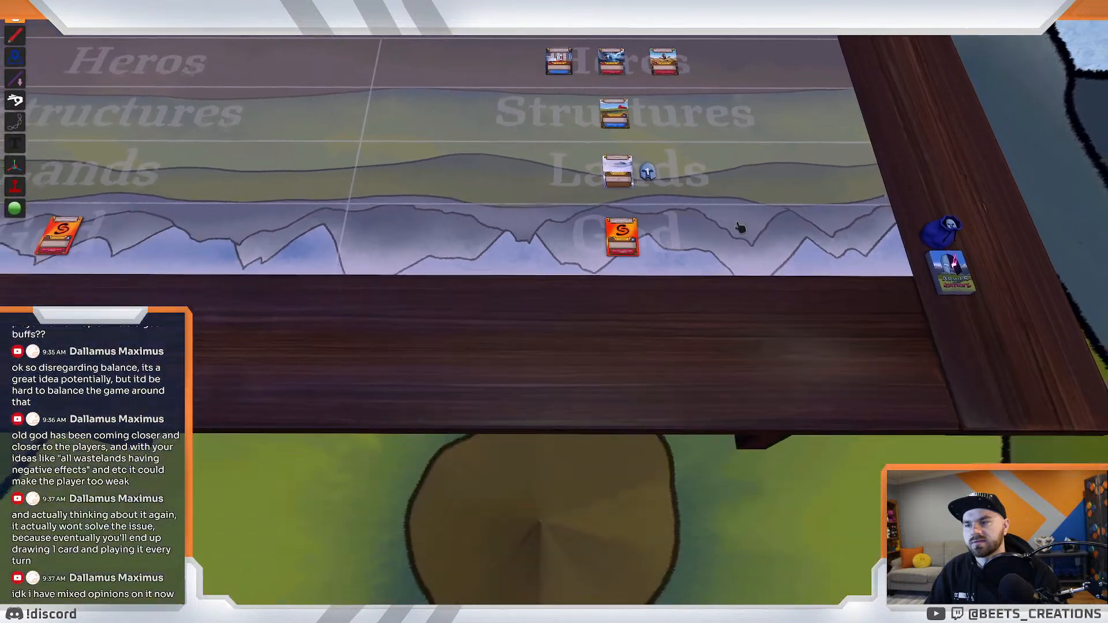
Review the player's heroes, farm structure and land with its token in relation to the rest of the board.
{"action": "key", "text": "w"}
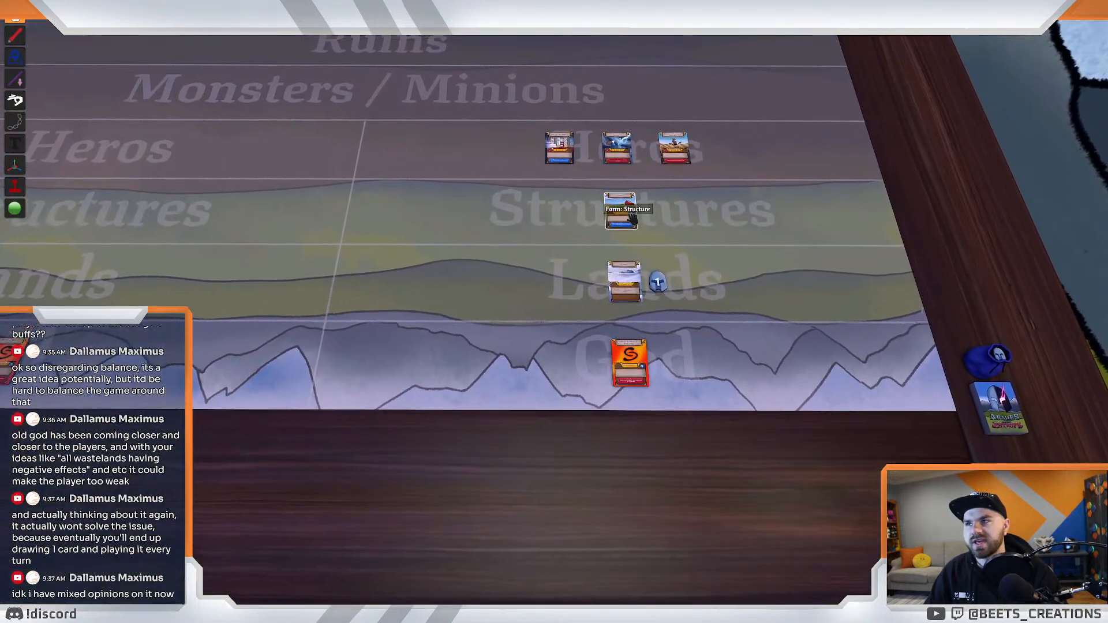
{"action": "key", "text": "w"}
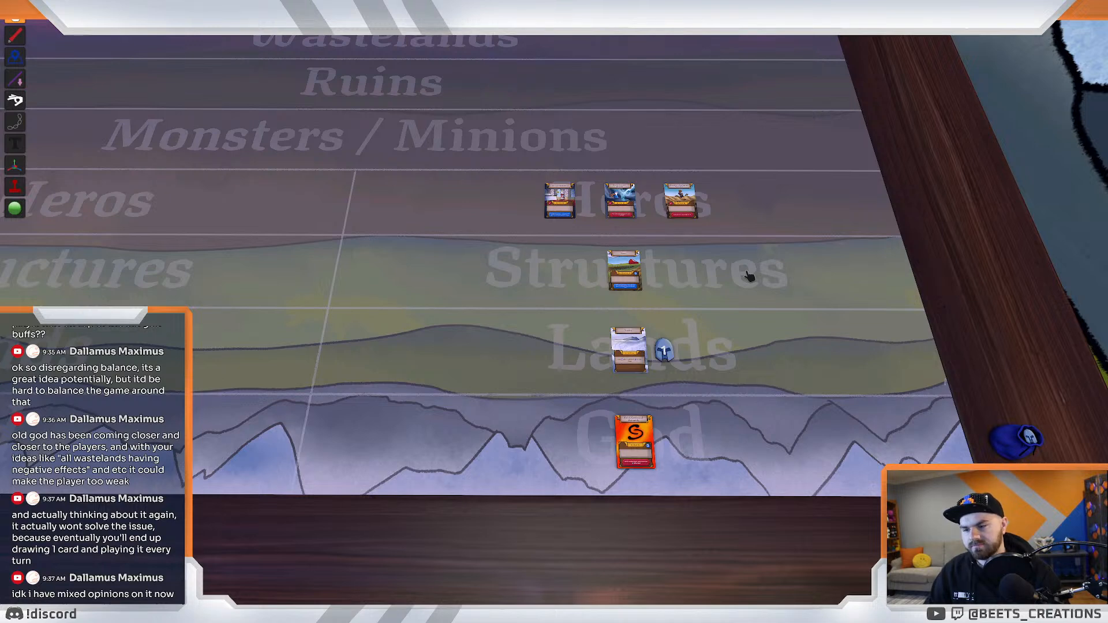
{"action": "key", "text": "w"}
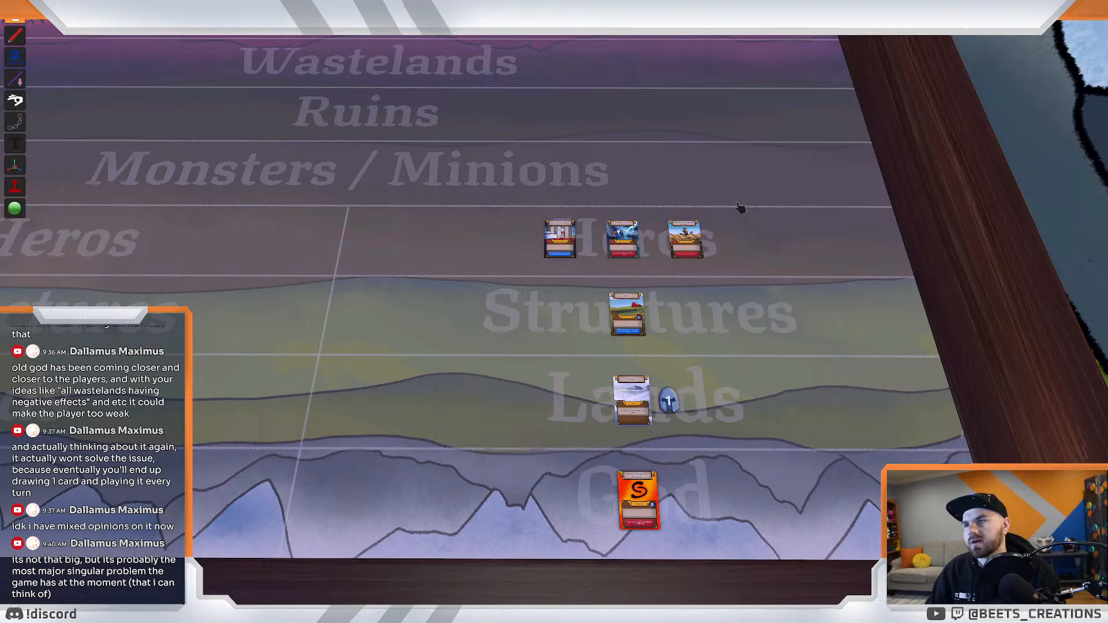
{"action": "scroll", "coordinate": [712, 254], "scroll_direction": "down", "scroll_amount": 5}
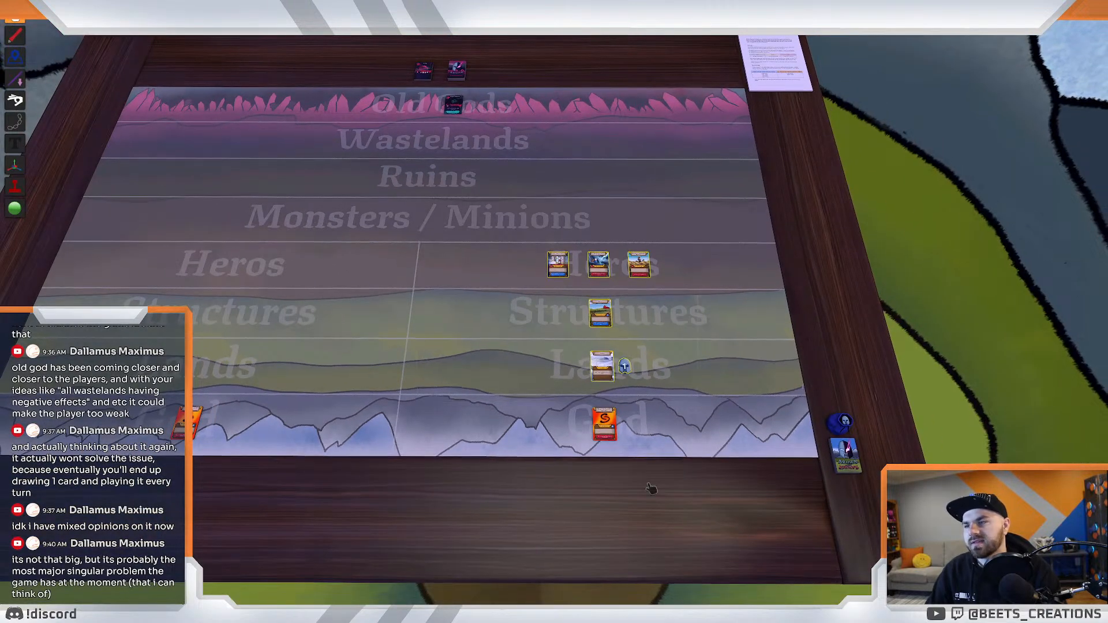
{"action": "scroll", "coordinate": [651, 487], "scroll_direction": "up", "scroll_amount": 2}
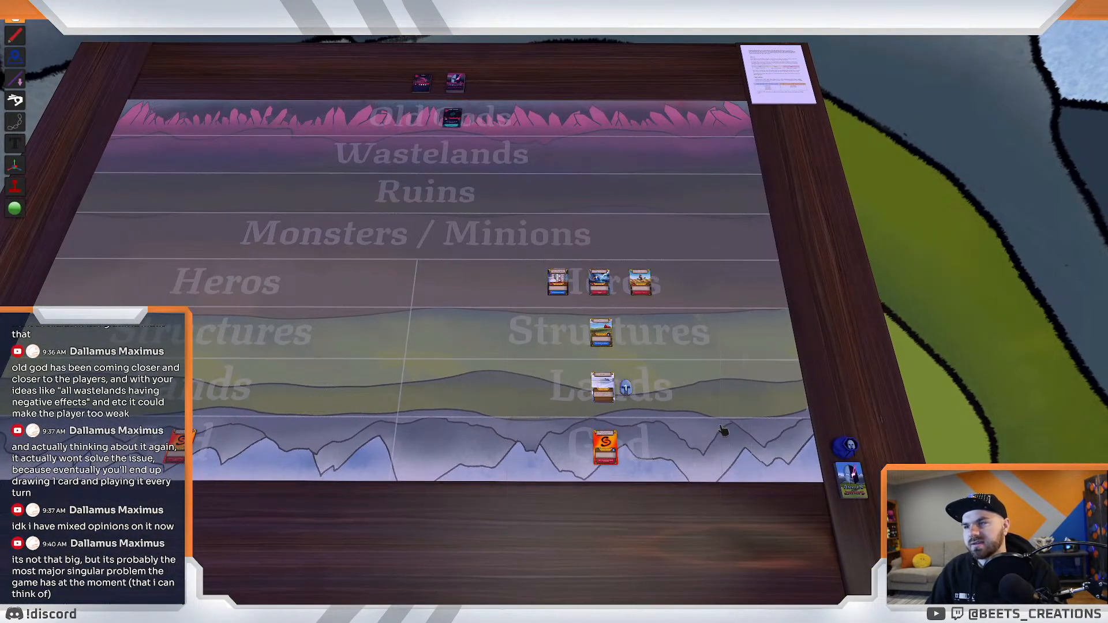
{"action": "key", "text": "s"}
{"action": "key", "text": "w"}
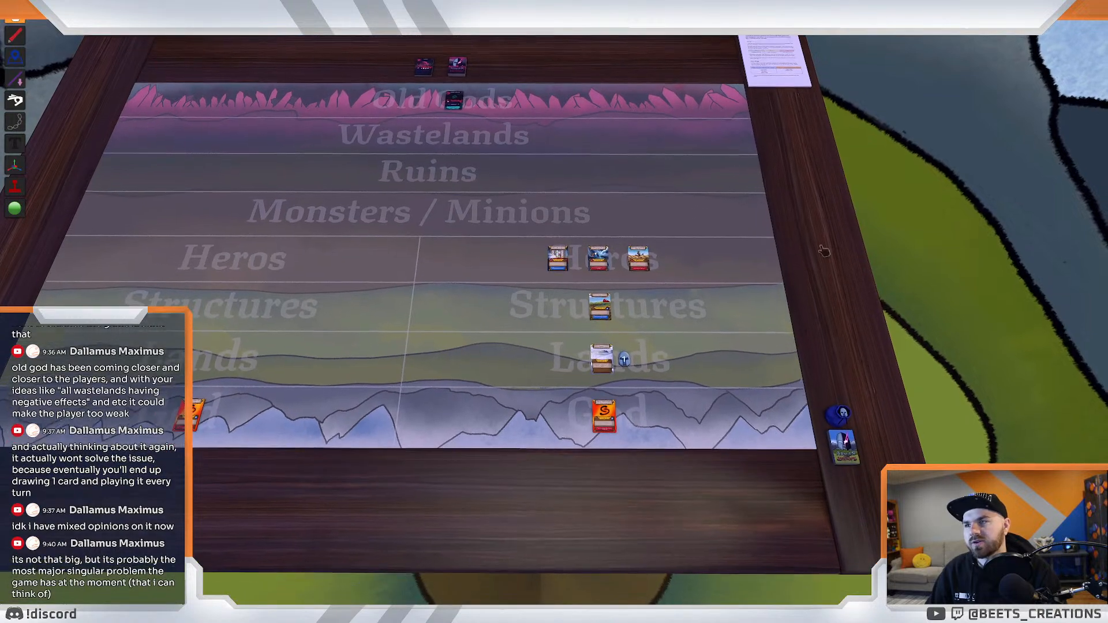
{"action": "scroll", "coordinate": [823, 251], "scroll_direction": "up", "scroll_amount": 1}
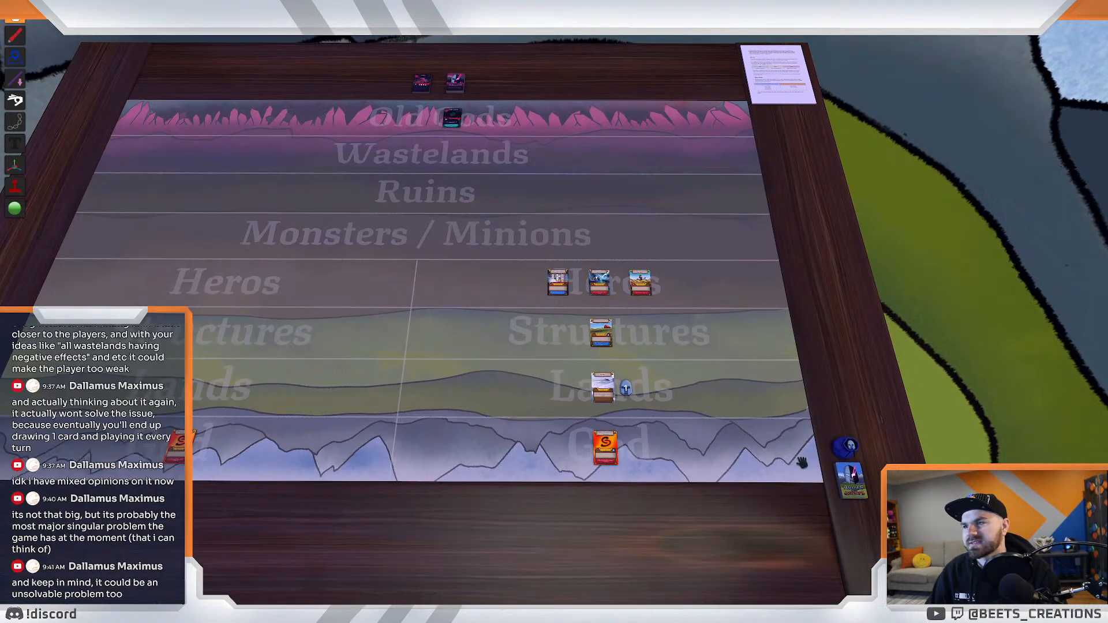
Search the Old God deck, place a Barrens card face up in the Wastelands row, and enlarge it to read.
{"action": "key", "text": "w"}
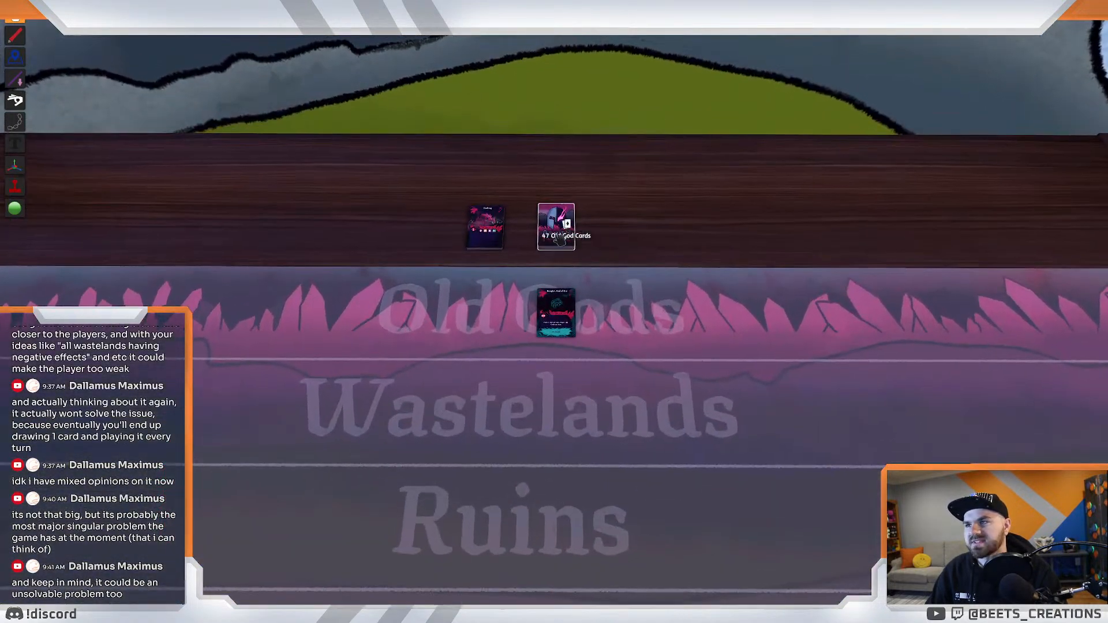
{"action": "right_click", "coordinate": [556, 235]}
{"action": "left_click", "coordinate": [588, 298]}
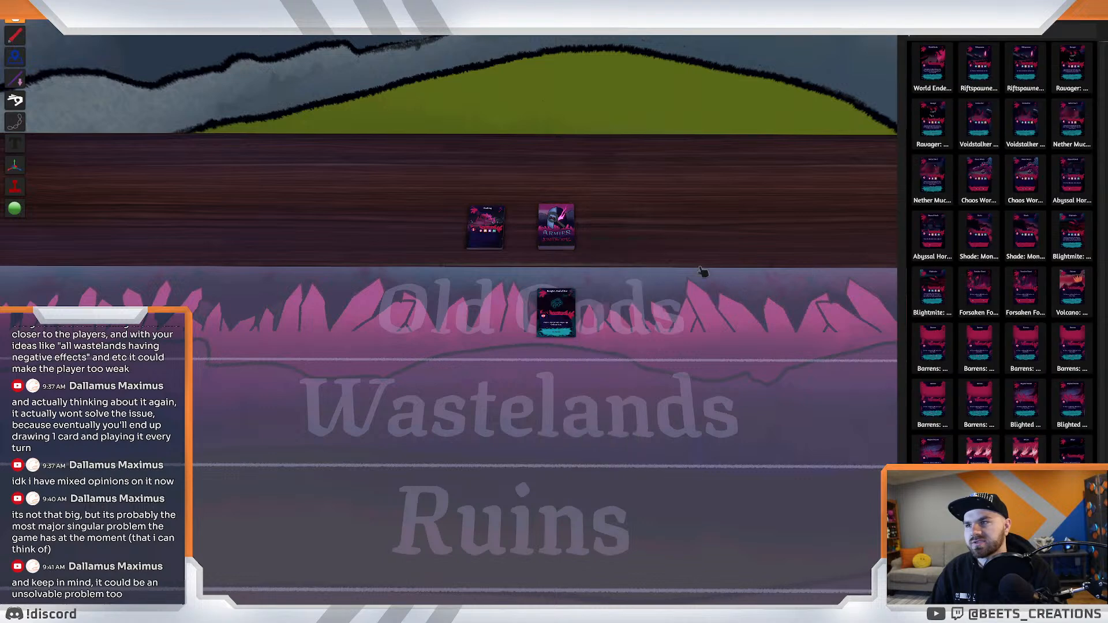
{"action": "left_click_drag", "start_coordinate": [933, 349], "coordinate": [557, 412]}
{"action": "key", "text": "f"}
{"action": "key", "text": "alt"}
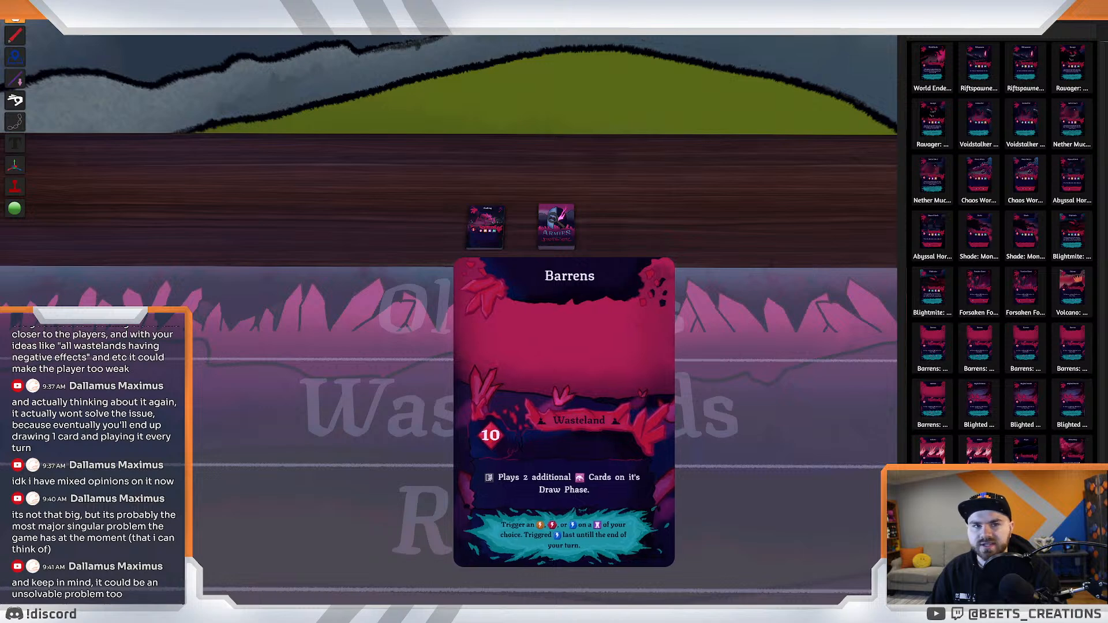
Place a Blighted Marsh from the Old God deck beside Barrens in the Wastelands row and close the deck search.
{"action": "scroll", "coordinate": [1068, 442], "scroll_direction": "down", "scroll_amount": 1}
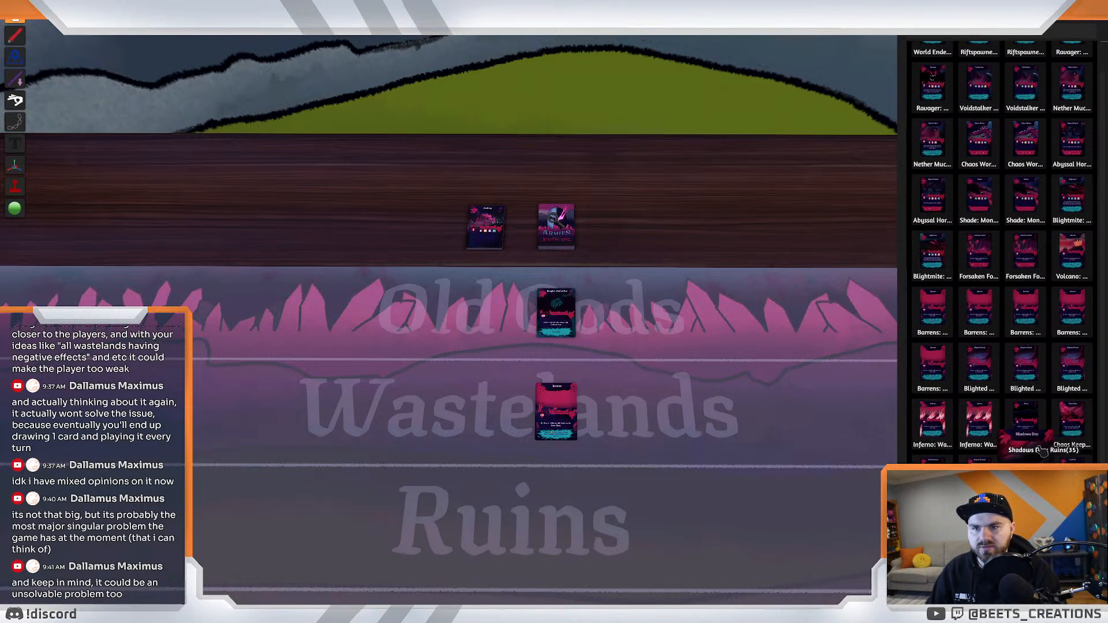
{"action": "mouse_move", "coordinate": [998, 361]}
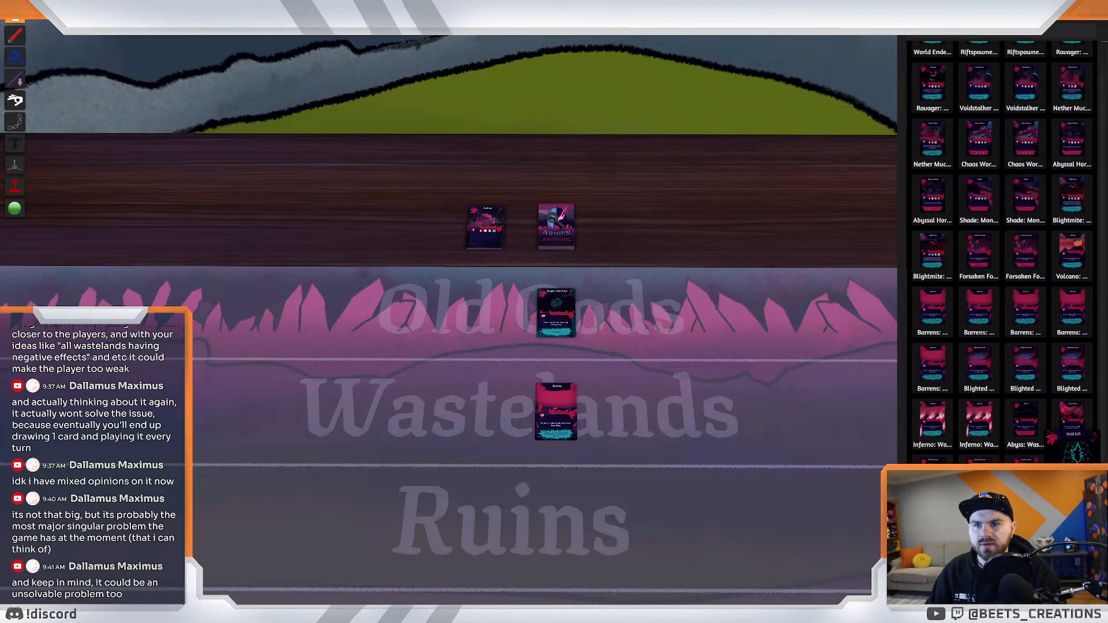
{"action": "mouse_move", "coordinate": [994, 341]}
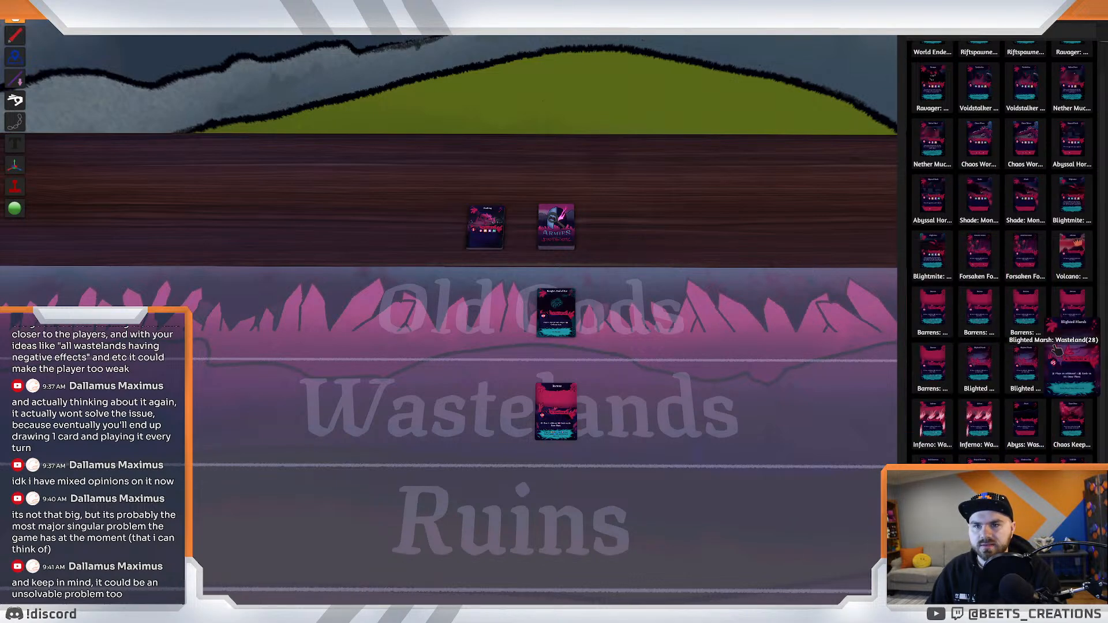
{"action": "left_click_drag", "start_coordinate": [934, 366], "coordinate": [632, 420]}
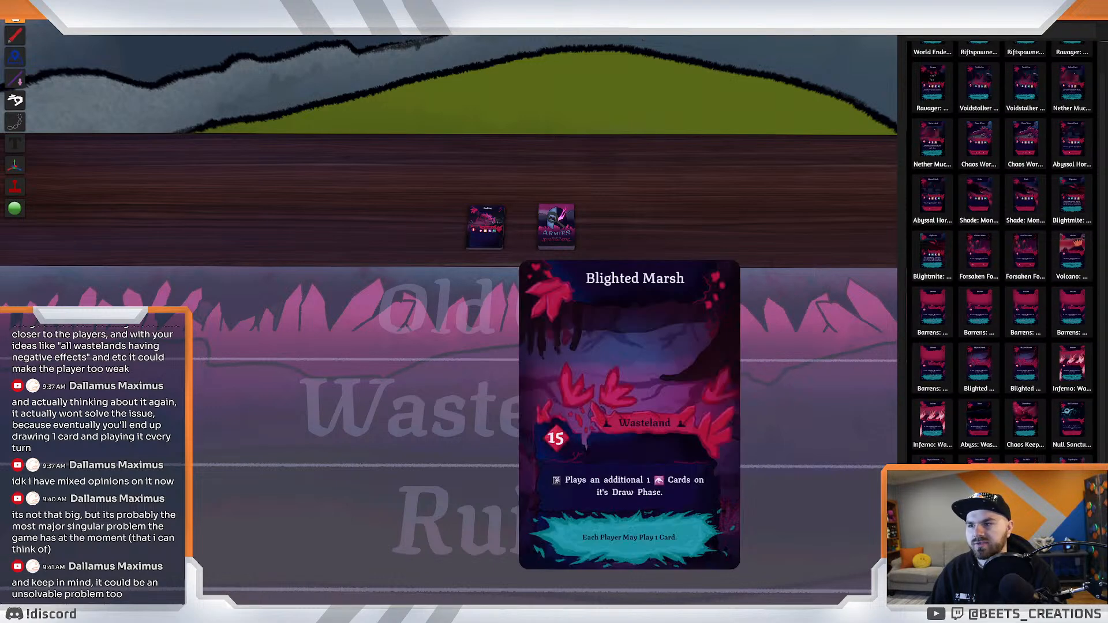
{"action": "key", "text": "alt"}
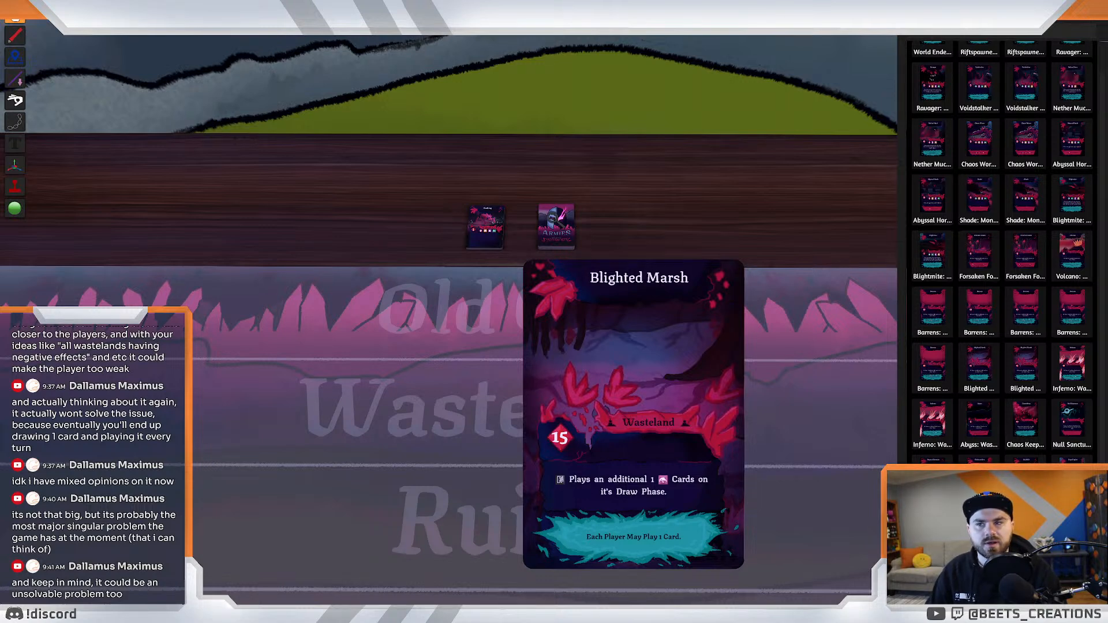
{"action": "key", "text": "d"}
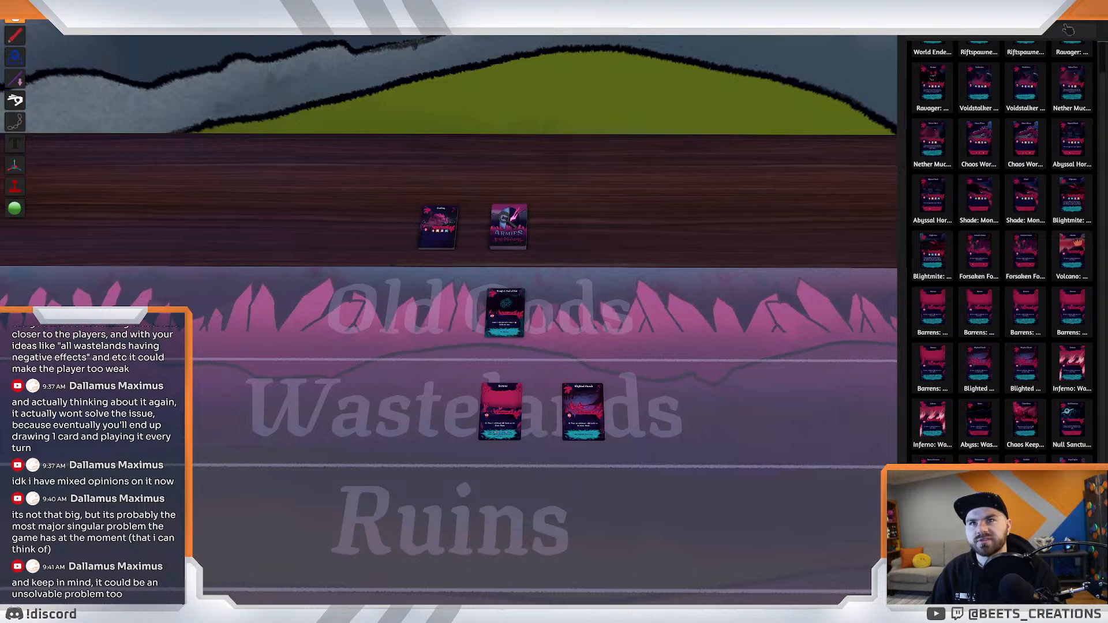
{"action": "left_click", "coordinate": [1098, 22]}
Reread the Blighted Marsh card and examine both Wasteland cards against the full board.
{"action": "key", "text": "alt"}
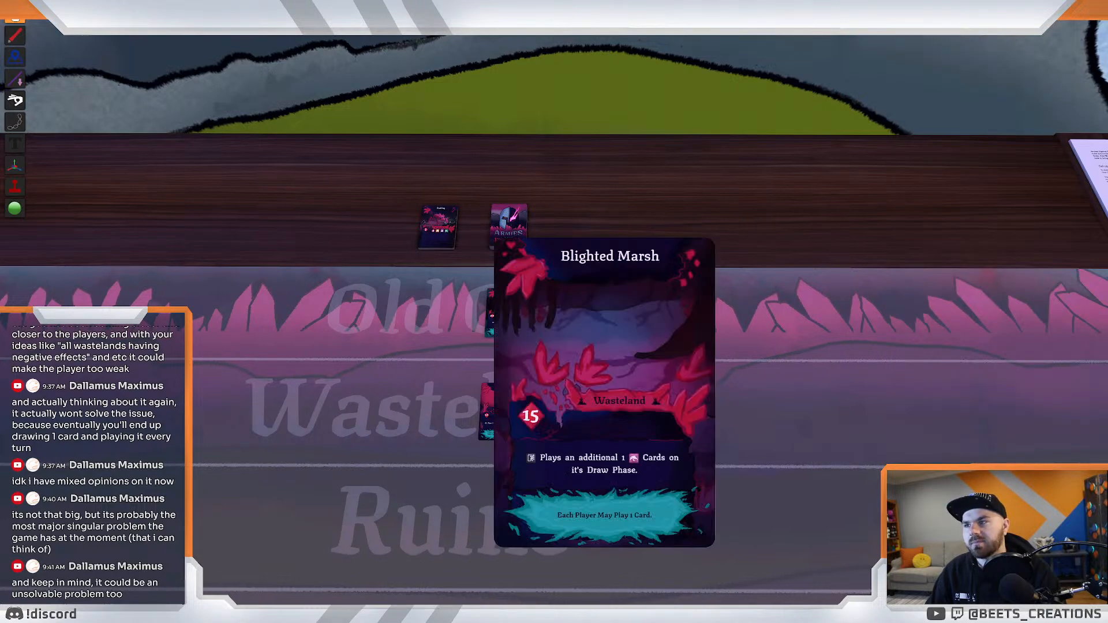
{"action": "scroll", "coordinate": [611, 393], "scroll_direction": "down", "scroll_amount": 3}
{"action": "scroll", "coordinate": [595, 489], "scroll_direction": "down", "scroll_amount": 5}
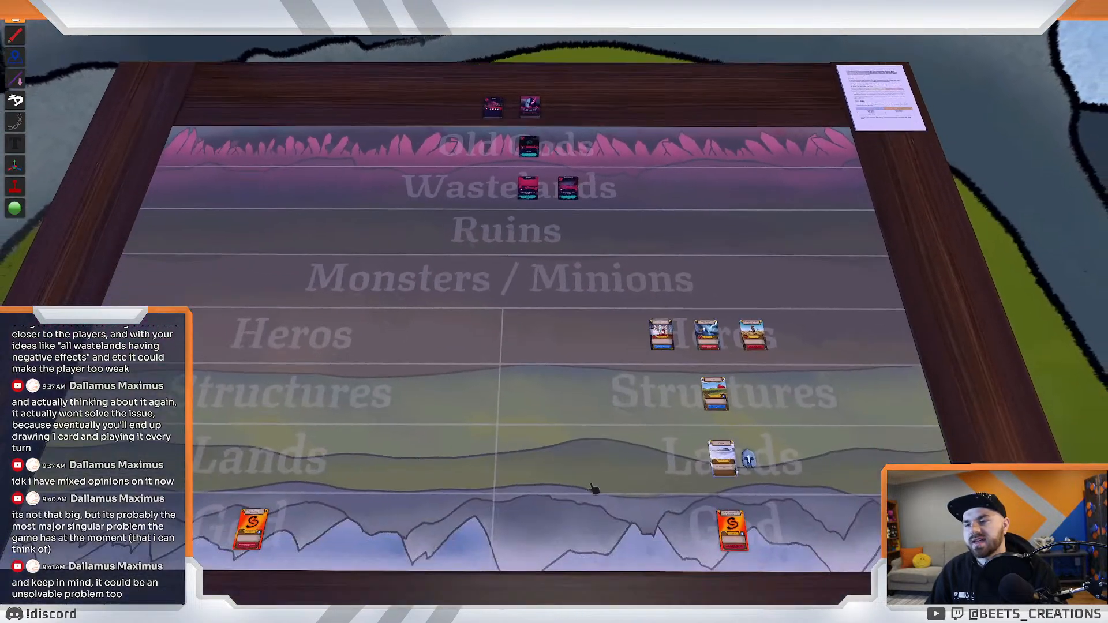
{"action": "scroll", "coordinate": [594, 489], "scroll_direction": "up", "scroll_amount": 5}
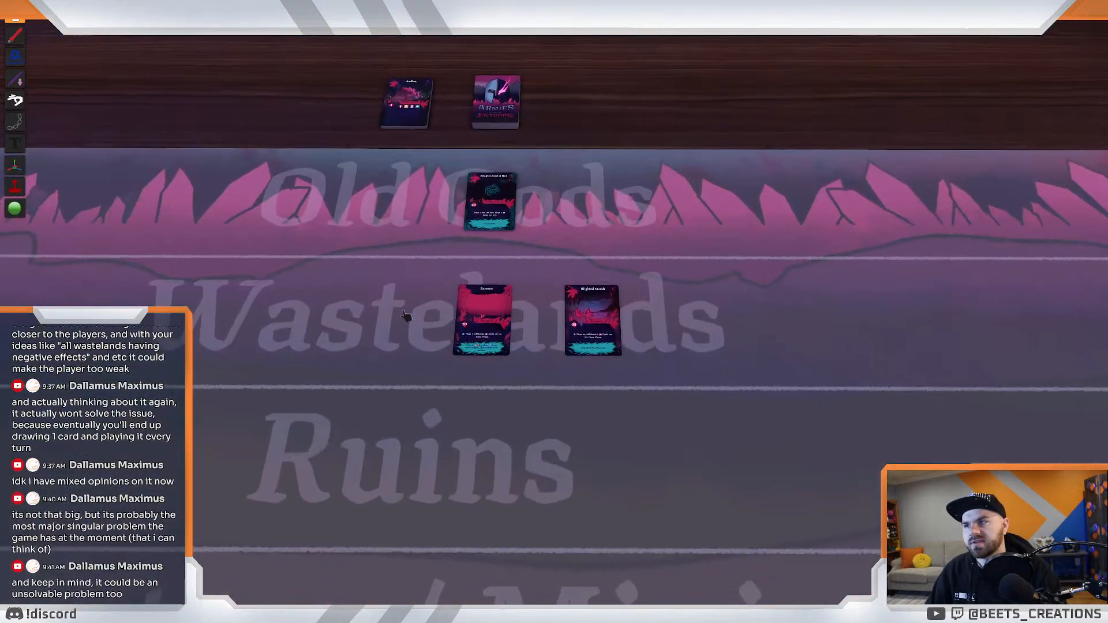
{"action": "key", "text": "alt"}
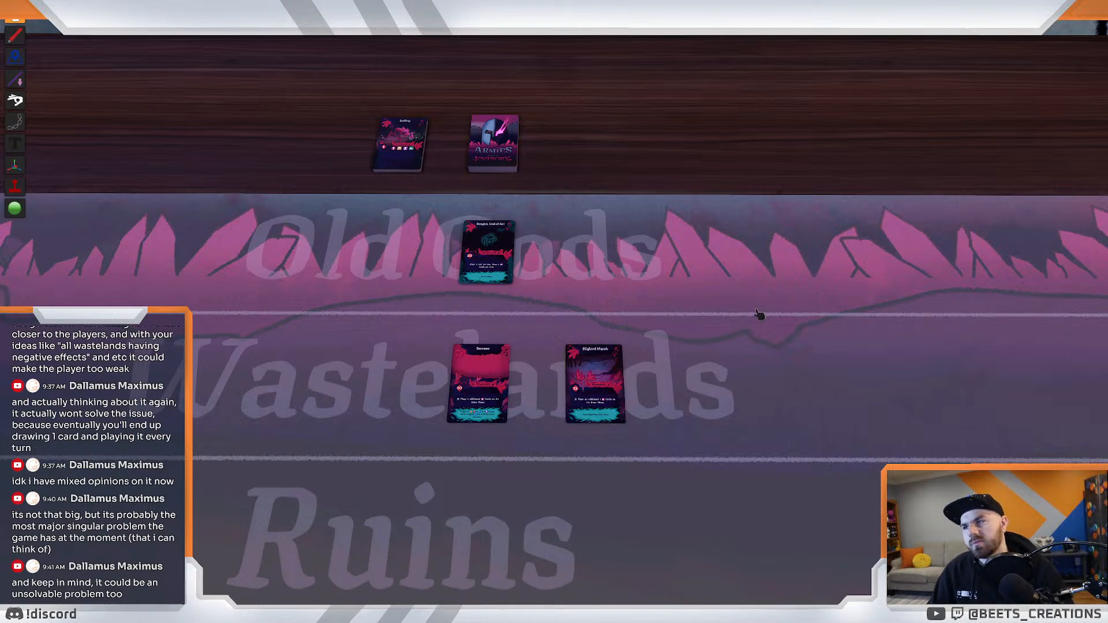
Reread the Barrens card in the Wastelands row and examine the Old God side against the player's heroes, structures and lands.
{"action": "left_click_drag", "start_coordinate": [680, 441], "coordinate": [444, 340]}
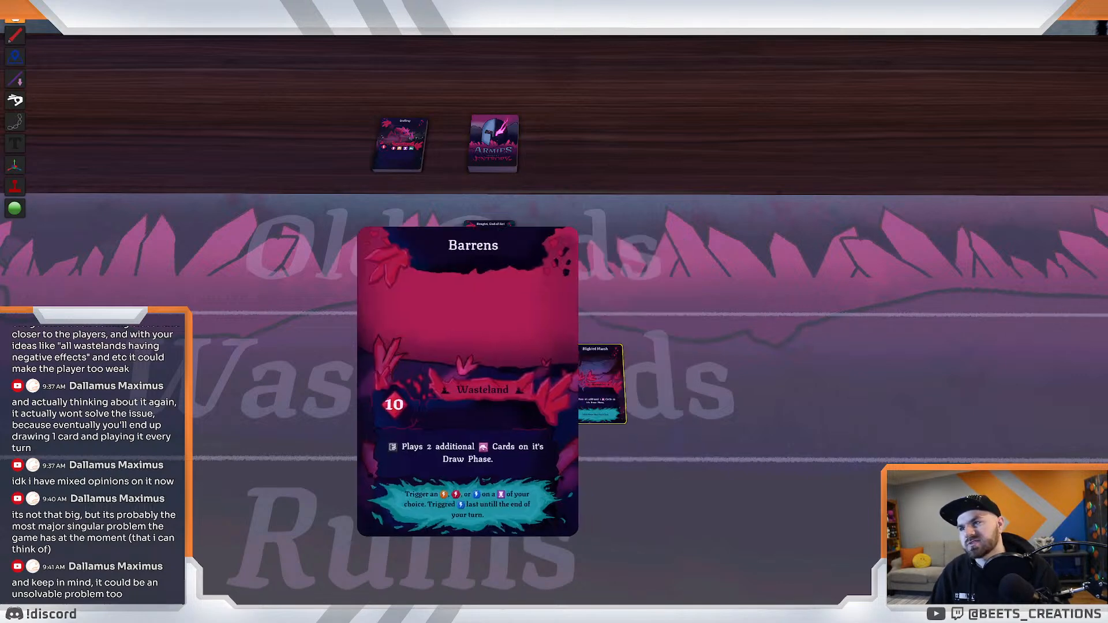
{"action": "left_click", "coordinate": [691, 308]}
{"action": "key", "text": "w"}
{"action": "key", "text": "w"}
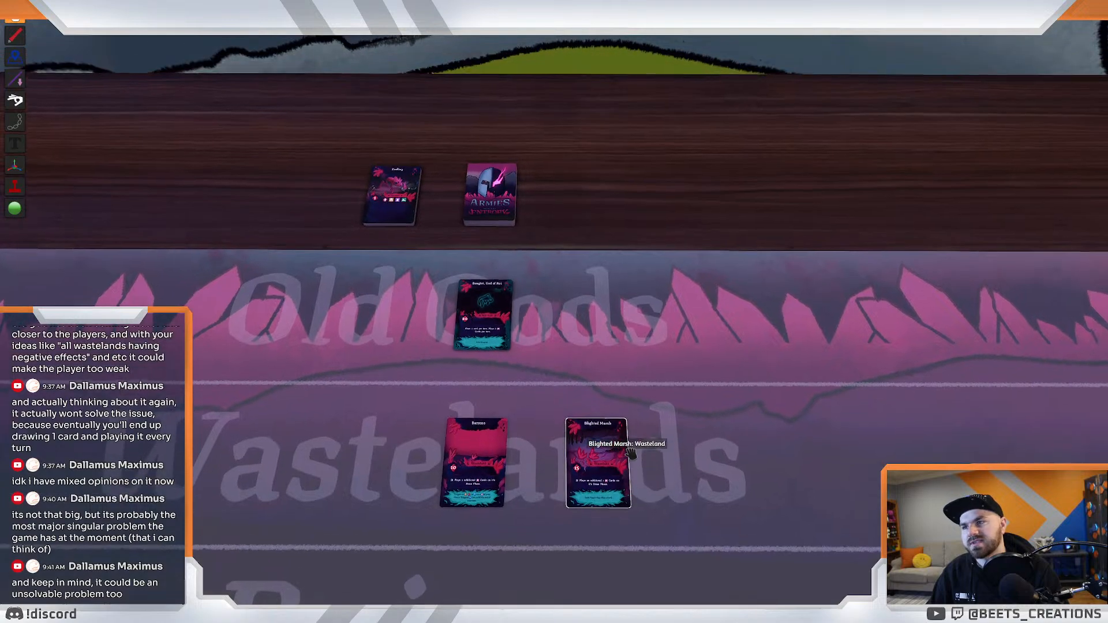
{"action": "key", "text": "s"}
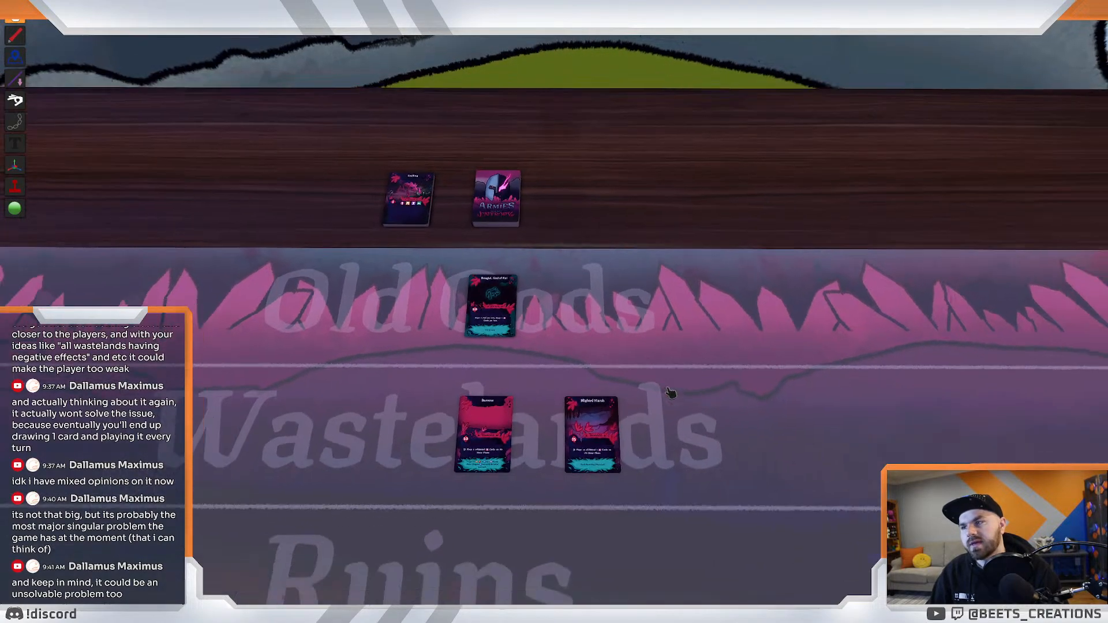
{"action": "key", "text": "s"}
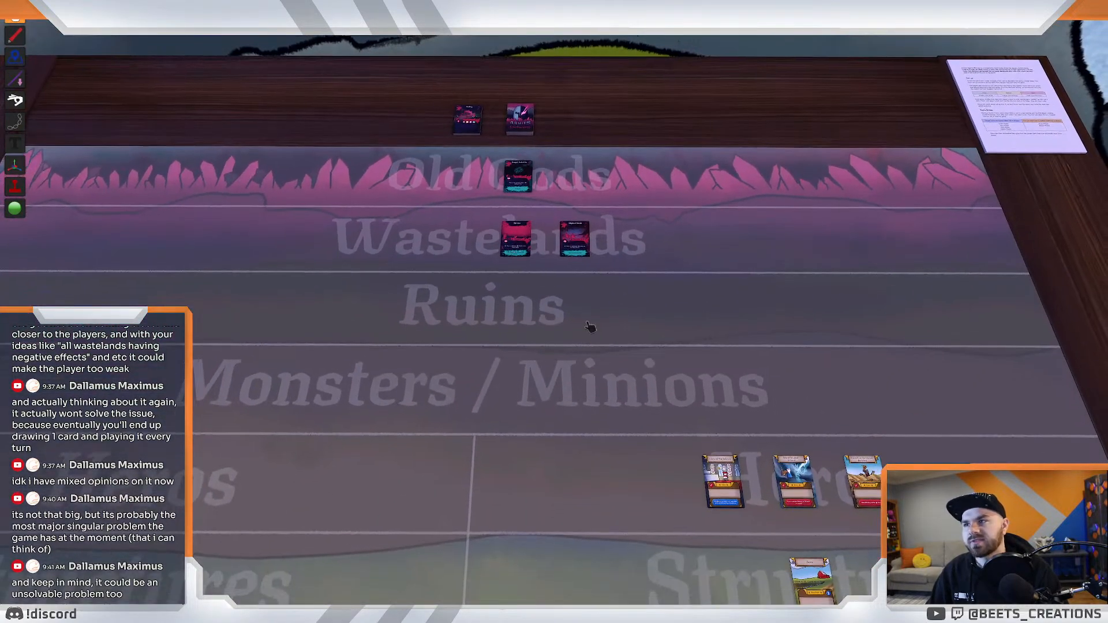
{"action": "key", "text": "s"}
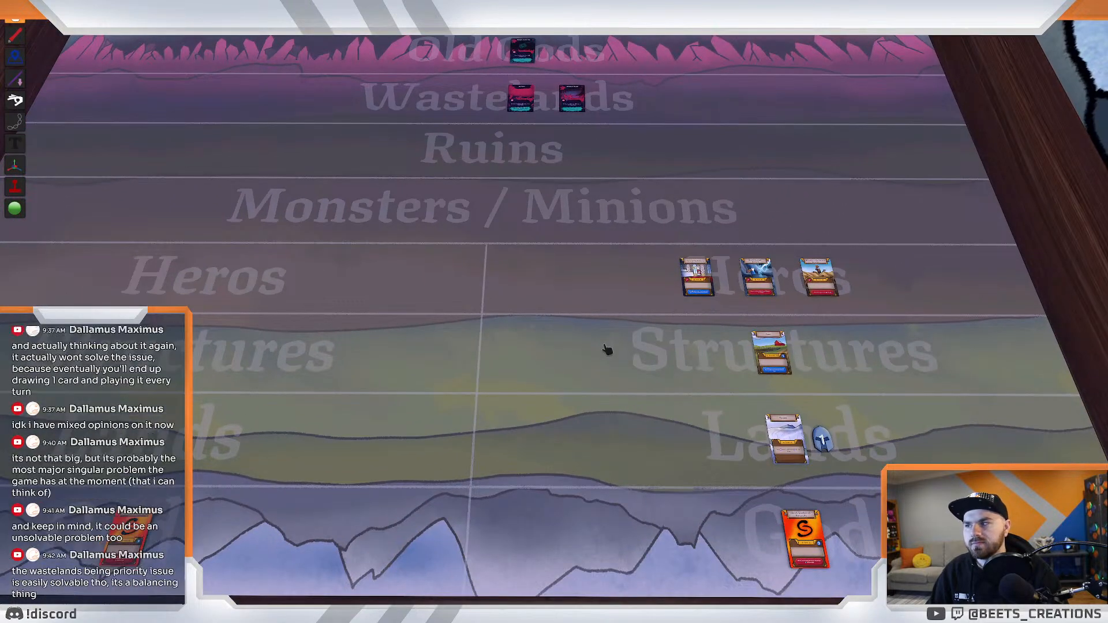
{"action": "key", "text": "w"}
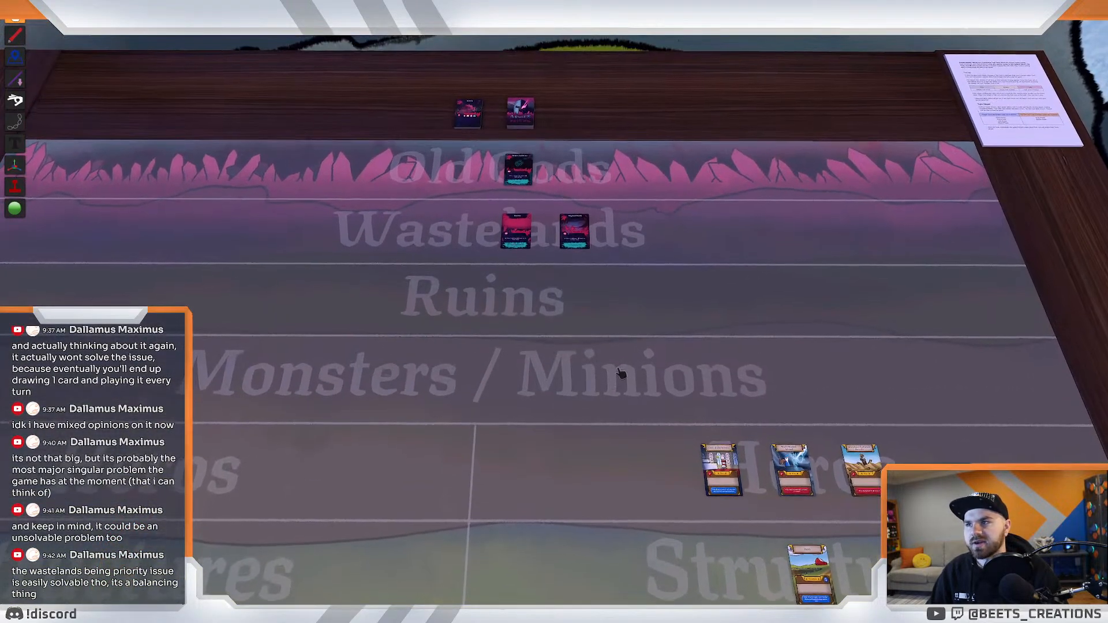
{"action": "scroll", "coordinate": [623, 491], "scroll_direction": "up", "scroll_amount": 3}
{"action": "key", "text": "w"}
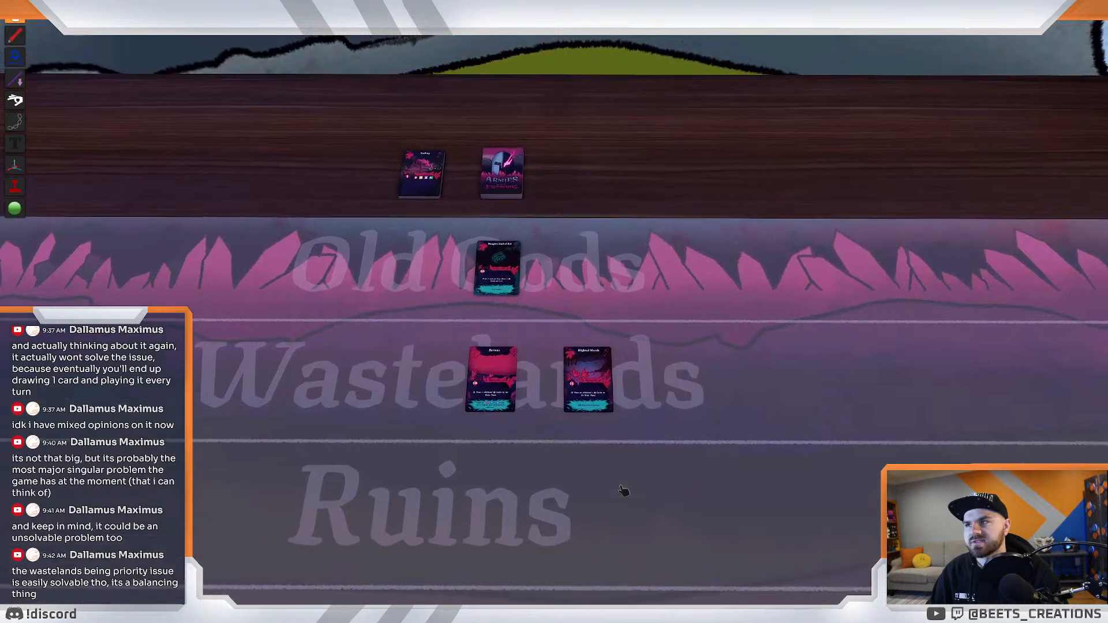
Compare the enlarged Barrens and Blighted Marsh cards, reading their draw phase effects and reward text.
{"action": "key", "text": "alt"}
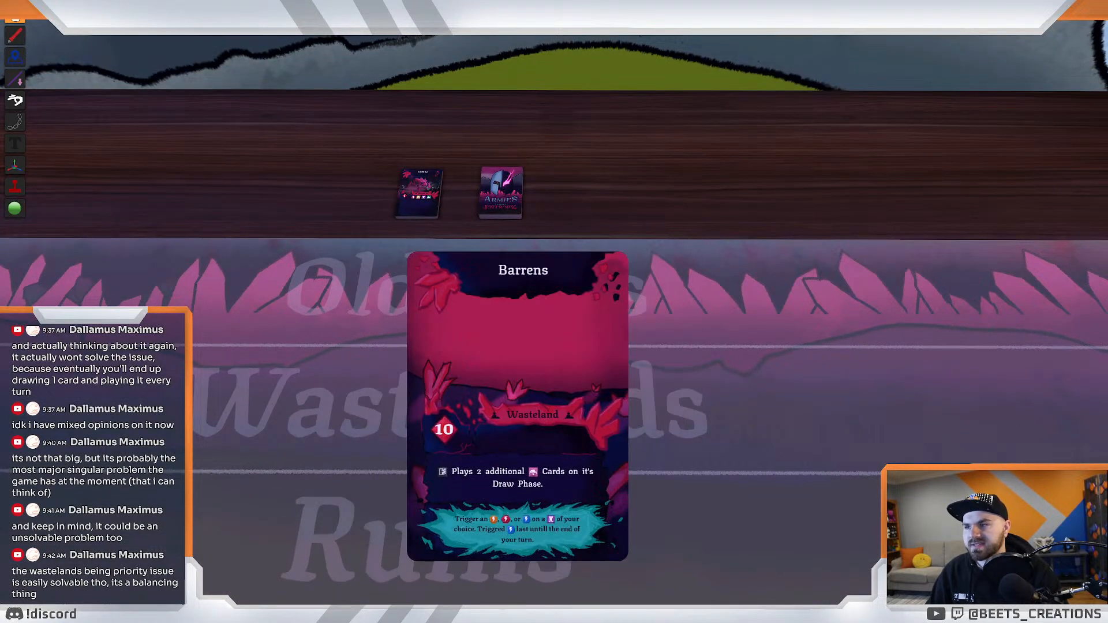
{"action": "key", "text": "w"}
{"action": "mouse_move", "coordinate": [548, 474]}
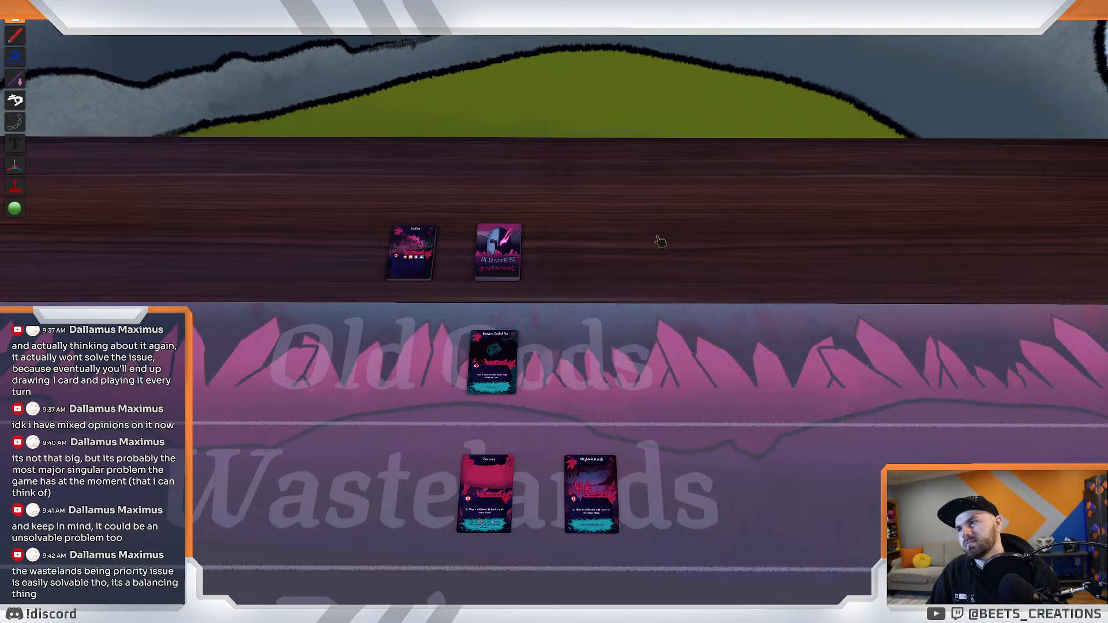
{"action": "key", "text": "s"}
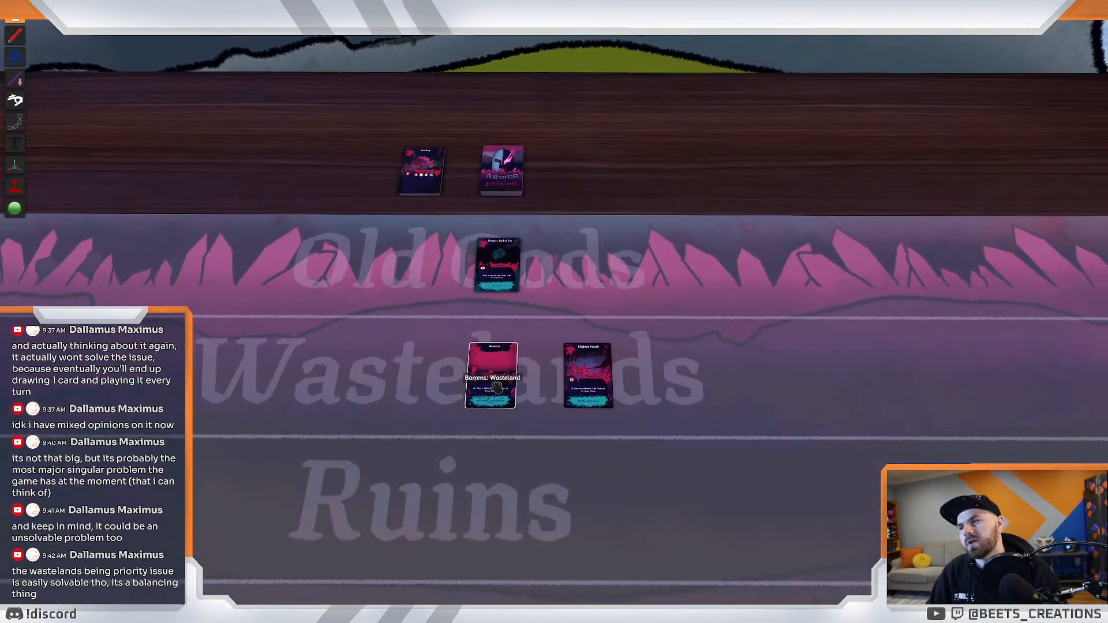
{"action": "mouse_move", "coordinate": [584, 369]}
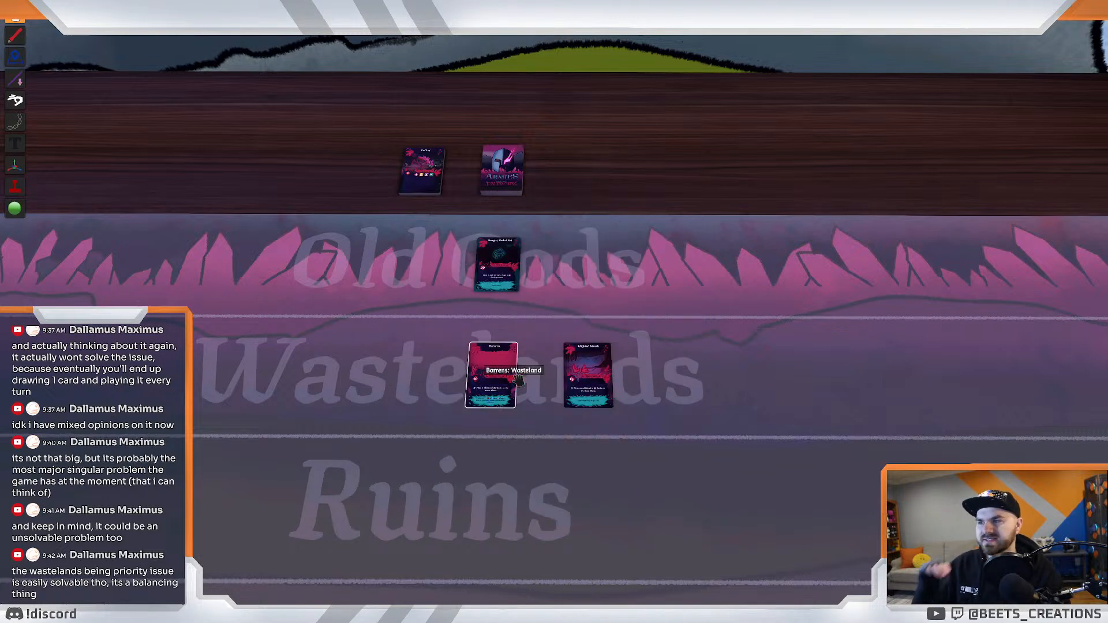
{"action": "mouse_move", "coordinate": [511, 379]}
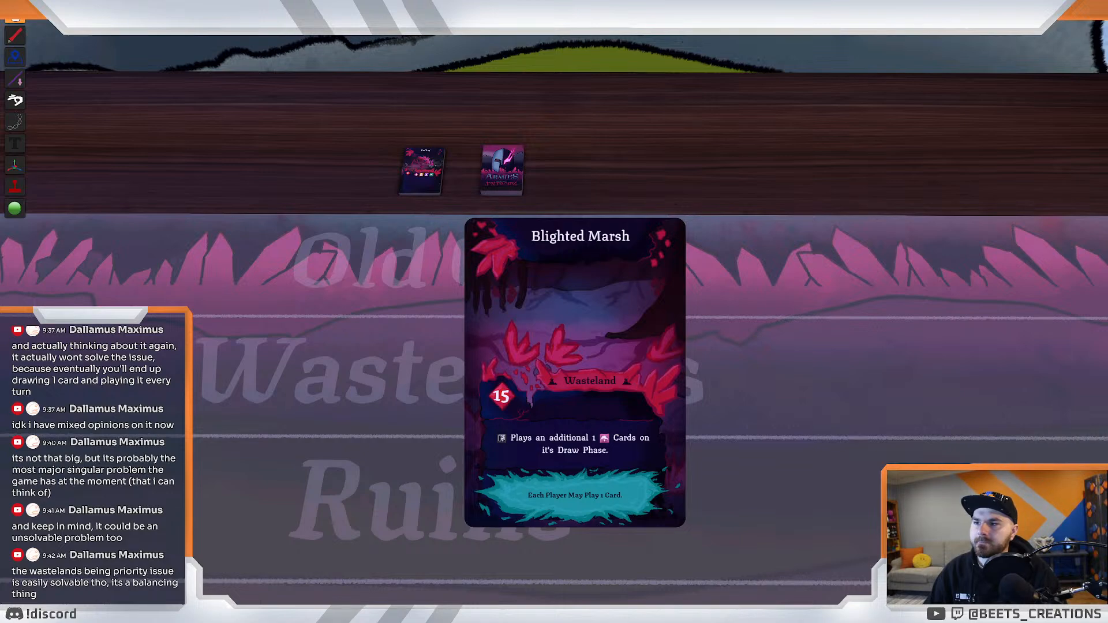
{"action": "scroll", "coordinate": [624, 362], "scroll_direction": "down", "scroll_amount": 2}
{"action": "key", "text": "s"}
{"action": "key", "text": "a"}
{"action": "scroll", "coordinate": [631, 379], "scroll_direction": "up", "scroll_amount": 2}
{"action": "key", "text": "alt"}
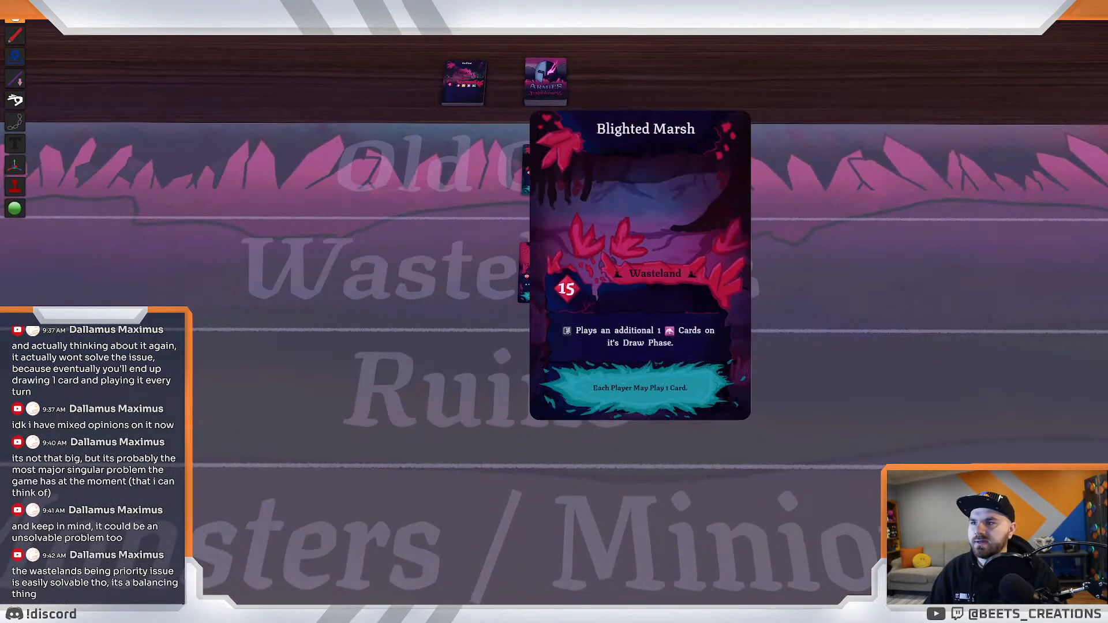
{"action": "key", "text": "w"}
{"action": "key", "text": "alt"}
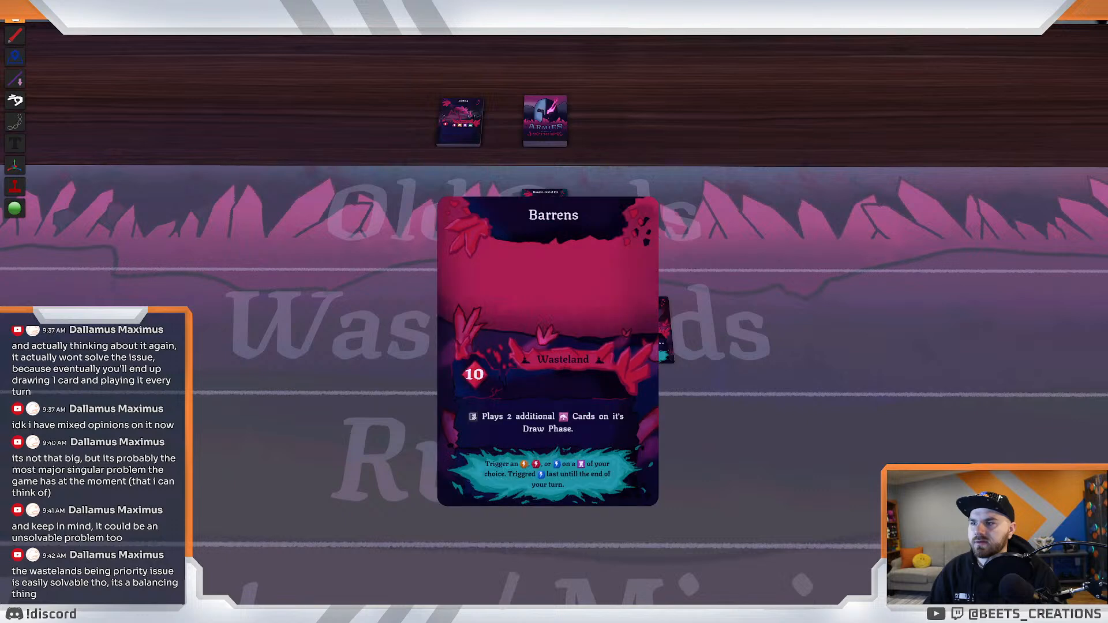
Search the Old God deck, place a Forsaken Forest face up beside Barrens in the Wastelands row, and close the search.
{"action": "key", "text": "w"}
{"action": "right_click", "coordinate": [562, 166]}
{"action": "mouse_move", "coordinate": [607, 266]}
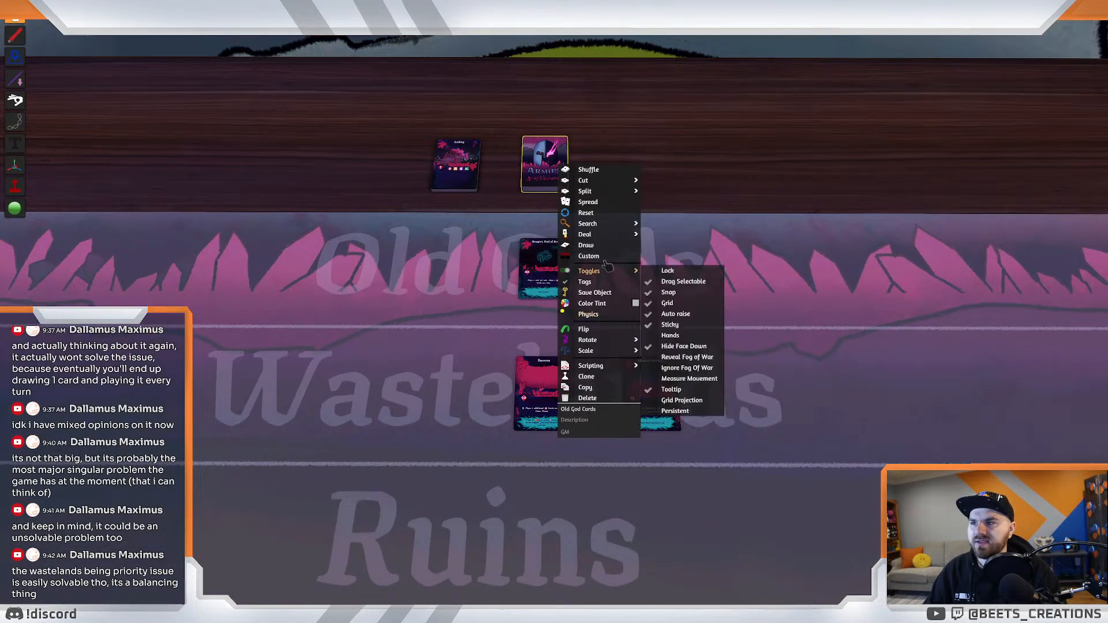
{"action": "left_click", "coordinate": [599, 225]}
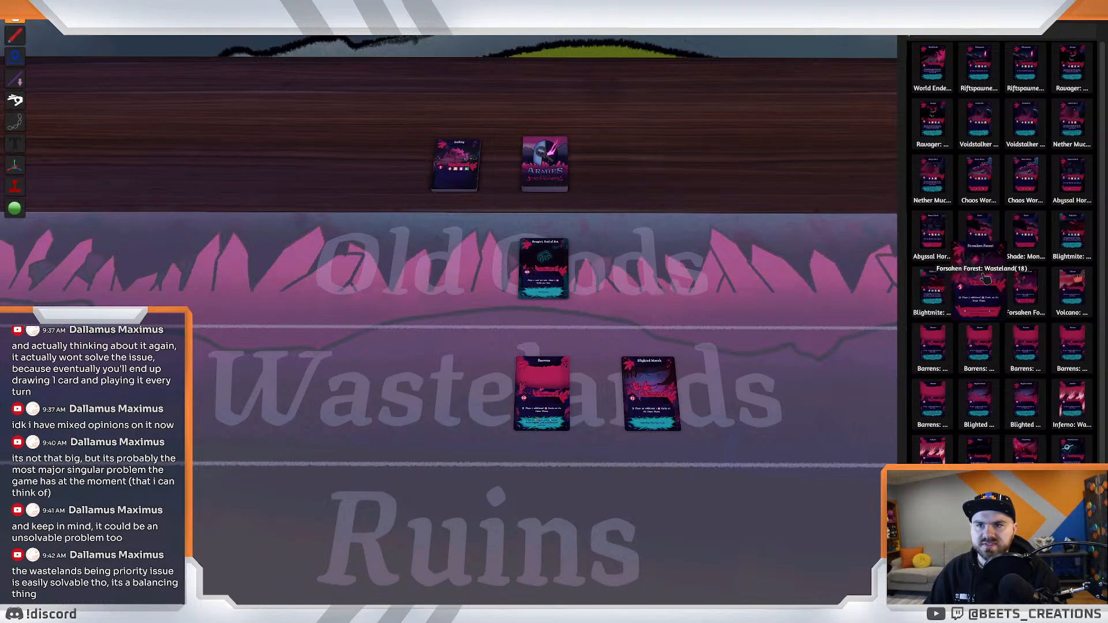
{"action": "left_click_drag", "start_coordinate": [979, 289], "coordinate": [491, 384]}
{"action": "left_click", "coordinate": [1095, 26]}
{"action": "key", "text": "a"}
{"action": "key", "text": "f"}
Place one Endling minion card from its stack in the Monsters / Minions row.
{"action": "scroll", "coordinate": [571, 323], "scroll_direction": "down", "scroll_amount": 3}
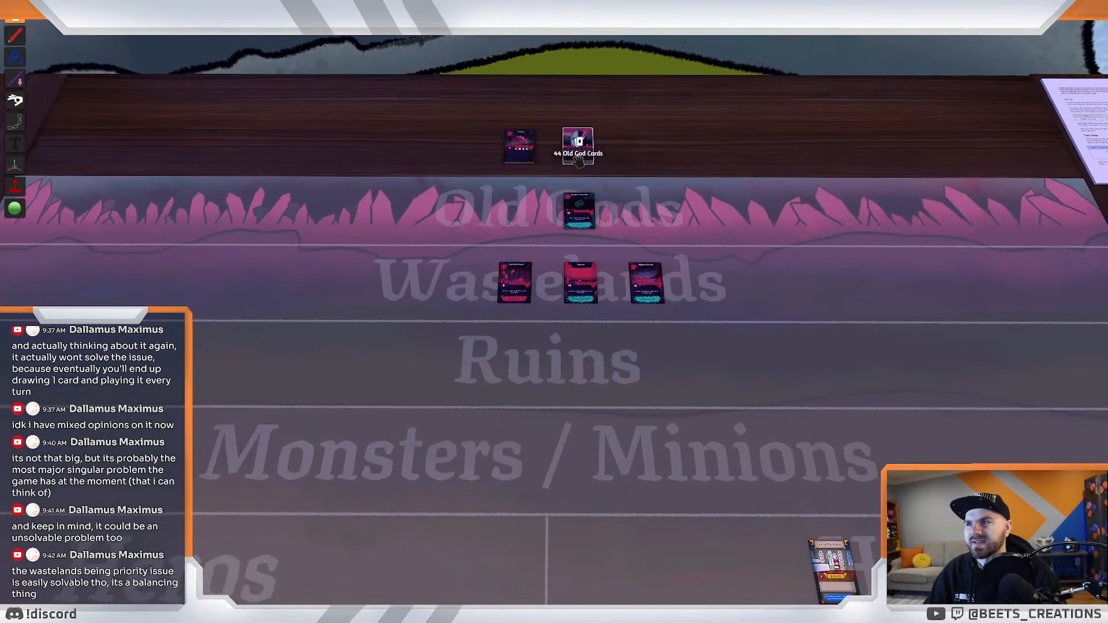
{"action": "left_click_drag", "start_coordinate": [520, 155], "coordinate": [501, 397]}
{"action": "left_click_drag", "start_coordinate": [490, 496], "coordinate": [462, 501]}
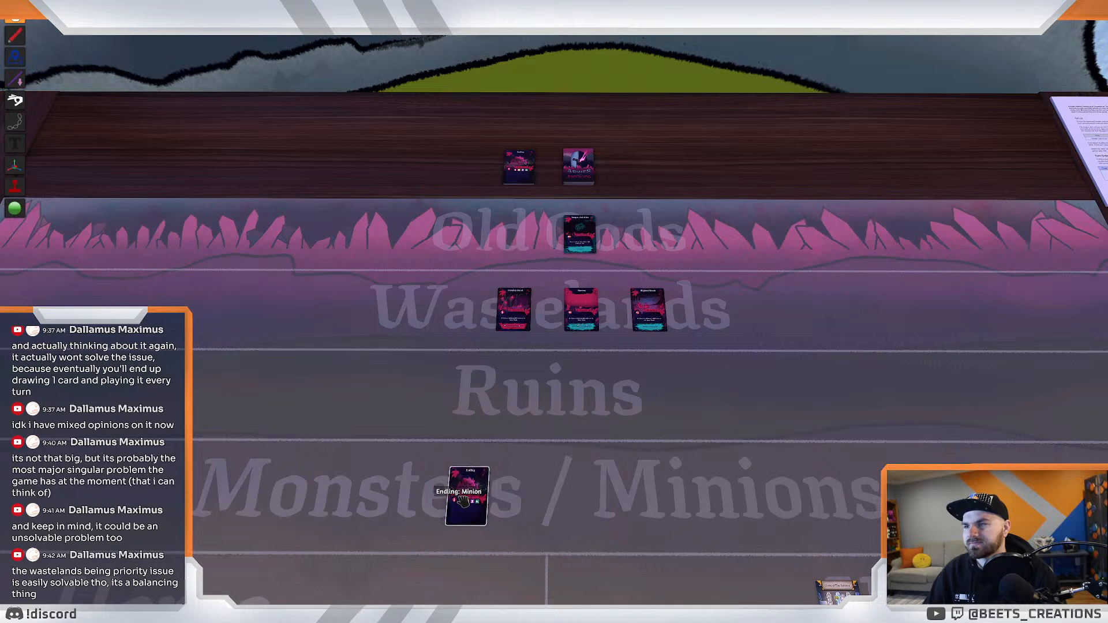
Copy the Endling minion and paste eight duplicates side by side along the Monsters / Minions row.
{"action": "key", "text": "ctrl+c"}
{"action": "key", "text": "ctrl+v"}
{"action": "key", "text": "ctrl+v"}
{"action": "key", "text": "ctrl+v"}
{"action": "key", "text": "ctrl+v"}
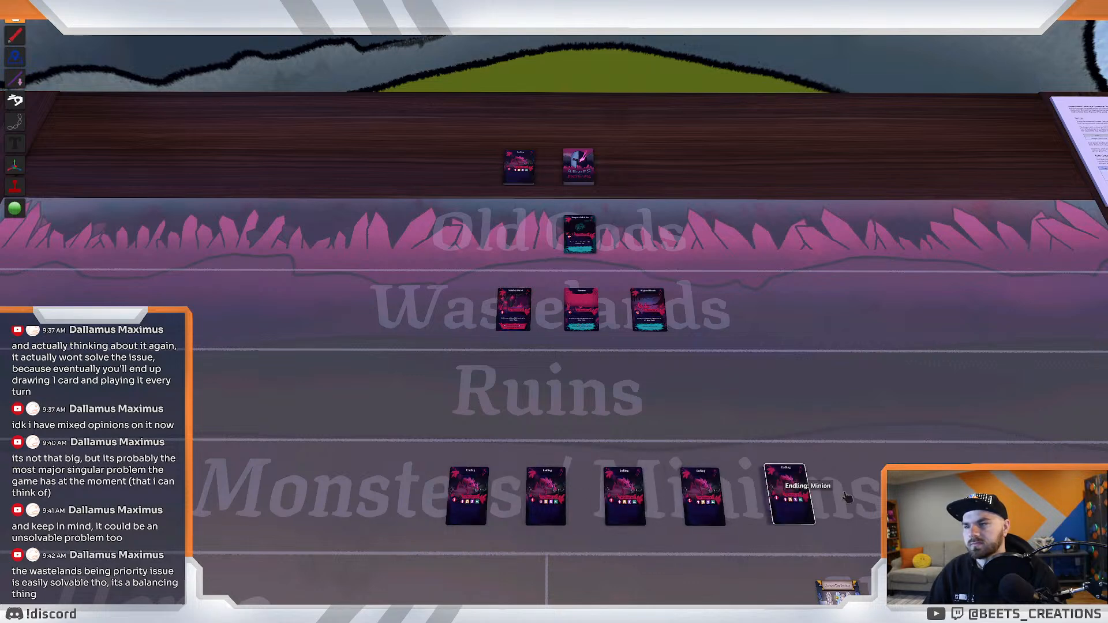
{"action": "key", "text": "ctrl+v"}
{"action": "key", "text": "ctrl+v"}
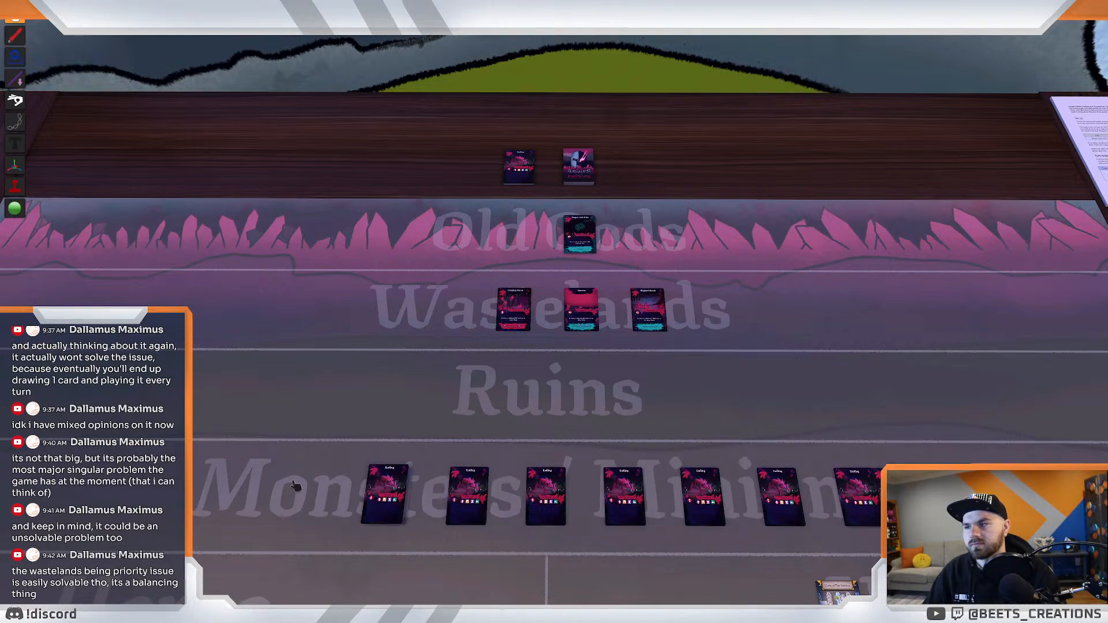
{"action": "key", "text": "ctrl+v"}
{"action": "key", "text": "ctrl+v"}
{"action": "left_click_drag", "start_coordinate": [329, 497], "coordinate": [312, 495]}
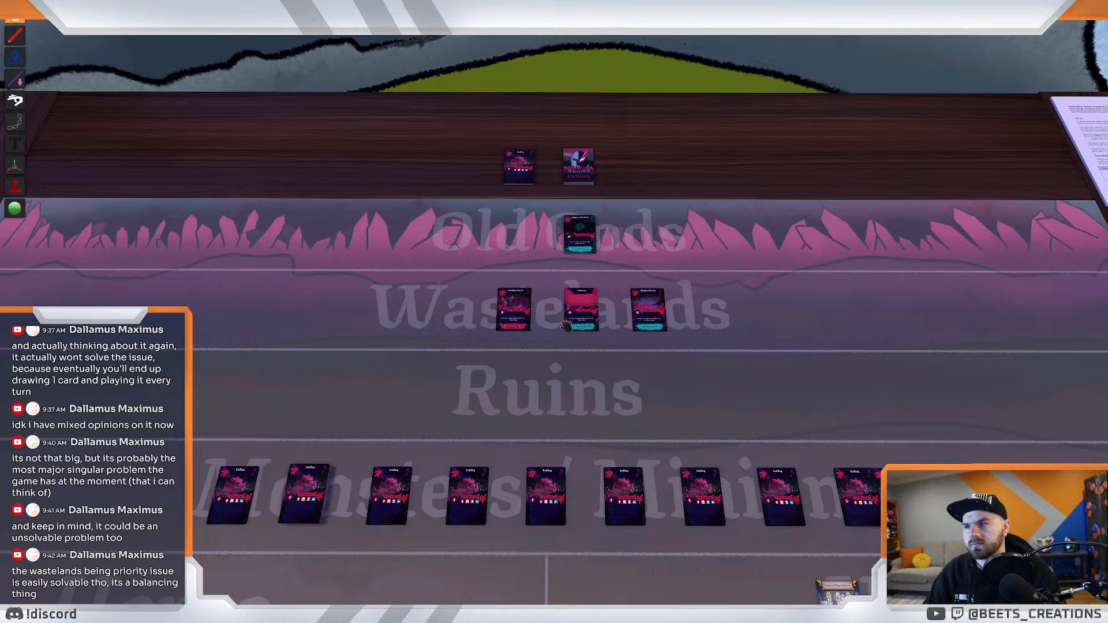
Replace Barrens and Blighted Marsh with two copies of Forsaken Forest, and add a tenth Endling at the end of the minion row.
{"action": "key", "text": "Delete"}
{"action": "key", "text": "Delete"}
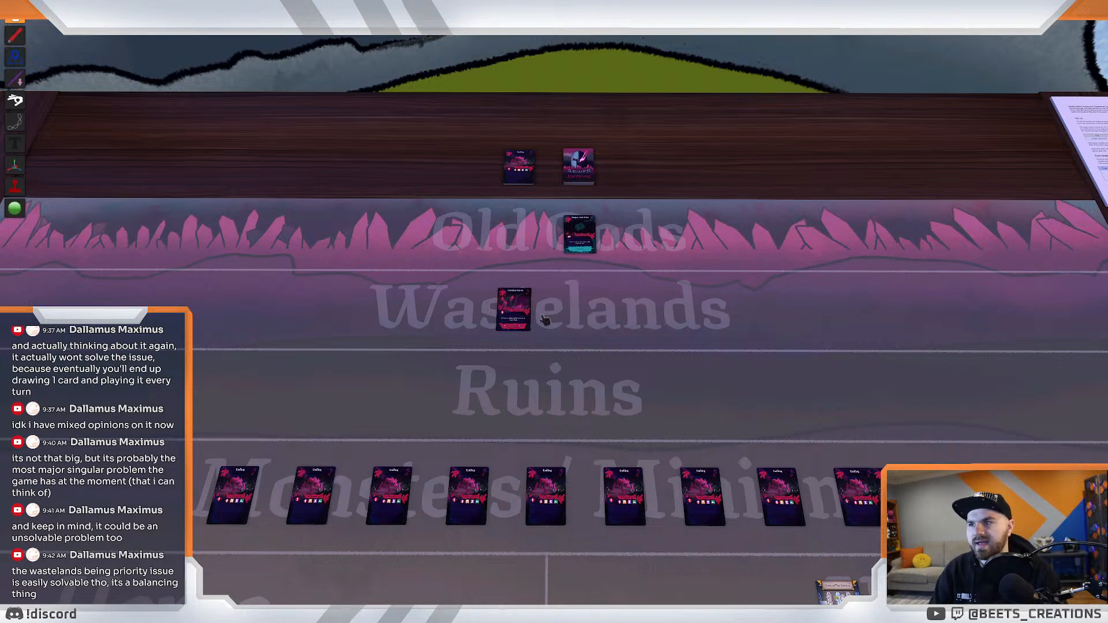
{"action": "key", "text": "ctrl+v"}
{"action": "key", "text": "ctrl+v"}
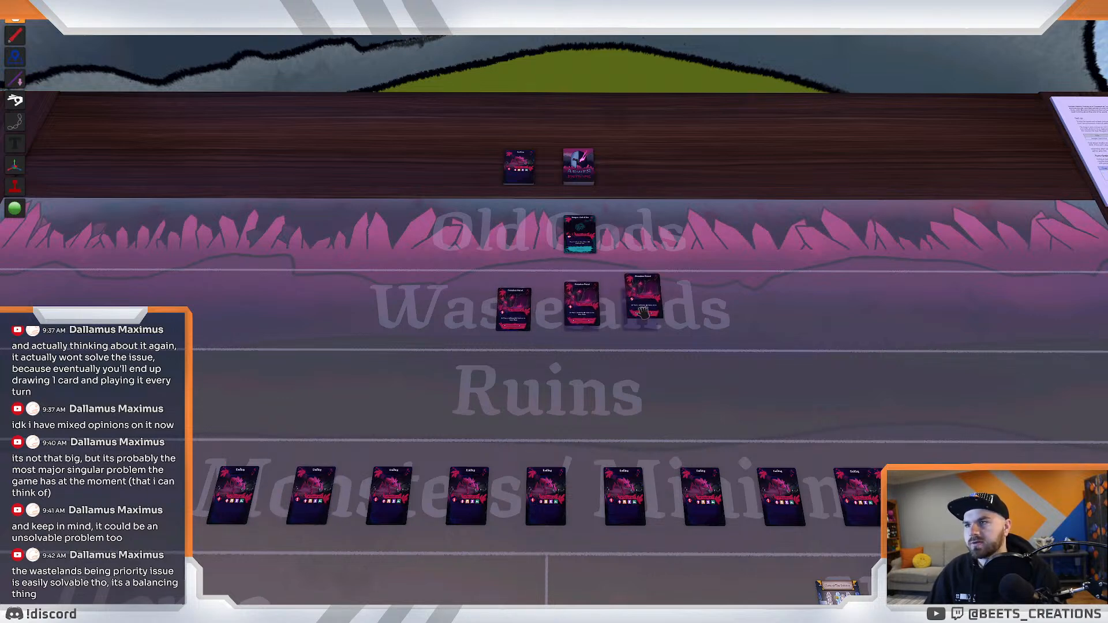
{"action": "scroll", "coordinate": [802, 364], "scroll_direction": "down", "scroll_amount": 3}
{"action": "left_click_drag", "start_coordinate": [793, 402], "coordinate": [822, 397]}
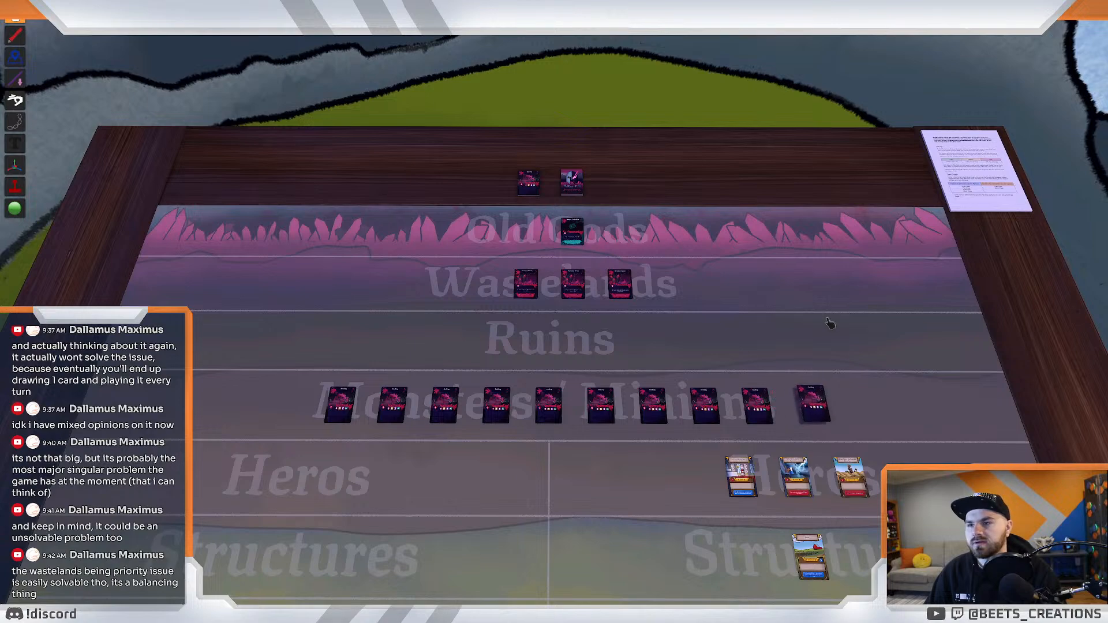
Examine the row of Endlings against the player's side of the board and read the Forsaken Forest card up close.
{"action": "key", "text": "s"}
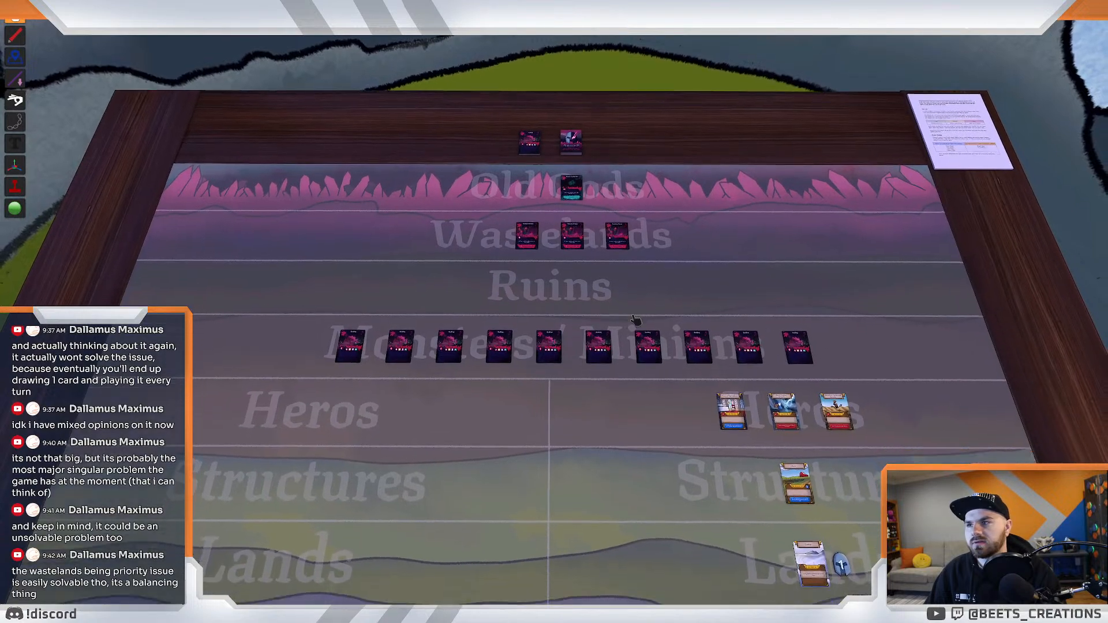
{"action": "key", "text": "s"}
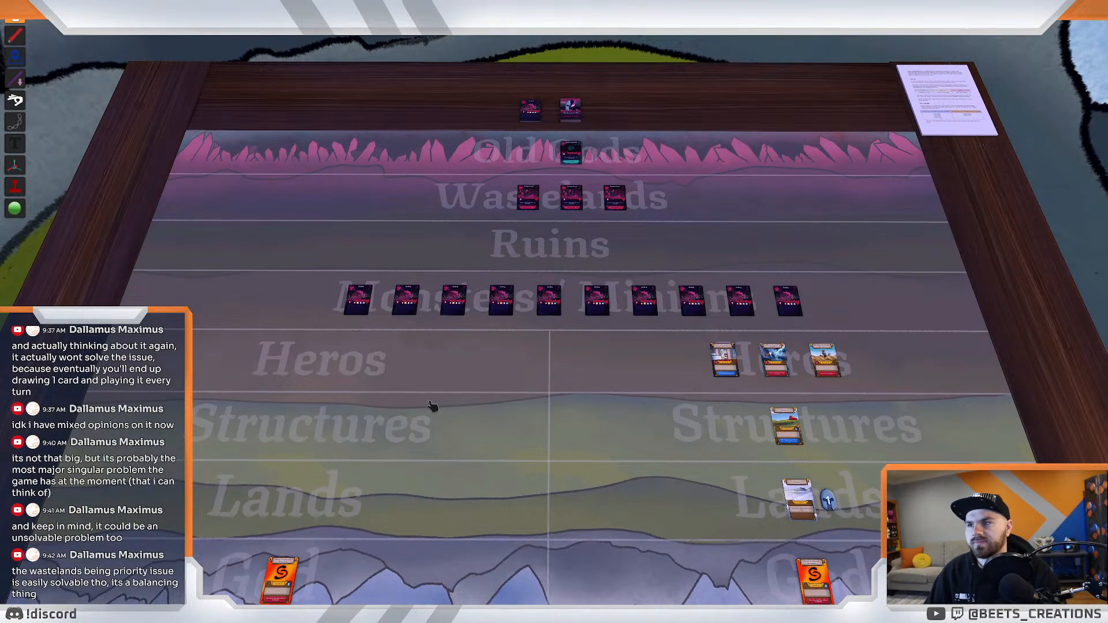
{"action": "key", "text": "w"}
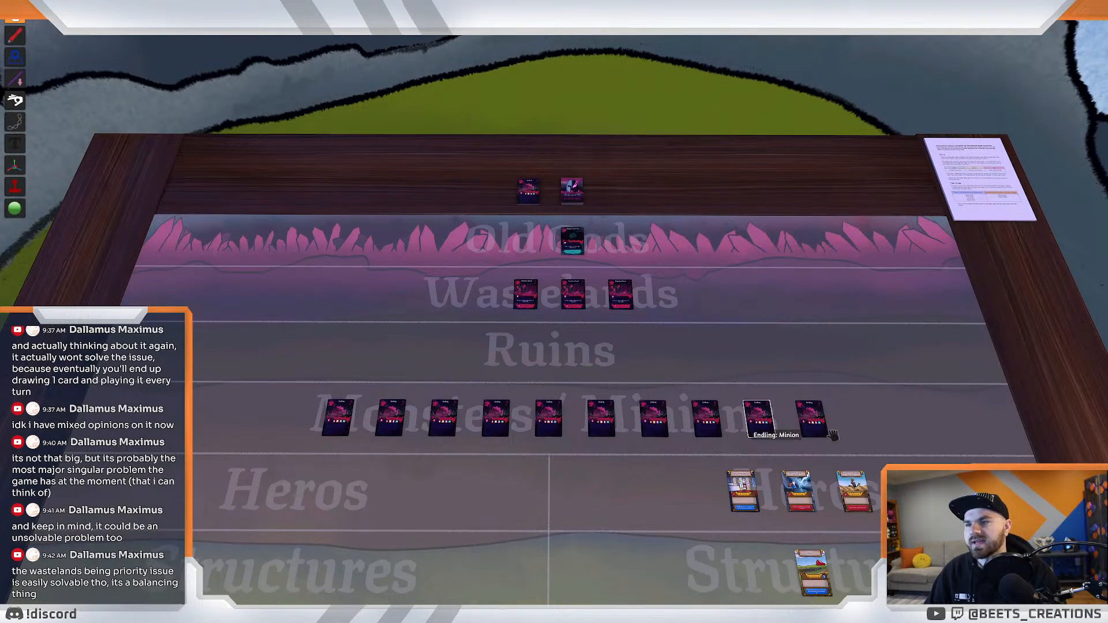
{"action": "key", "text": "s"}
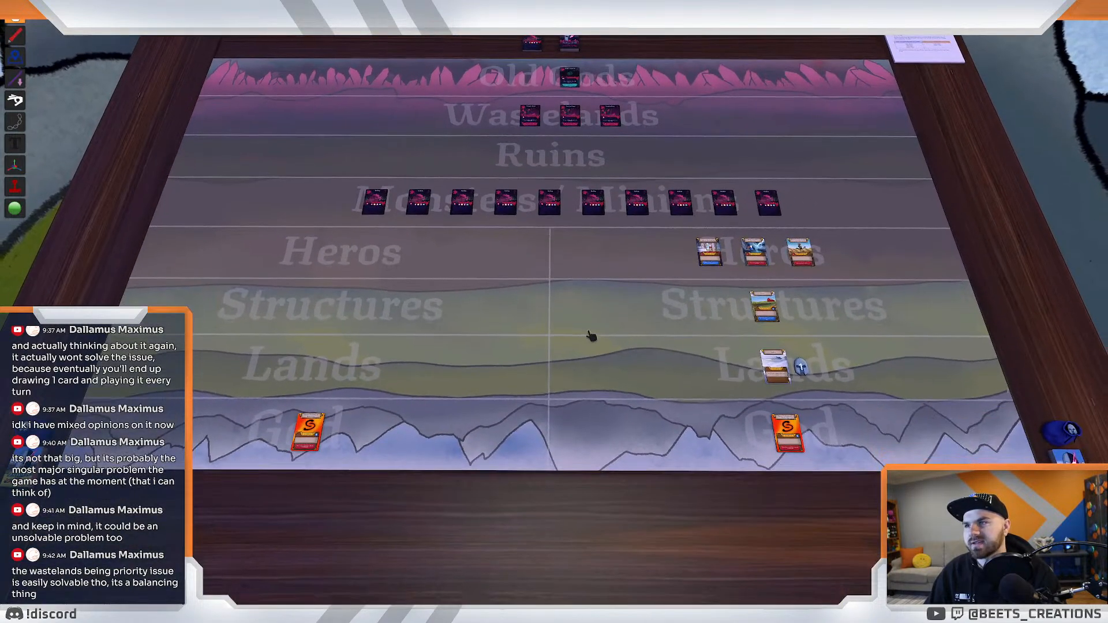
{"action": "key", "text": "w"}
{"action": "key", "text": "w"}
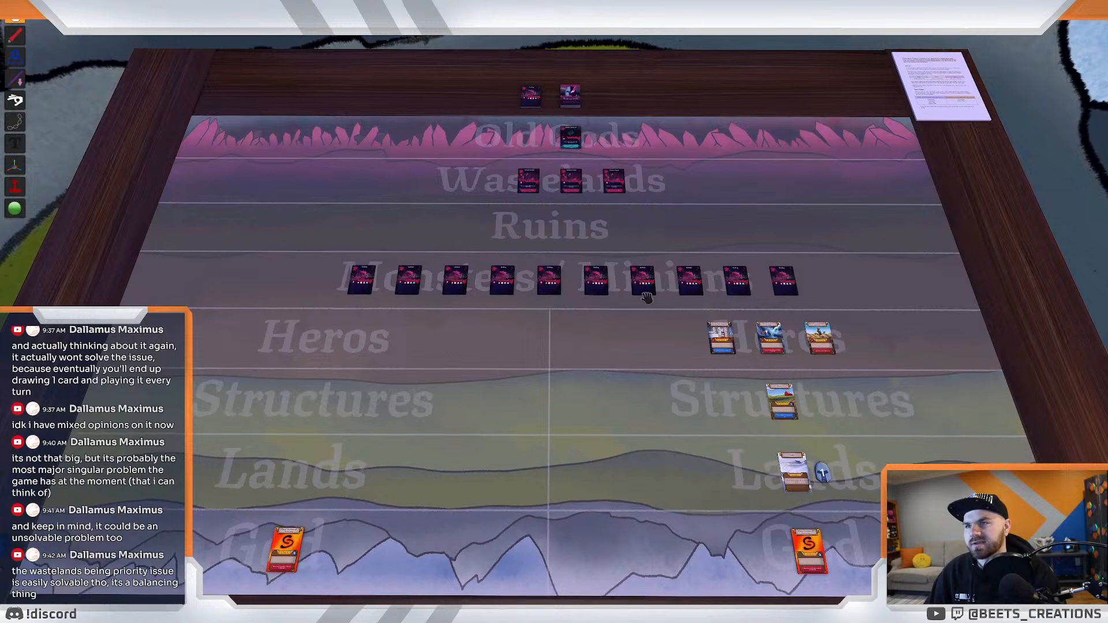
{"action": "key", "text": "d"}
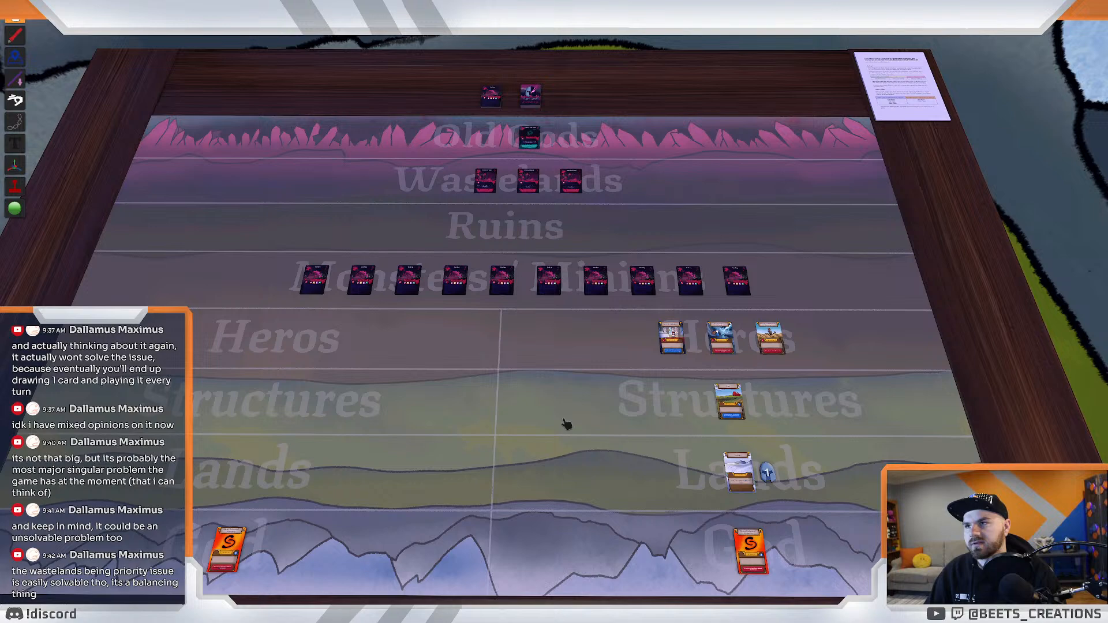
{"action": "scroll", "coordinate": [571, 379], "scroll_direction": "up", "scroll_amount": 5}
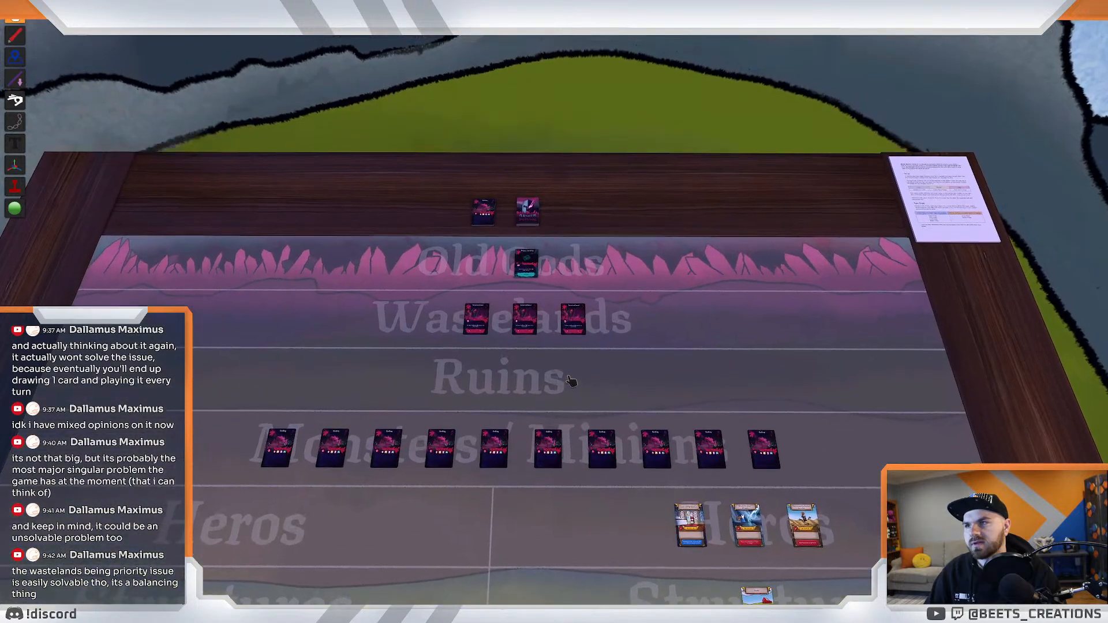
{"action": "key", "text": "alt"}
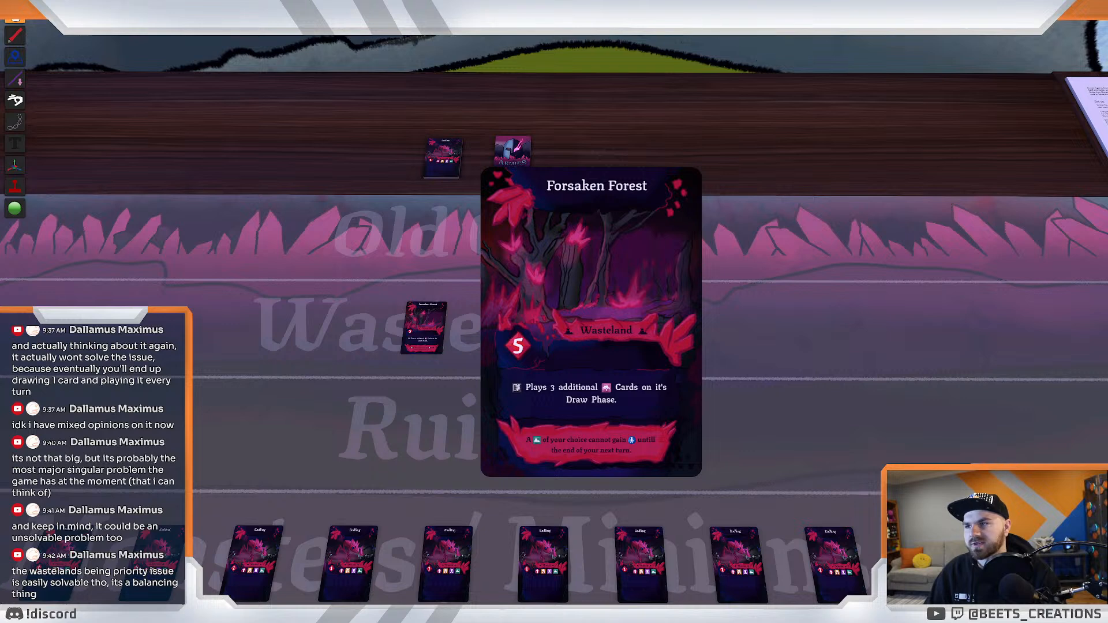
Open the contents of the Old God Cards deck and browse its Monster, Wasteland and Ruins cards for another Wasteland.
{"action": "scroll", "coordinate": [553, 312], "scroll_direction": "down", "scroll_amount": 2}
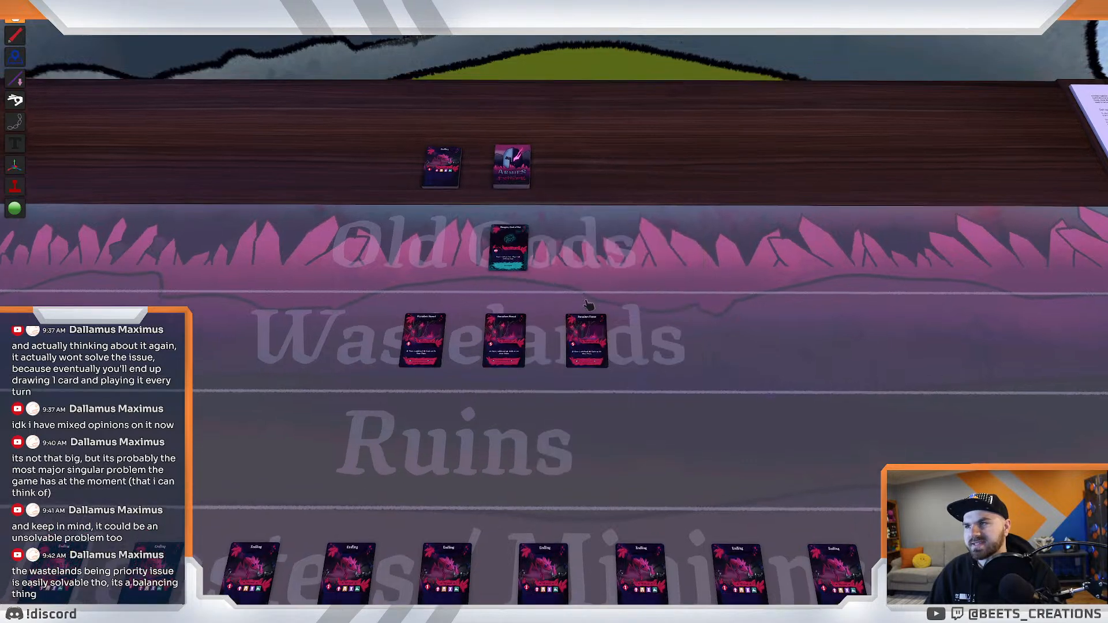
{"action": "right_click", "coordinate": [515, 211]}
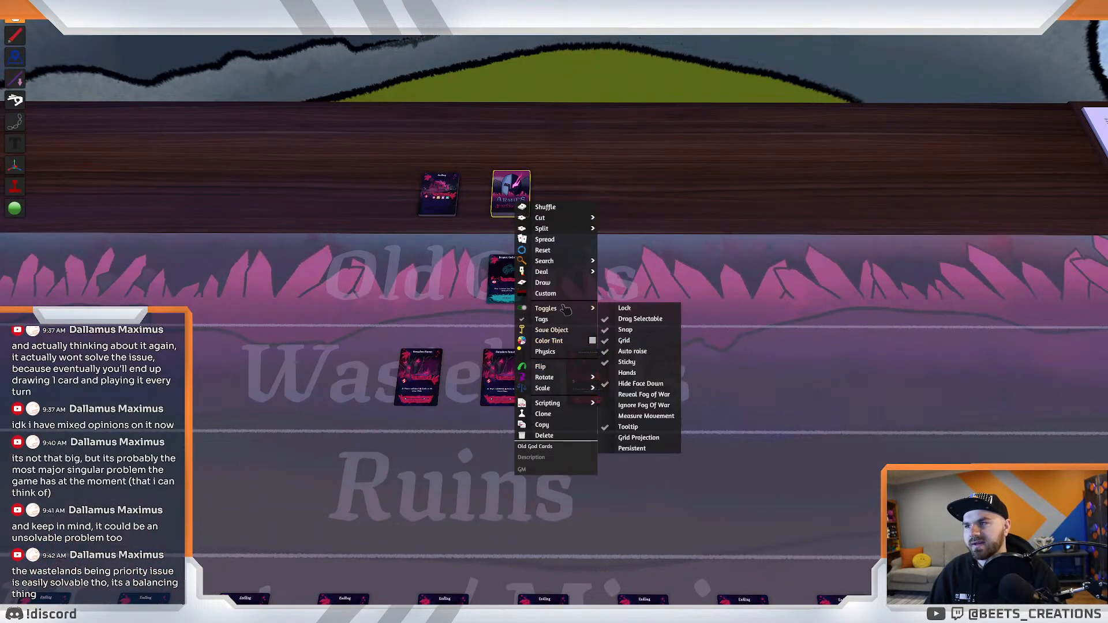
{"action": "left_click", "coordinate": [563, 262]}
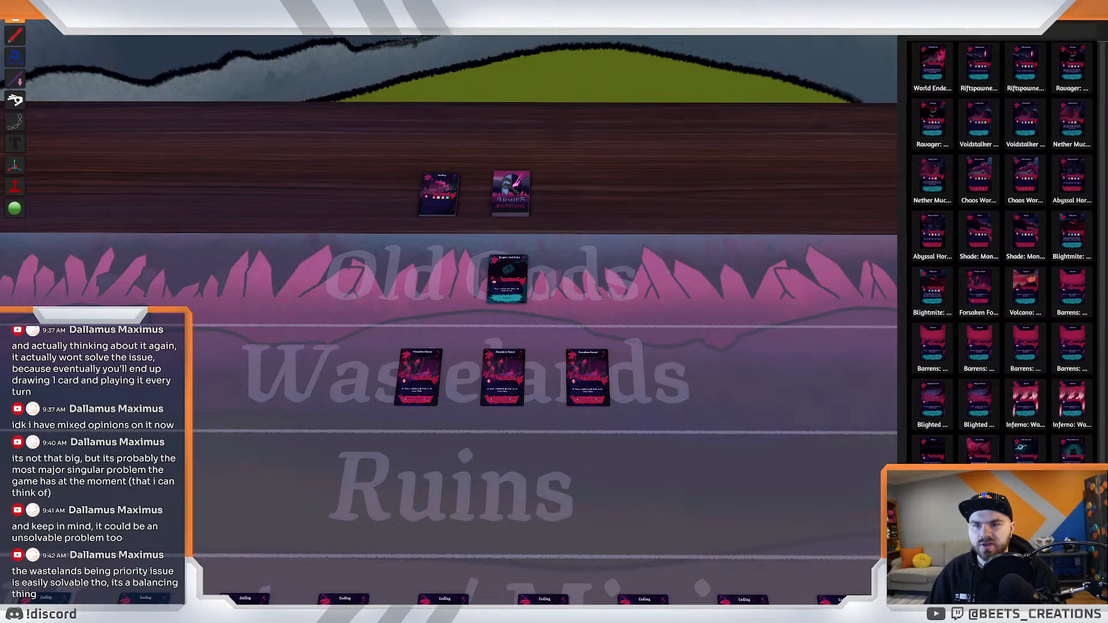
{"action": "scroll", "coordinate": [1025, 450], "scroll_direction": "down", "scroll_amount": 1}
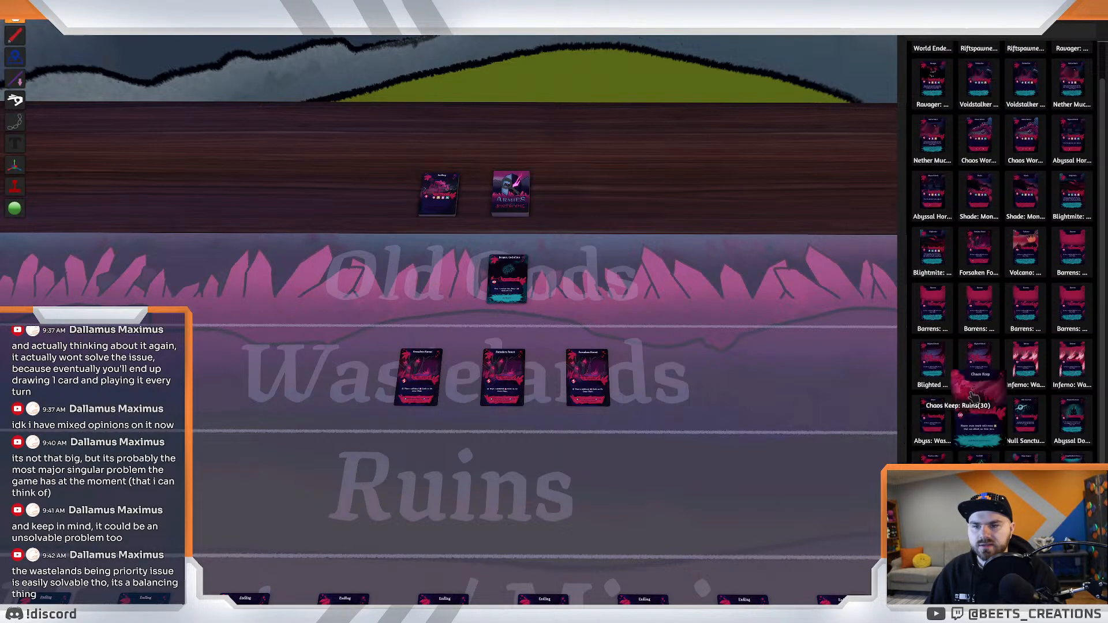
{"action": "scroll", "coordinate": [1005, 390], "scroll_direction": "up", "scroll_amount": 1}
{"action": "mouse_move", "coordinate": [1005, 390]}
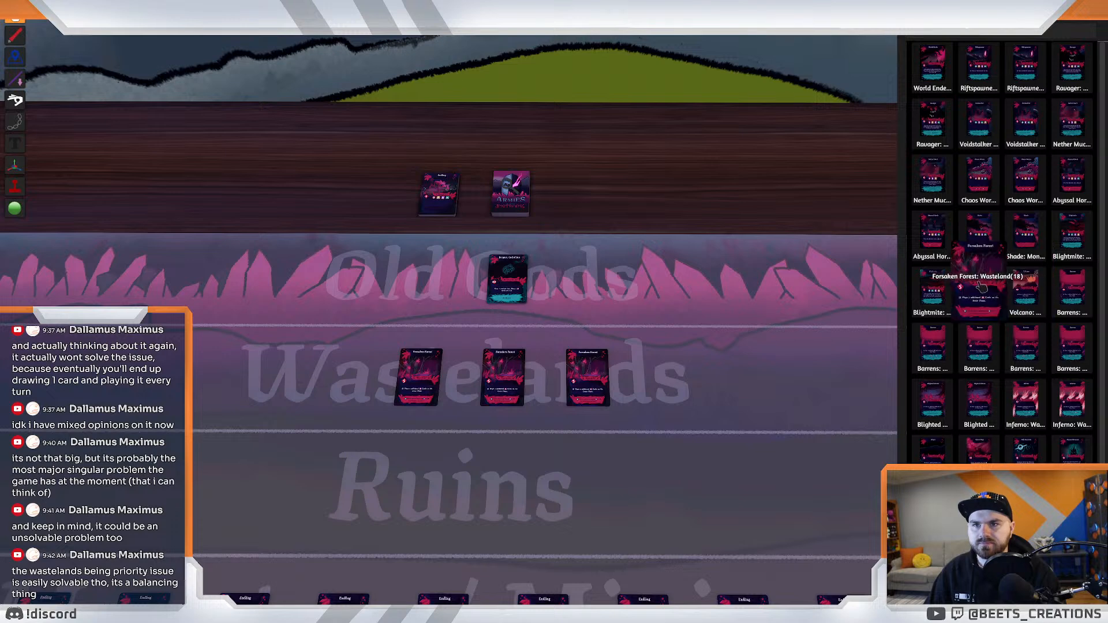
{"action": "mouse_move", "coordinate": [979, 281]}
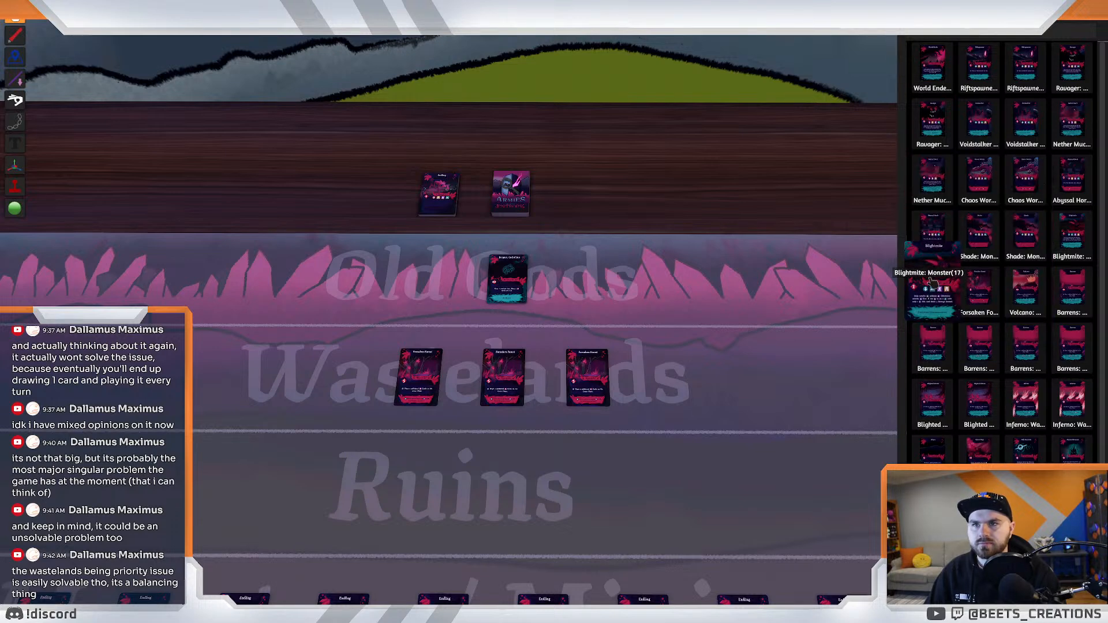
{"action": "mouse_move", "coordinate": [1012, 123]}
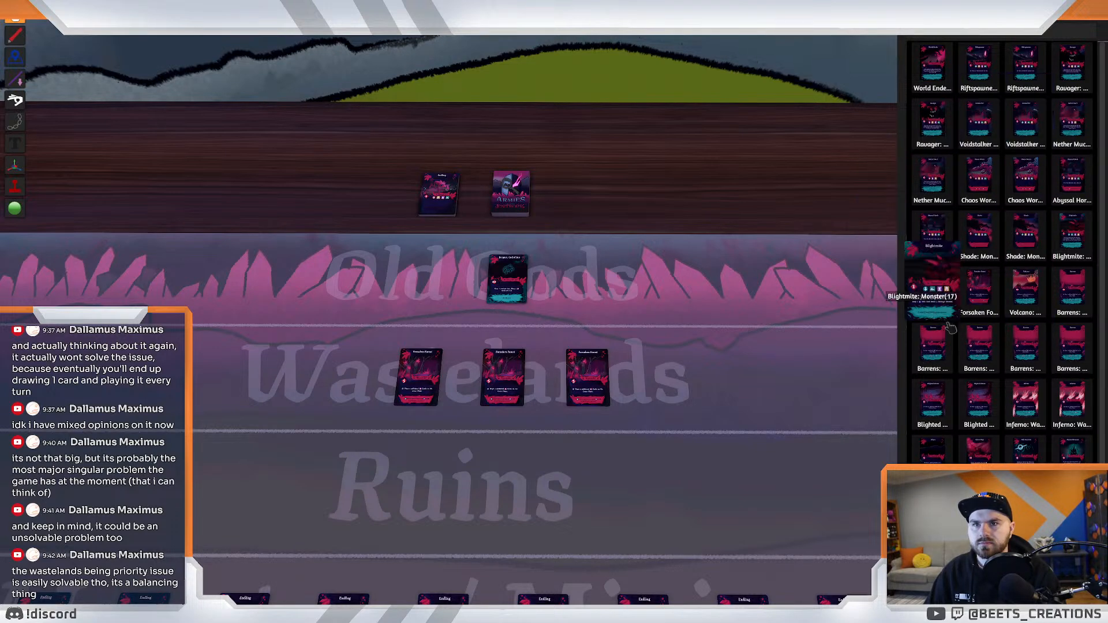
{"action": "mouse_move", "coordinate": [1011, 416]}
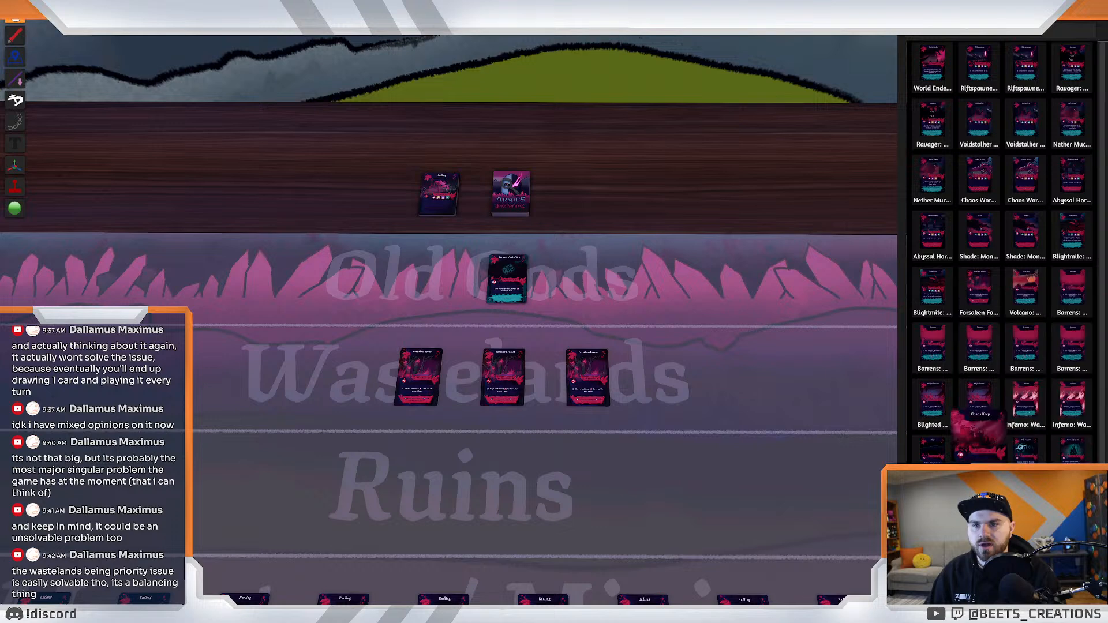
Take Blighted Marsh out of the Old God deck, turn it face up and place it at the end of the Wastelands row.
{"action": "left_click_drag", "start_coordinate": [932, 403], "coordinate": [617, 436]}
{"action": "key", "text": "alt"}
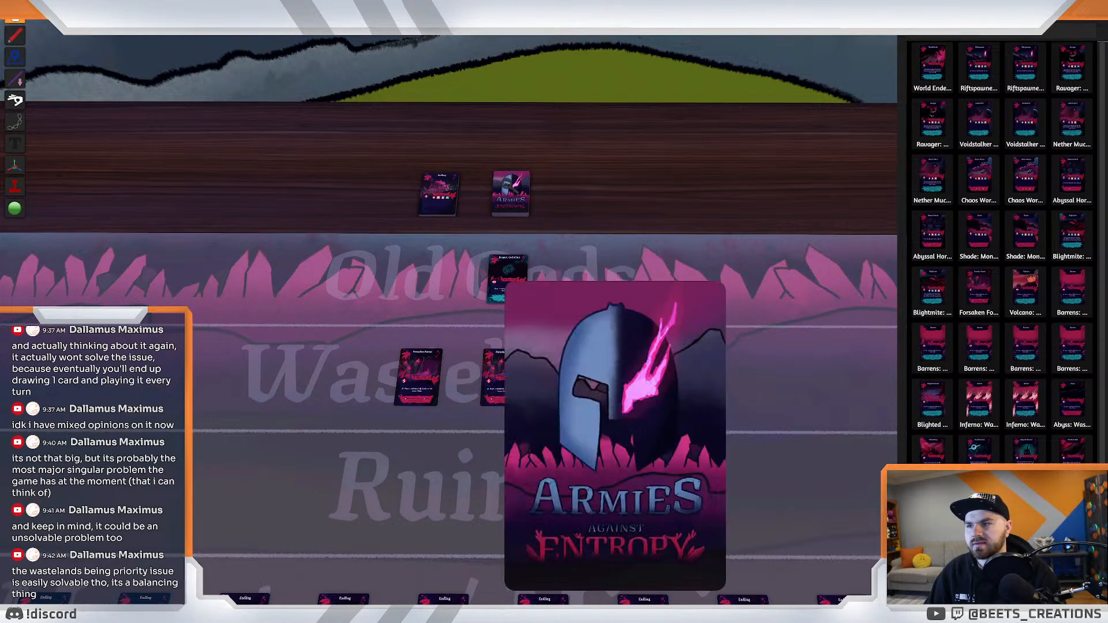
{"action": "key", "text": "f"}
{"action": "key", "text": "alt"}
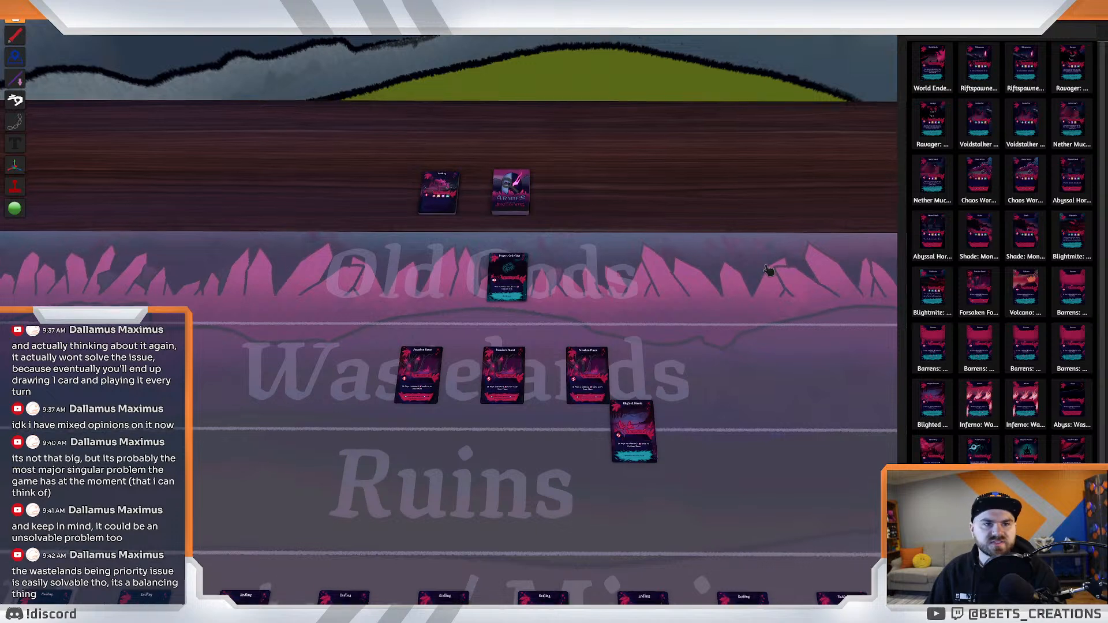
{"action": "scroll", "coordinate": [779, 337], "scroll_direction": "down", "scroll_amount": 5}
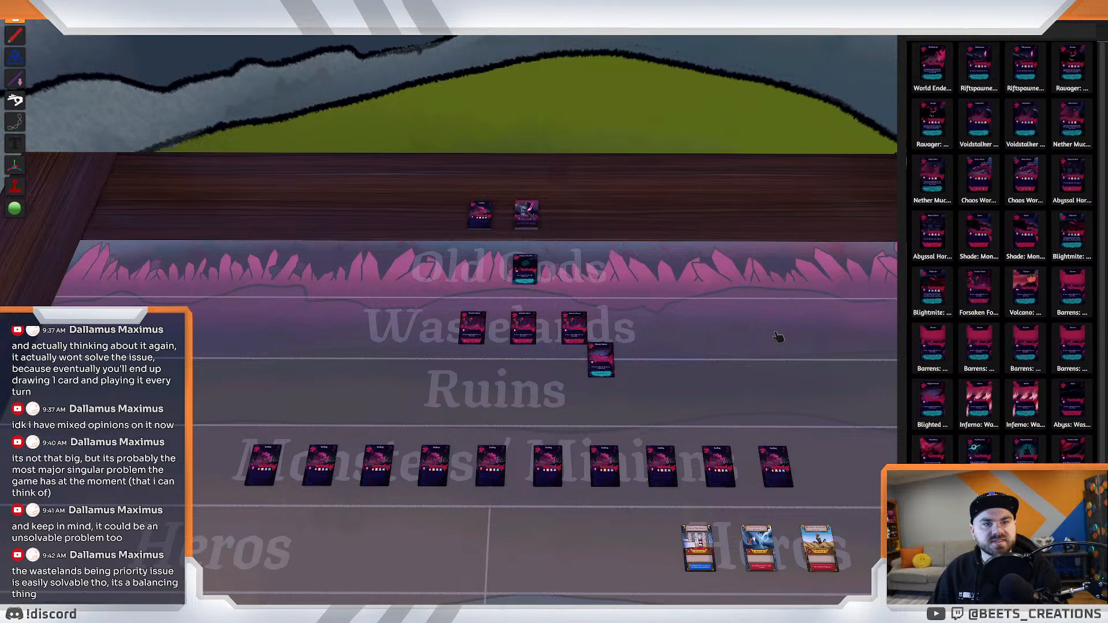
{"action": "scroll", "coordinate": [720, 404], "scroll_direction": "down", "scroll_amount": 5}
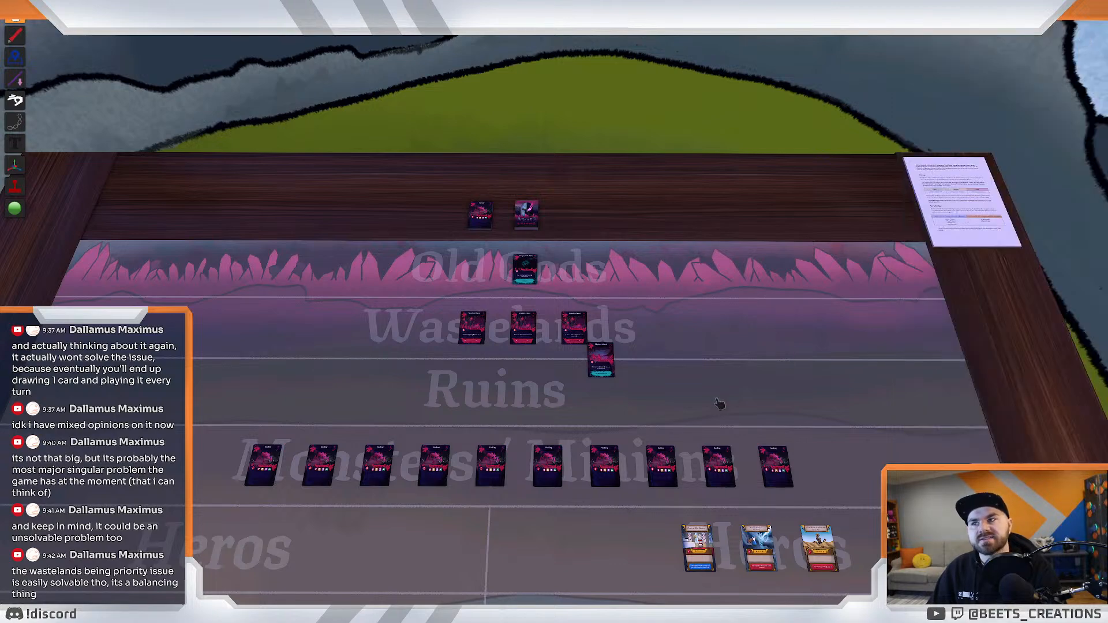
{"action": "left_click_drag", "start_coordinate": [615, 359], "coordinate": [622, 329]}
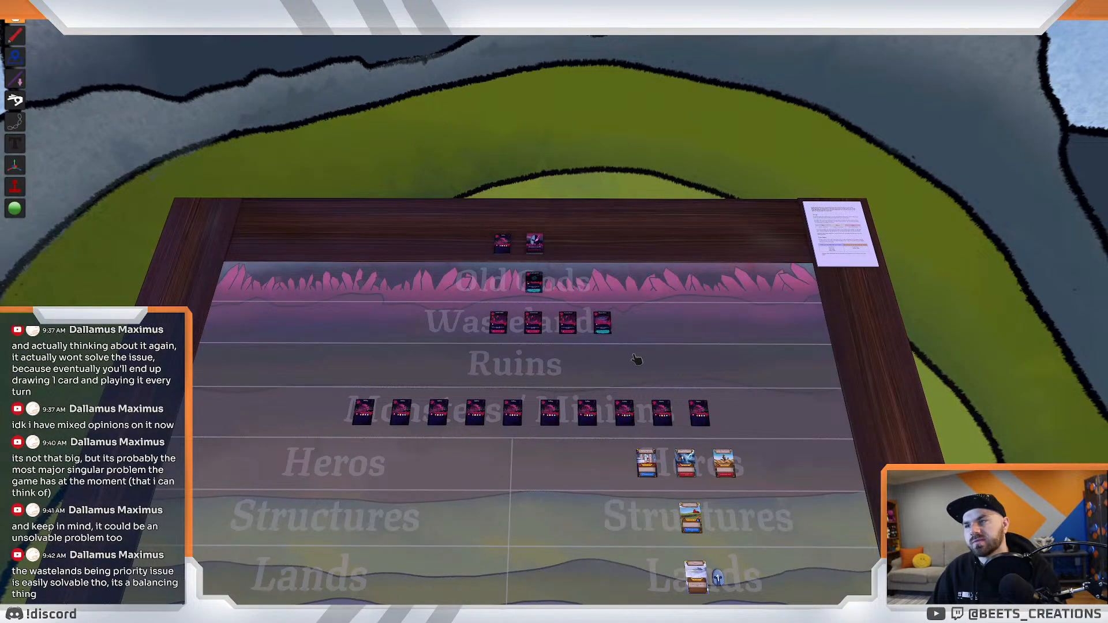
Read Blighted Marsh and Forsaken Forest up close and compare the Wastelands row with the minions and heroes below.
{"action": "scroll", "coordinate": [622, 328], "scroll_direction": "up", "scroll_amount": 3}
{"action": "key", "text": "alt"}
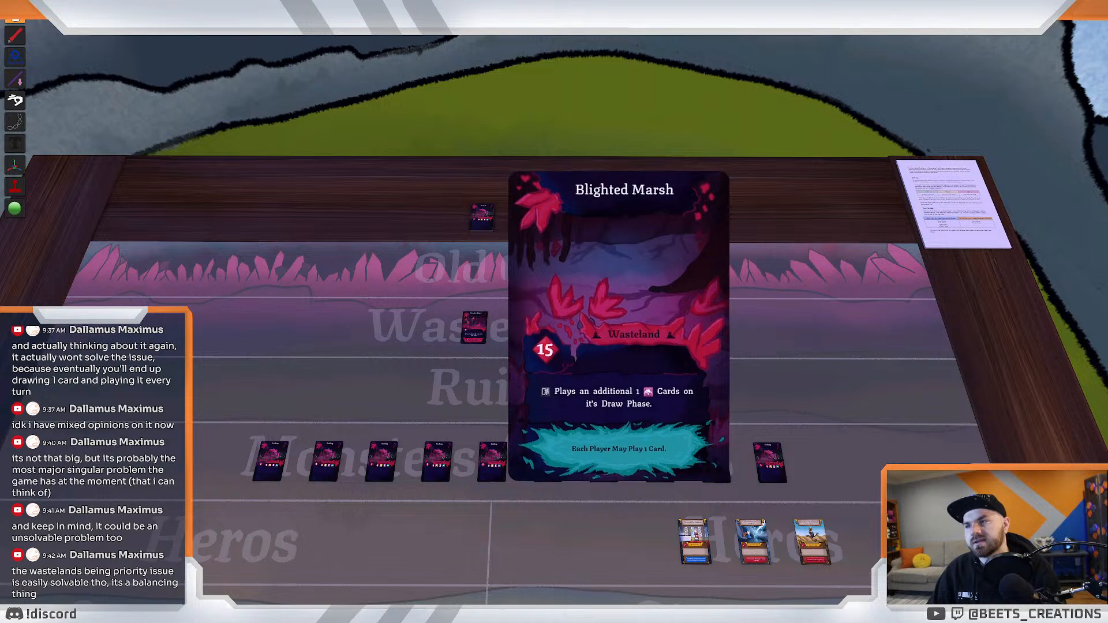
{"action": "key", "text": "alt"}
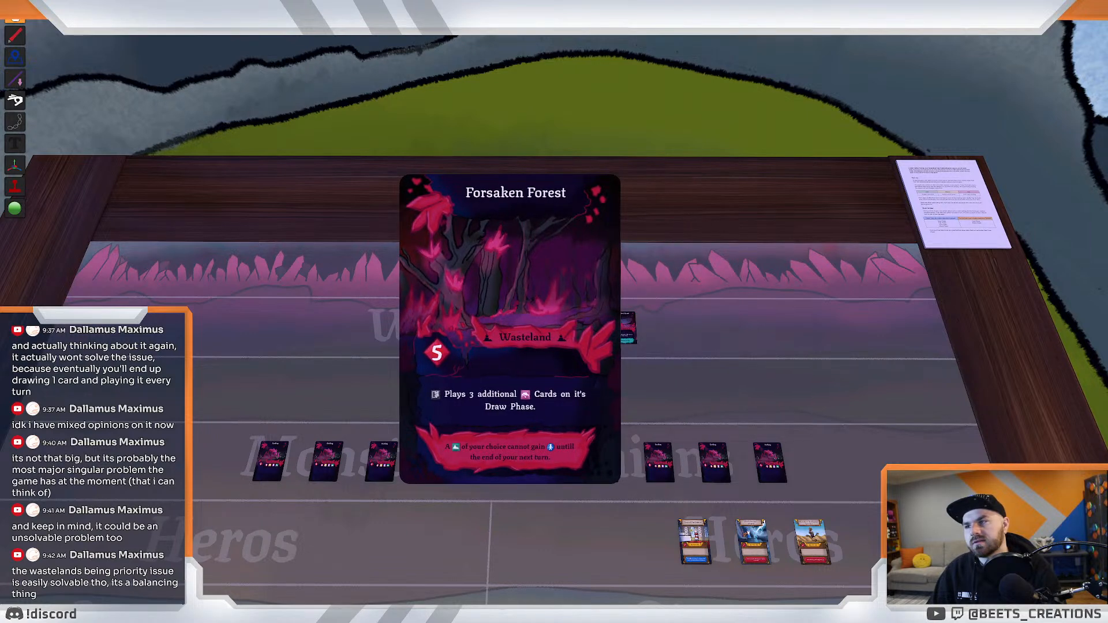
{"action": "scroll", "coordinate": [683, 360], "scroll_direction": "down", "scroll_amount": 5}
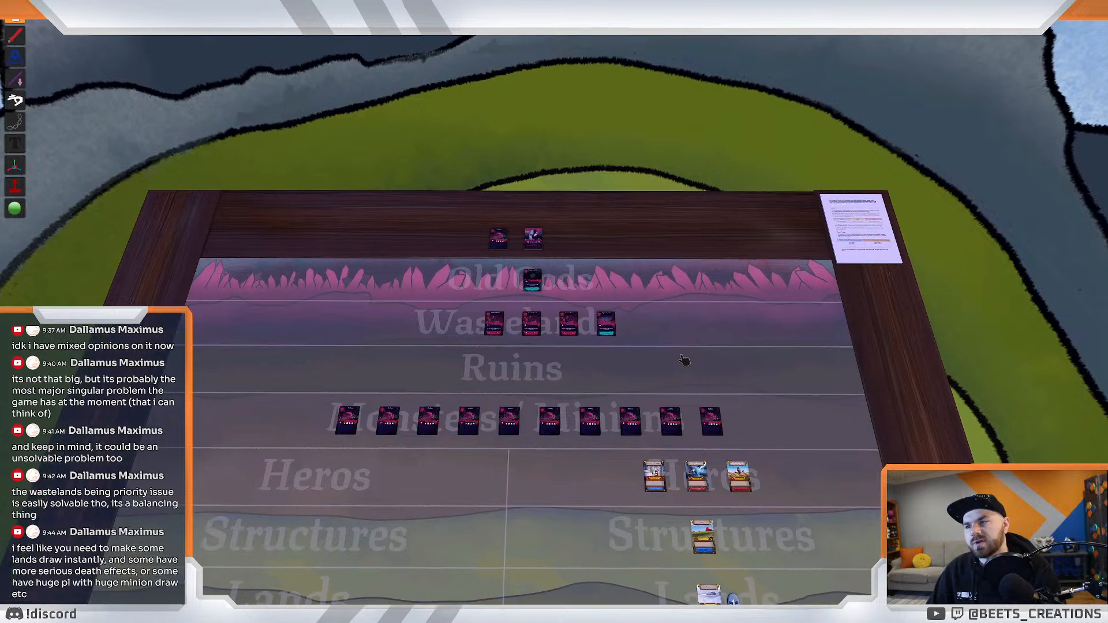
{"action": "scroll", "coordinate": [684, 361], "scroll_direction": "up", "scroll_amount": 5}
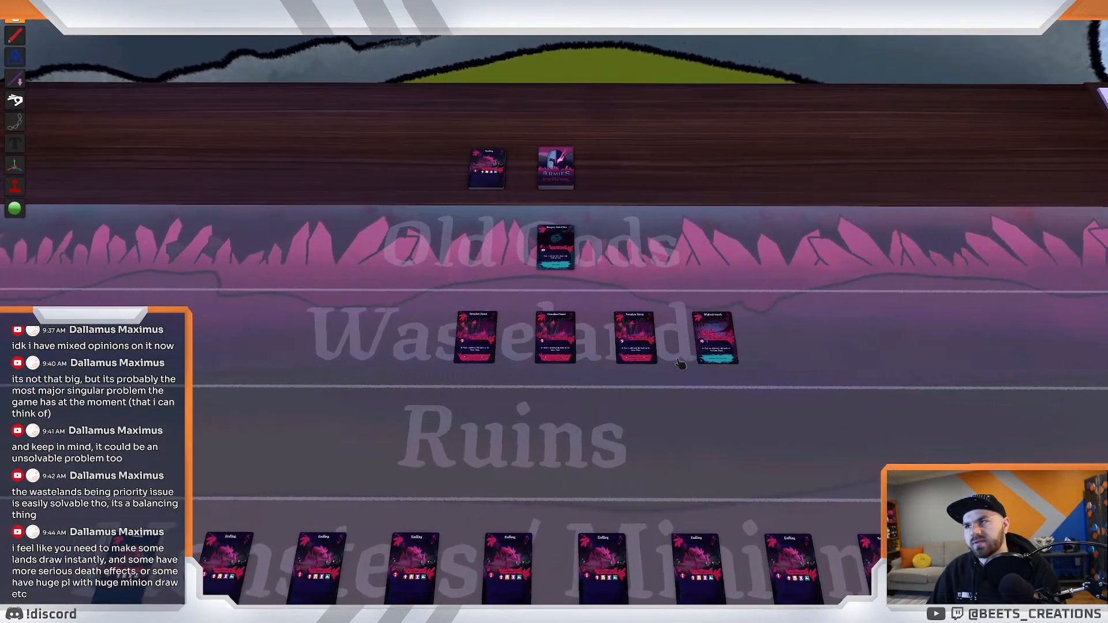
{"action": "key", "text": "s"}
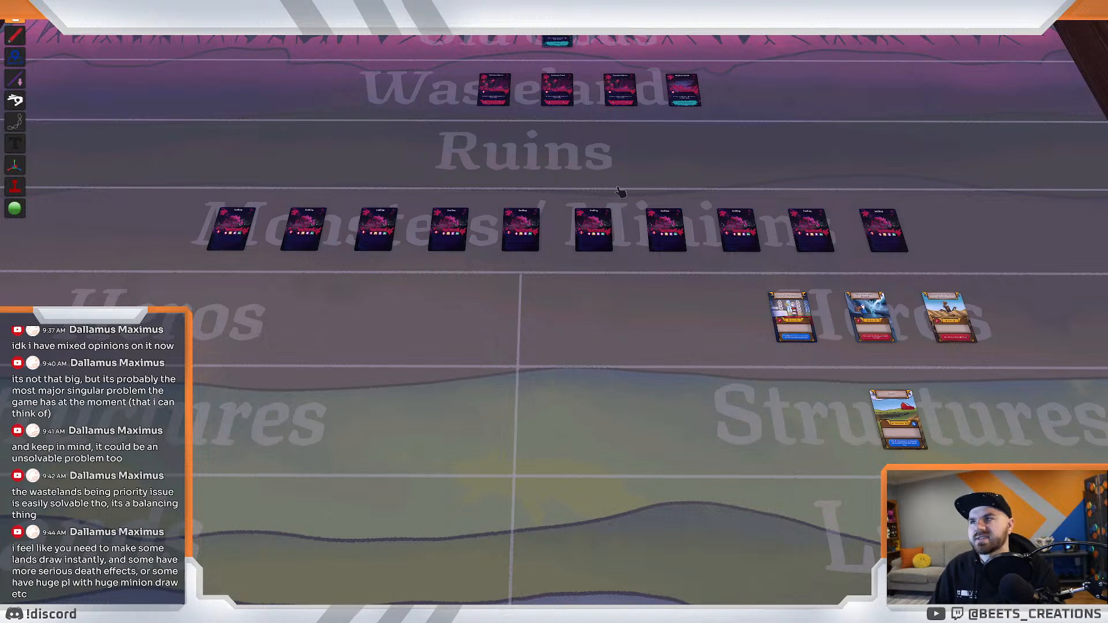
Take Barrens out of the Old God deck, turn it face up and add it to the Wastelands row beside Blighted Marsh.
{"action": "key", "text": "w"}
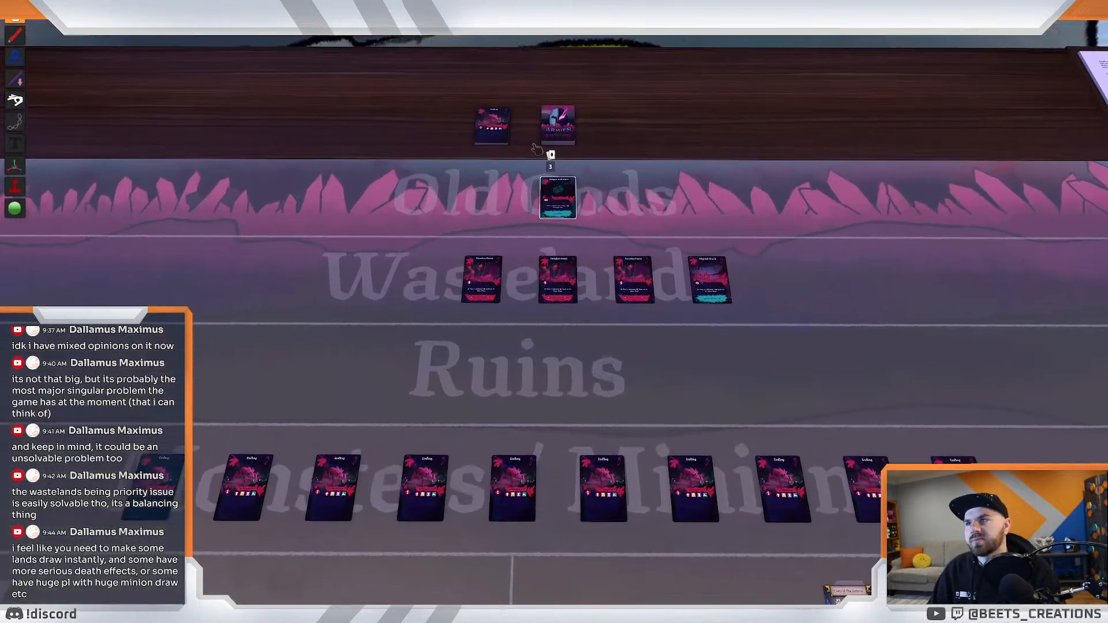
{"action": "right_click", "coordinate": [545, 127]}
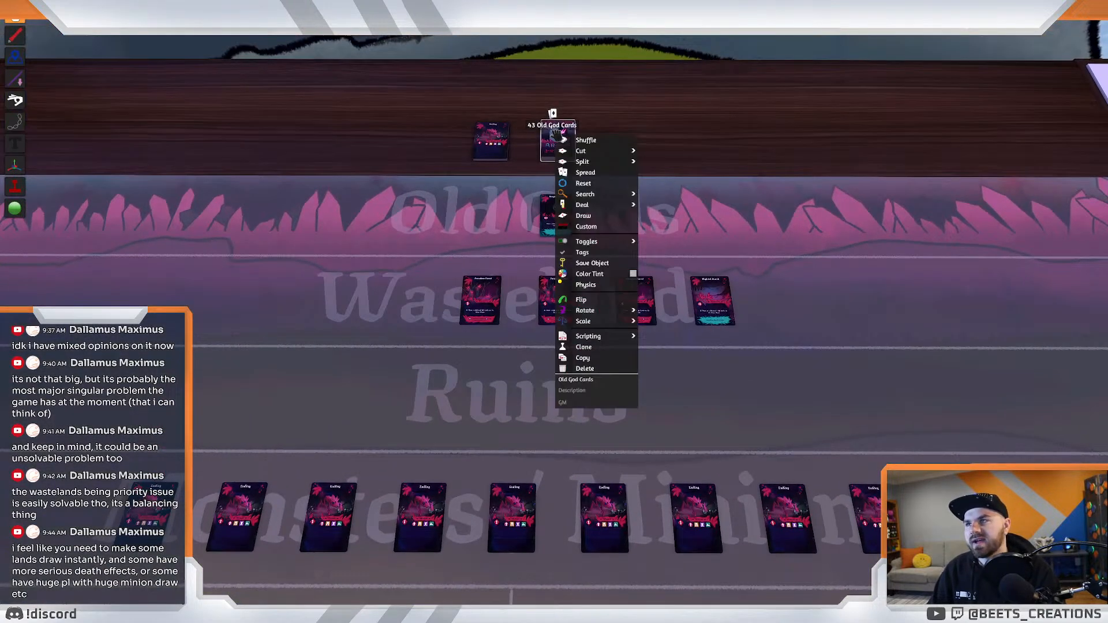
{"action": "left_click", "coordinate": [600, 202]}
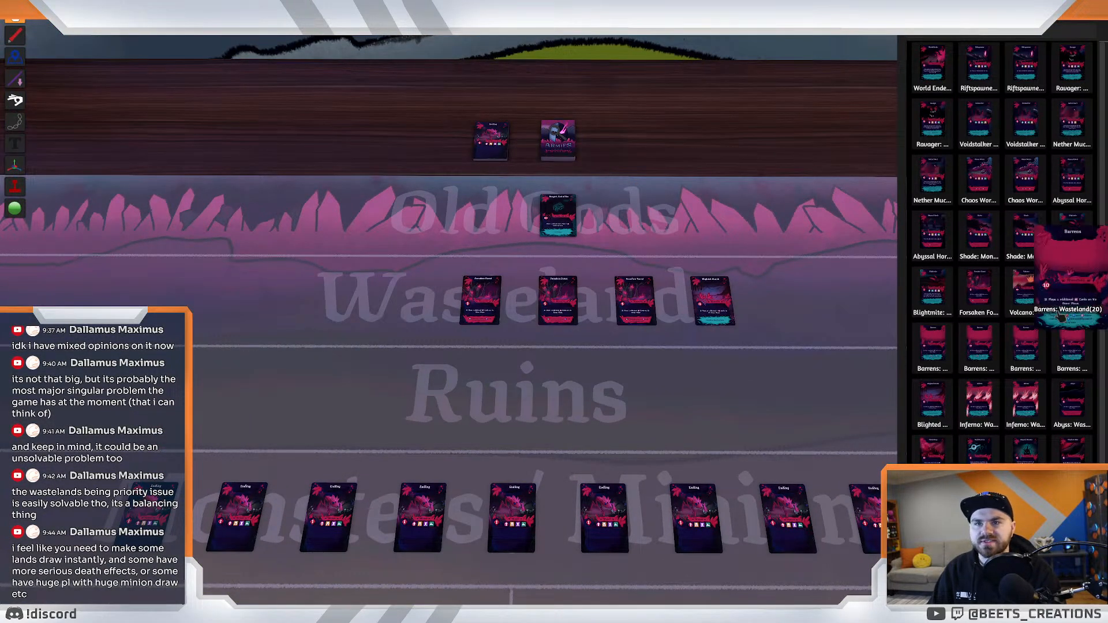
{"action": "left_click_drag", "start_coordinate": [1073, 297], "coordinate": [579, 404]}
{"action": "key", "text": "f"}
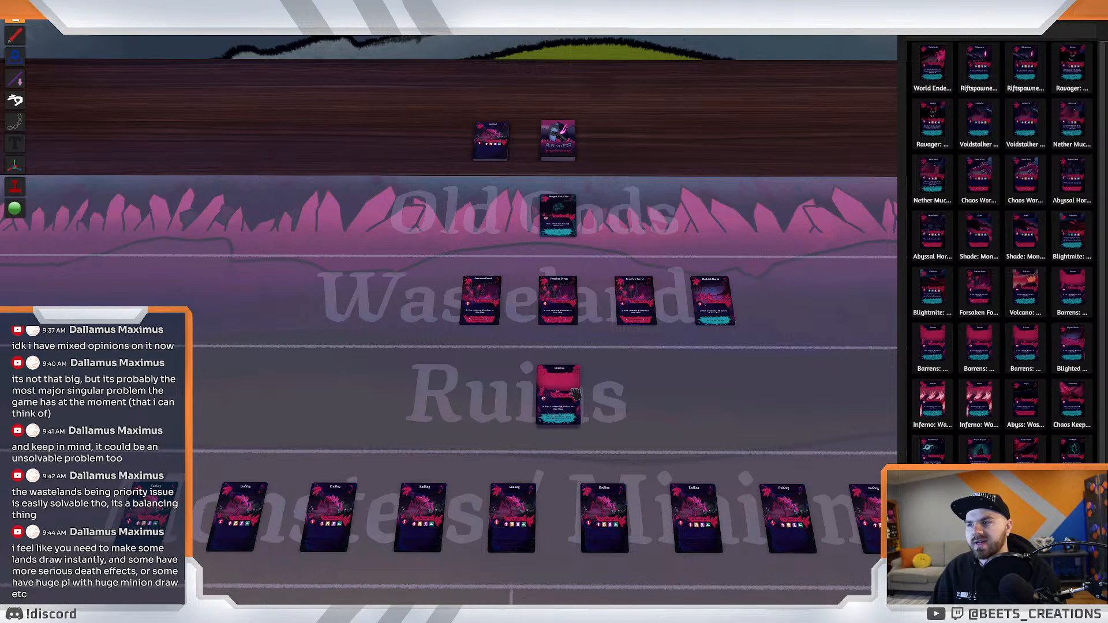
{"action": "key", "text": "alt"}
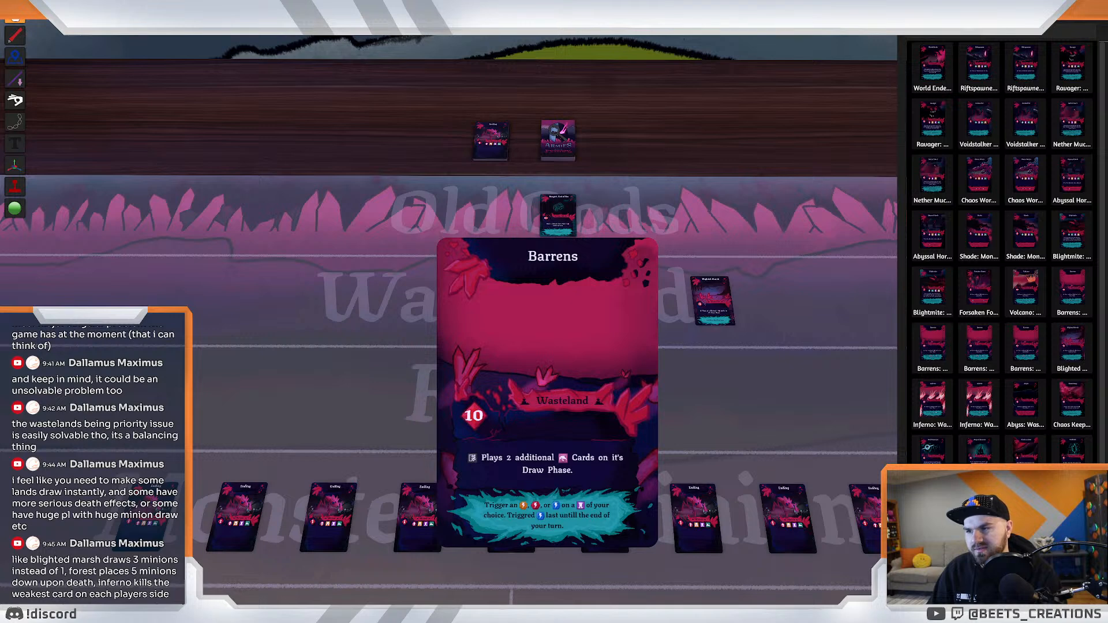
{"action": "key", "text": "w"}
{"action": "left_click", "coordinate": [1095, 25]}
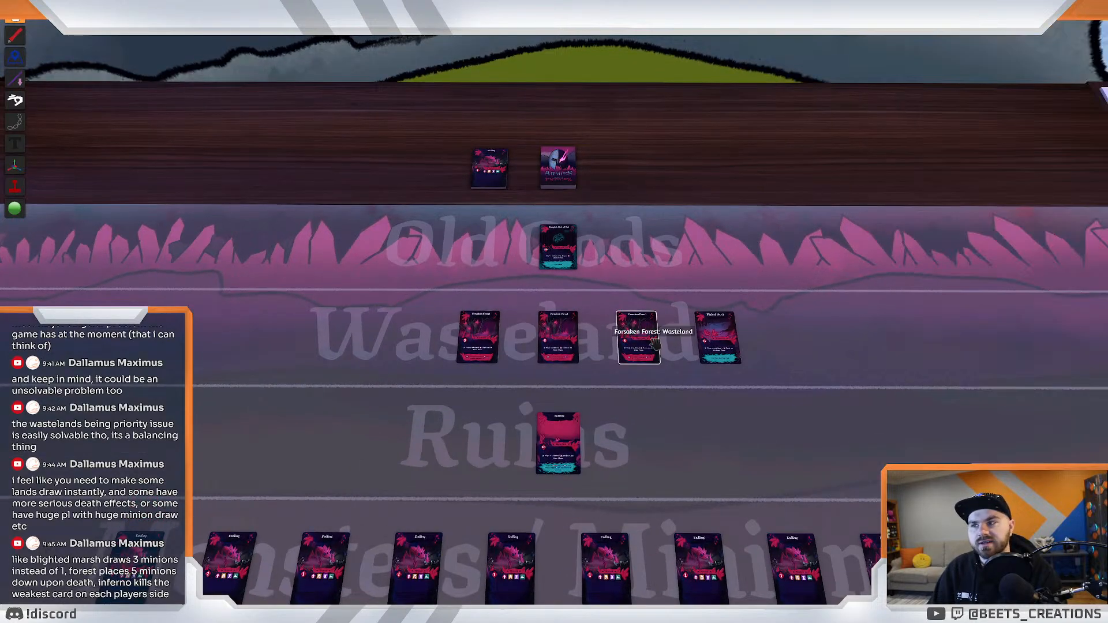
{"action": "left_click_drag", "start_coordinate": [558, 443], "coordinate": [796, 346]}
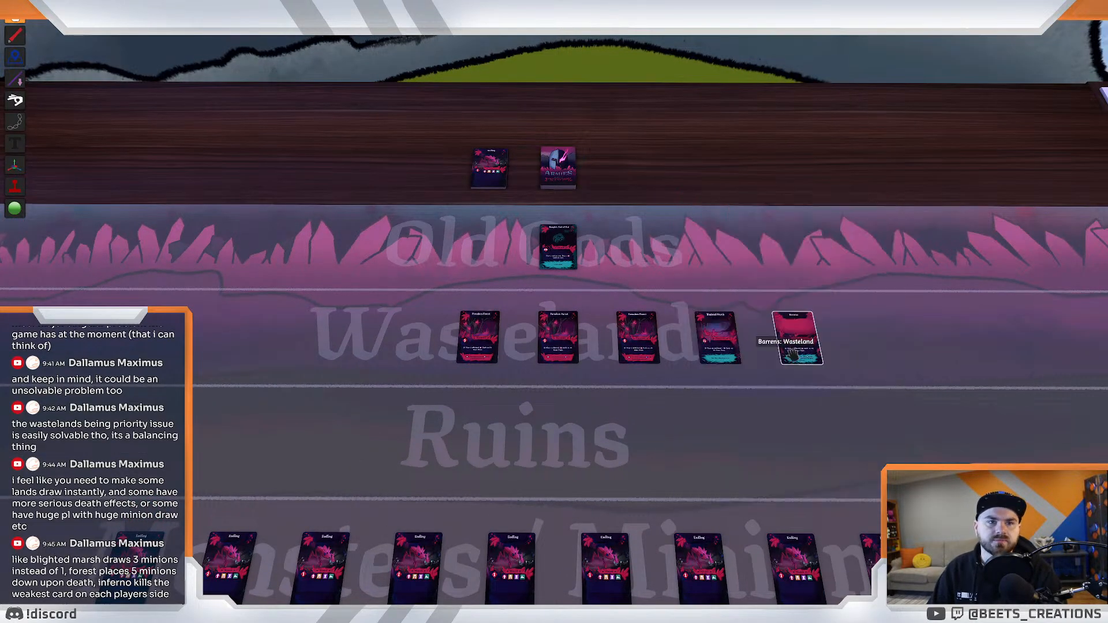
Examine the five Wasteland cards and the Endling row against the players' heroes, structures, lands and gods across the whole board.
{"action": "key", "text": "d"}
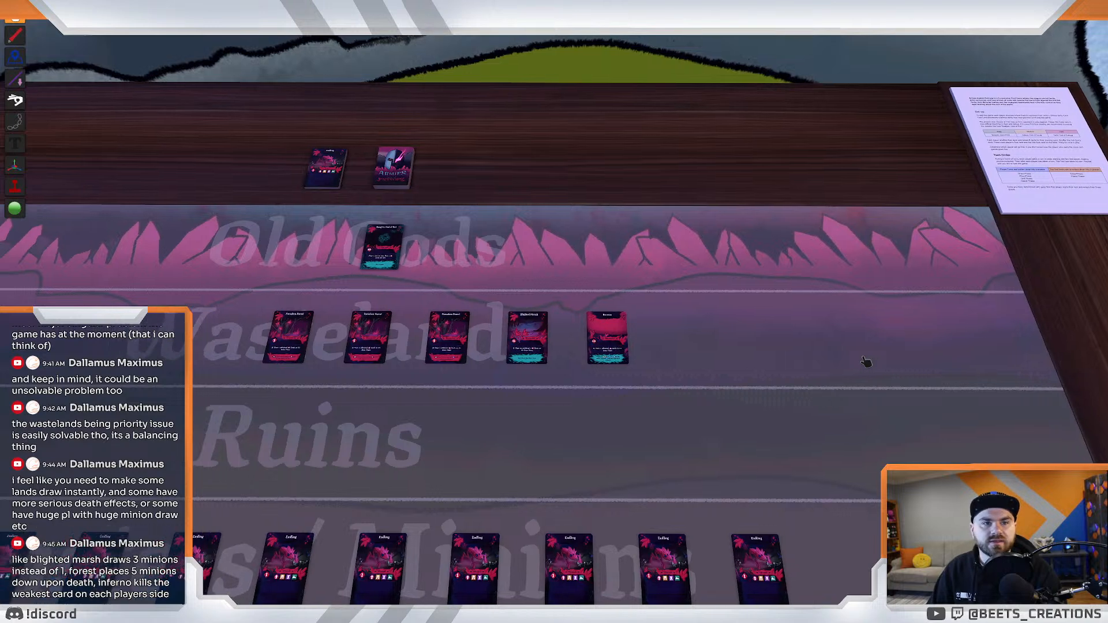
{"action": "key", "text": "a"}
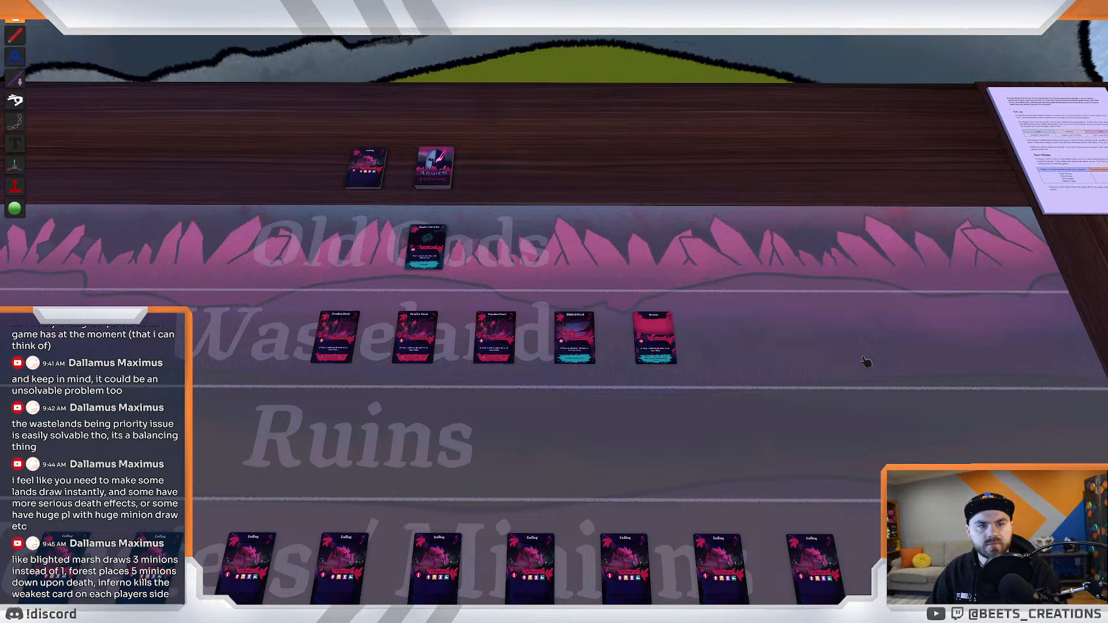
{"action": "key", "text": "w"}
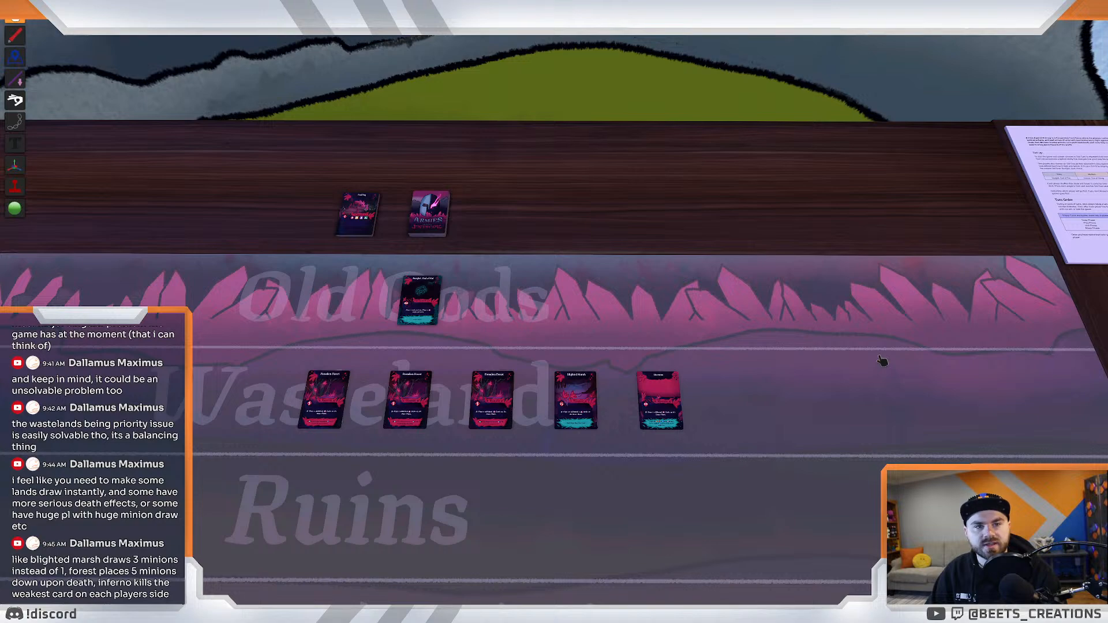
{"action": "key", "text": "s"}
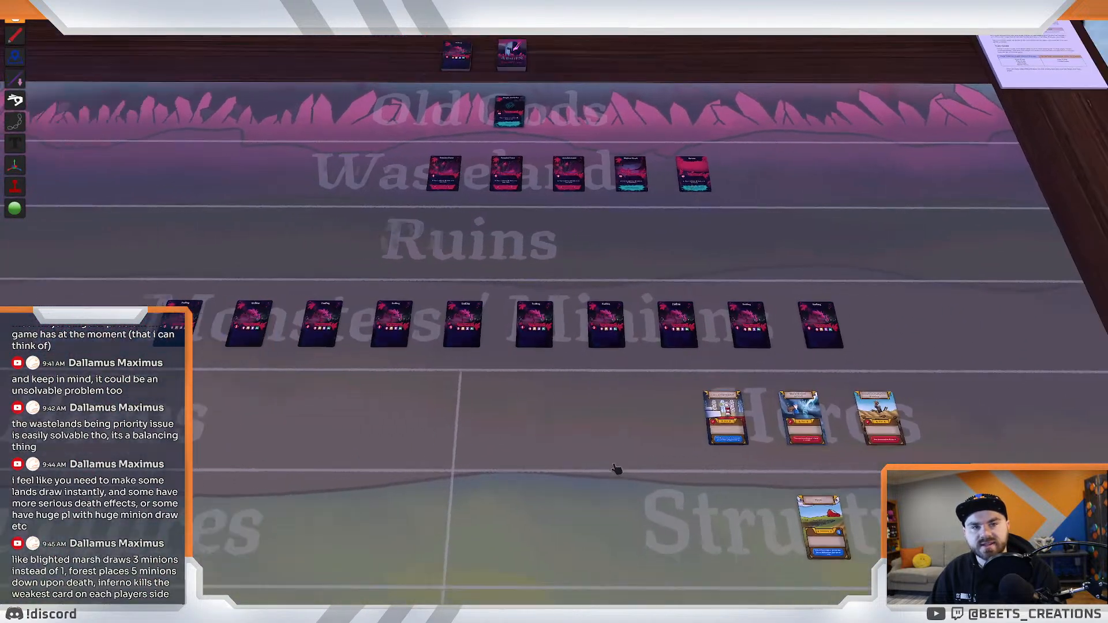
{"action": "key", "text": "s"}
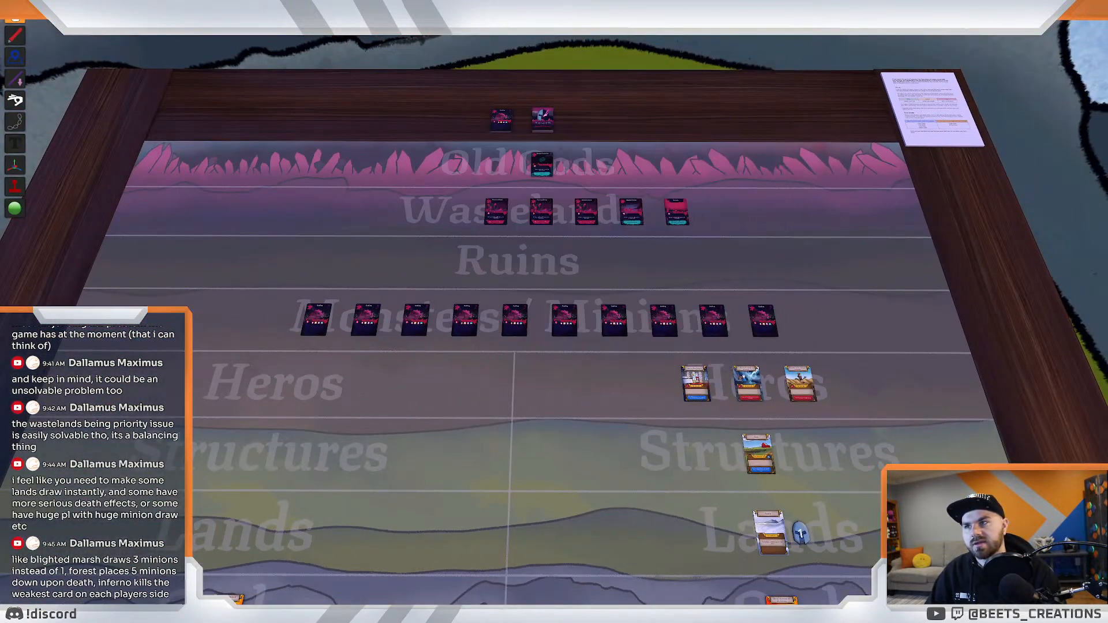
{"action": "key", "text": "alt"}
{"action": "key", "text": "s"}
{"action": "scroll", "coordinate": [597, 441], "scroll_direction": "down", "scroll_amount": 2}
{"action": "key", "text": "w"}
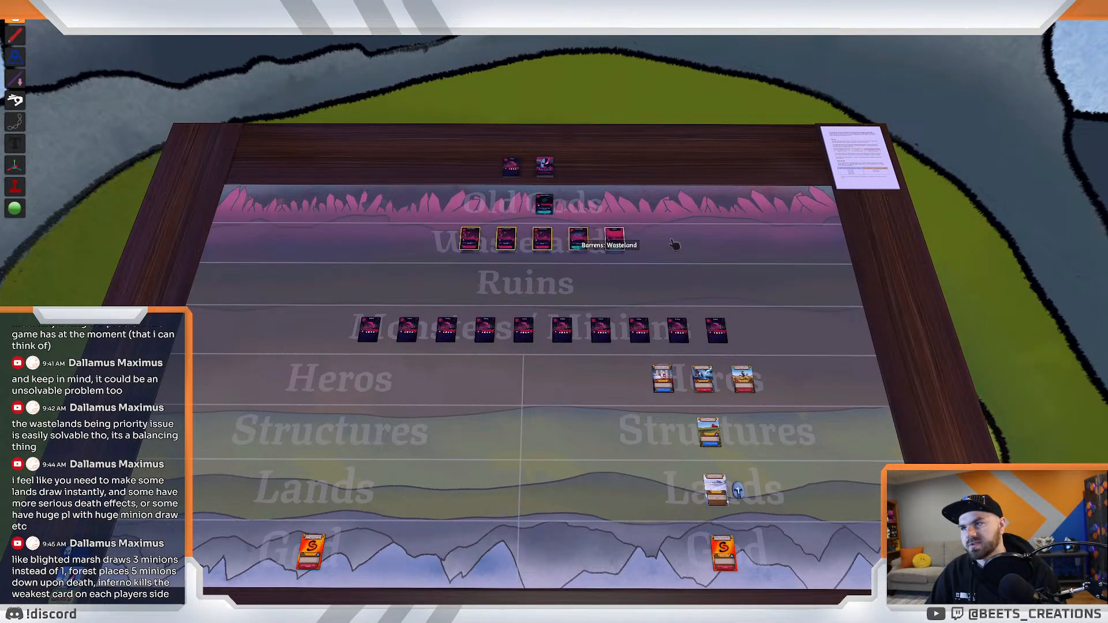
{"action": "scroll", "coordinate": [674, 246], "scroll_direction": "down", "scroll_amount": 3}
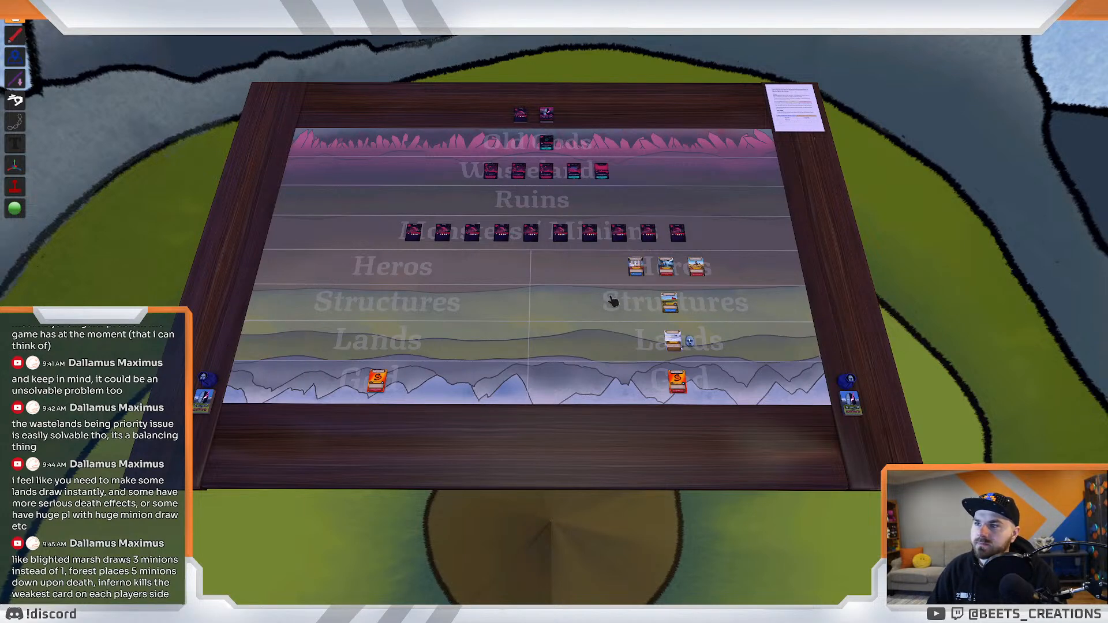
{"action": "scroll", "coordinate": [612, 300], "scroll_direction": "up", "scroll_amount": 3}
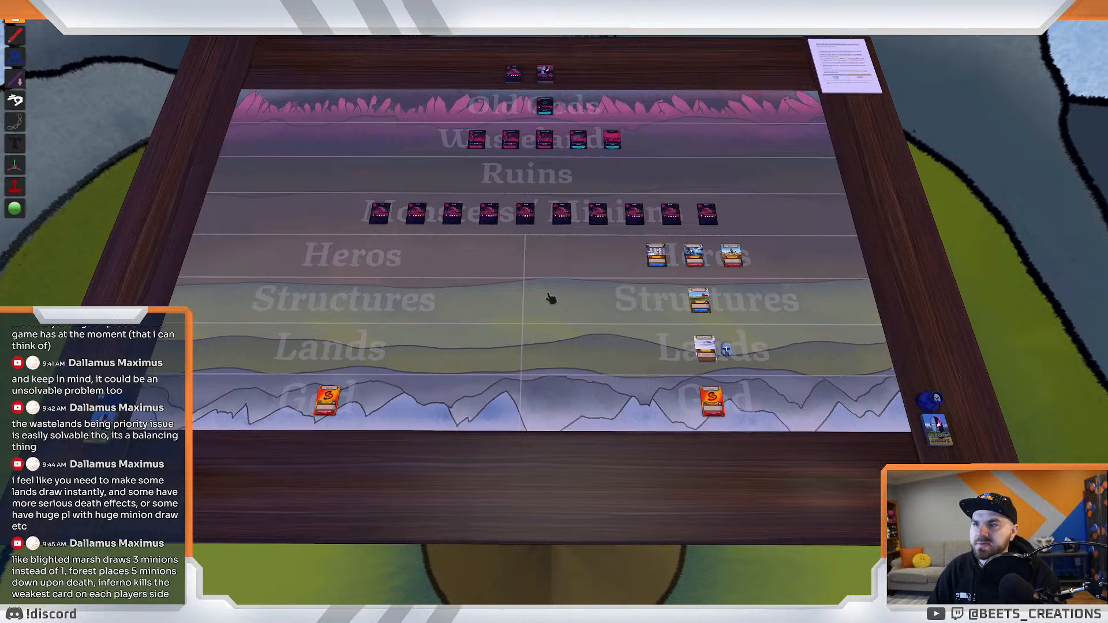
{"action": "scroll", "coordinate": [549, 298], "scroll_direction": "up", "scroll_amount": 2}
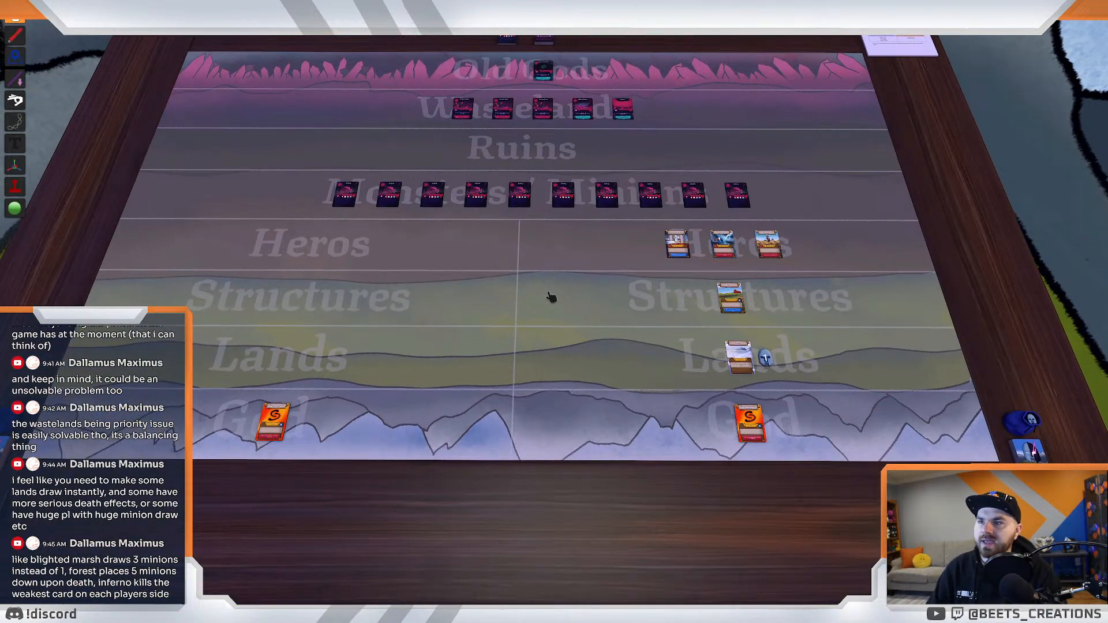
{"action": "scroll", "coordinate": [550, 297], "scroll_direction": "up", "scroll_amount": 3}
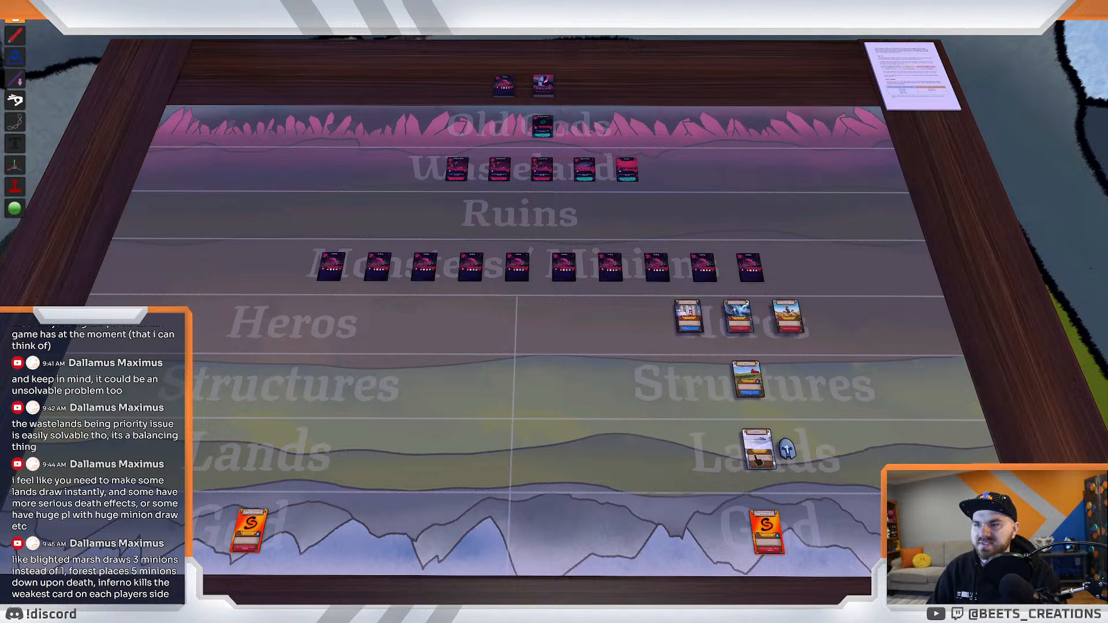
Examine the Old God area, Wastelands row and Endling minions up close, and compare them with the heroes, structure, land and god opposite.
{"action": "key", "text": "d"}
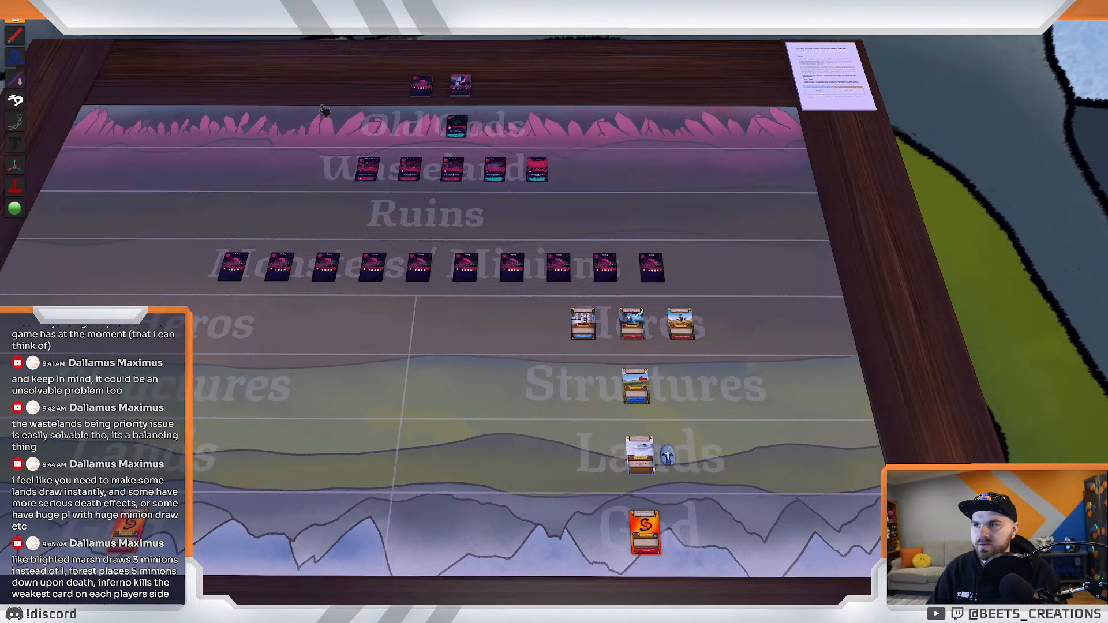
{"action": "key", "text": "w"}
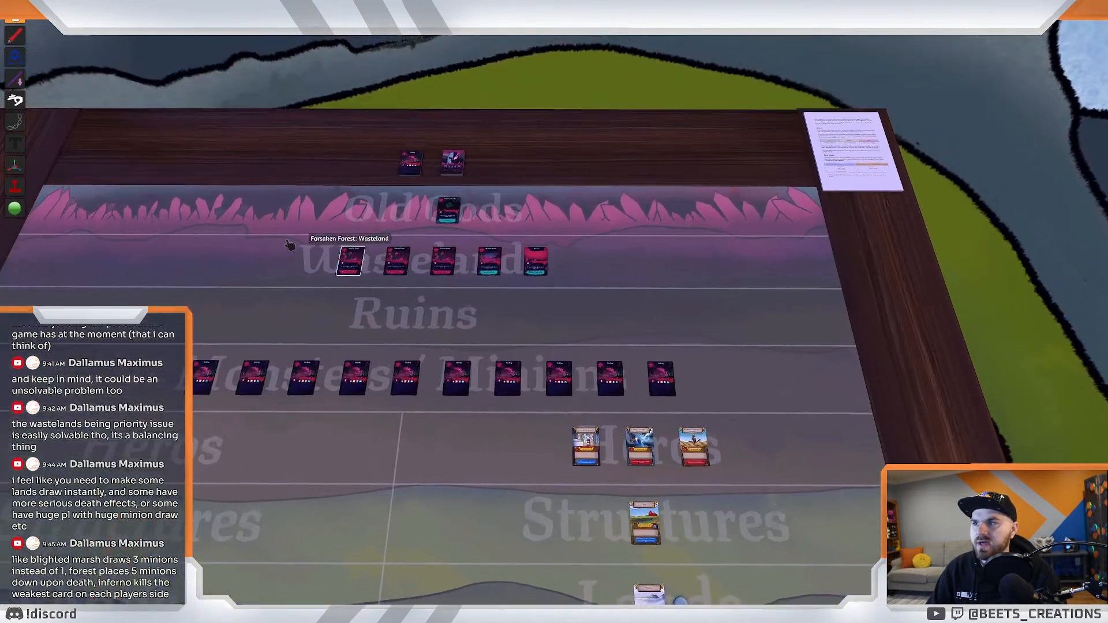
{"action": "key", "text": "a"}
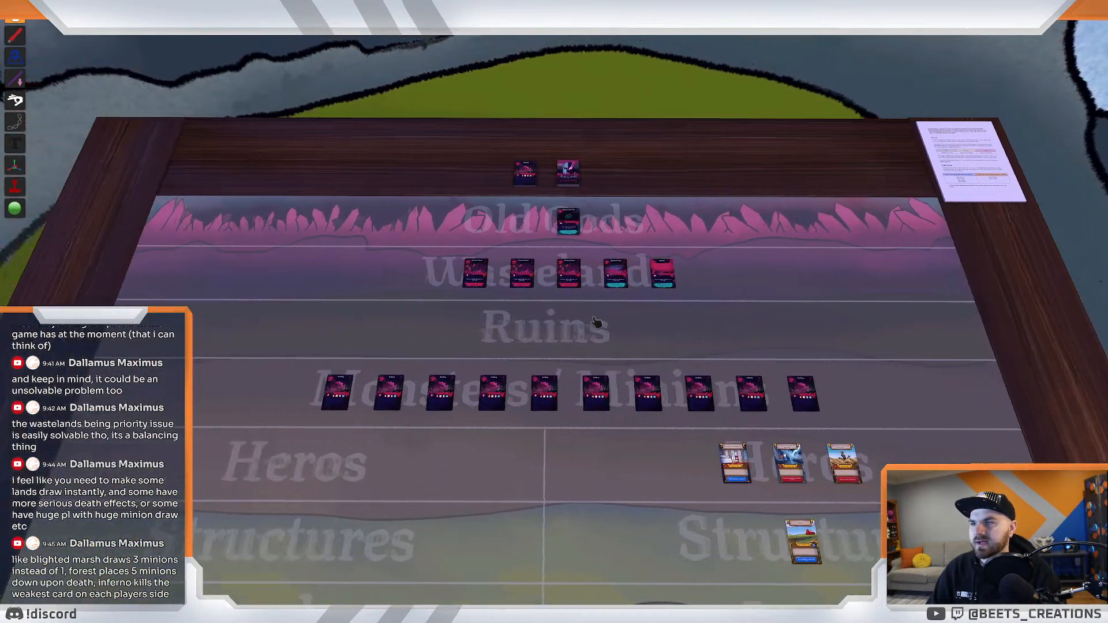
{"action": "scroll", "coordinate": [734, 306], "scroll_direction": "up", "scroll_amount": 4}
{"action": "key", "text": "w"}
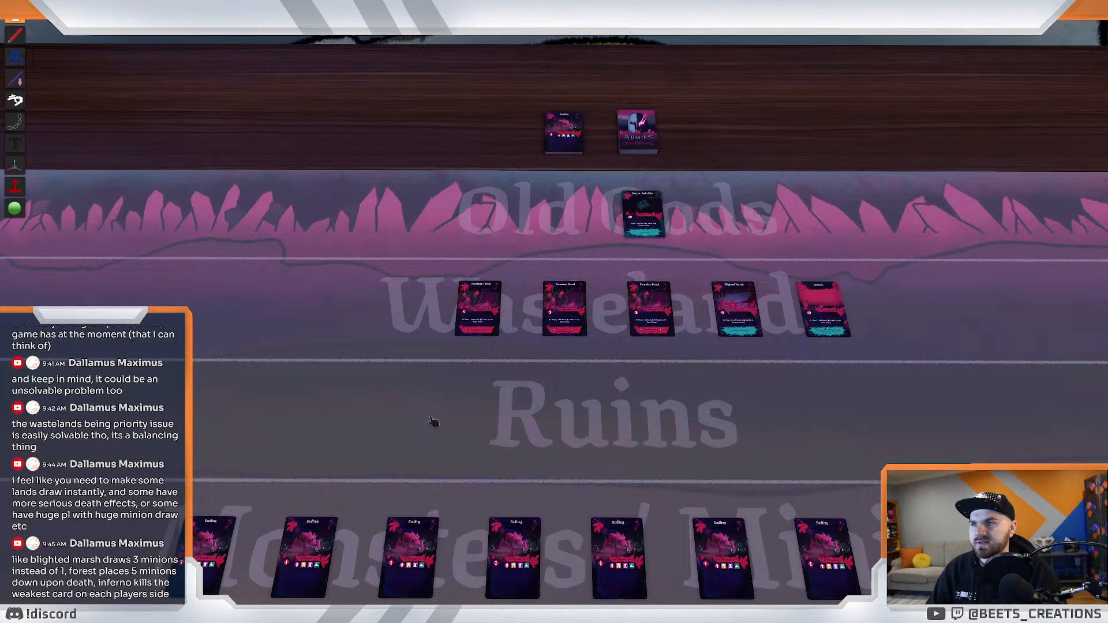
{"action": "scroll", "coordinate": [432, 423], "scroll_direction": "down", "scroll_amount": 5}
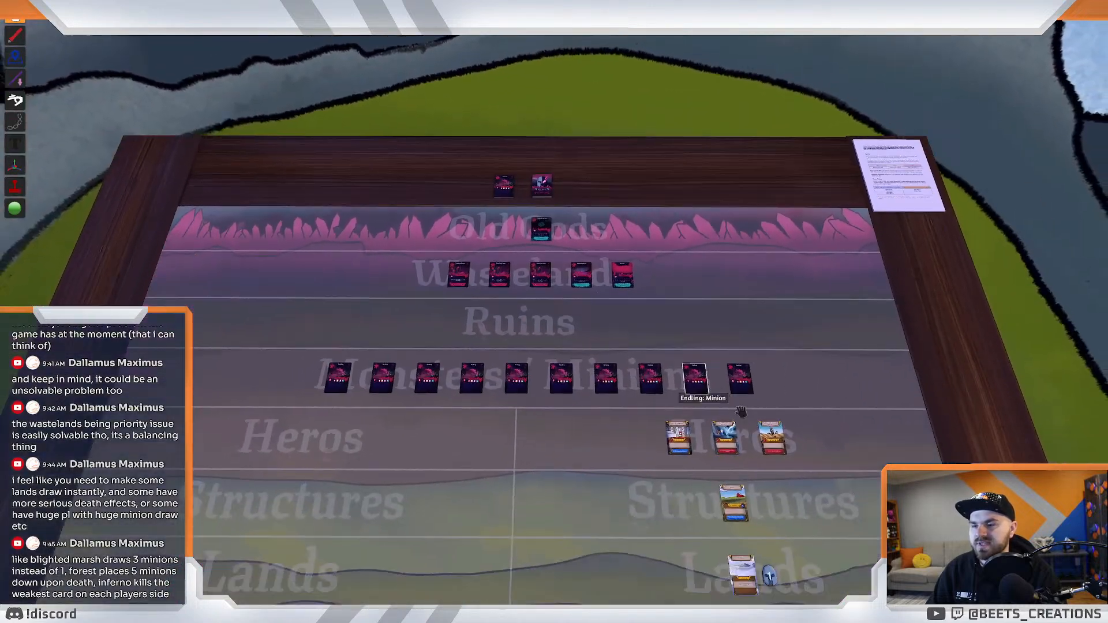
{"action": "key", "text": "s"}
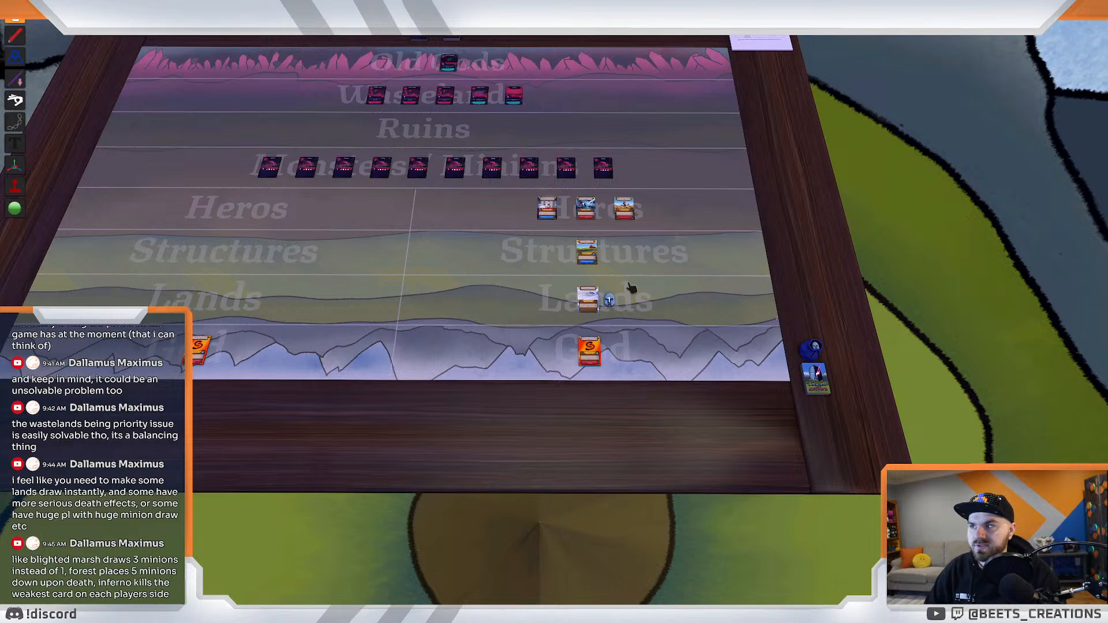
{"action": "scroll", "coordinate": [631, 288], "scroll_direction": "up", "scroll_amount": 5}
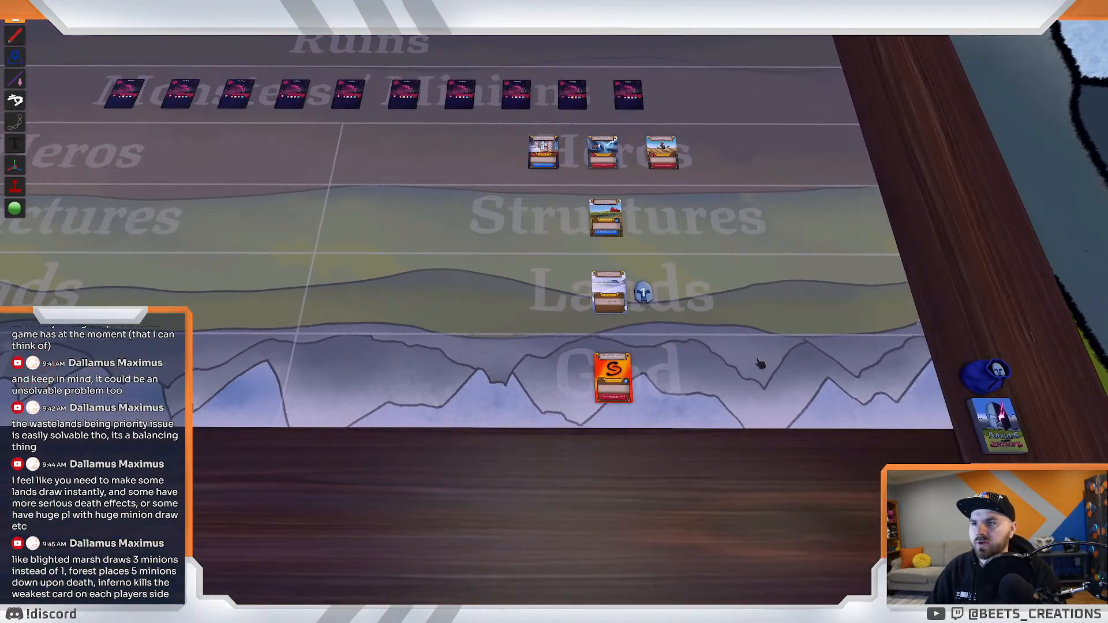
{"action": "key", "text": "w"}
{"action": "key", "text": "w"}
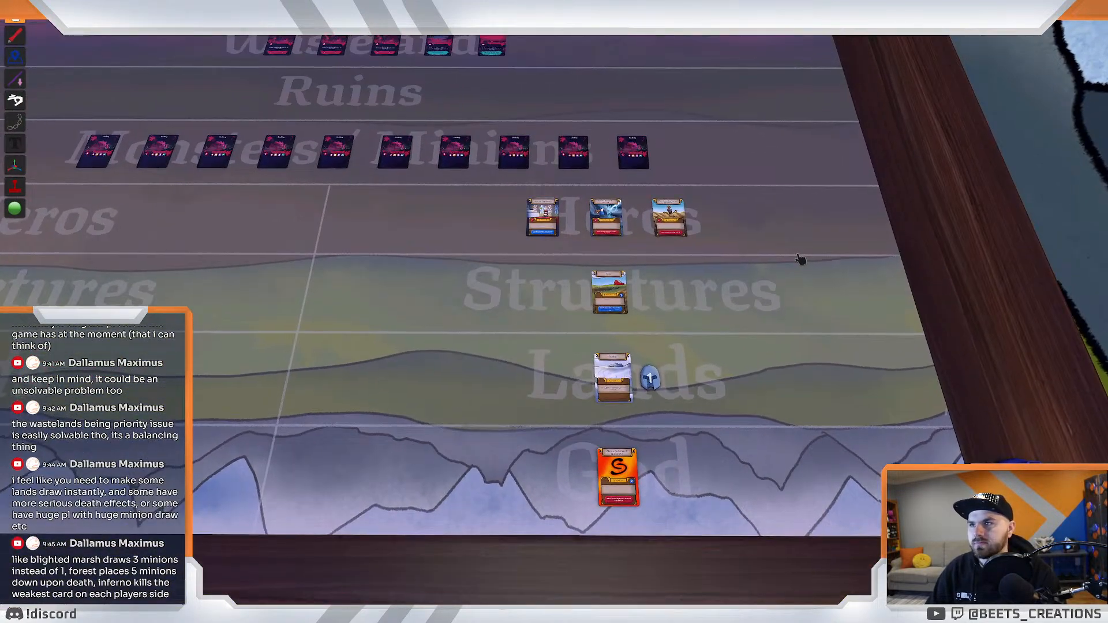
{"action": "key", "text": "w"}
{"action": "key", "text": "w"}
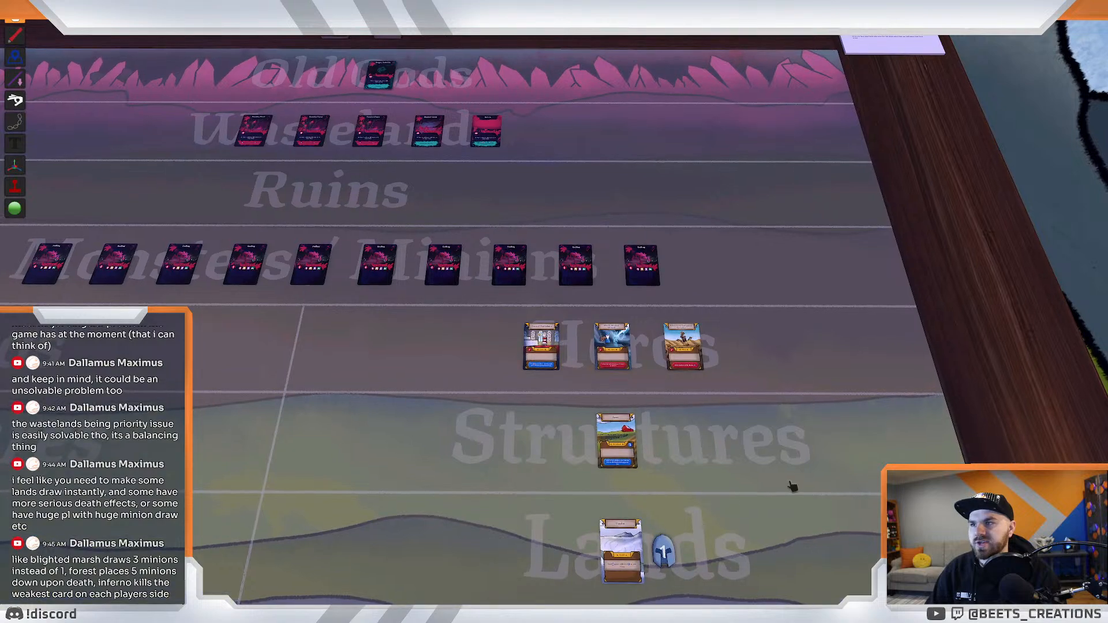
Survey the whole board from the player gods up to the Old God decks, weighing the Wastelands and Endling rows against both players' sides.
{"action": "key", "text": "s"}
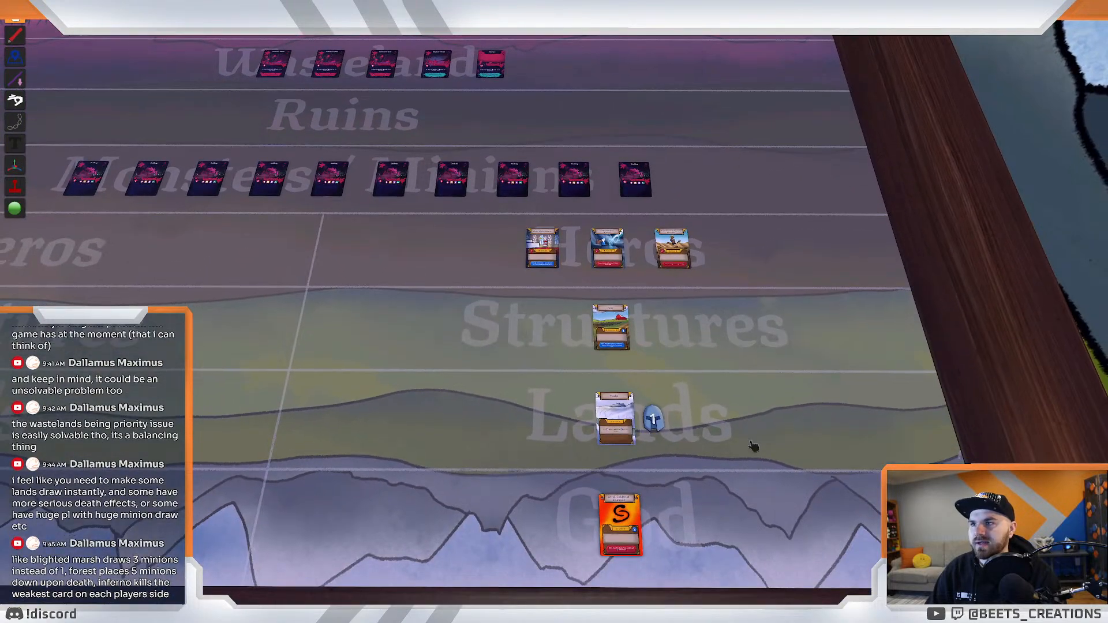
{"action": "scroll", "coordinate": [744, 450], "scroll_direction": "down", "scroll_amount": 4}
{"action": "scroll", "coordinate": [744, 451], "scroll_direction": "up", "scroll_amount": 2}
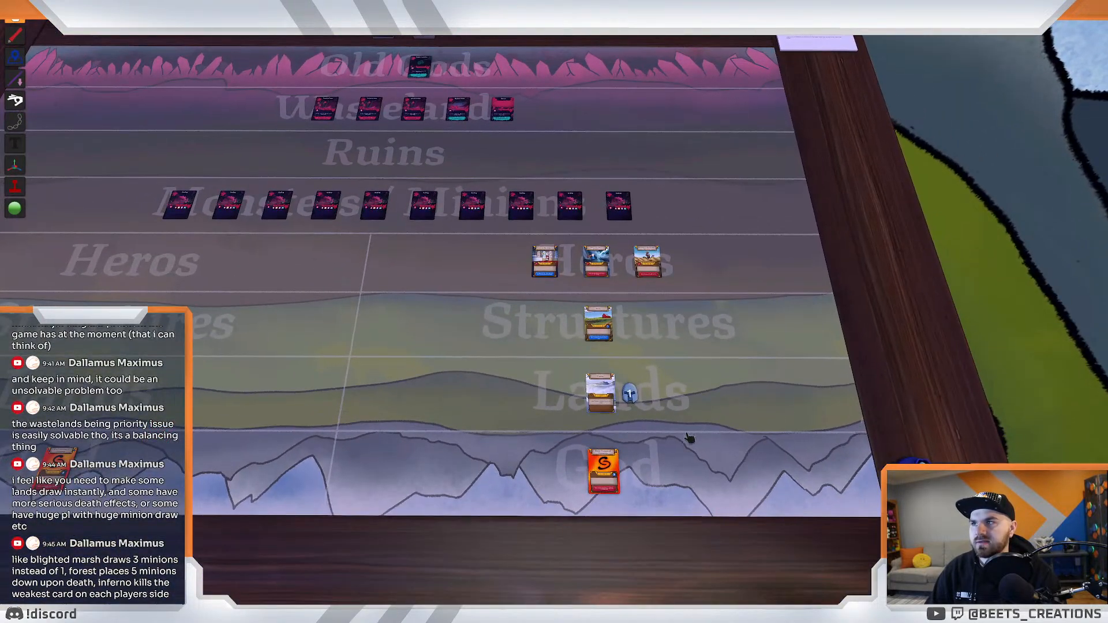
{"action": "key", "text": "alt"}
{"action": "key", "text": "a"}
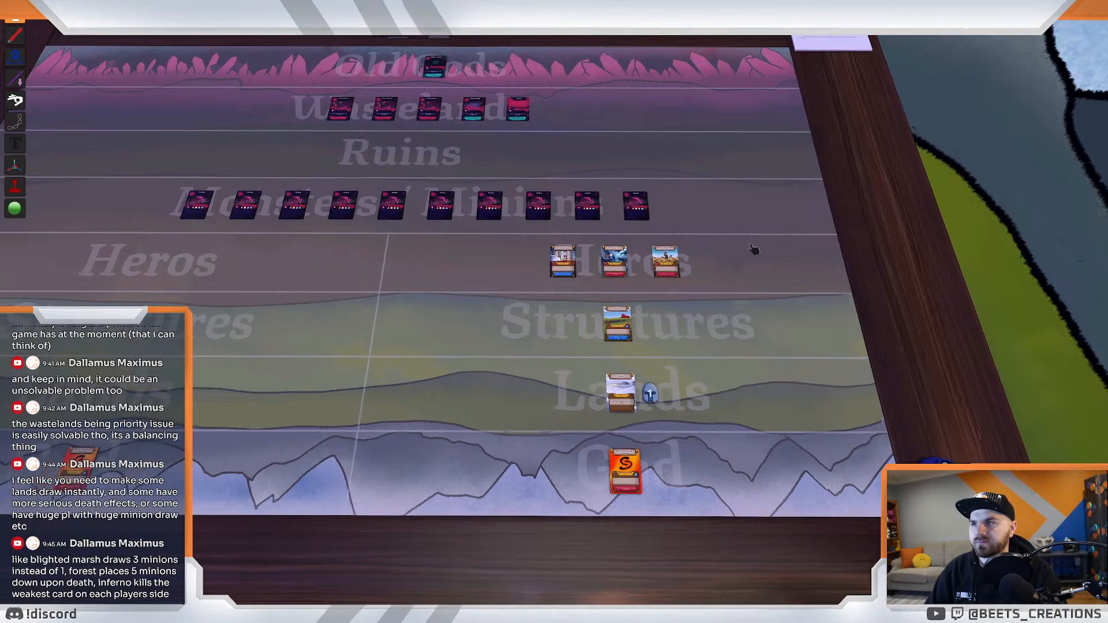
{"action": "key", "text": "w"}
{"action": "key", "text": "alt"}
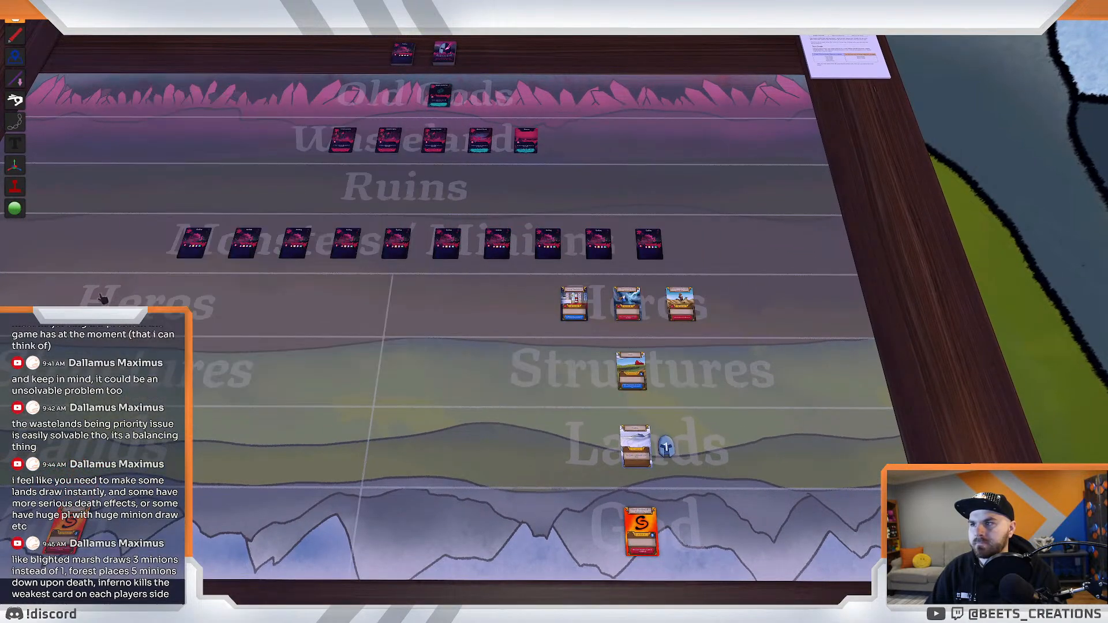
{"action": "key", "text": "w"}
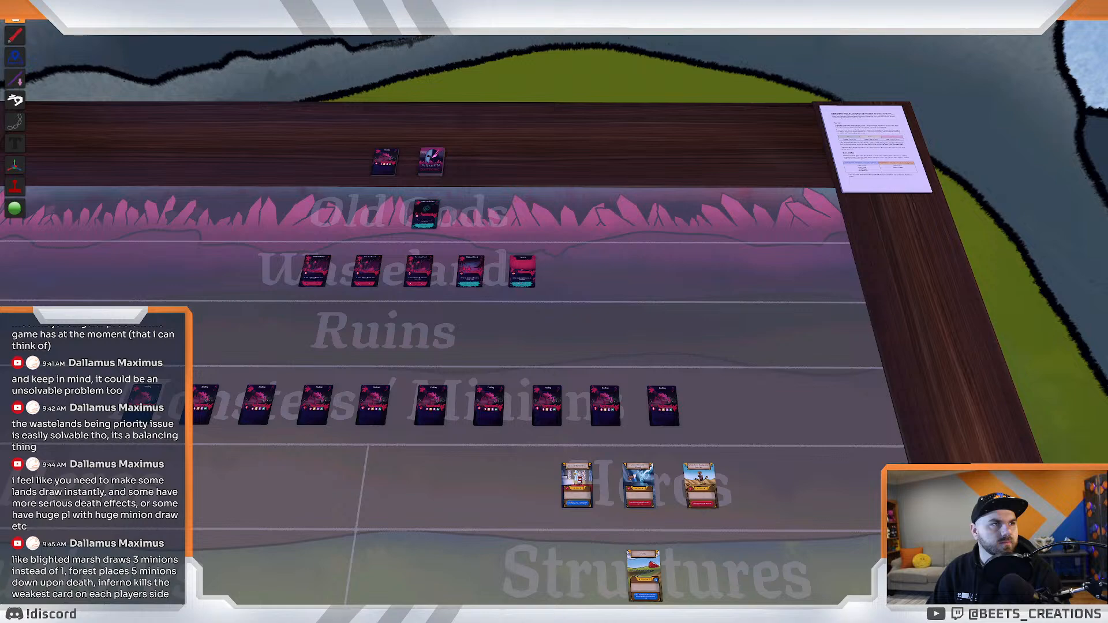
{"action": "scroll", "coordinate": [858, 437], "scroll_direction": "down", "scroll_amount": 5}
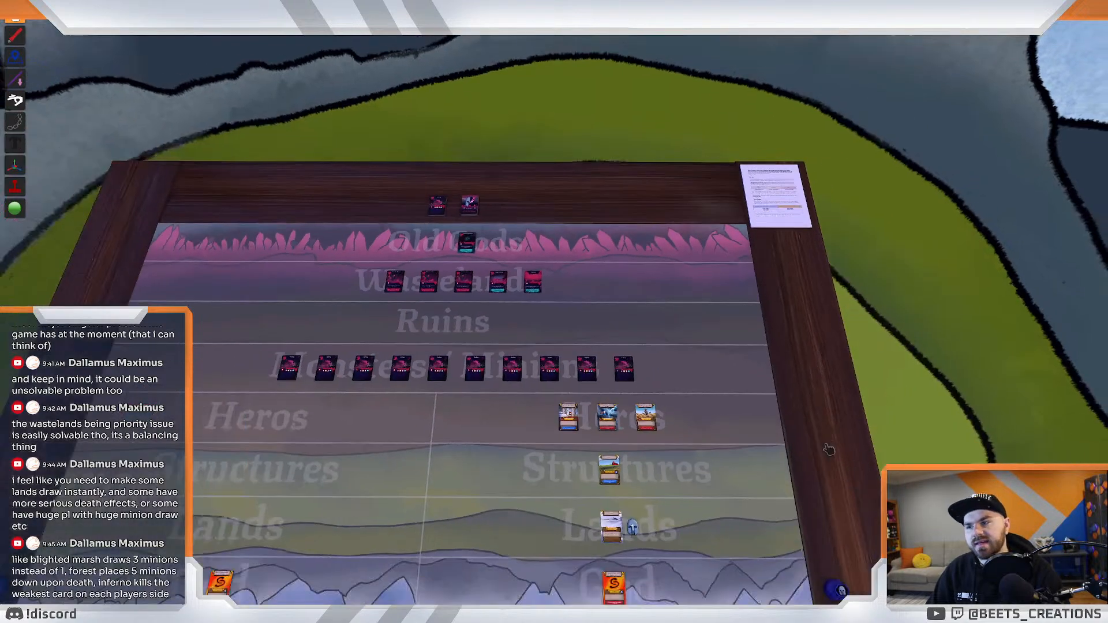
{"action": "left_click_drag", "start_coordinate": [497, 302], "coordinate": [796, 572]}
{"action": "scroll", "coordinate": [713, 339], "scroll_direction": "up", "scroll_amount": 5}
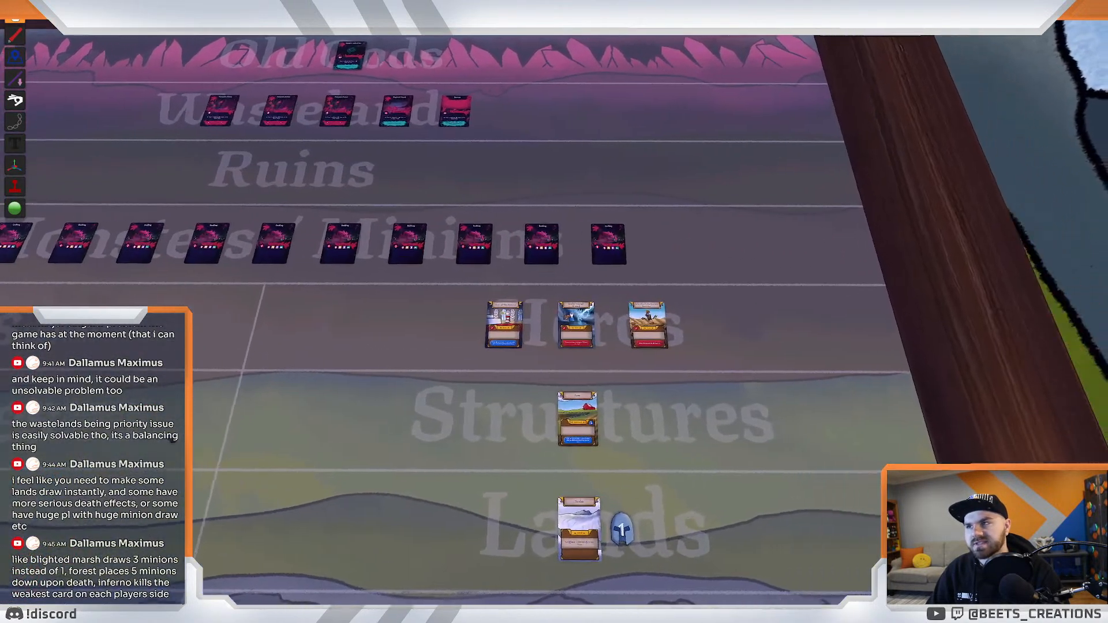
{"action": "scroll", "coordinate": [334, 425], "scroll_direction": "down", "scroll_amount": 5}
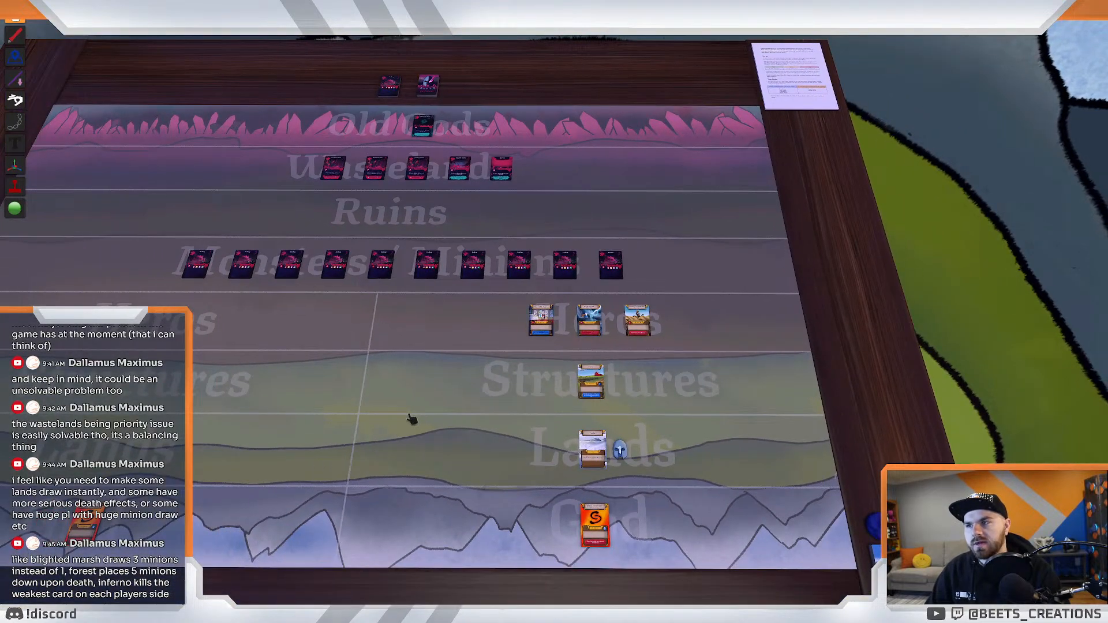
{"action": "scroll", "coordinate": [411, 419], "scroll_direction": "up", "scroll_amount": 3}
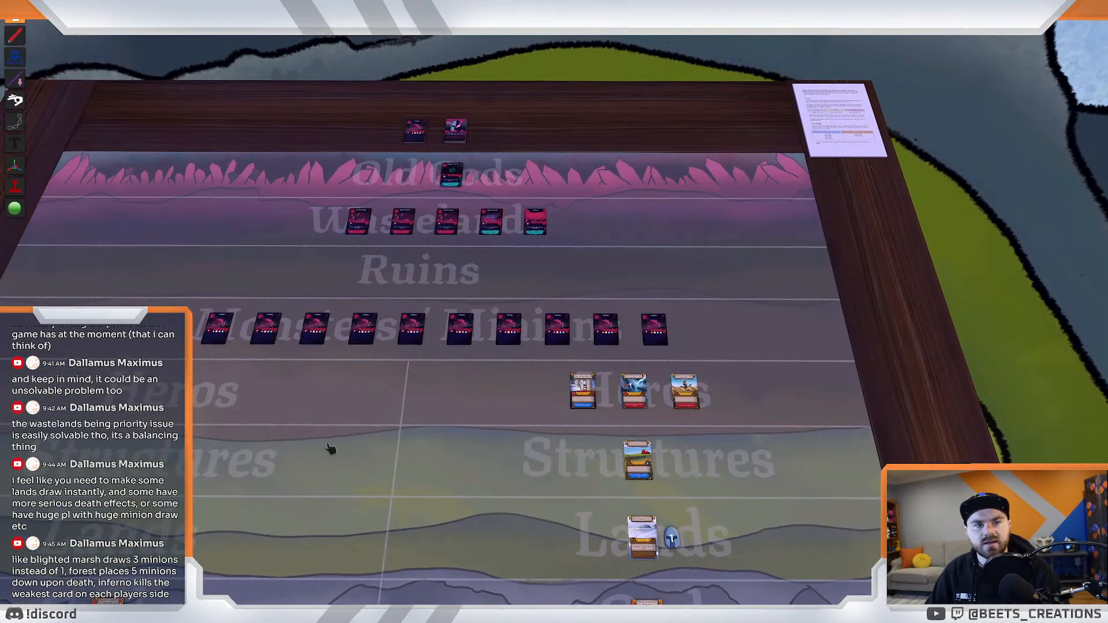
{"action": "scroll", "coordinate": [433, 445], "scroll_direction": "up", "scroll_amount": 3}
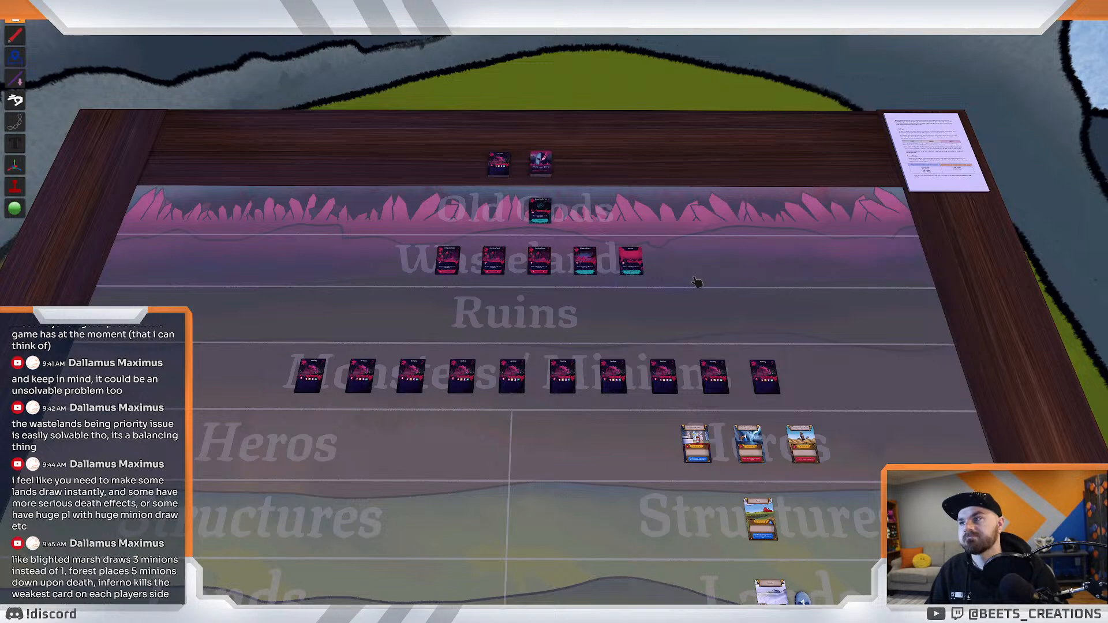
{"action": "scroll", "coordinate": [680, 265], "scroll_direction": "down", "scroll_amount": 5}
{"action": "key", "text": "w"}
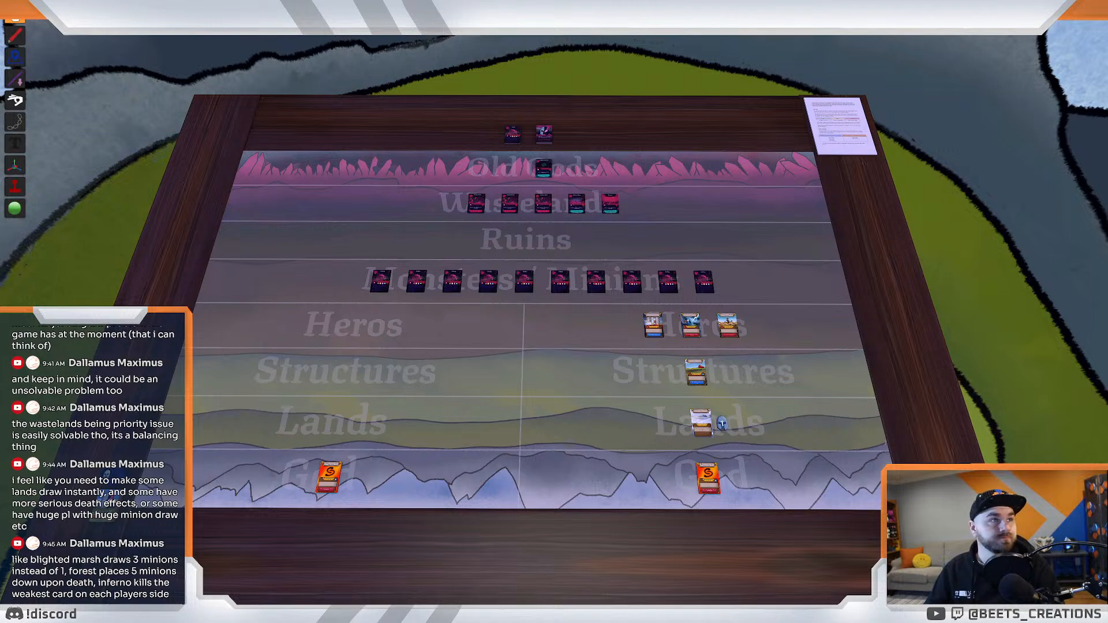
Switch to the Patch 1.1.5 document in Google Docs and add an empty main-level bullet below "Additional card draw add + 1 no more discard".
{"action": "key", "text": "alt+Tab"}
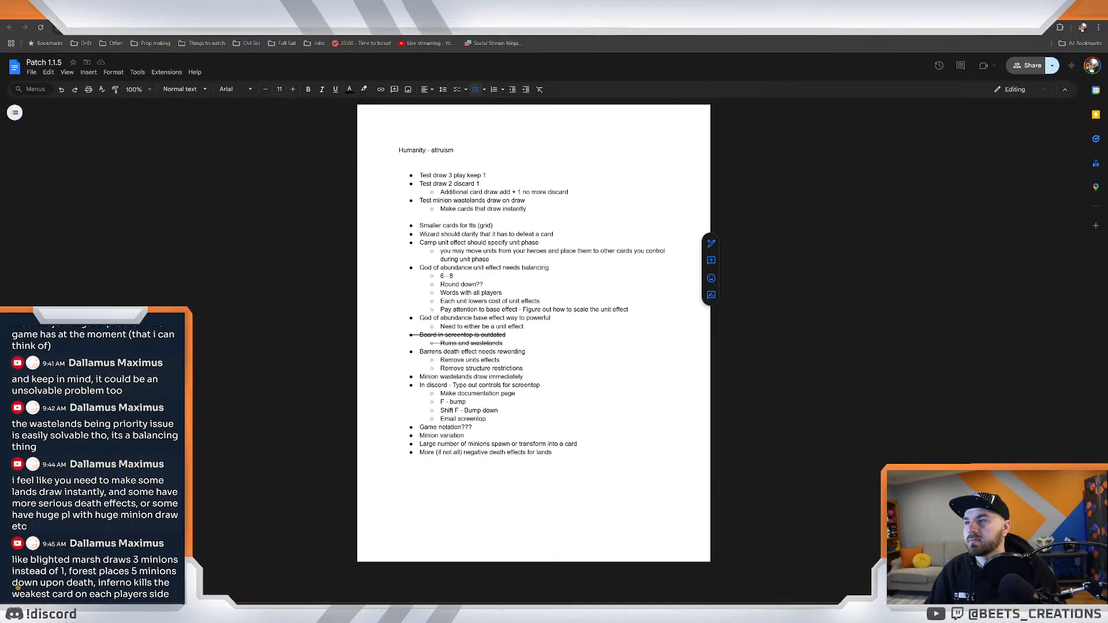
{"action": "left_click", "coordinate": [568, 193]}
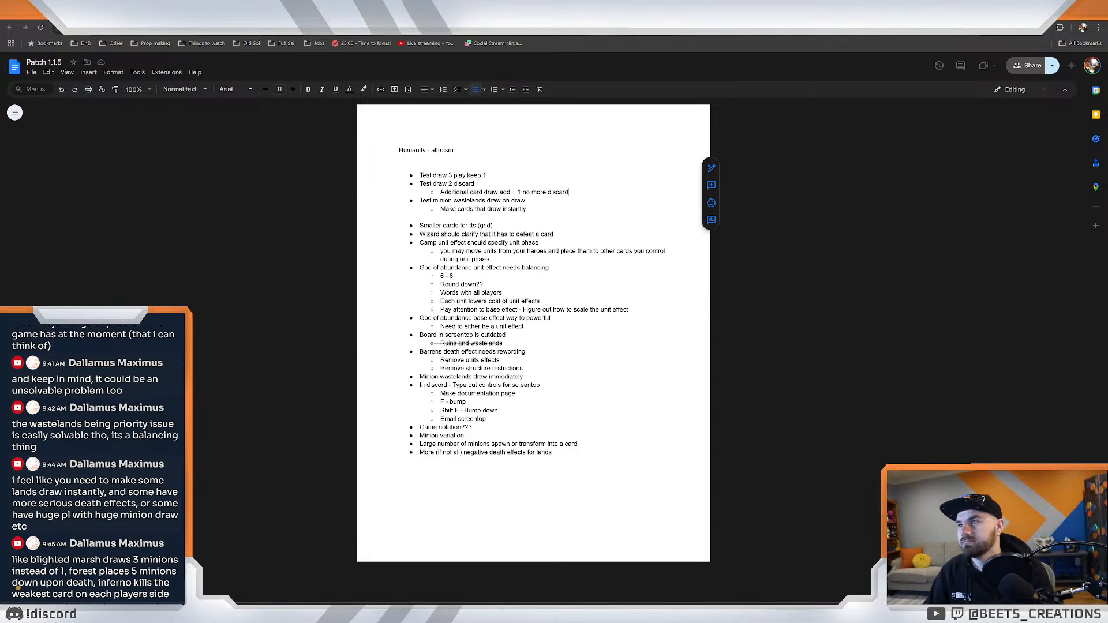
{"action": "key", "text": "Return"}
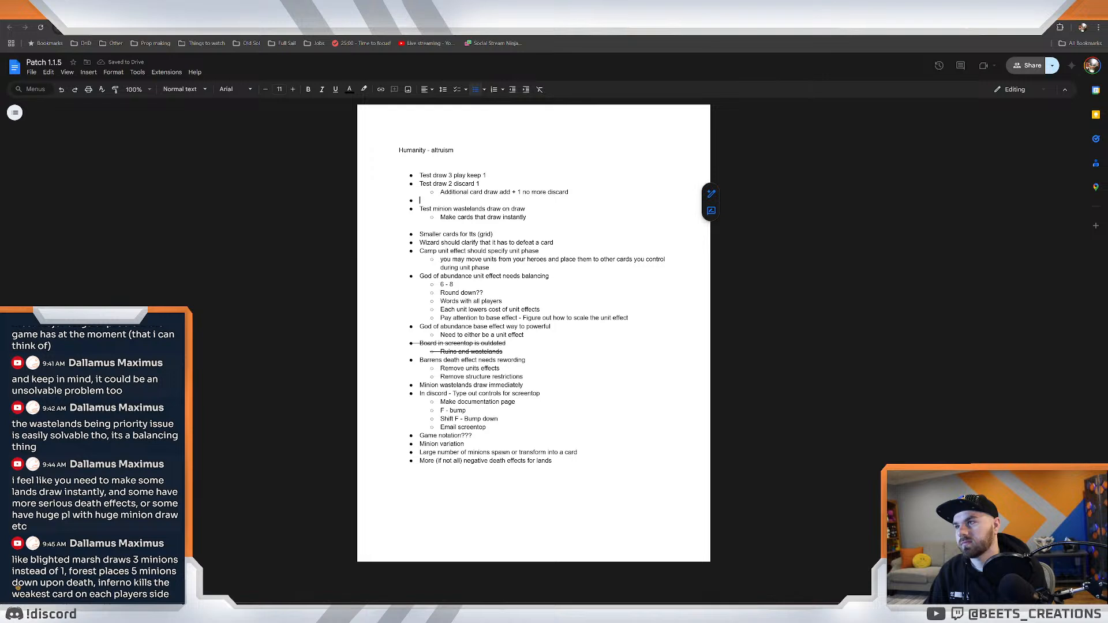
Reword the "Test minion wastelands draw on draw" bullet to read "minion wastelands draw on draw??".
{"action": "left_click", "coordinate": [420, 209]}
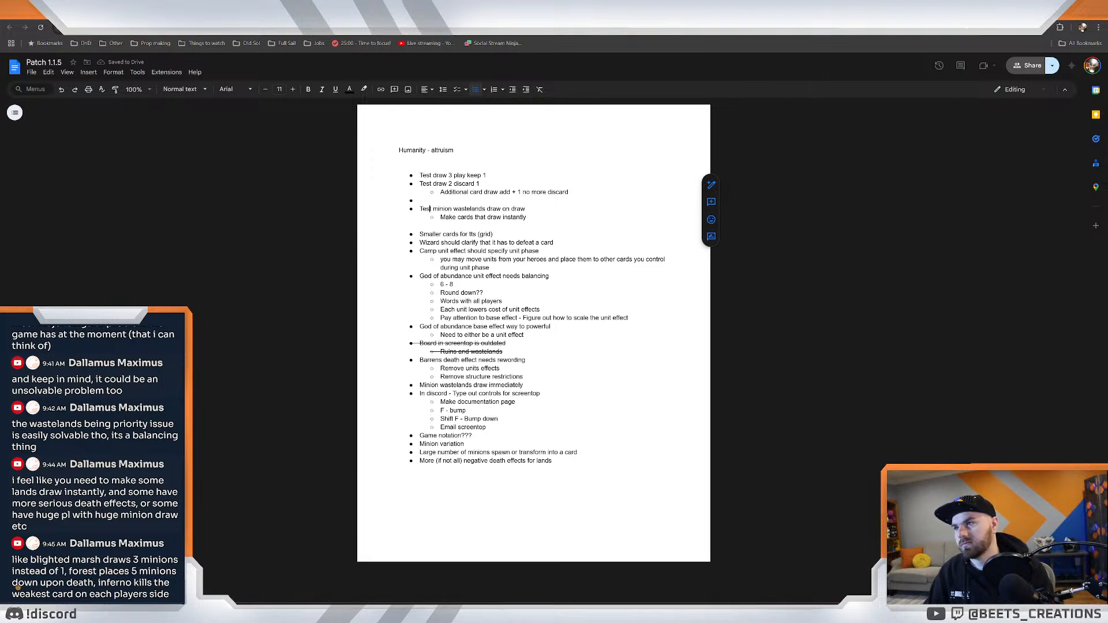
{"action": "key", "text": "Right"}
{"action": "key", "text": "BackSpace"}
{"action": "key", "text": "BackSpace"}
{"action": "key", "text": "BackSpace"}
{"action": "key", "text": "BackSpace"}
{"action": "key", "text": "BackSpace"}
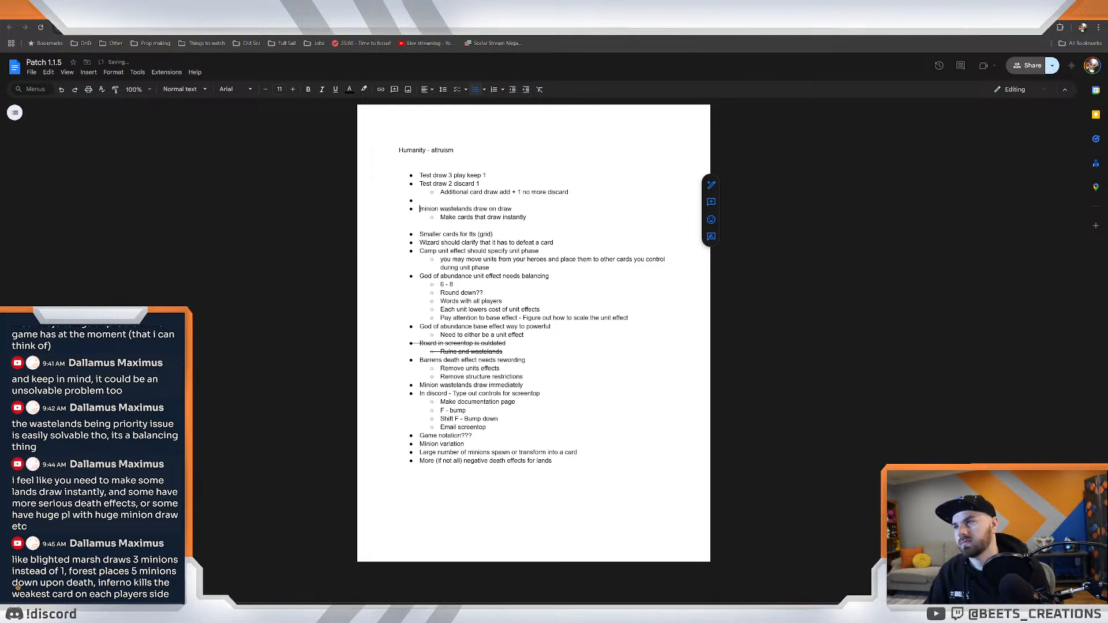
{"action": "left_click", "coordinate": [425, 209]}
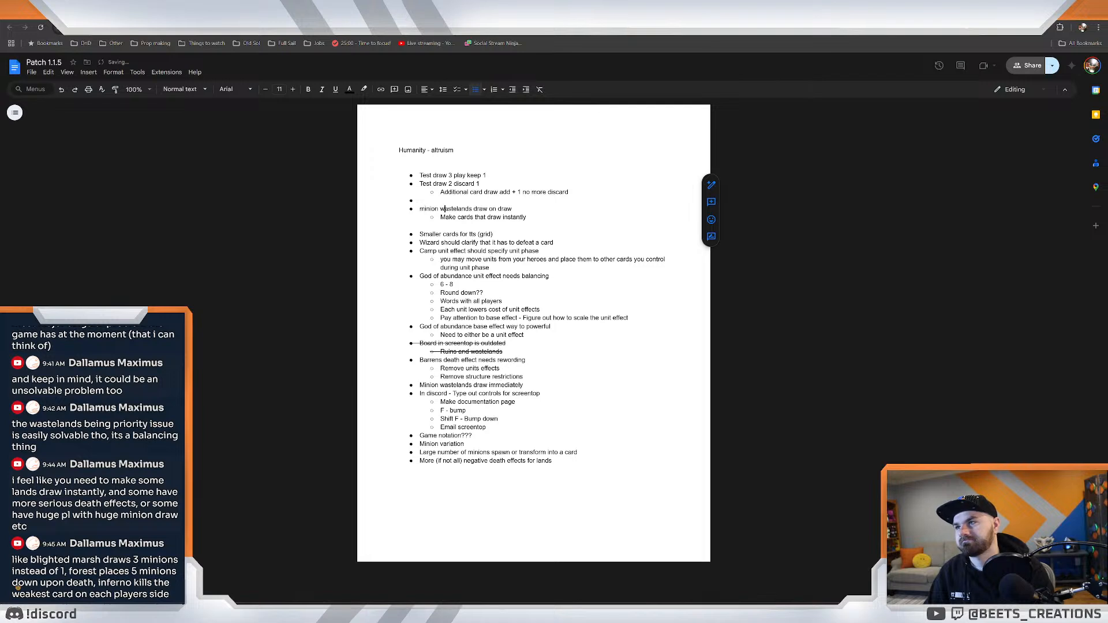
{"action": "left_click", "coordinate": [503, 209]}
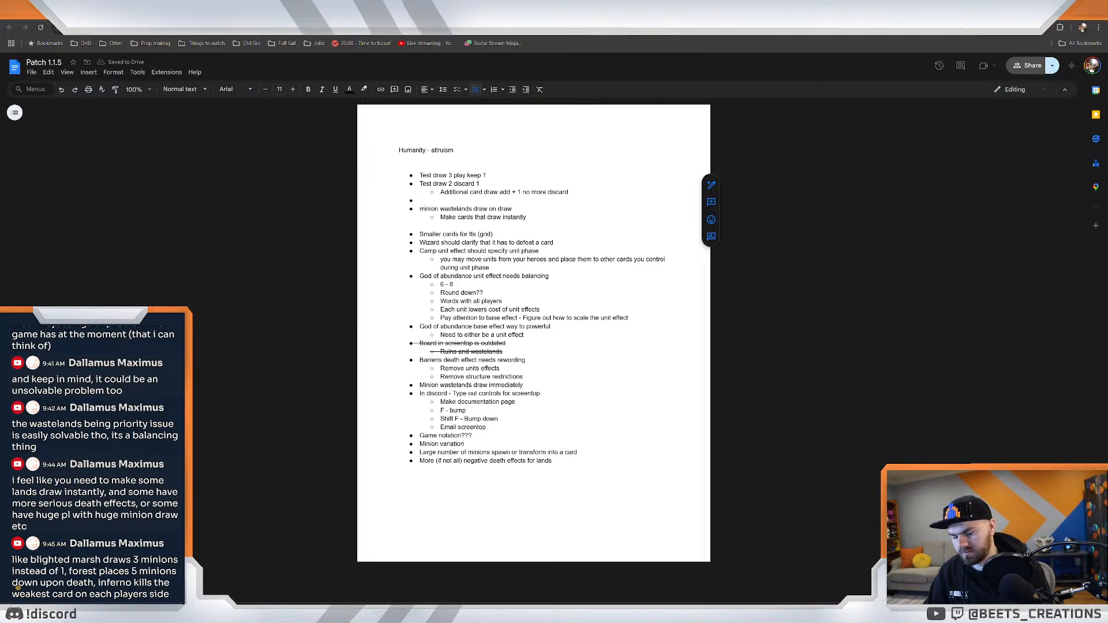
{"action": "type", "text": "??"}
Fill the empty bullet above the minion wastelands note with "Test play 2 cards only".
{"action": "left_click", "coordinate": [420, 200]}
{"action": "type", "text": "Tes"}
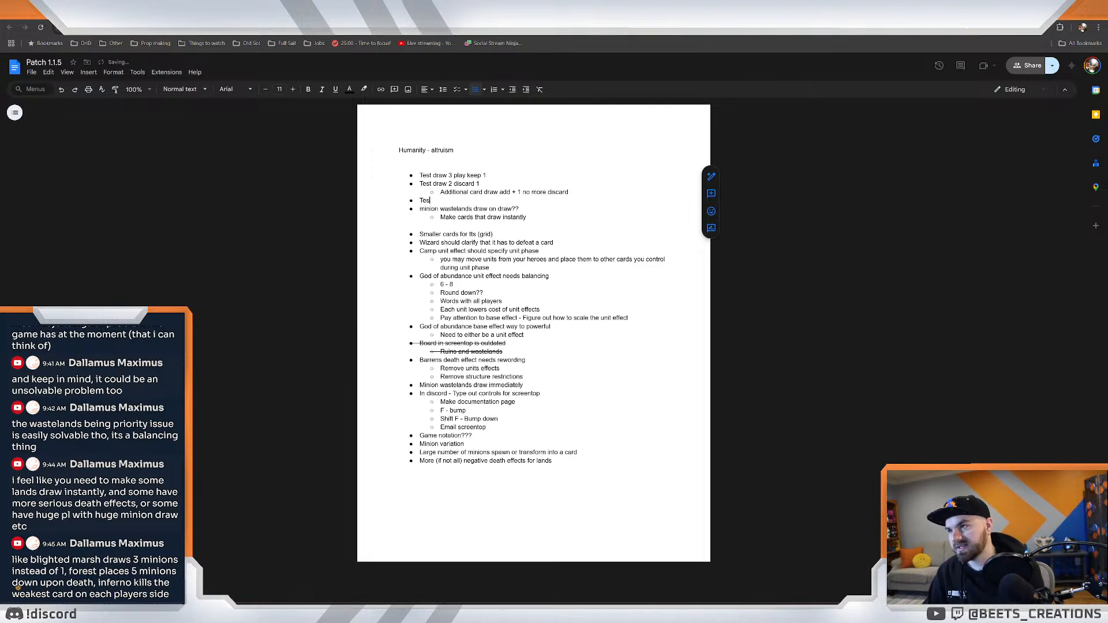
{"action": "type", "text": "t "}
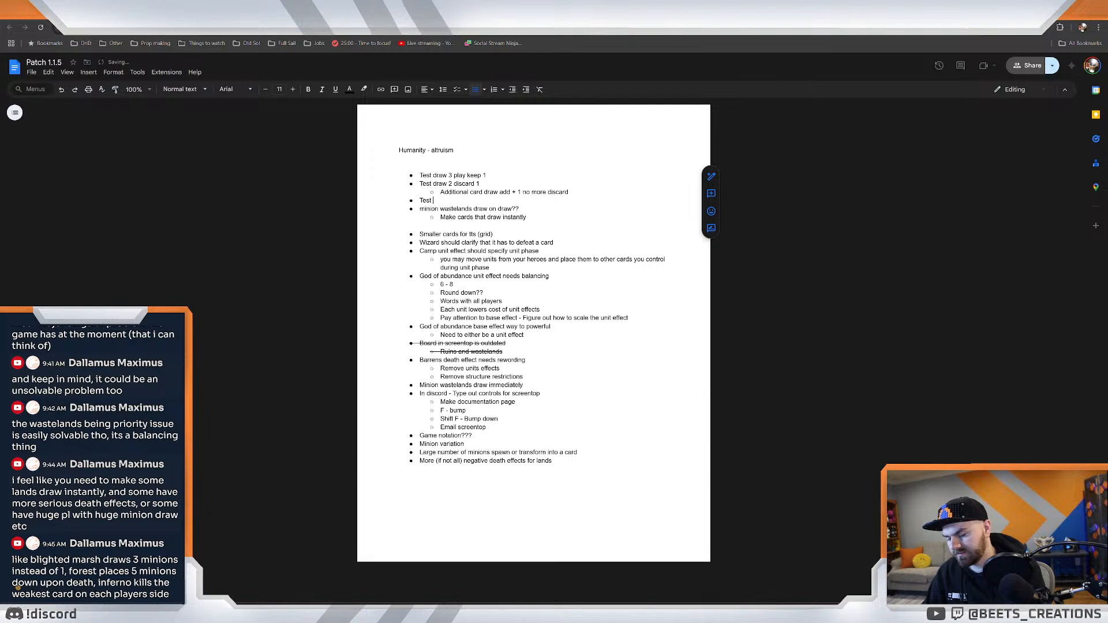
{"action": "type", "text": "2 cards onl"}
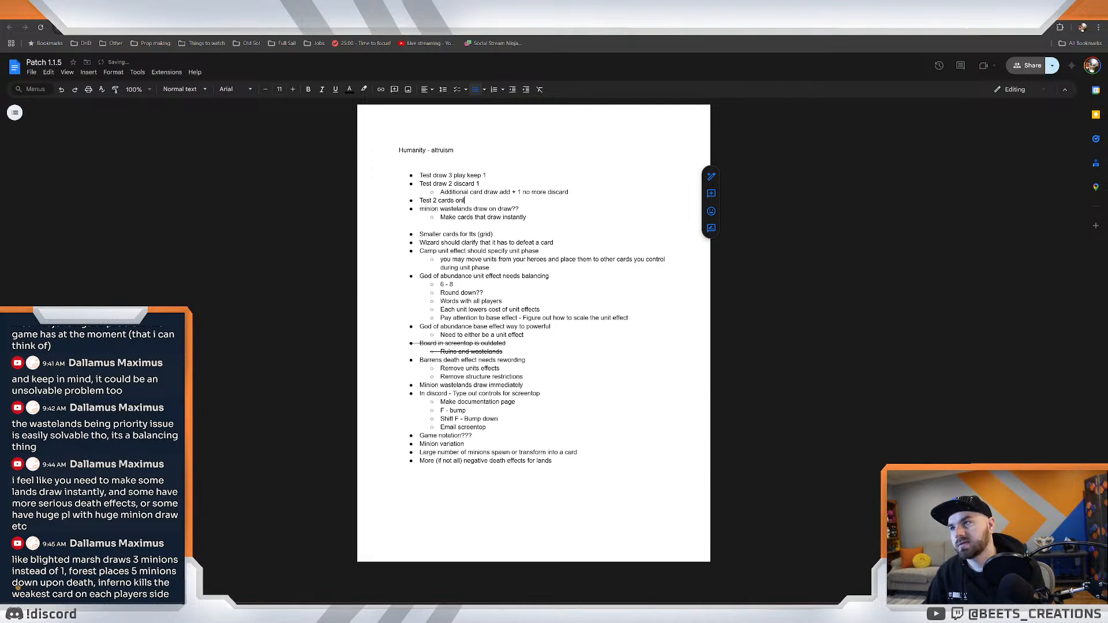
{"action": "key", "text": "BackSpace"}
{"action": "key", "text": "BackSpace"}
{"action": "key", "text": "BackSpace"}
{"action": "key", "text": "BackSpace"}
{"action": "key", "text": "BackSpace"}
{"action": "key", "text": "BackSpace"}
{"action": "key", "text": "BackSpace"}
{"action": "key", "text": "BackSpace"}
{"action": "key", "text": "BackSpace"}
{"action": "key", "text": "BackSpace"}
{"action": "key", "text": "BackSpace"}
{"action": "key", "text": "BackSpace"}
{"action": "key", "text": "BackSpace"}
{"action": "key", "text": "BackSpace"}
{"action": "type", "text": "st play "}
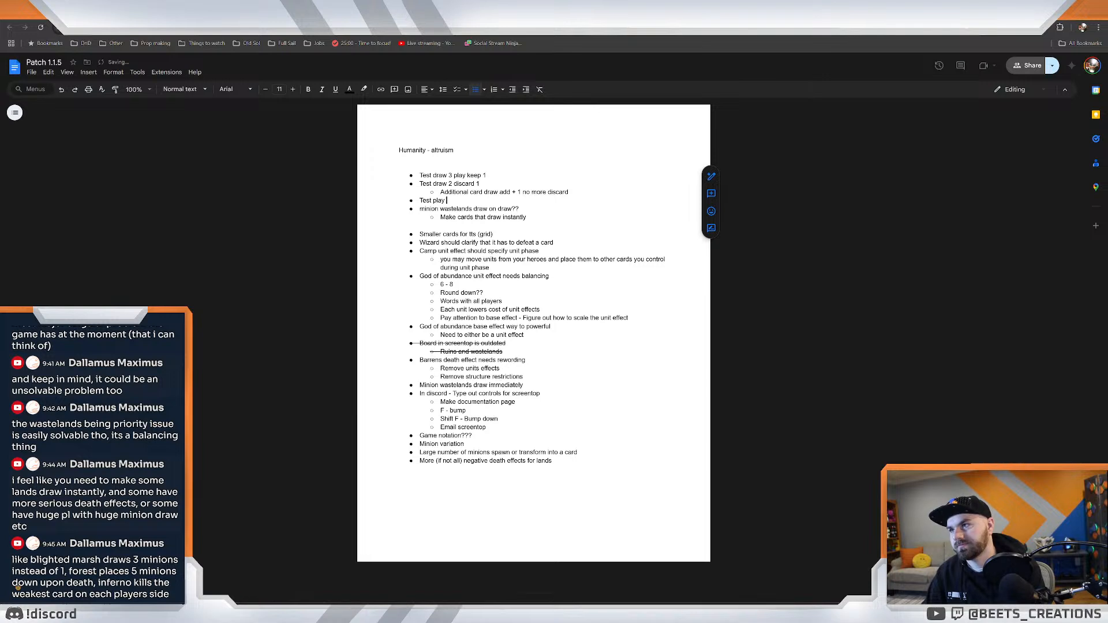
{"action": "type", "text": "2 cards only"}
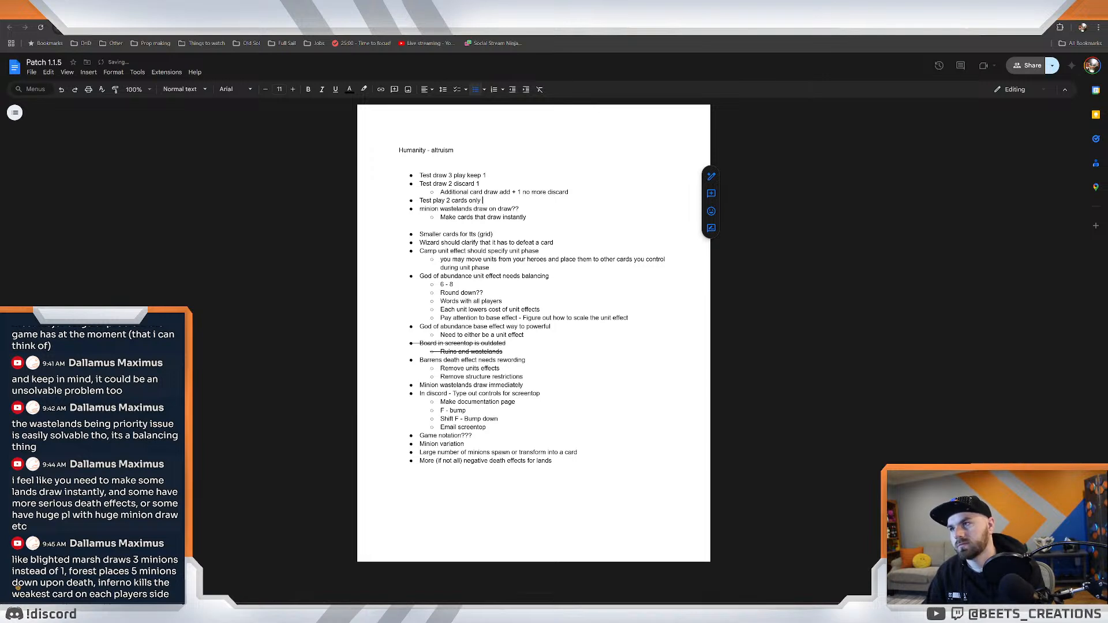
Leave the patch notes and switch back to the card table in Tabletop Simulator.
{"action": "left_click", "coordinate": [502, 301]}
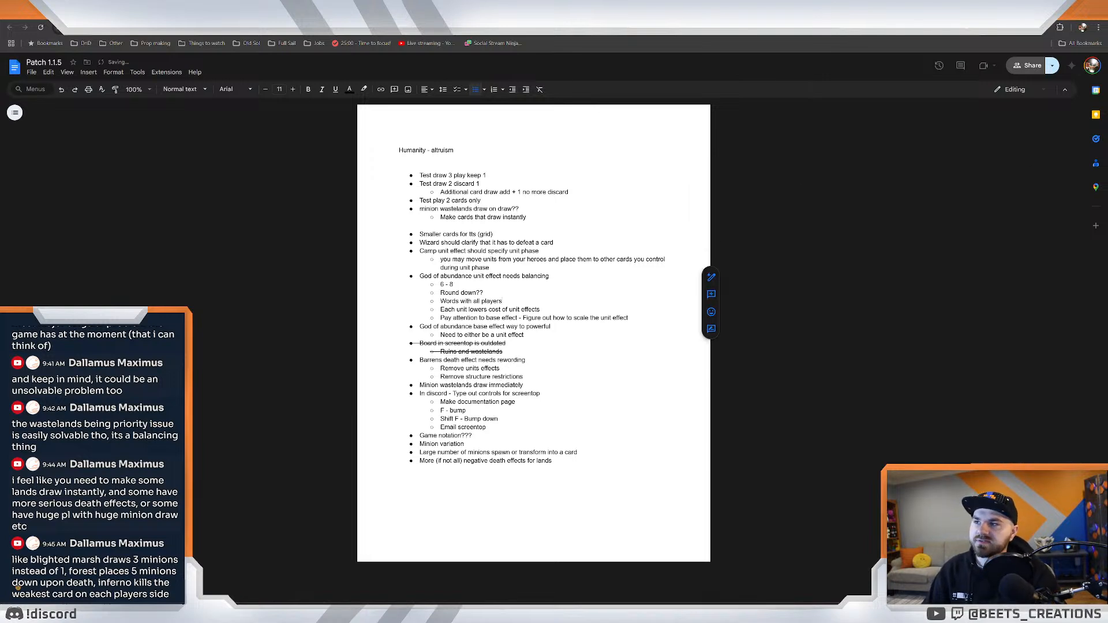
{"action": "left_click", "coordinate": [420, 226]}
{"action": "left_click", "coordinate": [481, 200]}
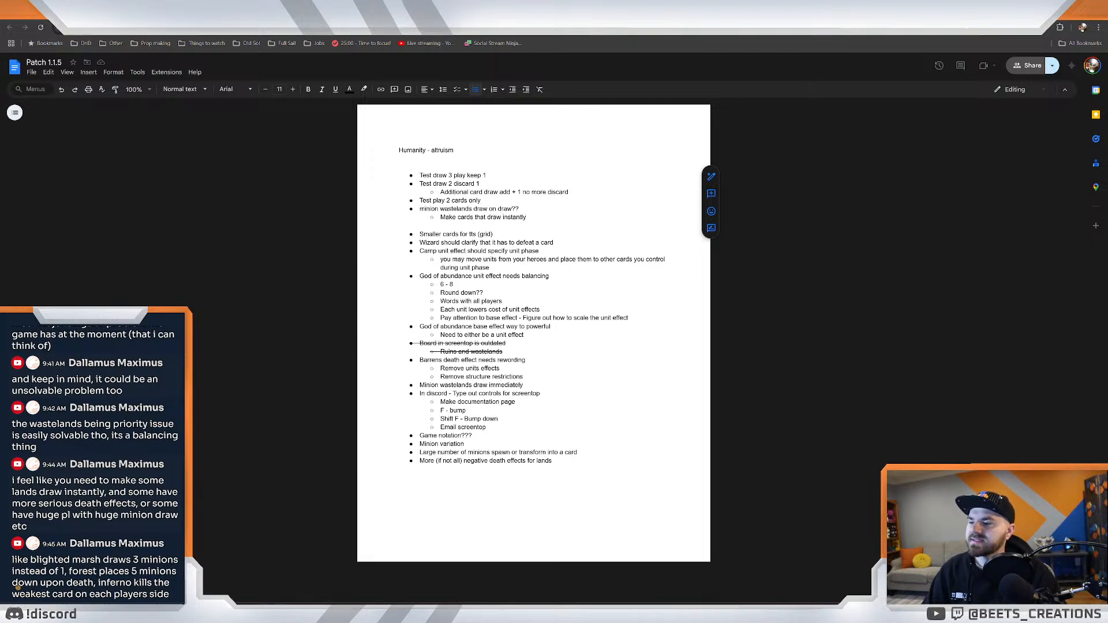
{"action": "left_click", "coordinate": [389, 613]}
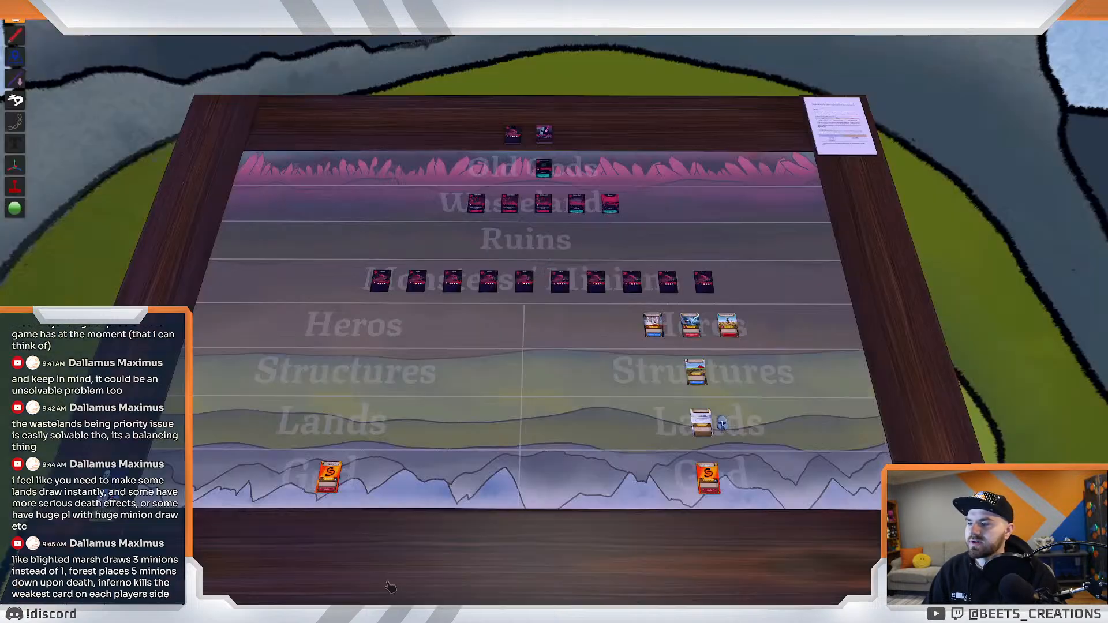
Draw a hand of six cards from the player deck onto the table edge below the first player's god card.
{"action": "scroll", "coordinate": [751, 488], "scroll_direction": "down", "scroll_amount": 1}
{"action": "scroll", "coordinate": [693, 496], "scroll_direction": "up", "scroll_amount": 5}
{"action": "key", "text": "a"}
{"action": "key", "text": "s"}
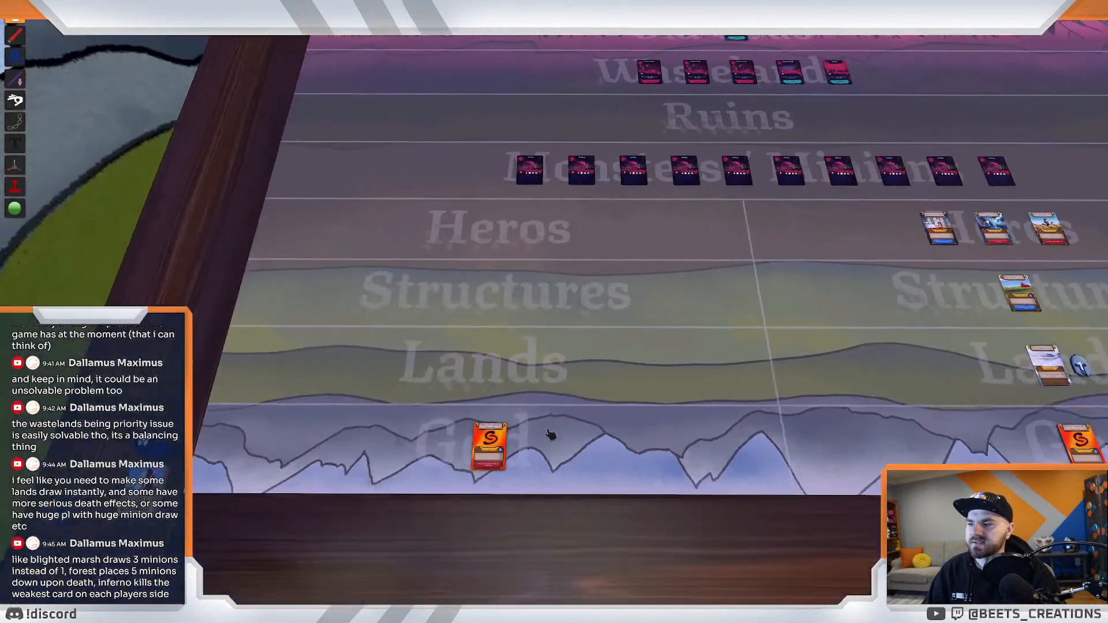
{"action": "left_click_drag", "start_coordinate": [324, 359], "coordinate": [663, 443]}
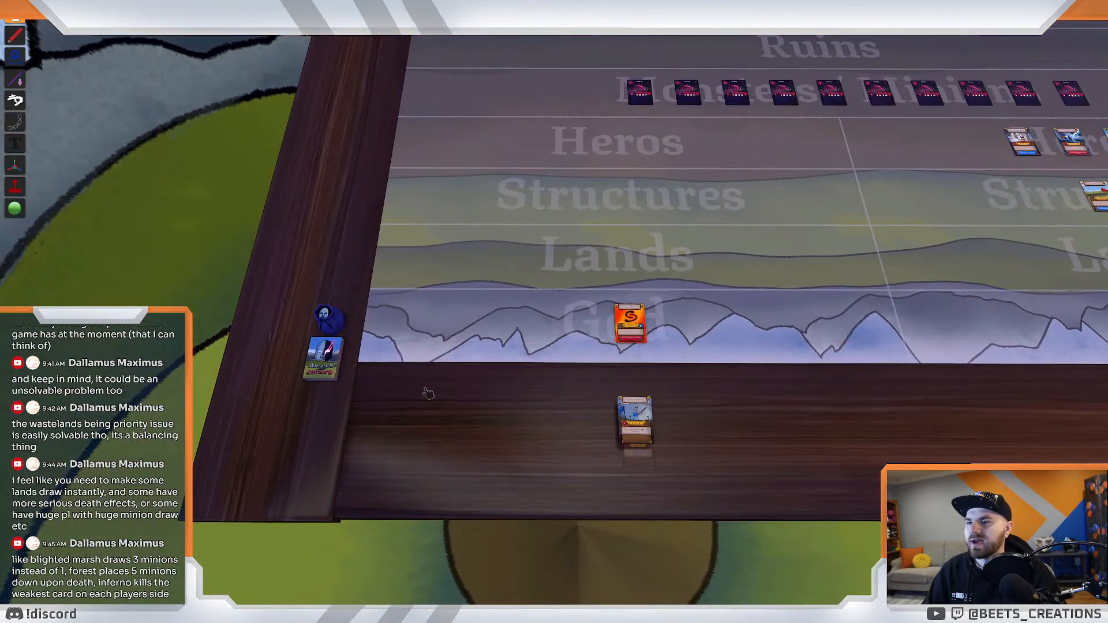
{"action": "left_click_drag", "start_coordinate": [325, 359], "coordinate": [603, 434]}
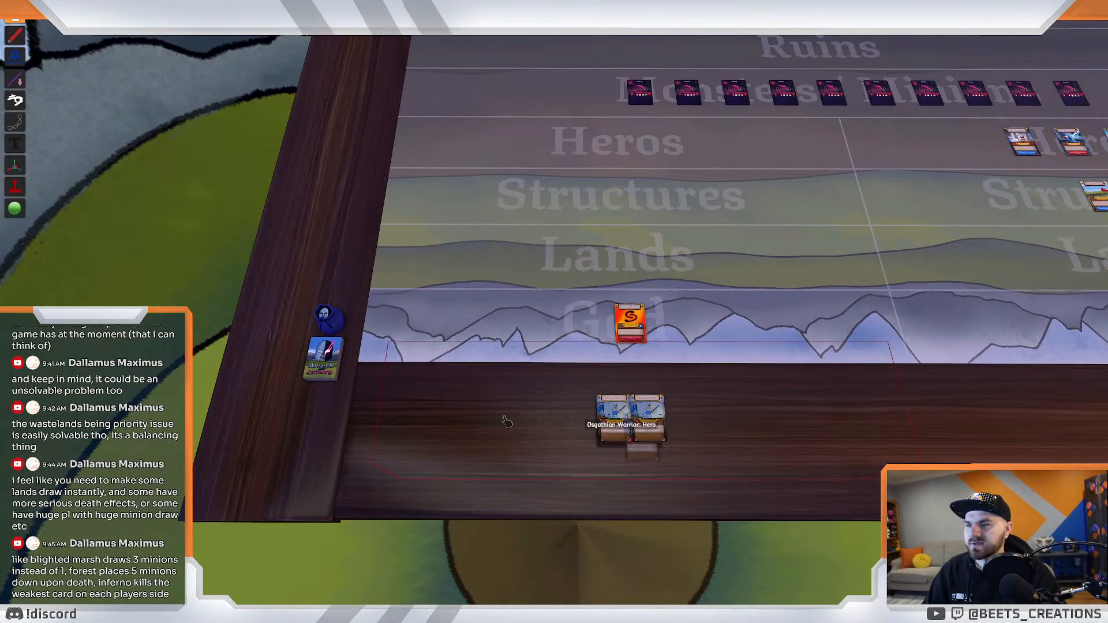
{"action": "left_click_drag", "start_coordinate": [324, 359], "coordinate": [571, 432]}
{"action": "left_click_drag", "start_coordinate": [495, 417], "coordinate": [571, 432]}
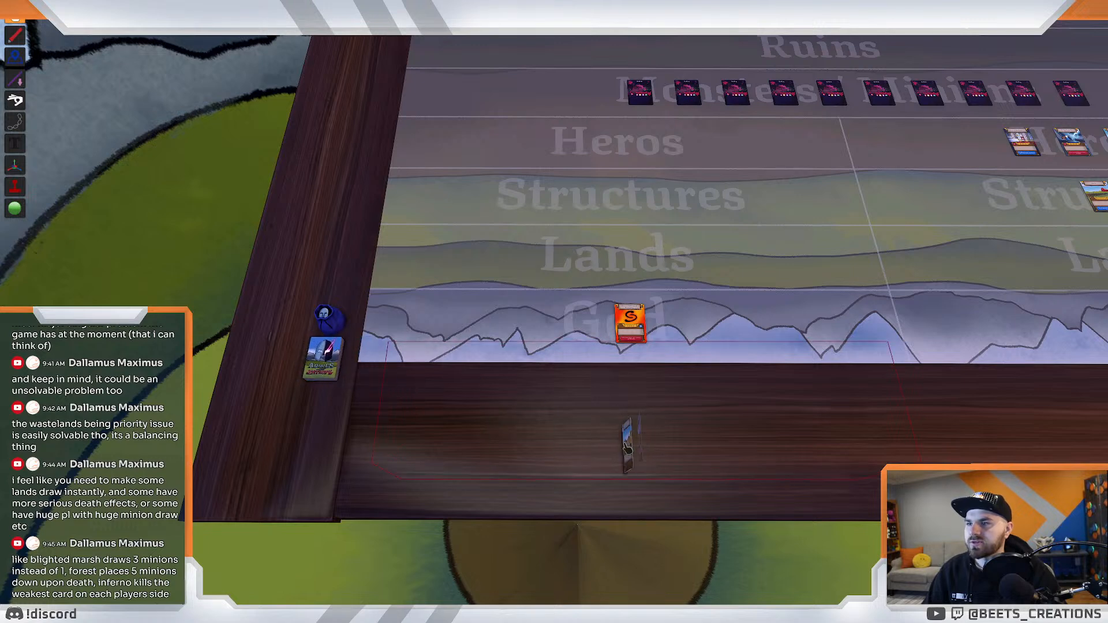
{"action": "left_click_drag", "start_coordinate": [329, 368], "coordinate": [532, 414]}
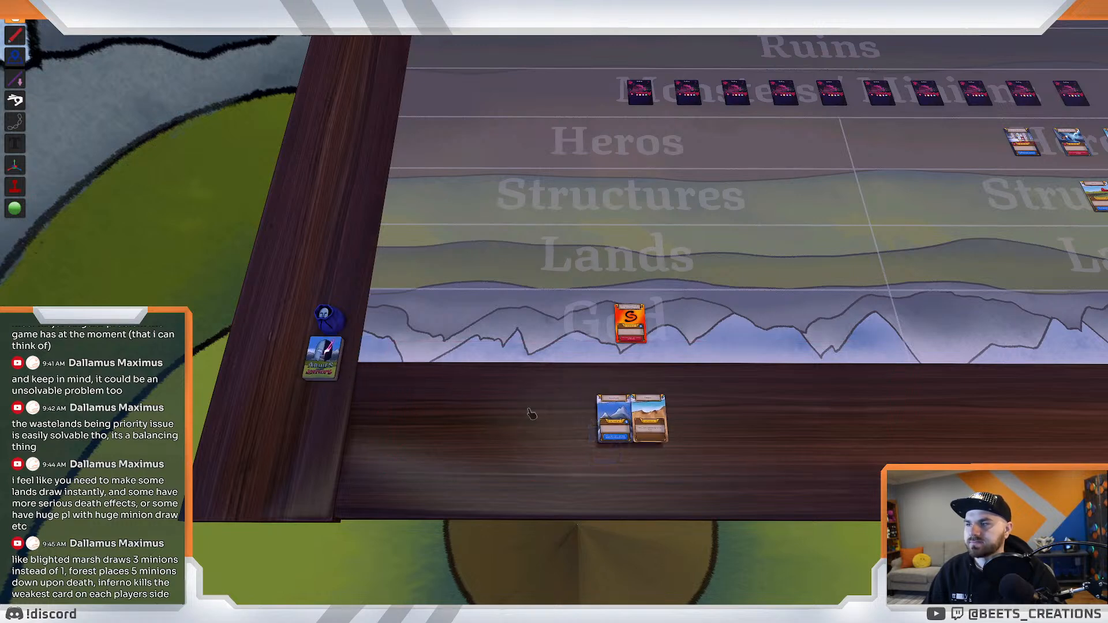
{"action": "left_click_drag", "start_coordinate": [324, 360], "coordinate": [568, 422]}
{"action": "key", "text": "w"}
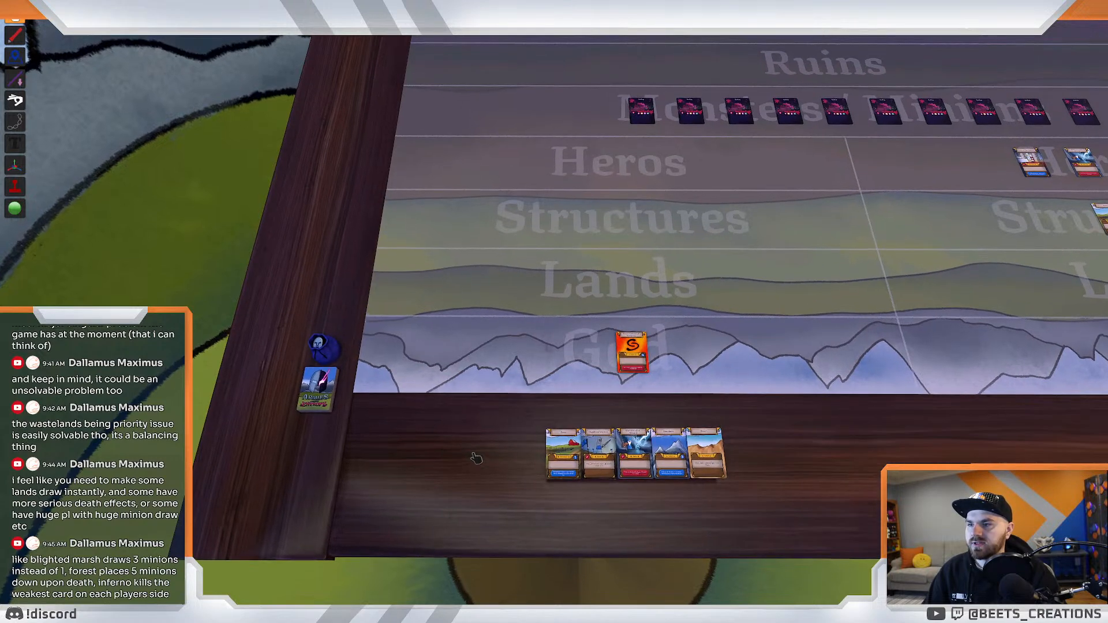
{"action": "left_click_drag", "start_coordinate": [323, 392], "coordinate": [539, 468]}
Examine the drawn hand cards up close, including the enlarged text of the Mountain land card.
{"action": "key", "text": "d"}
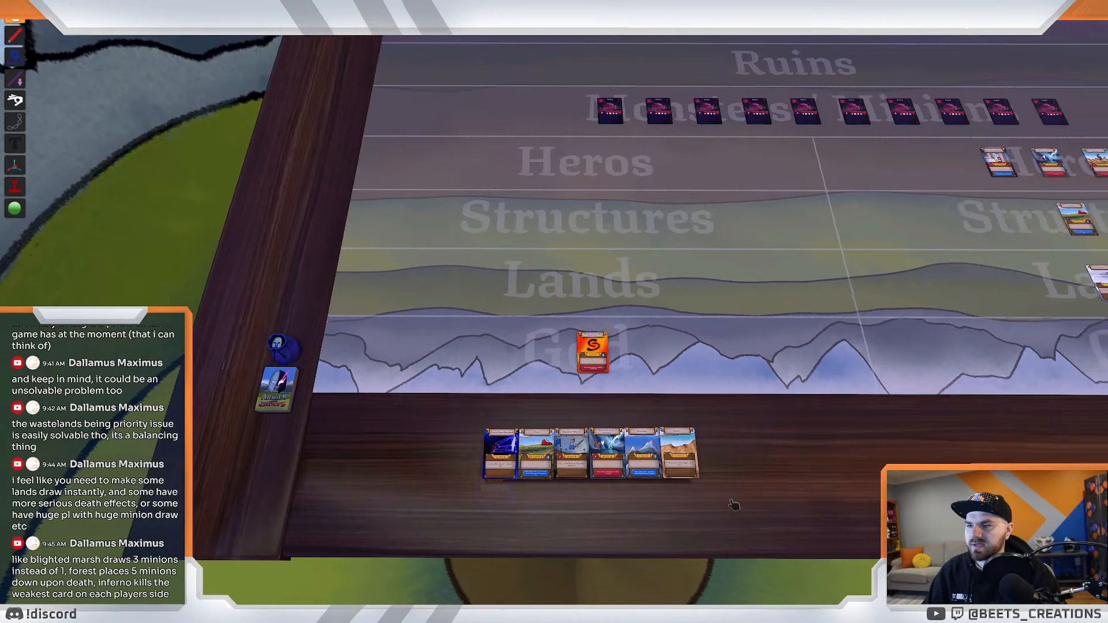
{"action": "key", "text": "w"}
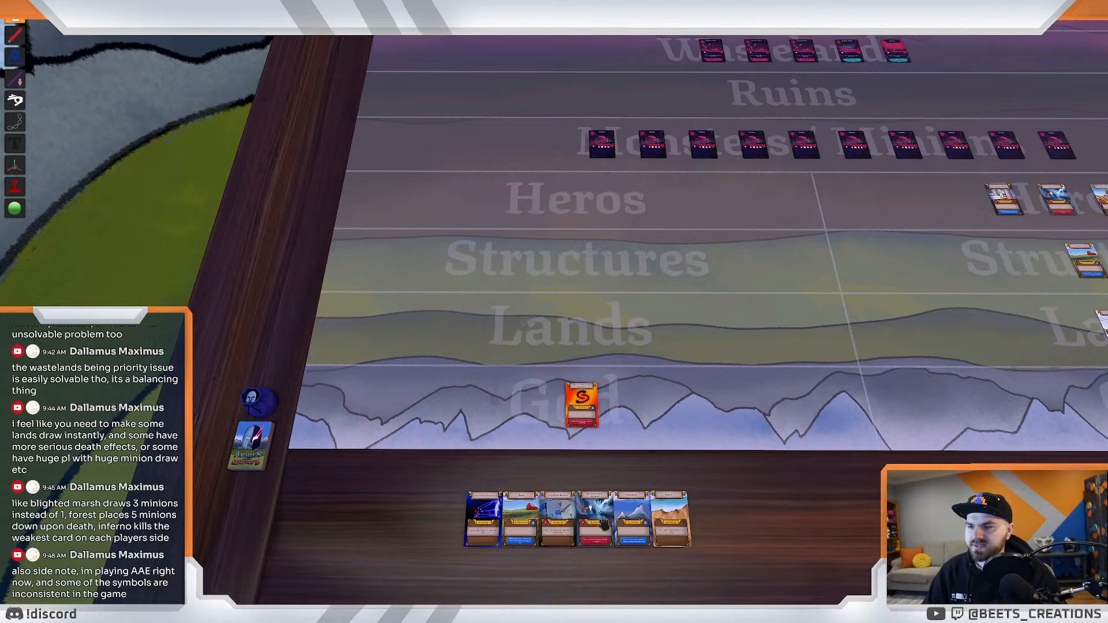
{"action": "scroll", "coordinate": [600, 525], "scroll_direction": "up", "scroll_amount": 3}
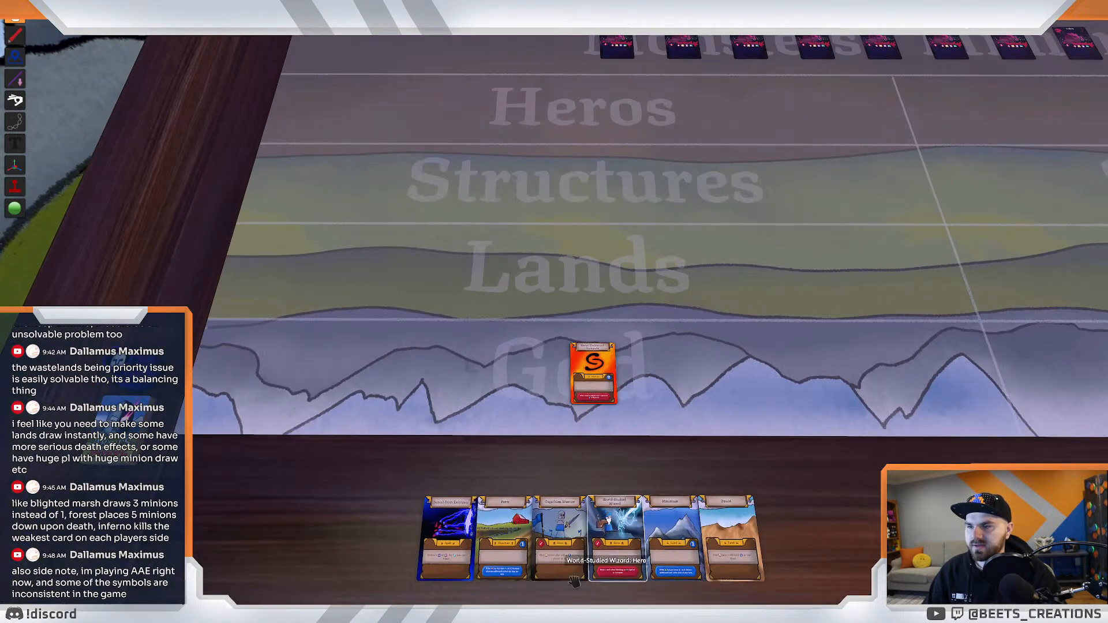
{"action": "scroll", "coordinate": [578, 562], "scroll_direction": "down", "scroll_amount": 1}
{"action": "key", "text": "alt"}
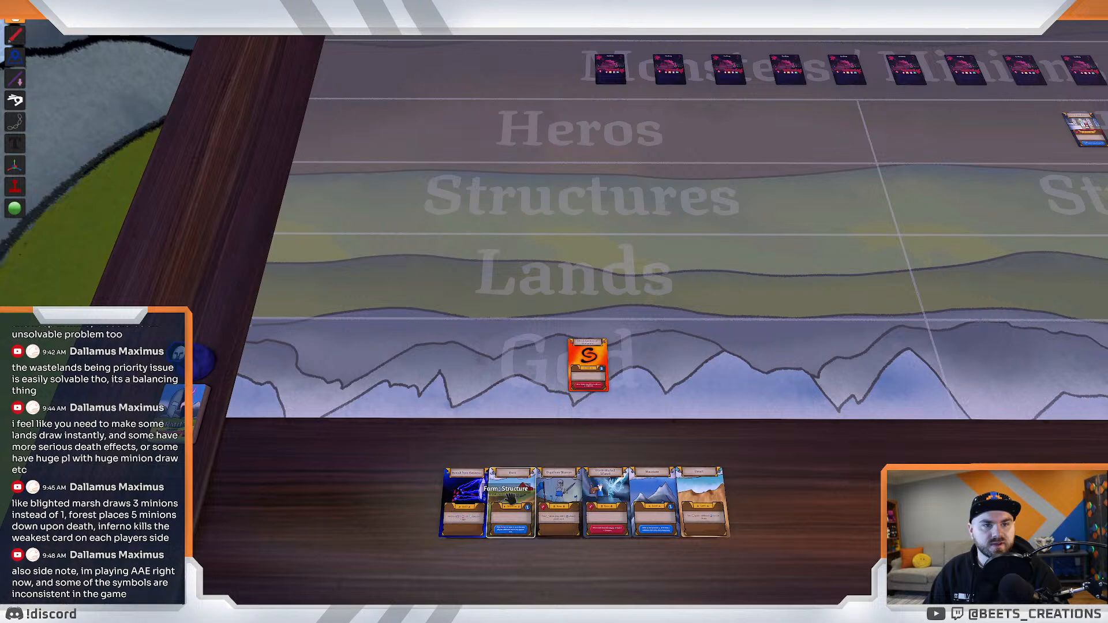
{"action": "key", "text": "d"}
{"action": "key", "text": "s"}
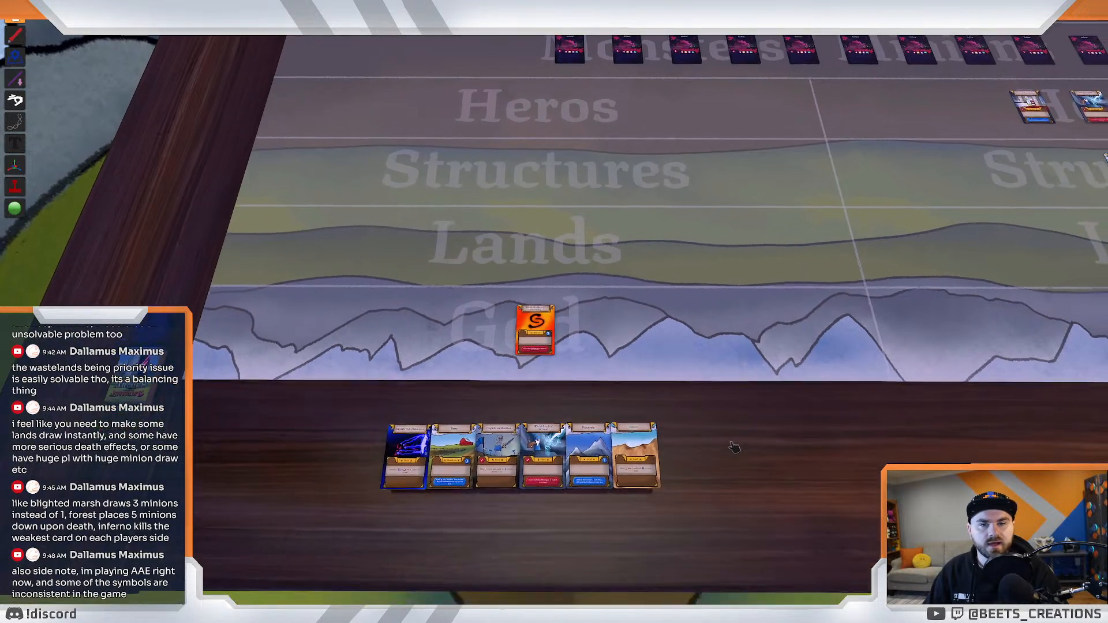
{"action": "key", "text": "w"}
{"action": "key", "text": "alt"}
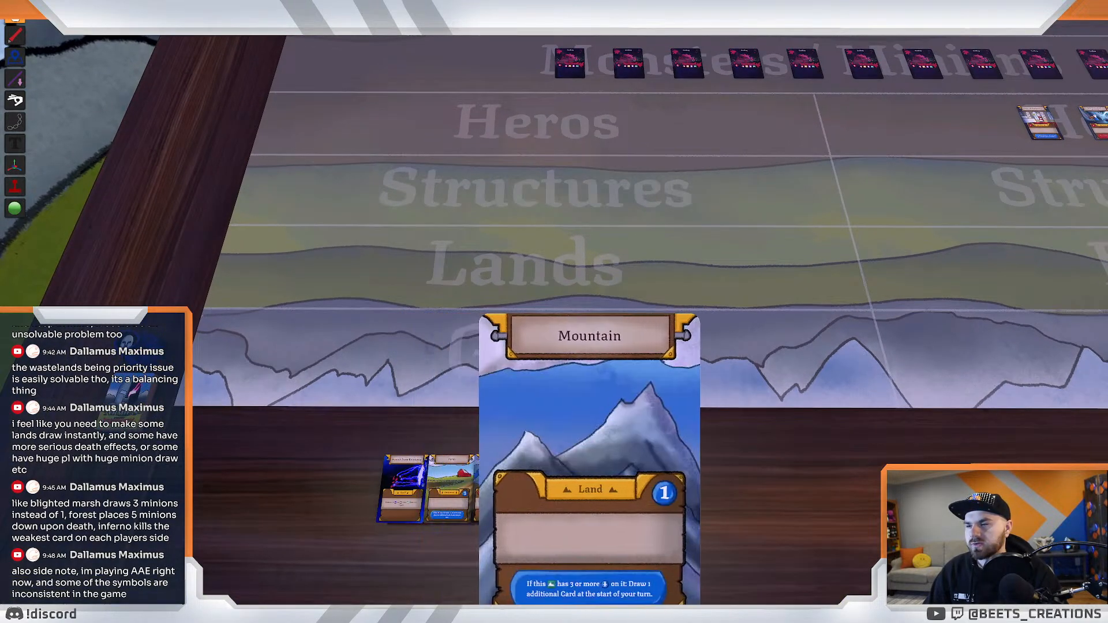
{"action": "scroll", "coordinate": [710, 494], "scroll_direction": "up", "scroll_amount": 1}
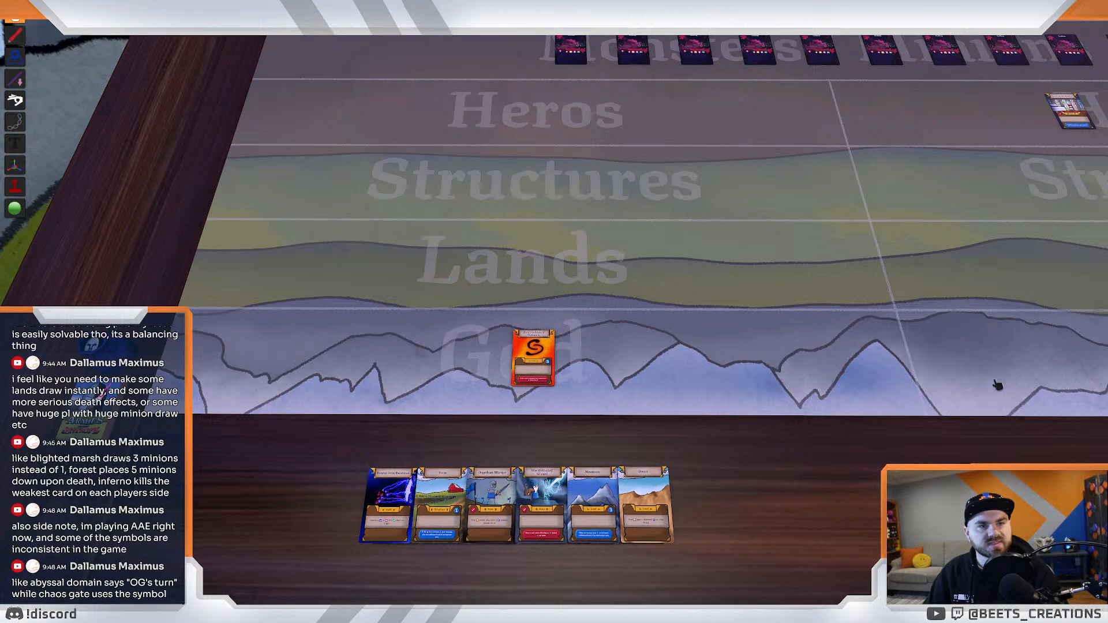
Look over the second player's heroes, structure and land together with the minion and Wasteland rows.
{"action": "key", "text": "d"}
{"action": "scroll", "coordinate": [799, 440], "scroll_direction": "down", "scroll_amount": 4}
{"action": "scroll", "coordinate": [799, 441], "scroll_direction": "up", "scroll_amount": 4}
{"action": "key", "text": "w"}
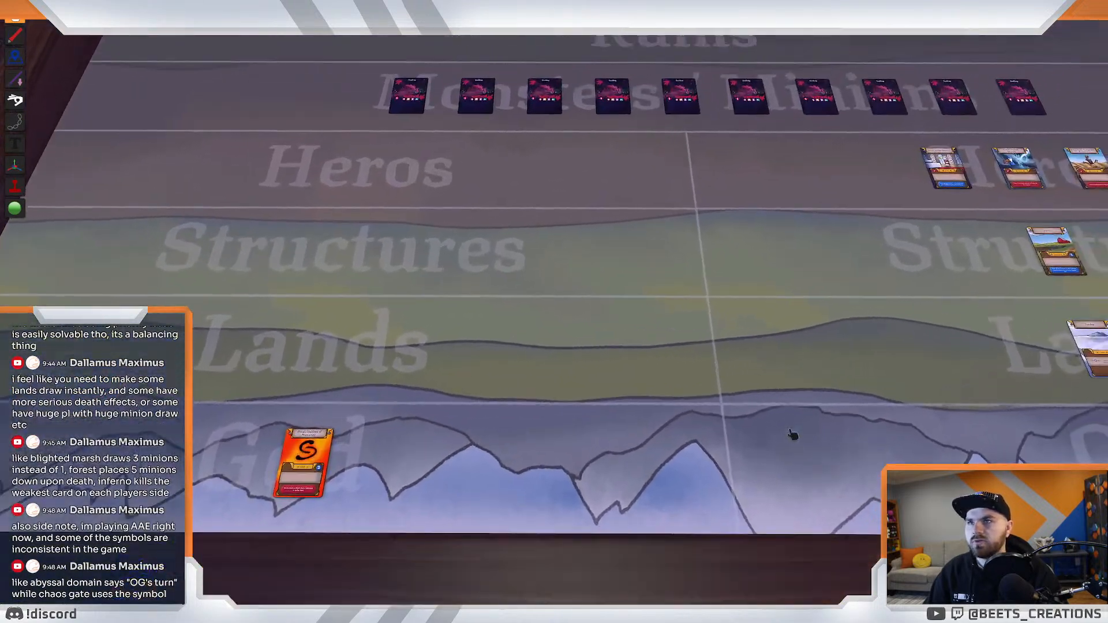
{"action": "scroll", "coordinate": [791, 435], "scroll_direction": "down", "scroll_amount": 4}
{"action": "key", "text": "a"}
{"action": "key", "text": "alt"}
{"action": "key", "text": "w"}
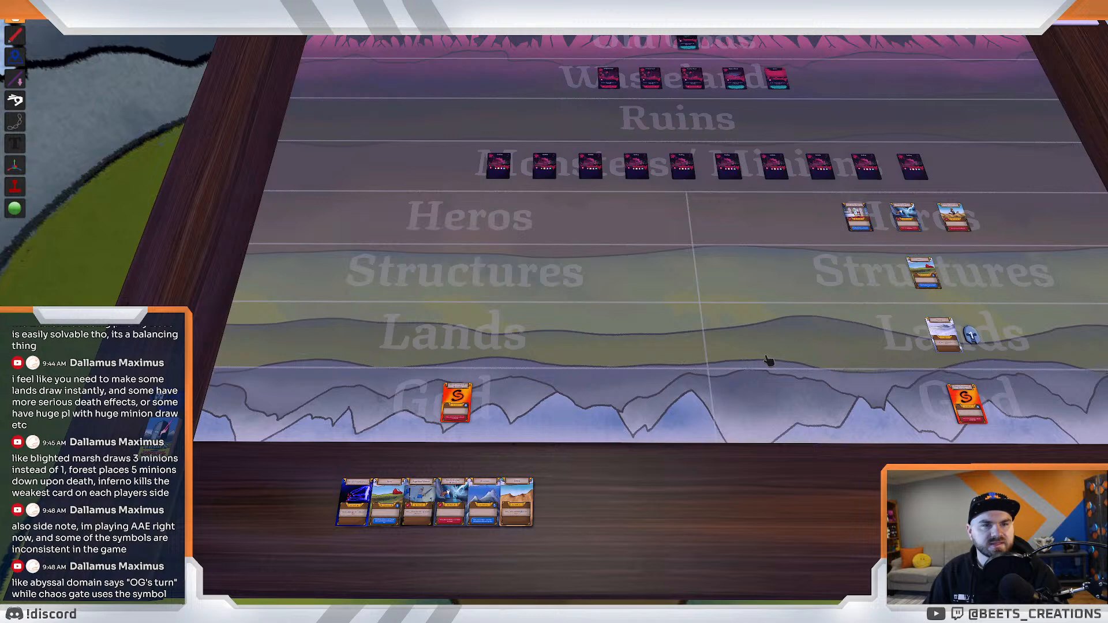
{"action": "key", "text": "alt+Tab"}
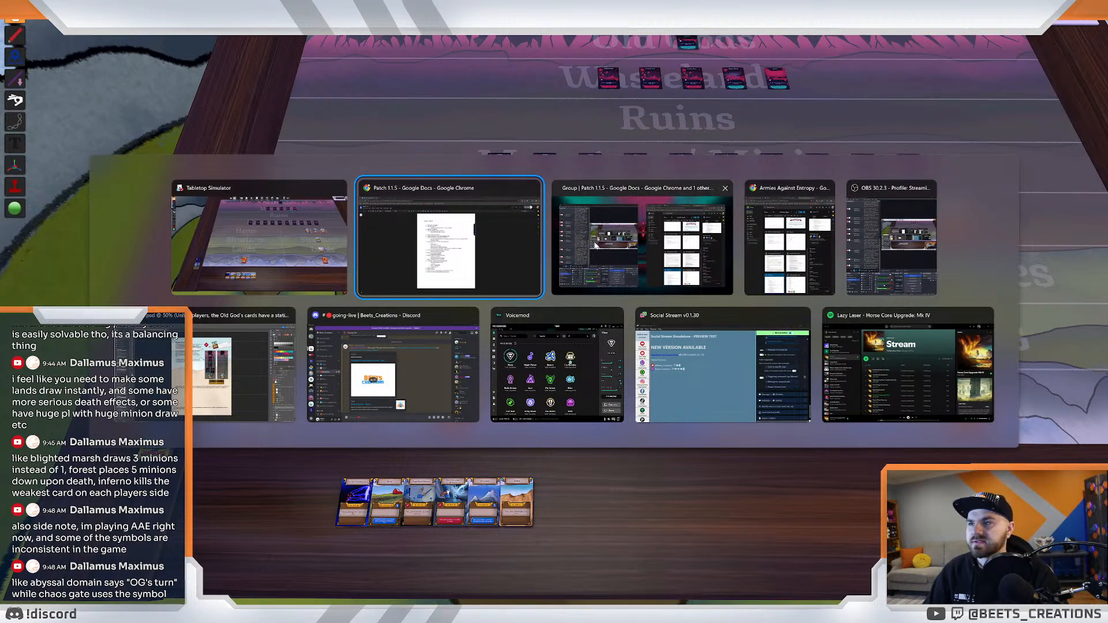
{"action": "key", "text": "alt+Tab"}
{"action": "key", "text": "alt+Tab"}
{"action": "key", "text": "alt+Tab"}
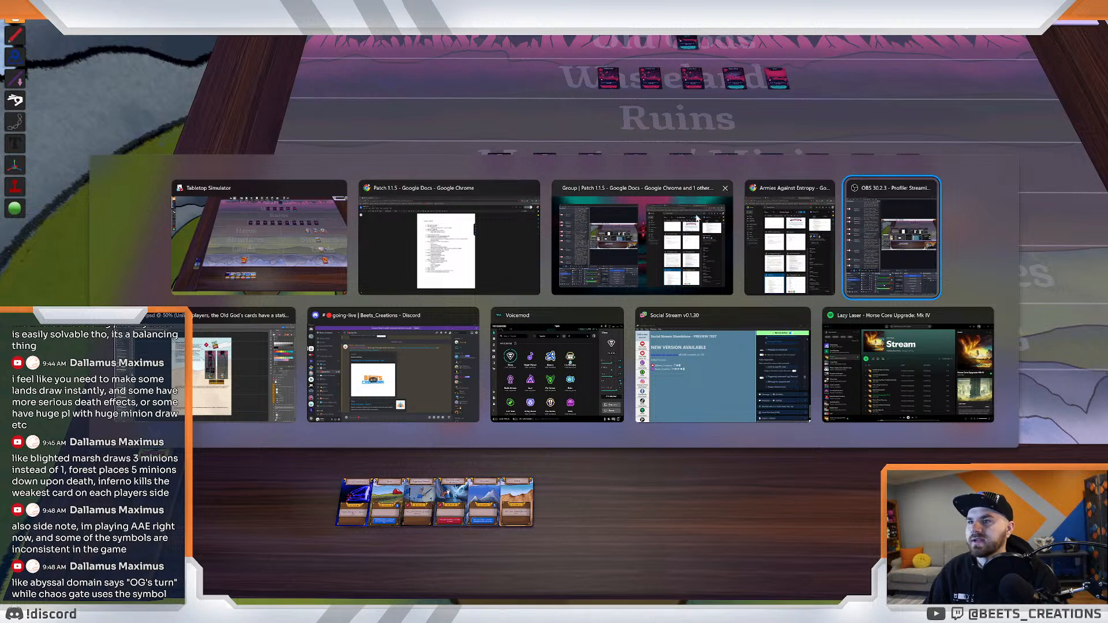
{"action": "key", "text": "alt+Tab"}
{"action": "key", "text": "alt+Tab"}
{"action": "key", "text": "alt+Tab"}
{"action": "key", "text": "alt+Tab"}
{"action": "key", "text": "alt+Tab"}
{"action": "key", "text": "alt+Tab"}
{"action": "key", "text": "alt+Tab"}
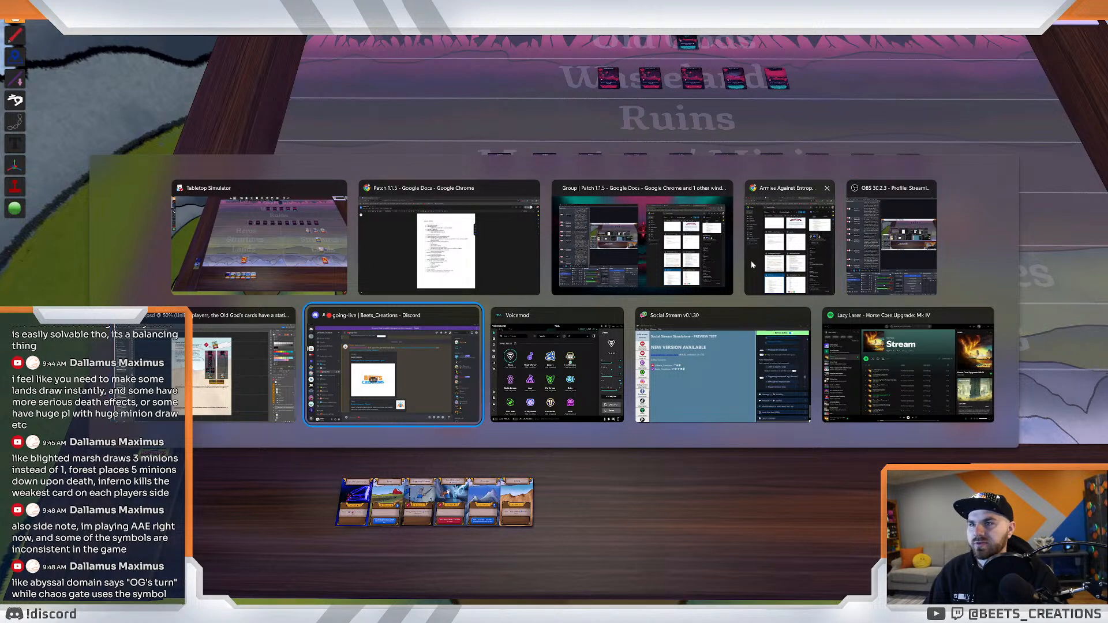
{"action": "key", "text": "alt+Tab"}
{"action": "key", "text": "alt+Tab"}
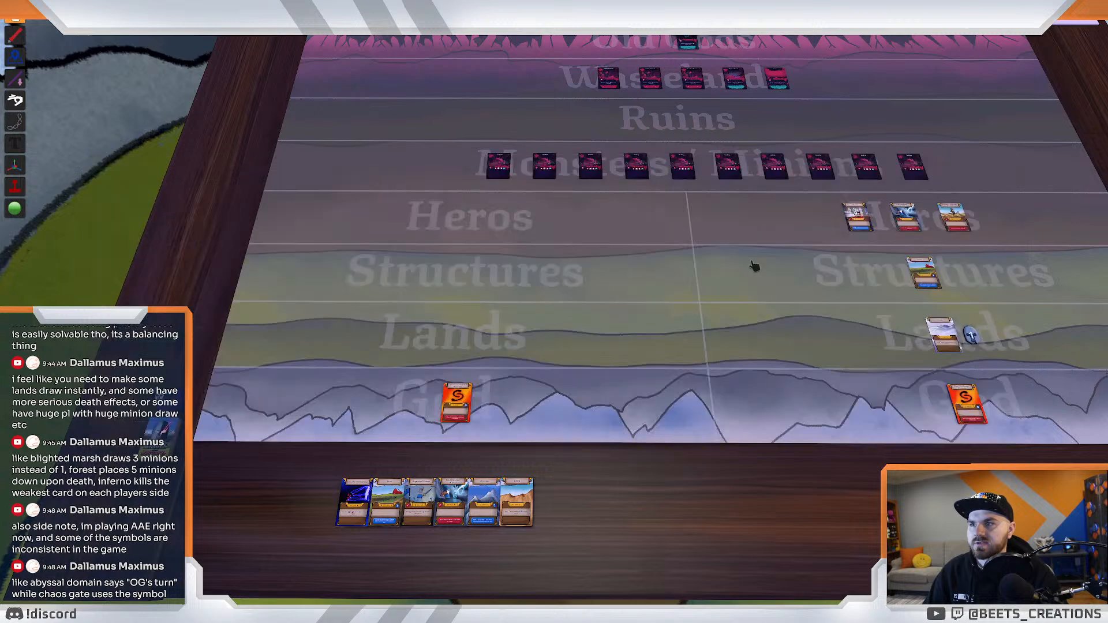
Switch to the Armies Against Entropy folder in Google Drive and open the AAE - Card Design Sheet spreadsheet.
{"action": "key", "text": "alt+Tab"}
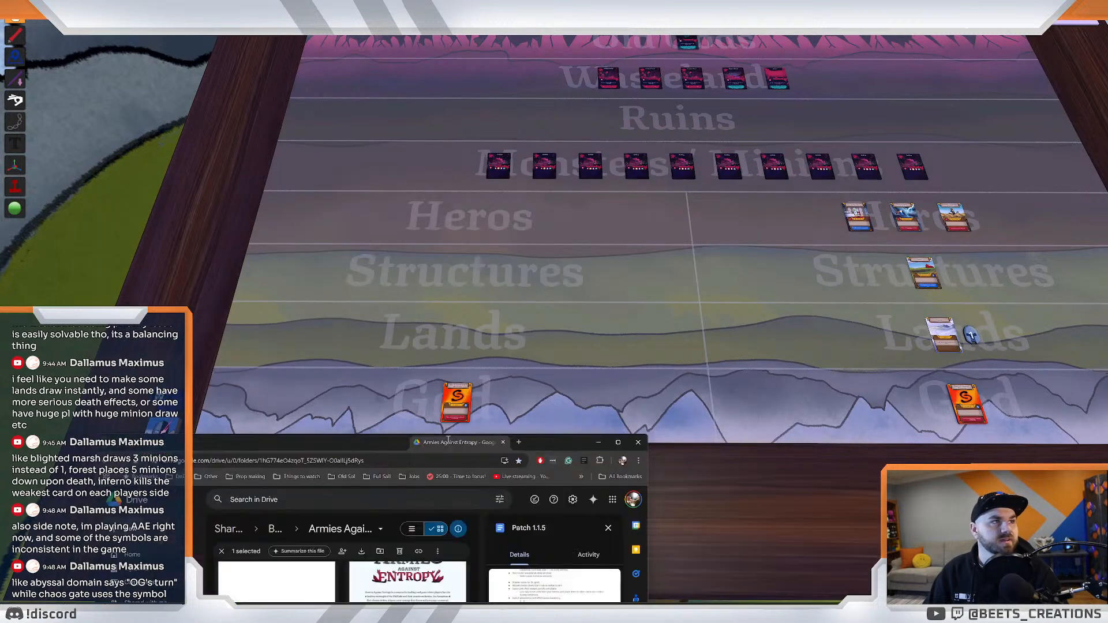
{"action": "left_click", "coordinate": [383, 182]}
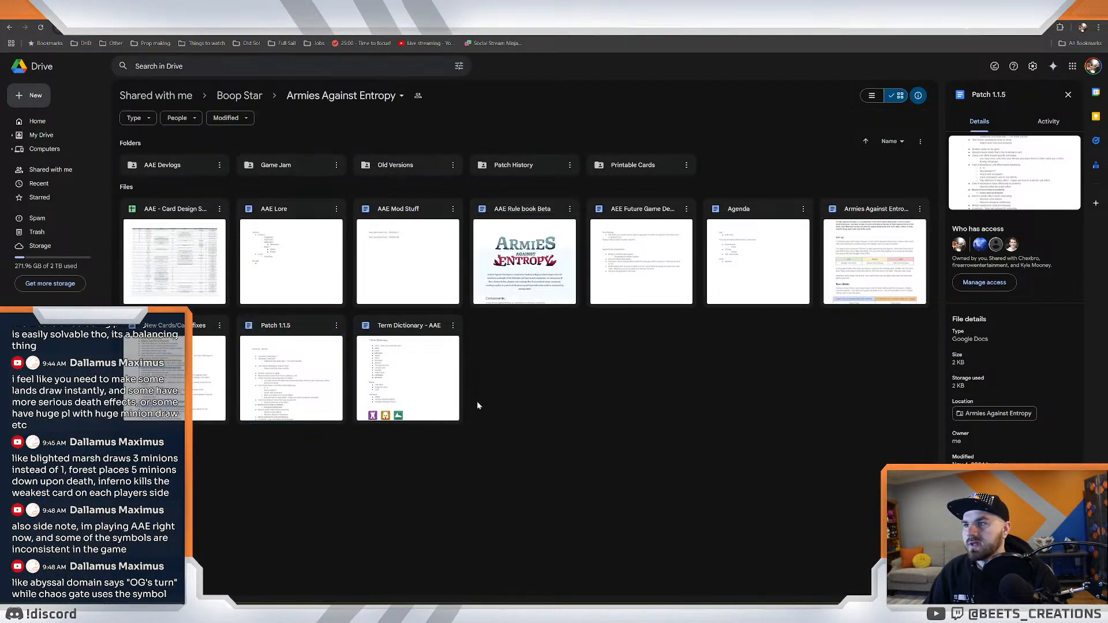
{"action": "double_click", "coordinate": [319, 297]}
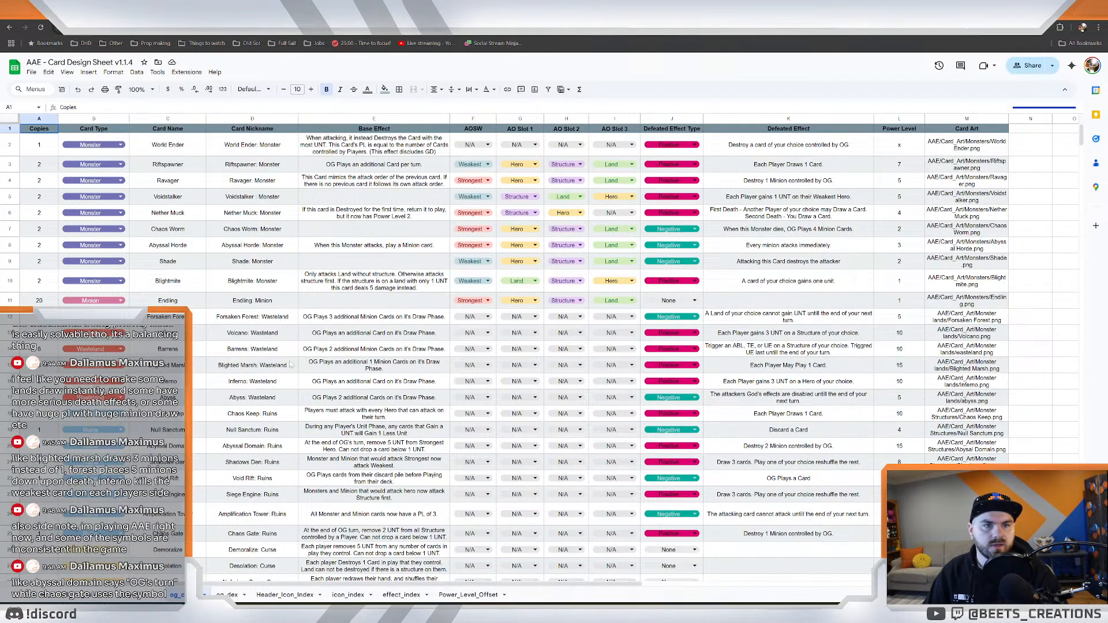
Change "OG's turn" to "OG turn" in the base effect text of the Abyssal Domain ruins card.
{"action": "left_click", "coordinate": [165, 245]}
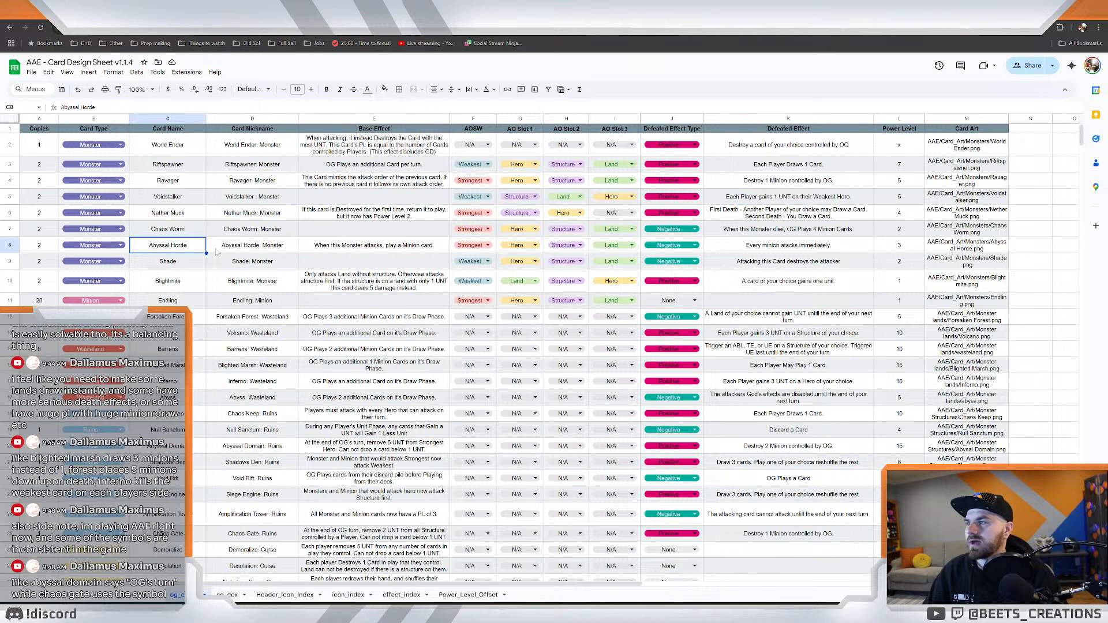
{"action": "left_click", "coordinate": [233, 252]}
{"action": "left_click", "coordinate": [399, 252]}
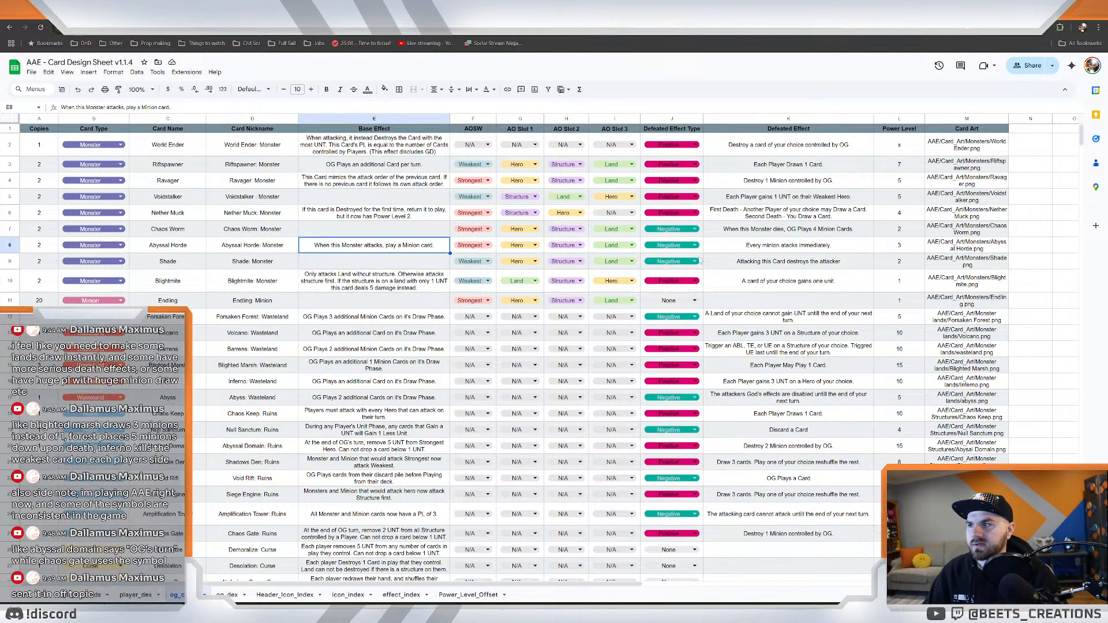
{"action": "scroll", "coordinate": [230, 371], "scroll_direction": "down", "scroll_amount": 2}
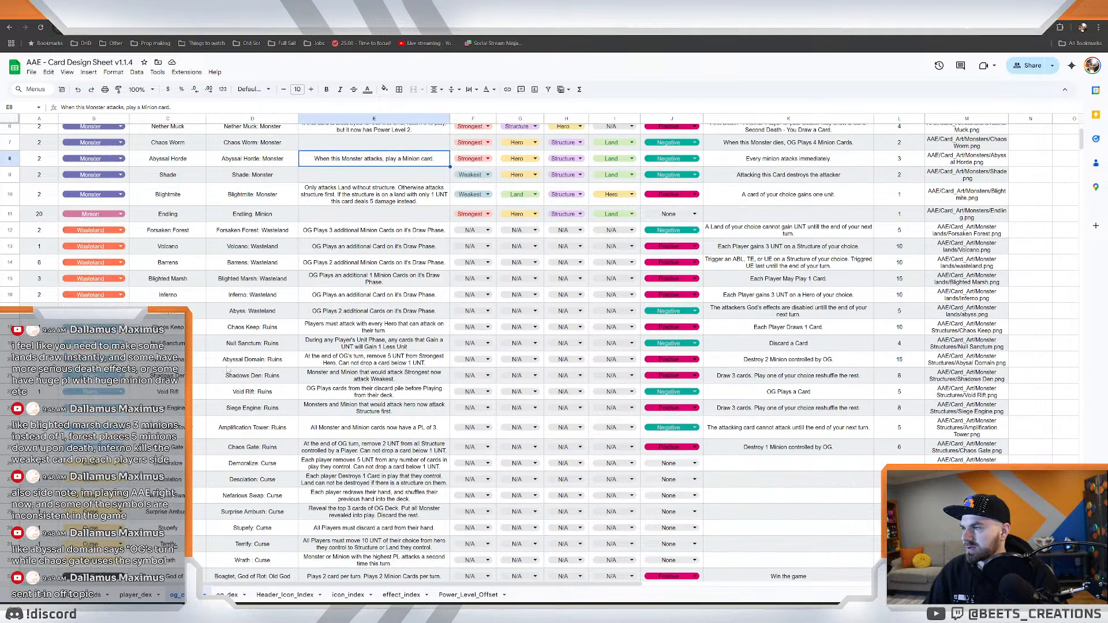
{"action": "left_click", "coordinate": [254, 360]}
{"action": "left_click", "coordinate": [340, 362]}
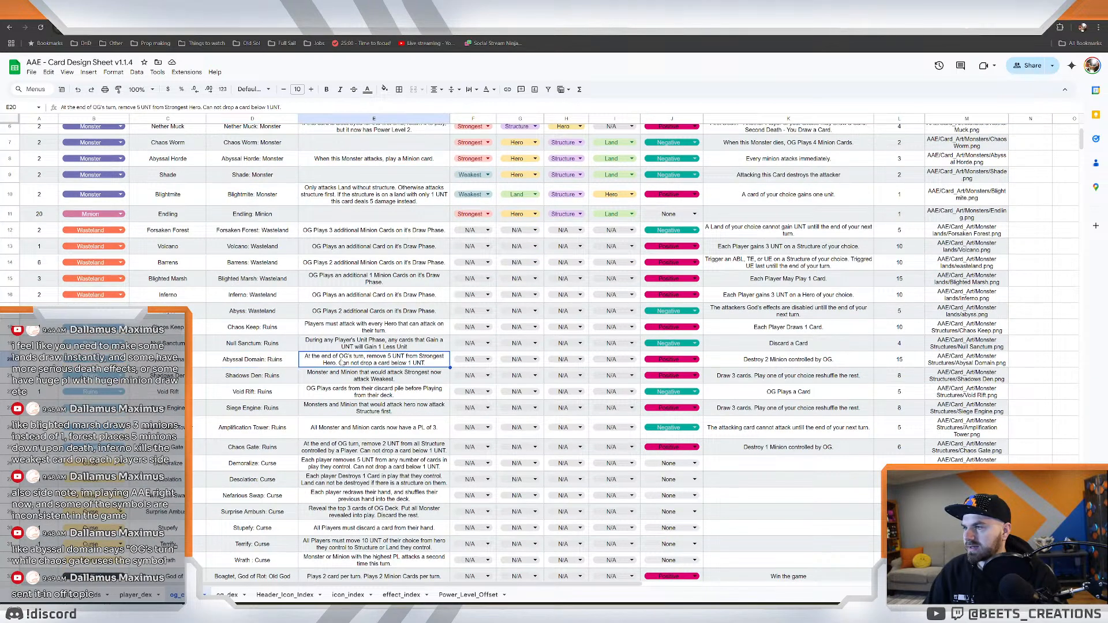
{"action": "double_click", "coordinate": [350, 363]}
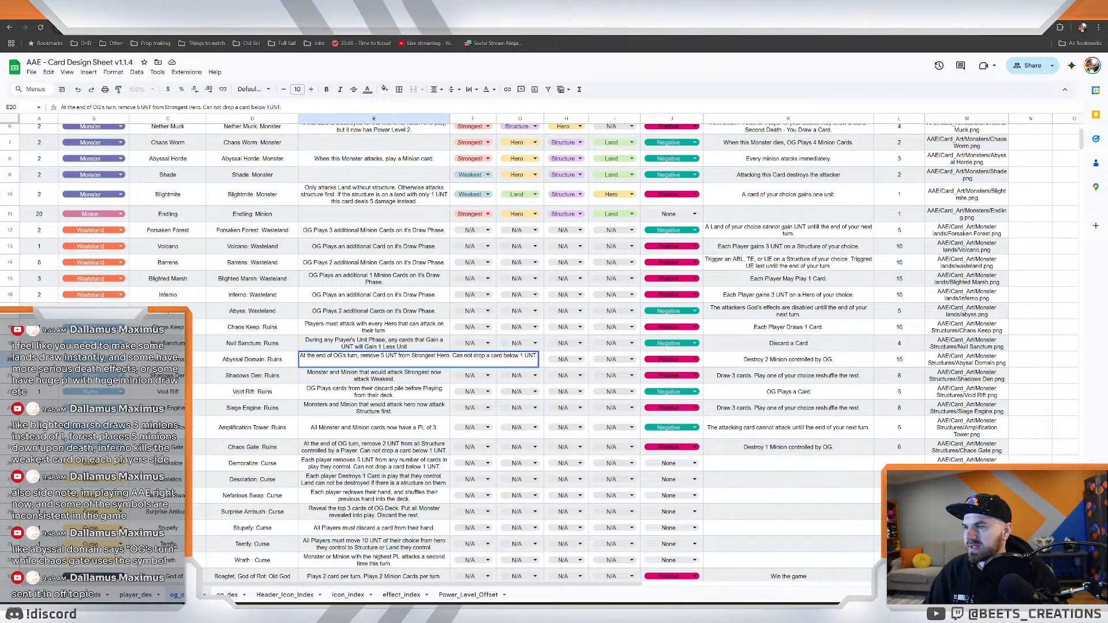
{"action": "key", "text": "BackSpace"}
{"action": "key", "text": "BackSpace"}
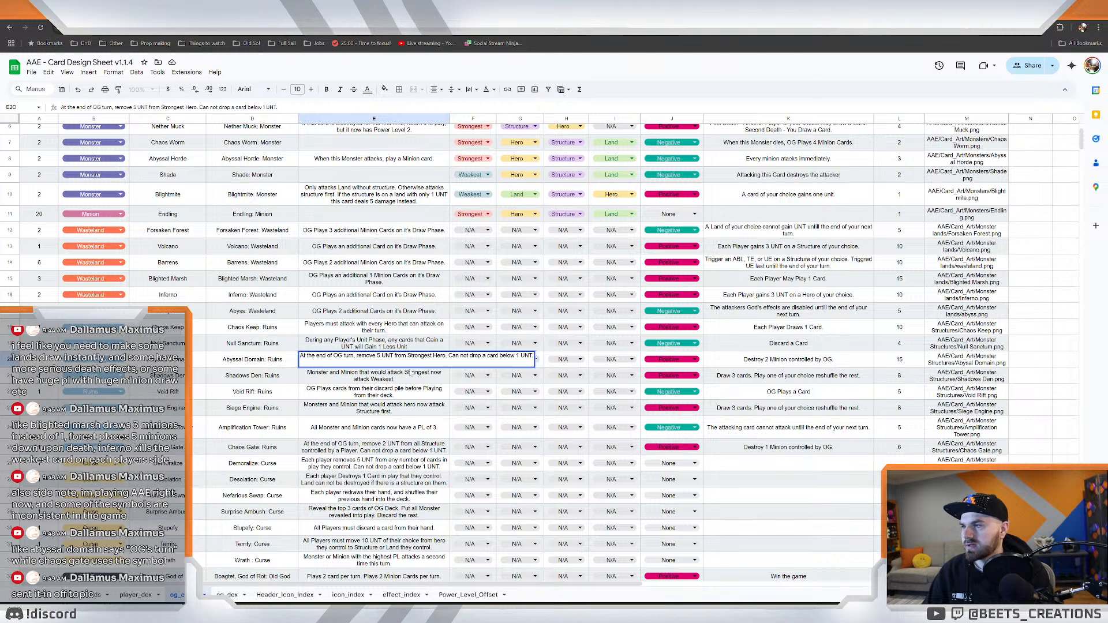
{"action": "key", "text": "Return"}
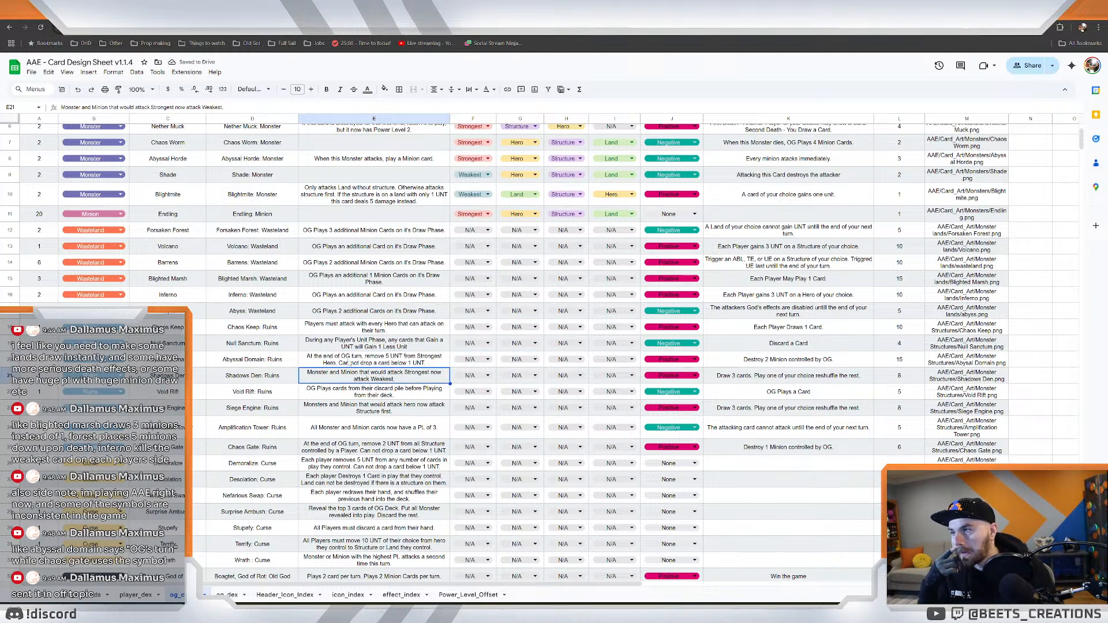
Check the Abyssal Domain wording against the base effects of the other ruins, curse and Wasteland cards.
{"action": "left_click", "coordinate": [352, 360]}
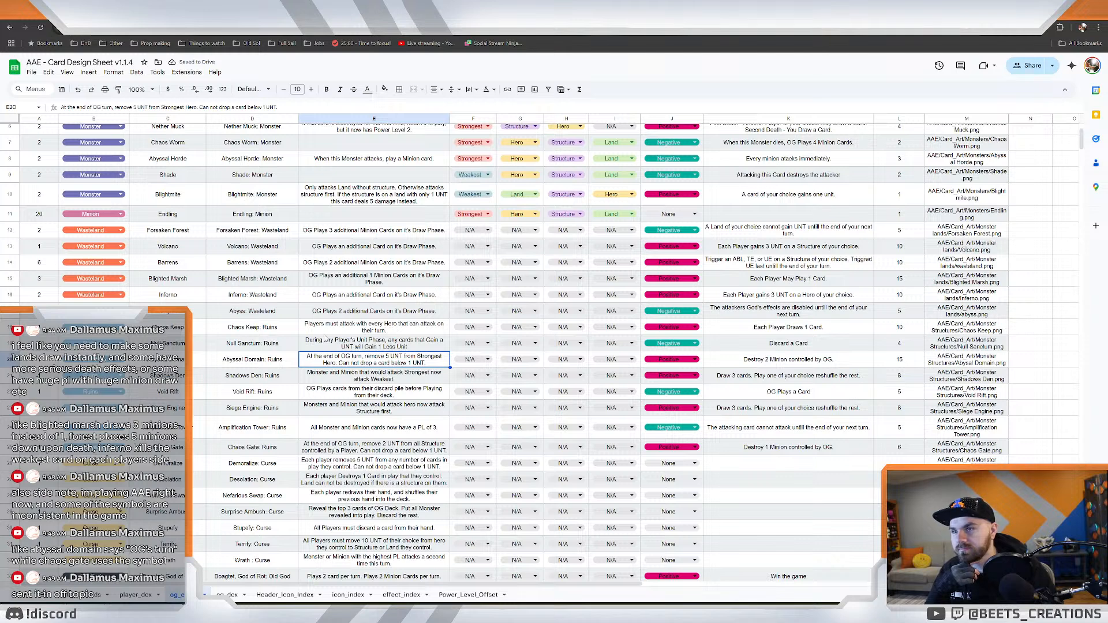
{"action": "left_click", "coordinate": [386, 413]}
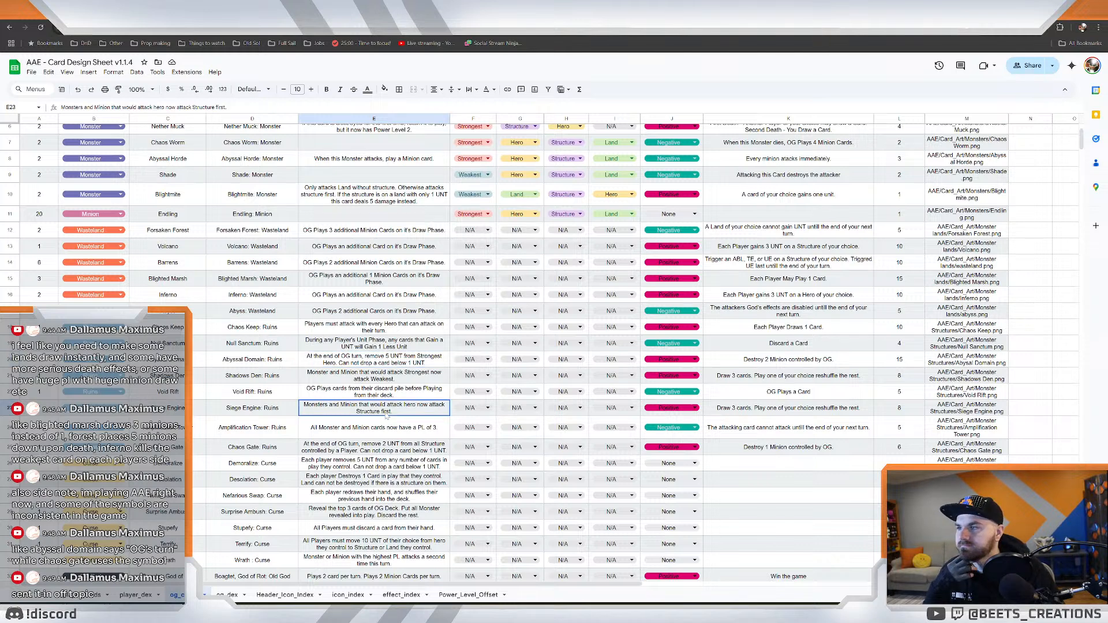
{"action": "left_click", "coordinate": [397, 364]}
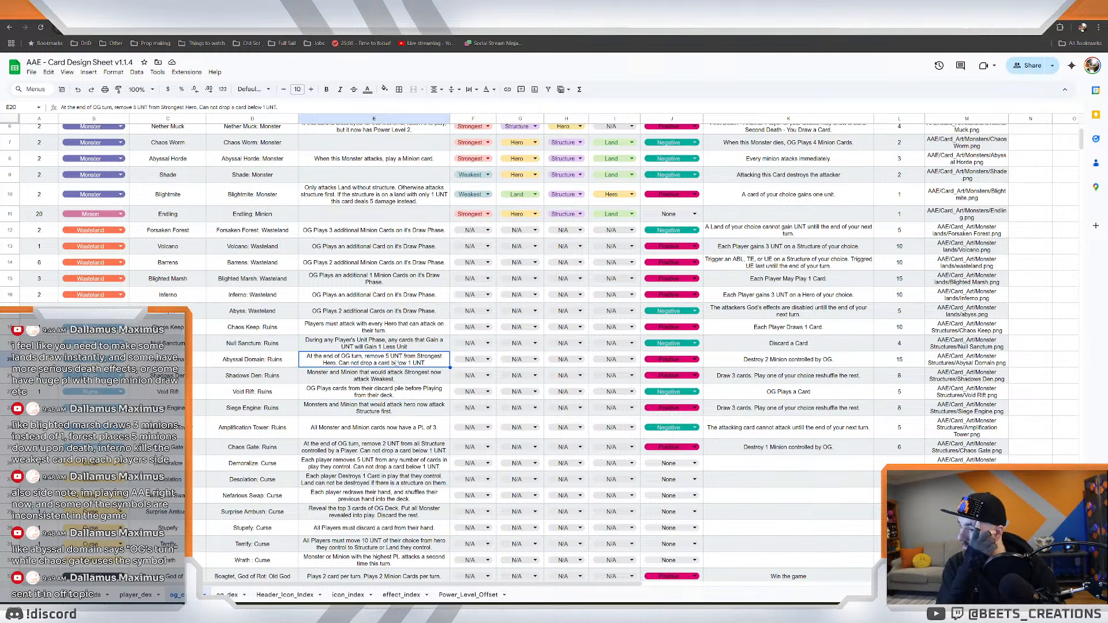
{"action": "scroll", "coordinate": [396, 363], "scroll_direction": "down", "scroll_amount": 2}
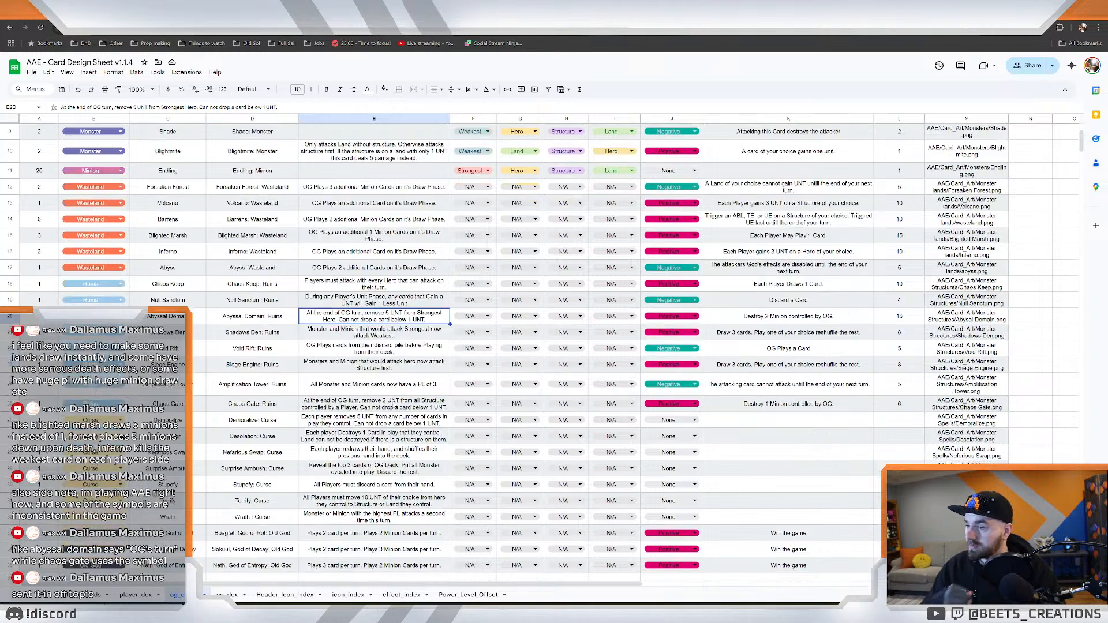
{"action": "scroll", "coordinate": [392, 396], "scroll_direction": "up", "scroll_amount": 1}
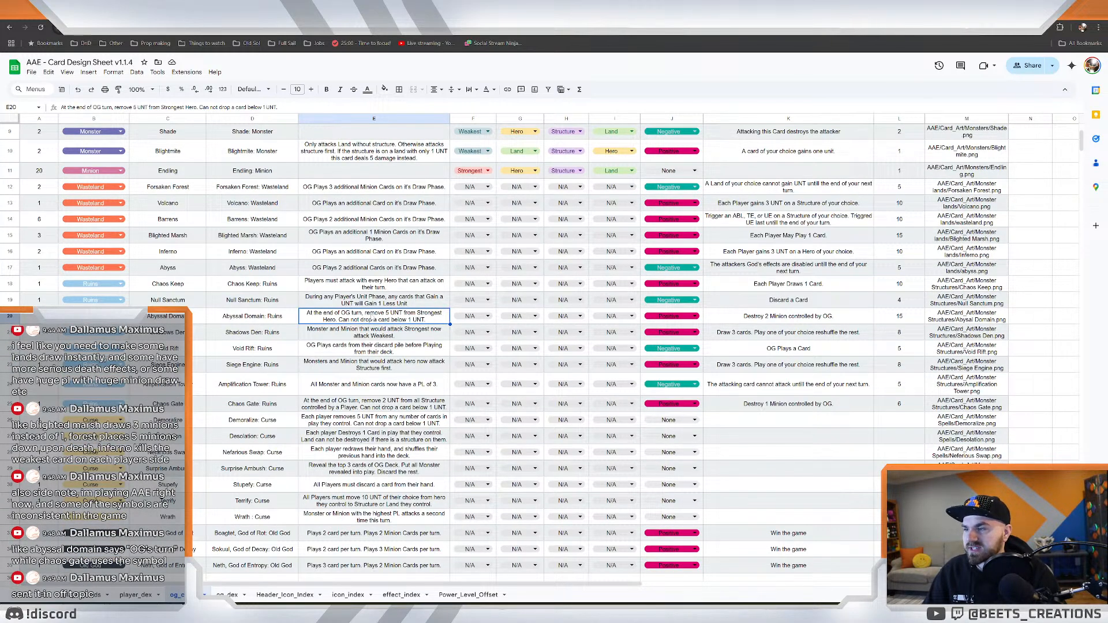
{"action": "scroll", "coordinate": [396, 307], "scroll_direction": "up", "scroll_amount": 2}
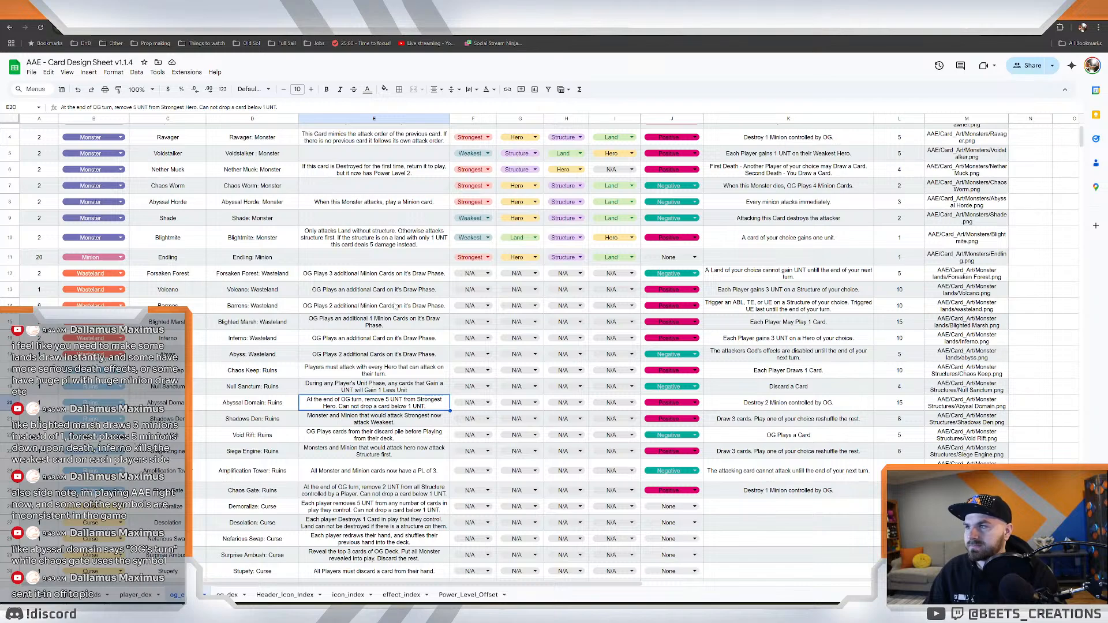
Check the base effect wording of the monster, Wasteland, ruins and curse cards across the design sheet.
{"action": "left_click", "coordinate": [397, 326]}
{"action": "scroll", "coordinate": [397, 325], "scroll_direction": "up", "scroll_amount": 1}
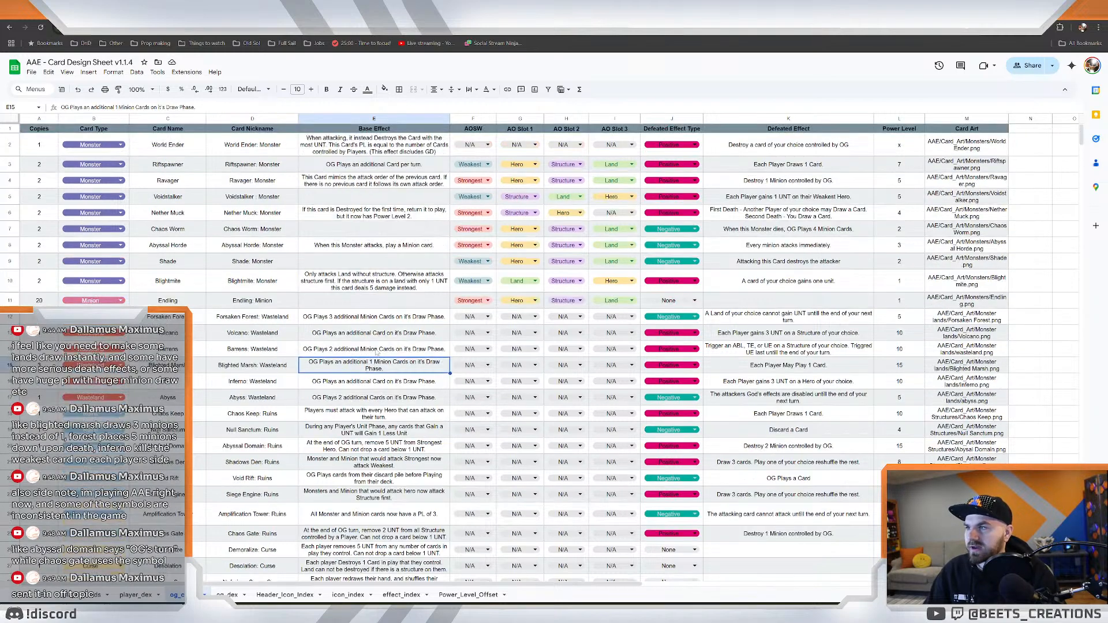
{"action": "left_click", "coordinate": [403, 214]}
{"action": "left_click", "coordinate": [410, 278]}
{"action": "scroll", "coordinate": [395, 374], "scroll_direction": "down", "scroll_amount": 2}
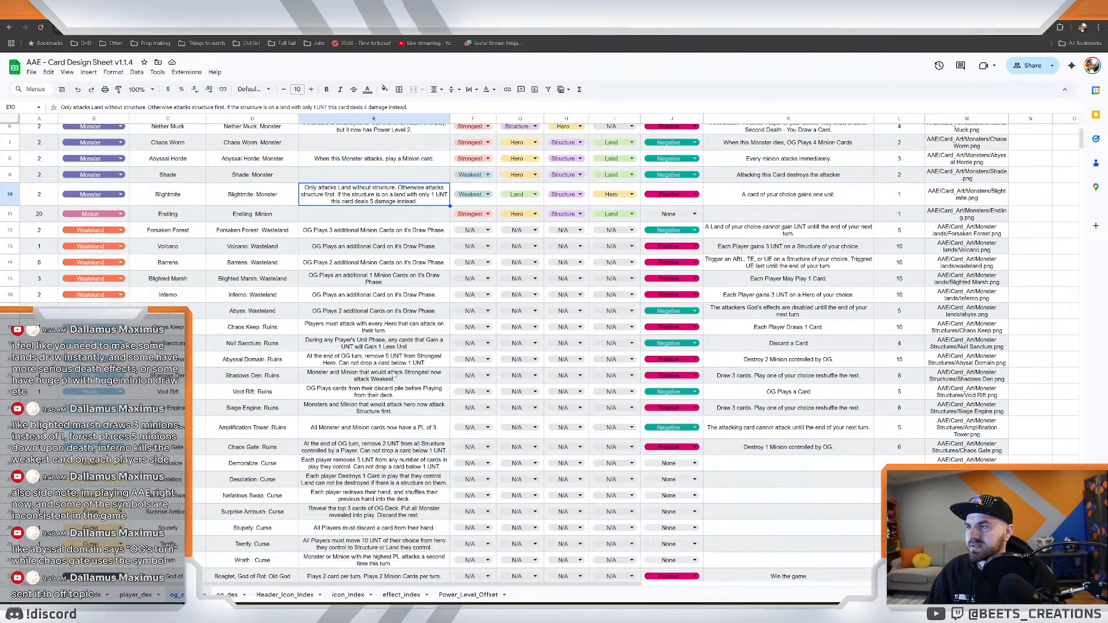
{"action": "scroll", "coordinate": [417, 570], "scroll_direction": "down", "scroll_amount": 2}
{"action": "scroll", "coordinate": [373, 453], "scroll_direction": "up", "scroll_amount": 5}
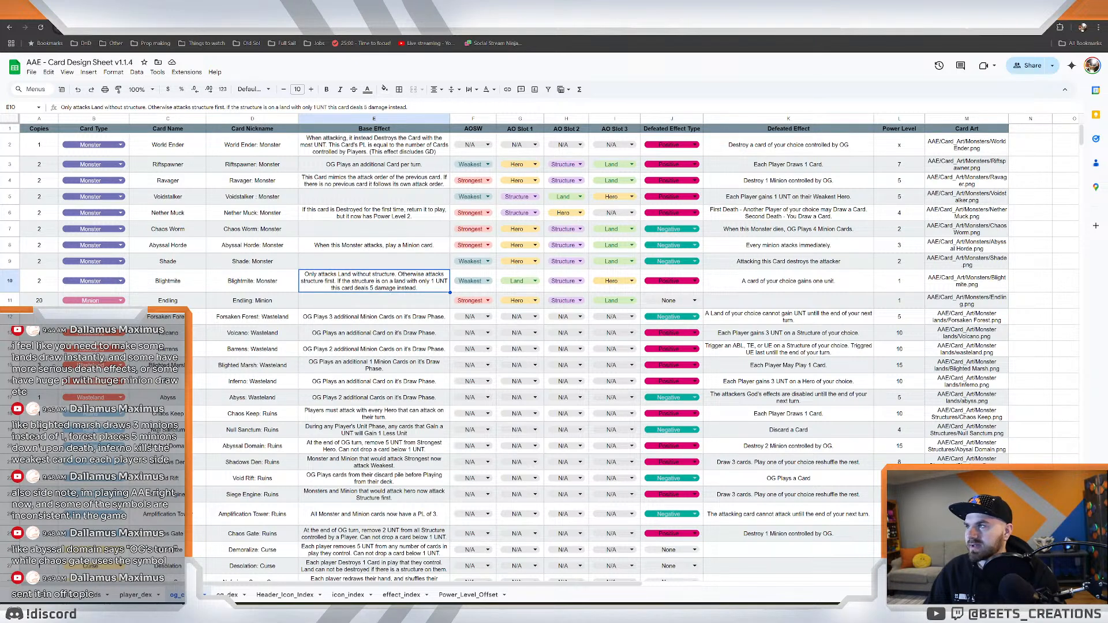
{"action": "mouse_move", "coordinate": [35, 27]}
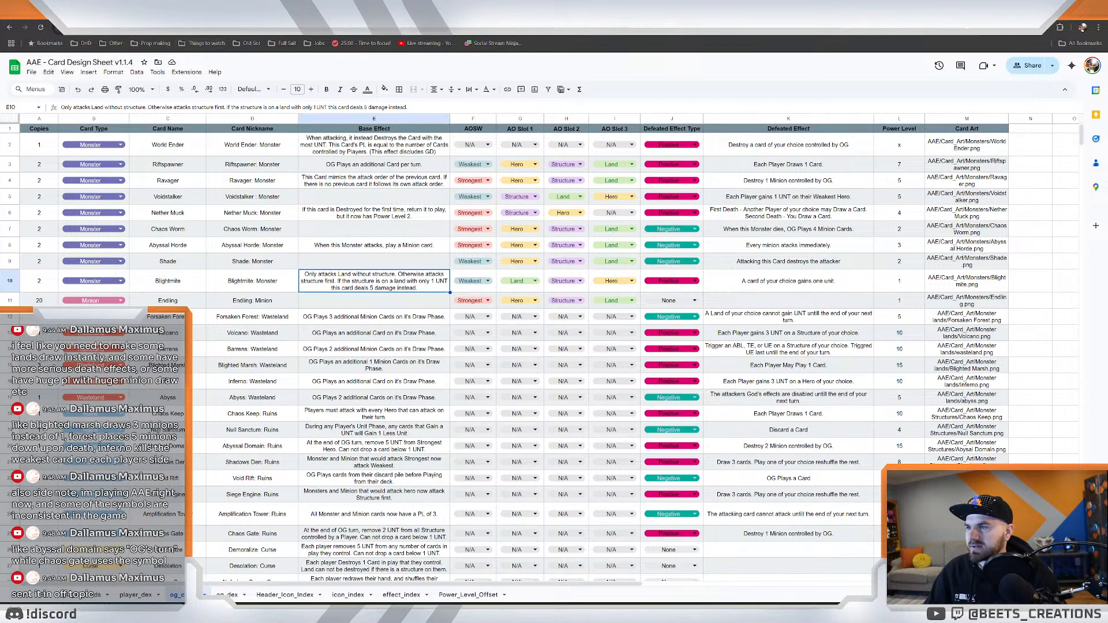
Switch to the Patch 1.1.5 document and review its notes, checking the Discord server's going-live channel in between.
{"action": "key", "text": "ctrl+Tab"}
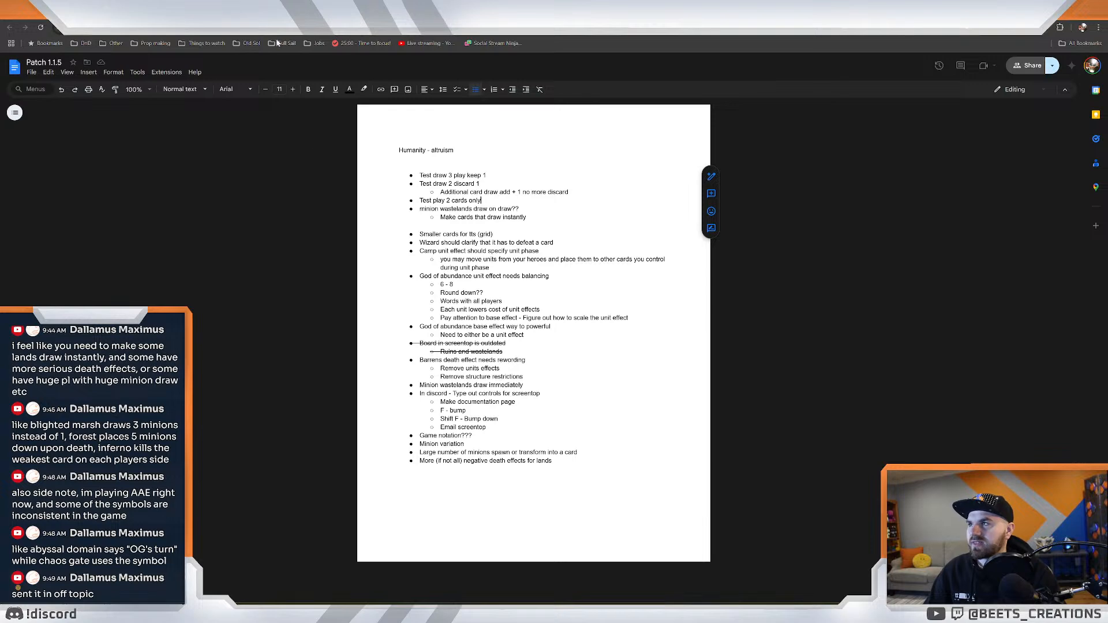
{"action": "left_click", "coordinate": [420, 225]}
{"action": "left_click", "coordinate": [527, 309]}
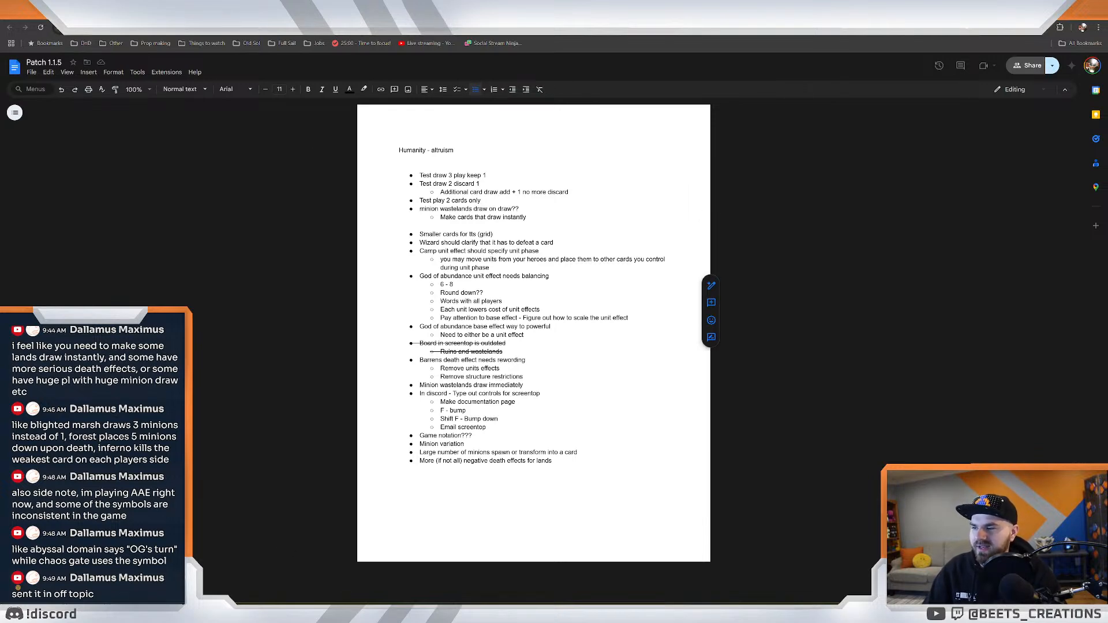
{"action": "key", "text": "alt+Tab"}
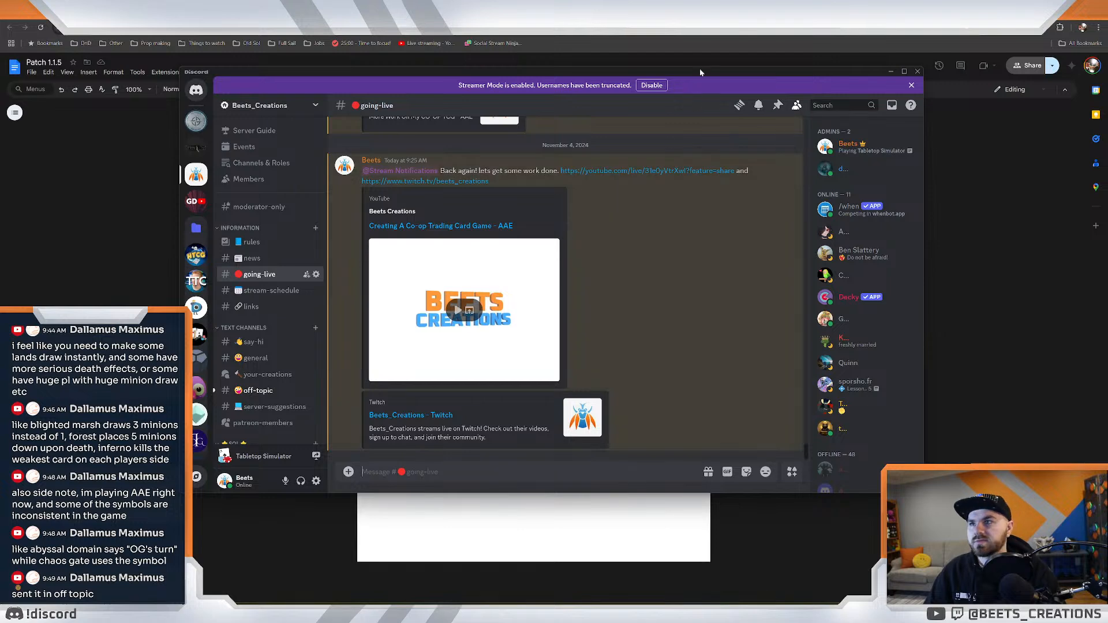
{"action": "key", "text": "alt+Tab"}
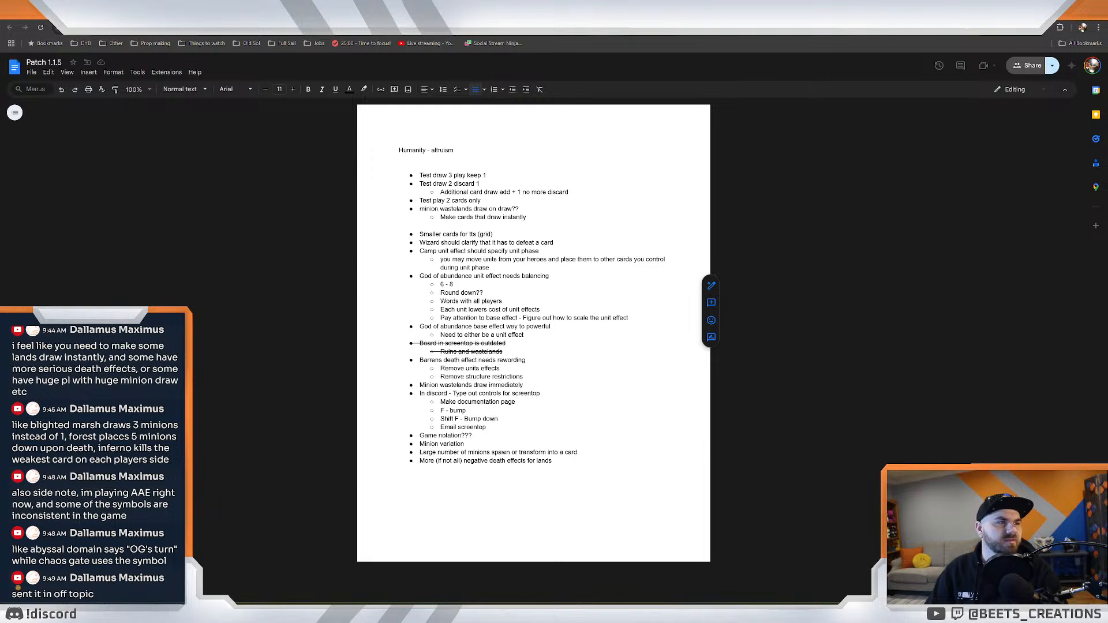
{"action": "double_click", "coordinate": [856, 403]}
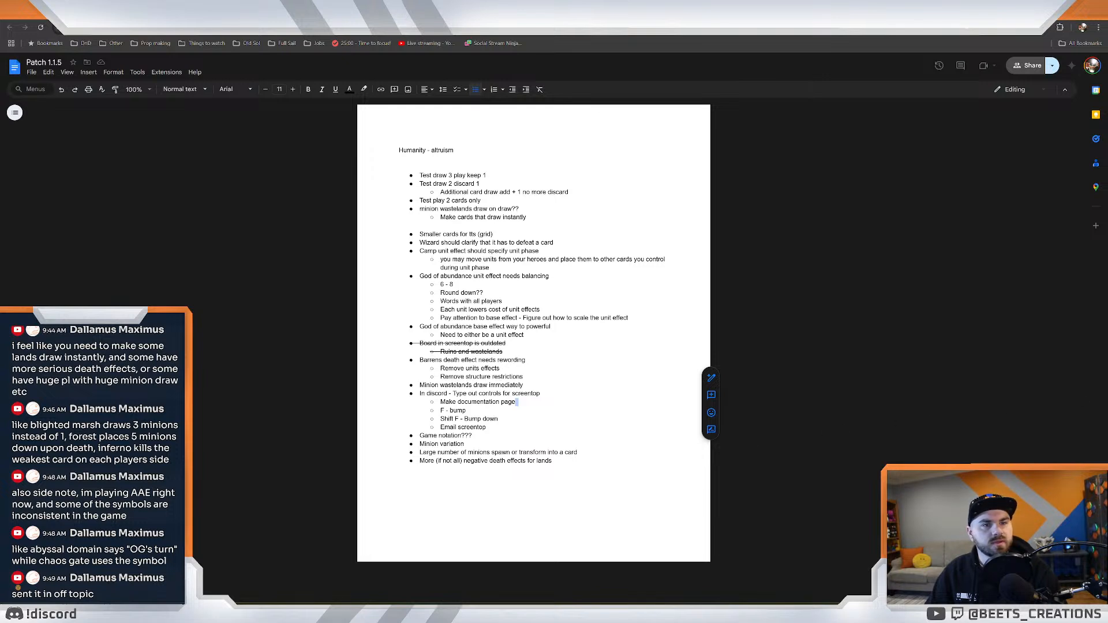
{"action": "left_click", "coordinate": [552, 326]}
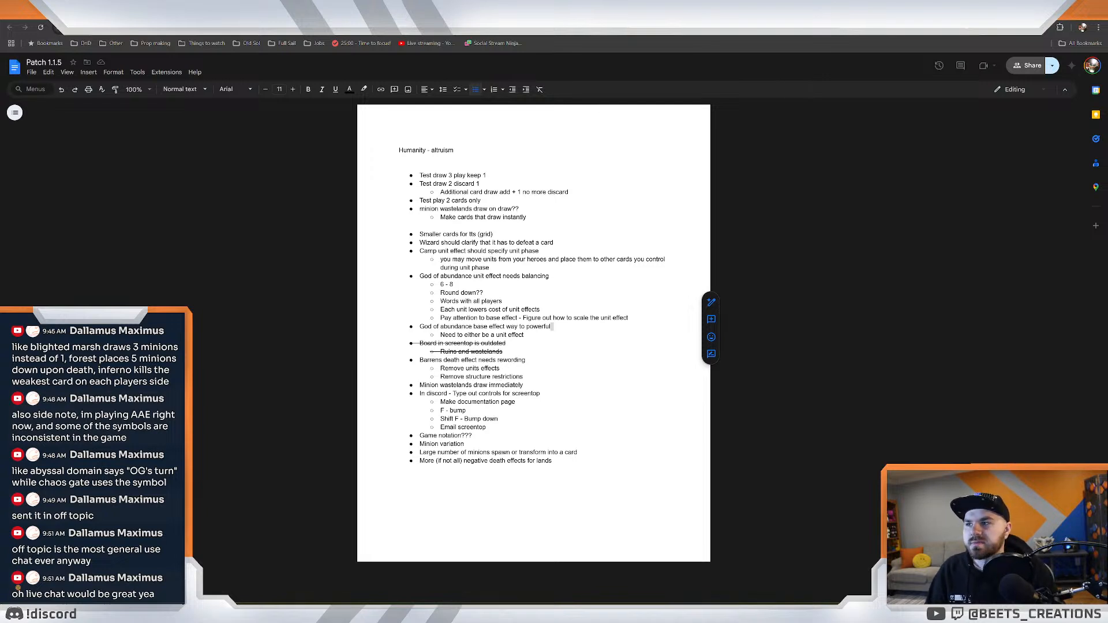
Delete the "Humanity - altruism" line and the blank line below it from the start of the patch notes.
{"action": "key", "text": "ctrl+End"}
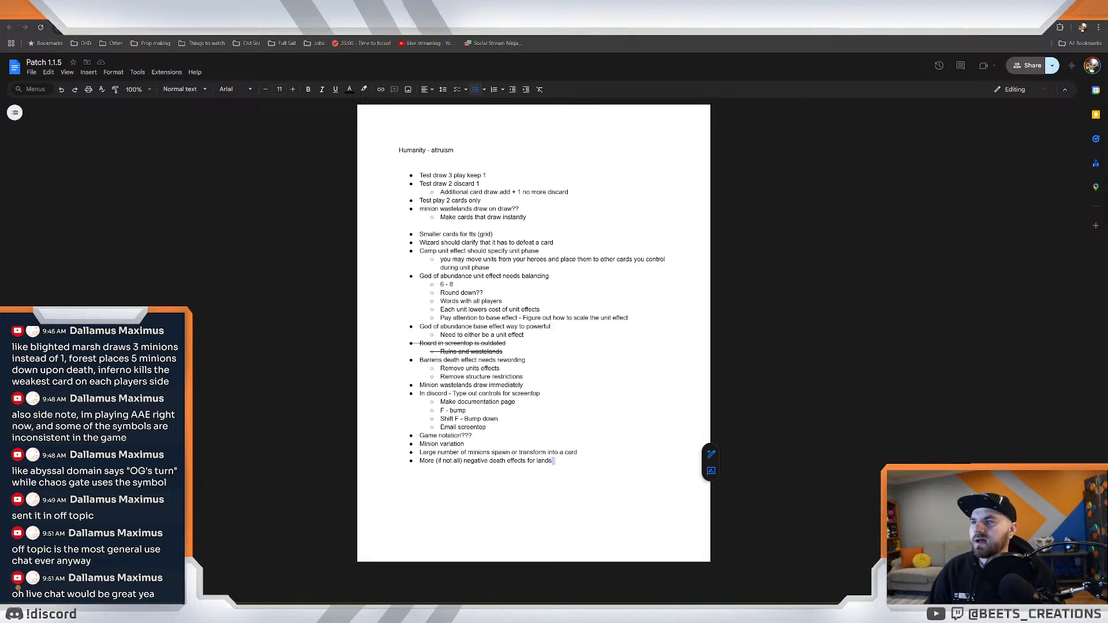
{"action": "key", "text": "ctrl+Home"}
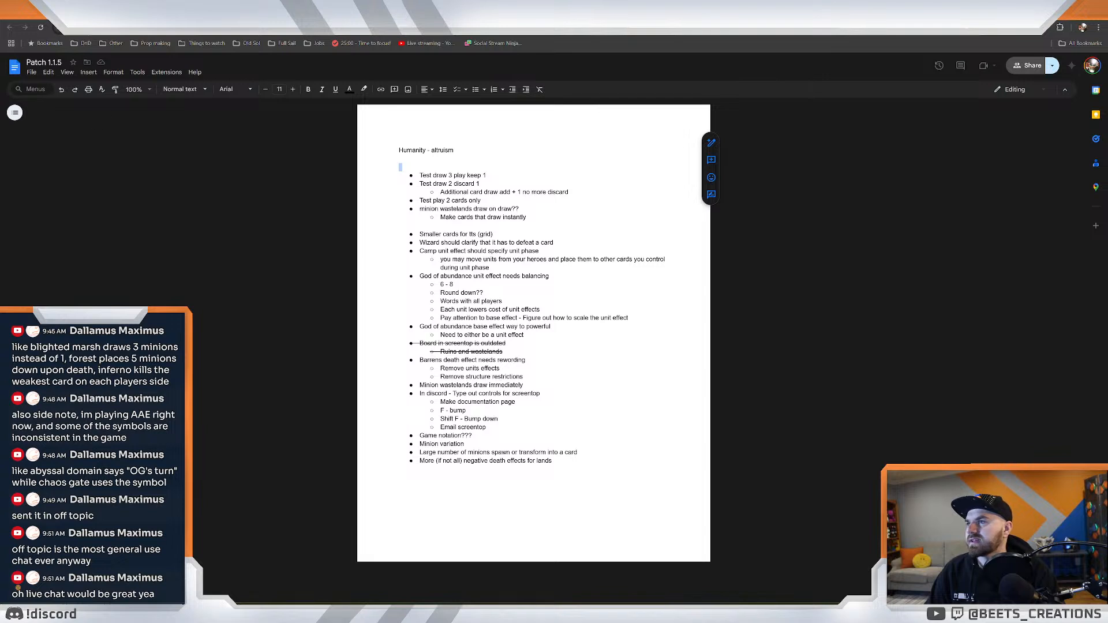
{"action": "key", "text": "shift+Up"}
{"action": "key", "text": "BackSpace"}
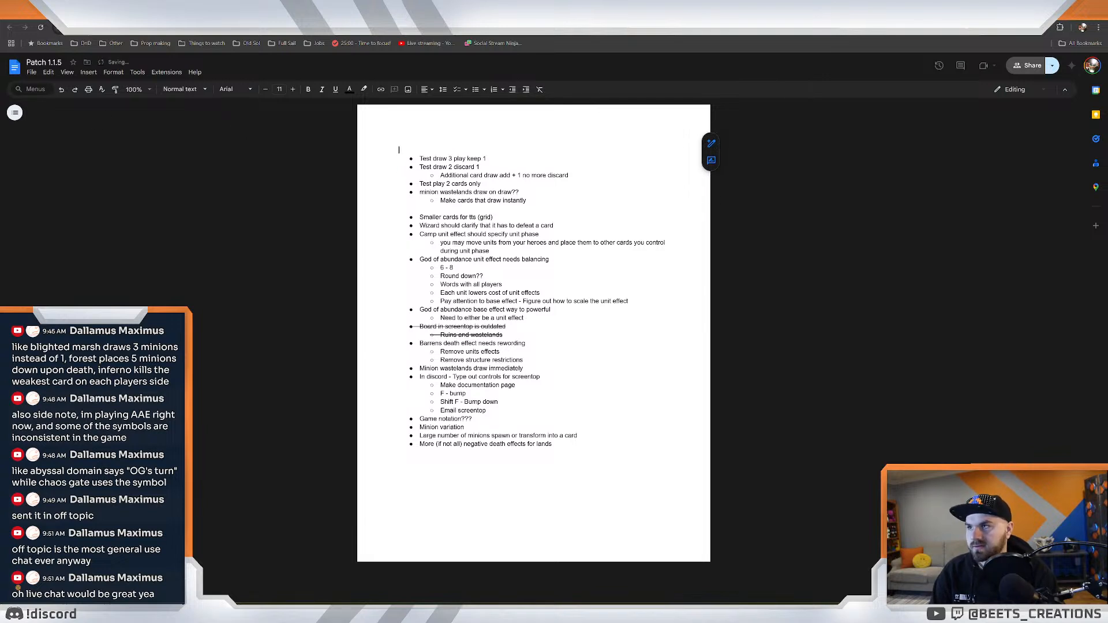
{"action": "key", "text": "ctrl+End"}
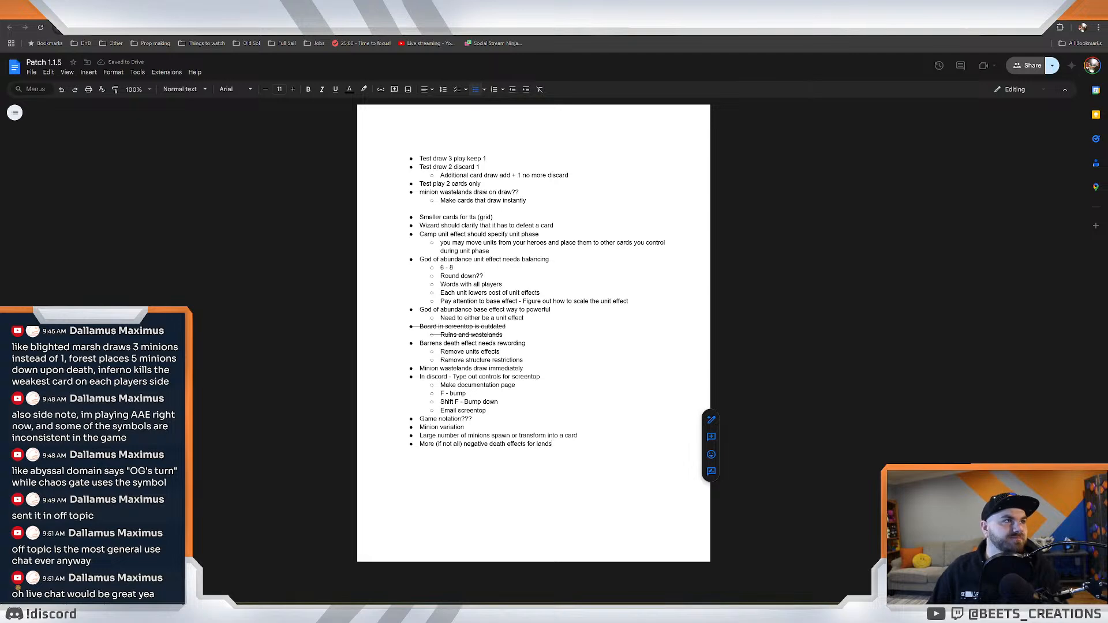
{"action": "left_click", "coordinate": [897, 206]}
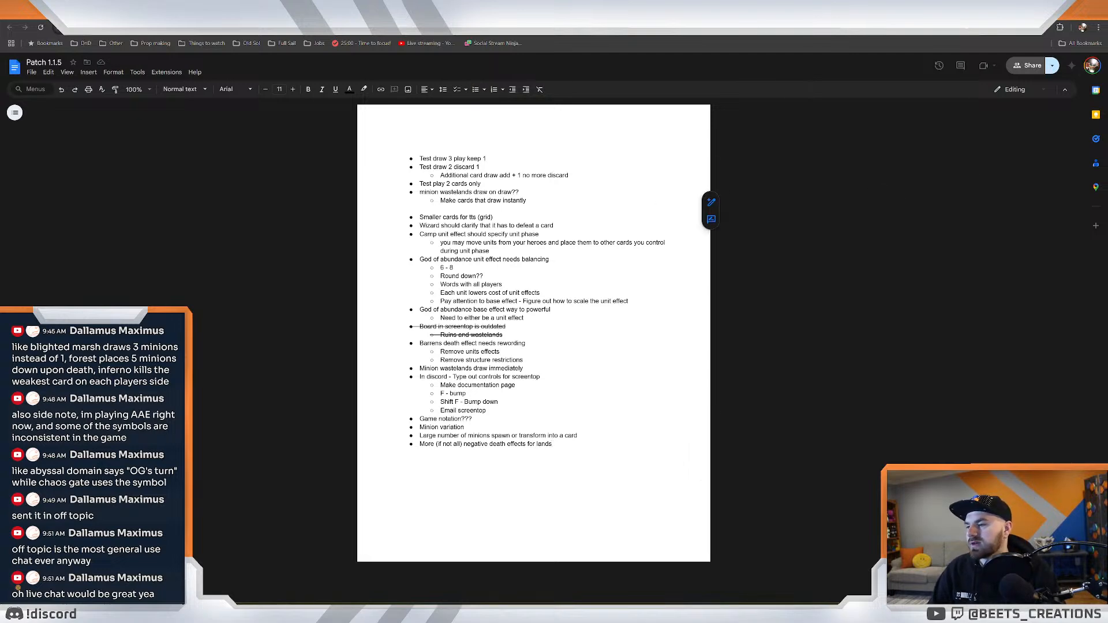
Switch to Tabletop Simulator, leave the current game and quit the program.
{"action": "key", "text": "alt+Tab"}
{"action": "key", "text": "Escape"}
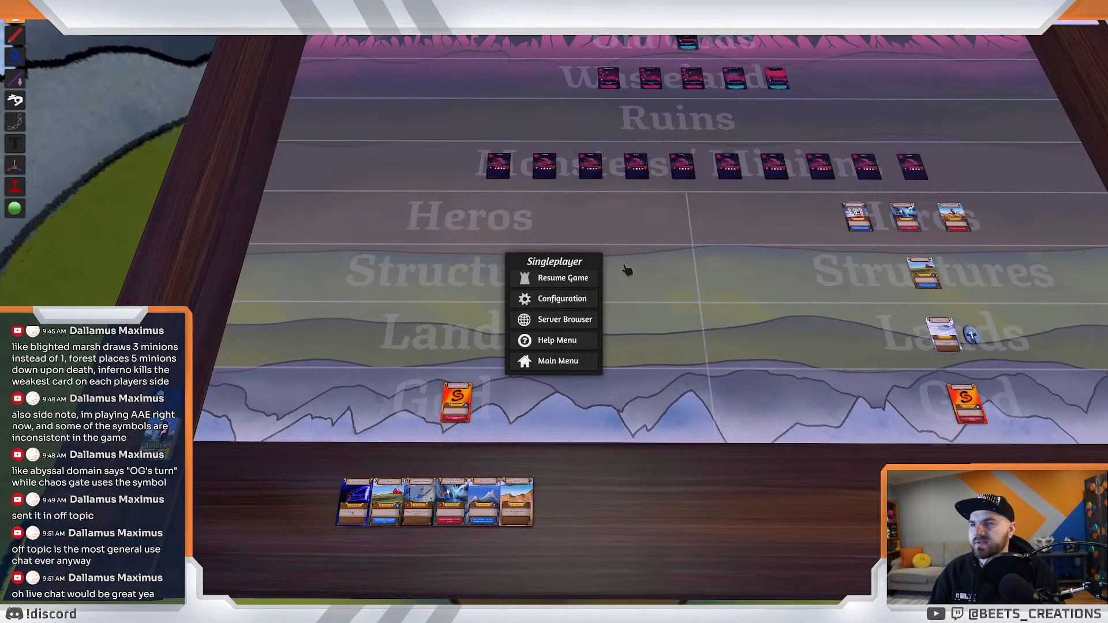
{"action": "left_click", "coordinate": [558, 361]}
{"action": "left_click", "coordinate": [518, 325]}
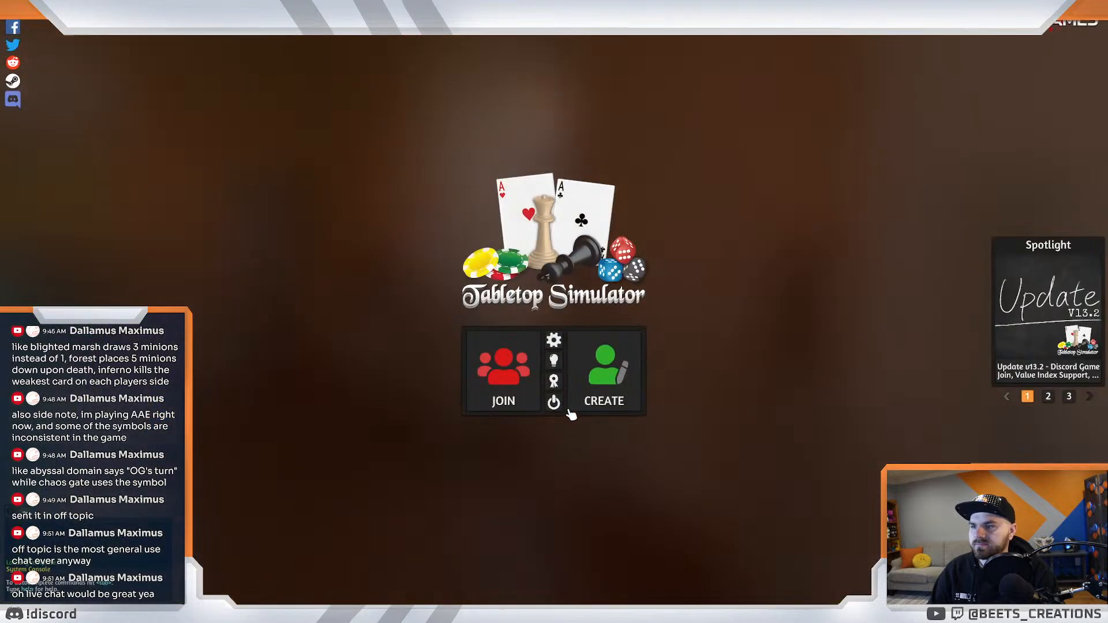
{"action": "left_click", "coordinate": [553, 402]}
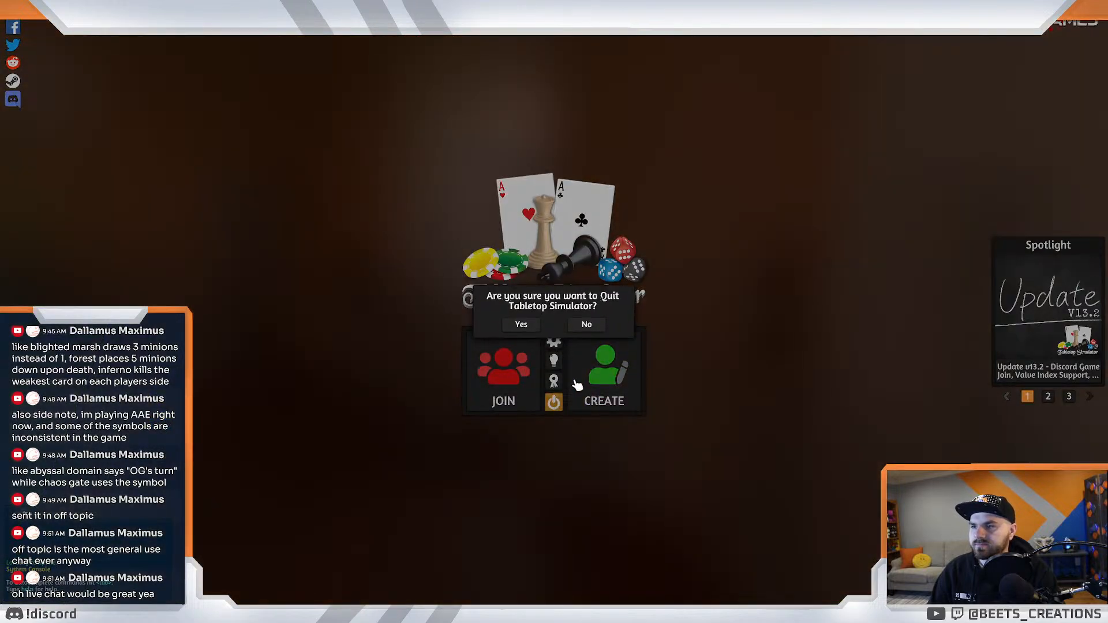
{"action": "left_click", "coordinate": [521, 324]}
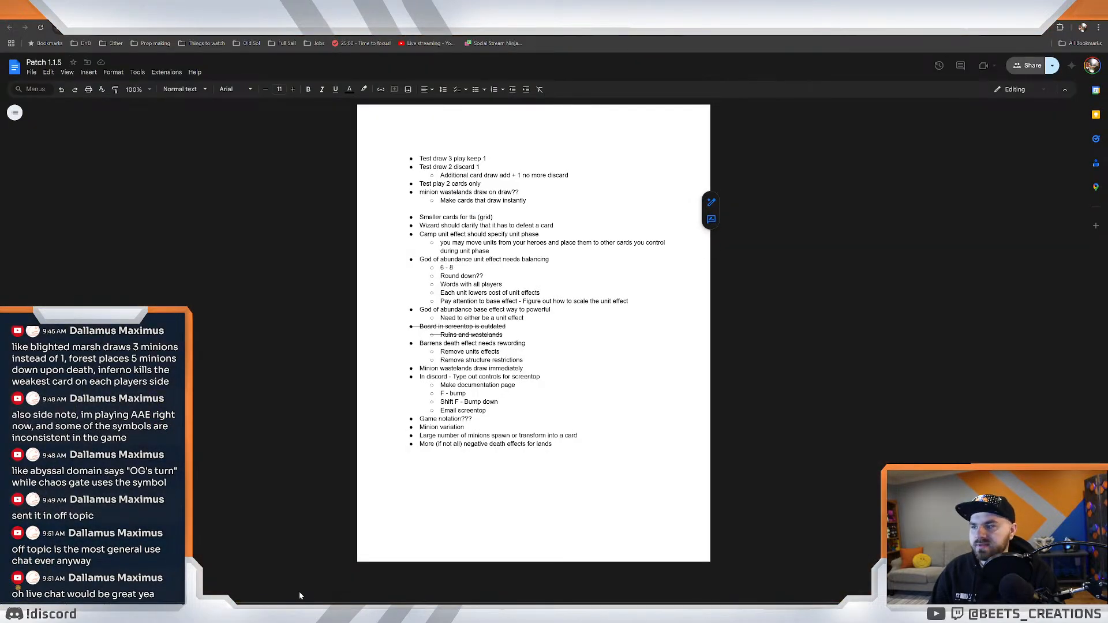
Switch to Photoshop and review the Player Attack Phase rulebook page, comparing its text and targeting diagram with the hidden sketch layer.
{"action": "left_click", "coordinate": [263, 612]}
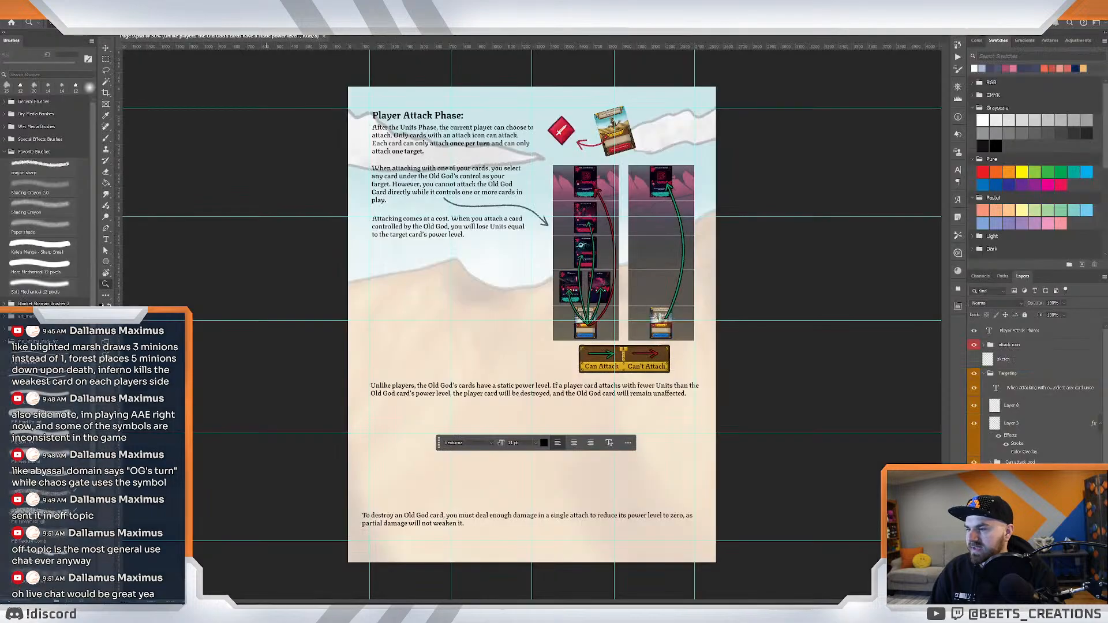
{"action": "left_click", "coordinate": [807, 301]}
{"action": "left_click_drag", "start_coordinate": [623, 322], "coordinate": [615, 350]}
{"action": "key", "text": "ctrl+0"}
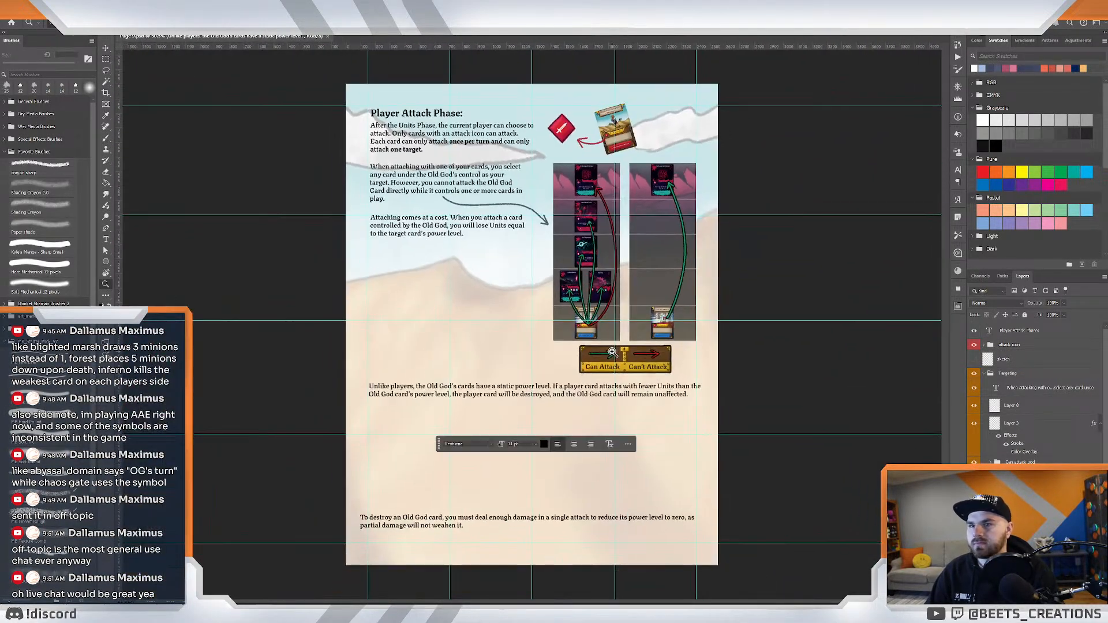
{"action": "left_click", "coordinate": [973, 359]}
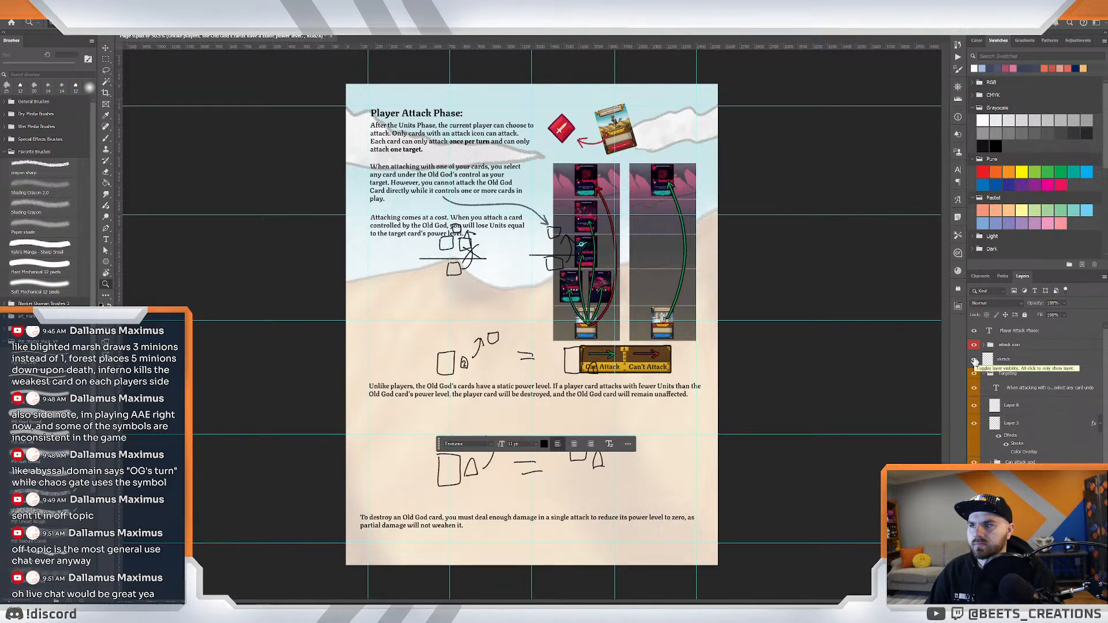
{"action": "left_click", "coordinate": [974, 359]}
{"action": "left_click", "coordinate": [433, 245]}
{"action": "left_click", "coordinate": [610, 275], "text": "alt"}
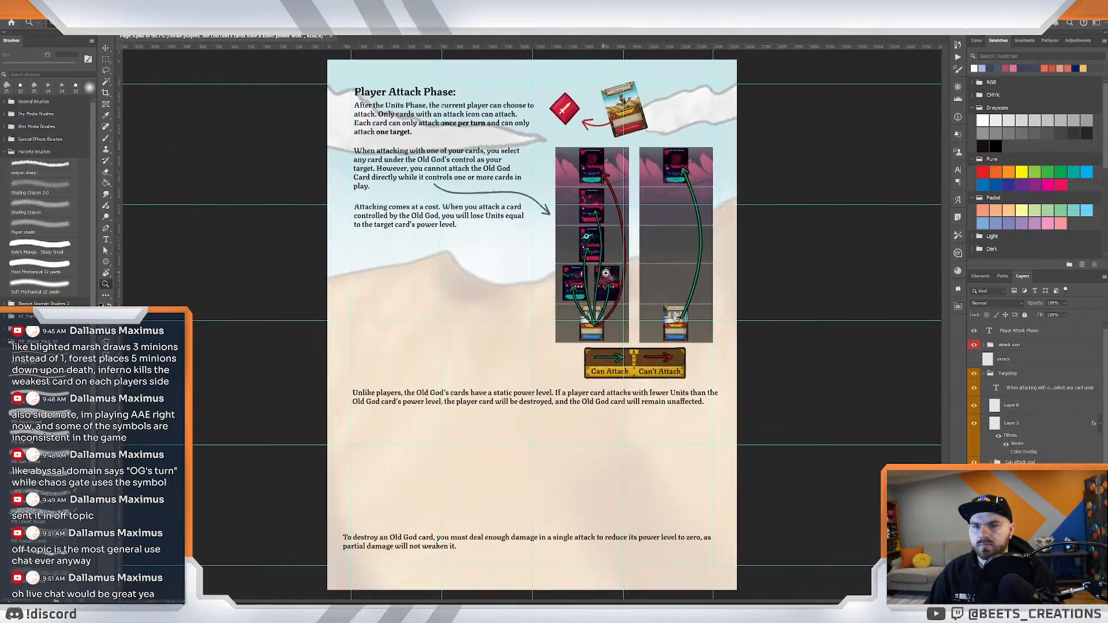
{"action": "left_click", "coordinate": [606, 274]}
{"action": "left_click_drag", "start_coordinate": [694, 313], "coordinate": [579, 307]}
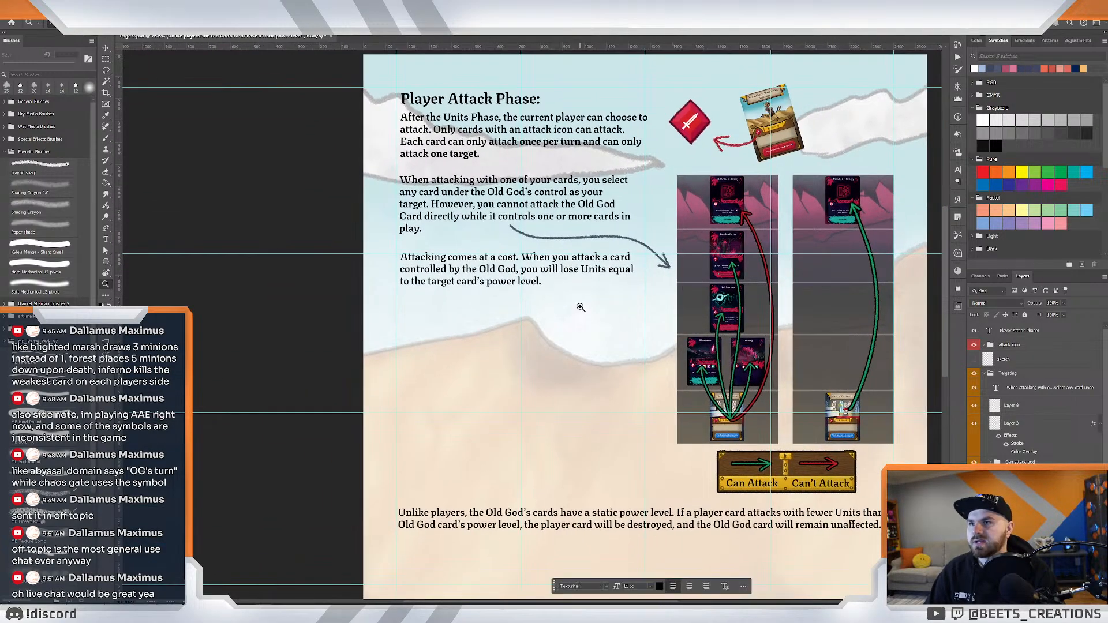
{"action": "key", "text": "ctrl+0"}
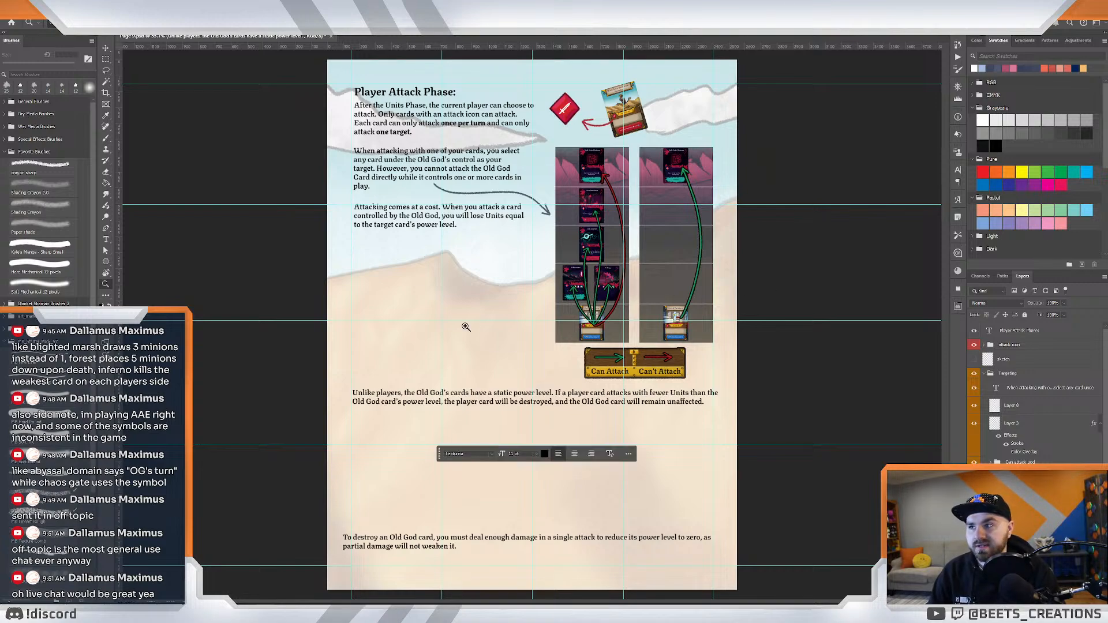
{"action": "left_click_drag", "start_coordinate": [460, 290], "coordinate": [523, 315]}
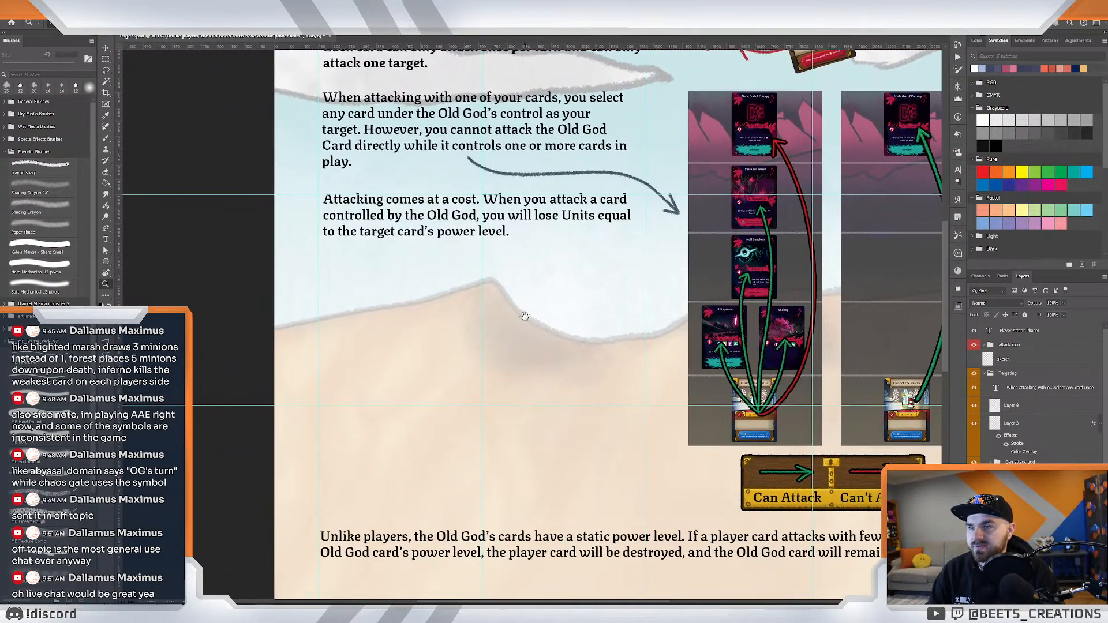
Collapse the Targeting layer group, then select the sketch layer and make it visible.
{"action": "left_click", "coordinate": [982, 376]}
{"action": "left_click", "coordinate": [983, 375]}
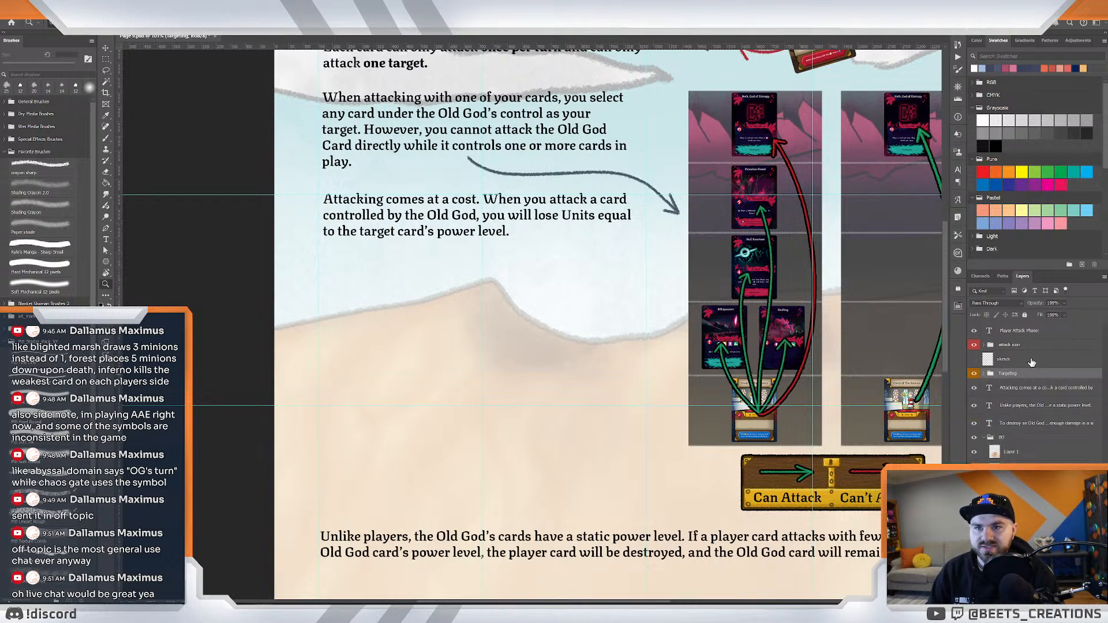
{"action": "left_click", "coordinate": [1031, 362]}
{"action": "left_click", "coordinate": [977, 360]}
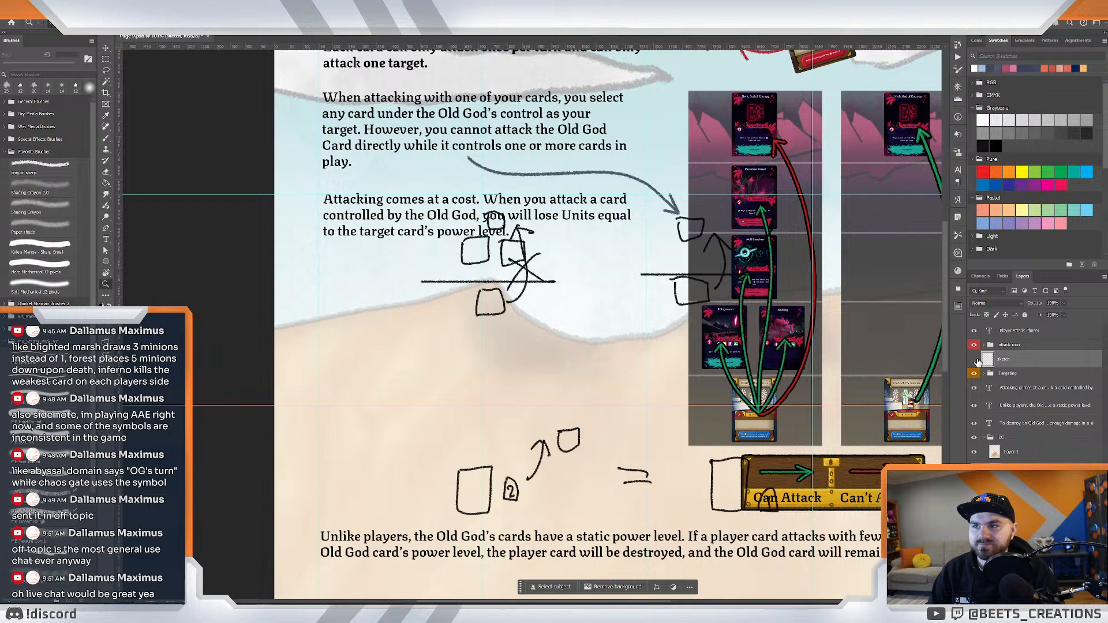
{"action": "left_click", "coordinate": [975, 360]}
{"action": "left_click", "coordinate": [975, 360]}
{"action": "key", "text": "ctrl+0"}
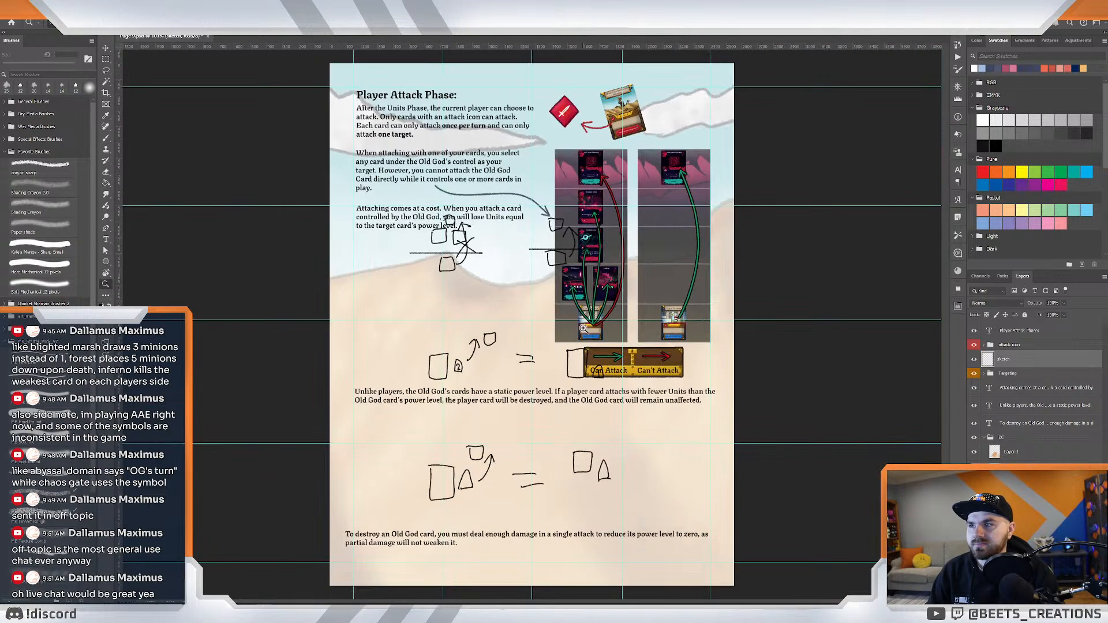
Lasso the rough targeting sketches around the "Attacking comes at a cost" paragraph and erase them from the sketch layer.
{"action": "left_click_drag", "start_coordinate": [583, 328], "coordinate": [591, 330]}
{"action": "key", "text": "l"}
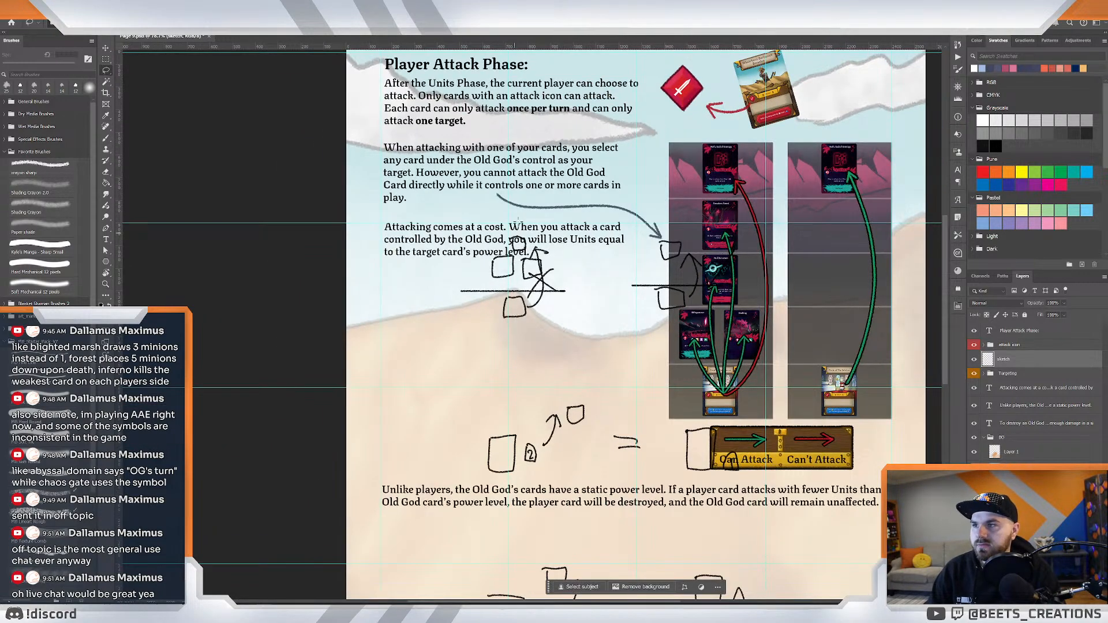
{"action": "mouse_move", "coordinate": [542, 206]}
{"action": "left_mouse_down"}
{"action": "mouse_move", "coordinate": [441, 305]}
{"action": "mouse_move", "coordinate": [785, 341]}
{"action": "mouse_move", "coordinate": [591, 209]}
{"action": "mouse_move", "coordinate": [554, 209]}
{"action": "left_mouse_up"}
{"action": "key", "text": "Delete"}
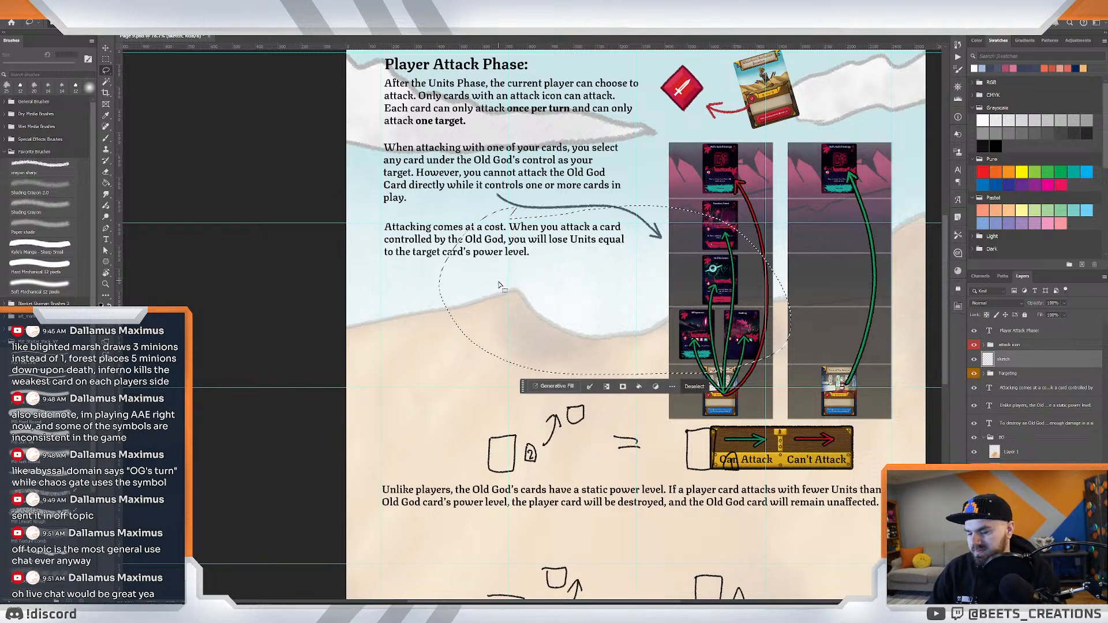
{"action": "key", "text": "ctrl+d"}
Lasso the middle attack-cost sketch and move it up beneath the "Attacking comes at a cost" paragraph, beside the targeting diagram.
{"action": "scroll", "coordinate": [500, 300], "scroll_direction": "down", "scroll_amount": 3}
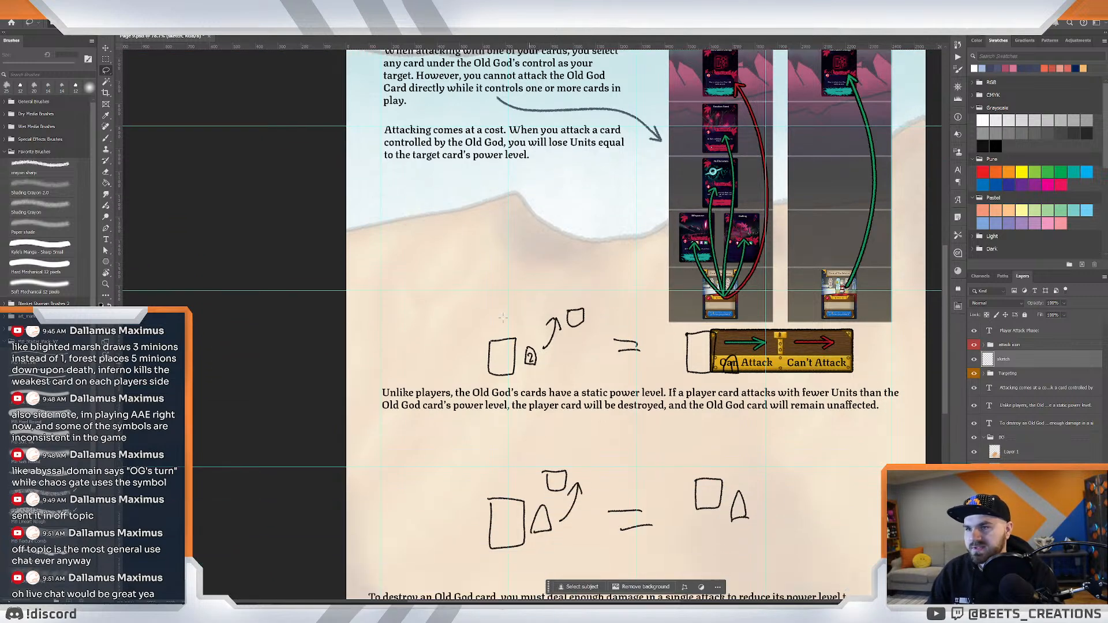
{"action": "mouse_move", "coordinate": [482, 253]}
{"action": "left_mouse_down"}
{"action": "mouse_move", "coordinate": [477, 390]}
{"action": "mouse_move", "coordinate": [826, 456]}
{"action": "mouse_move", "coordinate": [751, 292]}
{"action": "mouse_move", "coordinate": [558, 279]}
{"action": "left_mouse_up"}
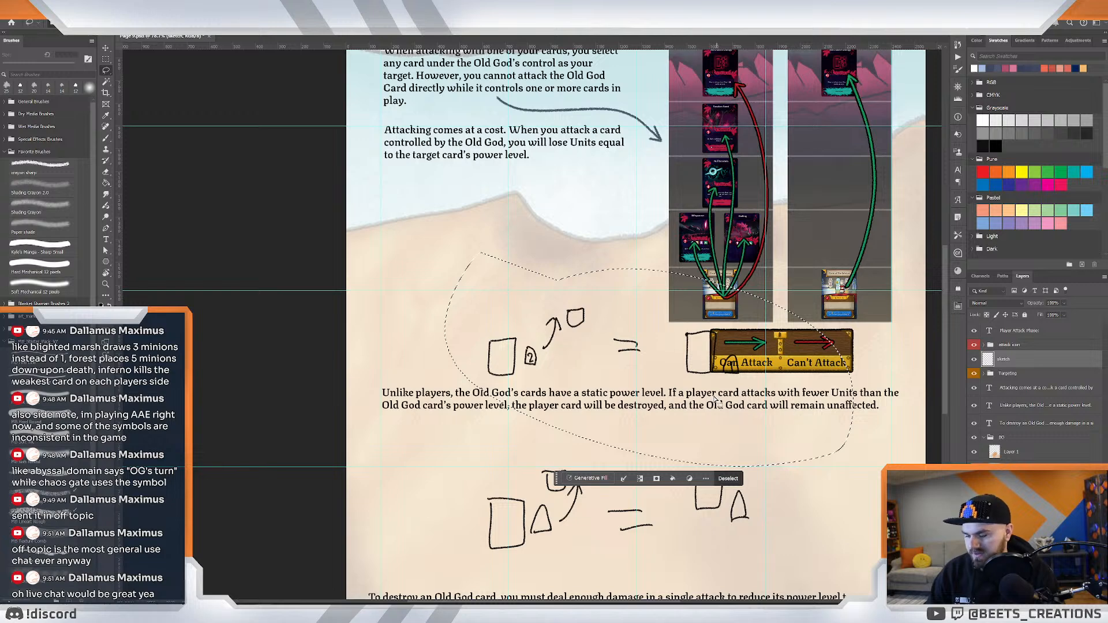
{"action": "mouse_move", "coordinate": [641, 363]}
{"action": "left_mouse_down"}
{"action": "mouse_move", "coordinate": [517, 271]}
{"action": "mouse_move", "coordinate": [544, 257]}
{"action": "left_mouse_up"}
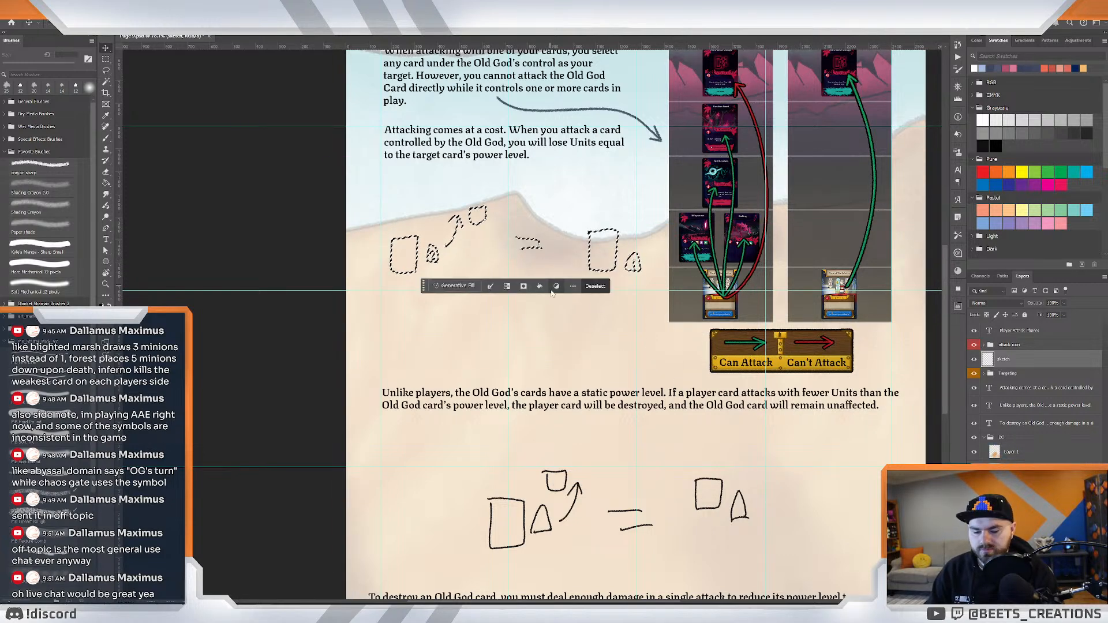
{"action": "key", "text": "ctrl+d"}
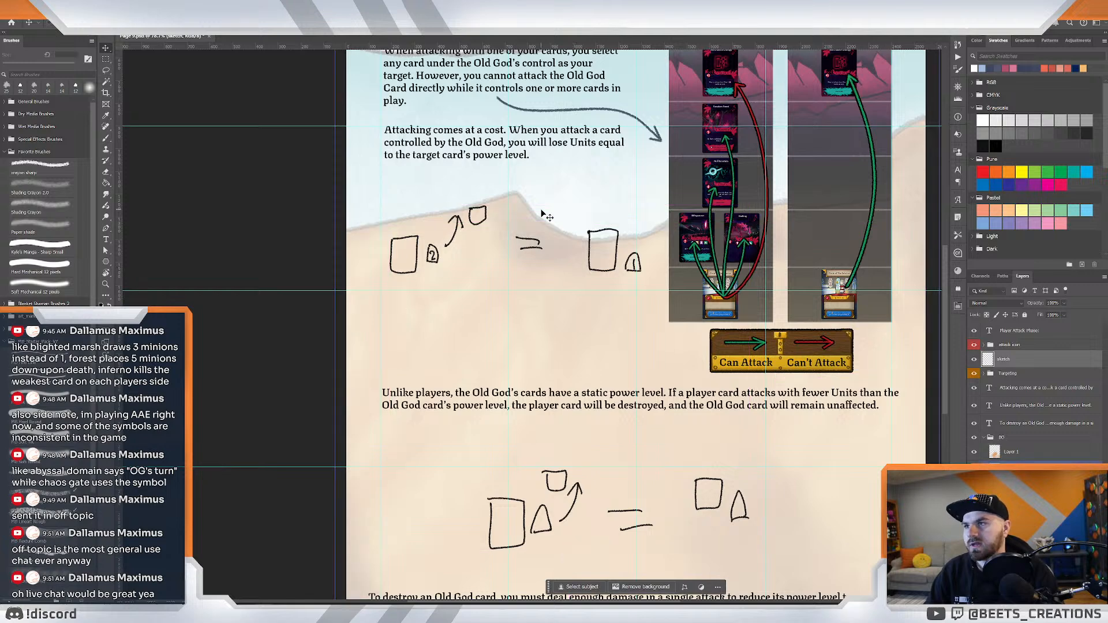
Lasso the equals sign and result card in the upper attack-cost sketch and shift them closer to the attacking card, tightening their spacing.
{"action": "key", "text": "l"}
{"action": "mouse_move", "coordinate": [536, 190]}
{"action": "left_mouse_down"}
{"action": "mouse_move", "coordinate": [507, 274]}
{"action": "mouse_move", "coordinate": [576, 331]}
{"action": "mouse_move", "coordinate": [645, 295]}
{"action": "mouse_move", "coordinate": [662, 249]}
{"action": "mouse_move", "coordinate": [609, 201]}
{"action": "left_mouse_up"}
{"action": "left_click_drag", "start_coordinate": [619, 267], "coordinate": [583, 277]}
{"action": "key", "text": "ctrl+d"}
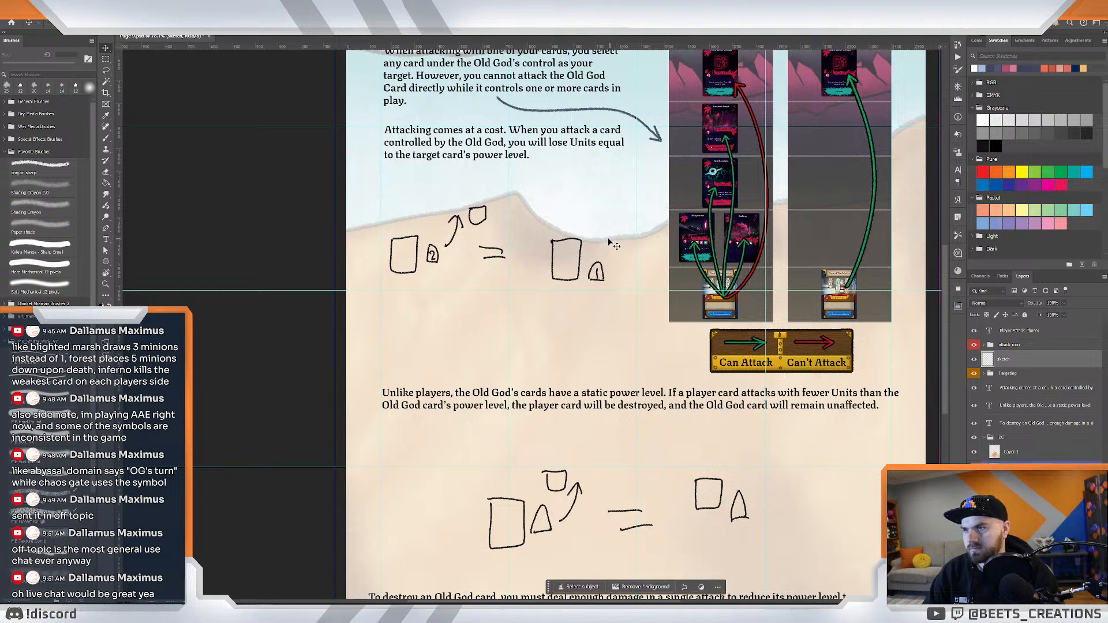
{"action": "key", "text": "l"}
{"action": "mouse_move", "coordinate": [576, 213]}
{"action": "left_mouse_down"}
{"action": "mouse_move", "coordinate": [536, 316]}
{"action": "mouse_move", "coordinate": [596, 299]}
{"action": "mouse_move", "coordinate": [616, 238]}
{"action": "mouse_move", "coordinate": [579, 202]}
{"action": "left_mouse_up"}
{"action": "mouse_move", "coordinate": [615, 261]}
{"action": "left_mouse_down"}
{"action": "mouse_move", "coordinate": [619, 296]}
{"action": "mouse_move", "coordinate": [625, 272]}
{"action": "mouse_move", "coordinate": [558, 268]}
{"action": "left_mouse_up"}
{"action": "key", "text": "v"}
{"action": "key", "text": "ctrl+d"}
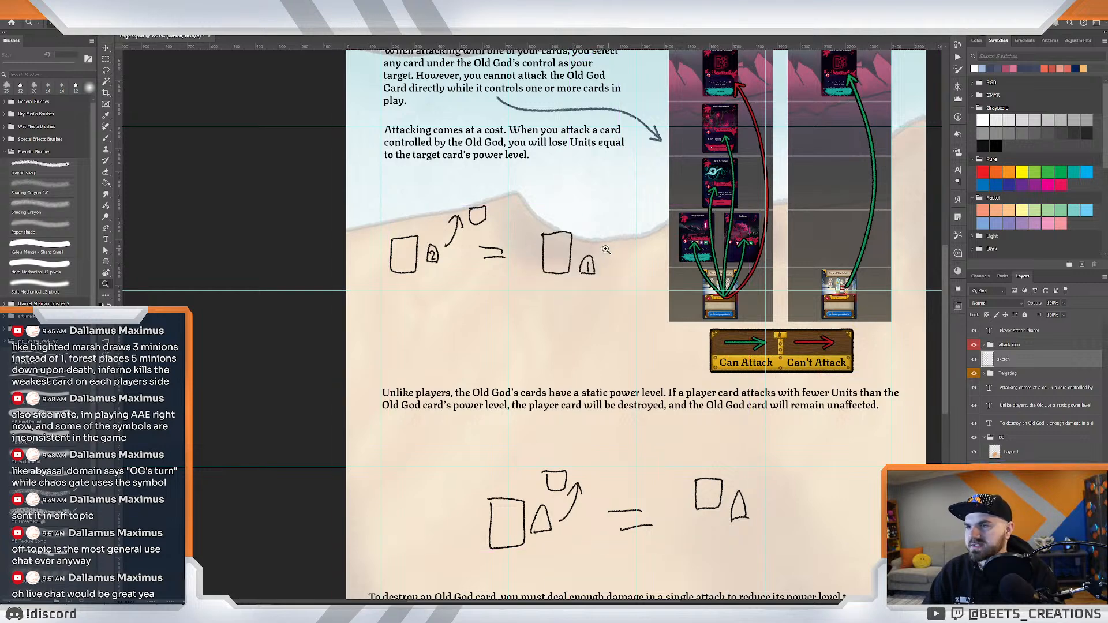
Lasso the whole upper attack-cost sketch and move it slightly right beneath the "Attacking comes at a cost" paragraph.
{"action": "key", "text": "z"}
{"action": "left_click", "coordinate": [600, 249], "text": "alt"}
{"action": "left_click", "coordinate": [600, 250], "text": "alt"}
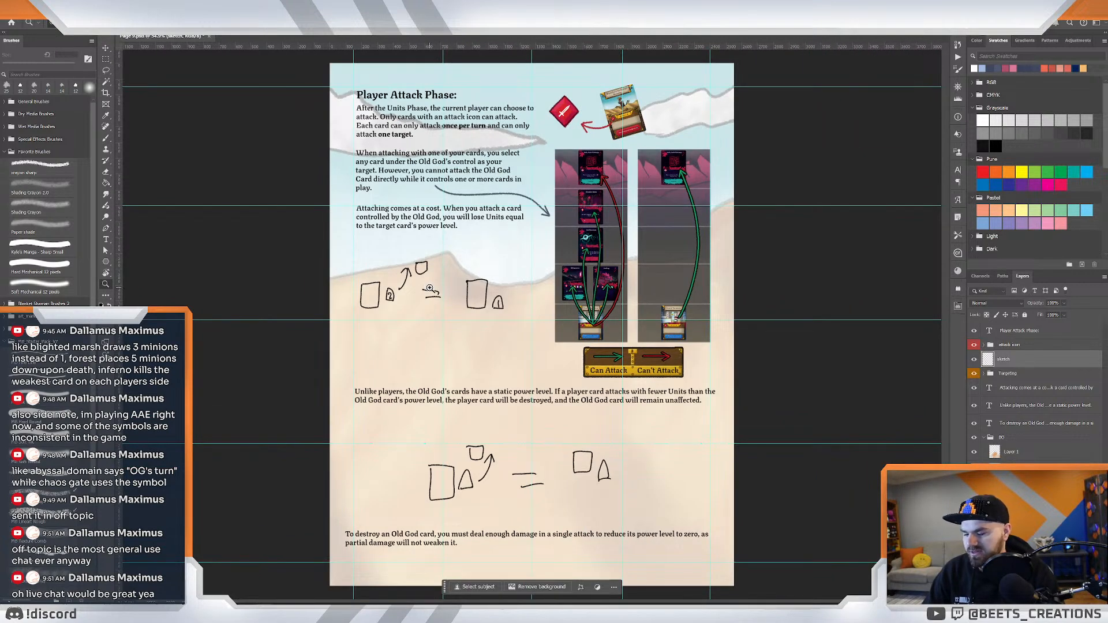
{"action": "key", "text": "l"}
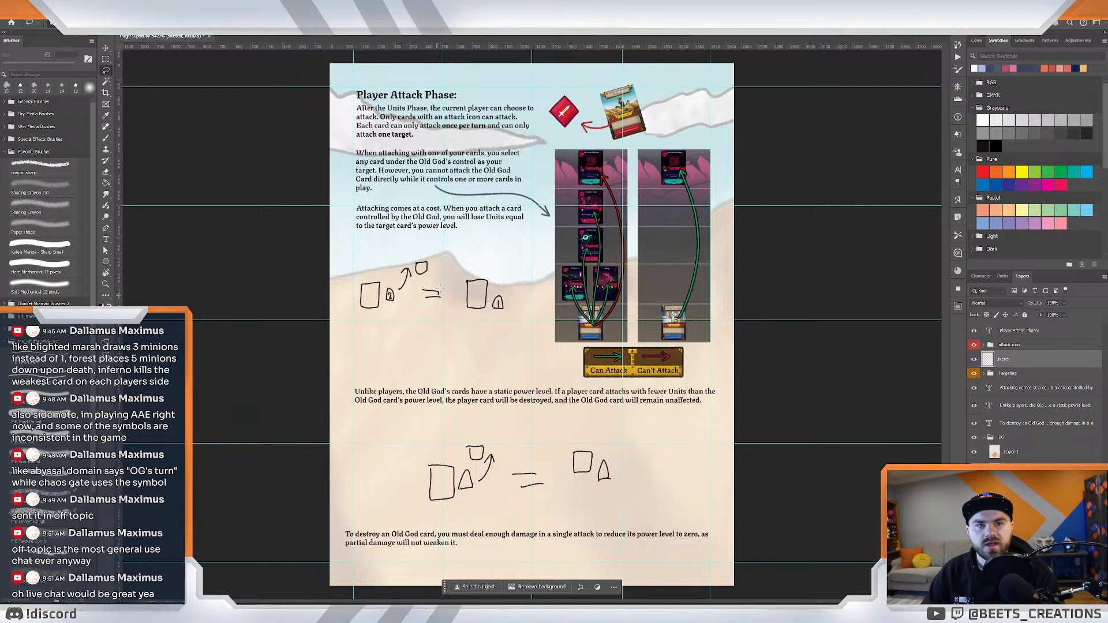
{"action": "mouse_move", "coordinate": [406, 334]}
{"action": "left_mouse_down"}
{"action": "mouse_move", "coordinate": [518, 319]}
{"action": "mouse_move", "coordinate": [514, 265]}
{"action": "mouse_move", "coordinate": [458, 241]}
{"action": "mouse_move", "coordinate": [377, 247]}
{"action": "mouse_move", "coordinate": [343, 279]}
{"action": "mouse_move", "coordinate": [363, 329]}
{"action": "mouse_move", "coordinate": [413, 337]}
{"action": "mouse_move", "coordinate": [469, 303]}
{"action": "left_mouse_up"}
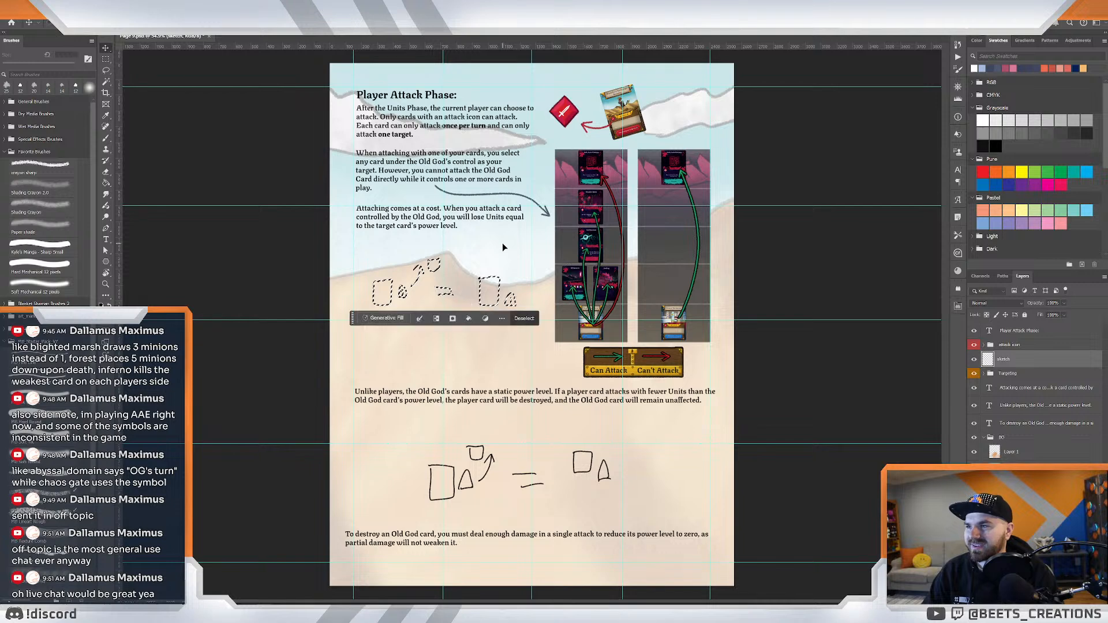
{"action": "key", "text": "ctrl+d"}
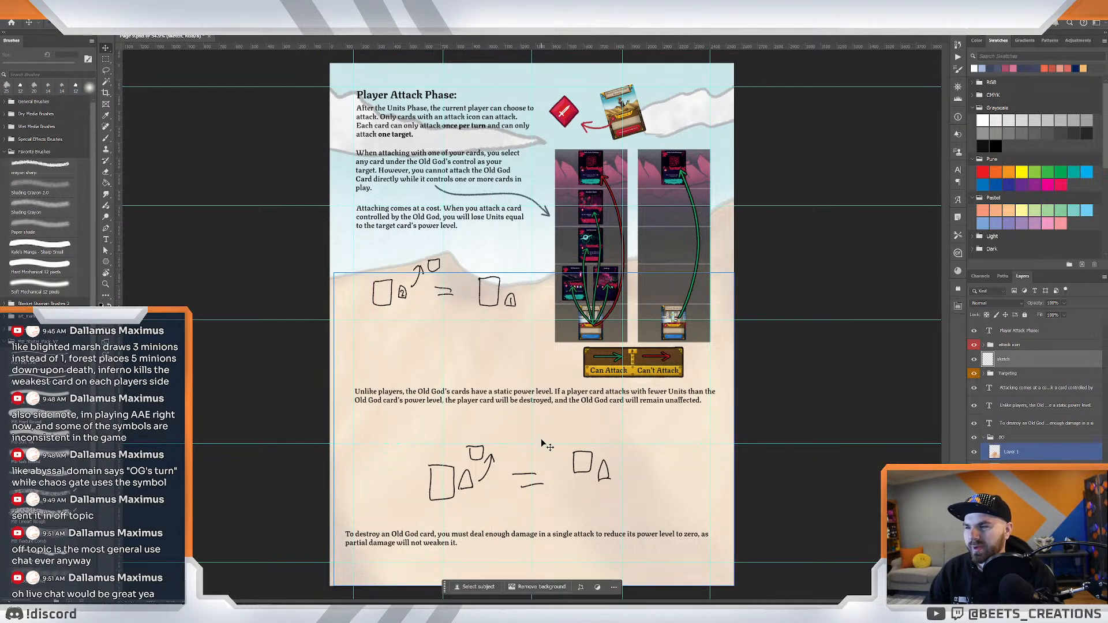
Lasso the lower combat sketch and move it up and right, closer to the "Unlike players" paragraph.
{"action": "key", "text": "l"}
{"action": "mouse_move", "coordinate": [458, 423]}
{"action": "left_mouse_down"}
{"action": "mouse_move", "coordinate": [411, 474]}
{"action": "mouse_move", "coordinate": [434, 526]}
{"action": "mouse_move", "coordinate": [456, 540]}
{"action": "mouse_move", "coordinate": [595, 529]}
{"action": "mouse_move", "coordinate": [686, 494]}
{"action": "mouse_move", "coordinate": [586, 428]}
{"action": "mouse_move", "coordinate": [462, 421]}
{"action": "left_mouse_up"}
{"action": "key", "text": "v"}
{"action": "mouse_move", "coordinate": [599, 478]}
{"action": "left_mouse_down"}
{"action": "mouse_move", "coordinate": [598, 458]}
{"action": "mouse_move", "coordinate": [611, 456]}
{"action": "left_mouse_up"}
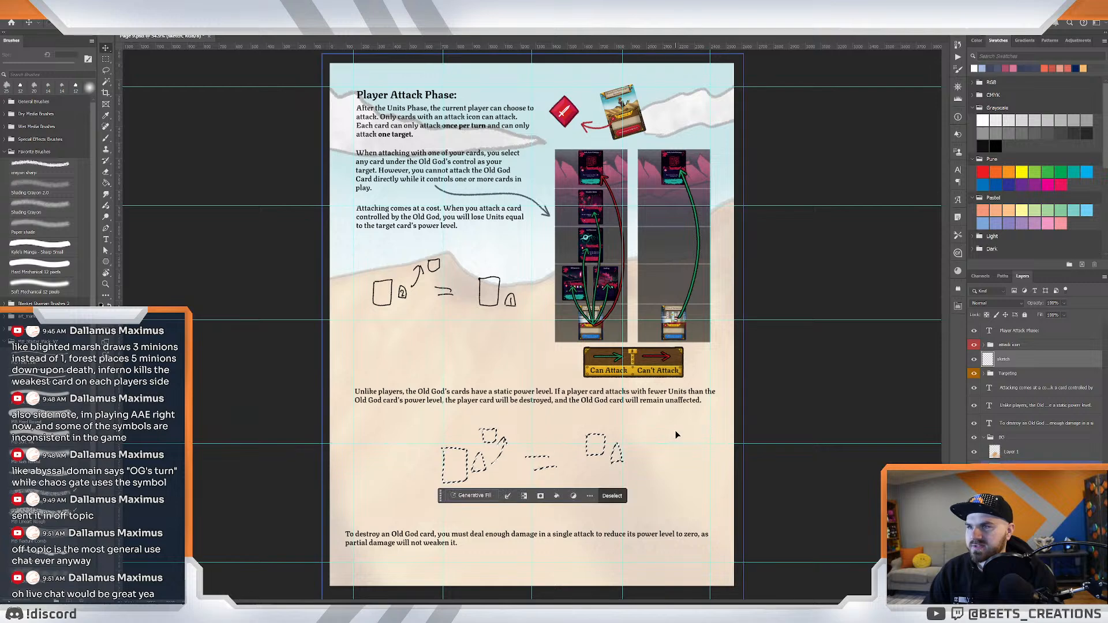
Narrow the "Unlike players" text box from its right edge to the margin guide, and clear the sketch selection.
{"action": "double_click", "coordinate": [671, 401]}
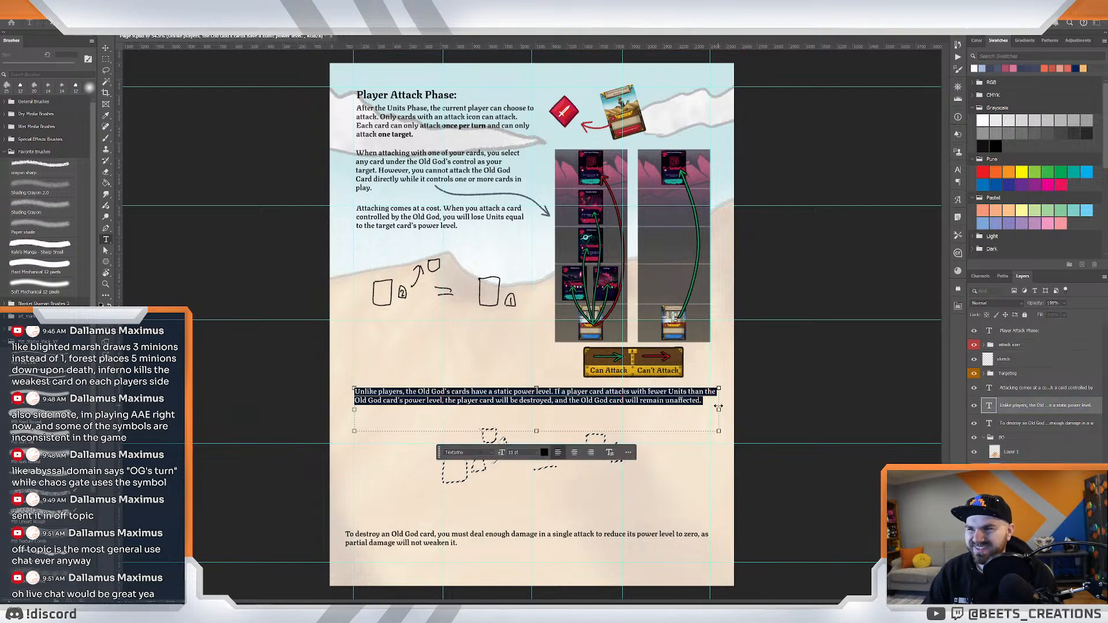
{"action": "left_click_drag", "start_coordinate": [717, 407], "coordinate": [713, 407]}
{"action": "left_click", "coordinate": [106, 50]}
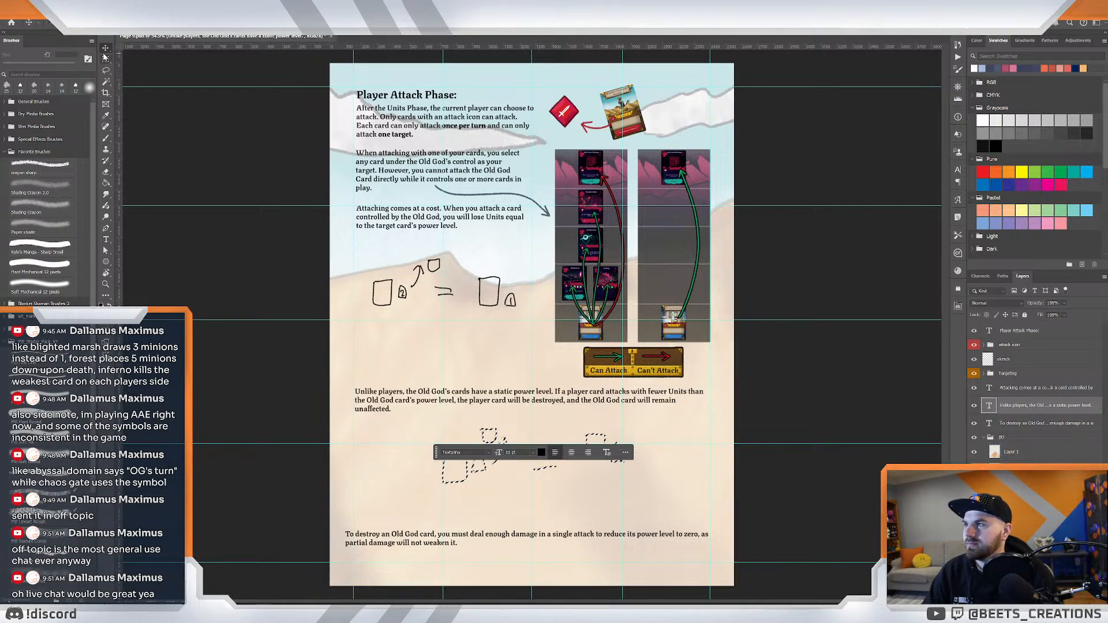
{"action": "left_click", "coordinate": [557, 457]}
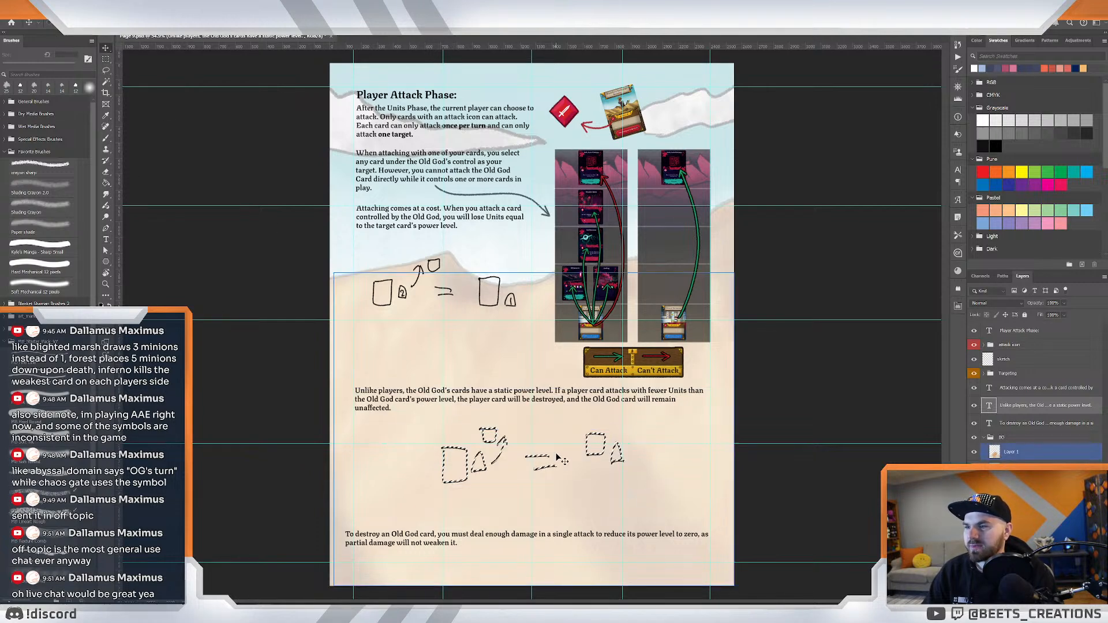
{"action": "key", "text": "ctrl+d"}
{"action": "key", "text": "s"}
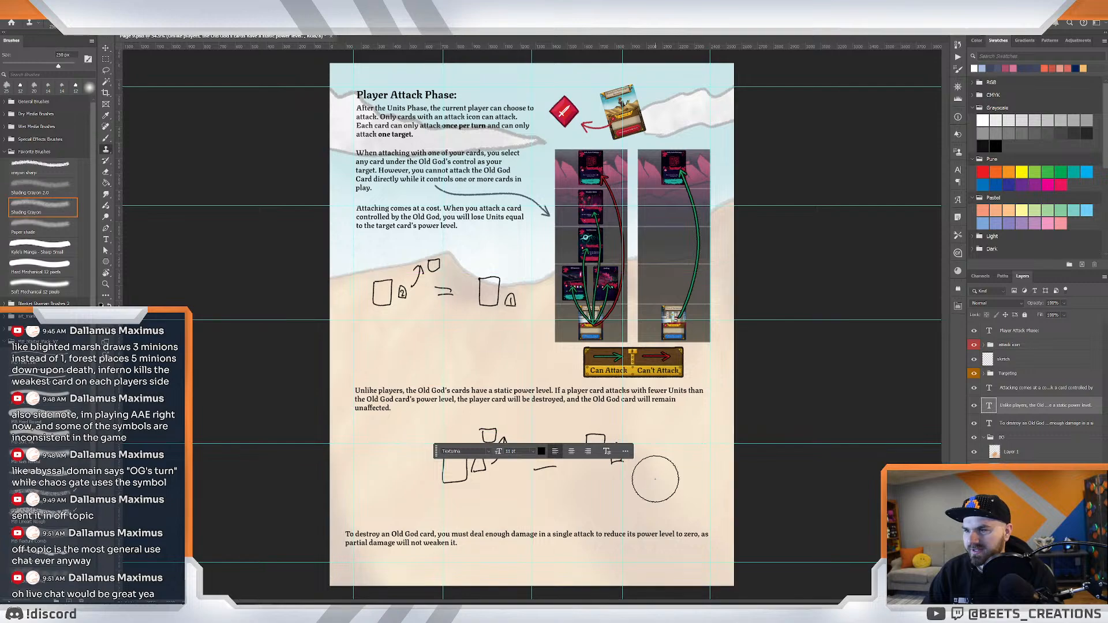
{"action": "key", "text": "v"}
{"action": "left_click", "coordinate": [657, 478]}
{"action": "key", "text": "ctrl+z"}
Resize the "To destroy an Old God card" text box so its left and right edges meet the page's margin guides.
{"action": "key", "text": "z"}
{"action": "left_click_drag", "start_coordinate": [660, 475], "coordinate": [657, 473]}
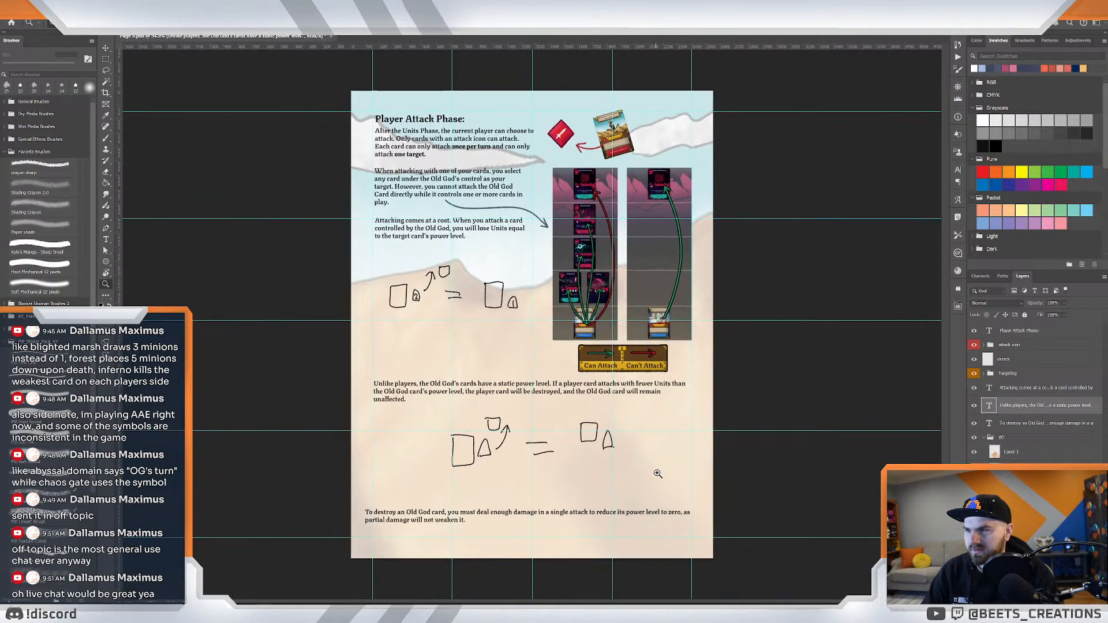
{"action": "left_click", "coordinate": [658, 473]}
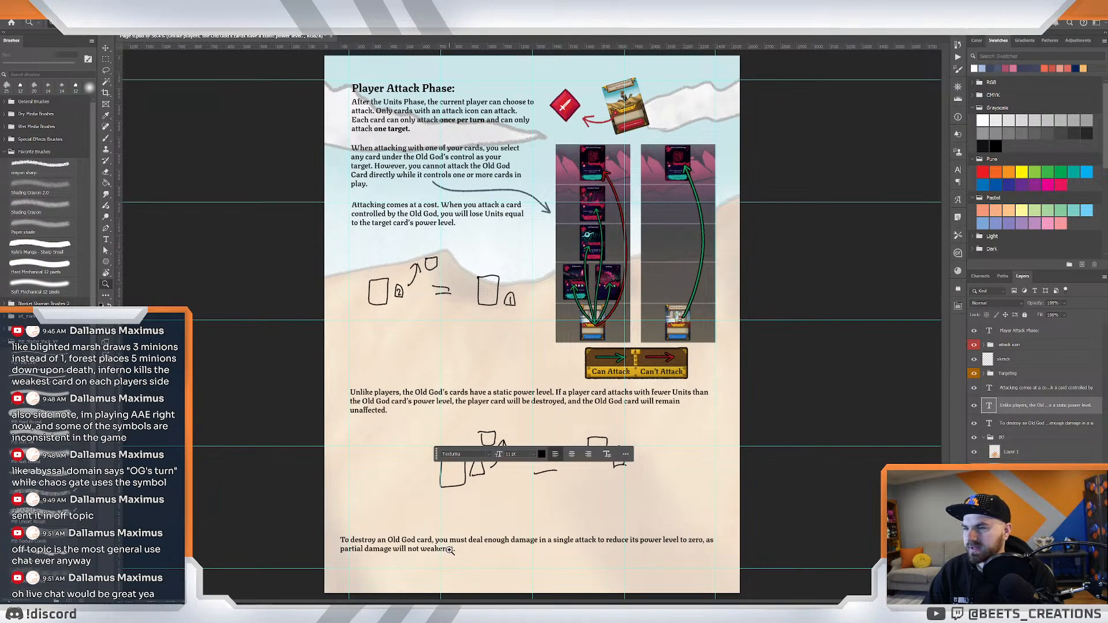
{"action": "key", "text": "t"}
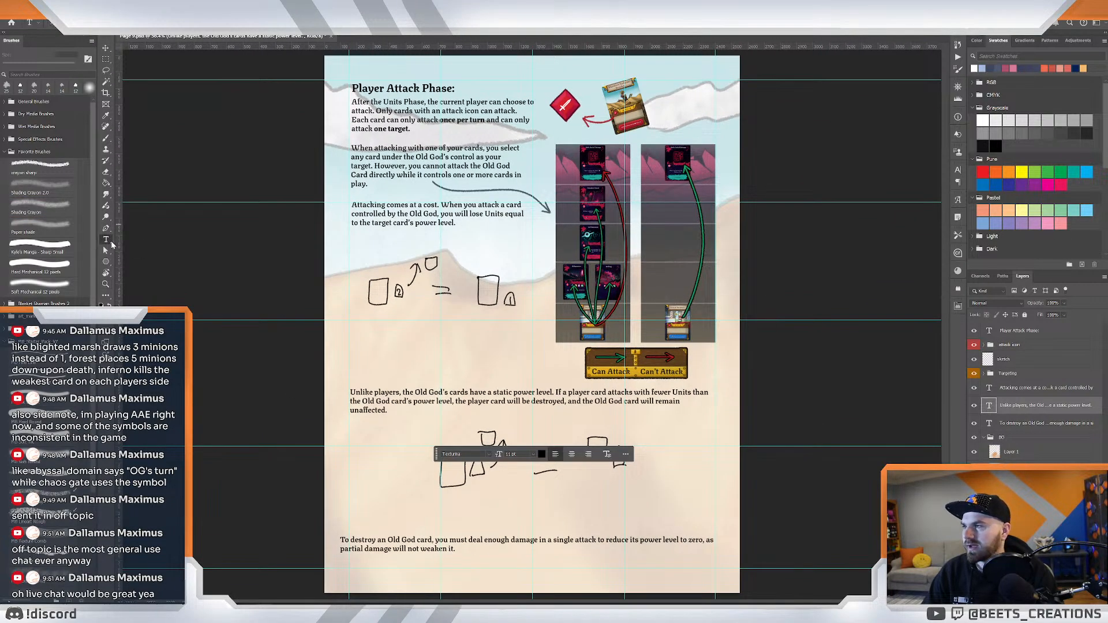
{"action": "left_click", "coordinate": [414, 542]}
{"action": "left_click_drag", "start_coordinate": [339, 548], "coordinate": [348, 549]}
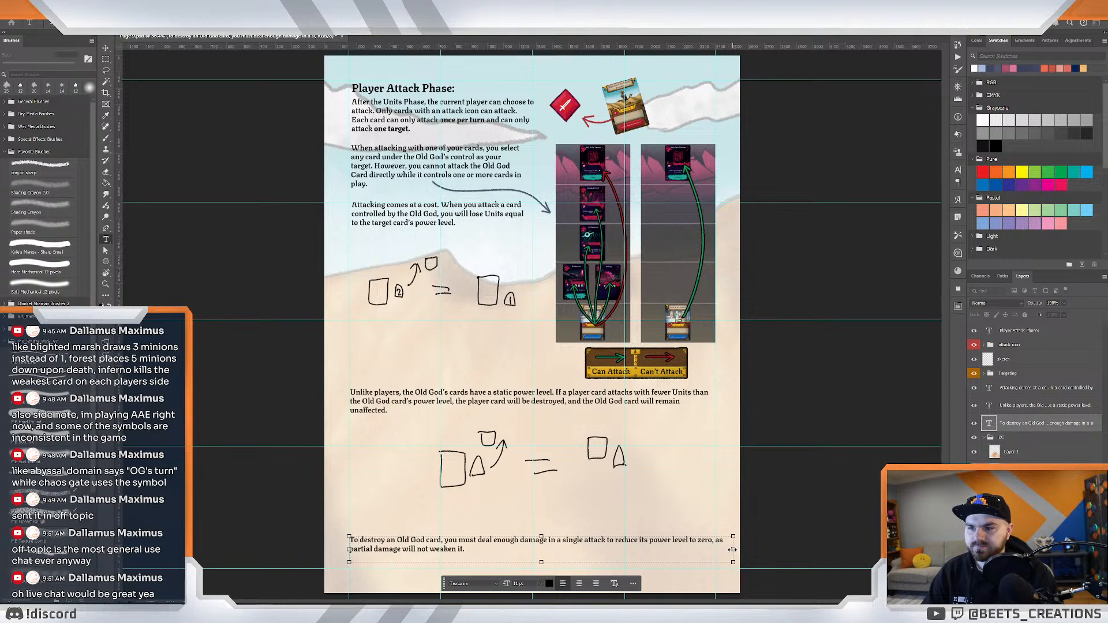
{"action": "left_click_drag", "start_coordinate": [732, 549], "coordinate": [714, 549]}
{"action": "left_click", "coordinate": [648, 416]}
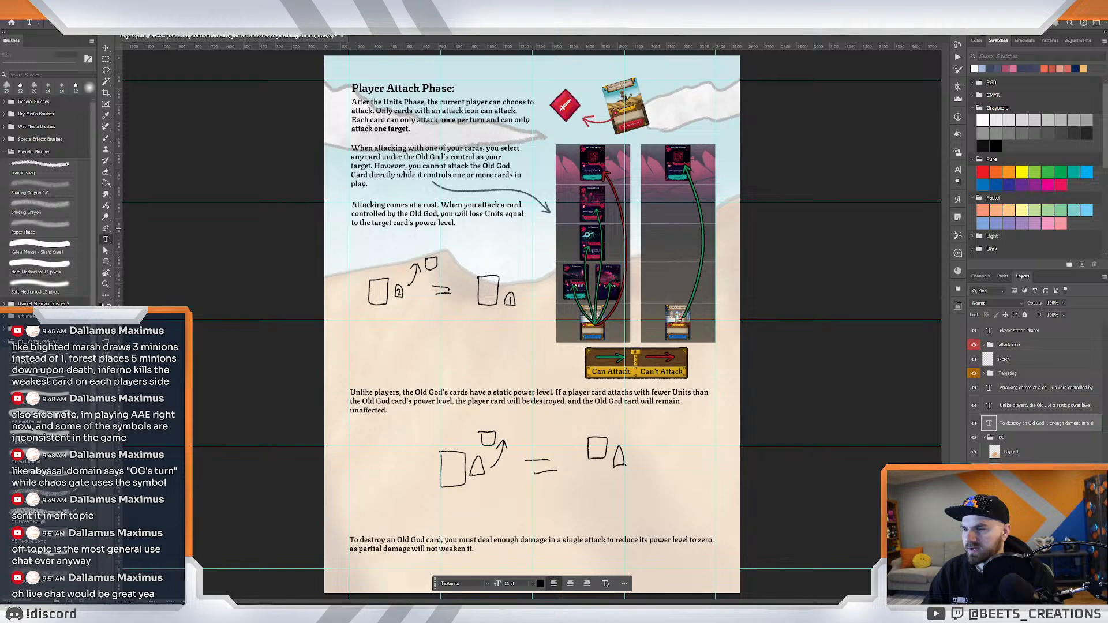
Move the "To destroy an Old God card" paragraph slightly lower on the page.
{"action": "left_click", "coordinate": [106, 47]}
{"action": "left_click_drag", "start_coordinate": [420, 549], "coordinate": [423, 560]}
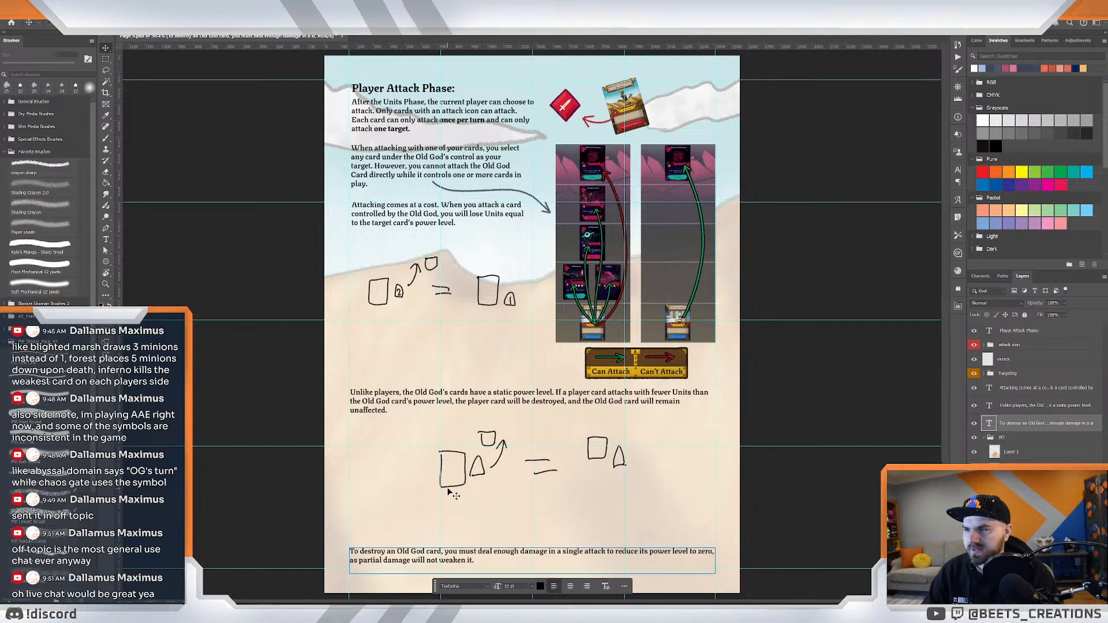
{"action": "left_click", "coordinate": [449, 469]}
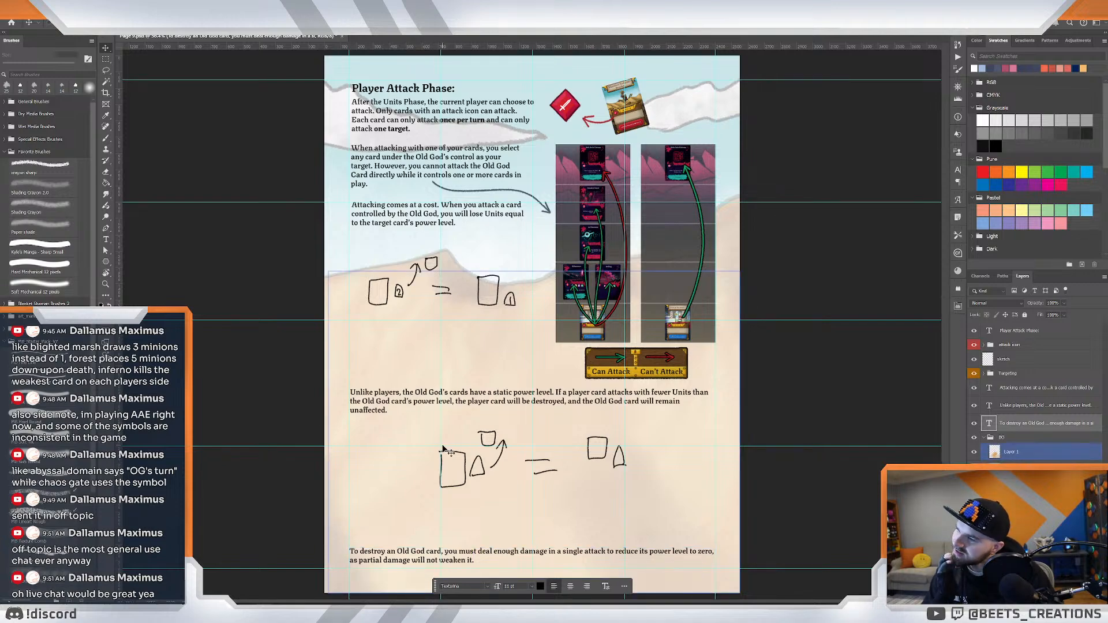
Place the warrior hero card image on the page over the left card outline of the upper attack-cost sketch.
{"action": "key", "text": "z"}
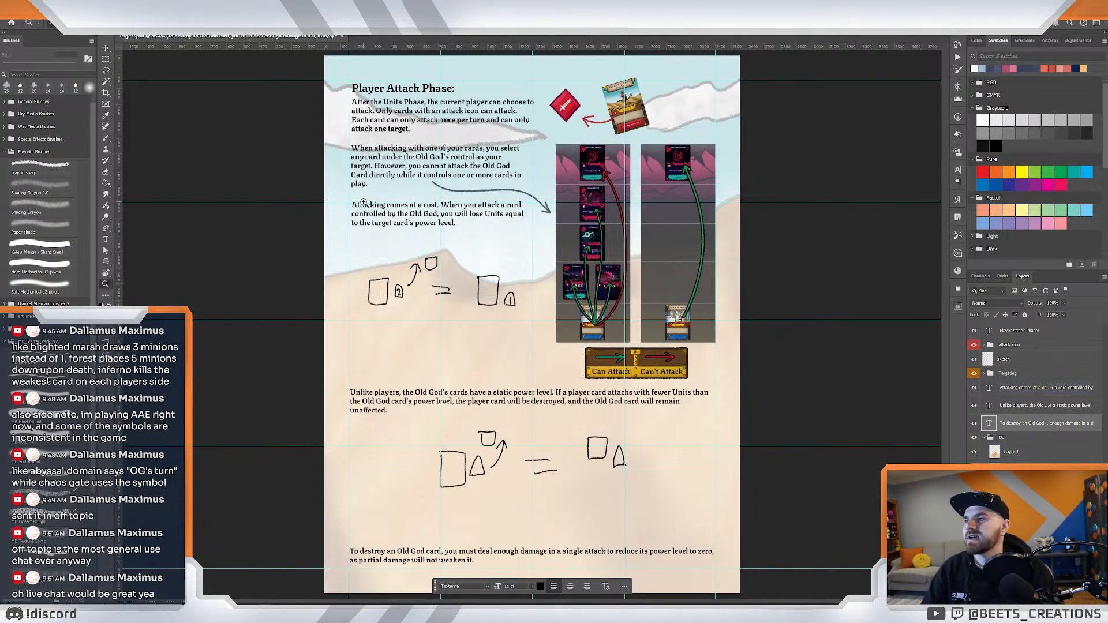
{"action": "left_click_drag", "start_coordinate": [363, 202], "coordinate": [521, 260]}
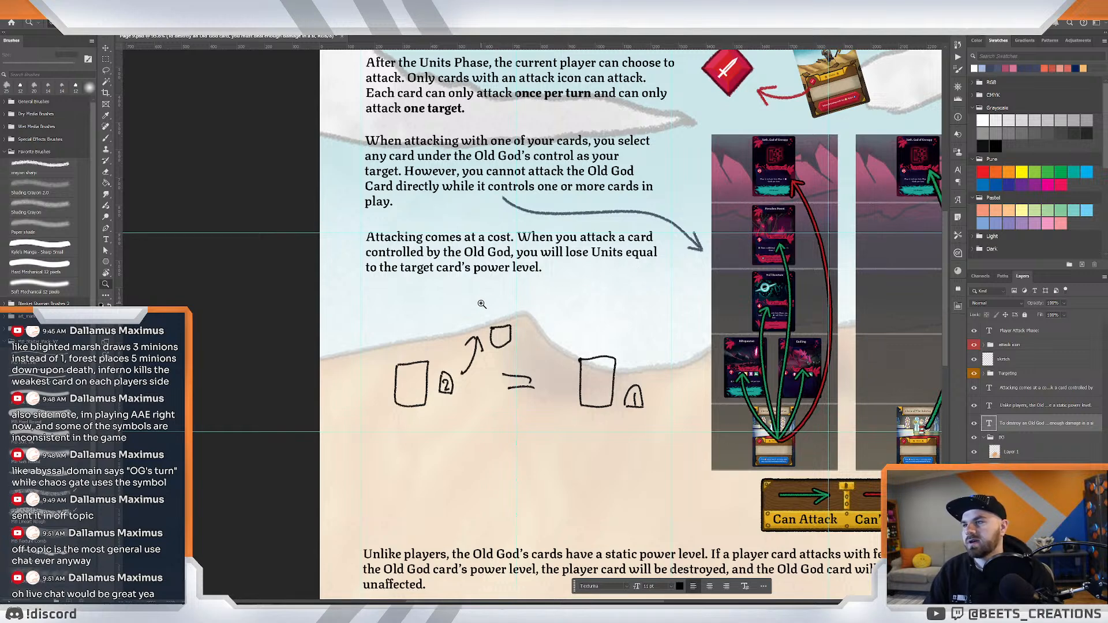
{"action": "left_click_drag", "start_coordinate": [586, 344], "coordinate": [584, 345]}
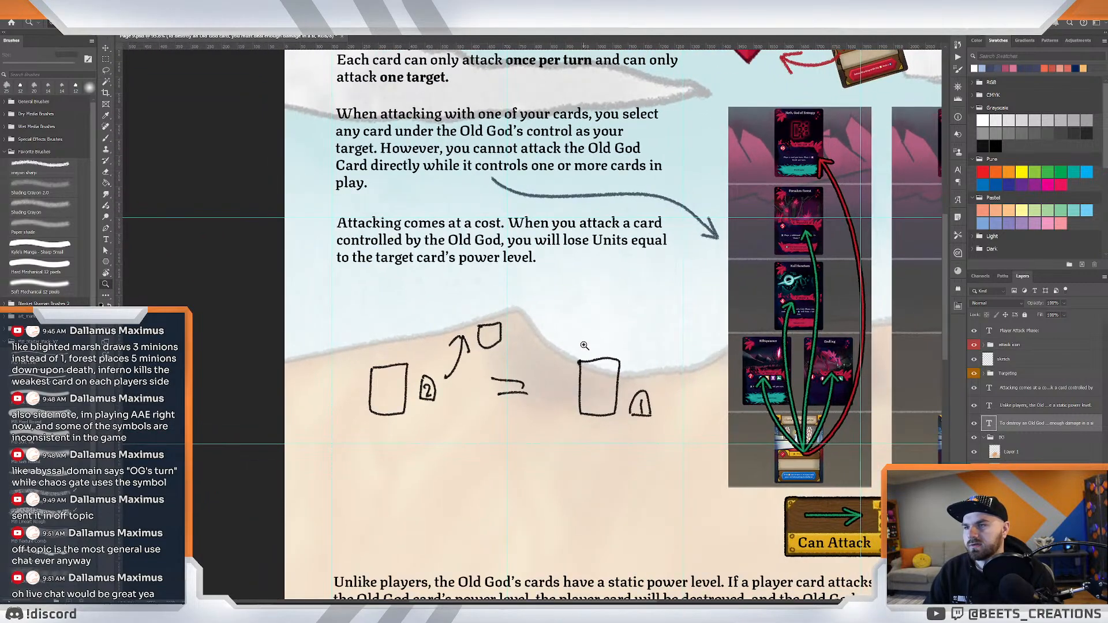
{"action": "mouse_move", "coordinate": [560, 389]}
{"action": "left_mouse_down"}
{"action": "mouse_move", "coordinate": [540, 358]}
{"action": "mouse_move", "coordinate": [571, 343]}
{"action": "mouse_move", "coordinate": [586, 367]}
{"action": "mouse_move", "coordinate": [555, 374]}
{"action": "left_mouse_up"}
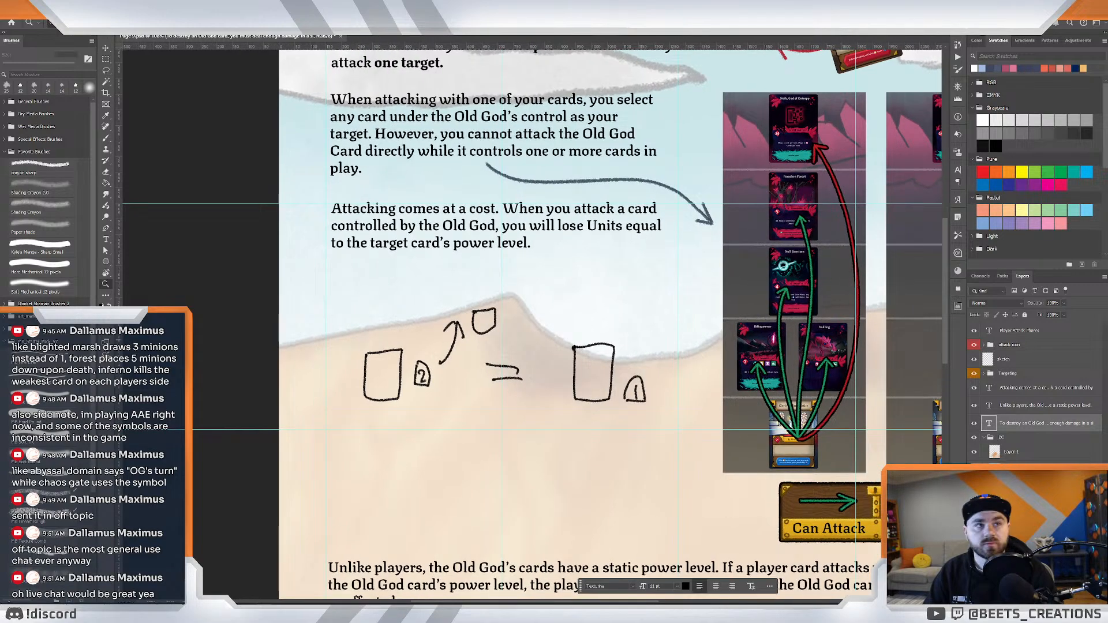
{"action": "scroll", "coordinate": [423, 430], "scroll_direction": "down", "scroll_amount": 3}
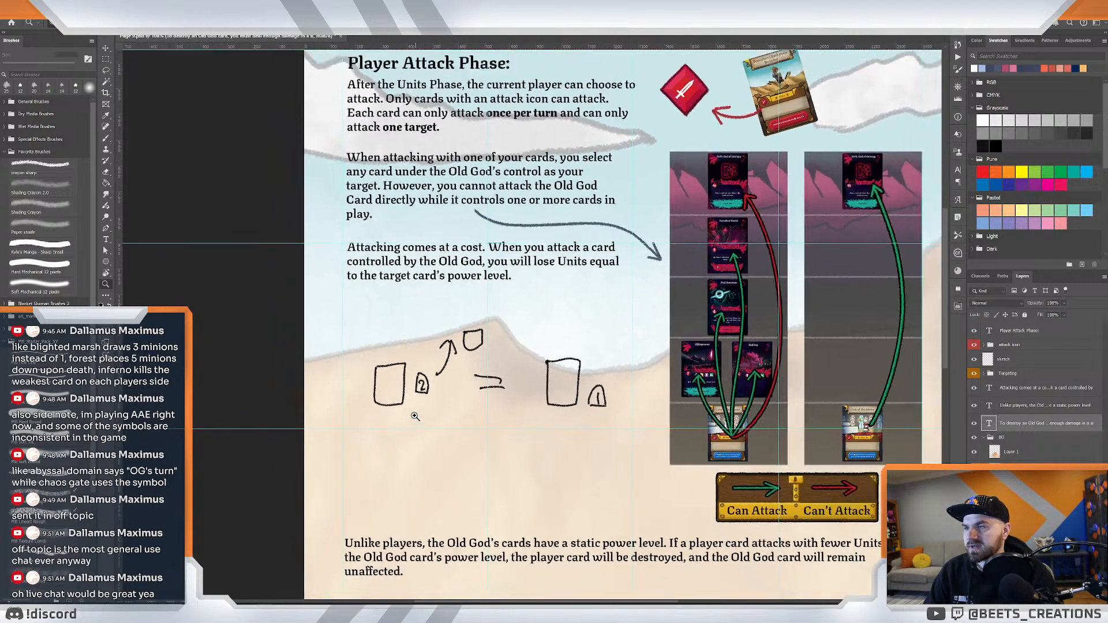
{"action": "scroll", "coordinate": [416, 414], "scroll_direction": "up", "scroll_amount": 1}
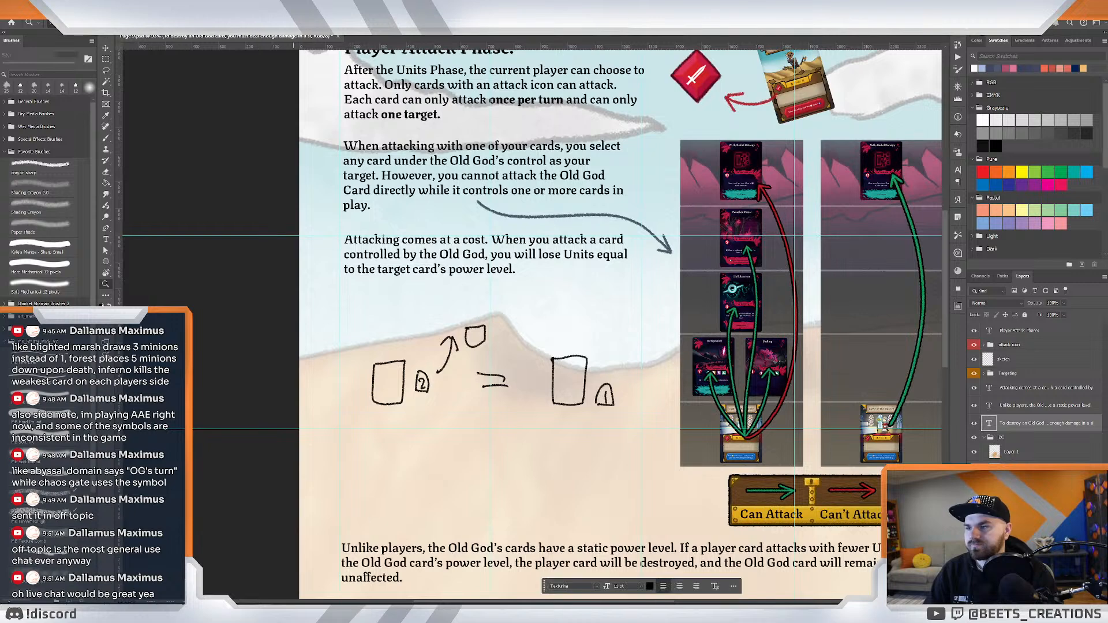
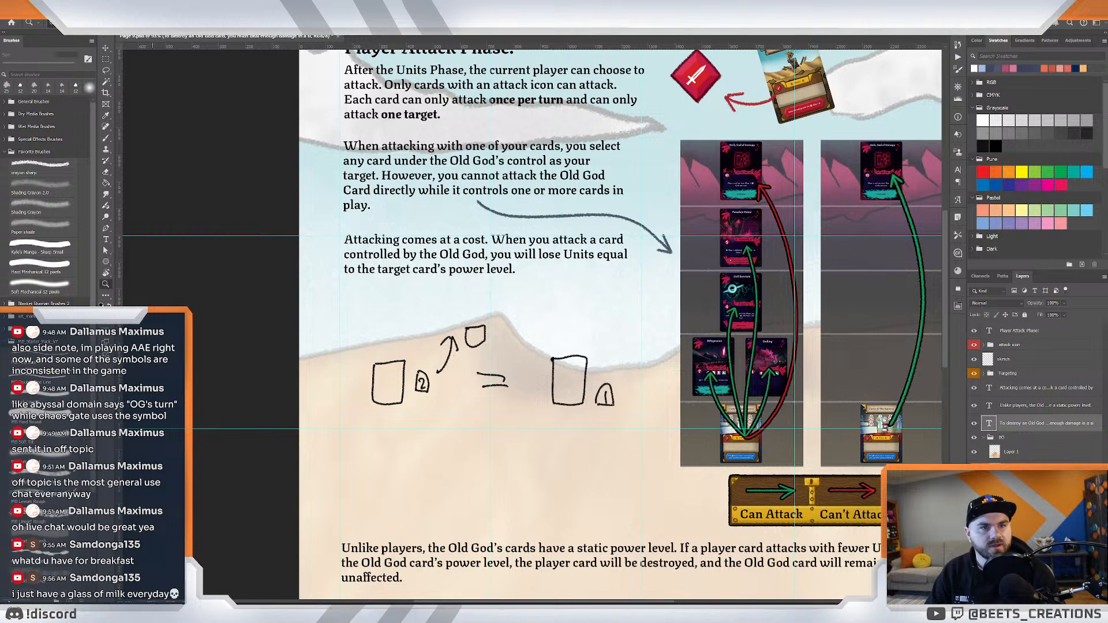
{"action": "left_click_drag", "start_coordinate": [869, 486], "coordinate": [551, 276]}
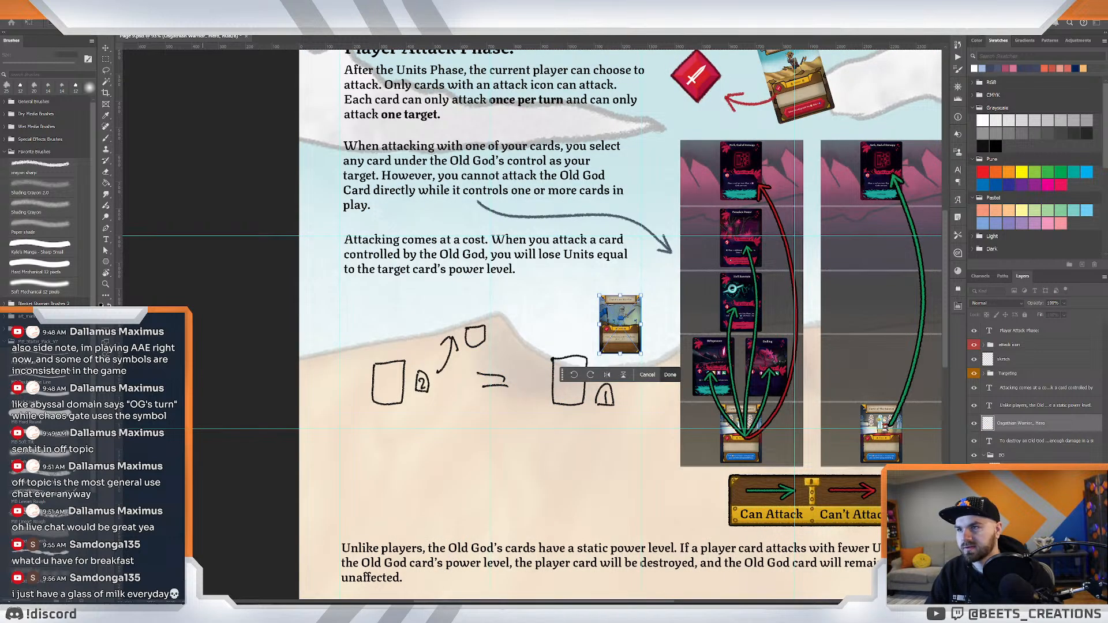
{"action": "left_click_drag", "start_coordinate": [619, 330], "coordinate": [390, 398]}
{"action": "key", "text": "Return"}
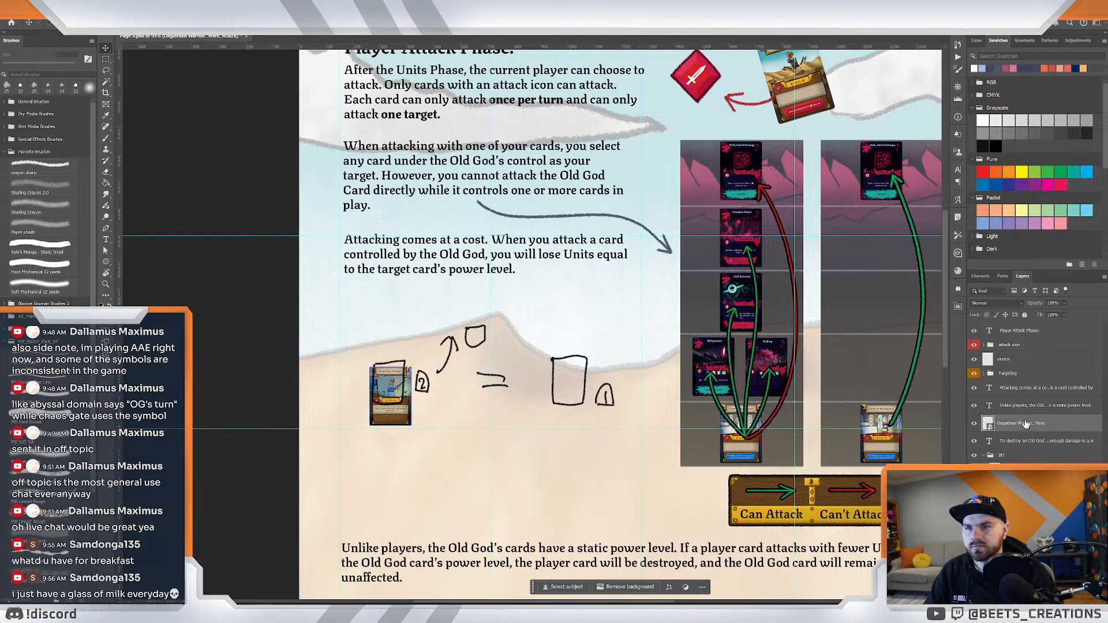
Reorder the warrior card layer so it sits directly above the "Unlike players" text layer.
{"action": "mouse_move", "coordinate": [1022, 424]}
{"action": "left_mouse_down"}
{"action": "mouse_move", "coordinate": [1017, 389]}
{"action": "mouse_move", "coordinate": [1019, 405]}
{"action": "left_mouse_up"}
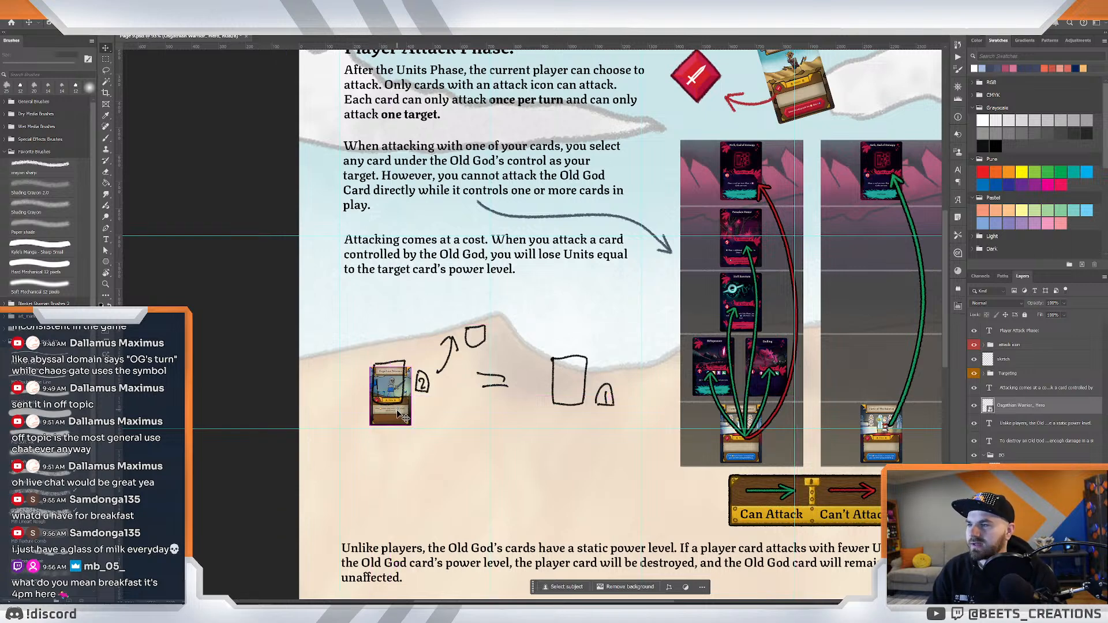
{"action": "left_click", "coordinate": [979, 442]}
{"action": "left_click", "coordinate": [1030, 406]}
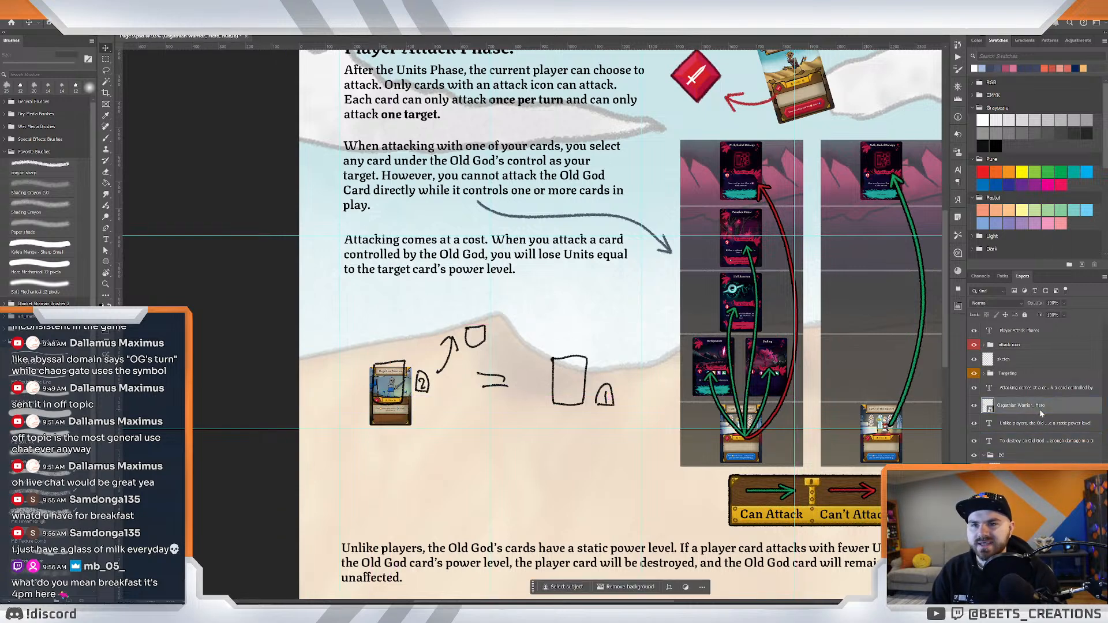
Scale the warrior card to 25% and move it down below the left card outline of the sketch.
{"action": "key", "text": "ctrl+t"}
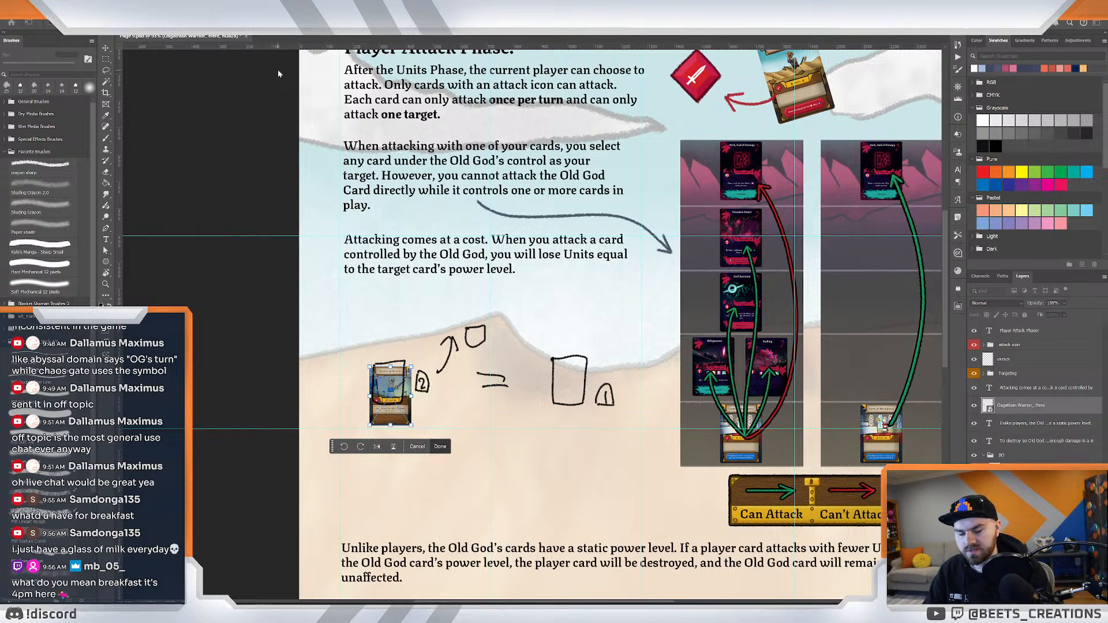
{"action": "type", "text": "25"}
{"action": "key", "text": "Return"}
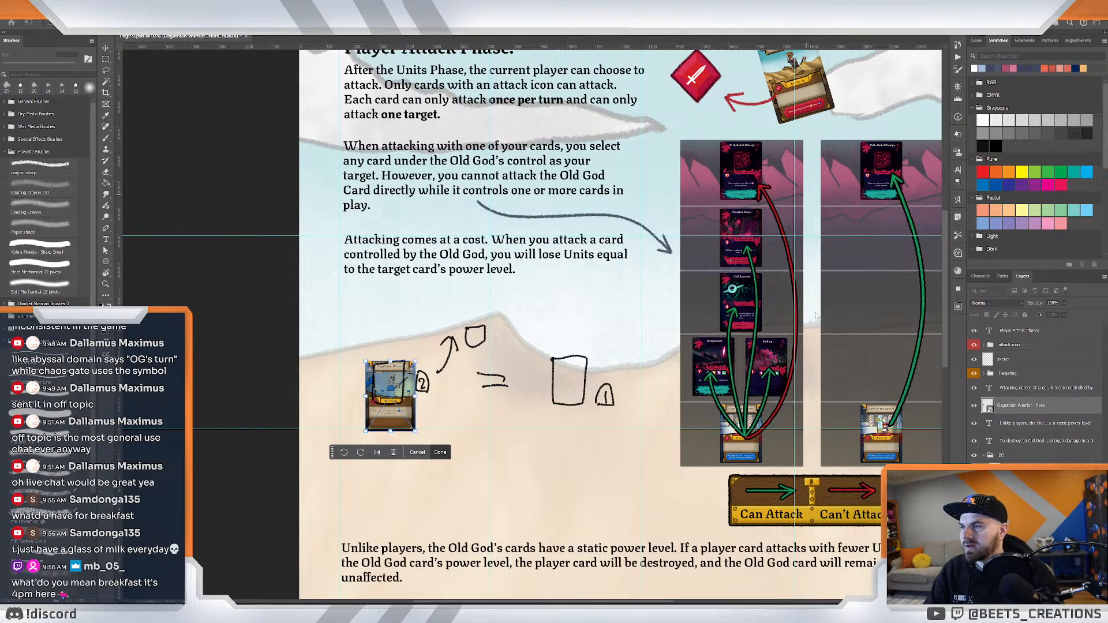
{"action": "left_click", "coordinate": [440, 451]}
{"action": "left_click_drag", "start_coordinate": [595, 398], "coordinate": [594, 472]}
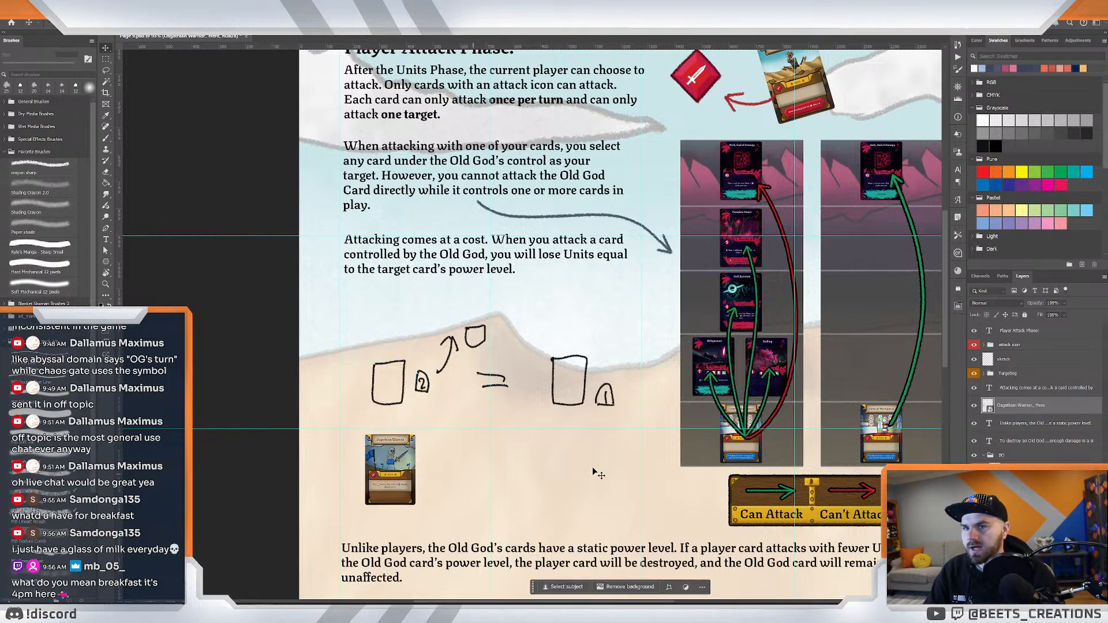
Move the sketch layer down to just above the background group, and shift the warrior card slightly up and left.
{"action": "left_click", "coordinate": [1019, 362]}
{"action": "mouse_move", "coordinate": [1020, 365]}
{"action": "left_mouse_down"}
{"action": "mouse_move", "coordinate": [1039, 456]}
{"action": "mouse_move", "coordinate": [1047, 453]}
{"action": "left_mouse_up"}
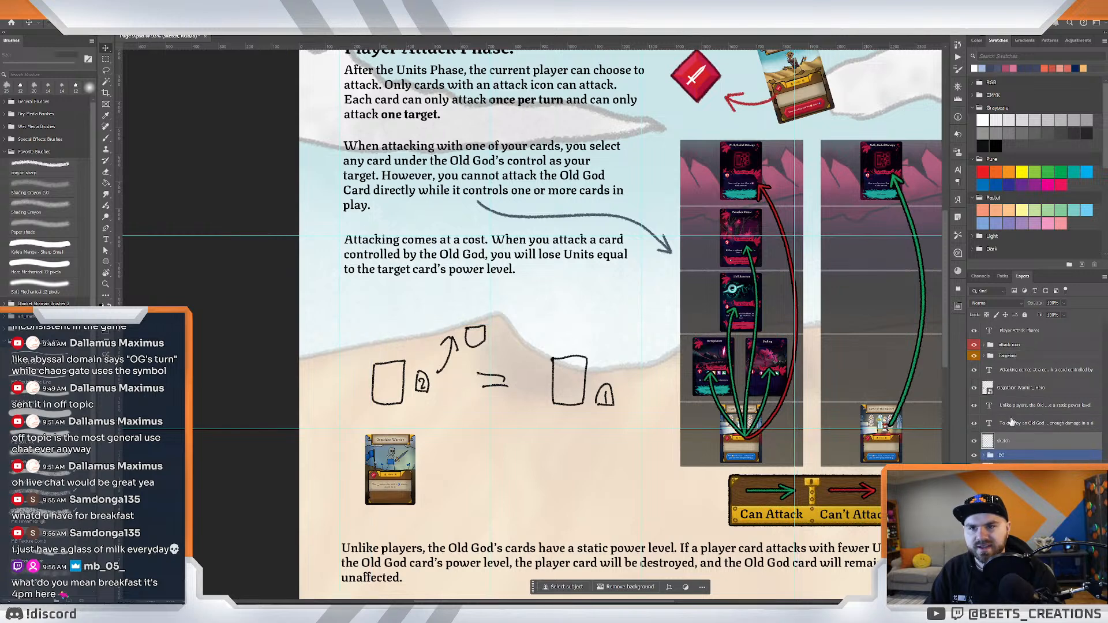
{"action": "left_click", "coordinate": [1024, 398]}
{"action": "mouse_move", "coordinate": [403, 492]}
{"action": "left_mouse_down"}
{"action": "mouse_move", "coordinate": [396, 410]}
{"action": "mouse_move", "coordinate": [396, 489]}
{"action": "left_mouse_up"}
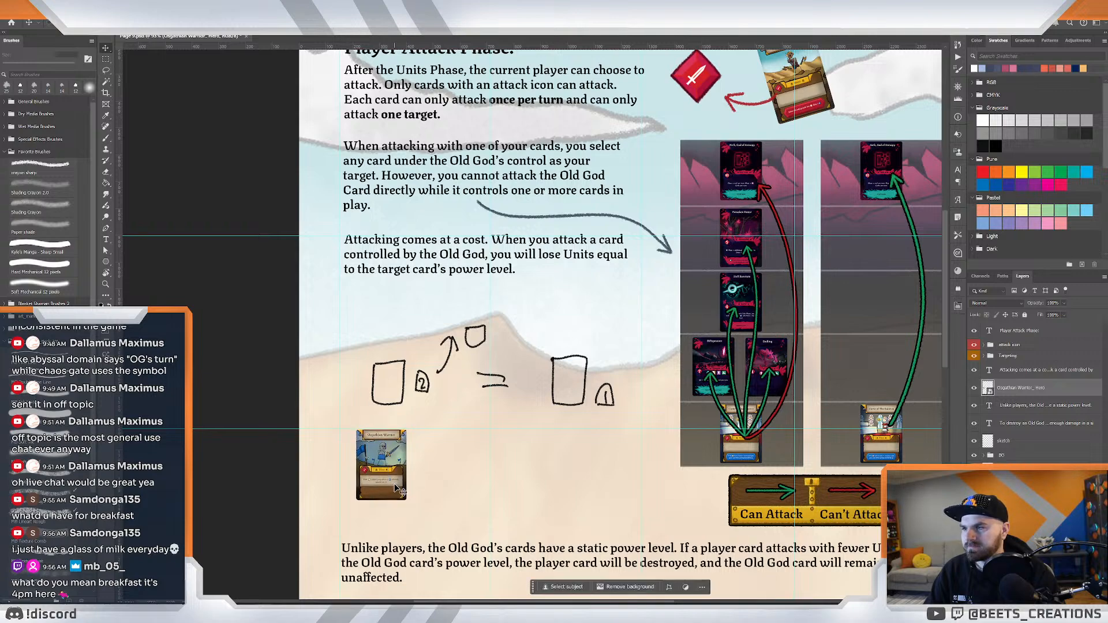
{"action": "key", "text": "z"}
{"action": "left_click", "coordinate": [464, 406], "text": "alt"}
{"action": "left_click", "coordinate": [464, 406]}
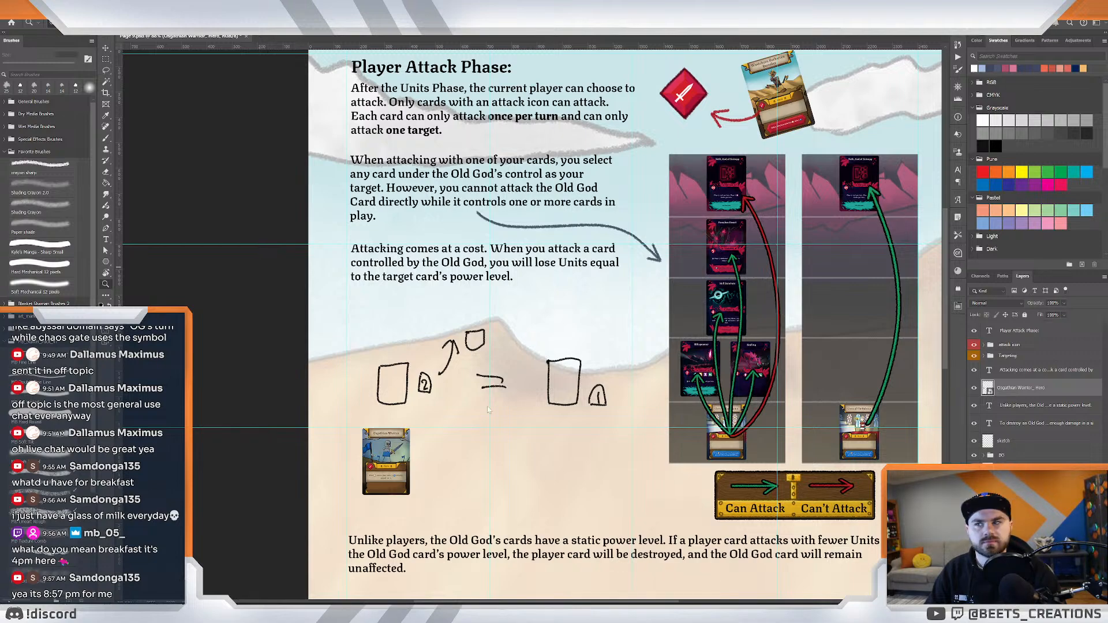
{"action": "scroll", "coordinate": [527, 398], "scroll_direction": "down", "scroll_amount": 4}
{"action": "scroll", "coordinate": [527, 399], "scroll_direction": "up", "scroll_amount": 5}
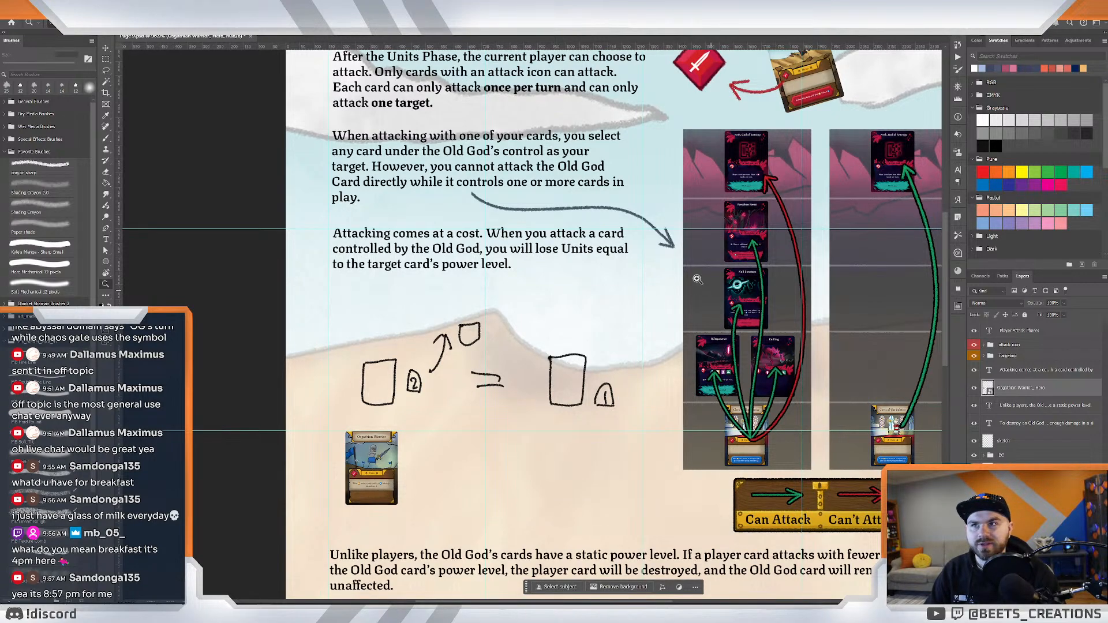
{"action": "scroll", "coordinate": [697, 280], "scroll_direction": "down", "scroll_amount": 4}
{"action": "scroll", "coordinate": [620, 261], "scroll_direction": "up", "scroll_amount": 3}
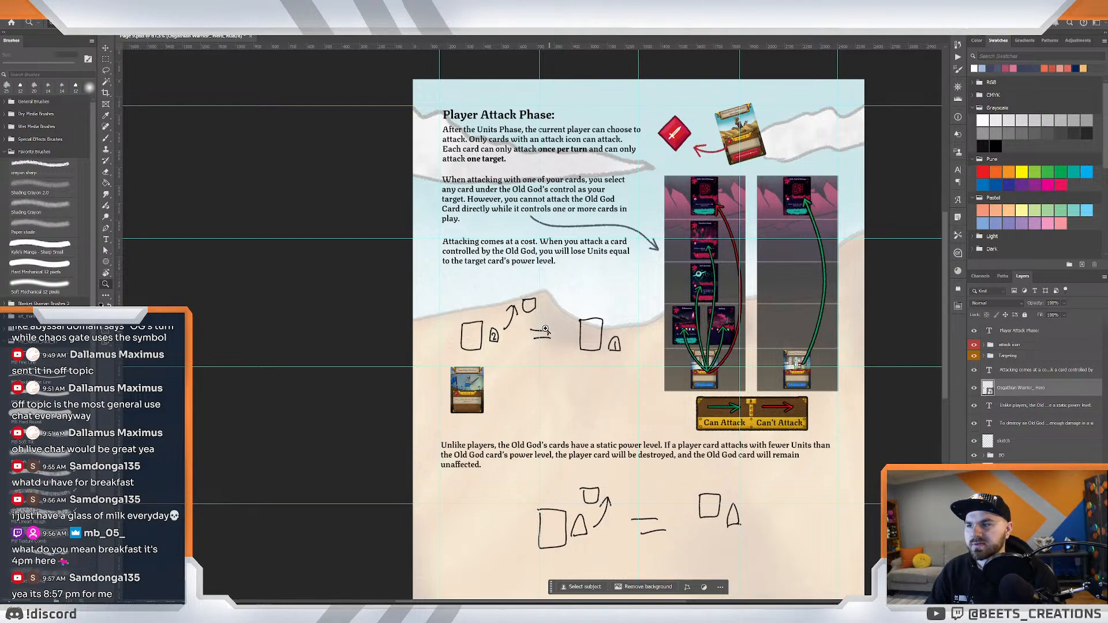
{"action": "scroll", "coordinate": [569, 325], "scroll_direction": "up", "scroll_amount": 4}
{"action": "scroll", "coordinate": [580, 328], "scroll_direction": "up", "scroll_amount": 3}
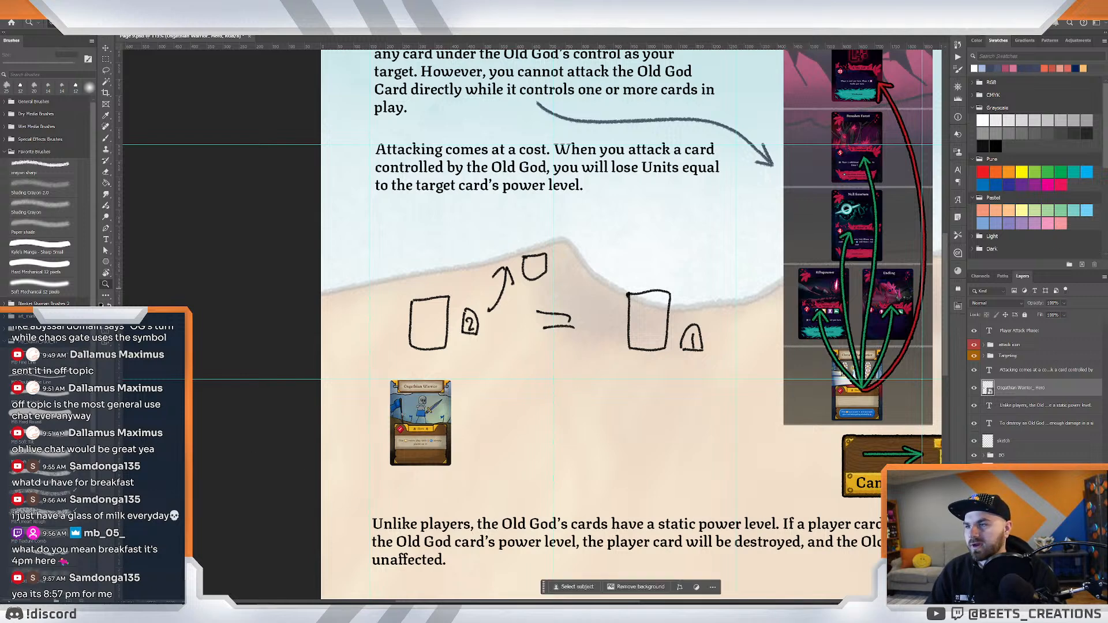
{"action": "scroll", "coordinate": [493, 363], "scroll_direction": "down", "scroll_amount": 2}
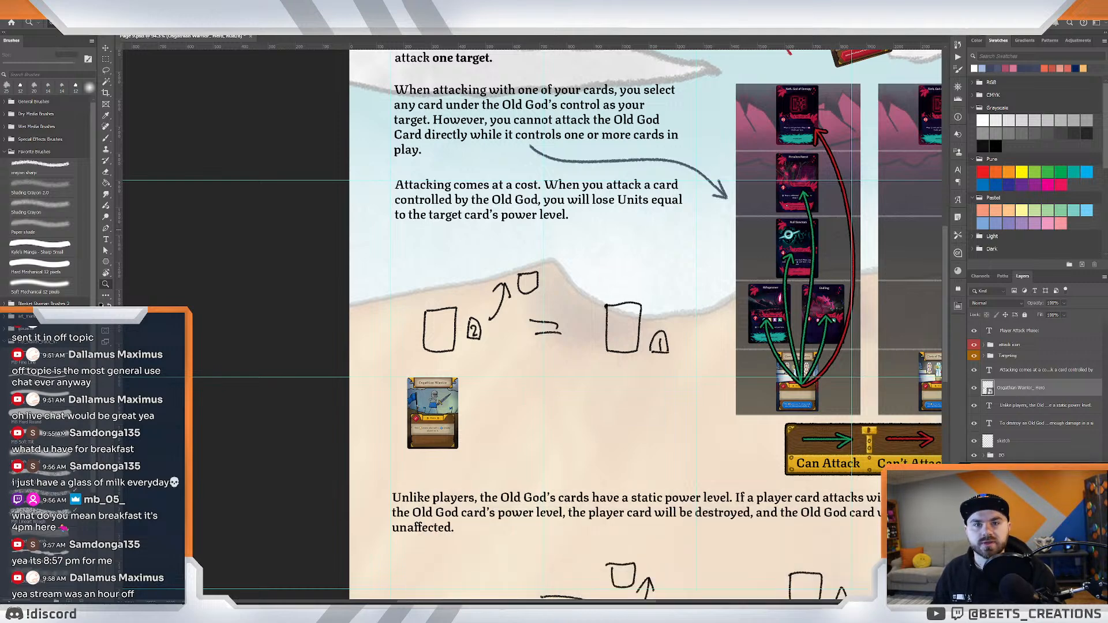
Switch to the browser, open the (Beta) Armies Against Entropy project in Dextrous, unlock component editing and shift the card preview aside.
{"action": "left_click_drag", "start_coordinate": [508, 600], "coordinate": [519, 1]}
{"action": "type", "text": "de"}
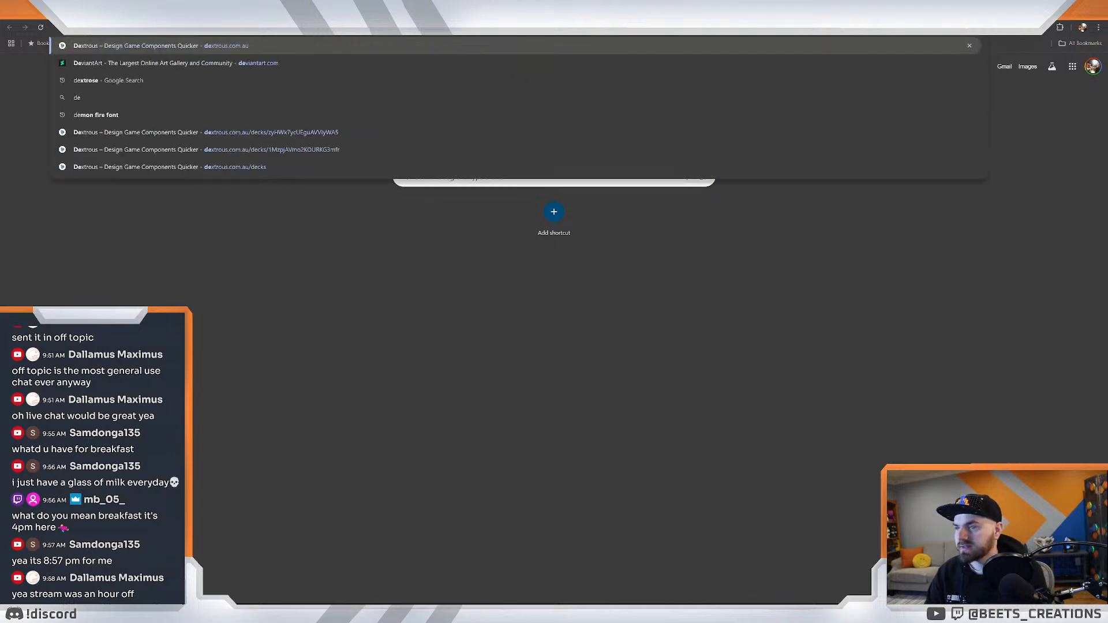
{"action": "key", "text": "Return"}
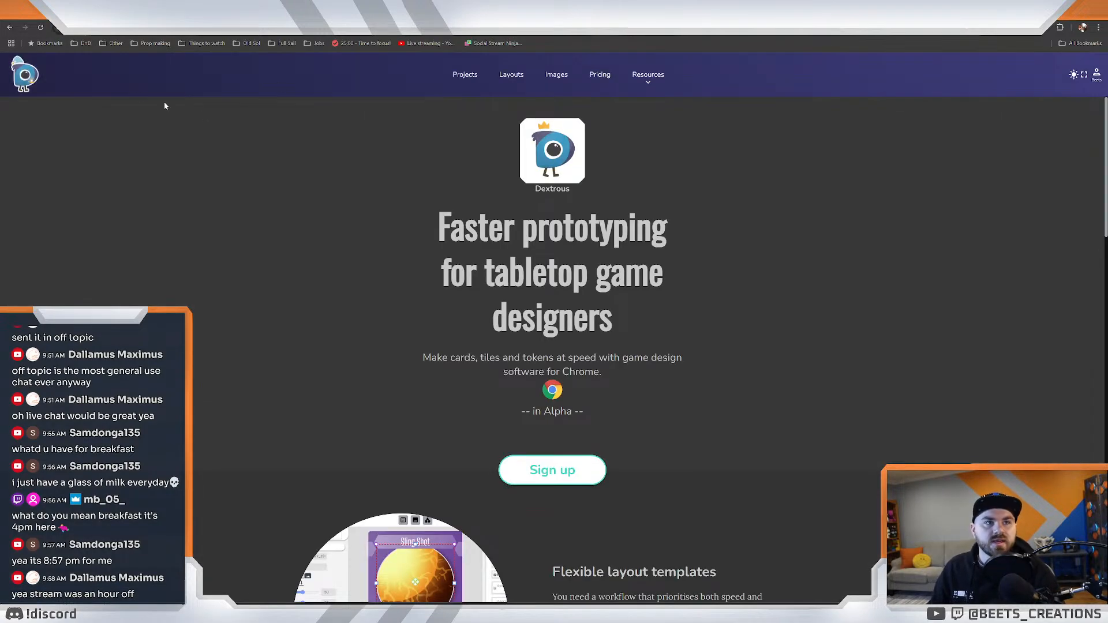
{"action": "left_click", "coordinate": [510, 74]}
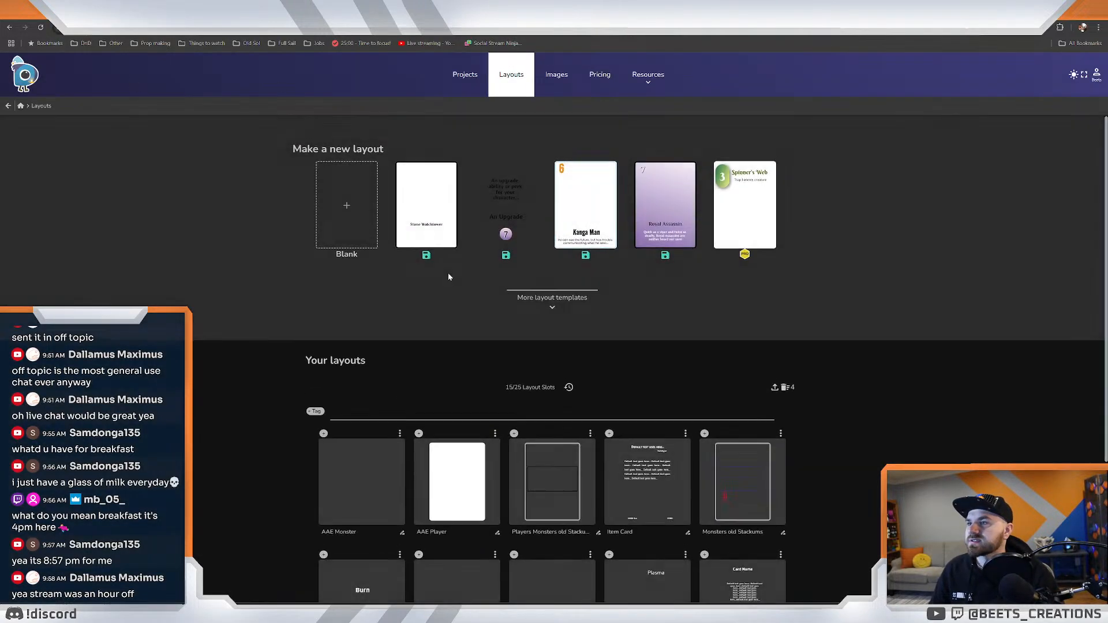
{"action": "left_click", "coordinate": [464, 75]}
{"action": "left_click", "coordinate": [448, 167]}
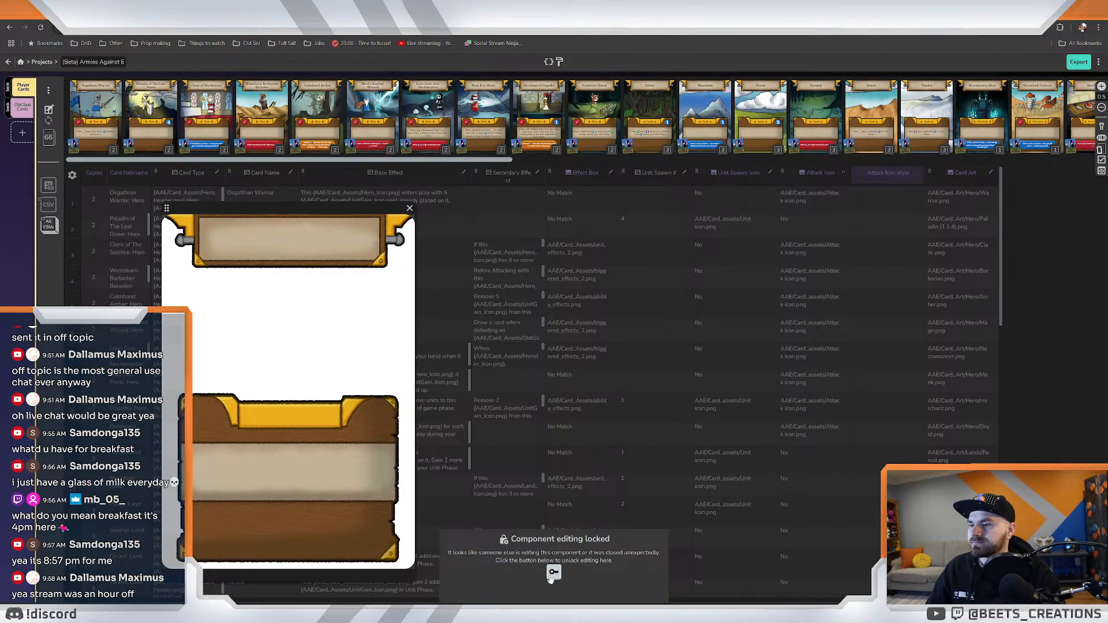
{"action": "left_click", "coordinate": [554, 571]}
{"action": "left_click_drag", "start_coordinate": [307, 204], "coordinate": [543, 241]}
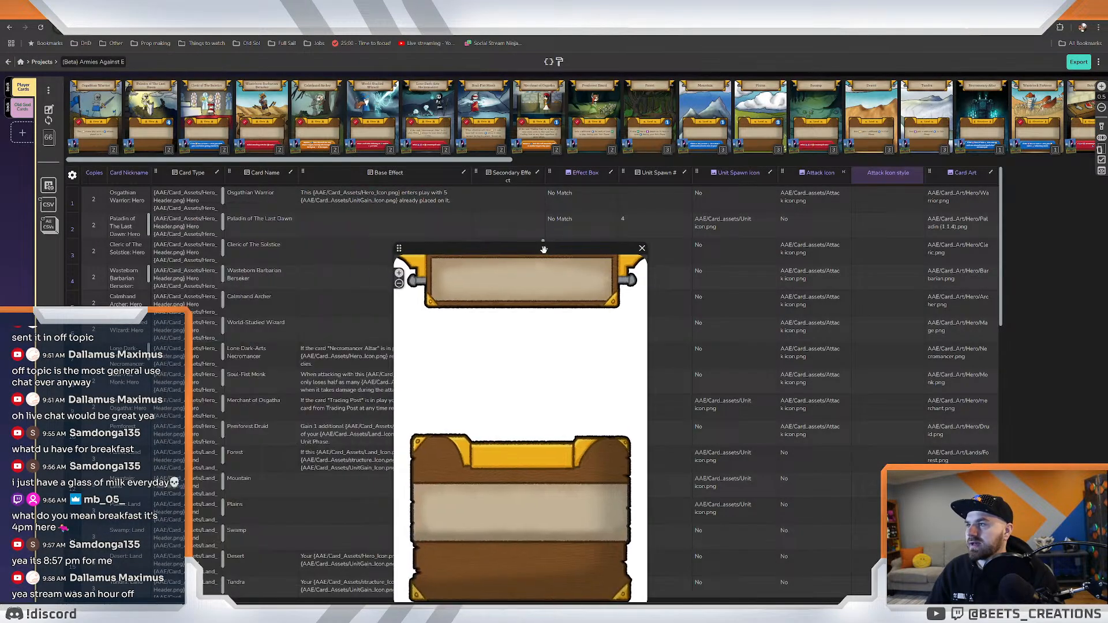
Show the Old God Cards component and download the Abyssal Horde card as an image.
{"action": "left_click", "coordinate": [22, 108]}
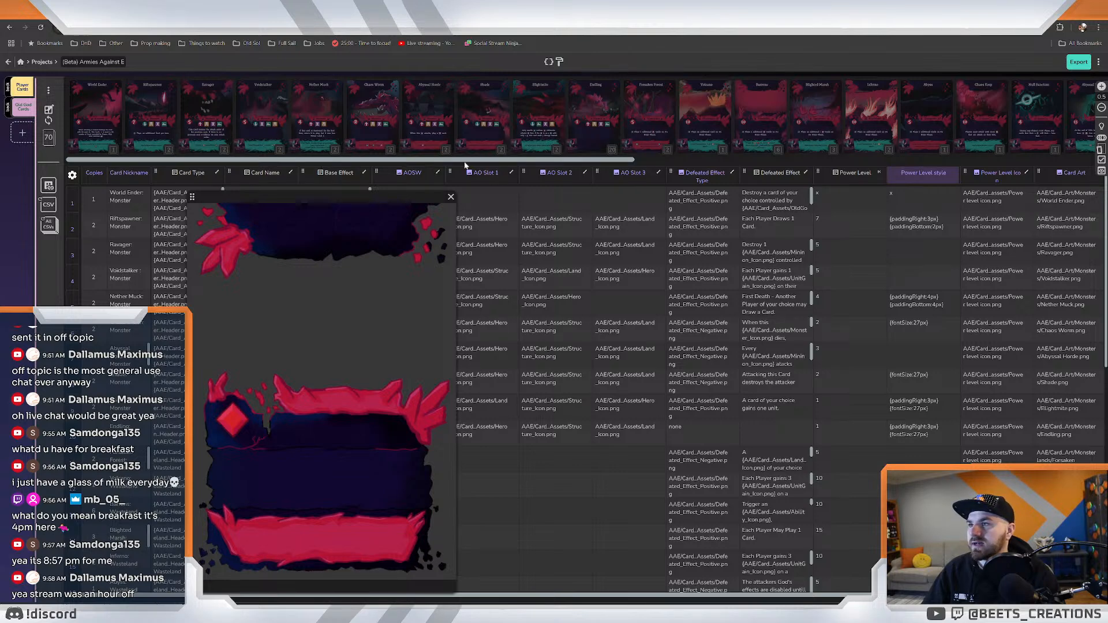
{"action": "mouse_move", "coordinate": [420, 120]}
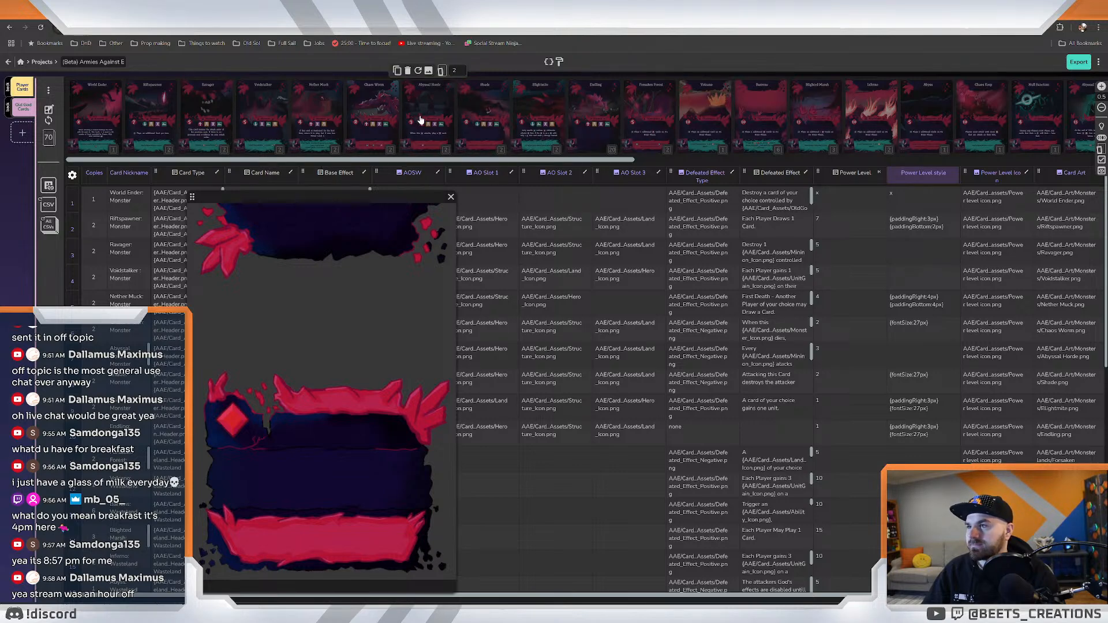
{"action": "left_click", "coordinate": [420, 120]}
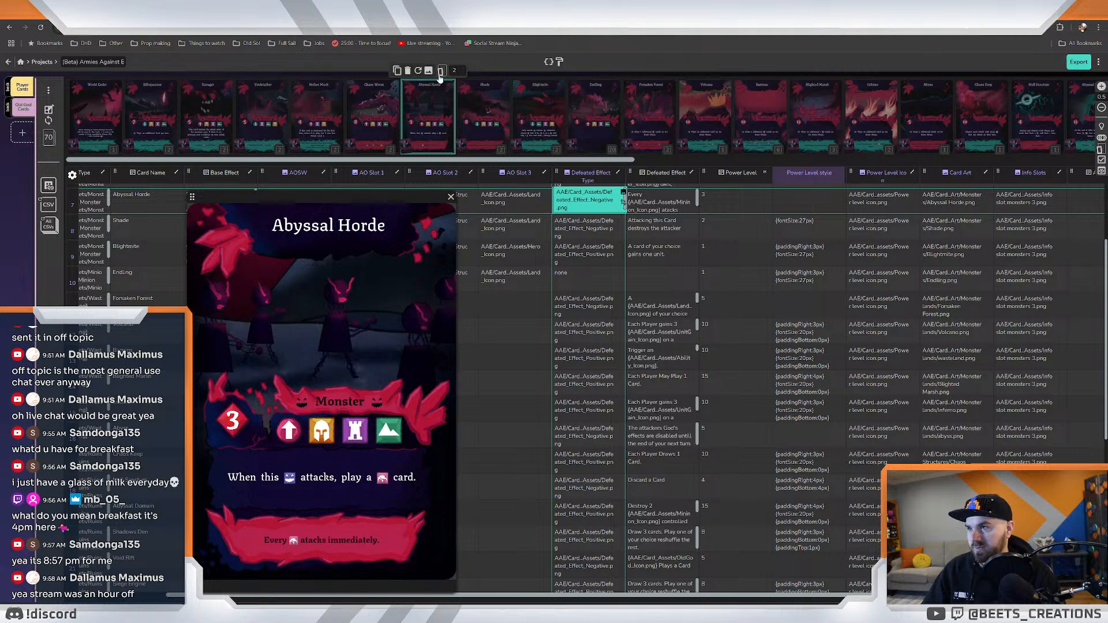
{"action": "left_click", "coordinate": [428, 71]}
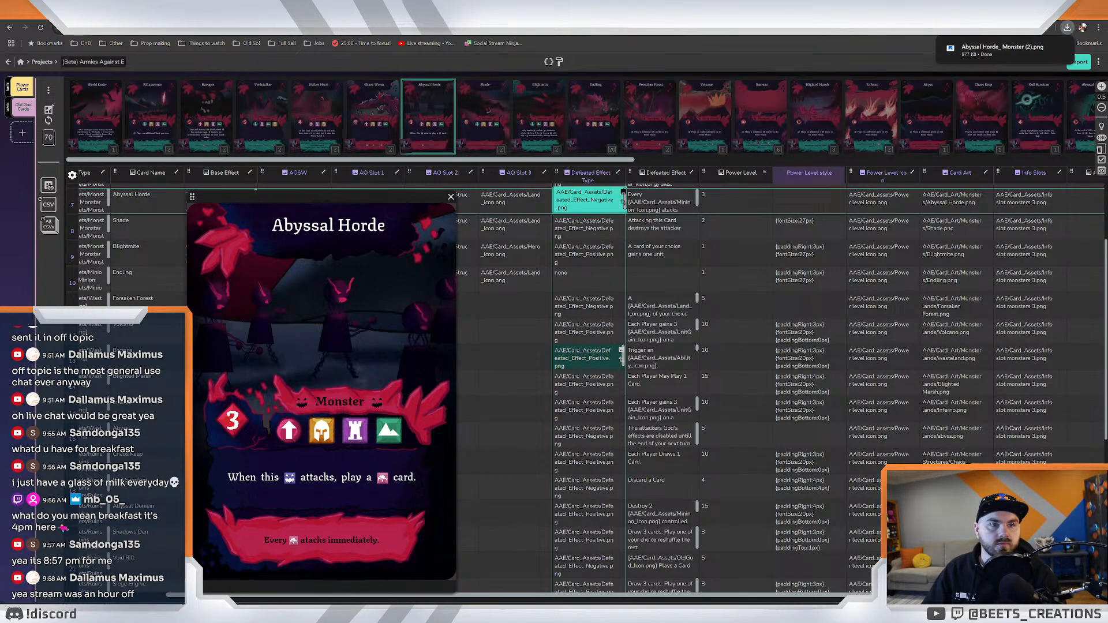
Return to Photoshop, place the downloaded Abyssal Horde image on the page, and scale it down beside the warrior card.
{"action": "key", "text": "alt+Tab"}
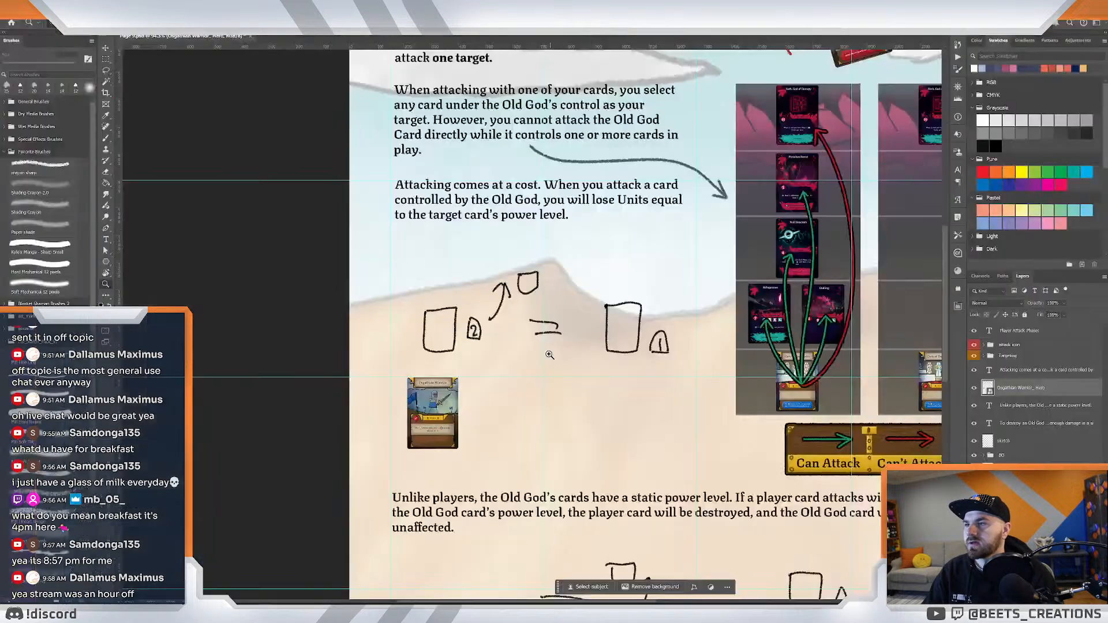
{"action": "mouse_move", "coordinate": [132, 615]}
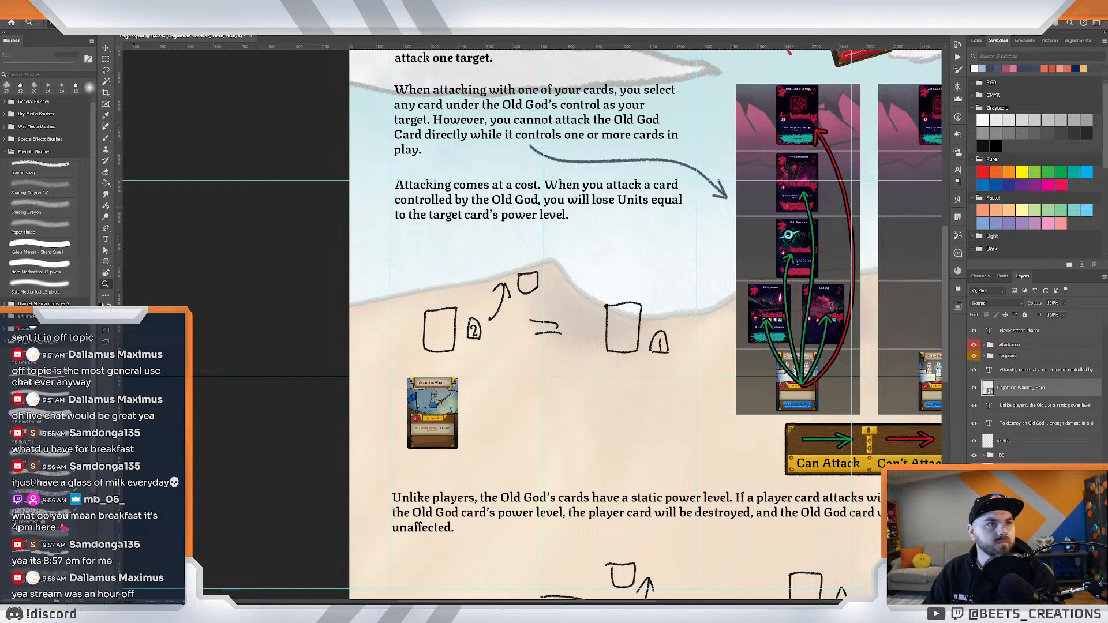
{"action": "left_click_drag", "start_coordinate": [564, 407], "coordinate": [506, 315]}
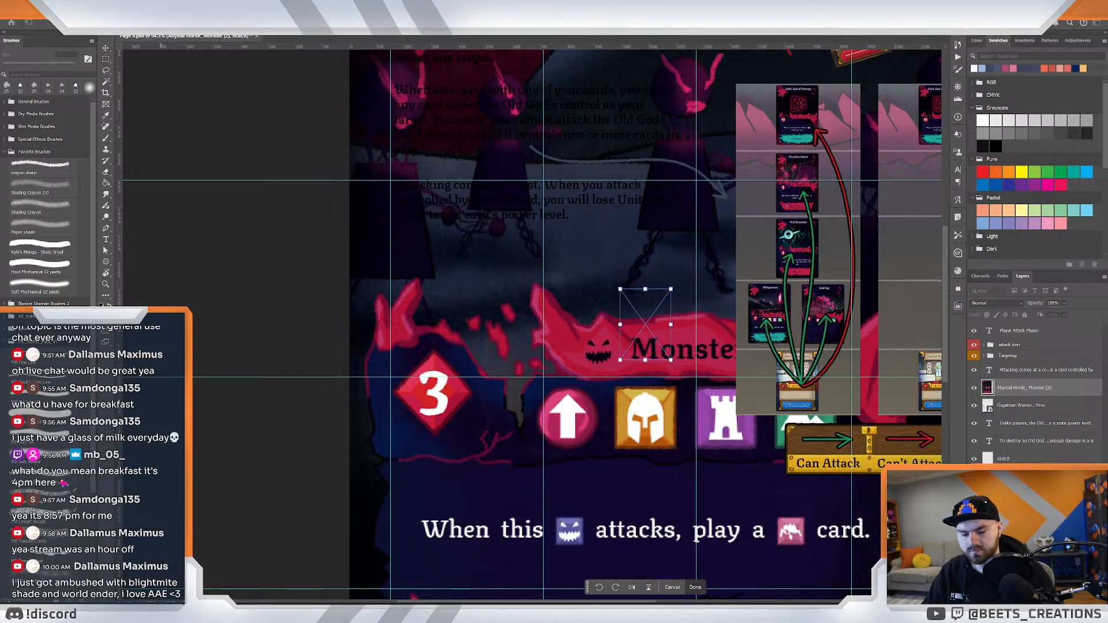
{"action": "mouse_move", "coordinate": [325, 324]}
{"action": "left_mouse_down"}
{"action": "mouse_move", "coordinate": [668, 318]}
{"action": "mouse_move", "coordinate": [425, 390]}
{"action": "mouse_move", "coordinate": [478, 396]}
{"action": "left_mouse_up"}
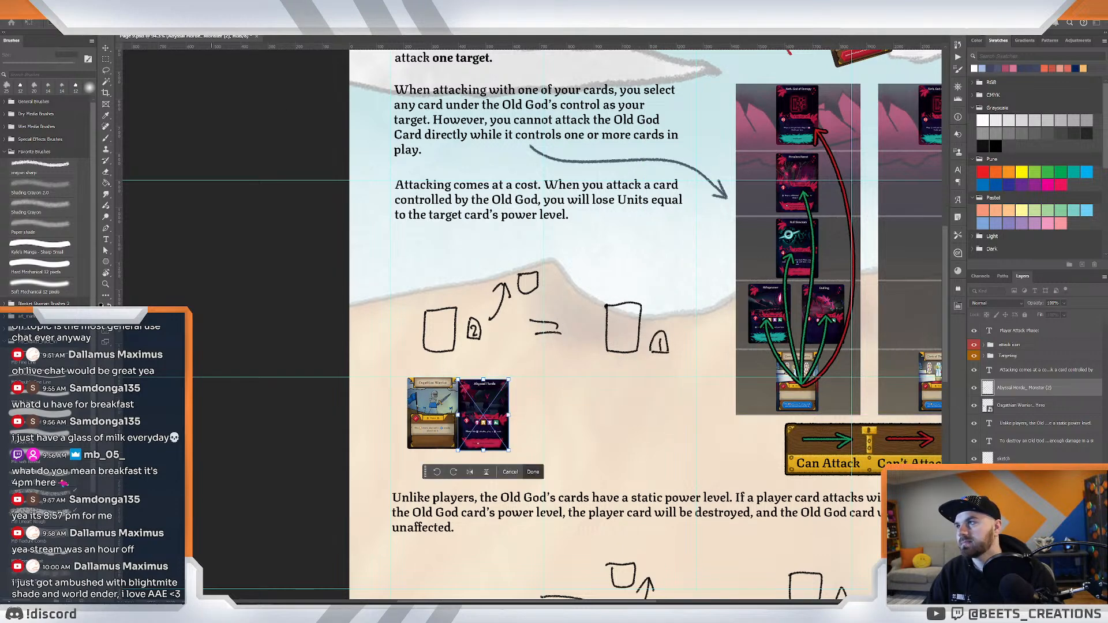
{"action": "type", "text": "35"}
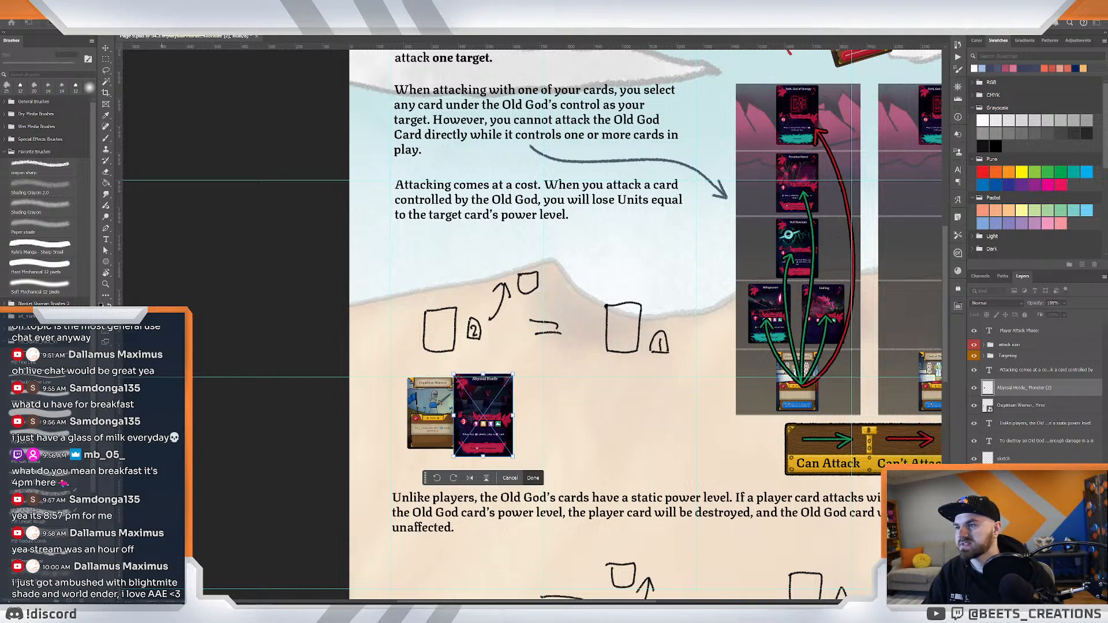
{"action": "key", "text": "Return"}
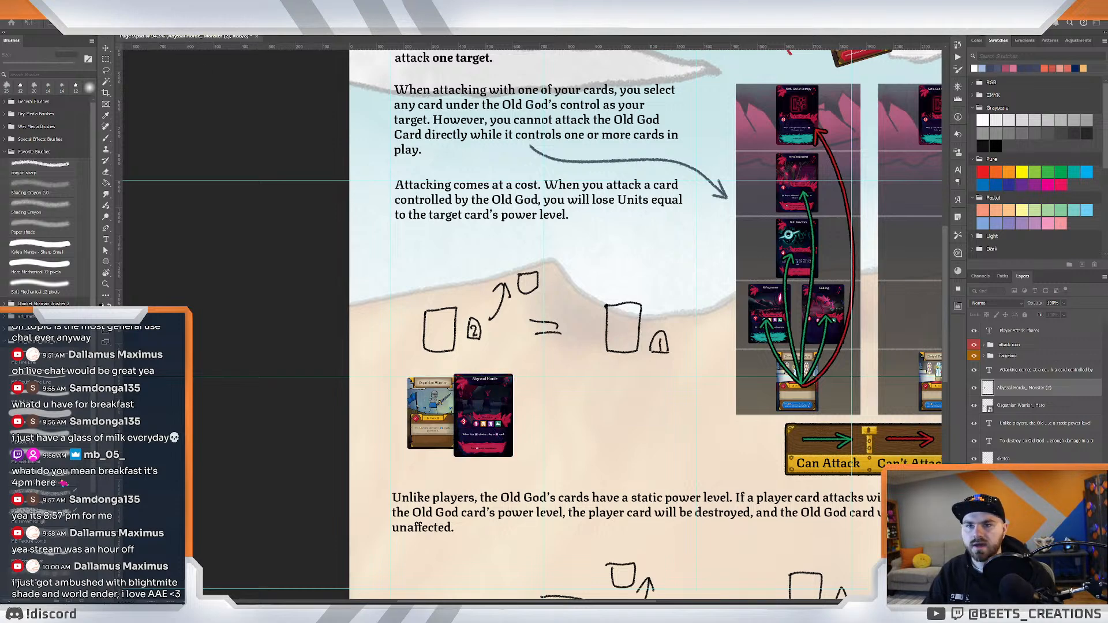
Enlarge the warrior card to match the Abyssal Horde card's size and move it left so the two sit side by side.
{"action": "left_click", "coordinate": [1038, 405]}
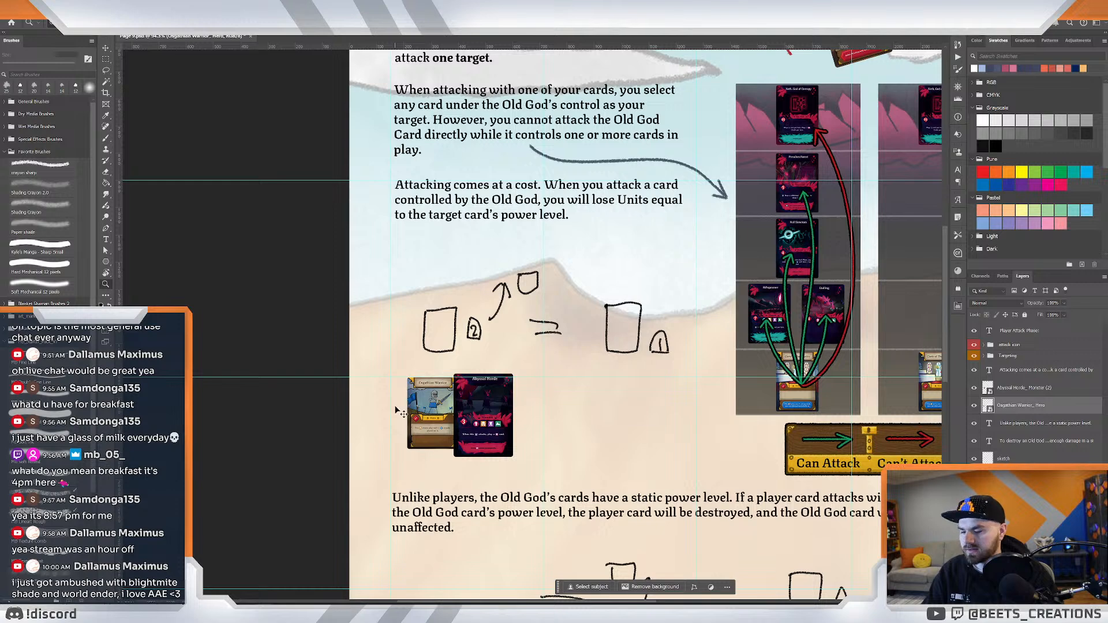
{"action": "key", "text": "ctrl+t"}
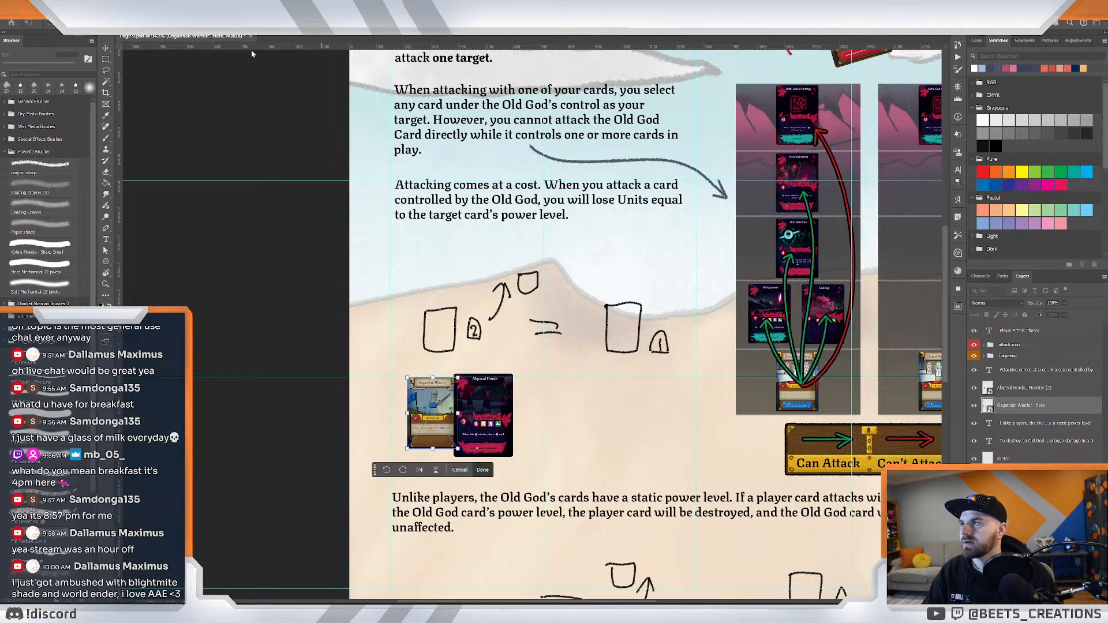
{"action": "type", "text": "20"}
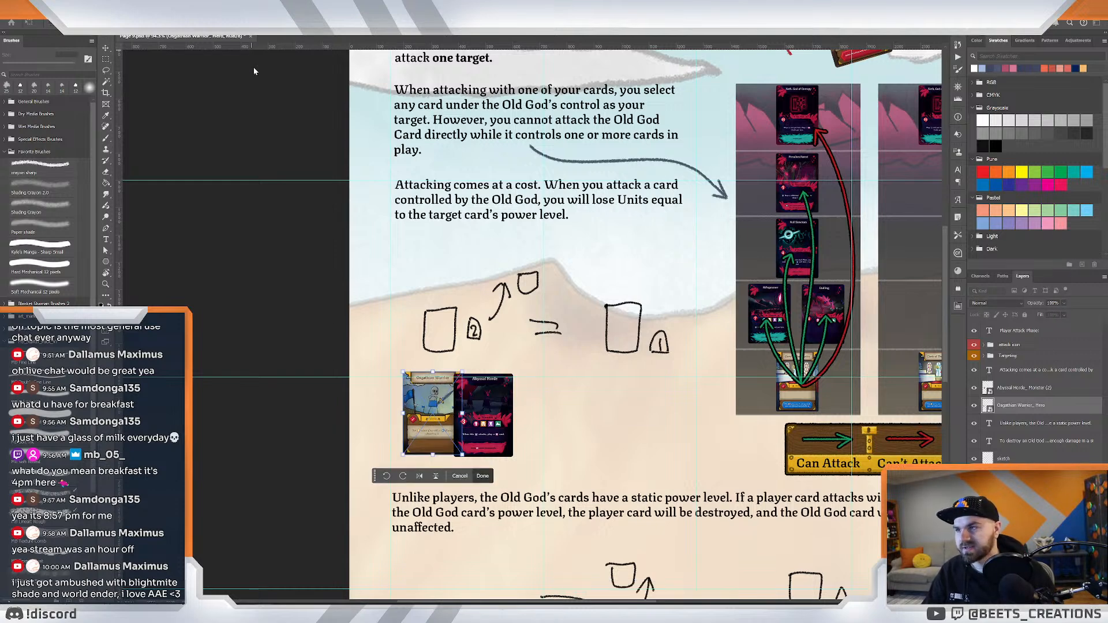
{"action": "left_click", "coordinate": [106, 49]}
{"action": "left_click_drag", "start_coordinate": [481, 403], "coordinate": [471, 405]}
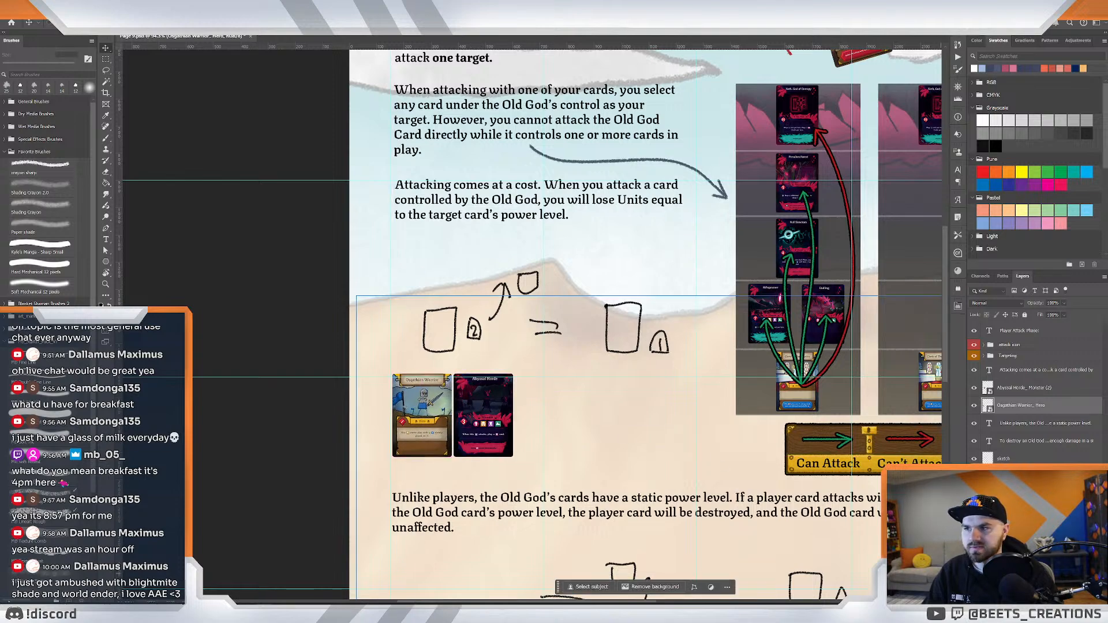
Move the Abyssal Horde card up over the arrow of the upper attack-cost sketch, above and right of the warrior card.
{"action": "scroll", "coordinate": [699, 450], "scroll_direction": "down", "scroll_amount": 9}
{"action": "scroll", "coordinate": [647, 148], "scroll_direction": "up", "scroll_amount": 10}
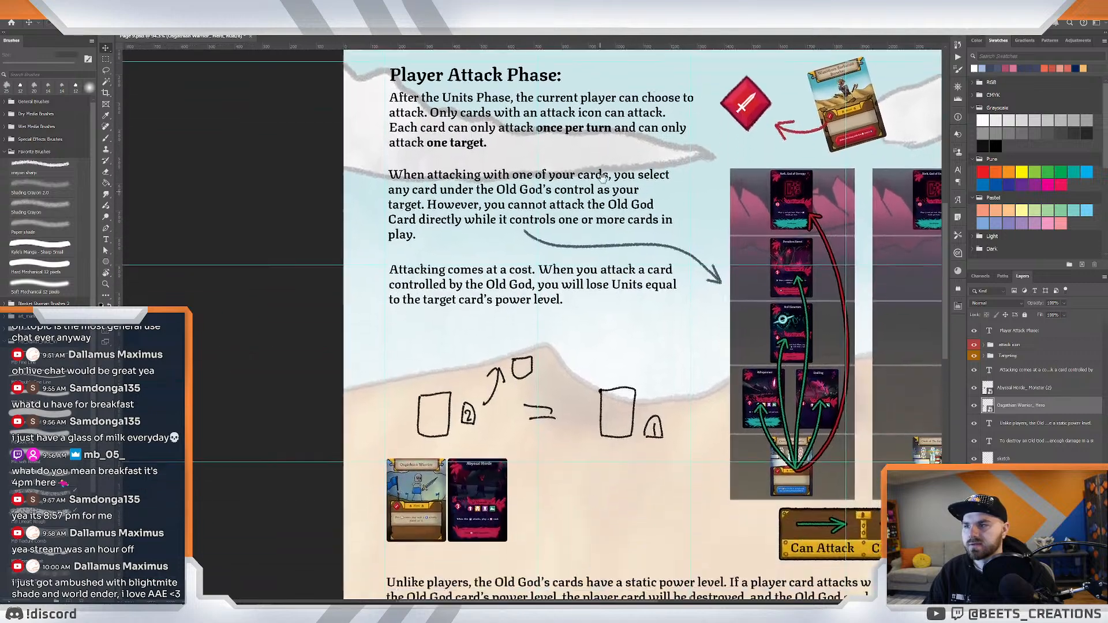
{"action": "scroll", "coordinate": [568, 396], "scroll_direction": "down", "scroll_amount": 2}
{"action": "left_click_drag", "start_coordinate": [568, 395], "coordinate": [557, 397]}
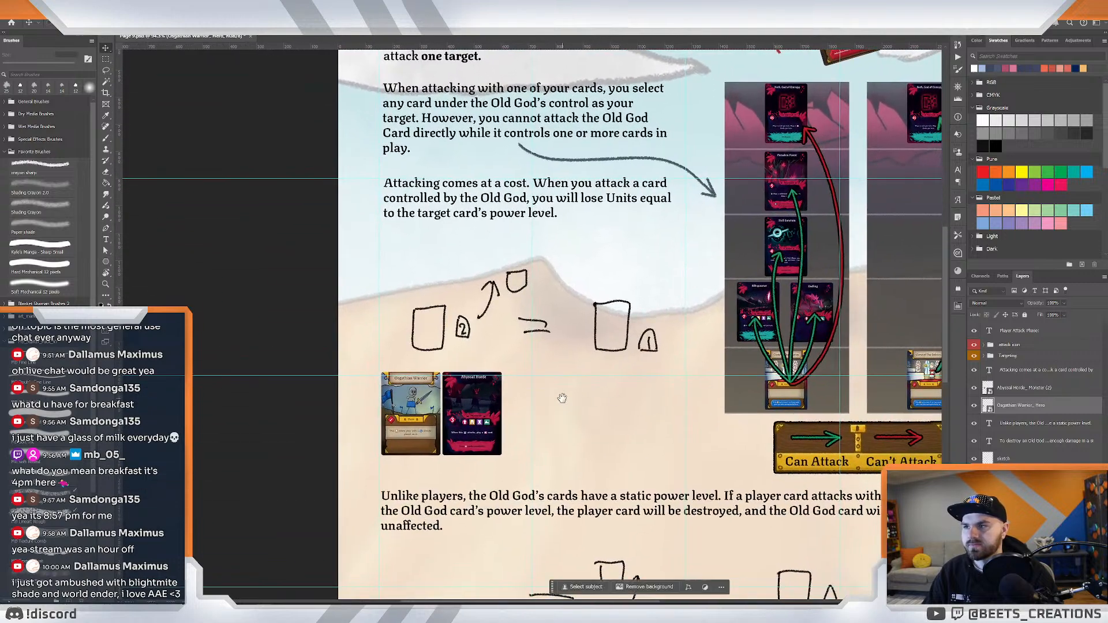
{"action": "left_click", "coordinate": [1037, 392]}
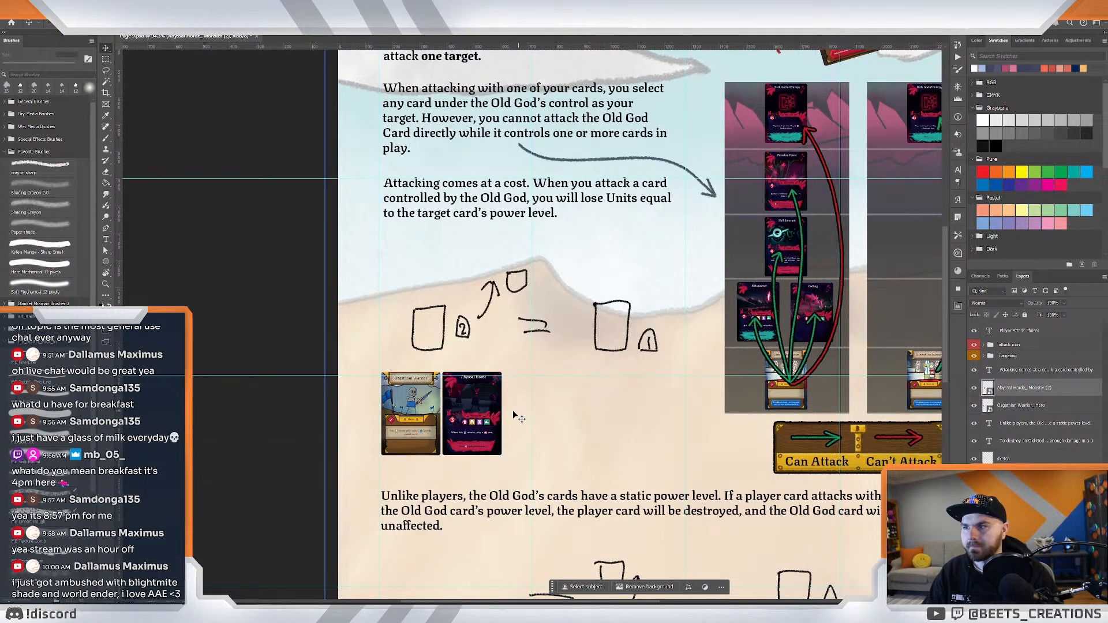
{"action": "mouse_move", "coordinate": [489, 427]}
{"action": "left_mouse_down"}
{"action": "mouse_move", "coordinate": [508, 297]}
{"action": "mouse_move", "coordinate": [497, 291]}
{"action": "left_mouse_up"}
{"action": "key", "text": "z"}
{"action": "left_click_drag", "start_coordinate": [598, 329], "coordinate": [597, 316]}
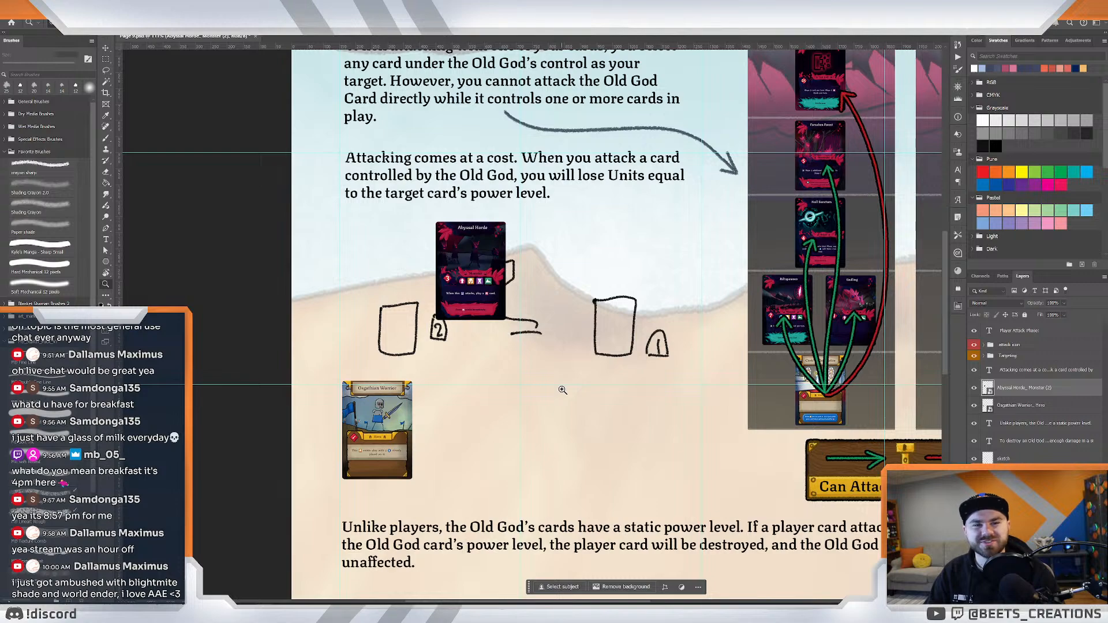
{"action": "left_click", "coordinate": [555, 367]}
{"action": "left_click", "coordinate": [579, 354], "text": "alt"}
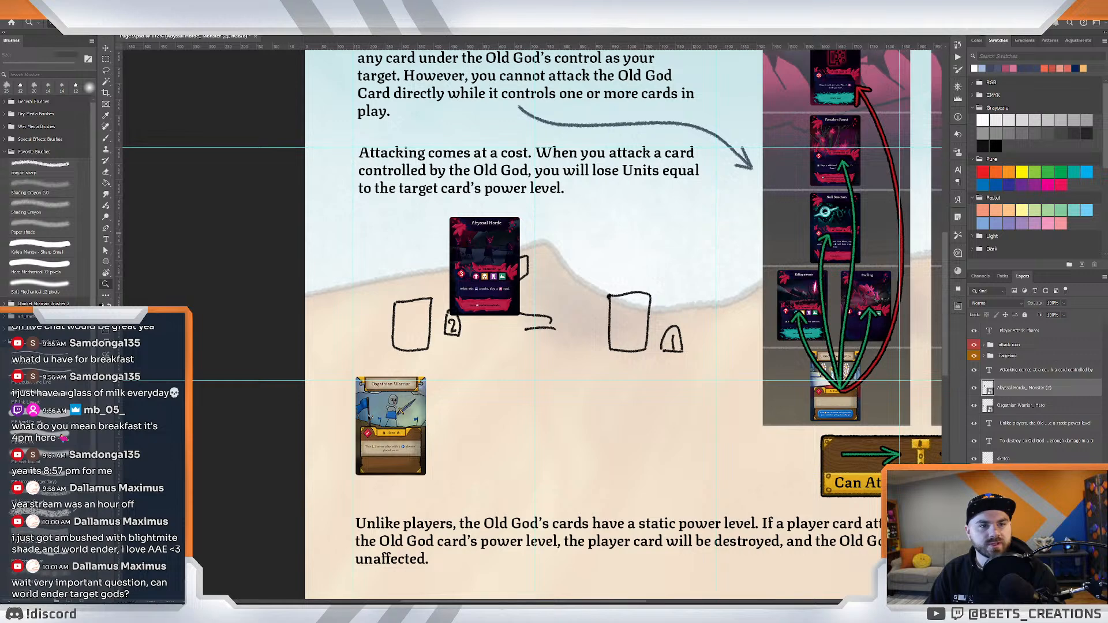
Switch to Dextrous, examine the World Ender card's attack effect in an unobstructed preview, and return to the Photoshop page.
{"action": "key", "text": "alt+Tab"}
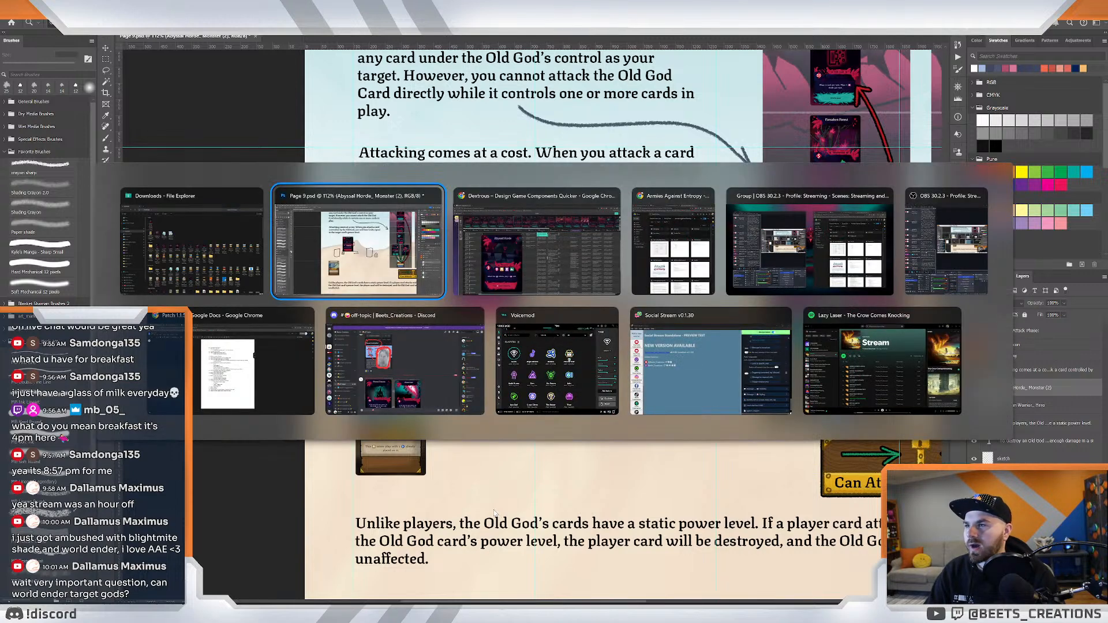
{"action": "key", "text": "alt+Tab"}
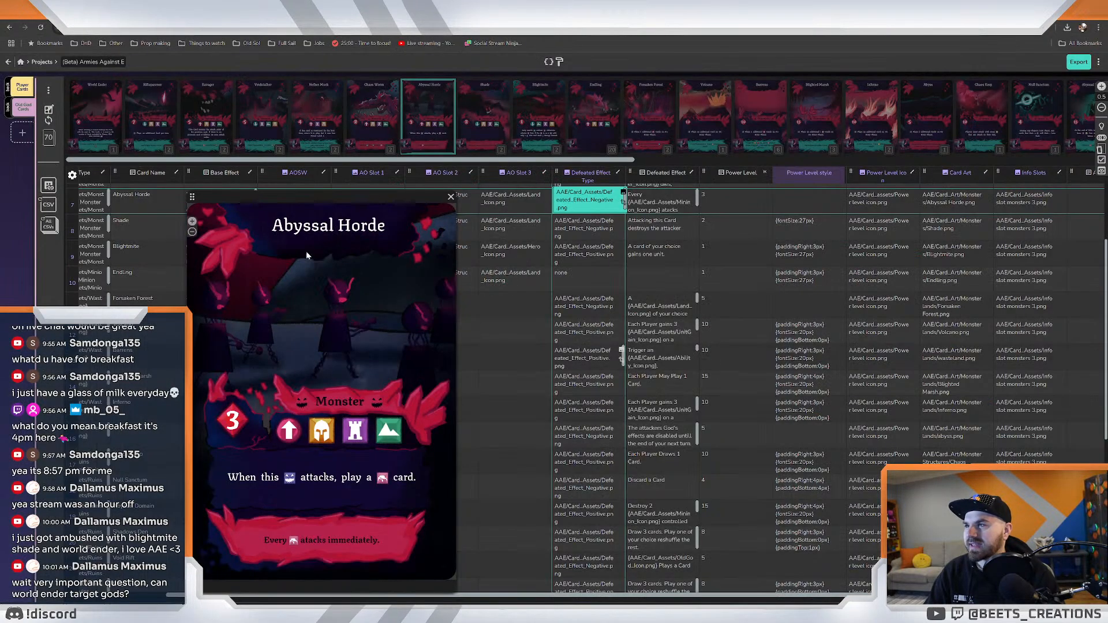
{"action": "left_click_drag", "start_coordinate": [431, 158], "coordinate": [115, 162]}
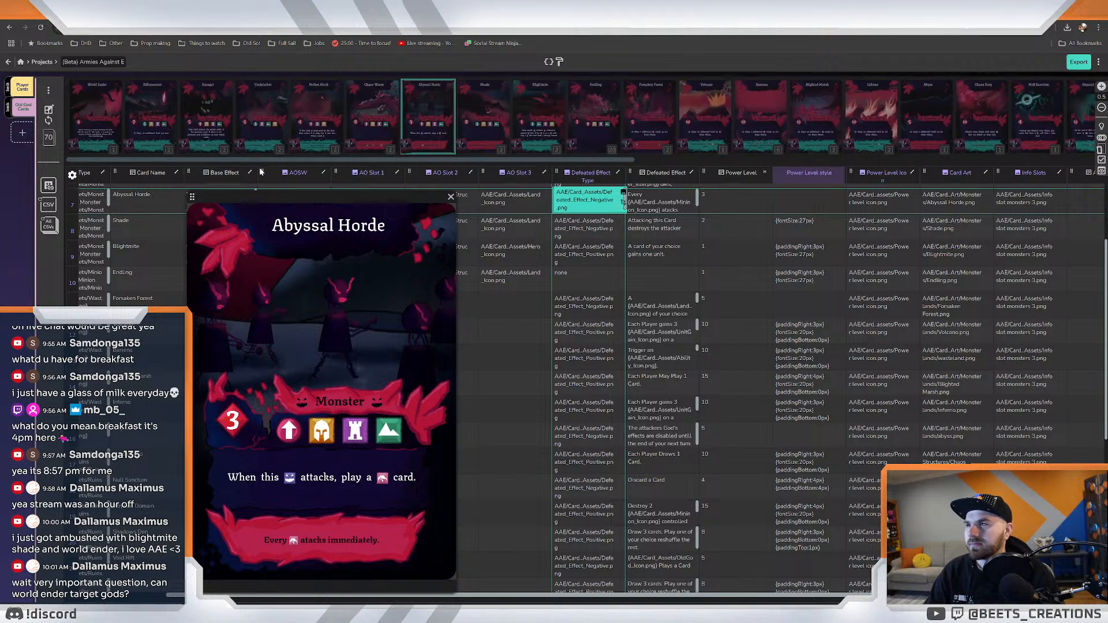
{"action": "left_click", "coordinate": [104, 115]}
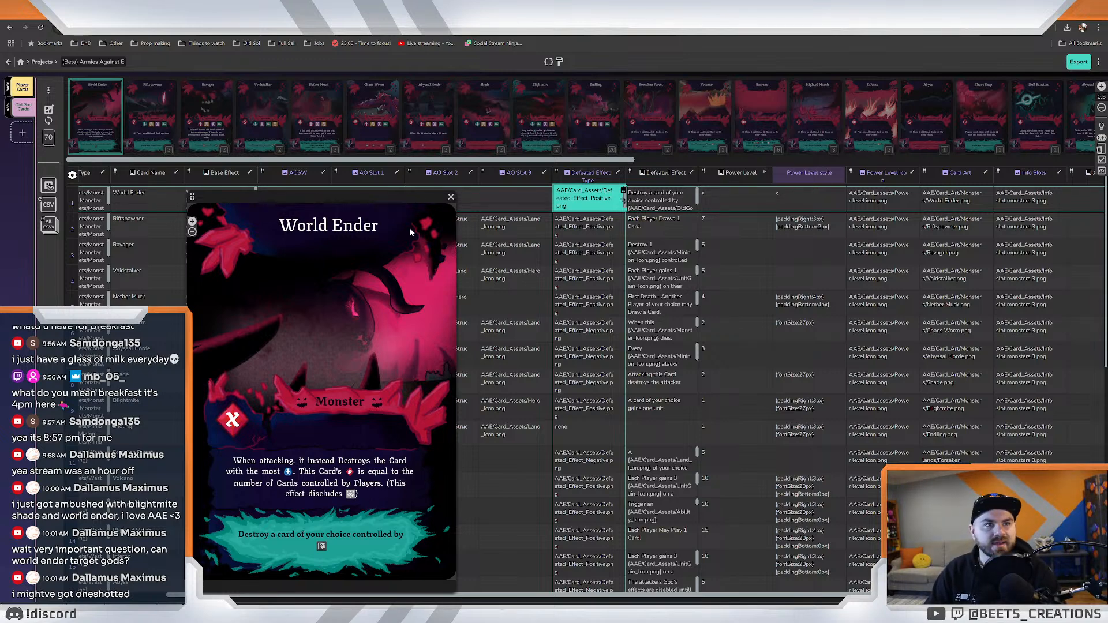
{"action": "left_click_drag", "start_coordinate": [383, 199], "coordinate": [652, 88]}
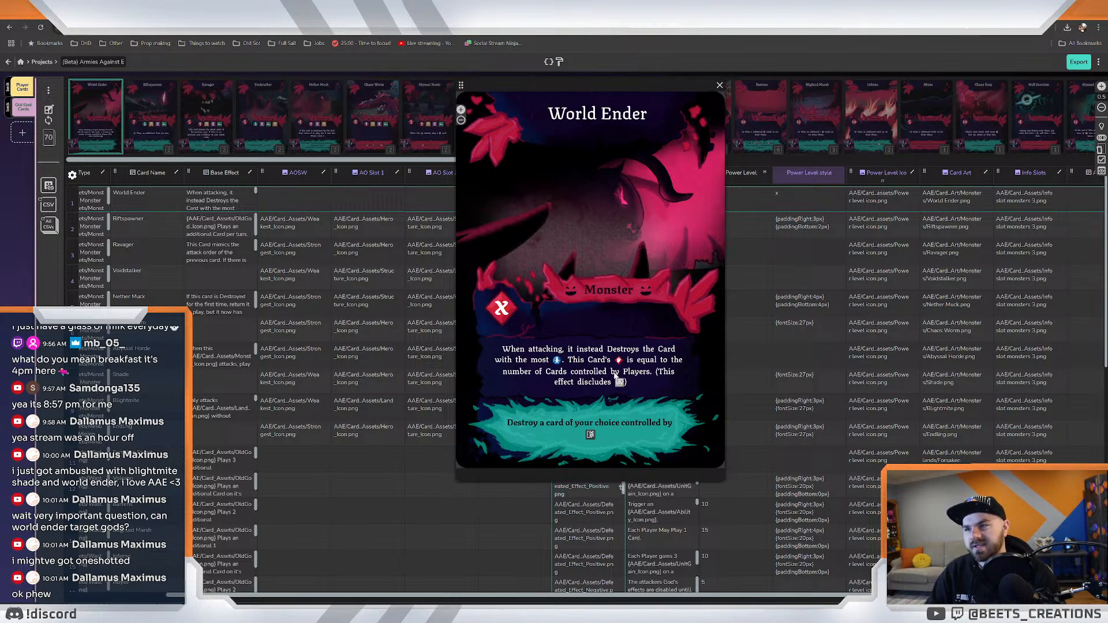
{"action": "mouse_move", "coordinate": [265, 612]}
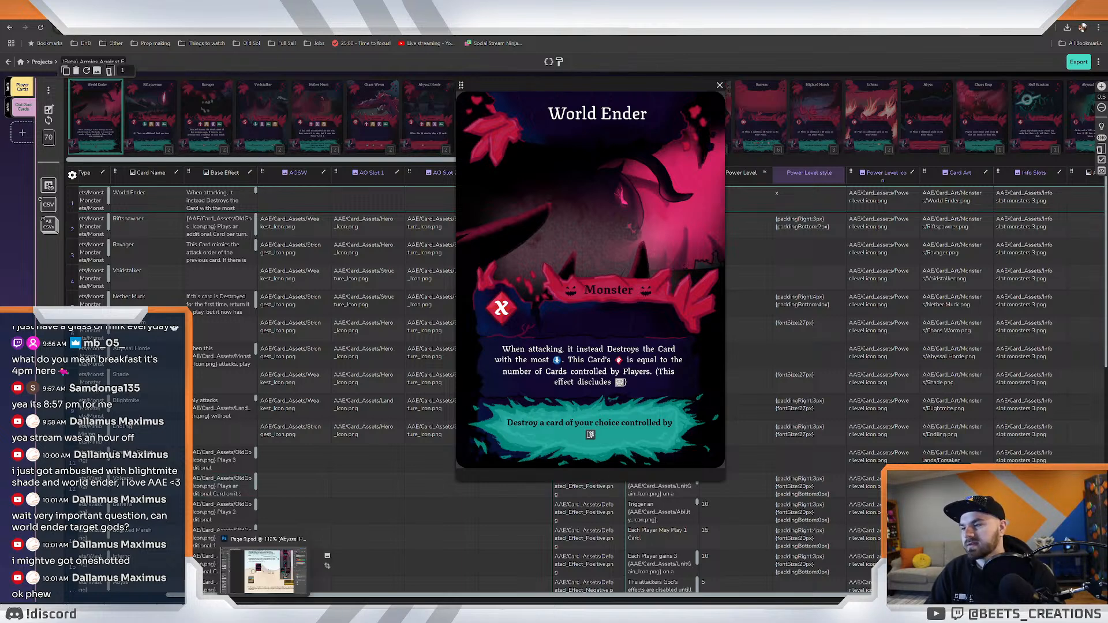
{"action": "left_click", "coordinate": [265, 570]}
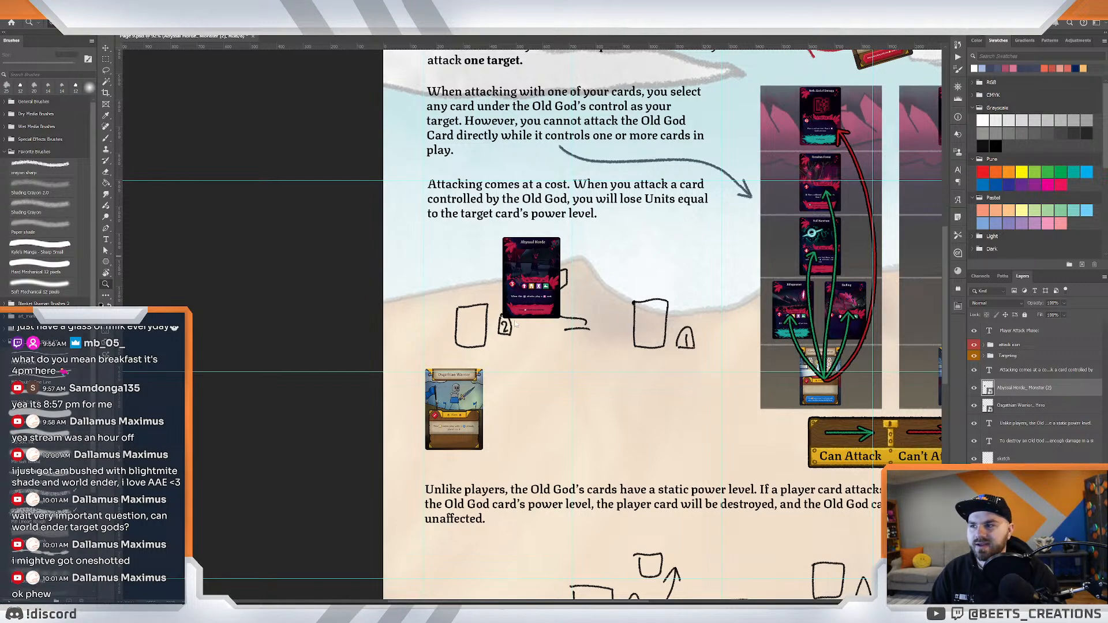
Move the Abyssal Horde card slightly left and up, clear of the upper attack-cost sketch's small target box and equals sign.
{"action": "left_click_drag", "start_coordinate": [520, 317], "coordinate": [531, 316]}
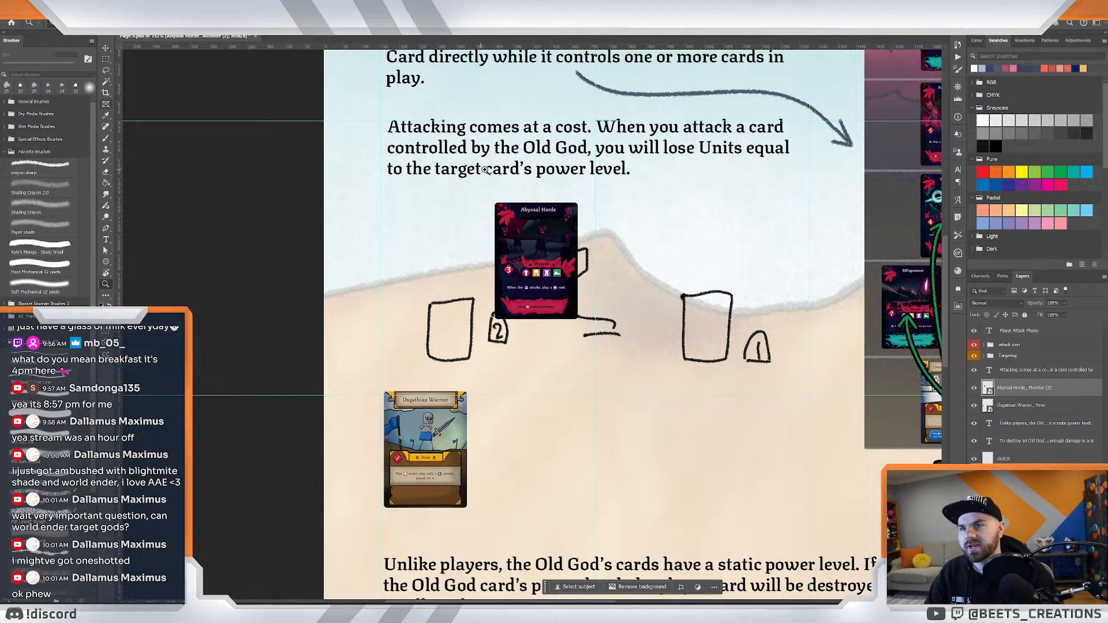
{"action": "scroll", "coordinate": [661, 249], "scroll_direction": "down", "scroll_amount": 4}
{"action": "scroll", "coordinate": [650, 249], "scroll_direction": "up", "scroll_amount": 3}
{"action": "scroll", "coordinate": [651, 249], "scroll_direction": "down", "scroll_amount": 1}
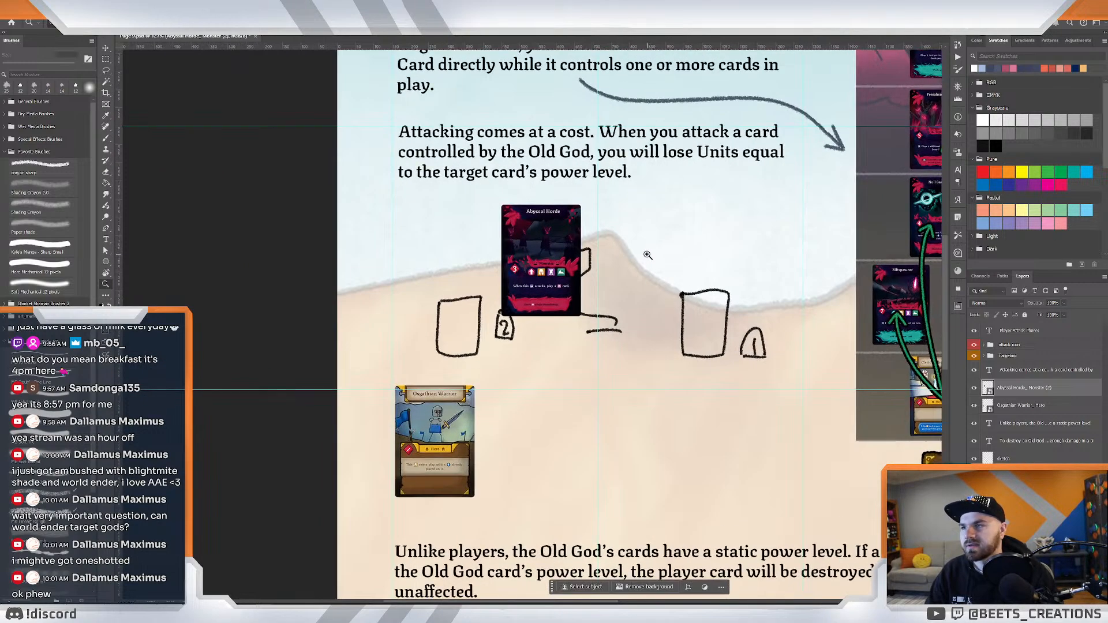
{"action": "left_click", "coordinate": [106, 48]}
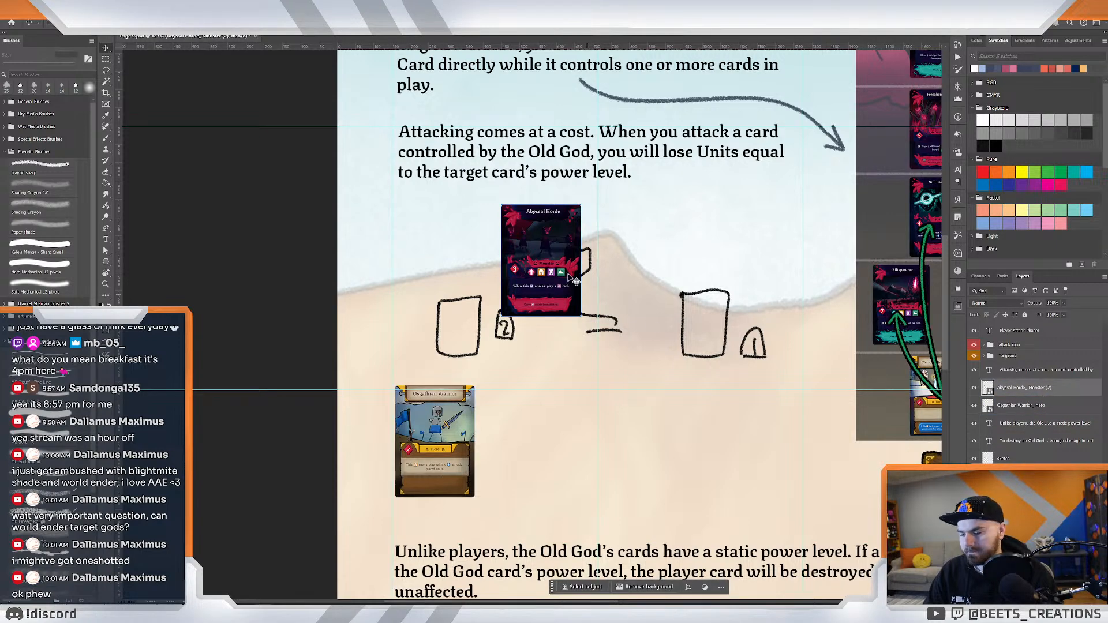
{"action": "left_click_drag", "start_coordinate": [538, 258], "coordinate": [498, 253]}
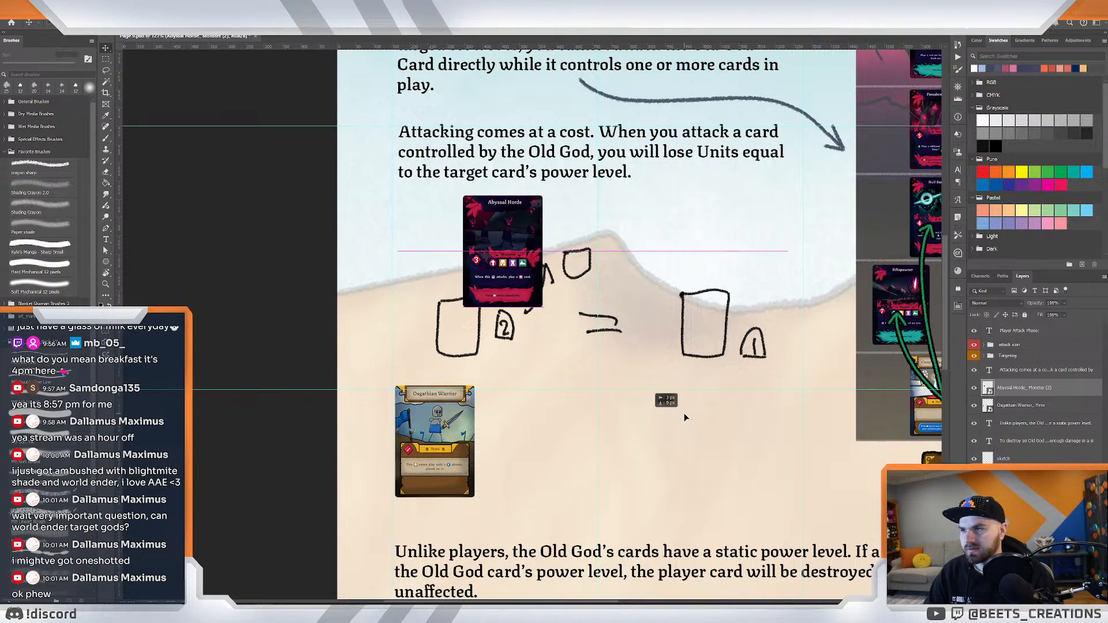
{"action": "key", "text": "z"}
{"action": "left_click_drag", "start_coordinate": [720, 241], "coordinate": [591, 241]}
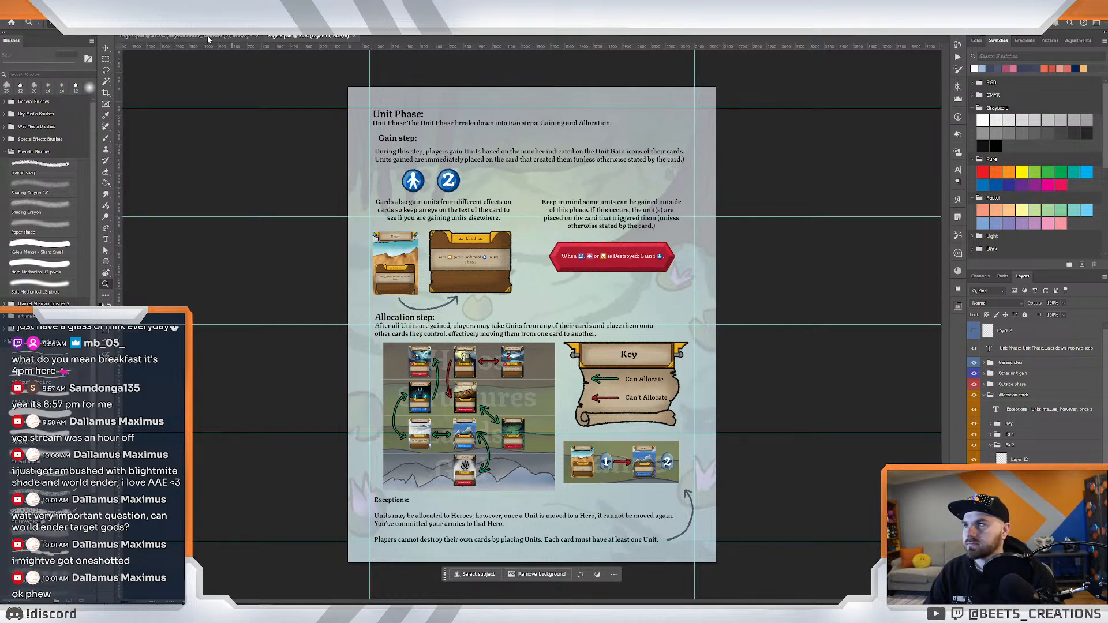
Switch to File Explorer, bring the rulebook's Pages folder into view over the Unit Phase page, and select Page 8.png.
{"action": "left_click_drag", "start_coordinate": [1107, 242], "coordinate": [616, 106]}
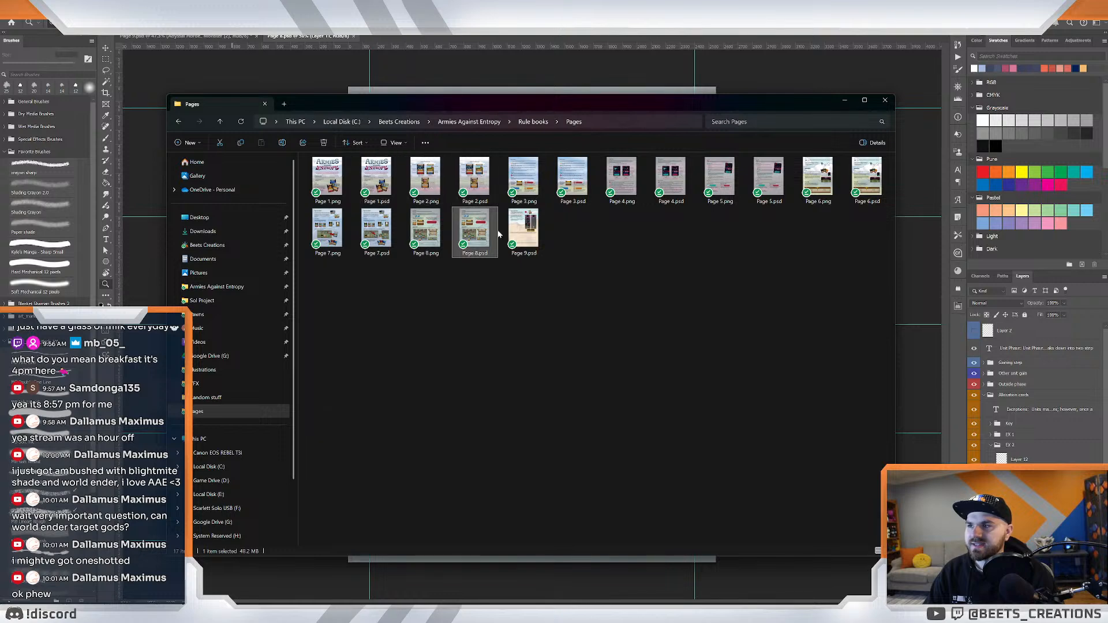
{"action": "left_click", "coordinate": [435, 312]}
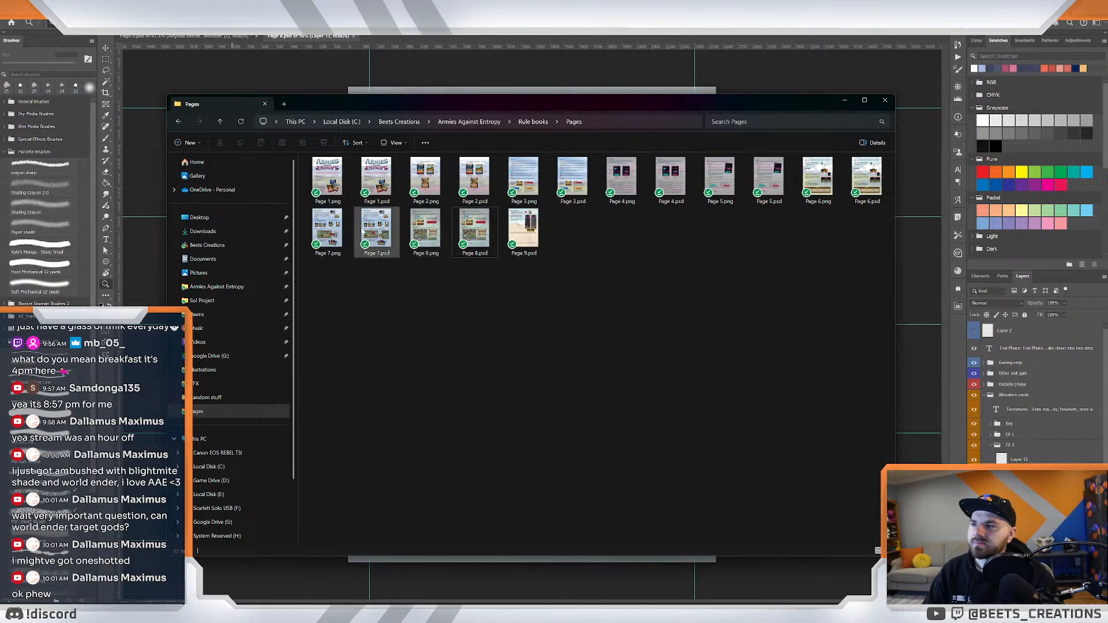
{"action": "left_click", "coordinate": [482, 231]}
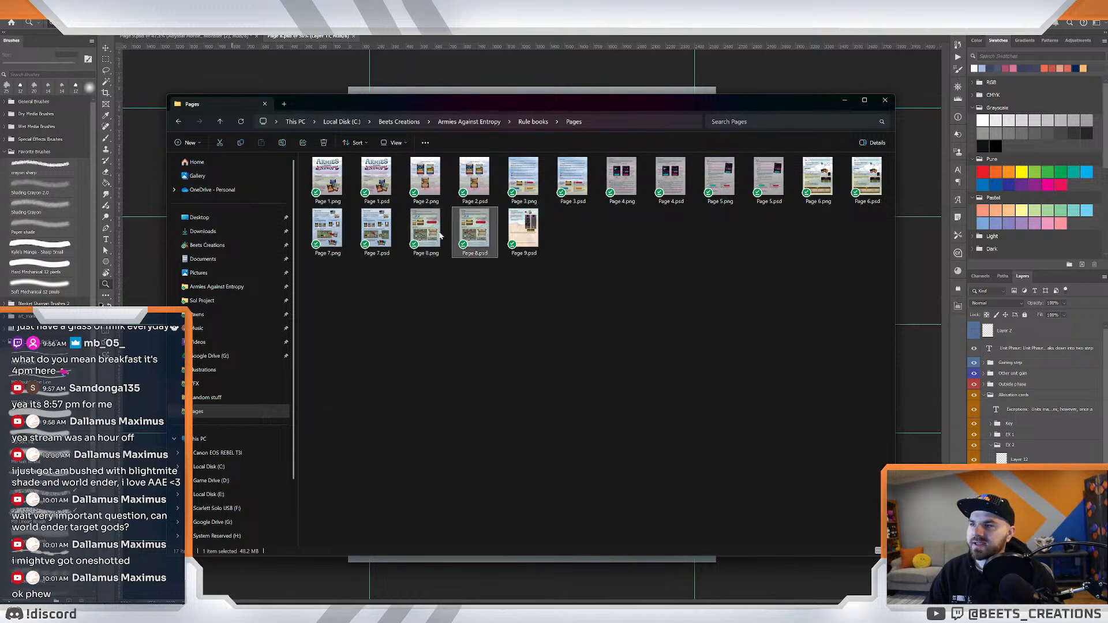
{"action": "left_click", "coordinate": [437, 233]}
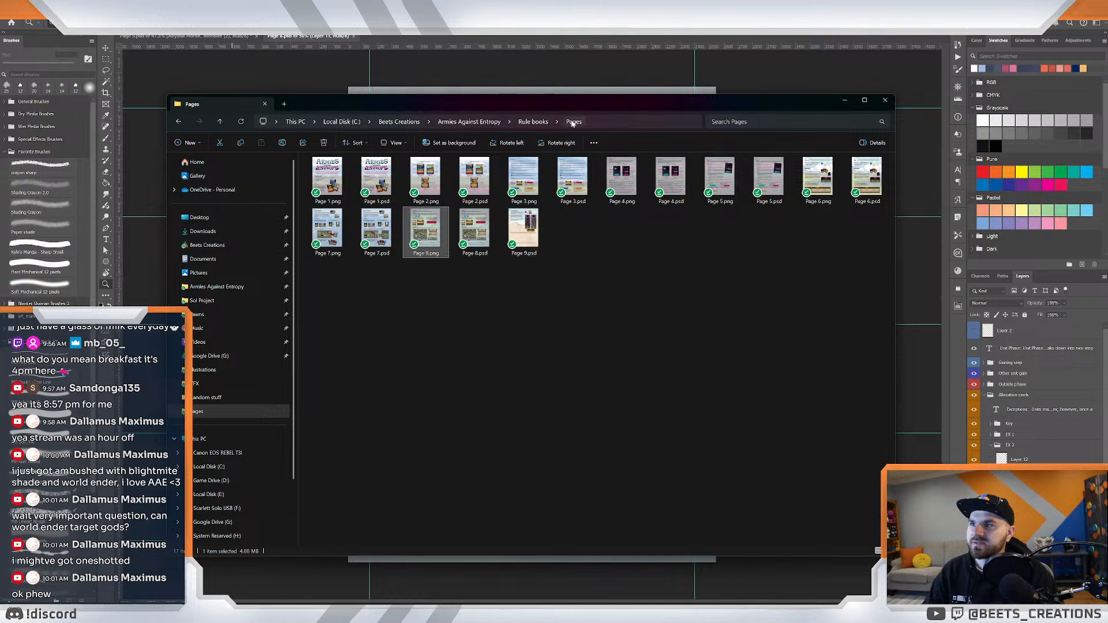
Move the Pages folder window off the document and examine the Allocation step diagrams on page 8.
{"action": "left_click", "coordinate": [467, 233]}
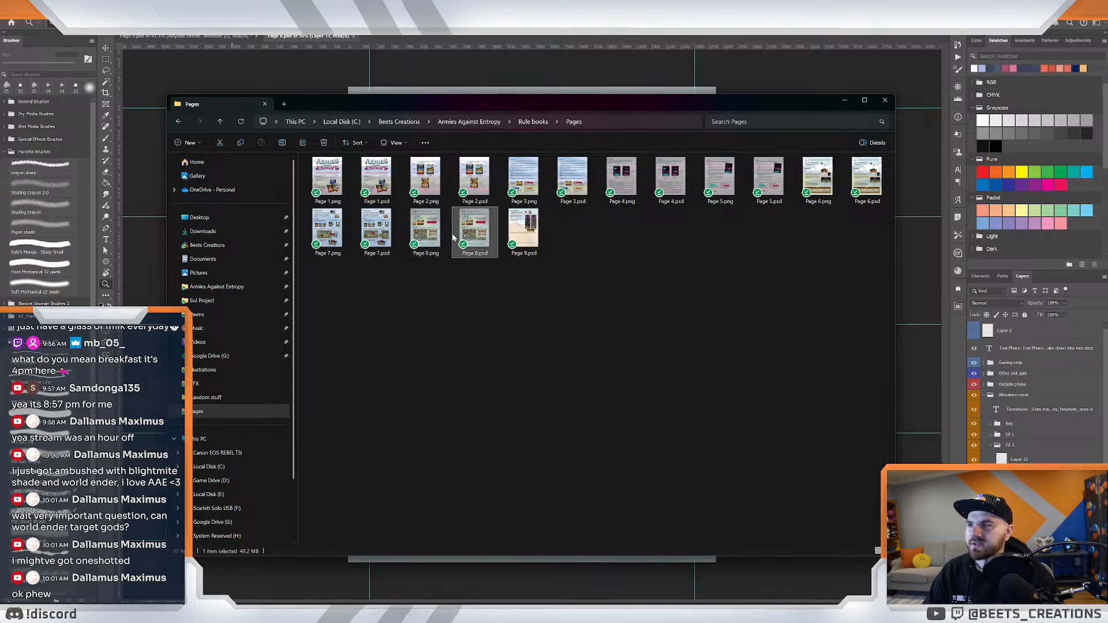
{"action": "left_click_drag", "start_coordinate": [627, 109], "coordinate": [1107, 110]}
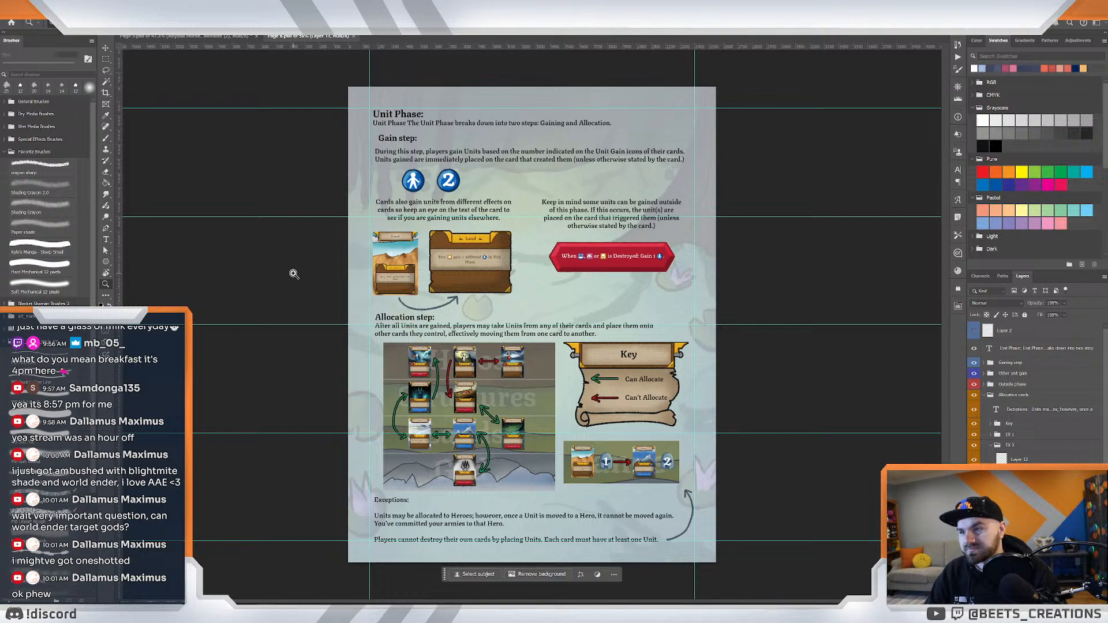
{"action": "key", "text": "ctrl+minus"}
{"action": "left_click_drag", "start_coordinate": [621, 333], "coordinate": [664, 333]}
{"action": "left_click_drag", "start_coordinate": [545, 464], "coordinate": [546, 315]}
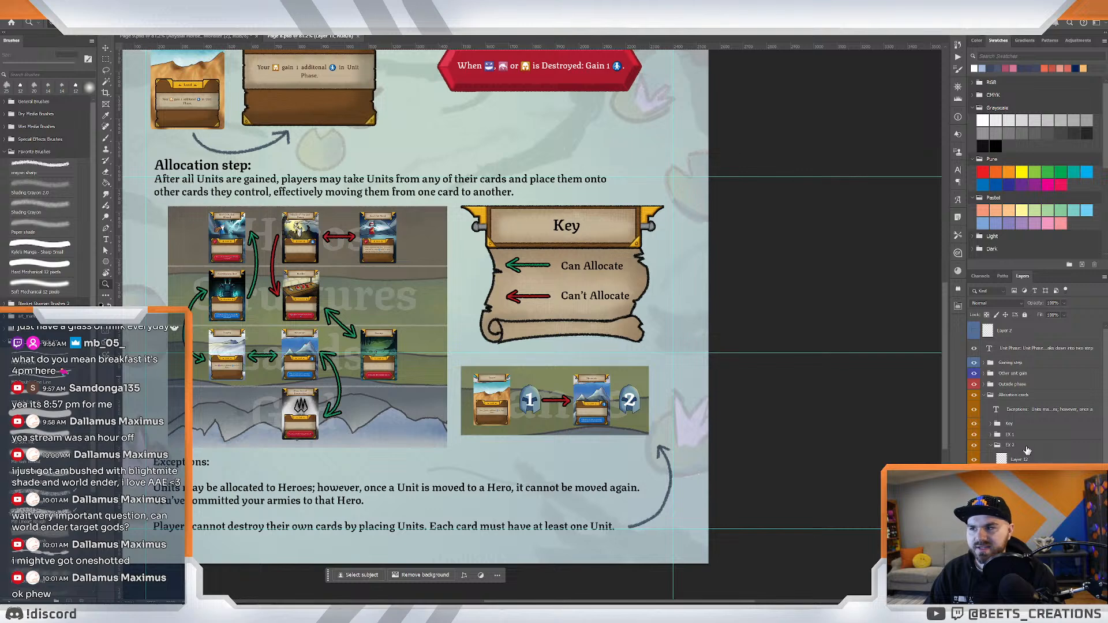
Locate the numbered unit icon's group inside the EX 2 layer group of page 8 and select it.
{"action": "scroll", "coordinate": [1049, 460], "scroll_direction": "down", "scroll_amount": 1}
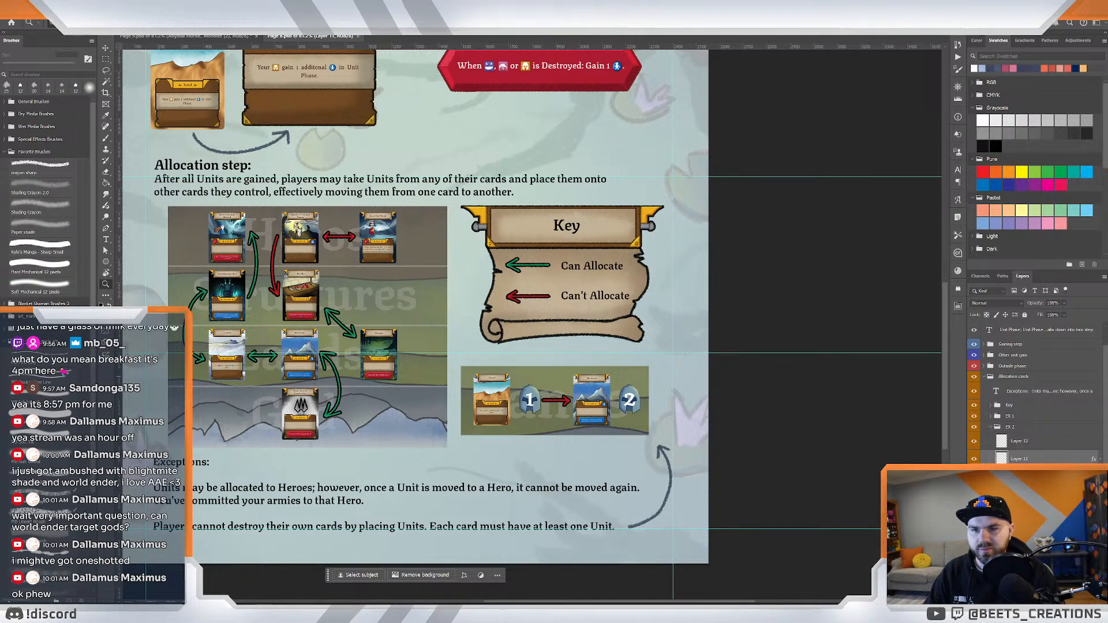
{"action": "left_click", "coordinate": [990, 427]}
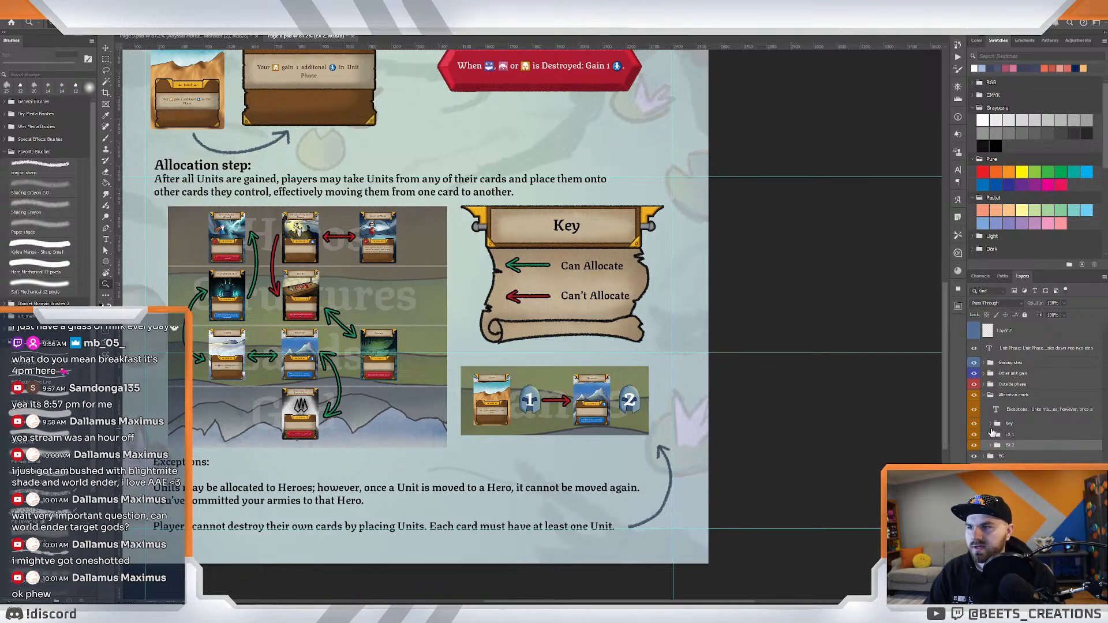
{"action": "double_click", "coordinate": [995, 442]}
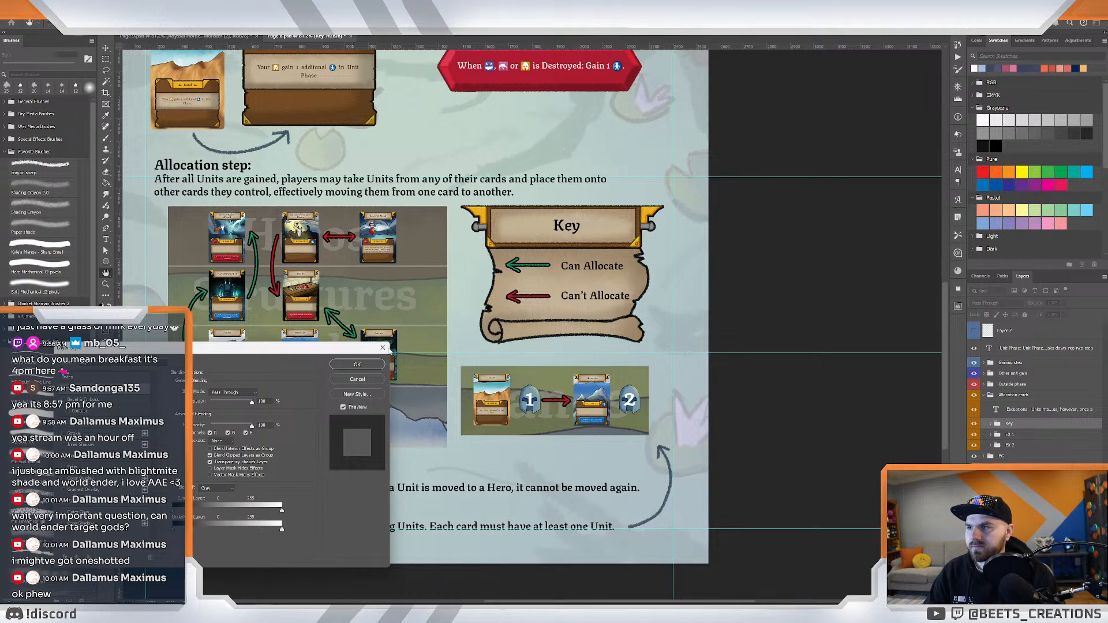
{"action": "left_click", "coordinate": [383, 347]}
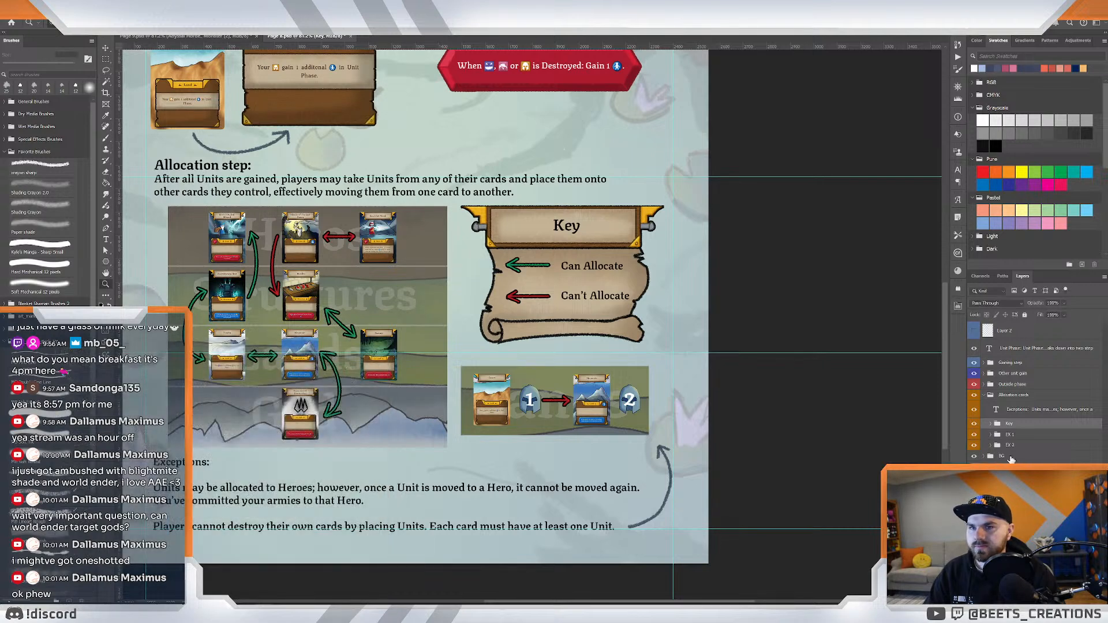
{"action": "left_click", "coordinate": [974, 448]}
{"action": "left_click", "coordinate": [974, 447]}
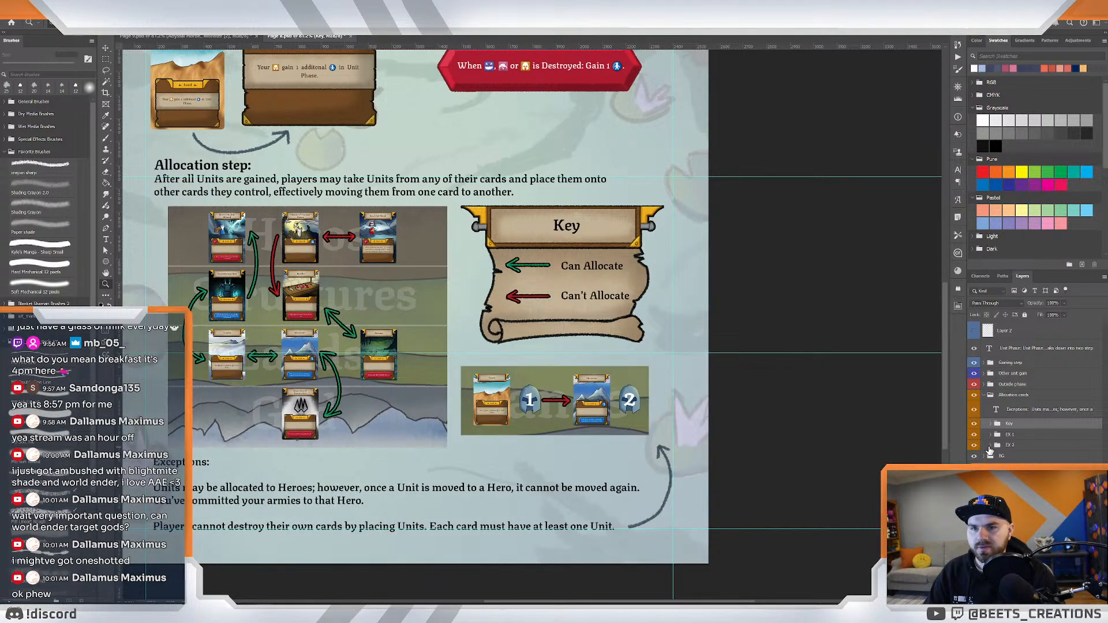
{"action": "left_click", "coordinate": [989, 448]}
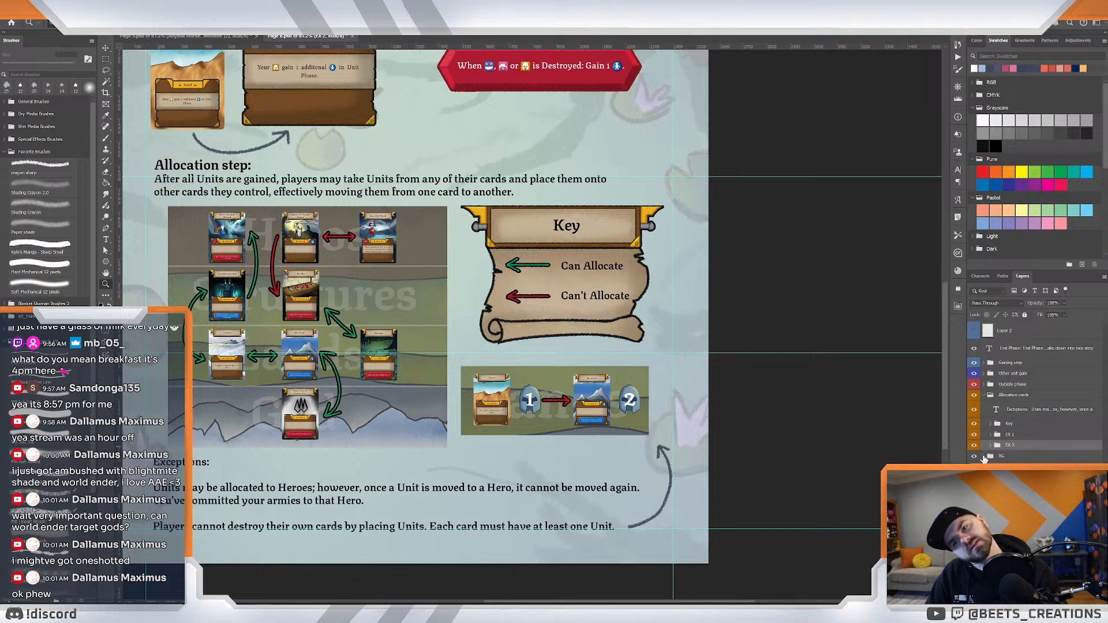
{"action": "left_click", "coordinate": [990, 445]}
{"action": "scroll", "coordinate": [1033, 393], "scroll_direction": "down", "scroll_amount": 1}
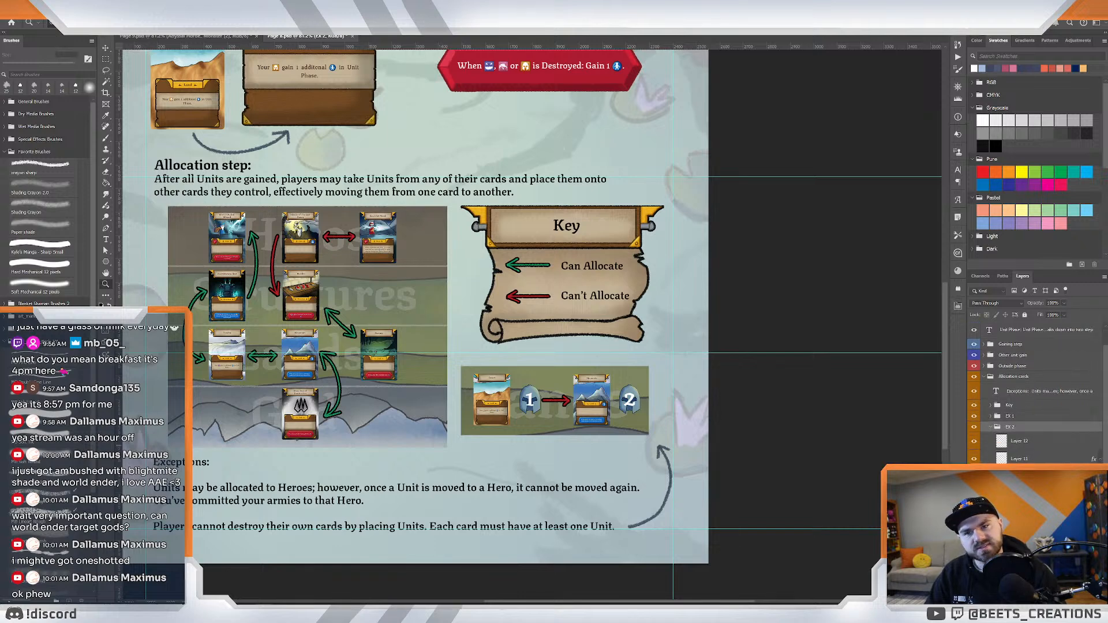
{"action": "left_click", "coordinate": [1019, 497]}
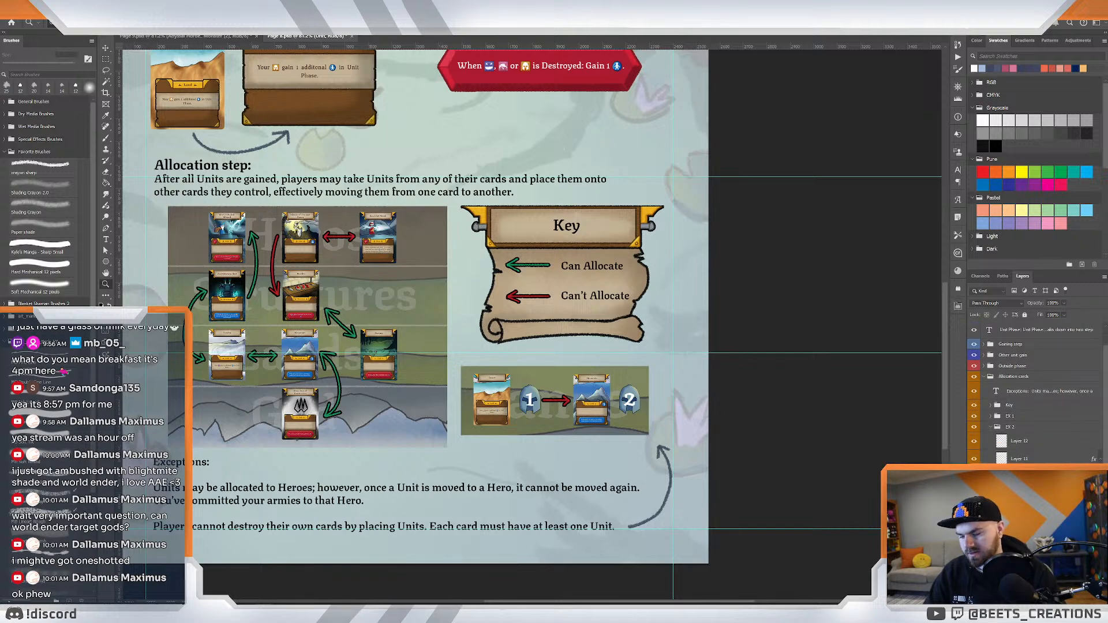
Paste the unit icon group into the page 9 document and place it just beside the Cogathian Warrior card.
{"action": "left_click", "coordinate": [210, 37]}
{"action": "left_click", "coordinate": [552, 400]}
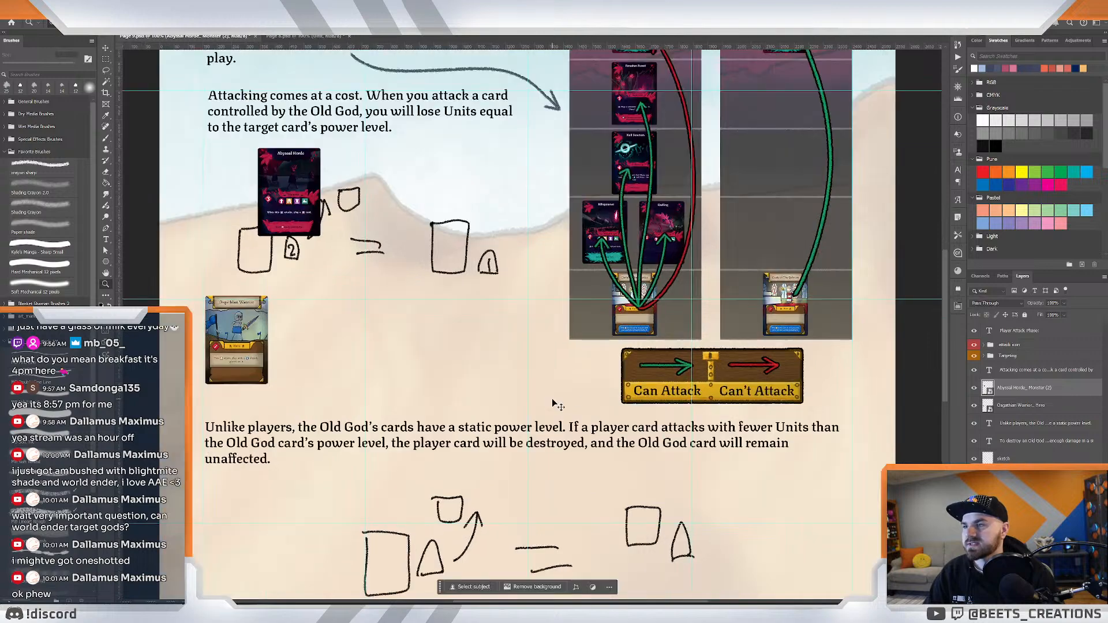
{"action": "key", "text": "ctrl+v"}
{"action": "left_click_drag", "start_coordinate": [453, 325], "coordinate": [603, 385]}
{"action": "left_click", "coordinate": [105, 49]}
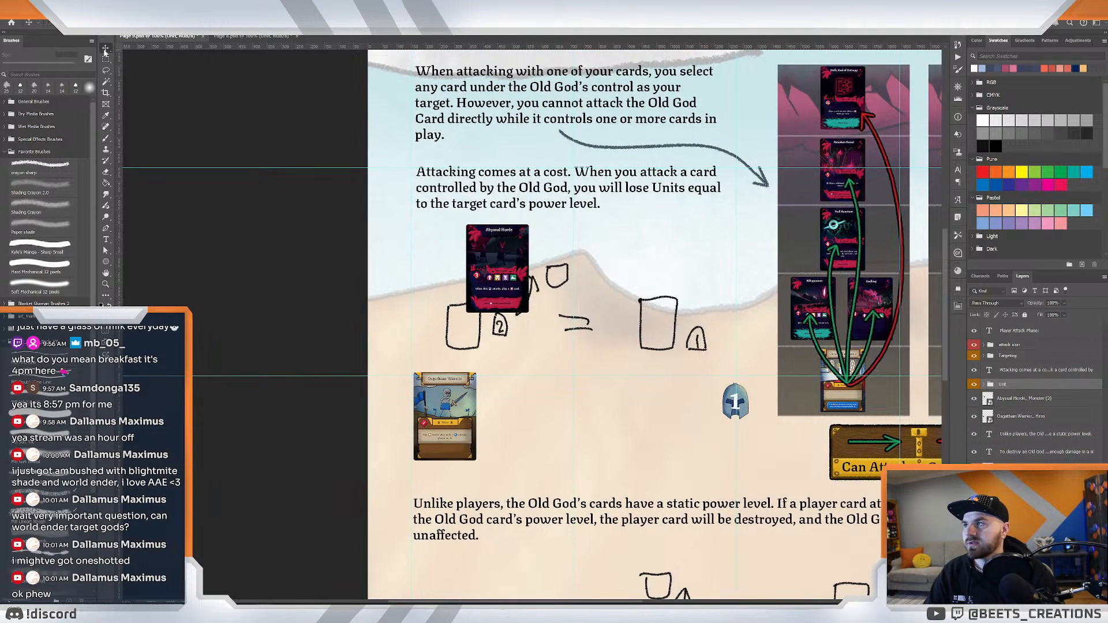
{"action": "mouse_move", "coordinate": [732, 406]}
{"action": "left_mouse_down"}
{"action": "mouse_move", "coordinate": [552, 410]}
{"action": "mouse_move", "coordinate": [502, 425]}
{"action": "left_mouse_up"}
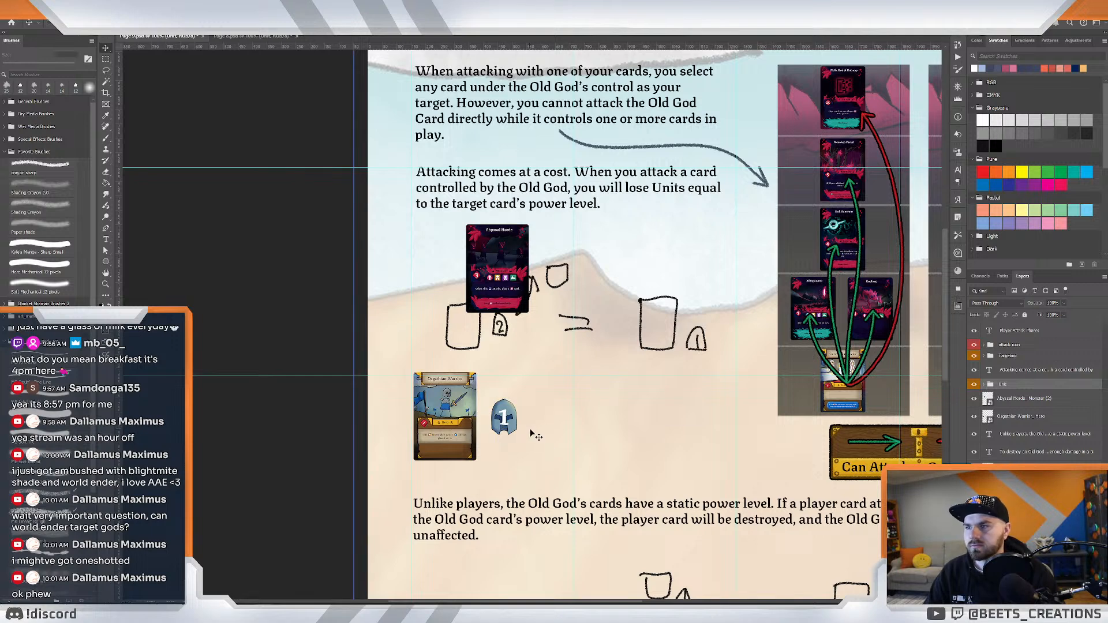
Change the unit icon's number to 6 and nudge the numeral to centre it on the helmet.
{"action": "double_click", "coordinate": [505, 418]}
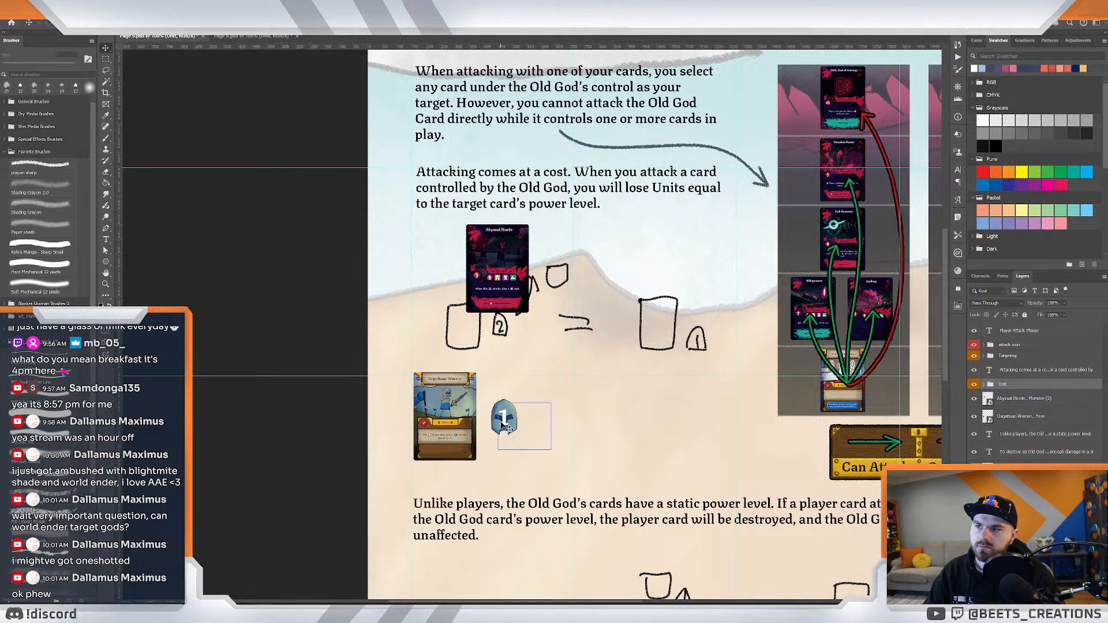
{"action": "type", "text": "6"}
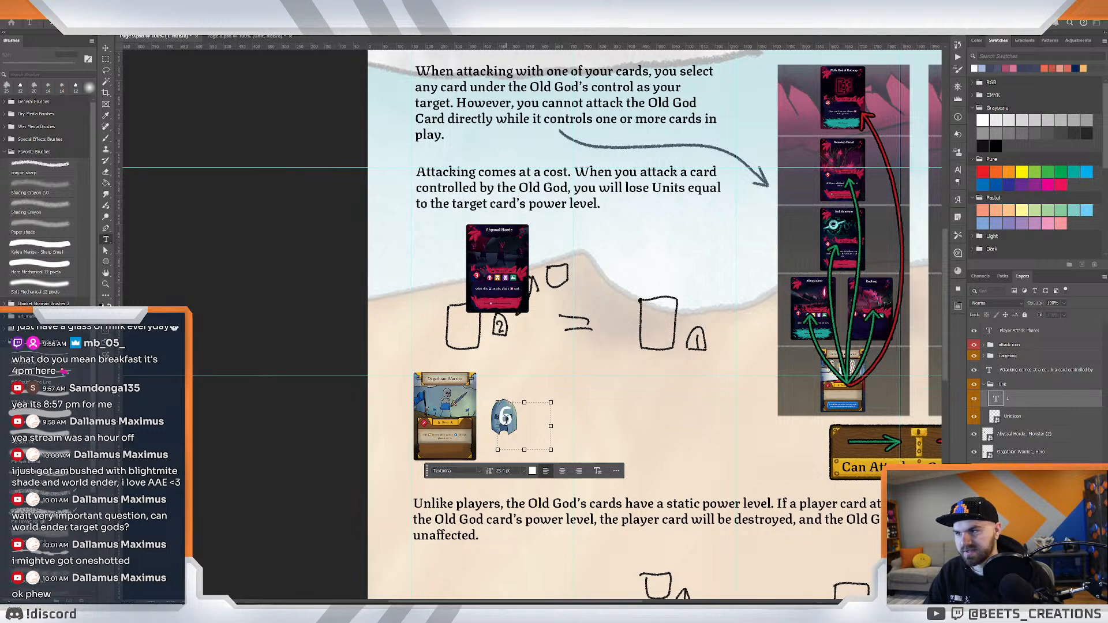
{"action": "left_click", "coordinate": [106, 48]}
{"action": "left_click", "coordinate": [511, 424]}
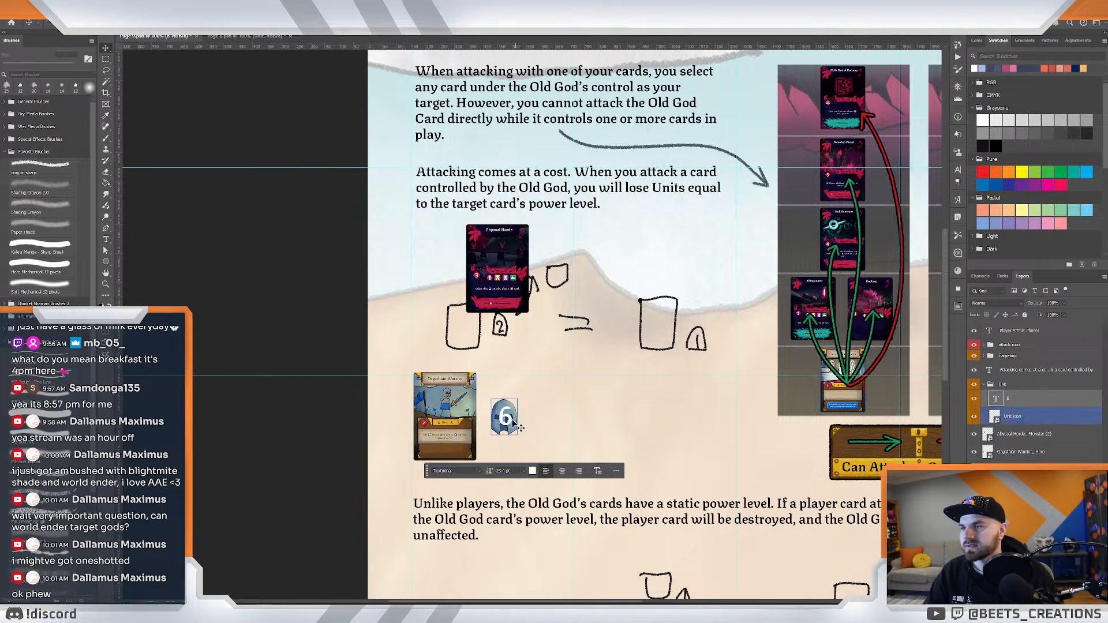
{"action": "left_click_drag", "start_coordinate": [511, 424], "coordinate": [510, 424]}
{"action": "left_click", "coordinate": [1049, 416]}
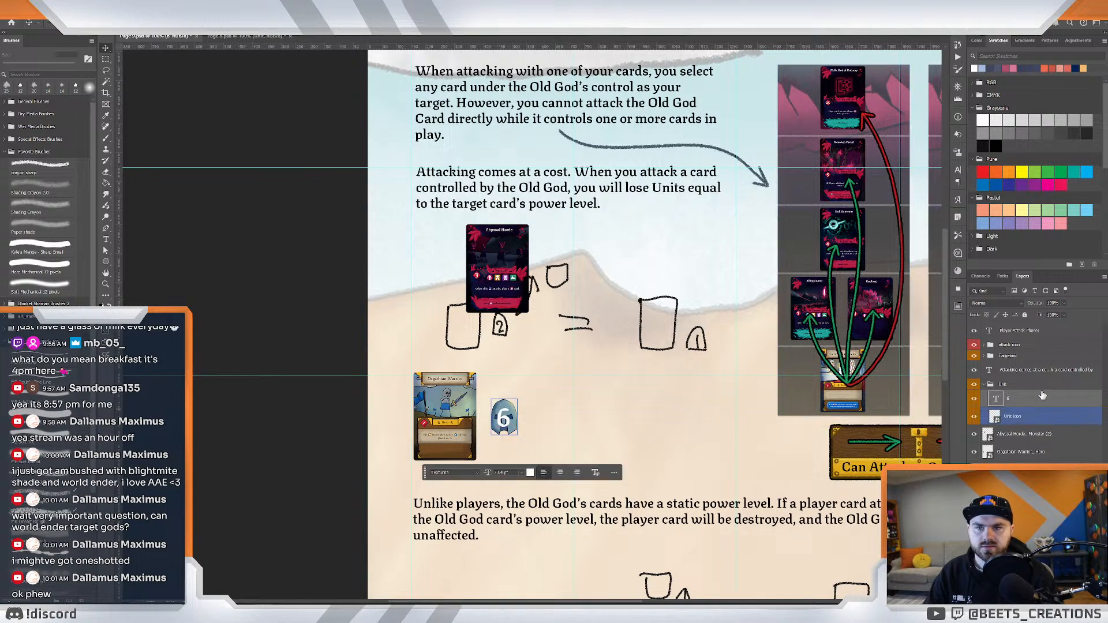
Set the unit icon group's layer colour label to yellow.
{"action": "left_click", "coordinate": [1014, 386]}
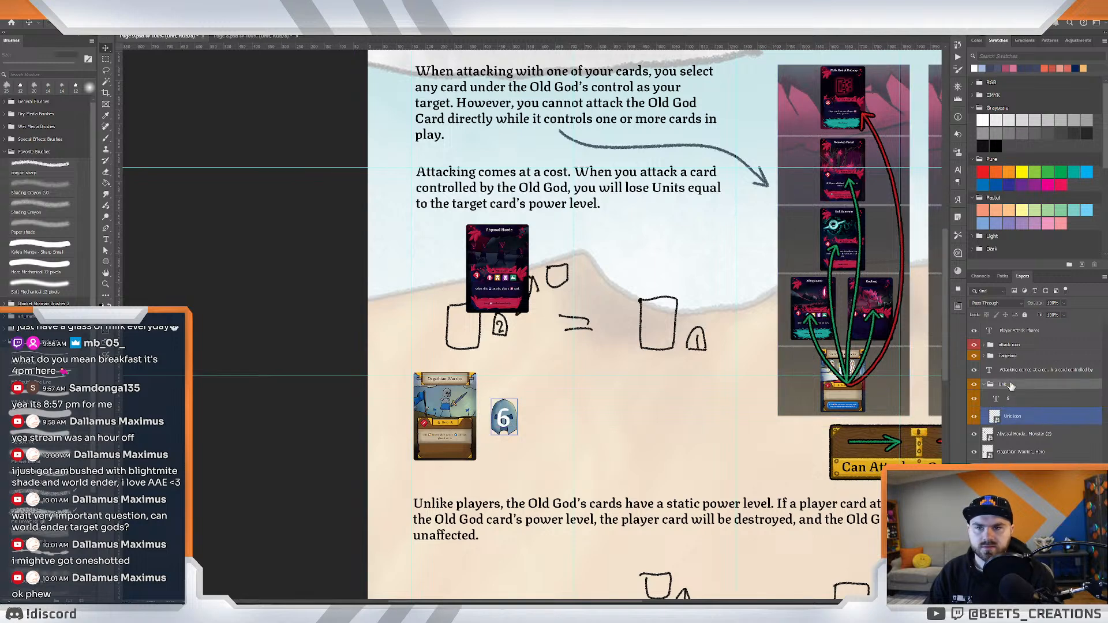
{"action": "right_click", "coordinate": [975, 384]}
{"action": "left_click", "coordinate": [1002, 446]}
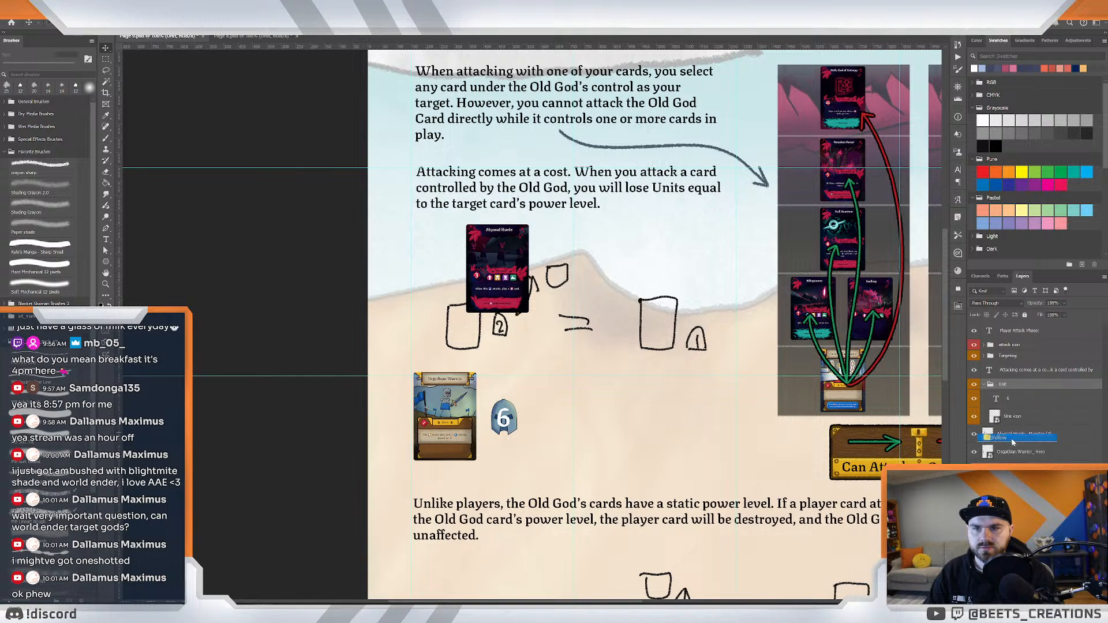
Group the "Attacking comes at a cost" text, the unit icon group, and the Abyssal Horde and Cogathian Warrior card layers.
{"action": "left_click", "coordinate": [1032, 420]}
{"action": "left_click", "coordinate": [1032, 423], "text": "shift"}
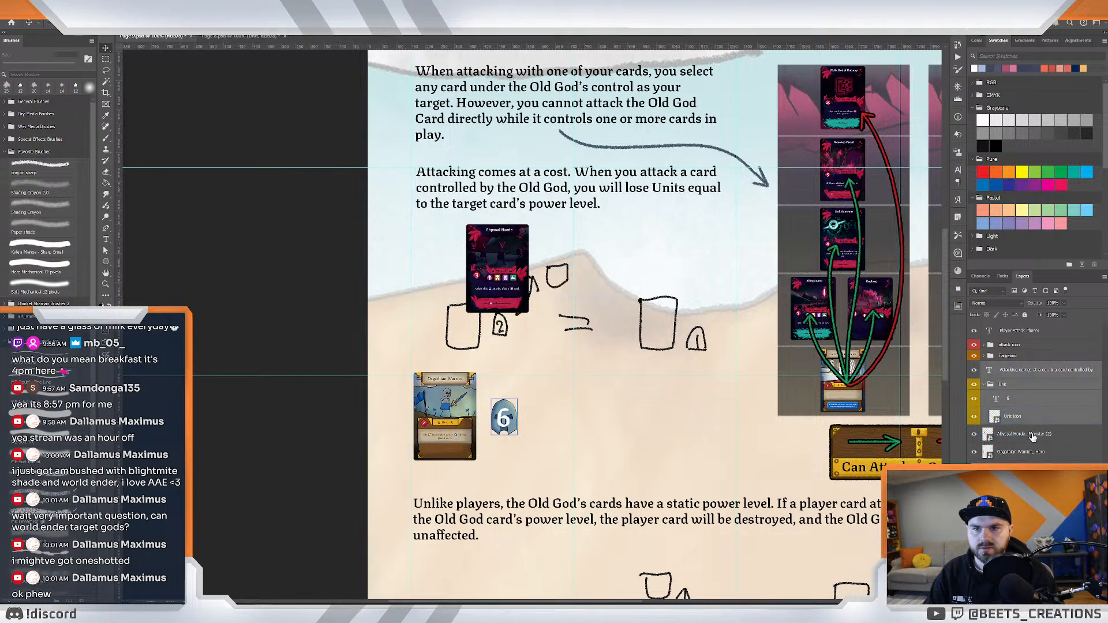
{"action": "left_click", "coordinate": [1033, 454], "text": "shift"}
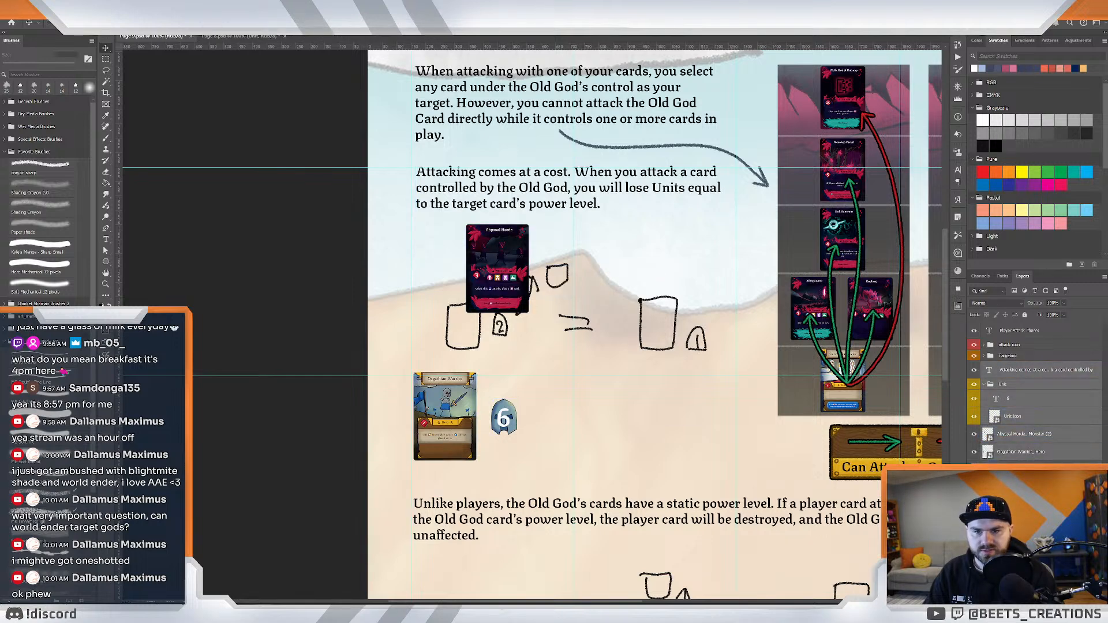
{"action": "key", "text": "ctrl+g"}
Undo the last layer grouping and group the same selected layers again.
{"action": "mouse_move", "coordinate": [804, 5]}
{"action": "left_mouse_down"}
{"action": "mouse_move", "coordinate": [801, 40]}
{"action": "mouse_move", "coordinate": [819, 1]}
{"action": "left_mouse_up"}
{"action": "left_click", "coordinate": [1027, 491]}
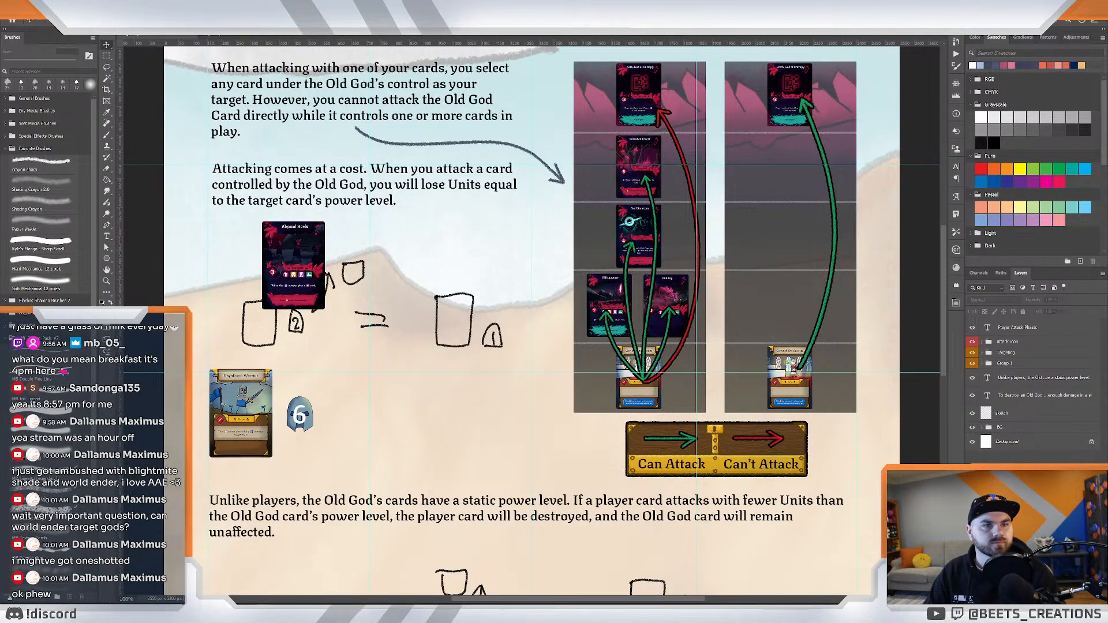
{"action": "left_click", "coordinate": [977, 413]}
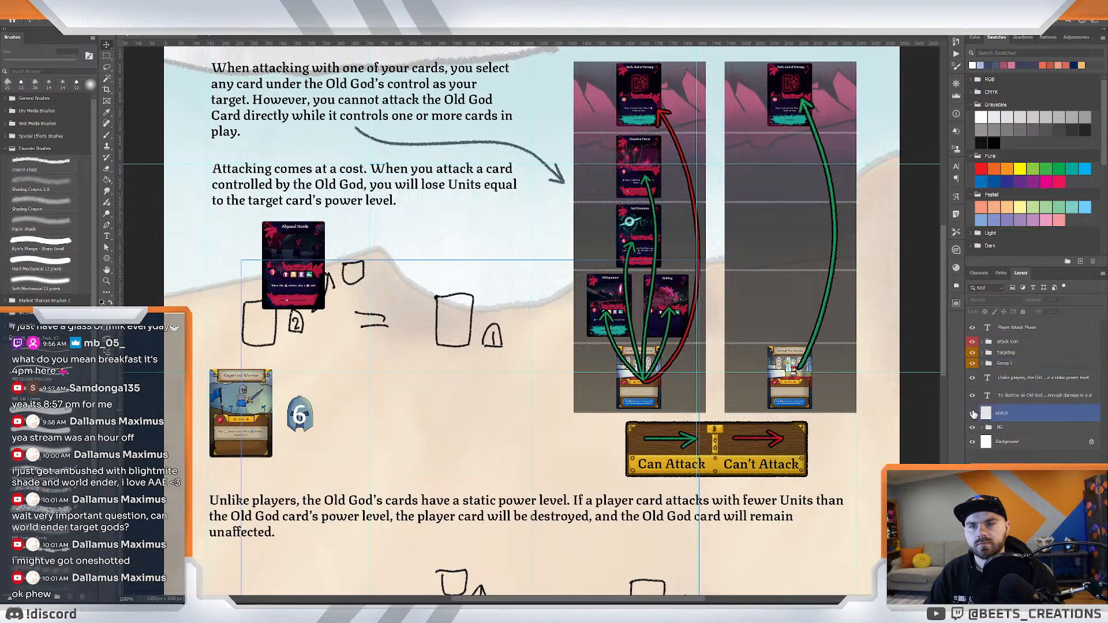
{"action": "key", "text": "ctrl+z"}
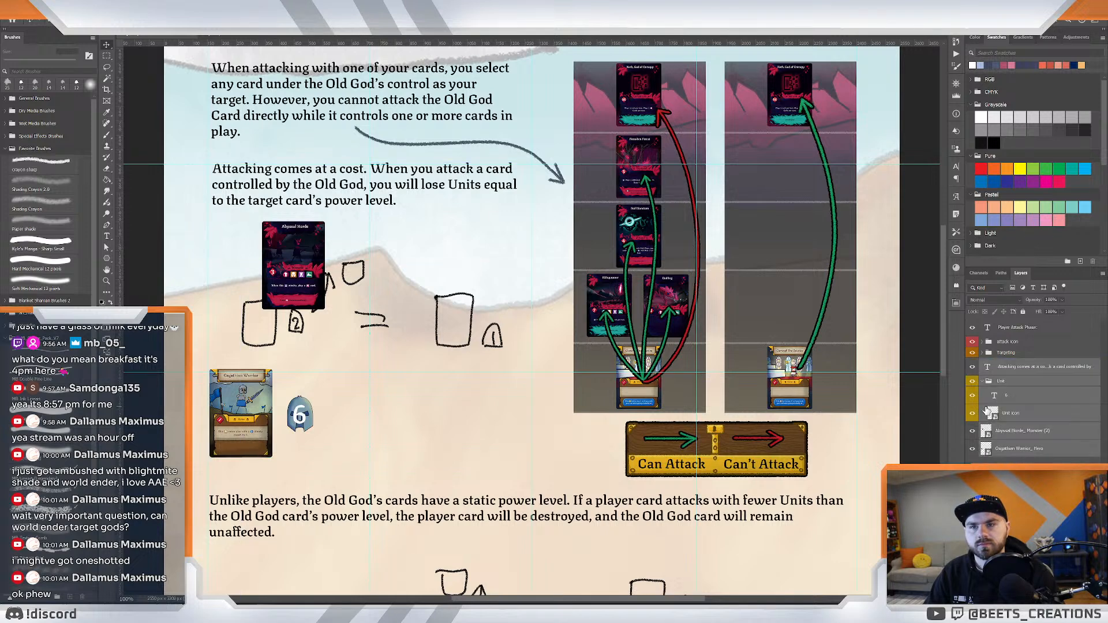
{"action": "key", "text": "ctrl+g"}
Set the new layer group's colour label to yellow and rename the group Cost.
{"action": "right_click", "coordinate": [974, 364]}
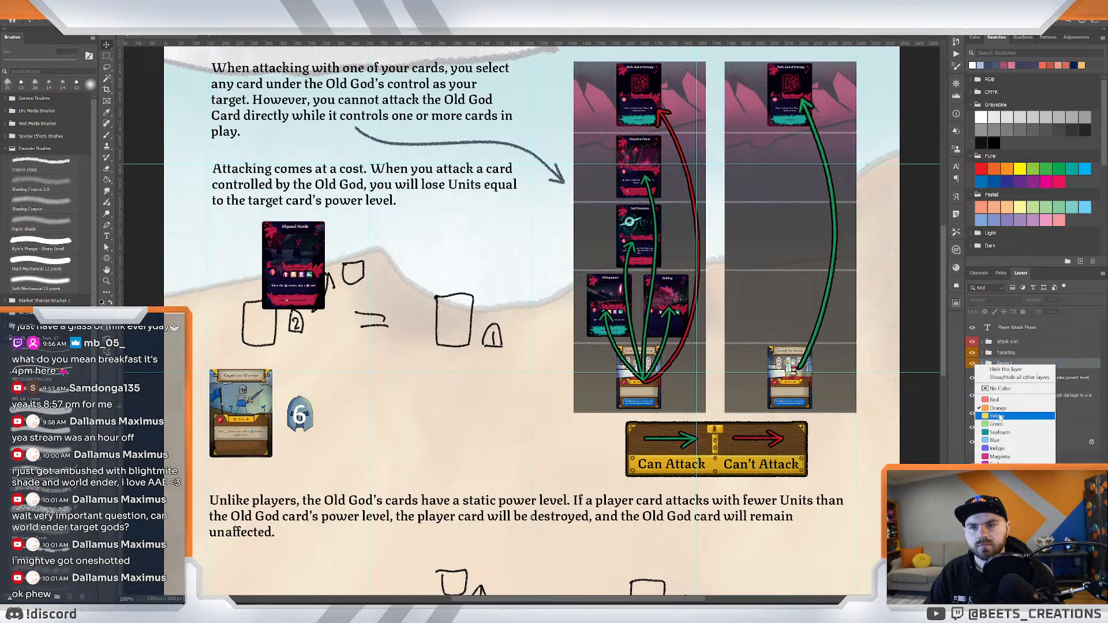
{"action": "left_click", "coordinate": [998, 416]}
{"action": "left_click", "coordinate": [1007, 364]}
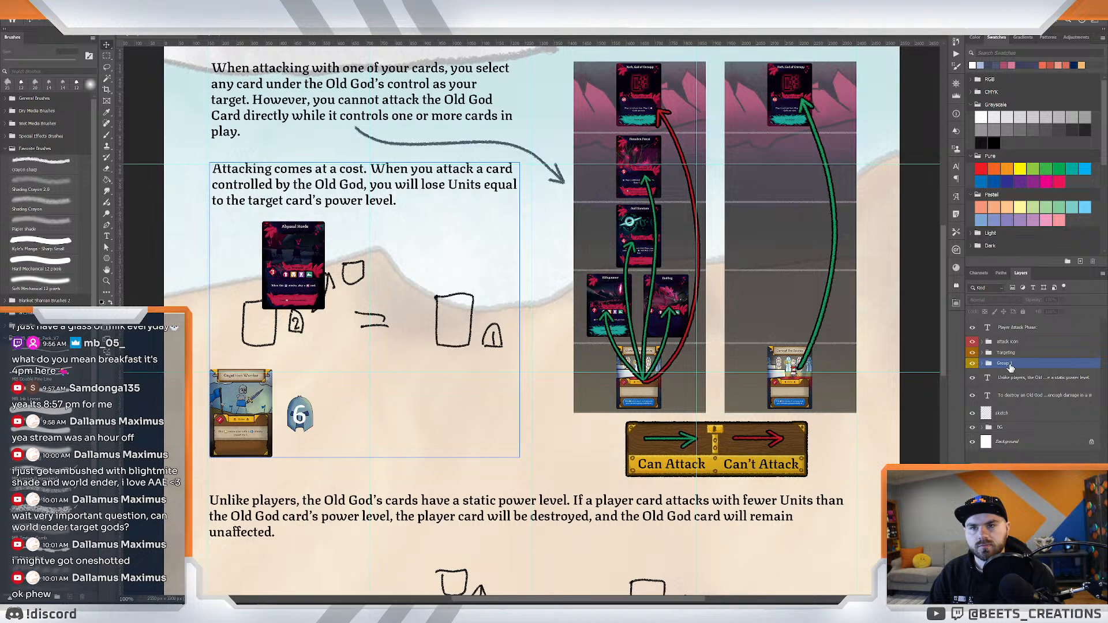
{"action": "left_click", "coordinate": [981, 364]}
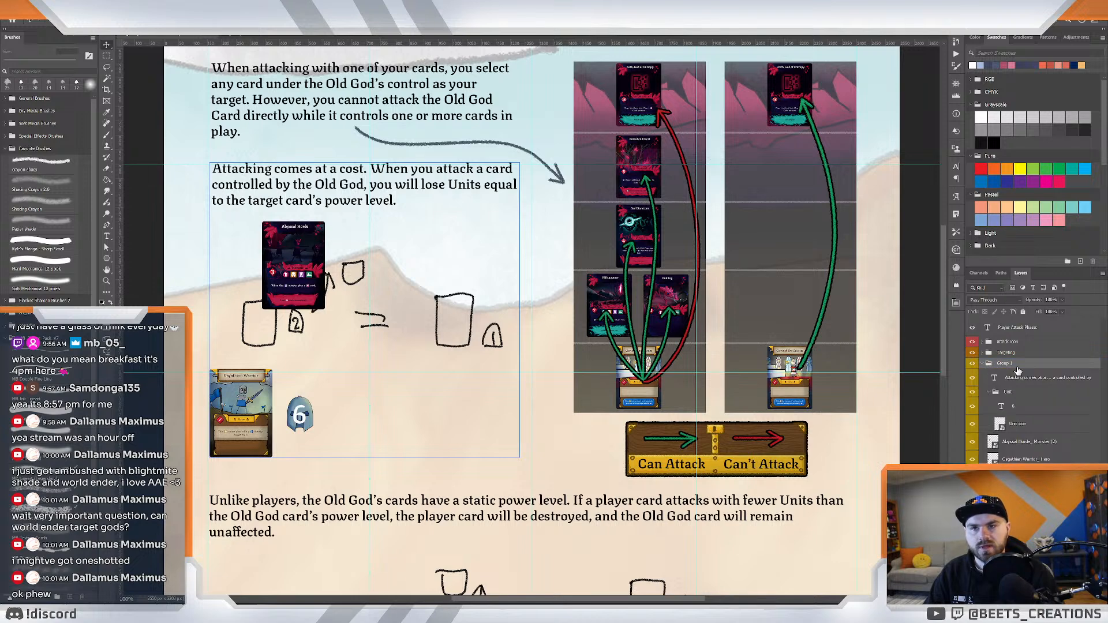
{"action": "double_click", "coordinate": [1005, 365]}
{"action": "left_click", "coordinate": [1059, 411]}
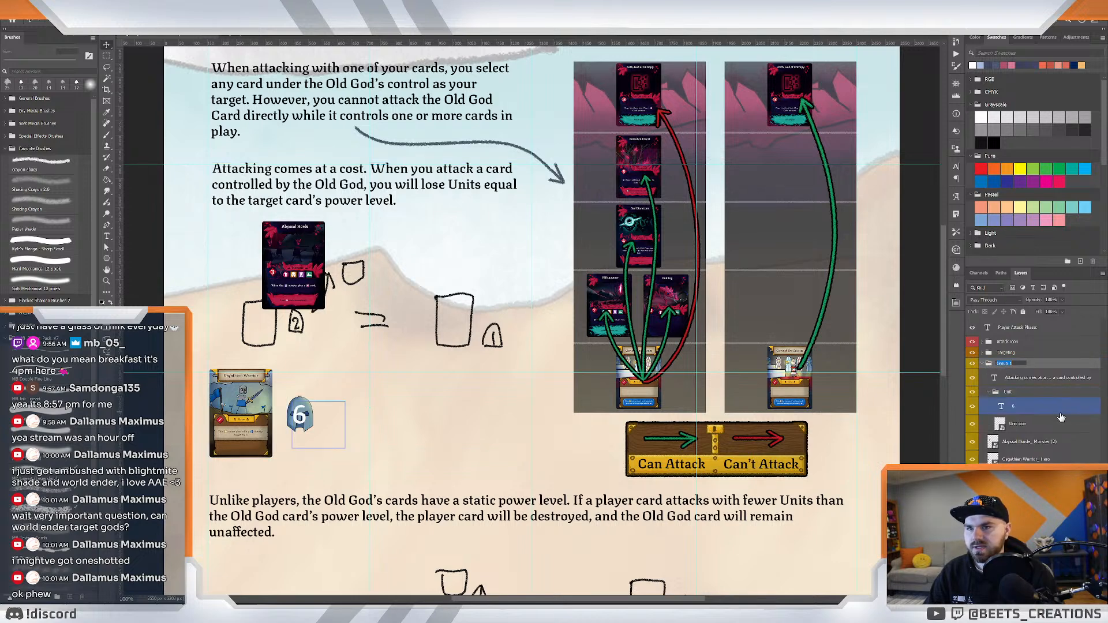
{"action": "type", "text": "Cost"}
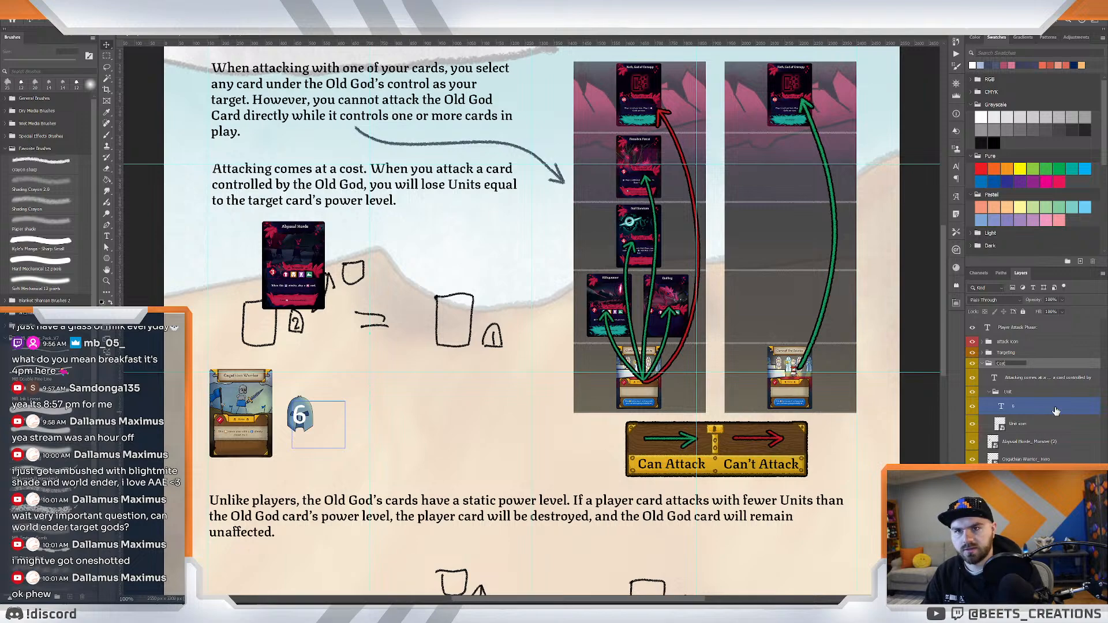
{"action": "key", "text": "Return"}
{"action": "left_click", "coordinate": [1013, 365], "text": "ctrl"}
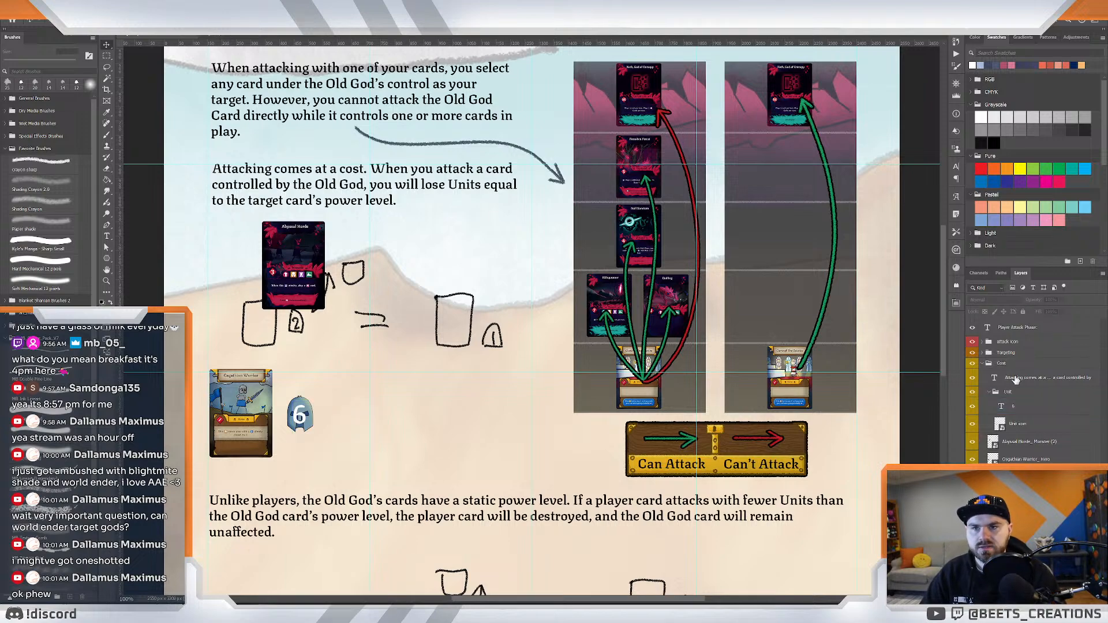
{"action": "left_click", "coordinate": [502, 274]}
{"action": "left_click", "coordinate": [559, 229]}
{"action": "key", "text": "z"}
{"action": "left_click_drag", "start_coordinate": [558, 230], "coordinate": [585, 243]}
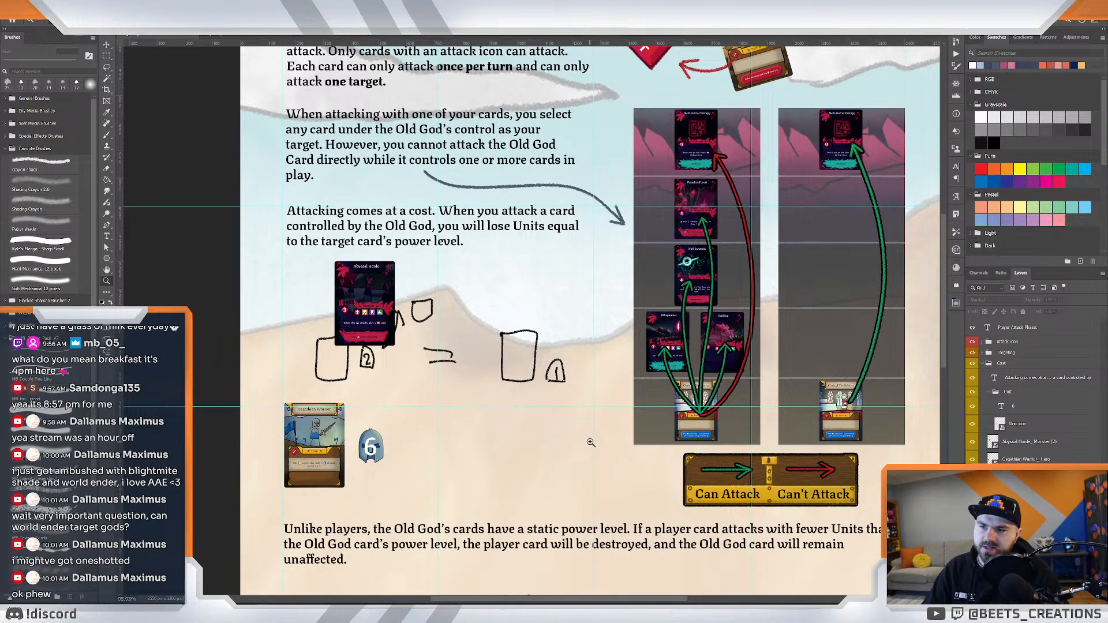
{"action": "scroll", "coordinate": [552, 315], "scroll_direction": "down", "scroll_amount": 2}
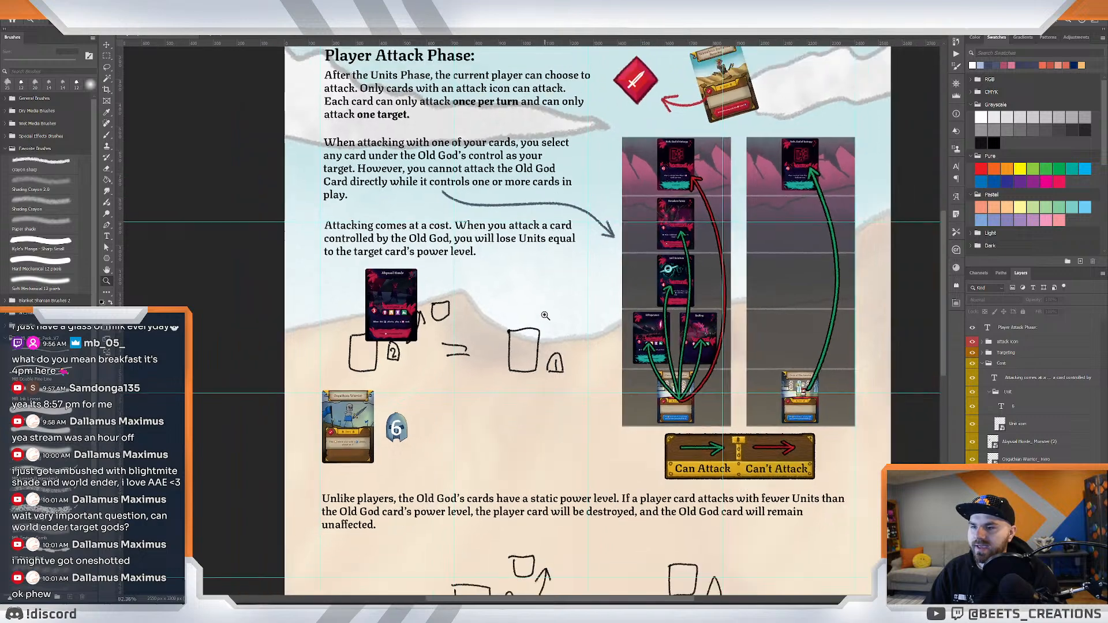
{"action": "scroll", "coordinate": [551, 316], "scroll_direction": "up", "scroll_amount": 3}
{"action": "left_click_drag", "start_coordinate": [544, 355], "coordinate": [564, 371]}
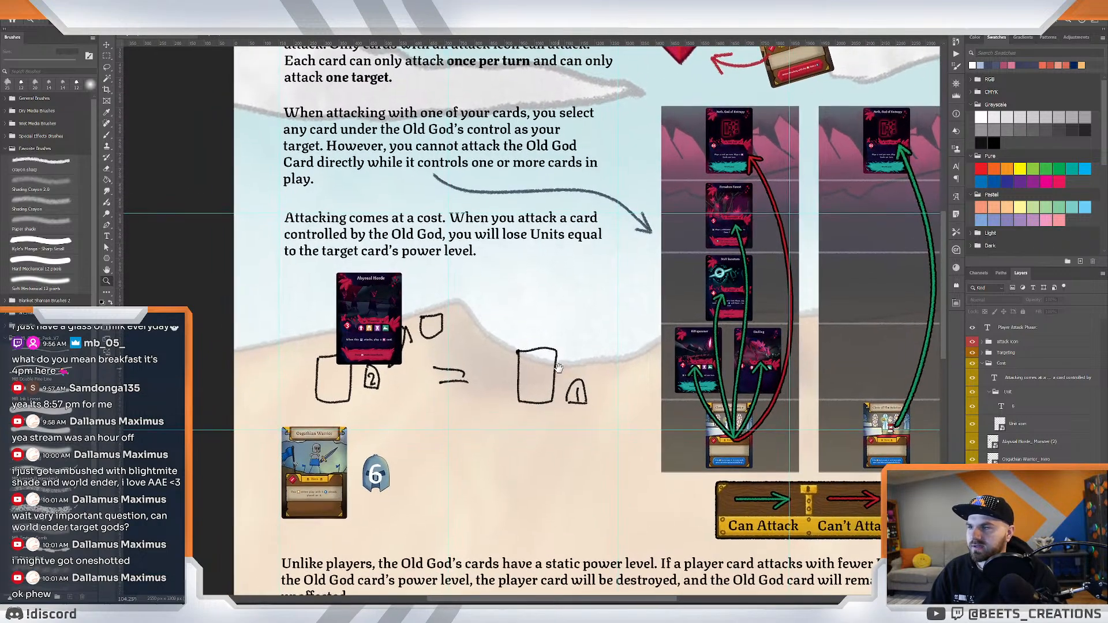
Move the unit icon group between the Abyssal Horde and Cogathian Warrior layers inside the Cost group.
{"action": "left_click", "coordinate": [1043, 407]}
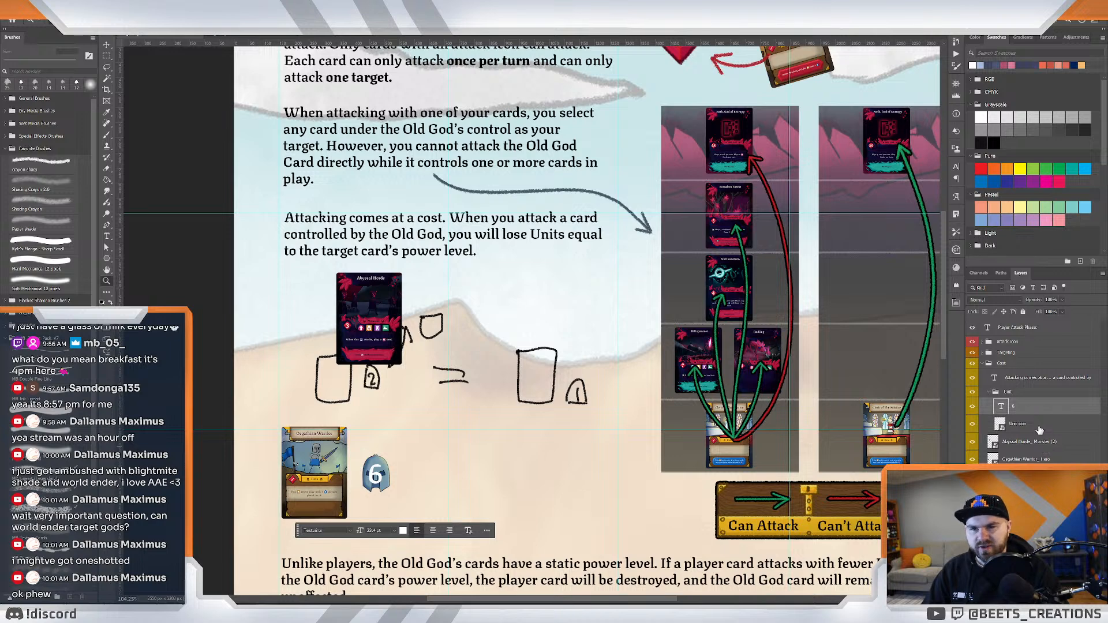
{"action": "left_click", "coordinate": [1008, 393]}
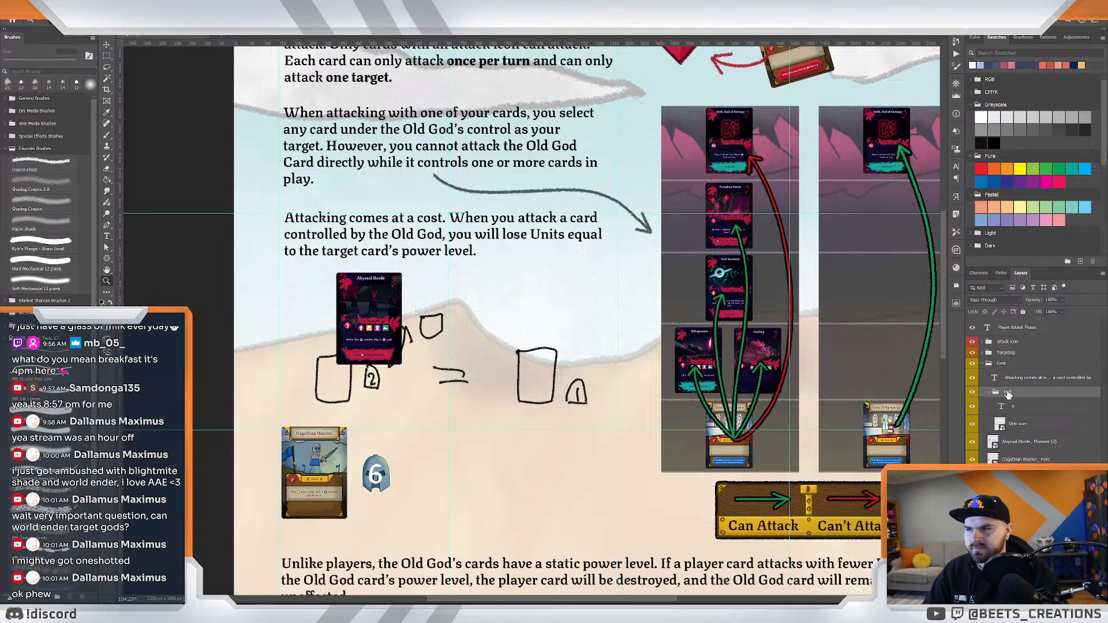
{"action": "left_click_drag", "start_coordinate": [1007, 392], "coordinate": [1016, 448]}
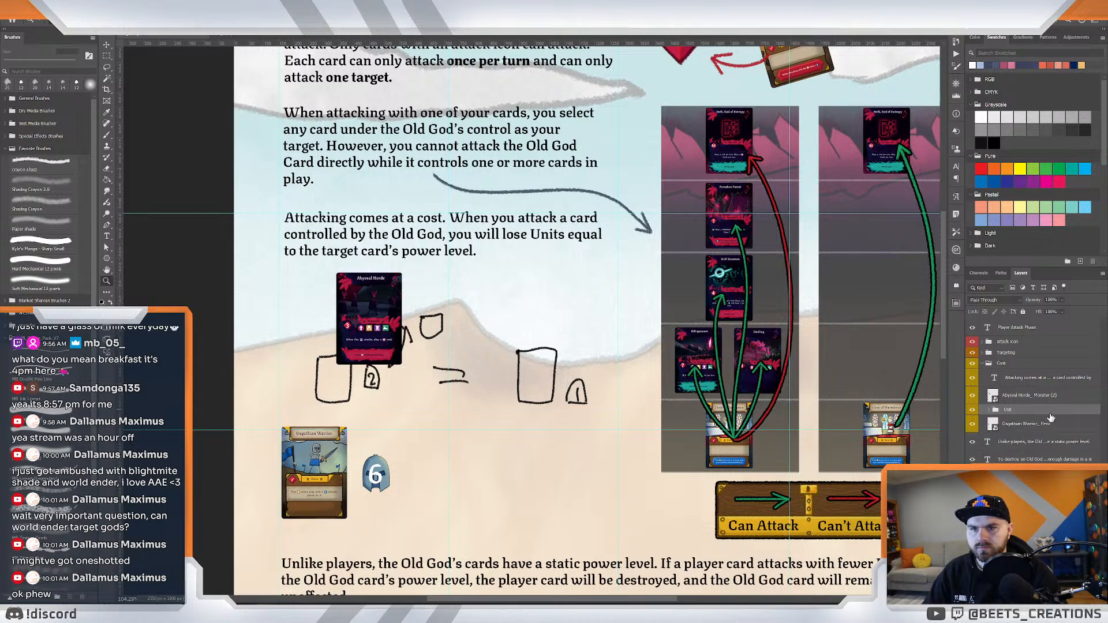
Add a new layer above the unit icon group in the Cost group and name it Arrow.
{"action": "key", "text": "ctrl+shift+alt+n"}
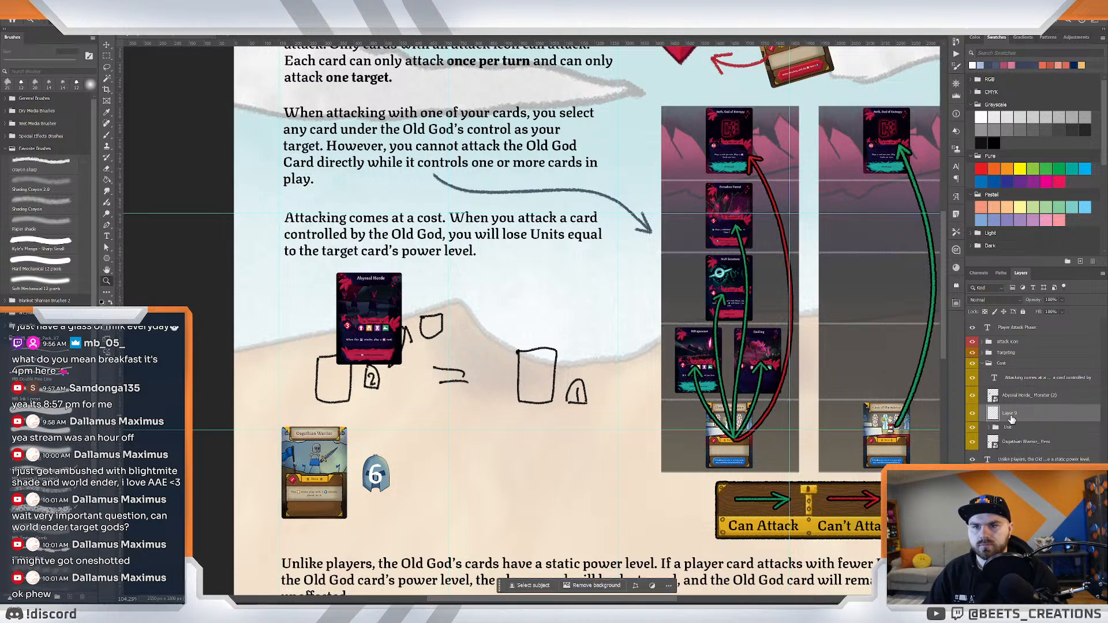
{"action": "double_click", "coordinate": [1003, 414]}
{"action": "type", "text": "A"}
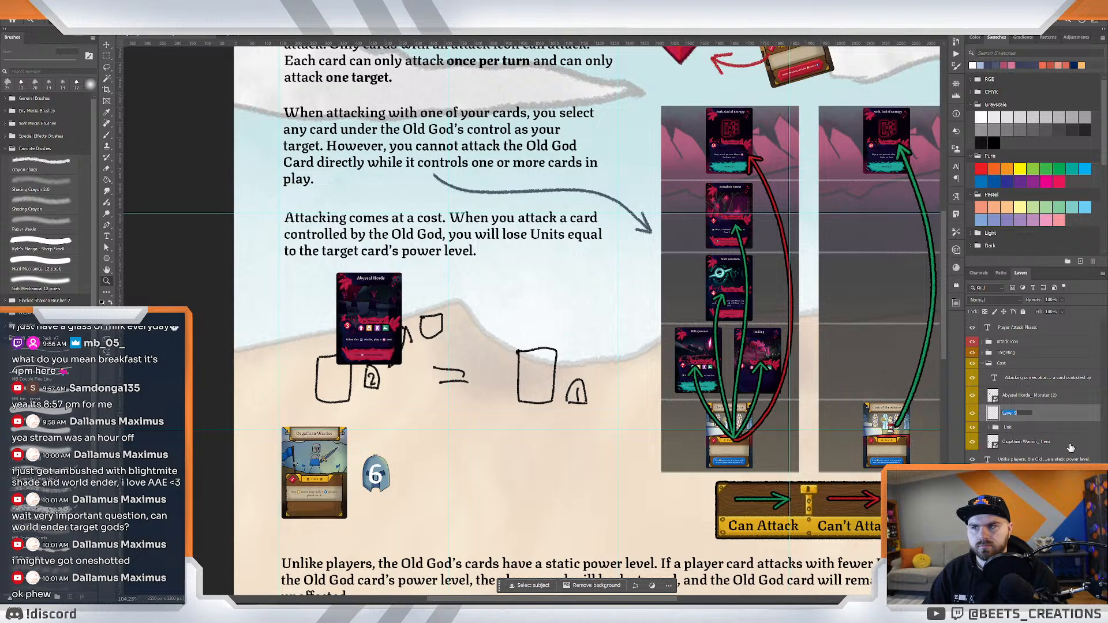
{"action": "type", "text": "rrow"}
{"action": "key", "text": "Return"}
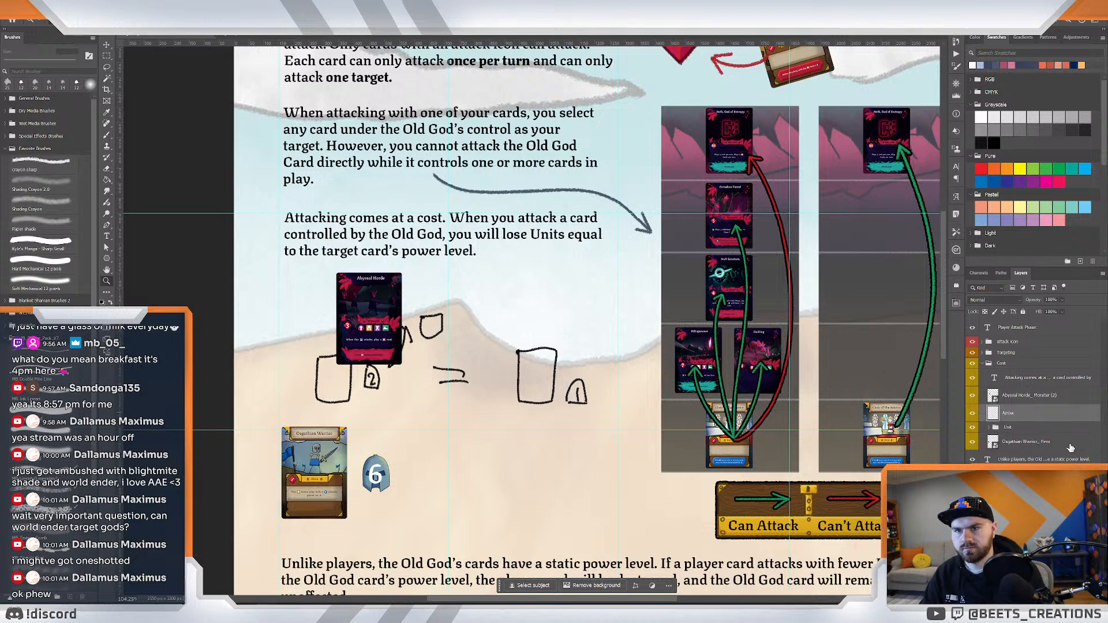
Set the brush colour to the dark slate swatch from Blanket Shaman Colors and hide the rough sketch layer.
{"action": "key", "text": "b"}
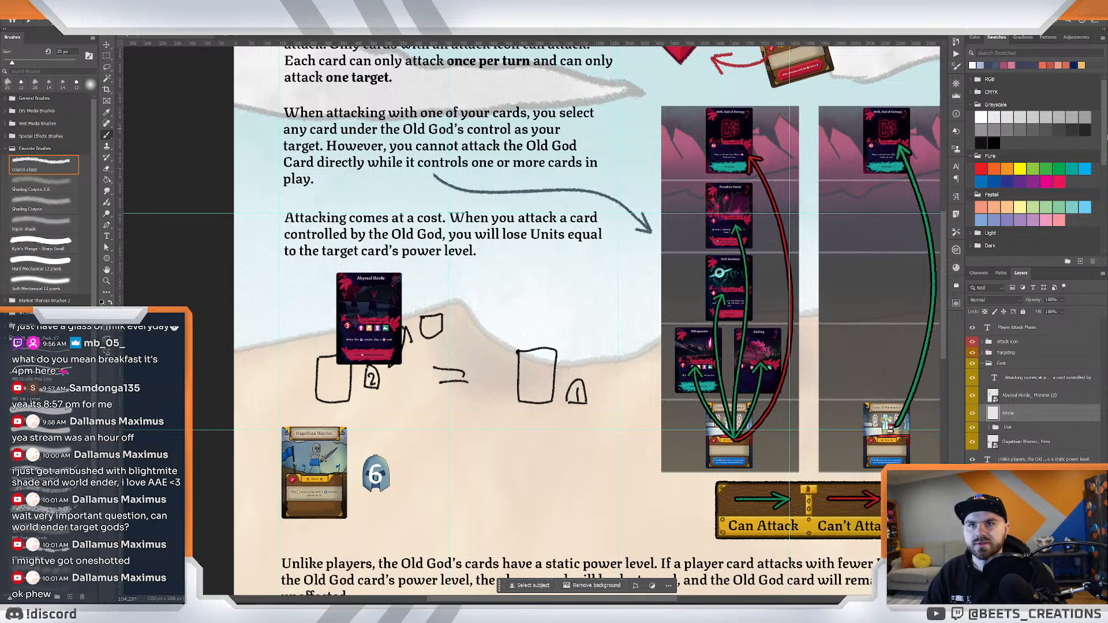
{"action": "scroll", "coordinate": [1030, 211], "scroll_direction": "down", "scroll_amount": 5}
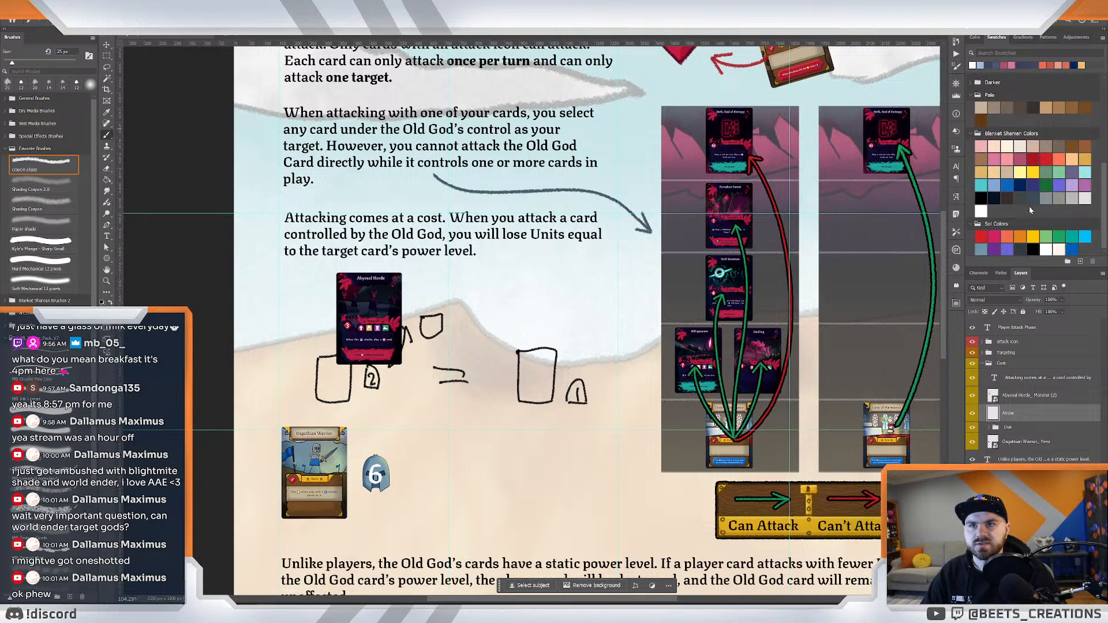
{"action": "left_click", "coordinate": [1033, 198]}
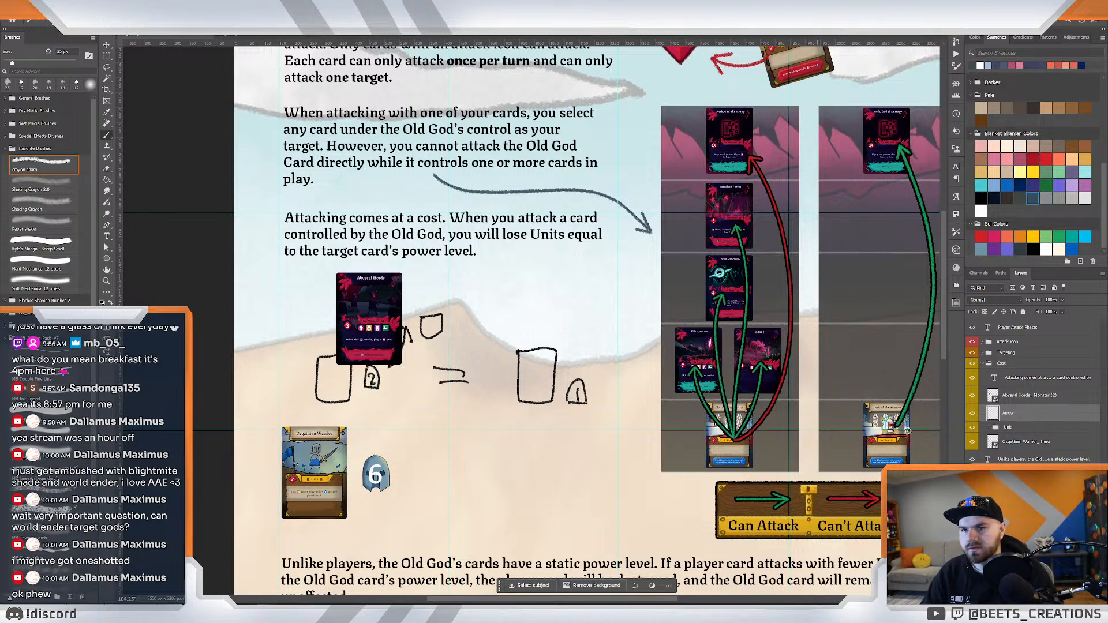
{"action": "left_click", "coordinate": [973, 485]}
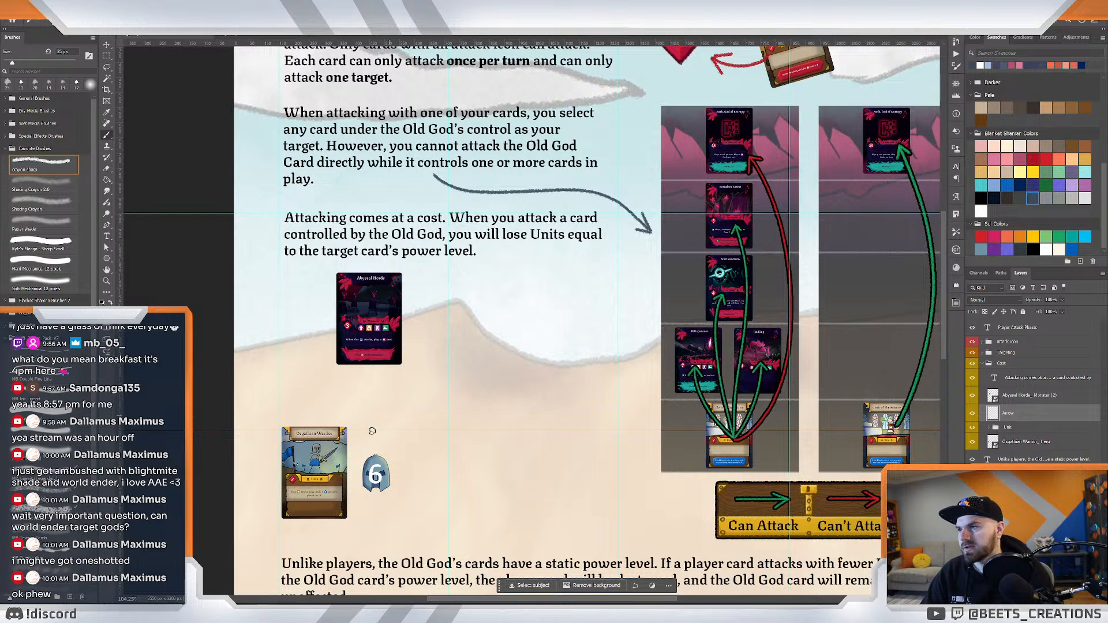
Draw a curved arrow from above the 6 unit icon up to the Abyssal Horde card with the brush at 20 px.
{"action": "left_click_drag", "start_coordinate": [365, 441], "coordinate": [374, 390]}
{"action": "key", "text": "ctrl+z"}
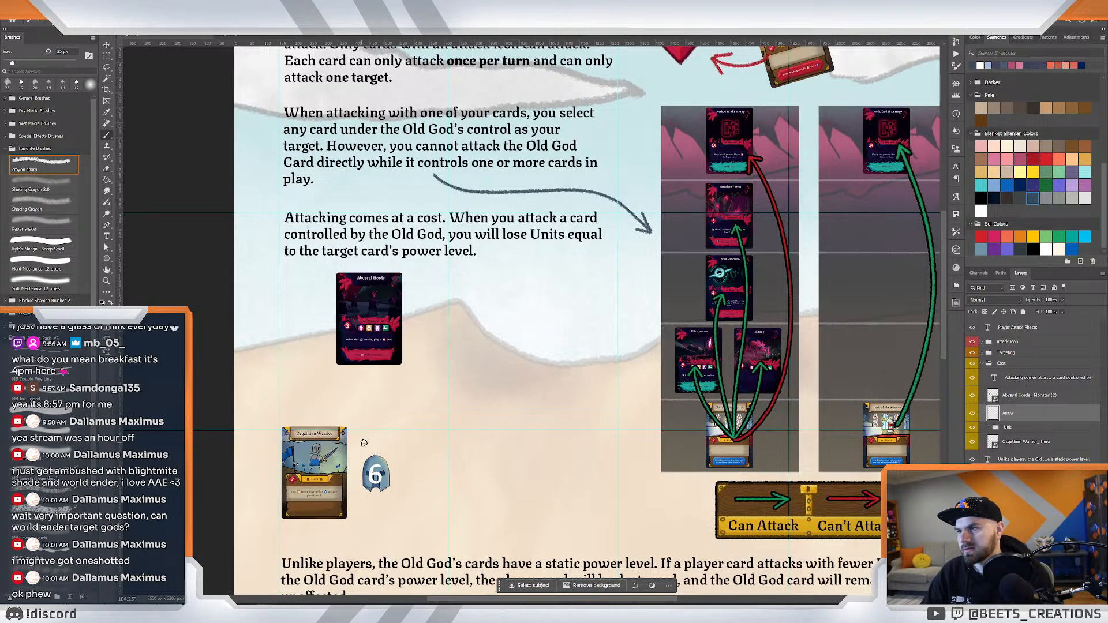
{"action": "key", "text": "bracketleft"}
{"action": "left_click_drag", "start_coordinate": [363, 442], "coordinate": [376, 379]}
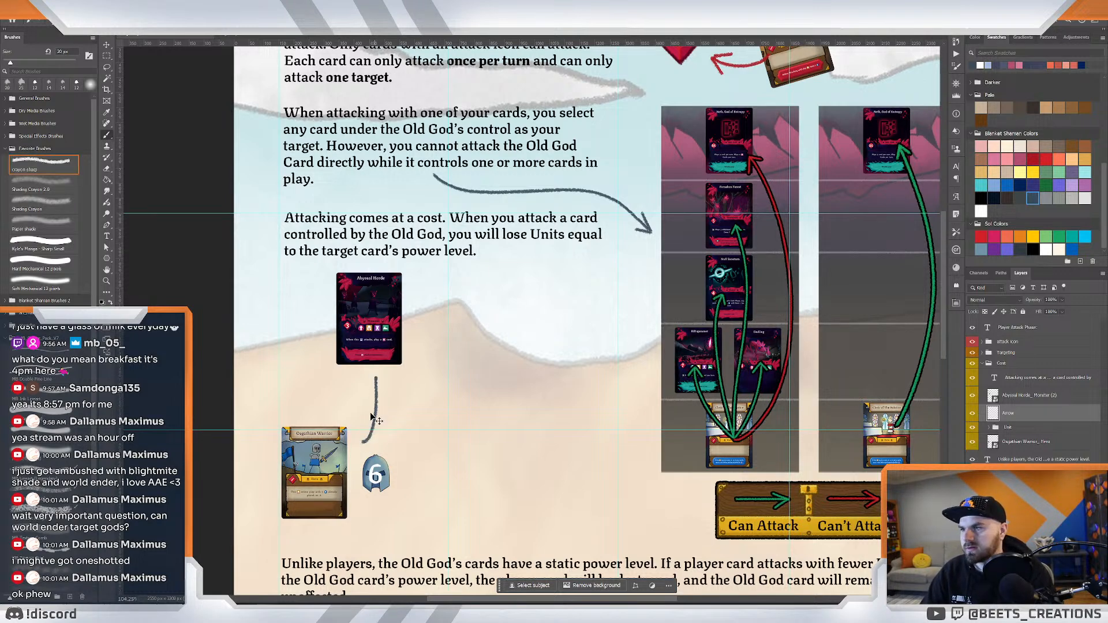
{"action": "key", "text": "ctrl+z"}
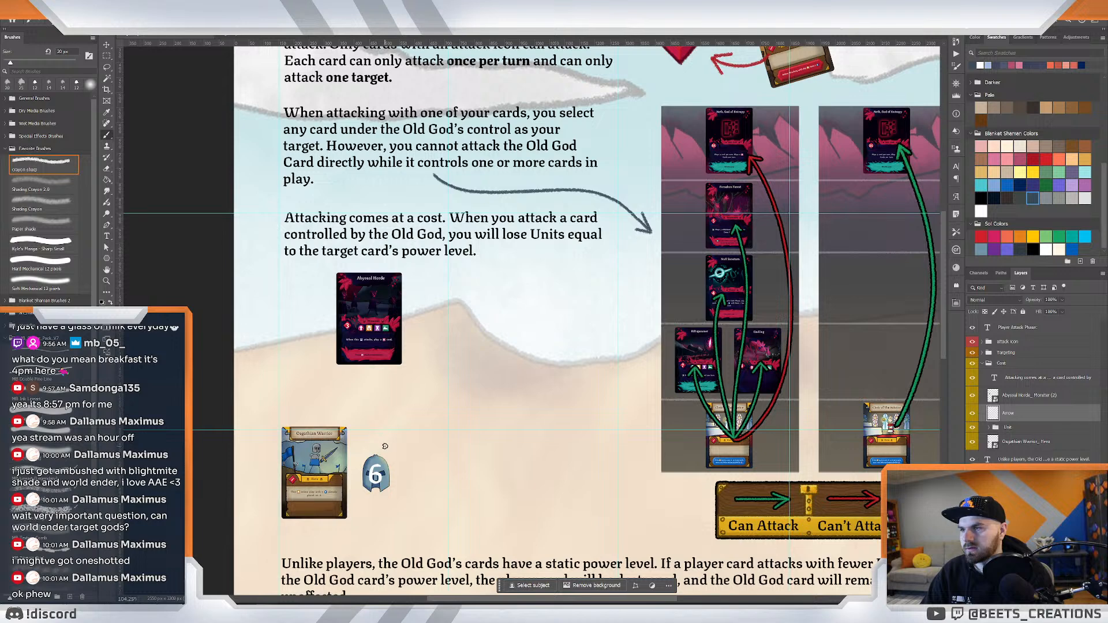
{"action": "left_click_drag", "start_coordinate": [388, 445], "coordinate": [376, 373]}
{"action": "key", "text": "ctrl+z"}
{"action": "left_click_drag", "start_coordinate": [376, 429], "coordinate": [381, 376]}
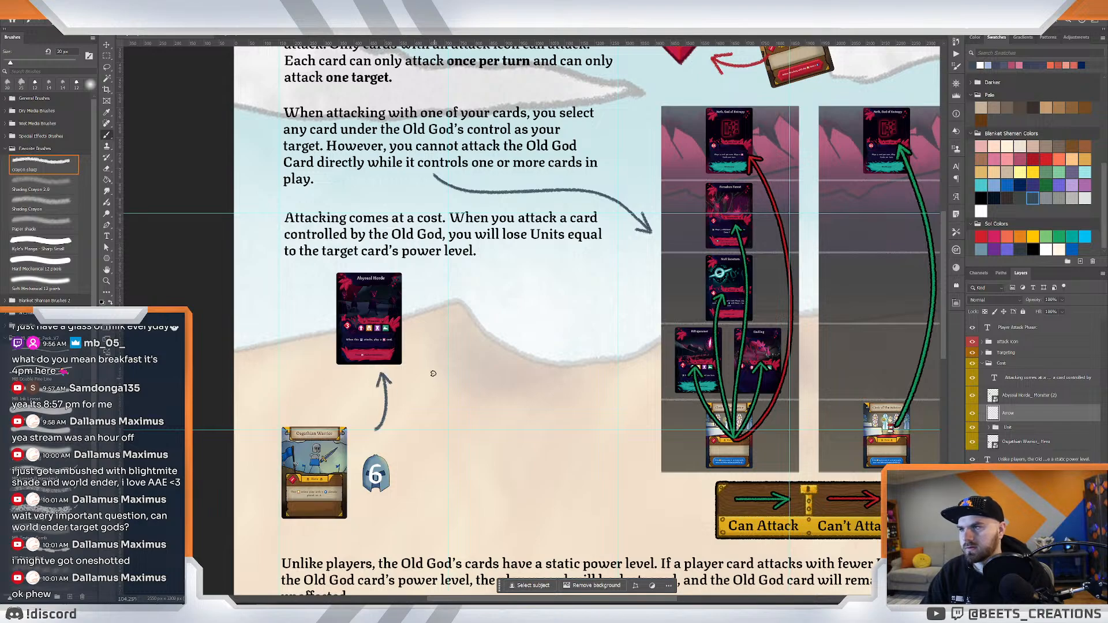
Try to draw a small equals sign with short brush strokes beside the attack arrow, then undo the strokes.
{"action": "key", "text": "z"}
{"action": "left_click_drag", "start_coordinate": [476, 368], "coordinate": [558, 323]}
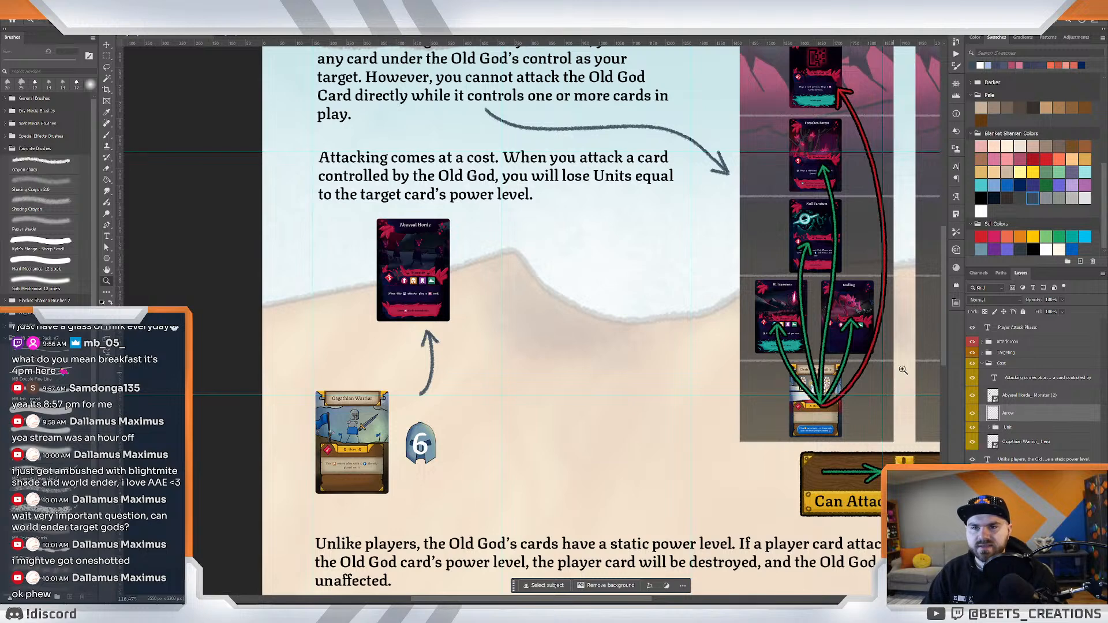
{"action": "key", "text": "b"}
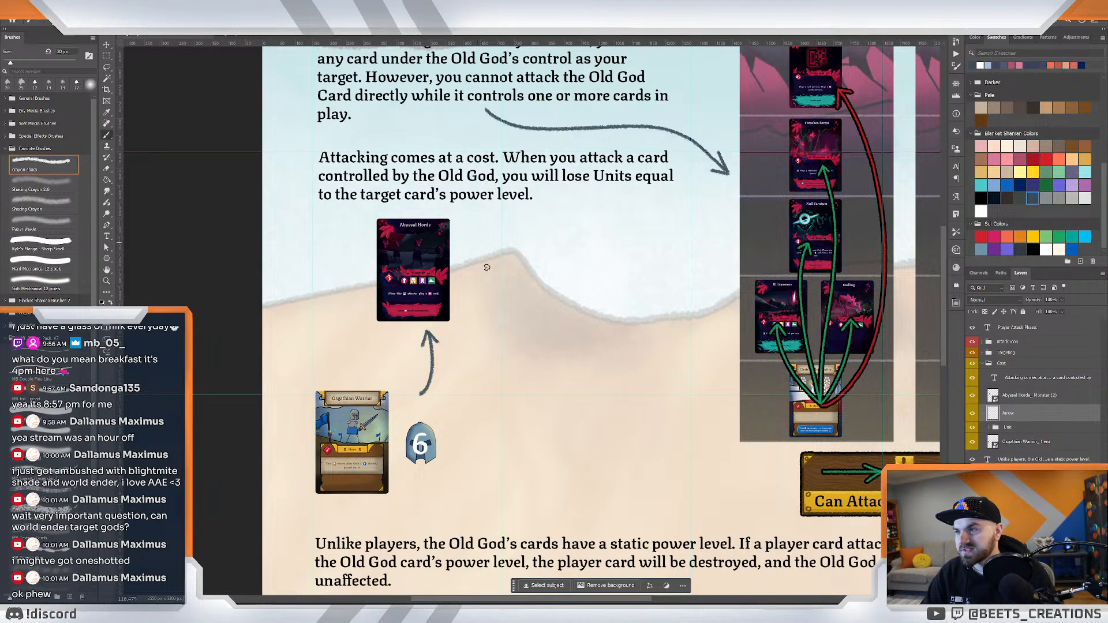
{"action": "left_click_drag", "start_coordinate": [494, 354], "coordinate": [513, 354]}
{"action": "mouse_move", "coordinate": [512, 356]}
{"action": "left_mouse_down"}
{"action": "mouse_move", "coordinate": [500, 373]}
{"action": "mouse_move", "coordinate": [512, 376]}
{"action": "left_mouse_up"}
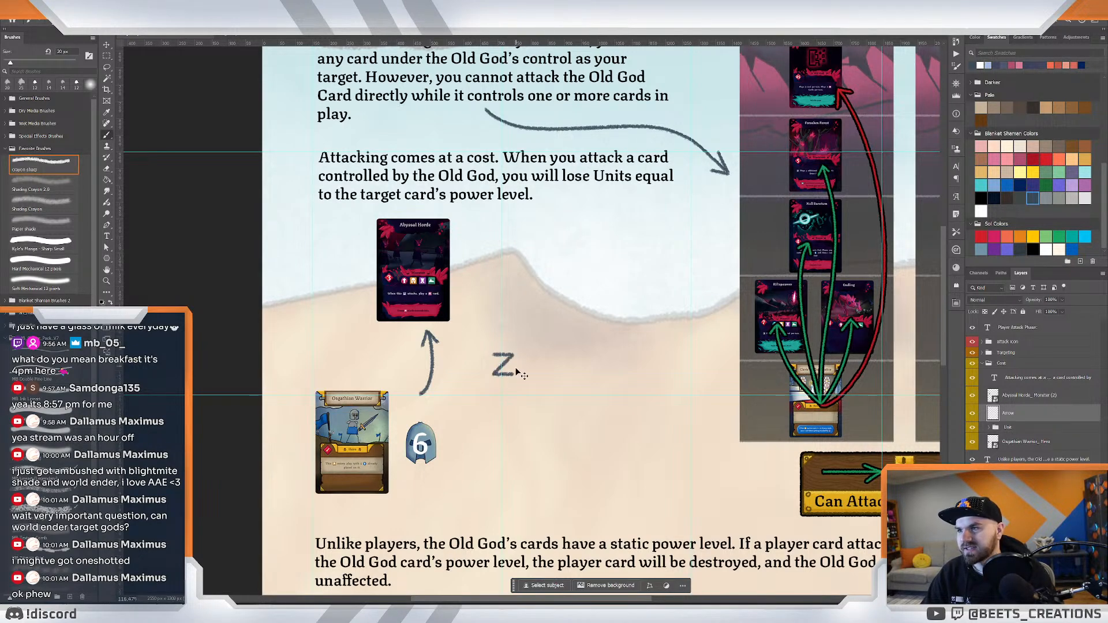
{"action": "key", "text": "ctrl+z"}
{"action": "key", "text": "ctrl+z"}
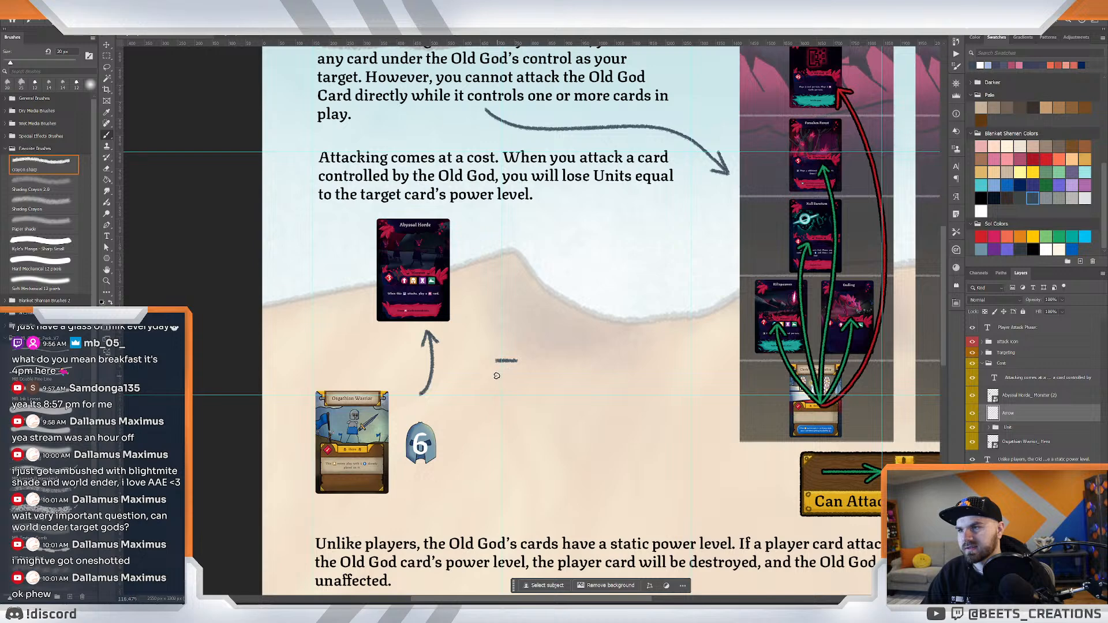
{"action": "mouse_move", "coordinate": [495, 360]}
{"action": "left_mouse_down"}
{"action": "mouse_move", "coordinate": [515, 378]}
{"action": "mouse_move", "coordinate": [517, 360]}
{"action": "mouse_move", "coordinate": [522, 378]}
{"action": "mouse_move", "coordinate": [514, 321]}
{"action": "left_mouse_up"}
{"action": "key", "text": "ctrl+z"}
{"action": "key", "text": "ctrl+z"}
{"action": "key", "text": "ctrl+z"}
{"action": "key", "text": "z"}
{"action": "left_click_drag", "start_coordinate": [454, 281], "coordinate": [540, 332]}
{"action": "key", "text": "v"}
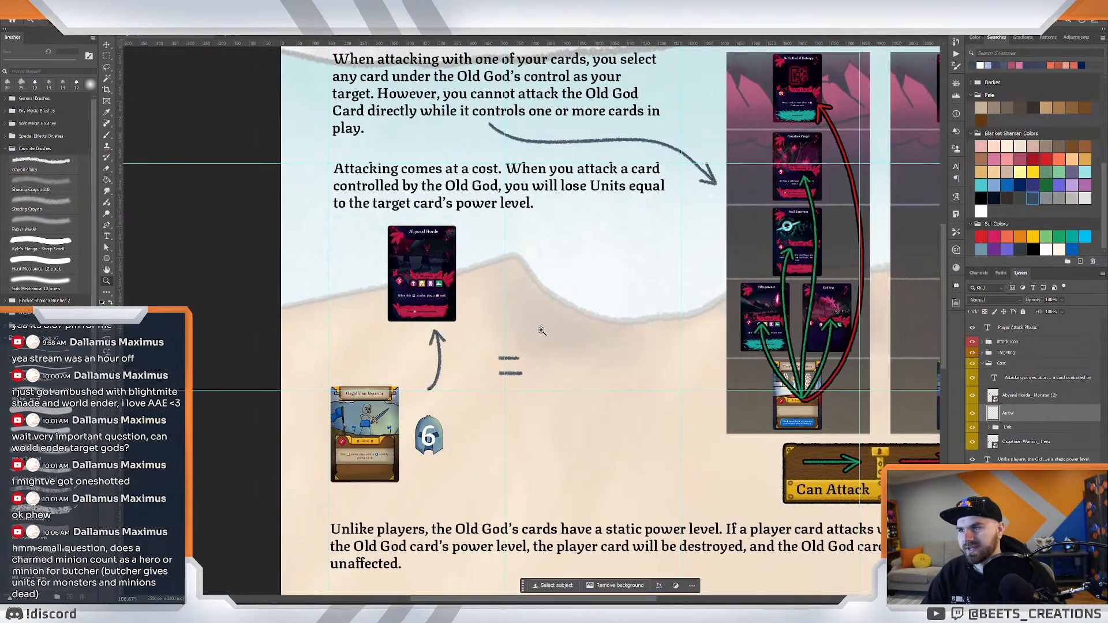
{"action": "key", "text": "ctrl+z"}
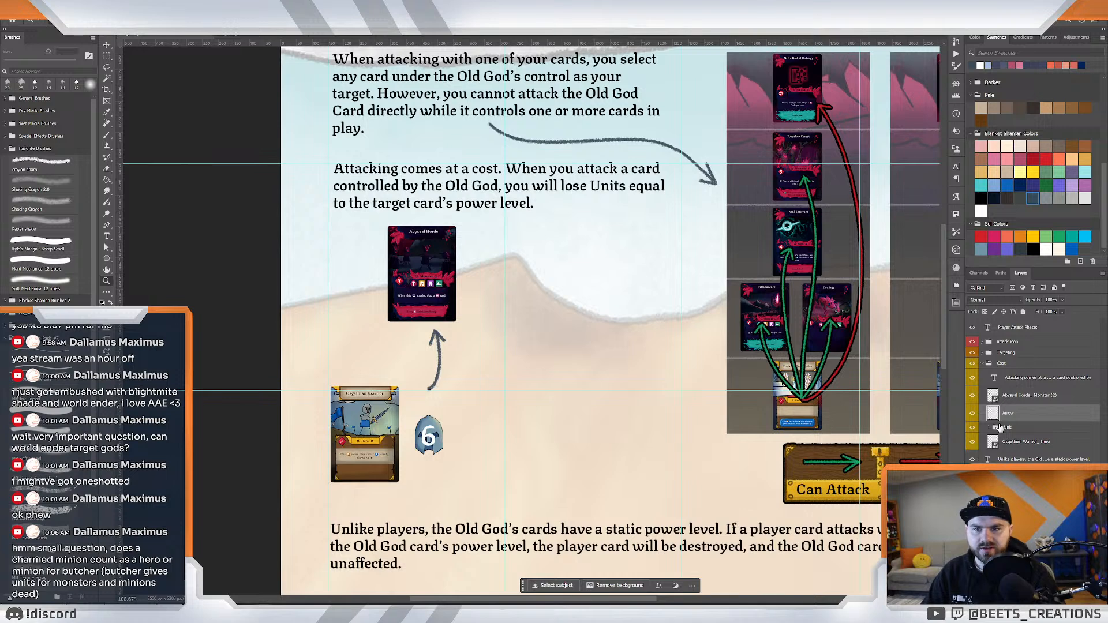
Duplicate the Abyssal Horde, arrow, unit icon and Cogathian Warrior layers straight across beside the originals, and delete the arrow copy.
{"action": "left_click", "coordinate": [1026, 403]}
{"action": "left_click", "coordinate": [1030, 442], "text": "shift"}
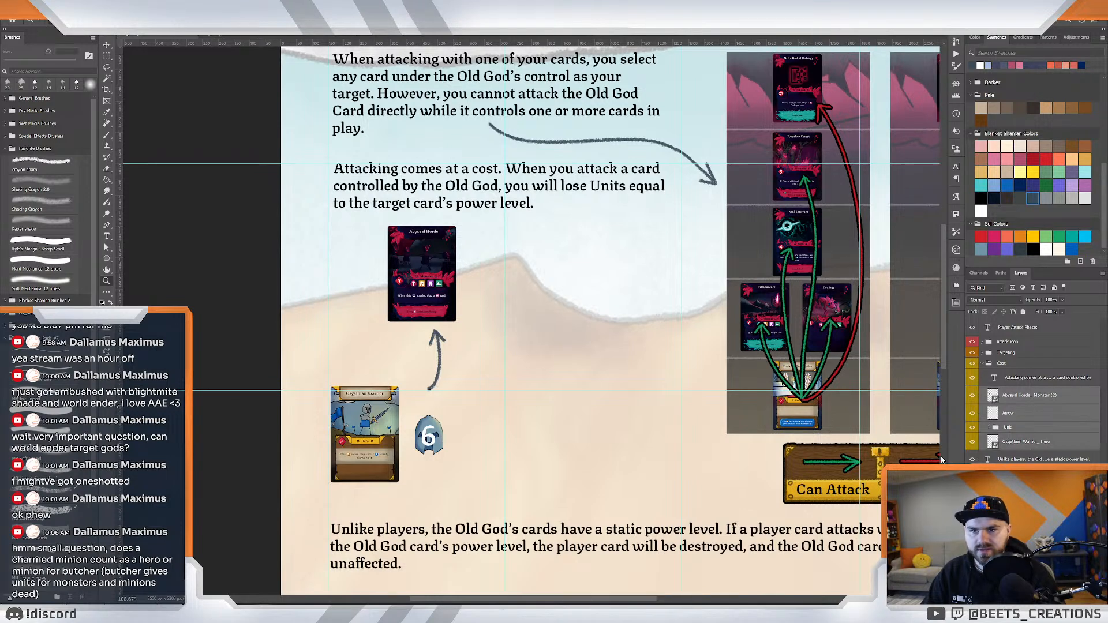
{"action": "key", "text": "v"}
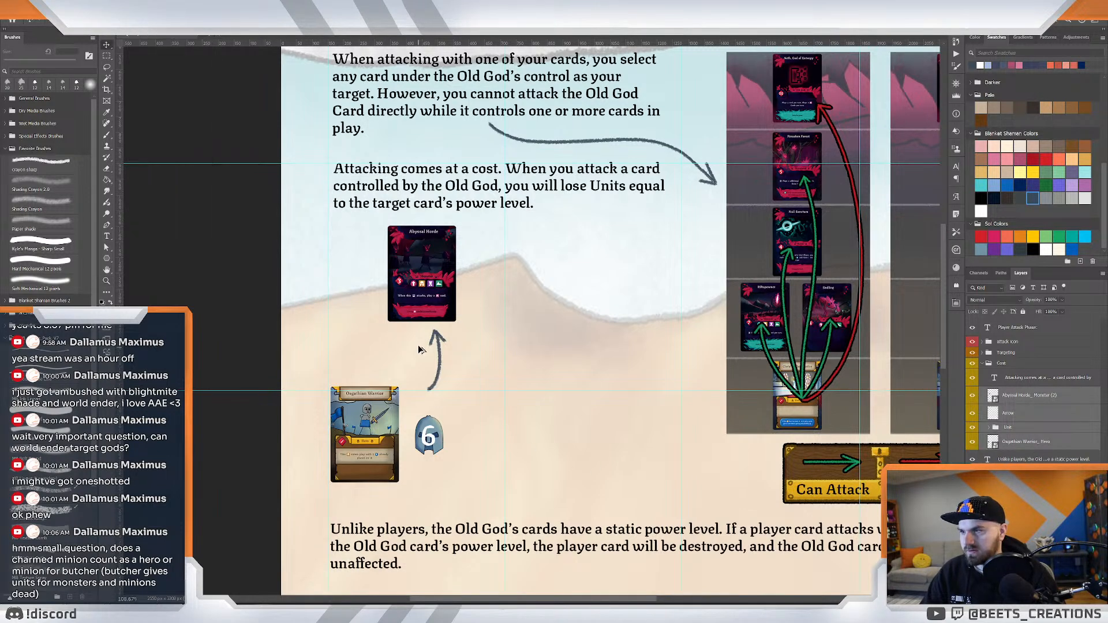
{"action": "left_click_drag", "start_coordinate": [413, 319], "coordinate": [602, 318]}
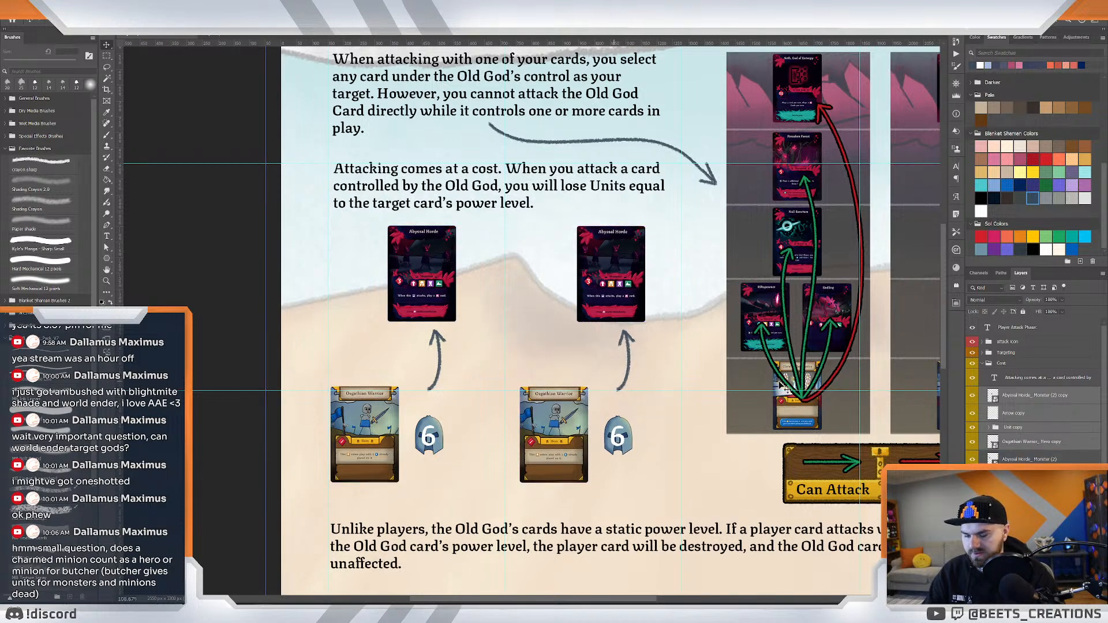
{"action": "left_click", "coordinate": [1036, 417]}
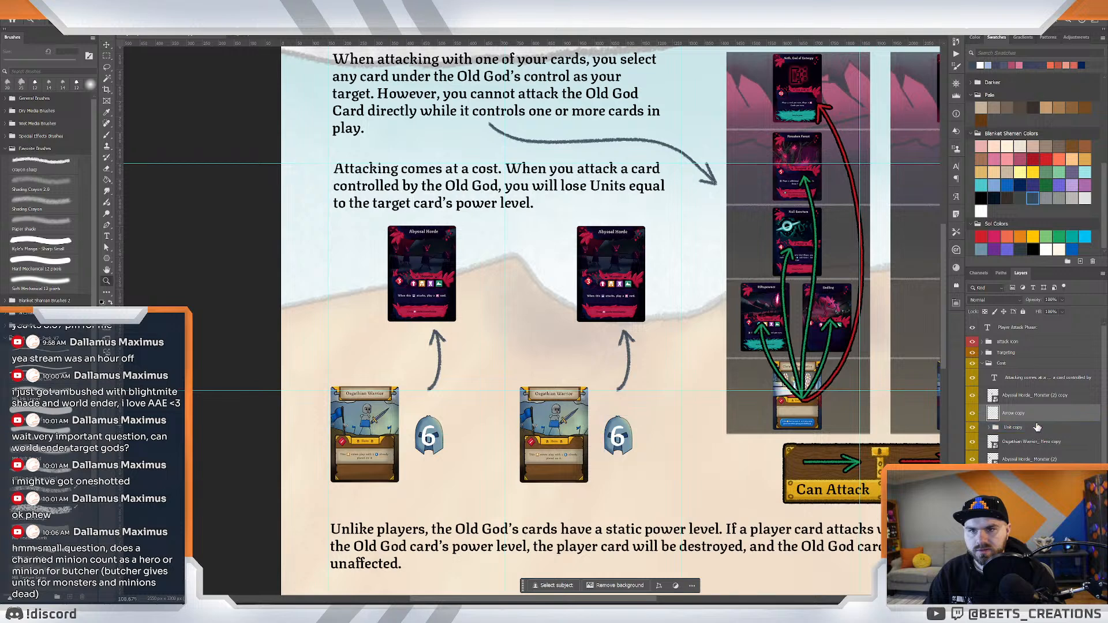
{"action": "key", "text": "Delete"}
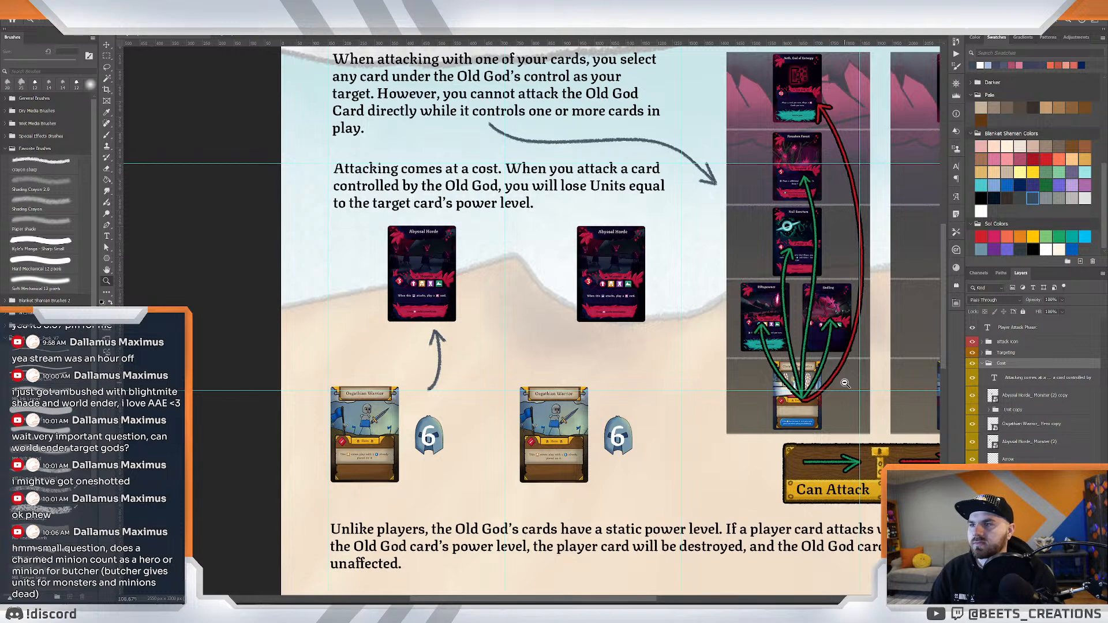
Switch to the Patch 1.1.5 document in Google Docs and add a final bullet reading "Carm bucher minion interaction".
{"action": "key", "text": "alt+Tab"}
{"action": "left_click", "coordinate": [297, 371]}
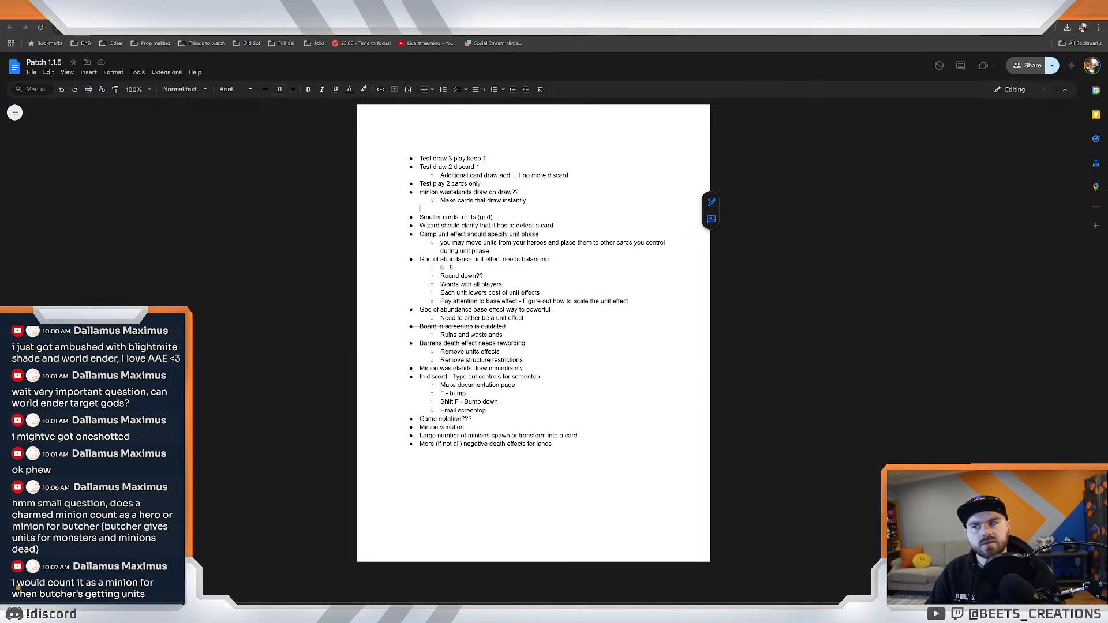
{"action": "left_click", "coordinate": [552, 445]}
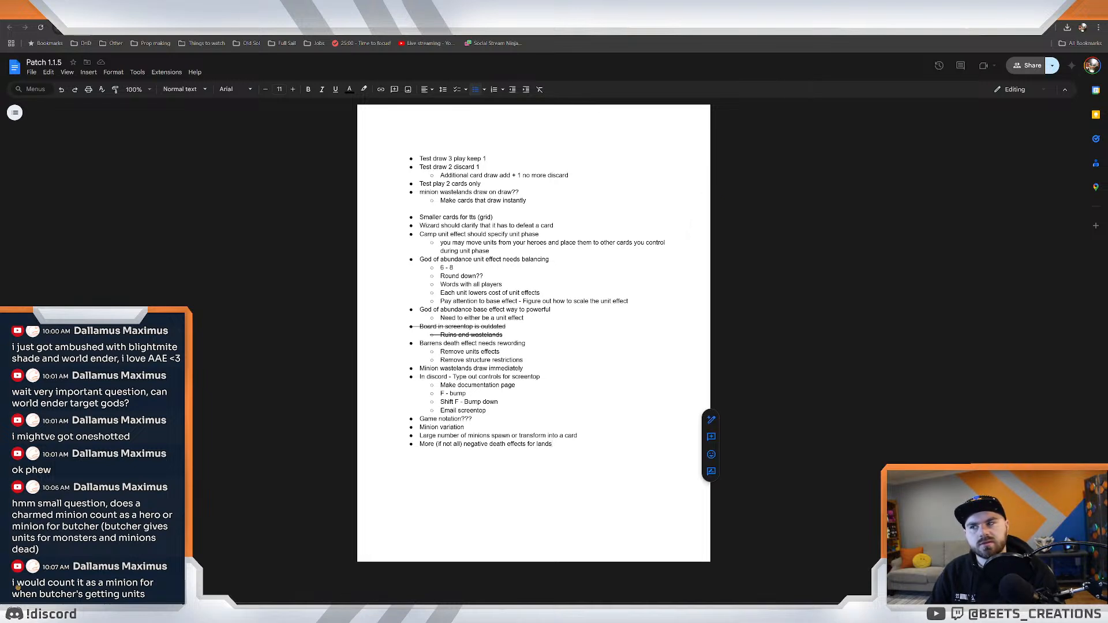
{"action": "key", "text": "Return"}
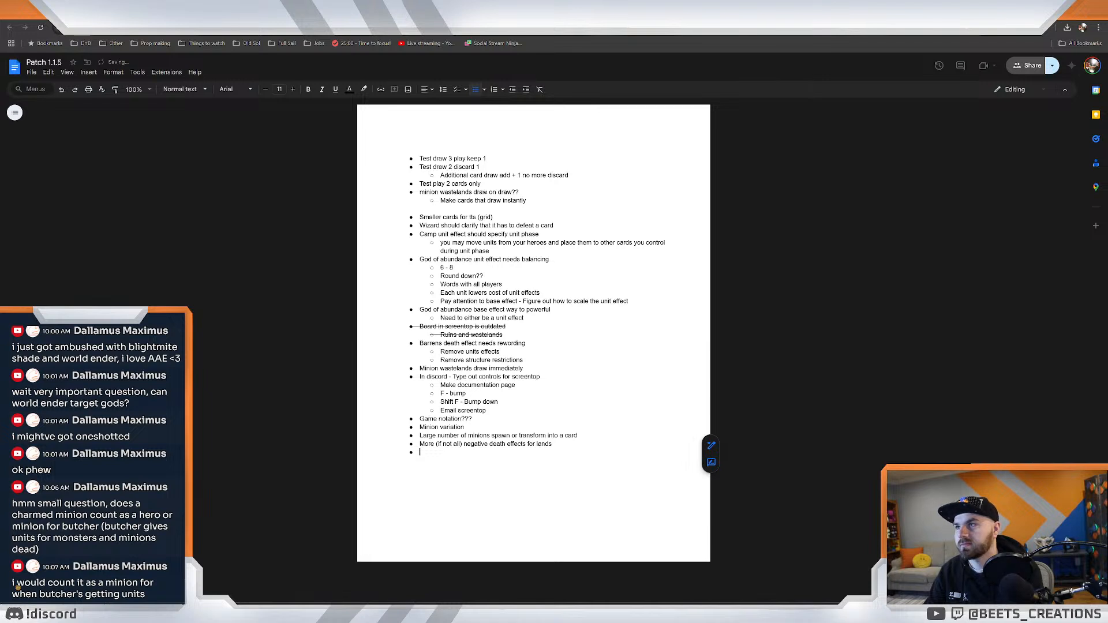
{"action": "type", "text": "Carm bucher"}
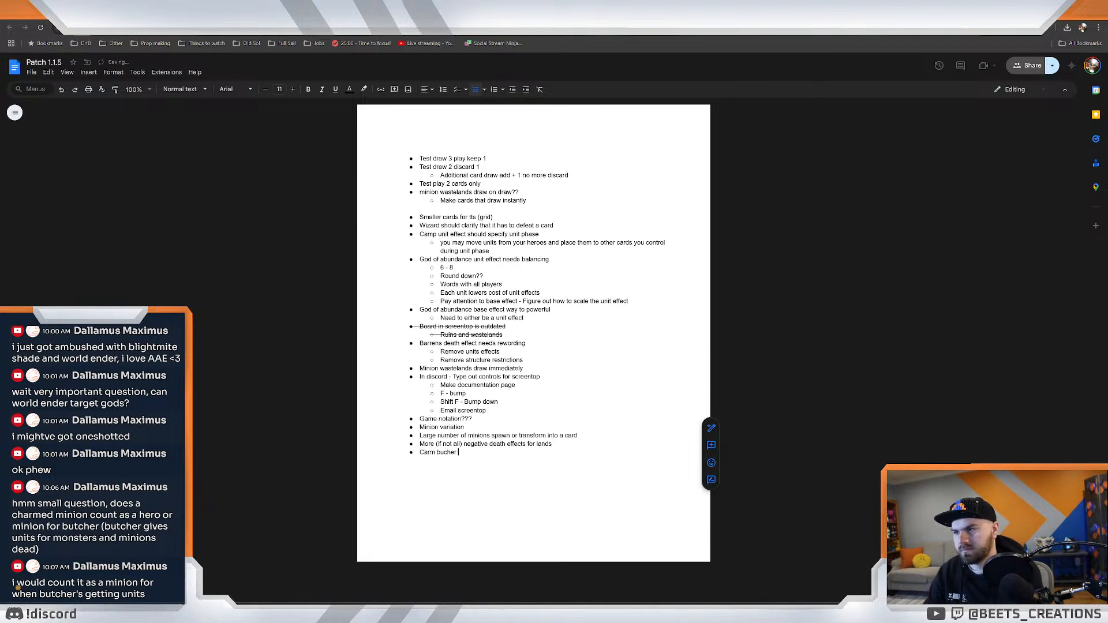
{"action": "type", "text": " minion inter"}
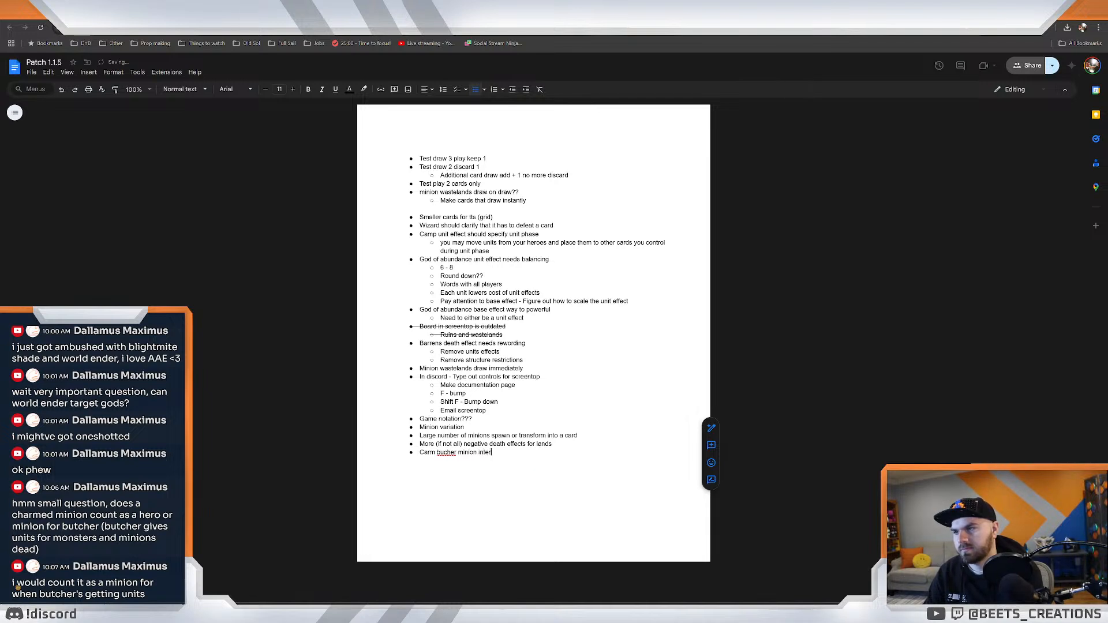
{"action": "type", "text": "action"}
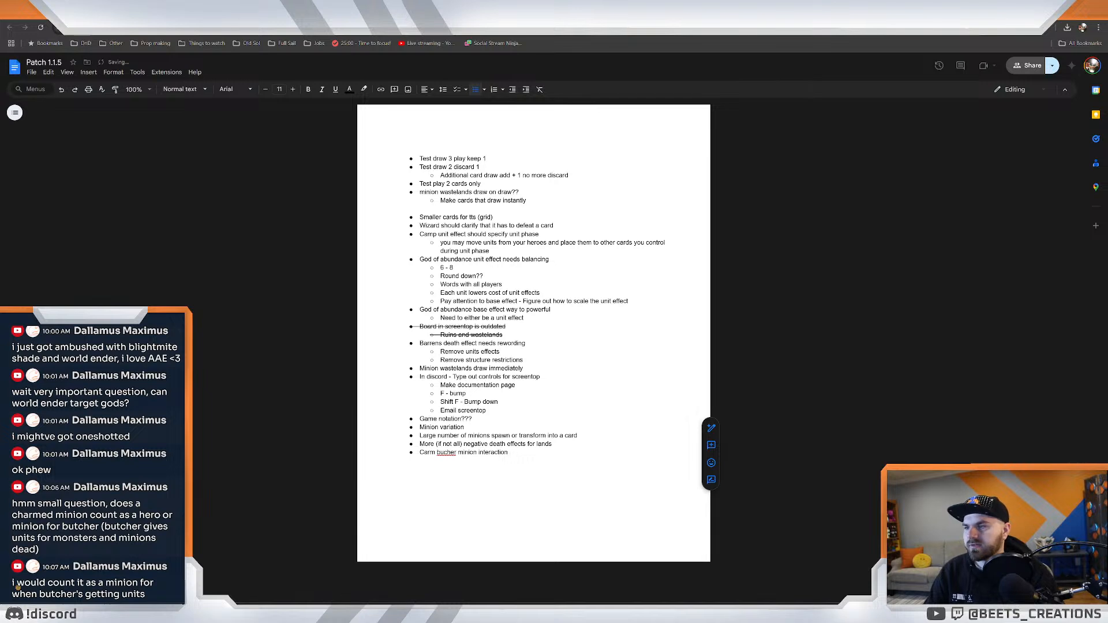
Correct the misspelled word in the final bullet so it reads "Carm butcher minion interaction".
{"action": "right_click", "coordinate": [441, 453]}
{"action": "left_click", "coordinate": [443, 474]}
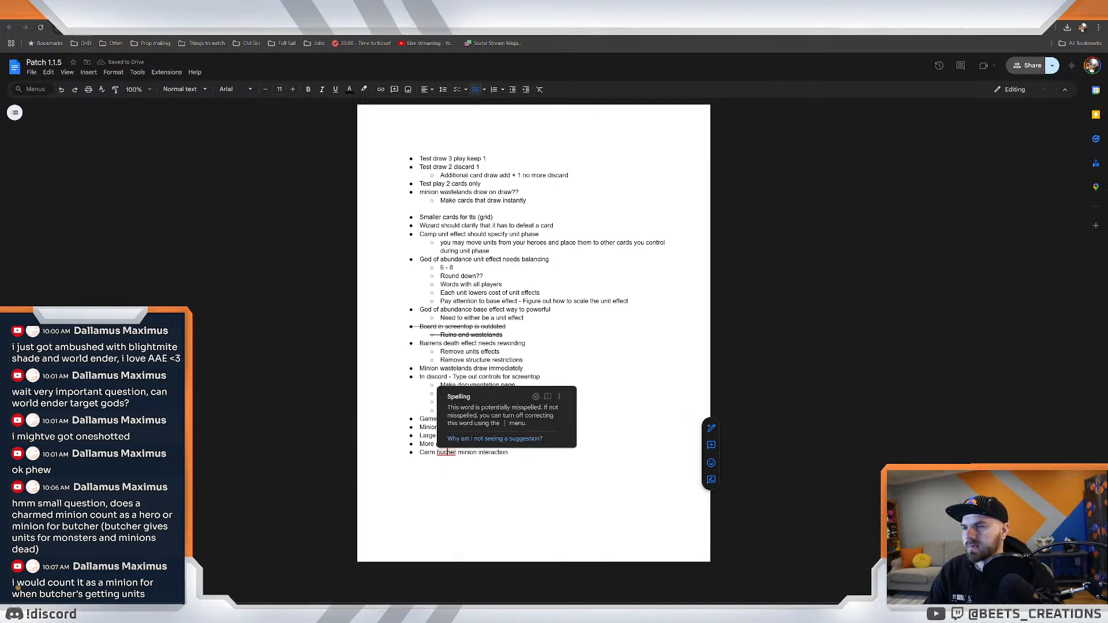
{"action": "left_click", "coordinate": [446, 452]}
{"action": "key", "text": "Delete"}
{"action": "key", "text": "Delete"}
{"action": "key", "text": "Delete"}
{"action": "key", "text": "Delete"}
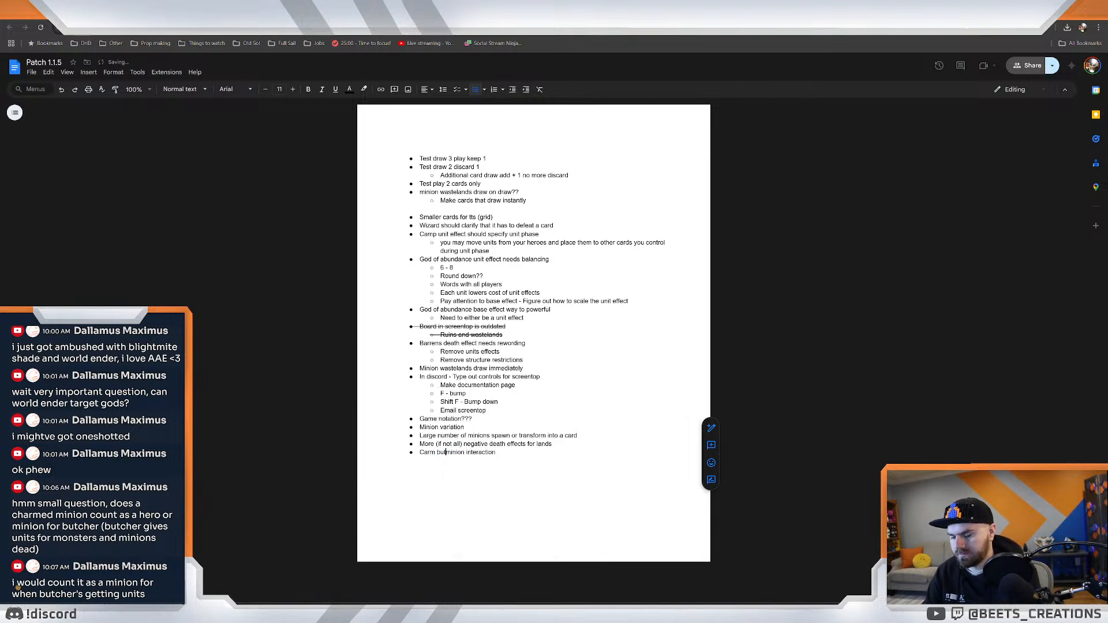
{"action": "type", "text": "tcher"}
{"action": "key", "text": "End"}
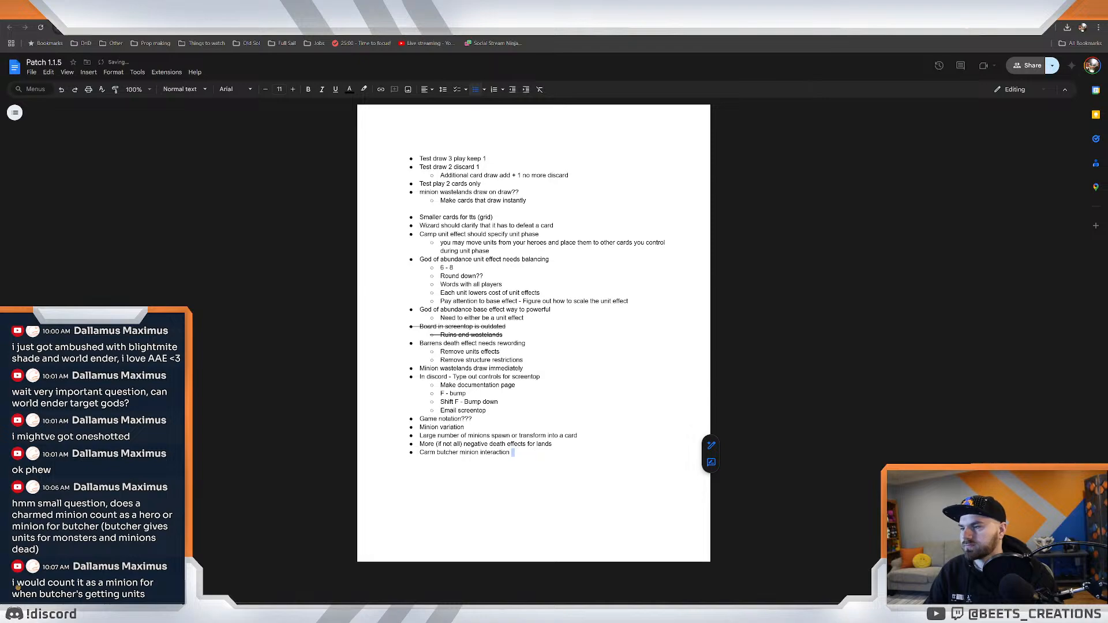
Switch back to Photoshop and place the Armies Against Entropy card back image on the page, scaled to match the other cards.
{"action": "key", "text": "alt+Tab"}
{"action": "left_click", "coordinate": [448, 385]}
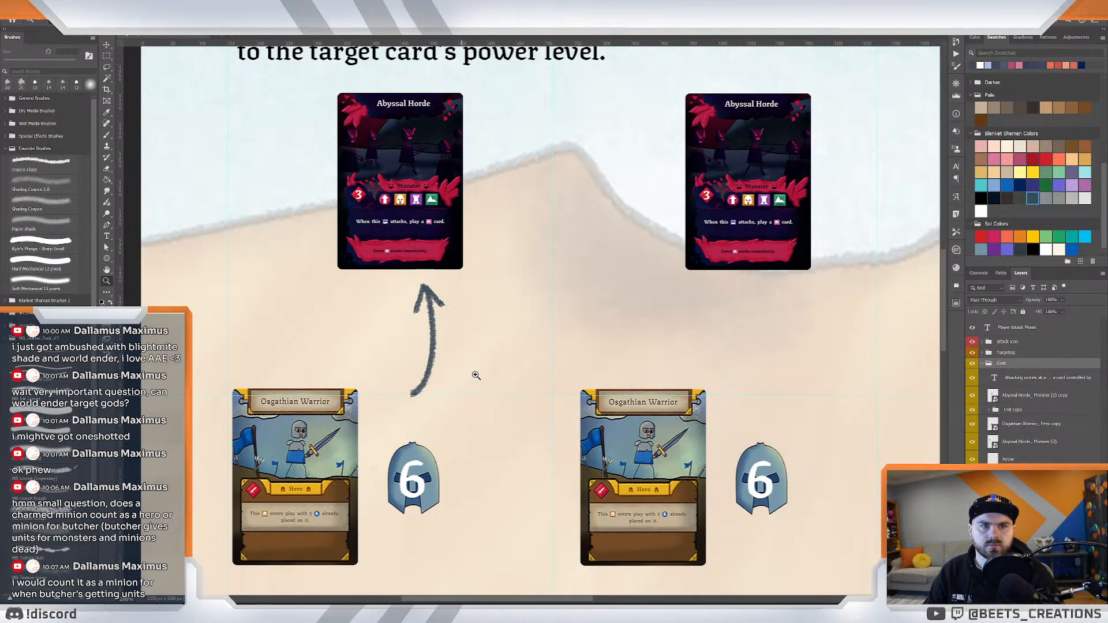
{"action": "left_click", "coordinate": [495, 360], "text": "alt"}
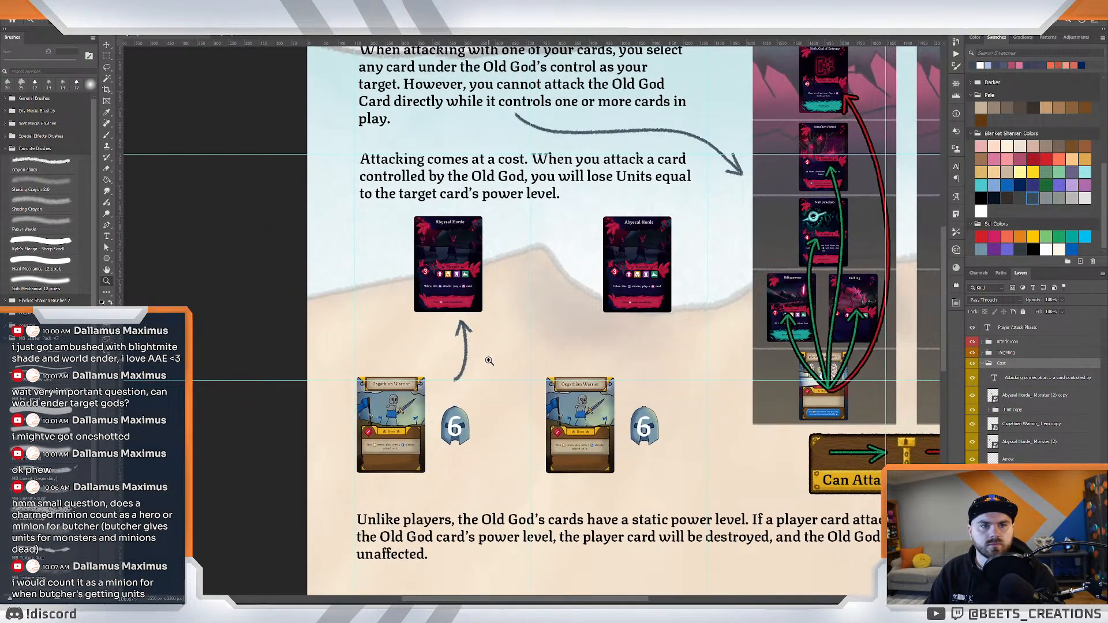
{"action": "left_click_drag", "start_coordinate": [490, 360], "coordinate": [487, 360]}
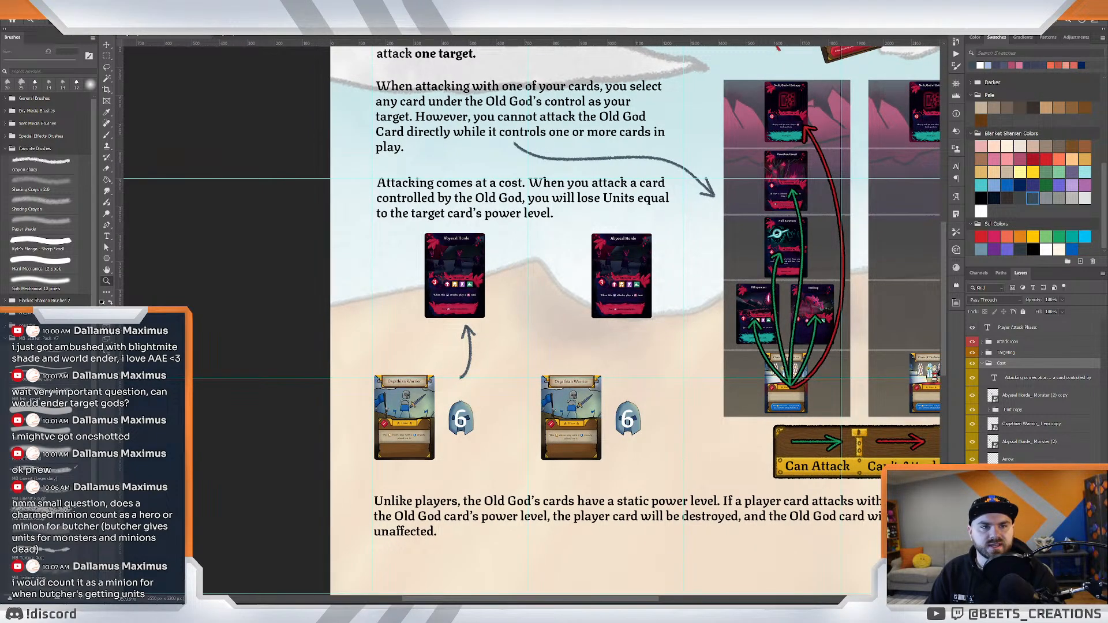
{"action": "left_click_drag", "start_coordinate": [628, 360], "coordinate": [641, 357]}
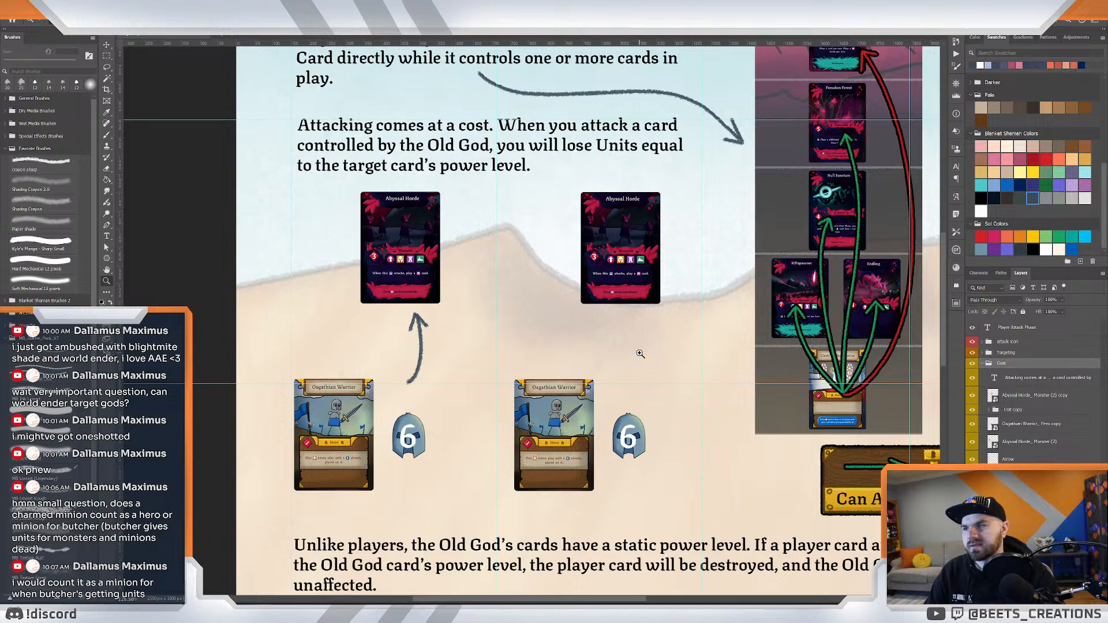
{"action": "left_click_drag", "start_coordinate": [637, 356], "coordinate": [635, 356]}
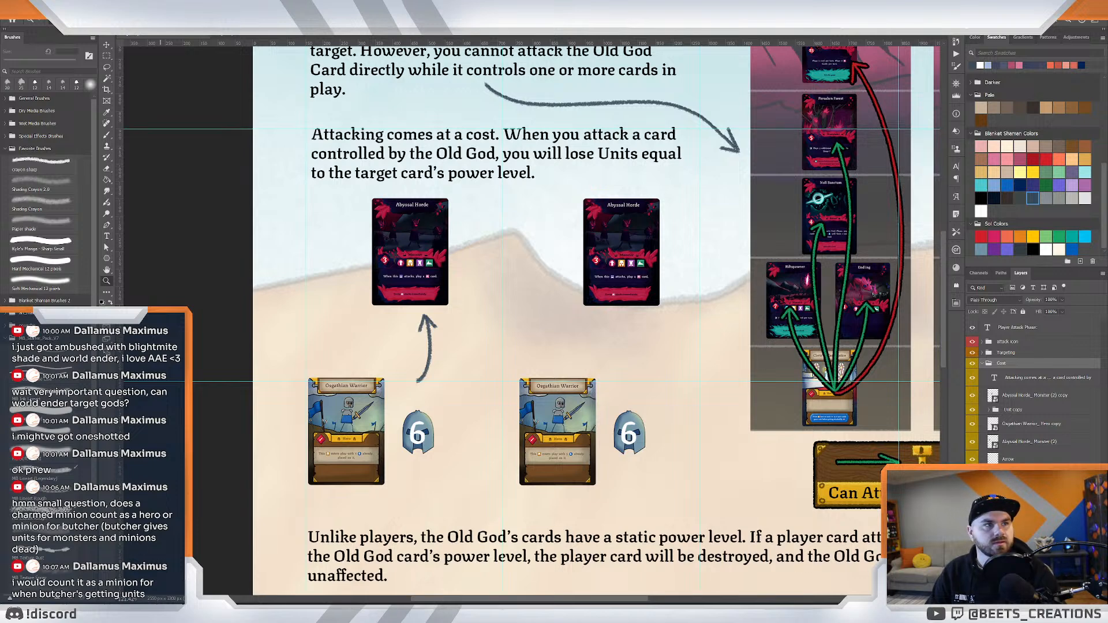
{"action": "left_click_drag", "start_coordinate": [808, 422], "coordinate": [652, 417]}
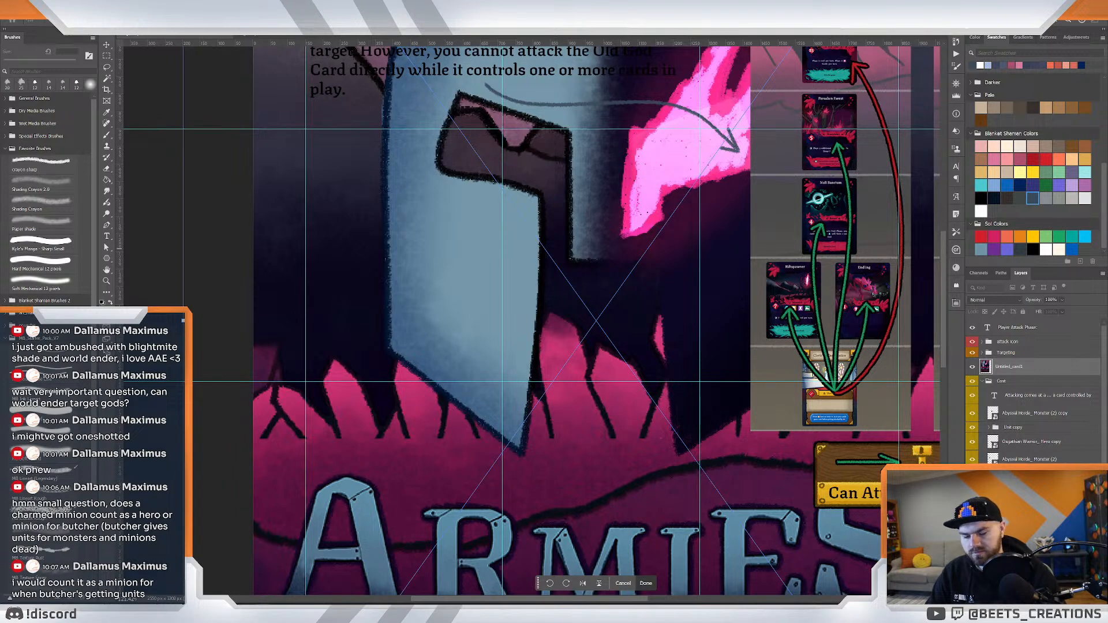
{"action": "key", "text": "Return"}
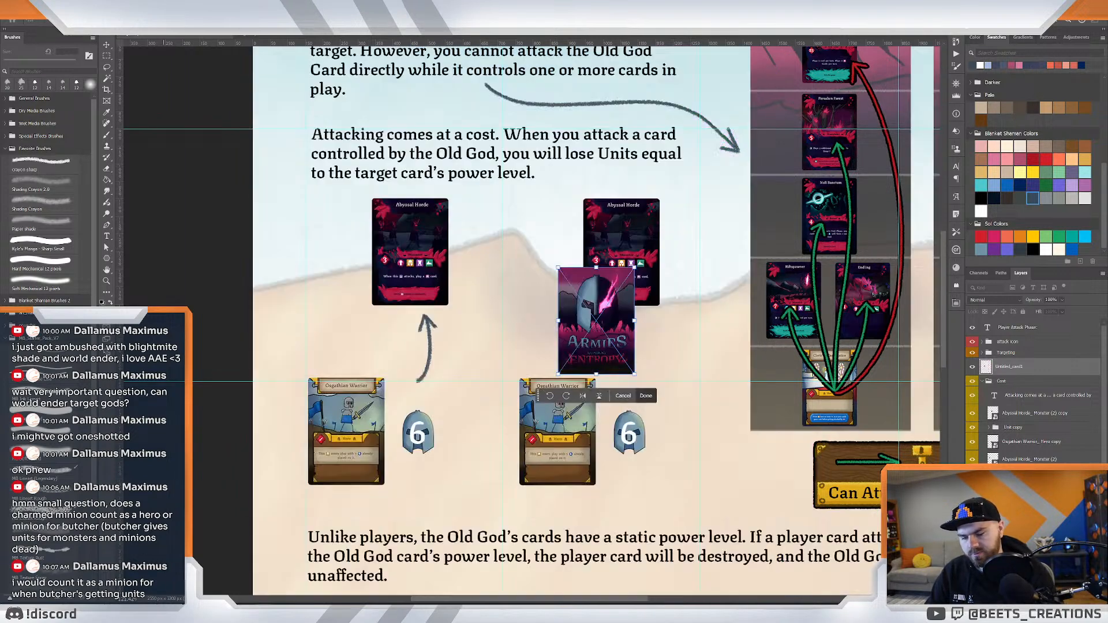
{"action": "left_click", "coordinate": [646, 396]}
Move the card back up beside the second Abyssal Horde, and put its layer in the Cost group below the attack cost text.
{"action": "key", "text": "z"}
{"action": "left_click_drag", "start_coordinate": [614, 332], "coordinate": [606, 245]}
{"action": "key", "text": "v"}
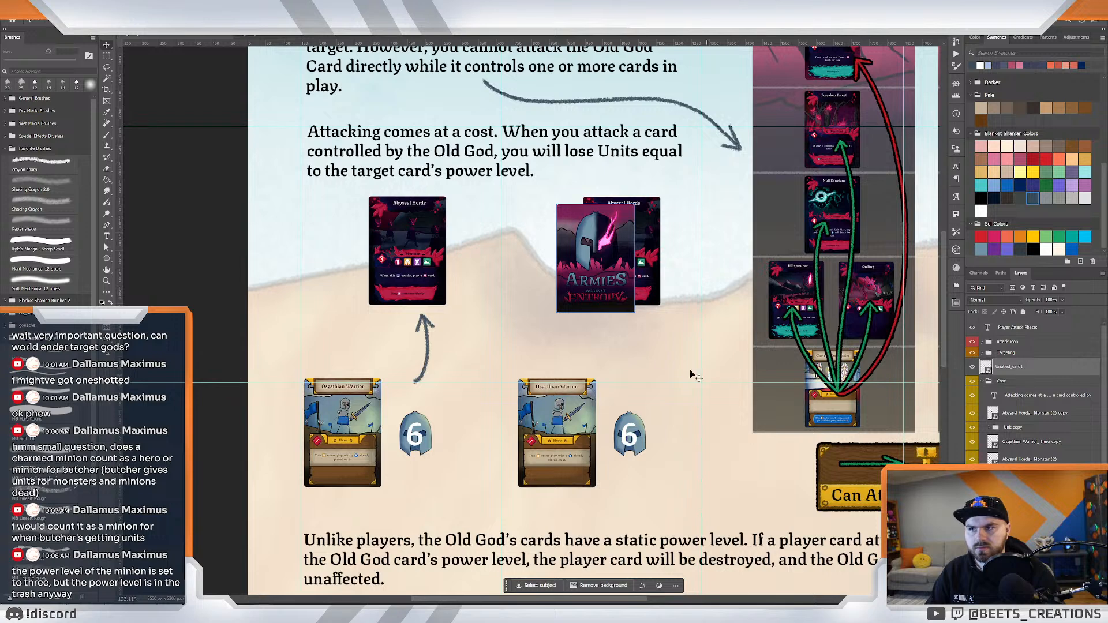
{"action": "left_click_drag", "start_coordinate": [1022, 375], "coordinate": [1024, 404]}
{"action": "left_click", "coordinate": [1026, 383]}
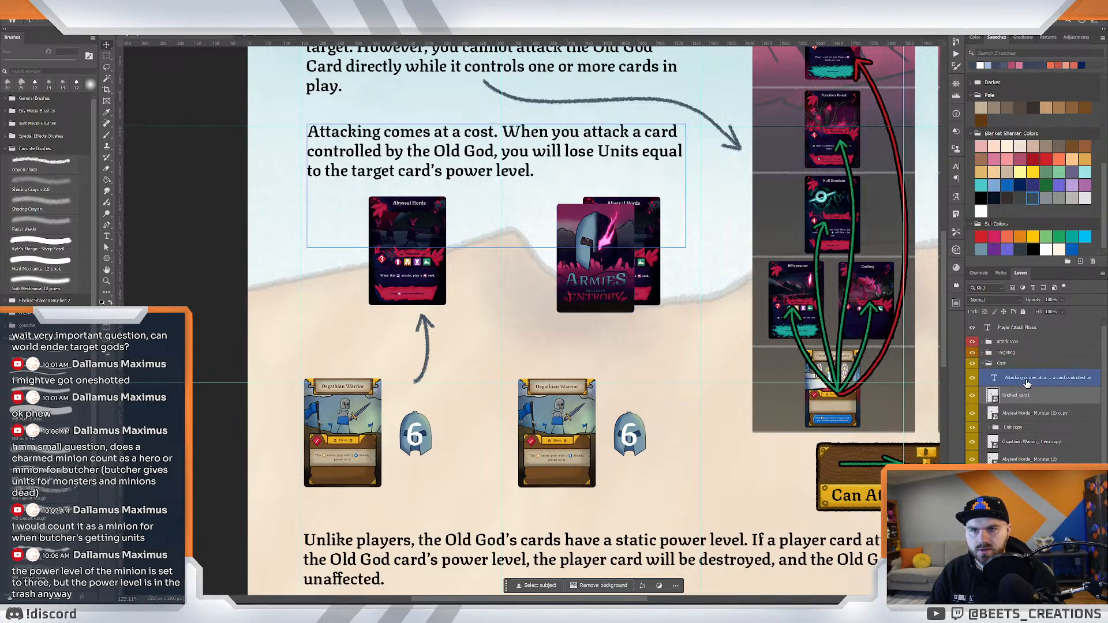
Group the first example's card, arrow and unit layers with the Osgathian Warrior copy, and toggle the group's visibility to check it.
{"action": "left_click", "coordinate": [1032, 427]}
{"action": "left_click", "coordinate": [1040, 442]}
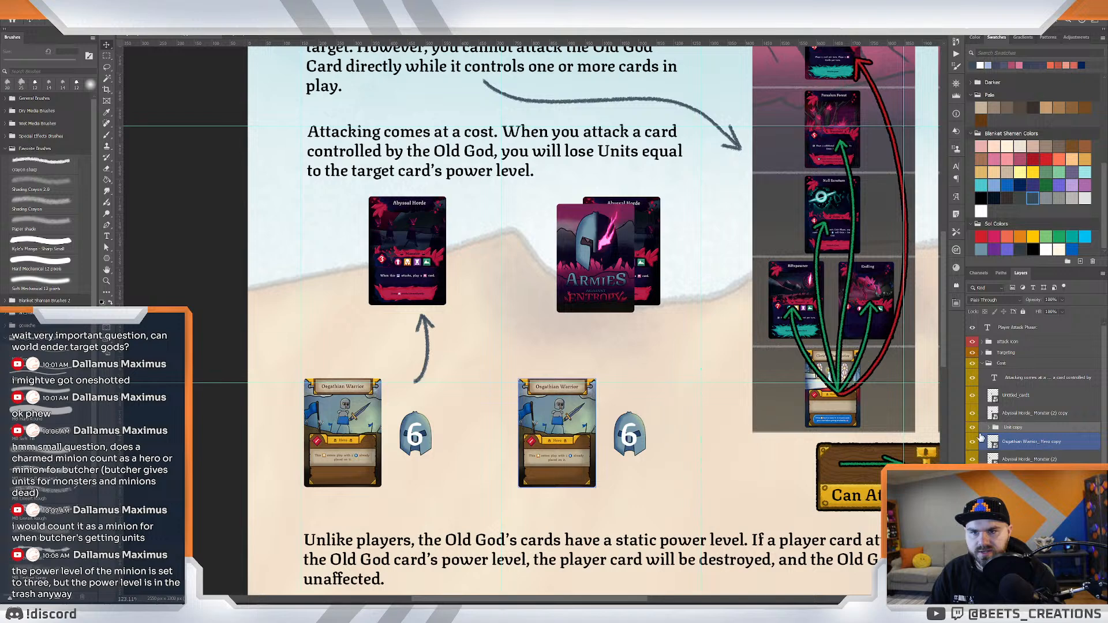
{"action": "left_click", "coordinate": [971, 428]}
{"action": "left_click", "coordinate": [972, 429]}
{"action": "left_click", "coordinate": [1041, 445]}
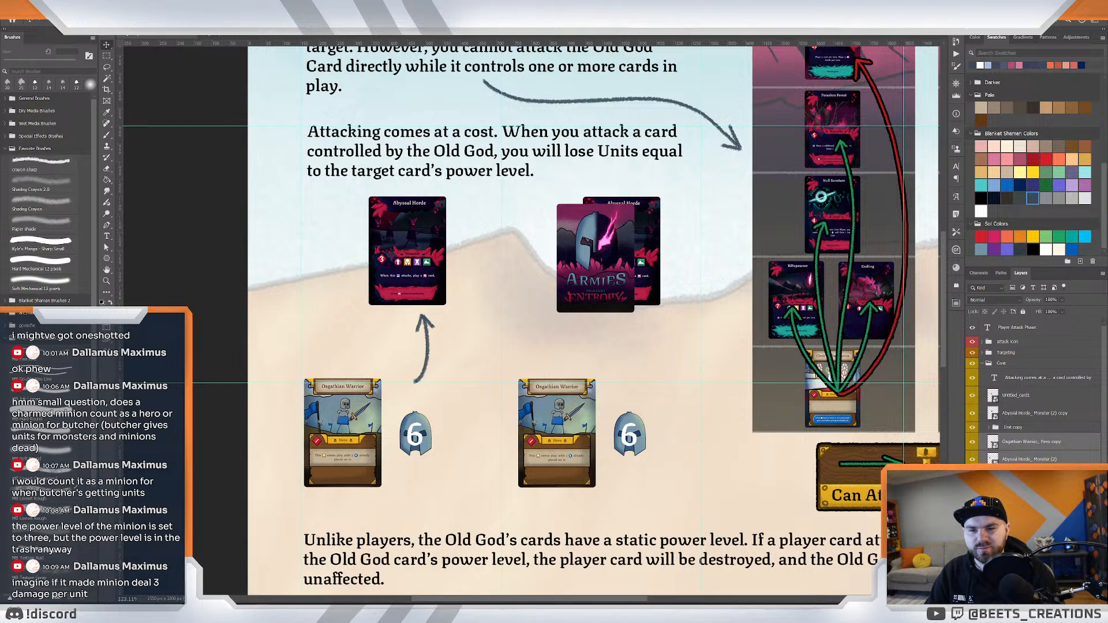
{"action": "key", "text": "ctrl+g"}
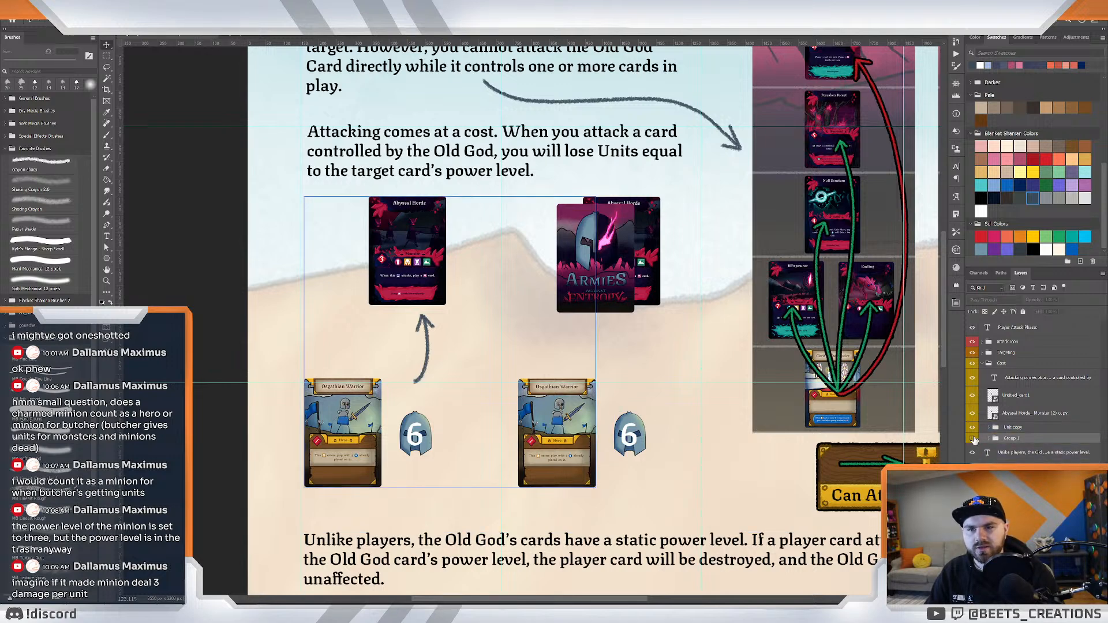
{"action": "left_click", "coordinate": [973, 439]}
{"action": "left_click", "coordinate": [973, 439]}
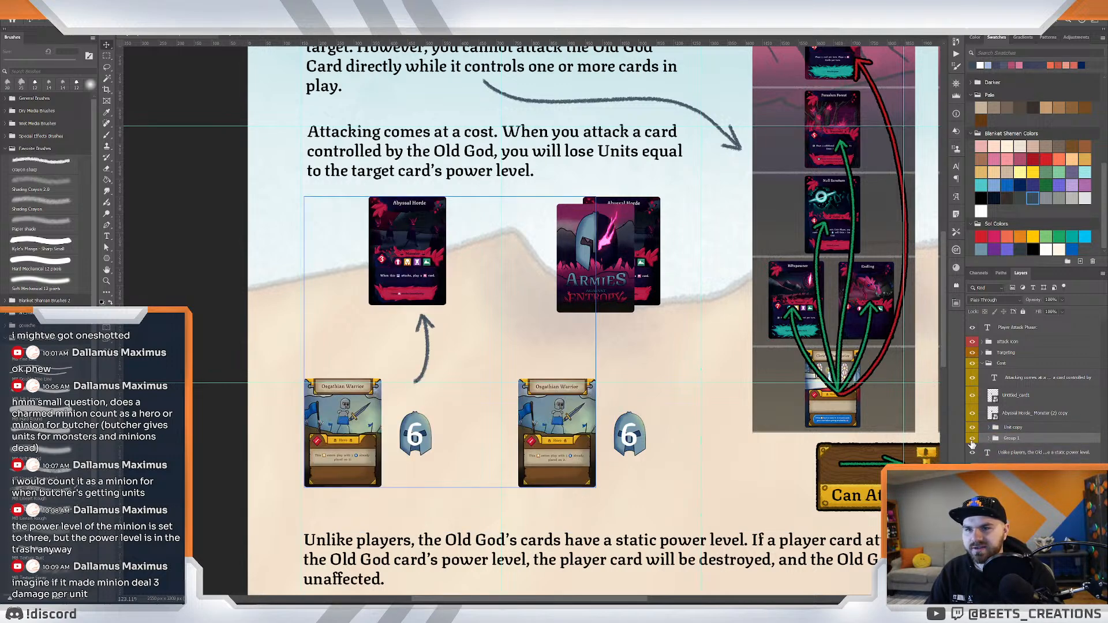
{"action": "left_click", "coordinate": [973, 439]}
{"action": "left_click", "coordinate": [973, 439]}
Move the Osgathian Warrior copy out of the new group to above the Unit copy, and rename the group "Ex 1".
{"action": "left_click", "coordinate": [989, 439]}
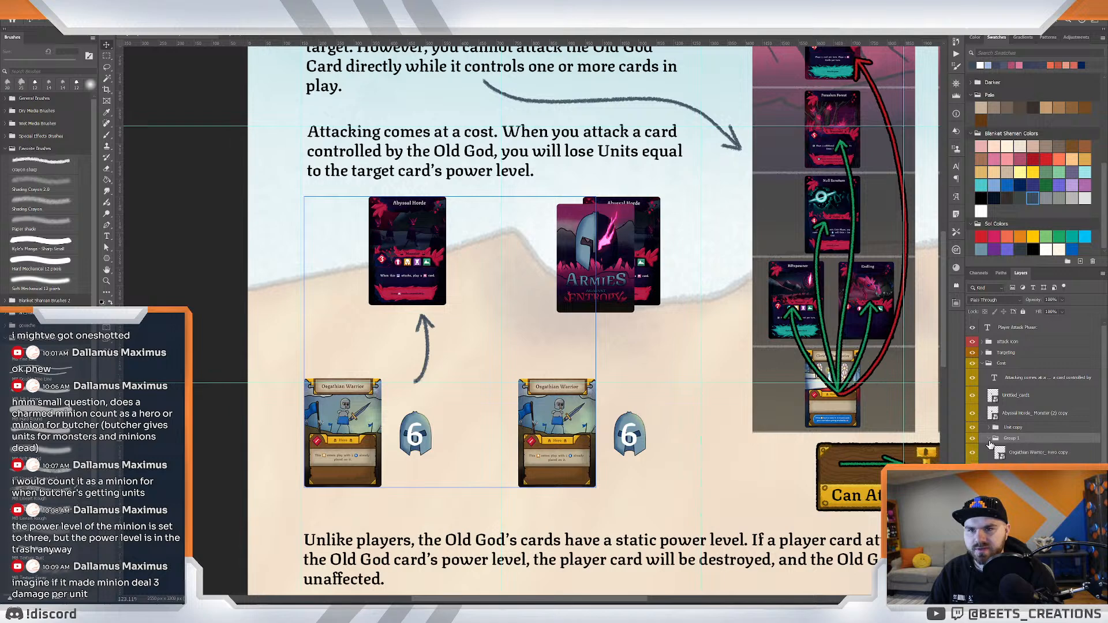
{"action": "left_click", "coordinate": [1029, 452]}
{"action": "left_click_drag", "start_coordinate": [1030, 453], "coordinate": [1019, 423]}
{"action": "left_click", "coordinate": [992, 457]}
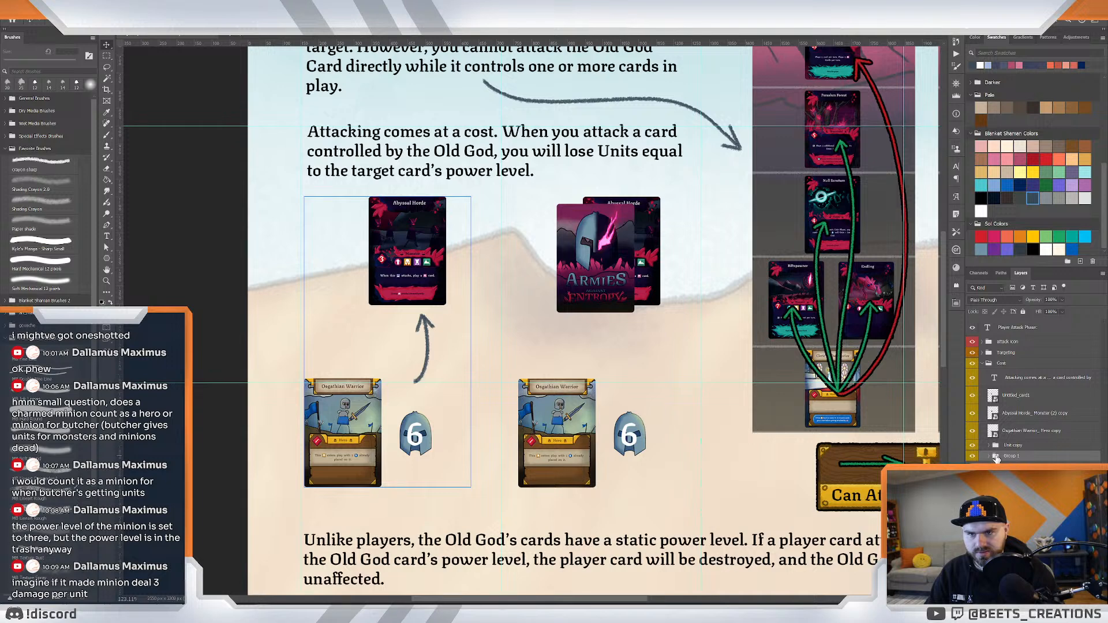
{"action": "left_click", "coordinate": [972, 457]}
{"action": "left_click", "coordinate": [972, 457]}
{"action": "double_click", "coordinate": [1010, 455]}
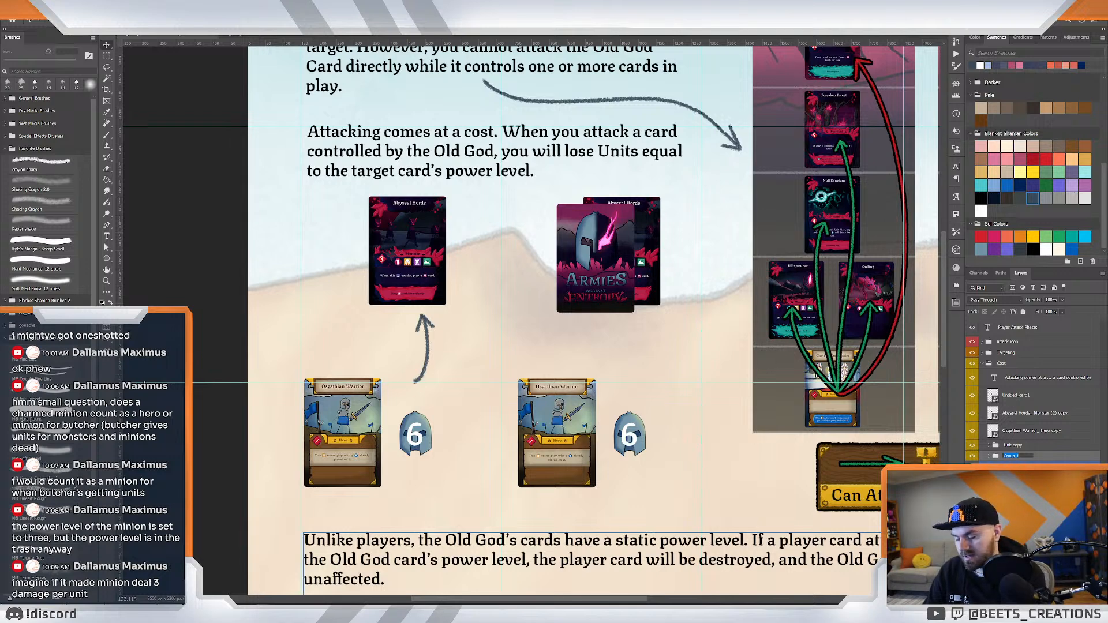
{"action": "type", "text": "Exa"}
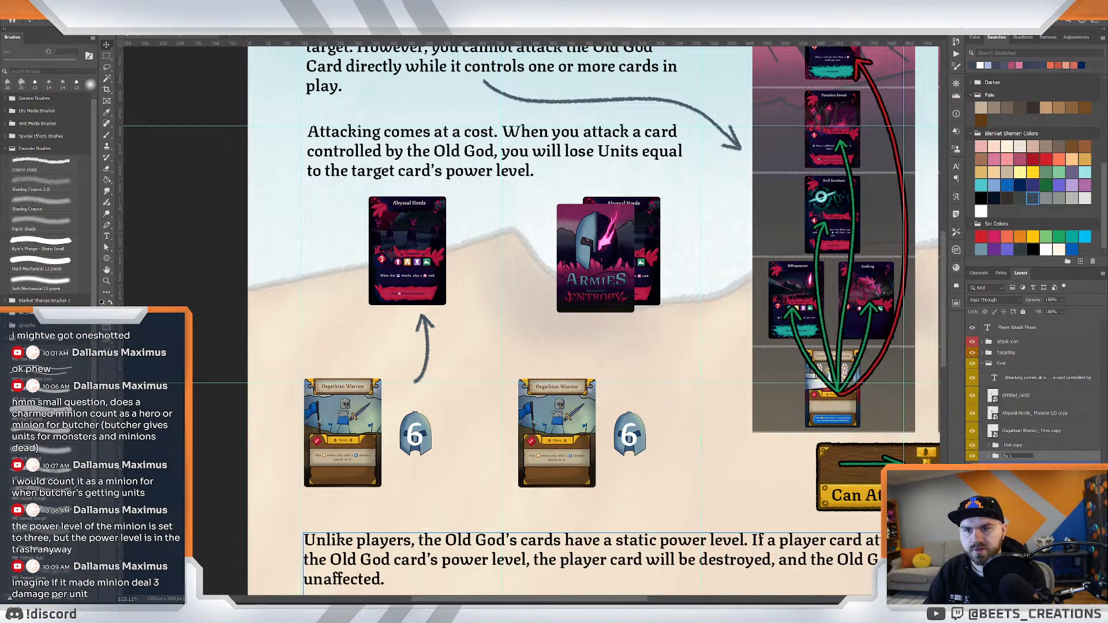
{"action": "key", "text": "Return"}
{"action": "left_click", "coordinate": [1018, 432]}
{"action": "left_click", "coordinate": [1020, 379], "text": "shift"}
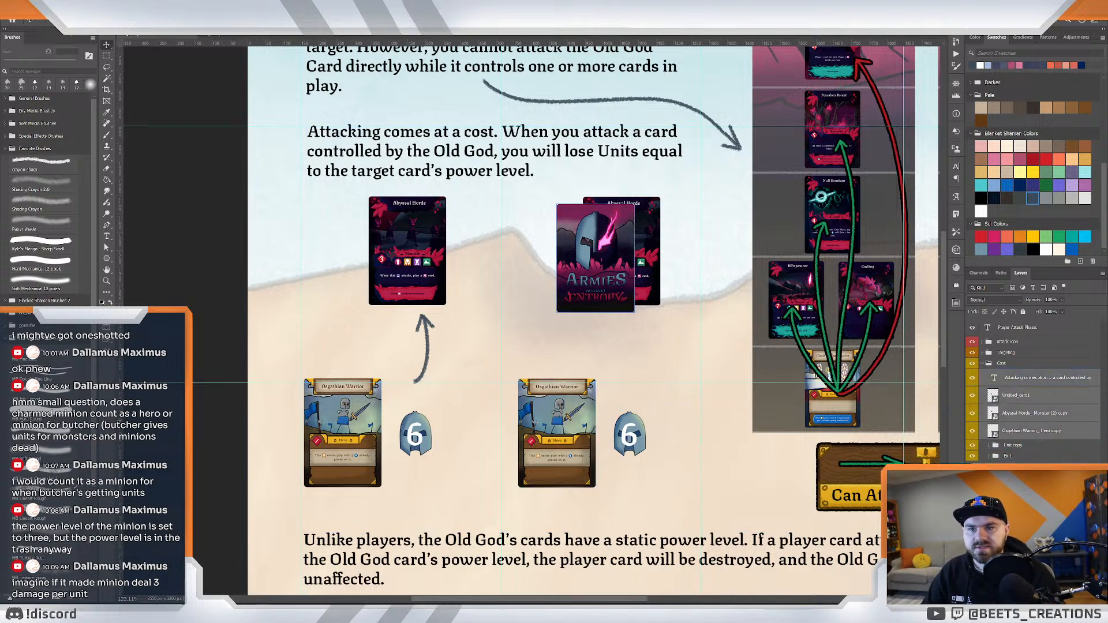
{"action": "key", "text": "ctrl+g"}
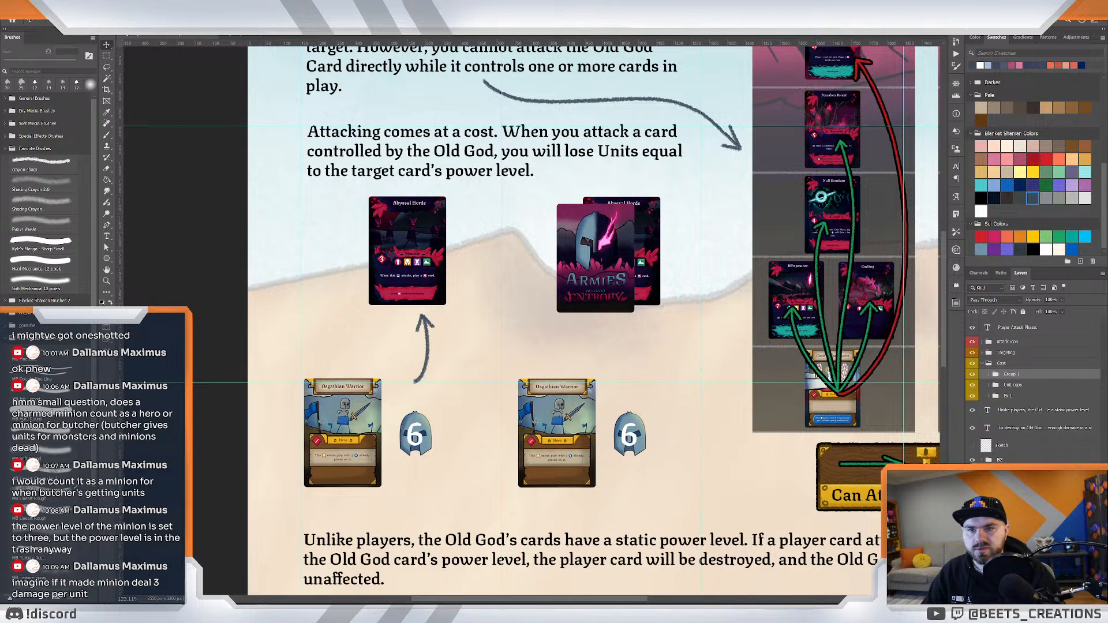
{"action": "left_click", "coordinate": [988, 374]}
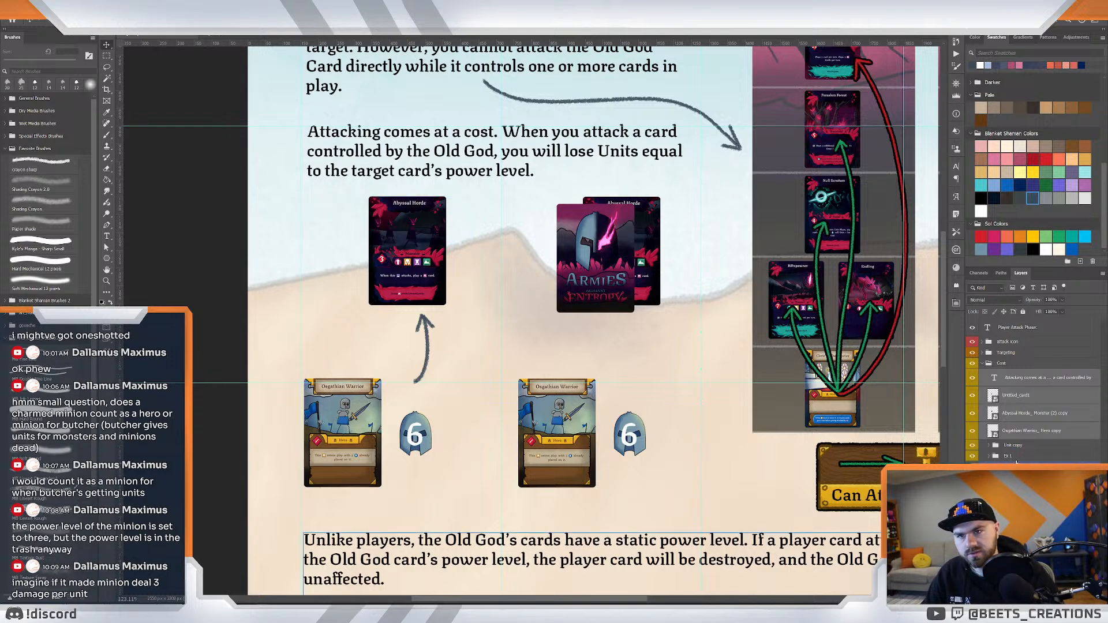
Group the layers from the Unit copy up to the attack cost text and name the group "Ex 2".
{"action": "left_click", "coordinate": [1015, 446]}
{"action": "left_click", "coordinate": [1029, 379], "text": "shift"}
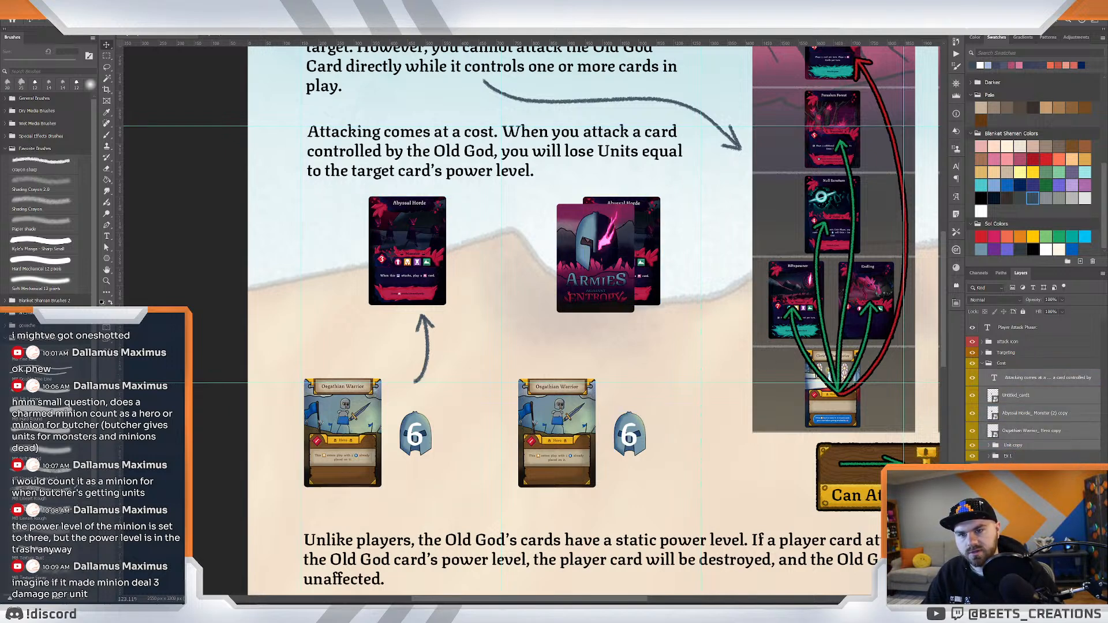
{"action": "key", "text": "ctrl+g"}
{"action": "double_click", "coordinate": [1011, 374]}
{"action": "type", "text": "E"}
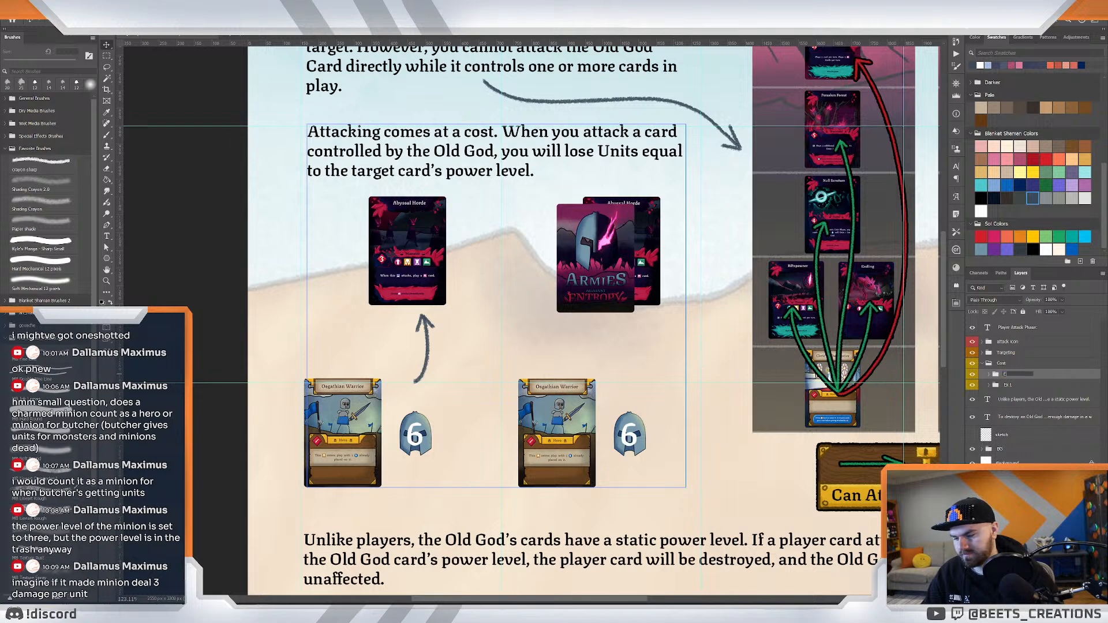
{"action": "type", "text": "X 2"}
{"action": "key", "text": "Return"}
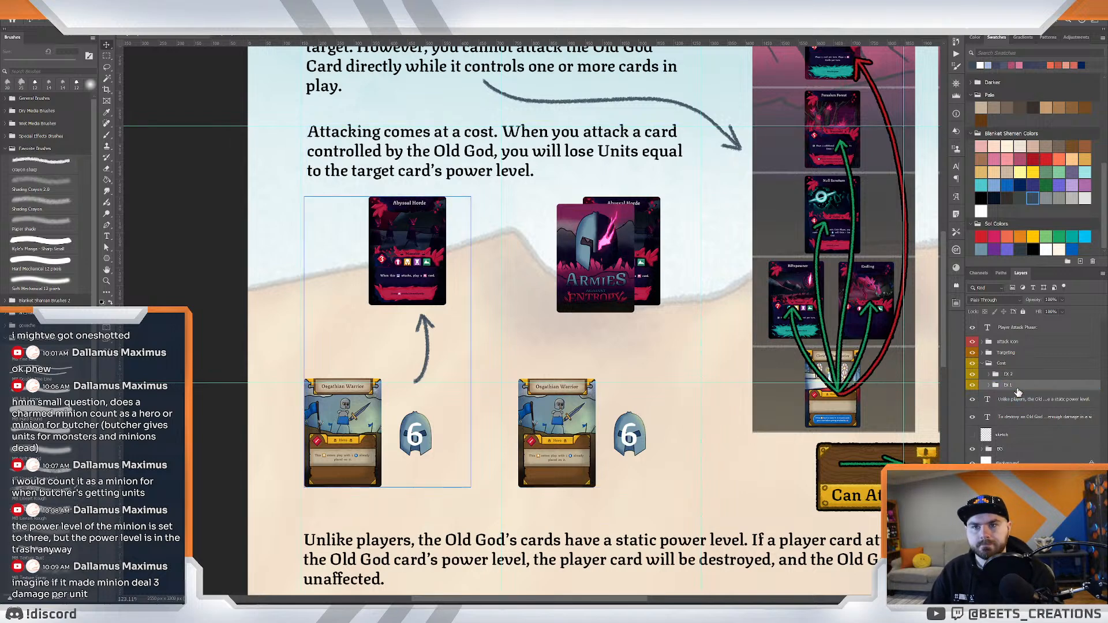
Reorder the groups inside Cost so that Ex 1 sits above Ex 2.
{"action": "mouse_move", "coordinate": [998, 376]}
{"action": "left_mouse_down"}
{"action": "mouse_move", "coordinate": [1025, 384]}
{"action": "mouse_move", "coordinate": [996, 394]}
{"action": "left_mouse_up"}
{"action": "key", "text": "ctrl+z"}
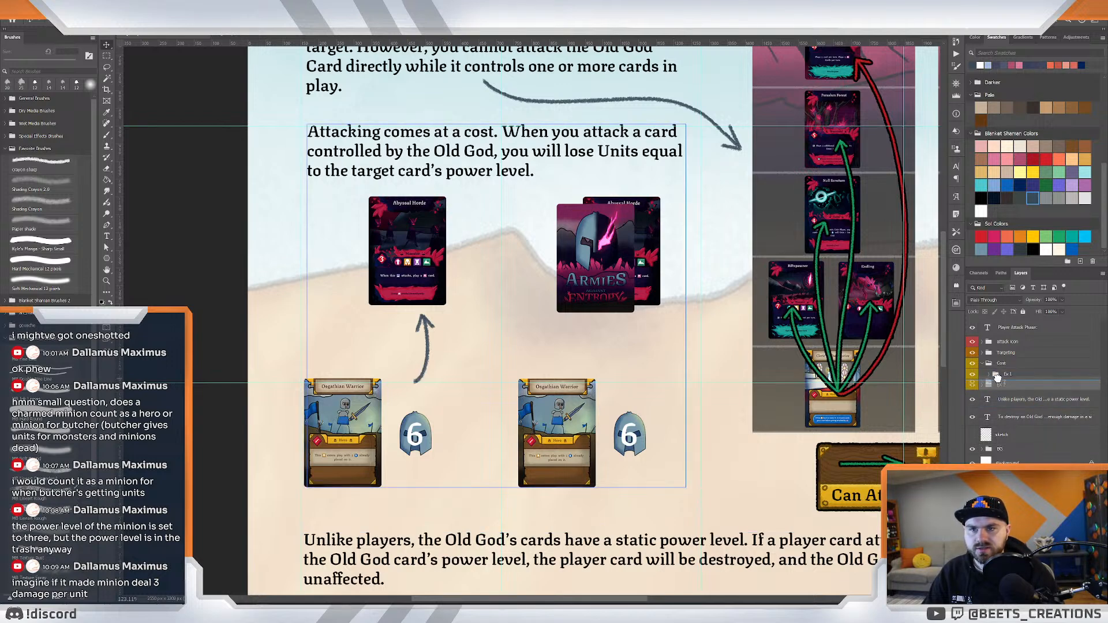
{"action": "left_click", "coordinate": [997, 375]}
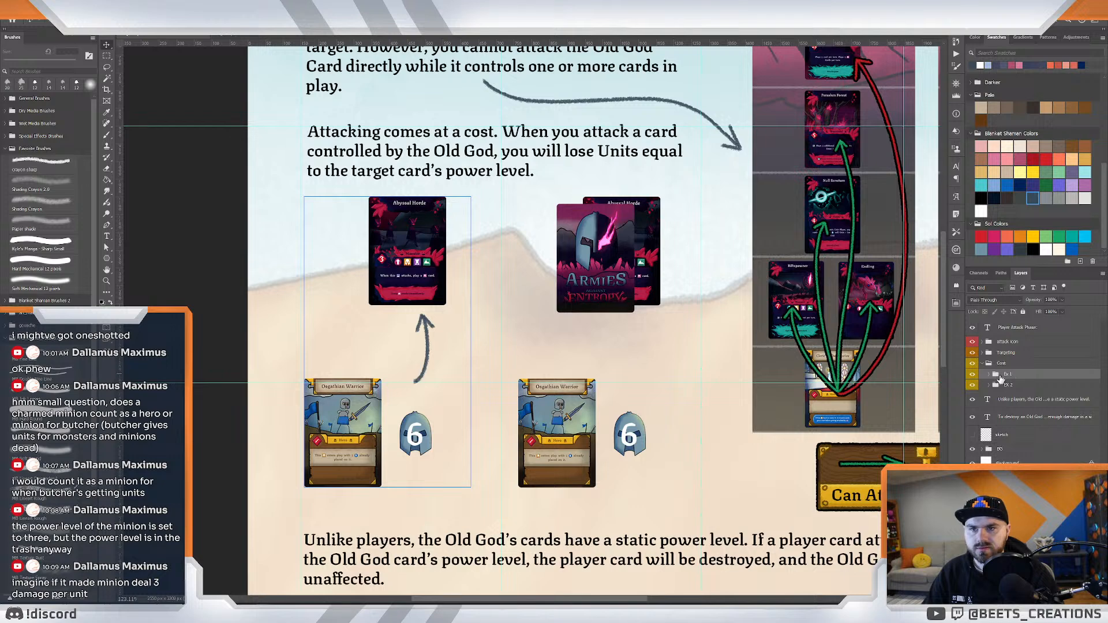
{"action": "right_click", "coordinate": [1004, 376]}
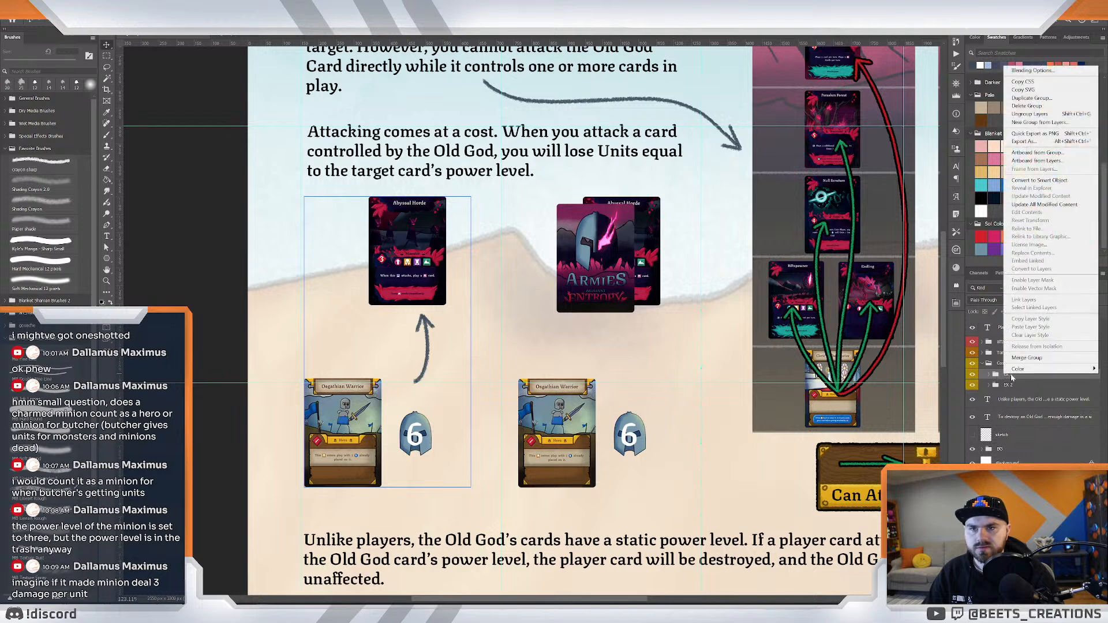
{"action": "left_click", "coordinate": [1039, 361]}
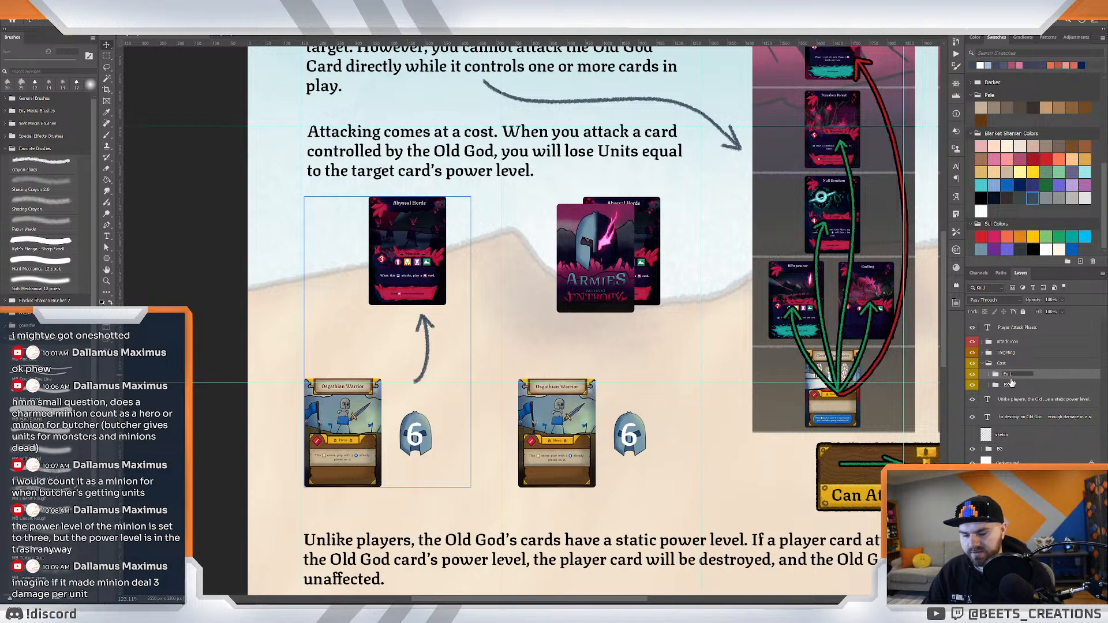
{"action": "left_click", "coordinate": [1051, 352]}
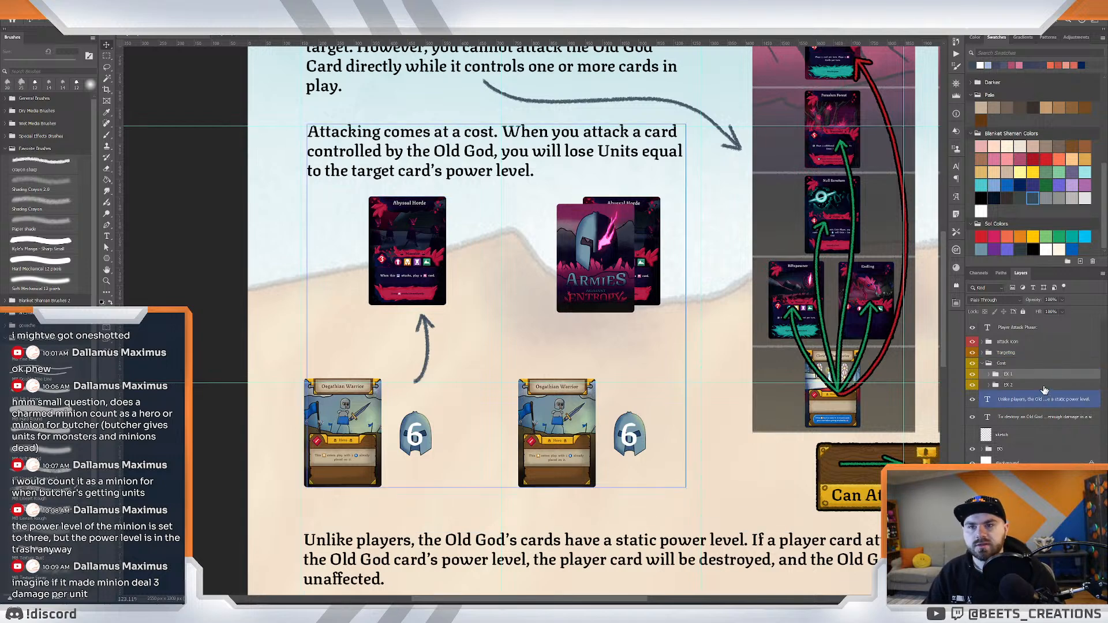
{"action": "left_click", "coordinate": [1055, 372]}
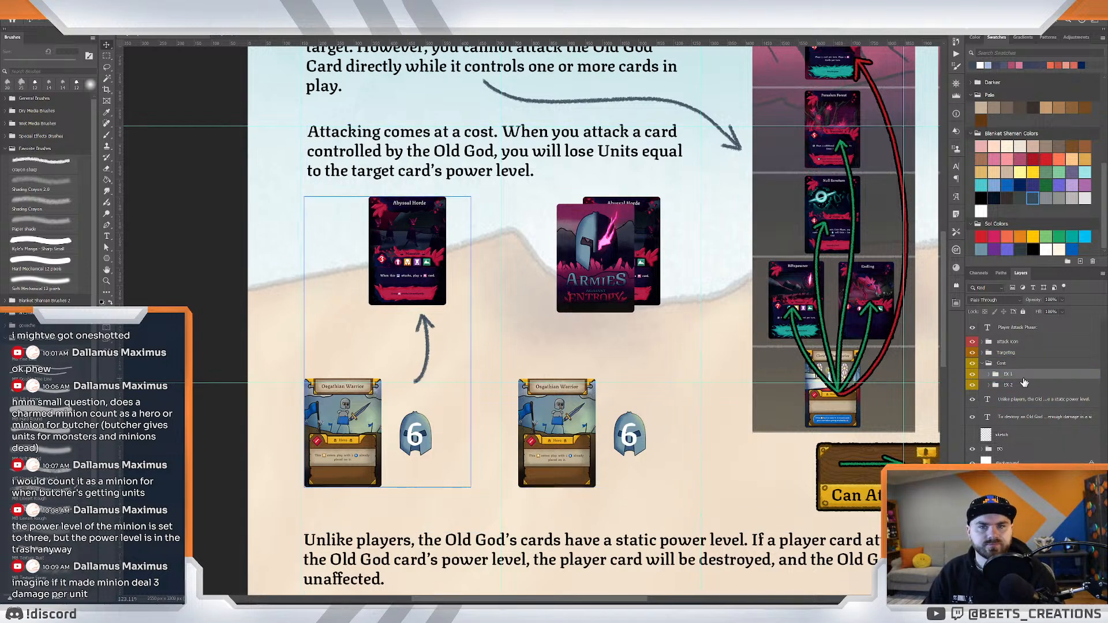
{"action": "left_click", "coordinate": [971, 373]}
{"action": "left_click", "coordinate": [972, 374]}
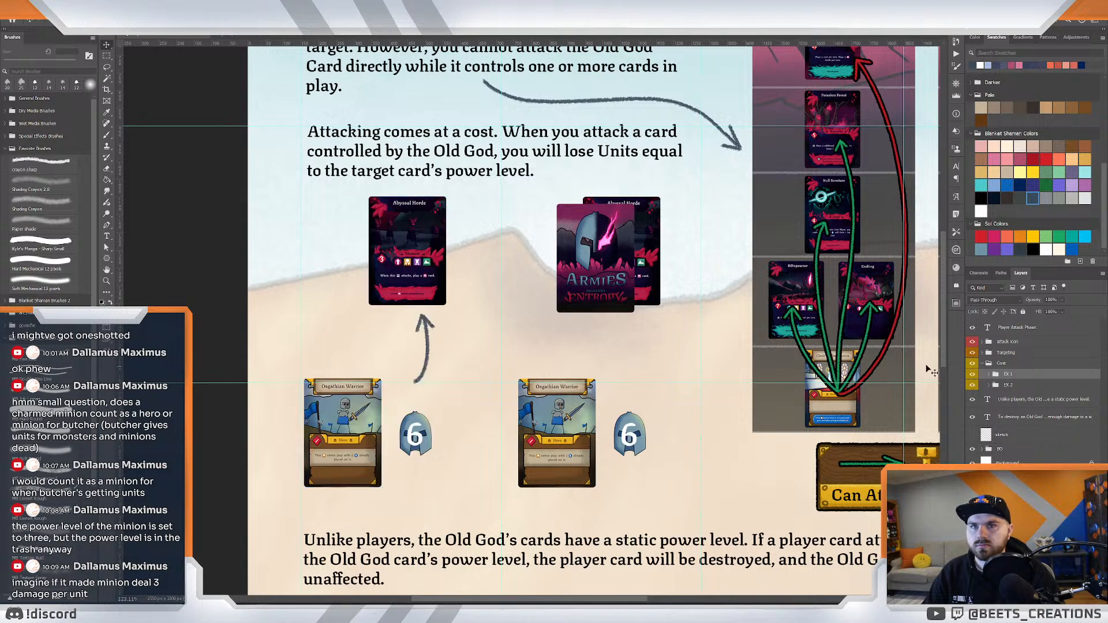
{"action": "left_click", "coordinate": [1004, 398]}
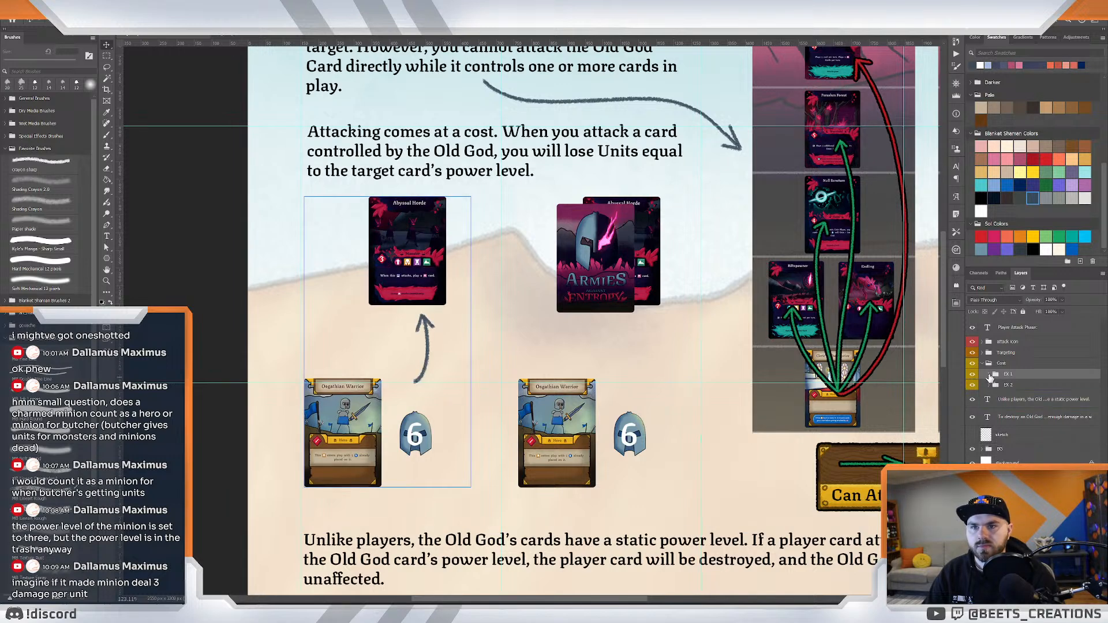
{"action": "left_click", "coordinate": [989, 374]}
{"action": "left_click", "coordinate": [1033, 390]}
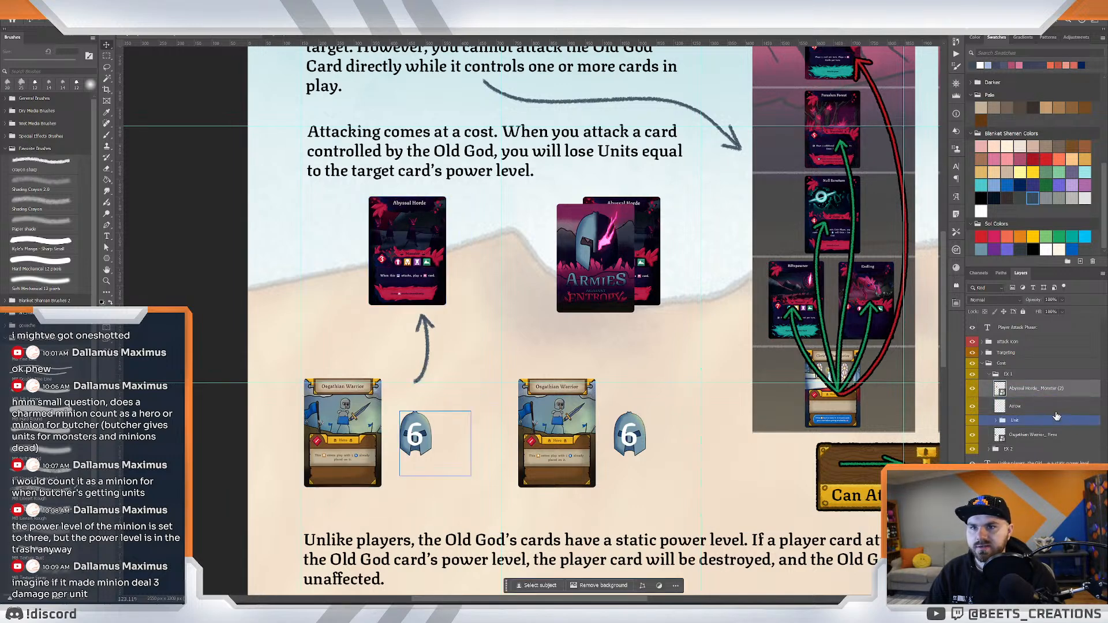
{"action": "key", "text": "Delete"}
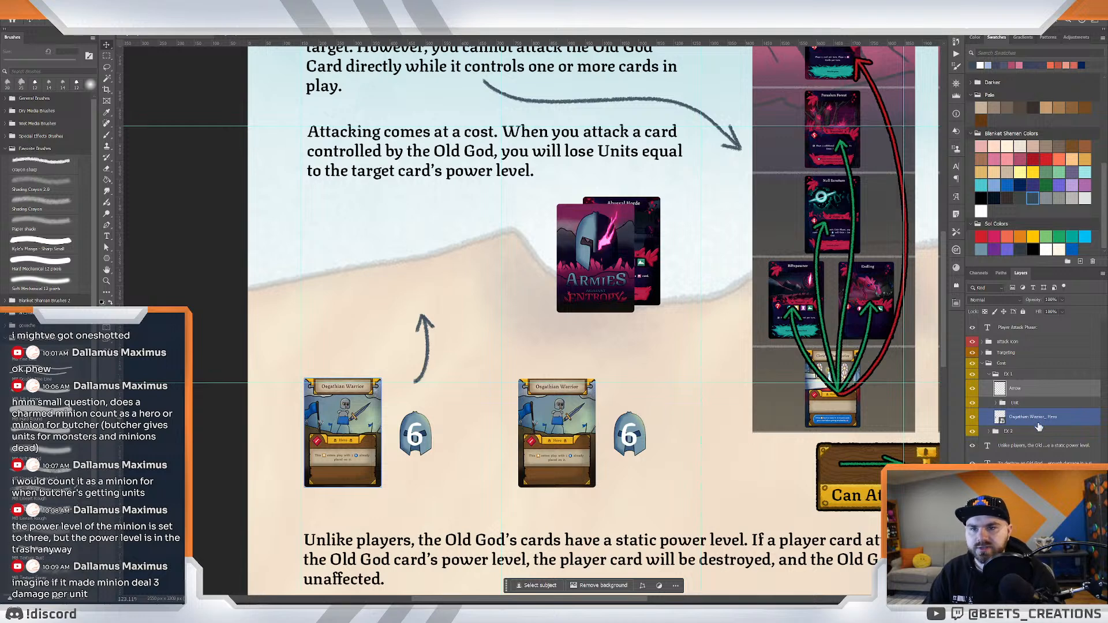
{"action": "key", "text": "ctrl+z"}
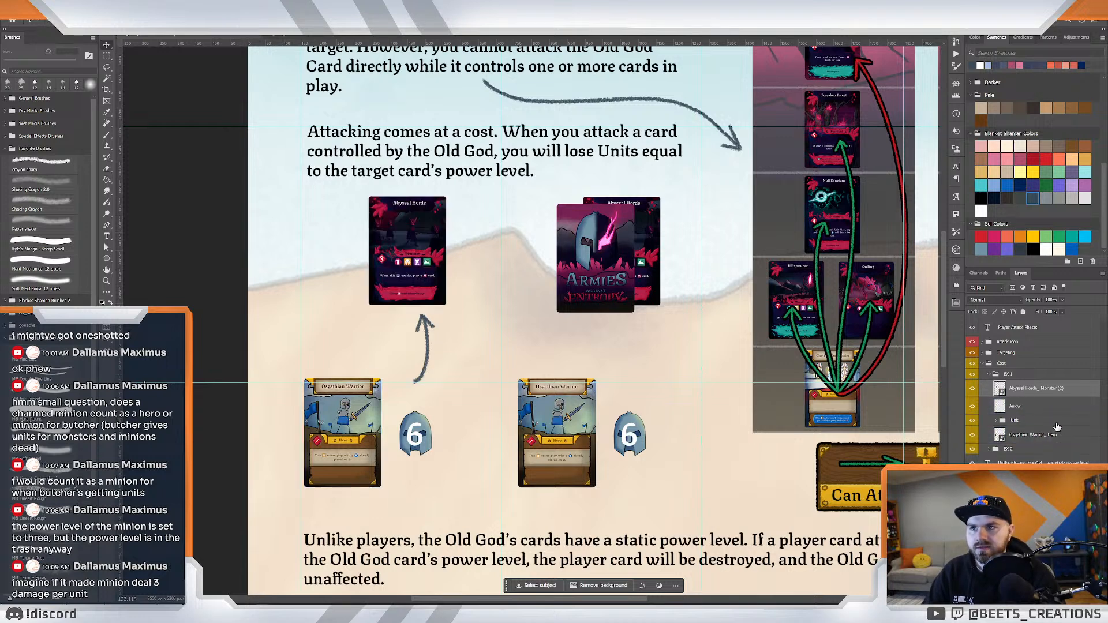
{"action": "left_click", "coordinate": [988, 374]}
Move the Armies Against Entropy card back in Ex 2 so that it exactly covers the Abyssal Horde copy.
{"action": "left_click", "coordinate": [1005, 398]}
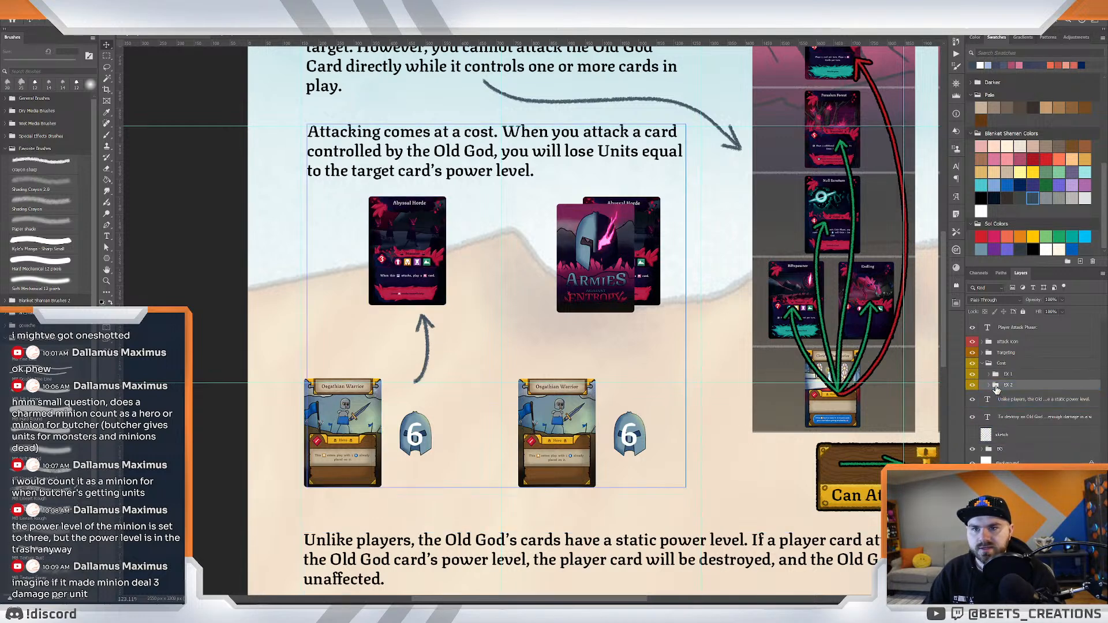
{"action": "left_click", "coordinate": [989, 385]}
{"action": "left_click", "coordinate": [1027, 416]}
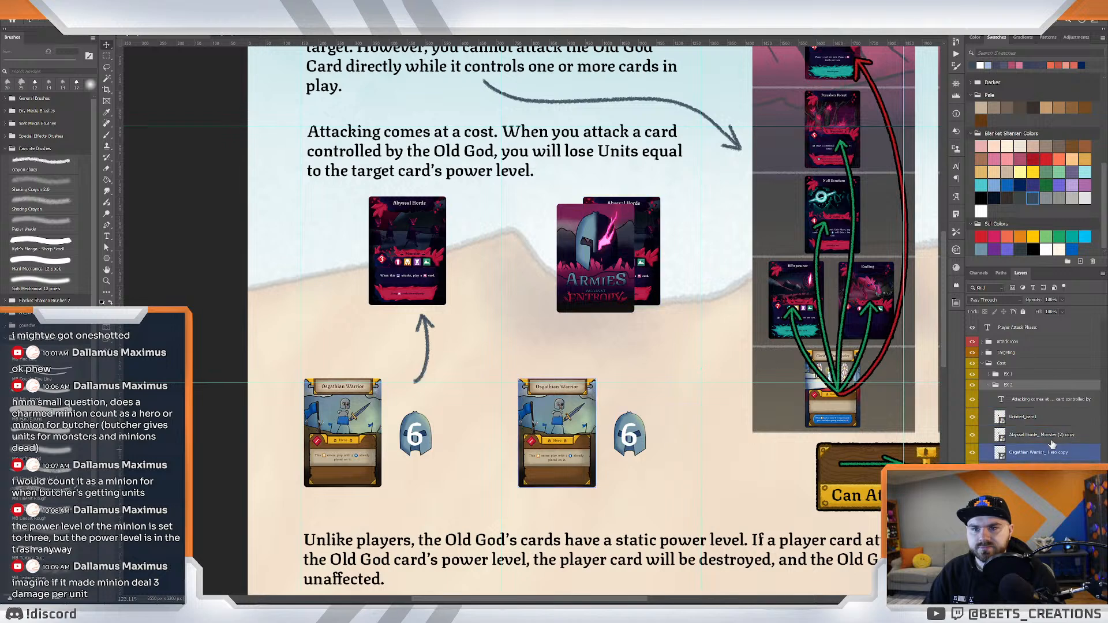
{"action": "left_click", "coordinate": [972, 417]}
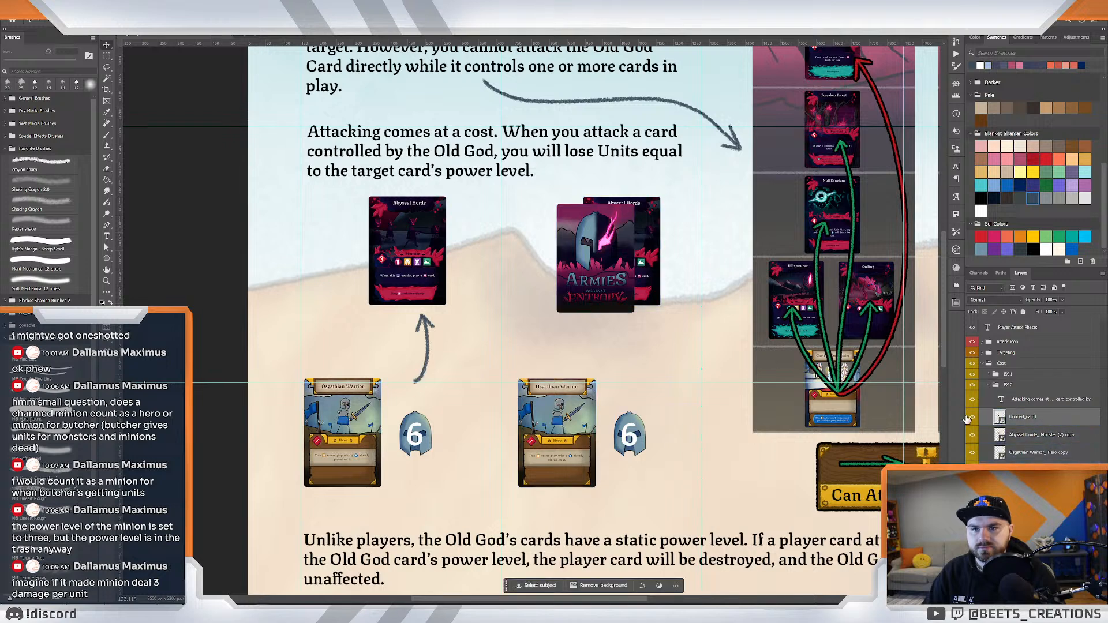
{"action": "left_click", "coordinate": [1033, 435]}
{"action": "left_click", "coordinate": [972, 436]}
{"action": "left_click", "coordinate": [973, 436]}
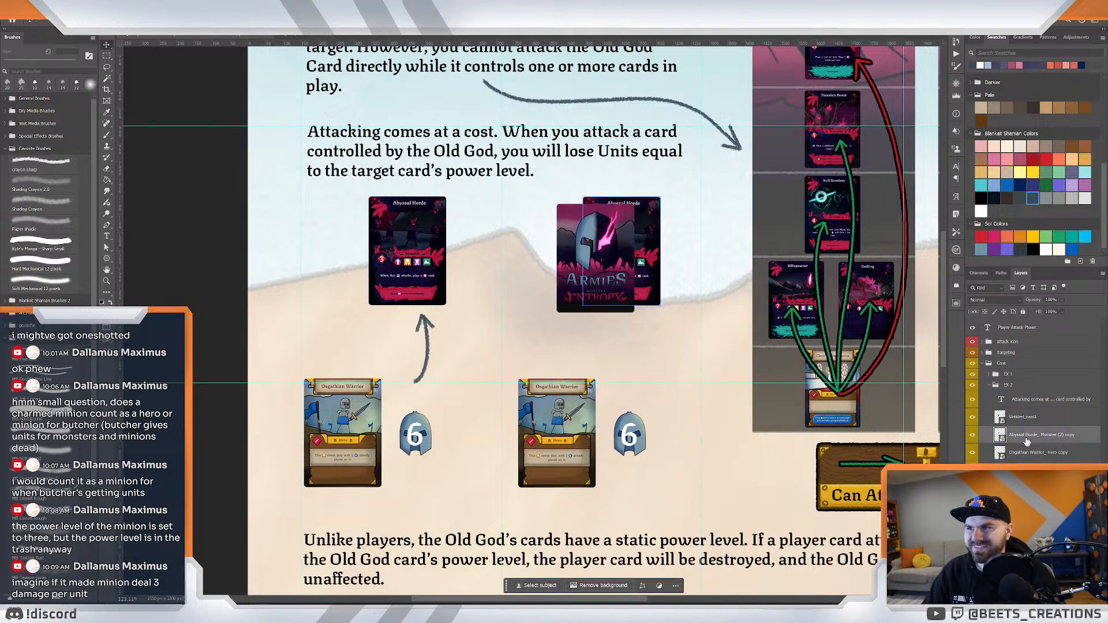
{"action": "left_click", "coordinate": [1032, 419]}
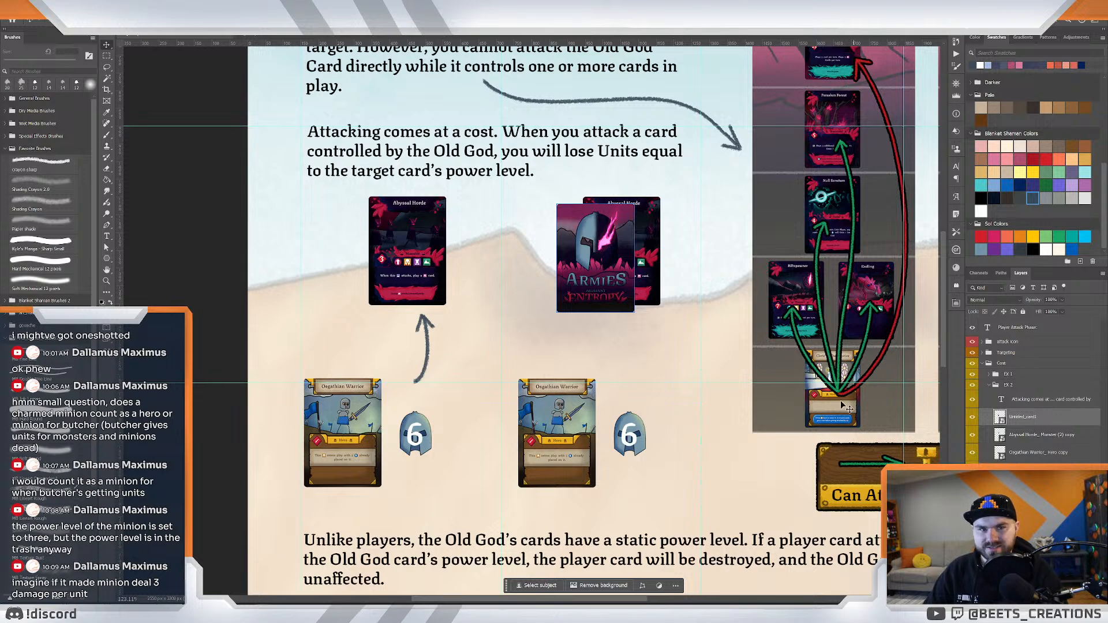
{"action": "left_click_drag", "start_coordinate": [606, 274], "coordinate": [630, 268]}
Delete the Abyssal Horde copy underneath the card back in Ex 2.
{"action": "left_click", "coordinate": [1031, 436]}
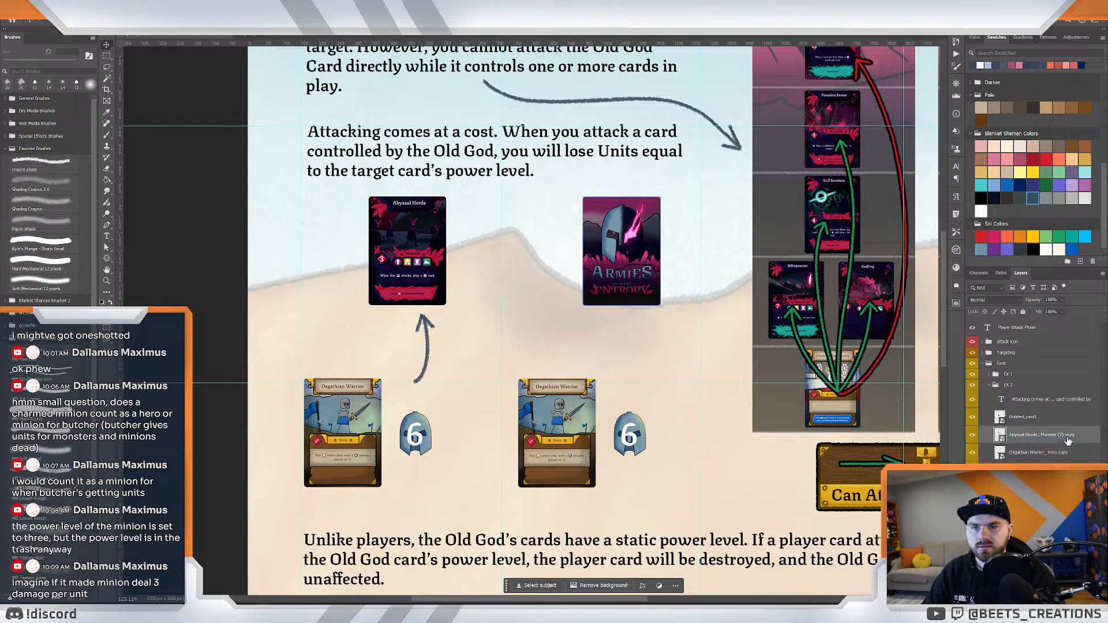
{"action": "key", "text": "Delete"}
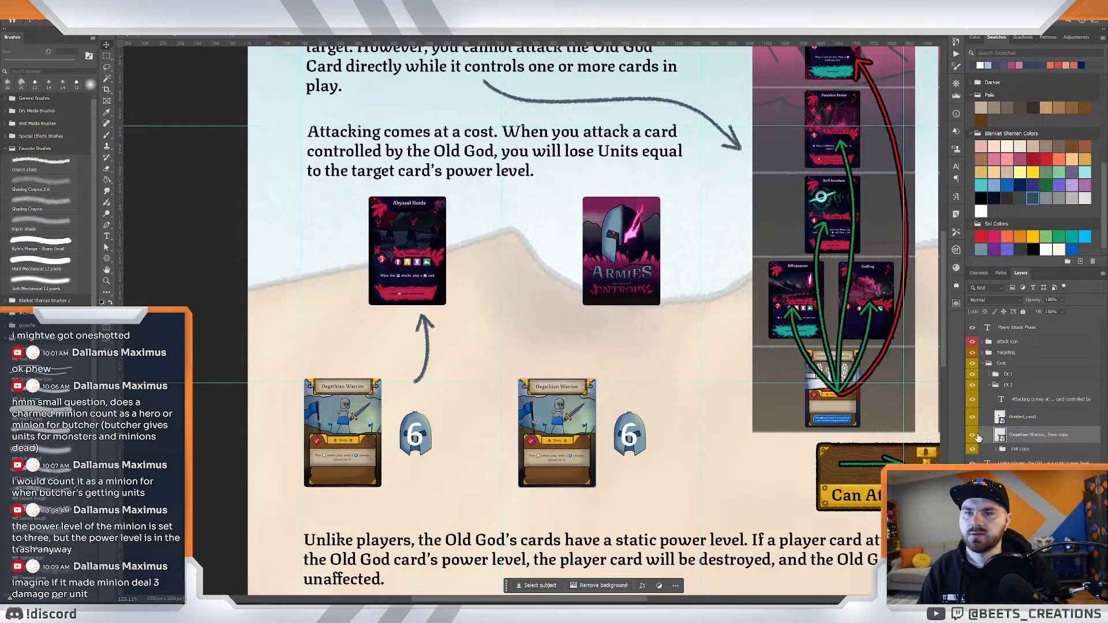
{"action": "left_click", "coordinate": [1018, 419]}
Change the unit number beside the second Osgathian Warrior to 3 and centre it on the helmet icon.
{"action": "key", "text": "z"}
{"action": "left_click_drag", "start_coordinate": [665, 322], "coordinate": [660, 321]}
{"action": "left_click_drag", "start_coordinate": [584, 351], "coordinate": [637, 329]}
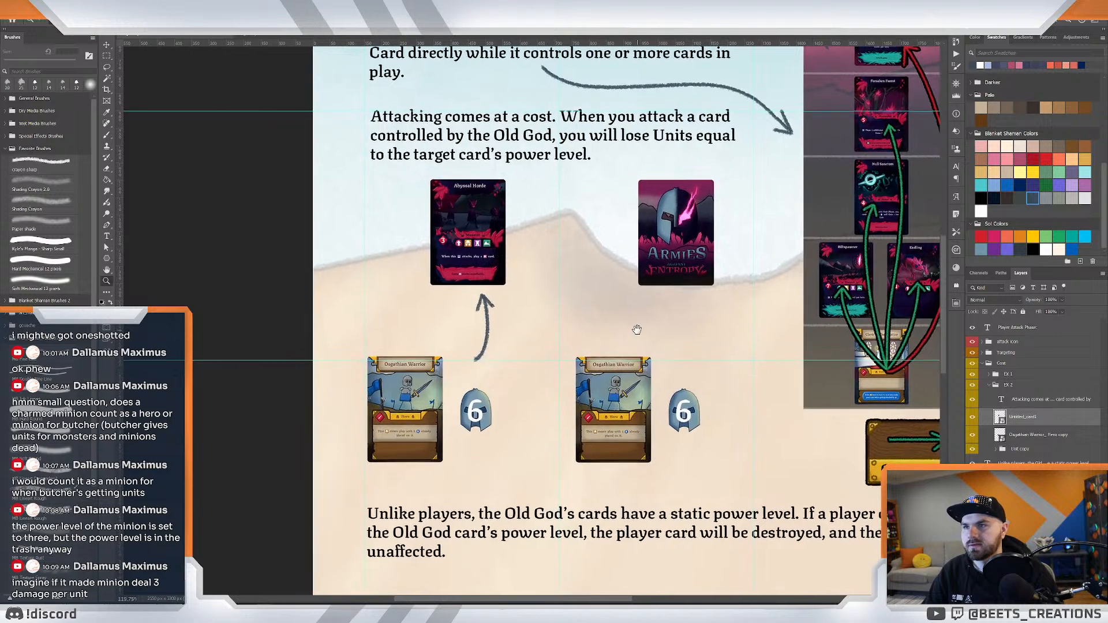
{"action": "left_click", "coordinate": [1026, 450]}
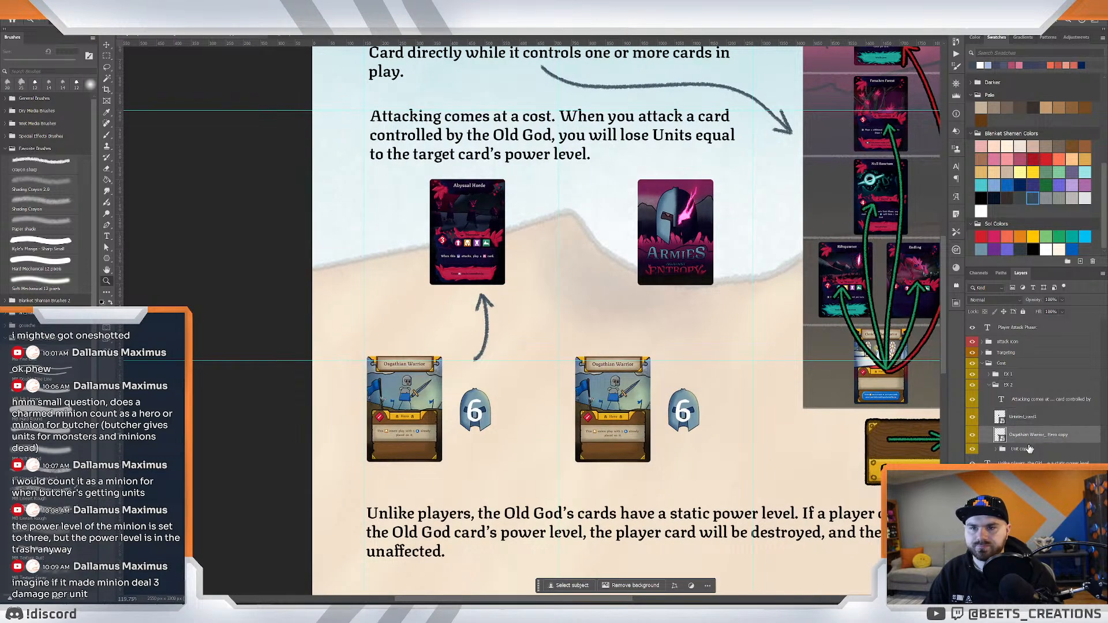
{"action": "left_click", "coordinate": [972, 449]}
{"action": "left_click", "coordinate": [971, 450]}
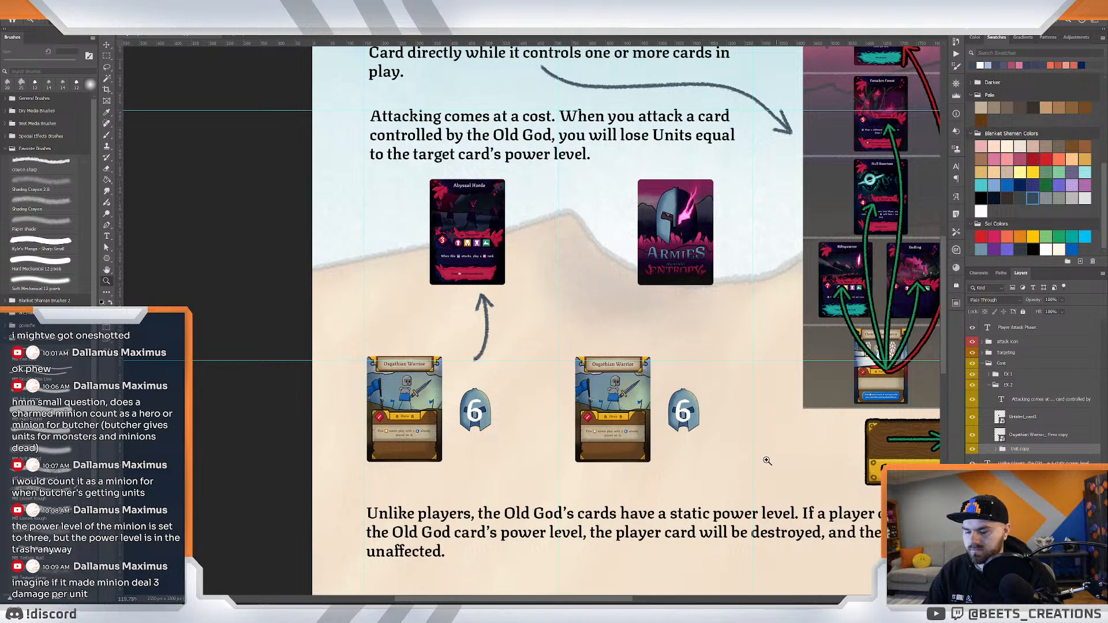
{"action": "key", "text": "t"}
{"action": "left_click", "coordinate": [686, 414]}
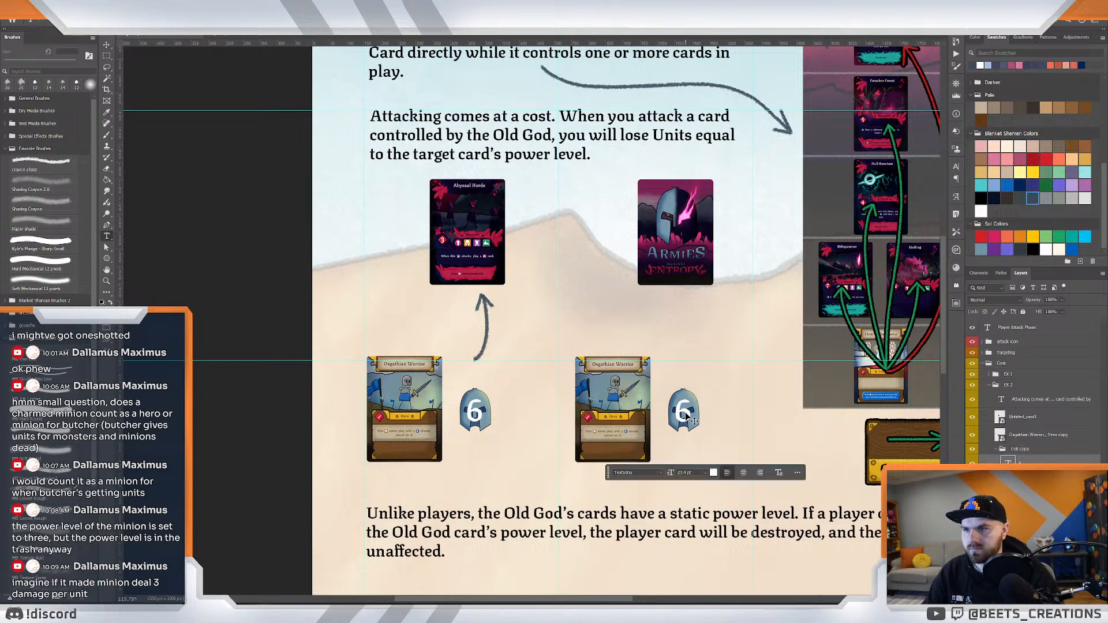
{"action": "left_click", "coordinate": [687, 412]}
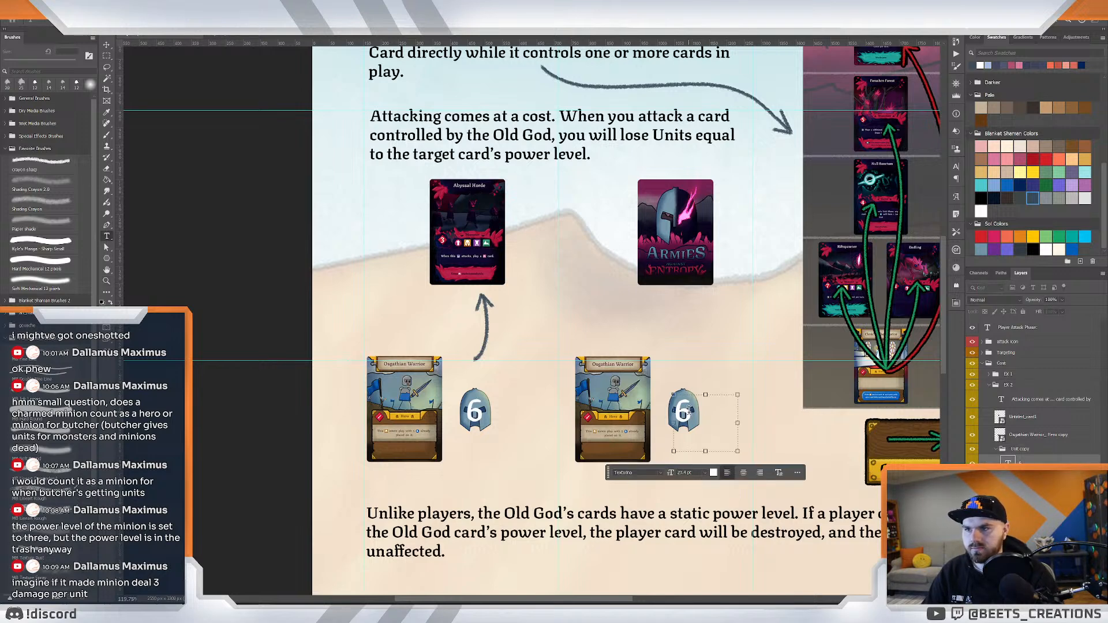
{"action": "key", "text": "BackSpace"}
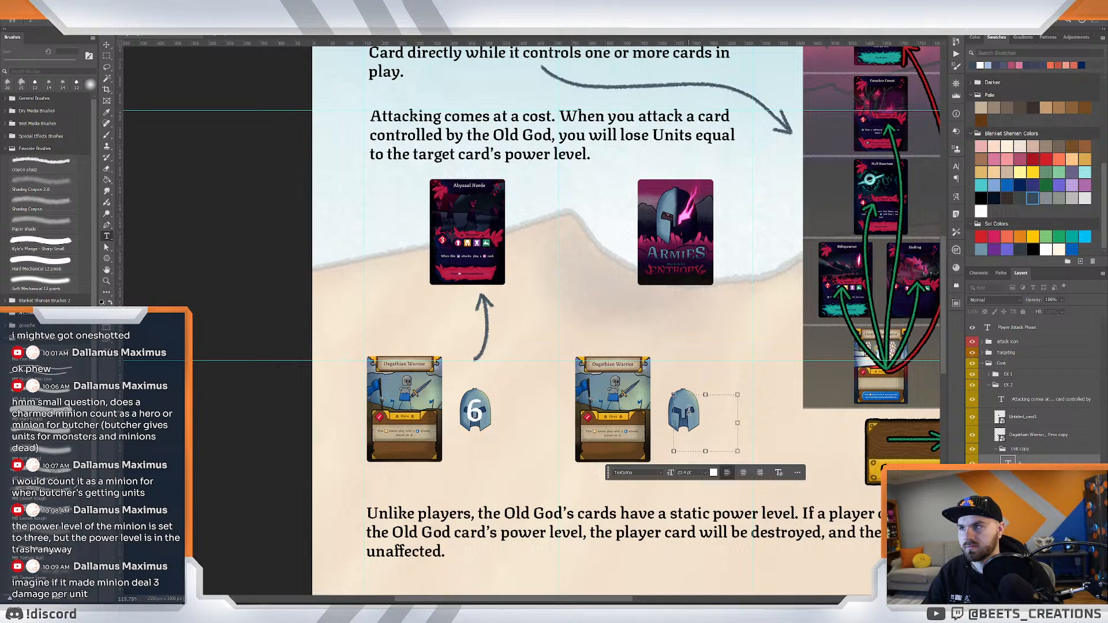
{"action": "type", "text": "3"}
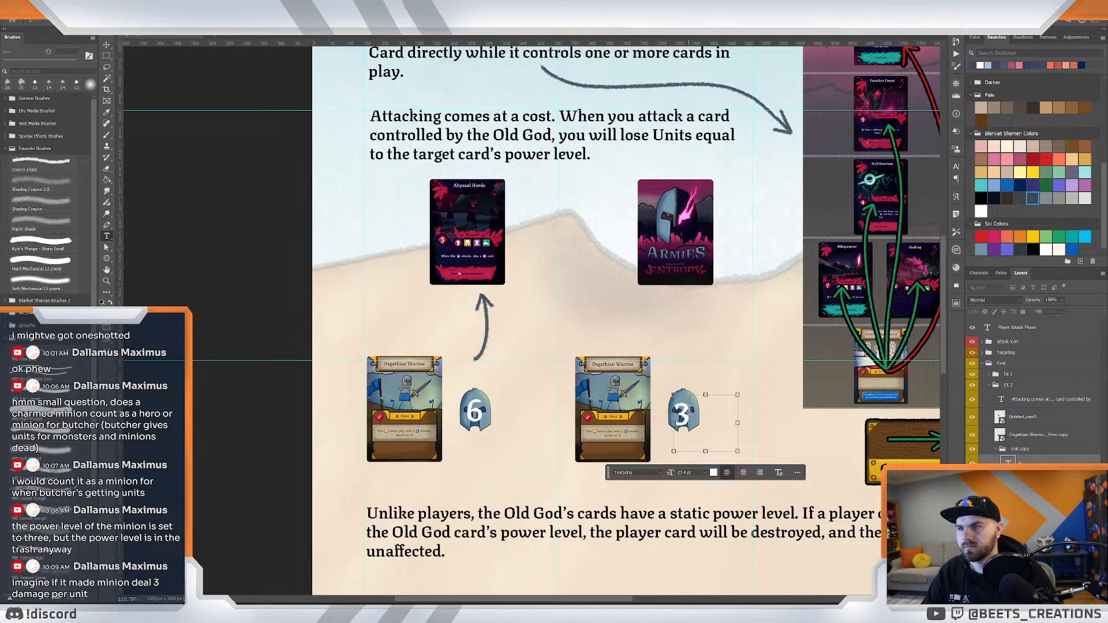
{"action": "left_click", "coordinate": [106, 44]}
{"action": "left_click_drag", "start_coordinate": [681, 417], "coordinate": [683, 415]}
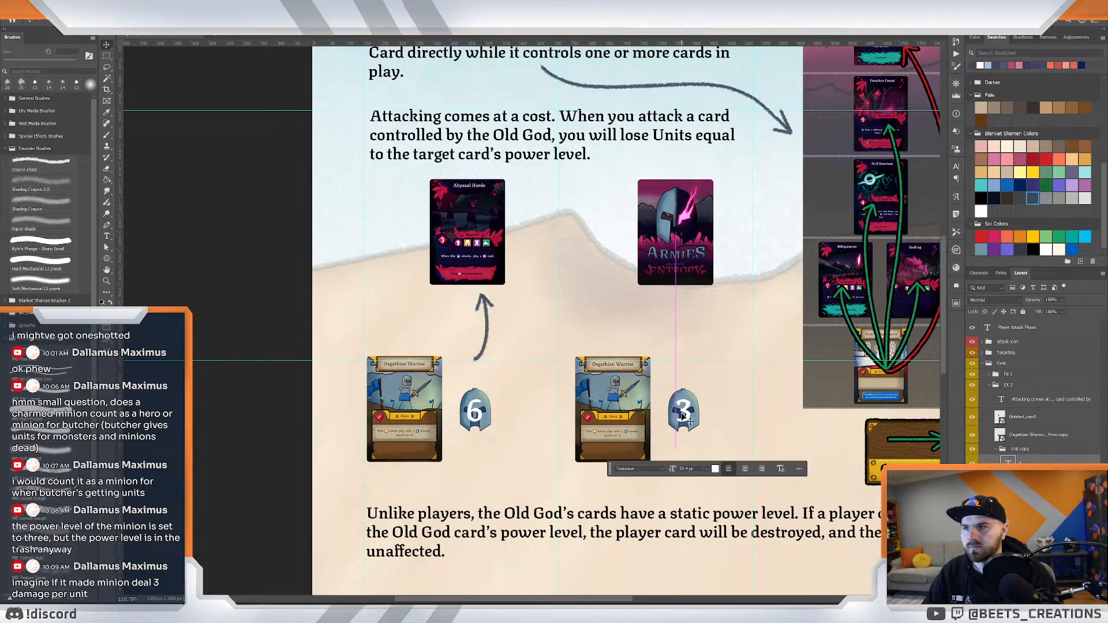
Align the Abyssal Horde card directly above the first Osgathian Warrior and the card back directly above the second one.
{"action": "mouse_move", "coordinate": [666, 284]}
{"action": "left_mouse_down"}
{"action": "mouse_move", "coordinate": [639, 284]}
{"action": "mouse_move", "coordinate": [666, 293]}
{"action": "left_mouse_up"}
{"action": "left_click_drag", "start_coordinate": [570, 307], "coordinate": [604, 309]}
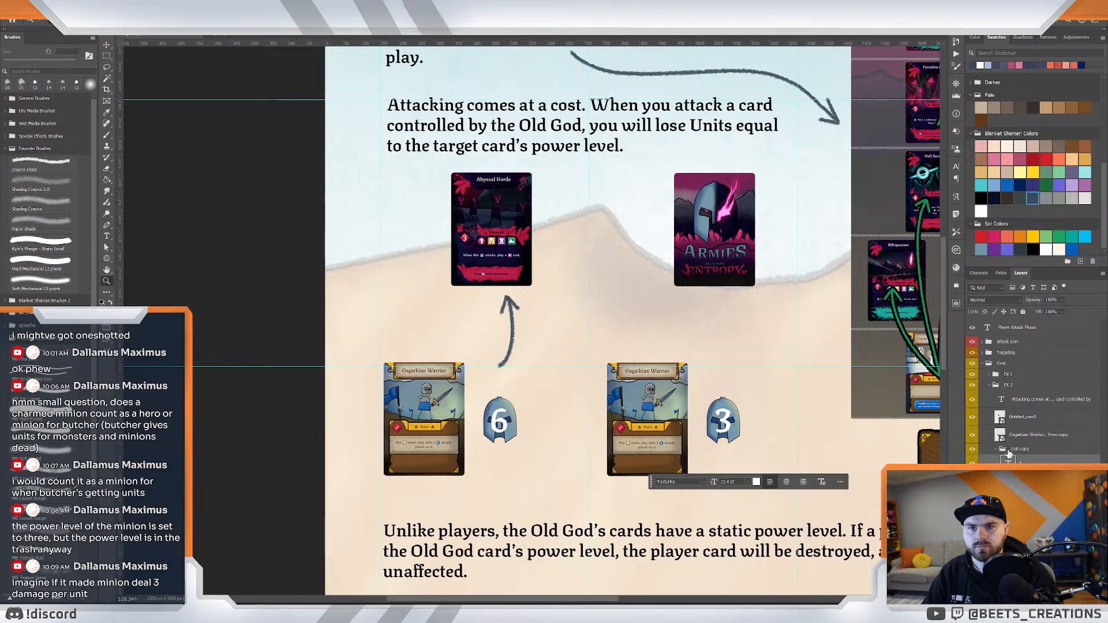
{"action": "left_click_drag", "start_coordinate": [685, 282], "coordinate": [735, 333]}
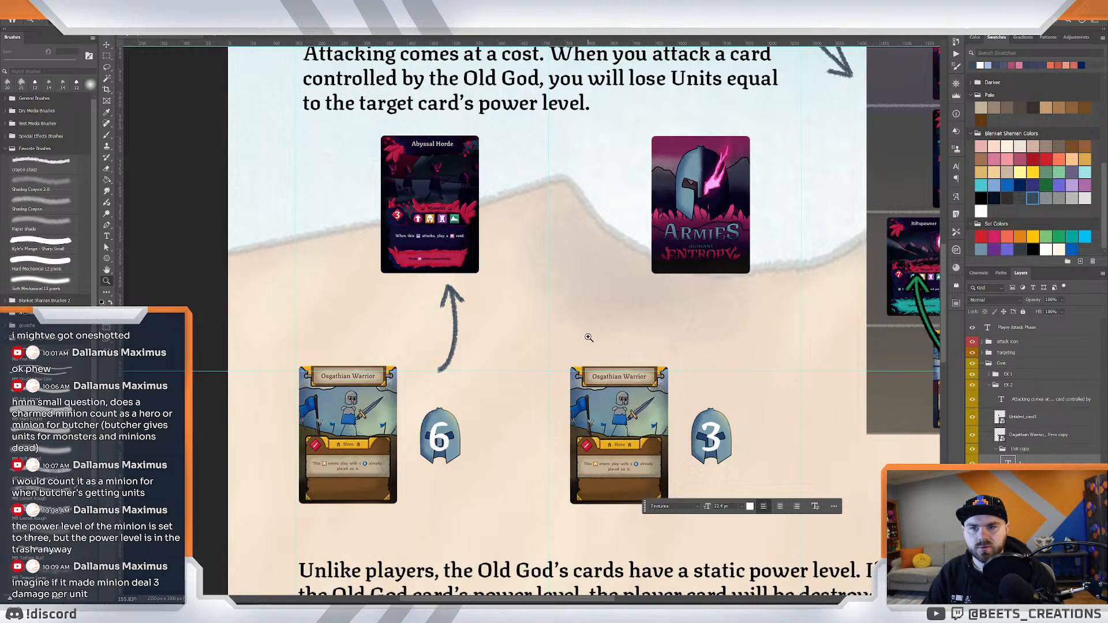
{"action": "left_click_drag", "start_coordinate": [586, 334], "coordinate": [583, 332]}
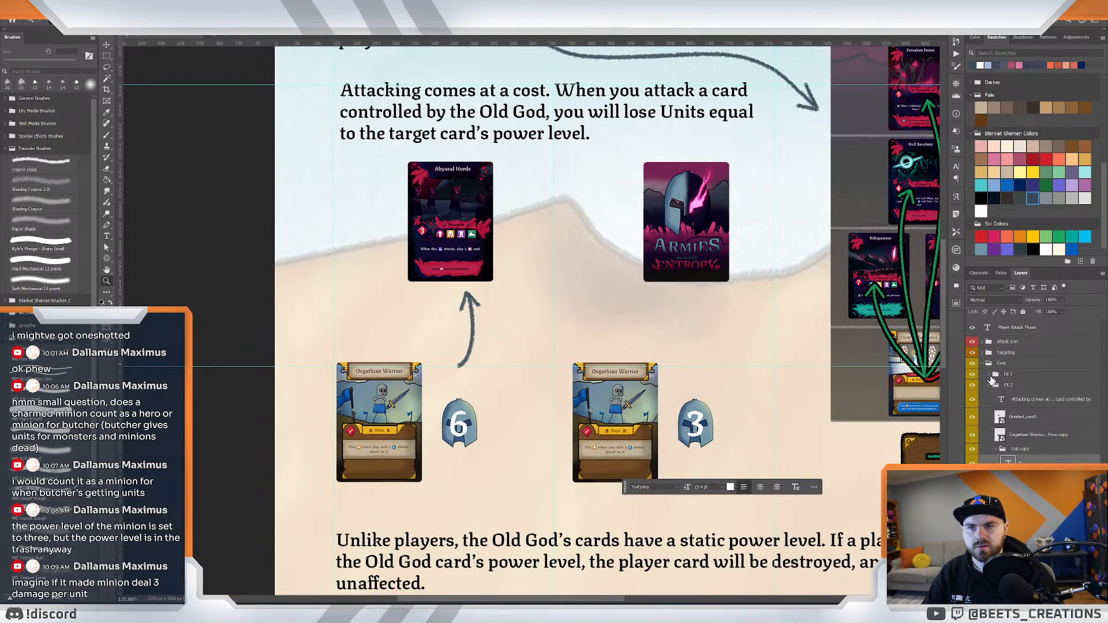
{"action": "left_click", "coordinate": [988, 374]}
{"action": "left_click", "coordinate": [1021, 388]}
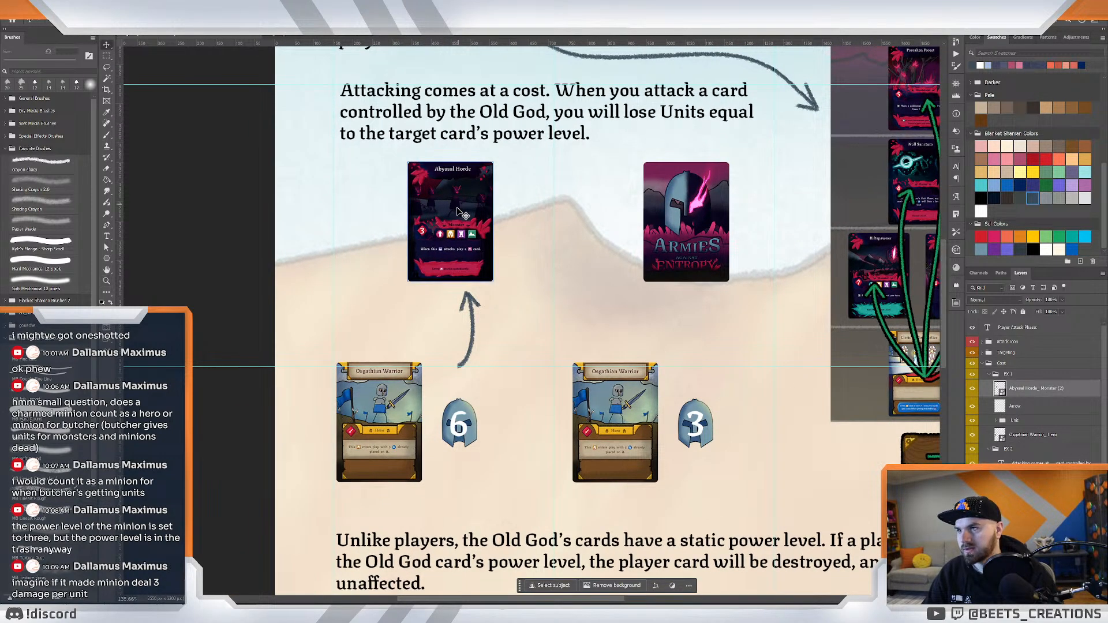
{"action": "left_click_drag", "start_coordinate": [459, 208], "coordinate": [386, 205]}
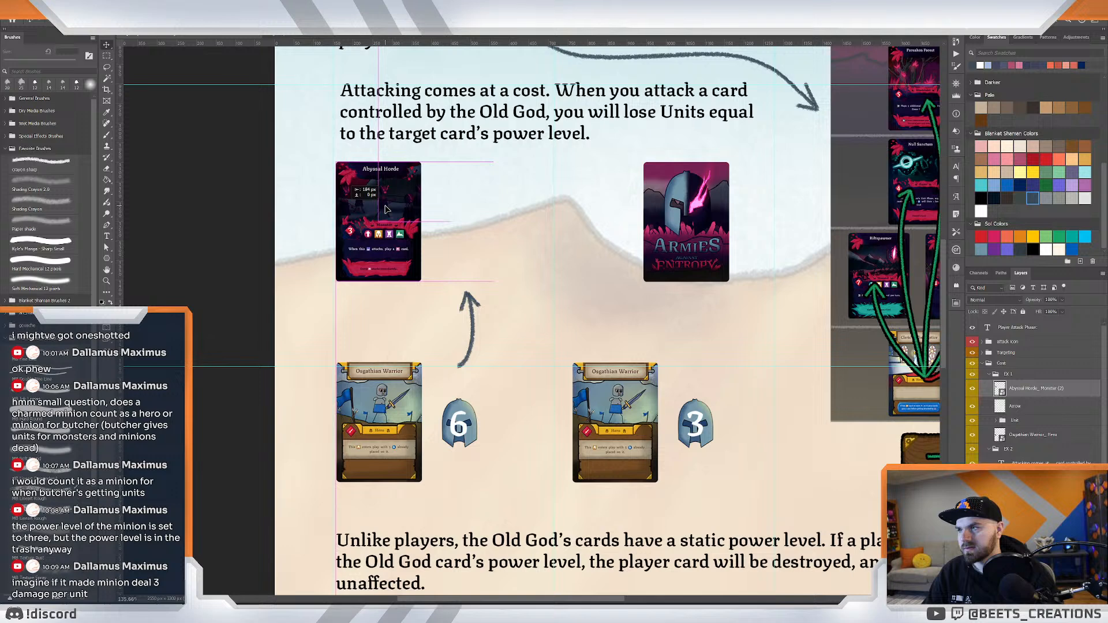
{"action": "left_click_drag", "start_coordinate": [386, 208], "coordinate": [386, 209]}
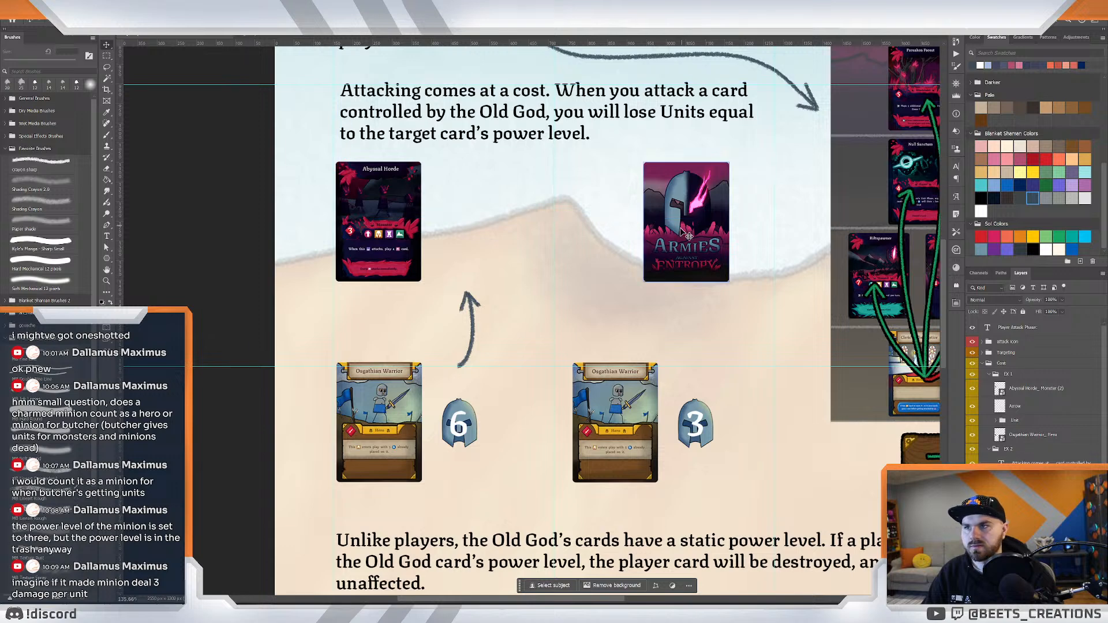
{"action": "left_click_drag", "start_coordinate": [680, 230], "coordinate": [610, 231]}
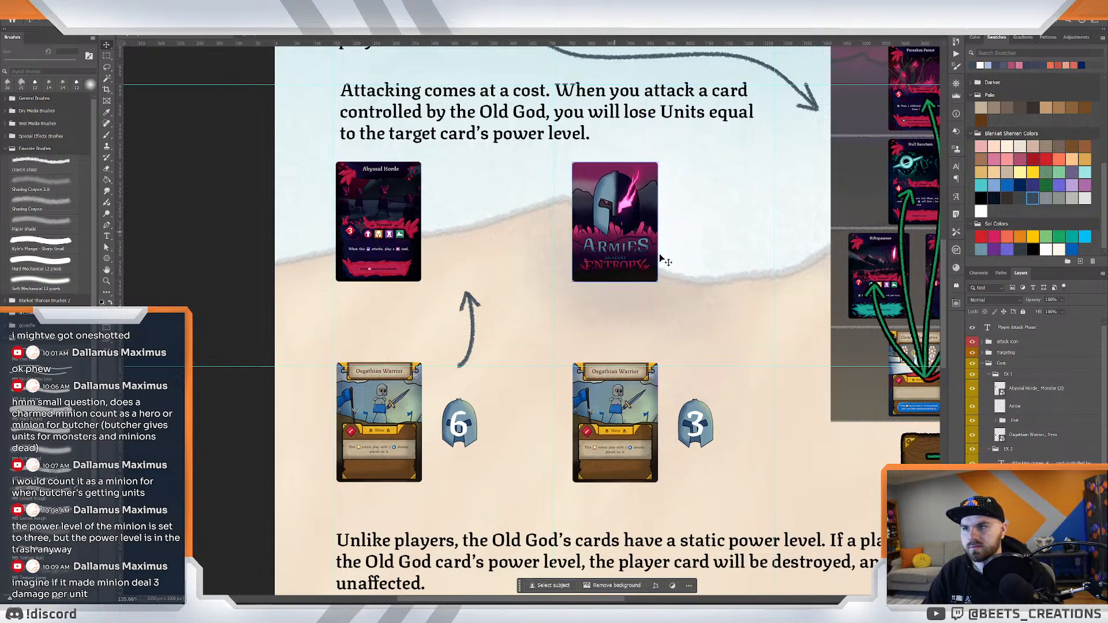
{"action": "left_click", "coordinate": [394, 298]}
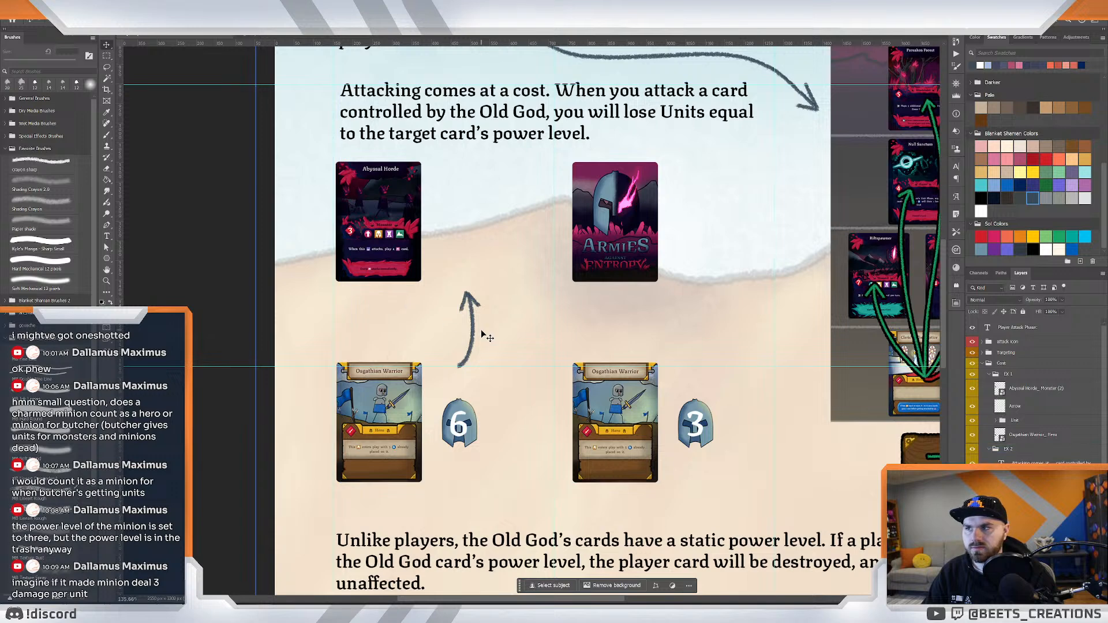
{"action": "left_click", "coordinate": [1017, 382]}
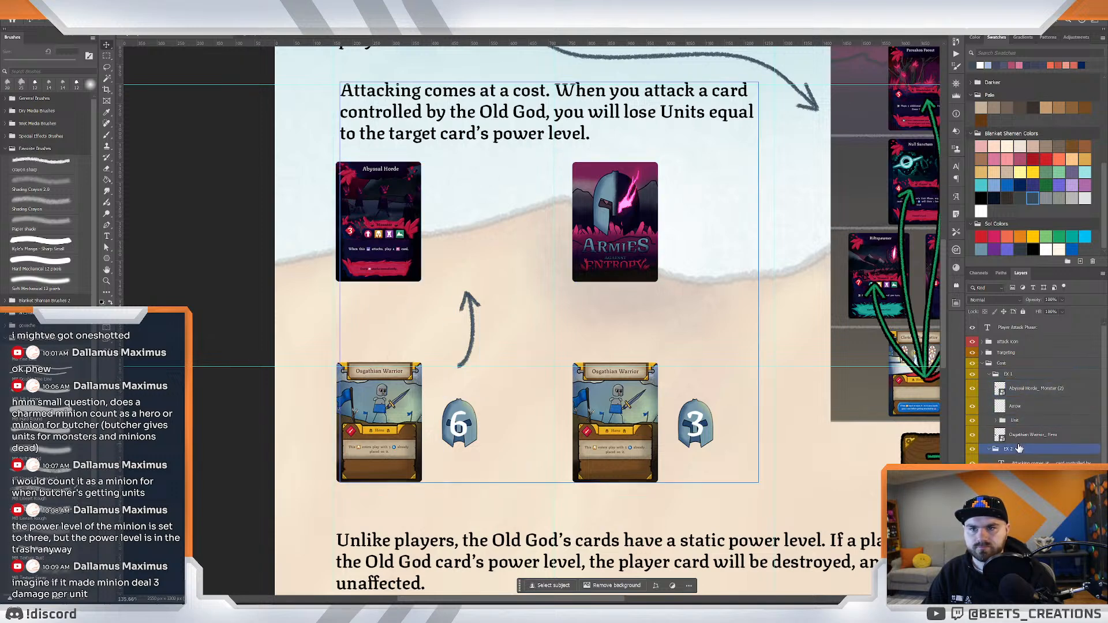
{"action": "left_click", "coordinate": [661, 343]}
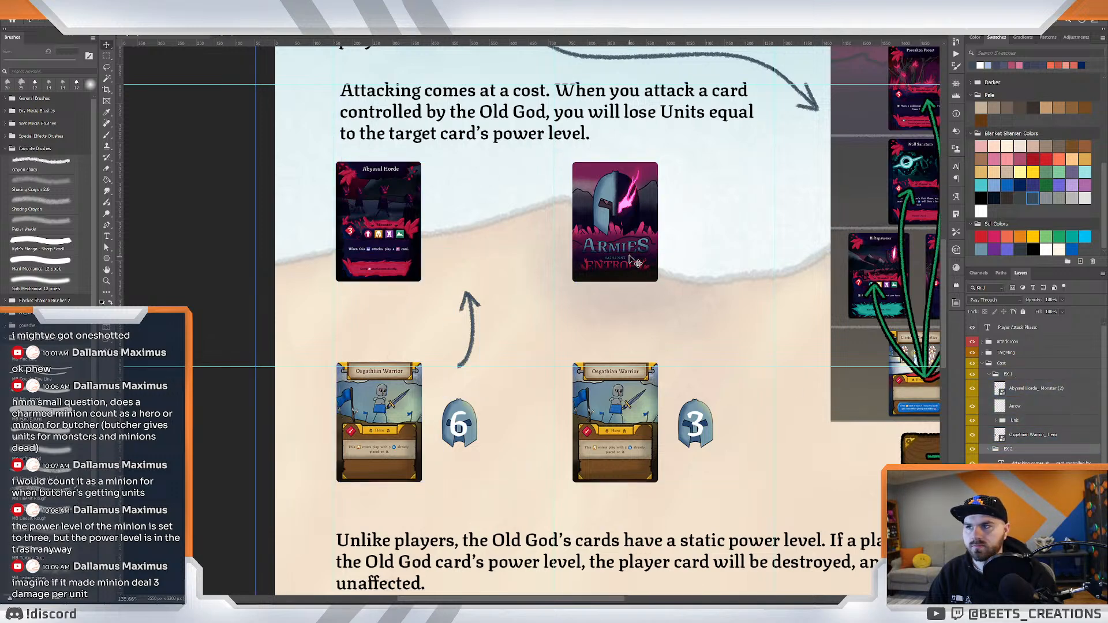
{"action": "left_click_drag", "start_coordinate": [611, 242], "coordinate": [624, 242]}
{"action": "key", "text": "ctrl+z"}
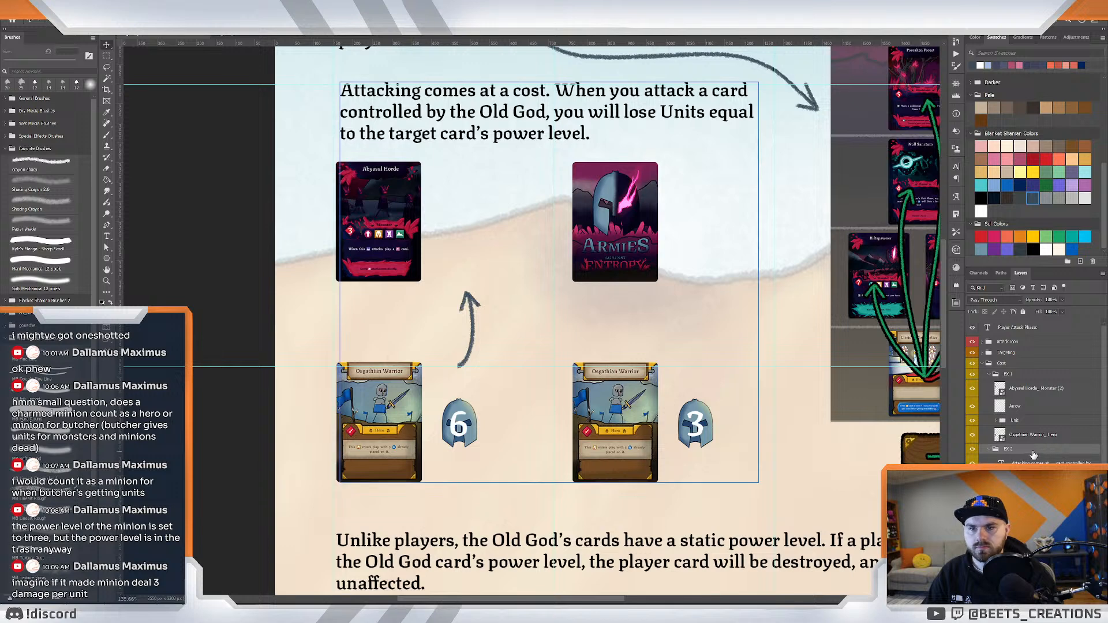
Take the attack cost text out of Ex 2 to the top of the Cost group, and shift both example groups slightly to the right.
{"action": "left_click_drag", "start_coordinate": [1035, 460], "coordinate": [1034, 369]}
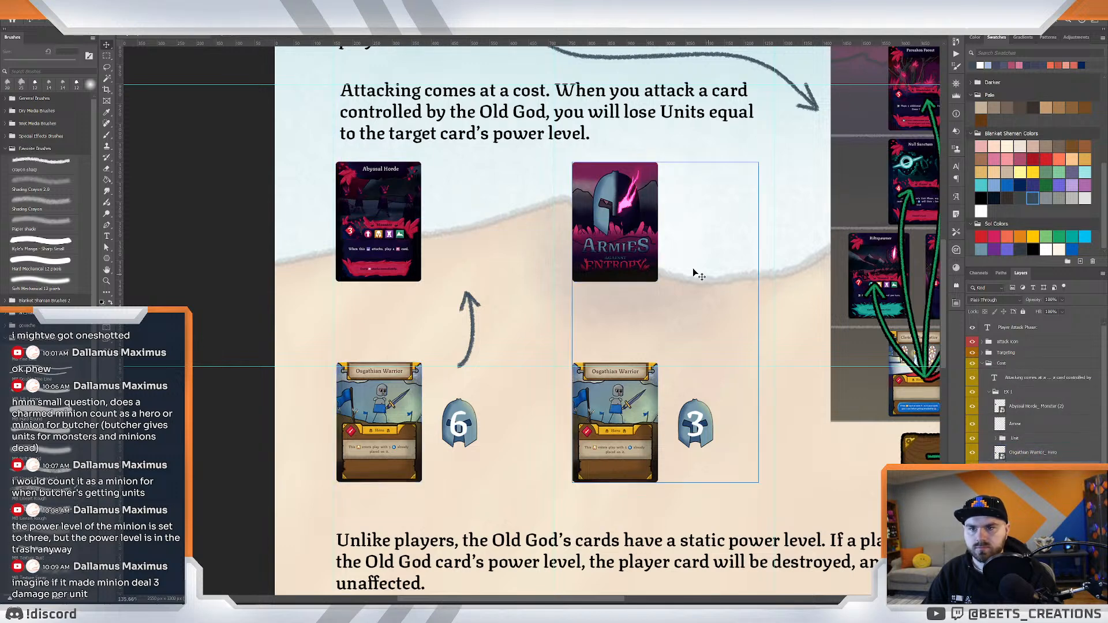
{"action": "left_click_drag", "start_coordinate": [634, 264], "coordinate": [672, 266]}
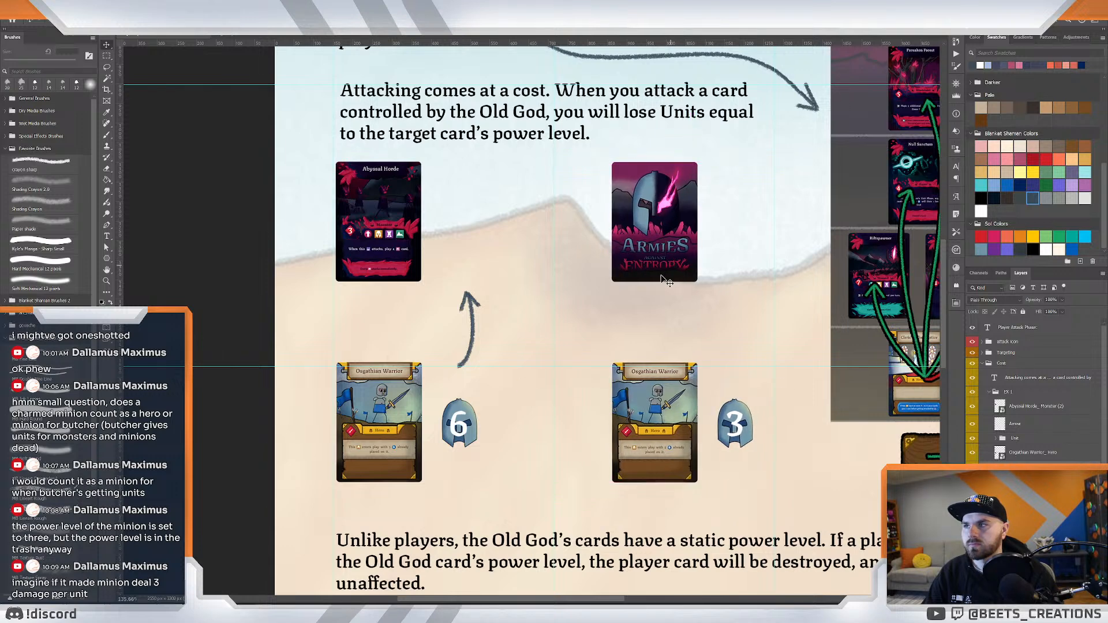
{"action": "left_click", "coordinate": [1010, 391]}
{"action": "left_click_drag", "start_coordinate": [384, 259], "coordinate": [424, 254]}
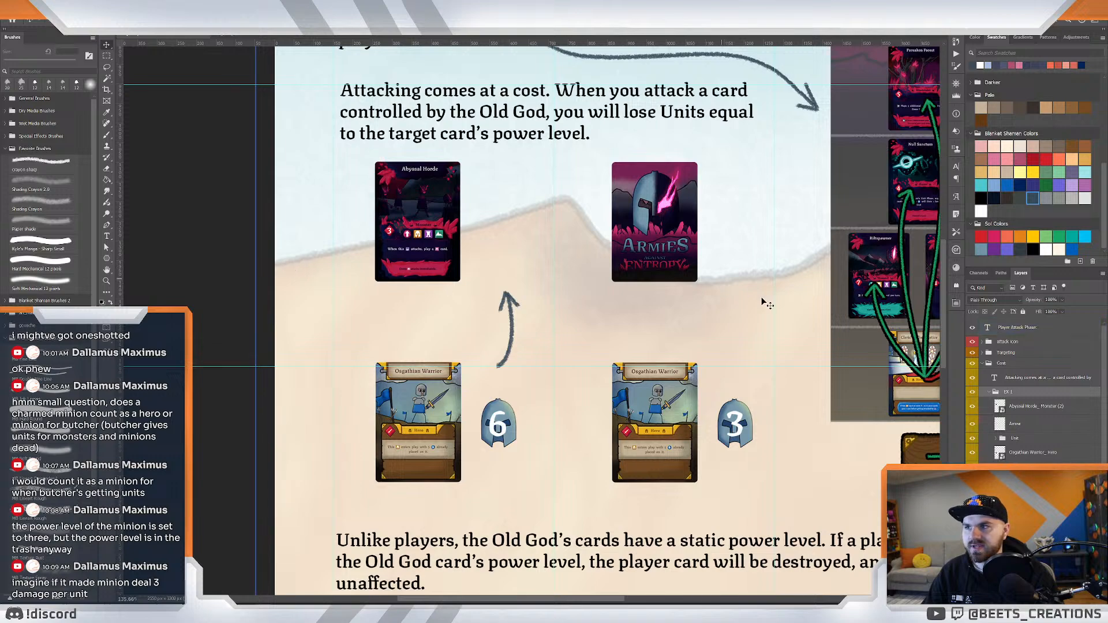
Move the Abyssal Horde card in Ex 1 straight down, closer to the first Osgathian Warrior.
{"action": "left_click", "coordinate": [1033, 428]}
{"action": "left_click", "coordinate": [1037, 407]}
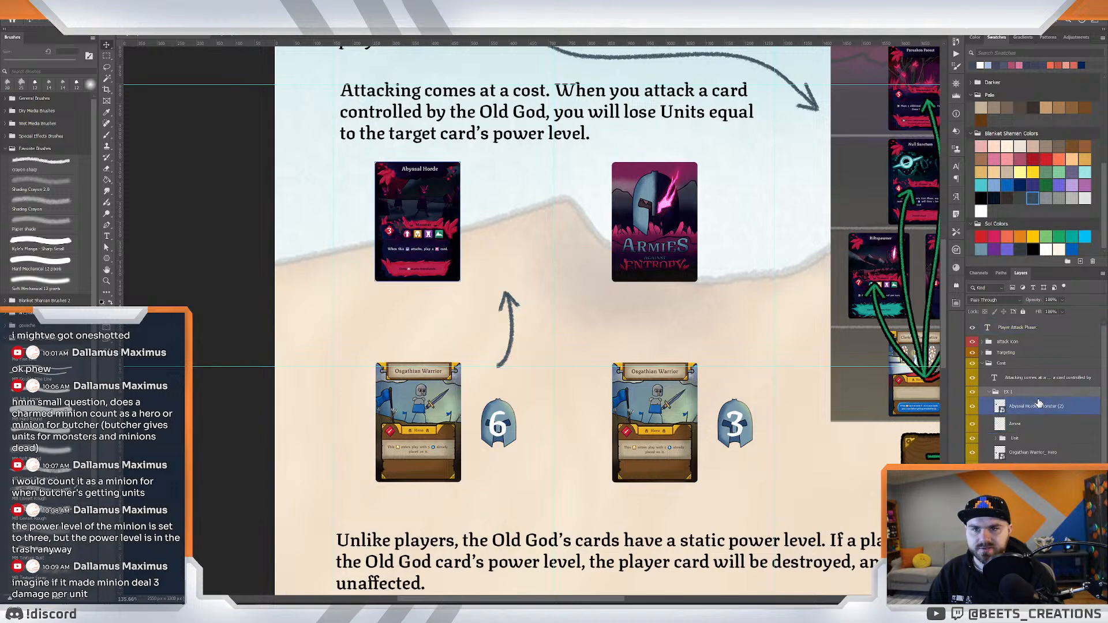
{"action": "left_click", "coordinate": [586, 338]}
{"action": "key", "text": "ctrl+0"}
{"action": "left_click", "coordinate": [671, 295]}
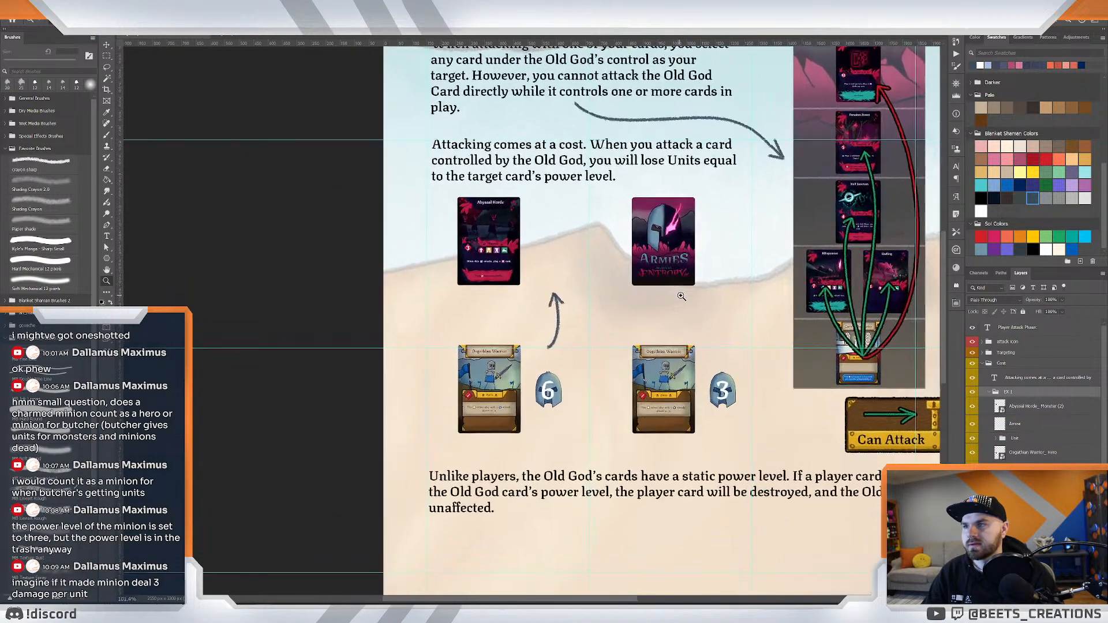
{"action": "left_click", "coordinate": [1045, 407]}
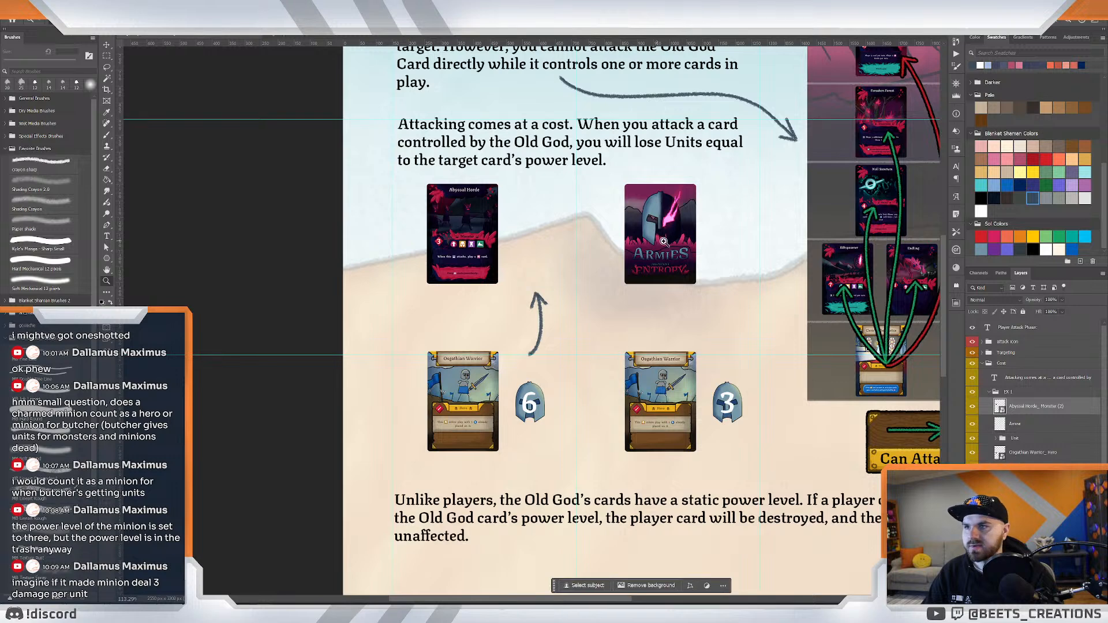
{"action": "key", "text": "v"}
{"action": "left_click_drag", "start_coordinate": [477, 217], "coordinate": [475, 252]}
Move the card back in the second example straight down until it is level with the Abyssal Horde card.
{"action": "left_click", "coordinate": [1033, 424]}
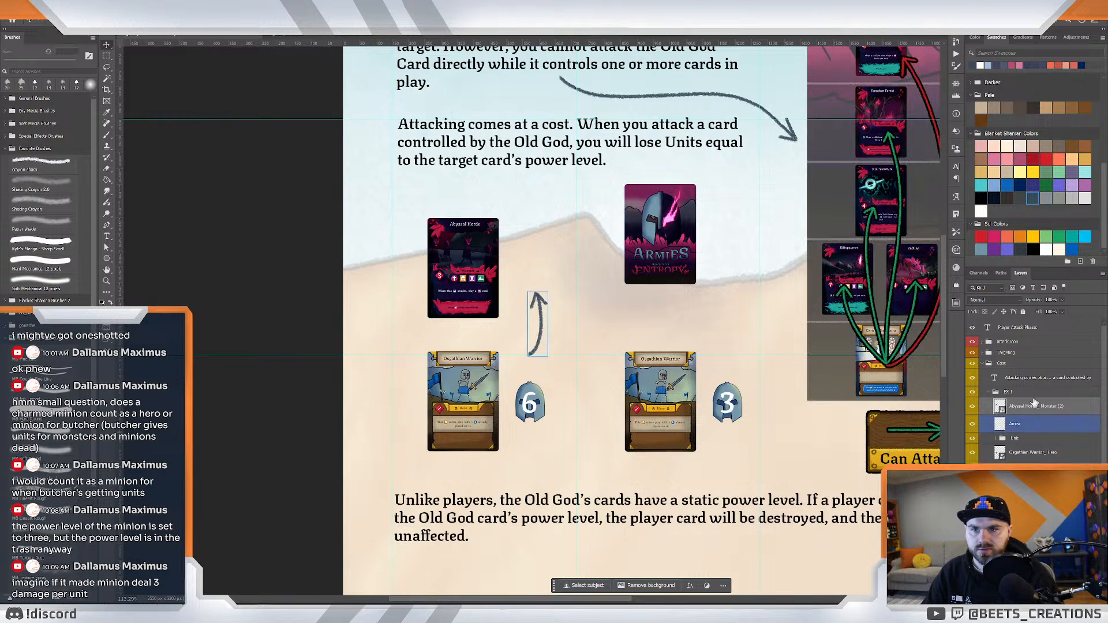
{"action": "left_click", "coordinate": [1033, 404]}
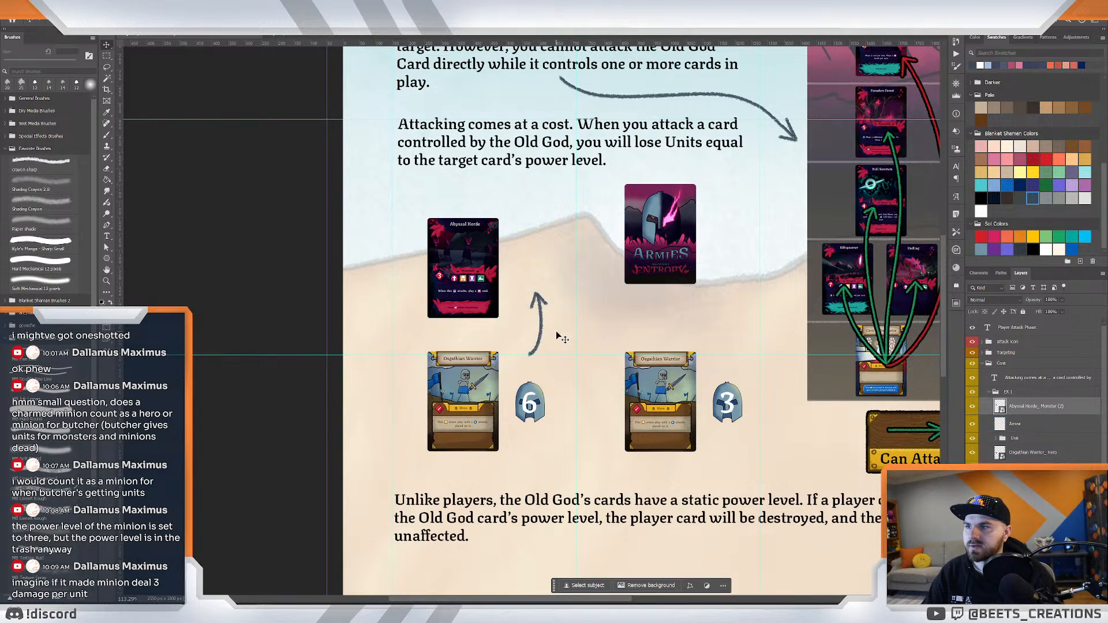
{"action": "left_click", "coordinate": [1014, 425]}
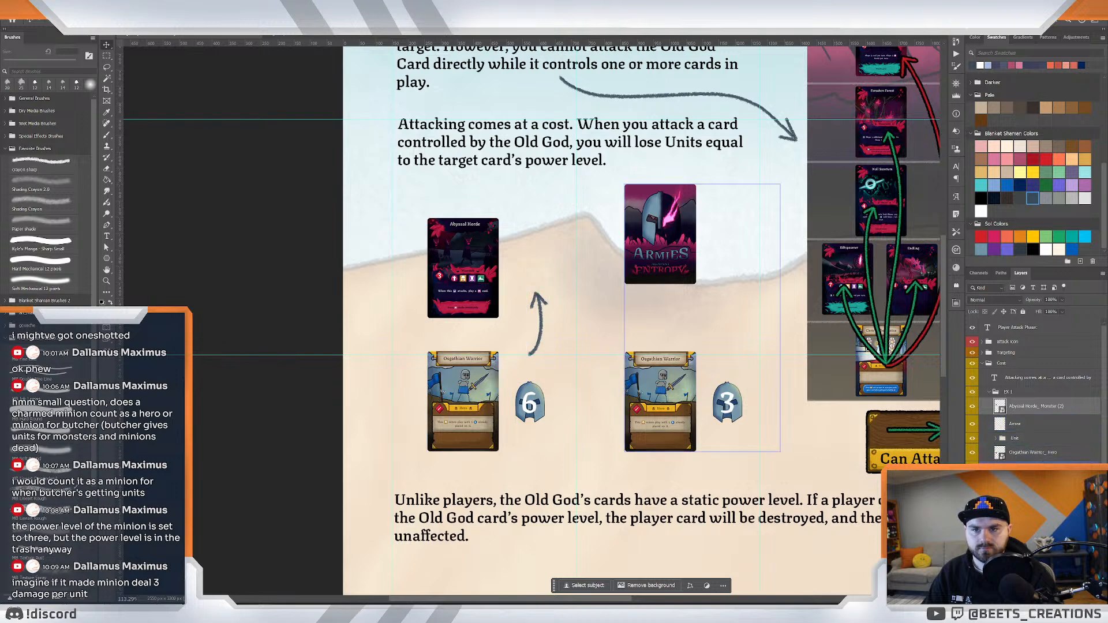
{"action": "left_click", "coordinate": [1041, 454]}
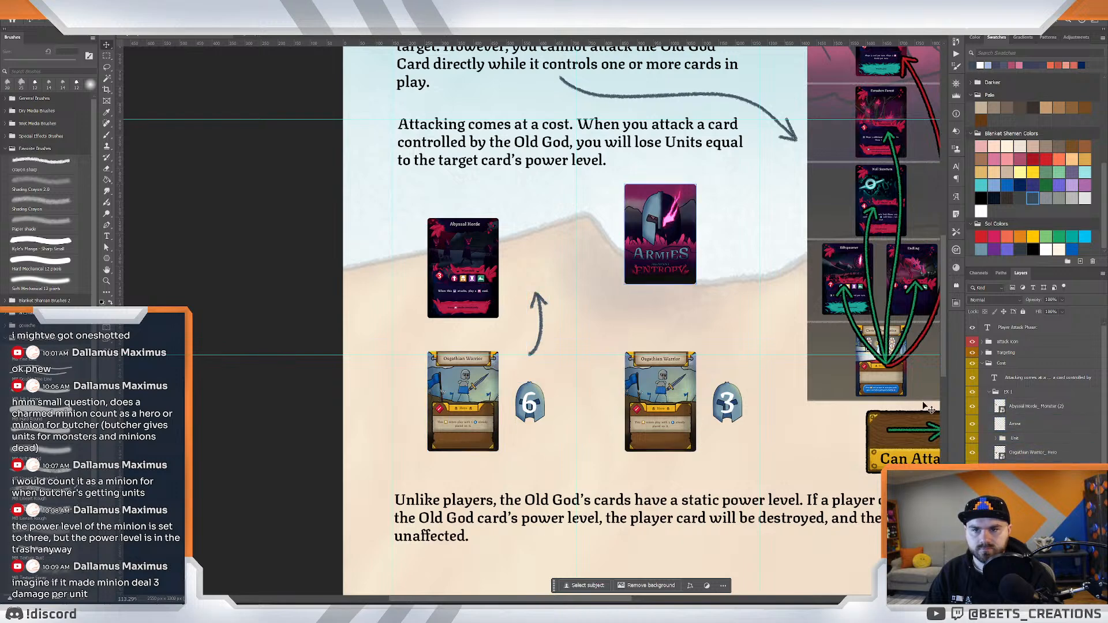
{"action": "left_click_drag", "start_coordinate": [672, 262], "coordinate": [679, 296]}
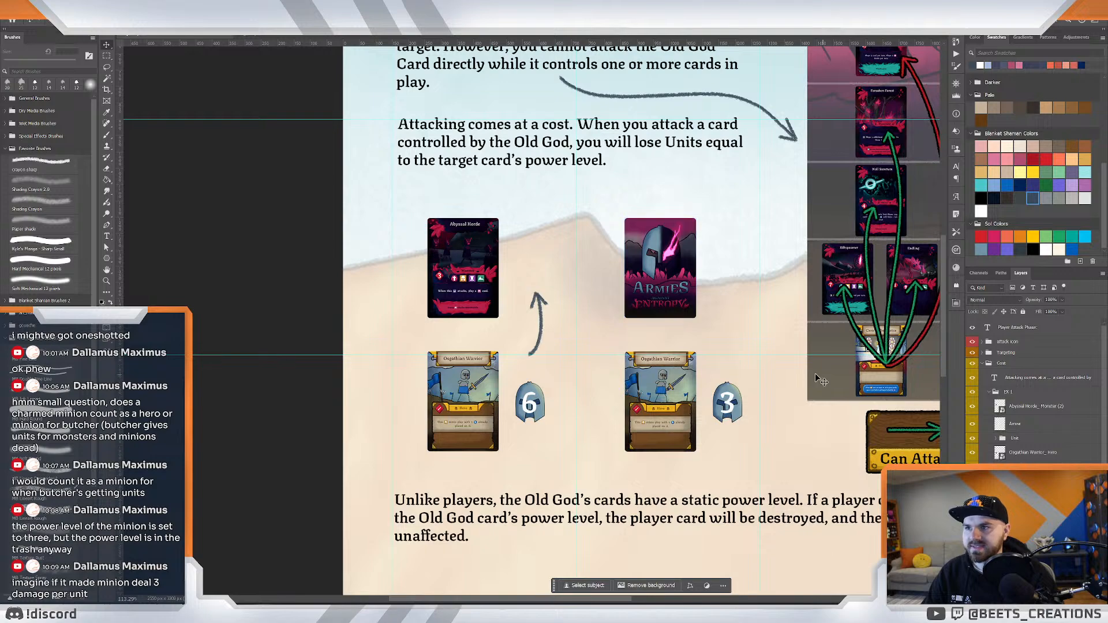
Shift both example groups together slightly to the right beneath the attack cost text.
{"action": "key", "text": "z"}
{"action": "mouse_move", "coordinate": [548, 294]}
{"action": "left_mouse_down"}
{"action": "mouse_move", "coordinate": [535, 293]}
{"action": "mouse_move", "coordinate": [544, 292]}
{"action": "left_mouse_up"}
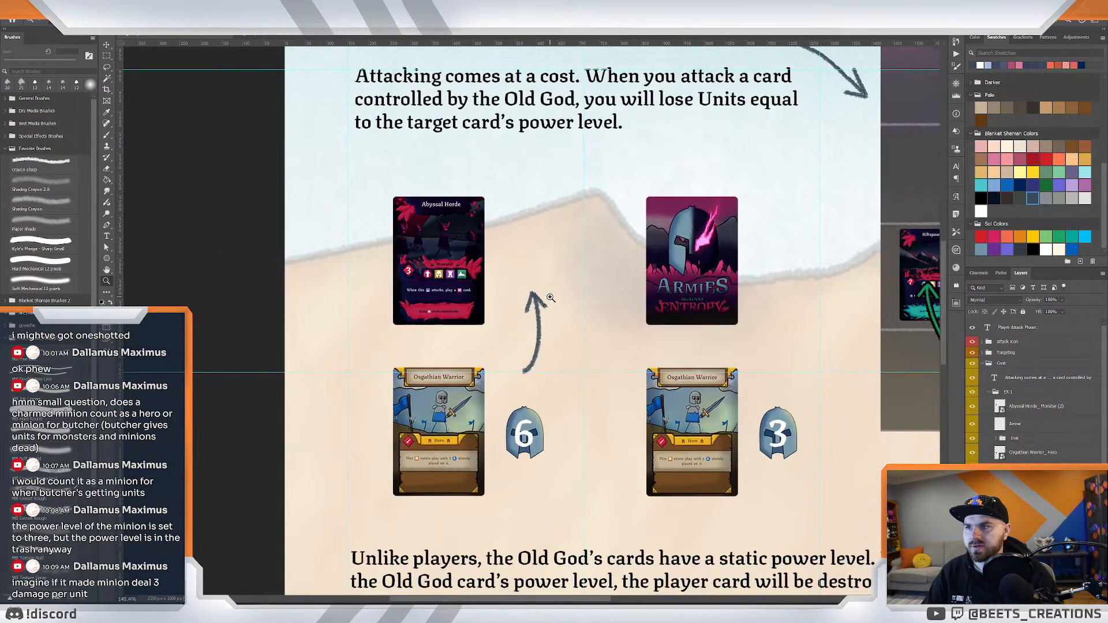
{"action": "left_click", "coordinate": [1007, 390]}
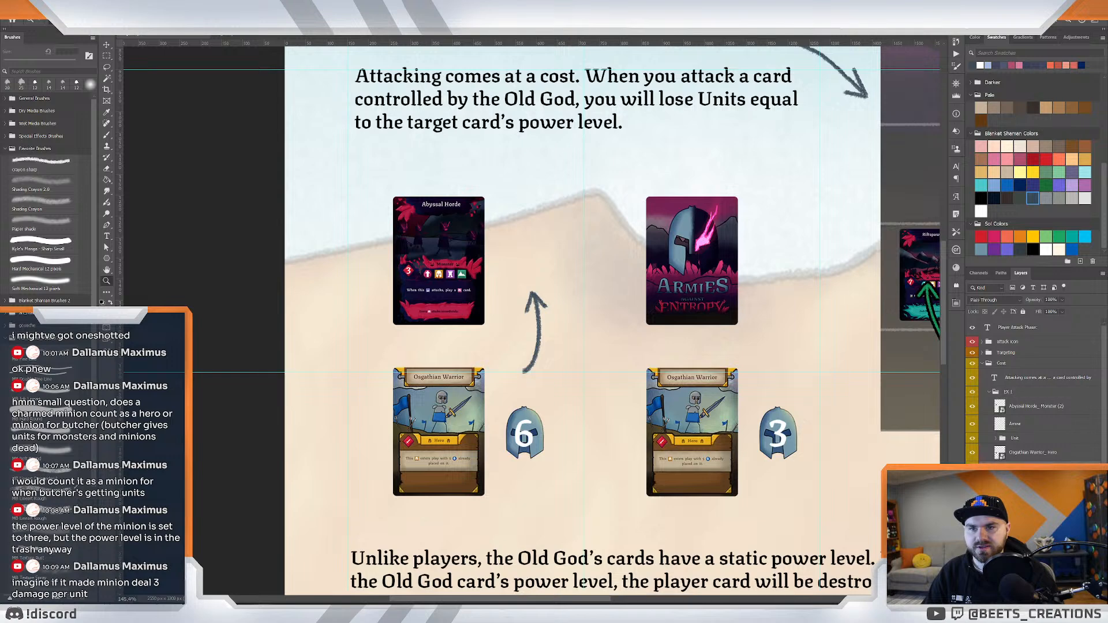
{"action": "left_click", "coordinate": [1019, 394]}
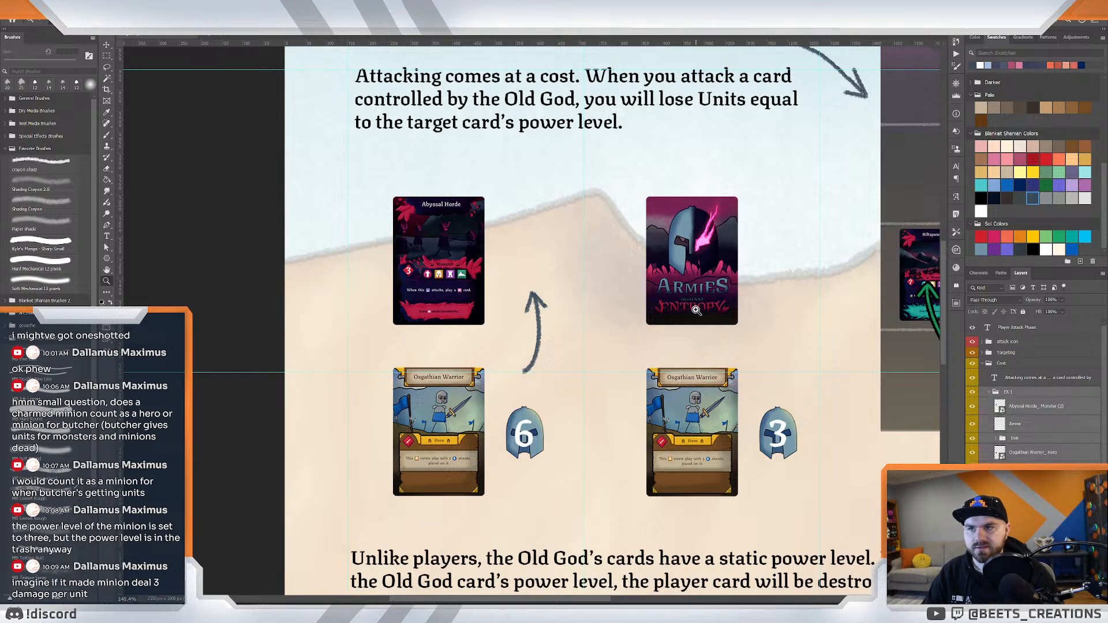
{"action": "key", "text": "v"}
{"action": "left_click_drag", "start_coordinate": [699, 306], "coordinate": [710, 300]}
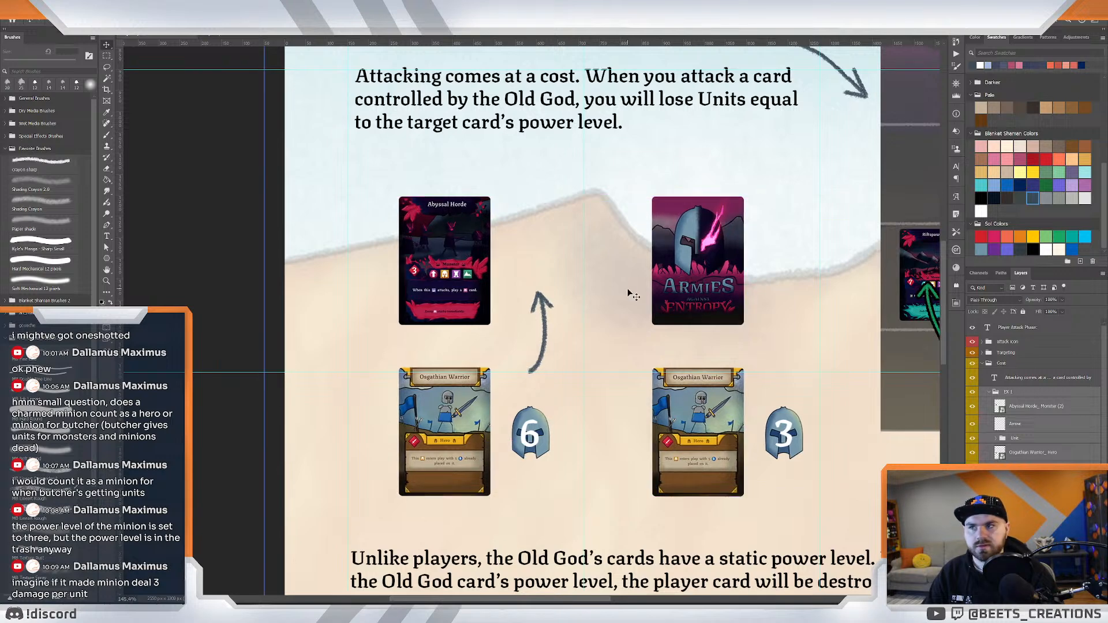
Erase the existing arrow from the Arrow layer in Ex 1.
{"action": "scroll", "coordinate": [615, 291], "scroll_direction": "down", "scroll_amount": 2}
{"action": "left_click", "coordinate": [1037, 426]}
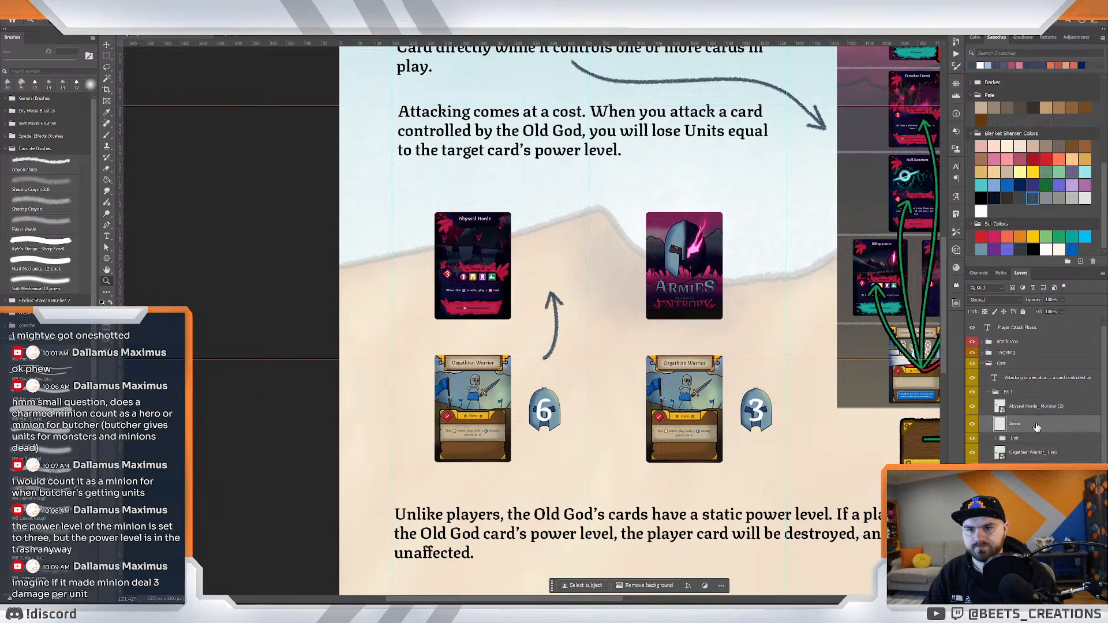
{"action": "left_click", "coordinate": [1036, 426], "text": "ctrl"}
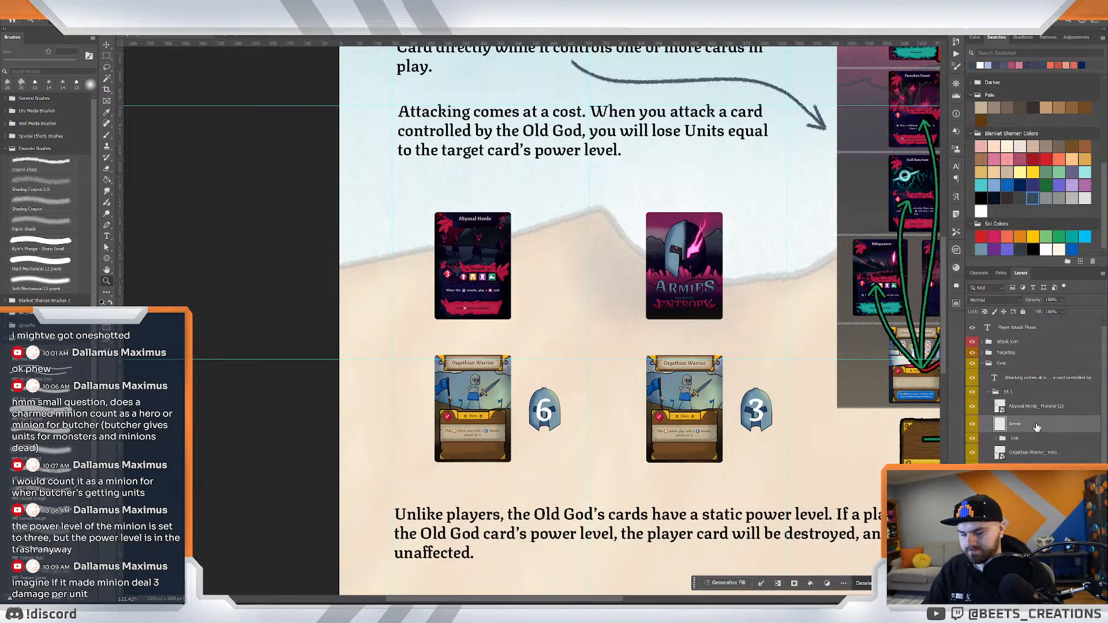
Try freehand brush strokes for a new arrow shaft from the first Osgathian Warrior up towards Abyssal Horde, undoing each one.
{"action": "key", "text": "b"}
{"action": "left_click_drag", "start_coordinate": [528, 373], "coordinate": [531, 278]}
{"action": "key", "text": "ctrl+z"}
{"action": "left_click_drag", "start_coordinate": [546, 373], "coordinate": [531, 272]}
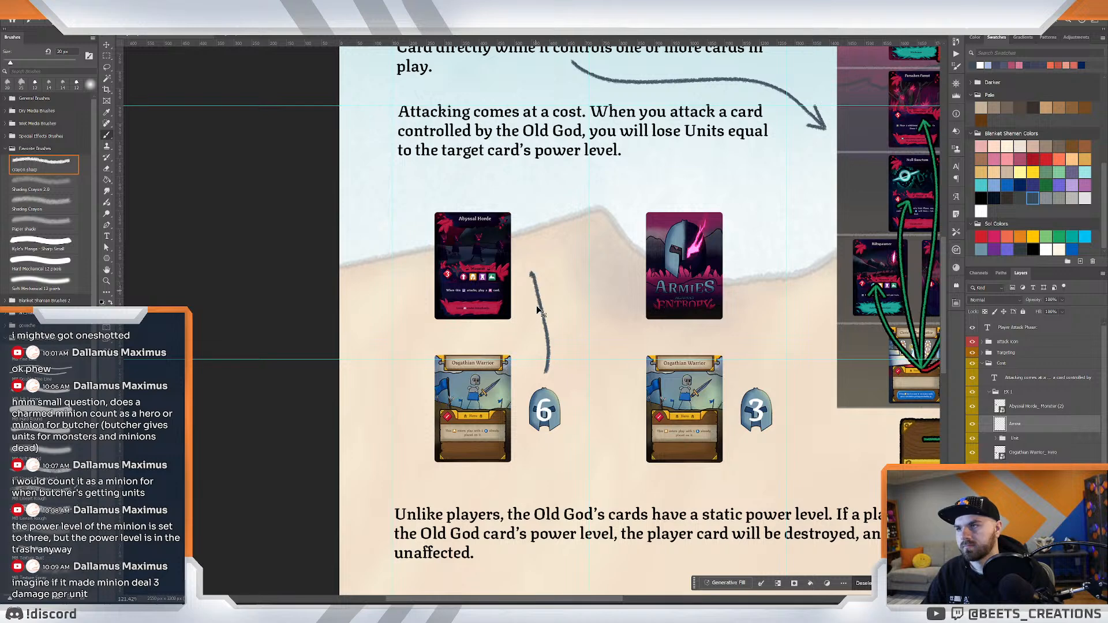
{"action": "key", "text": "ctrl+z"}
{"action": "left_click_drag", "start_coordinate": [539, 375], "coordinate": [534, 283]}
{"action": "key", "text": "ctrl+z"}
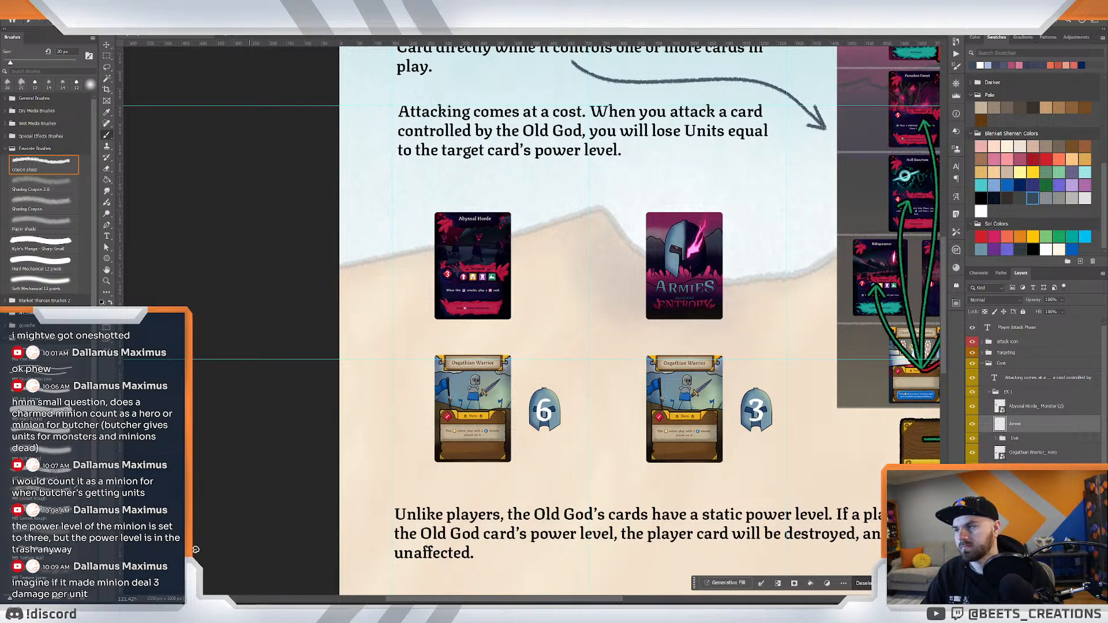
Launch Lazy Nezumi Pro and hook its stroke smoothing to the rule book document window.
{"action": "key", "text": "super"}
{"action": "type", "text": "lazy"}
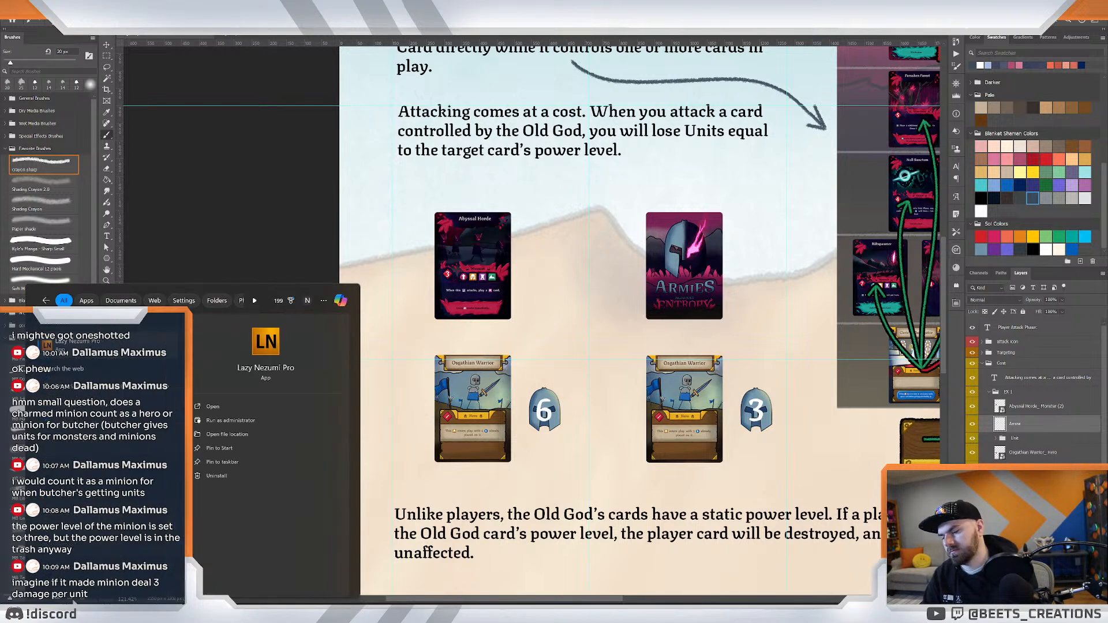
{"action": "key", "text": "Return"}
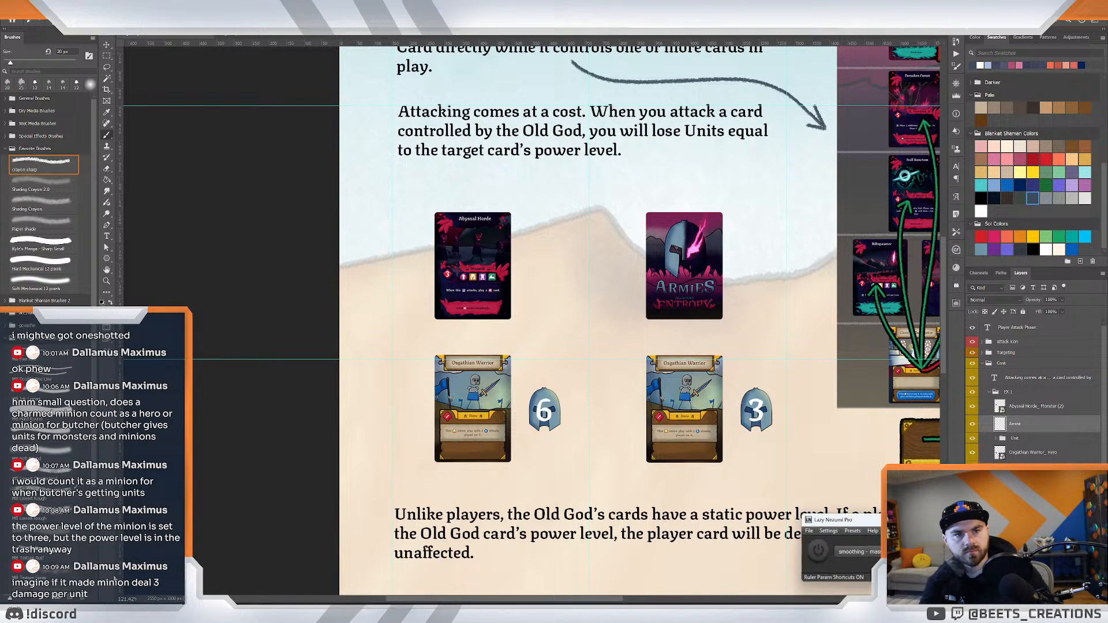
{"action": "left_click", "coordinate": [808, 530]}
{"action": "left_click", "coordinate": [831, 544]}
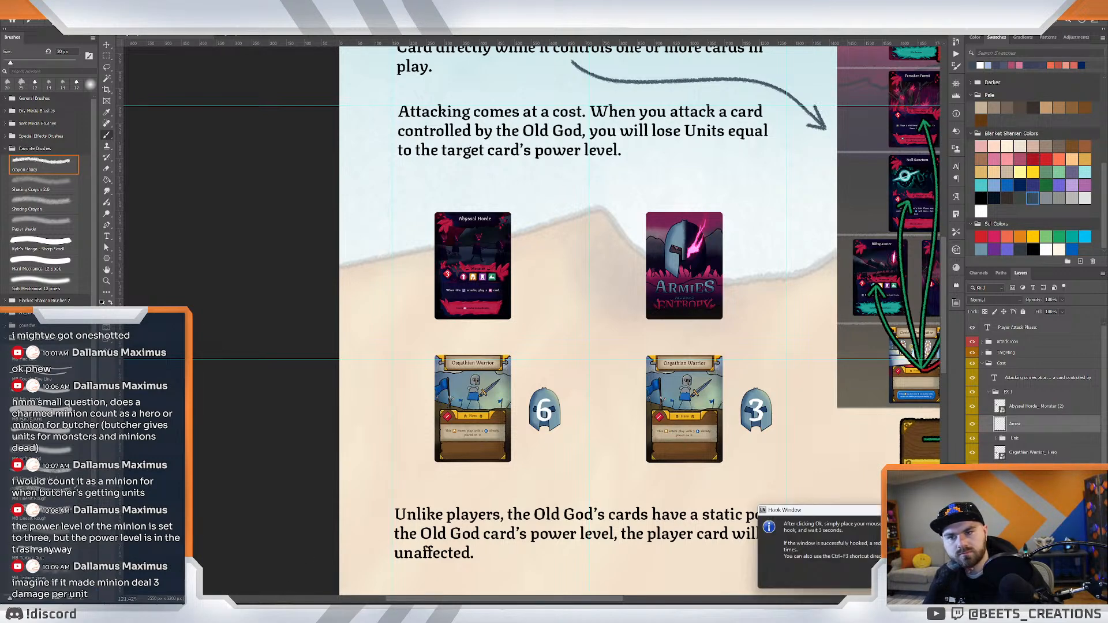
{"action": "key", "text": "Return"}
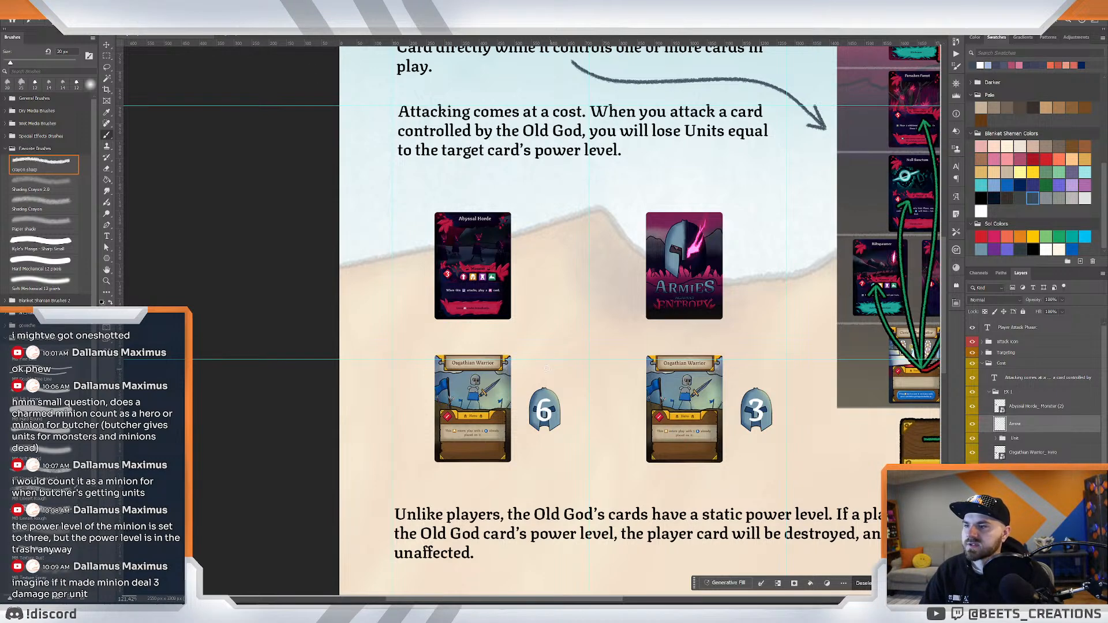
Try a smoothed dark arrow curving from the 6 helmet icon up to the Abyssal Horde card, and undo it.
{"action": "mouse_move", "coordinate": [537, 370]}
{"action": "left_mouse_down"}
{"action": "mouse_move", "coordinate": [539, 292]}
{"action": "mouse_move", "coordinate": [526, 273]}
{"action": "left_mouse_up"}
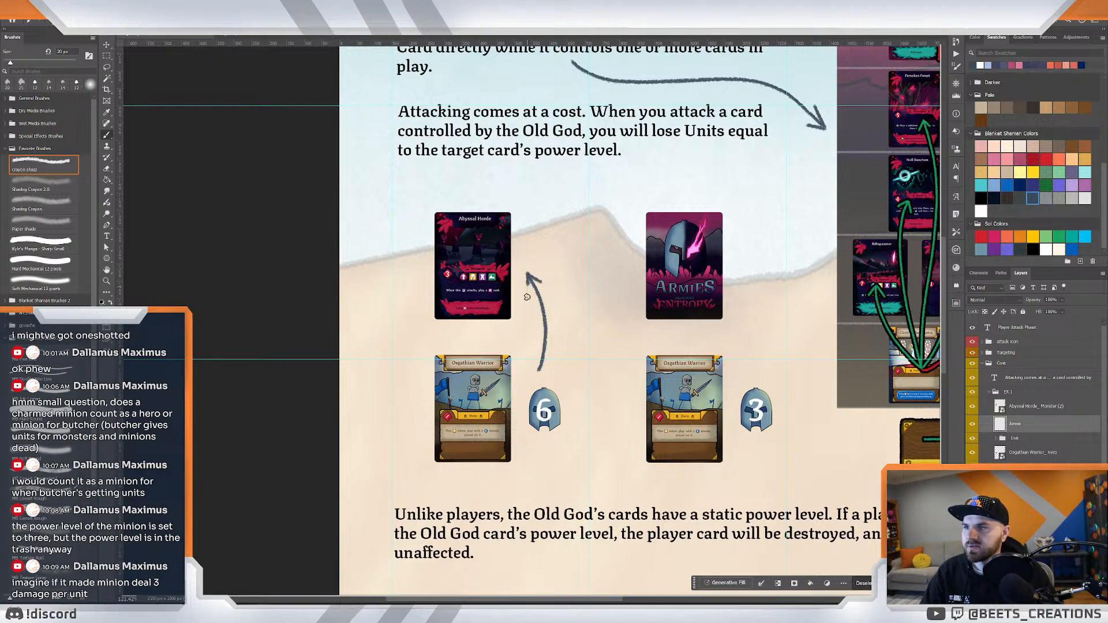
{"action": "mouse_move", "coordinate": [593, 292]}
{"action": "left_mouse_down"}
{"action": "mouse_move", "coordinate": [537, 289]}
{"action": "mouse_move", "coordinate": [588, 290]}
{"action": "left_mouse_up"}
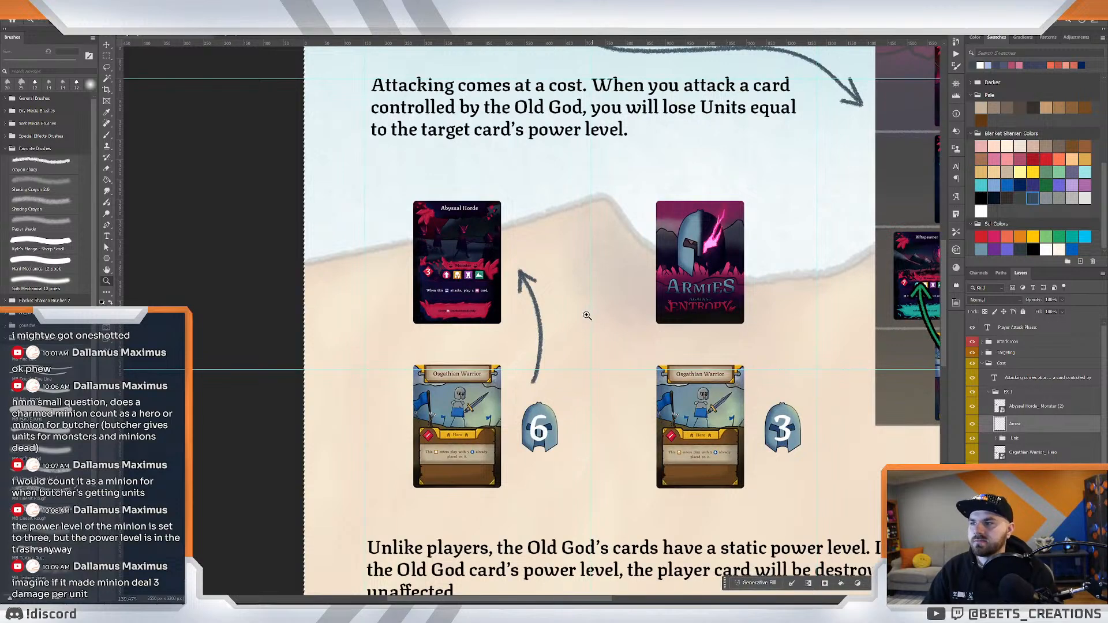
{"action": "key", "text": "ctrl+z"}
{"action": "key", "text": "ctrl+z"}
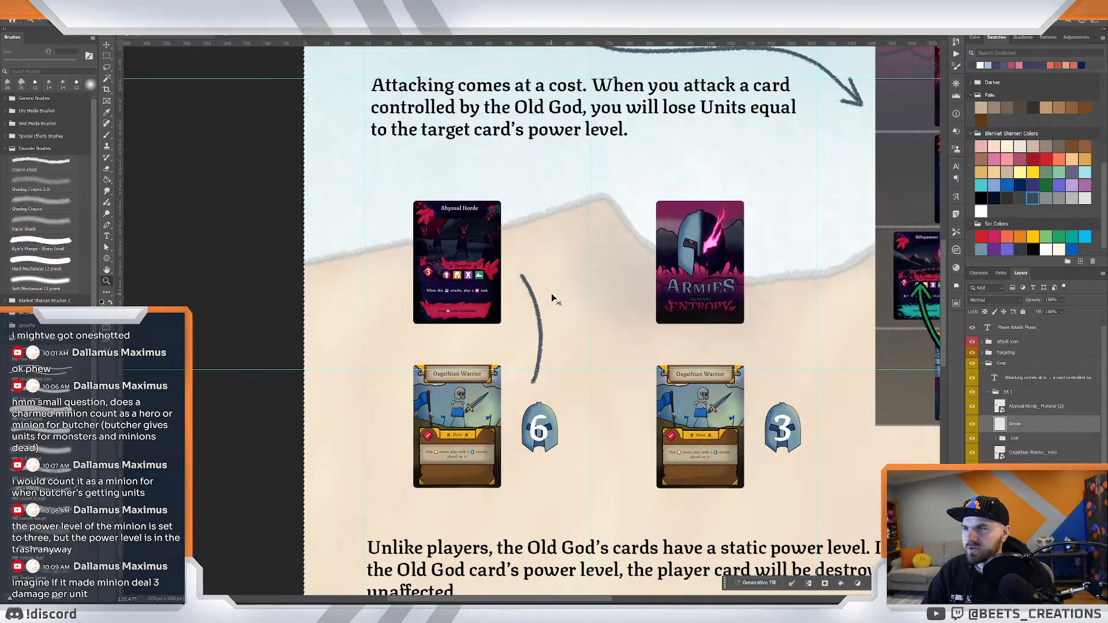
{"action": "key", "text": "ctrl+z"}
Try the same curved arrow between the 6 helmet icon and Abyssal Horde in red, and undo it.
{"action": "left_click", "coordinate": [1046, 159]}
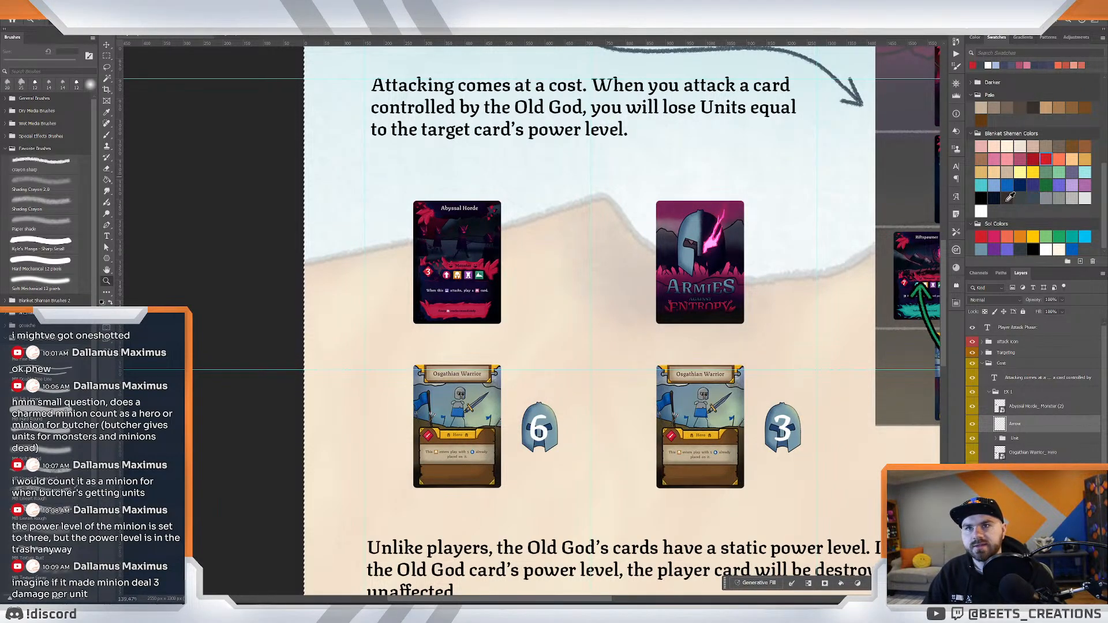
{"action": "key", "text": "b"}
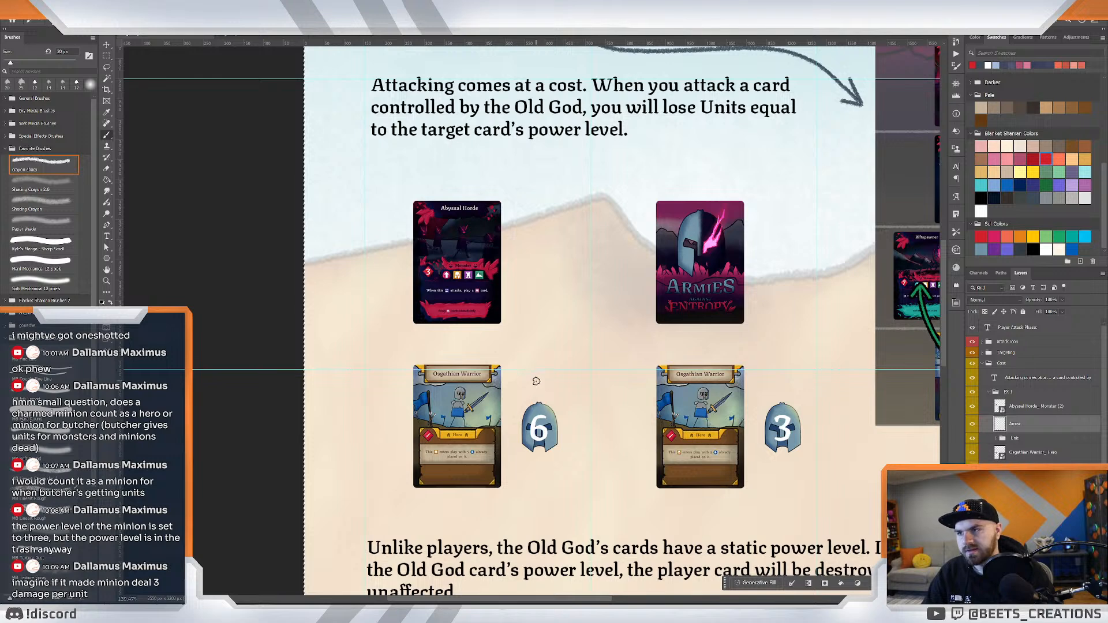
{"action": "mouse_move", "coordinate": [536, 376]}
{"action": "left_mouse_down"}
{"action": "mouse_move", "coordinate": [528, 292]}
{"action": "mouse_move", "coordinate": [515, 271]}
{"action": "left_mouse_up"}
{"action": "key", "text": "ctrl+z"}
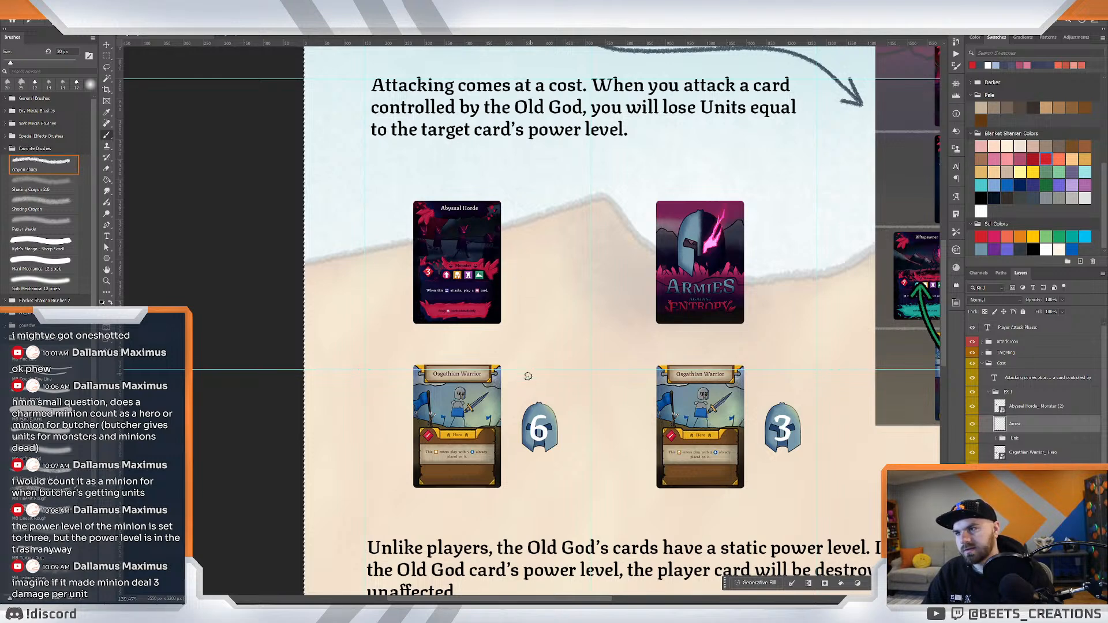
{"action": "mouse_move", "coordinate": [534, 374]}
{"action": "left_mouse_down"}
{"action": "mouse_move", "coordinate": [528, 285]}
{"action": "mouse_move", "coordinate": [509, 257]}
{"action": "mouse_move", "coordinate": [532, 272]}
{"action": "left_mouse_up"}
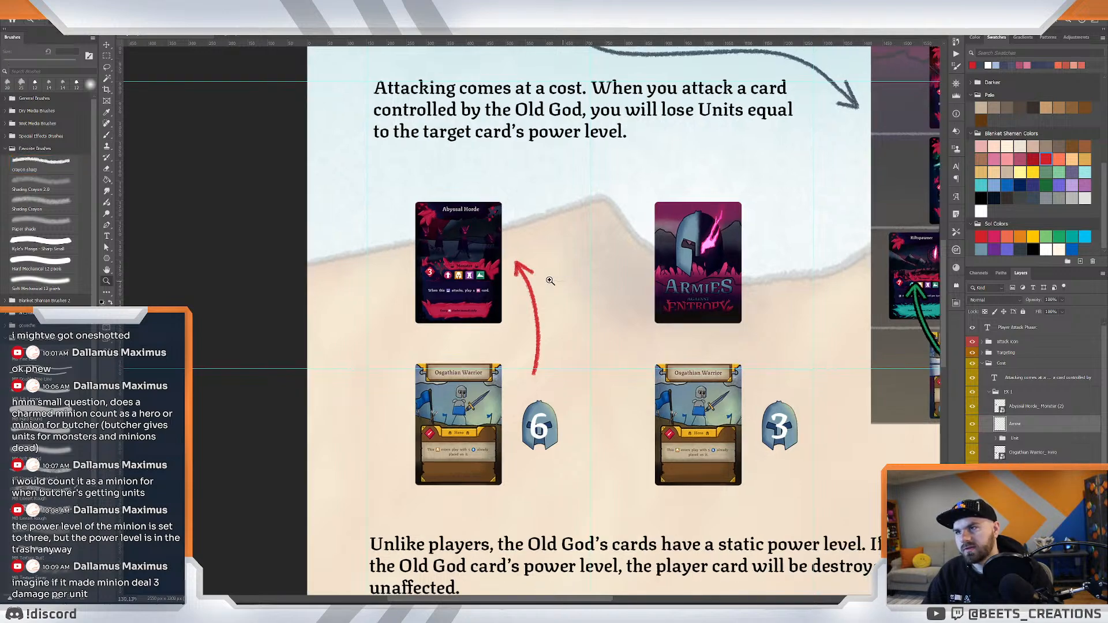
{"action": "scroll", "coordinate": [557, 283], "scroll_direction": "down", "scroll_amount": 5}
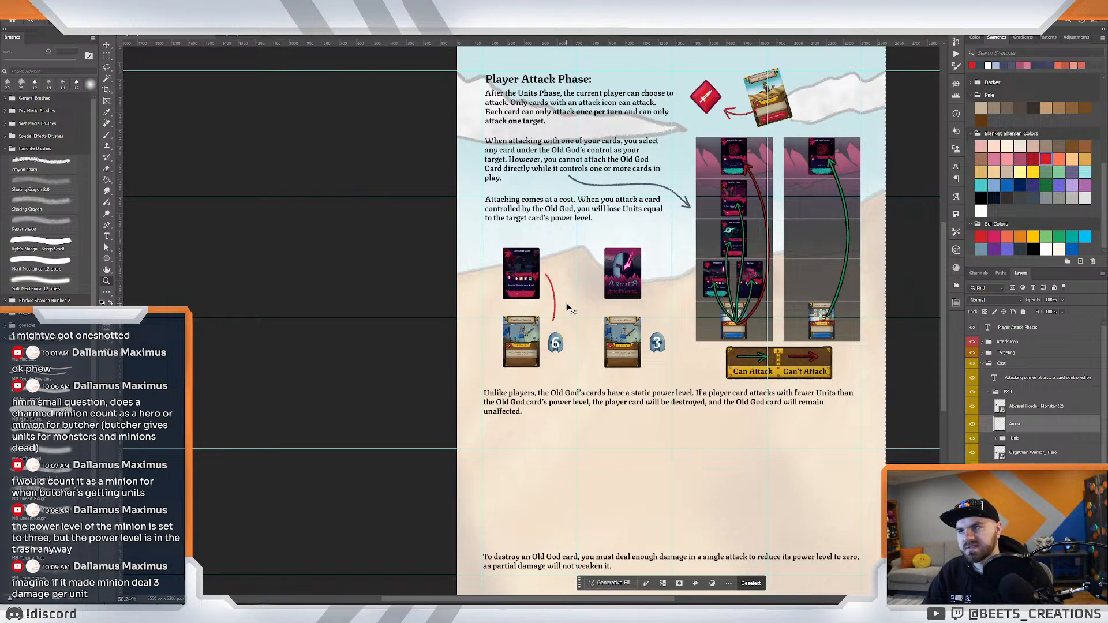
{"action": "key", "text": "ctrl+d"}
Draw a dark slate arrow on the Arrow layer curving from above the 6 helmet icon up to the Abyssal Horde card, and clear the selection.
{"action": "scroll", "coordinate": [547, 287], "scroll_direction": "up", "scroll_amount": 5}
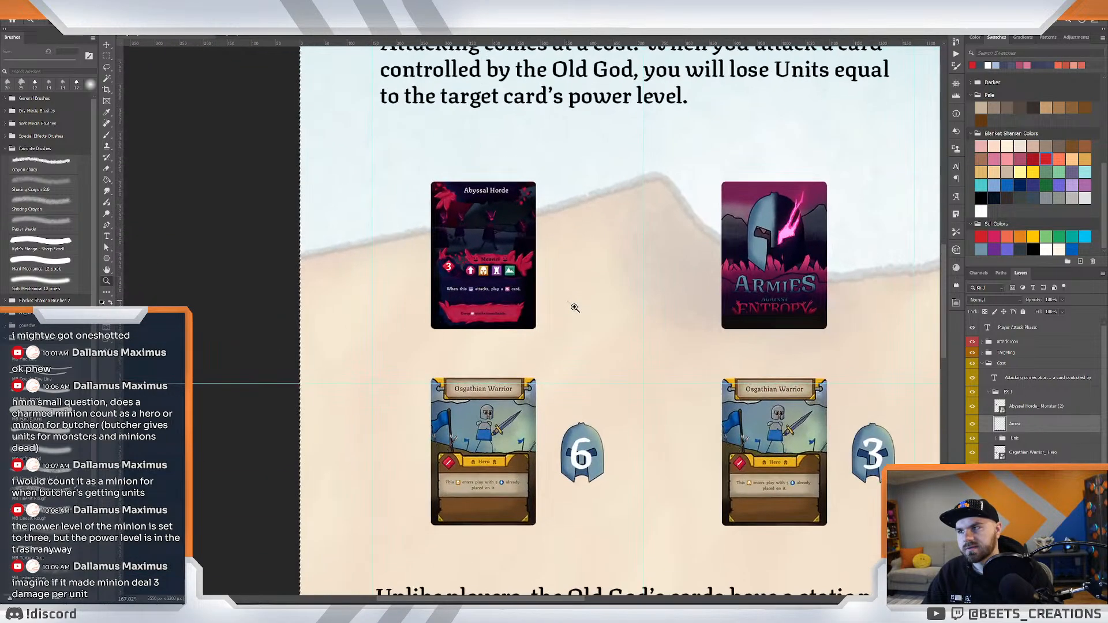
{"action": "scroll", "coordinate": [583, 304], "scroll_direction": "up", "scroll_amount": 2}
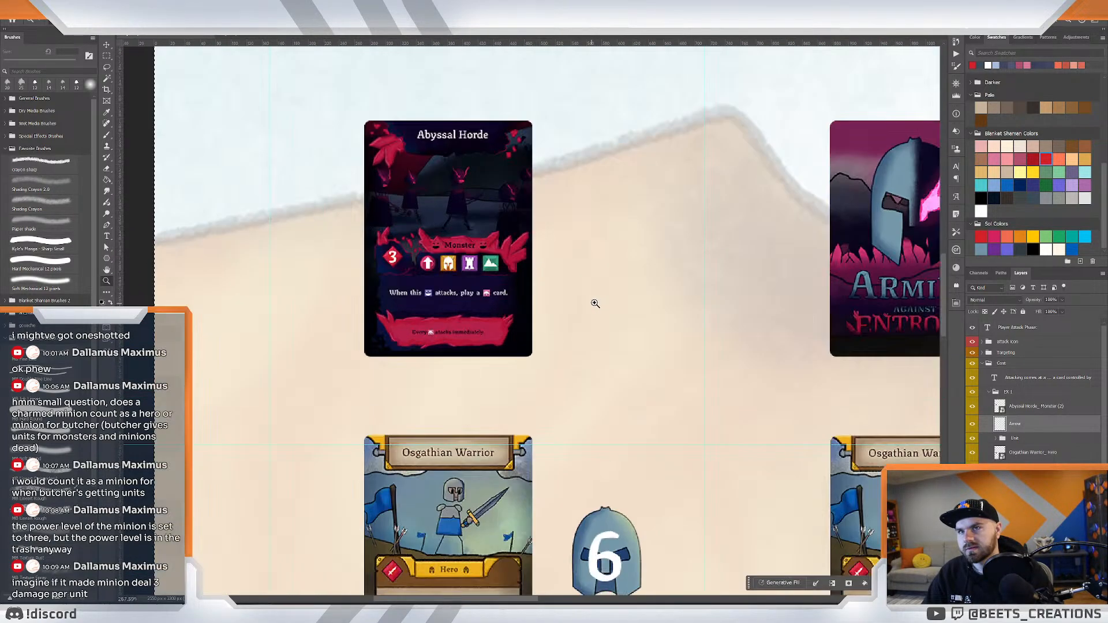
{"action": "scroll", "coordinate": [582, 300], "scroll_direction": "down", "scroll_amount": 2}
{"action": "scroll", "coordinate": [574, 297], "scroll_direction": "down", "scroll_amount": 2}
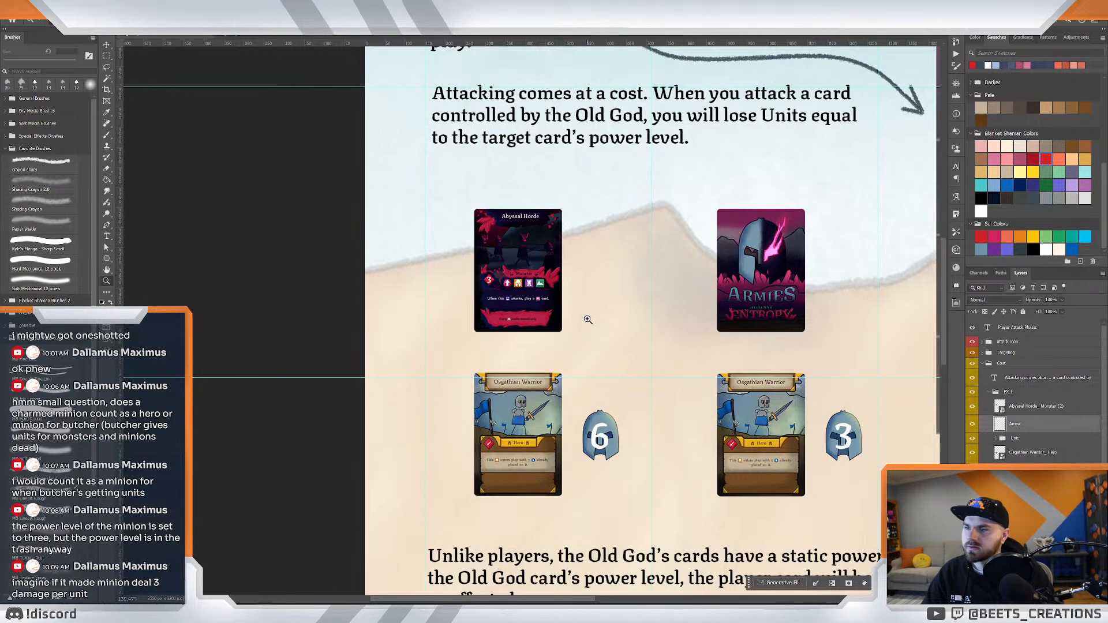
{"action": "left_click", "coordinate": [1032, 197]}
{"action": "key", "text": "b"}
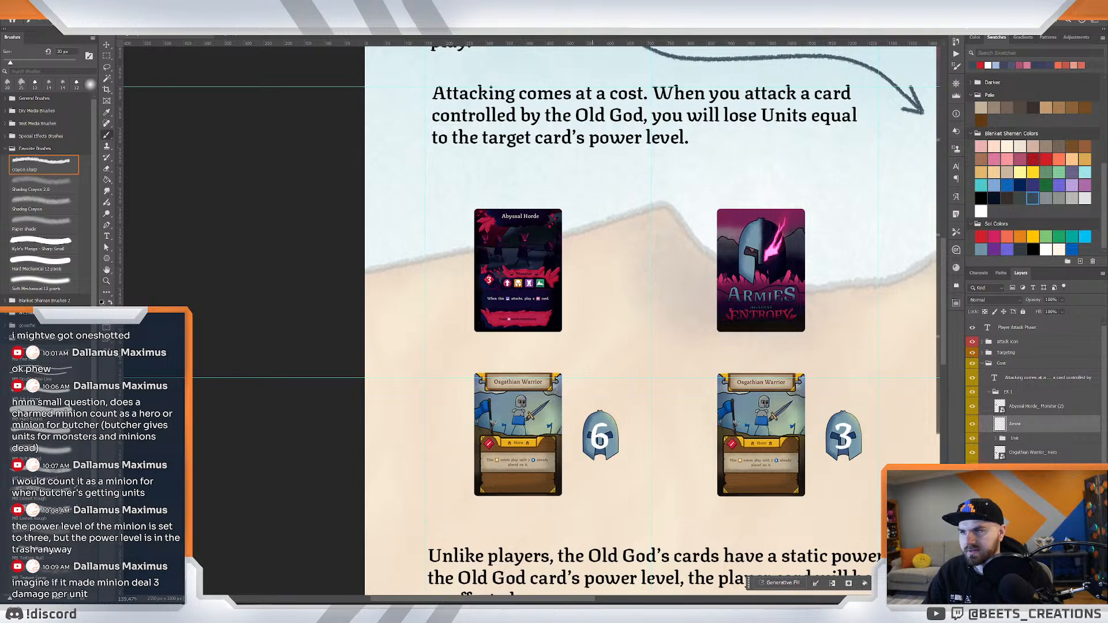
{"action": "mouse_move", "coordinate": [588, 391]}
{"action": "left_mouse_down"}
{"action": "mouse_move", "coordinate": [595, 349]}
{"action": "mouse_move", "coordinate": [573, 267]}
{"action": "left_mouse_up"}
{"action": "key", "text": "ctrl+z"}
{"action": "mouse_move", "coordinate": [589, 396]}
{"action": "left_mouse_down"}
{"action": "mouse_move", "coordinate": [600, 343]}
{"action": "mouse_move", "coordinate": [578, 277]}
{"action": "left_mouse_up"}
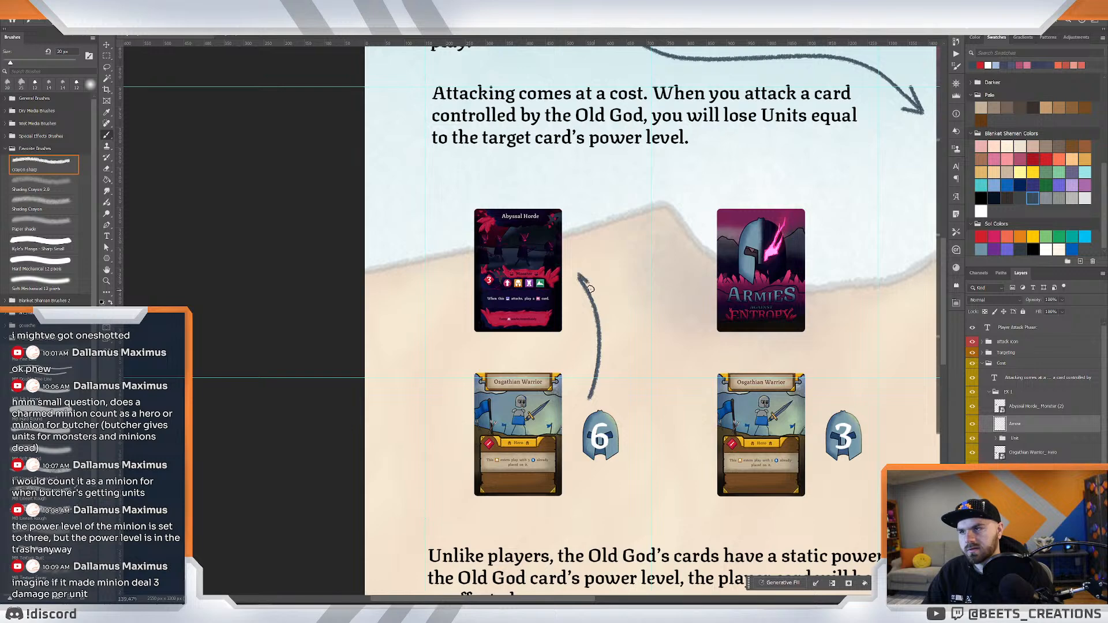
{"action": "left_click_drag", "start_coordinate": [600, 287], "coordinate": [577, 279]}
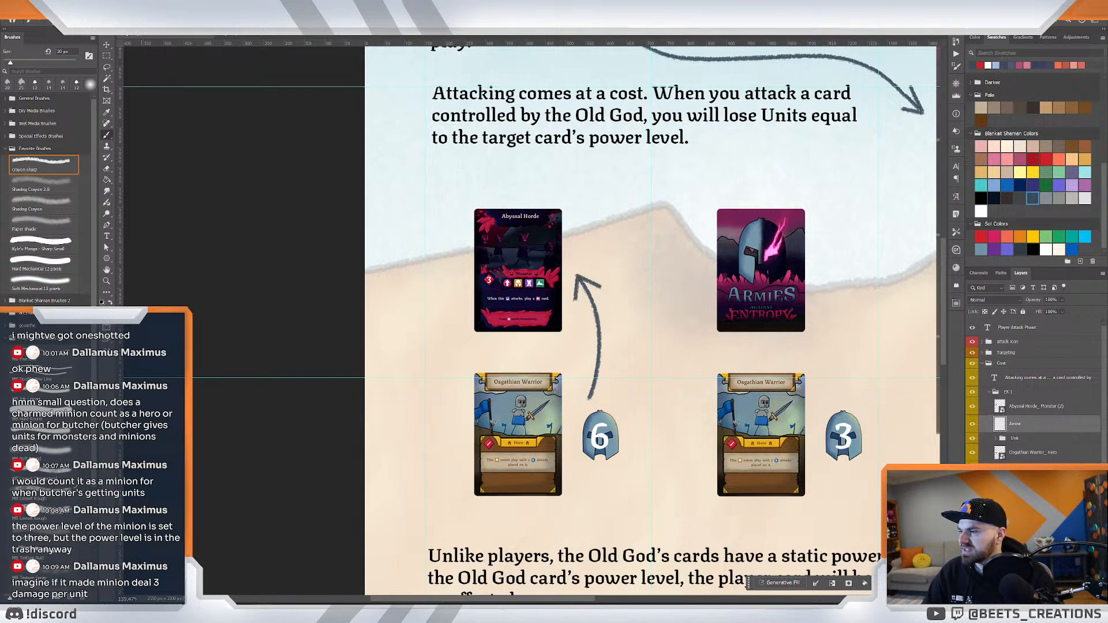
{"action": "key", "text": "ctrl+d"}
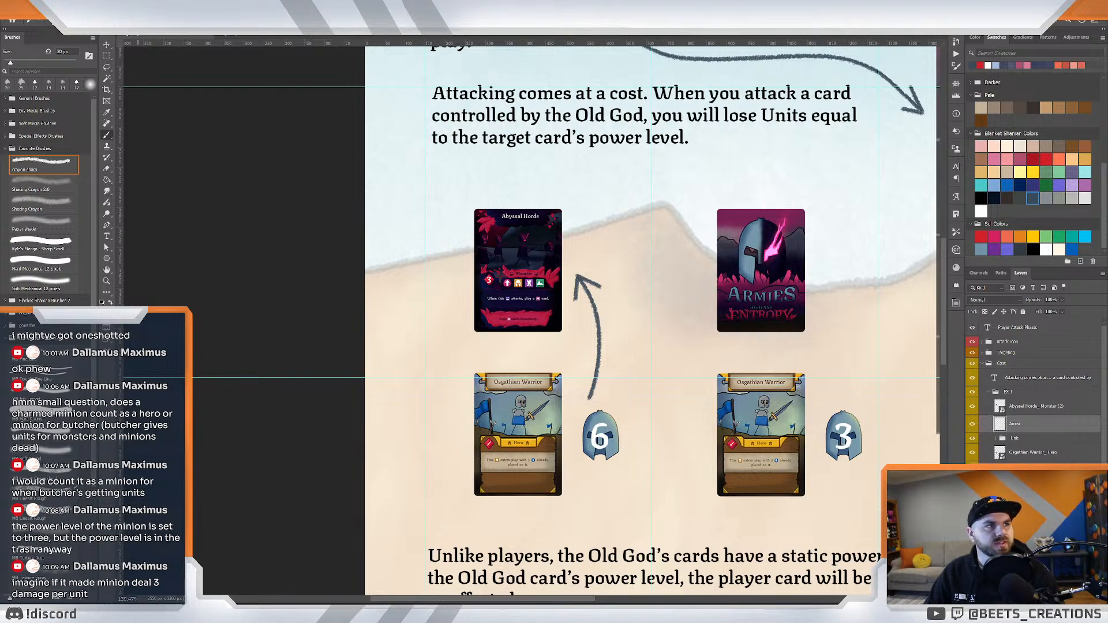
Place the white Basic attack icon sword beside the 6 helmet icon and scale it to 10%.
{"action": "left_click_drag", "start_coordinate": [781, 417], "coordinate": [616, 355]}
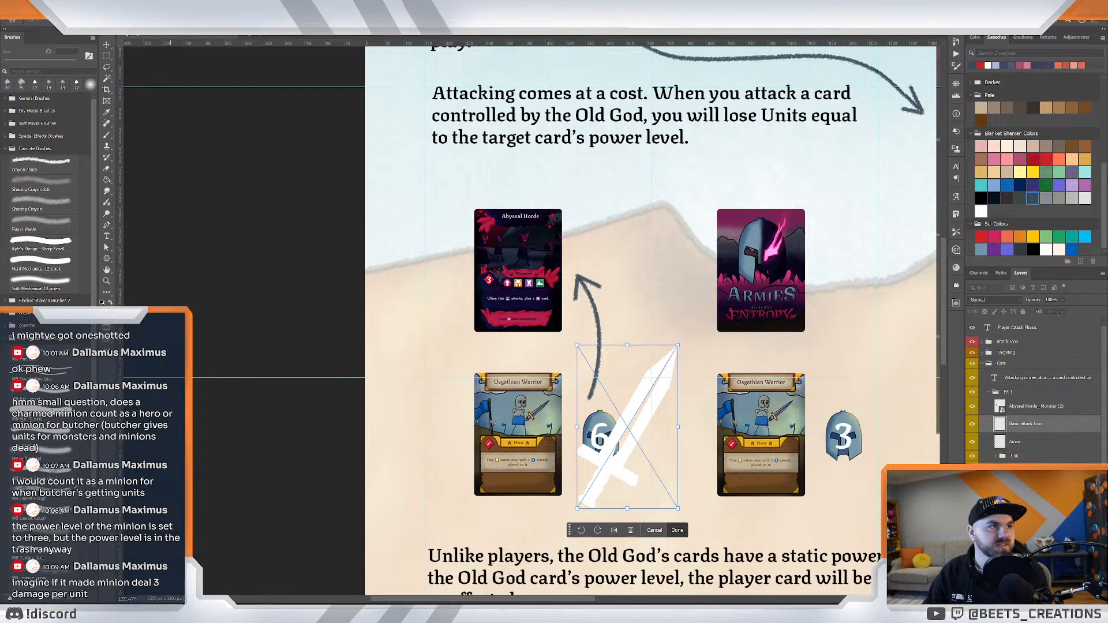
{"action": "type", "text": "30"}
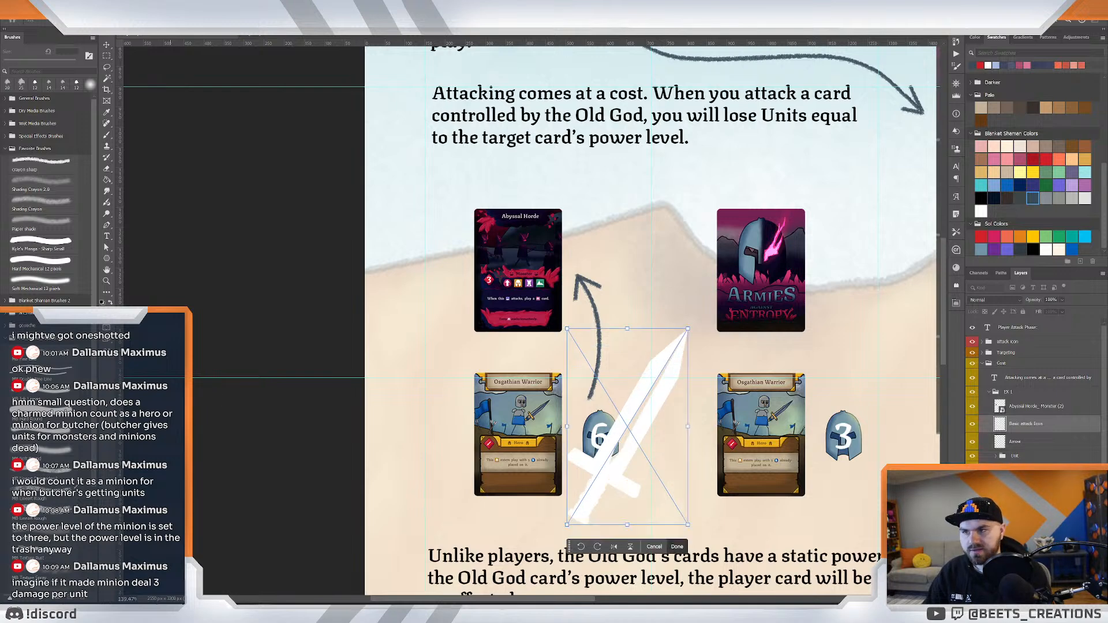
{"action": "type", "text": "5"}
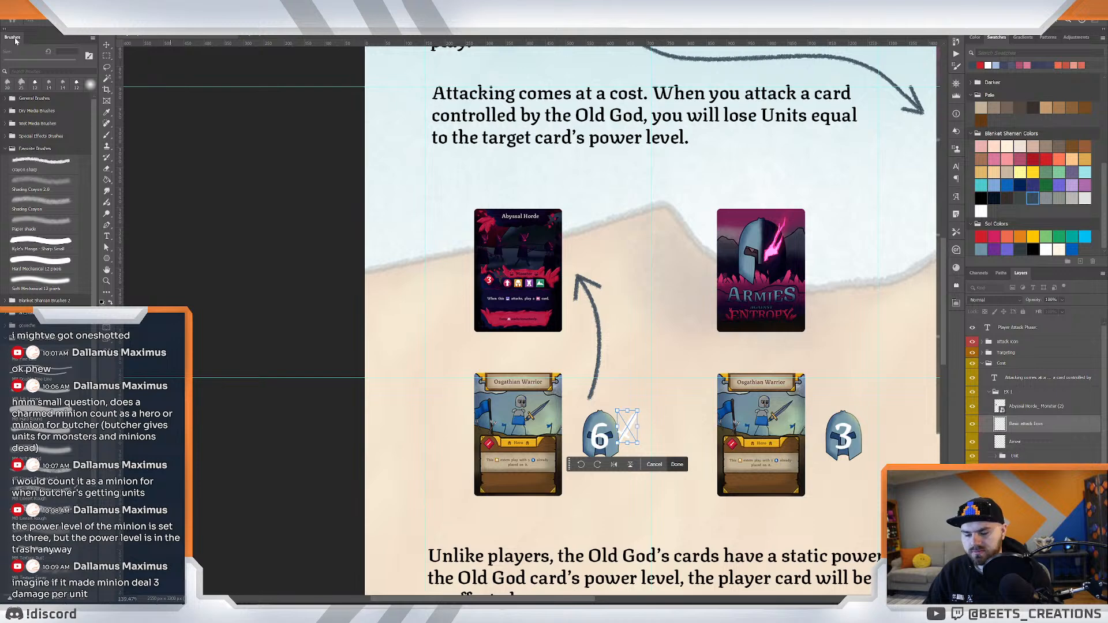
{"action": "type", "text": "10"}
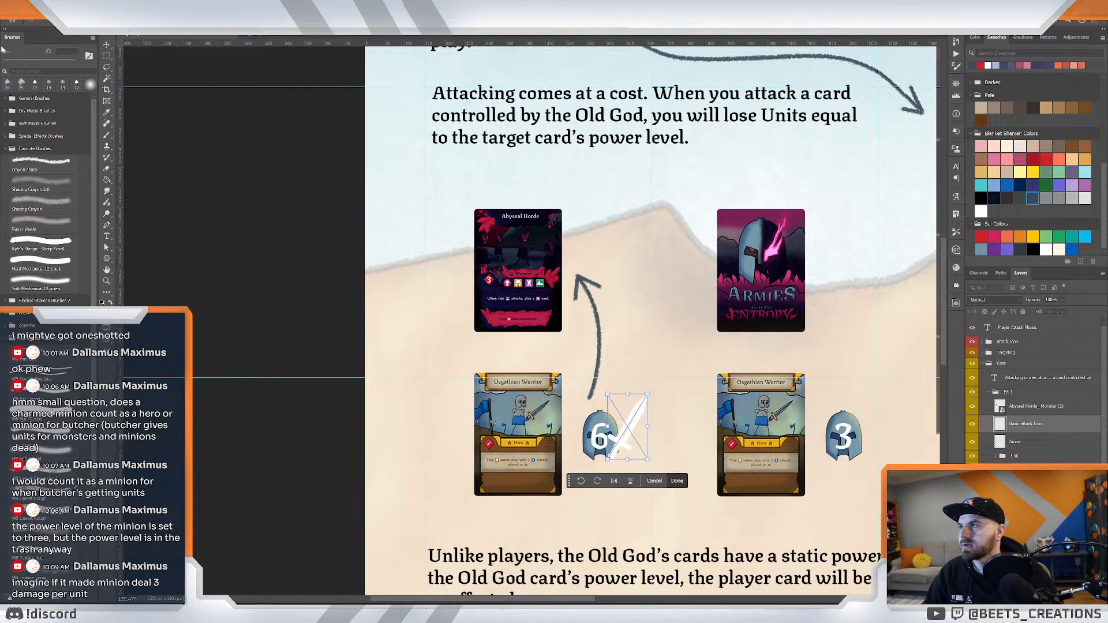
{"action": "key", "text": "Return"}
Try the sword icon in the open space beside the curved attack arrow, above the 6 helmet icon.
{"action": "left_click_drag", "start_coordinate": [617, 406], "coordinate": [634, 333]}
{"action": "key", "text": "ctrl+t"}
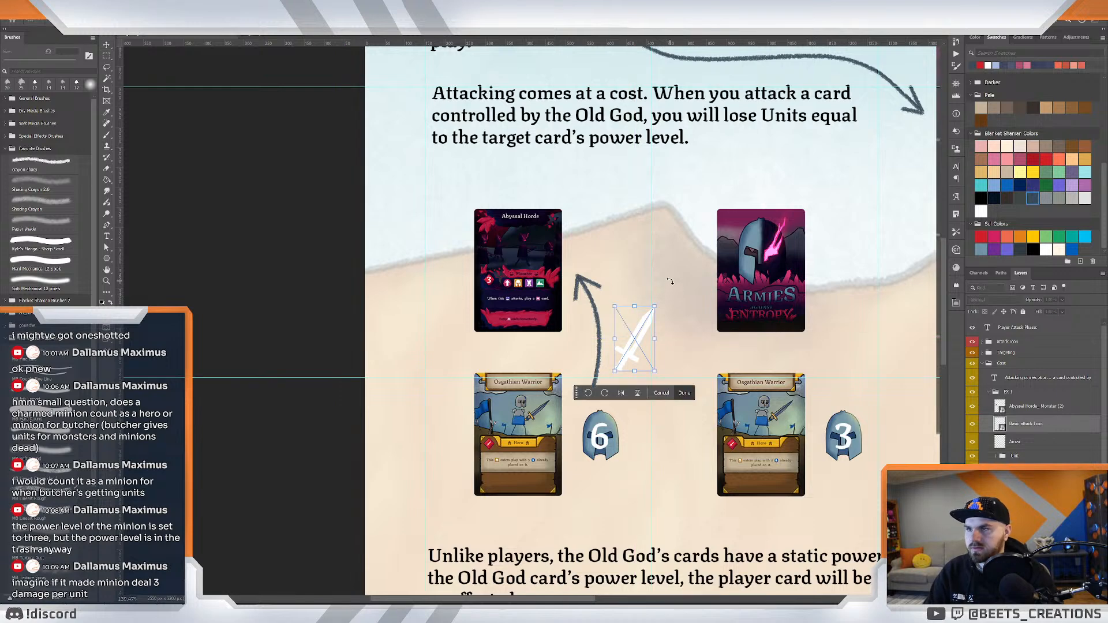
{"action": "mouse_move", "coordinate": [646, 251]}
{"action": "left_mouse_down"}
{"action": "mouse_move", "coordinate": [561, 263]}
{"action": "mouse_move", "coordinate": [654, 267]}
{"action": "left_mouse_up"}
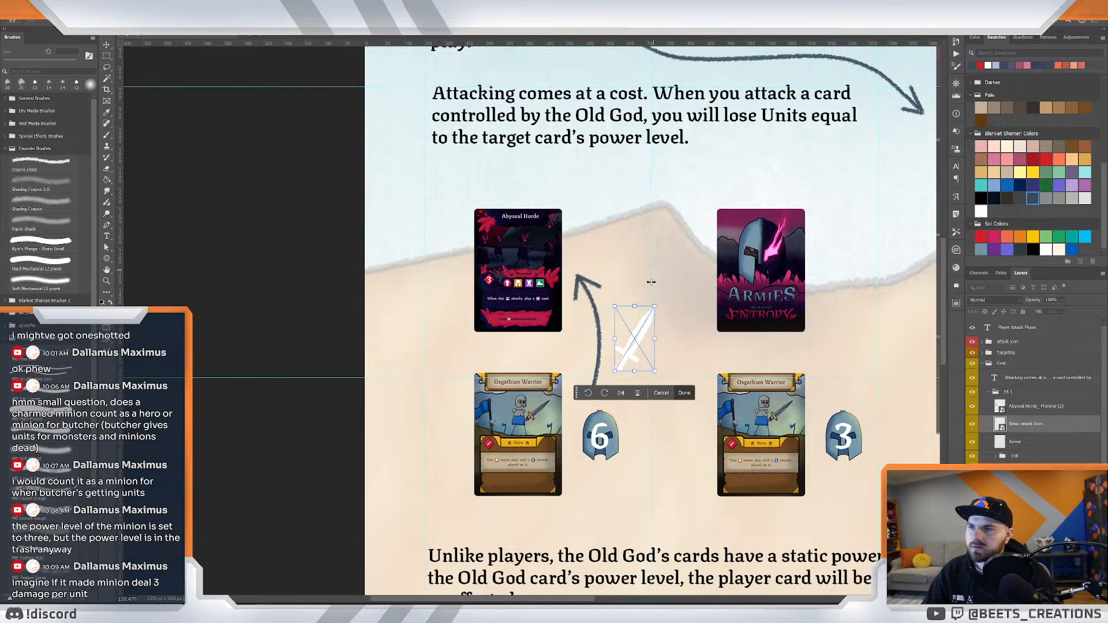
{"action": "key", "text": "Escape"}
{"action": "left_click_drag", "start_coordinate": [648, 336], "coordinate": [635, 344]}
{"action": "key", "text": "Return"}
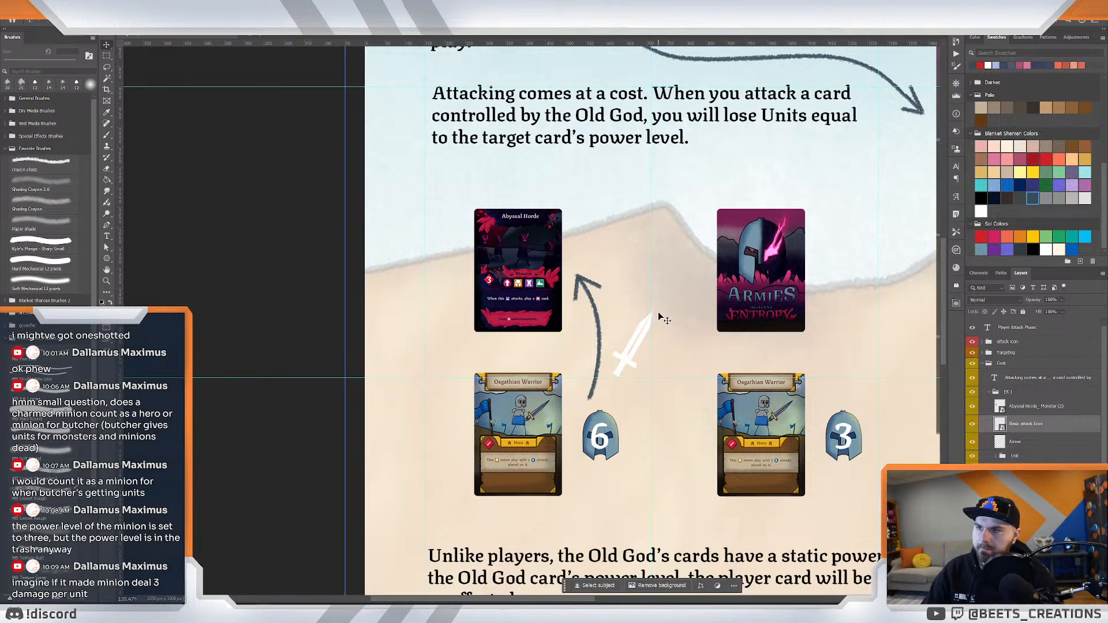
{"action": "scroll", "coordinate": [658, 311], "scroll_direction": "down", "scroll_amount": 5}
{"action": "scroll", "coordinate": [661, 308], "scroll_direction": "up", "scroll_amount": 6}
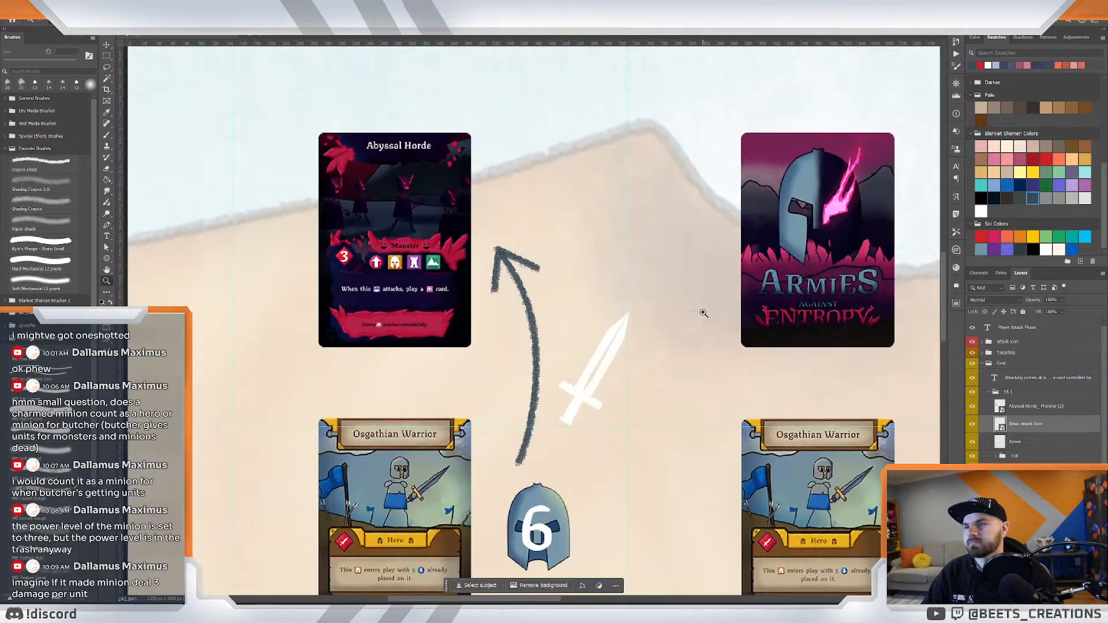
{"action": "left_click_drag", "start_coordinate": [650, 338], "coordinate": [729, 328]}
{"action": "scroll", "coordinate": [730, 328], "scroll_direction": "down", "scroll_amount": 4}
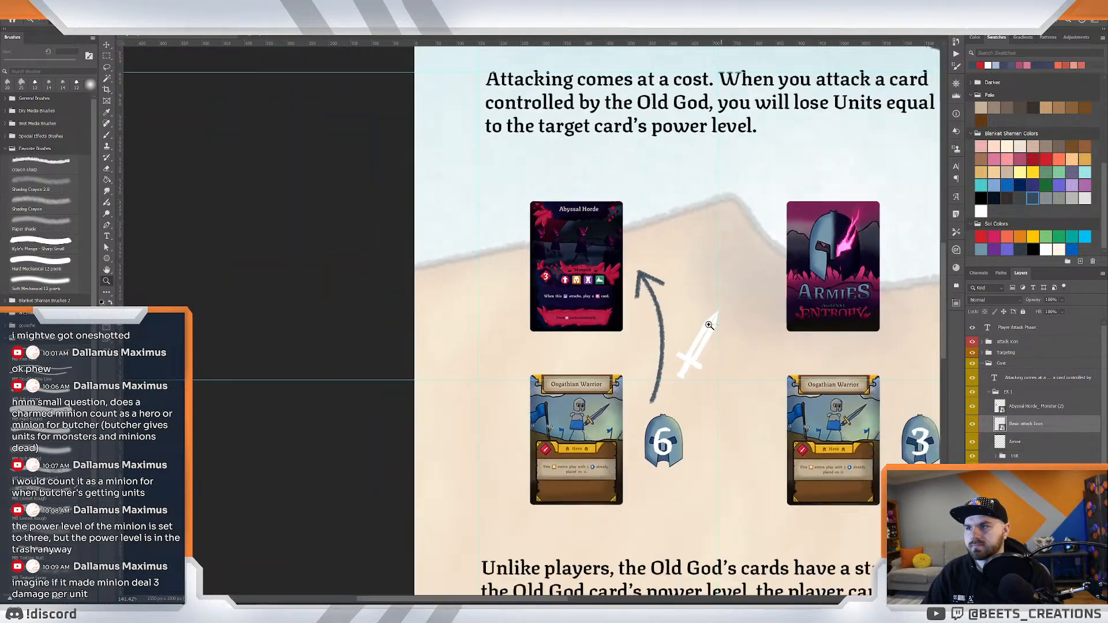
{"action": "scroll", "coordinate": [732, 330], "scroll_direction": "up", "scroll_amount": 1}
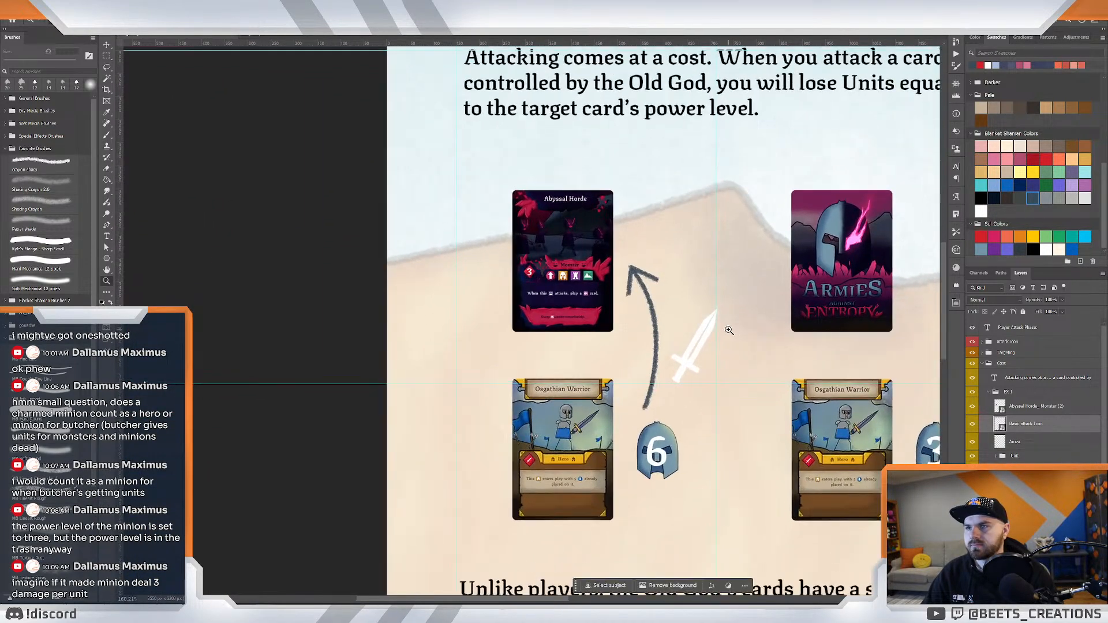
Move the sword icon between the Abyssal Horde and Osgathian Warrior cards and stack its layer above the Abyssal Horde layer.
{"action": "left_click", "coordinate": [107, 45]}
{"action": "left_click_drag", "start_coordinate": [701, 351], "coordinate": [605, 363]}
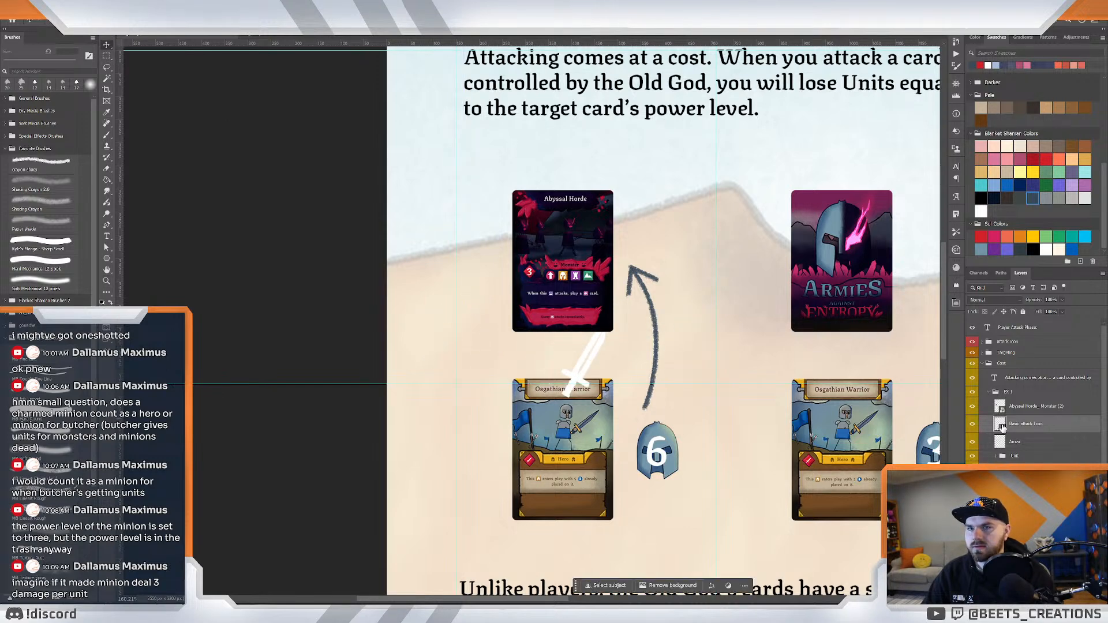
{"action": "left_click_drag", "start_coordinate": [1061, 425], "coordinate": [1056, 403]}
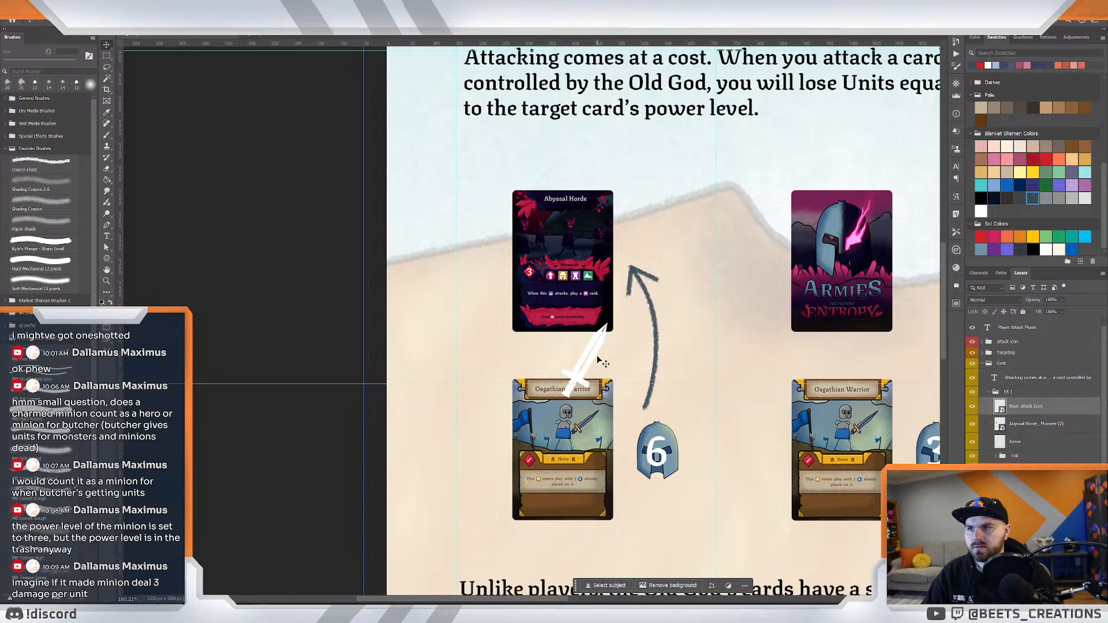
{"action": "left_click_drag", "start_coordinate": [600, 362], "coordinate": [579, 349]}
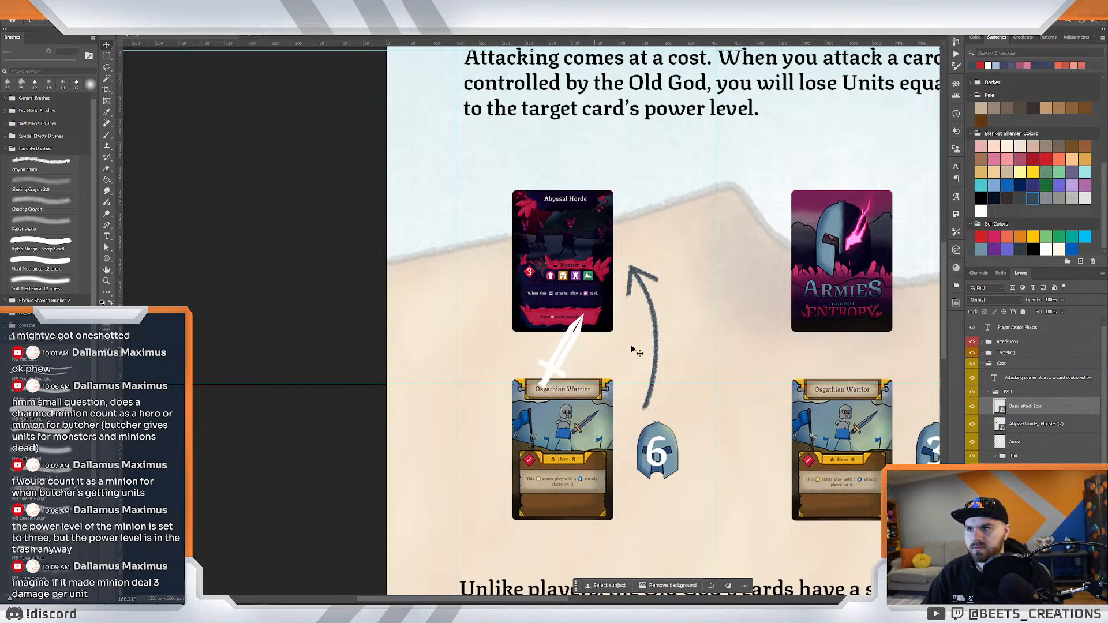
Make the Abyssal Horde layer active and switch off stroke smoothing in Lazy Nezumi Pro.
{"action": "key", "text": "z"}
{"action": "left_click_drag", "start_coordinate": [702, 335], "coordinate": [685, 332]}
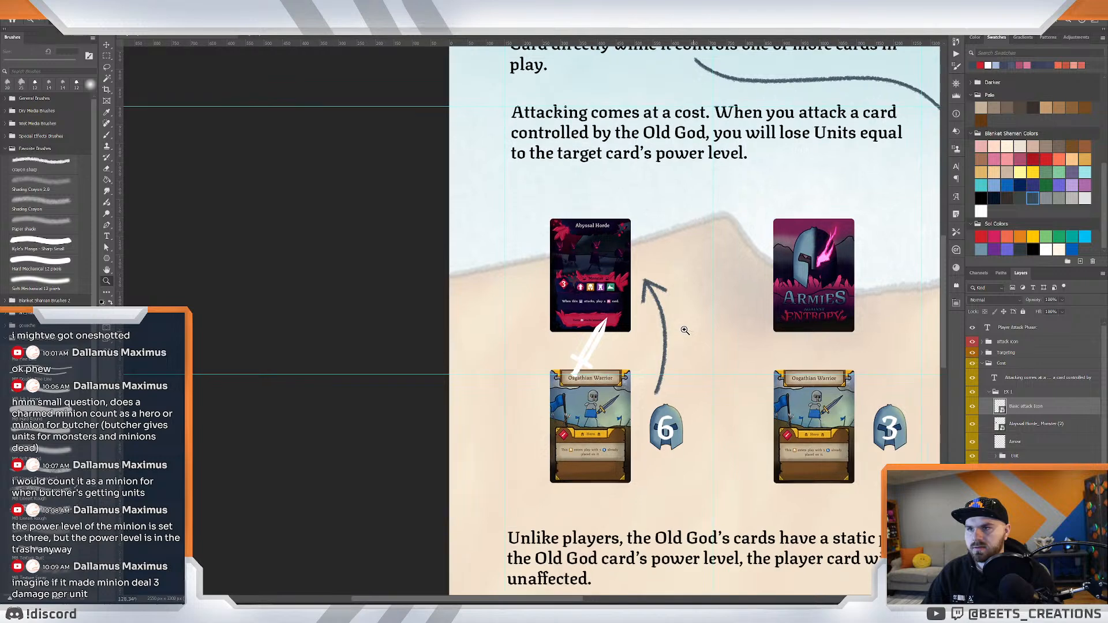
{"action": "left_click", "coordinate": [1062, 426]}
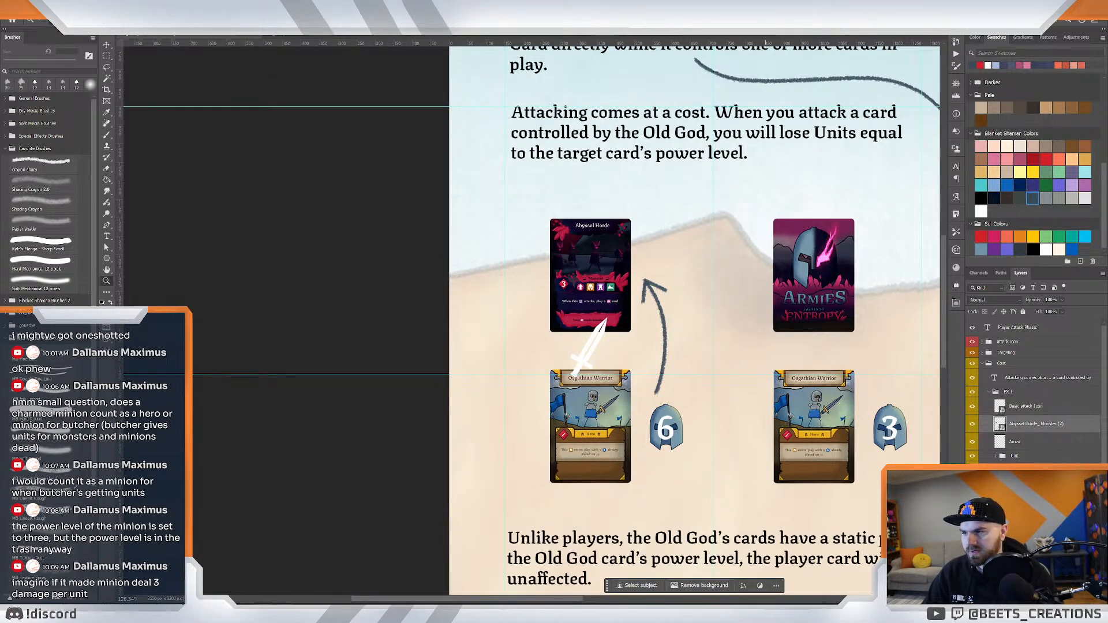
{"action": "left_click", "coordinate": [819, 610]}
{"action": "left_click", "coordinate": [817, 555]}
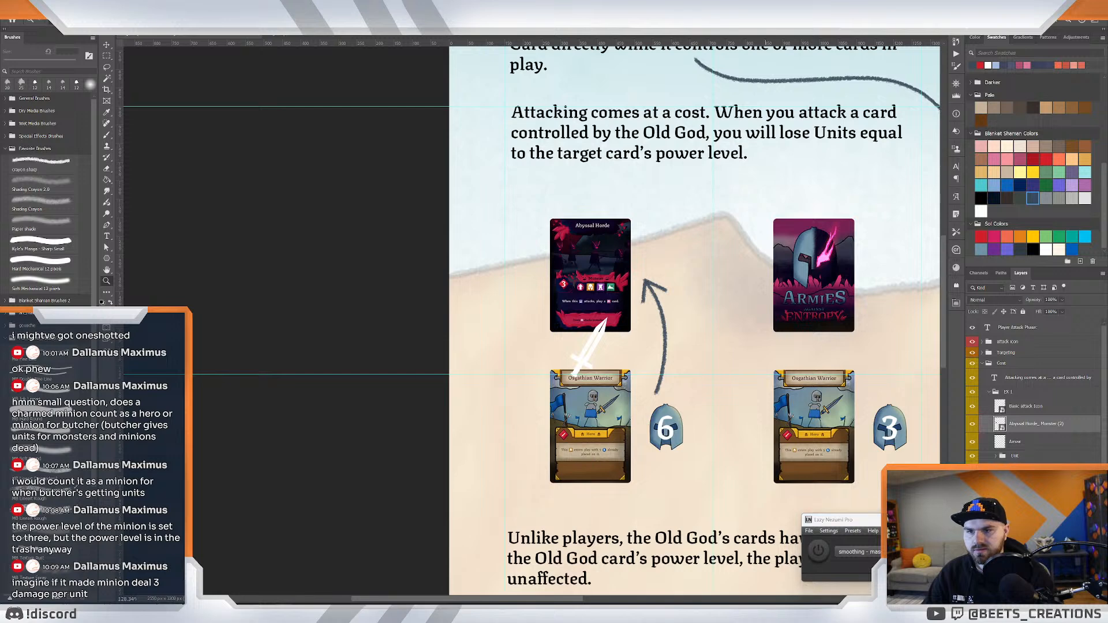
Raise the Abyssal Horde card and center the sword icon, rotated to a flatter diagonal, in the gap above the Osgathian Warrior card.
{"action": "left_click_drag", "start_coordinate": [625, 309], "coordinate": [624, 273]}
{"action": "mouse_move", "coordinate": [588, 347]}
{"action": "left_mouse_down"}
{"action": "mouse_move", "coordinate": [587, 326]}
{"action": "mouse_move", "coordinate": [631, 307]}
{"action": "mouse_move", "coordinate": [636, 316]}
{"action": "mouse_move", "coordinate": [597, 345]}
{"action": "left_mouse_up"}
{"action": "key", "text": "ctrl+t"}
{"action": "left_click", "coordinate": [107, 44]}
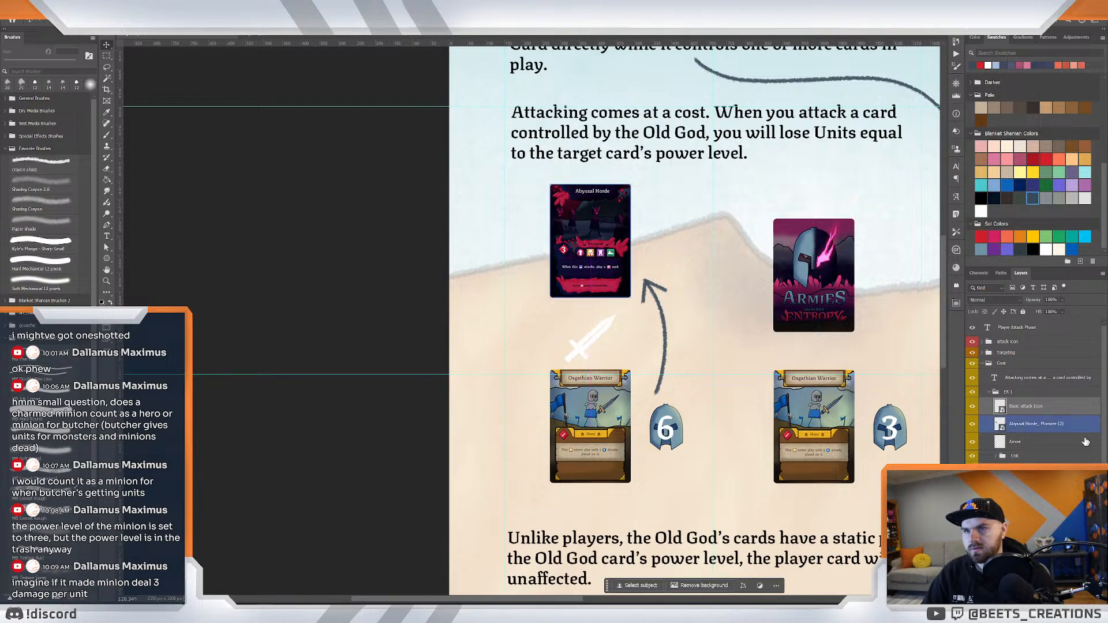
{"action": "left_click_drag", "start_coordinate": [617, 245], "coordinate": [621, 252]}
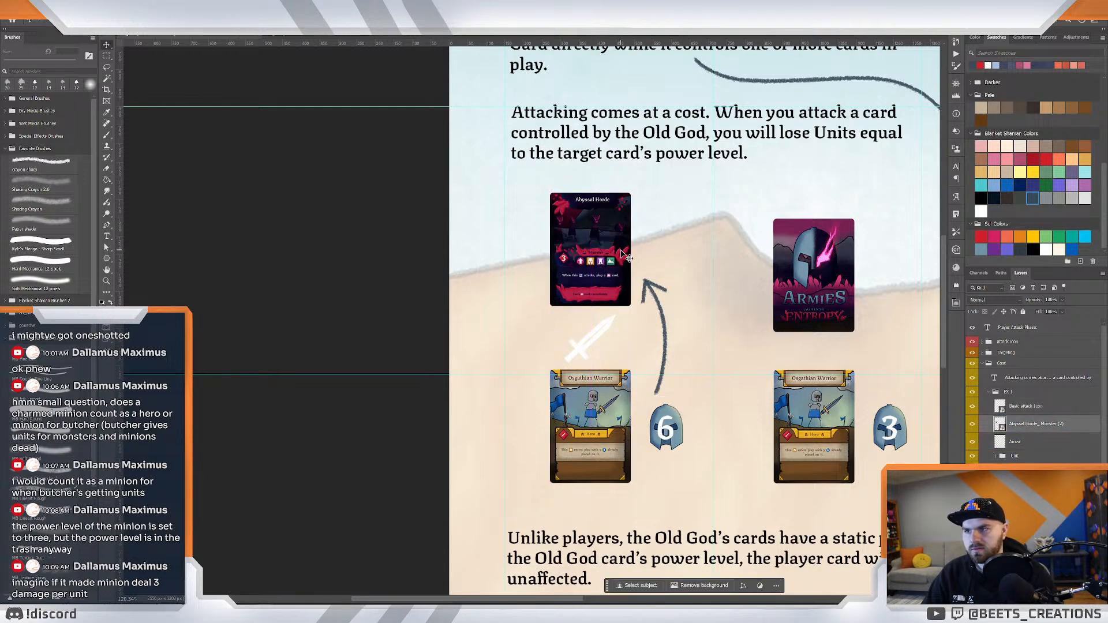
{"action": "left_click", "coordinate": [1012, 405]}
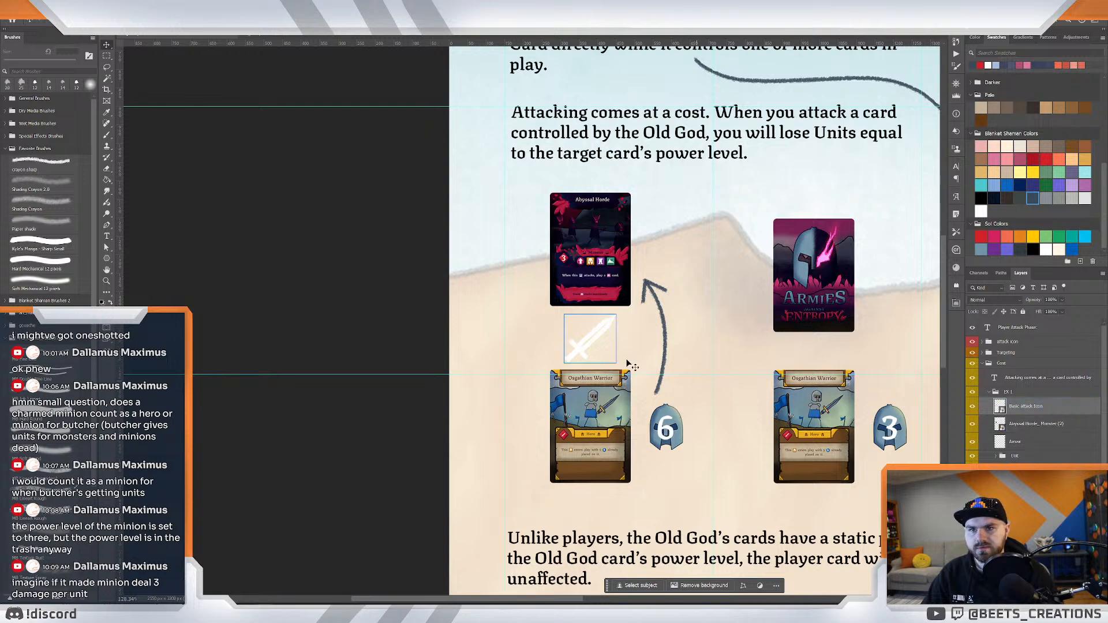
{"action": "left_click_drag", "start_coordinate": [589, 340], "coordinate": [592, 337]}
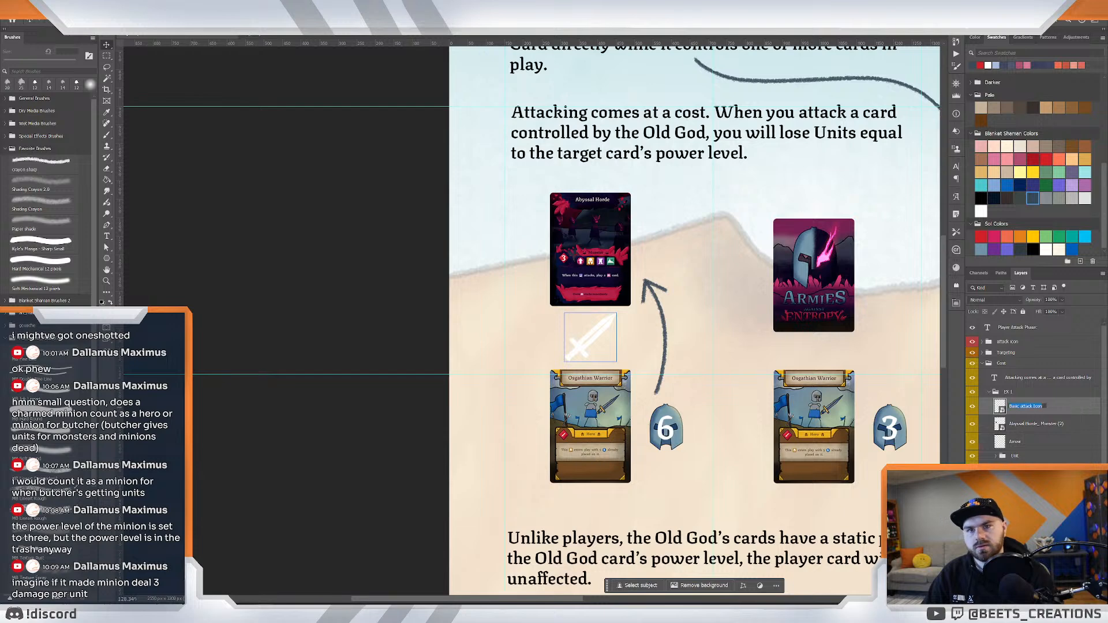
Open the layer style of the Basic attack icon layer and add a black Stroke effect.
{"action": "left_click", "coordinate": [1070, 413]}
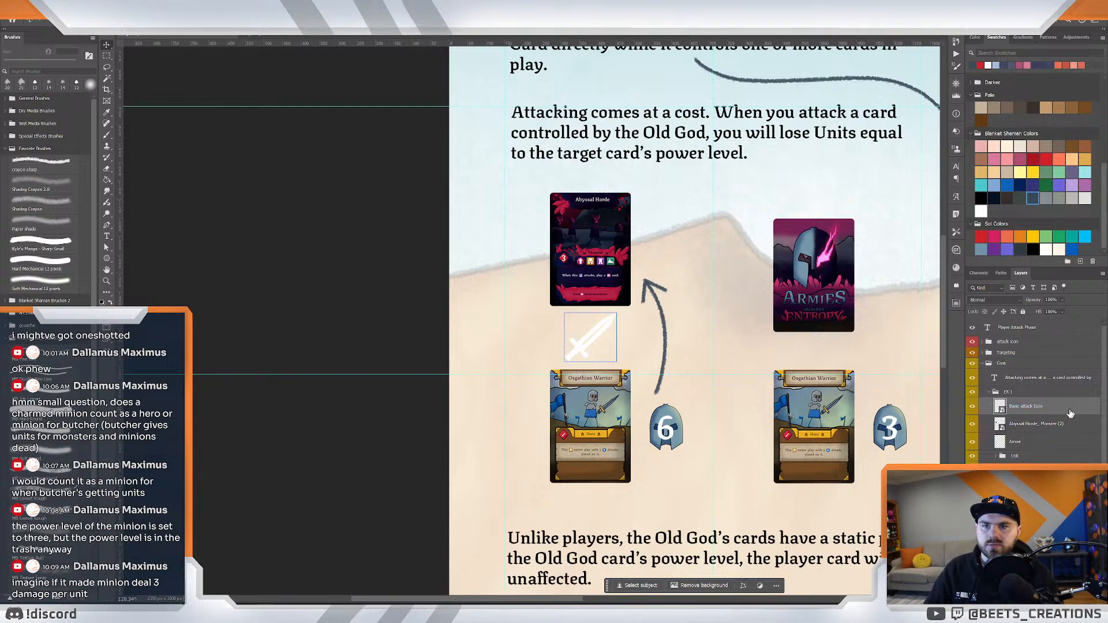
{"action": "double_click", "coordinate": [1070, 413]}
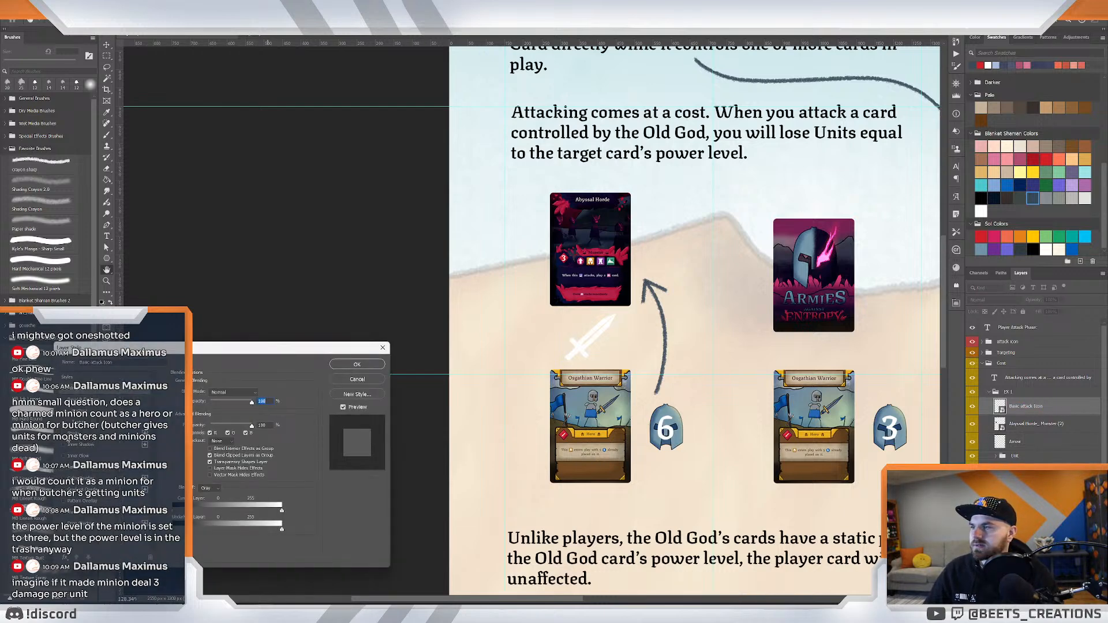
{"action": "left_click", "coordinate": [65, 435]}
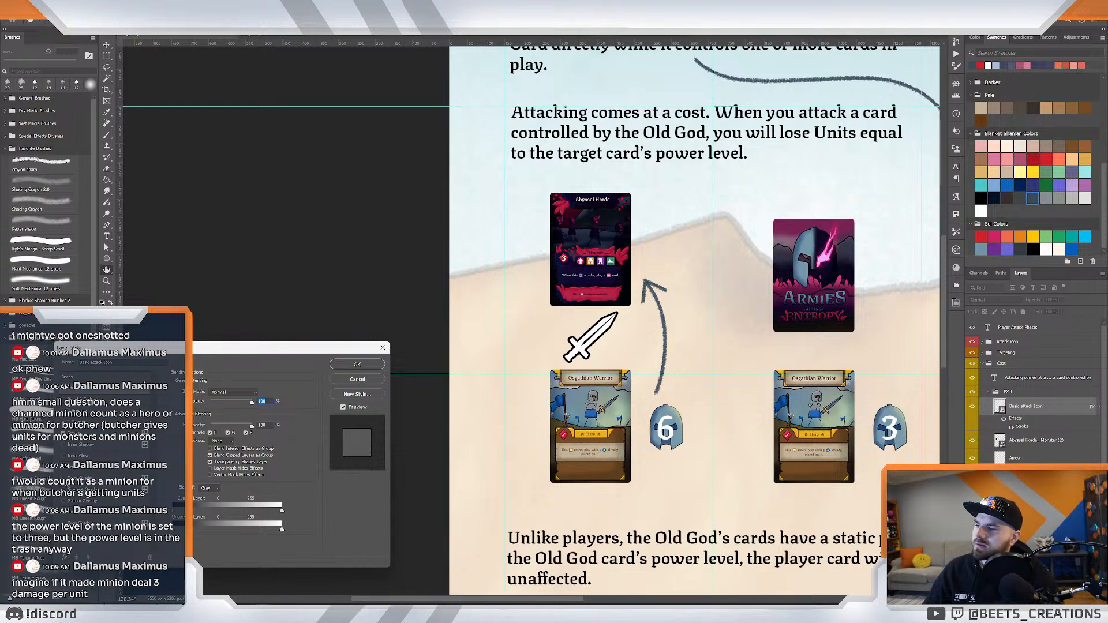
Try a red Color Overlay on the sword icon, compare it on and off, and leave it disabled.
{"action": "left_click", "coordinate": [65, 480]}
{"action": "left_click", "coordinate": [107, 480]}
{"action": "left_click", "coordinate": [260, 393]}
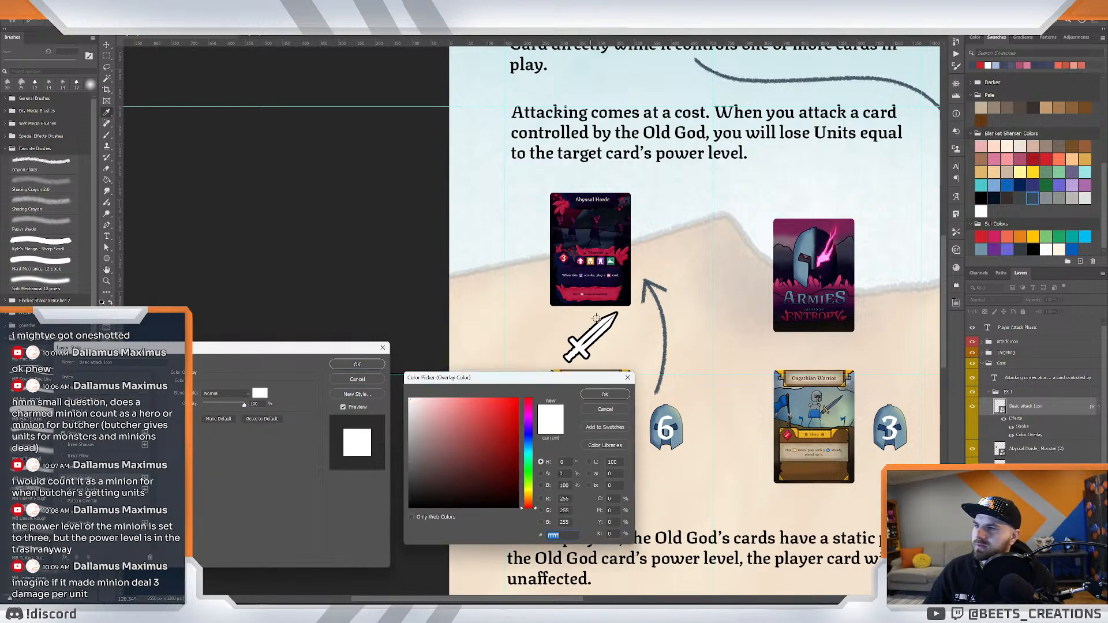
{"action": "left_click_drag", "start_coordinate": [584, 383], "coordinate": [572, 449]}
{"action": "left_click", "coordinate": [565, 435]}
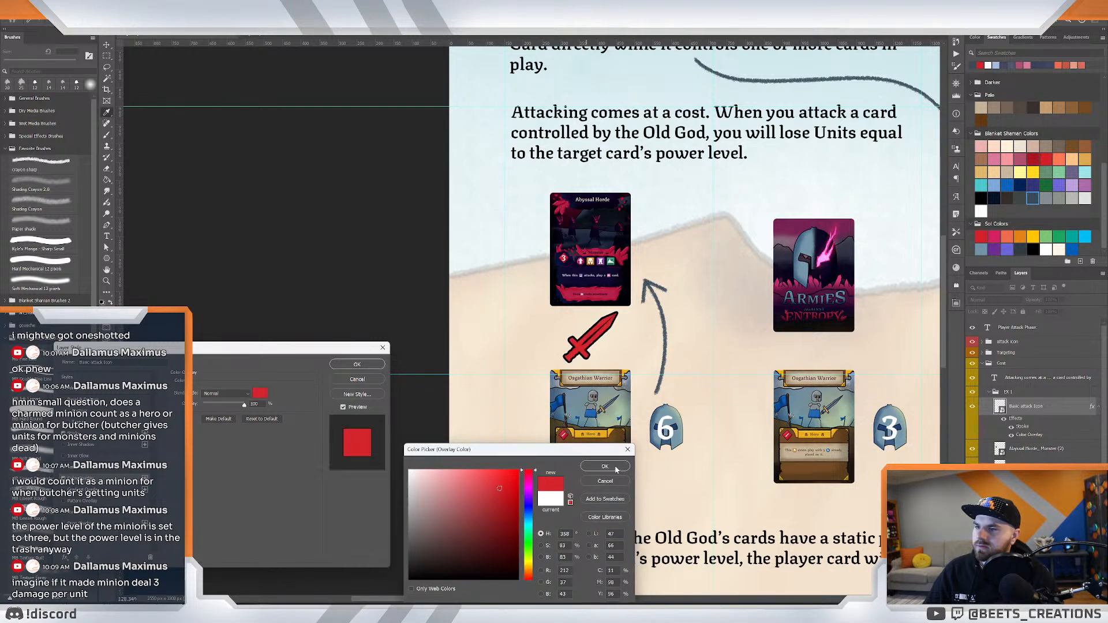
{"action": "left_click", "coordinate": [604, 467]}
{"action": "left_click", "coordinate": [64, 478]}
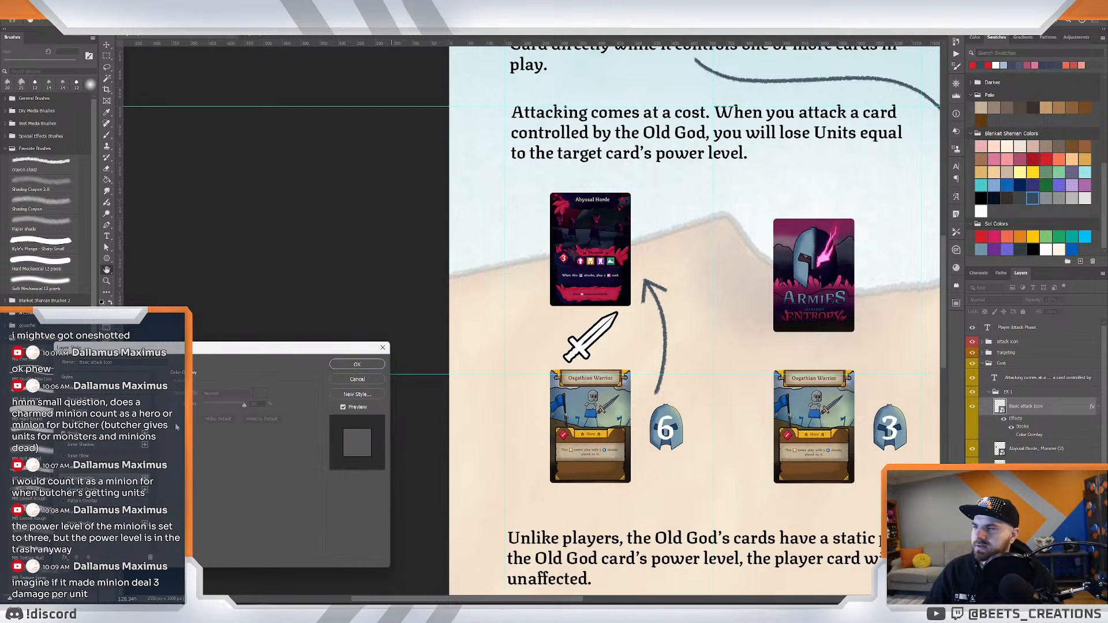
{"action": "left_click", "coordinate": [64, 478]}
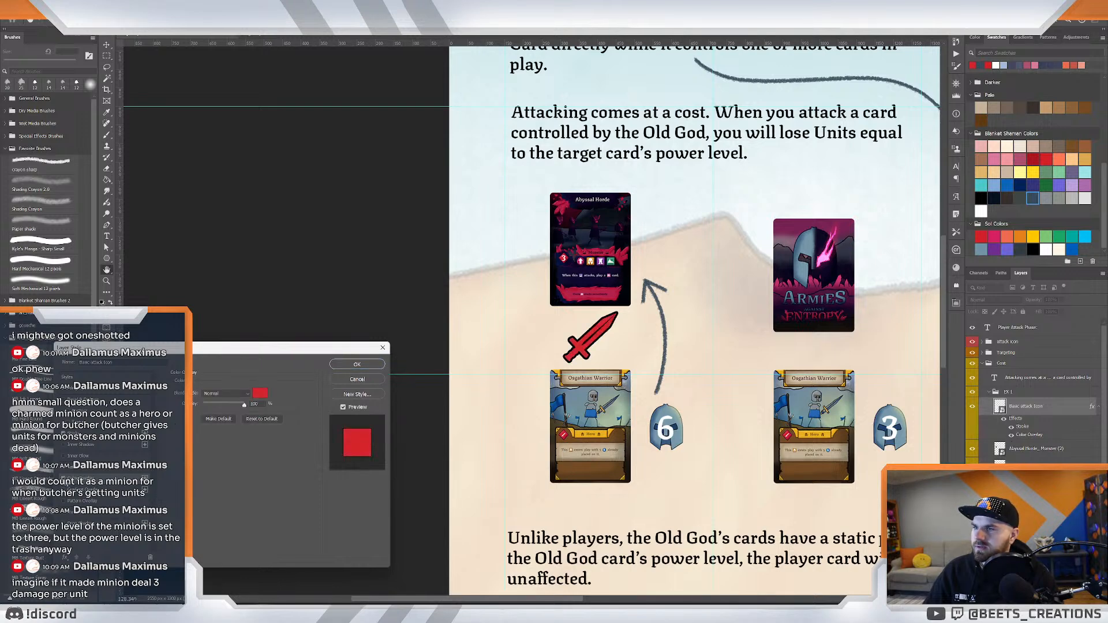
{"action": "left_click", "coordinate": [63, 478]}
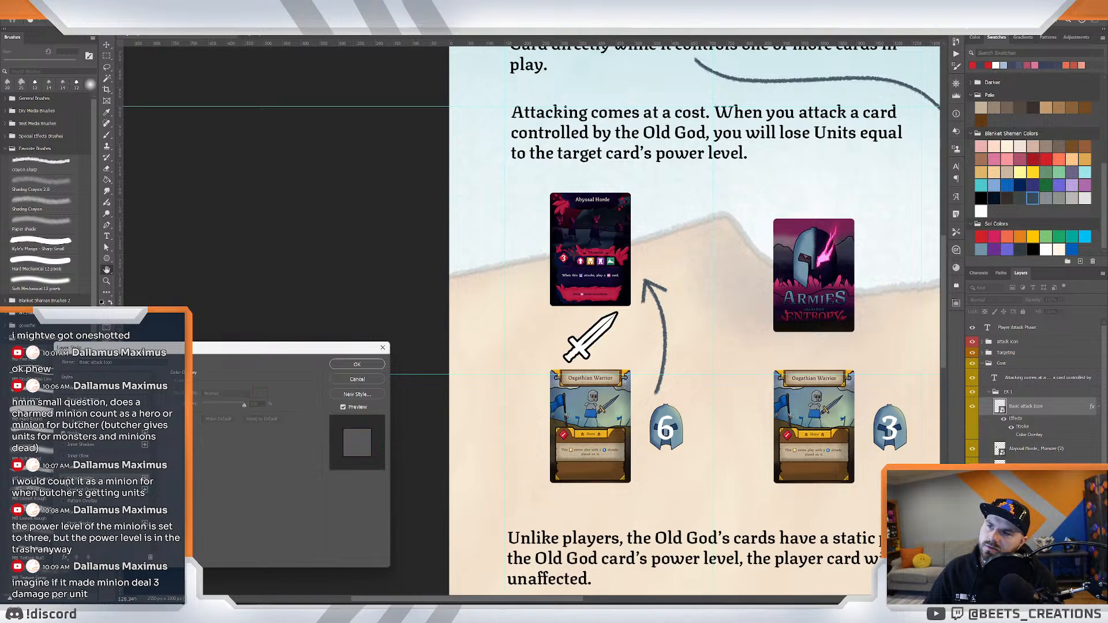
Recolor the sword icon's stroke to the crimson sampled from the power symbol on the Abyssal Horde card.
{"action": "left_click", "coordinate": [92, 431]}
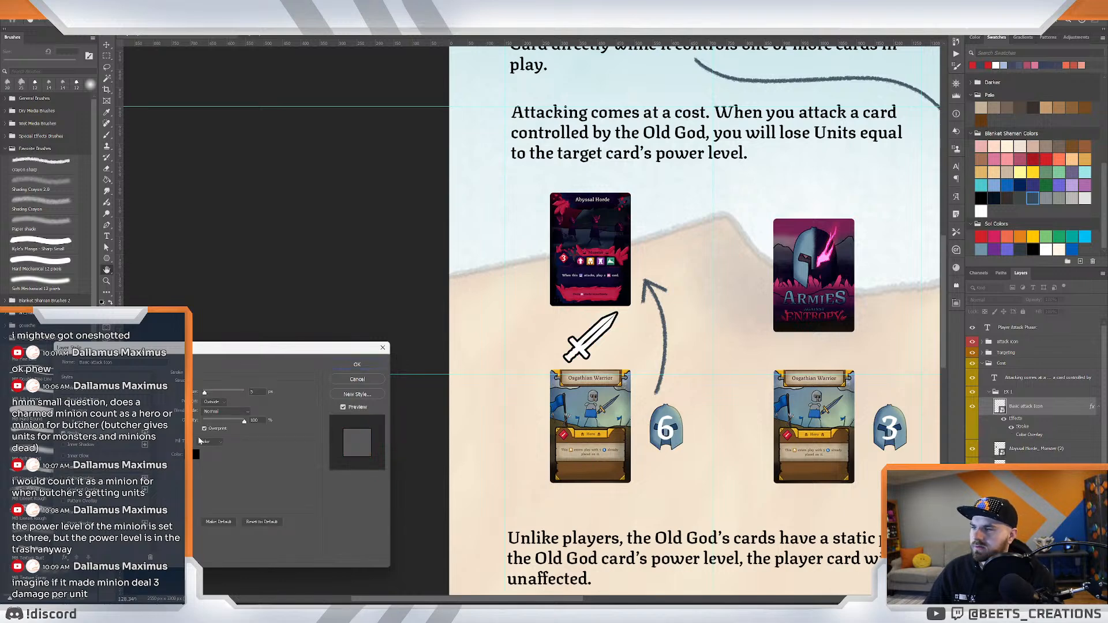
{"action": "left_click", "coordinate": [196, 454]}
{"action": "left_click", "coordinate": [518, 453]}
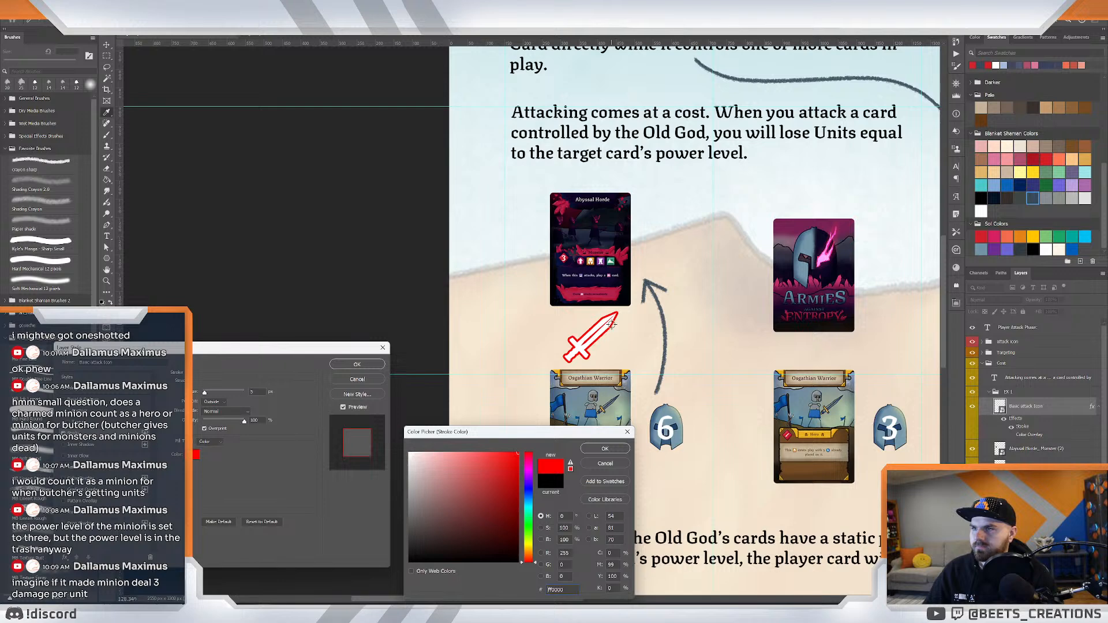
{"action": "left_click", "coordinate": [561, 260]}
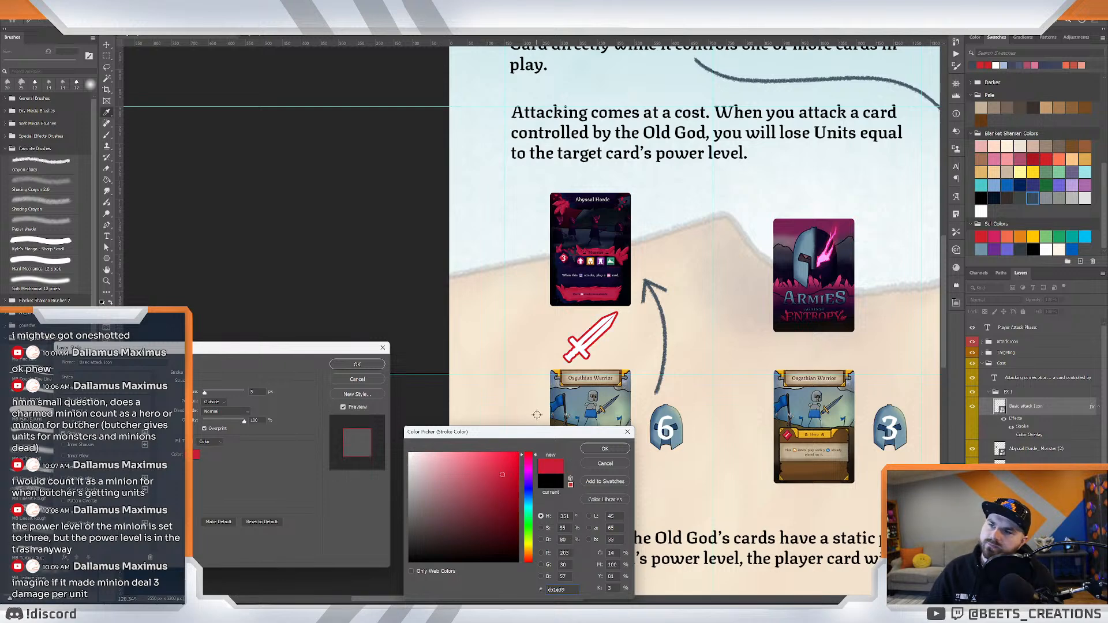
{"action": "left_click", "coordinate": [603, 449]}
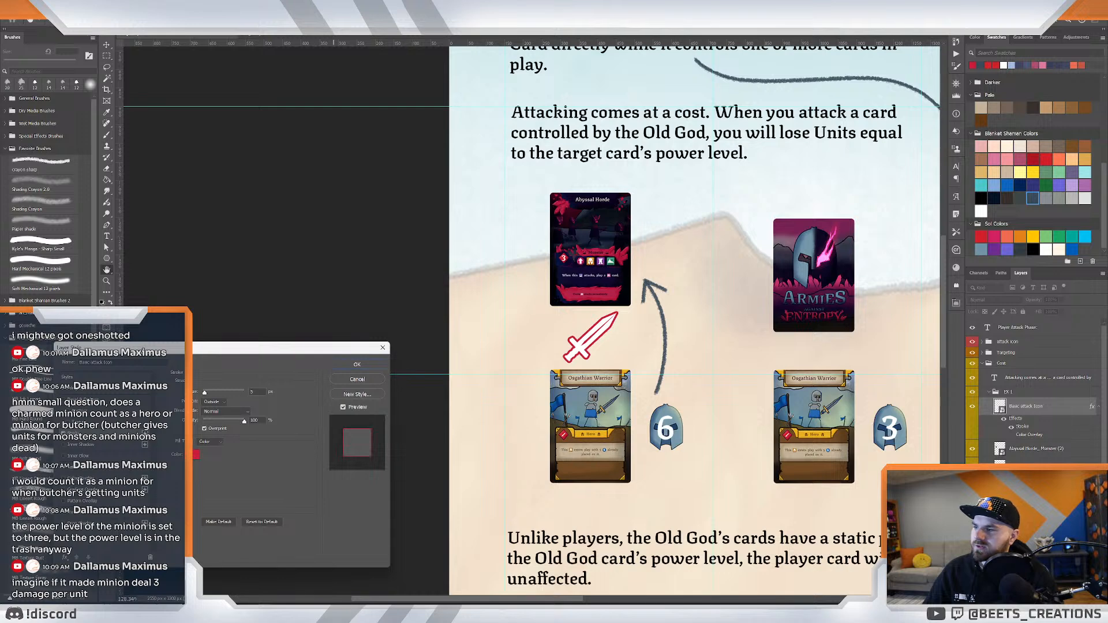
Add a second Stroke to the sword icon beneath the crimson one, colored black and slightly wider, and apply the layer style.
{"action": "left_click", "coordinate": [145, 433]}
{"action": "left_click", "coordinate": [89, 447]}
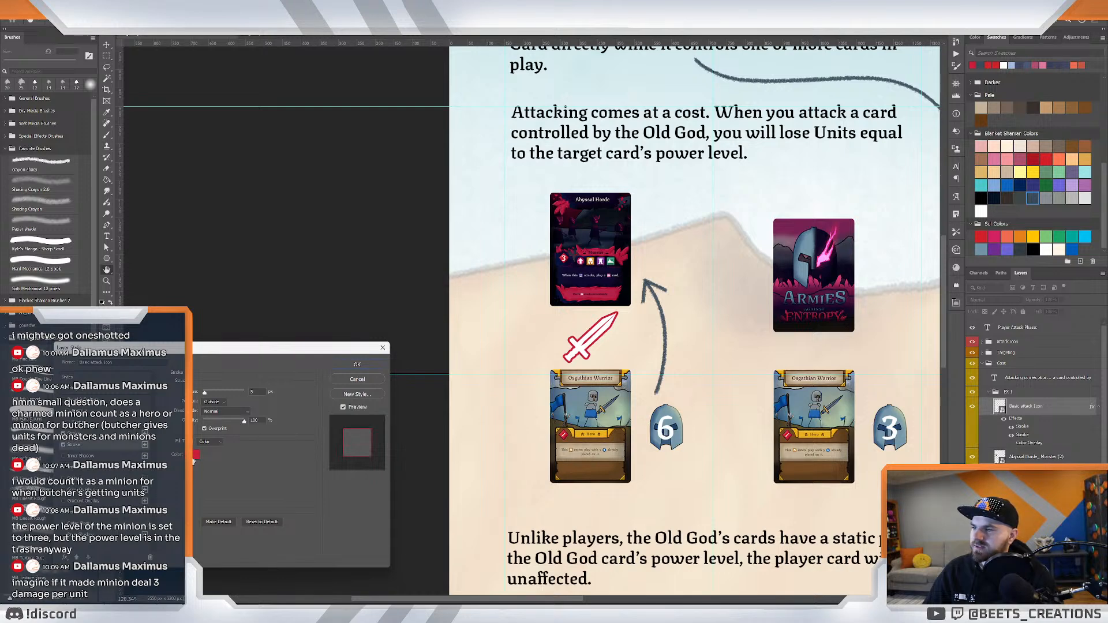
{"action": "left_click", "coordinate": [195, 455]}
{"action": "left_click", "coordinate": [409, 560]}
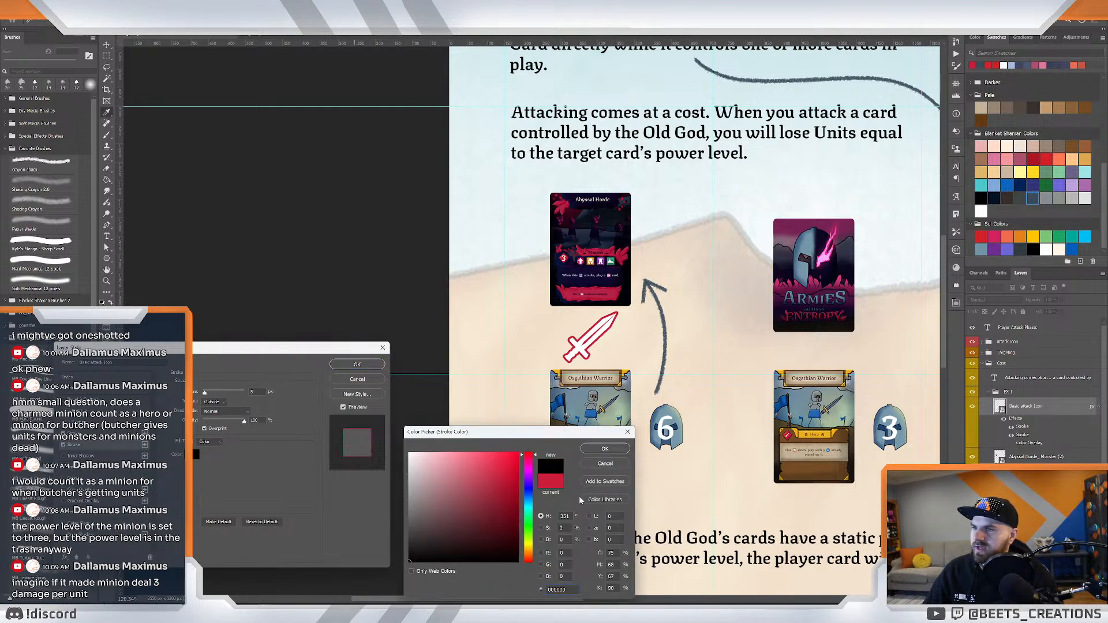
{"action": "left_click", "coordinate": [606, 449]}
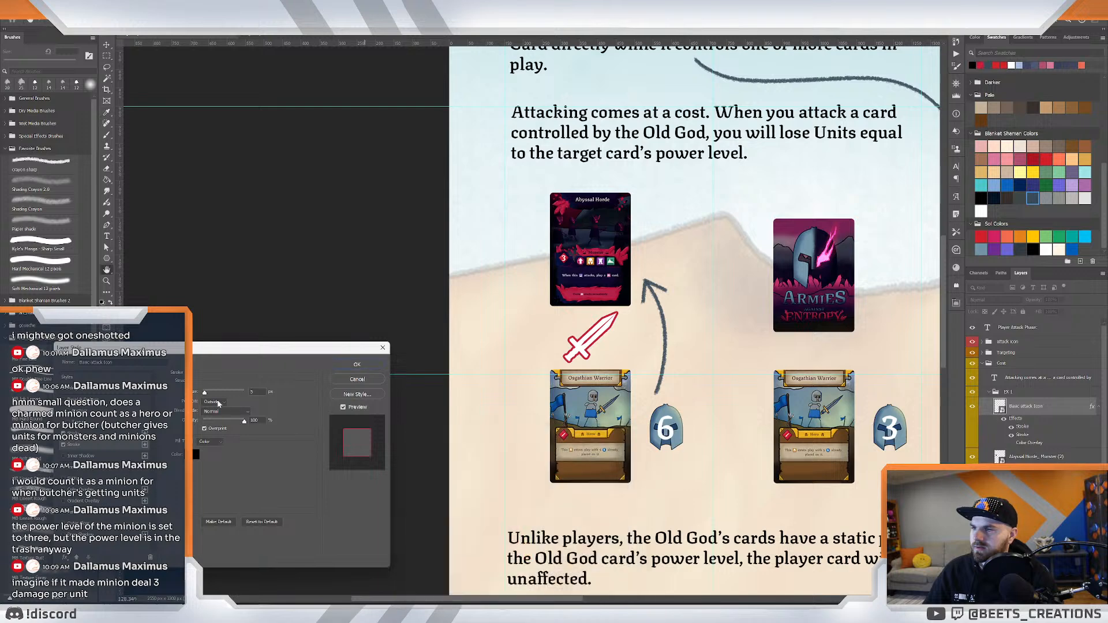
{"action": "left_click_drag", "start_coordinate": [203, 395], "coordinate": [208, 396]}
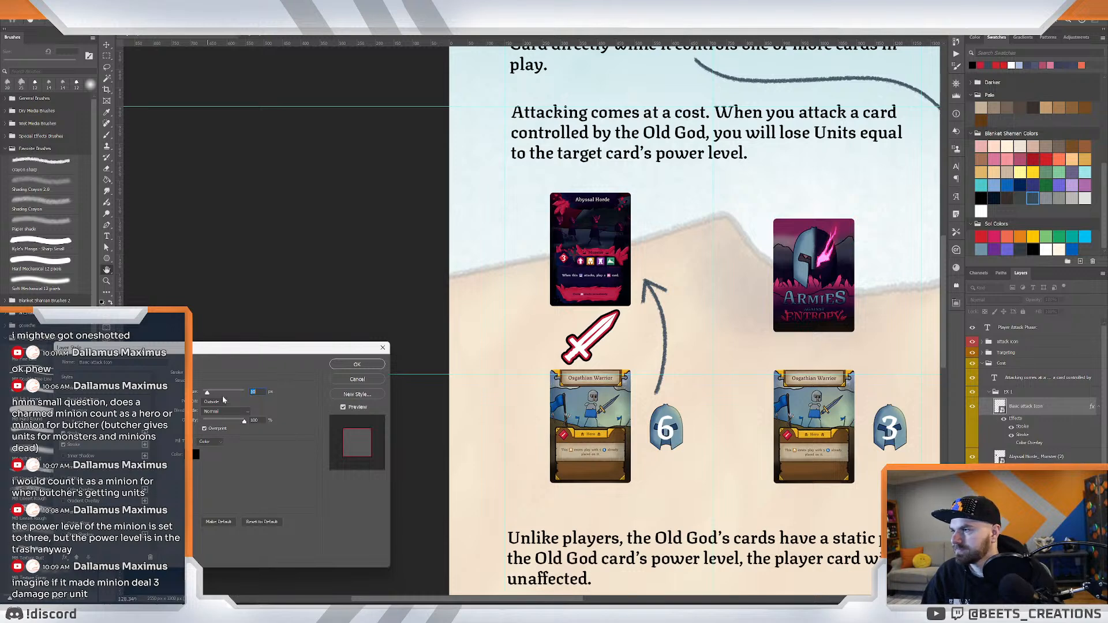
{"action": "left_click_drag", "start_coordinate": [207, 396], "coordinate": [208, 399]}
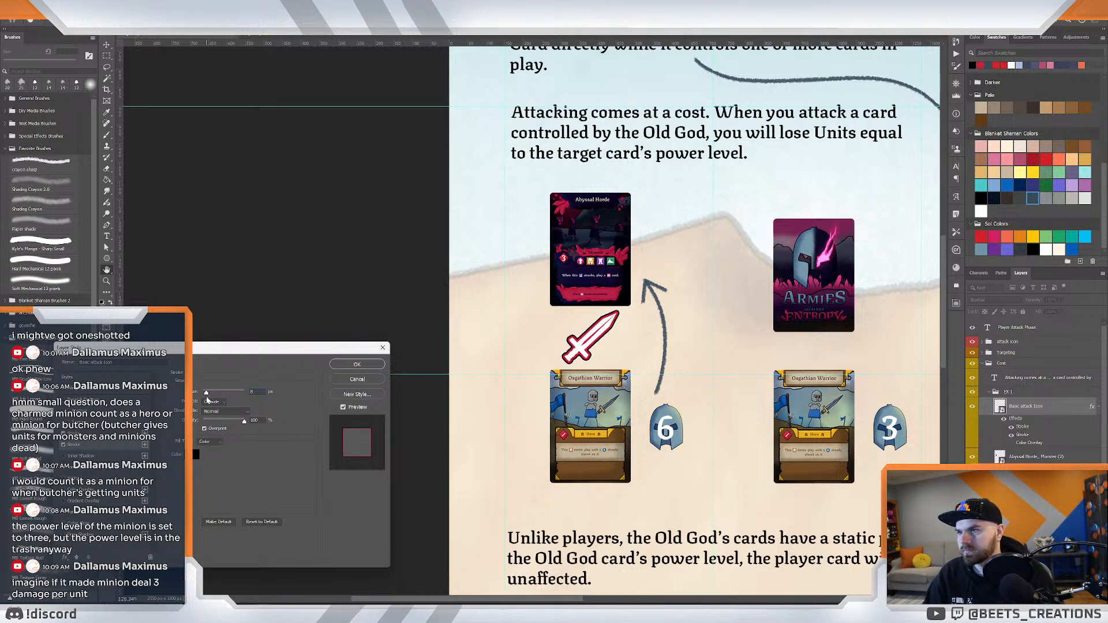
{"action": "left_click", "coordinate": [357, 364]}
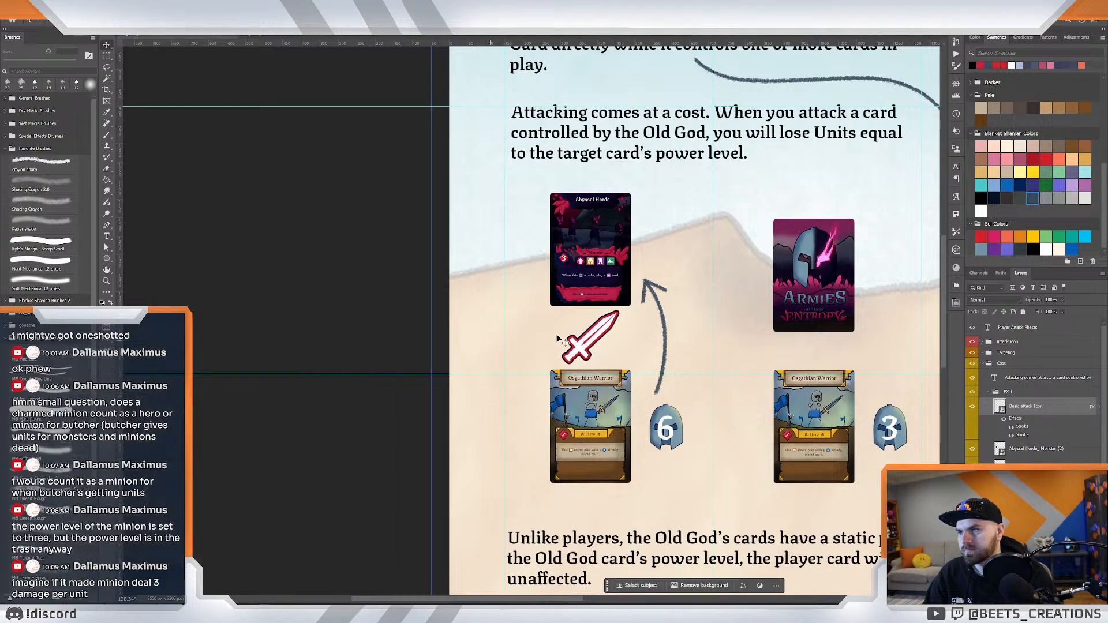
Raise the Armies Against Entropy card above the second Osgathian Warrior so it lines up with the Abyssal Horde card.
{"action": "scroll", "coordinate": [625, 328], "scroll_direction": "down", "scroll_amount": 5}
{"action": "scroll", "coordinate": [626, 327], "scroll_direction": "up", "scroll_amount": 1}
{"action": "left_click_drag", "start_coordinate": [401, 313], "coordinate": [634, 331]}
{"action": "scroll", "coordinate": [636, 331], "scroll_direction": "up", "scroll_amount": 5}
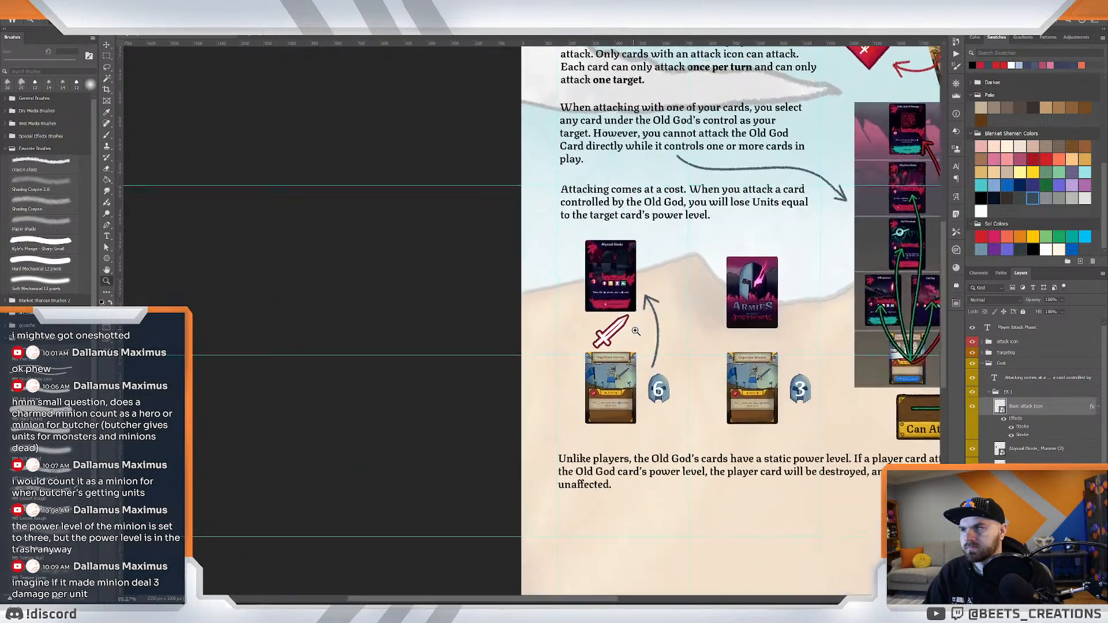
{"action": "left_click_drag", "start_coordinate": [735, 323], "coordinate": [689, 330]}
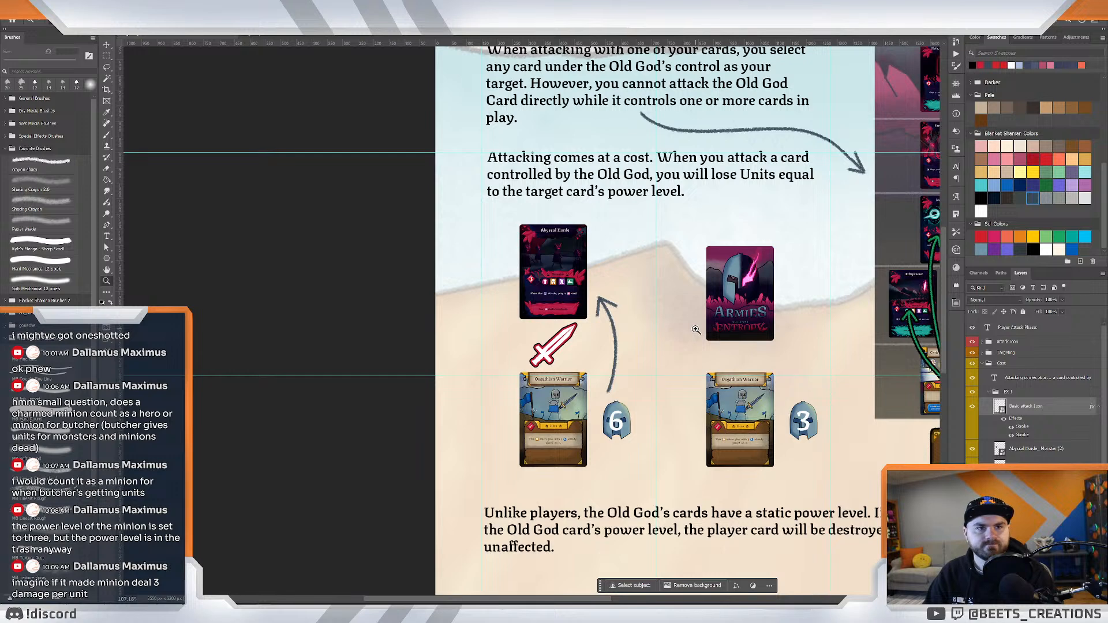
{"action": "left_click", "coordinate": [1047, 452]}
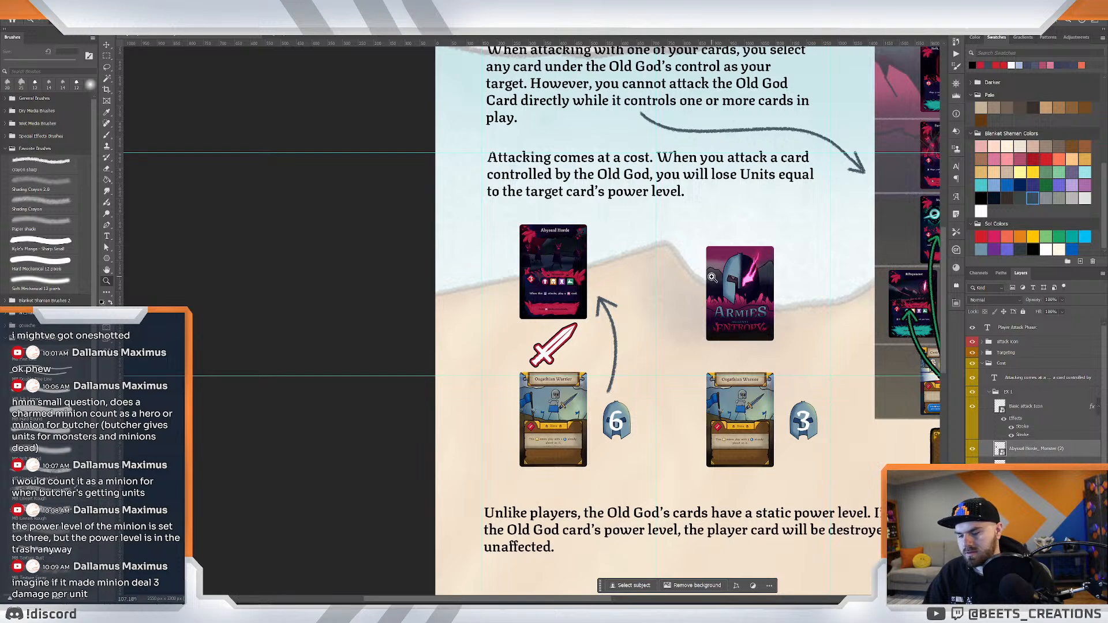
{"action": "left_click", "coordinate": [1052, 411]}
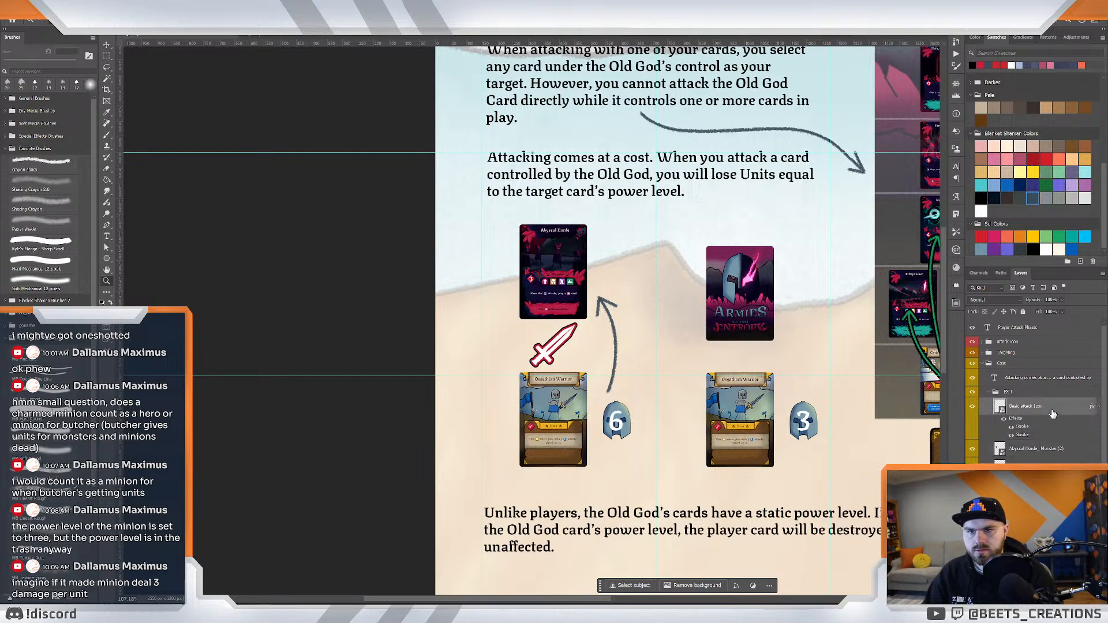
{"action": "left_click", "coordinate": [1044, 451]}
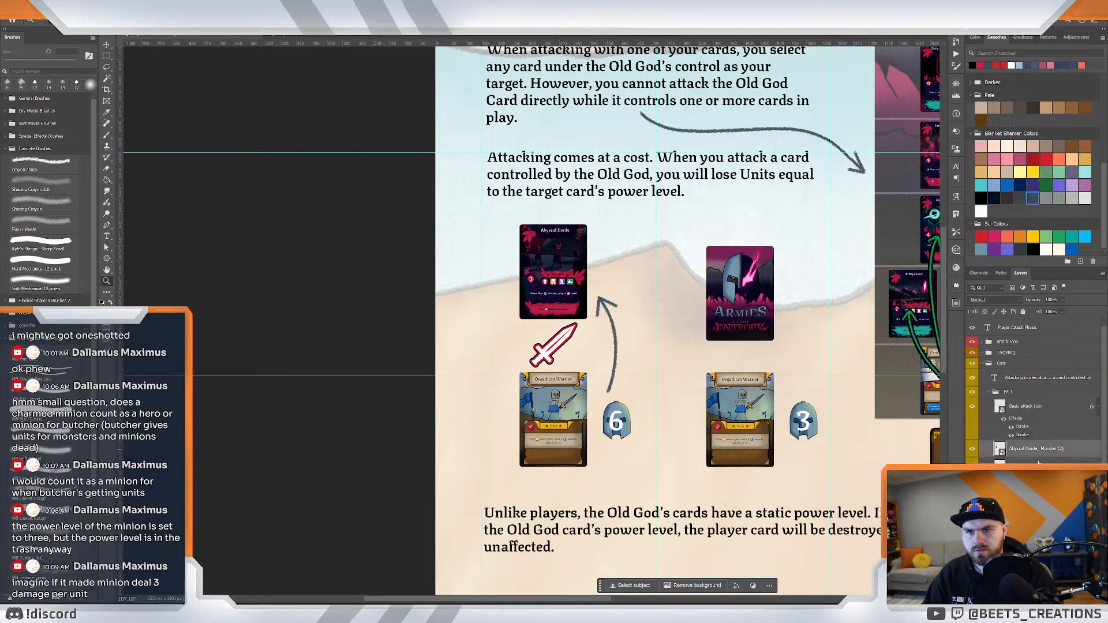
{"action": "left_click", "coordinate": [1055, 381]}
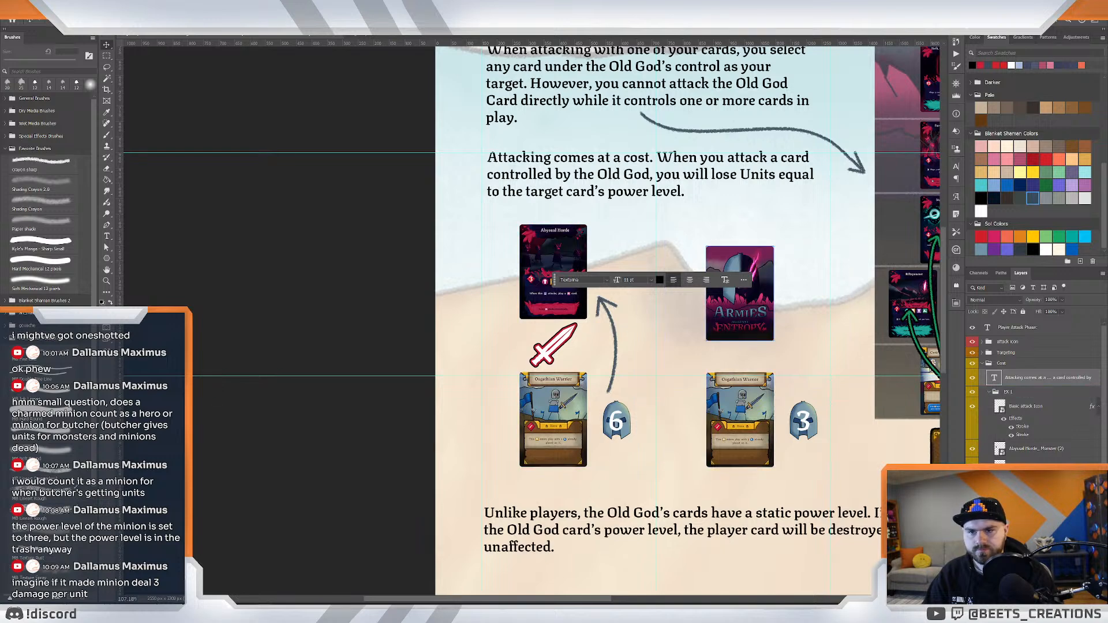
{"action": "left_click", "coordinate": [787, 310]}
{"action": "left_click_drag", "start_coordinate": [787, 310], "coordinate": [753, 286]}
{"action": "key", "text": "z"}
{"action": "left_click_drag", "start_coordinate": [670, 301], "coordinate": [675, 302]}
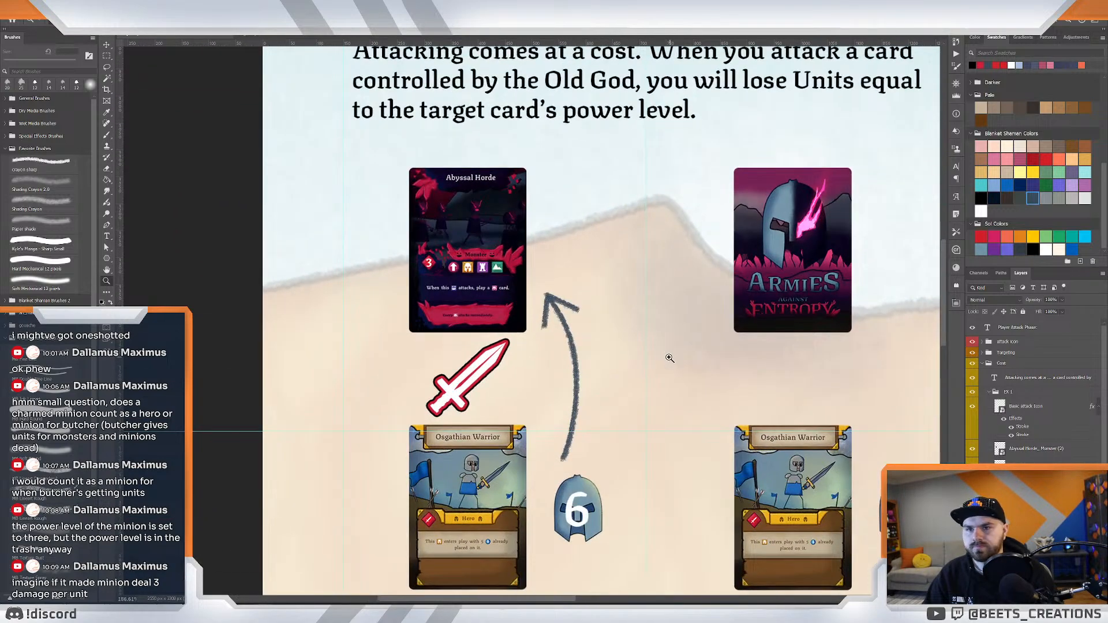
{"action": "left_click_drag", "start_coordinate": [667, 361], "coordinate": [658, 359]}
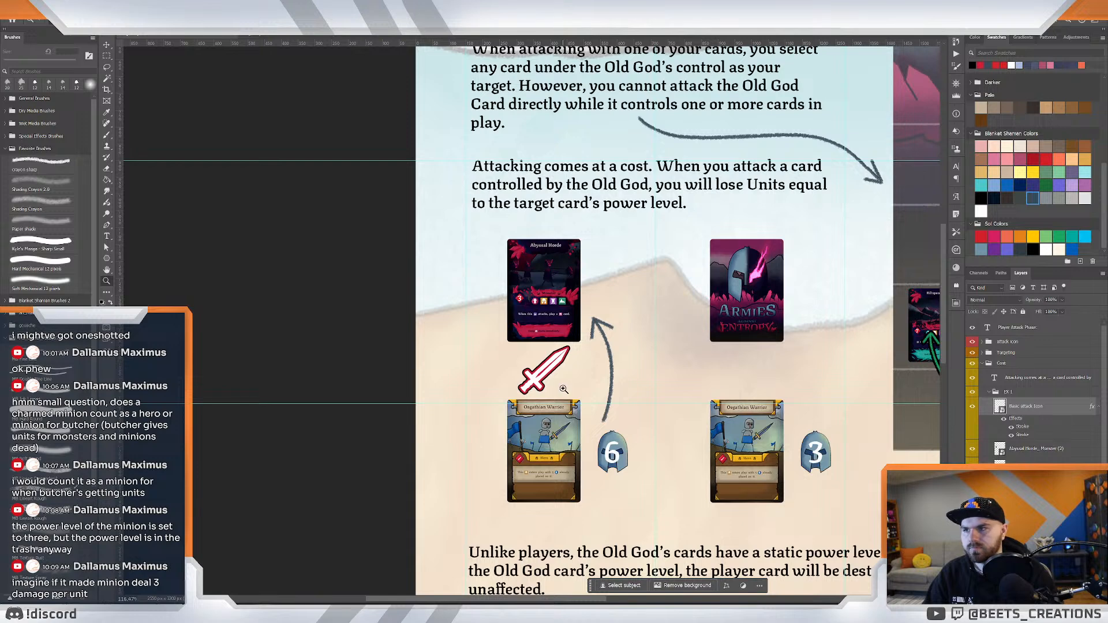
{"action": "key", "text": "v"}
{"action": "mouse_move", "coordinate": [554, 370]}
{"action": "left_mouse_down"}
{"action": "mouse_move", "coordinate": [529, 370]}
{"action": "mouse_move", "coordinate": [545, 374]}
{"action": "left_mouse_up"}
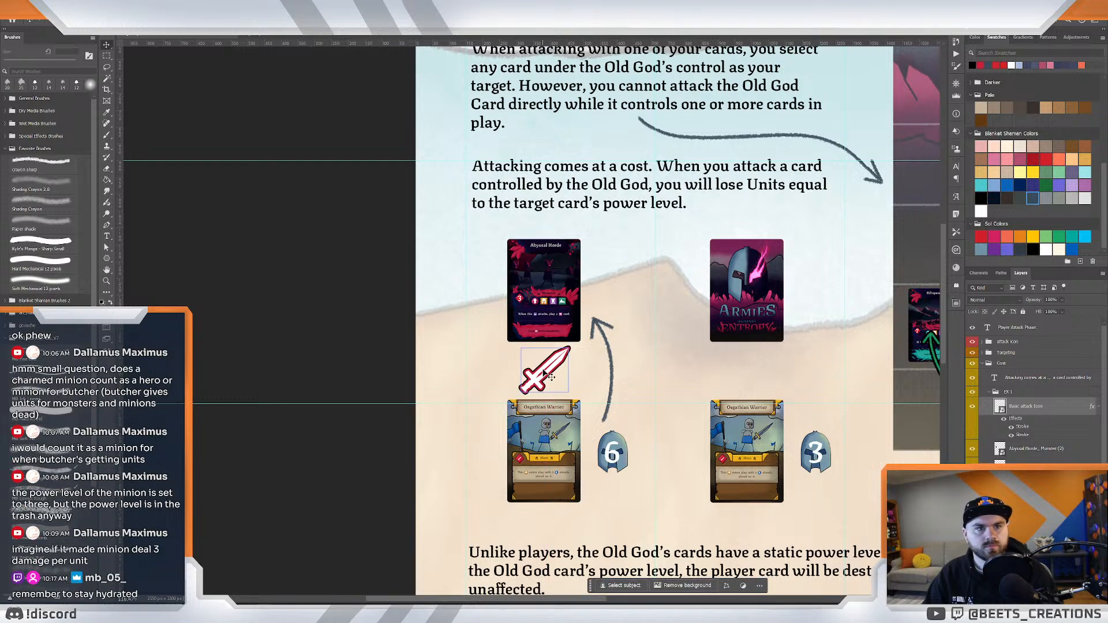
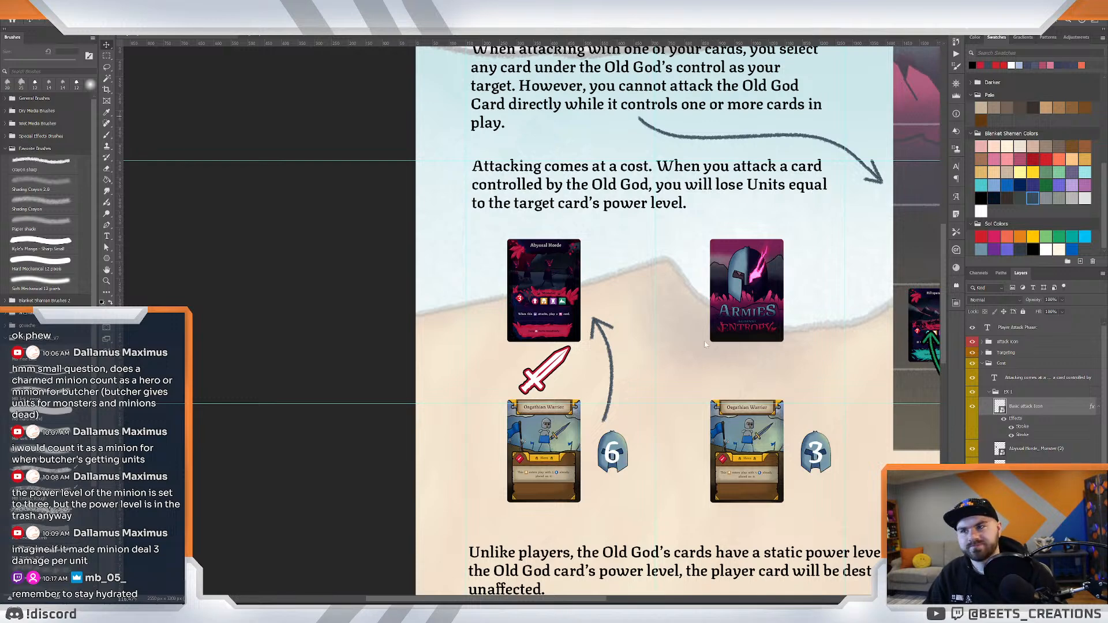
Move the attack arrow up and rotate it slightly counterclockwise so it runs from the 6 unit helmet toward the Abyssal Horde card.
{"action": "key", "text": "z"}
{"action": "left_click_drag", "start_coordinate": [689, 330], "coordinate": [669, 315]}
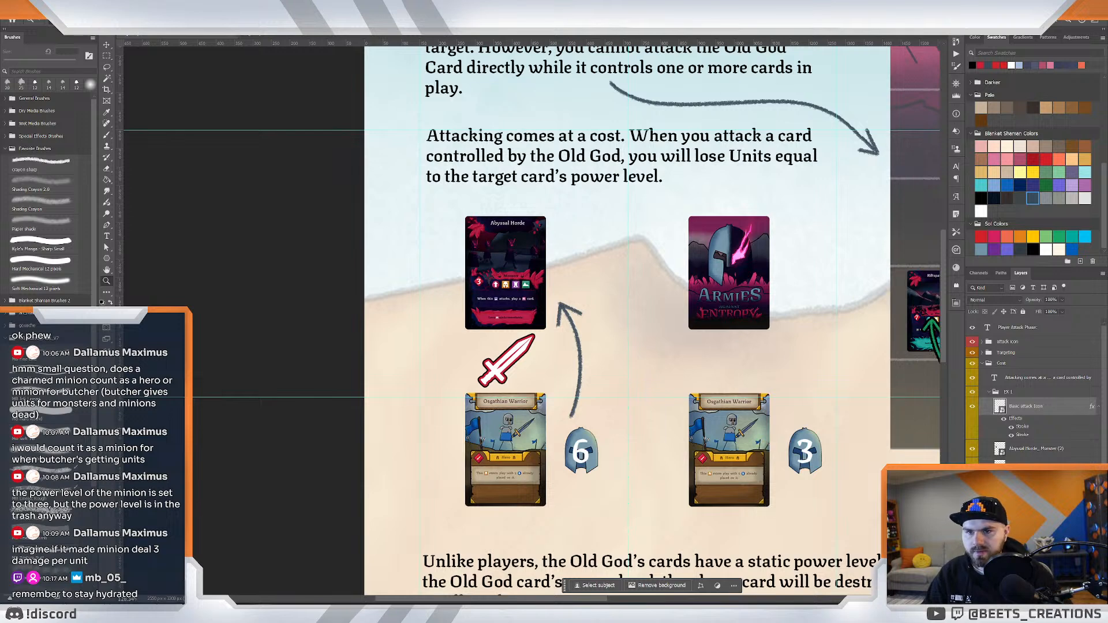
{"action": "key", "text": "v"}
{"action": "left_click_drag", "start_coordinate": [576, 360], "coordinate": [589, 353]}
{"action": "key", "text": "ctrl+t"}
{"action": "left_click_drag", "start_coordinate": [598, 272], "coordinate": [587, 271]}
{"action": "left_click_drag", "start_coordinate": [579, 330], "coordinate": [579, 322]}
{"action": "key", "text": "Return"}
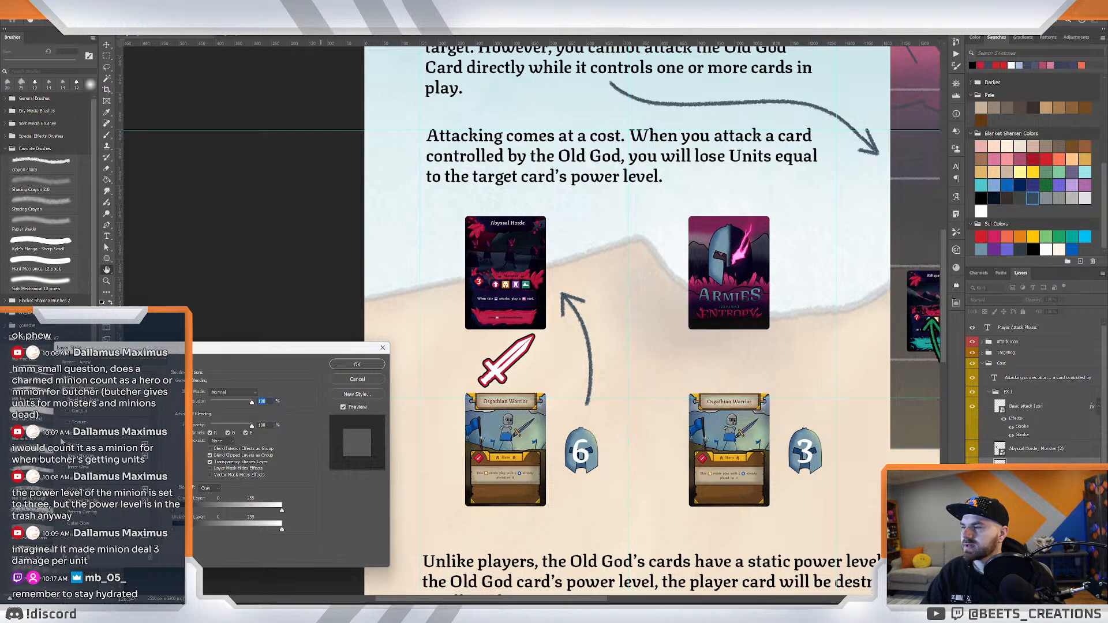
Give the attack arrow a black outside Stroke, turn off its crimson Stroke, and reduce the black outline's size.
{"action": "left_click", "coordinate": [109, 448]}
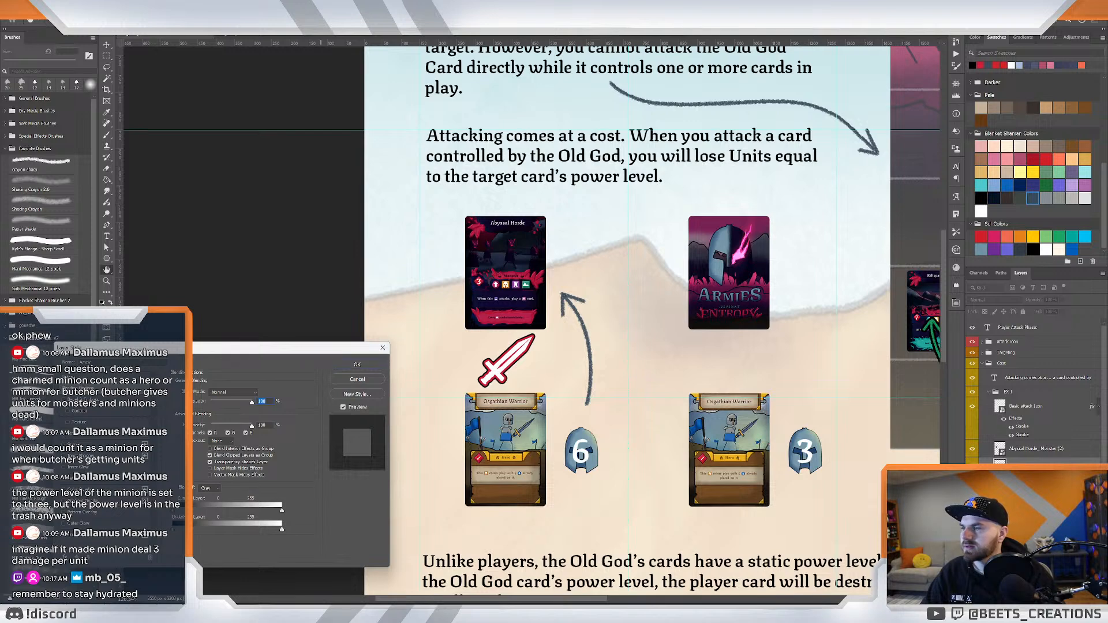
{"action": "left_click", "coordinate": [64, 445]}
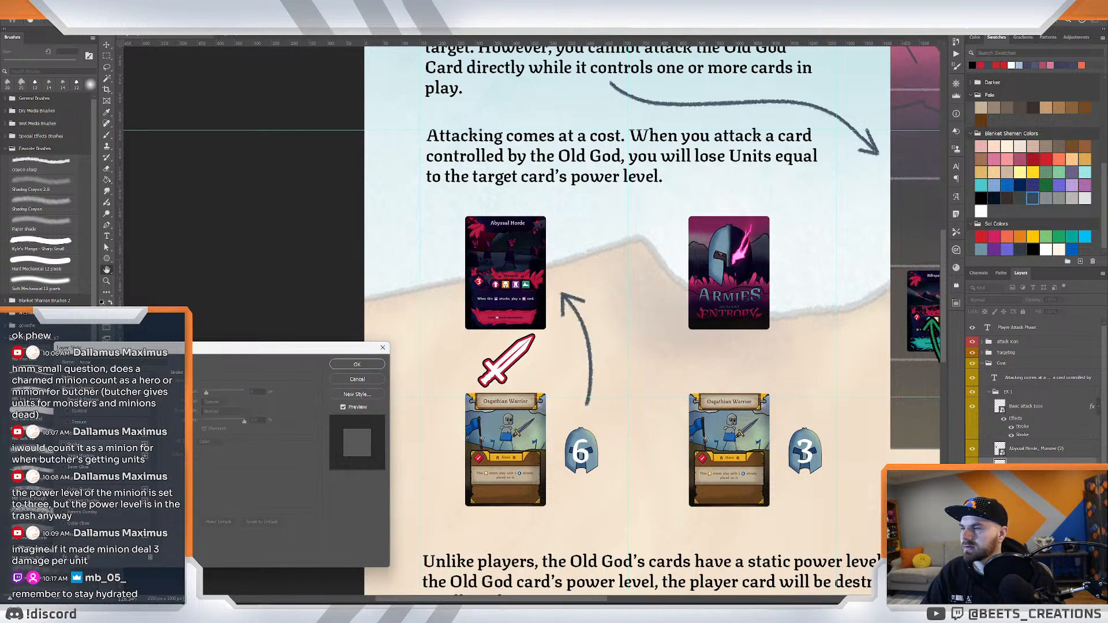
{"action": "left_click", "coordinate": [62, 434]}
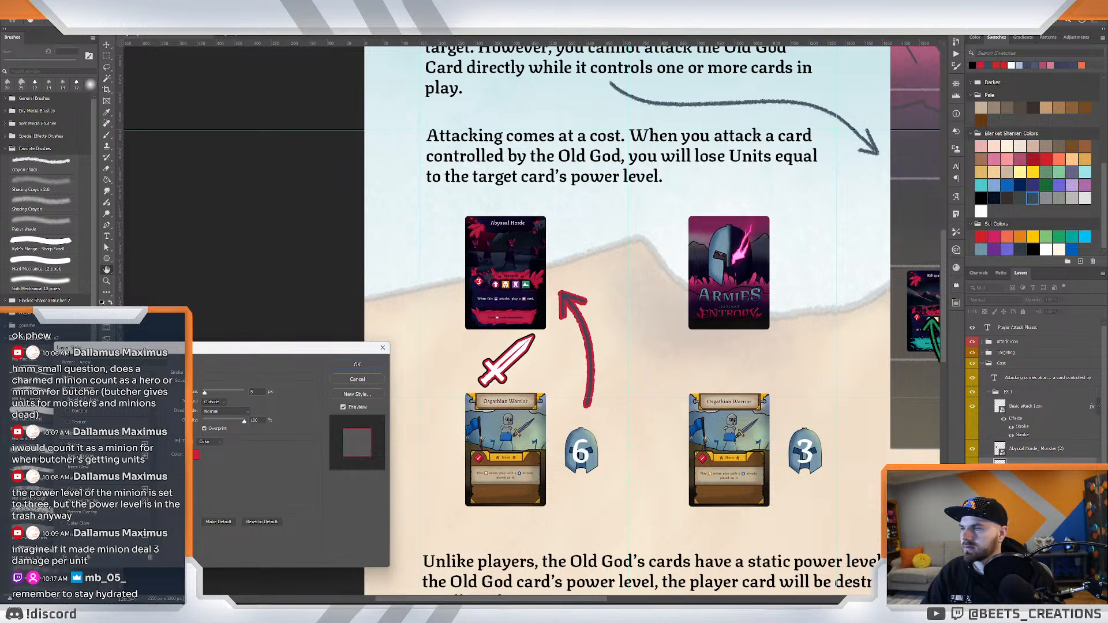
{"action": "left_click", "coordinate": [76, 444]}
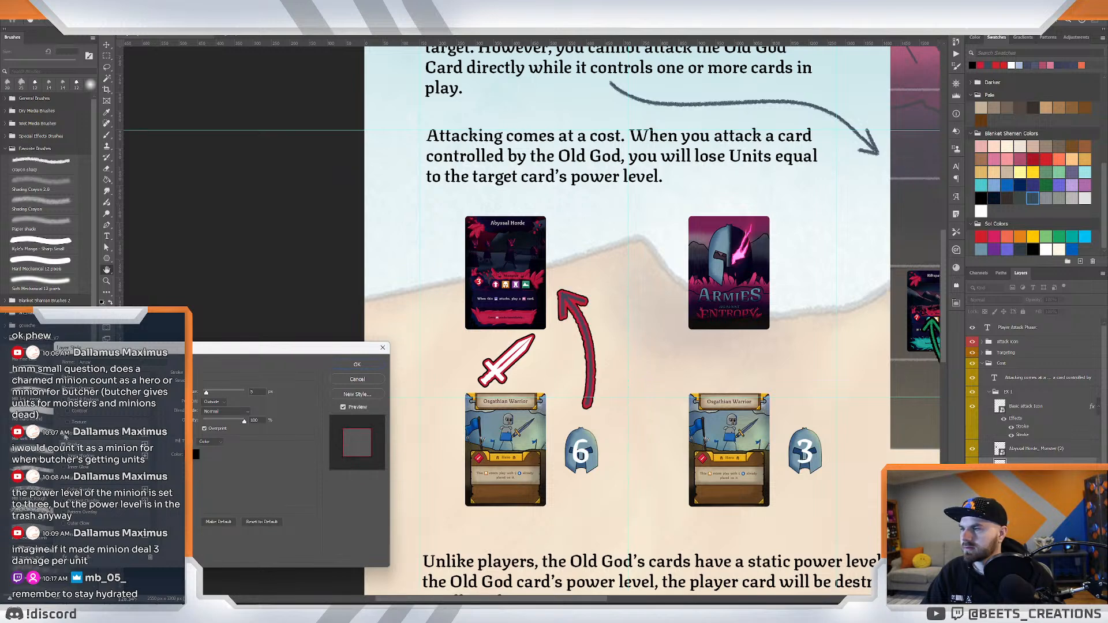
{"action": "left_click", "coordinate": [81, 434]}
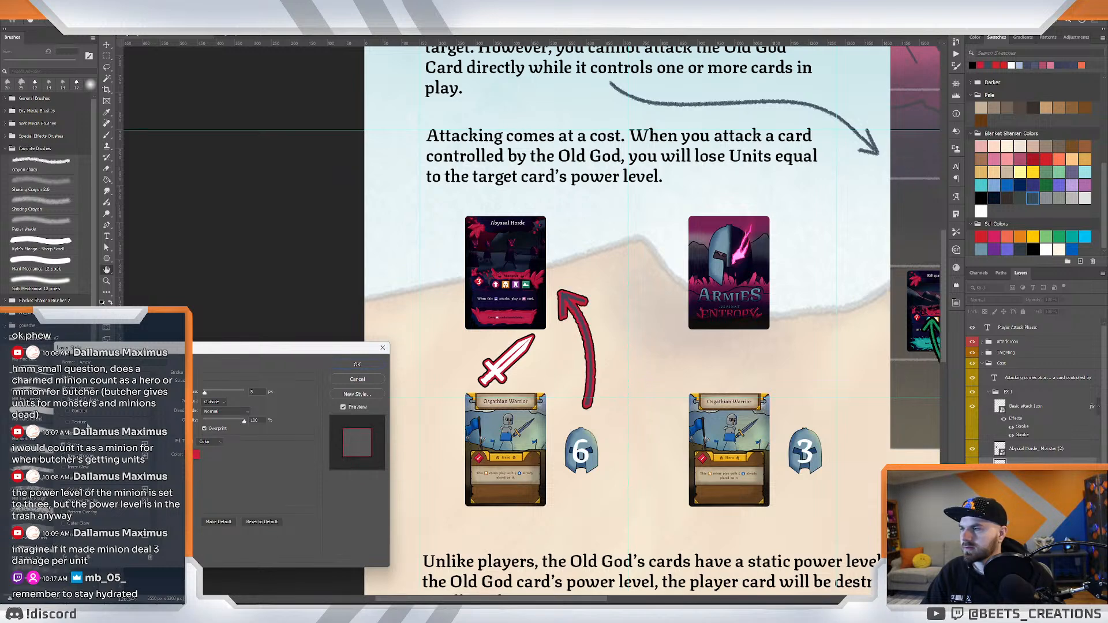
{"action": "left_click", "coordinate": [64, 439]}
{"action": "left_click", "coordinate": [81, 444]}
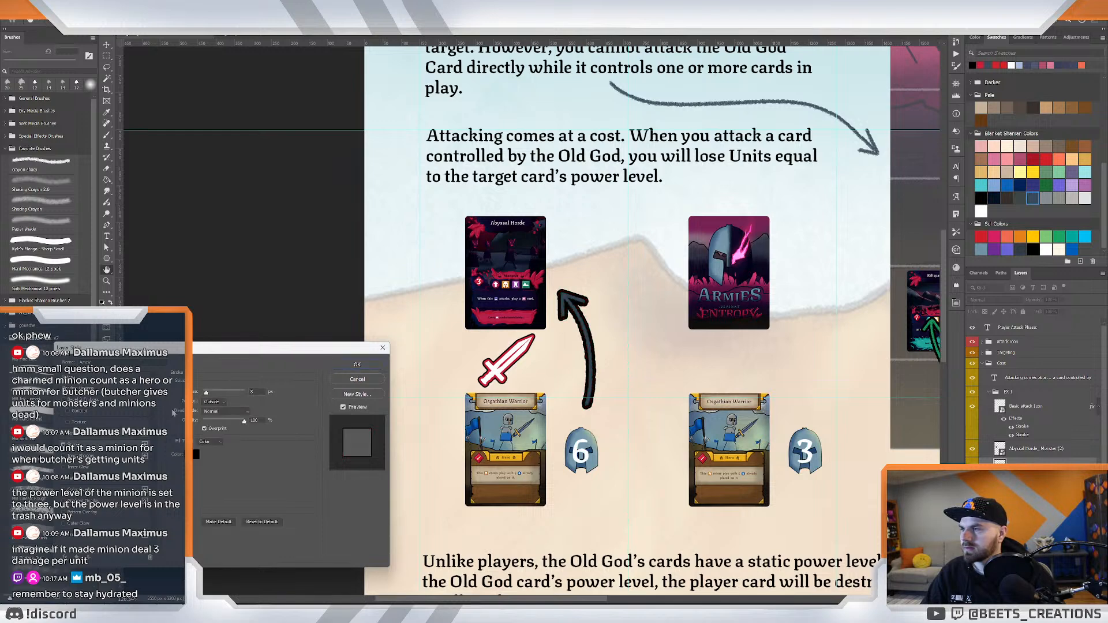
{"action": "left_click_drag", "start_coordinate": [206, 395], "coordinate": [205, 393]}
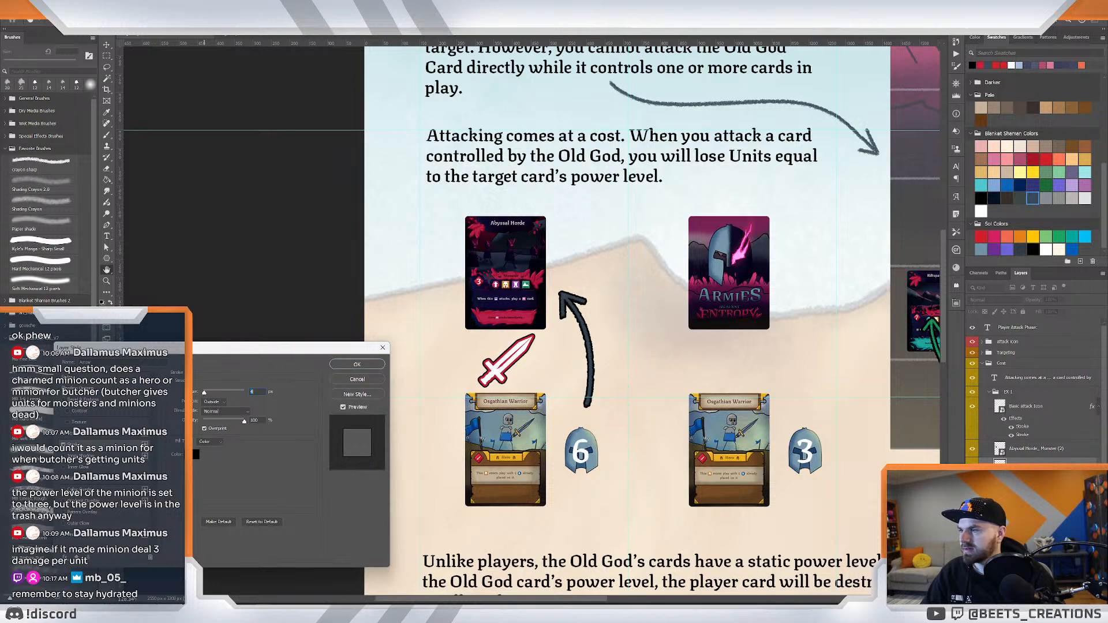
Try a Color Overlay on the arrow recolored from red to white, leave it disabled, and apply the layer style.
{"action": "left_click", "coordinate": [64, 489]}
{"action": "left_click", "coordinate": [80, 490]}
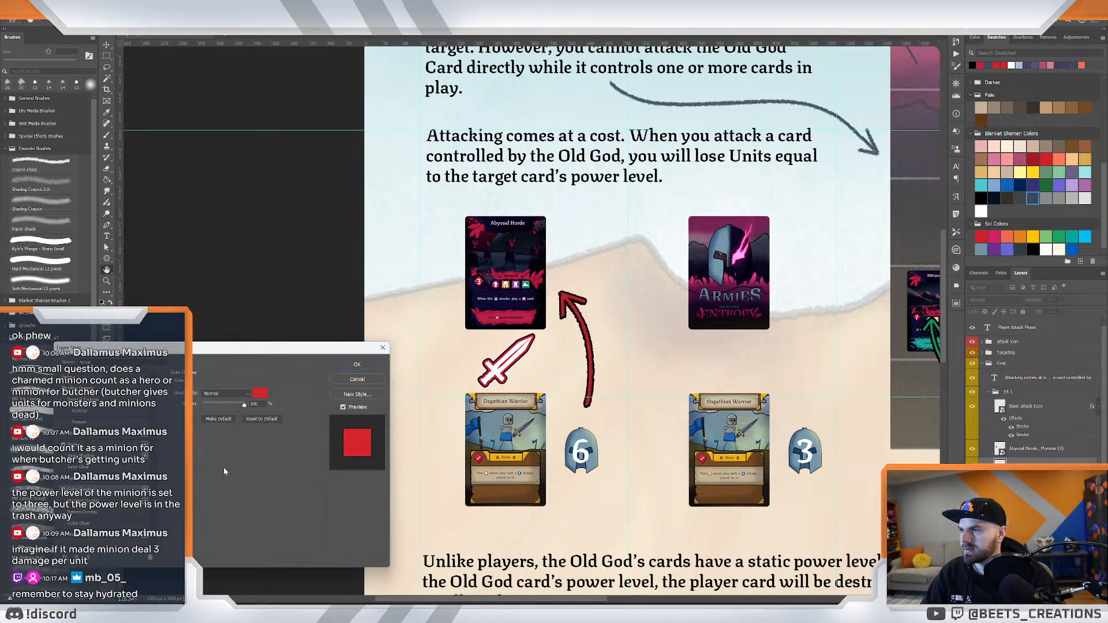
{"action": "left_click", "coordinate": [261, 396]}
{"action": "left_click", "coordinate": [409, 453]}
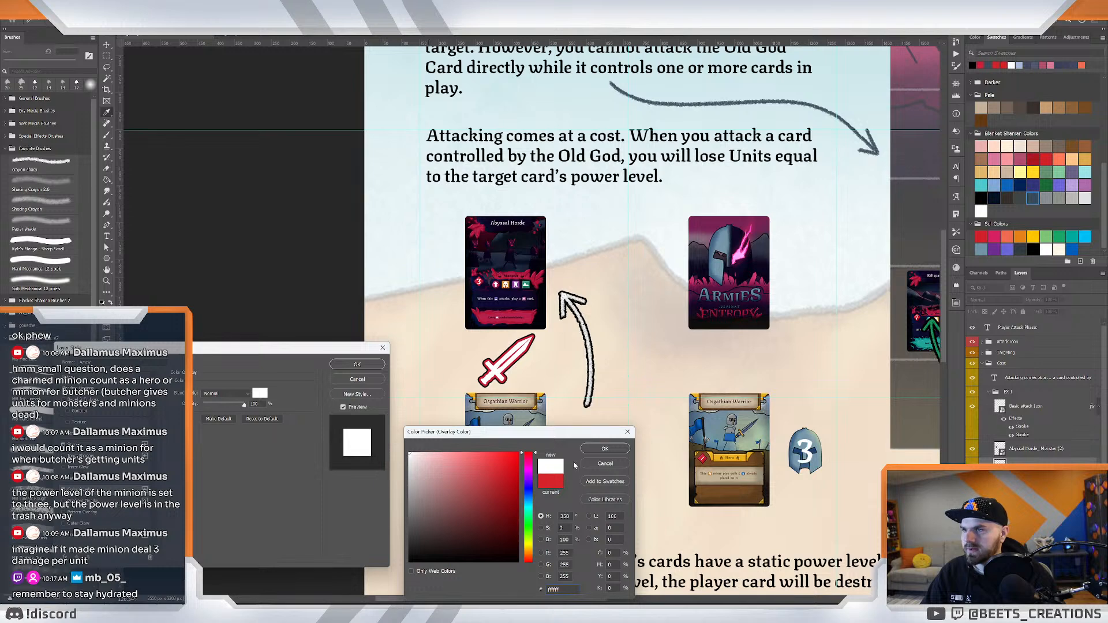
{"action": "left_click", "coordinate": [605, 448]}
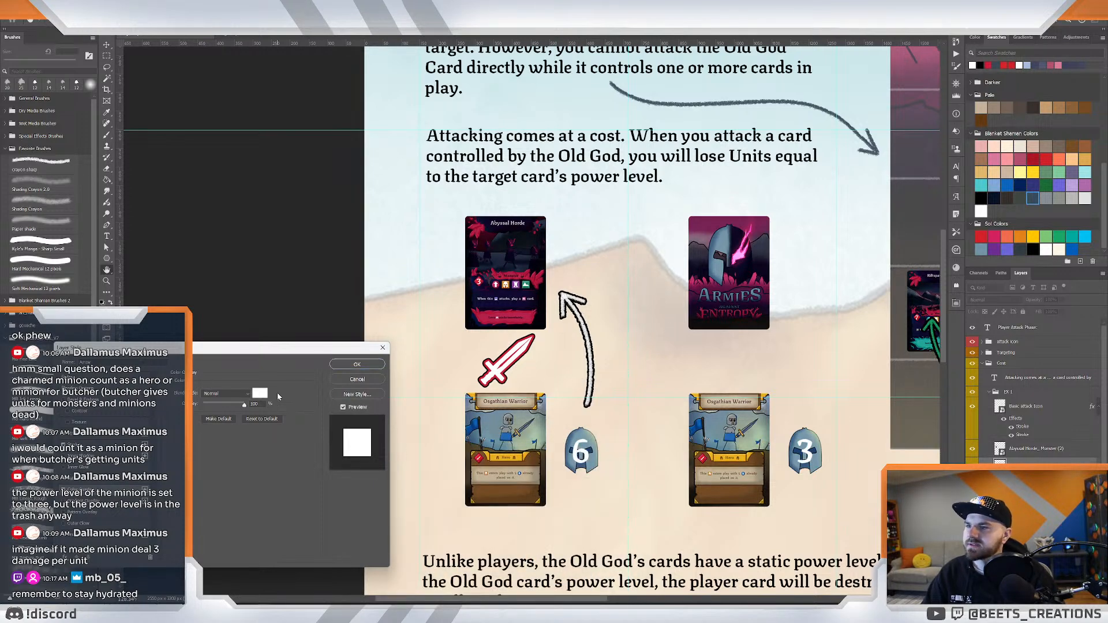
{"action": "left_click", "coordinate": [64, 490]}
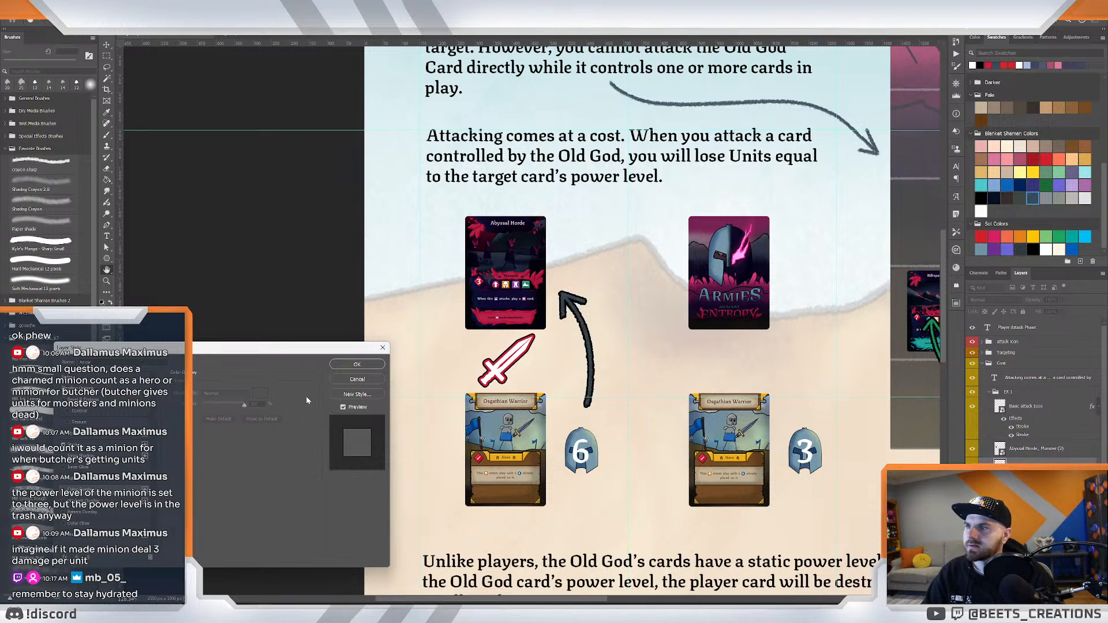
{"action": "left_click", "coordinate": [348, 367]}
Enable the white Color Overlay on the attack arrow beside the Abyssal Horde card.
{"action": "mouse_move", "coordinate": [736, 345]}
{"action": "left_mouse_down"}
{"action": "mouse_move", "coordinate": [673, 344]}
{"action": "mouse_move", "coordinate": [726, 350]}
{"action": "left_mouse_up"}
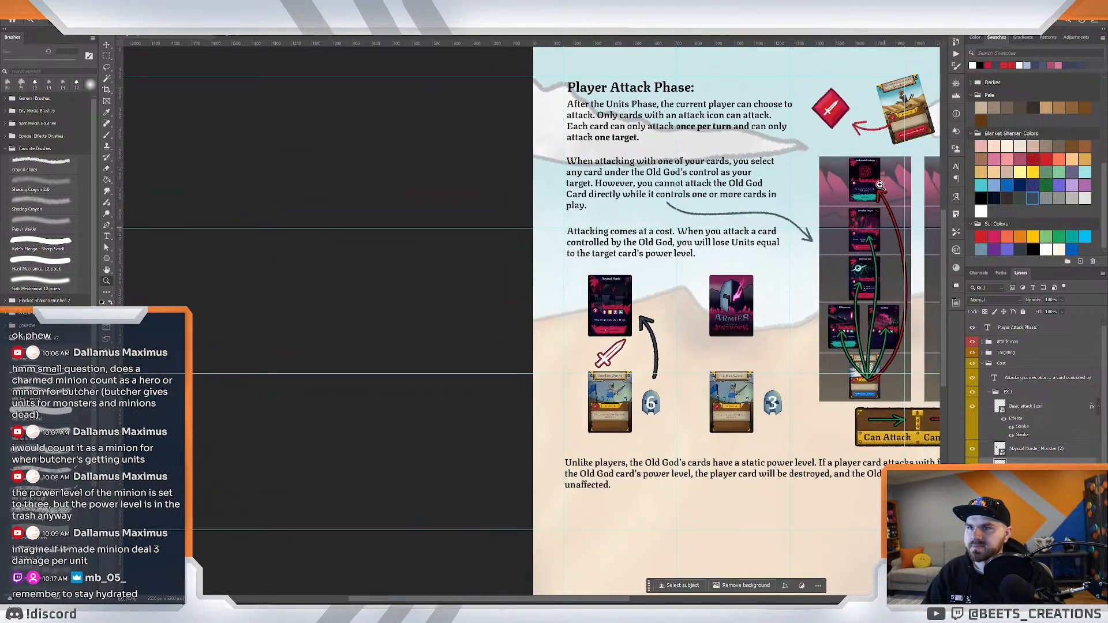
{"action": "left_click_drag", "start_coordinate": [792, 336], "coordinate": [803, 337]}
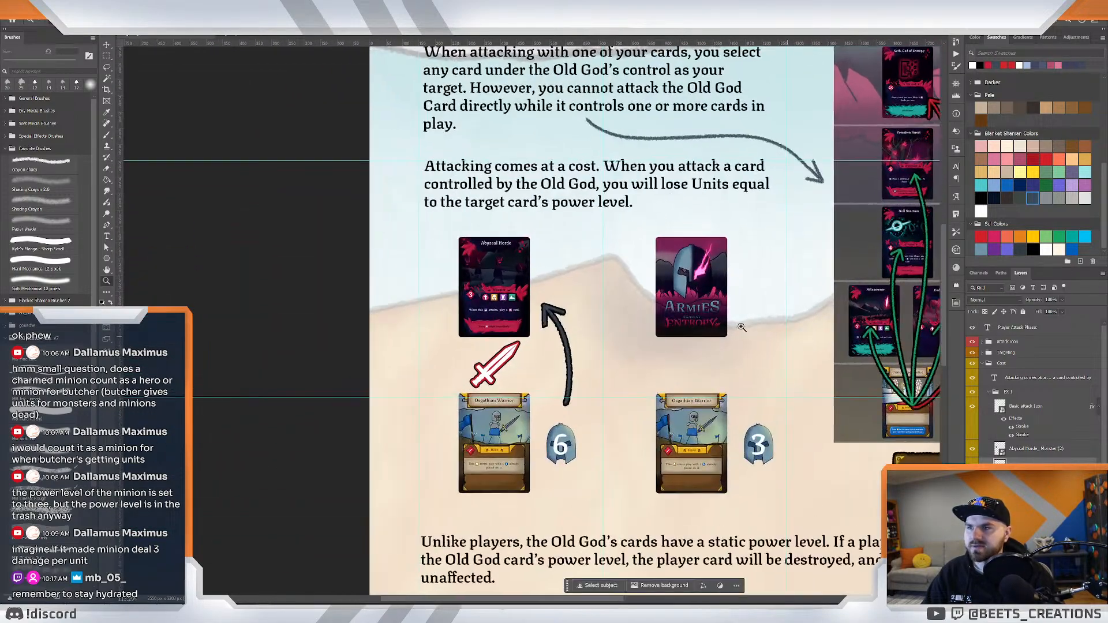
{"action": "left_click_drag", "start_coordinate": [618, 293], "coordinate": [706, 306]}
{"action": "left_click_drag", "start_coordinate": [645, 306], "coordinate": [660, 307]}
{"action": "left_click_drag", "start_coordinate": [730, 334], "coordinate": [679, 268]}
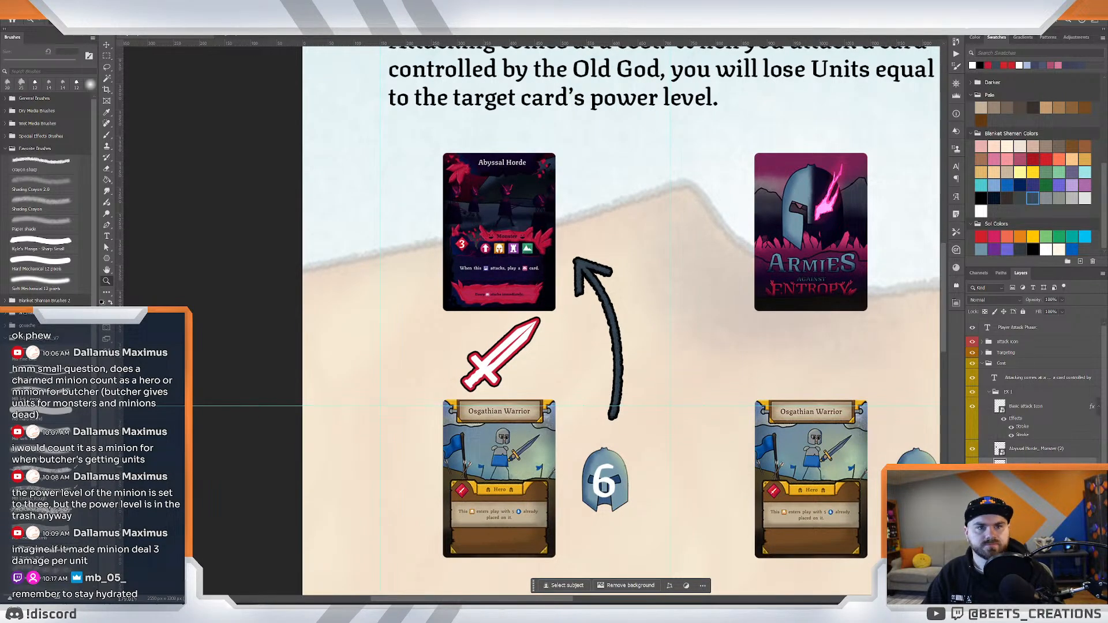
{"action": "double_click", "coordinate": [1060, 464]}
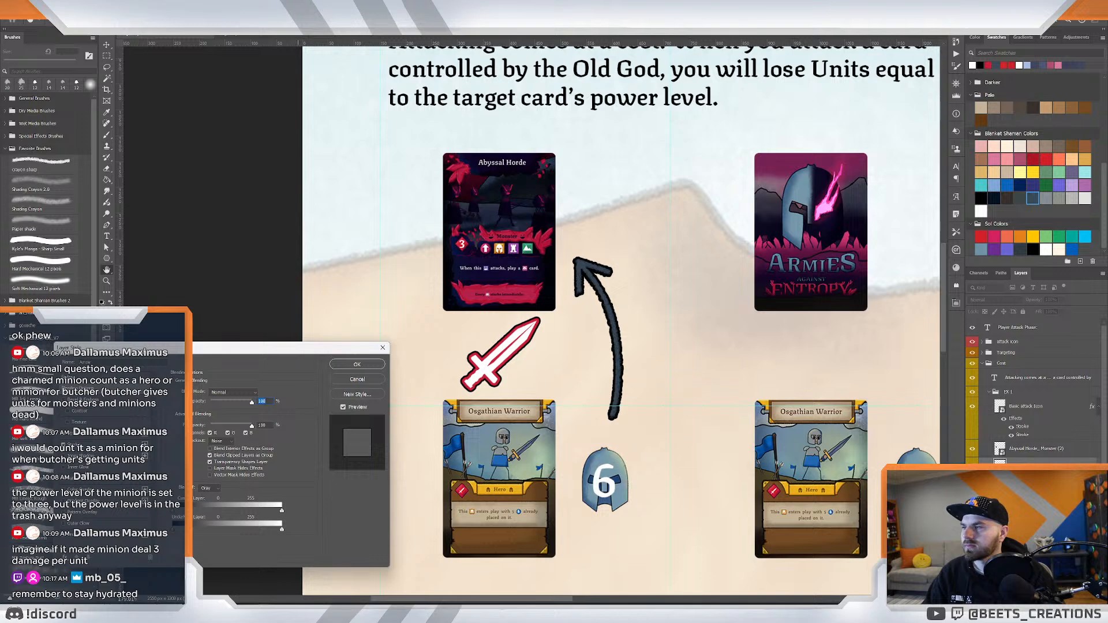
{"action": "left_click", "coordinate": [64, 489]}
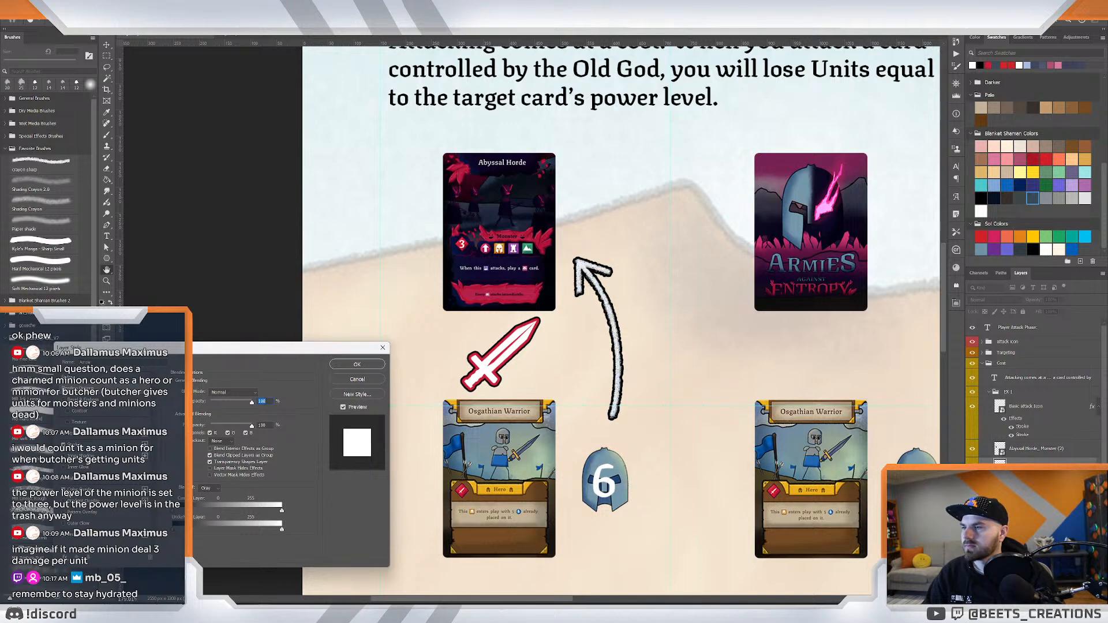
{"action": "left_click", "coordinate": [111, 489]}
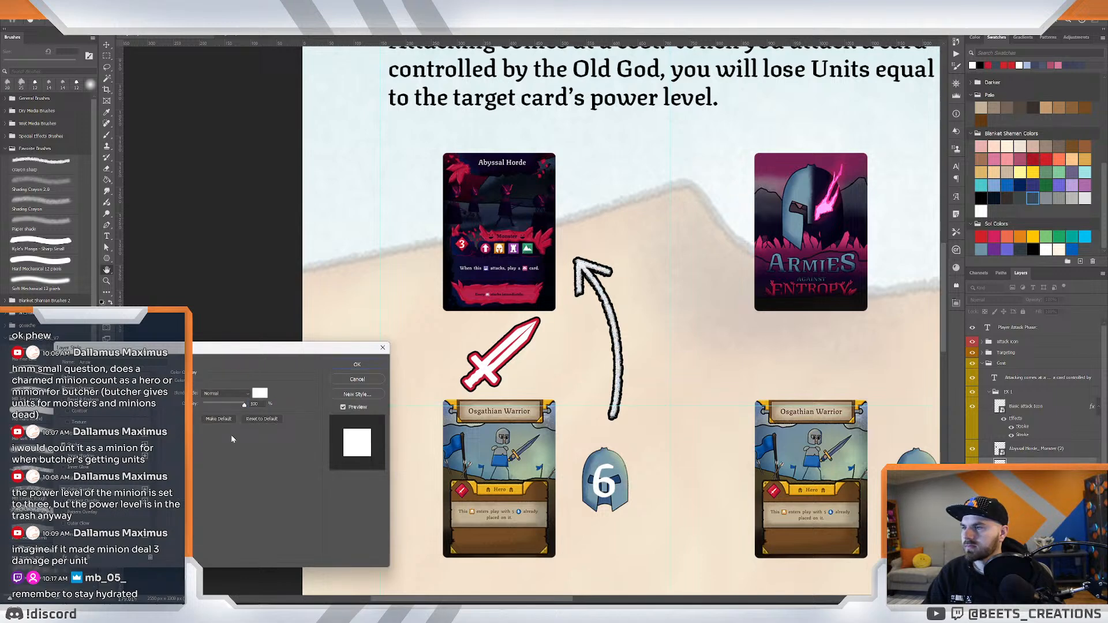
{"action": "left_click", "coordinate": [245, 406]}
Try the Center and Inside positions for the arrow's black Stroke, return it to Outside, and apply the layer style.
{"action": "left_click", "coordinate": [94, 447]}
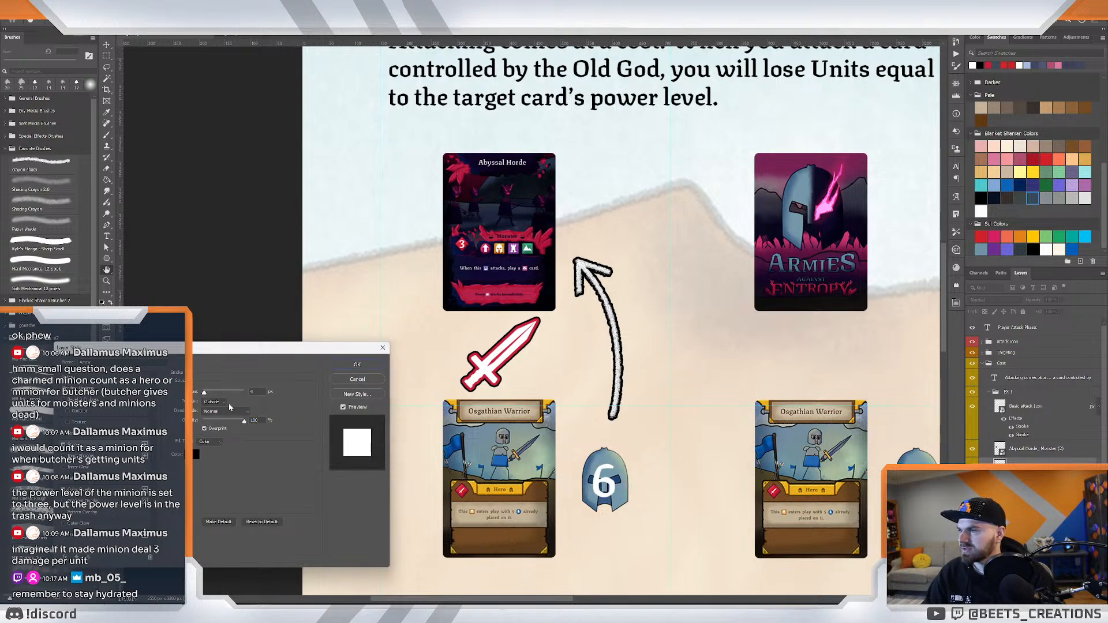
{"action": "left_click", "coordinate": [215, 401]}
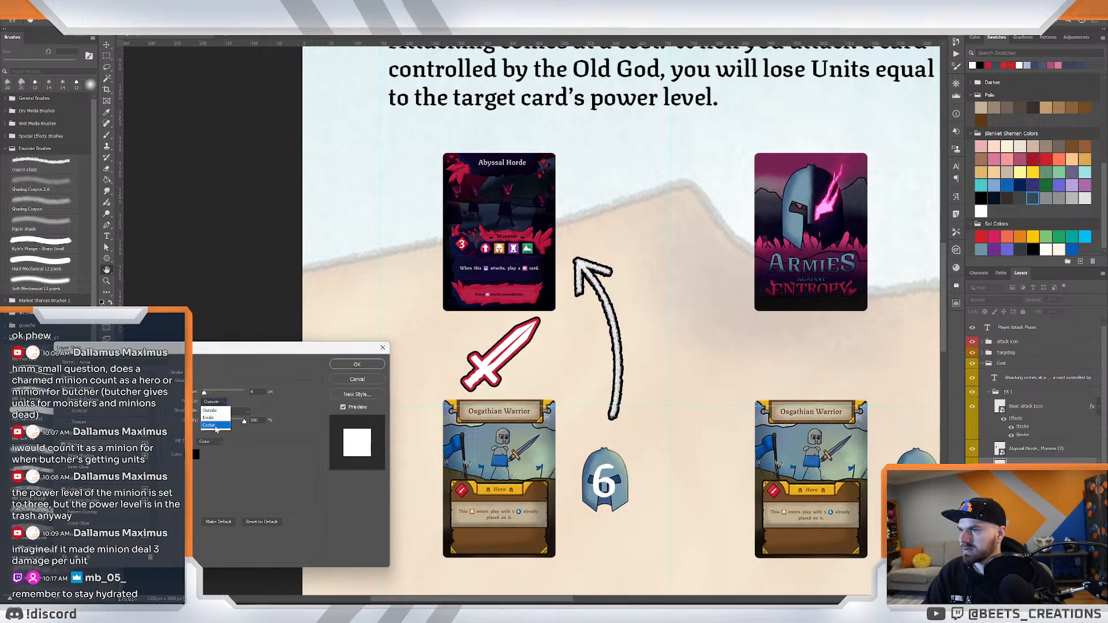
{"action": "left_click", "coordinate": [215, 425]}
{"action": "left_click", "coordinate": [214, 401]}
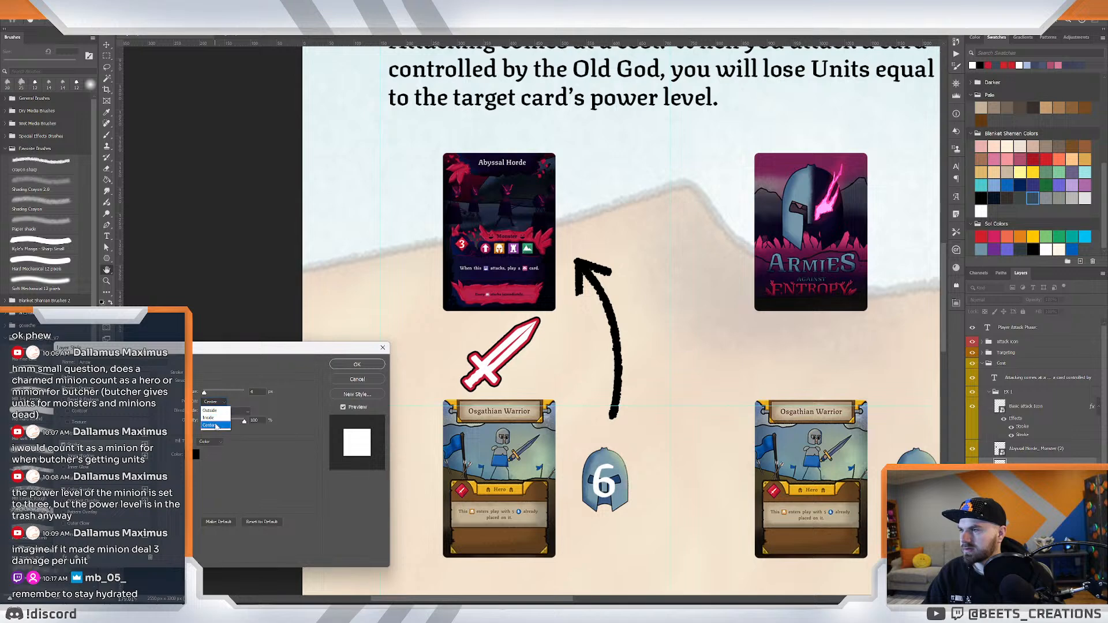
{"action": "left_click", "coordinate": [217, 418]}
{"action": "left_click", "coordinate": [219, 402]}
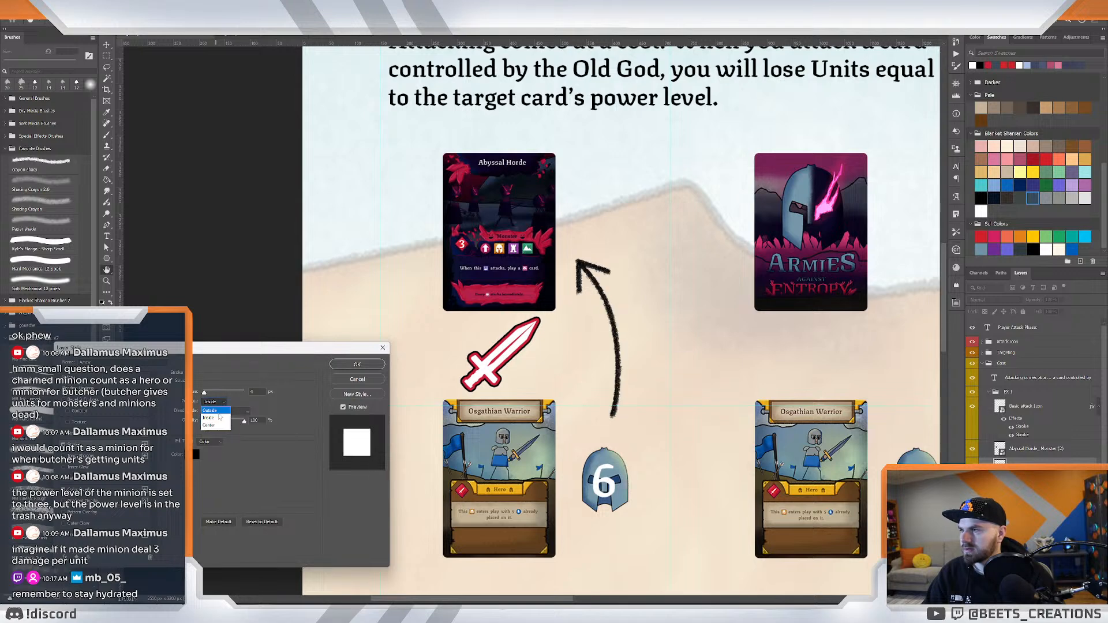
{"action": "left_click", "coordinate": [218, 406]}
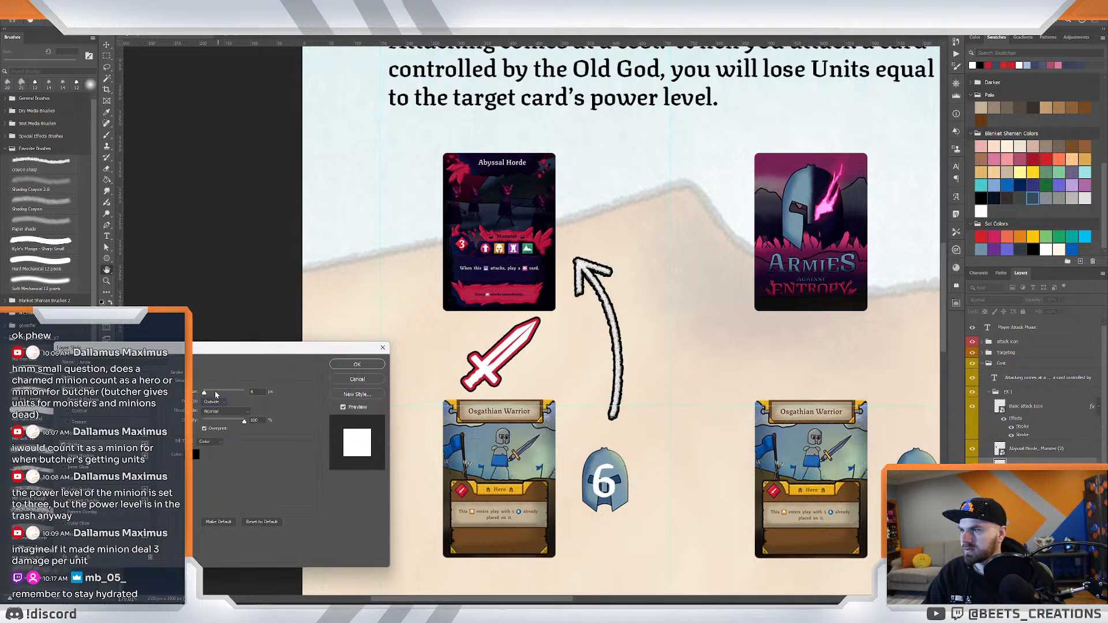
{"action": "left_click_drag", "start_coordinate": [243, 420], "coordinate": [244, 420]}
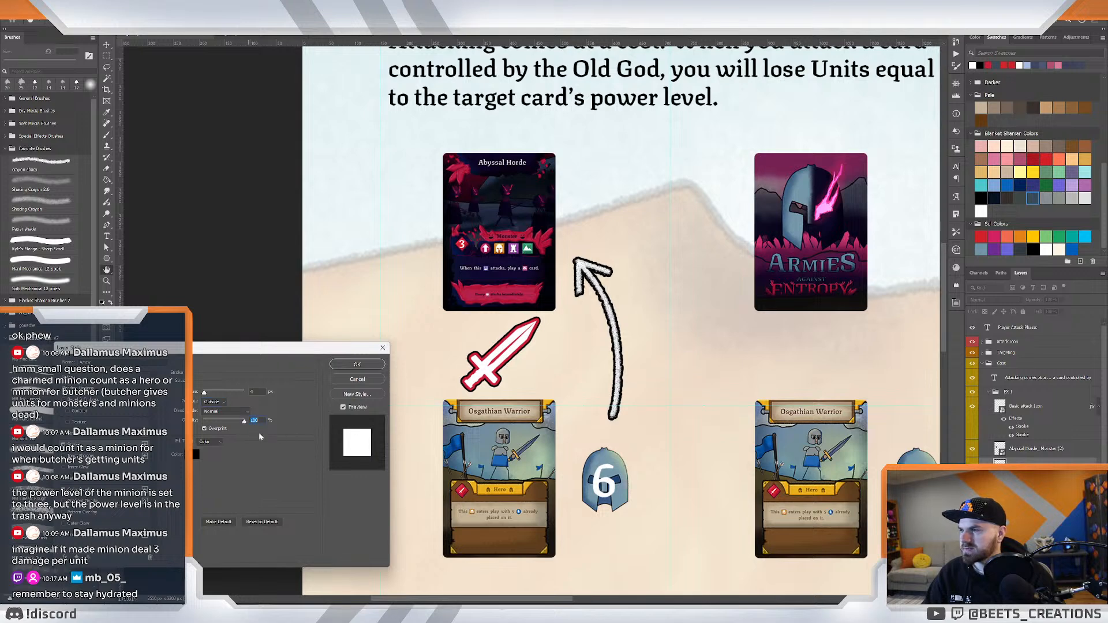
{"action": "left_click_drag", "start_coordinate": [206, 394], "coordinate": [205, 392]}
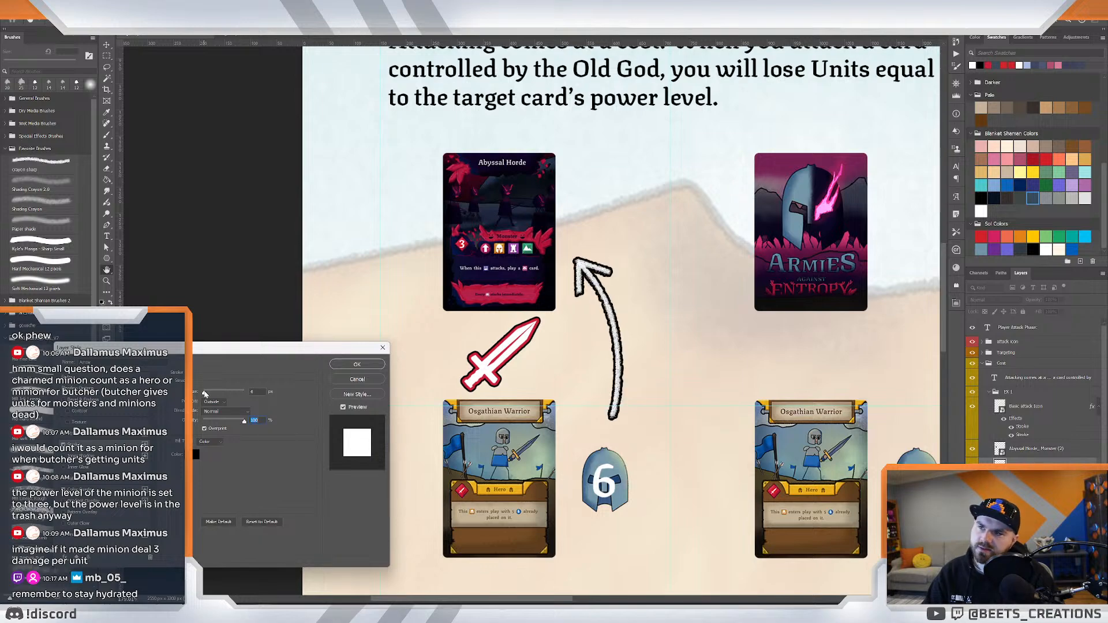
{"action": "left_click", "coordinate": [356, 364]}
Turn the arrow's crimson Stroke back on, slightly increase the black outer Stroke's size, and apply the layer style.
{"action": "key", "text": "z"}
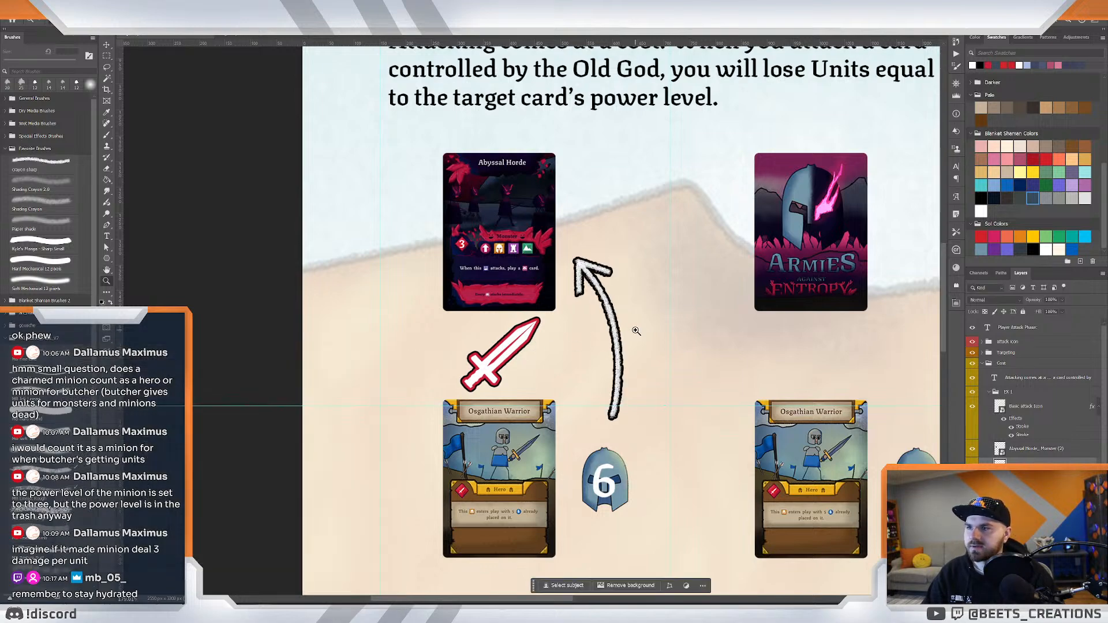
{"action": "left_click_drag", "start_coordinate": [635, 330], "coordinate": [611, 326]}
{"action": "left_click_drag", "start_coordinate": [437, 276], "coordinate": [458, 280]}
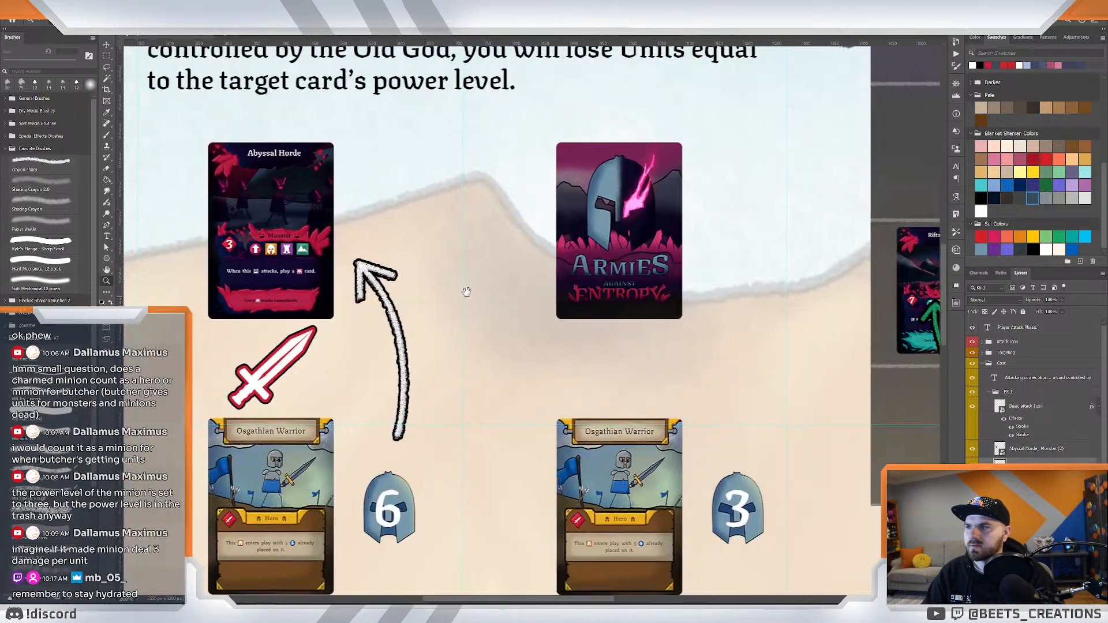
{"action": "left_click_drag", "start_coordinate": [346, 296], "coordinate": [418, 288]}
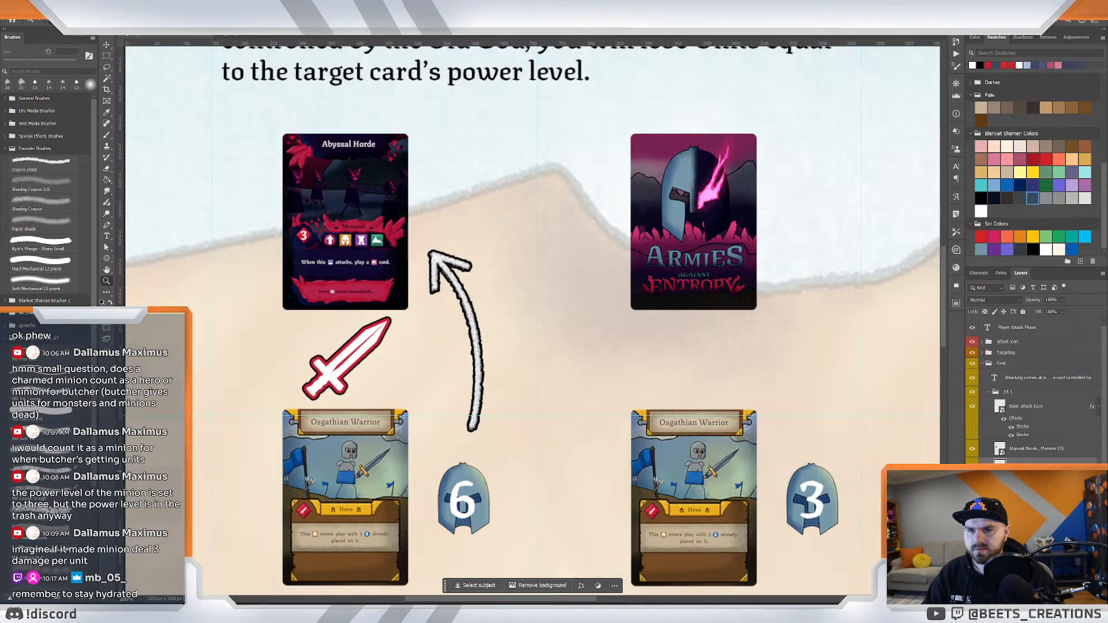
{"action": "key", "text": "alt+l"}
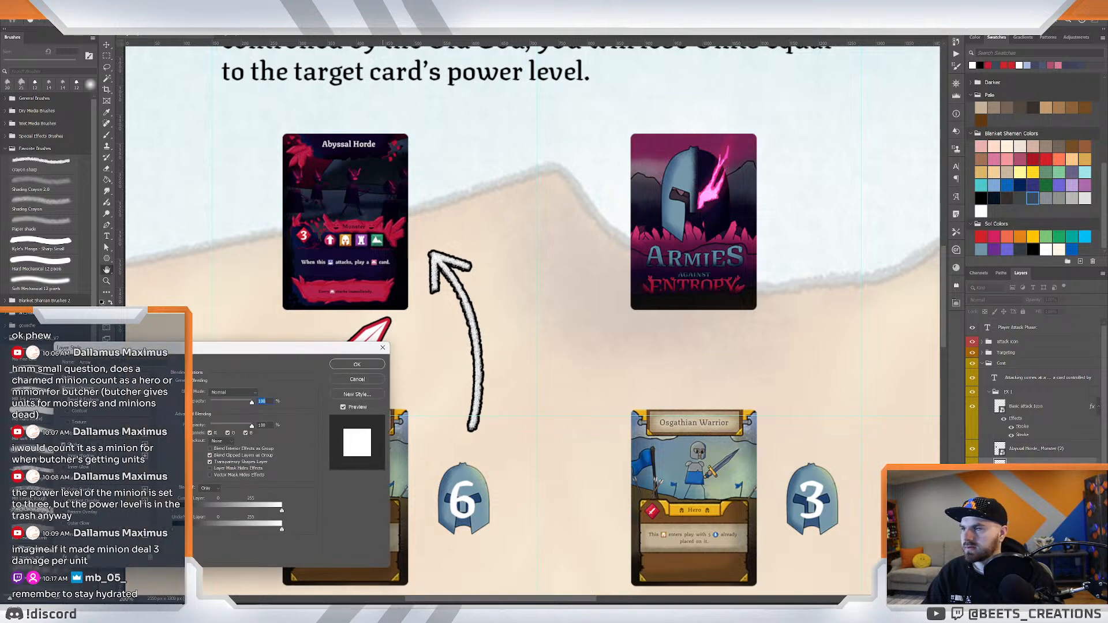
{"action": "left_click", "coordinate": [61, 438]}
{"action": "left_click", "coordinate": [86, 437]}
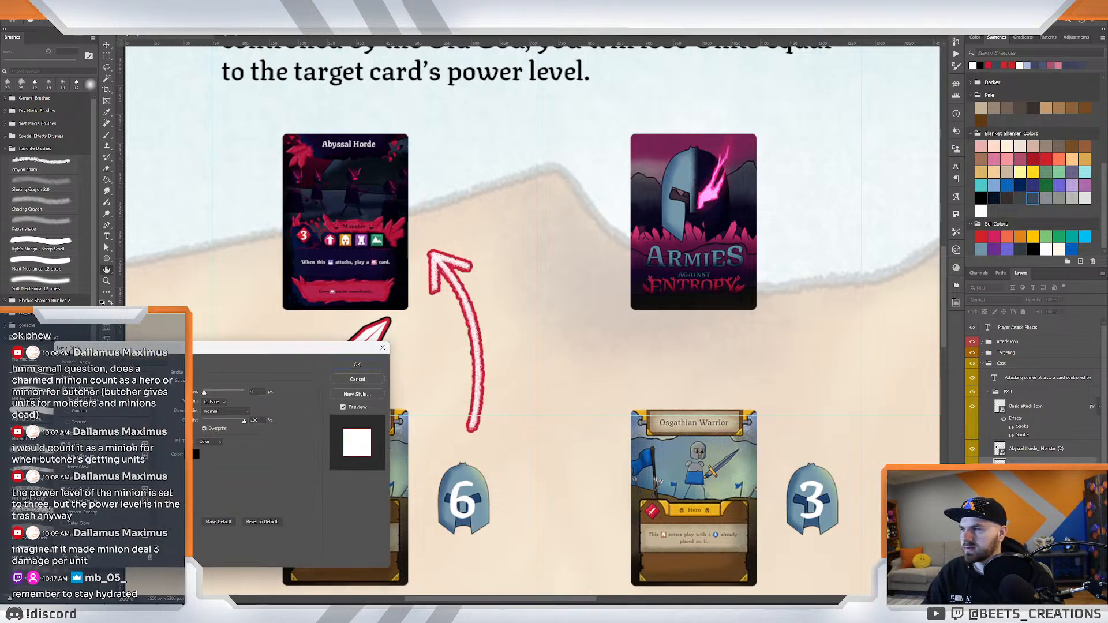
{"action": "left_click_drag", "start_coordinate": [206, 395], "coordinate": [208, 397]}
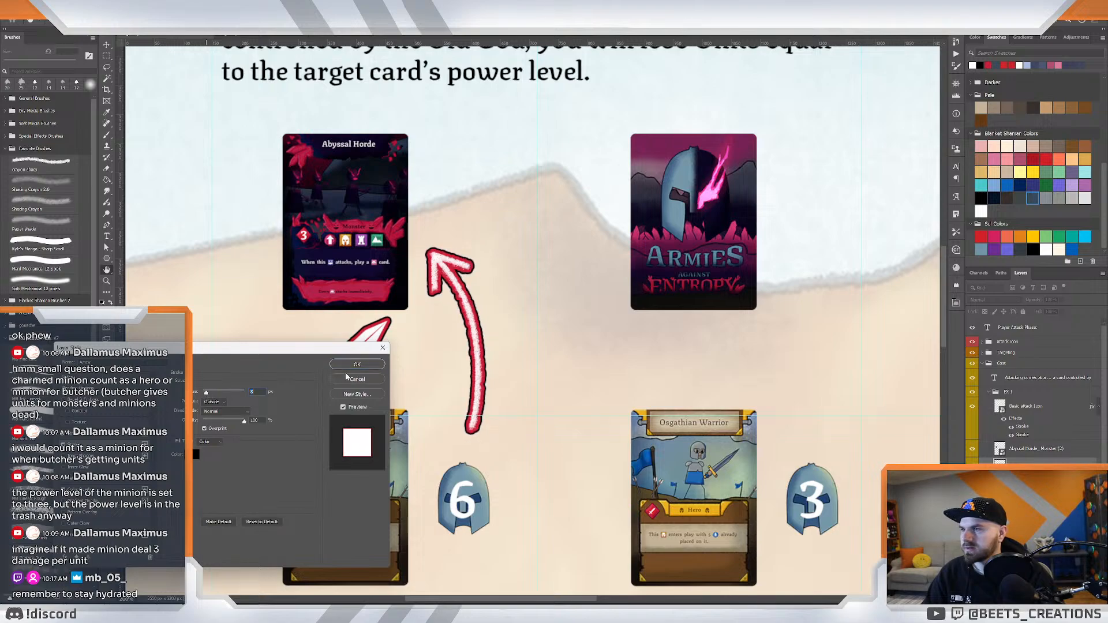
{"action": "left_click", "coordinate": [361, 366]}
Examine the outlined attack arrow up close and on the full page, comparing it with the sword icon and the surrounding cards.
{"action": "left_click_drag", "start_coordinate": [548, 316], "coordinate": [512, 314]}
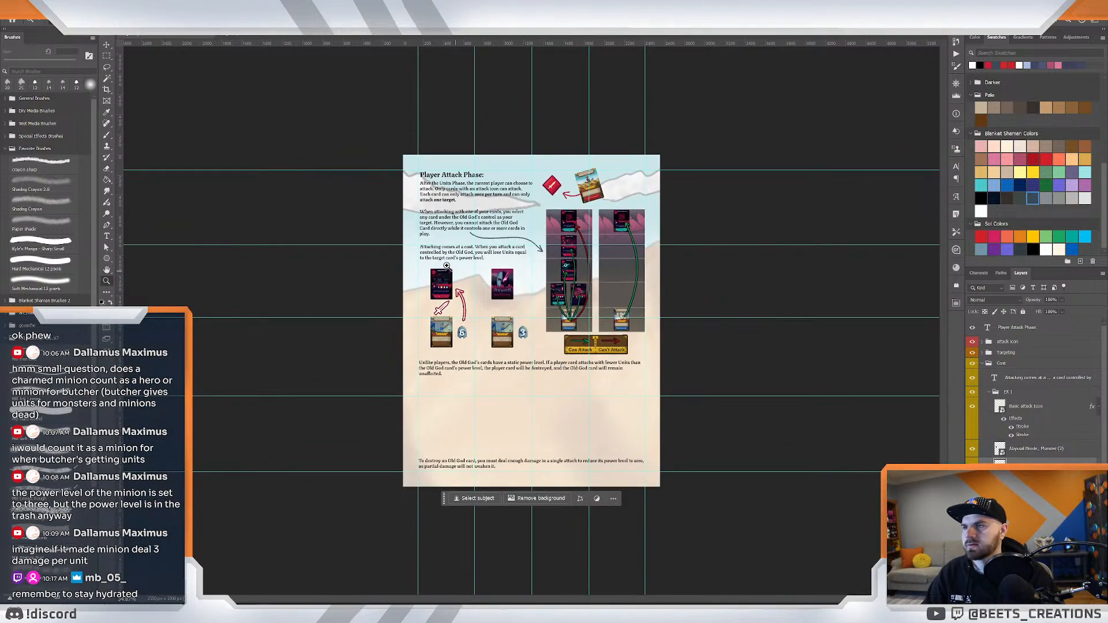
{"action": "left_click_drag", "start_coordinate": [448, 266], "coordinate": [482, 265]}
{"action": "scroll", "coordinate": [557, 346], "scroll_direction": "down", "scroll_amount": 5}
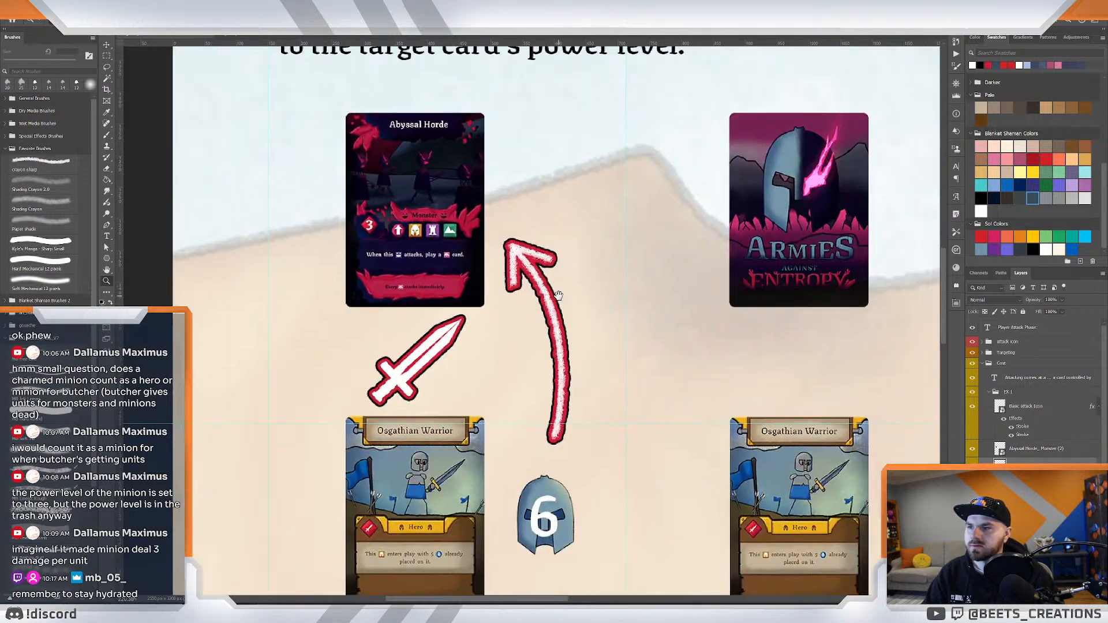
{"action": "scroll", "coordinate": [563, 294], "scroll_direction": "up", "scroll_amount": 2}
{"action": "key", "text": "e"}
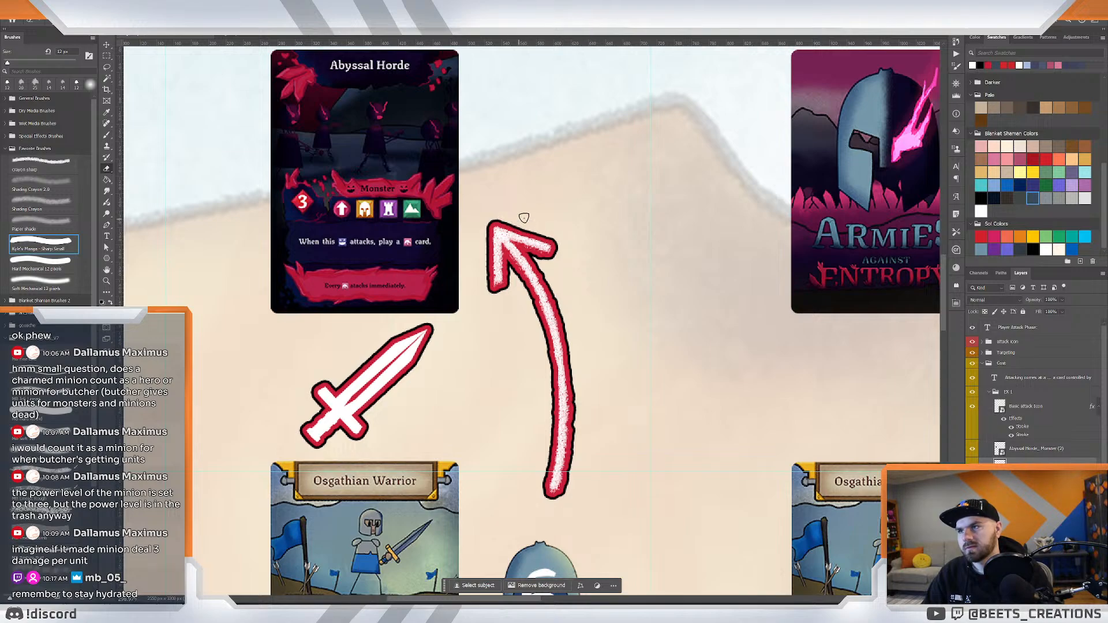
{"action": "key", "text": "z"}
{"action": "scroll", "coordinate": [541, 218], "scroll_direction": "down", "scroll_amount": 5}
{"action": "scroll", "coordinate": [576, 174], "scroll_direction": "up", "scroll_amount": 4}
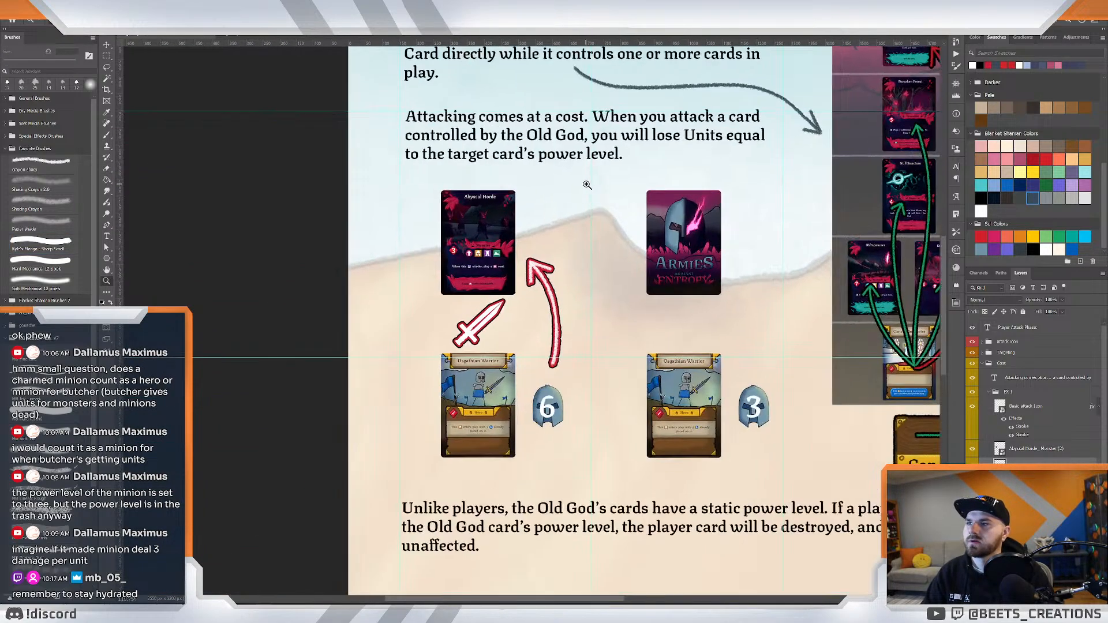
{"action": "scroll", "coordinate": [513, 227], "scroll_direction": "up", "scroll_amount": 1}
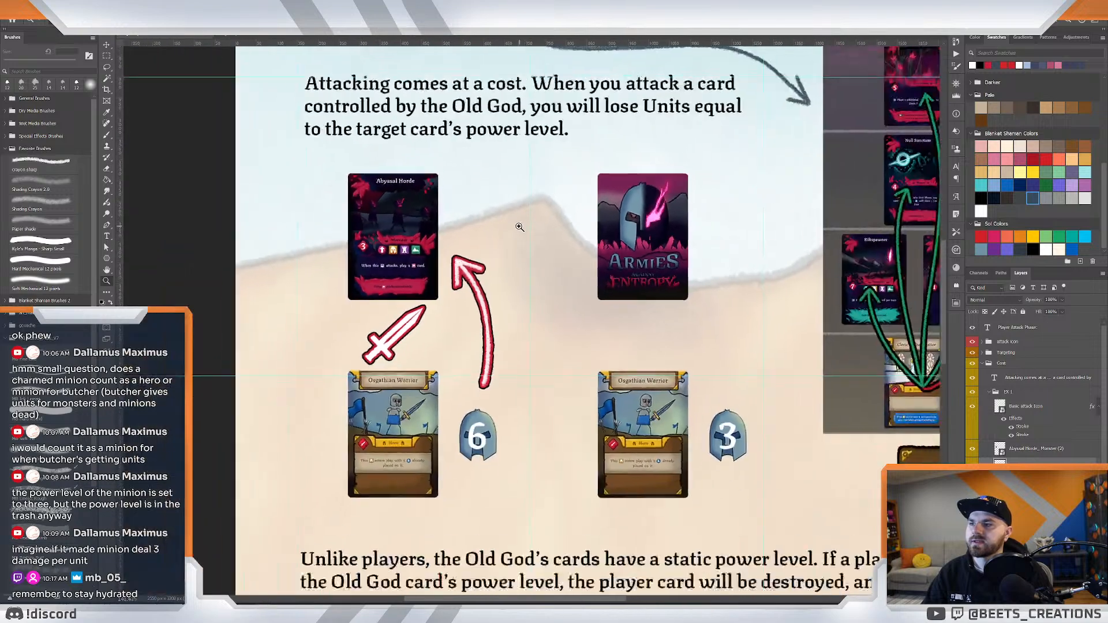
{"action": "scroll", "coordinate": [635, 202], "scroll_direction": "right", "scroll_amount": 2}
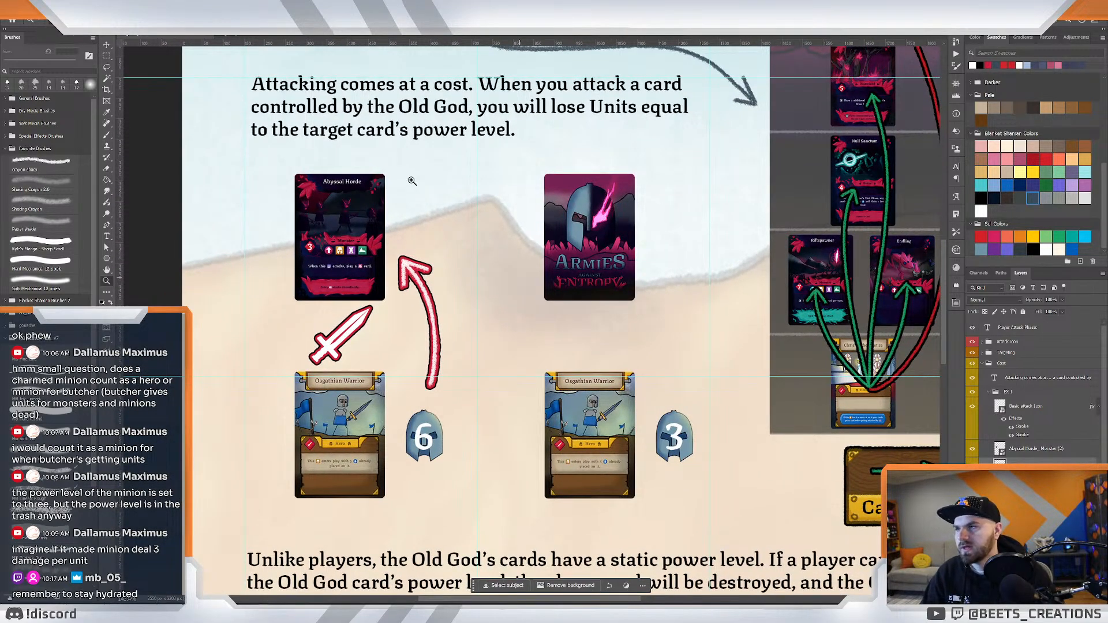
{"action": "scroll", "coordinate": [455, 295], "scroll_direction": "up", "scroll_amount": 3}
{"action": "left_click_drag", "start_coordinate": [452, 384], "coordinate": [514, 284]}
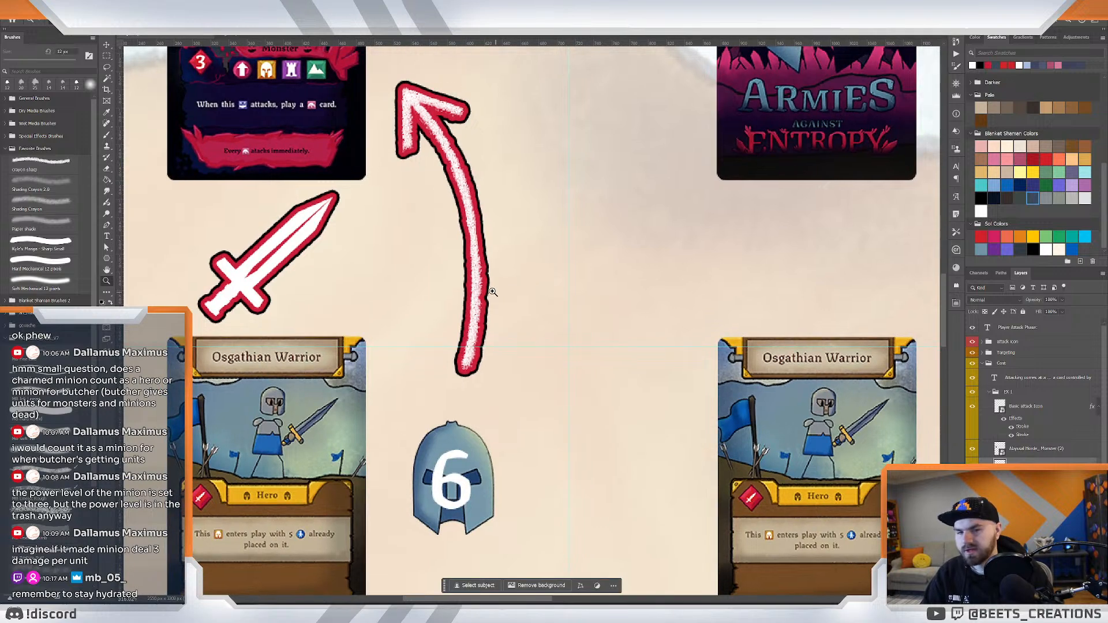
{"action": "key", "text": "e"}
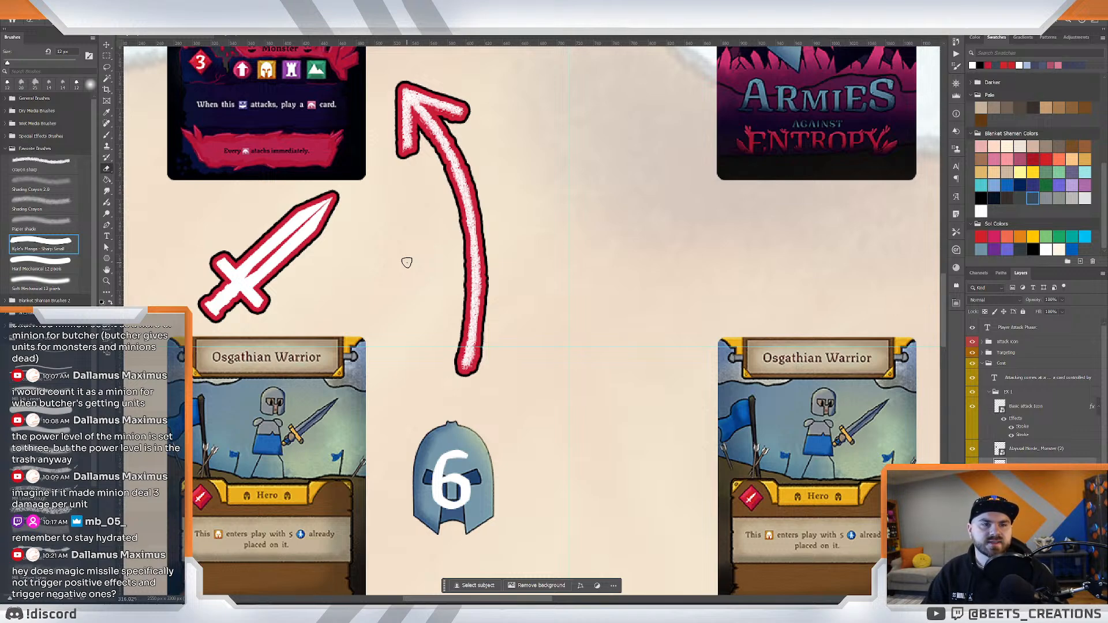
Switch to the Chrome window with the Patch 1.1.5 document and open the Dextrous site in a new tab.
{"action": "key", "text": "alt+Tab"}
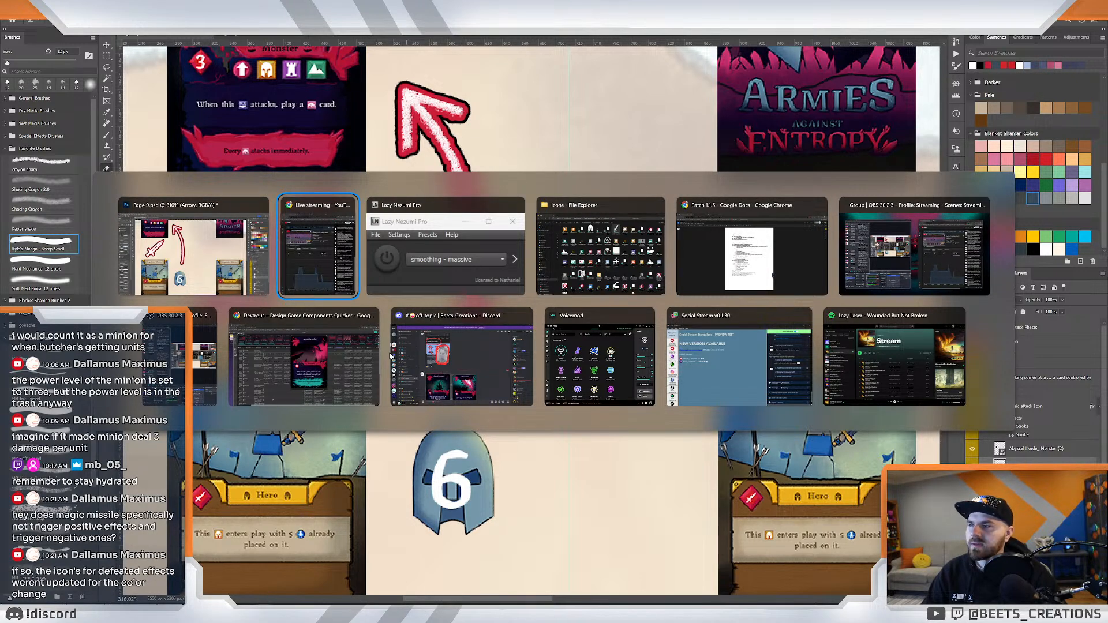
{"action": "key", "text": "alt+Tab"}
{"action": "key", "text": "alt+Tab"}
{"action": "key", "text": "alt+Tab"}
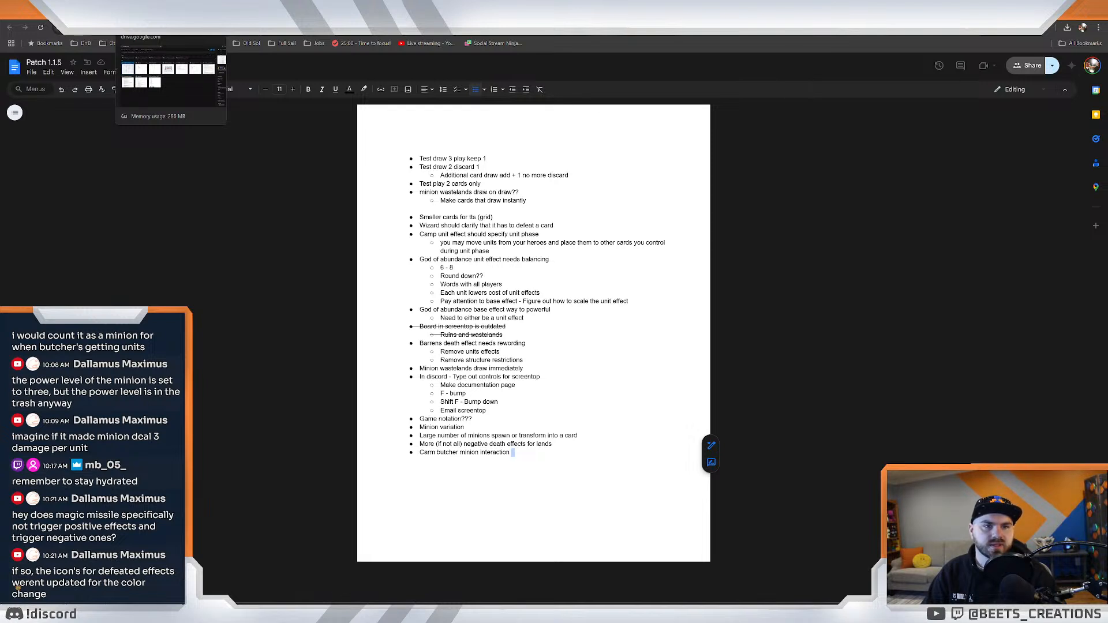
{"action": "key", "text": "ctrl+t"}
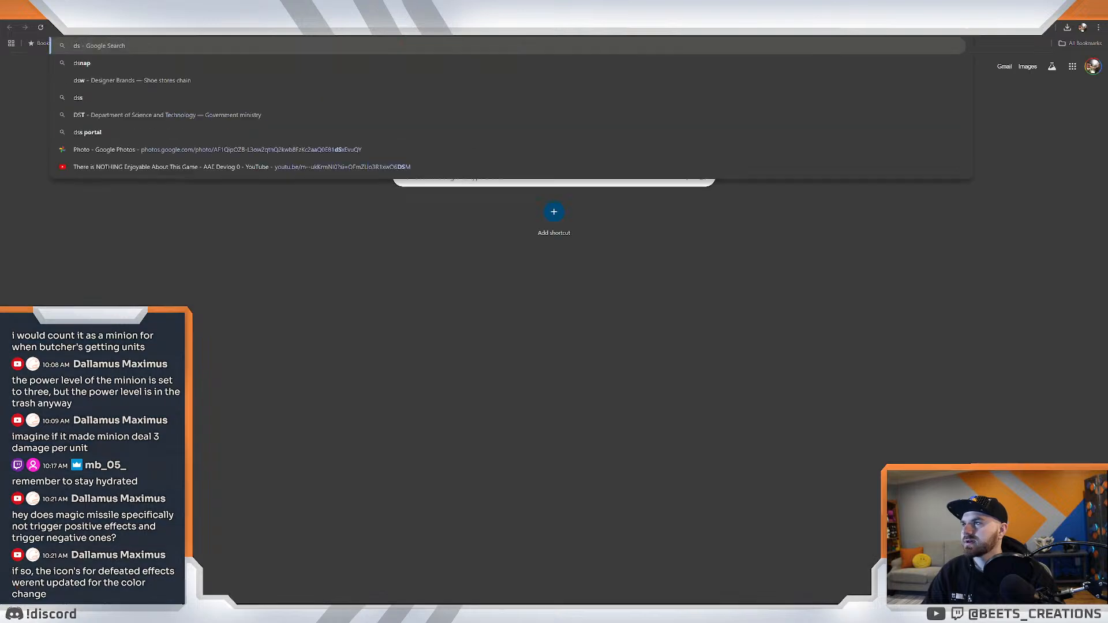
{"action": "type", "text": "de"}
{"action": "key", "text": "Return"}
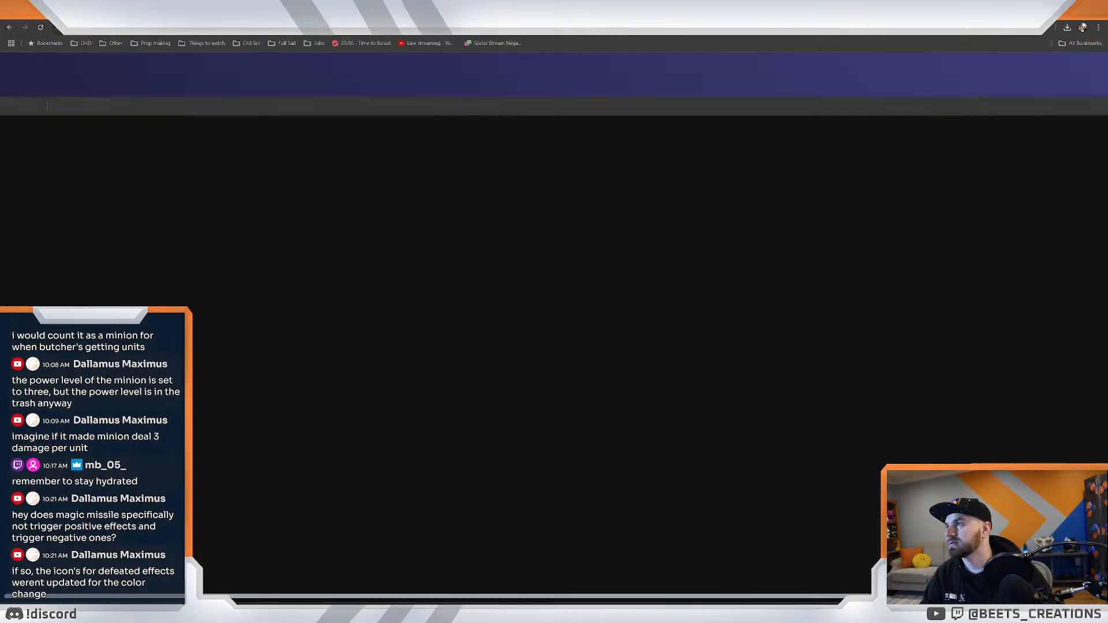
Open the (Beta) Armies Against Entropy project in Dextrous and show its Old God Cards.
{"action": "left_click", "coordinate": [509, 93]}
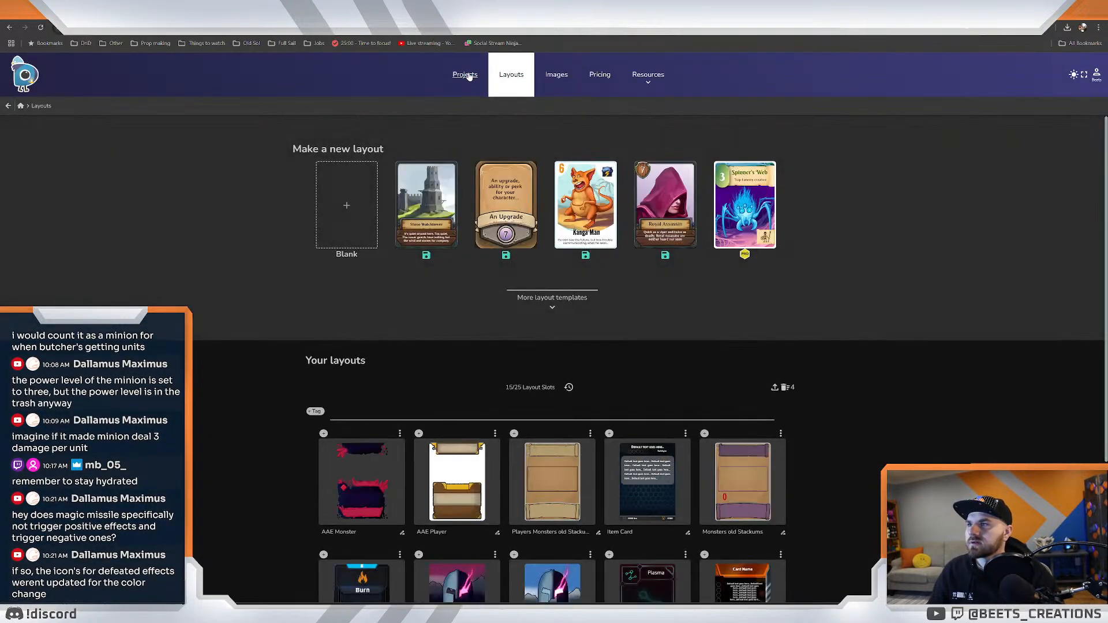
{"action": "left_click", "coordinate": [467, 75]}
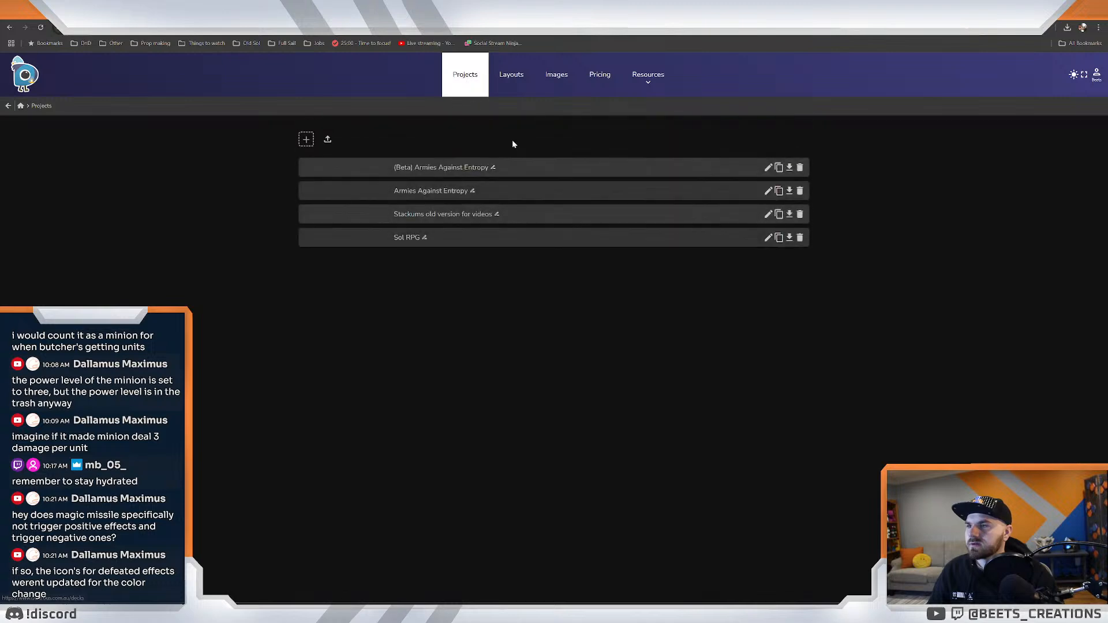
{"action": "left_click", "coordinate": [483, 167]}
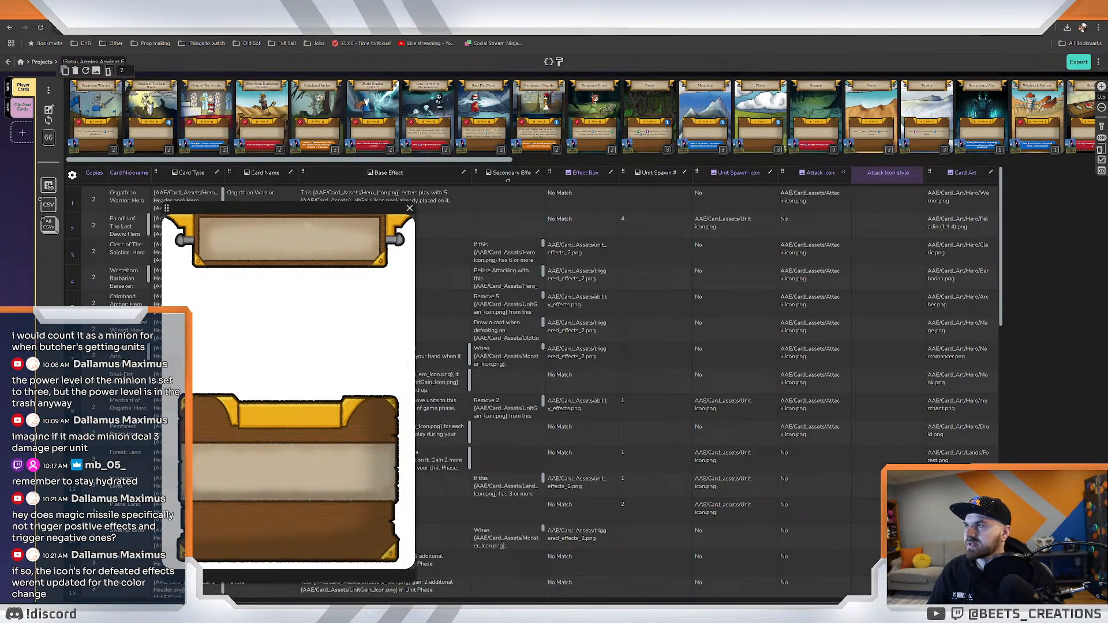
{"action": "left_click", "coordinate": [23, 107]}
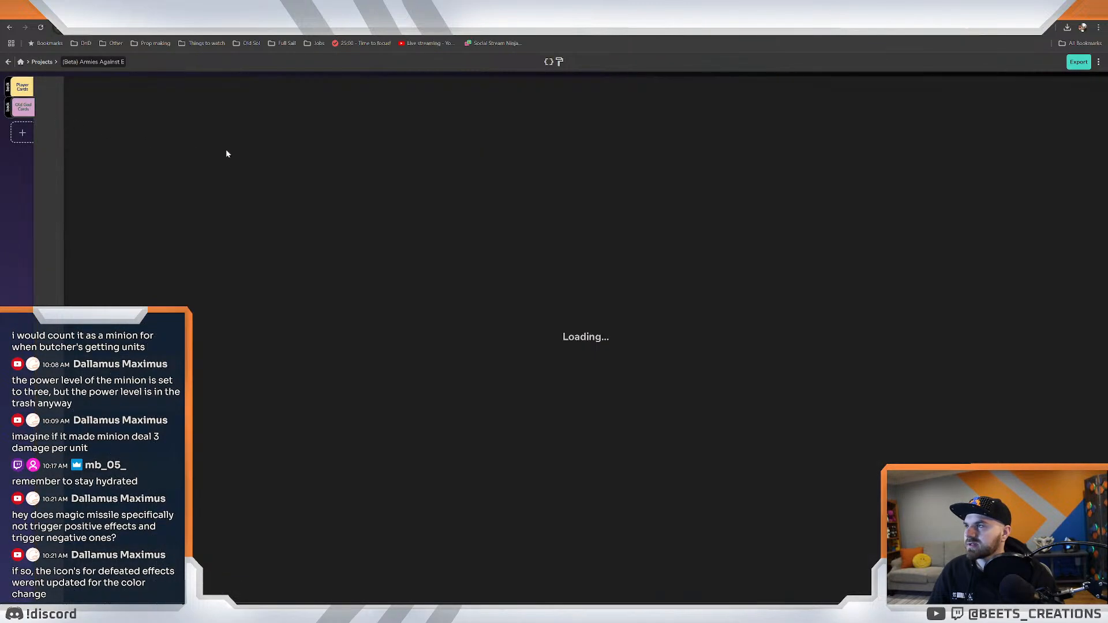
Open the Player Cards in Dextrous and examine the icons on the Barrage of Magic Missiles and Banish from Existence cards.
{"action": "left_click_drag", "start_coordinate": [376, 160], "coordinate": [656, 165]}
{"action": "left_click", "coordinate": [8, 91]}
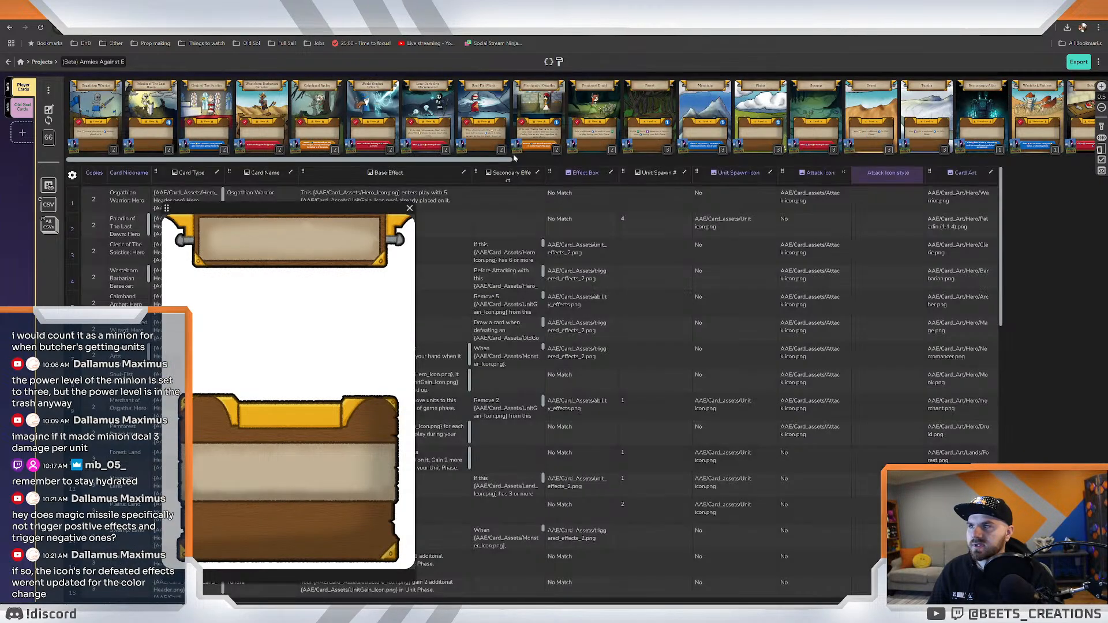
{"action": "left_click_drag", "start_coordinate": [514, 159], "coordinate": [912, 163]}
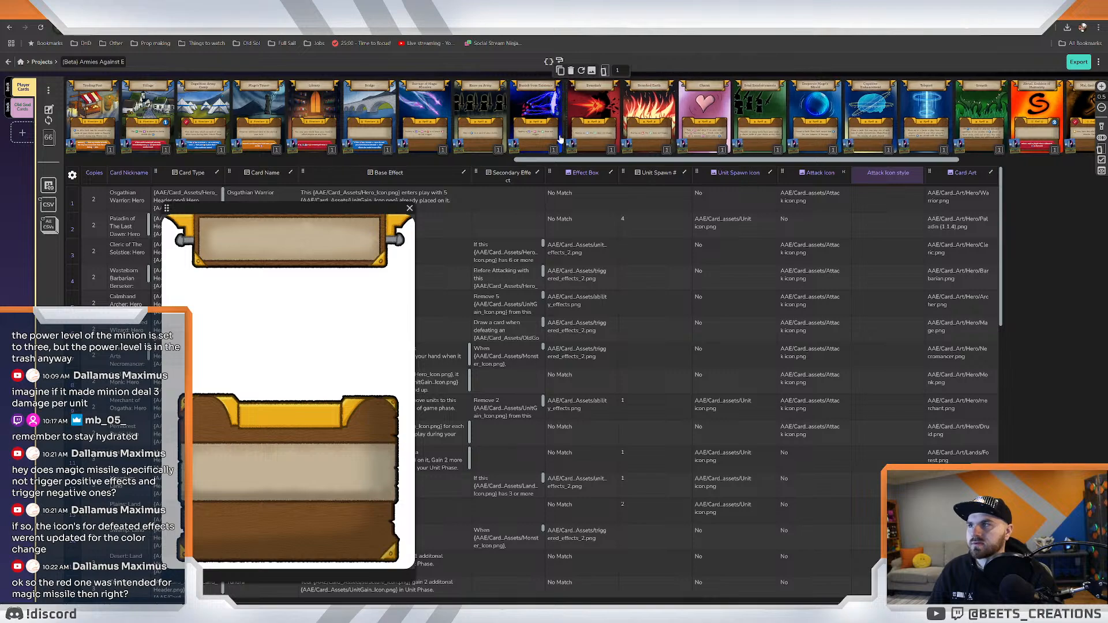
{"action": "left_click", "coordinate": [414, 113]}
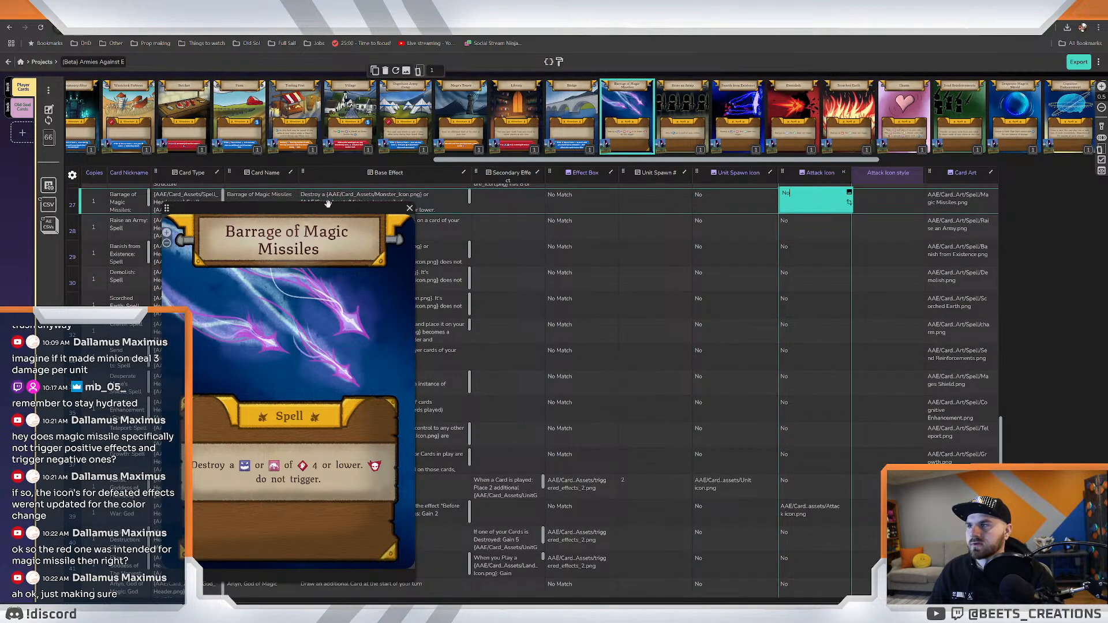
{"action": "left_click_drag", "start_coordinate": [446, 191], "coordinate": [714, 146]}
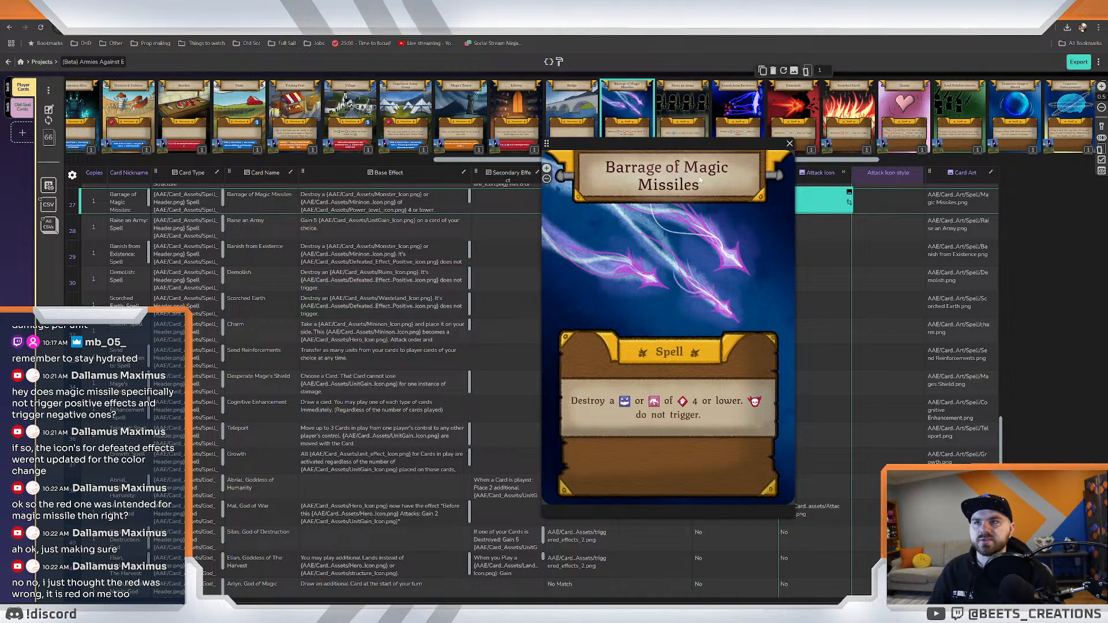
{"action": "left_click", "coordinate": [741, 112]}
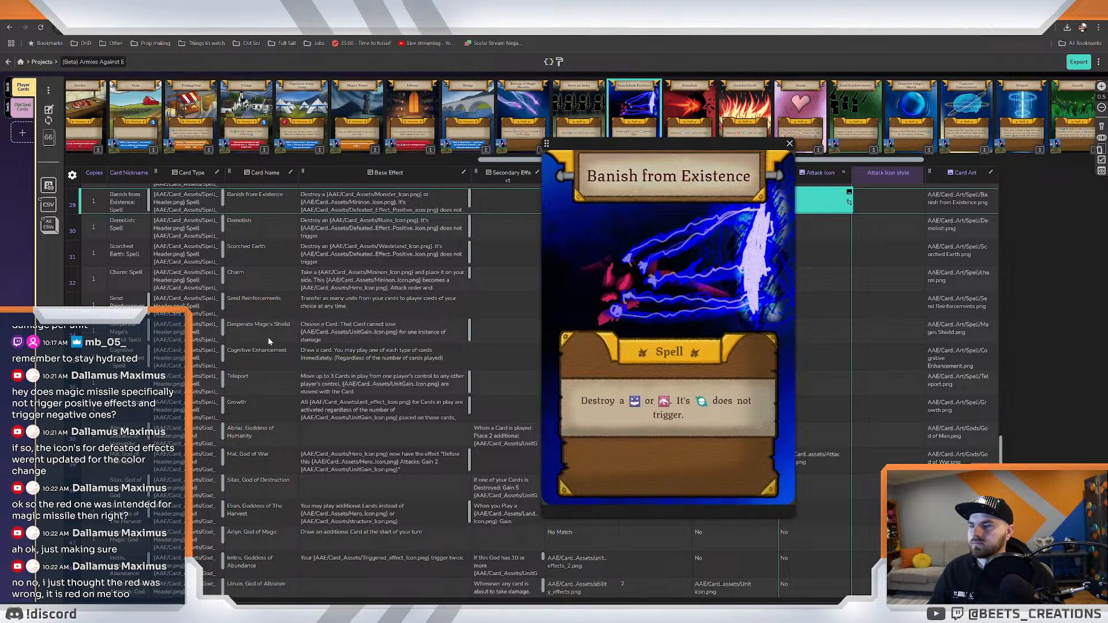
Switch back to the rule book page in Photoshop and examine the attack cost example within the page layout.
{"action": "left_click", "coordinate": [263, 612]}
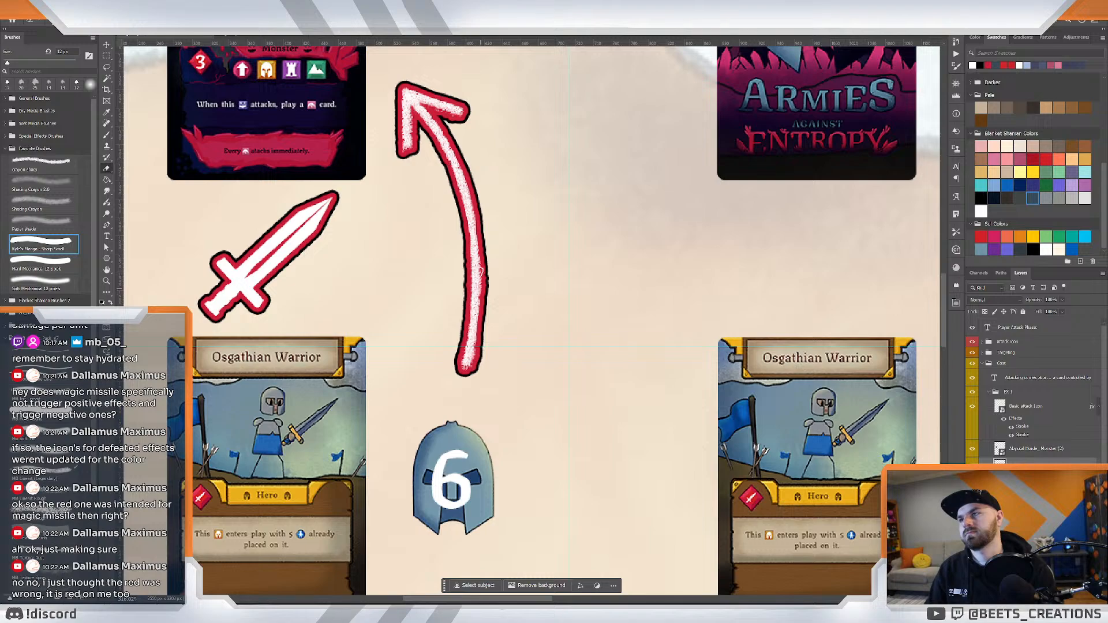
{"action": "key", "text": "z"}
{"action": "left_click", "coordinate": [509, 229], "text": "alt"}
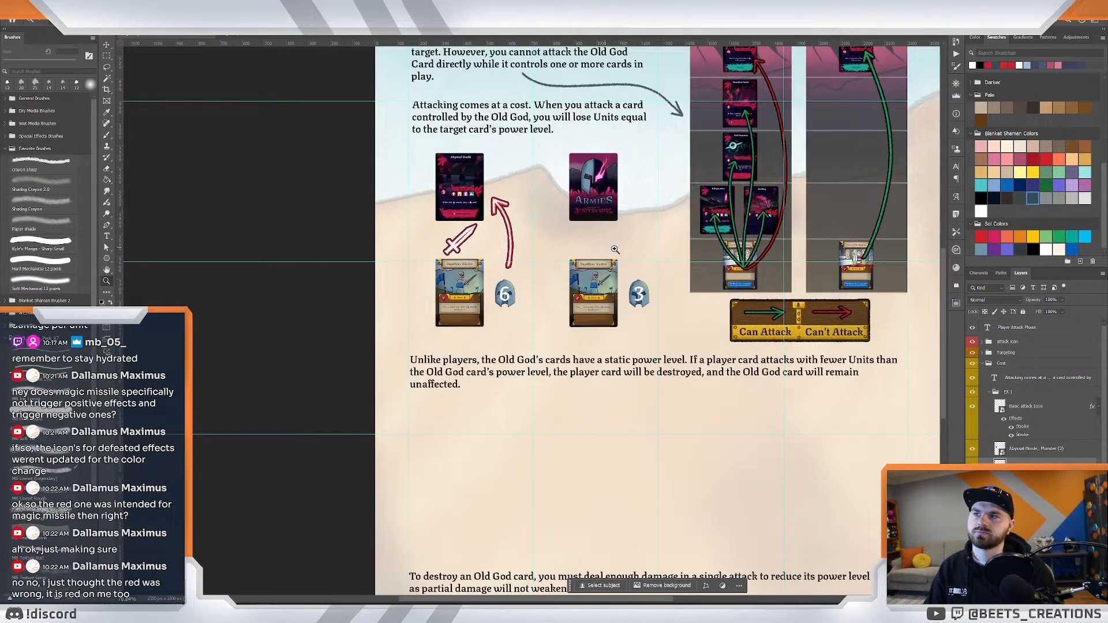
{"action": "left_click", "coordinate": [509, 268], "text": "alt"}
{"action": "left_click_drag", "start_coordinate": [510, 269], "coordinate": [540, 278]}
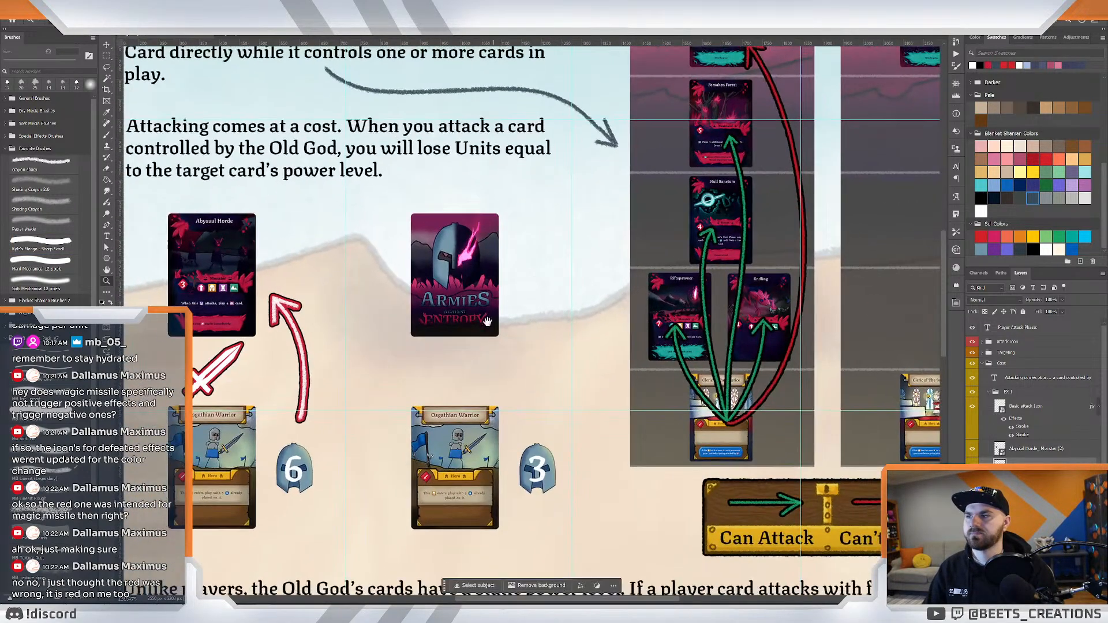
{"action": "left_click_drag", "start_coordinate": [488, 320], "coordinate": [618, 234]}
{"action": "left_click_drag", "start_coordinate": [624, 297], "coordinate": [622, 289]}
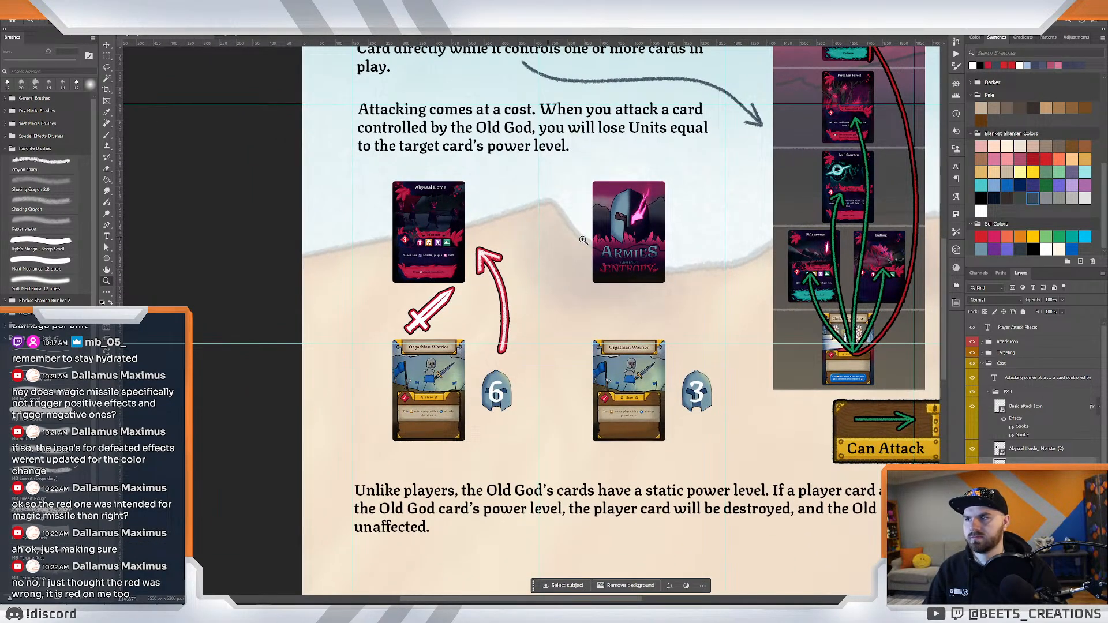
{"action": "left_click_drag", "start_coordinate": [599, 241], "coordinate": [591, 242]}
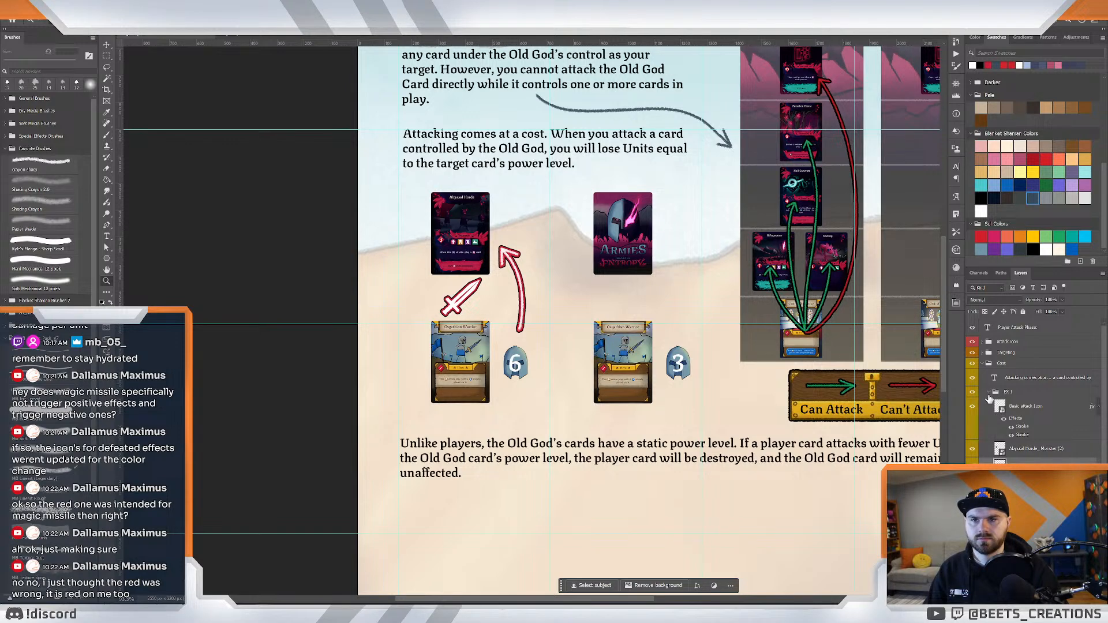
Collapse the EX 1 group and shift it slightly left, and shift the EX 2 group slightly right to widen their gap.
{"action": "left_click", "coordinate": [988, 393]}
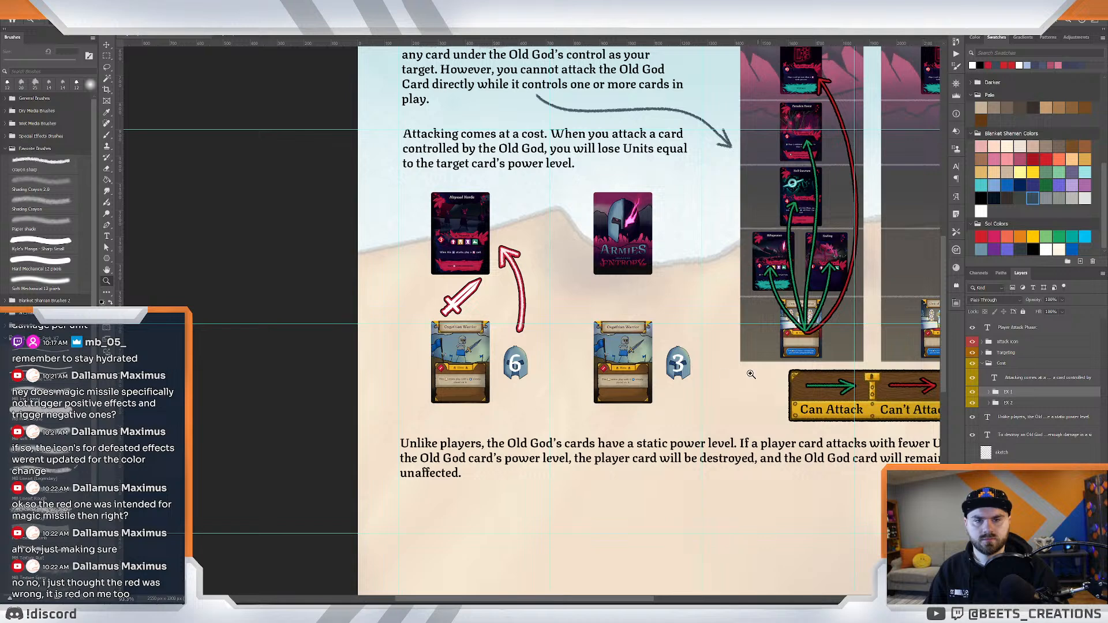
{"action": "left_click_drag", "start_coordinate": [493, 258], "coordinate": [483, 258]}
{"action": "left_click", "coordinate": [695, 310]}
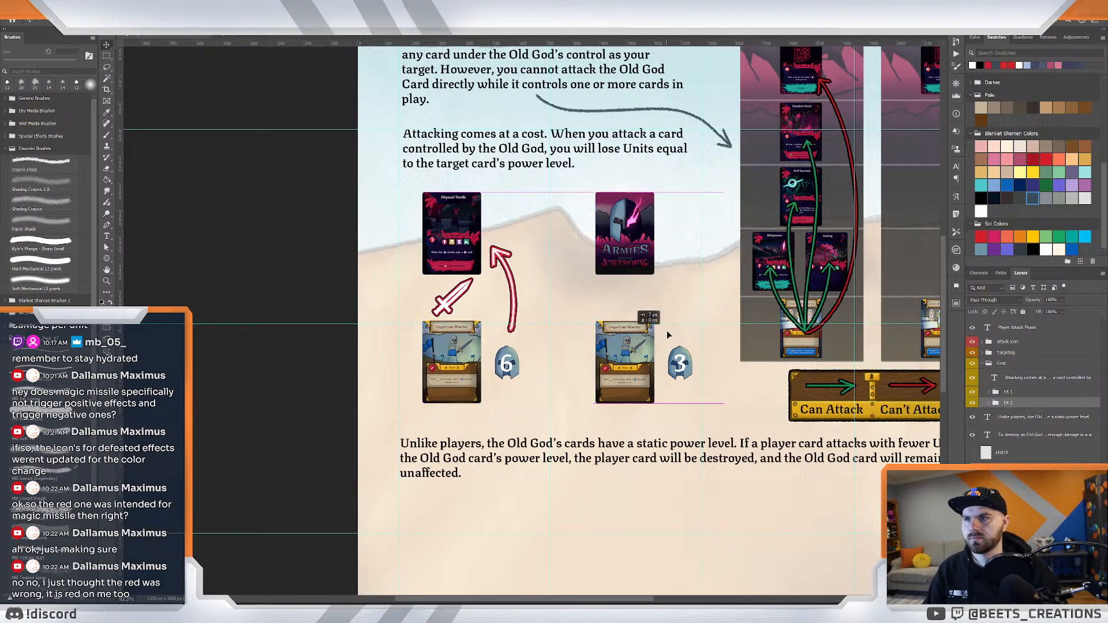
{"action": "left_click_drag", "start_coordinate": [663, 330], "coordinate": [684, 330]}
{"action": "key", "text": "z"}
{"action": "left_click", "coordinate": [600, 278]}
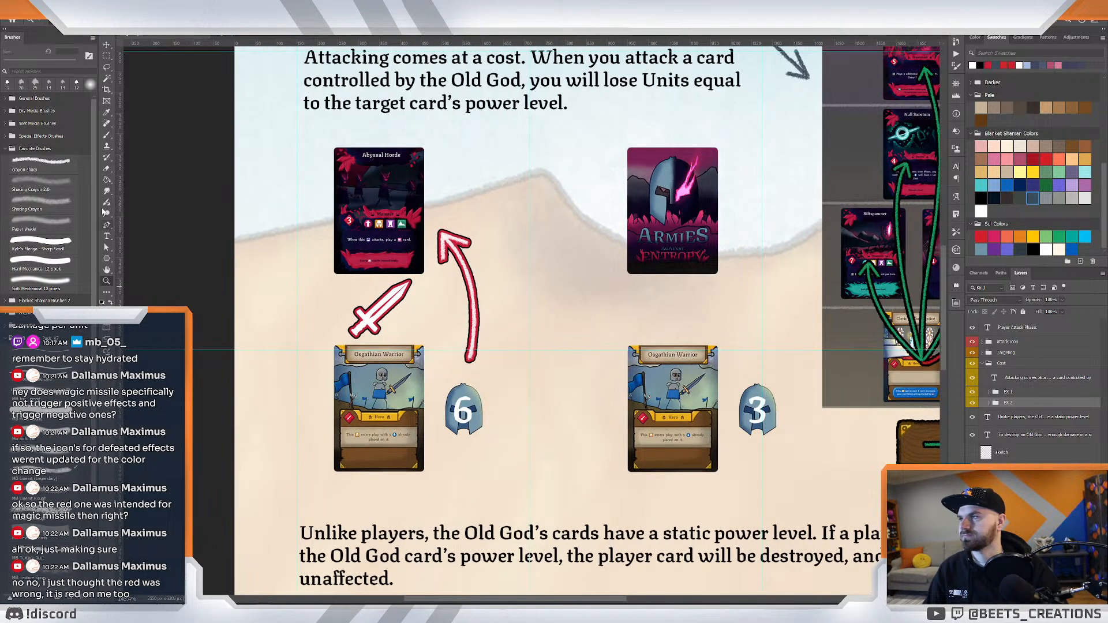
Add a new empty layer between the EX 1 and EX 2 groups and inspect the Abyssal Horde card.
{"action": "key", "text": "b"}
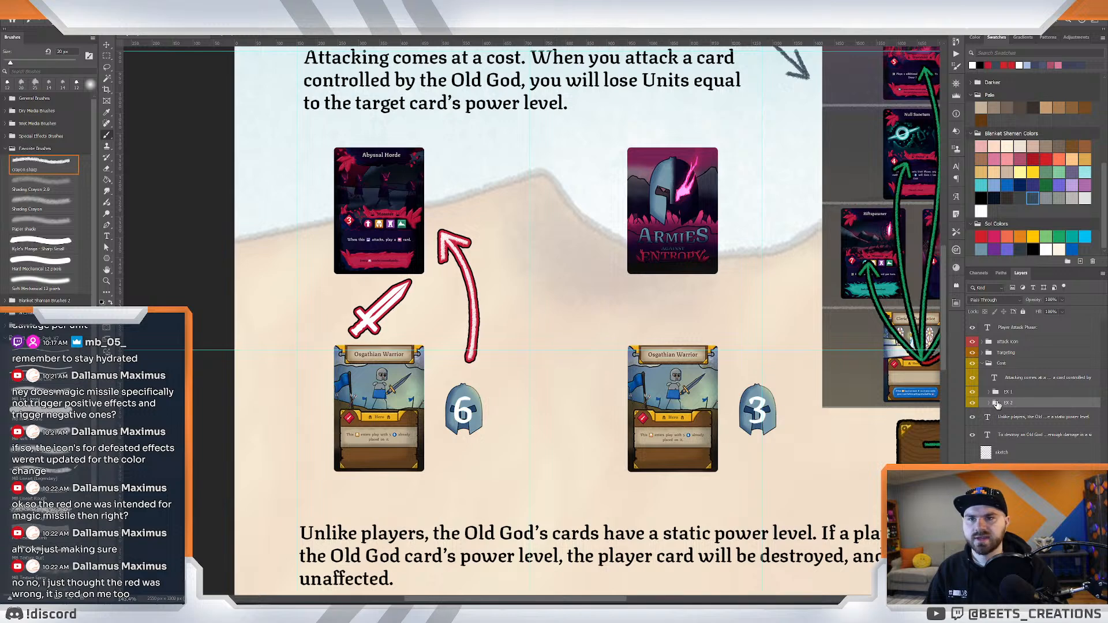
{"action": "key", "text": "ctrl+shift+alt+n"}
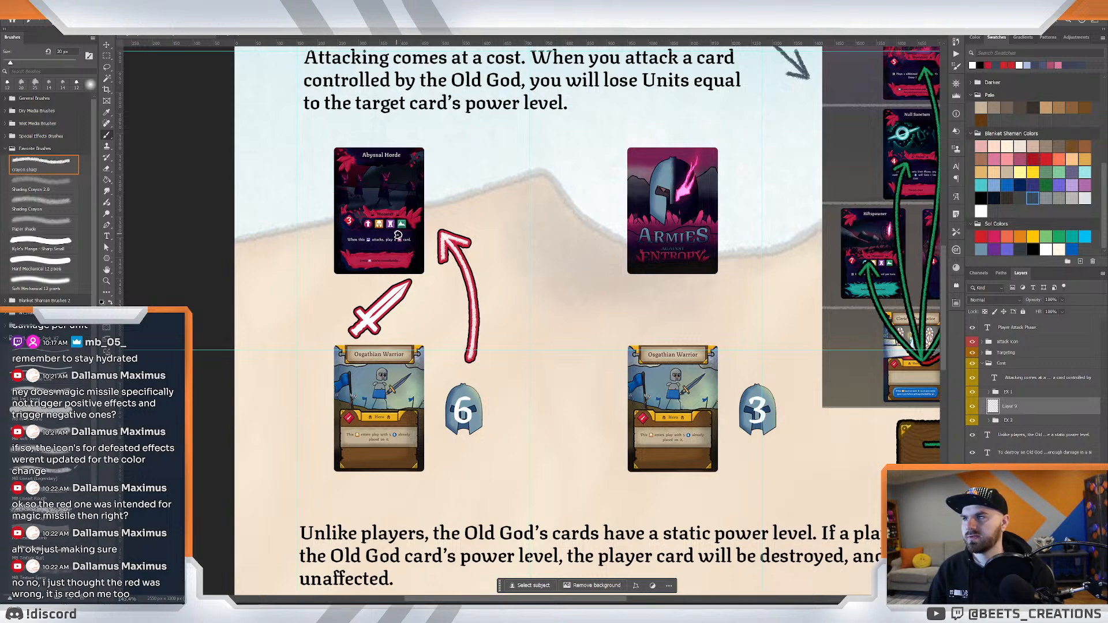
{"action": "scroll", "coordinate": [397, 237], "scroll_direction": "down", "scroll_amount": 2}
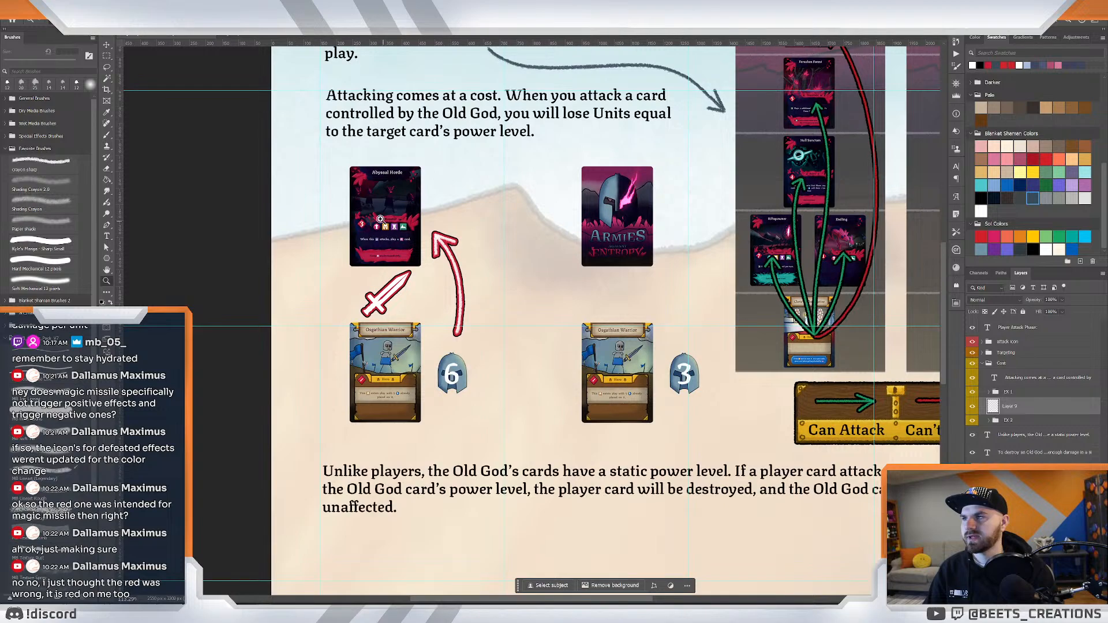
{"action": "scroll", "coordinate": [397, 237], "scroll_direction": "up", "scroll_amount": 2}
{"action": "left_click_drag", "start_coordinate": [397, 231], "coordinate": [420, 281]}
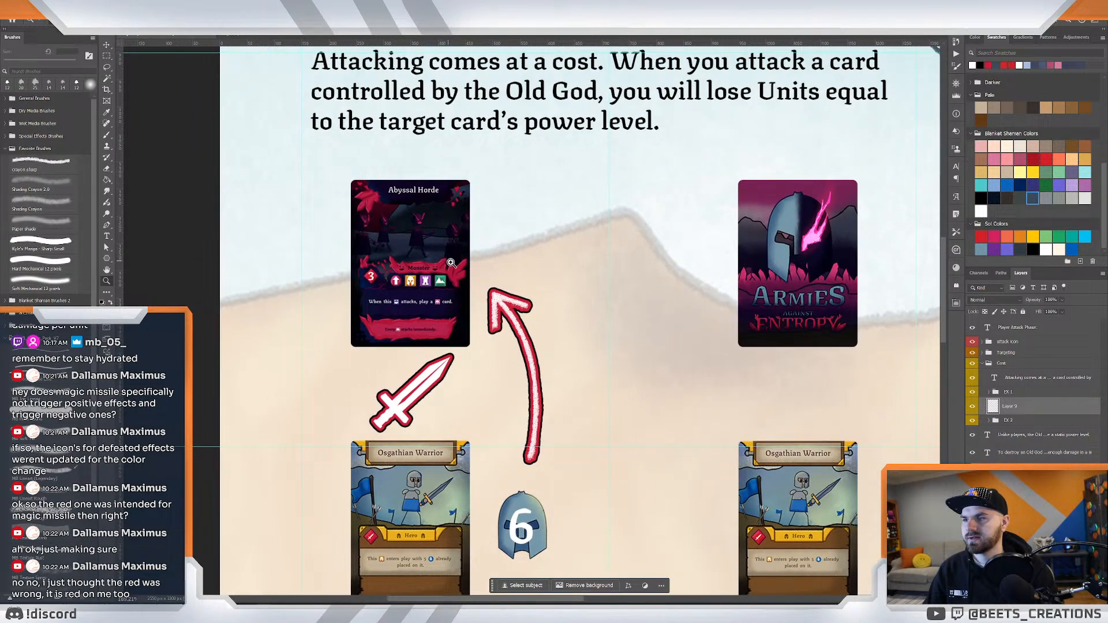
{"action": "scroll", "coordinate": [448, 262], "scroll_direction": "down", "scroll_amount": 3}
{"action": "scroll", "coordinate": [427, 260], "scroll_direction": "up", "scroll_amount": 3}
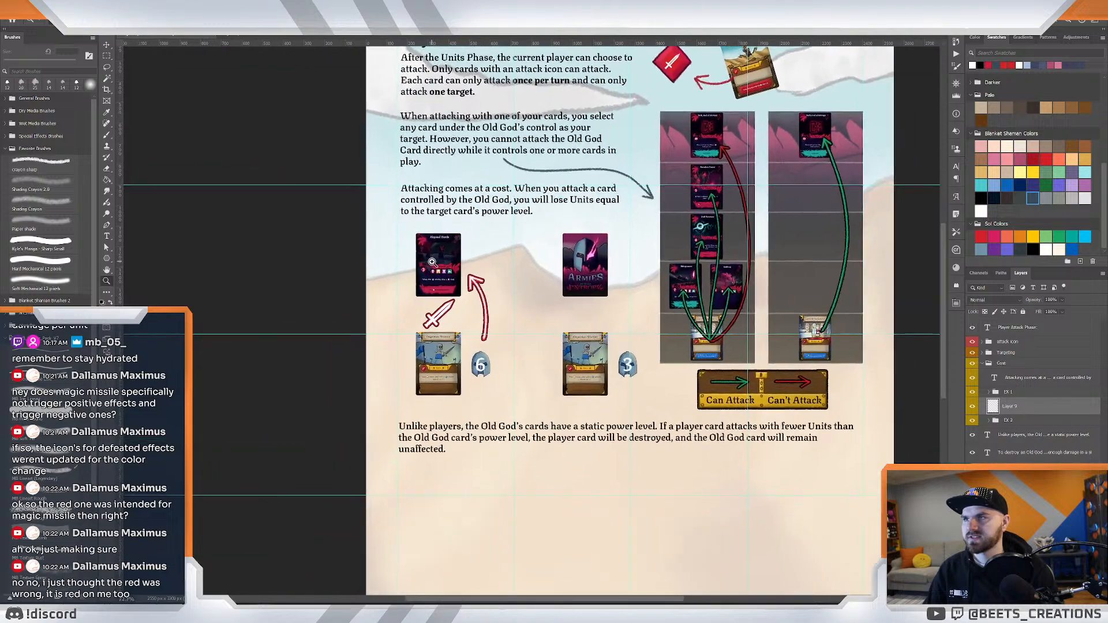
{"action": "scroll", "coordinate": [438, 265], "scroll_direction": "up", "scroll_amount": 1}
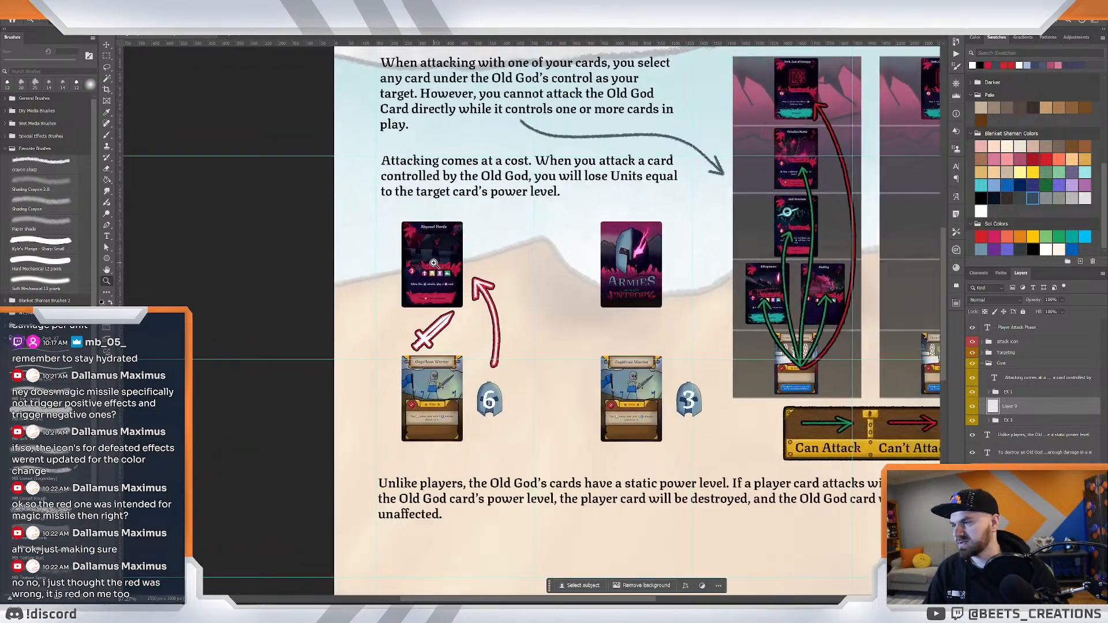
{"action": "left_click", "coordinate": [139, 612]}
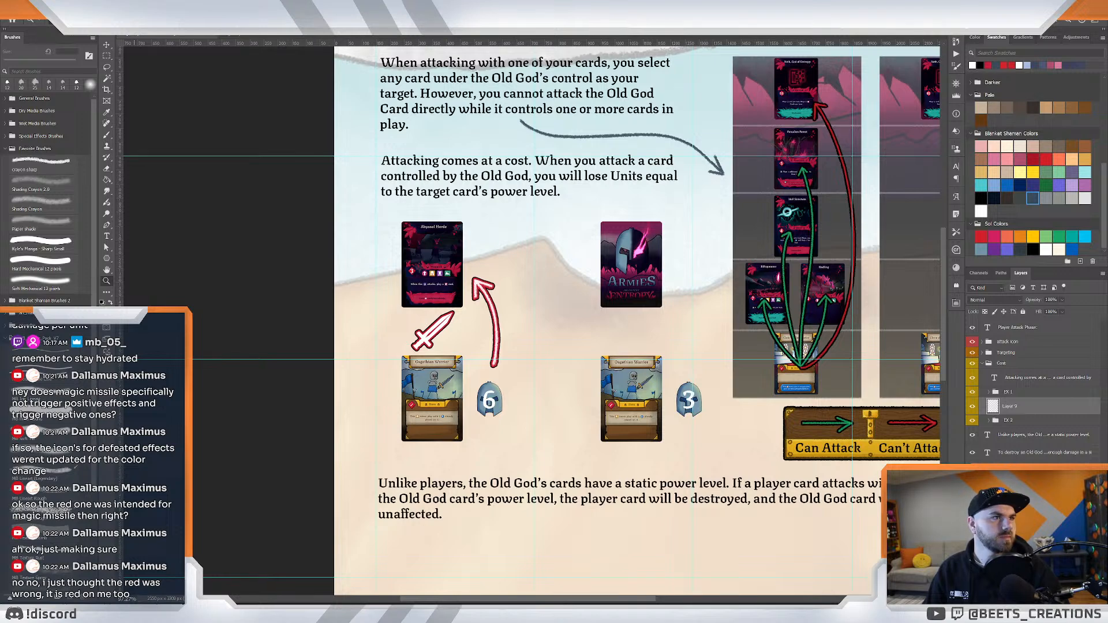
{"action": "left_click_drag", "start_coordinate": [744, 617], "coordinate": [549, 315]}
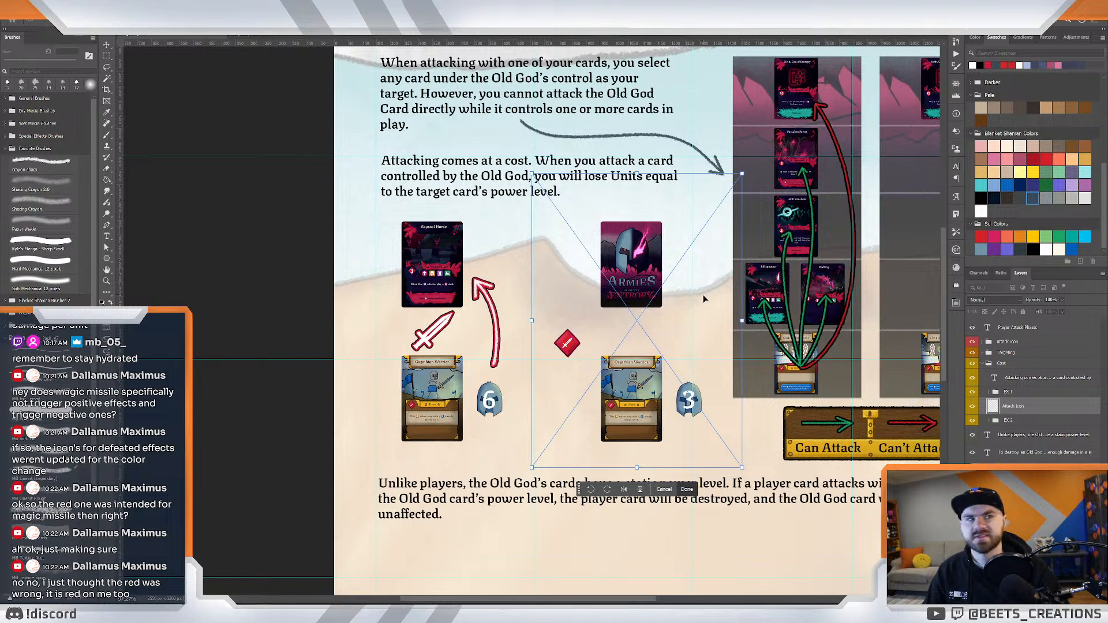
{"action": "key", "text": "Escape"}
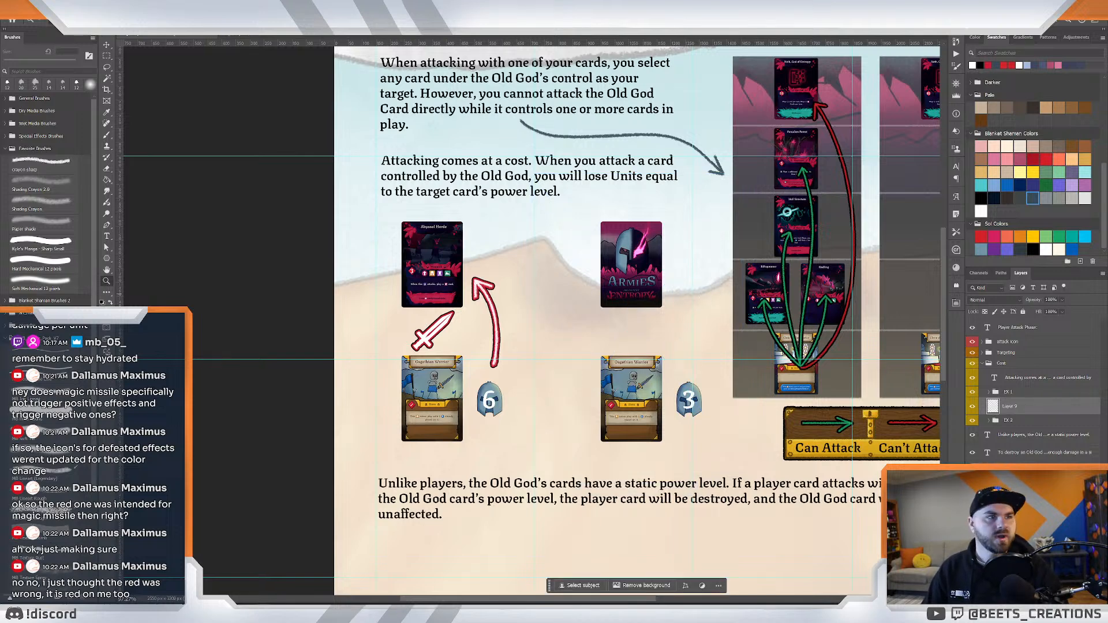
Place the red diamond Power level icon on the page and position it beside the Abyssal Horde card, above the arrow.
{"action": "key", "text": "ctrl+v"}
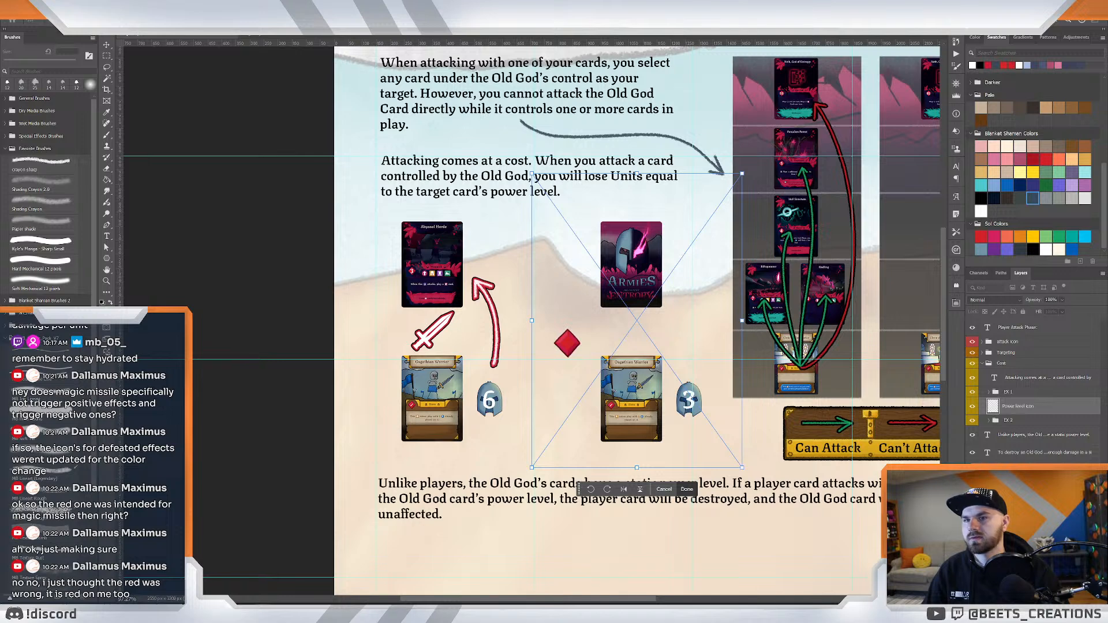
{"action": "key", "text": "Return"}
{"action": "right_click", "coordinate": [1016, 408]}
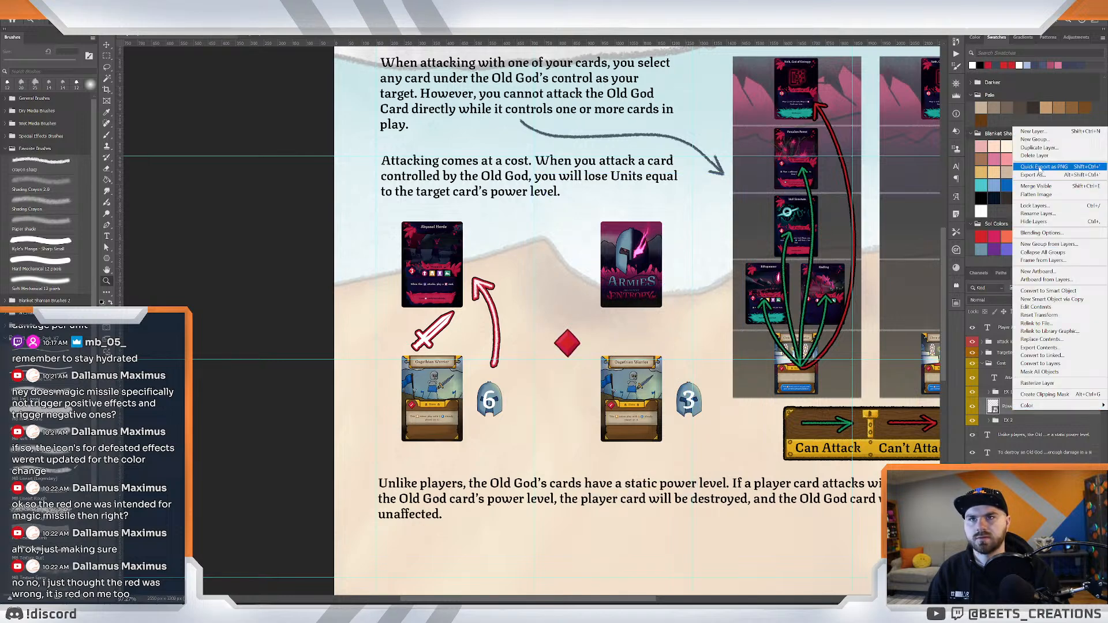
{"action": "left_click", "coordinate": [497, 288]}
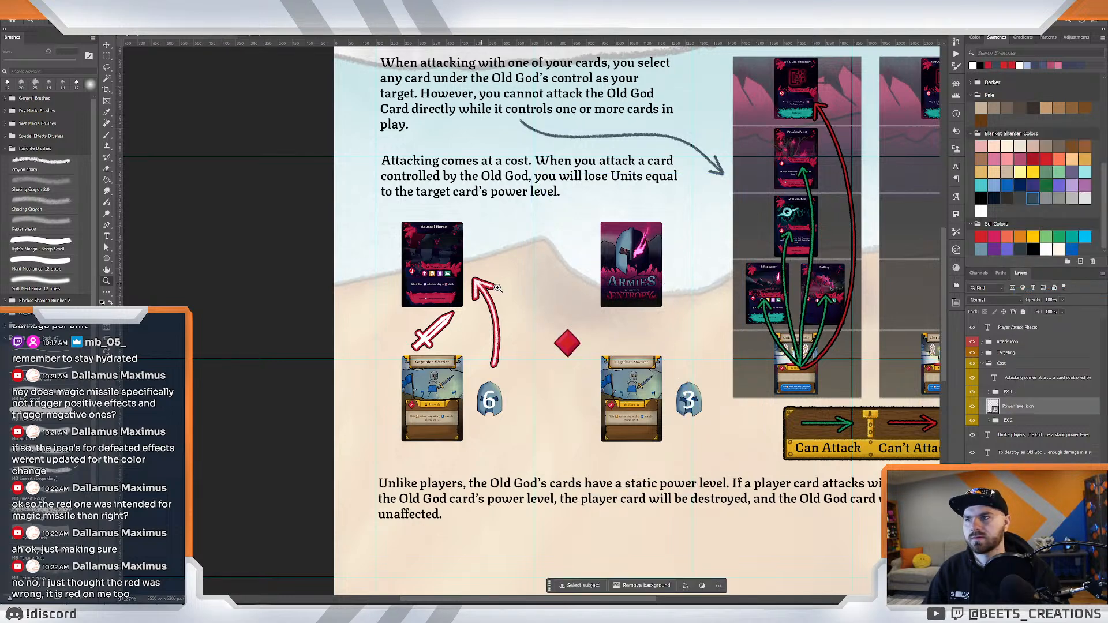
{"action": "left_click_drag", "start_coordinate": [565, 345], "coordinate": [486, 250]}
Put the Power level icon layer into the EX 1 group and expand the group's contents.
{"action": "key", "text": "z"}
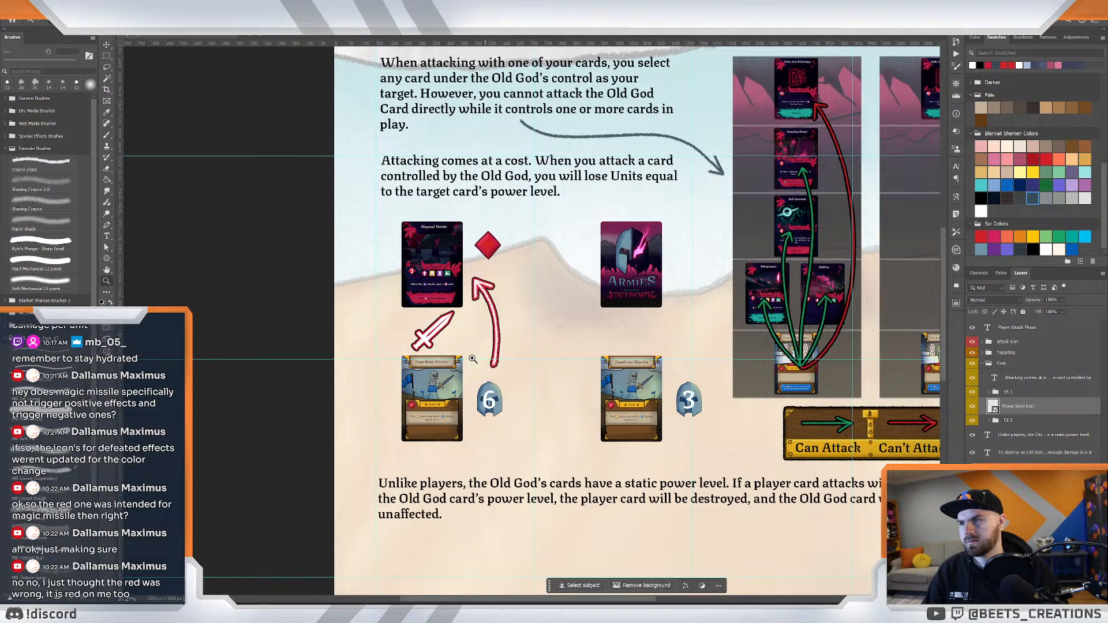
{"action": "left_click", "coordinate": [488, 361]}
{"action": "left_click", "coordinate": [488, 362]}
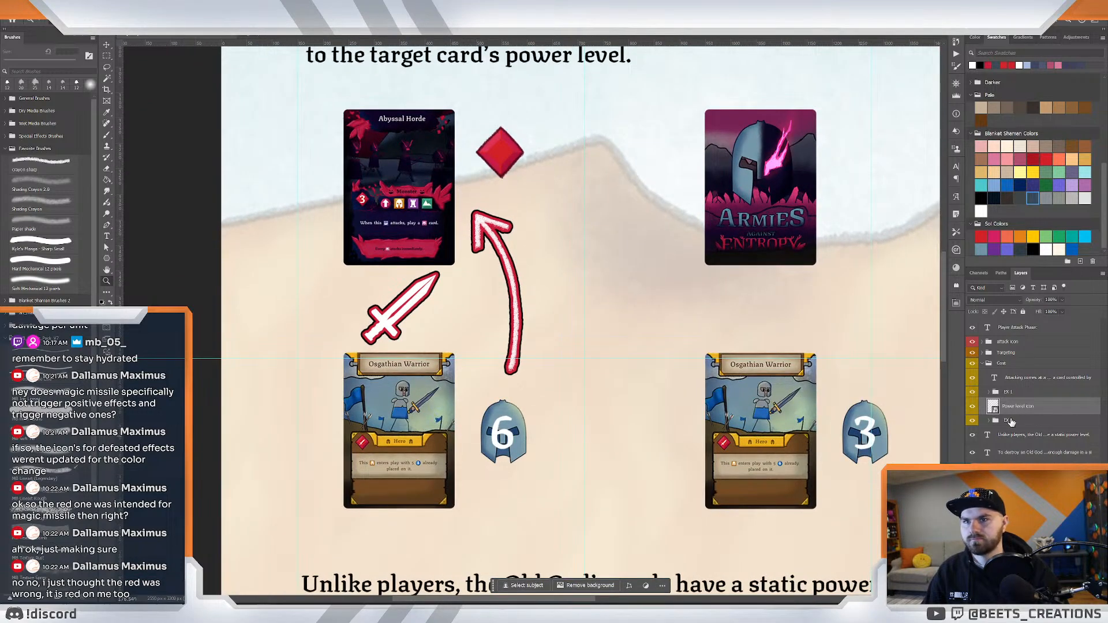
{"action": "left_click", "coordinate": [1007, 392]}
{"action": "left_click", "coordinate": [988, 392]}
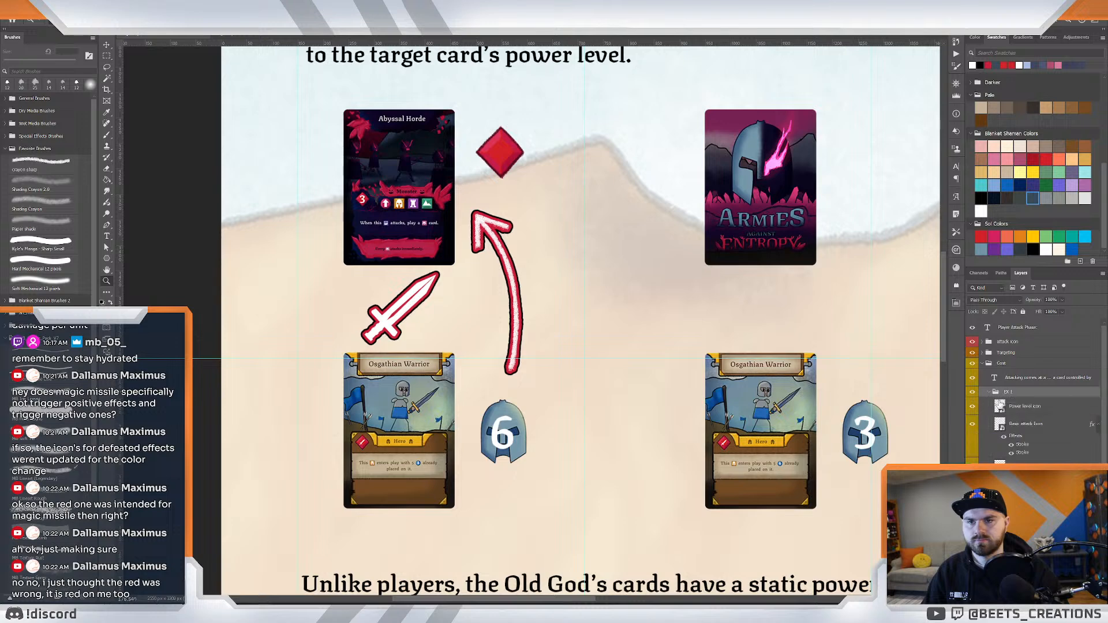
Find the number 6 text layer in the EX 1 group and nudge the number on its helmet icon.
{"action": "left_click", "coordinate": [1037, 423]}
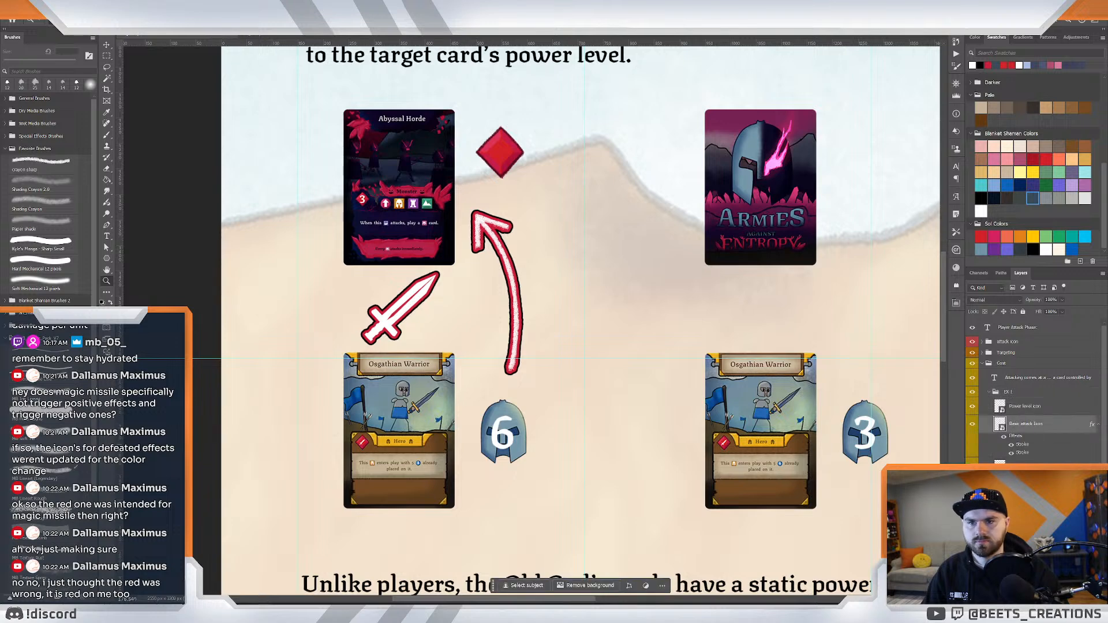
{"action": "left_click", "coordinate": [1032, 467]}
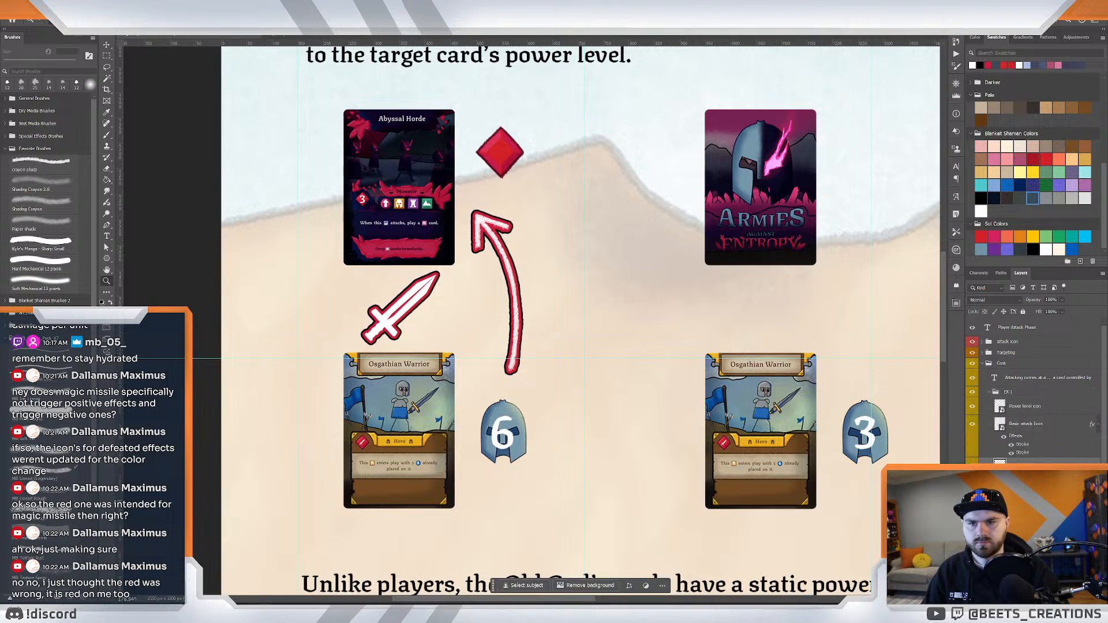
{"action": "left_click", "coordinate": [1015, 519]}
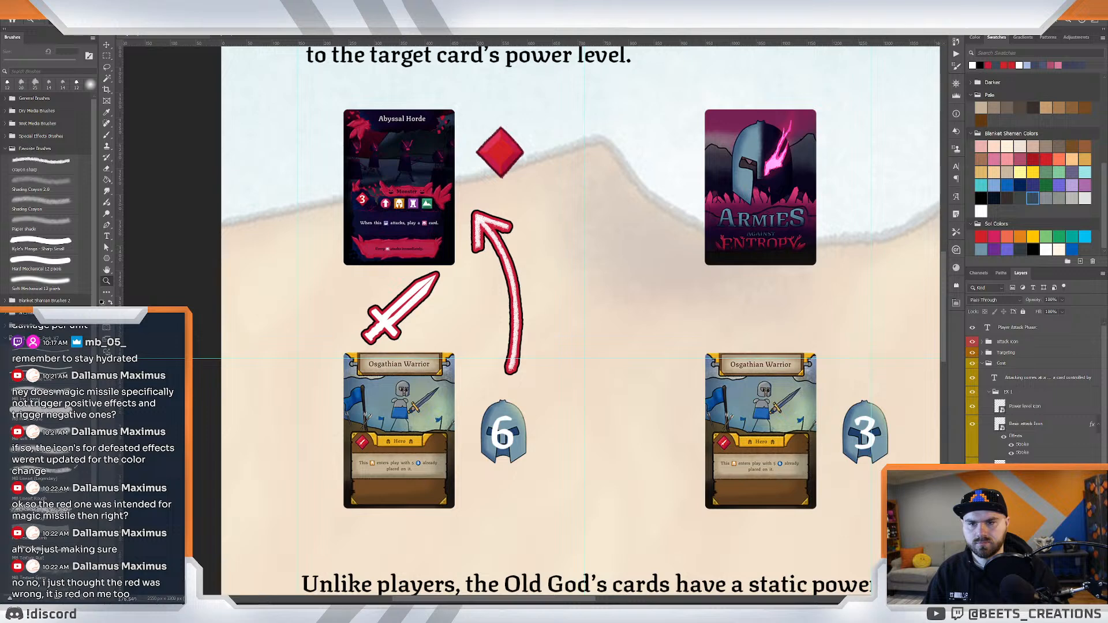
{"action": "key", "text": "v"}
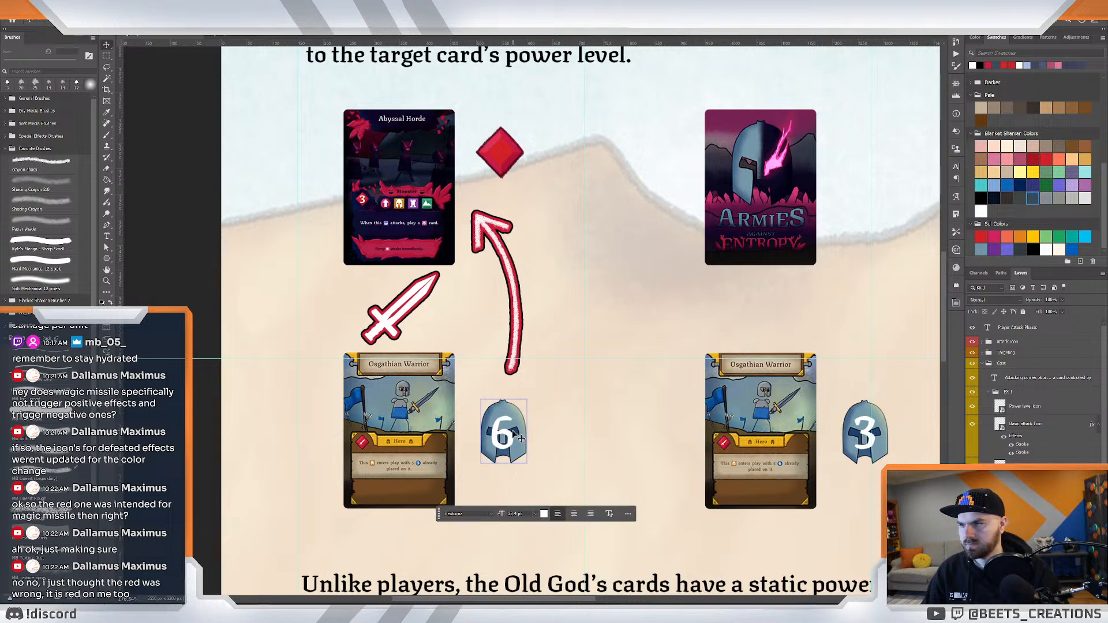
{"action": "left_click_drag", "start_coordinate": [514, 436], "coordinate": [509, 432]}
{"action": "key", "text": "z"}
{"action": "left_click_drag", "start_coordinate": [609, 289], "coordinate": [602, 281]}
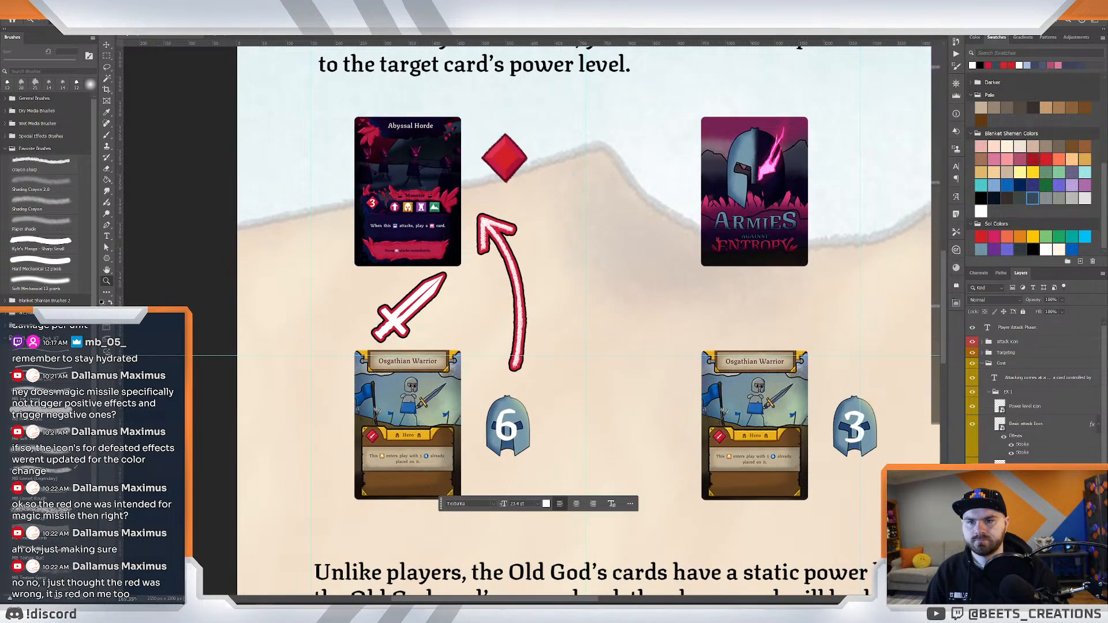
Select the Power level icon layer and nudge the red diamond's position beside the Abyssal Horde card.
{"action": "left_click", "coordinate": [1018, 519]}
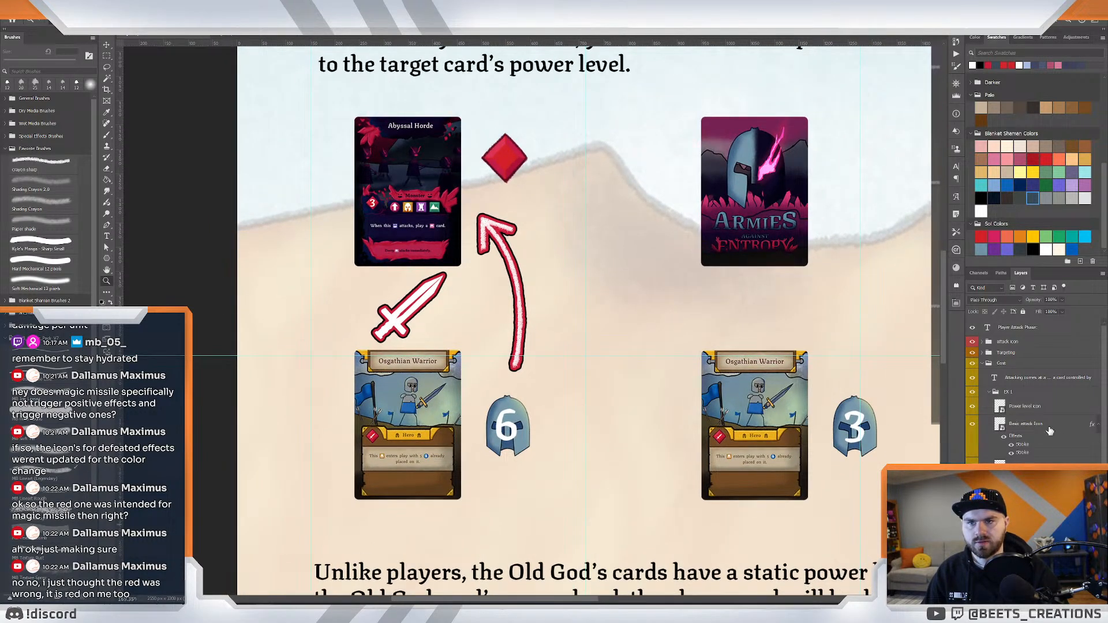
{"action": "left_click", "coordinate": [1030, 410]}
{"action": "key", "text": "v"}
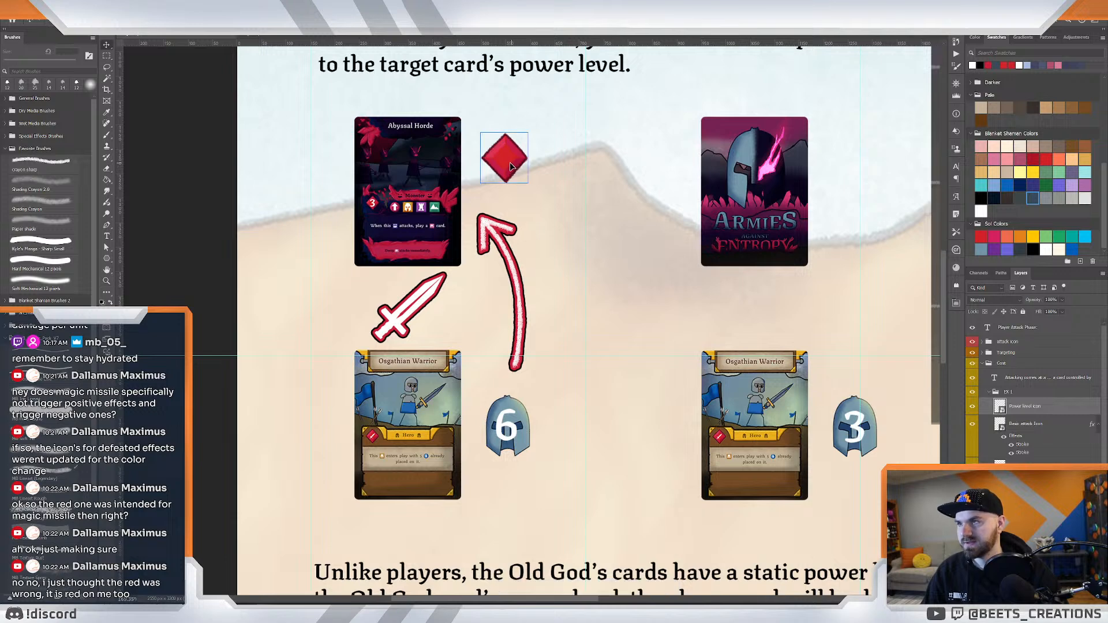
{"action": "left_click_drag", "start_coordinate": [510, 162], "coordinate": [569, 152]}
{"action": "key", "text": "z"}
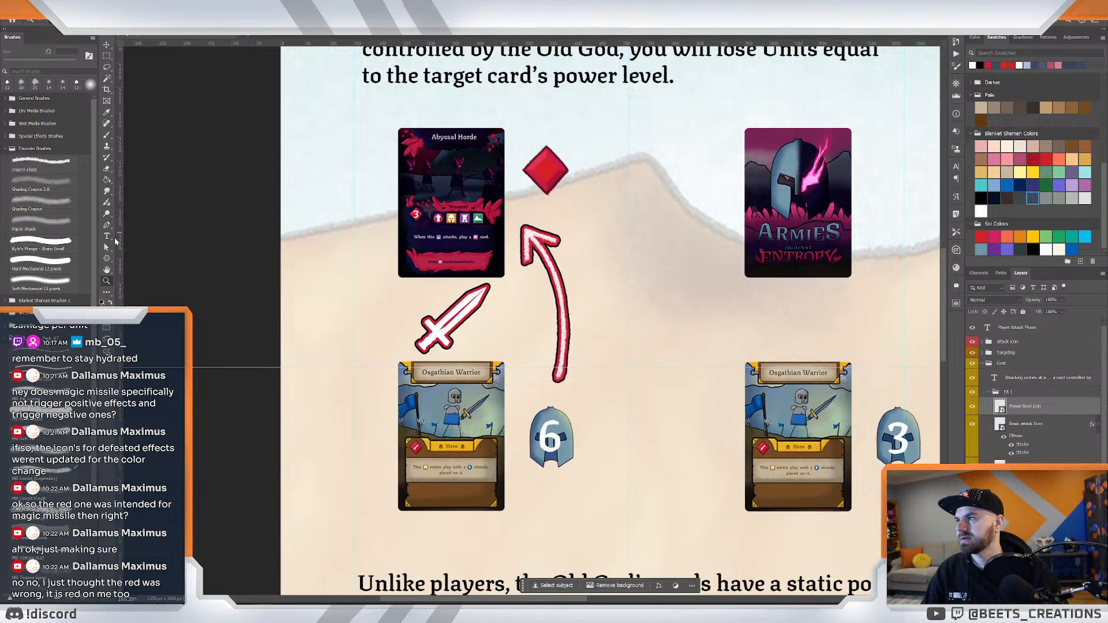
Add the number 3 as 24 pt text over the red diamond and move it onto the icon's centre.
{"action": "left_click", "coordinate": [108, 237]}
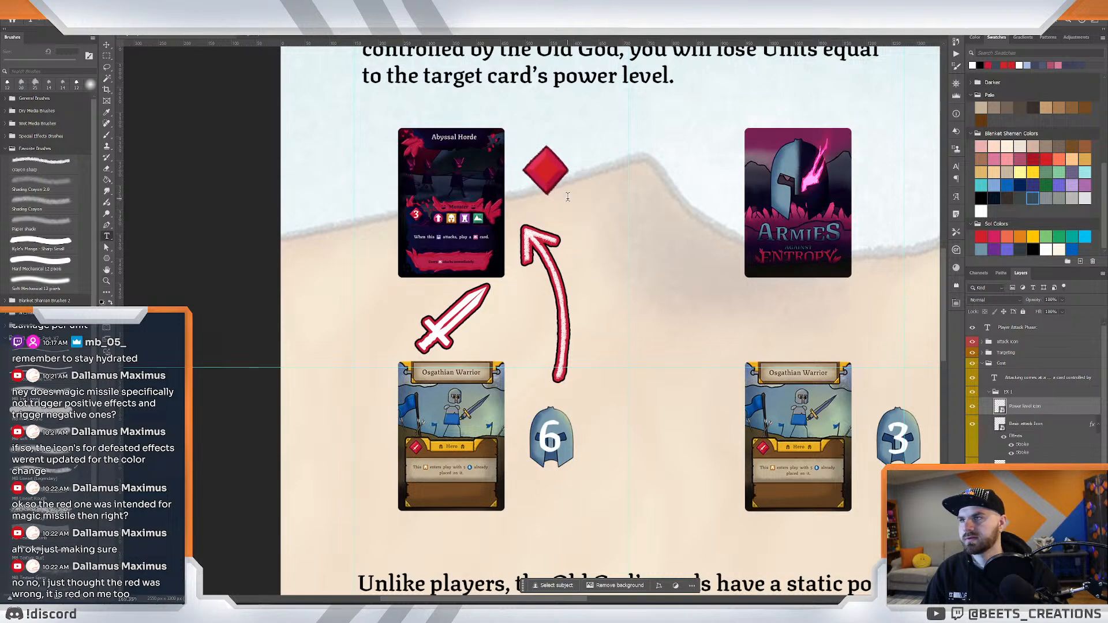
{"action": "left_click_drag", "start_coordinate": [530, 147], "coordinate": [567, 197]}
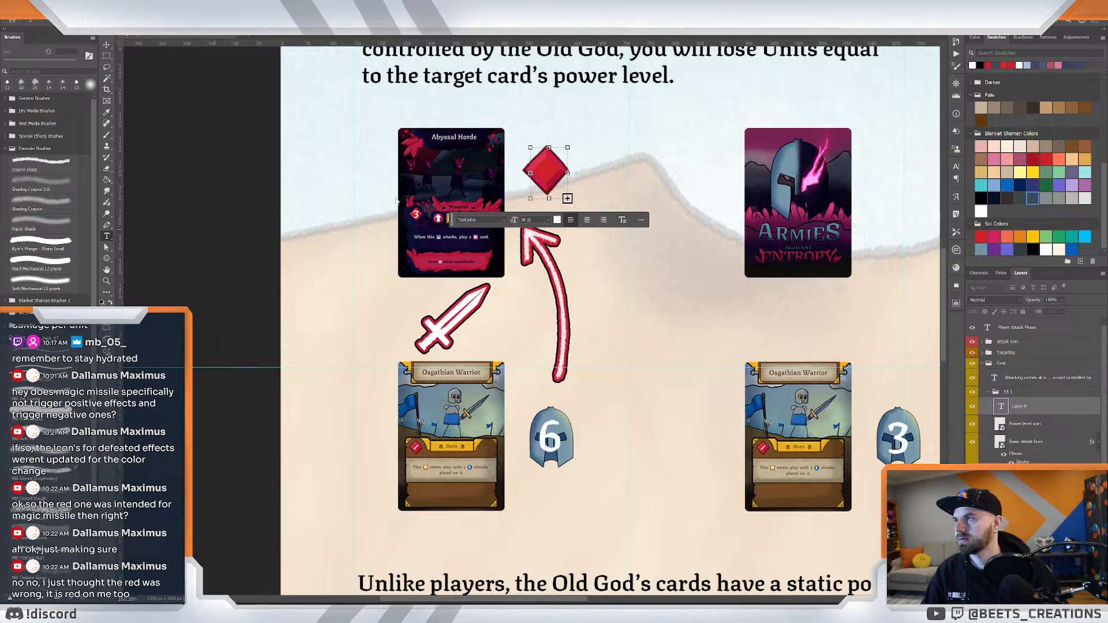
{"action": "left_click_drag", "start_coordinate": [567, 199], "coordinate": [599, 213]}
{"action": "left_click", "coordinate": [563, 252]}
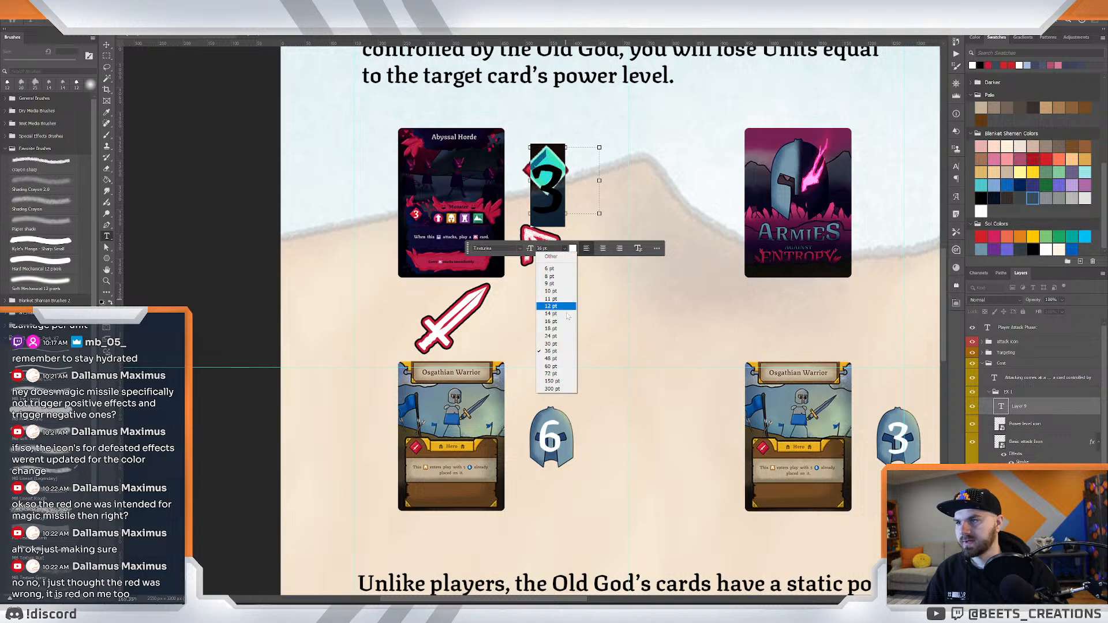
{"action": "left_click", "coordinate": [547, 336]}
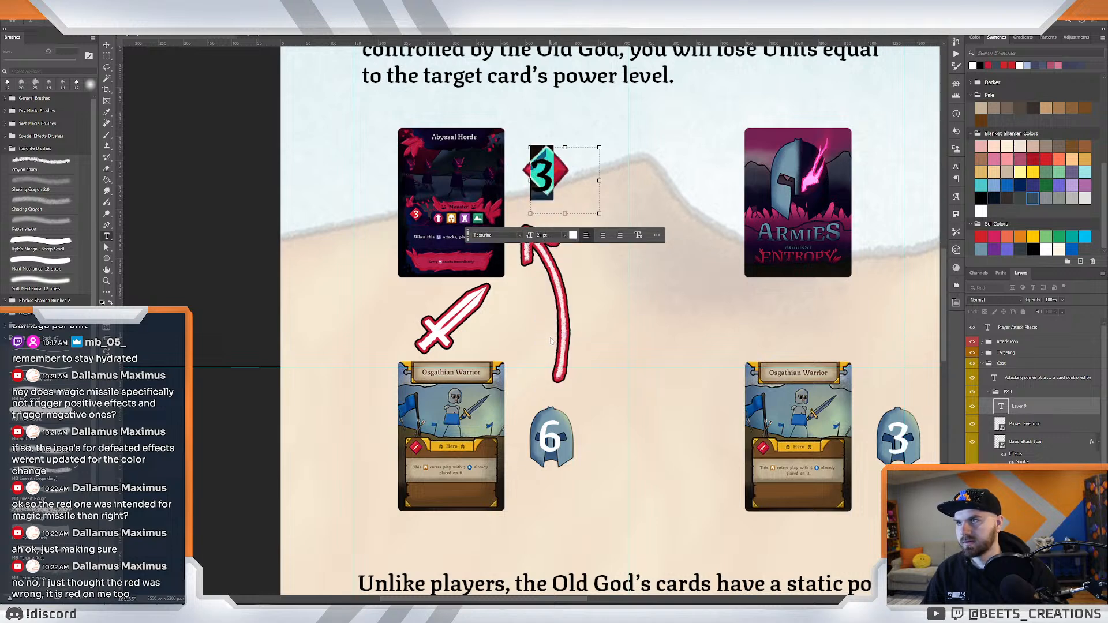
{"action": "left_click", "coordinate": [107, 45]}
{"action": "left_click_drag", "start_coordinate": [543, 172], "coordinate": [547, 167]}
Try an 18 pt font size for the diamond's number 3 and restore it to 24 pt.
{"action": "key", "text": "t"}
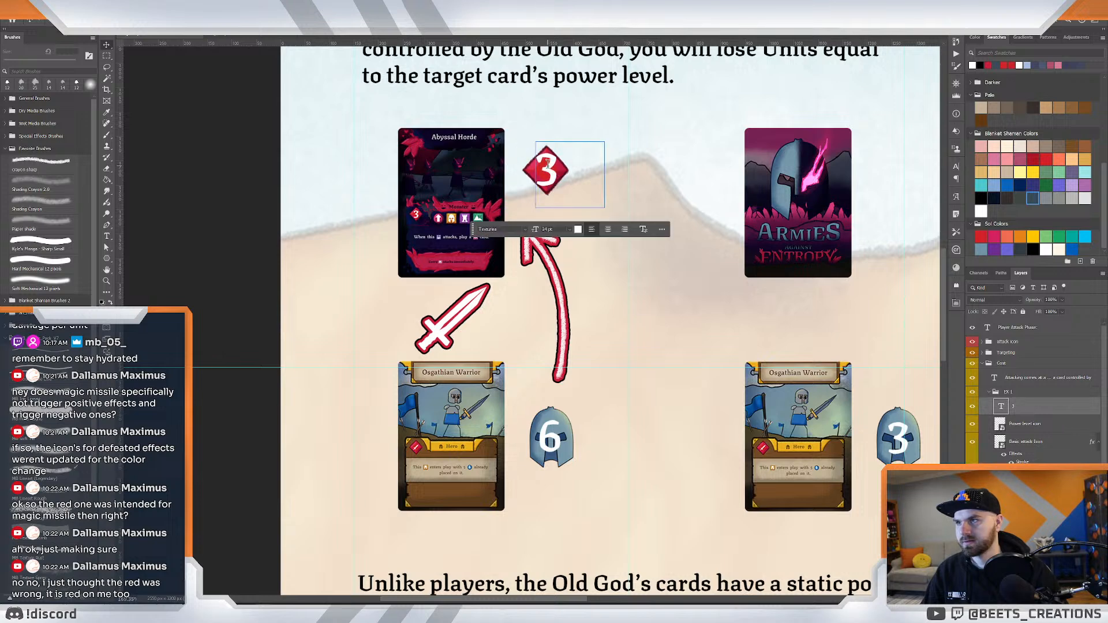
{"action": "double_click", "coordinate": [547, 167]}
{"action": "left_click", "coordinate": [569, 229]}
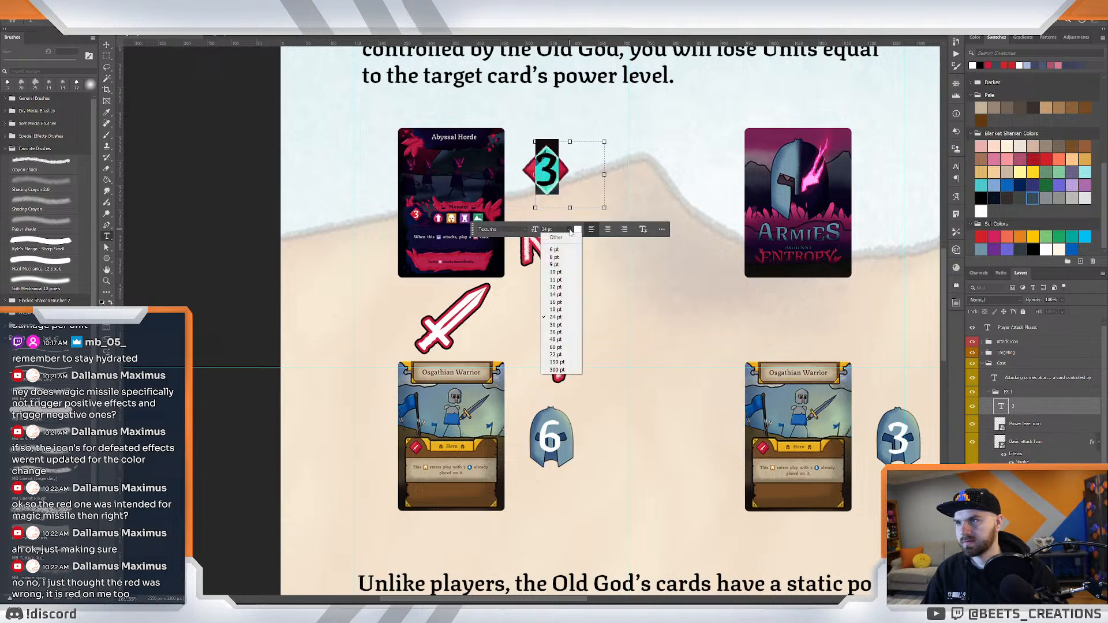
{"action": "left_click", "coordinate": [558, 312]}
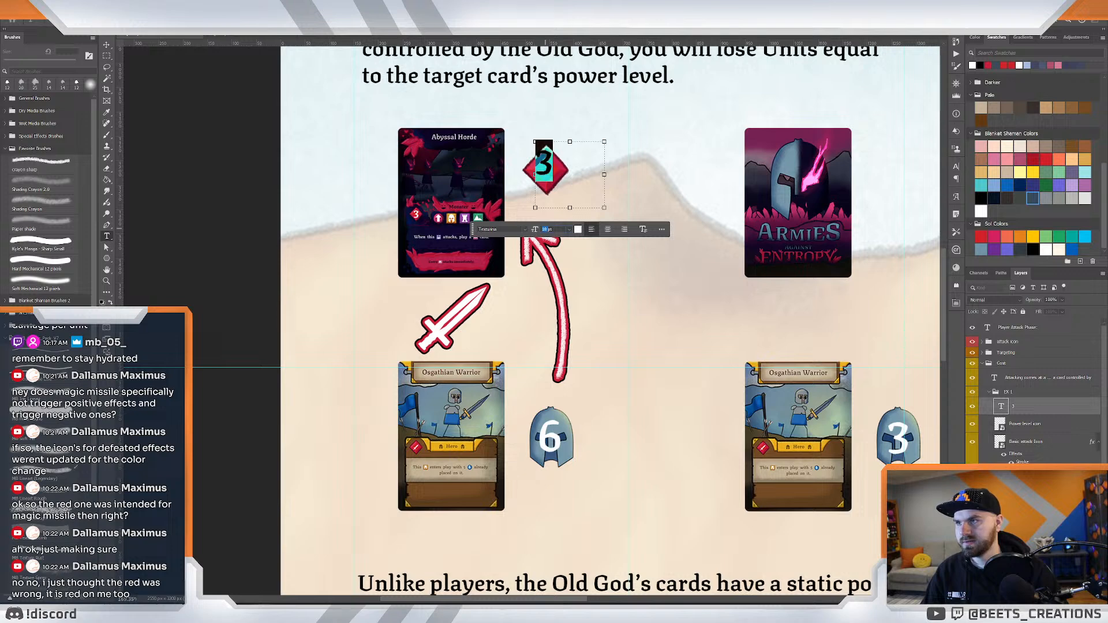
{"action": "type", "text": "20"}
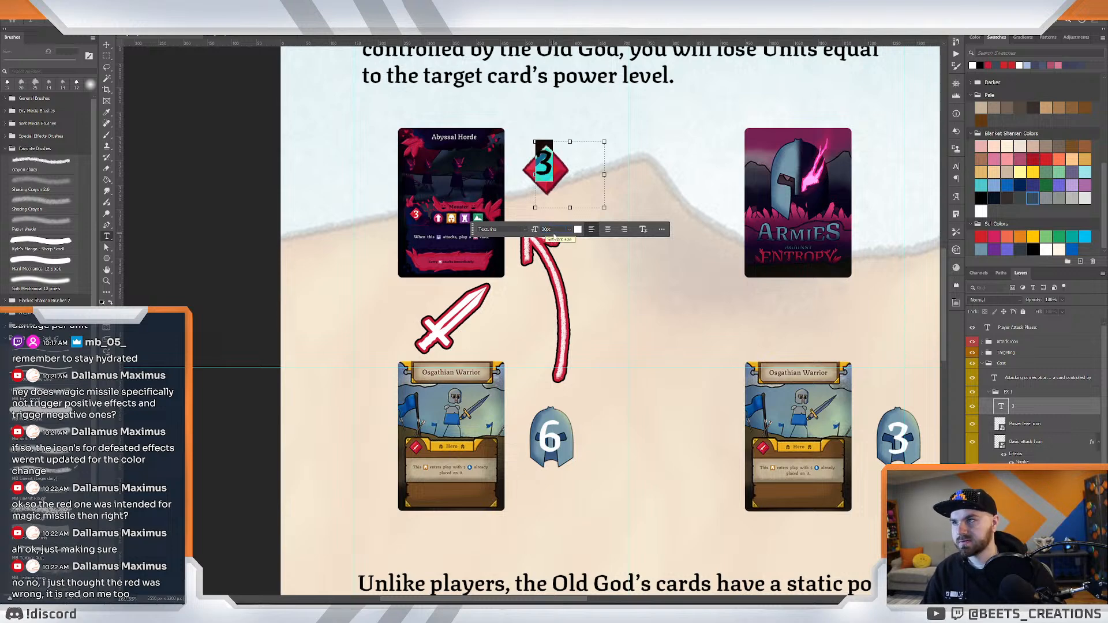
{"action": "key", "text": "Return"}
{"action": "left_click", "coordinate": [587, 190]}
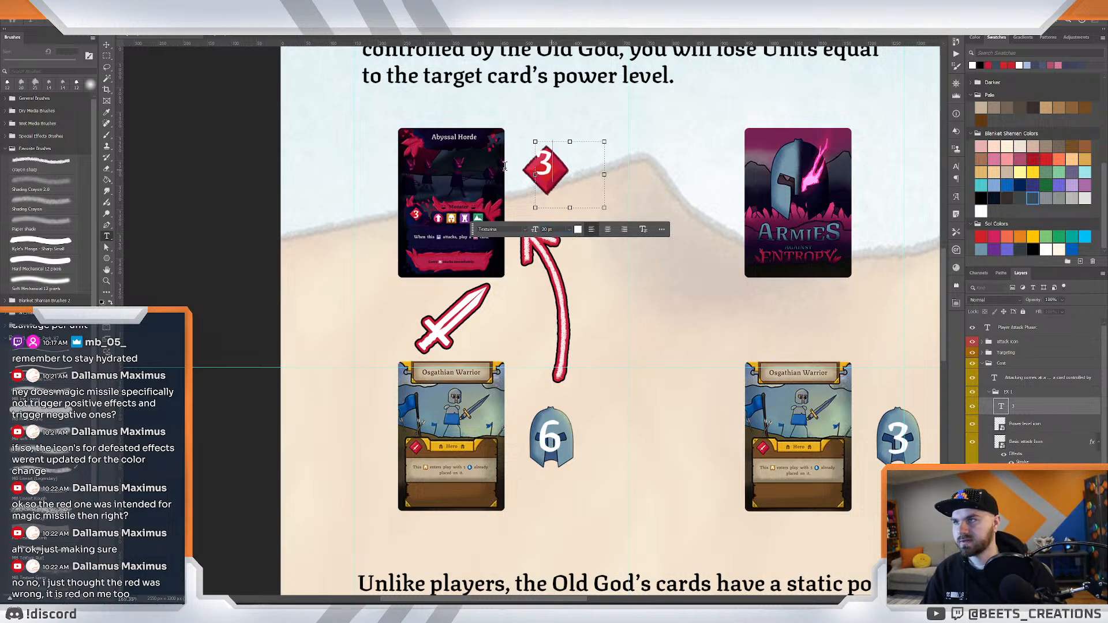
{"action": "key", "text": "ctrl+a"}
{"action": "left_click", "coordinate": [570, 230]}
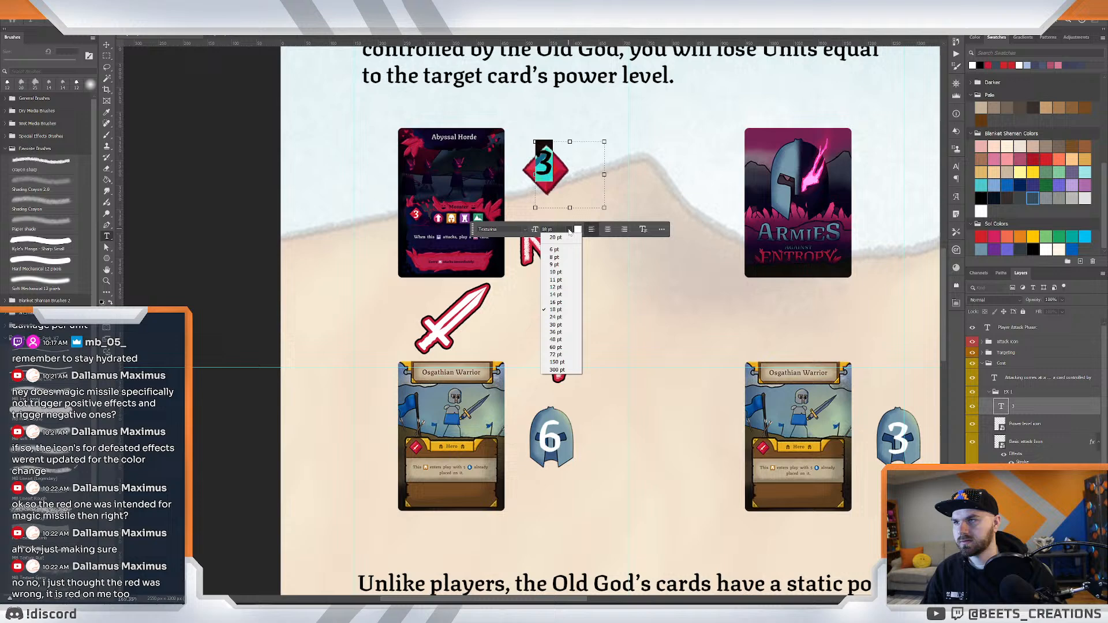
{"action": "left_click", "coordinate": [554, 317]}
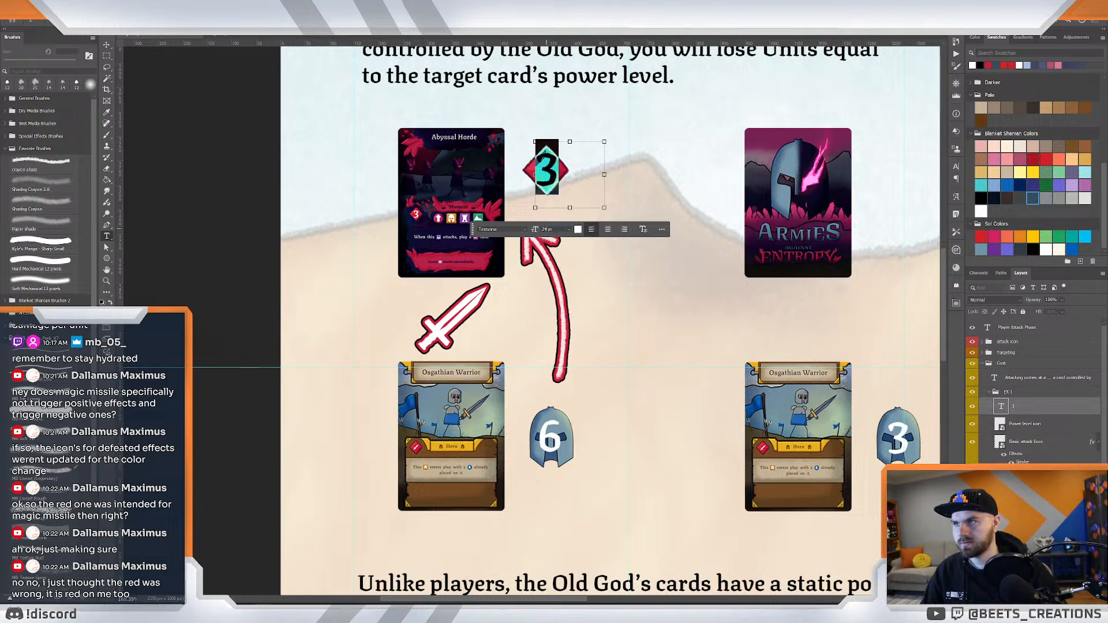
Set the diamond's number 3 to 20 pt and centre it within the icon.
{"action": "key", "text": "BackSpace"}
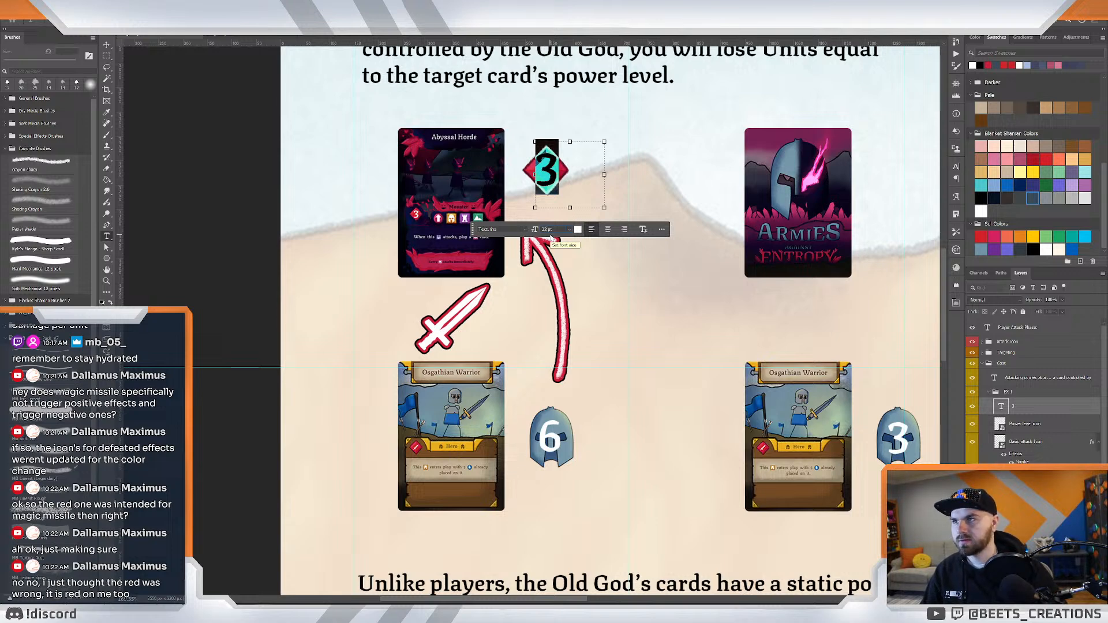
{"action": "left_click", "coordinate": [560, 183]}
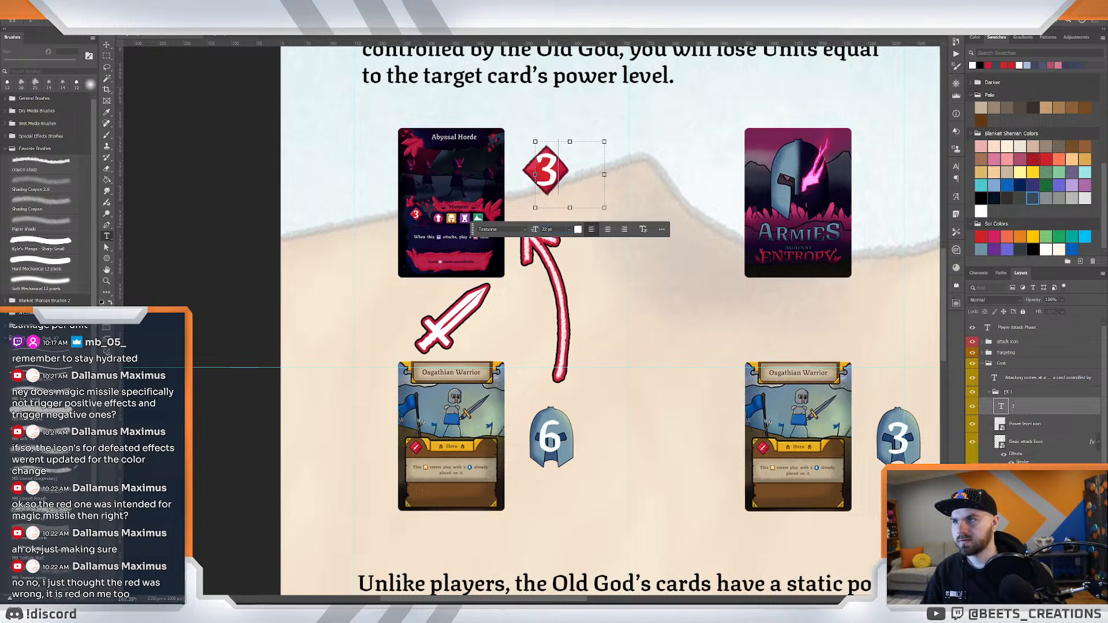
{"action": "key", "text": "BackSpace"}
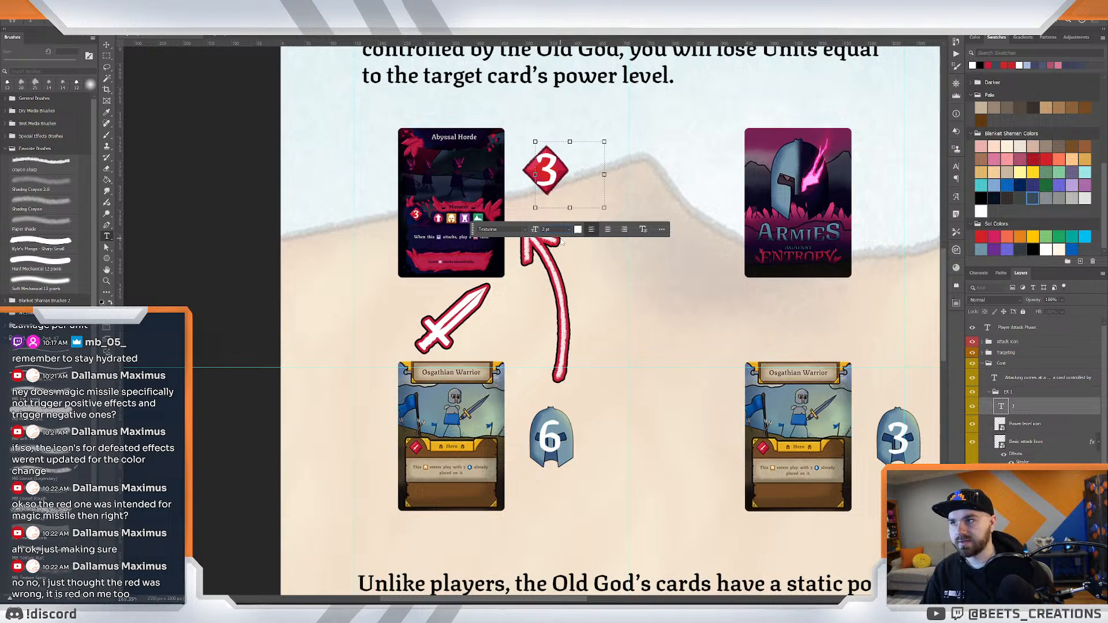
{"action": "type", "text": "4"}
{"action": "key", "text": "Return"}
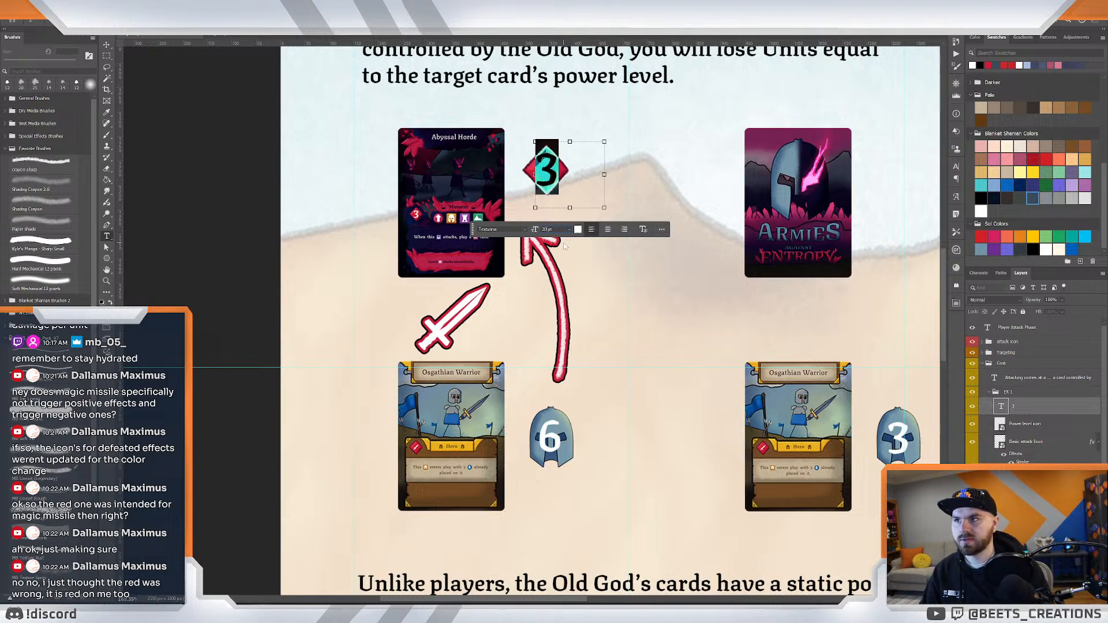
{"action": "key", "text": "Return"}
{"action": "left_click", "coordinate": [107, 45]}
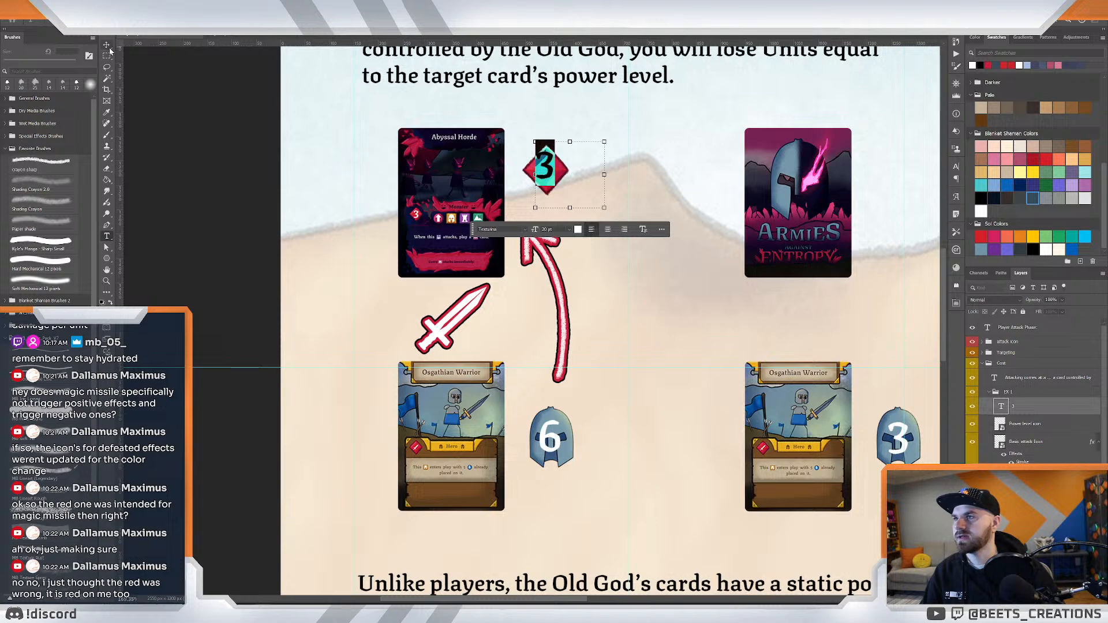
{"action": "left_click_drag", "start_coordinate": [544, 168], "coordinate": [546, 173]}
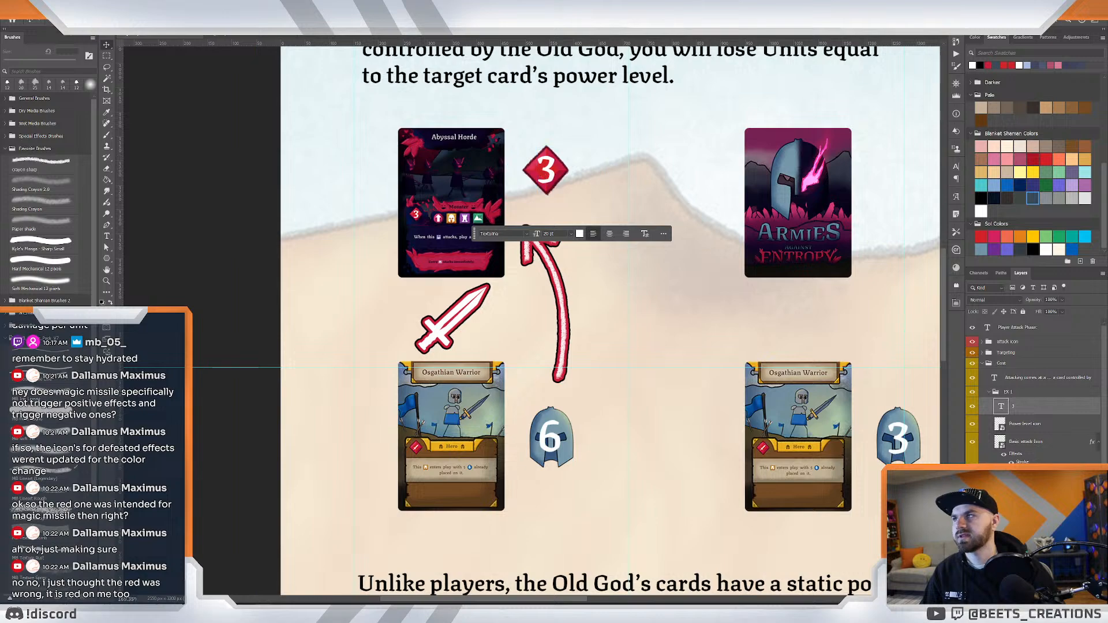
{"action": "left_click", "coordinate": [546, 176]}
{"action": "left_click_drag", "start_coordinate": [545, 173], "coordinate": [546, 173]}
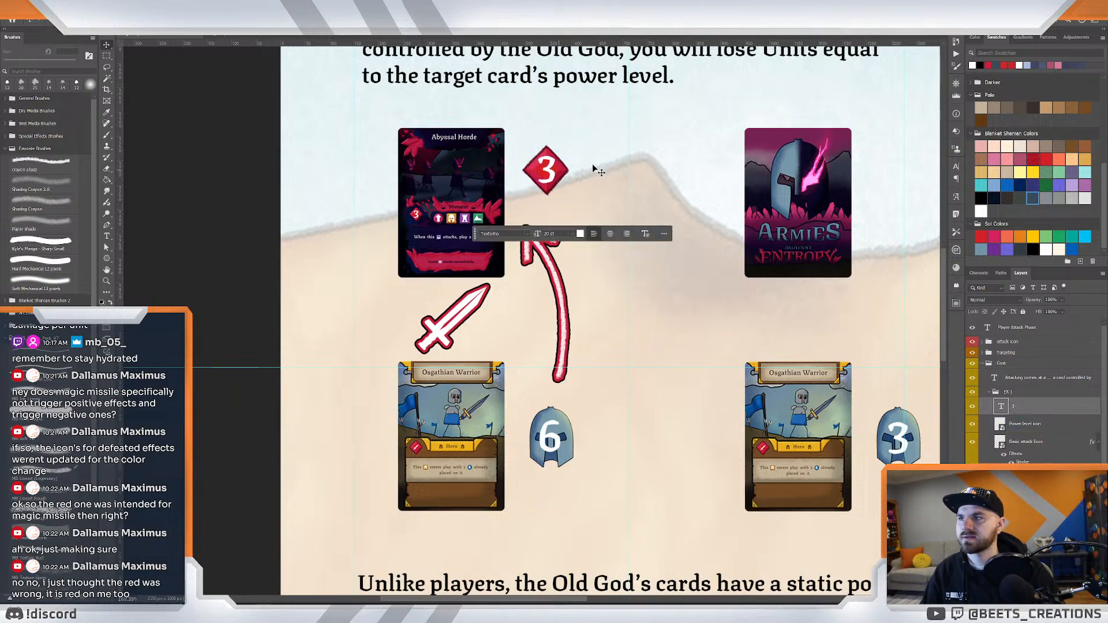
Group the number 3 text layer with the Power level icon layer and name the group PL.
{"action": "key", "text": "z"}
{"action": "mouse_move", "coordinate": [642, 160]}
{"action": "left_mouse_down"}
{"action": "mouse_move", "coordinate": [604, 164]}
{"action": "mouse_move", "coordinate": [626, 168]}
{"action": "left_mouse_up"}
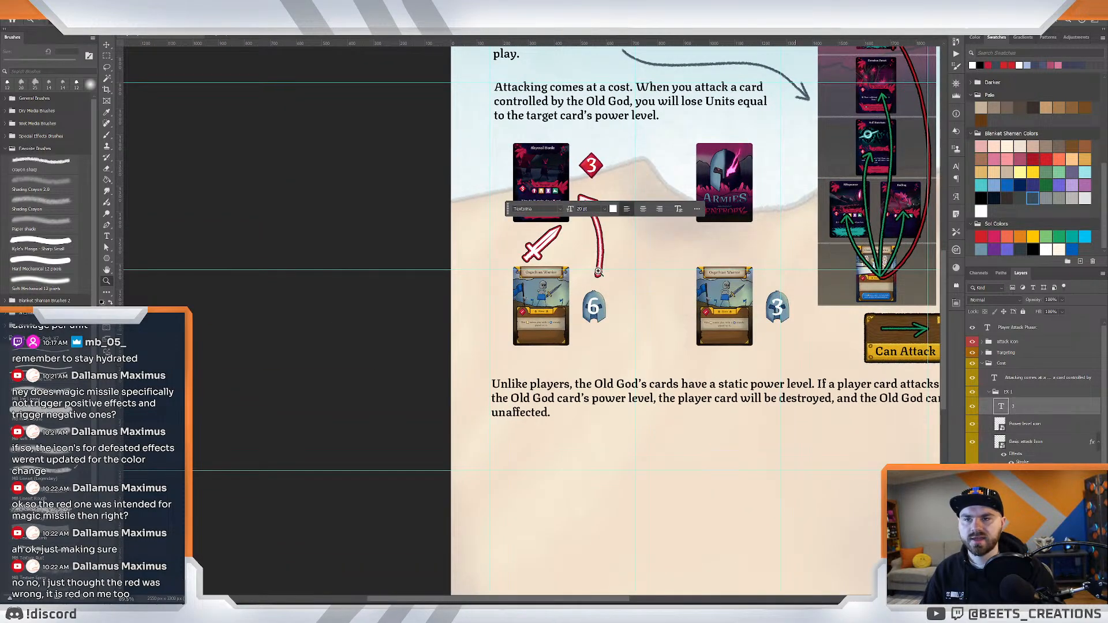
{"action": "left_click_drag", "start_coordinate": [118, 211], "coordinate": [593, 295]}
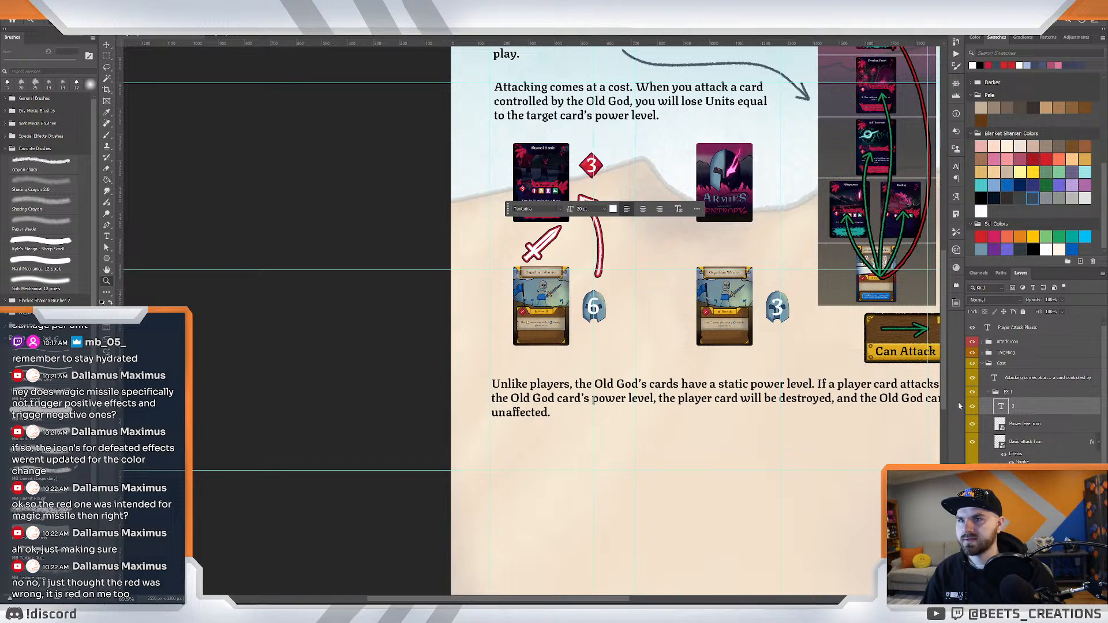
{"action": "left_click", "coordinate": [1052, 427], "text": "shift"}
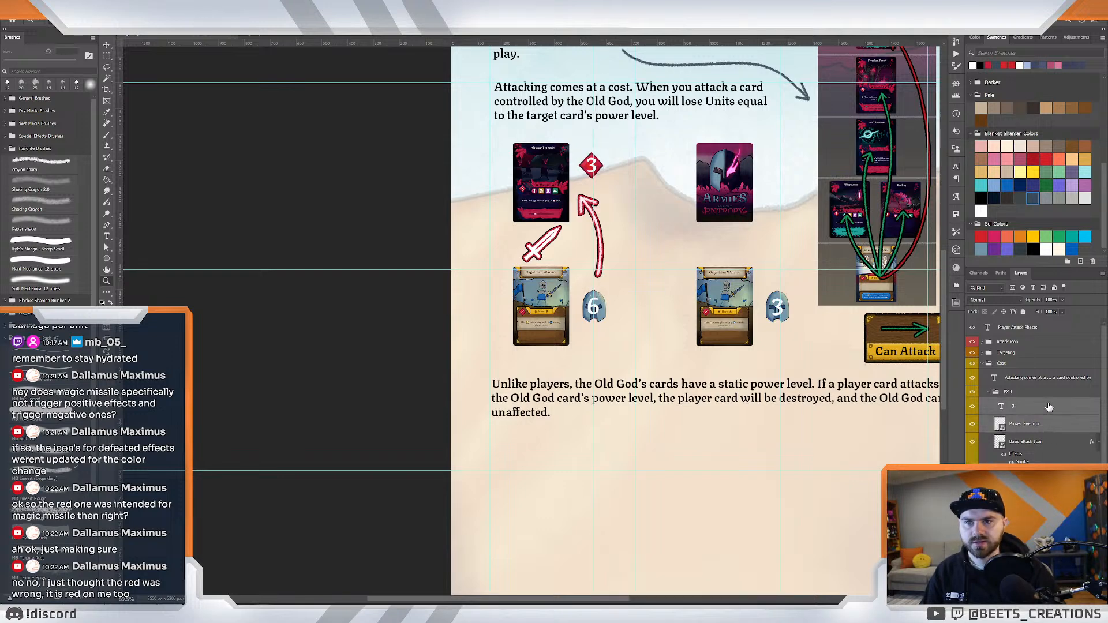
{"action": "key", "text": "ctrl+g"}
{"action": "double_click", "coordinate": [1017, 402]}
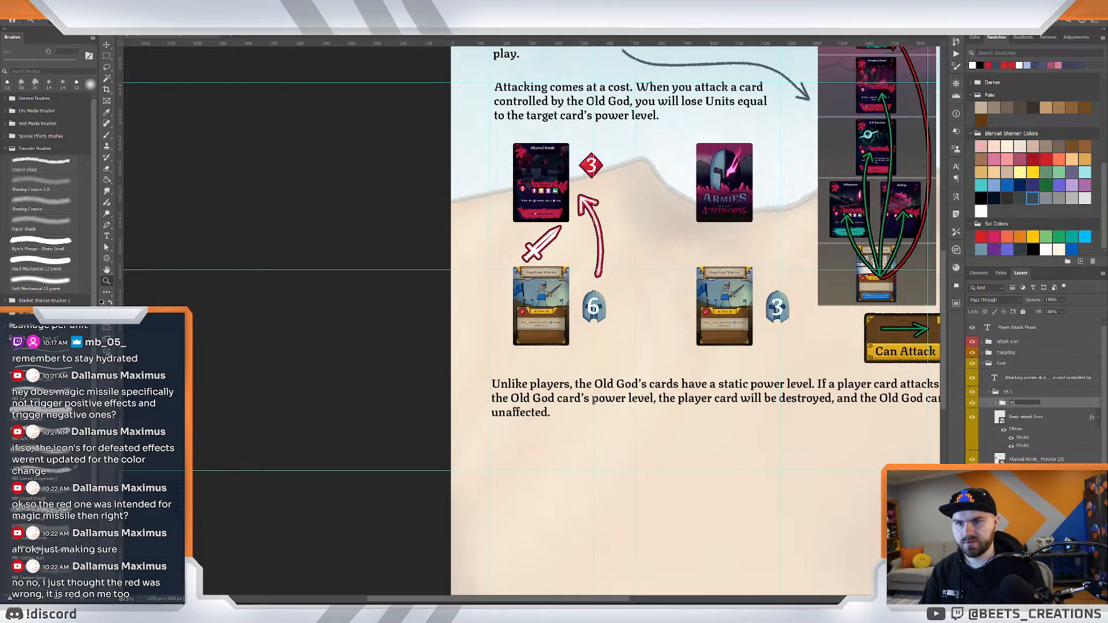
{"action": "type", "text": "PL"}
{"action": "key", "text": "Return"}
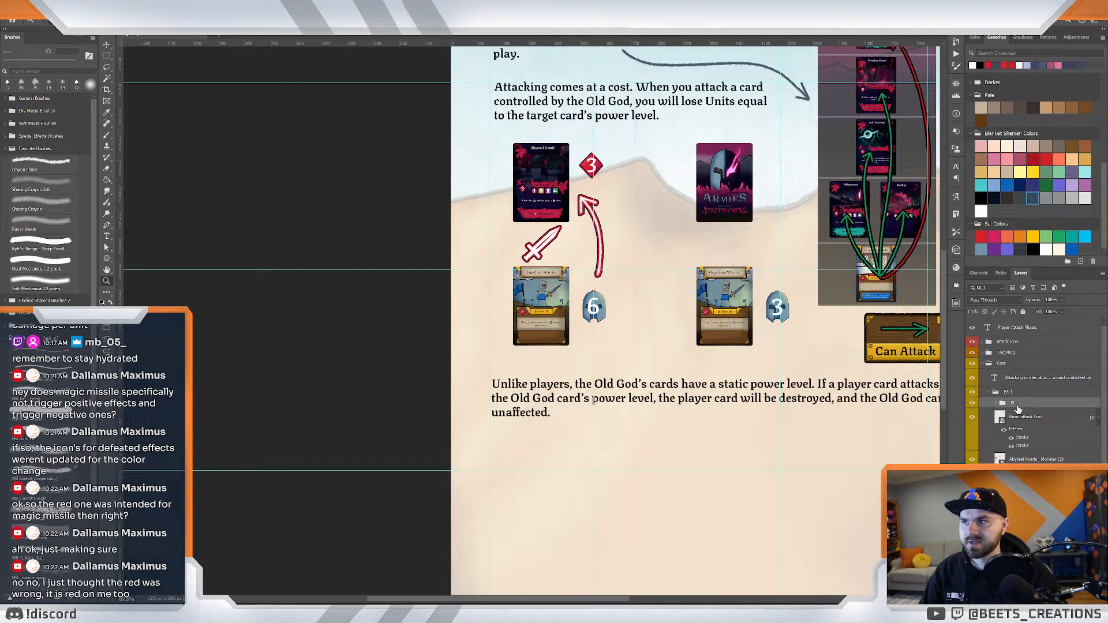
Move the Abyssal Horde card layer above the PL group within the EX 1 group.
{"action": "left_click_drag", "start_coordinate": [1029, 459], "coordinate": [1031, 403]}
{"action": "key", "text": "ctrl+z"}
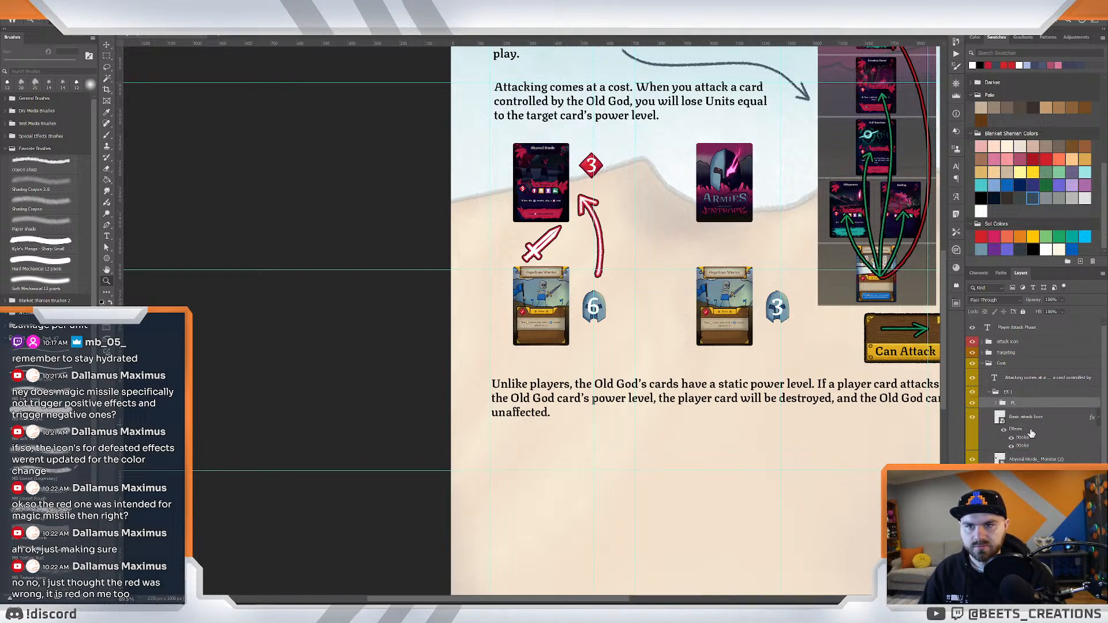
{"action": "left_click_drag", "start_coordinate": [1030, 460], "coordinate": [1032, 395]}
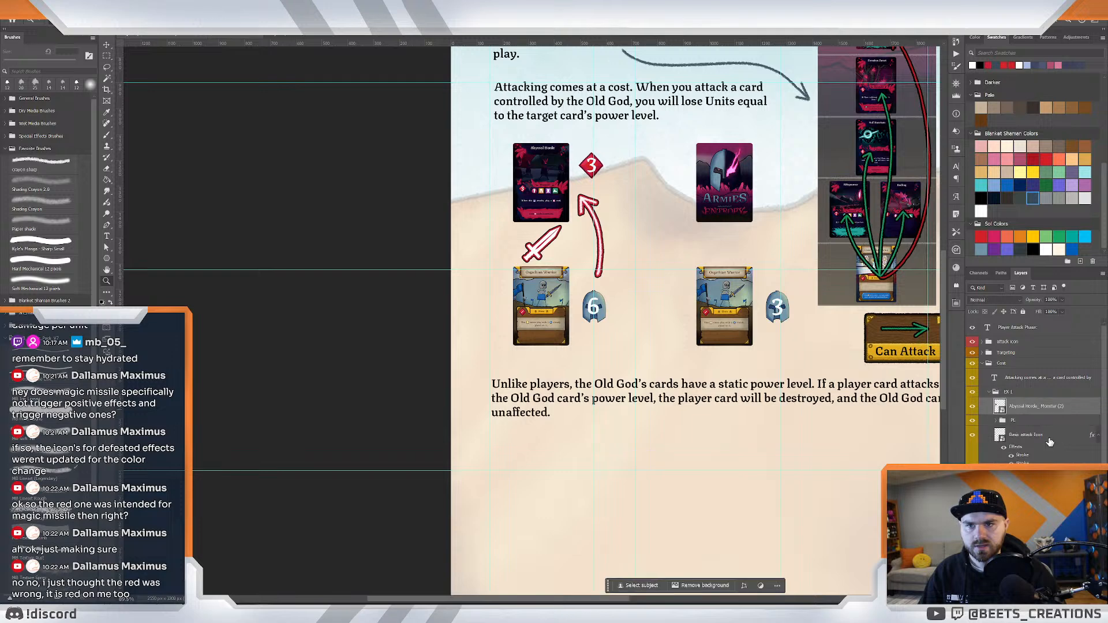
{"action": "left_click", "coordinate": [1031, 436]}
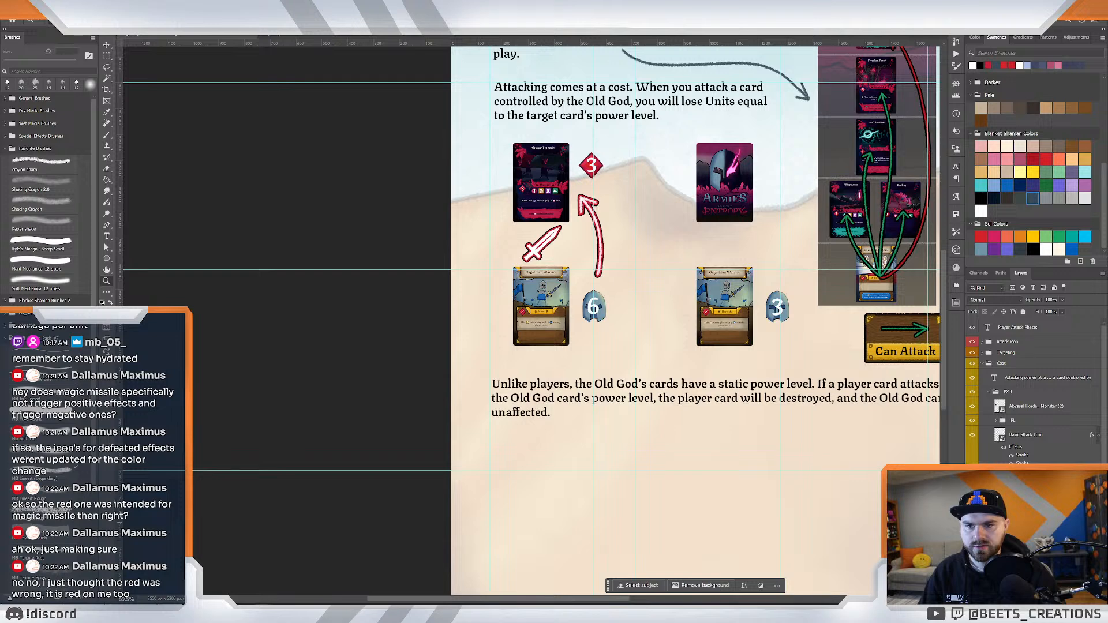
{"action": "left_click", "coordinate": [1018, 519]}
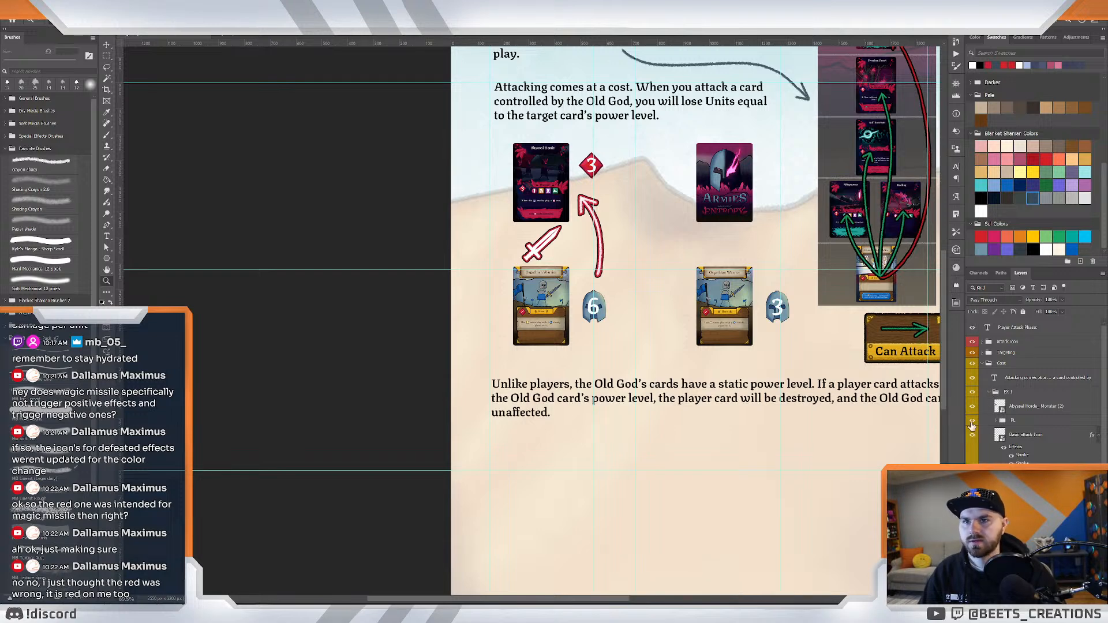
Nudge the PL group sideways so the numbered diamond lines up above the 6 helmet icon.
{"action": "left_click", "coordinate": [1035, 420]}
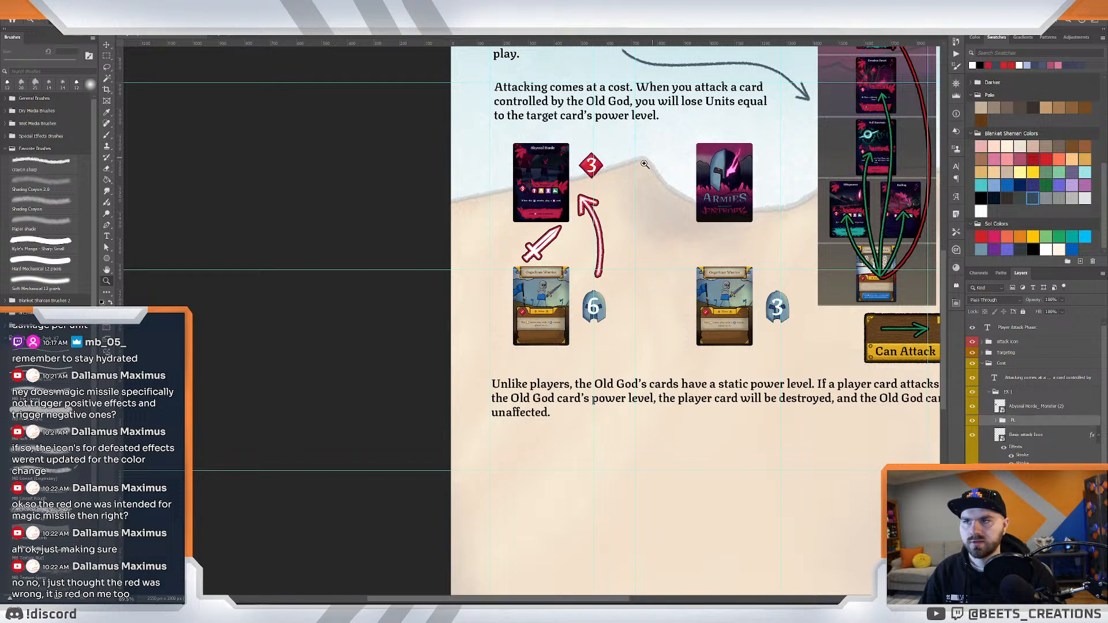
{"action": "key", "text": "v"}
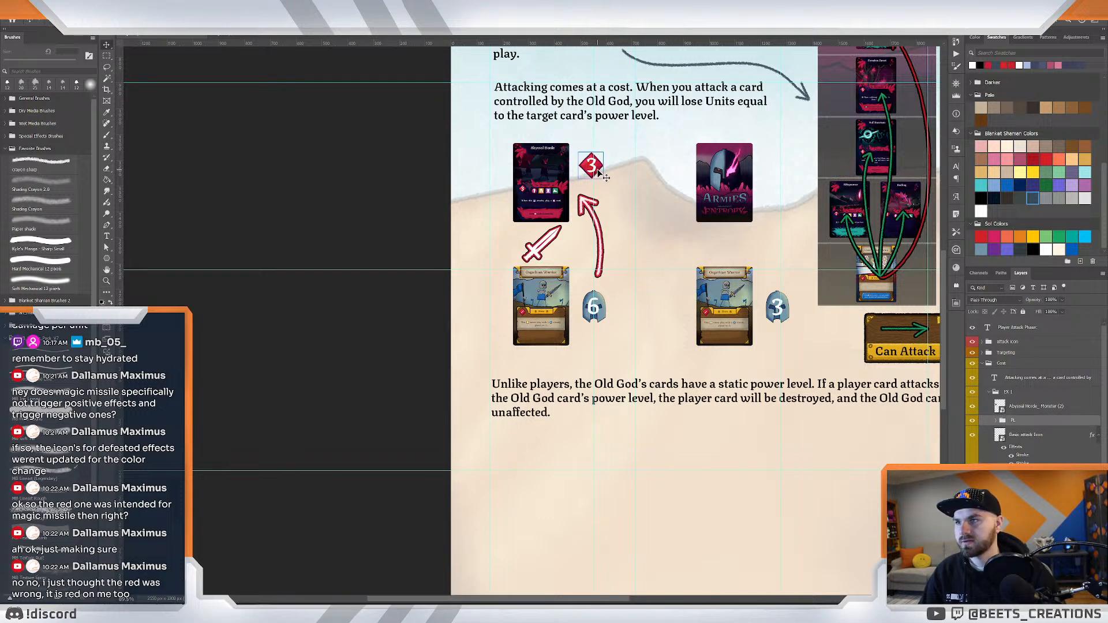
{"action": "left_click_drag", "start_coordinate": [597, 170], "coordinate": [645, 166]}
{"action": "key", "text": "z"}
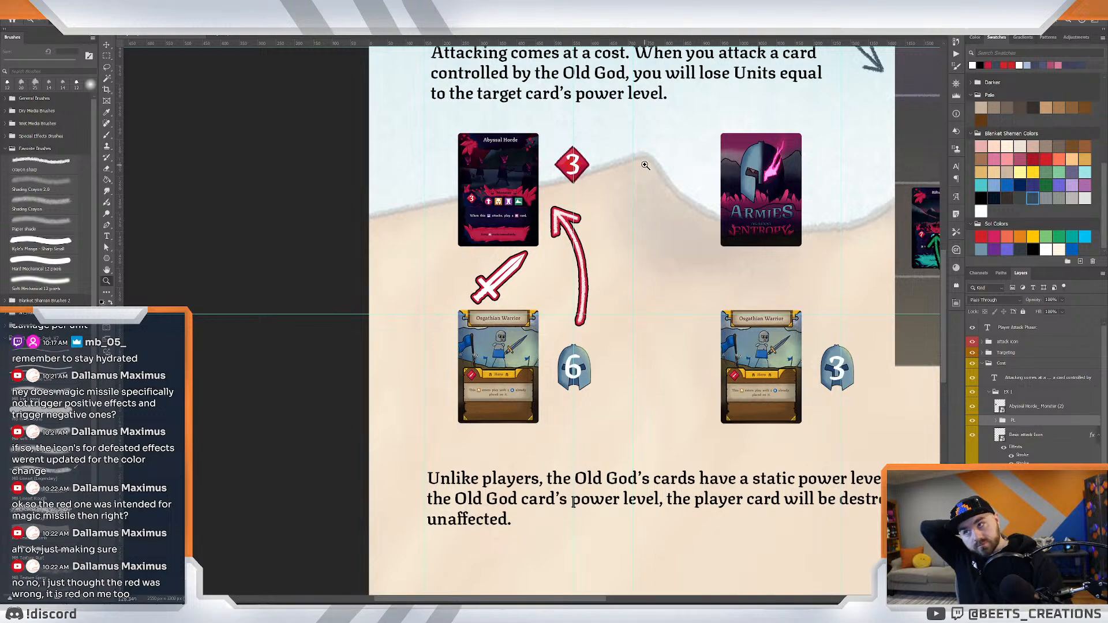
{"action": "left_click", "coordinate": [662, 207], "text": "alt"}
{"action": "left_click", "coordinate": [662, 206]}
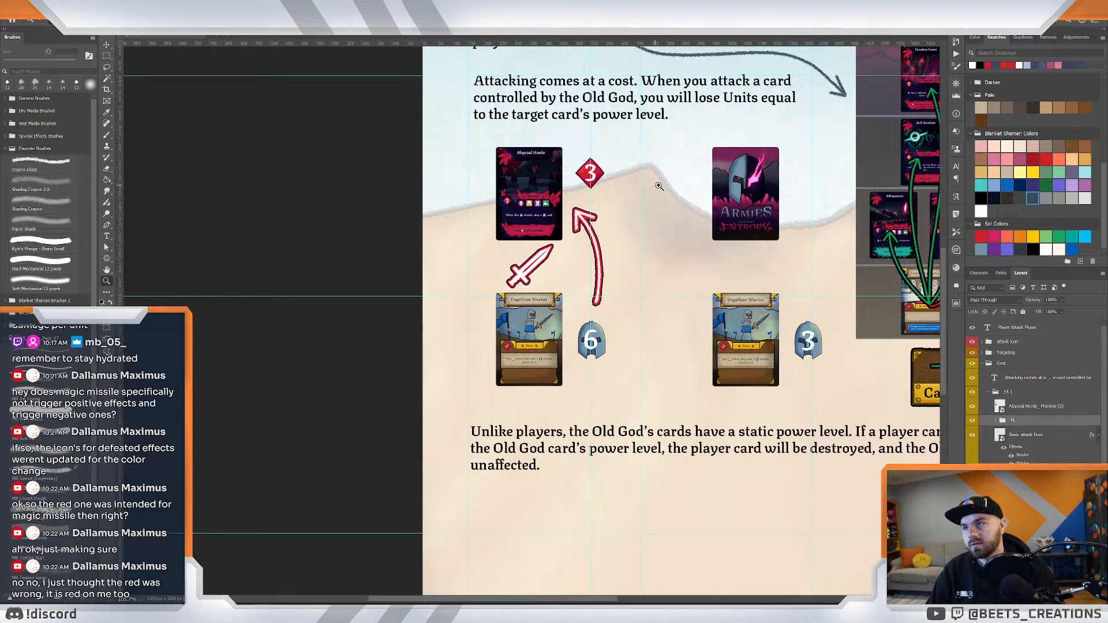
{"action": "left_click", "coordinate": [658, 187]}
{"action": "left_click_drag", "start_coordinate": [691, 194], "coordinate": [657, 188]}
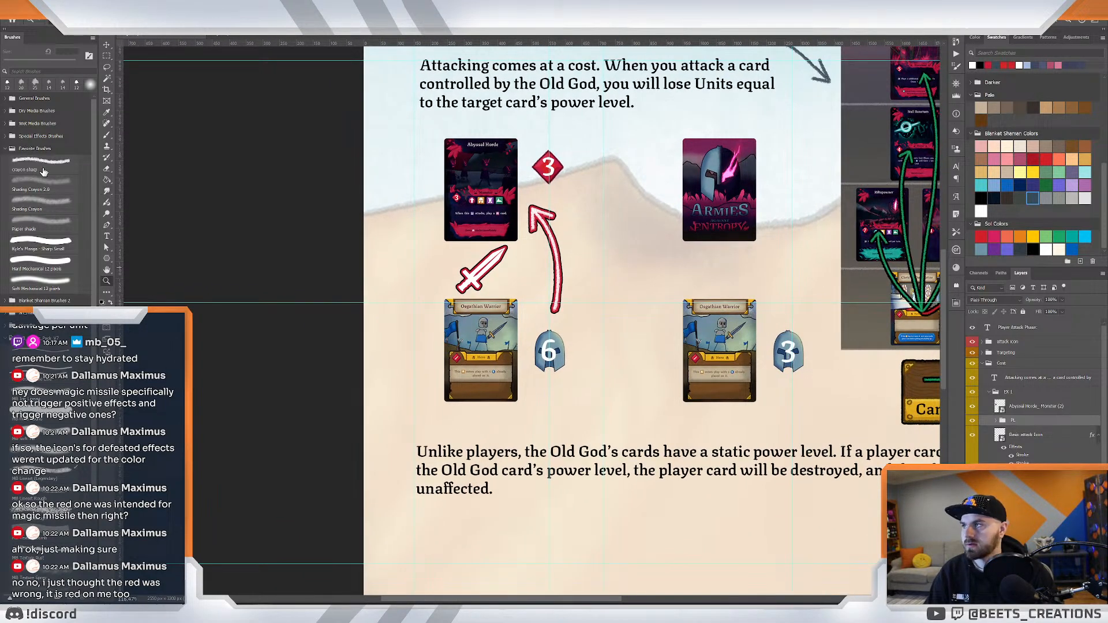
Add an empty layer for brush work between the collapsed EX 1 group and the EX 2 group.
{"action": "key", "text": "b"}
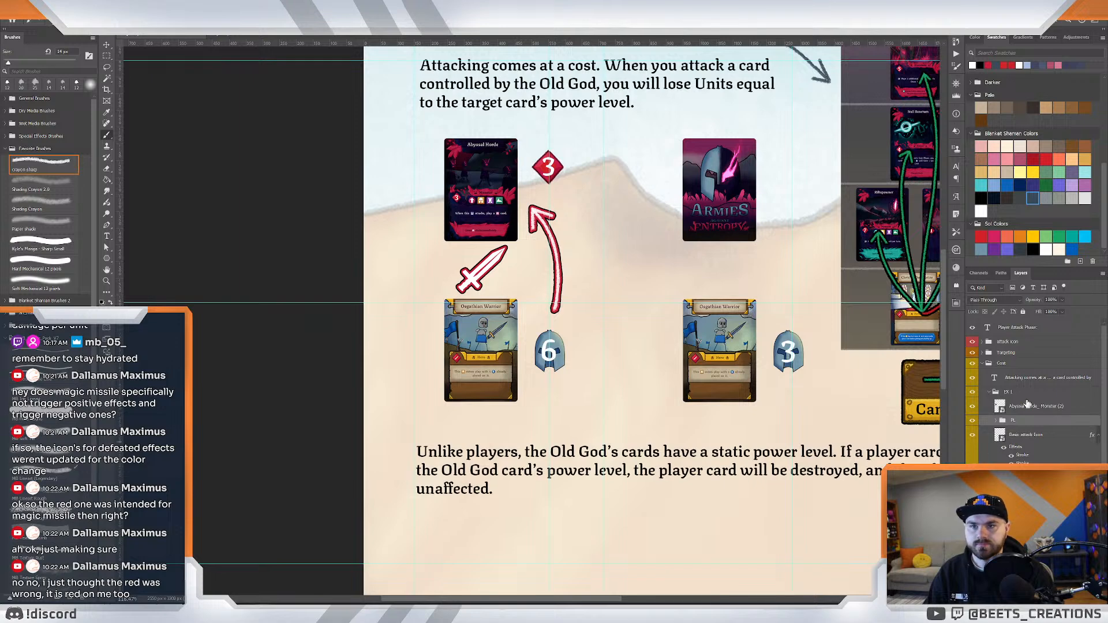
{"action": "left_click", "coordinate": [989, 392]}
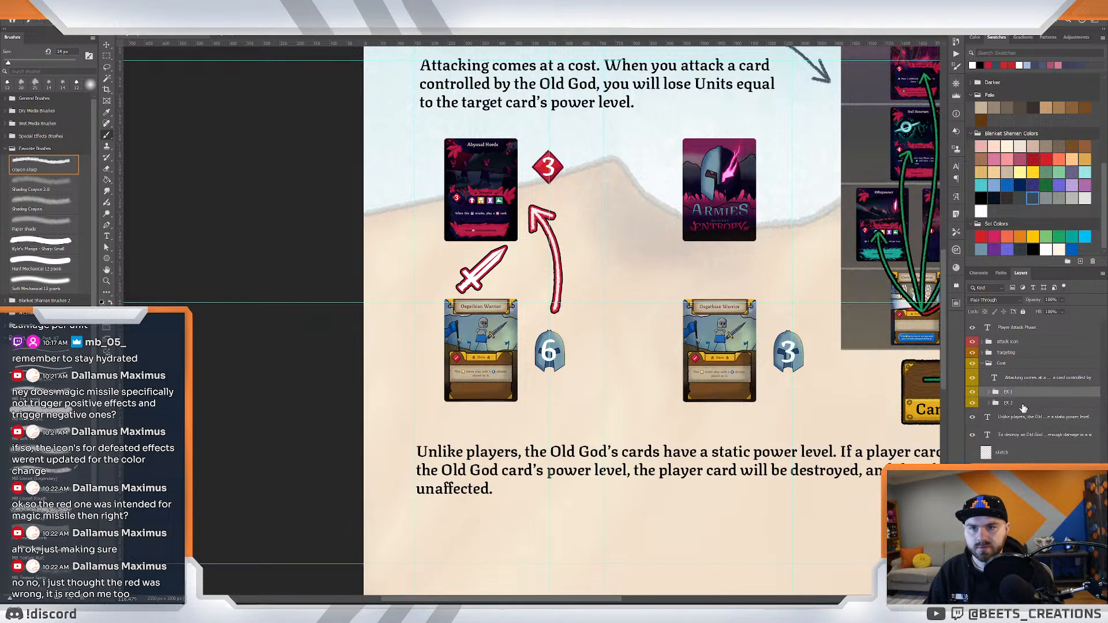
{"action": "left_click", "coordinate": [1014, 403]}
{"action": "key", "text": "ctrl+shift+alt+n"}
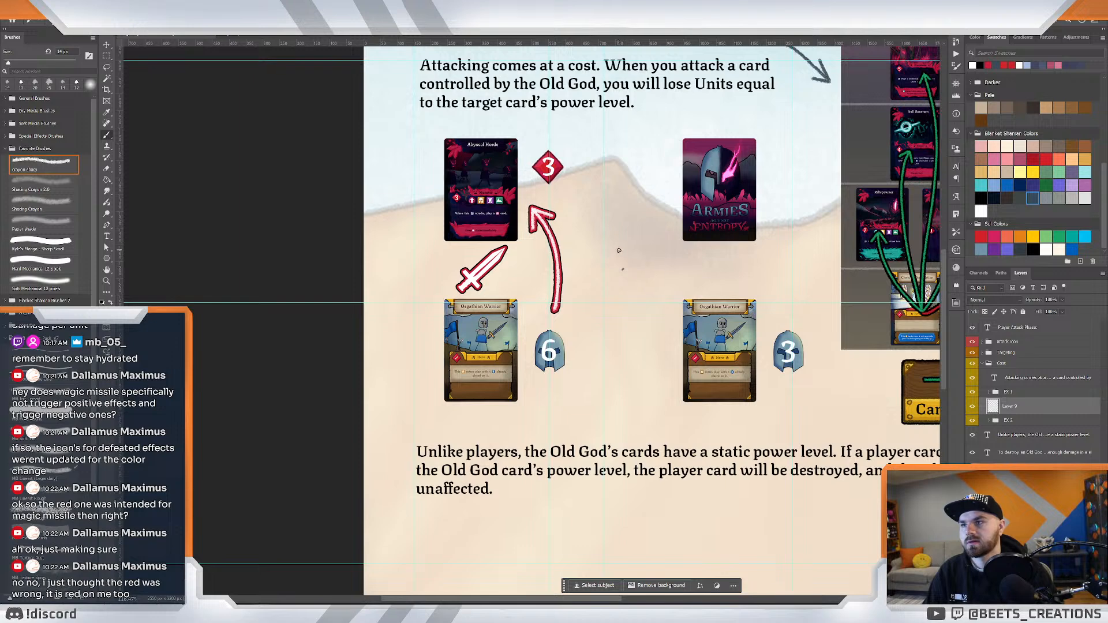
Try to sketch a short straight arrow with the brush between the two card examples, and undo the strokes.
{"action": "mouse_move", "coordinate": [604, 263]}
{"action": "left_mouse_down"}
{"action": "mouse_move", "coordinate": [637, 263]}
{"action": "mouse_move", "coordinate": [626, 250]}
{"action": "left_mouse_up"}
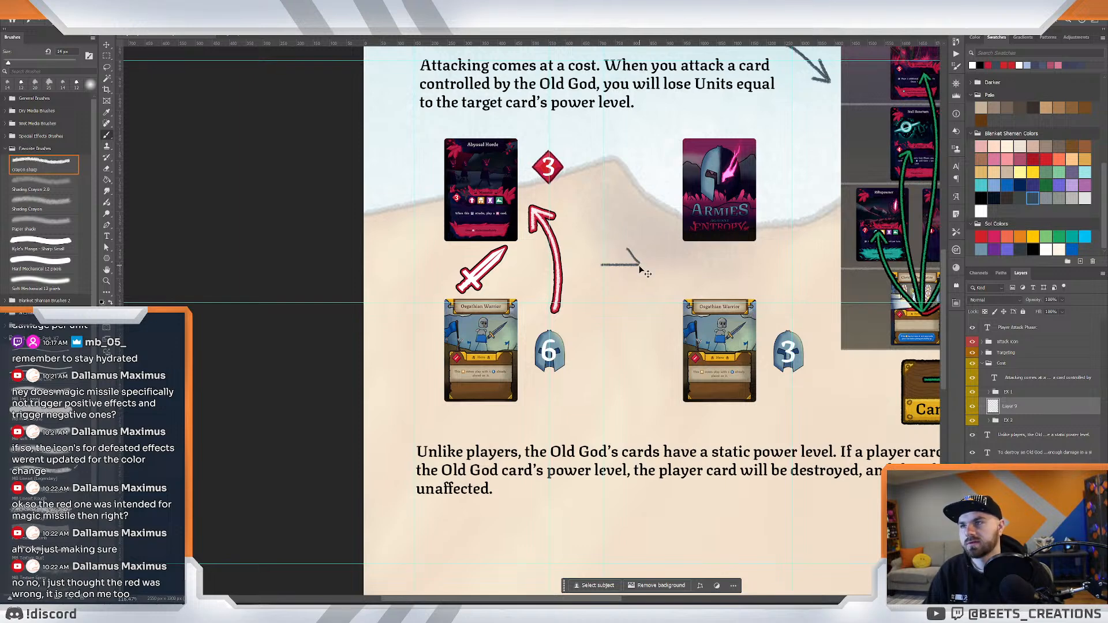
{"action": "key", "text": "ctrl+z"}
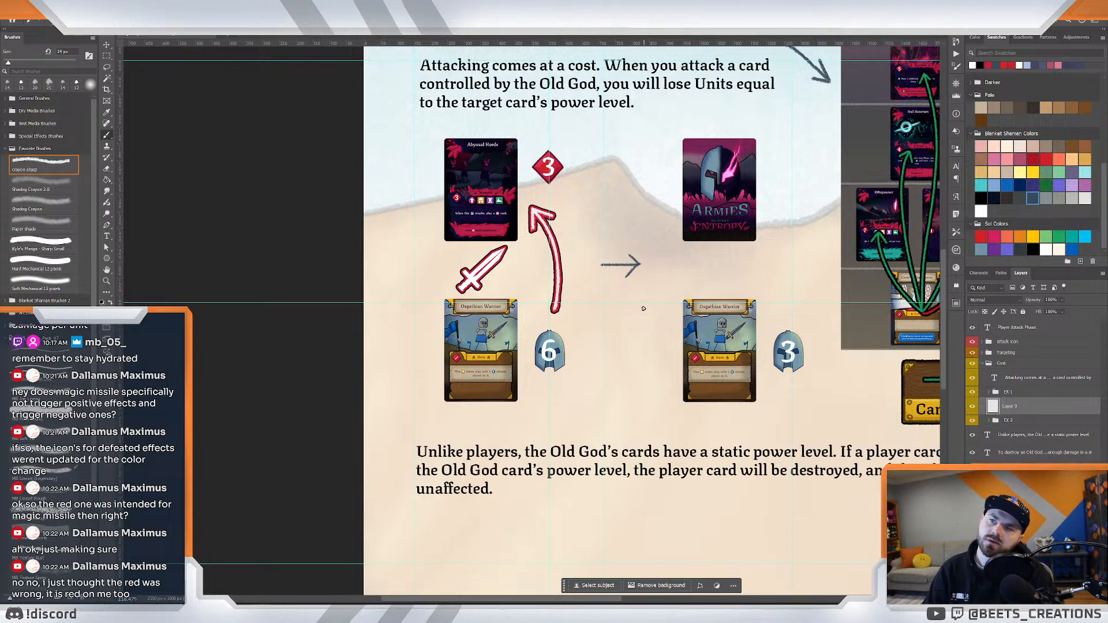
{"action": "key", "text": "ctrl+z"}
{"action": "key", "text": "ctrl+z"}
{"action": "left_click_drag", "start_coordinate": [604, 256], "coordinate": [623, 257]}
{"action": "mouse_move", "coordinate": [606, 273]}
{"action": "left_mouse_down"}
{"action": "mouse_move", "coordinate": [622, 275]}
{"action": "mouse_move", "coordinate": [633, 247]}
{"action": "mouse_move", "coordinate": [658, 252]}
{"action": "left_mouse_up"}
{"action": "key", "text": "ctrl+z"}
{"action": "key", "text": "ctrl+z"}
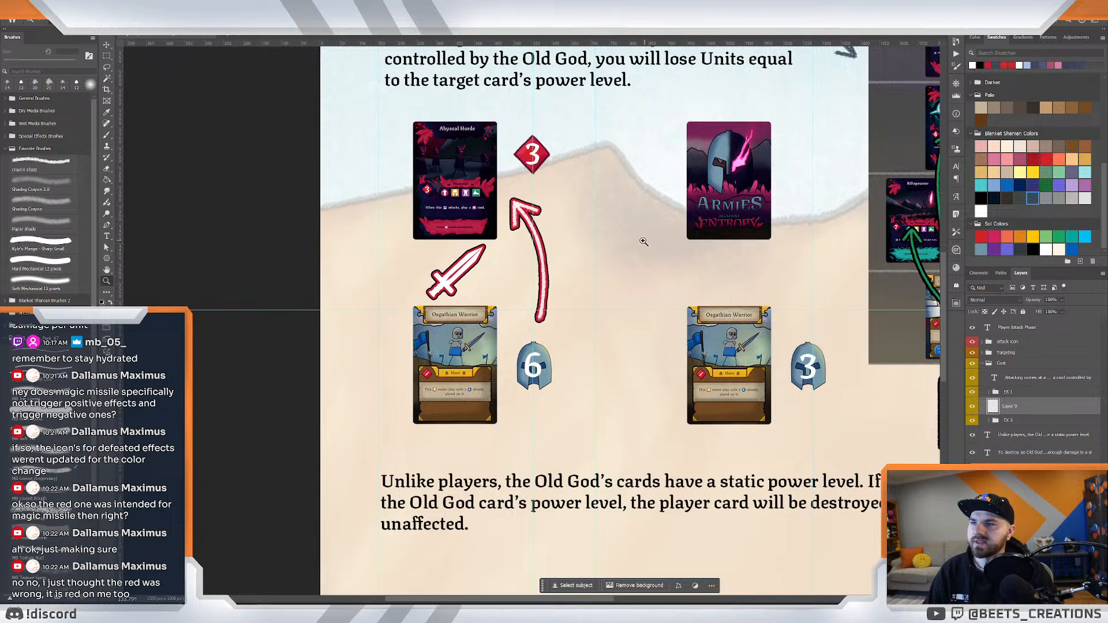
Try to draw a vertical divider between the two card examples and a horizontal line above them, and undo the strokes.
{"action": "key", "text": "b"}
{"action": "mouse_move", "coordinate": [604, 109]}
{"action": "left_mouse_down"}
{"action": "mouse_move", "coordinate": [604, 394]}
{"action": "mouse_move", "coordinate": [619, 445]}
{"action": "left_mouse_up"}
{"action": "left_click", "coordinate": [406, 104], "text": "shift"}
{"action": "left_click", "coordinate": [812, 104], "text": "shift"}
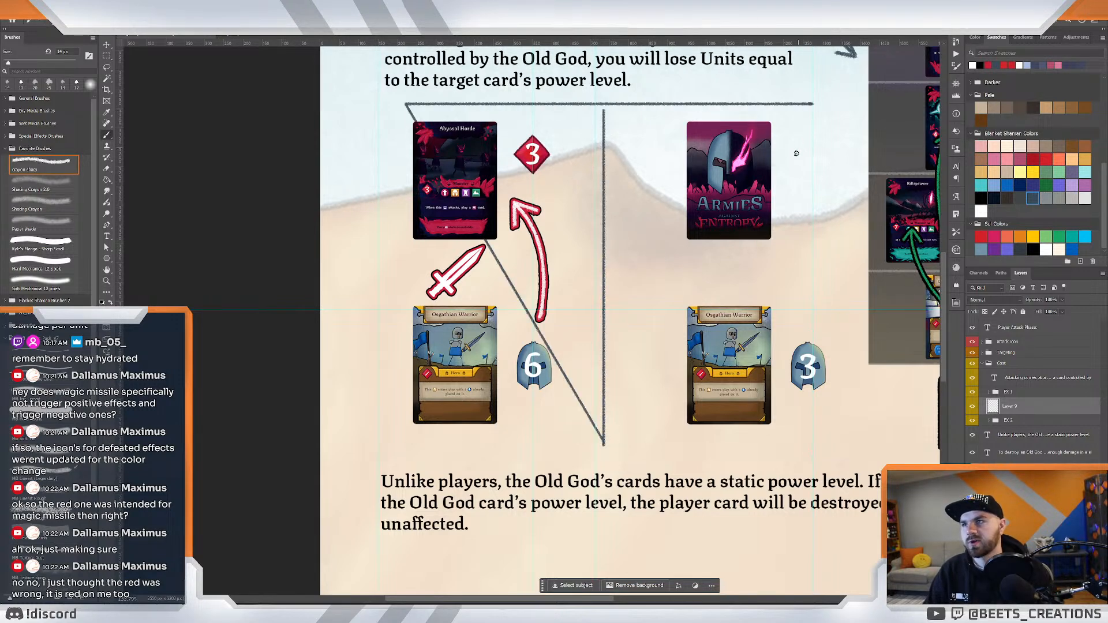
{"action": "key", "text": "ctrl+z"}
{"action": "key", "text": "ctrl+z"}
{"action": "key", "text": "ctrl+z"}
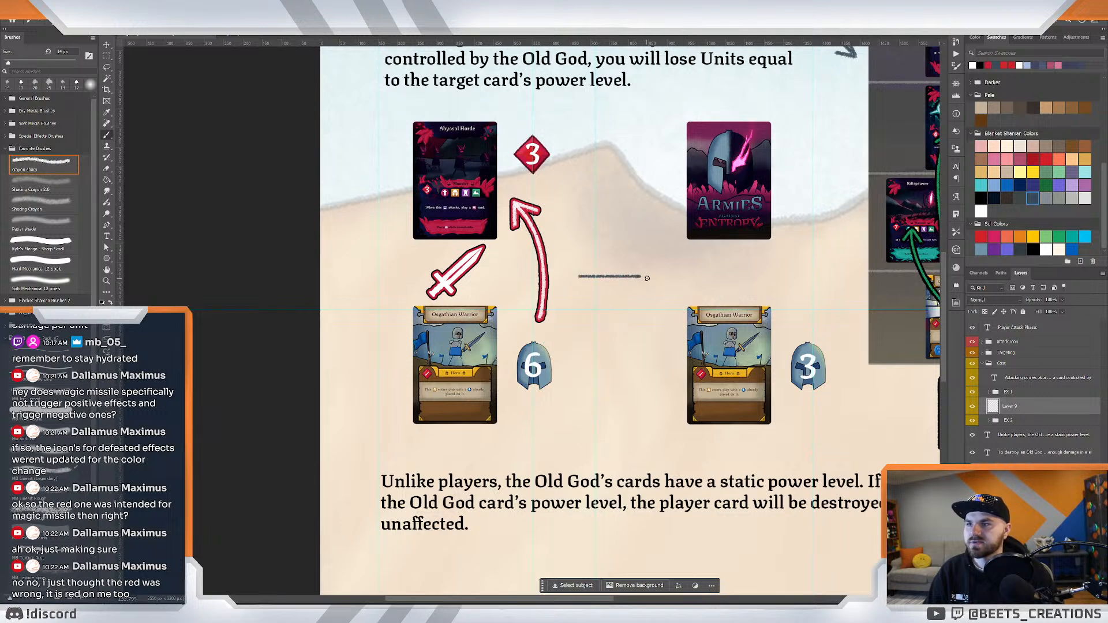
Try a smaller horizontal brush arrow between the before and after cards, check it at page scale, and undo it.
{"action": "key", "text": "ctrl+z"}
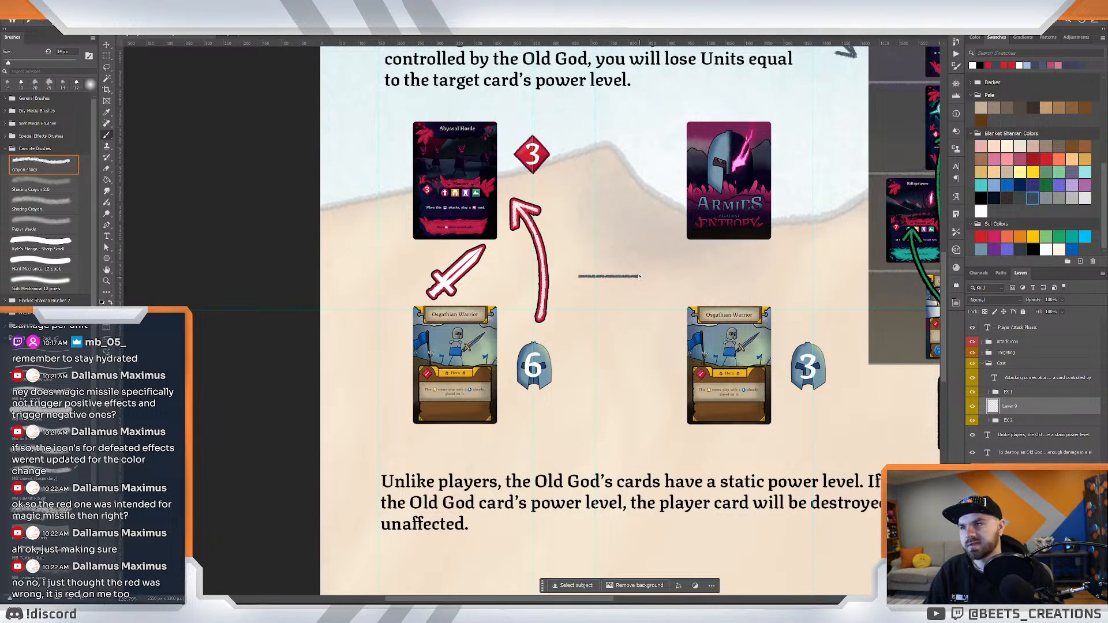
{"action": "mouse_move", "coordinate": [640, 276]}
{"action": "left_mouse_down"}
{"action": "mouse_move", "coordinate": [626, 263]}
{"action": "mouse_move", "coordinate": [626, 289]}
{"action": "mouse_move", "coordinate": [621, 255]}
{"action": "left_mouse_up"}
{"action": "key", "text": "z"}
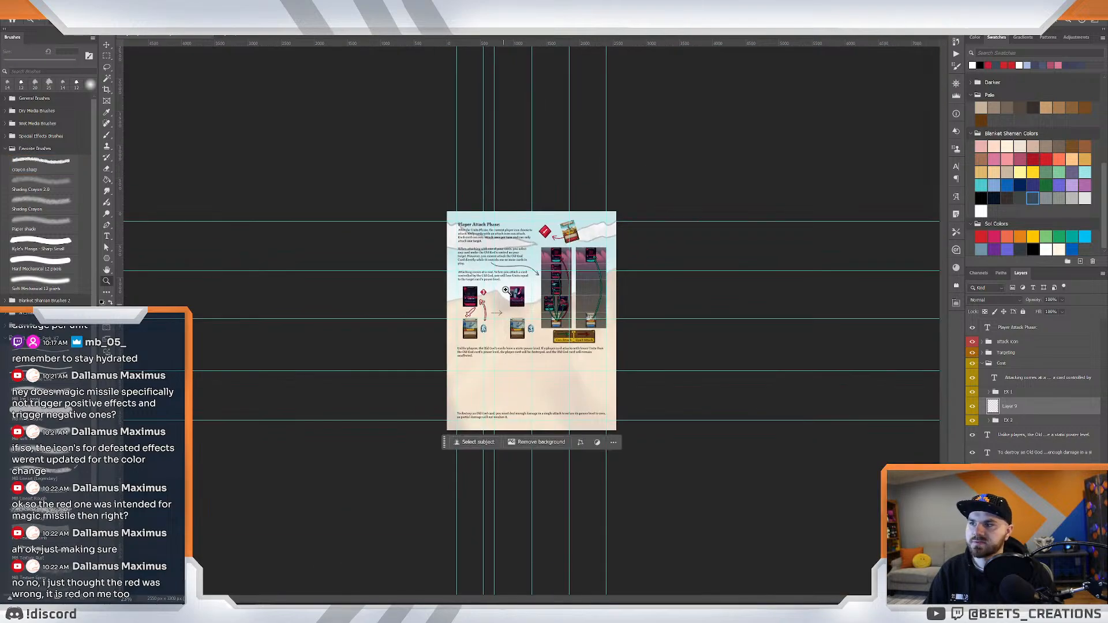
{"action": "left_click_drag", "start_coordinate": [489, 313], "coordinate": [535, 330]}
{"action": "key", "text": "ctrl+z"}
{"action": "key", "text": "ctrl+z"}
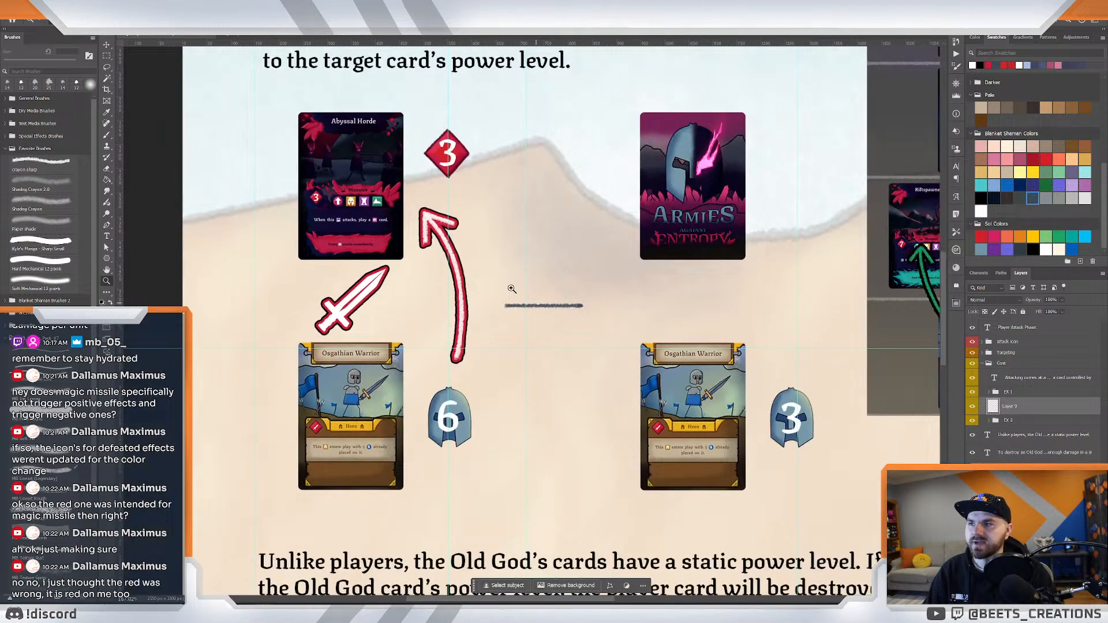
{"action": "key", "text": "ctrl+z"}
Scale the EX 1 and EX 2 groups down slightly together and place them a little lower beneath the attack cost paragraph.
{"action": "mouse_move", "coordinate": [570, 290]}
{"action": "left_mouse_down"}
{"action": "mouse_move", "coordinate": [547, 283]}
{"action": "mouse_move", "coordinate": [572, 296]}
{"action": "mouse_move", "coordinate": [568, 282]}
{"action": "left_mouse_up"}
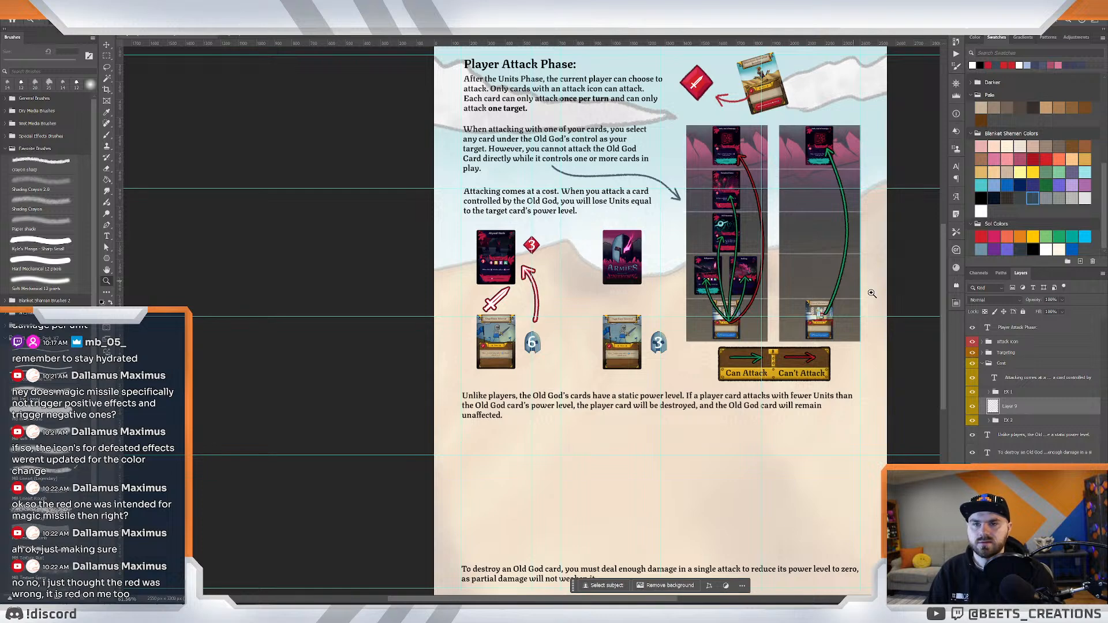
{"action": "left_click", "coordinate": [1020, 364]}
{"action": "key", "text": "ctrl+t"}
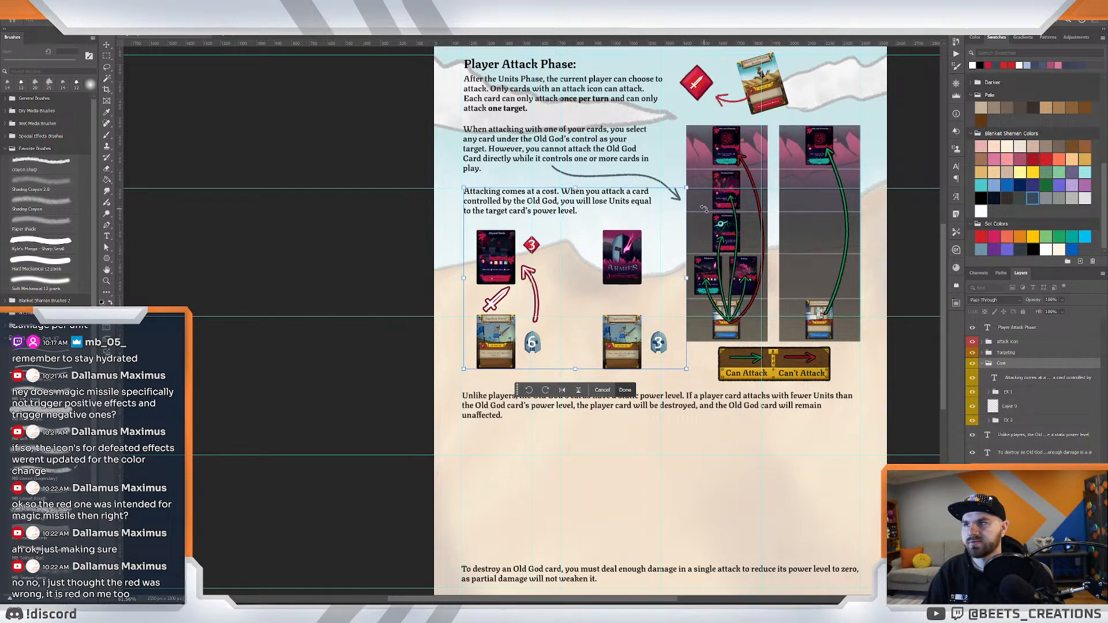
{"action": "key", "text": "Return"}
{"action": "left_click", "coordinate": [1016, 392]}
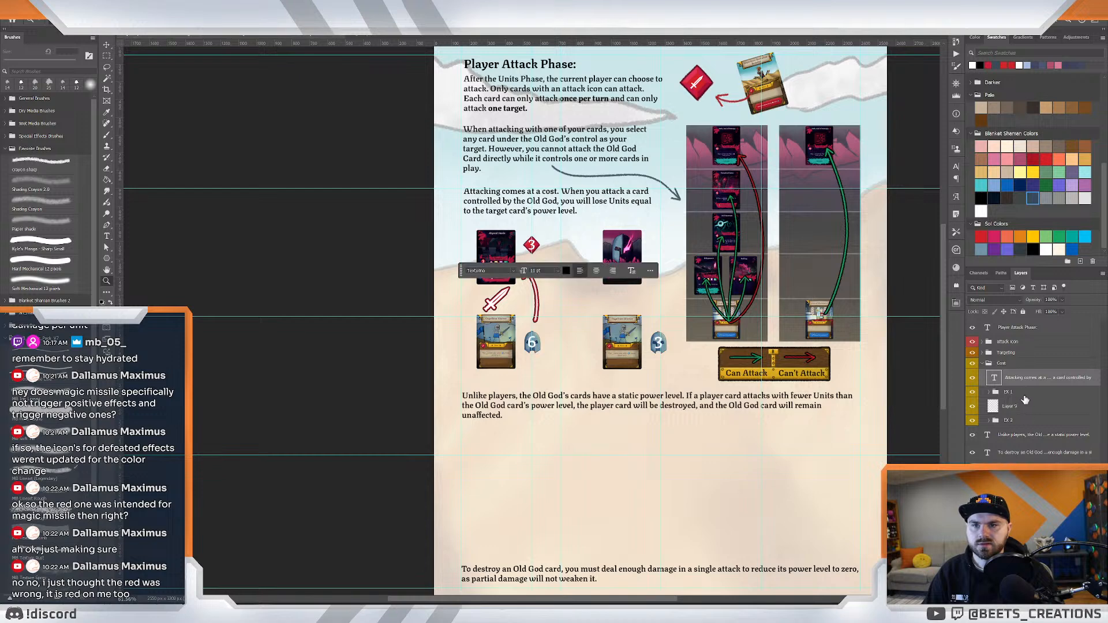
{"action": "left_click", "coordinate": [1016, 419], "text": "shift"}
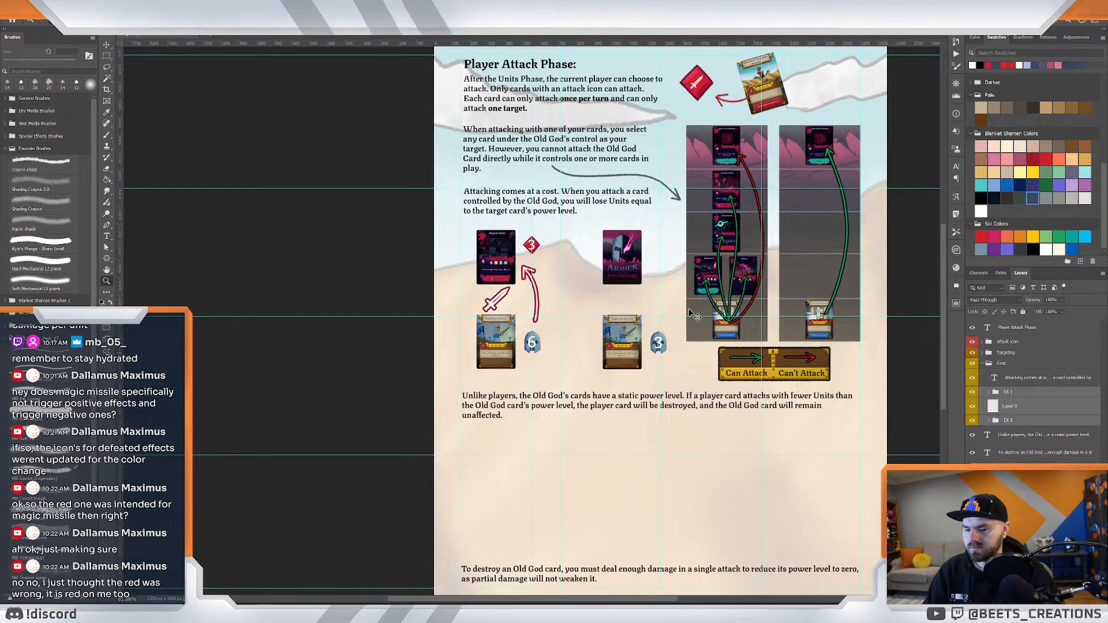
{"action": "key", "text": "ctrl+t"}
{"action": "left_click_drag", "start_coordinate": [692, 227], "coordinate": [630, 257]}
{"action": "key", "text": "Return"}
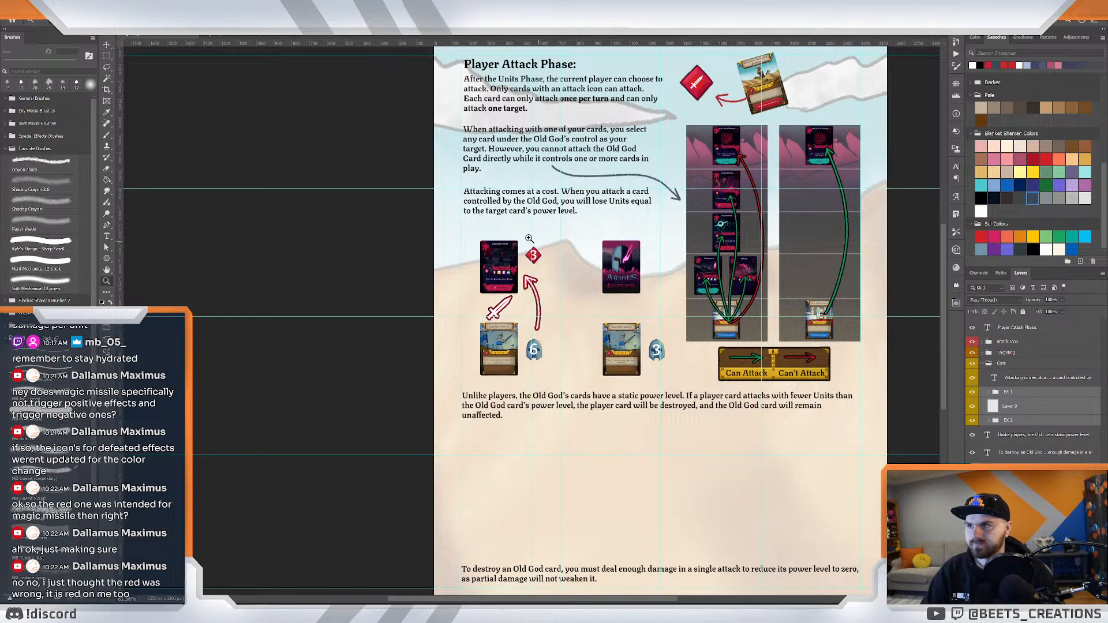
Add a paragraph text box on a new layer at the top of the EX 1 group, just above the Abyssal Horde card.
{"action": "key", "text": "z"}
{"action": "left_click_drag", "start_coordinate": [522, 236], "coordinate": [510, 259]}
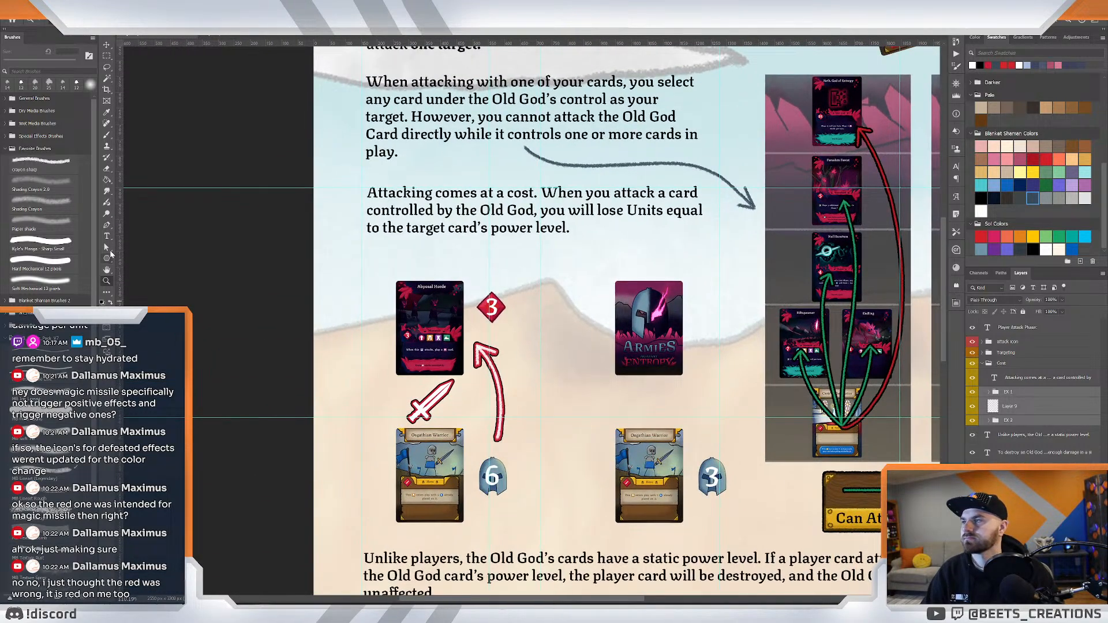
{"action": "left_click", "coordinate": [107, 236]}
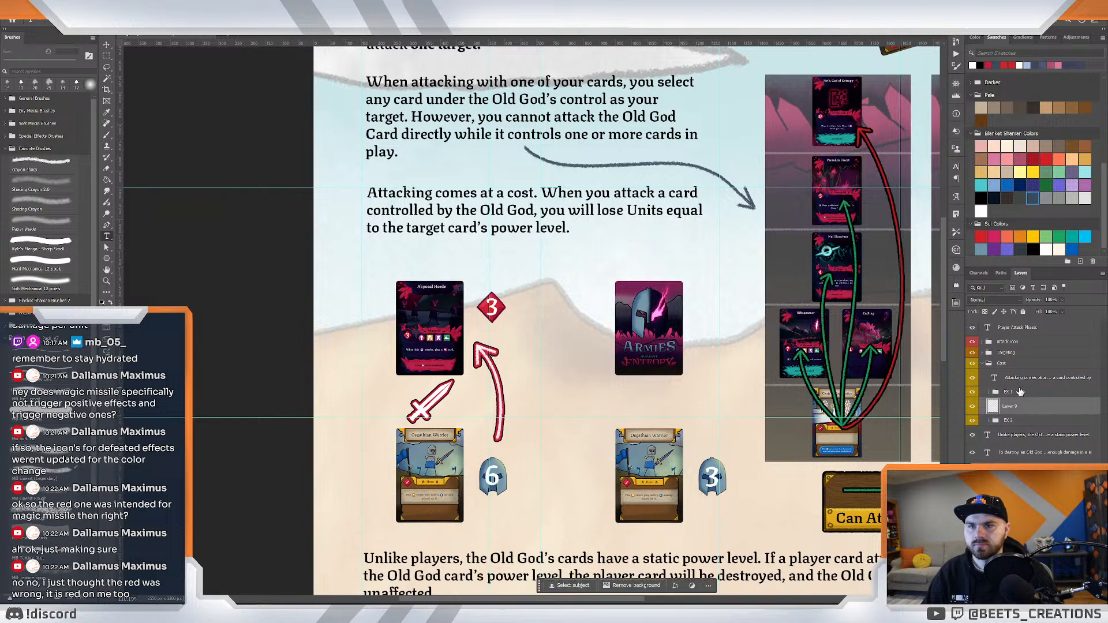
{"action": "left_click", "coordinate": [1004, 377]}
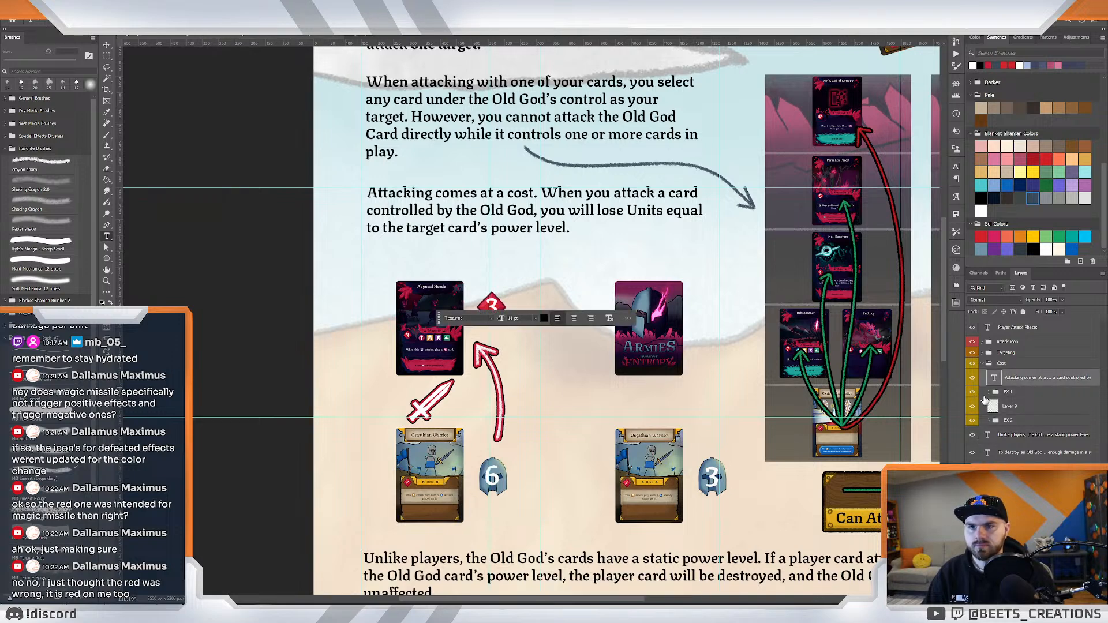
{"action": "left_click", "coordinate": [988, 391]}
{"action": "left_click", "coordinate": [992, 405]}
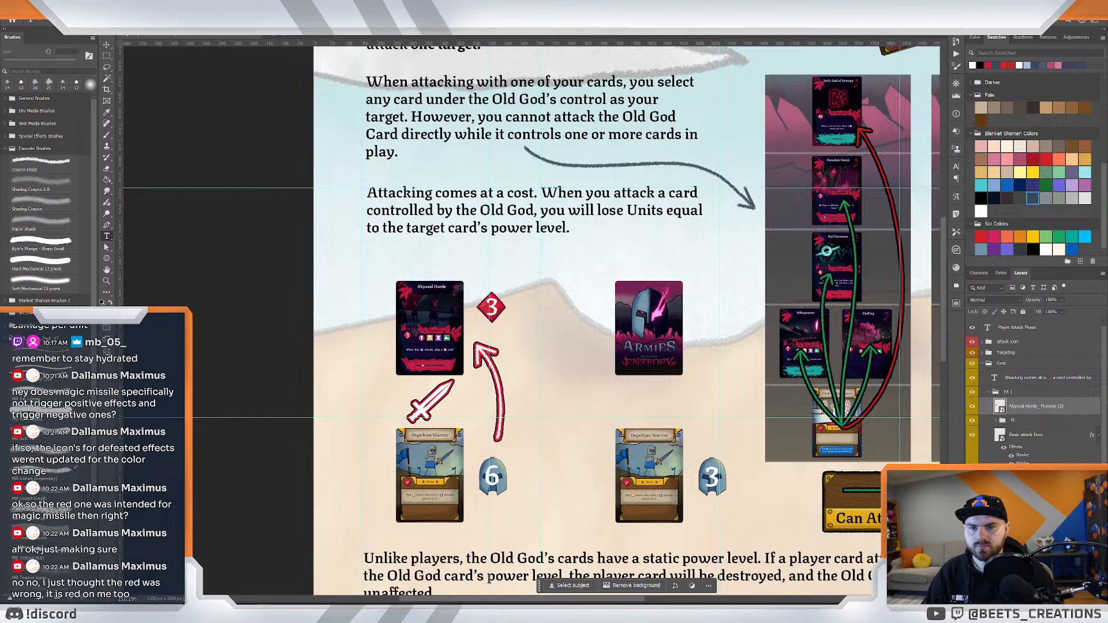
{"action": "key", "text": "ctrl+shift+alt+n"}
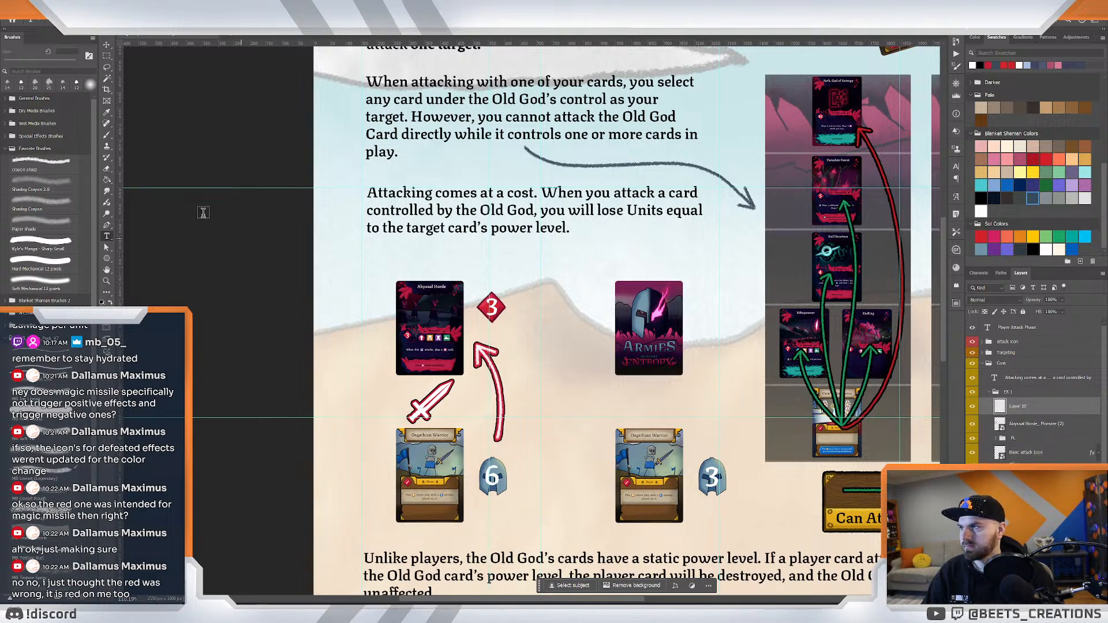
{"action": "left_click_drag", "start_coordinate": [375, 244], "coordinate": [529, 270]}
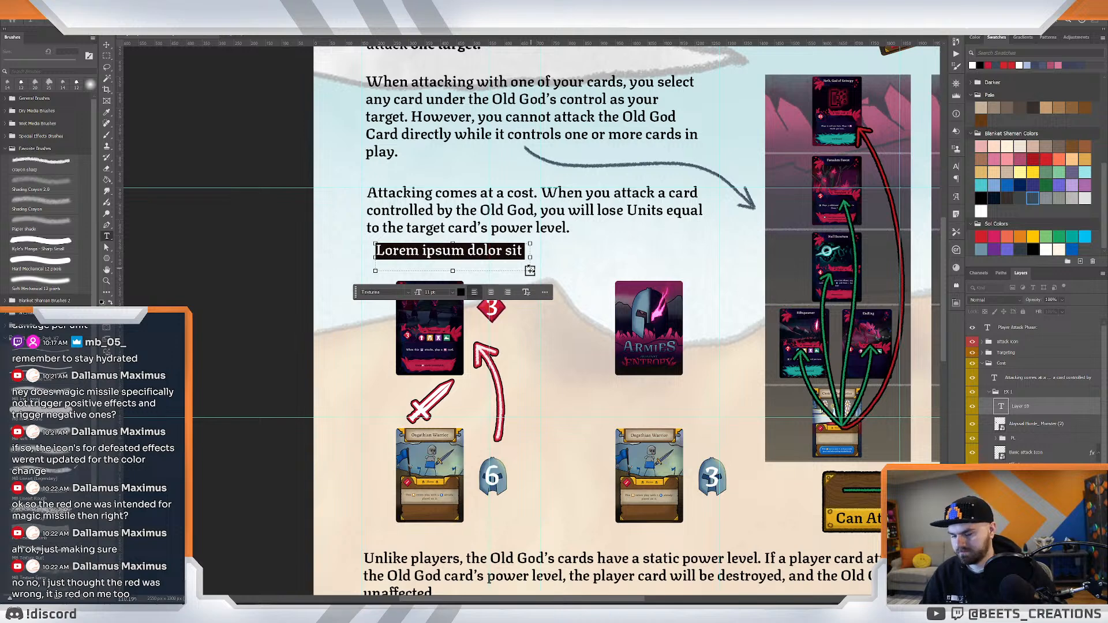
Try a caption beginning "Before atta" in the new text box, and clear the text.
{"action": "type", "text": "Before"}
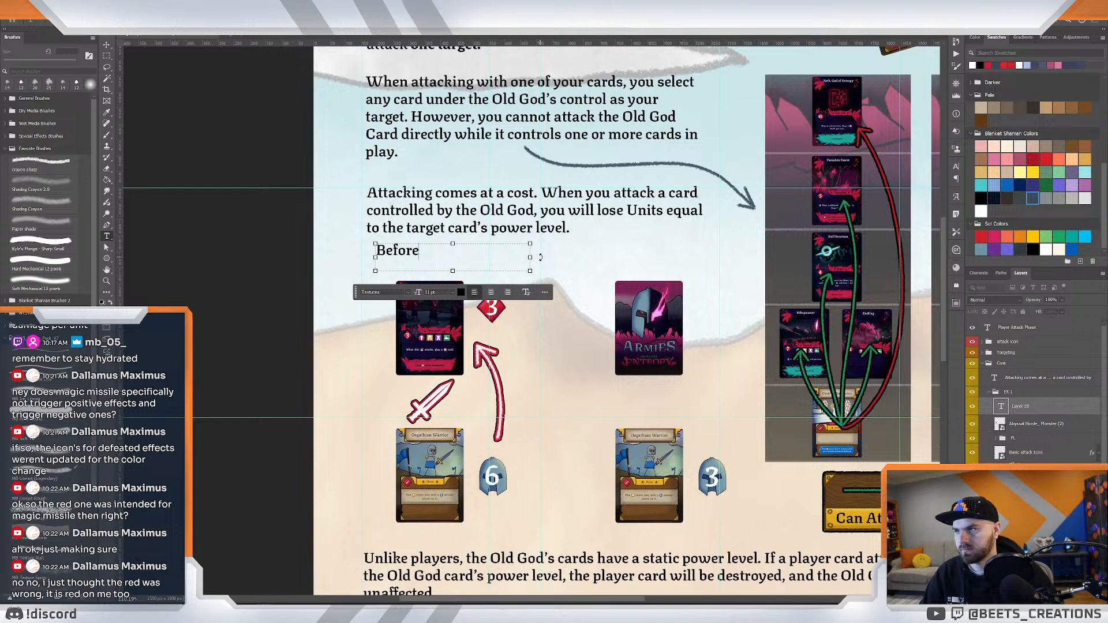
{"action": "type", "text": "atta"}
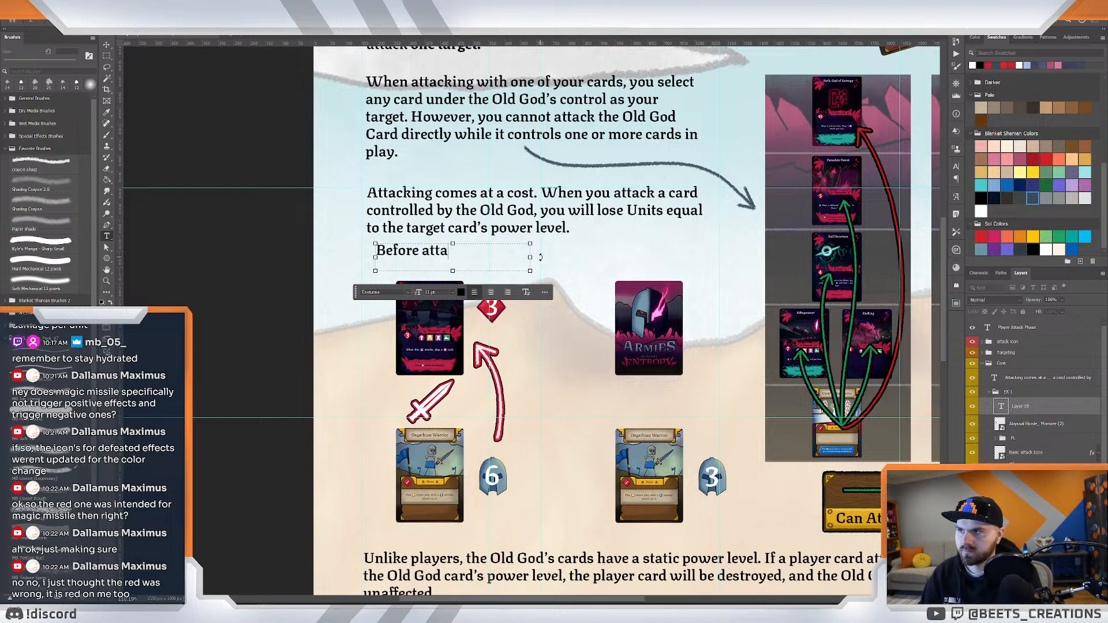
{"action": "key", "text": "ctrl+a"}
{"action": "key", "text": "BackSpace"}
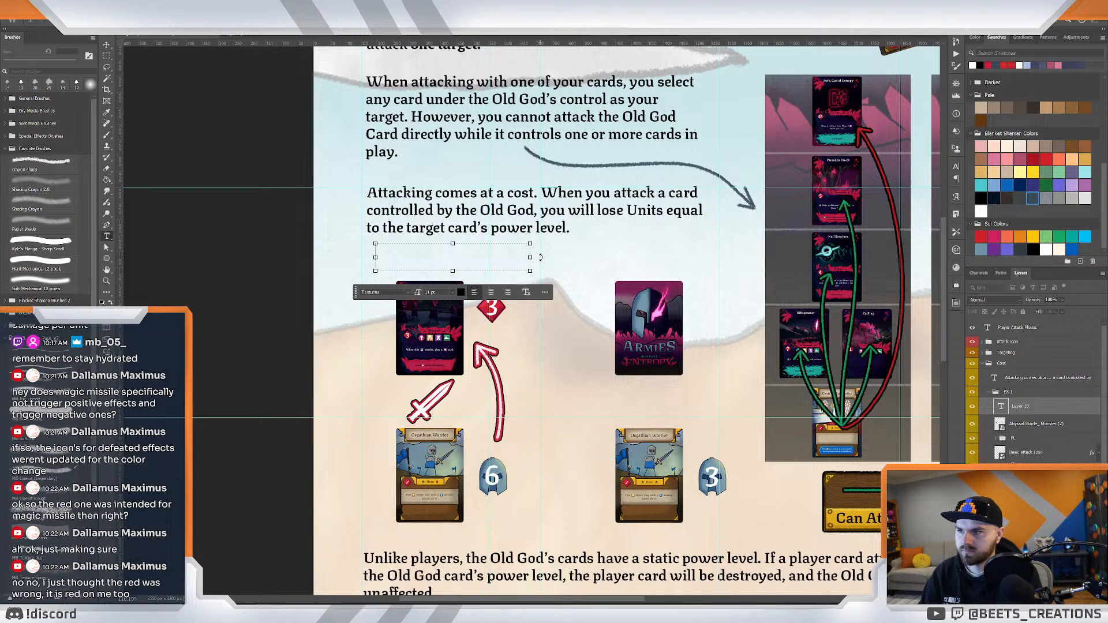
Enter the caption "Before Attack" in the empty text box and position it just above the Abyssal Horde card.
{"action": "type", "text": "Before"}
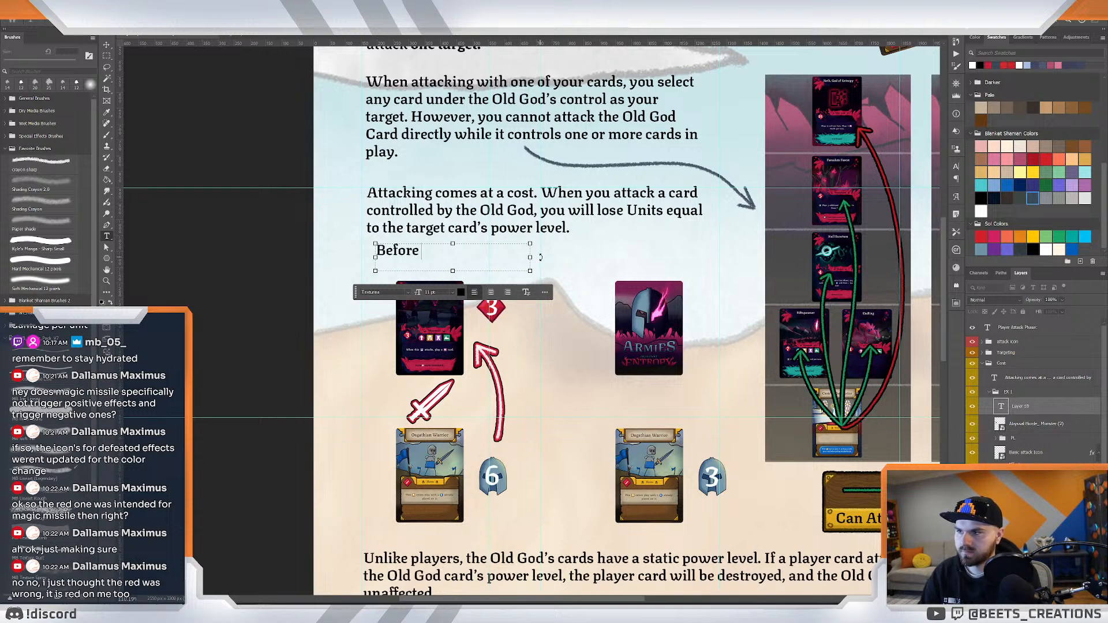
{"action": "type", "text": " attack"}
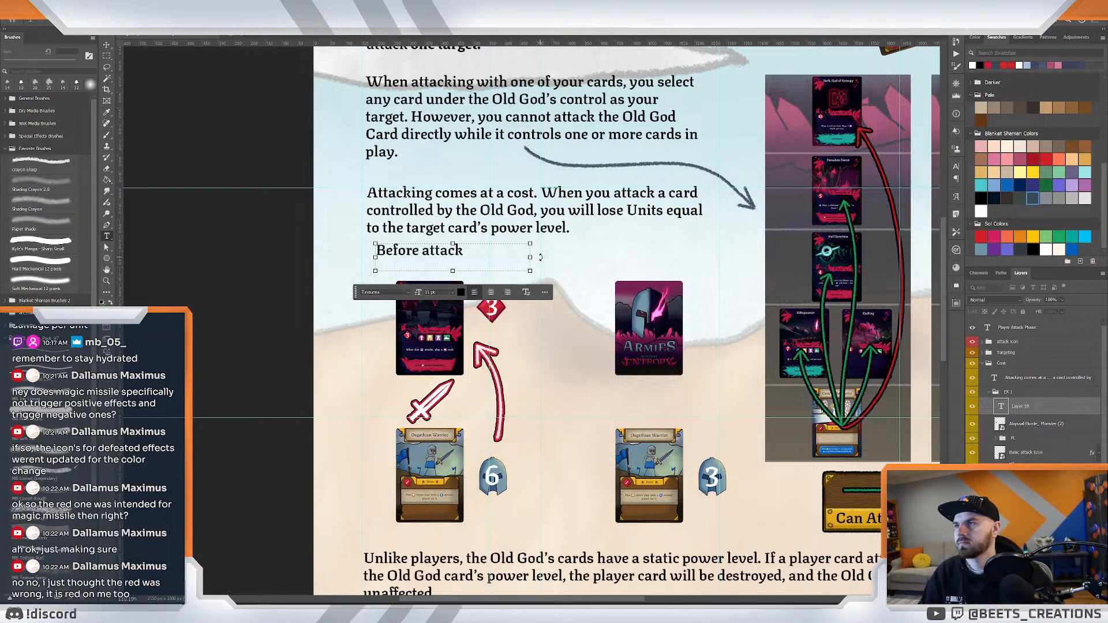
{"action": "left_click", "coordinate": [429, 254]}
{"action": "key", "text": "BackSpace"}
{"action": "type", "text": "A"}
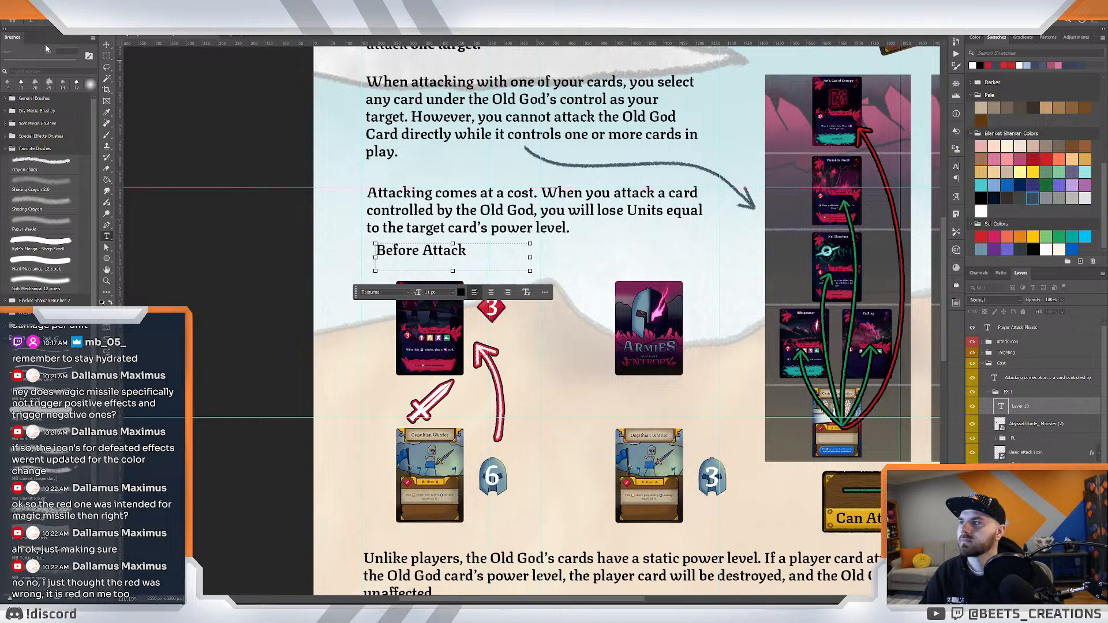
{"action": "left_click", "coordinate": [106, 44]}
{"action": "left_click_drag", "start_coordinate": [440, 253], "coordinate": [450, 264]}
Recolour the "Before Attack" caption with the slate-blue Blanket Shaman swatch and set its font size to 10 pt.
{"action": "double_click", "coordinate": [450, 263]}
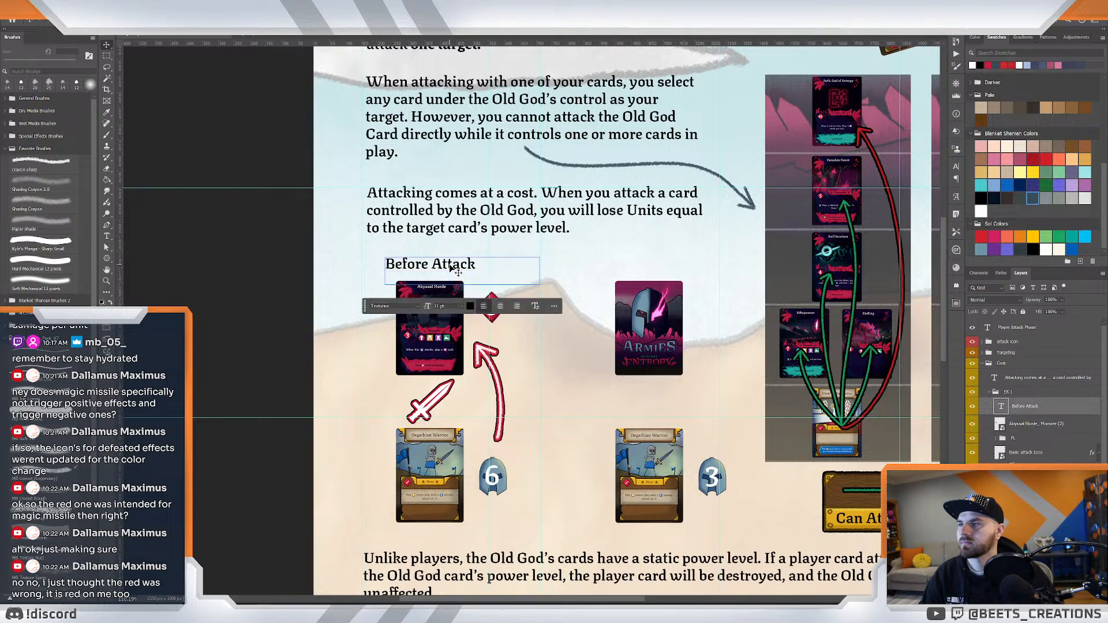
{"action": "left_click", "coordinate": [1033, 199]}
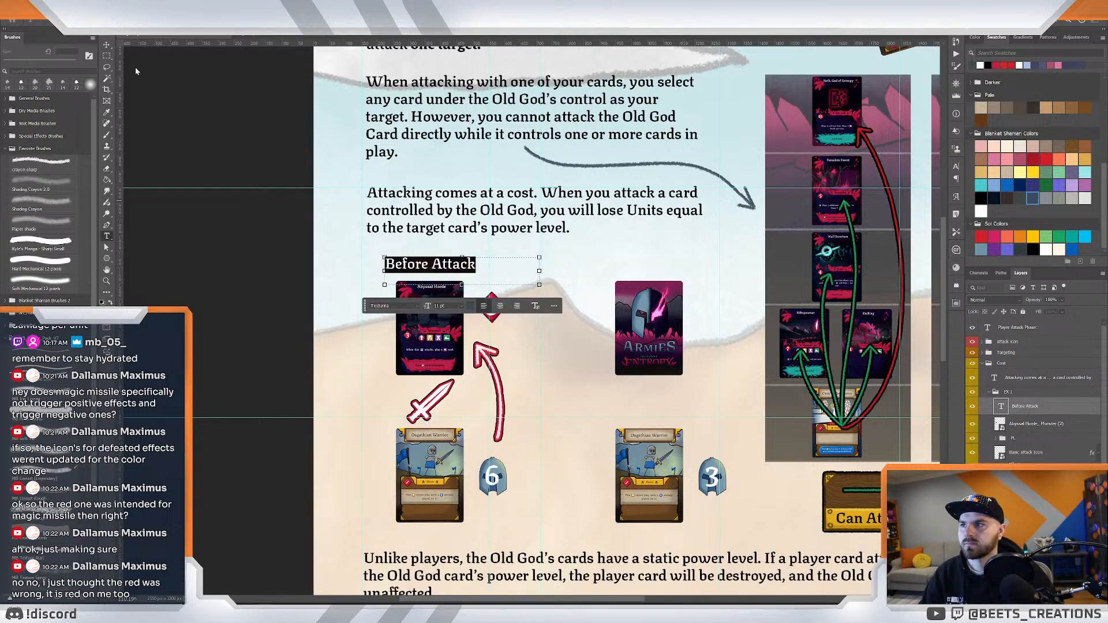
{"action": "left_click", "coordinate": [107, 45]}
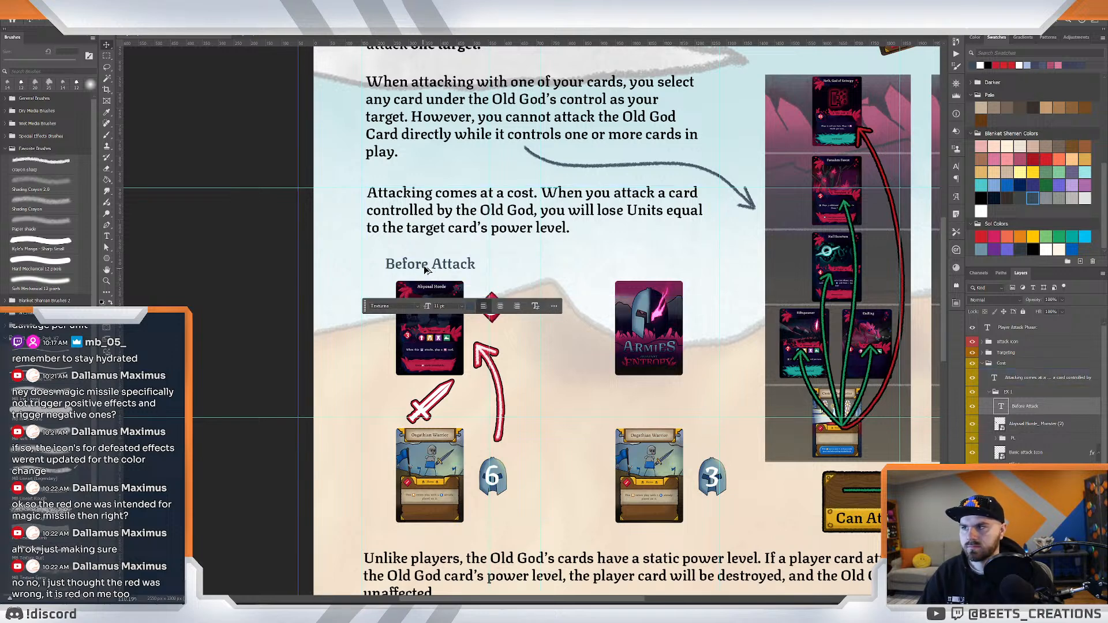
{"action": "left_click_drag", "start_coordinate": [426, 267], "coordinate": [642, 266]}
{"action": "key", "text": "ctrl+z"}
{"action": "double_click", "coordinate": [445, 265]}
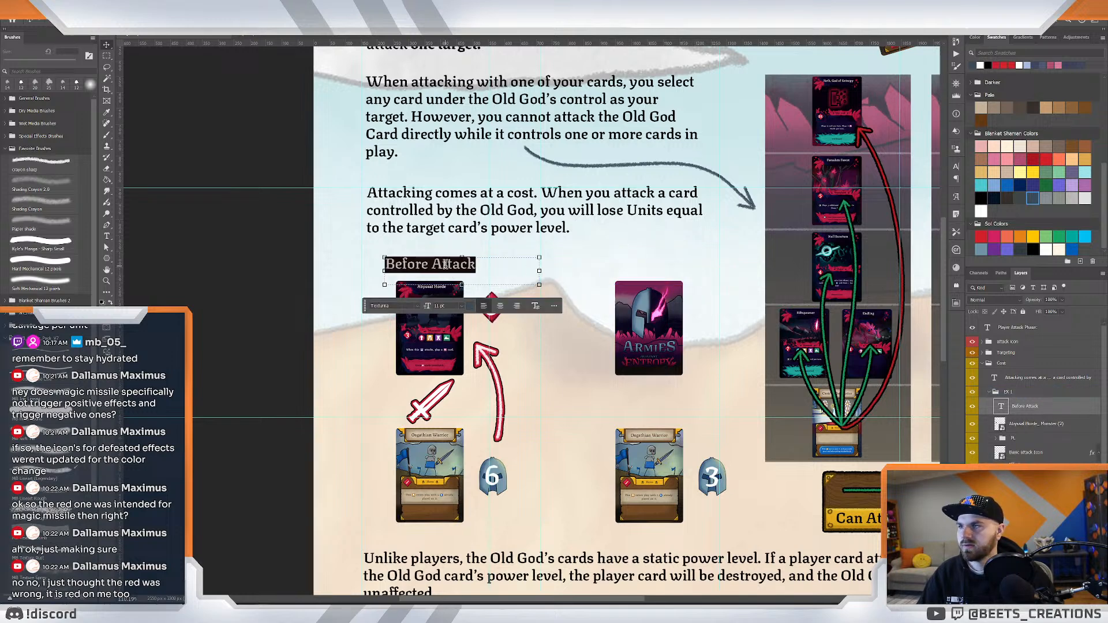
{"action": "left_click", "coordinate": [461, 307]}
{"action": "left_click", "coordinate": [460, 353]}
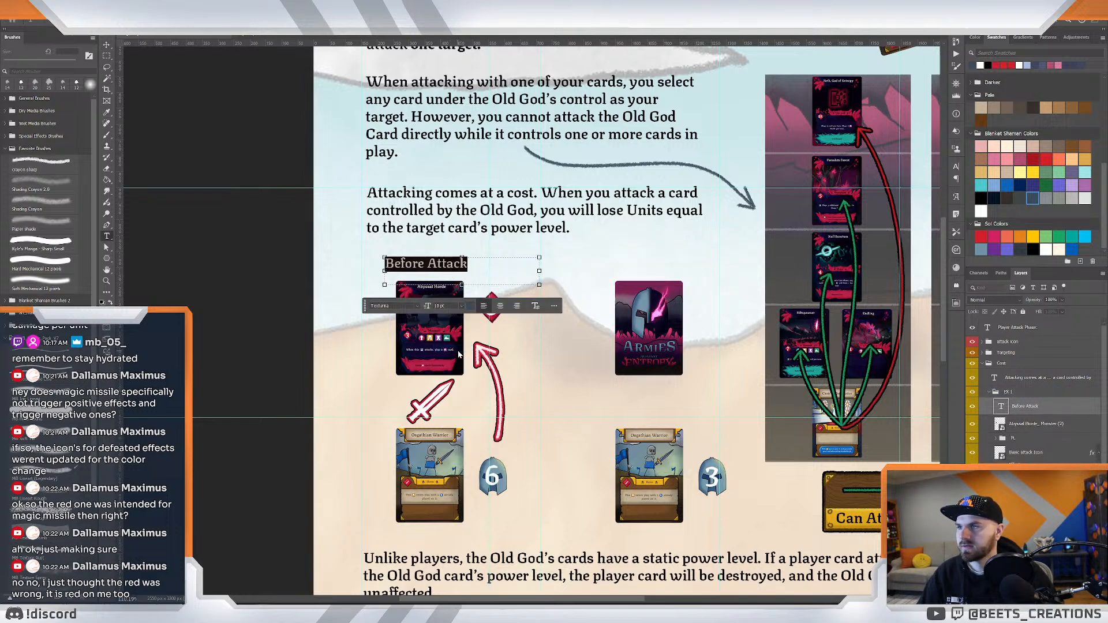
Duplicate the "Before Attack" caption above the Armies of Entropy card and place the copy in the second example's layer group.
{"action": "left_click", "coordinate": [107, 44]}
{"action": "left_click_drag", "start_coordinate": [428, 267], "coordinate": [660, 271]}
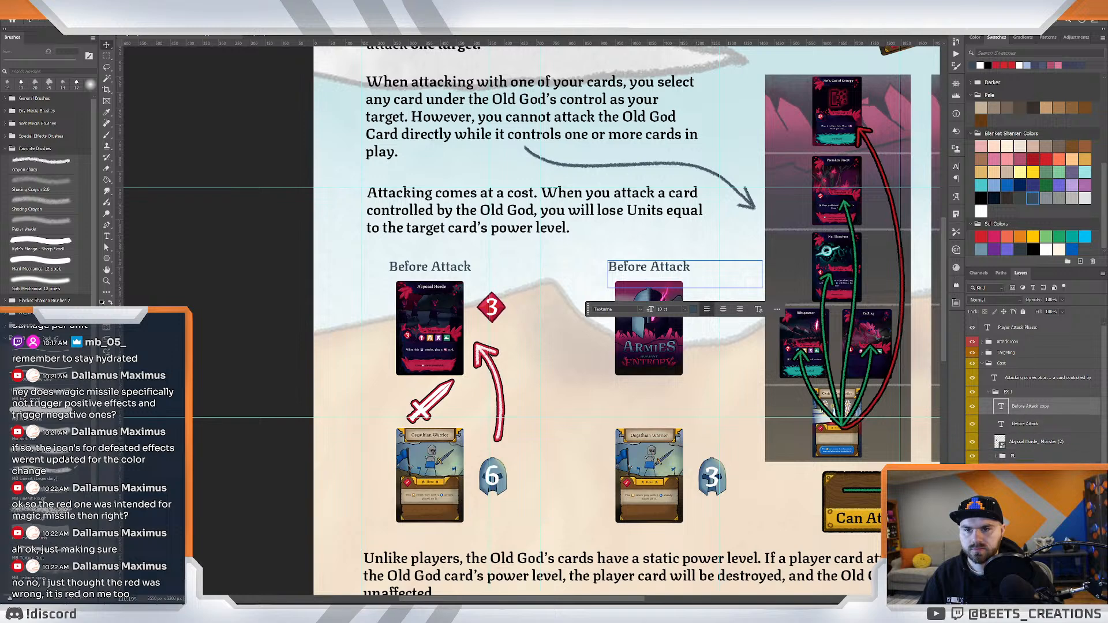
{"action": "scroll", "coordinate": [1024, 409], "scroll_direction": "down", "scroll_amount": 4}
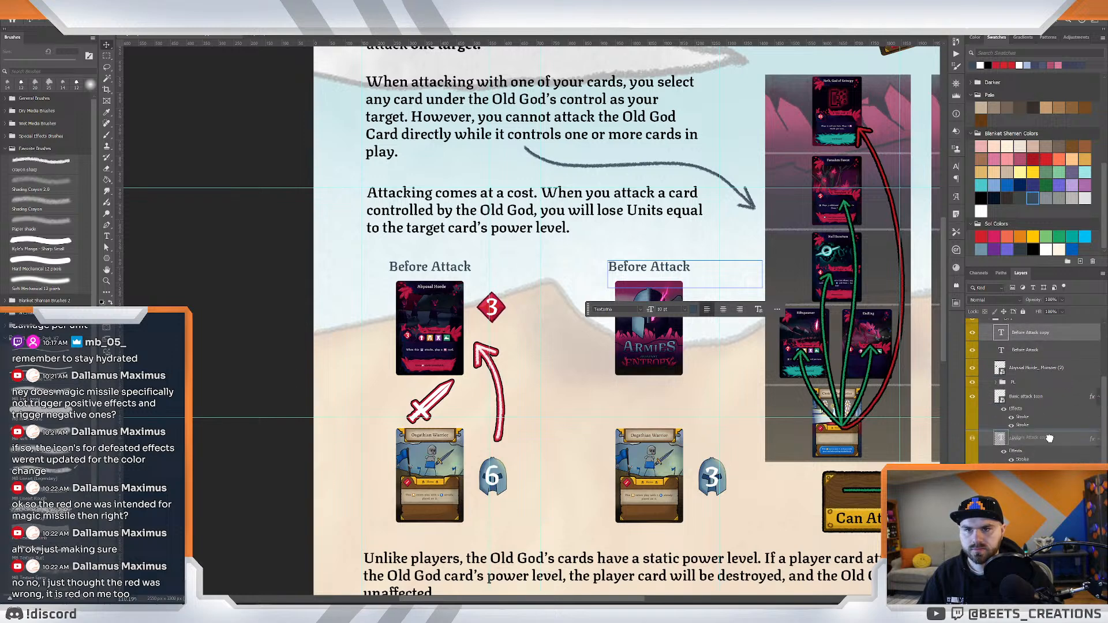
{"action": "left_click_drag", "start_coordinate": [1030, 333], "coordinate": [1010, 537]}
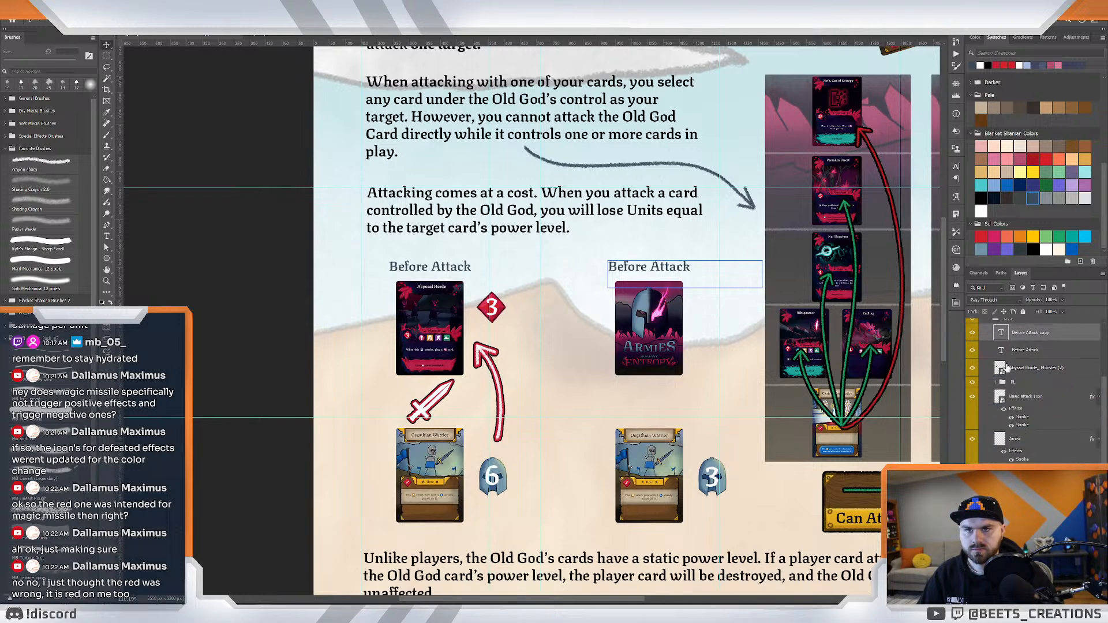
{"action": "left_click", "coordinate": [989, 355]}
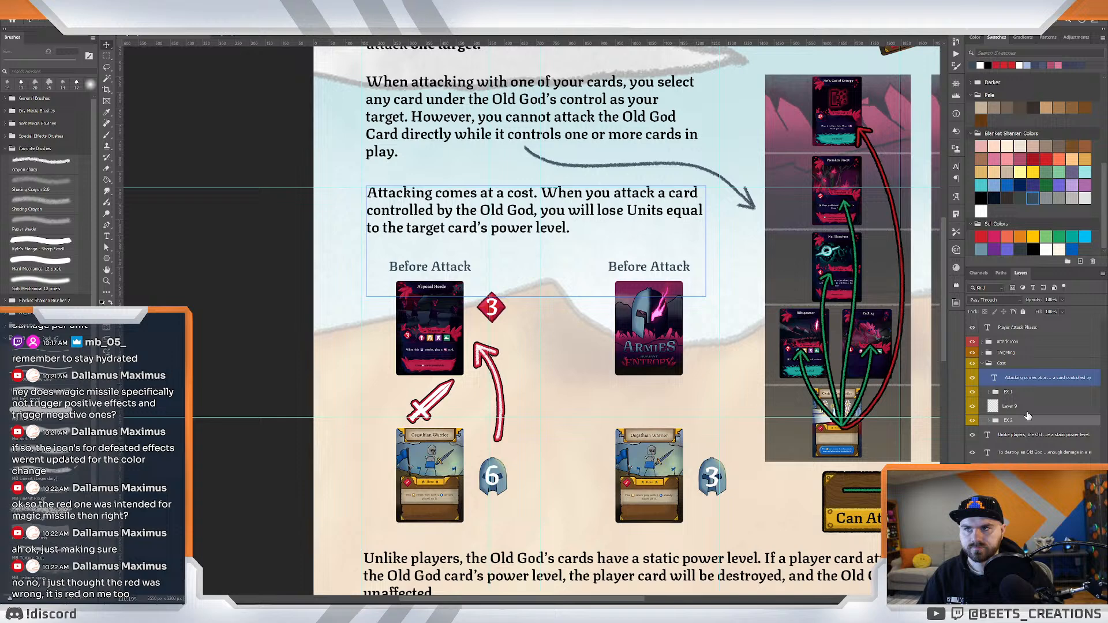
{"action": "left_click", "coordinate": [988, 420]}
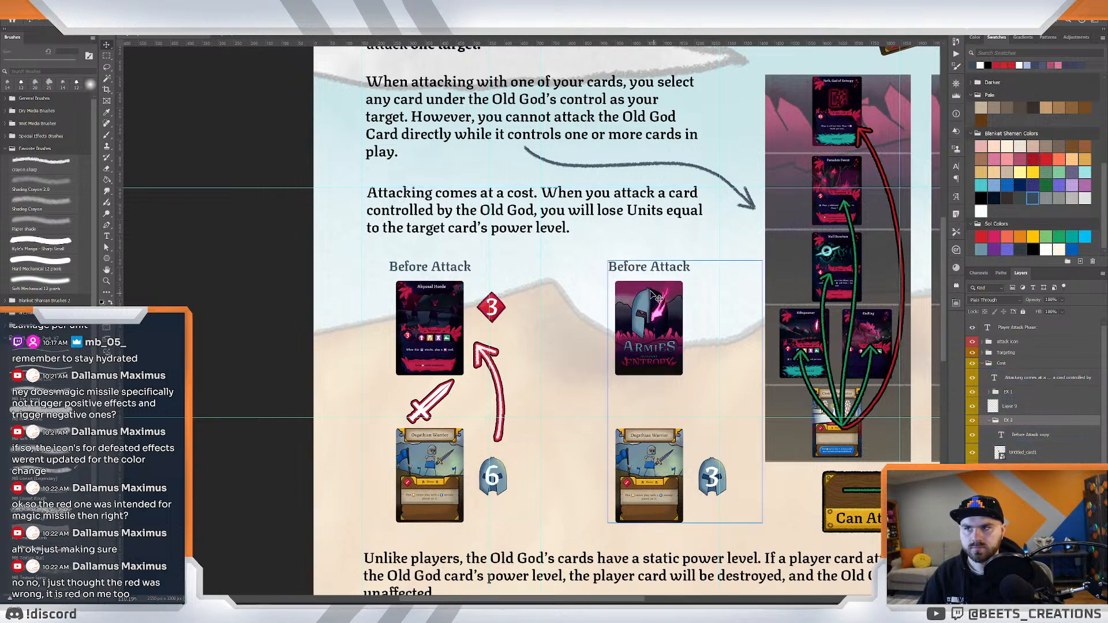
Change the duplicated caption to "After Attack" and centre it above the Armies of Entropy card.
{"action": "double_click", "coordinate": [656, 264]}
{"action": "type", "text": "Aft"}
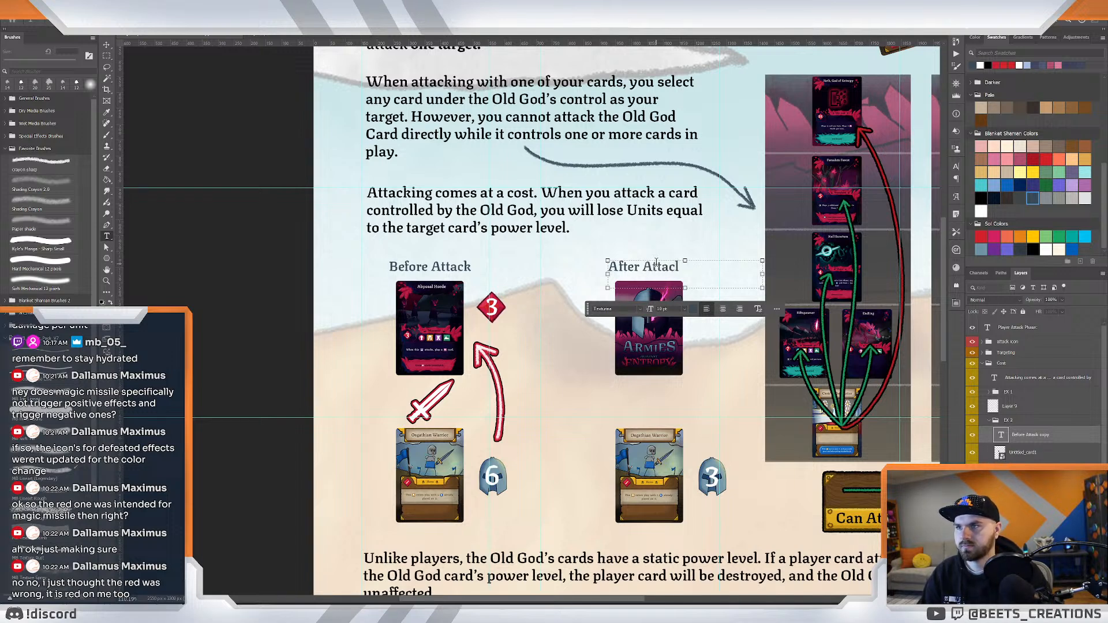
{"action": "key", "text": "BackSpace"}
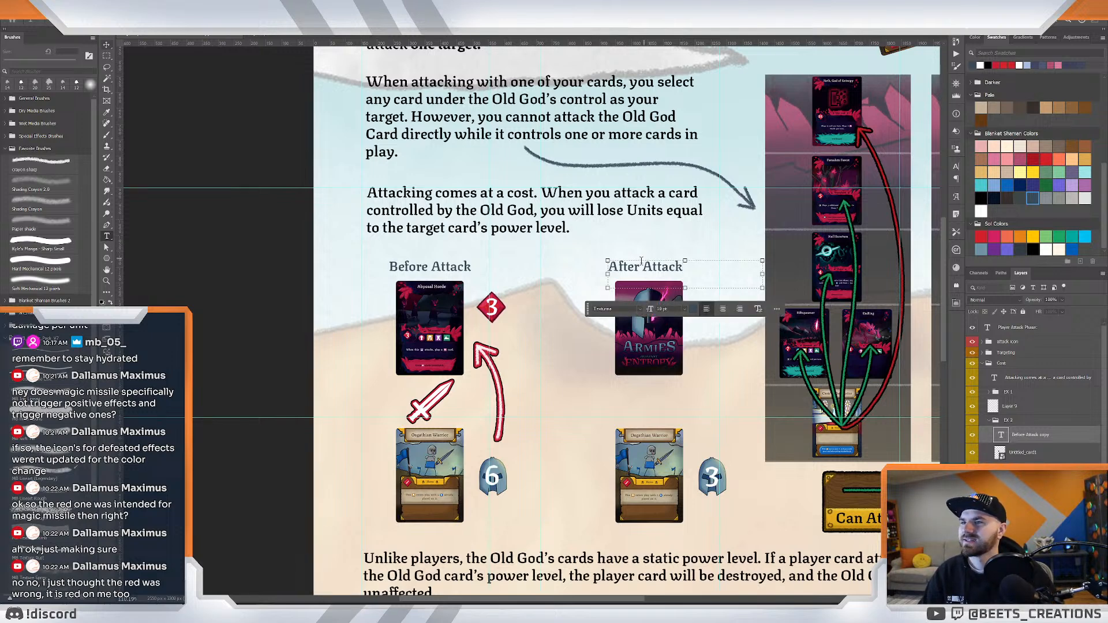
{"action": "left_click", "coordinate": [106, 44]}
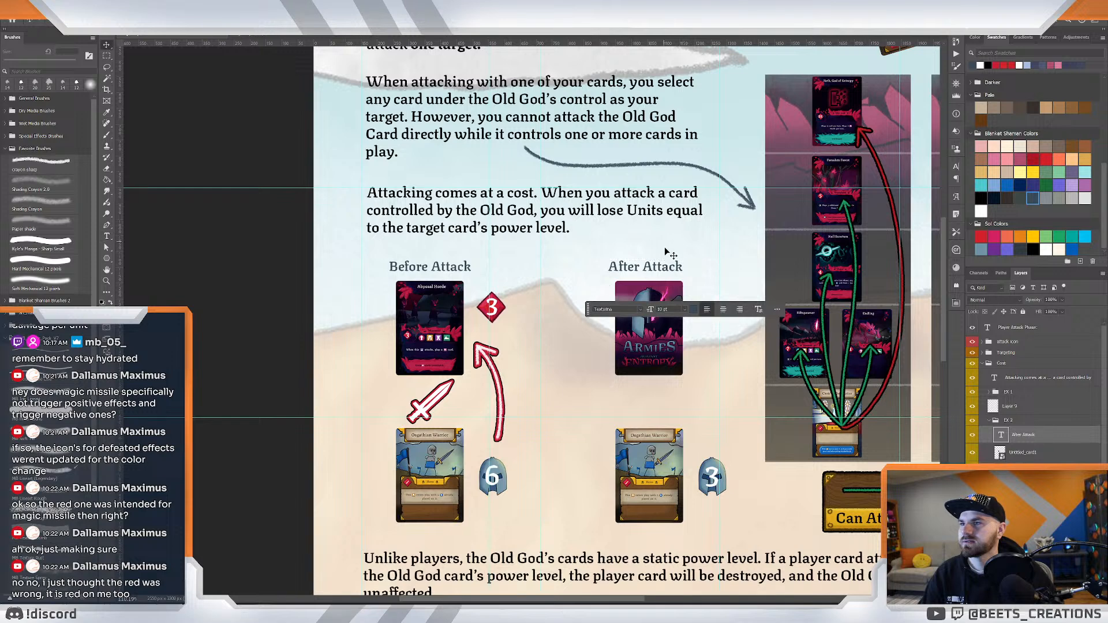
{"action": "left_click_drag", "start_coordinate": [654, 269], "coordinate": [657, 268]}
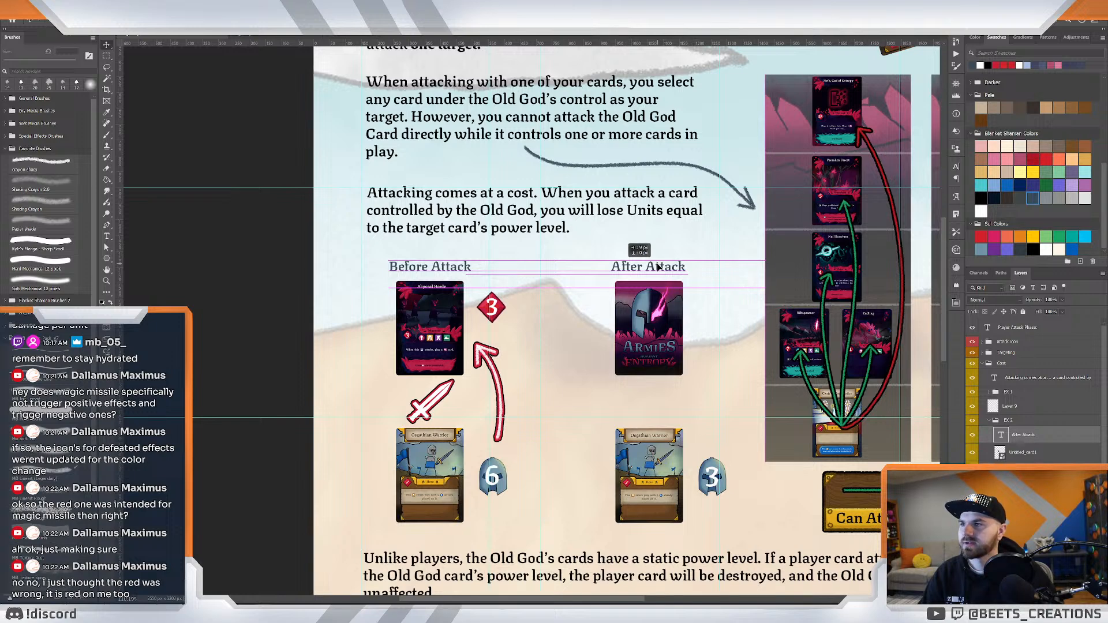
{"action": "left_click_drag", "start_coordinate": [658, 268], "coordinate": [657, 269]}
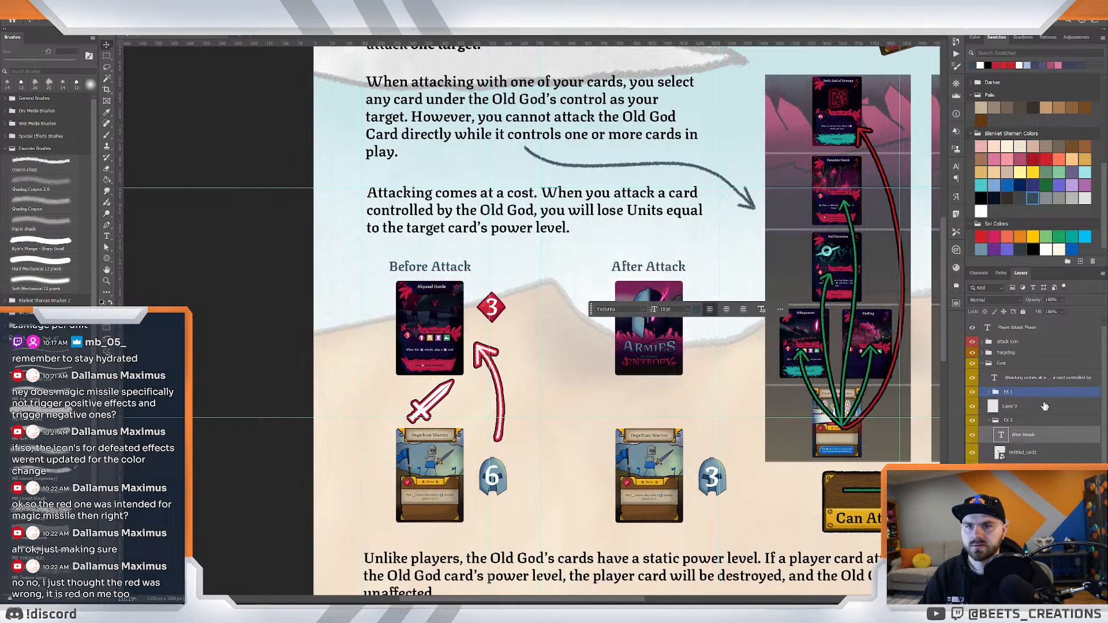
Delete the spare layer between the two example groups and collapse the second example's group.
{"action": "left_click", "coordinate": [1051, 378]}
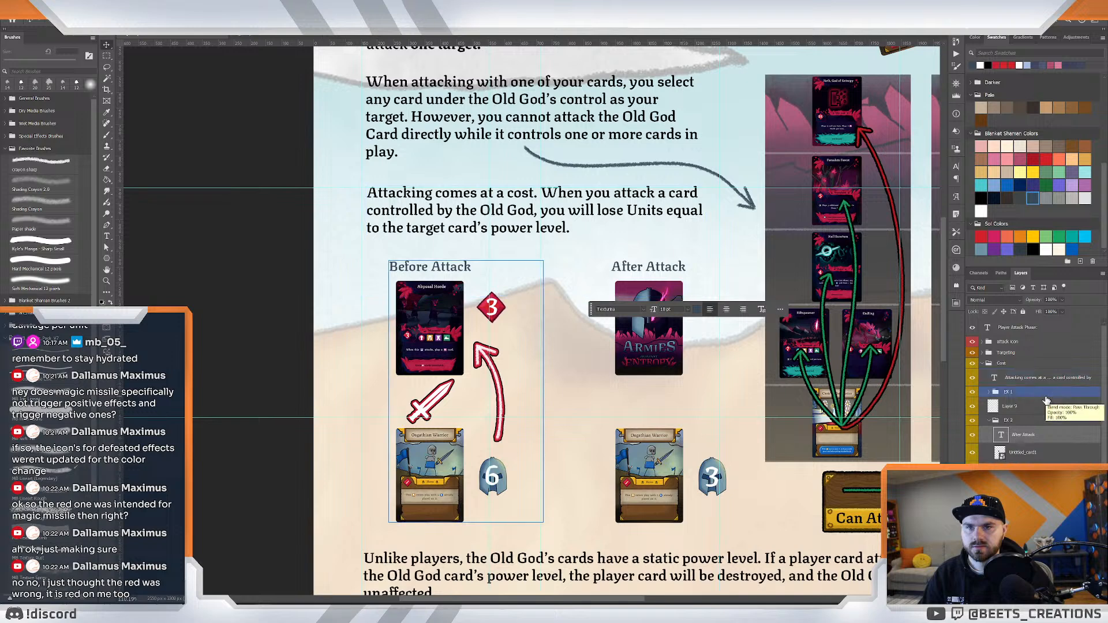
{"action": "left_click", "coordinate": [1037, 408]}
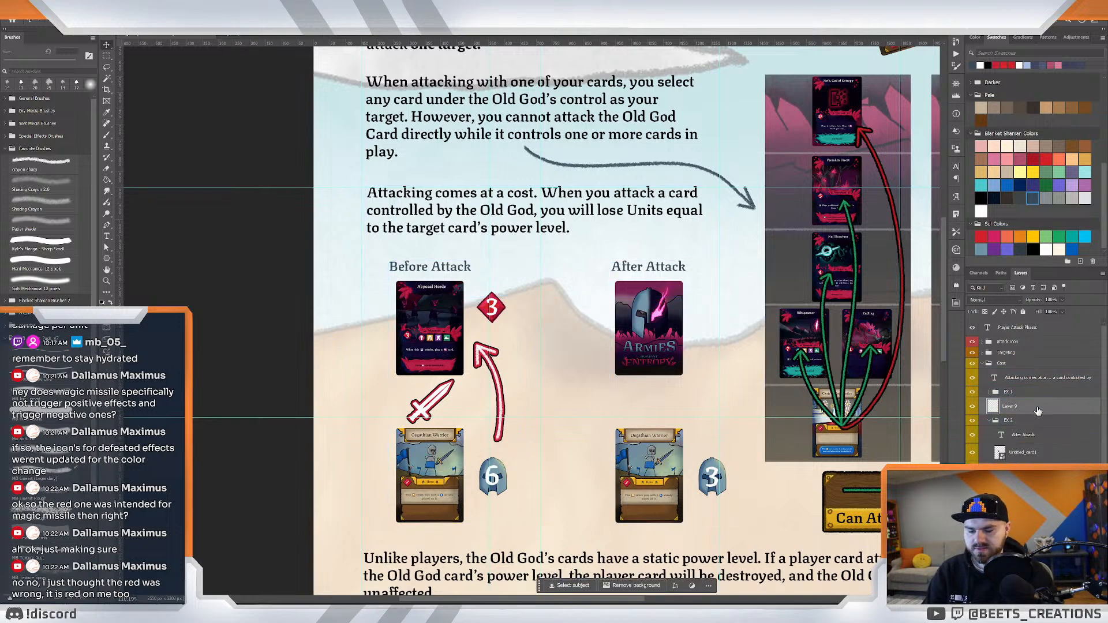
{"action": "key", "text": "Delete"}
{"action": "left_click", "coordinate": [1008, 404]}
{"action": "left_click", "coordinate": [988, 403]}
{"action": "left_click", "coordinate": [987, 394]}
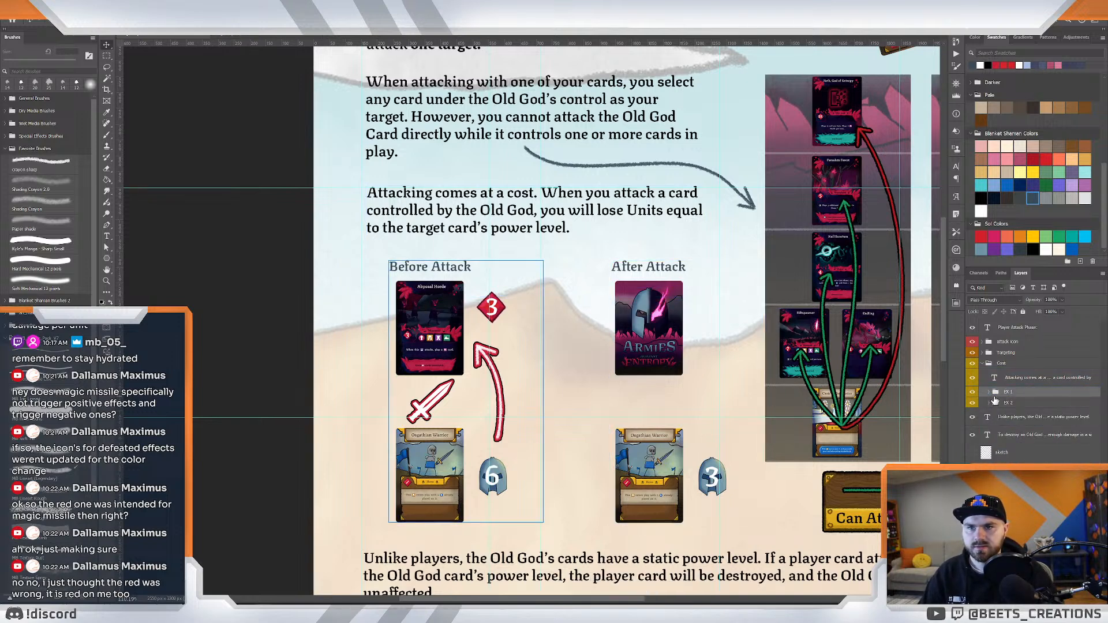
Centre the "Before Attack" caption over its card, and shift both example groups together slightly upward on the page.
{"action": "left_click", "coordinate": [448, 269], "text": "ctrl"}
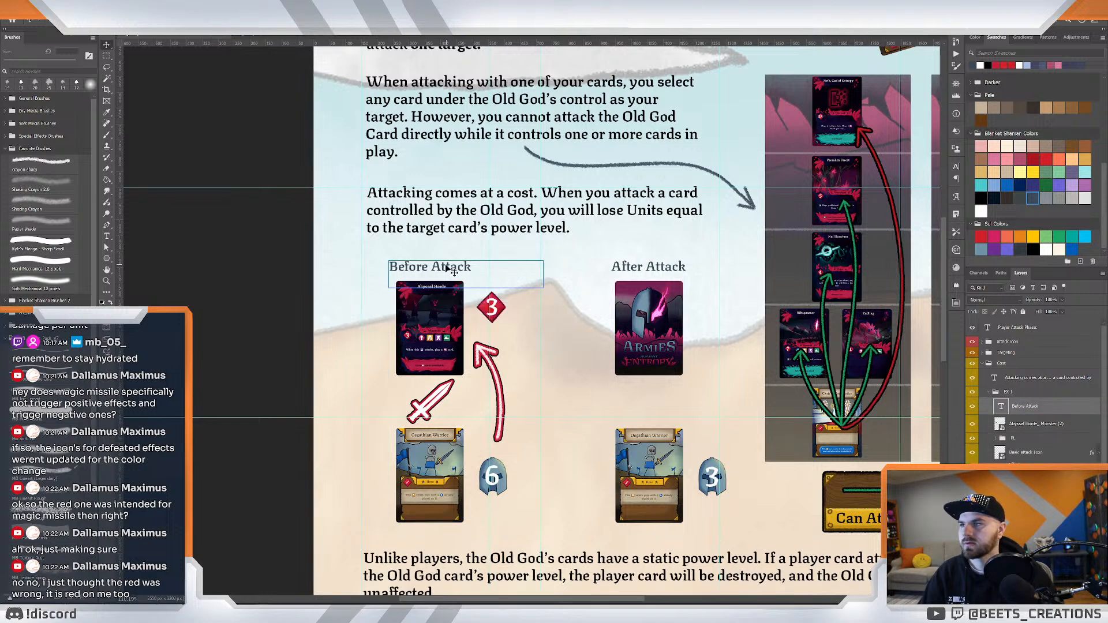
{"action": "left_click_drag", "start_coordinate": [449, 269], "coordinate": [445, 264]}
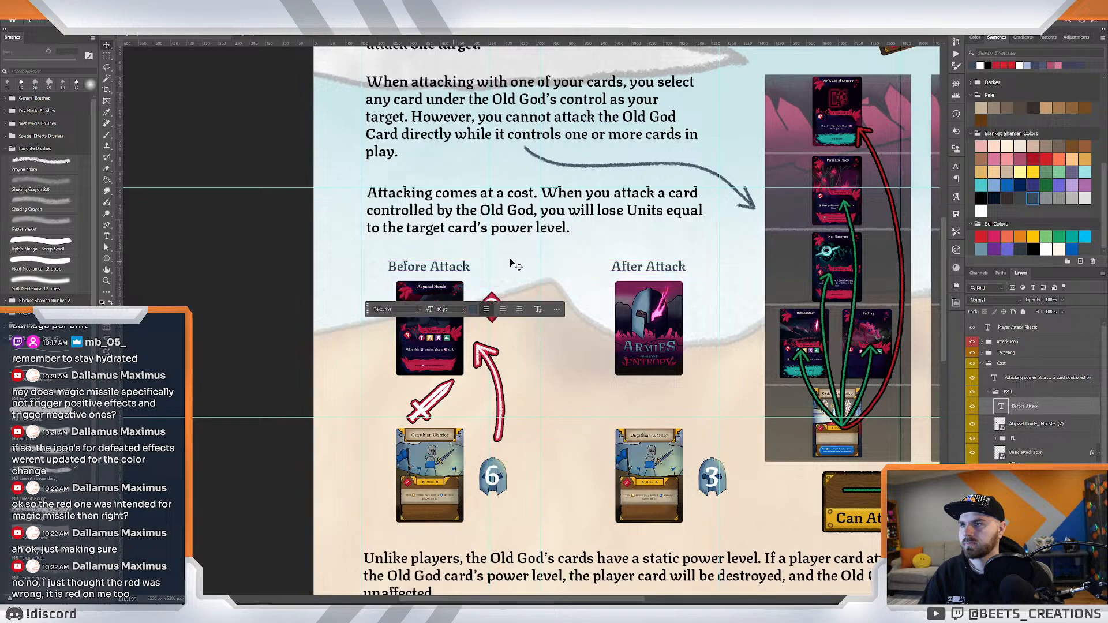
{"action": "mouse_move", "coordinate": [641, 244]}
{"action": "left_mouse_down"}
{"action": "mouse_move", "coordinate": [599, 244]}
{"action": "mouse_move", "coordinate": [633, 248]}
{"action": "left_mouse_up"}
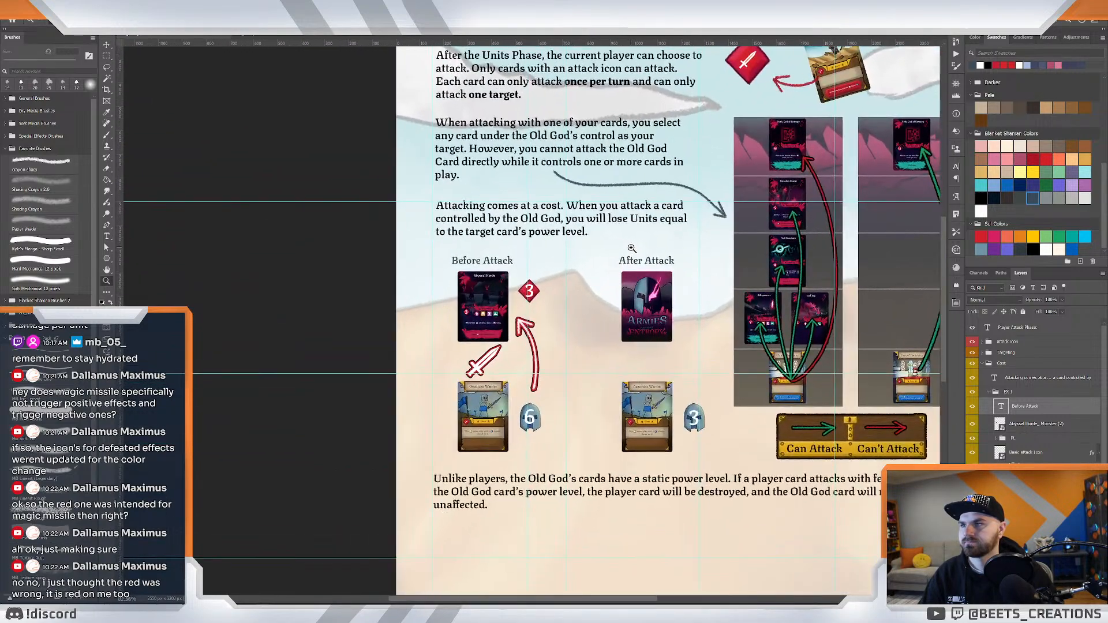
{"action": "left_click", "coordinate": [988, 392]}
{"action": "left_click", "coordinate": [1017, 402], "text": "shift"}
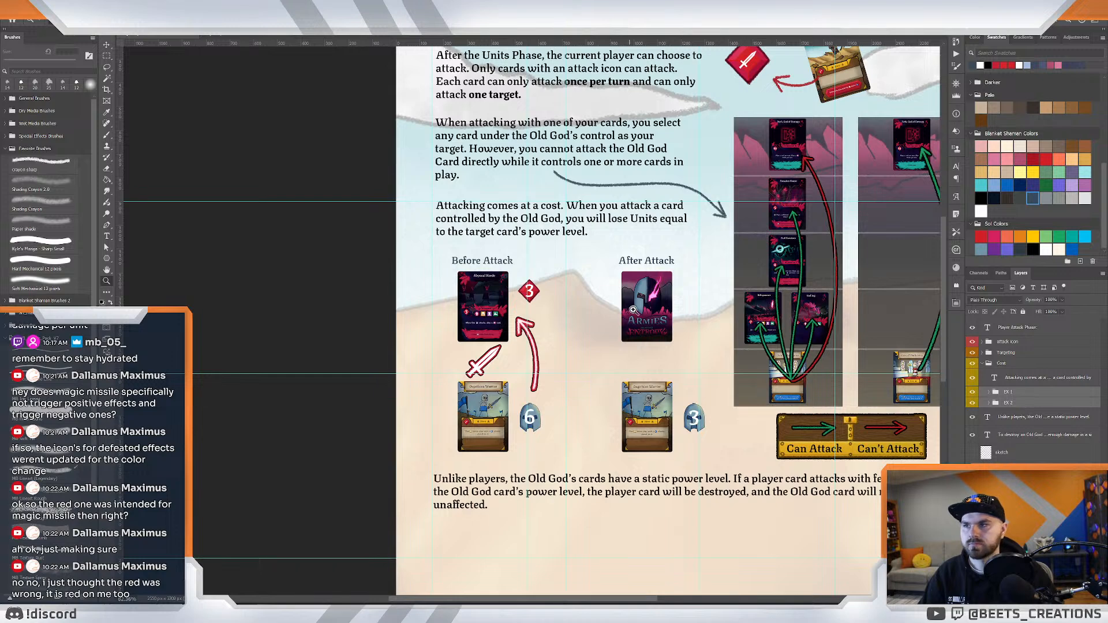
{"action": "key", "text": "v"}
{"action": "left_click_drag", "start_coordinate": [650, 309], "coordinate": [655, 305]}
{"action": "key", "text": "z"}
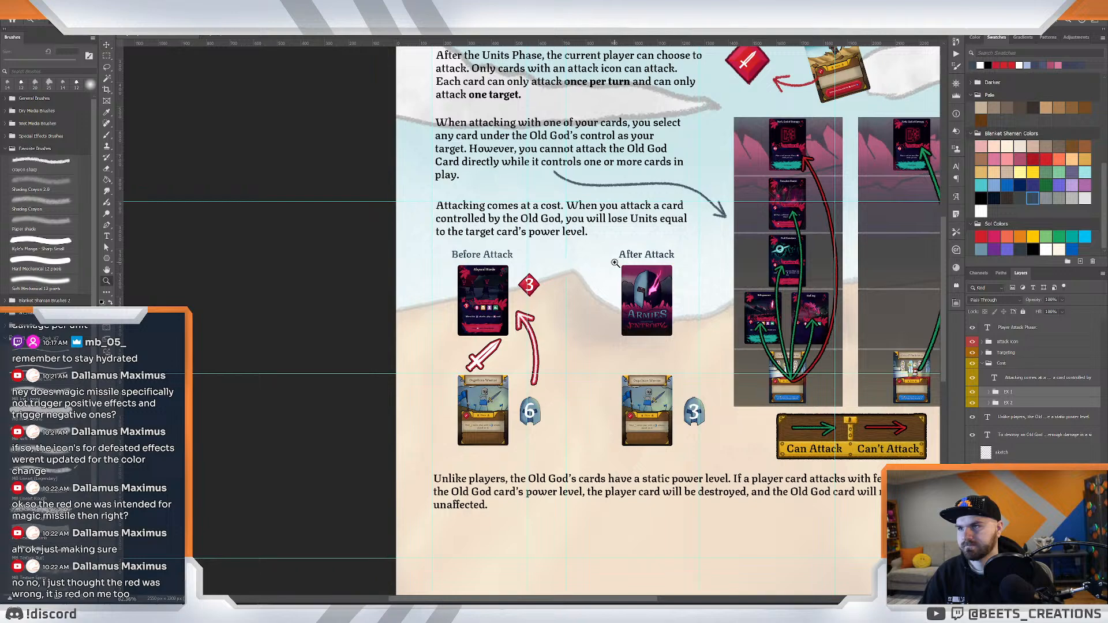
Create a new layer between the two example groups and activate the Brush tool.
{"action": "scroll", "coordinate": [621, 267], "scroll_direction": "down", "scroll_amount": 5}
{"action": "scroll", "coordinate": [620, 267], "scroll_direction": "up", "scroll_amount": 8}
{"action": "scroll", "coordinate": [621, 267], "scroll_direction": "down", "scroll_amount": 1}
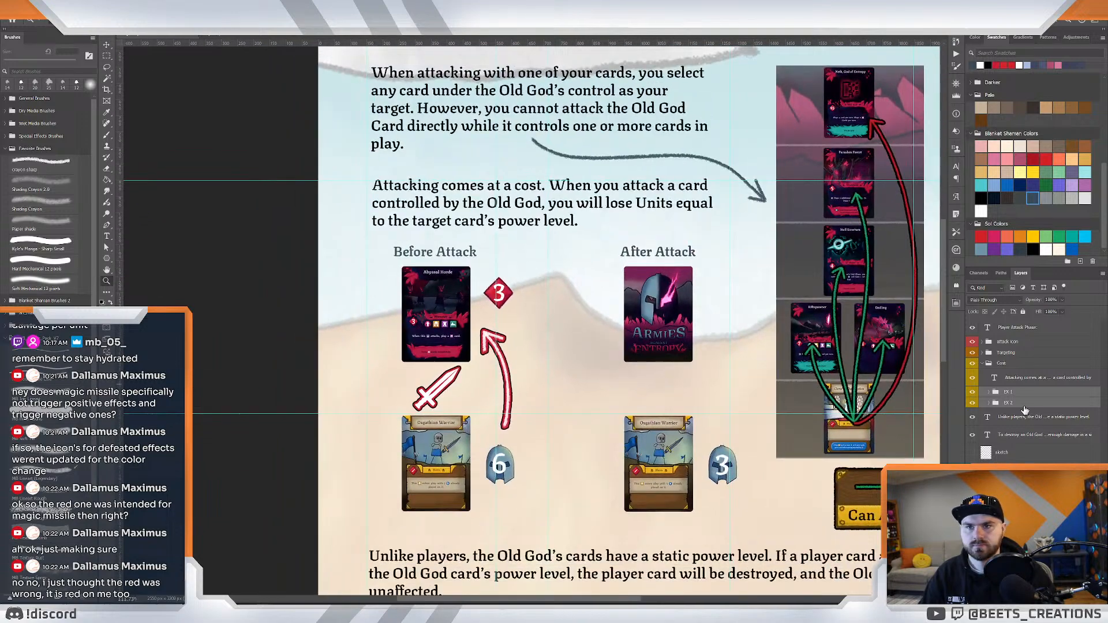
{"action": "key", "text": "ctrl+shift+alt+n"}
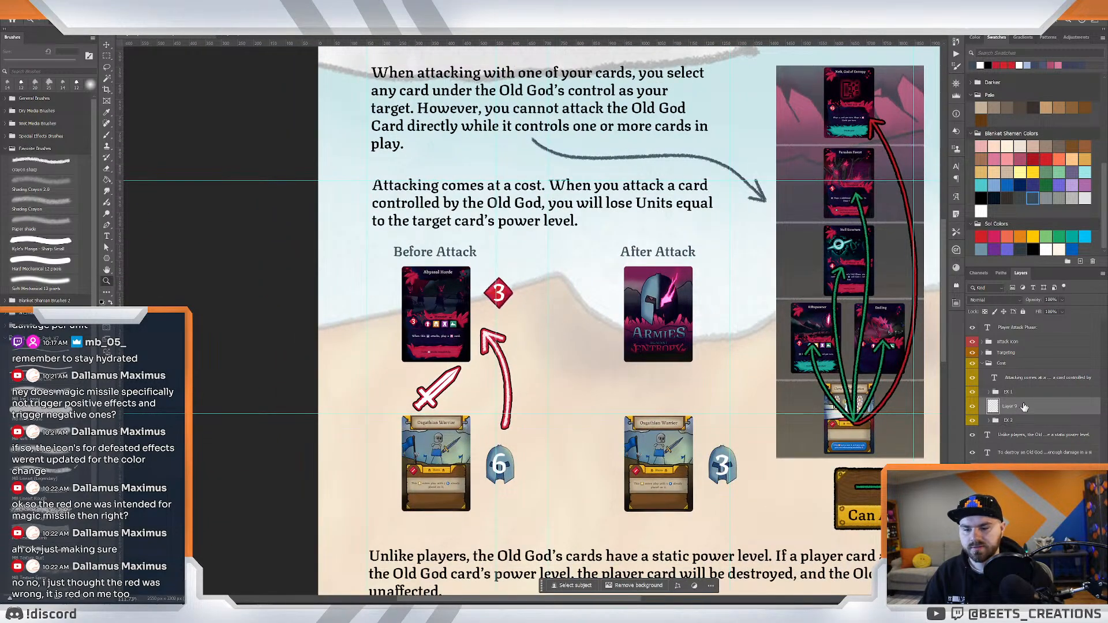
{"action": "key", "text": "b"}
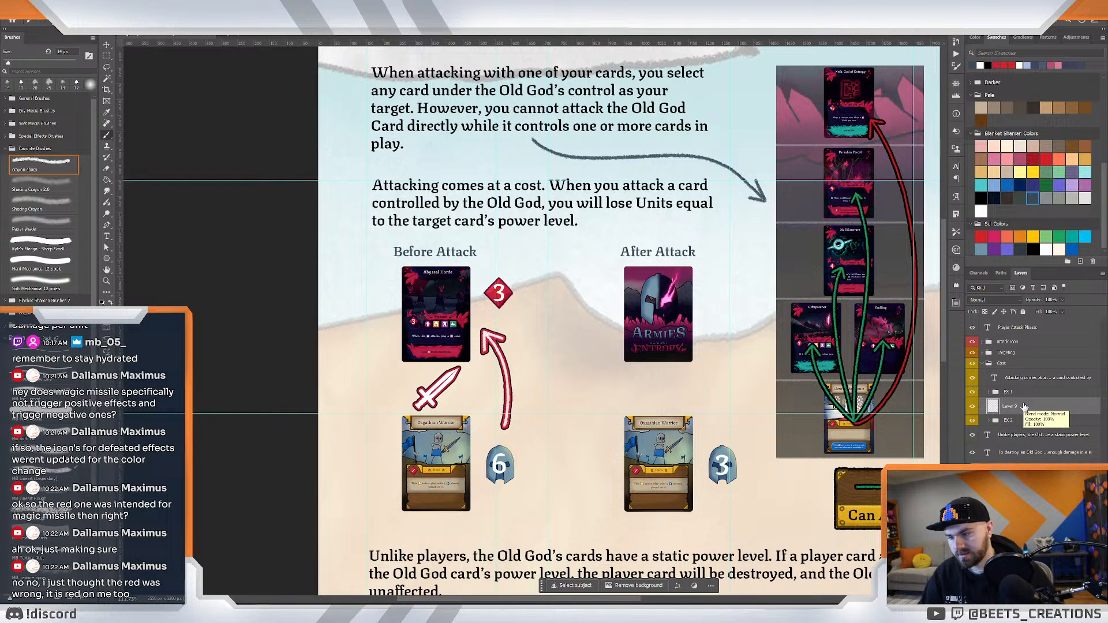
{"action": "mouse_move", "coordinate": [573, 258]}
{"action": "left_mouse_down"}
{"action": "mouse_move", "coordinate": [540, 303]}
{"action": "mouse_move", "coordinate": [573, 323]}
{"action": "mouse_move", "coordinate": [541, 414]}
{"action": "mouse_move", "coordinate": [561, 412]}
{"action": "mouse_move", "coordinate": [566, 425]}
{"action": "mouse_move", "coordinate": [542, 507]}
{"action": "left_mouse_up"}
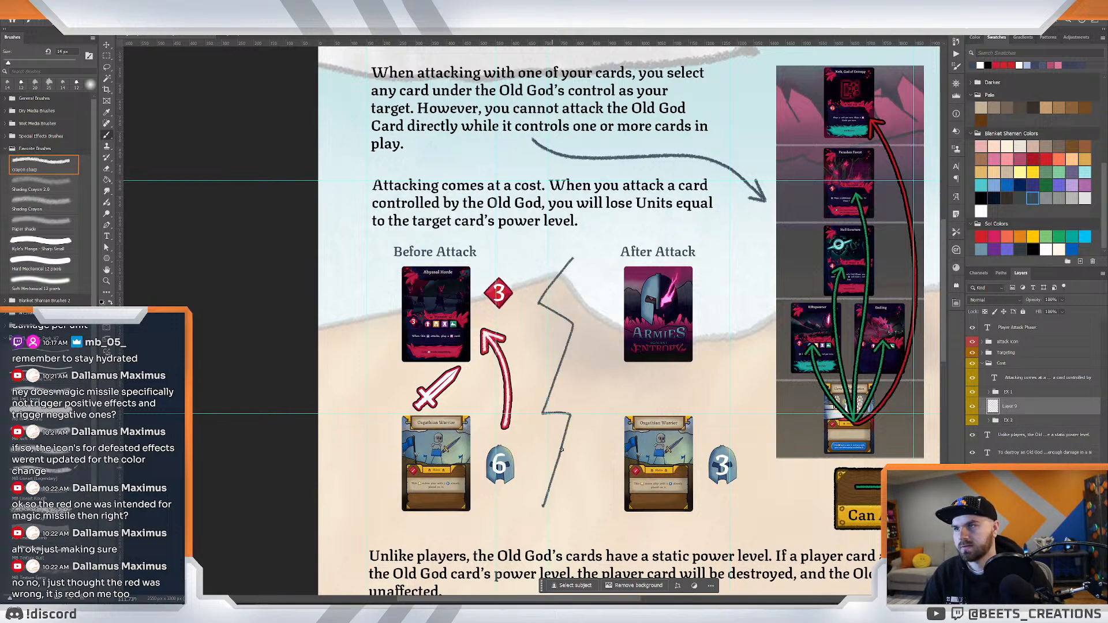
{"action": "key", "text": "ctrl+z"}
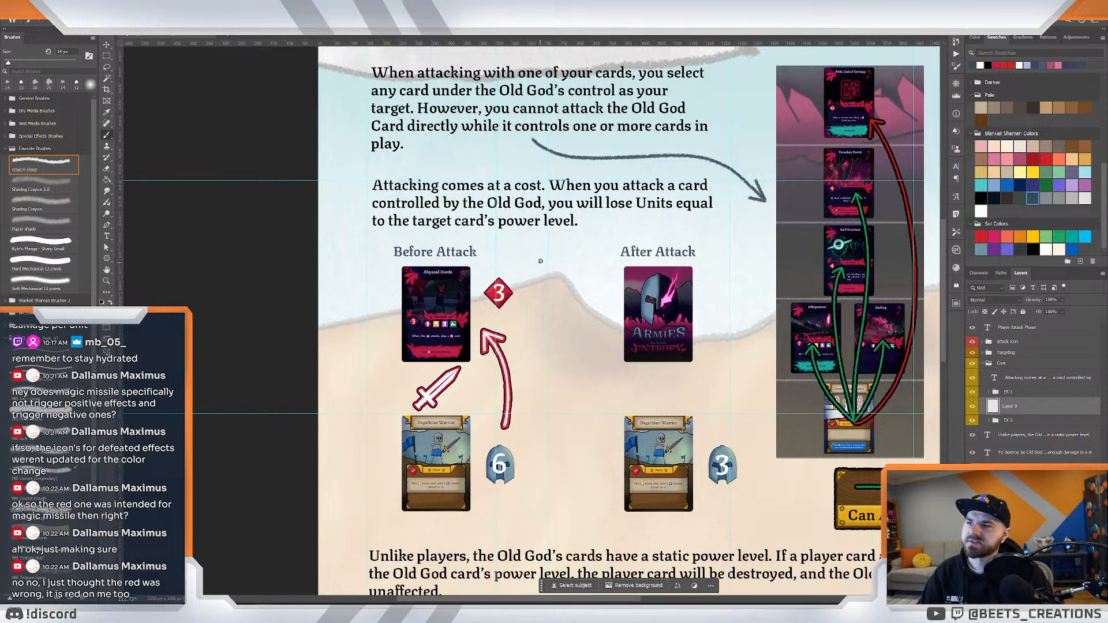
{"action": "left_click_drag", "start_coordinate": [540, 261], "coordinate": [540, 482]}
{"action": "left_click_drag", "start_coordinate": [565, 260], "coordinate": [566, 472]}
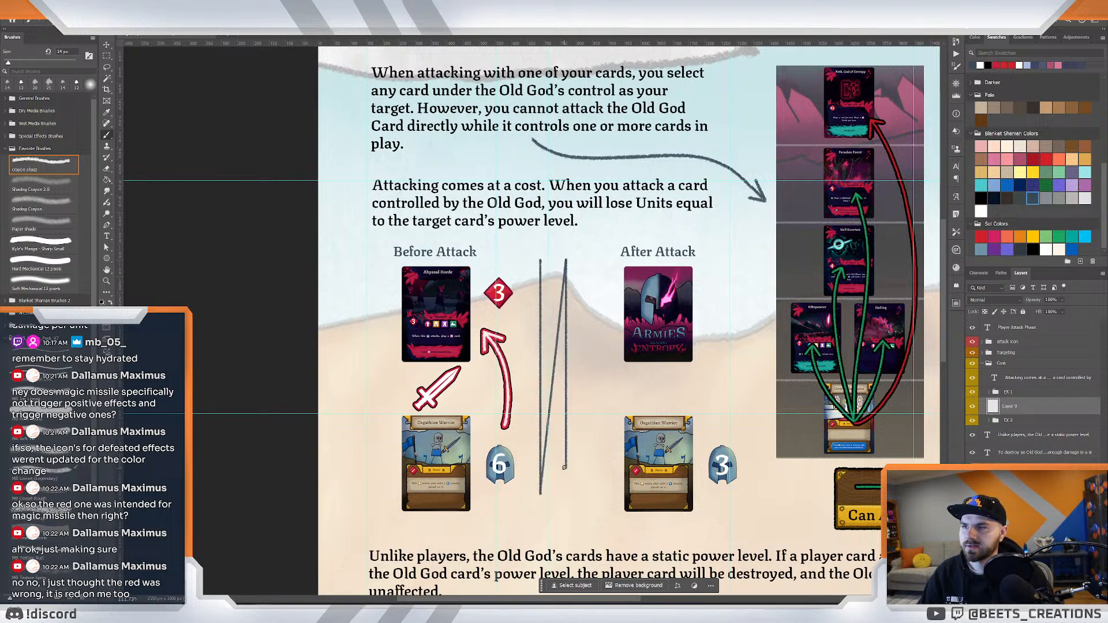
{"action": "key", "text": "ctrl+z"}
{"action": "key", "text": "ctrl+z"}
{"action": "left_click_drag", "start_coordinate": [547, 261], "coordinate": [555, 473]}
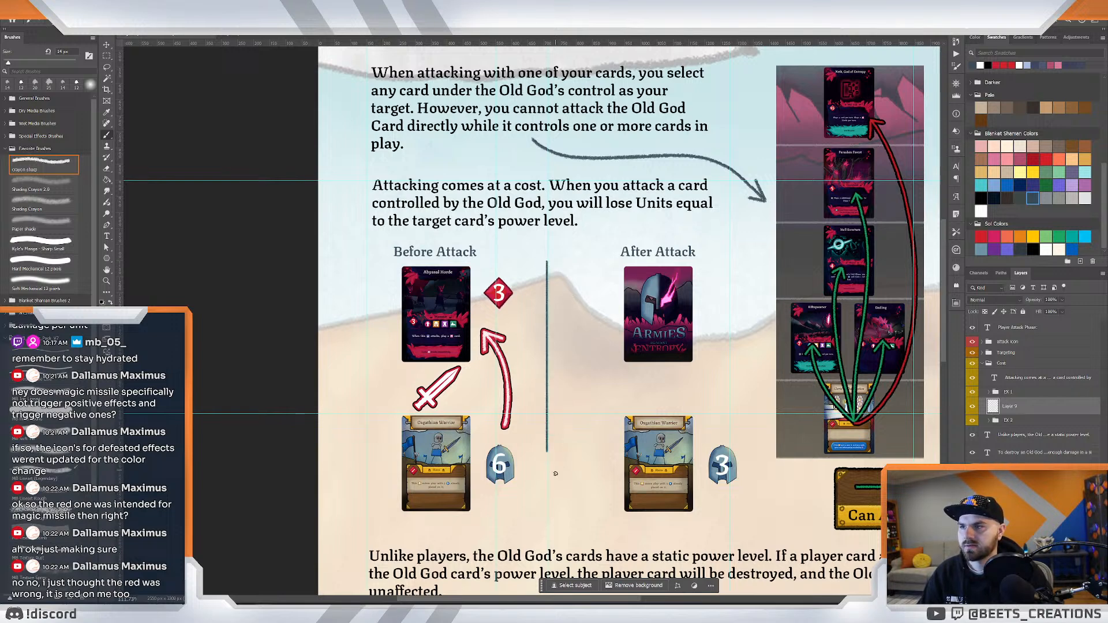
{"action": "left_click", "coordinate": [571, 266], "text": "shift"}
{"action": "left_click", "coordinate": [571, 470], "text": "shift"}
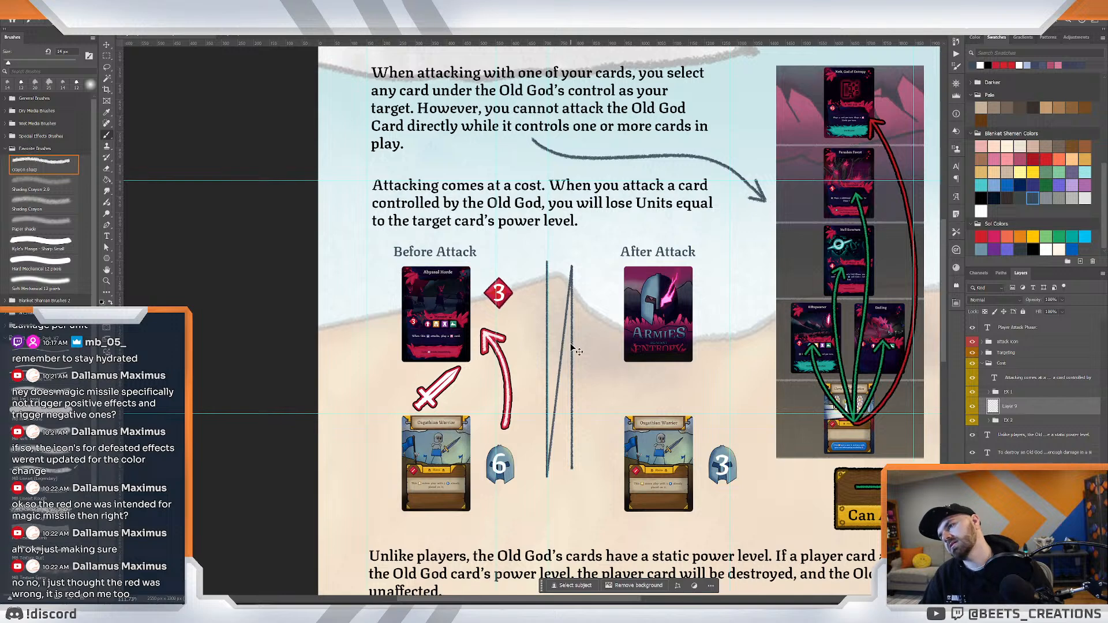
{"action": "key", "text": "ctrl+z"}
{"action": "key", "text": "ctrl+z"}
{"action": "key", "text": "ctrl+z"}
Paint a straight vertical divider line between the before and after examples, from the captions to the lower cards' bottom edge.
{"action": "left_click_drag", "start_coordinate": [545, 260], "coordinate": [546, 505]}
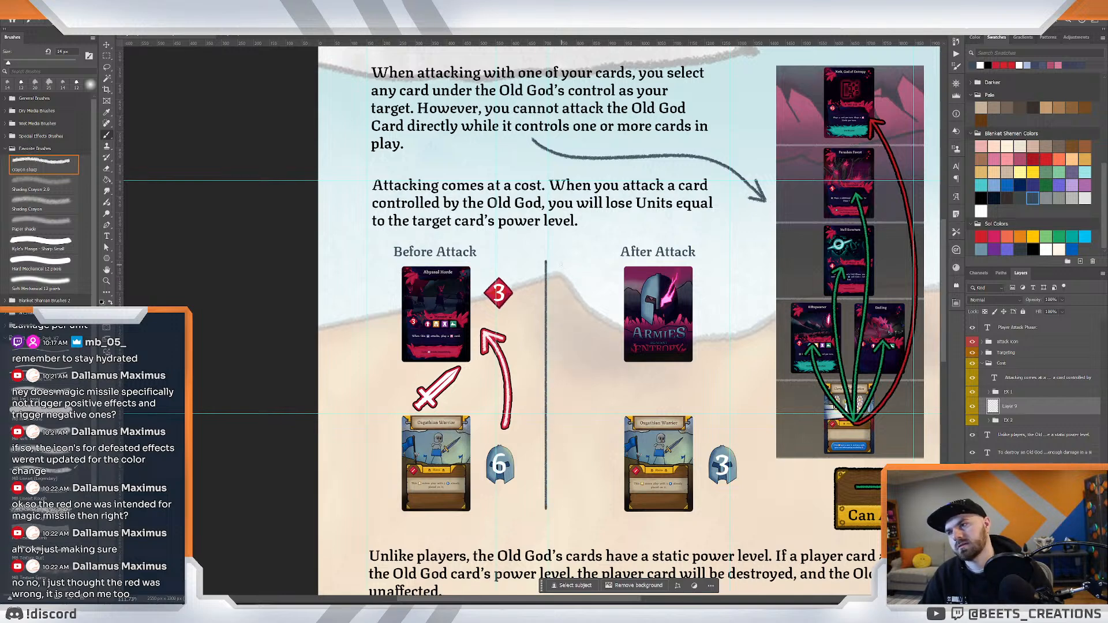
Paint a second vertical line parallel to the divider, then shift the line pair slightly towards the After Attack example.
{"action": "left_click_drag", "start_coordinate": [559, 262], "coordinate": [561, 443]}
{"action": "key", "text": "ctrl+z"}
{"action": "left_click_drag", "start_coordinate": [559, 262], "coordinate": [586, 494]}
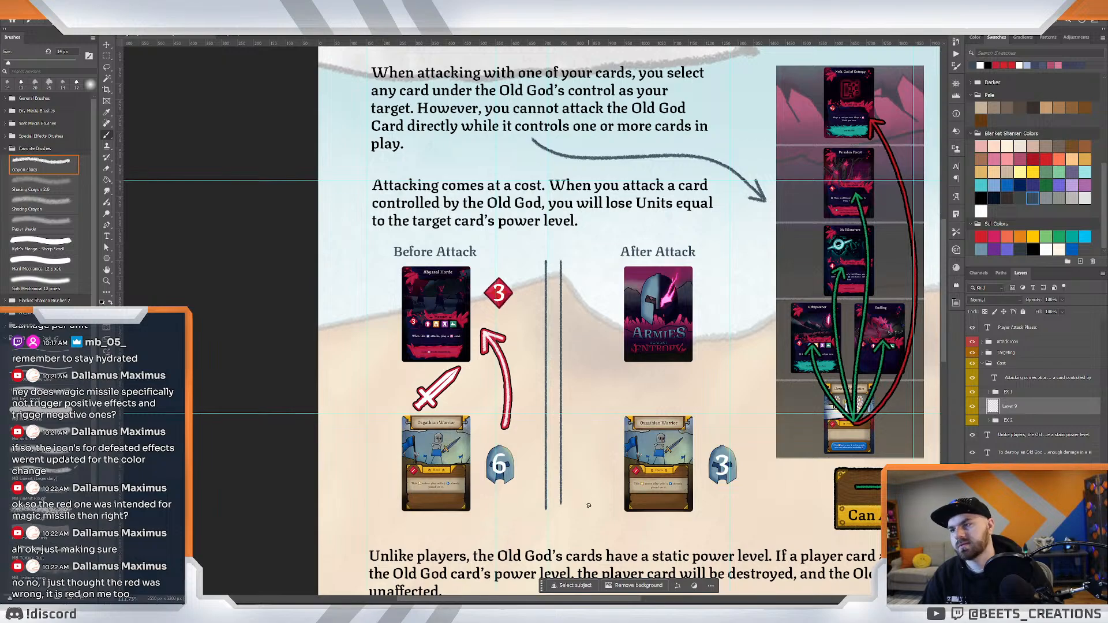
{"action": "key", "text": "z"}
{"action": "left_click_drag", "start_coordinate": [560, 370], "coordinate": [566, 348]}
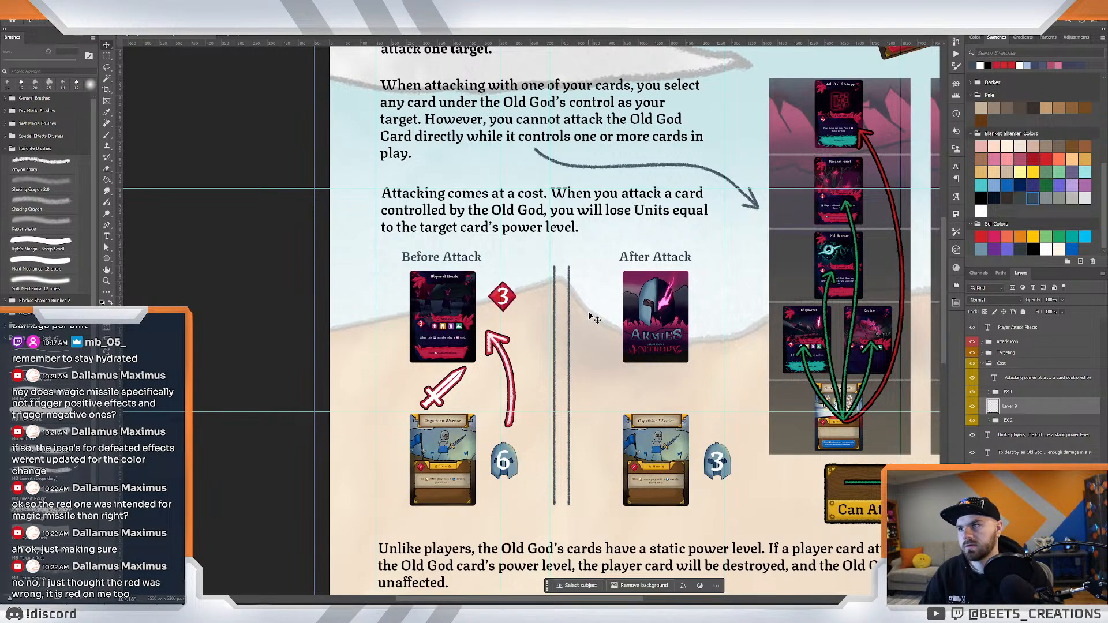
{"action": "key", "text": "z"}
{"action": "left_click_drag", "start_coordinate": [587, 312], "coordinate": [516, 327]}
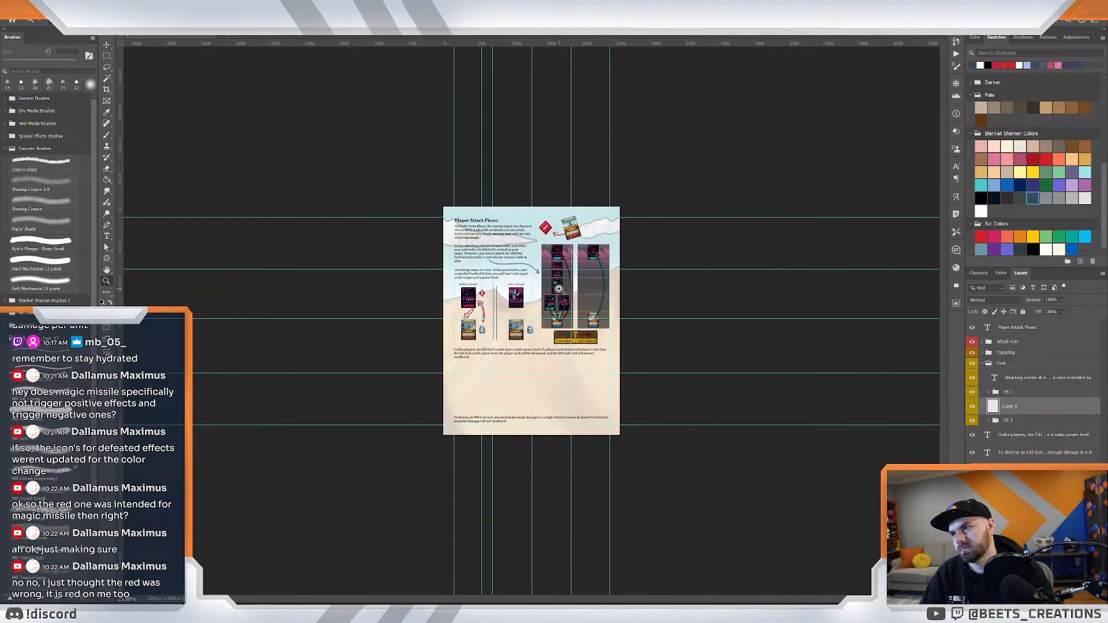
{"action": "left_click_drag", "start_coordinate": [553, 295], "coordinate": [592, 305]}
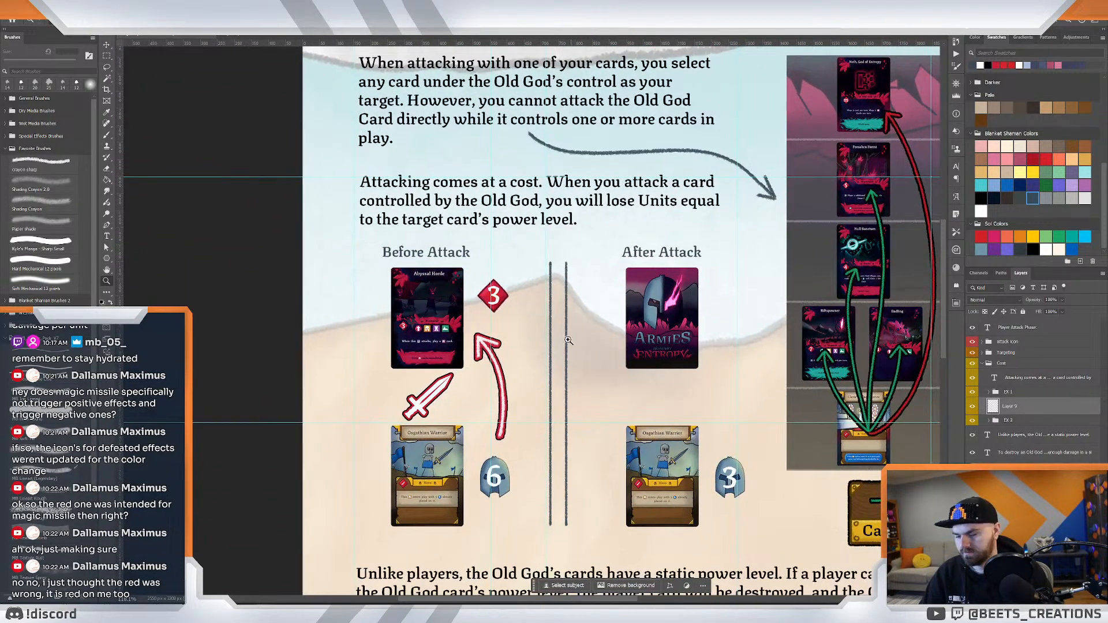
{"action": "key", "text": "v"}
{"action": "left_click_drag", "start_coordinate": [554, 343], "coordinate": [561, 344]}
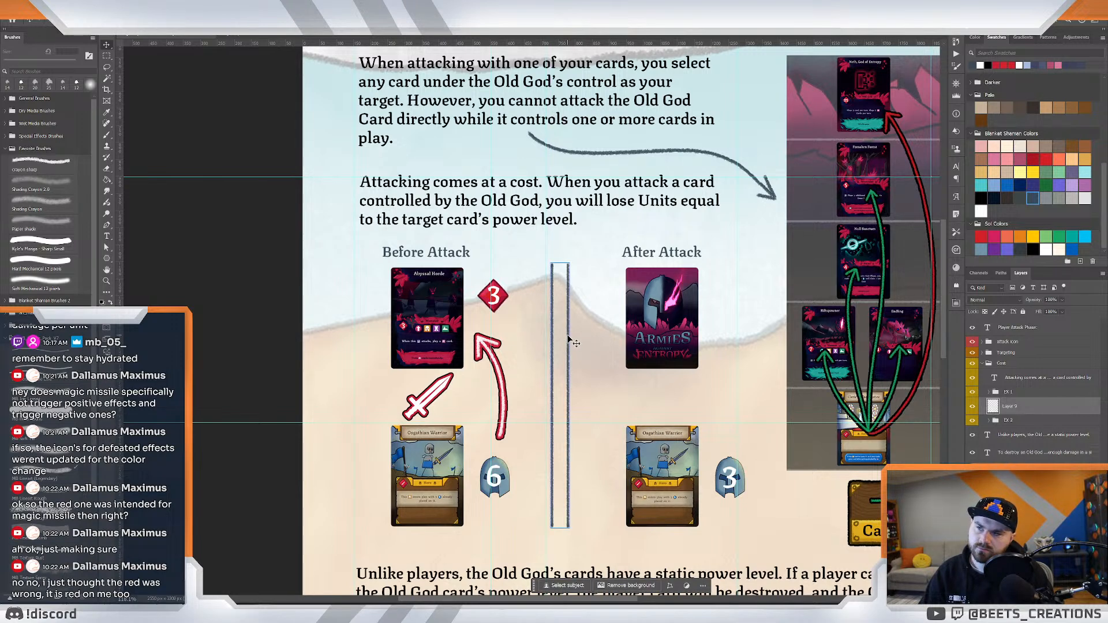
Undo the divider shift and remove both straight vertical lines from the divider layer.
{"action": "key", "text": "ctrl+z"}
{"action": "key", "text": "ctrl+z"}
{"action": "key", "text": "ctrl+z"}
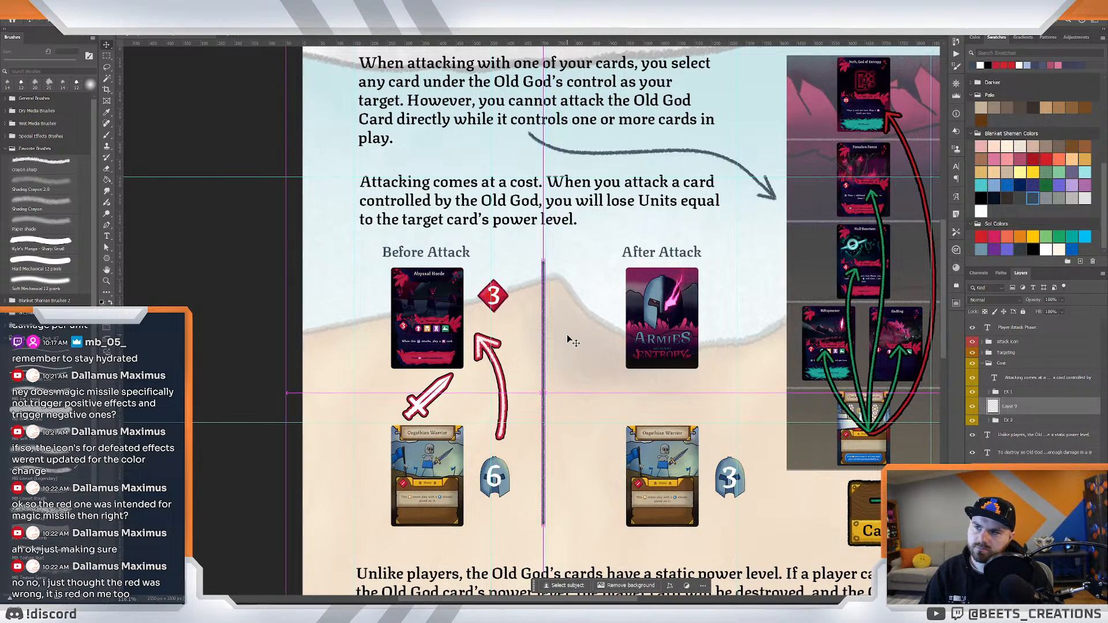
{"action": "key", "text": "ctrl+z"}
Paint a zigzag divider of four straight strokes between the before and after examples, using a 20 px brush.
{"action": "key", "text": "b"}
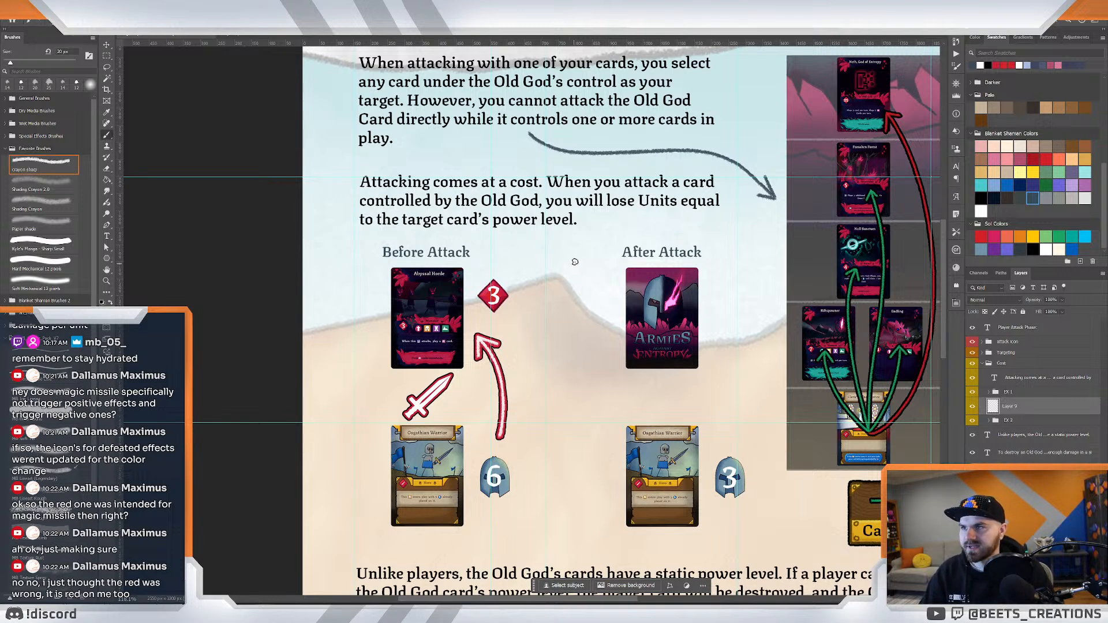
{"action": "left_click_drag", "start_coordinate": [575, 261], "coordinate": [532, 333]}
{"action": "key", "text": "bracketright"}
{"action": "key", "text": "ctrl+z"}
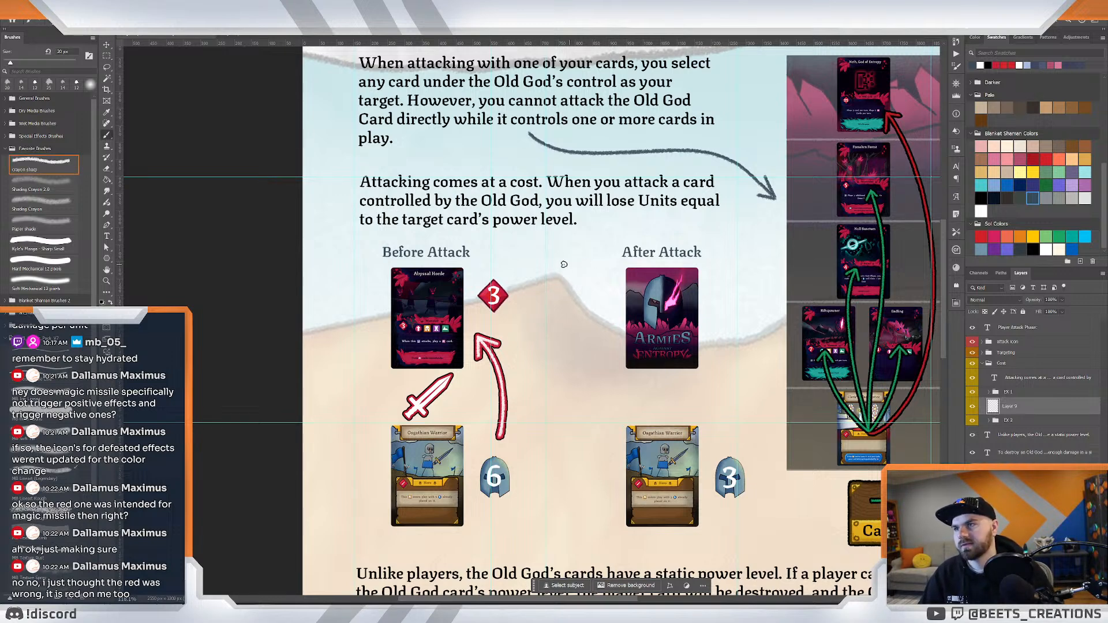
{"action": "left_click", "coordinate": [570, 264]}
{"action": "left_click", "coordinate": [535, 335], "text": "shift"}
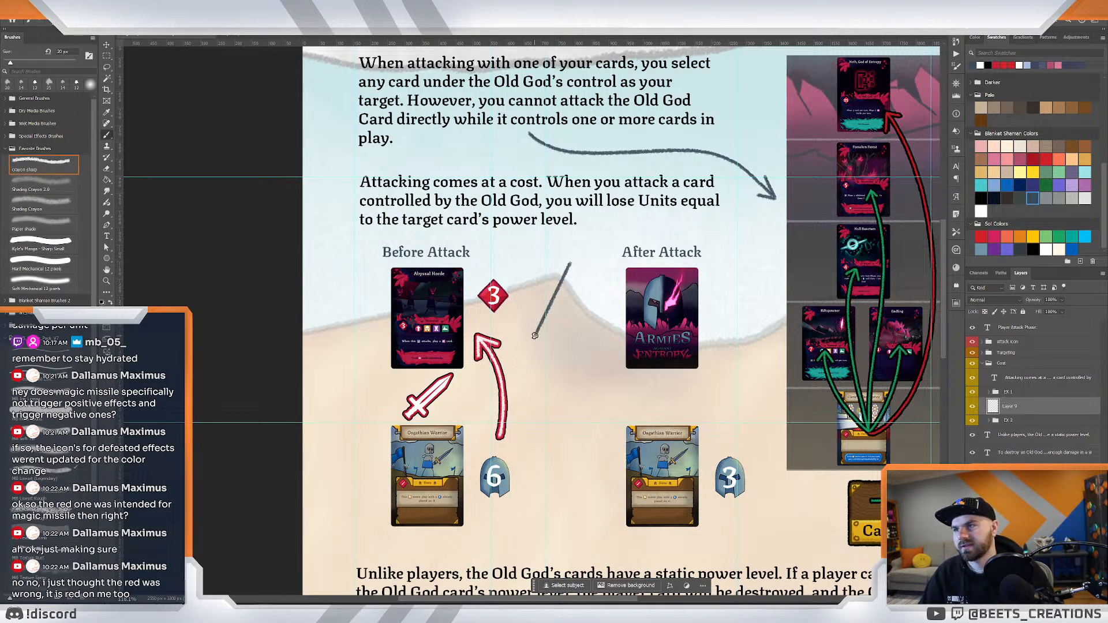
{"action": "left_click", "coordinate": [579, 402], "text": "shift"}
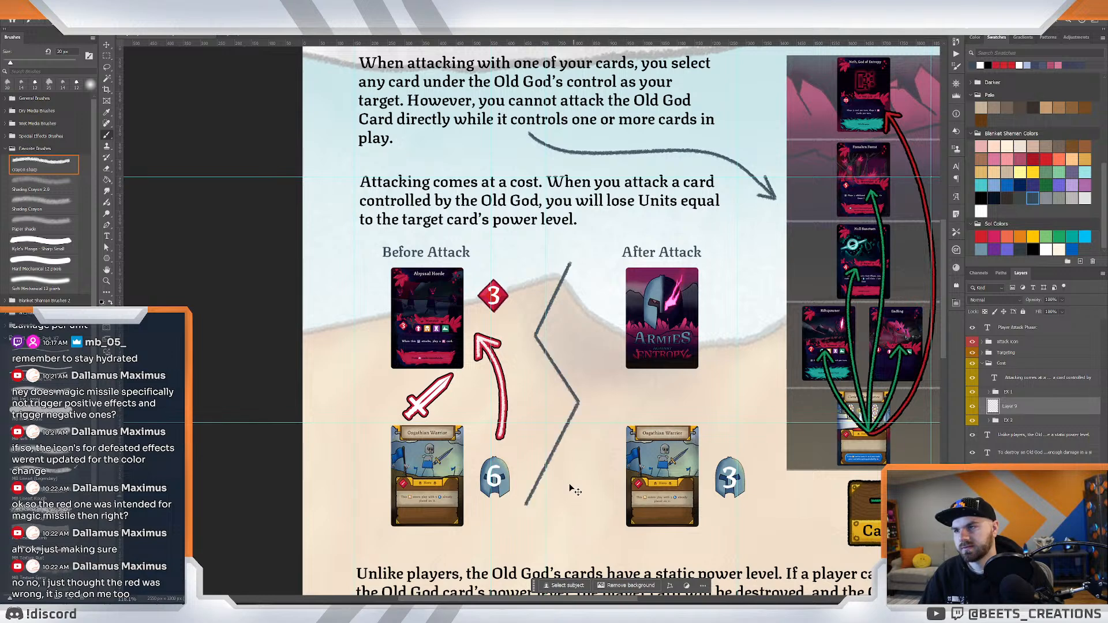
{"action": "left_click", "coordinate": [538, 471]}
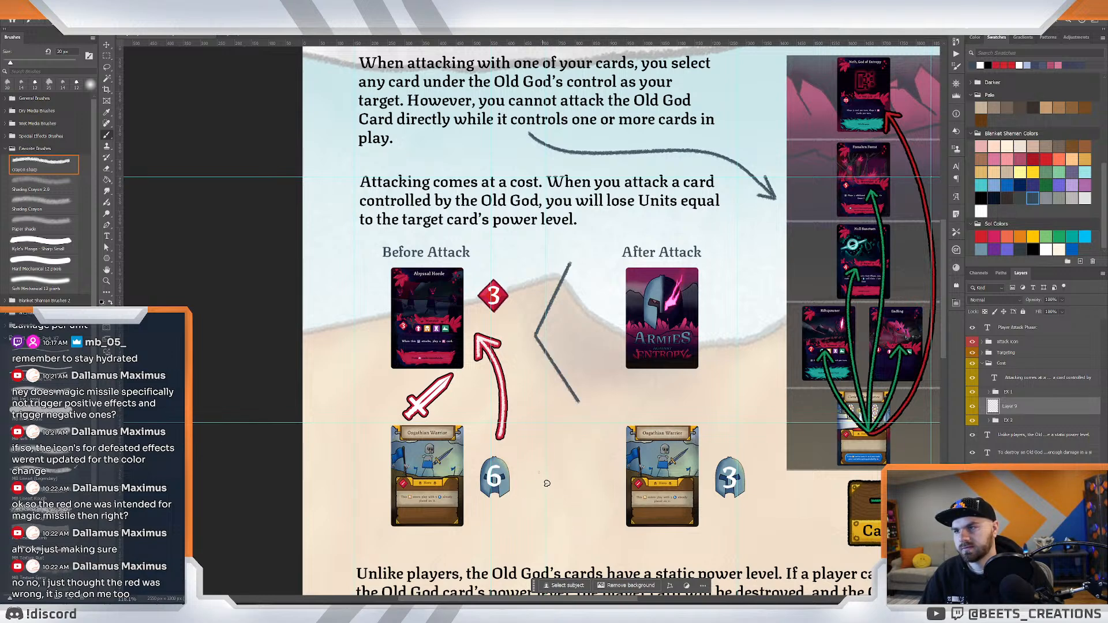
{"action": "left_click", "coordinate": [578, 402], "text": "shift"}
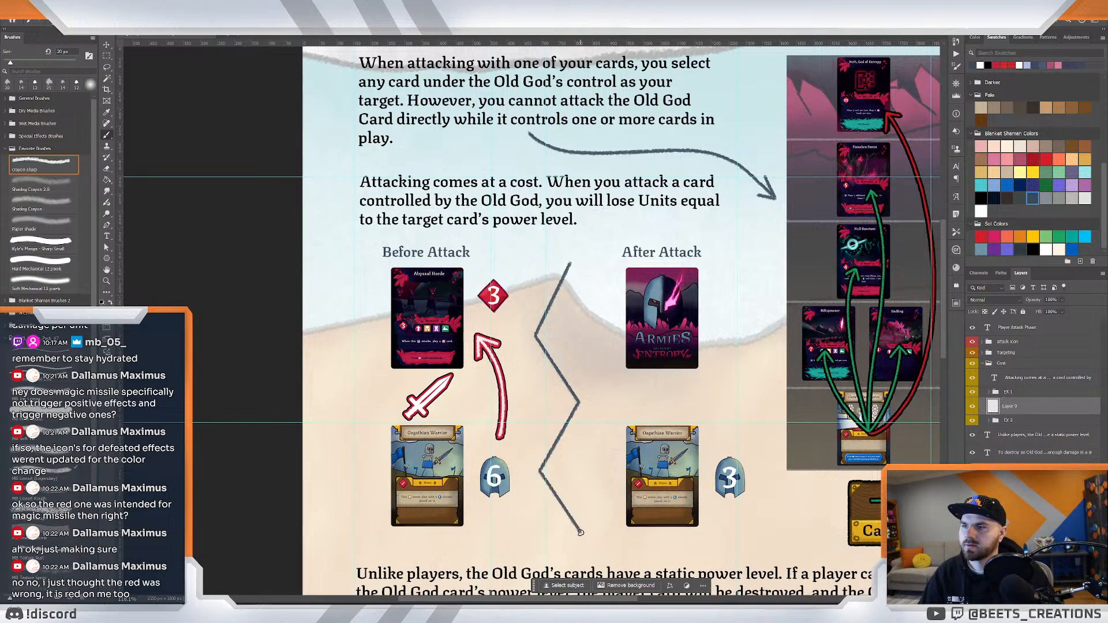
{"action": "key", "text": "z"}
{"action": "mouse_move", "coordinate": [587, 380]}
{"action": "left_mouse_down"}
{"action": "mouse_move", "coordinate": [552, 381]}
{"action": "mouse_move", "coordinate": [585, 386]}
{"action": "mouse_move", "coordinate": [564, 379]}
{"action": "left_mouse_up"}
{"action": "key", "text": "v"}
Examine how the zigzag divider looks within the whole rulebook page.
{"action": "key", "text": "z"}
{"action": "left_click_drag", "start_coordinate": [712, 257], "coordinate": [686, 271]}
{"action": "left_click_drag", "start_coordinate": [536, 275], "coordinate": [536, 275]}
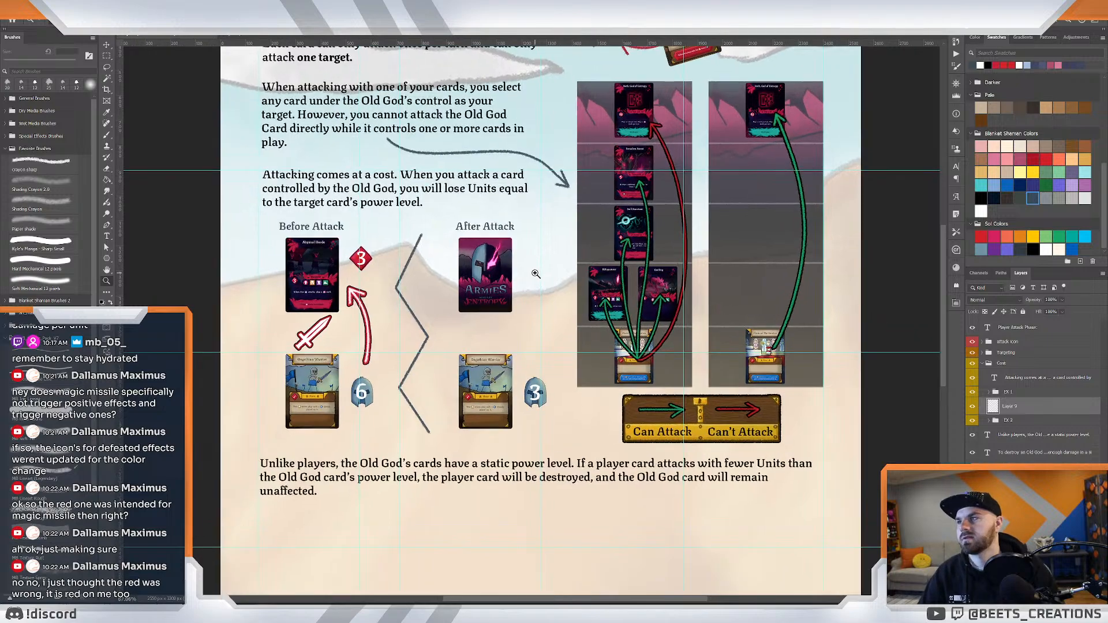
{"action": "left_click_drag", "start_coordinate": [465, 279], "coordinate": [538, 311]}
{"action": "scroll", "coordinate": [471, 272], "scroll_direction": "down", "scroll_amount": 4}
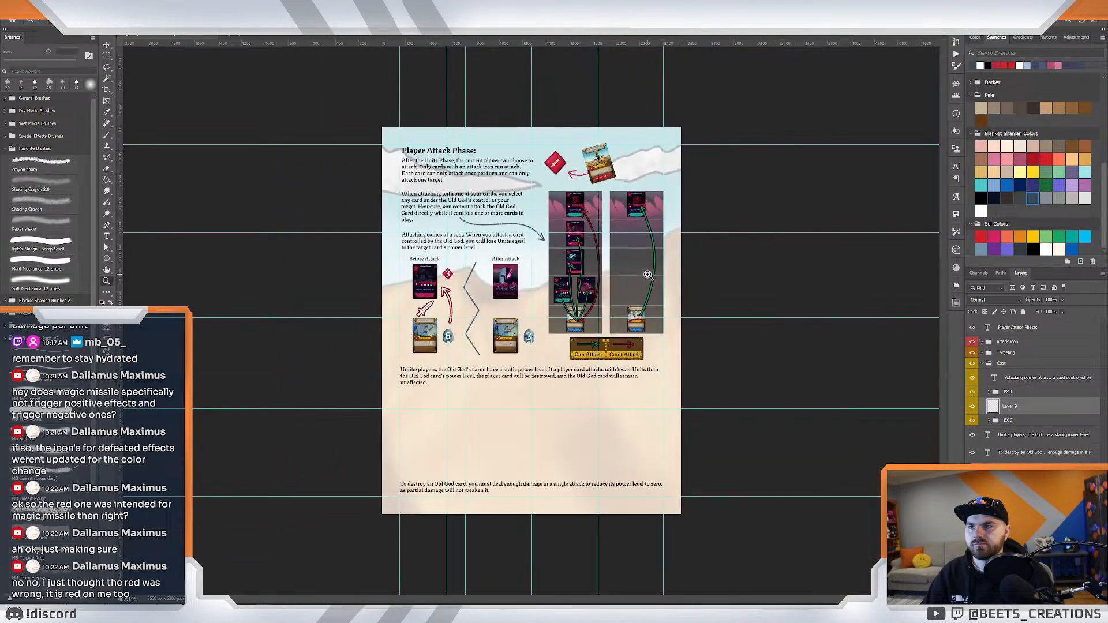
{"action": "scroll", "coordinate": [471, 271], "scroll_direction": "up", "scroll_amount": 4}
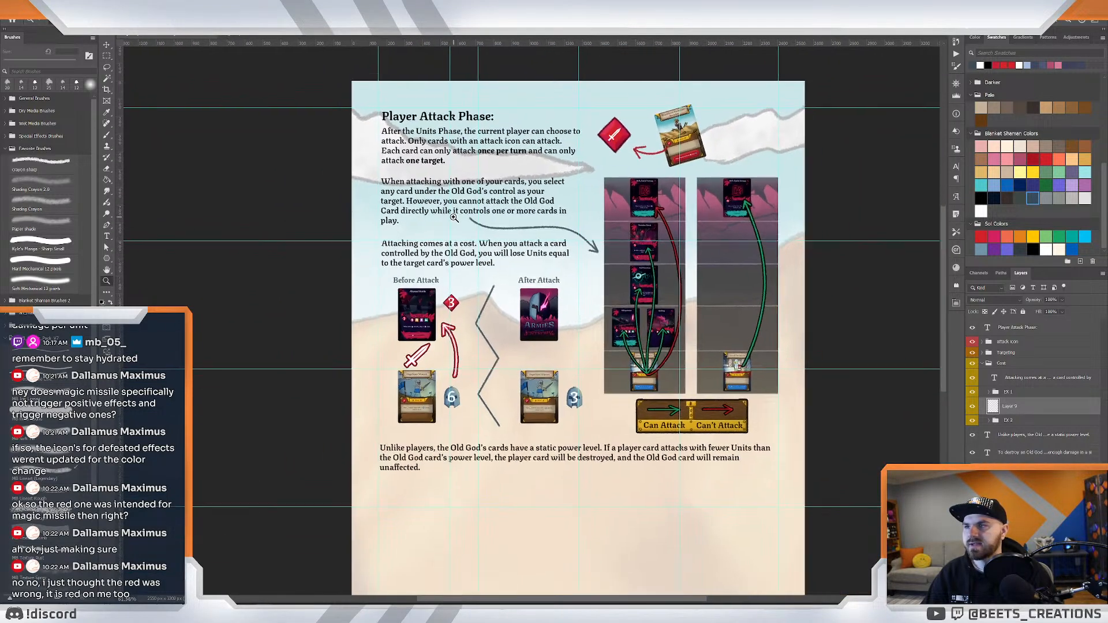
{"action": "scroll", "coordinate": [457, 218], "scroll_direction": "up", "scroll_amount": 2}
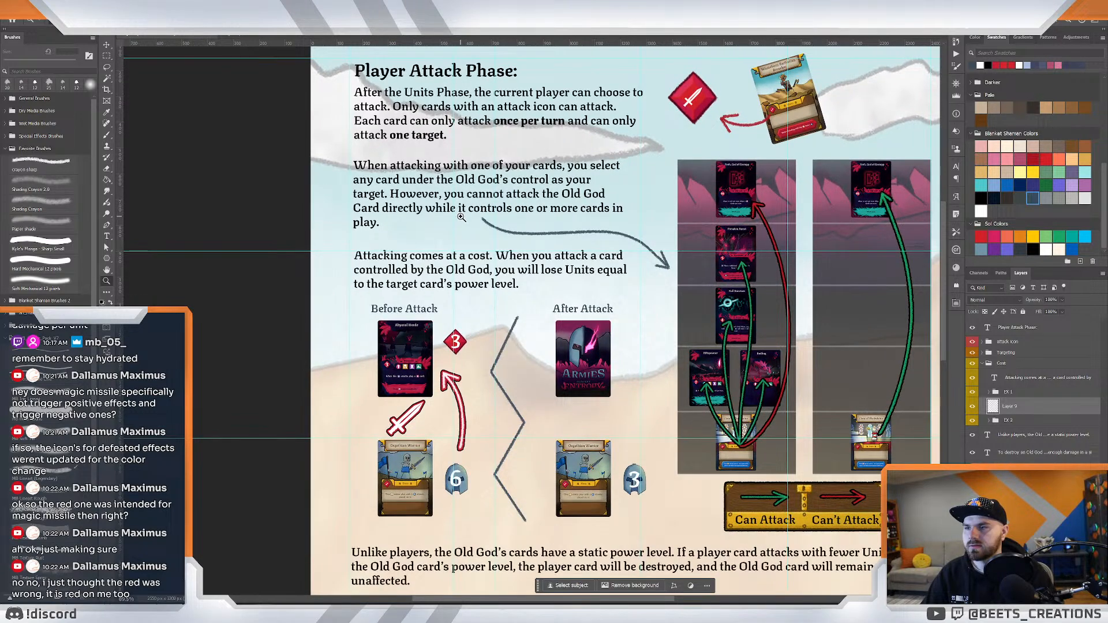
Undo all strokes of the zigzag divider.
{"action": "key", "text": "ctrl+z"}
{"action": "key", "text": "ctrl+z"}
{"action": "key", "text": "ctrl+z"}
{"action": "key", "text": "ctrl+z"}
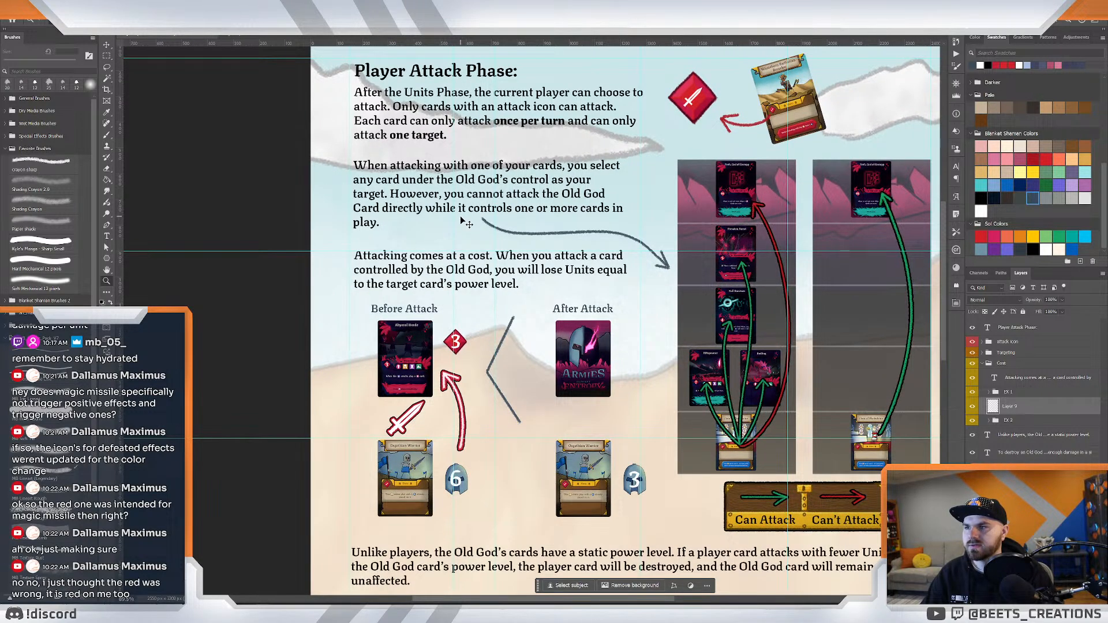
{"action": "key", "text": "ctrl+z"}
Paint a straight-sided rectangular frame around both attack examples and a vertical line splitting it into two halves.
{"action": "key", "text": "b"}
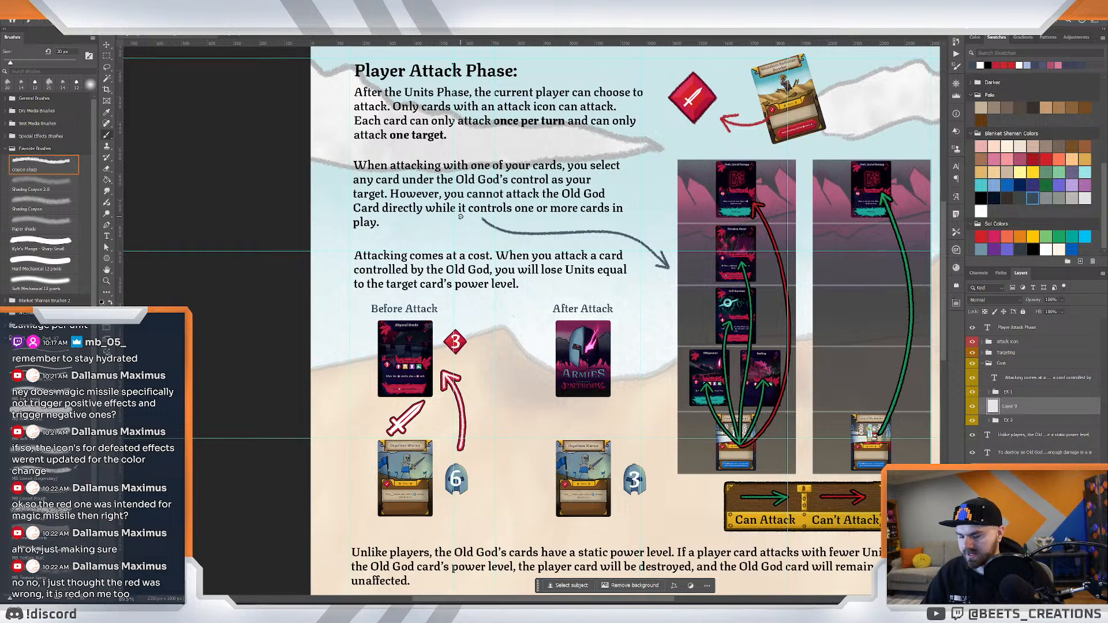
{"action": "left_click_drag", "start_coordinate": [355, 295], "coordinate": [508, 288]}
{"action": "key", "text": "ctrl+z"}
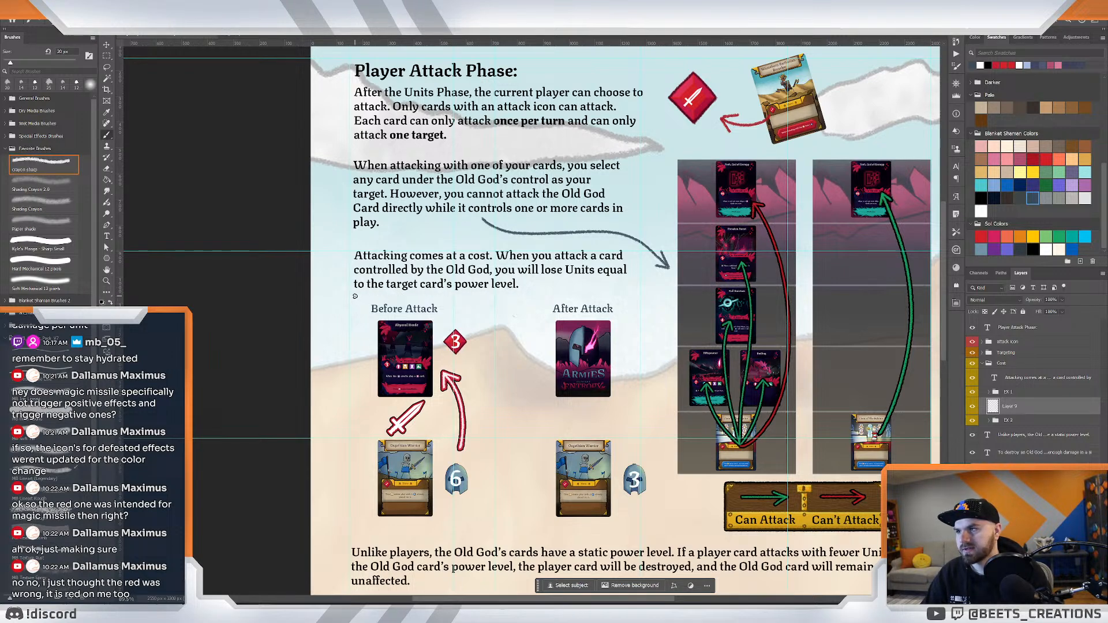
{"action": "mouse_move", "coordinate": [357, 295]}
{"action": "left_mouse_down"}
{"action": "mouse_move", "coordinate": [657, 308]}
{"action": "mouse_move", "coordinate": [657, 295]}
{"action": "mouse_move", "coordinate": [697, 534]}
{"action": "mouse_move", "coordinate": [365, 530]}
{"action": "left_mouse_up"}
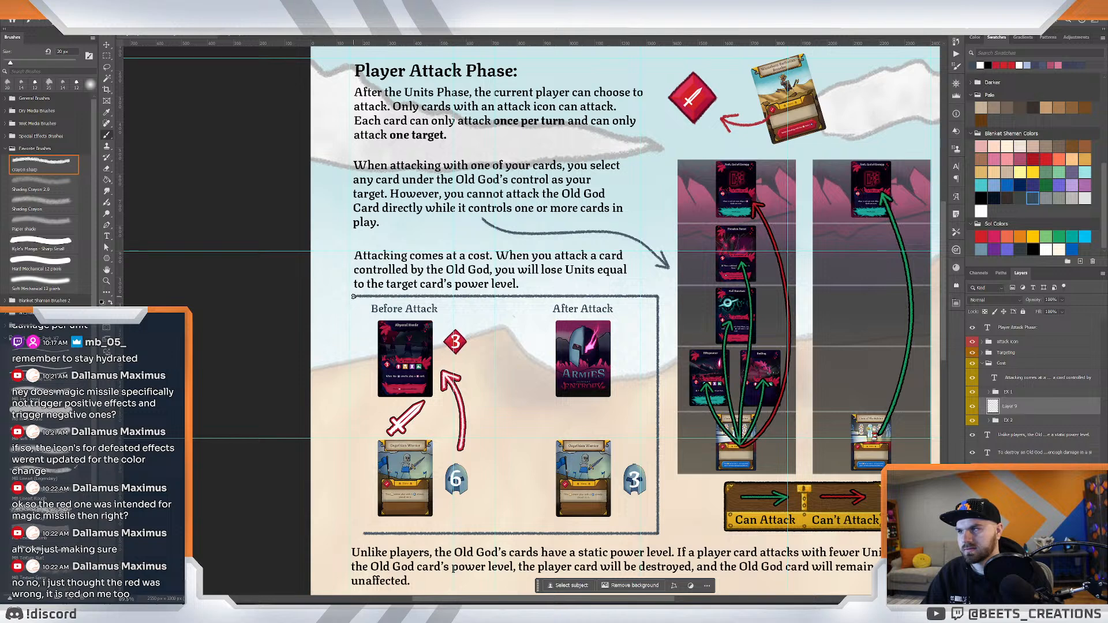
{"action": "left_click_drag", "start_coordinate": [354, 295], "coordinate": [355, 532]}
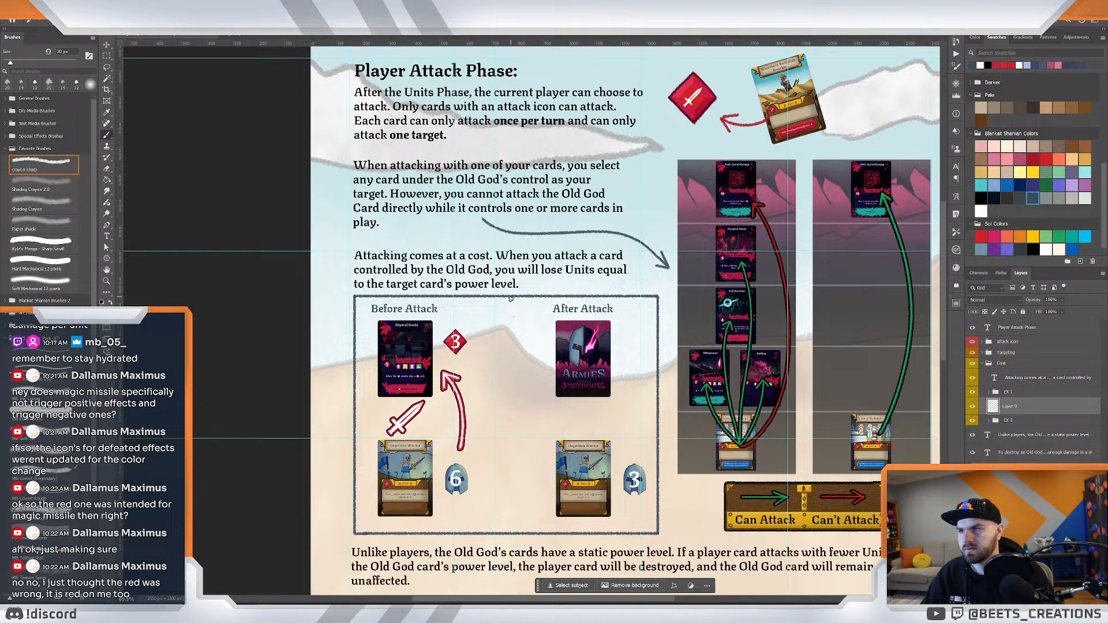
{"action": "left_click_drag", "start_coordinate": [510, 298], "coordinate": [511, 505]}
Centre the Before Attack and After Attack example groups within their halves of the painted frame.
{"action": "key", "text": "z"}
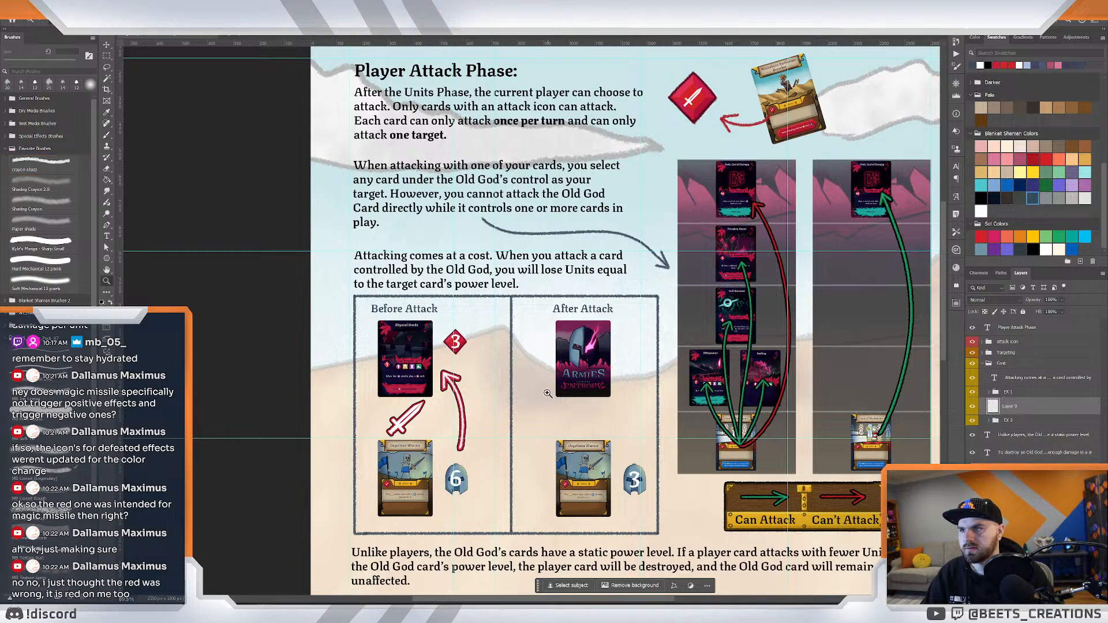
{"action": "mouse_move", "coordinate": [543, 387]}
{"action": "left_mouse_down"}
{"action": "mouse_move", "coordinate": [519, 382]}
{"action": "mouse_move", "coordinate": [545, 394]}
{"action": "mouse_move", "coordinate": [533, 397]}
{"action": "mouse_move", "coordinate": [554, 374]}
{"action": "mouse_move", "coordinate": [537, 346]}
{"action": "mouse_move", "coordinate": [542, 325]}
{"action": "mouse_move", "coordinate": [572, 307]}
{"action": "left_mouse_up"}
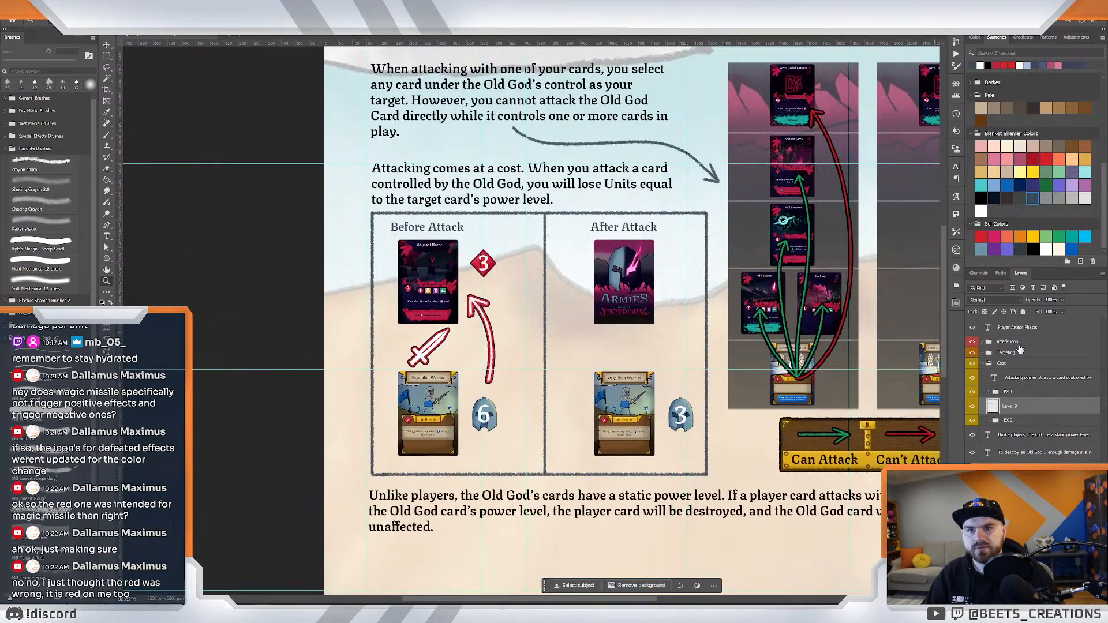
{"action": "left_click", "coordinate": [1026, 392]}
{"action": "key", "text": "v"}
{"action": "left_click_drag", "start_coordinate": [440, 350], "coordinate": [460, 356]}
{"action": "left_click", "coordinate": [1032, 421]}
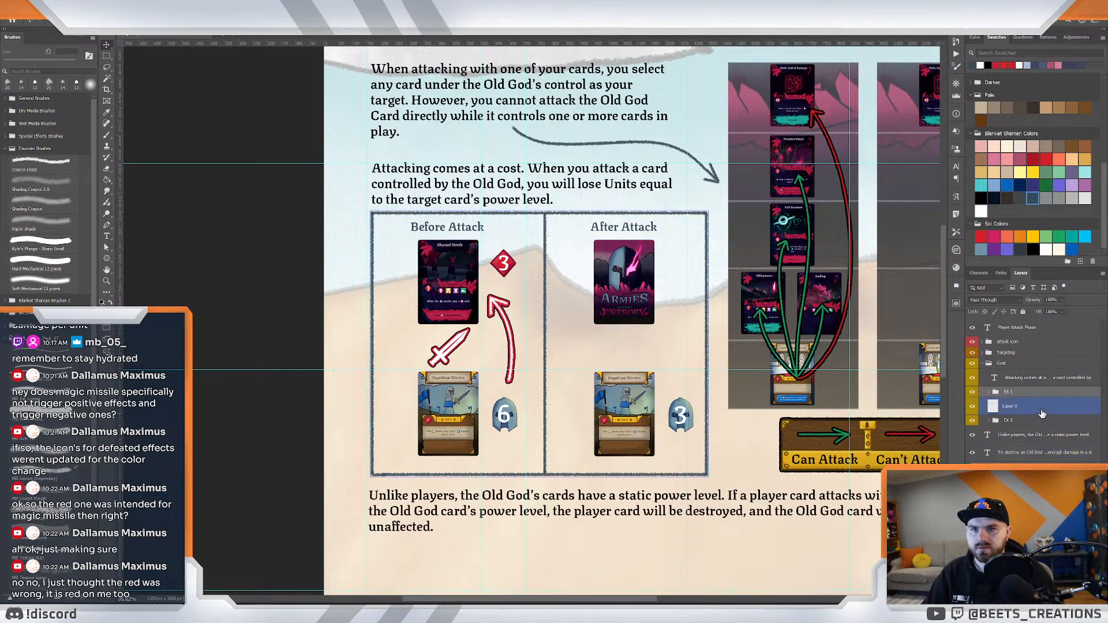
{"action": "left_click_drag", "start_coordinate": [626, 314], "coordinate": [624, 317]}
Collapse the Cost group, duplicate it, and place the copy beneath the original in the layer order.
{"action": "key", "text": "z"}
{"action": "left_click", "coordinate": [700, 303], "text": "alt"}
{"action": "left_click", "coordinate": [515, 408]}
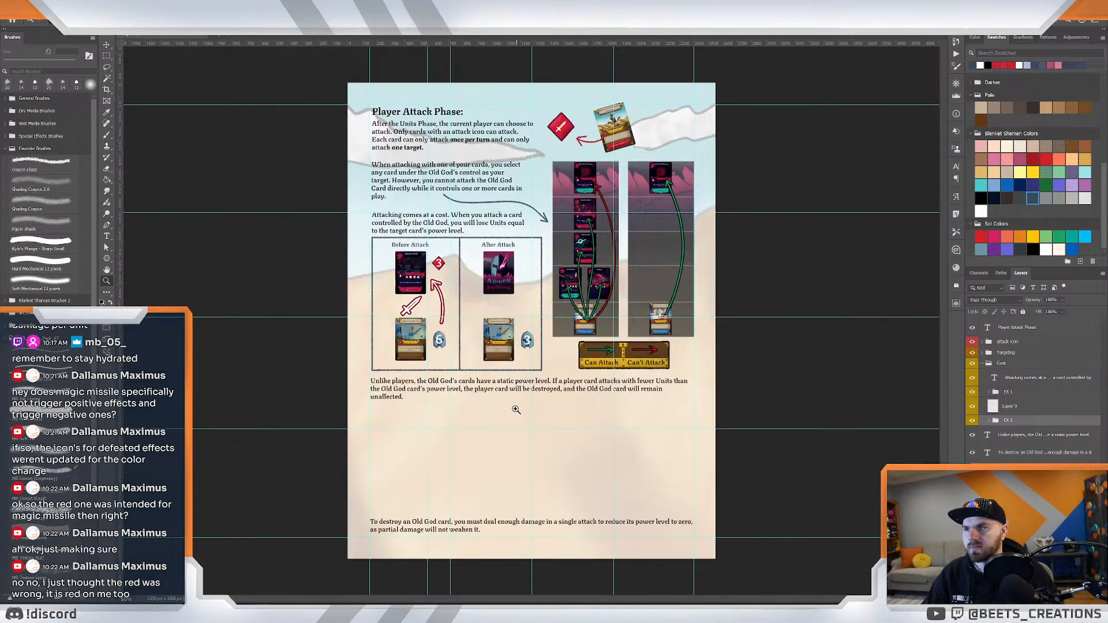
{"action": "left_click_drag", "start_coordinate": [501, 429], "coordinate": [529, 389]}
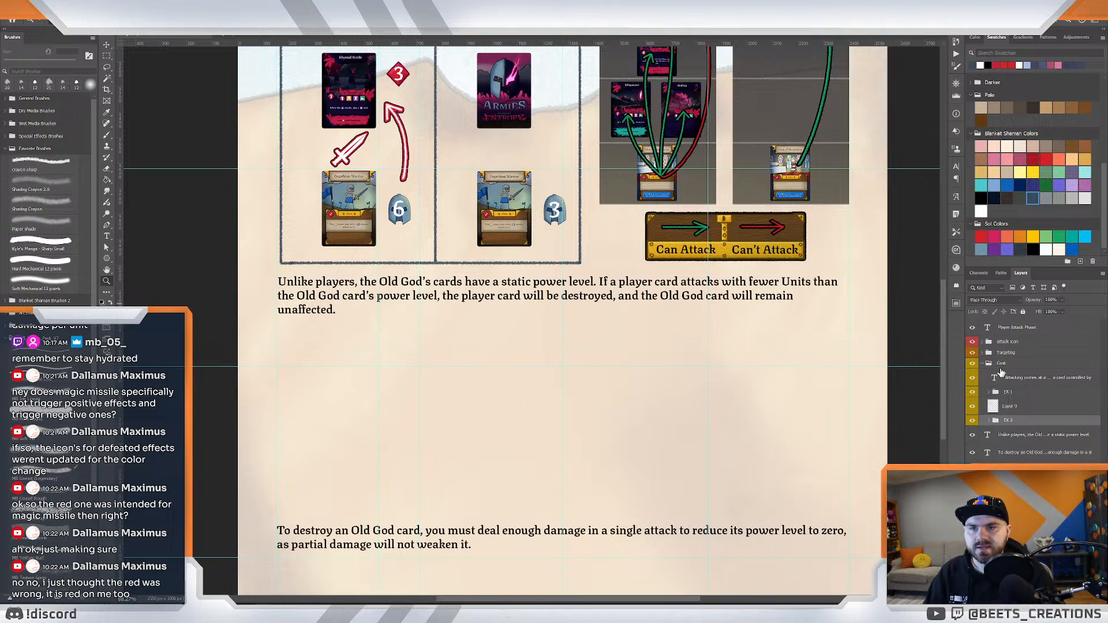
{"action": "left_click", "coordinate": [981, 363]}
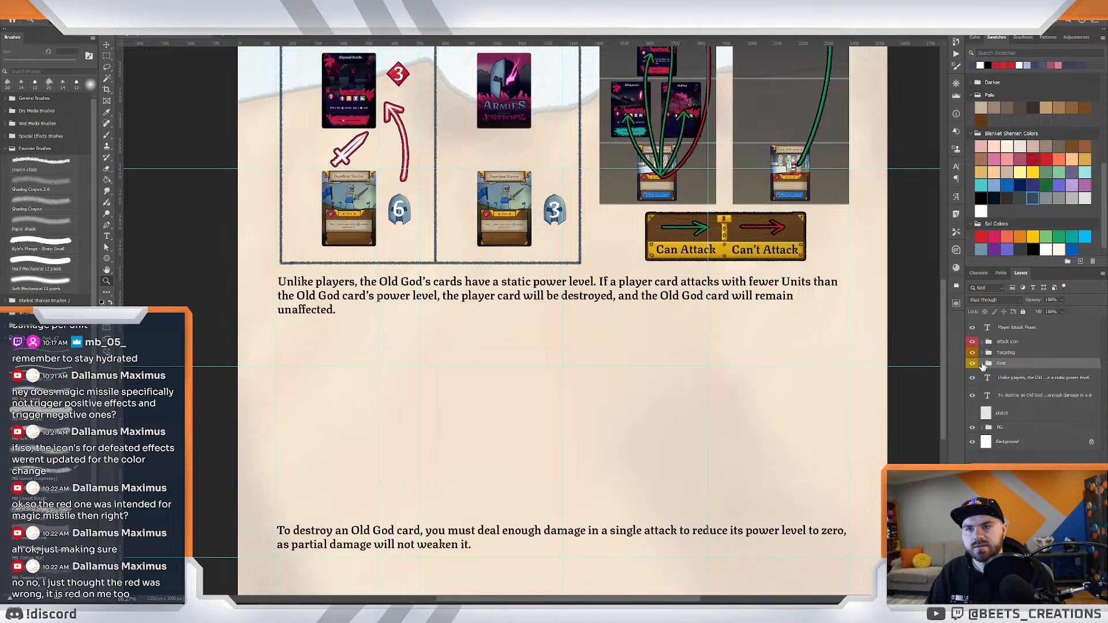
{"action": "right_click", "coordinate": [1011, 367]}
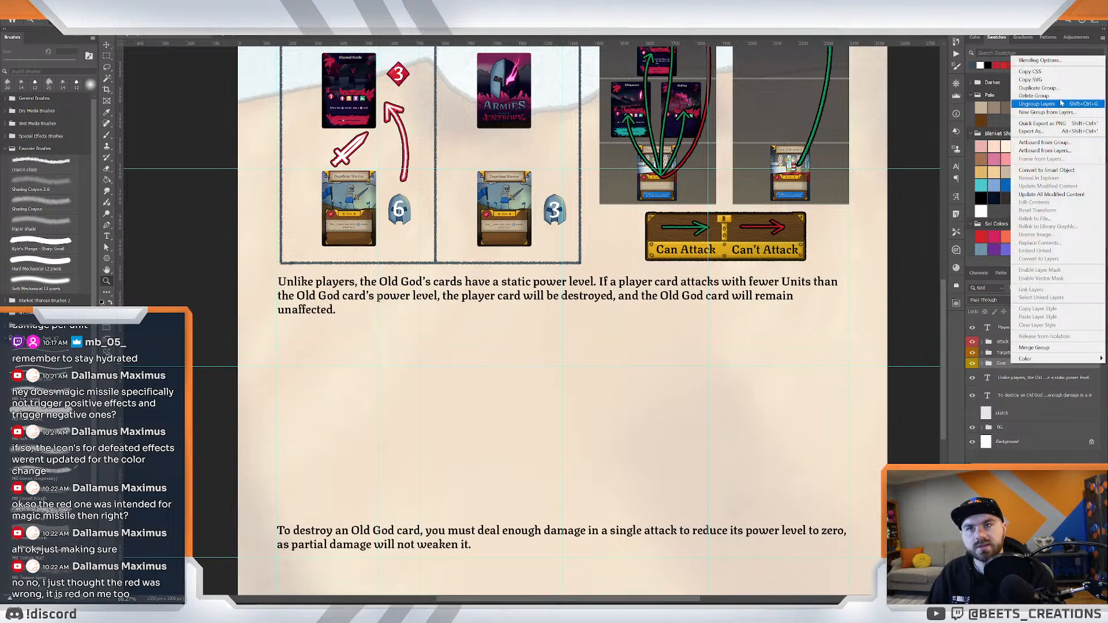
{"action": "left_click", "coordinate": [1011, 369]}
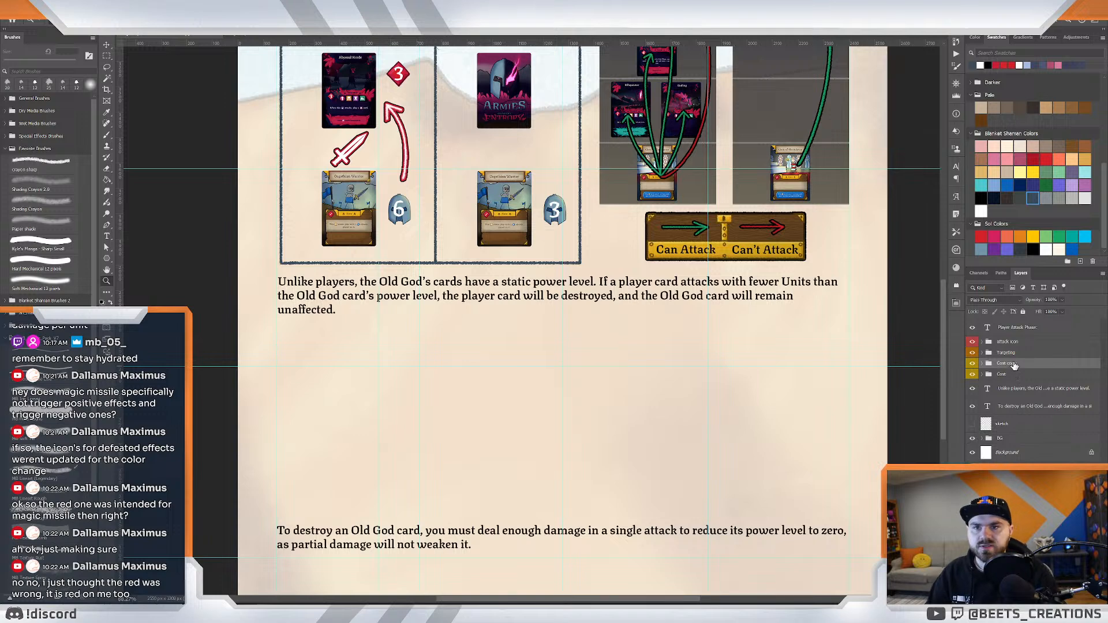
{"action": "key", "text": "ctrl+j"}
{"action": "left_click_drag", "start_coordinate": [1010, 368], "coordinate": [1008, 383]}
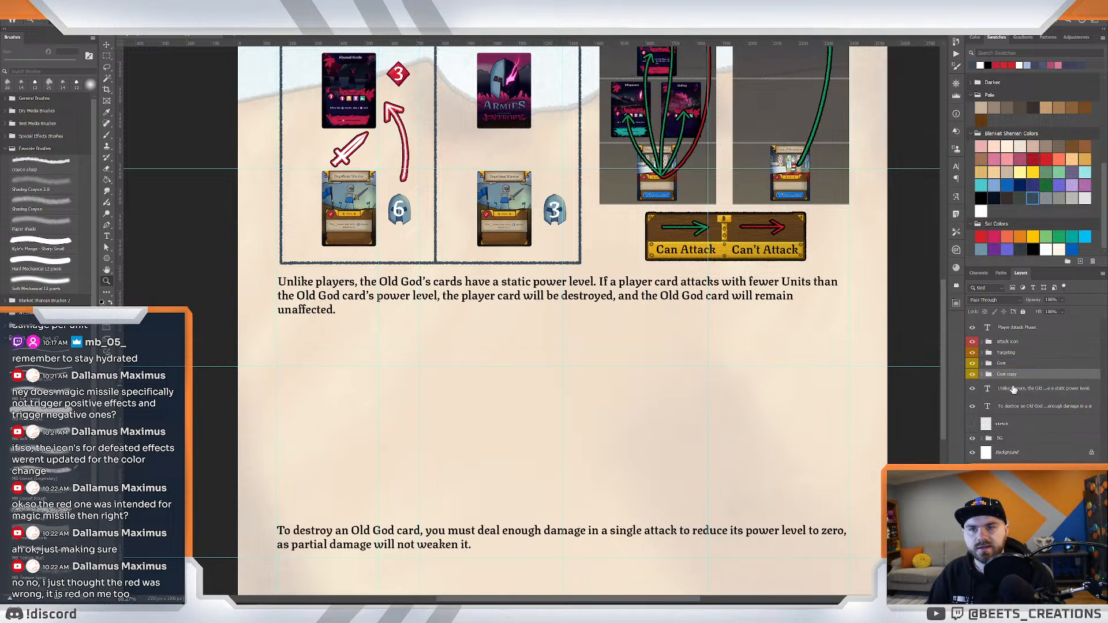
Colour-label the duplicated Cost group green and the Targeting group orange.
{"action": "right_click", "coordinate": [972, 375]}
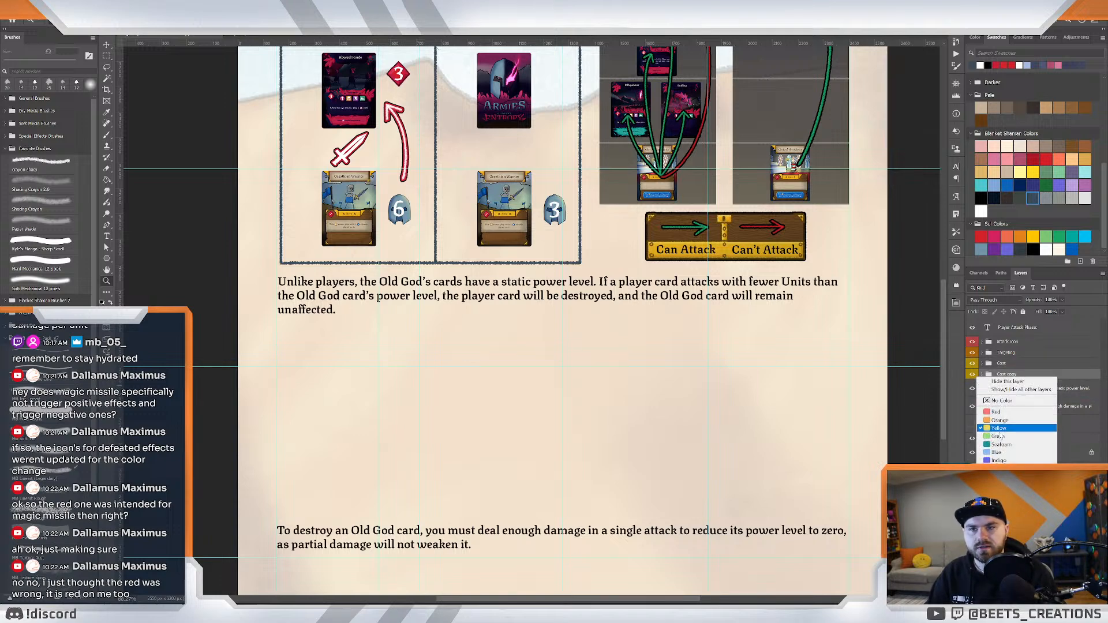
{"action": "left_click", "coordinate": [1004, 429]}
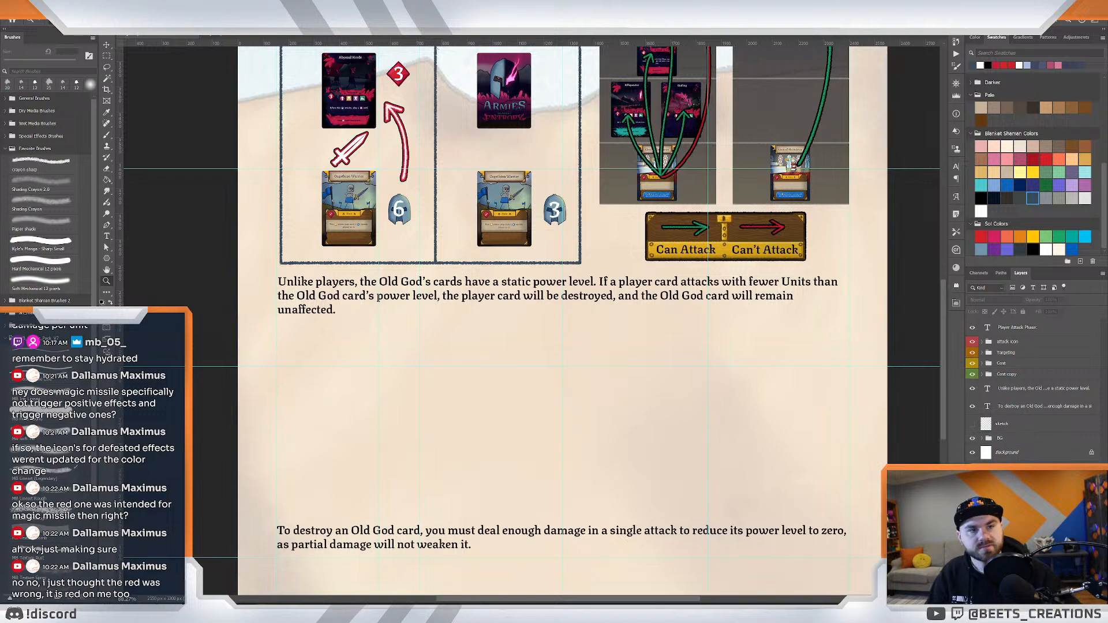
Move the duplicated Cost group into the empty area below the static power level paragraph.
{"action": "left_click", "coordinate": [701, 448]}
{"action": "mouse_move", "coordinate": [639, 357]}
{"action": "left_mouse_down"}
{"action": "mouse_move", "coordinate": [499, 346]}
{"action": "mouse_move", "coordinate": [631, 351]}
{"action": "left_mouse_up"}
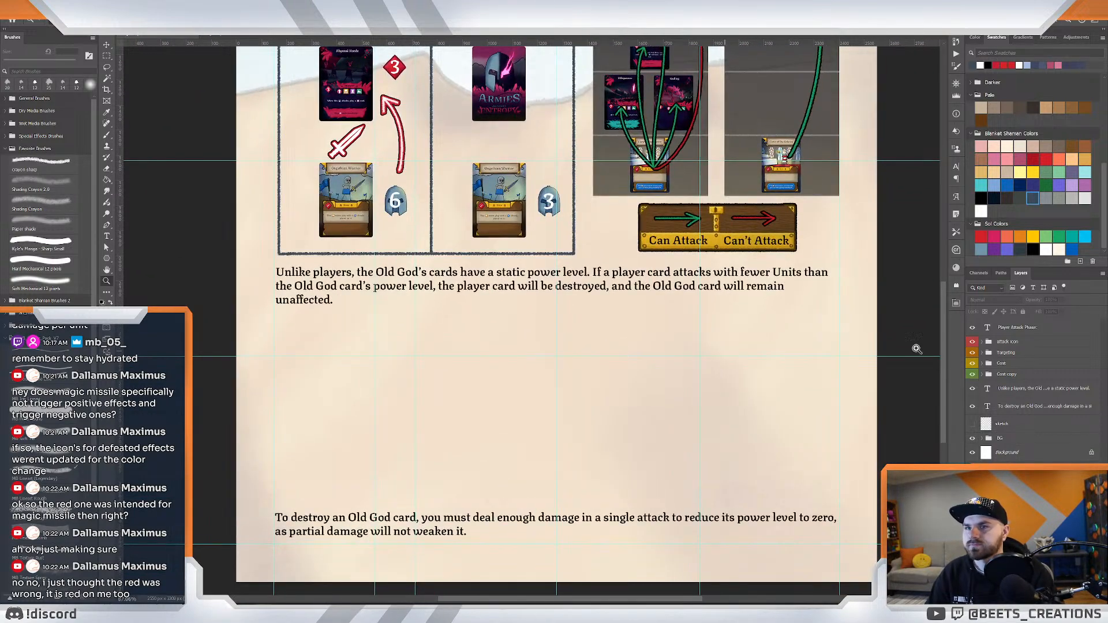
{"action": "left_click", "coordinate": [1014, 377]}
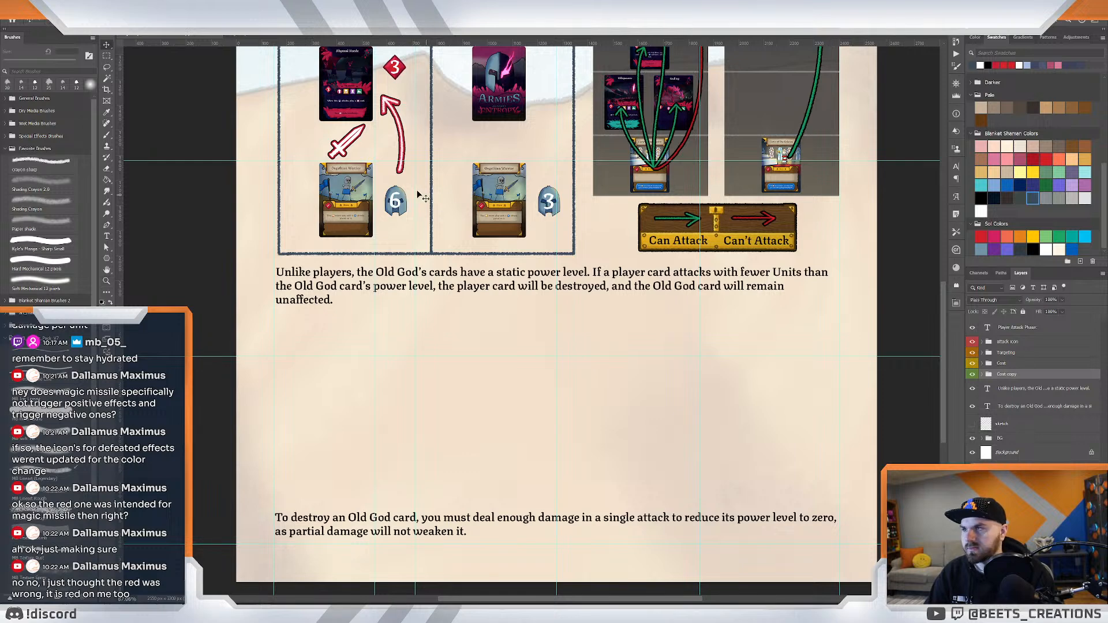
{"action": "left_click_drag", "start_coordinate": [385, 176], "coordinate": [558, 503]}
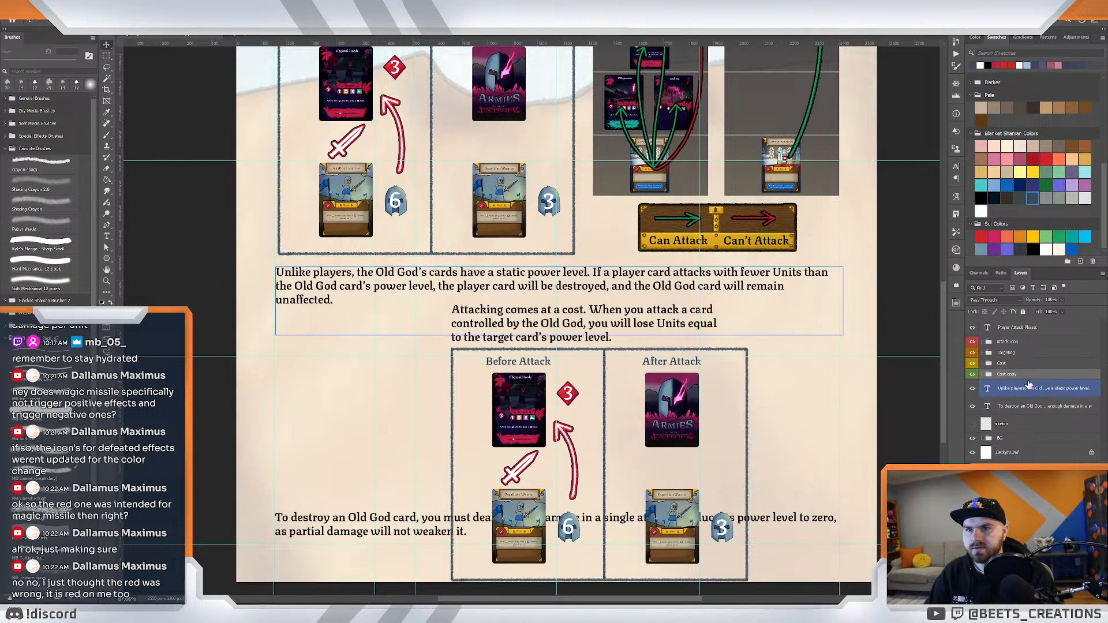
Delete the "Attacking comes at a cost" text from the Cost copy group and move the remaining example up between the two paragraphs.
{"action": "left_click", "coordinate": [1020, 485]}
{"action": "left_click", "coordinate": [983, 375]}
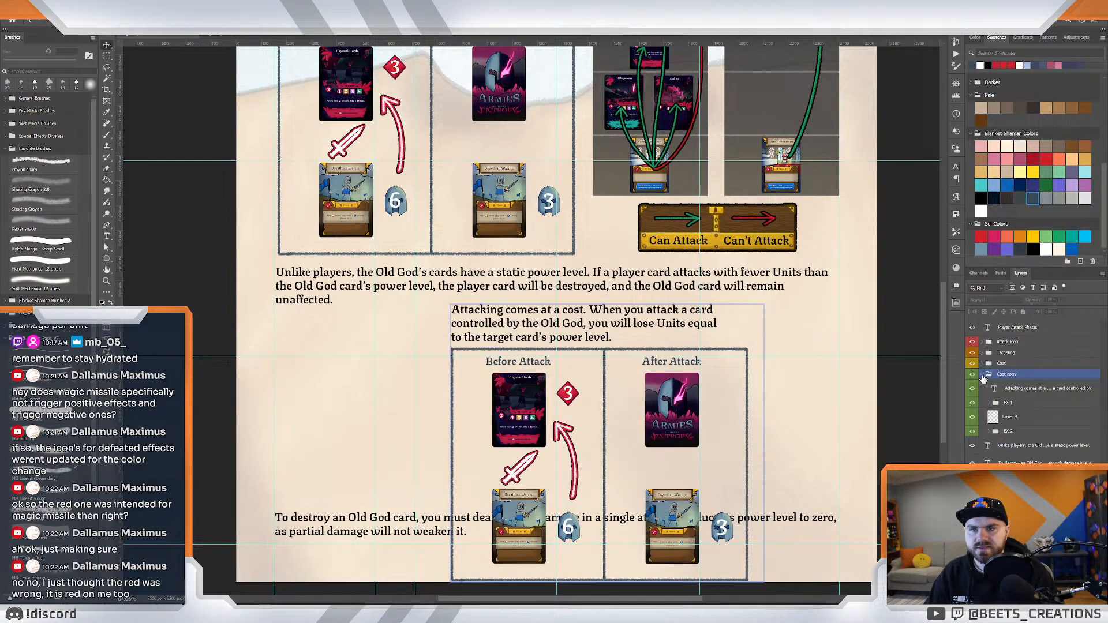
{"action": "left_click", "coordinate": [1042, 402]}
{"action": "key", "text": "Delete"}
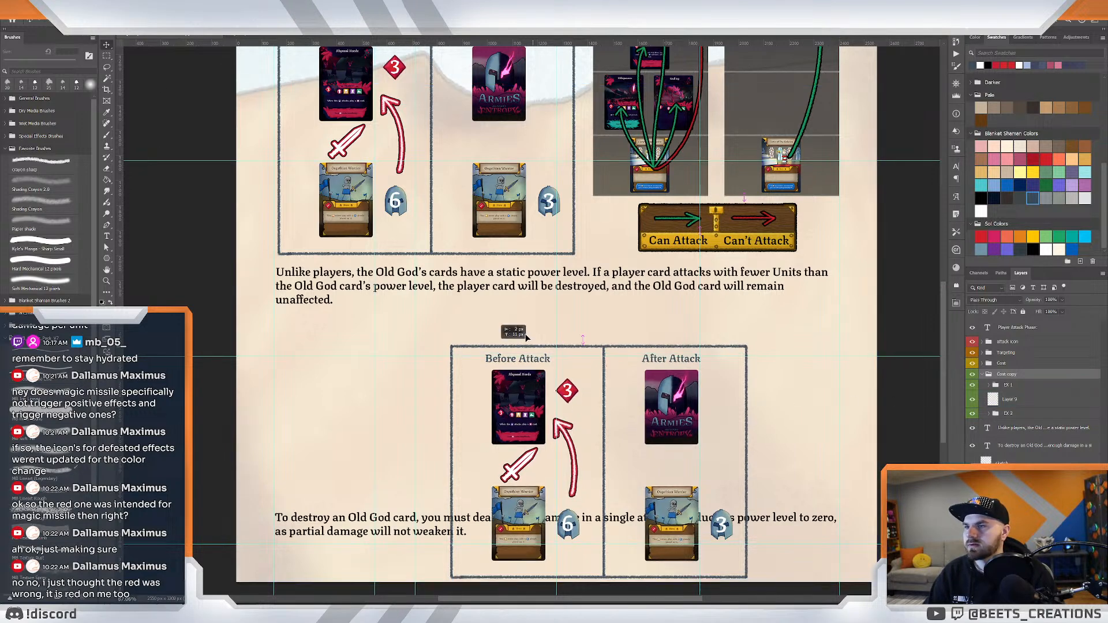
{"action": "left_click_drag", "start_coordinate": [561, 411], "coordinate": [517, 337]}
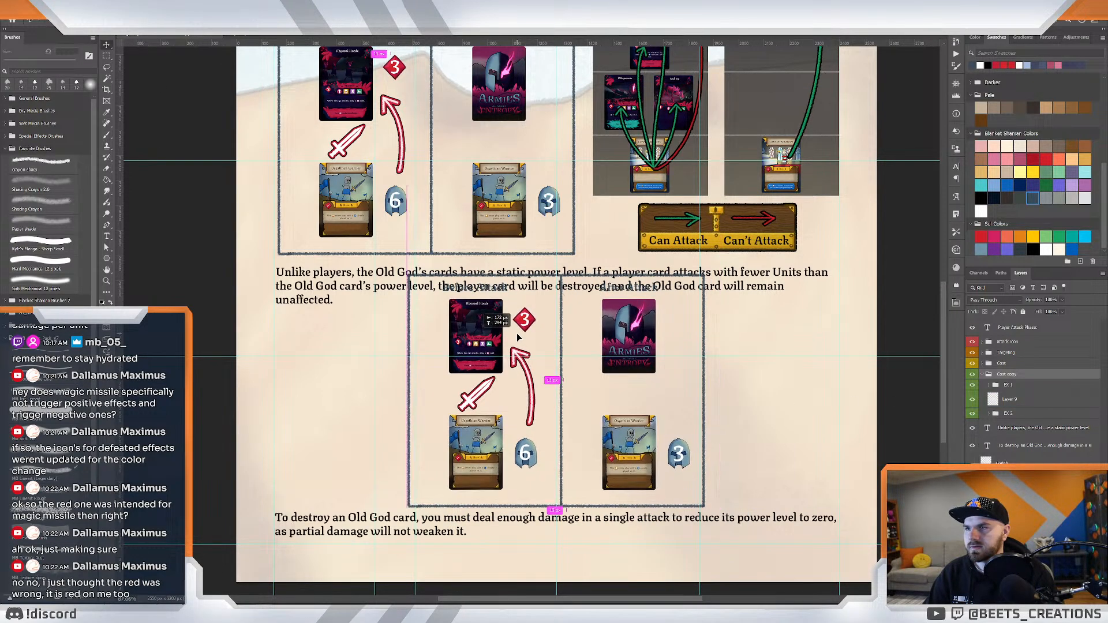
{"action": "left_click_drag", "start_coordinate": [518, 338], "coordinate": [517, 337]}
Scale the duplicated Cost example to 90% and reposition it in the gap between the static power level and destroy paragraphs.
{"action": "key", "text": "ctrl+t"}
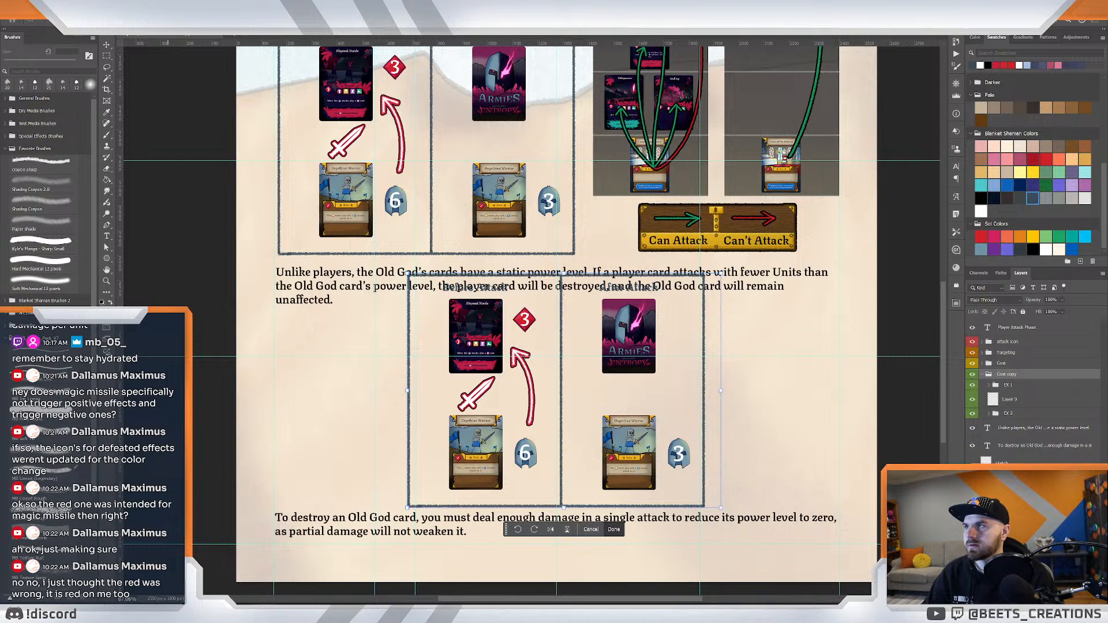
{"action": "type", "text": "980"}
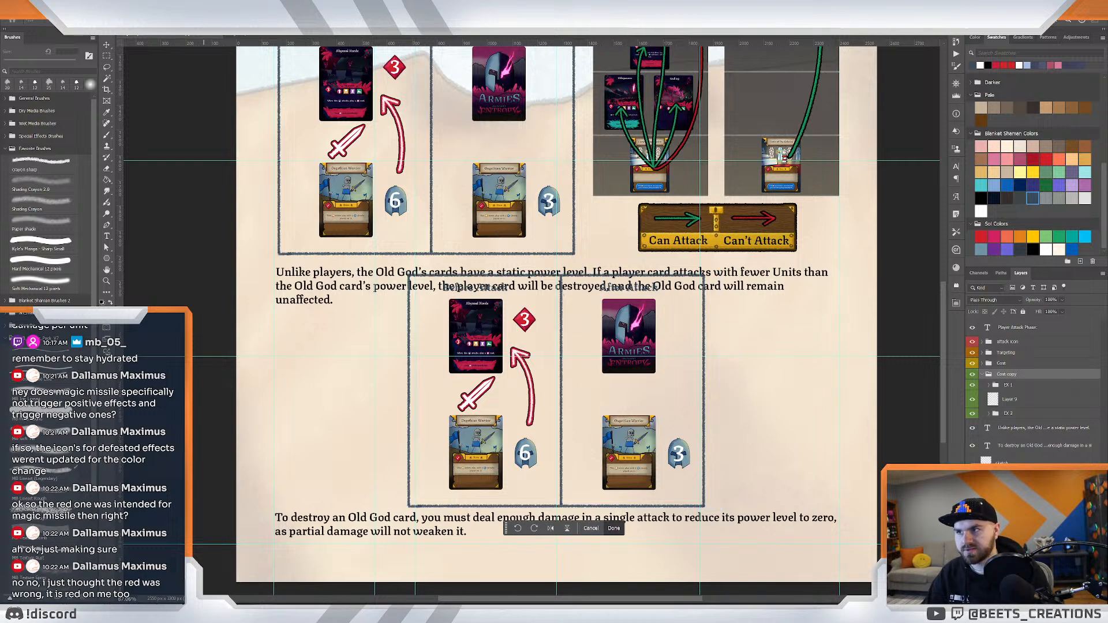
{"action": "key", "text": "ctrl+z"}
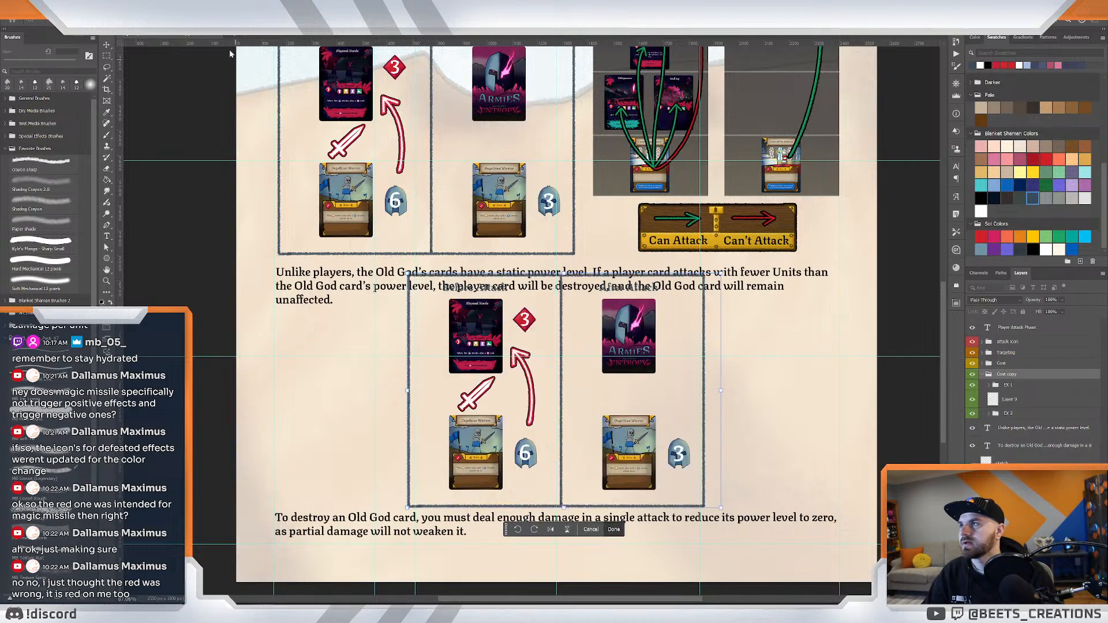
{"action": "type", "text": "90"}
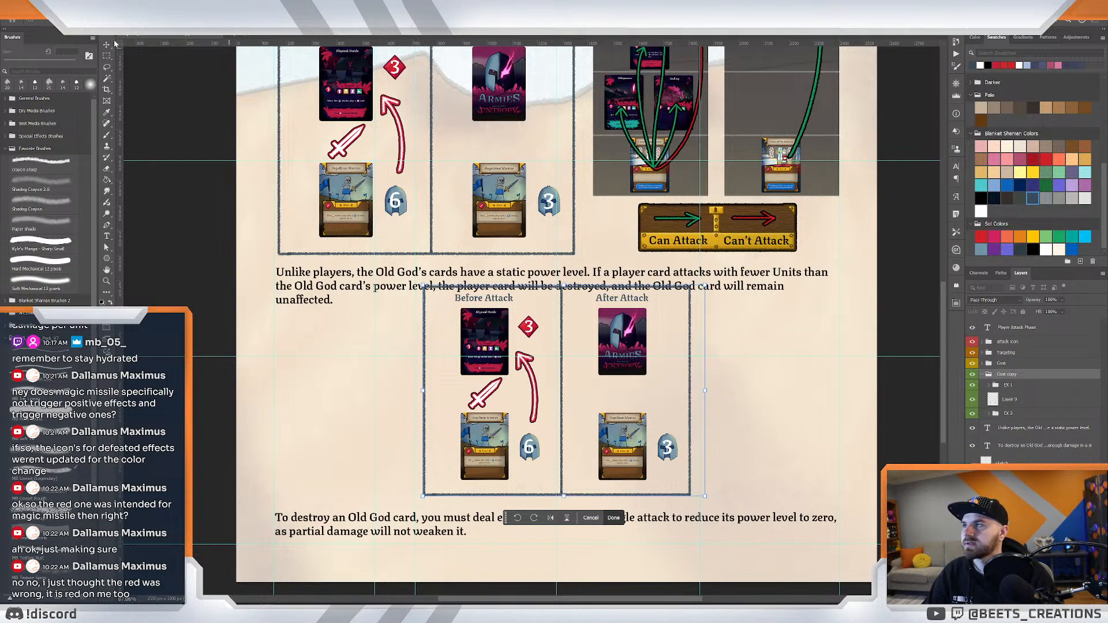
{"action": "key", "text": "Return"}
{"action": "left_click_drag", "start_coordinate": [606, 332], "coordinate": [614, 339]}
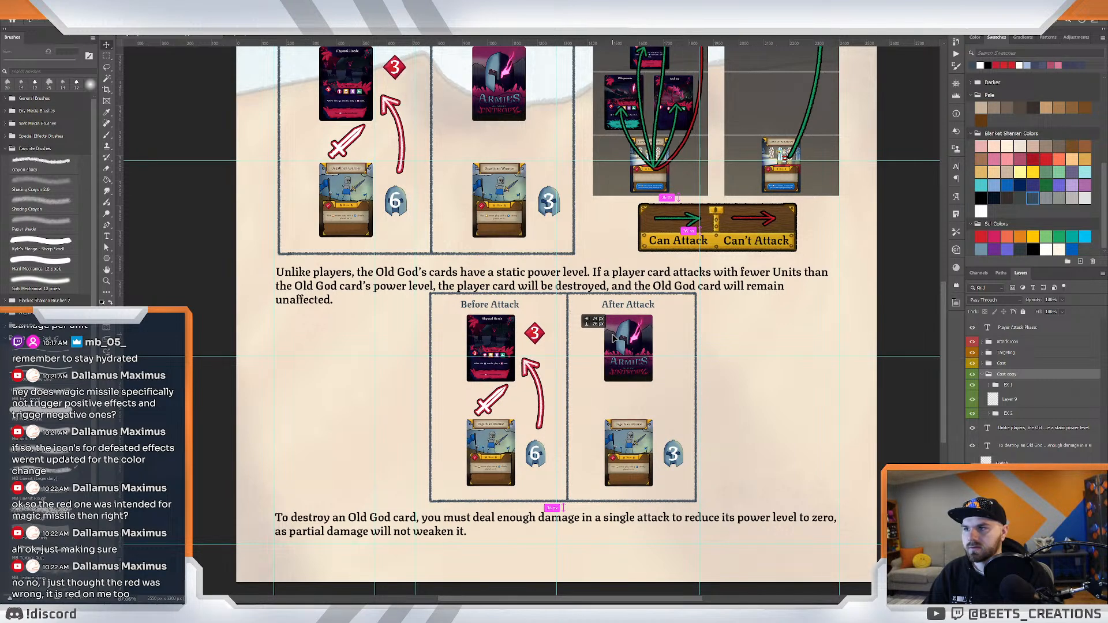
{"action": "left_click_drag", "start_coordinate": [614, 338], "coordinate": [614, 338]}
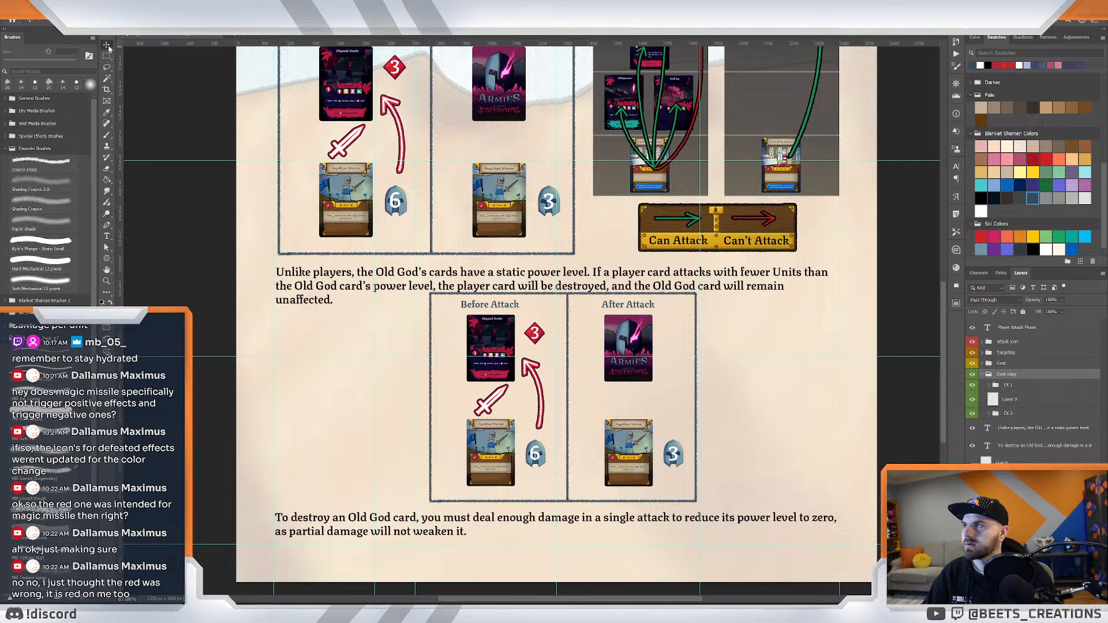
{"action": "mouse_move", "coordinate": [632, 356]}
{"action": "left_mouse_down"}
{"action": "mouse_move", "coordinate": [548, 362]}
{"action": "mouse_move", "coordinate": [622, 363]}
{"action": "left_mouse_up"}
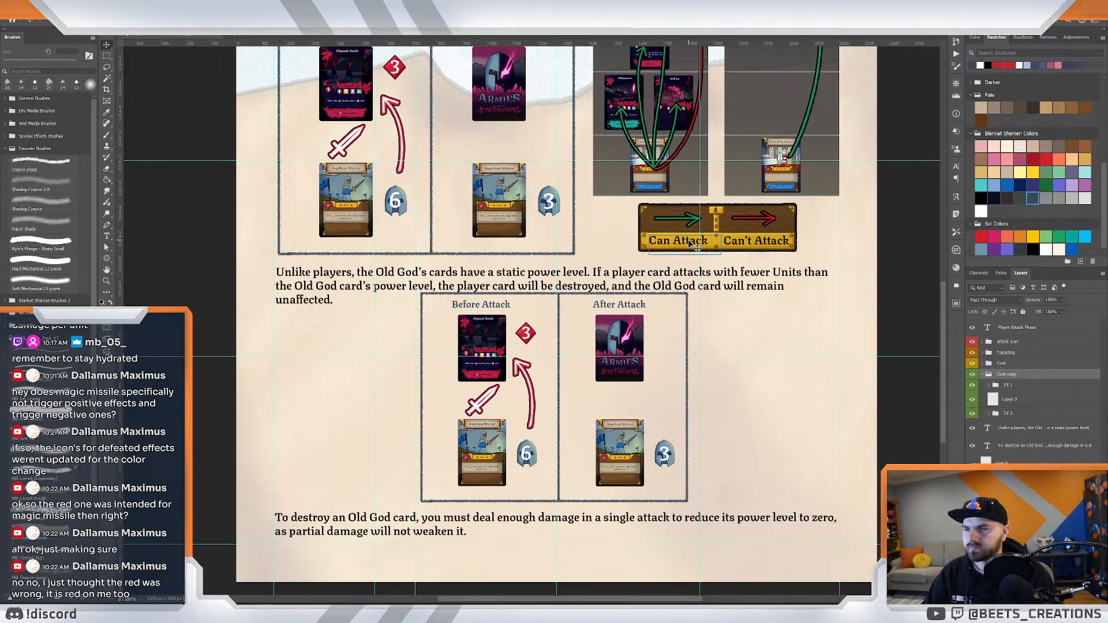
Delete the painted frame layer from the Cost copy group.
{"action": "scroll", "coordinate": [684, 225], "scroll_direction": "down", "scroll_amount": 5}
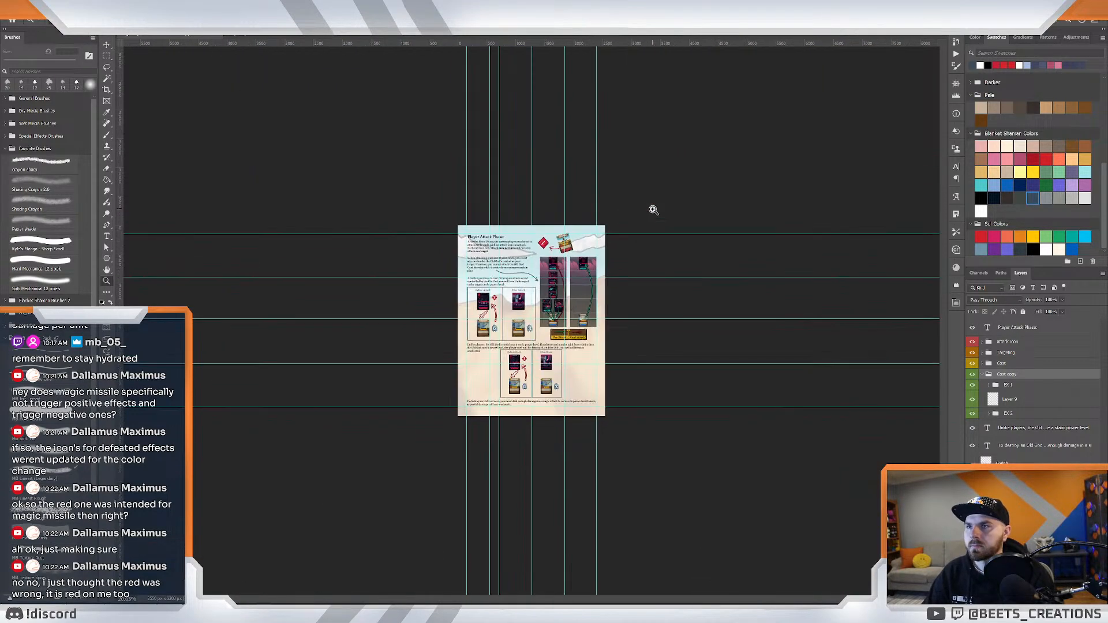
{"action": "scroll", "coordinate": [684, 219], "scroll_direction": "up", "scroll_amount": 5}
{"action": "scroll", "coordinate": [683, 216], "scroll_direction": "up", "scroll_amount": 1}
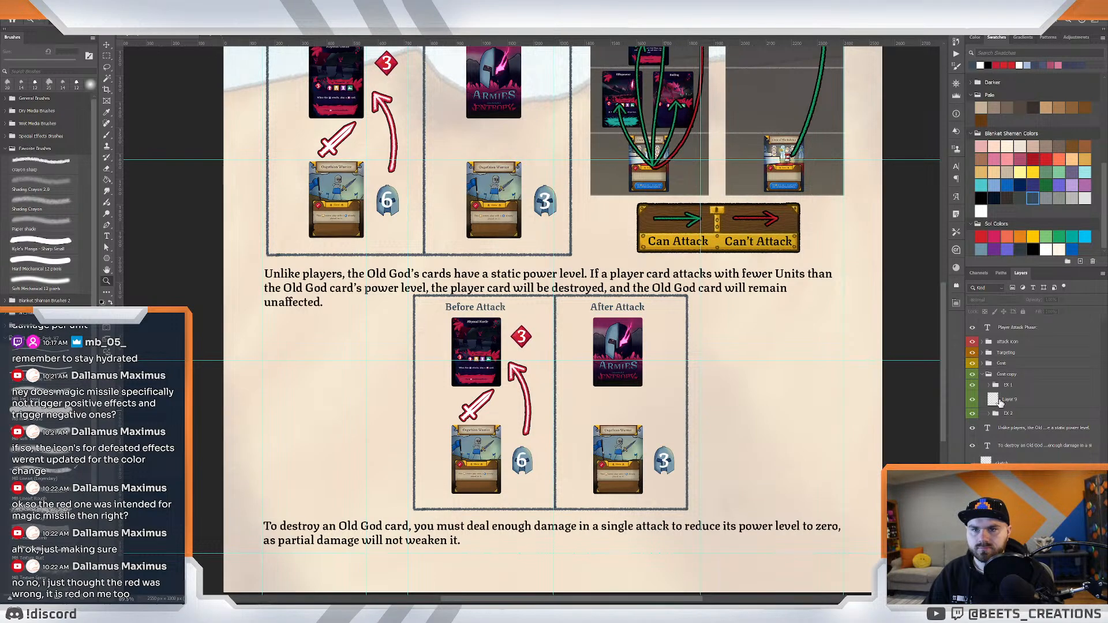
{"action": "left_click", "coordinate": [975, 400]}
{"action": "key", "text": "Delete"}
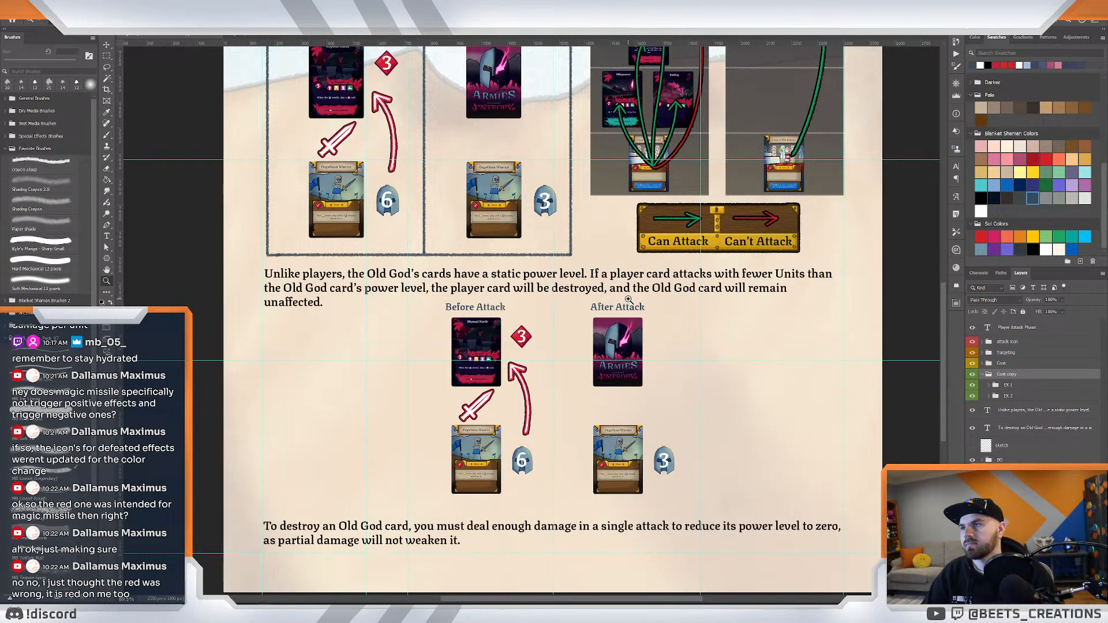
Examine the whole page and the unframed lower example to judge the spacing and layout.
{"action": "scroll", "coordinate": [605, 285], "scroll_direction": "down", "scroll_amount": 1}
{"action": "scroll", "coordinate": [605, 285], "scroll_direction": "down", "scroll_amount": 3}
{"action": "scroll", "coordinate": [611, 285], "scroll_direction": "up", "scroll_amount": 2}
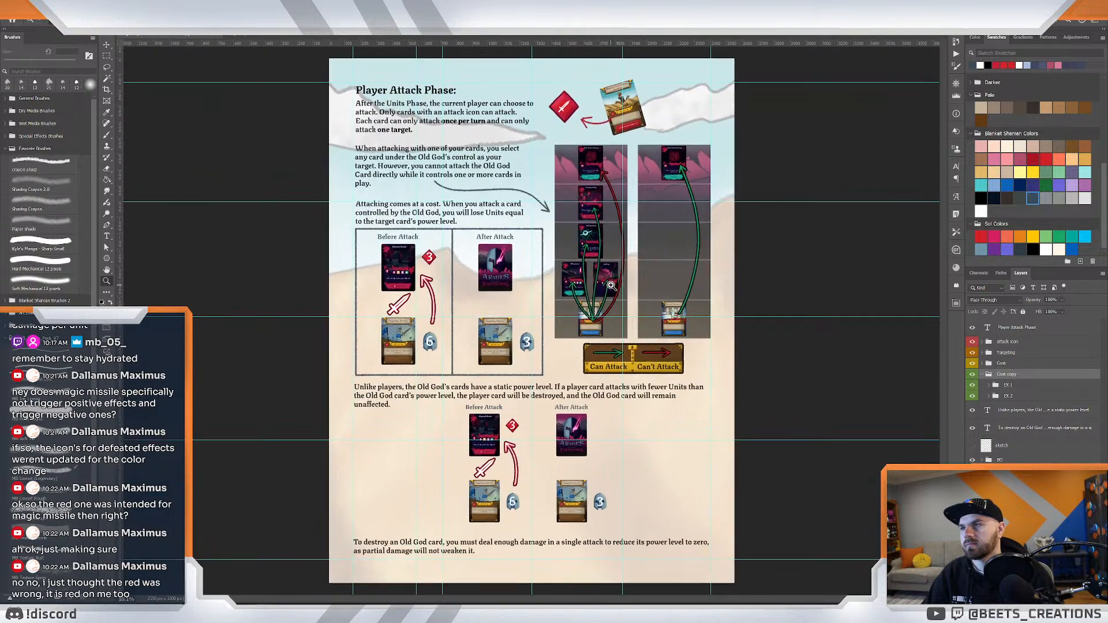
{"action": "scroll", "coordinate": [610, 285], "scroll_direction": "up", "scroll_amount": 2}
{"action": "left_click_drag", "start_coordinate": [618, 289], "coordinate": [623, 289]}
{"action": "left_click_drag", "start_coordinate": [555, 248], "coordinate": [554, 290]}
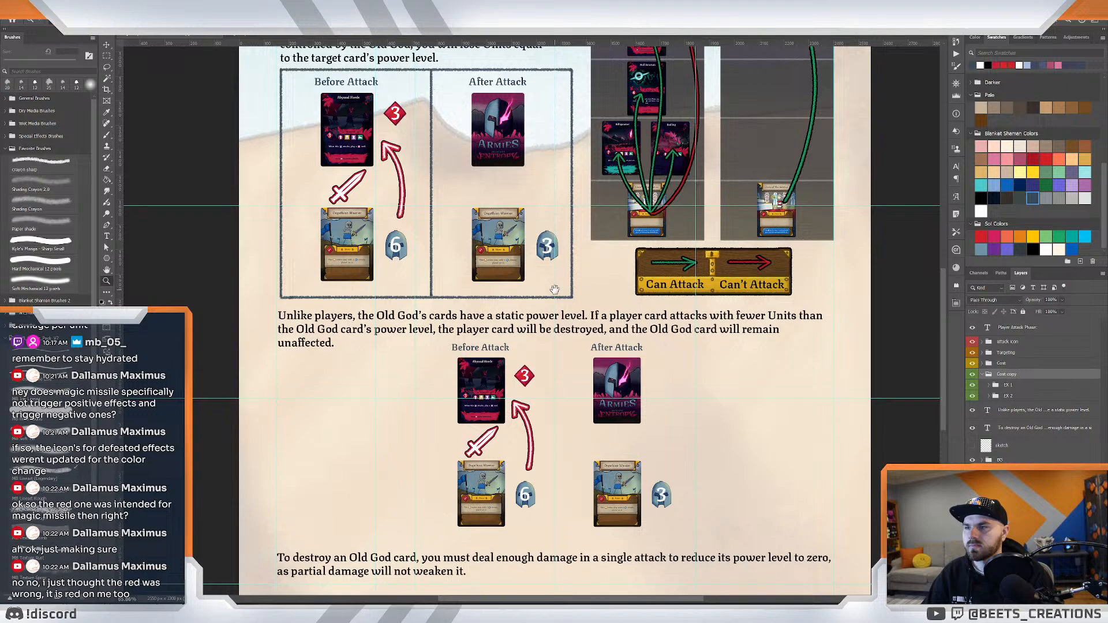
{"action": "left_click_drag", "start_coordinate": [554, 289], "coordinate": [622, 281]}
{"action": "key", "text": "ctrl+0"}
{"action": "key", "text": "ctrl+0"}
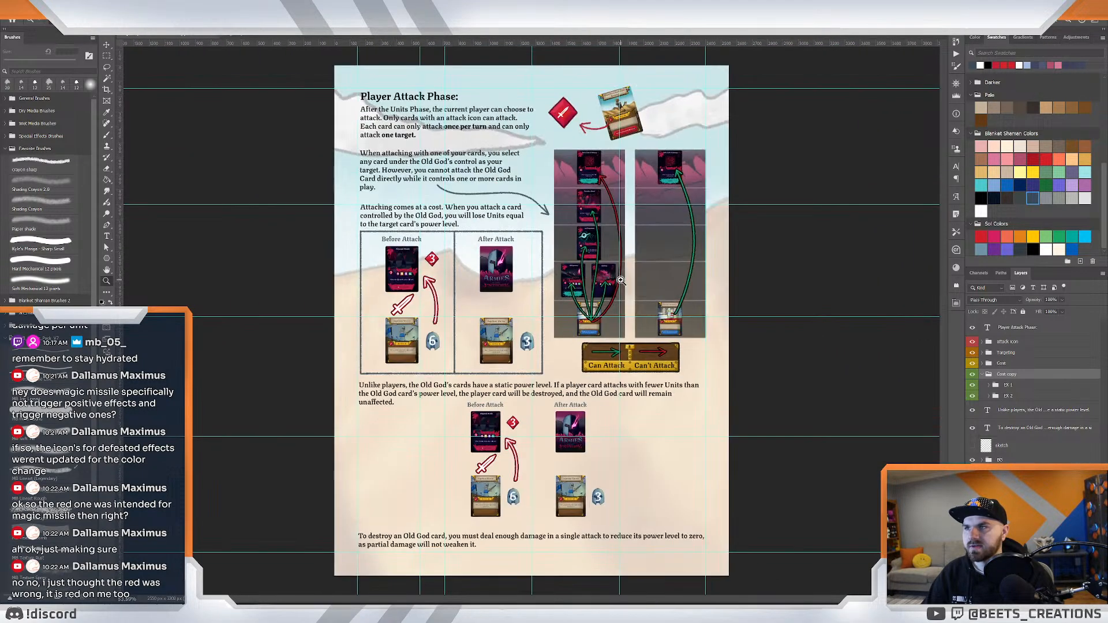
{"action": "left_click_drag", "start_coordinate": [474, 316], "coordinate": [505, 274]}
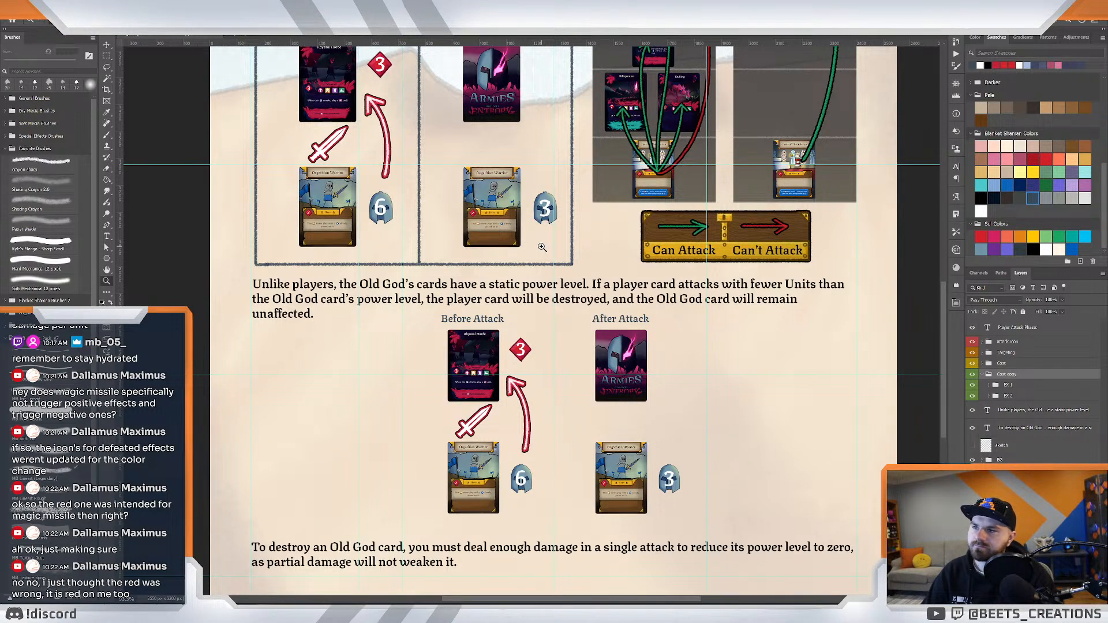
{"action": "key", "text": "ctrl+0"}
{"action": "left_click_drag", "start_coordinate": [511, 208], "coordinate": [529, 214]}
{"action": "left_click_drag", "start_coordinate": [532, 349], "coordinate": [512, 242]}
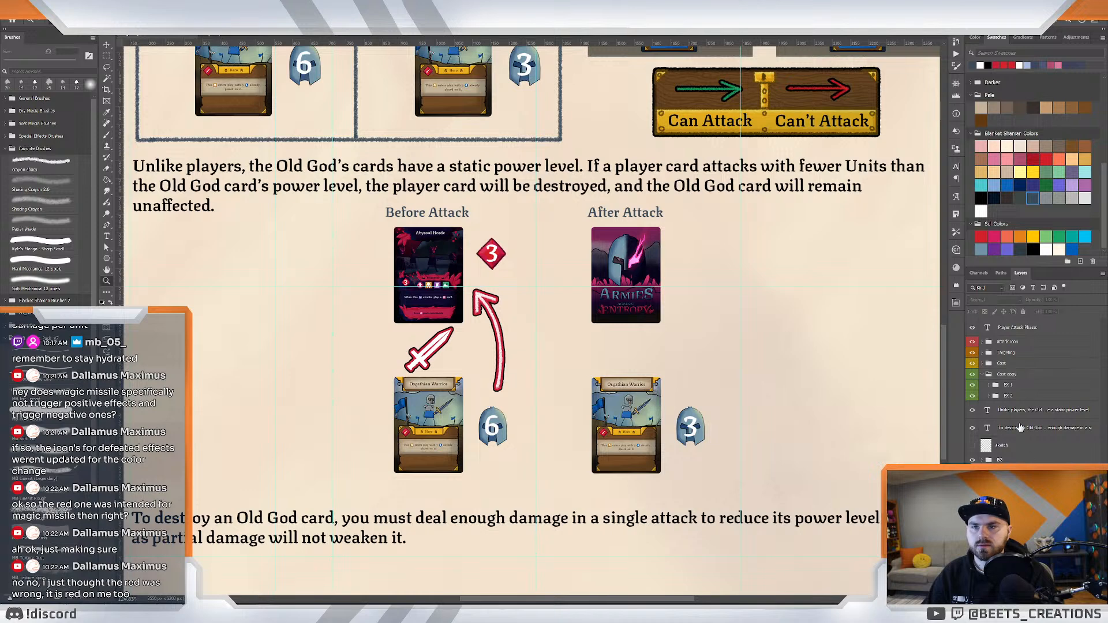
Change the Units number beside the lower example's Before Attack warrior to 1 and centre it on the helmet icon.
{"action": "left_click", "coordinate": [1017, 386]}
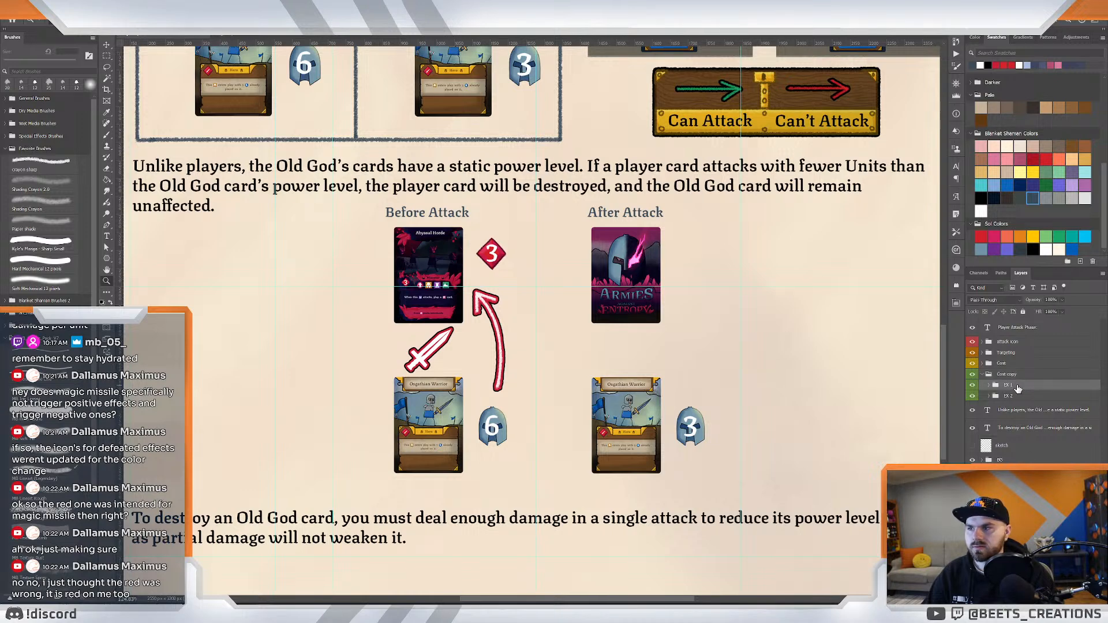
{"action": "left_click", "coordinate": [988, 385]}
{"action": "scroll", "coordinate": [1028, 445], "scroll_direction": "down", "scroll_amount": 1}
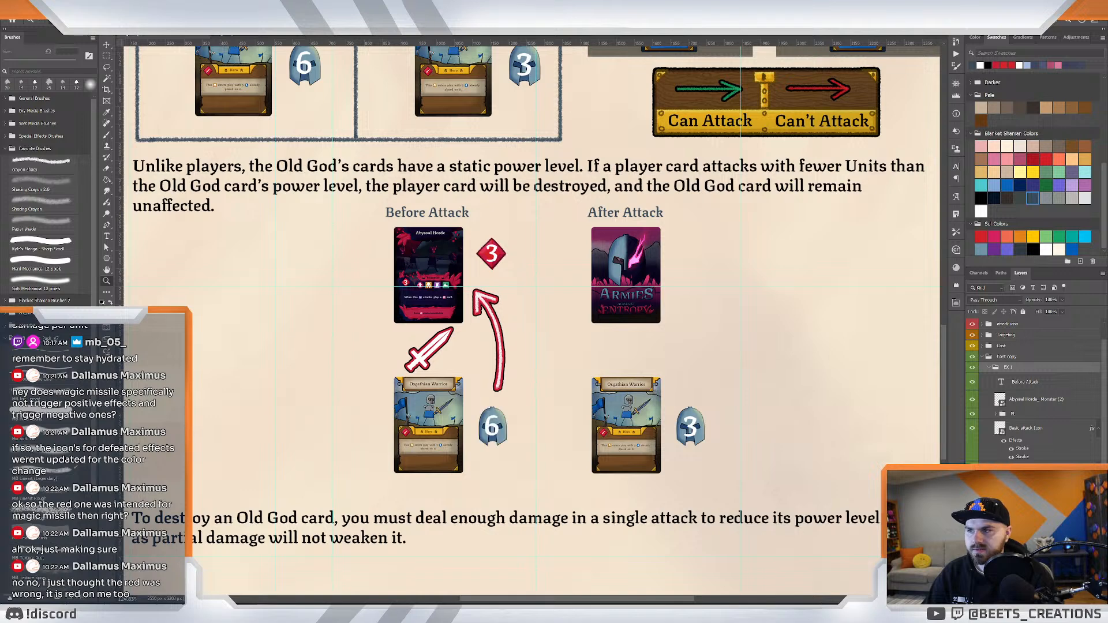
{"action": "scroll", "coordinate": [1025, 508], "scroll_direction": "down", "scroll_amount": 1}
{"action": "left_click", "coordinate": [1025, 520]}
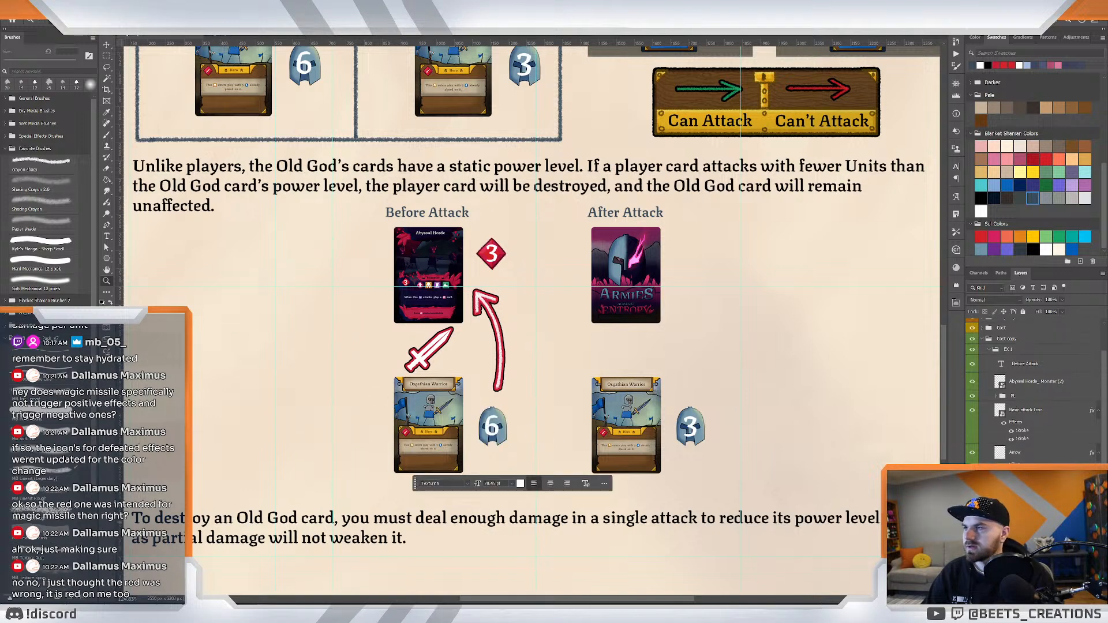
{"action": "double_click", "coordinate": [1050, 520]}
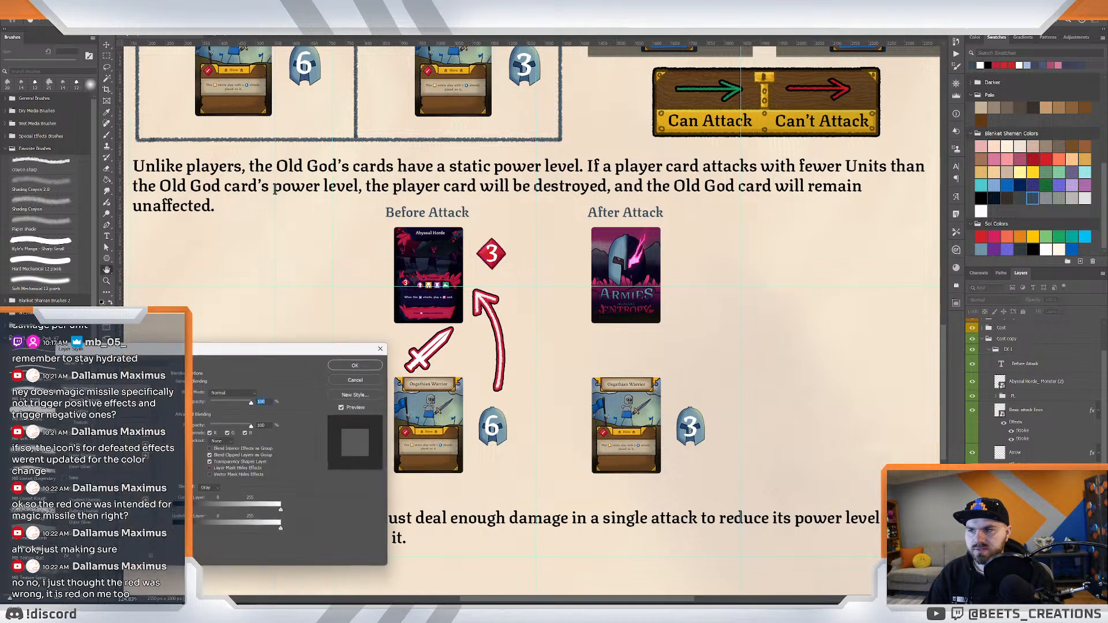
{"action": "left_click", "coordinate": [349, 381]}
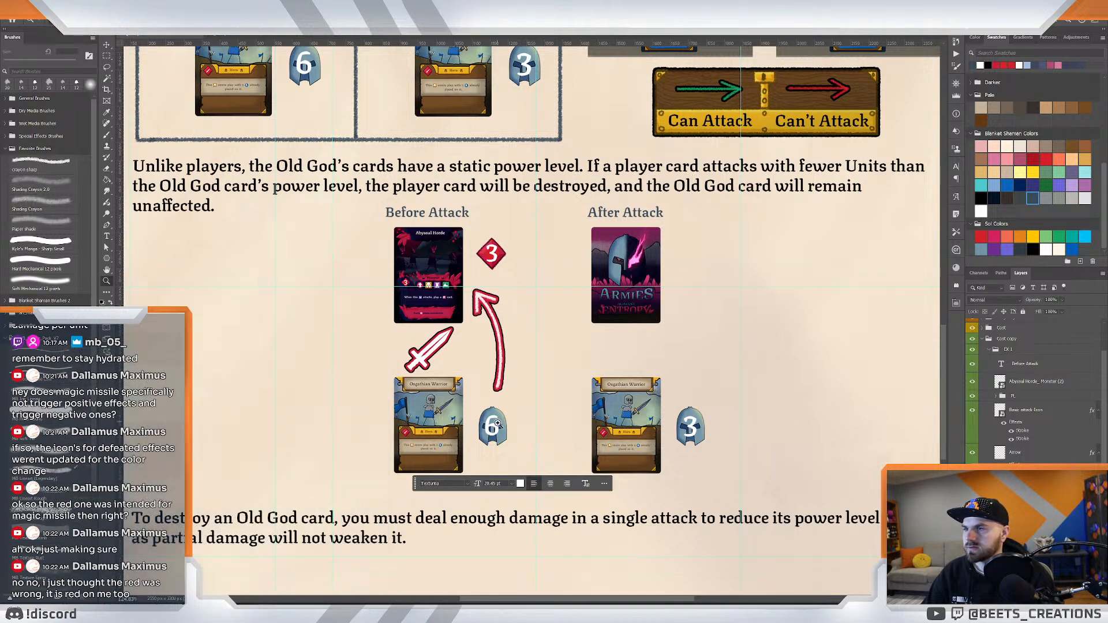
{"action": "left_click", "coordinate": [106, 237]}
{"action": "left_click", "coordinate": [491, 427]}
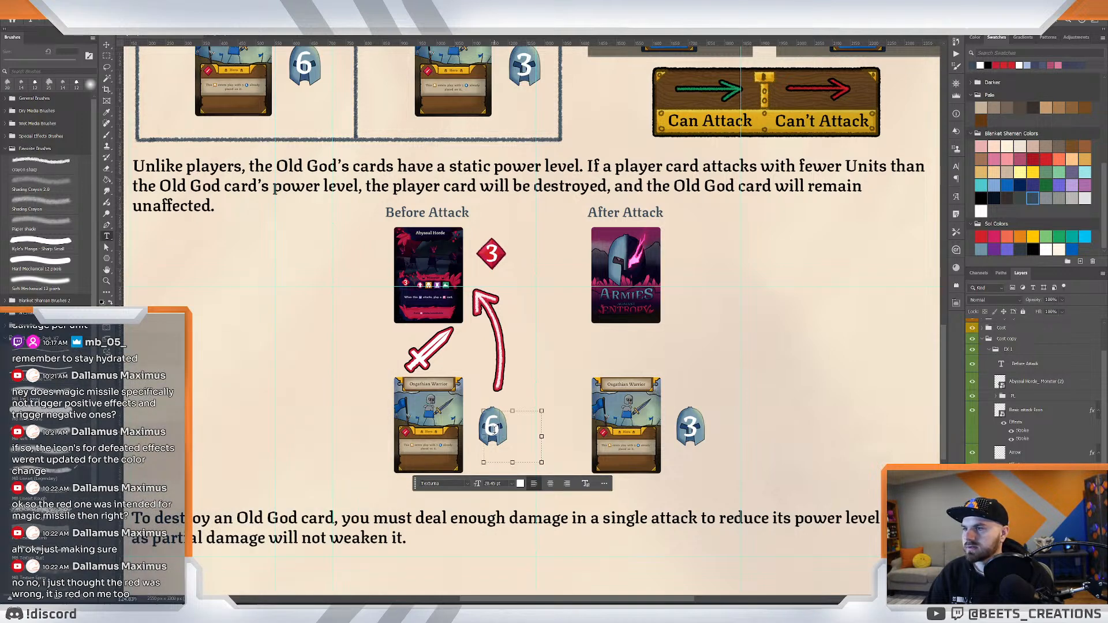
{"action": "type", "text": "1"}
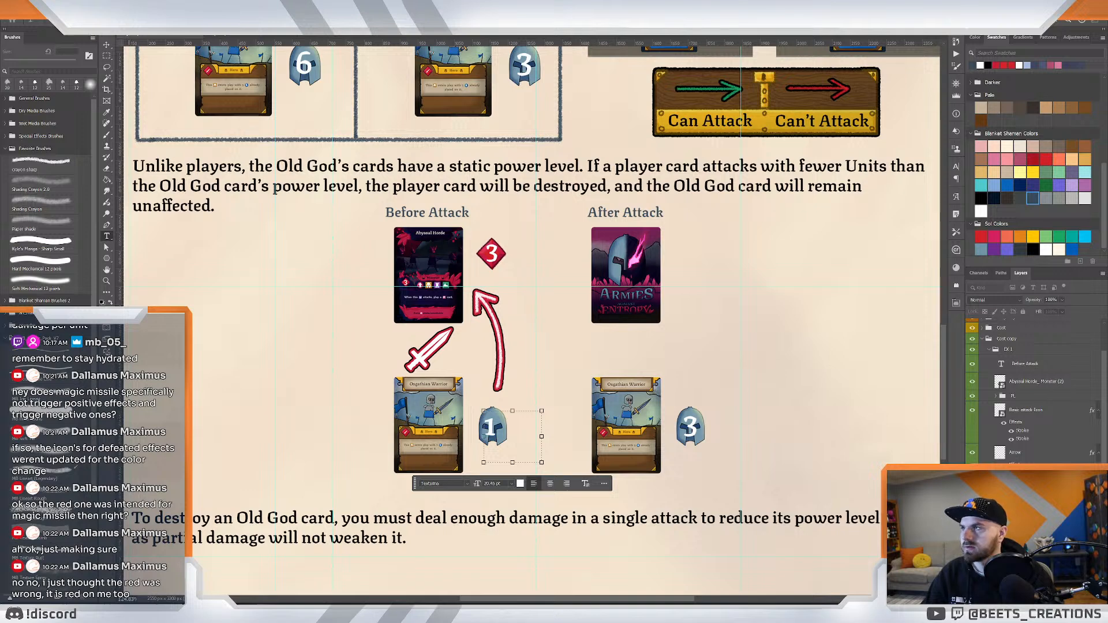
{"action": "left_click", "coordinate": [106, 45]}
{"action": "left_click_drag", "start_coordinate": [491, 428], "coordinate": [492, 428]}
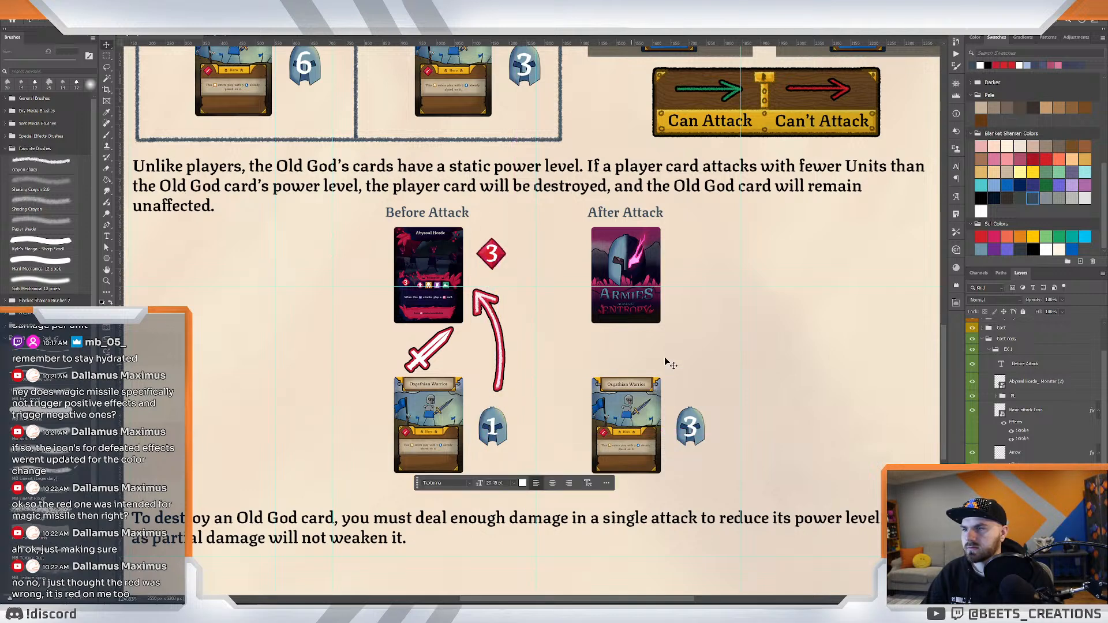
Duplicate the lower example's Abyssal Horde card and align the copy with the card back under After Attack.
{"action": "left_click", "coordinate": [1021, 452]}
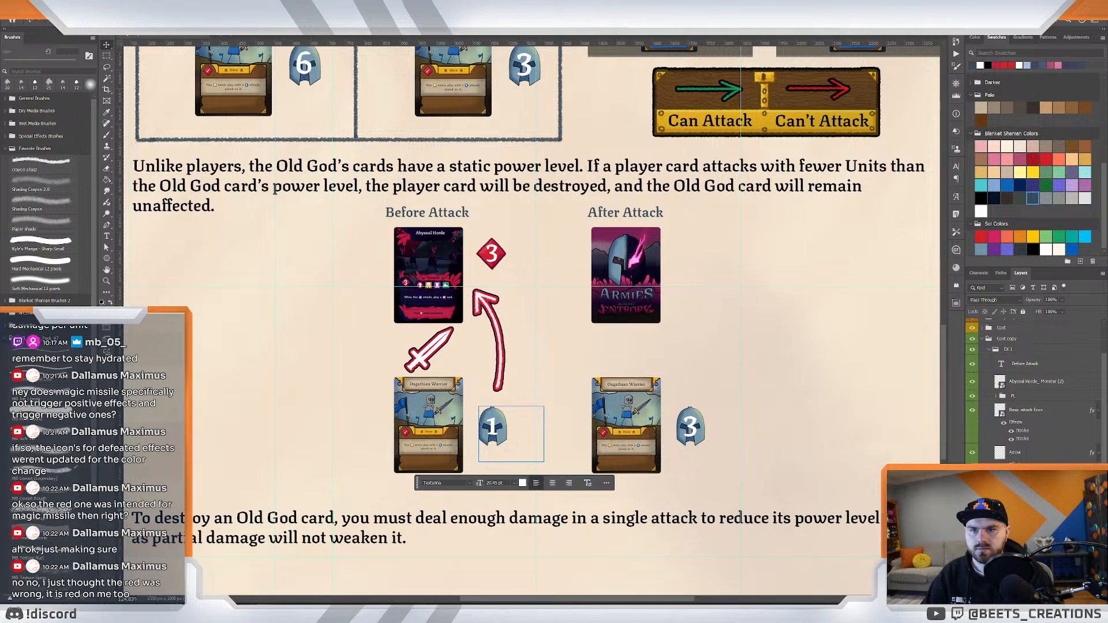
{"action": "left_click", "coordinate": [992, 327]}
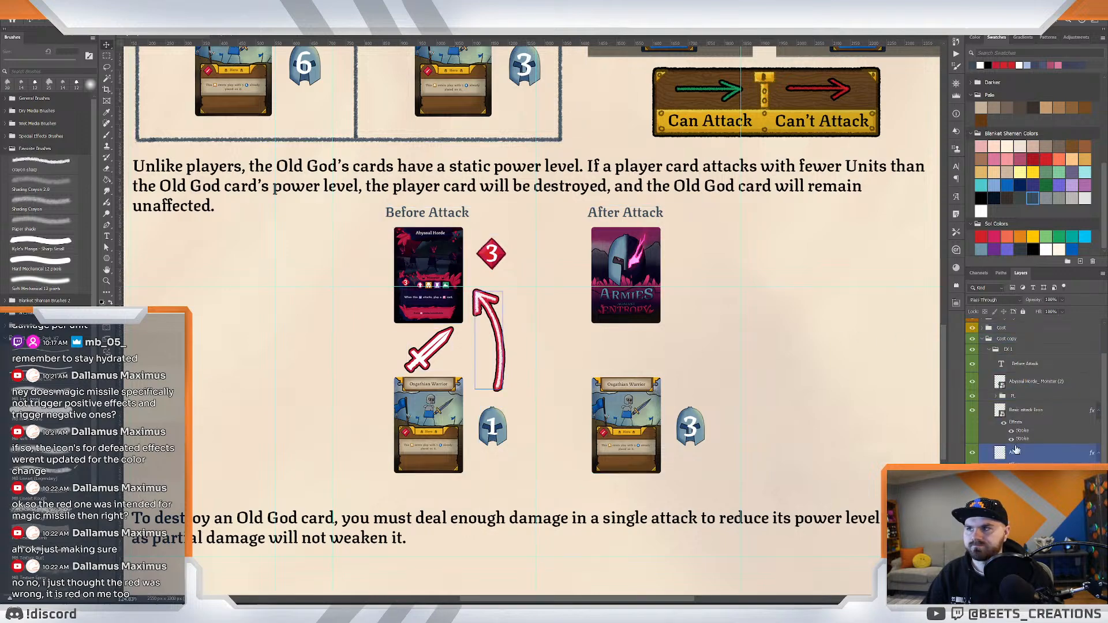
{"action": "key", "text": "z"}
{"action": "mouse_move", "coordinate": [732, 292]}
{"action": "left_mouse_down"}
{"action": "mouse_move", "coordinate": [705, 272]}
{"action": "mouse_move", "coordinate": [744, 294]}
{"action": "left_mouse_up"}
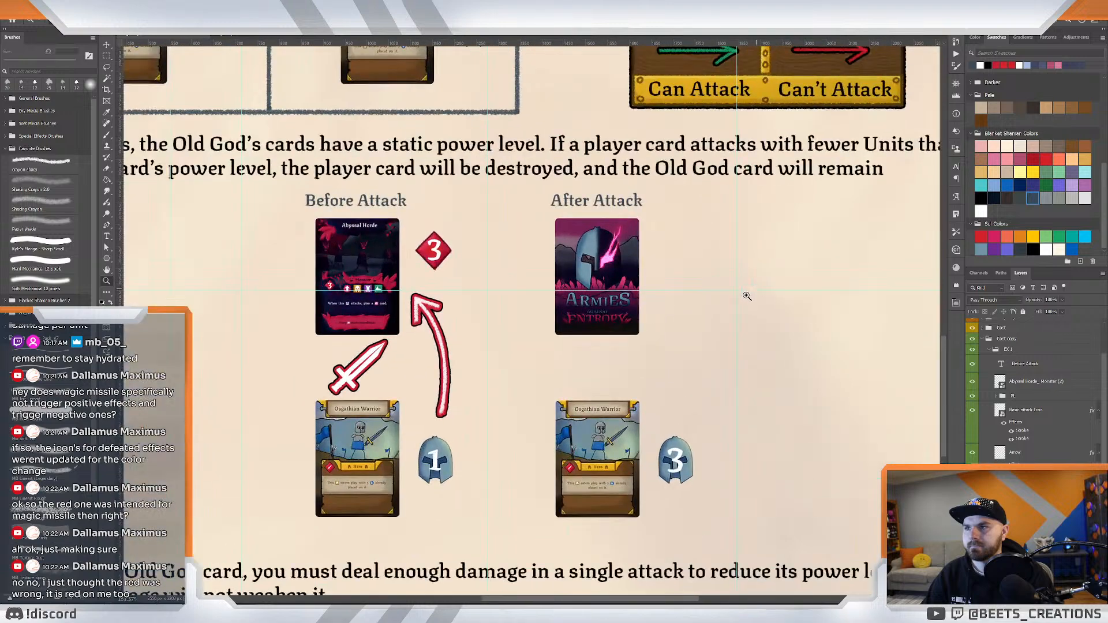
{"action": "left_click_drag", "start_coordinate": [649, 316], "coordinate": [712, 290]}
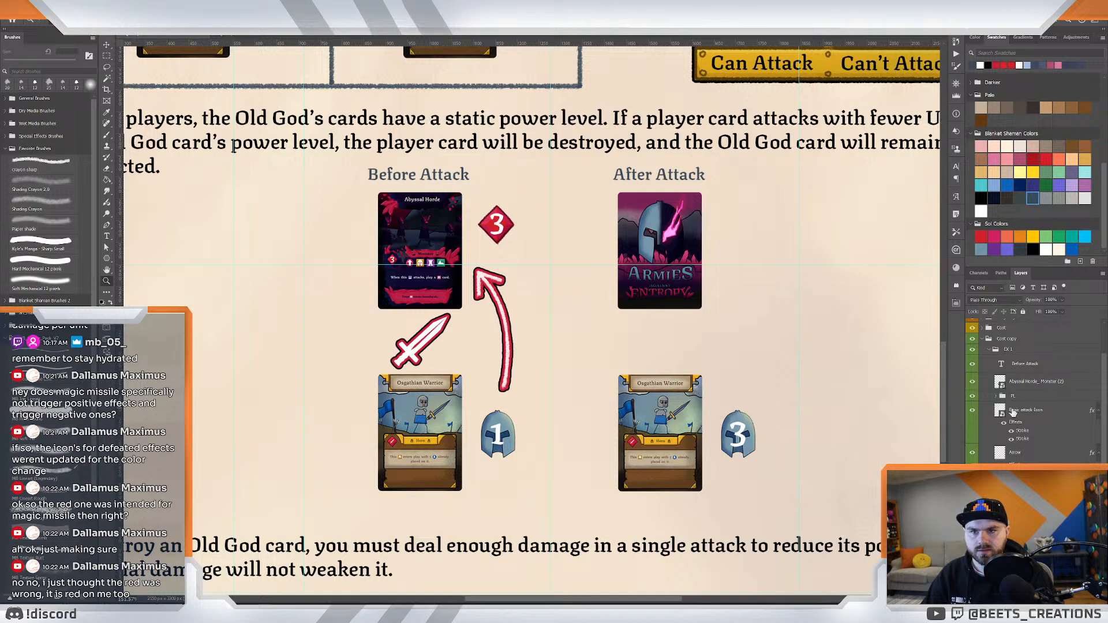
{"action": "left_click", "coordinate": [1032, 388]}
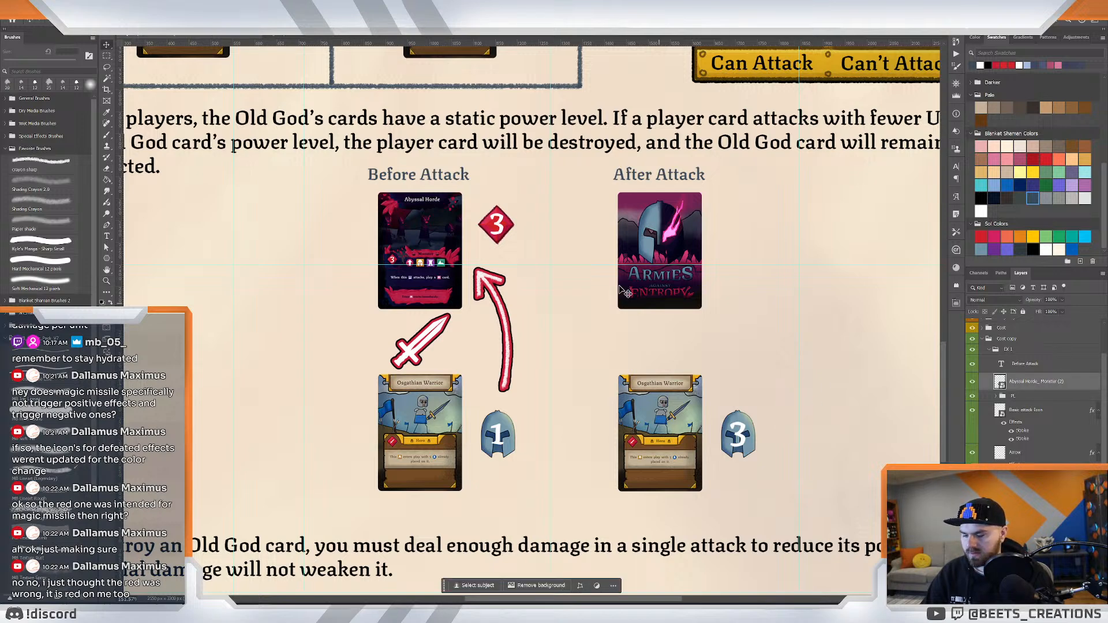
{"action": "left_click_drag", "start_coordinate": [438, 254], "coordinate": [669, 262]}
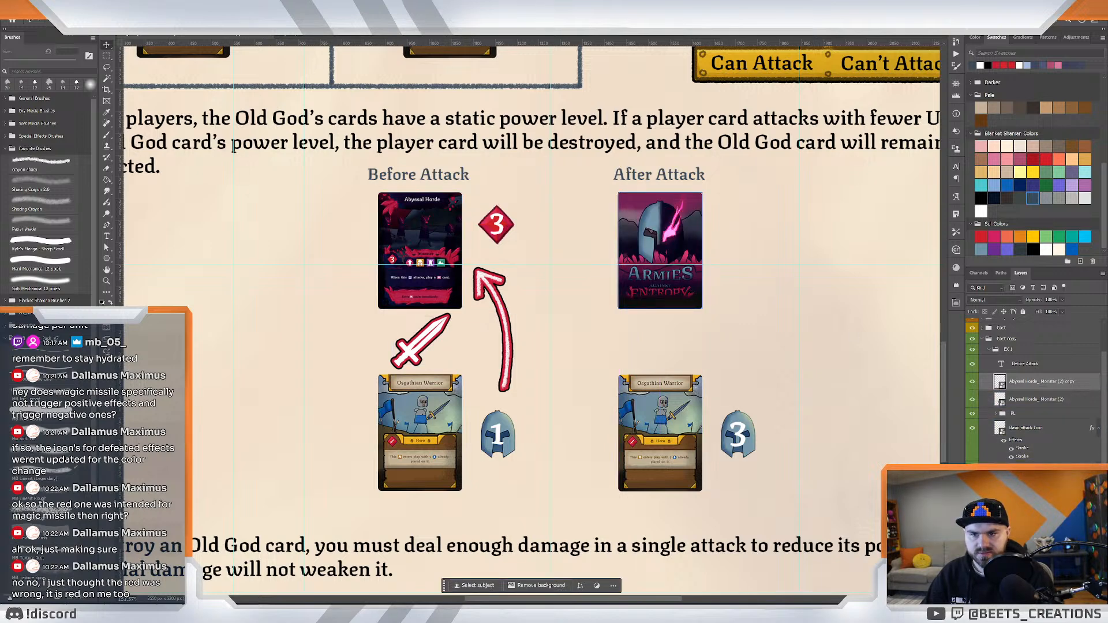
Bring the copied Abyssal Horde card in front of the card back under After Attack.
{"action": "key", "text": "ctrl+z"}
{"action": "key", "text": "ctrl+z"}
{"action": "key", "text": "ctrl+z"}
{"action": "key", "text": "ctrl+z"}
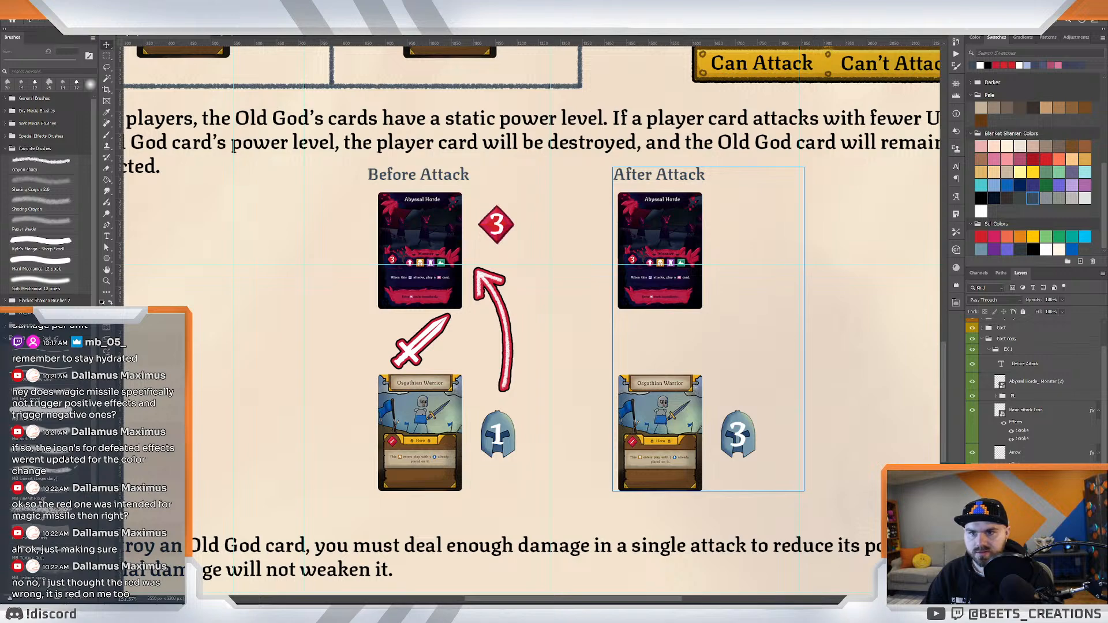
{"action": "key", "text": "ctrl+z"}
{"action": "key", "text": "ctrl+z"}
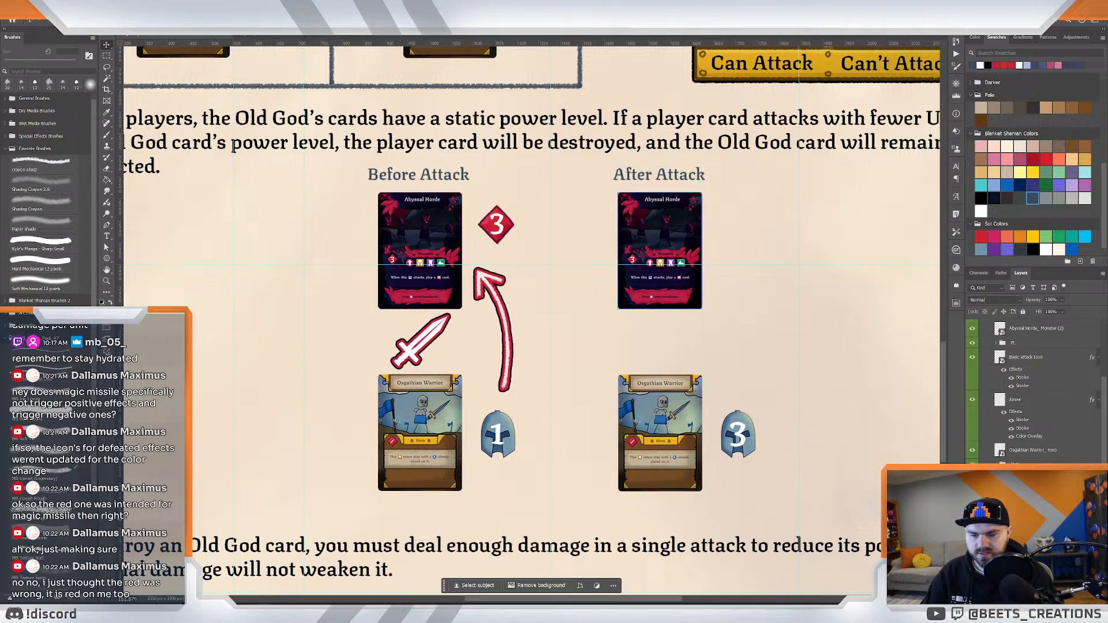
{"action": "left_click_drag", "start_coordinate": [741, 303], "coordinate": [747, 309]}
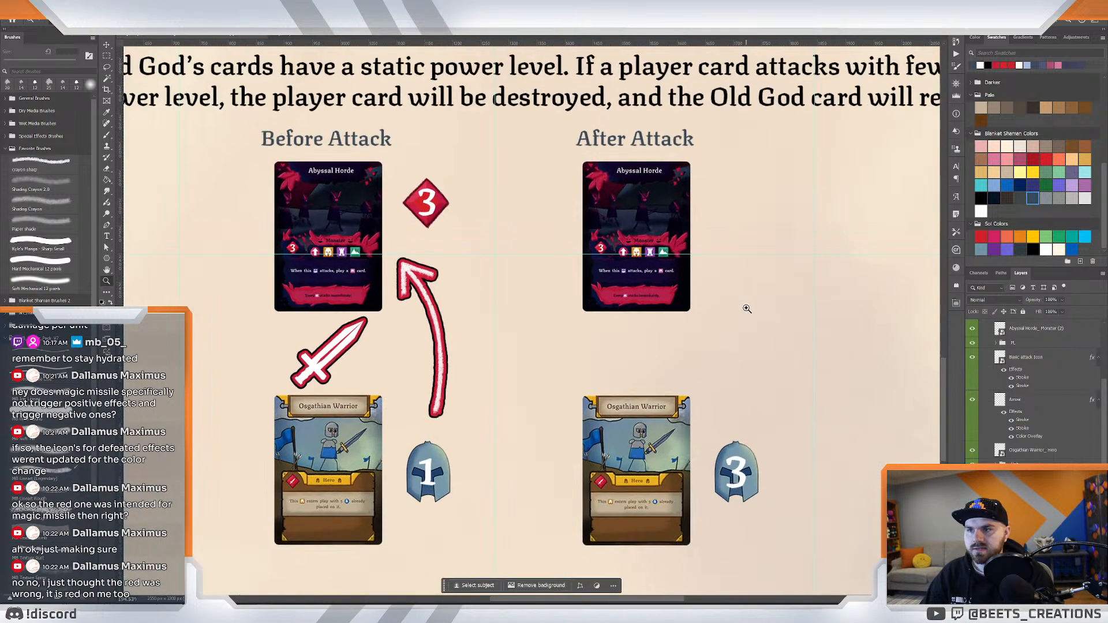
{"action": "left_click_drag", "start_coordinate": [700, 427], "coordinate": [703, 330]}
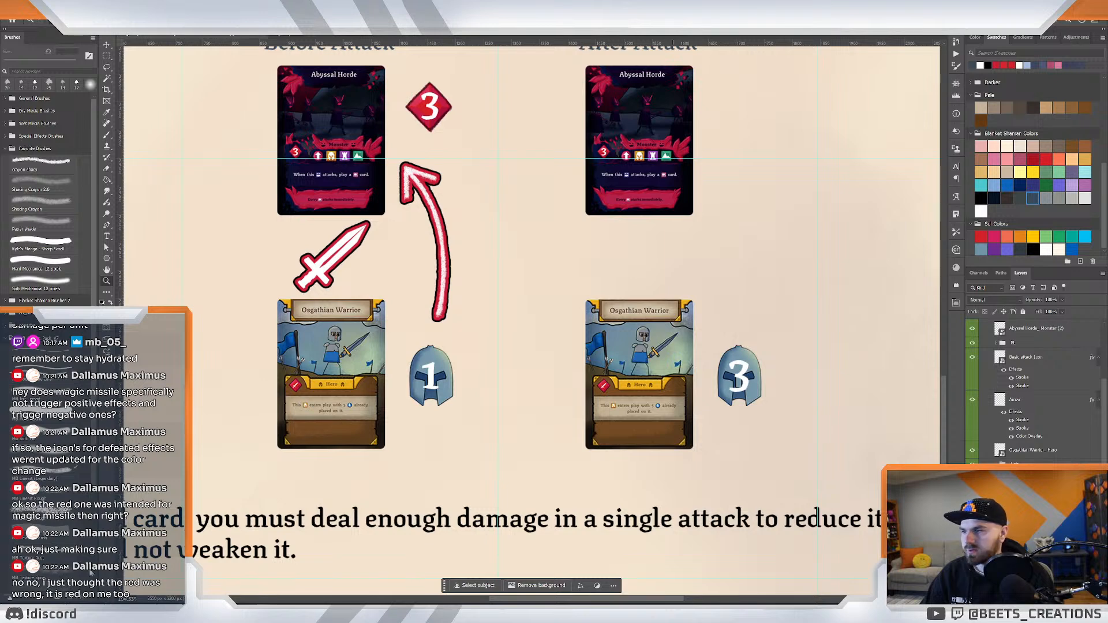
{"action": "mouse_move", "coordinate": [265, 606]}
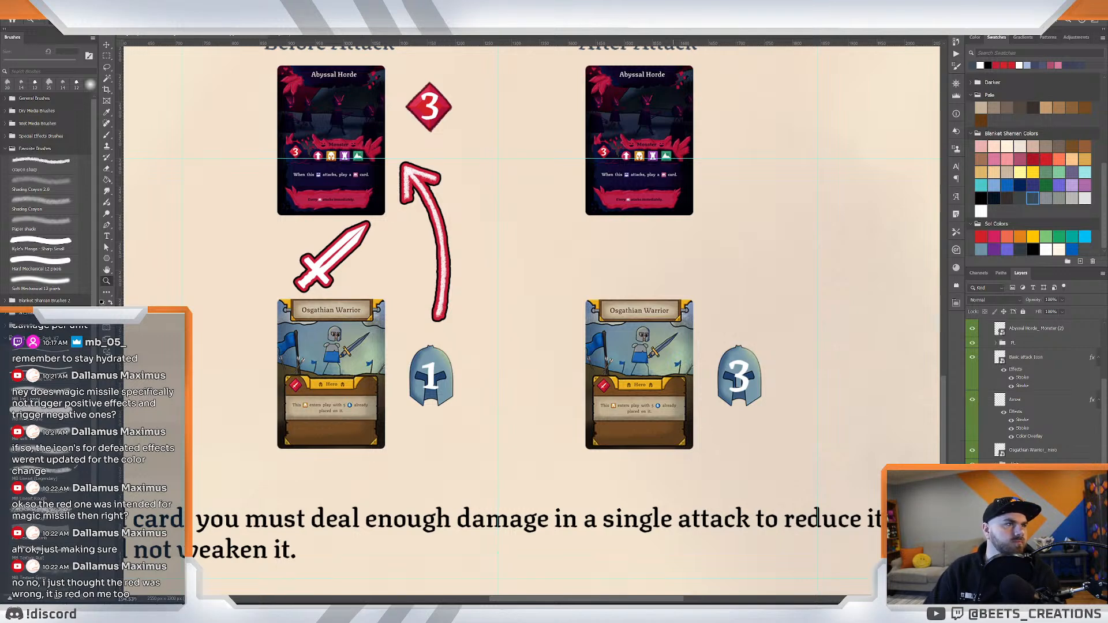
{"action": "left_click_drag", "start_coordinate": [734, 458], "coordinate": [735, 457]}
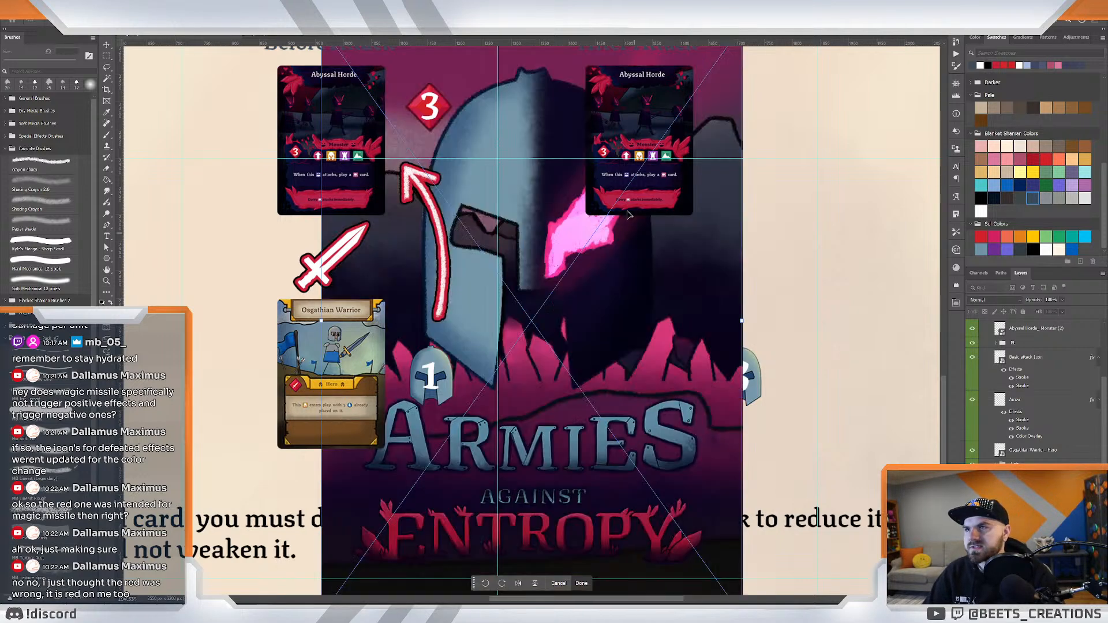
{"action": "left_click_drag", "start_coordinate": [709, 366], "coordinate": [752, 396]}
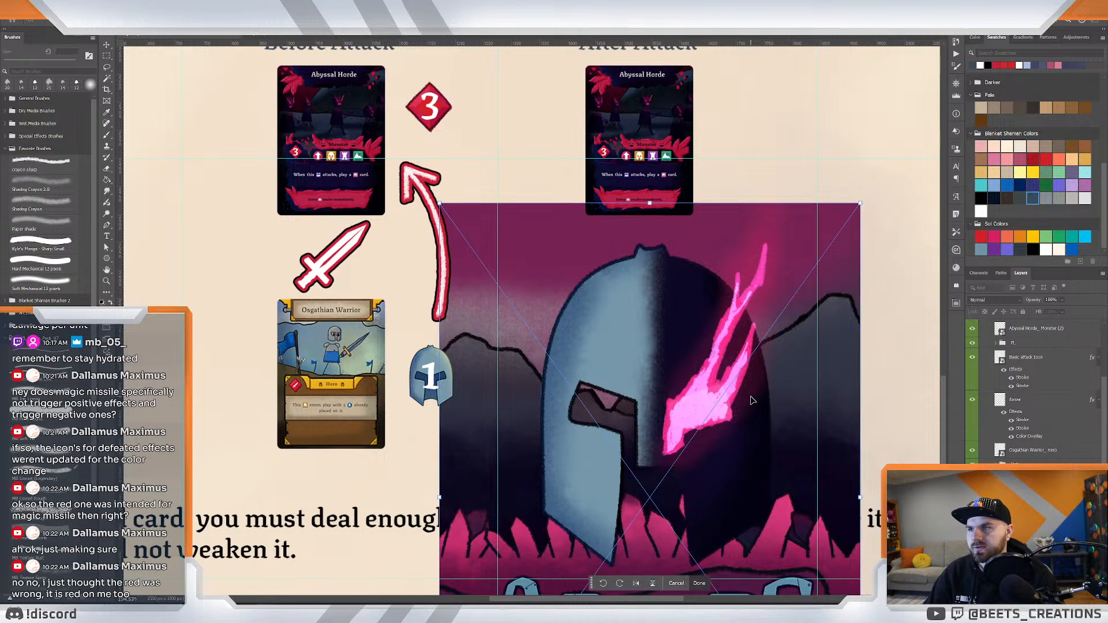
{"action": "key", "text": "Escape"}
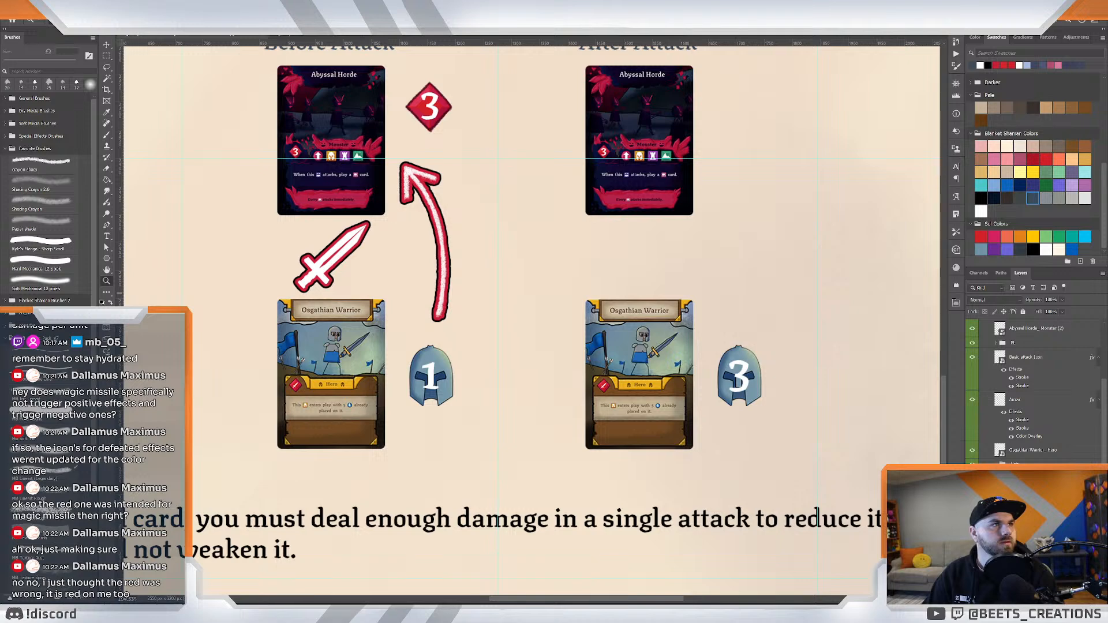
Switch to Dextrous and add a new component to the Armies Against Entropy project.
{"action": "key", "text": "alt+Tab"}
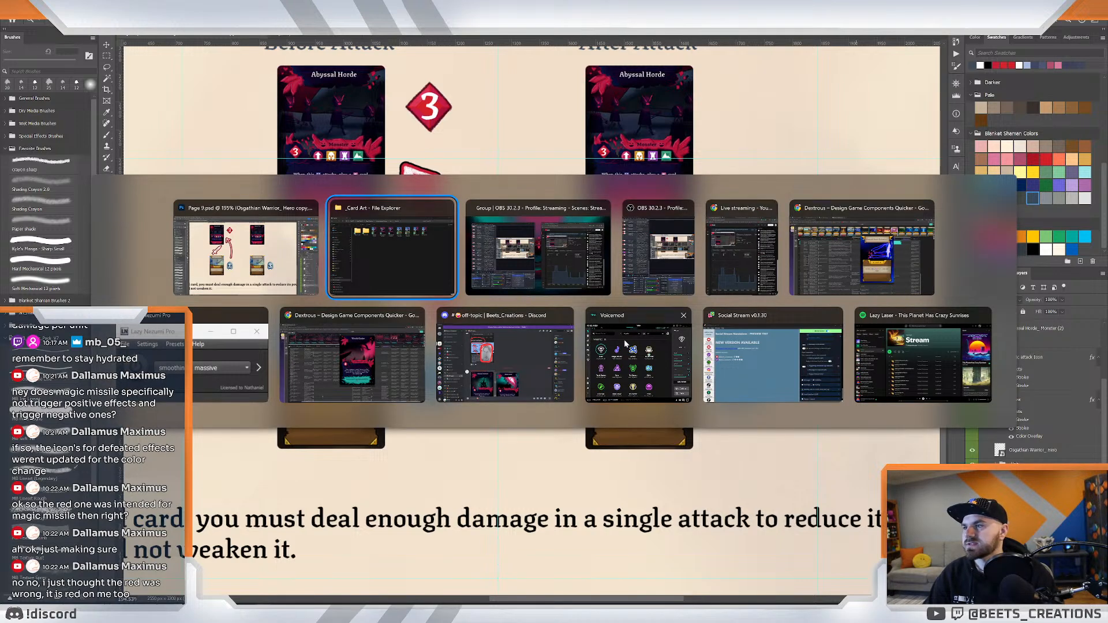
{"action": "key", "text": "alt+Tab"}
{"action": "key", "text": "alt+Tab"}
{"action": "key", "text": "alt+Tab"}
{"action": "key", "text": "alt+Tab"}
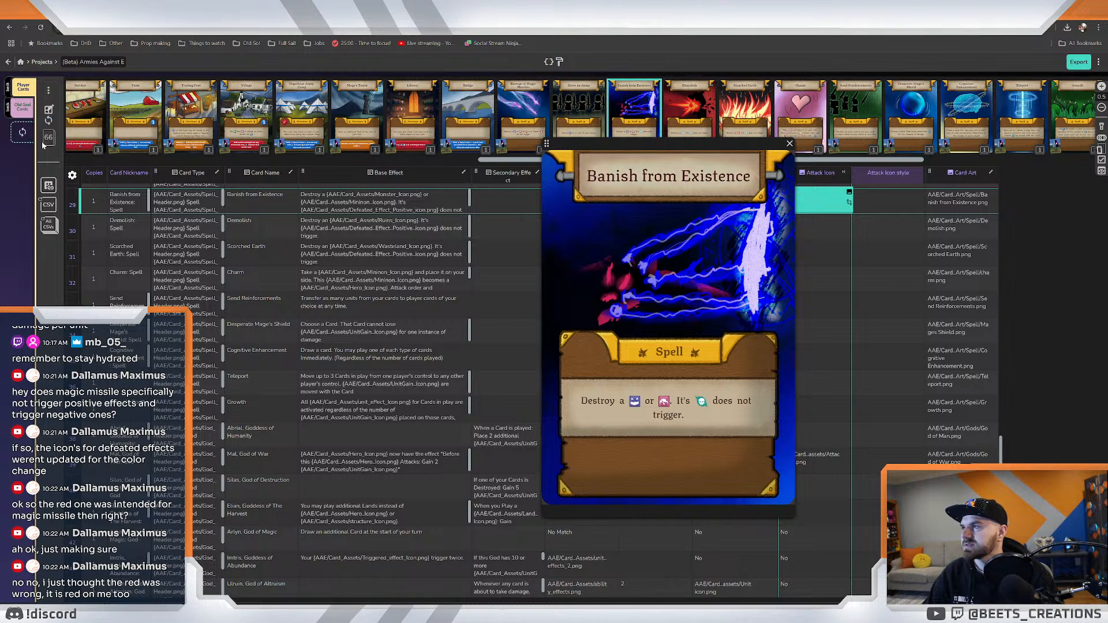
{"action": "left_click", "coordinate": [49, 229]}
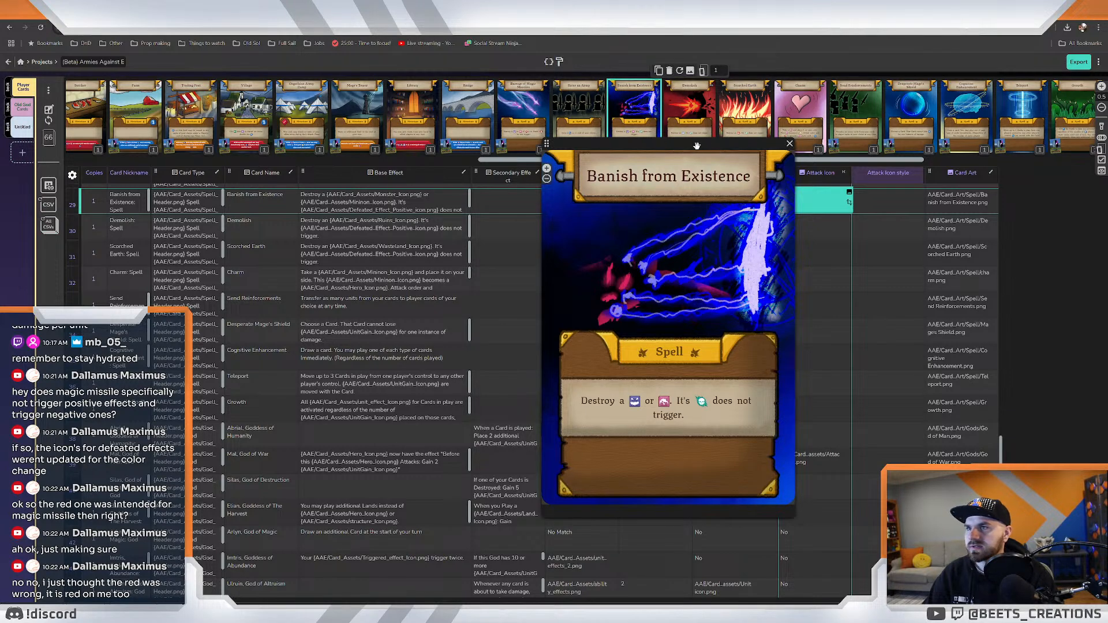
{"action": "left_click", "coordinate": [47, 137]}
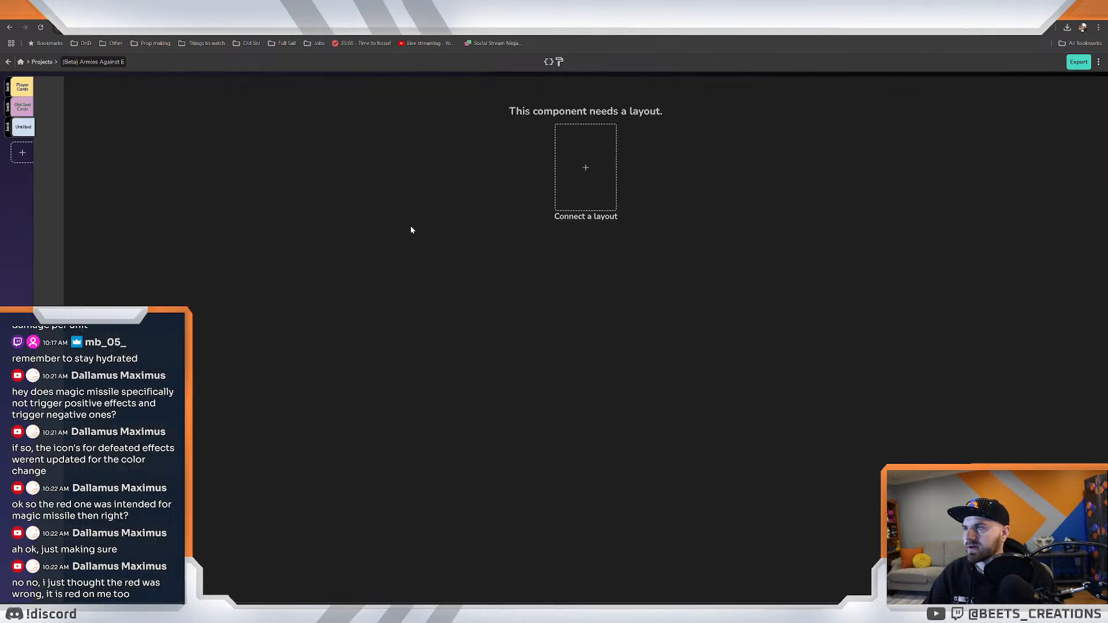
Connect the new component to the existing Player Card Back layout and download its card image.
{"action": "left_click", "coordinate": [615, 171]}
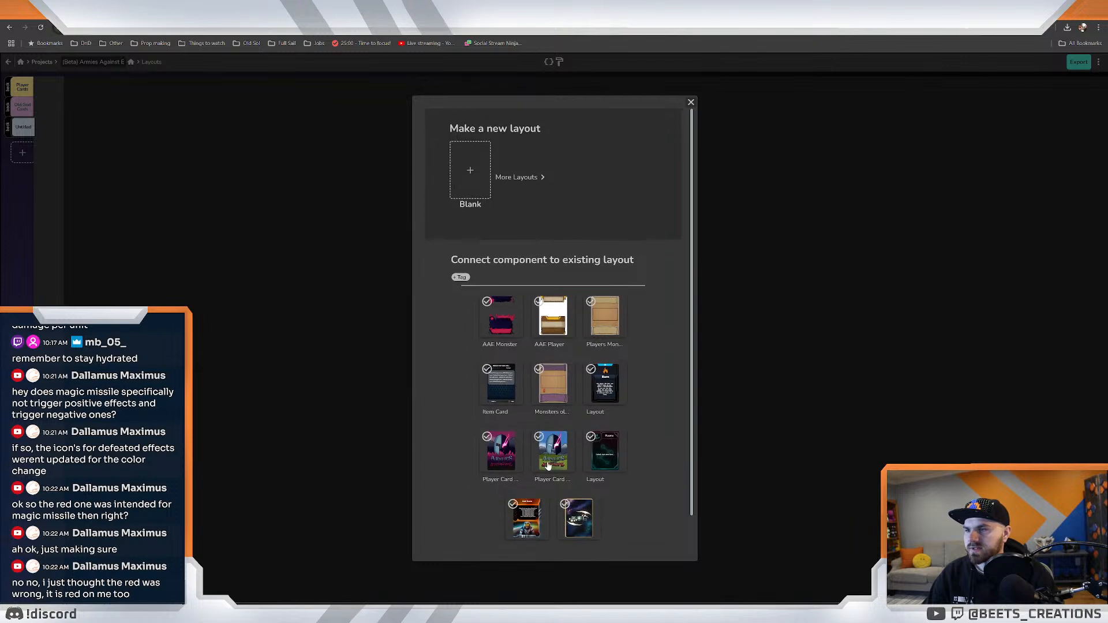
{"action": "left_click", "coordinate": [551, 442]}
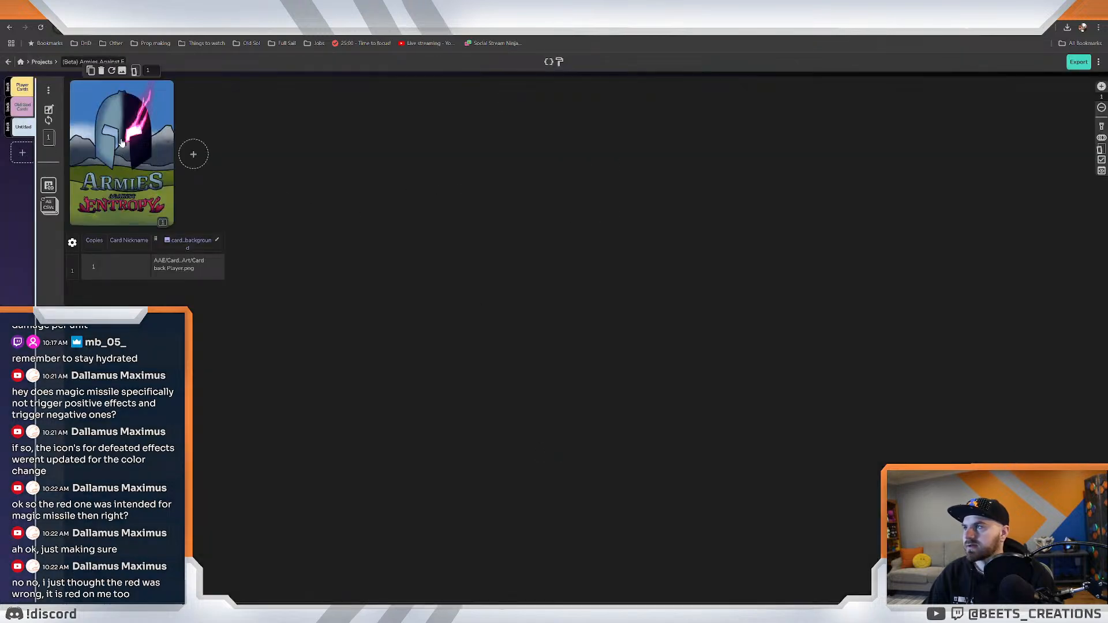
{"action": "left_click", "coordinate": [125, 70]}
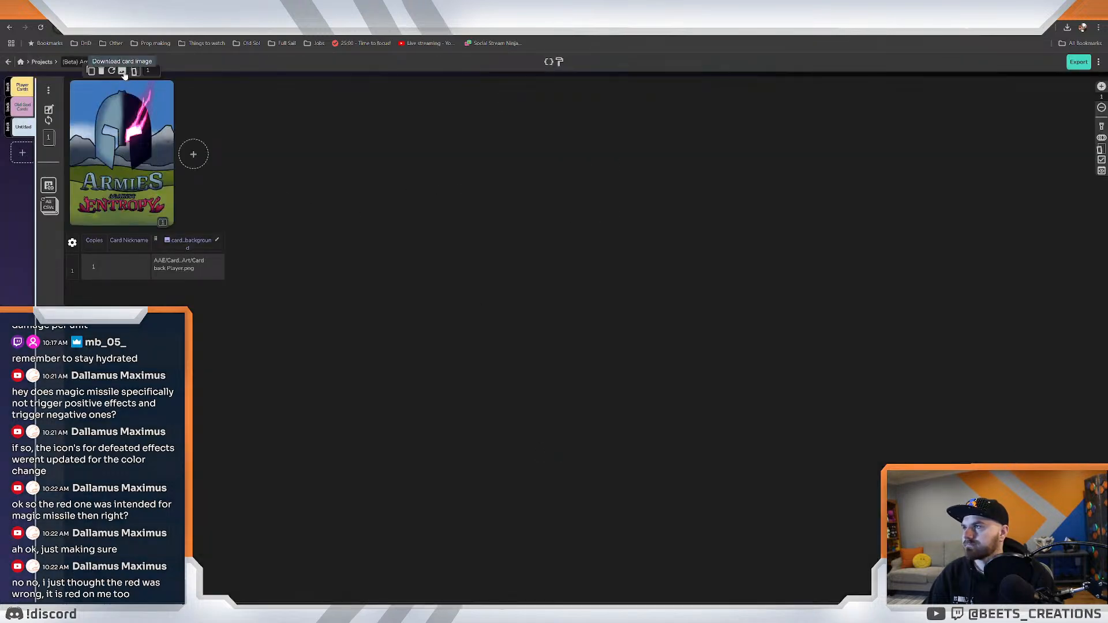
{"action": "left_click", "coordinate": [567, 354]}
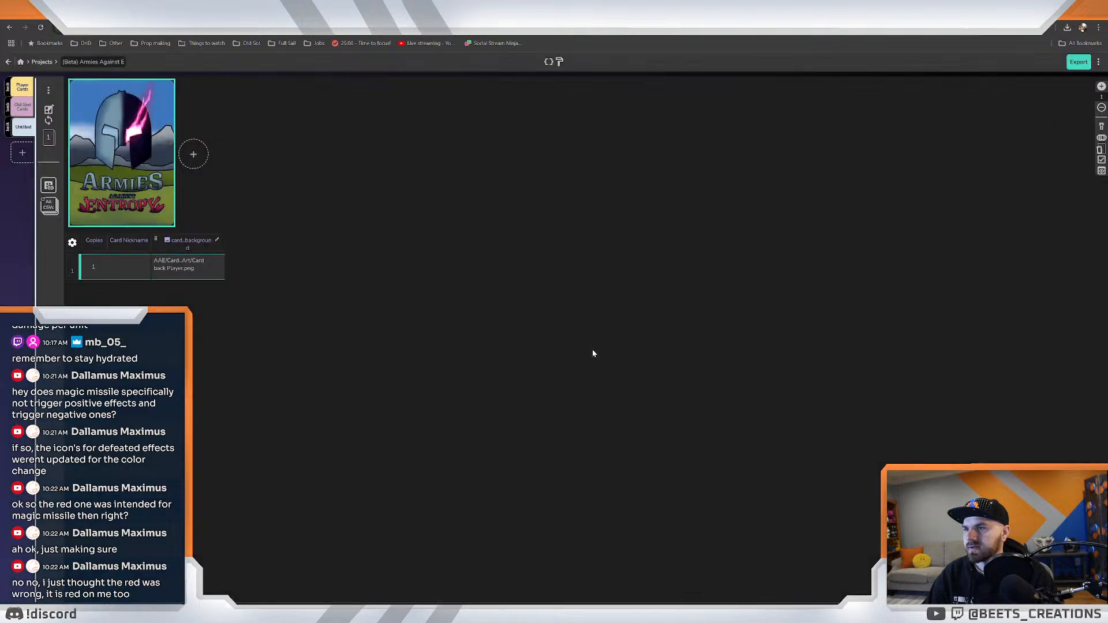
Delete the untitled card back component from the project.
{"action": "right_click", "coordinate": [24, 128]}
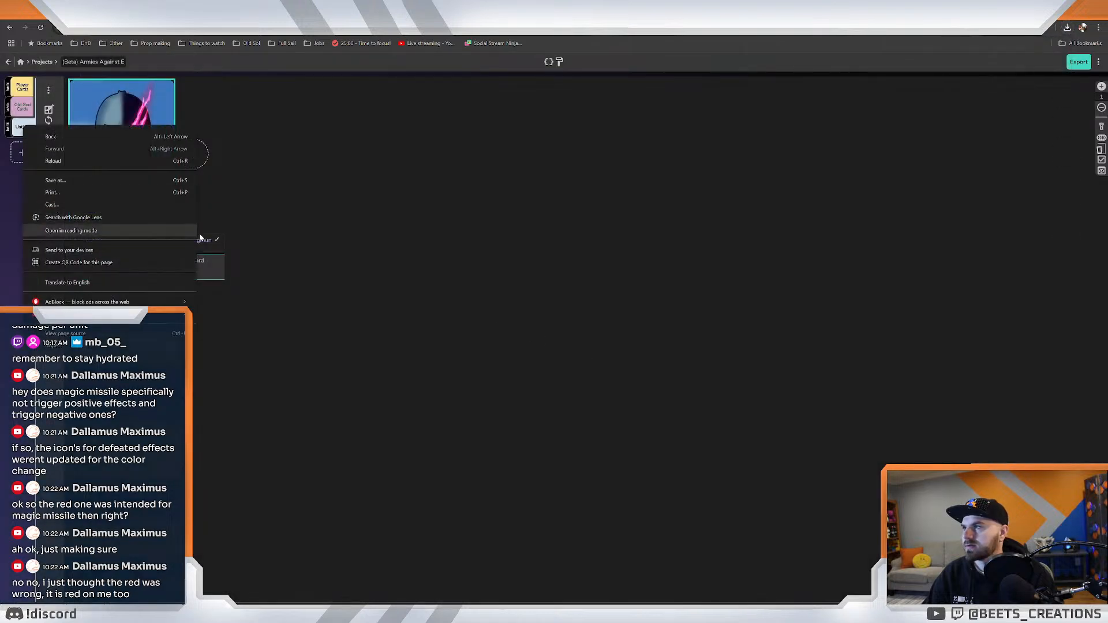
{"action": "key", "text": "Escape"}
{"action": "left_click", "coordinate": [48, 90]}
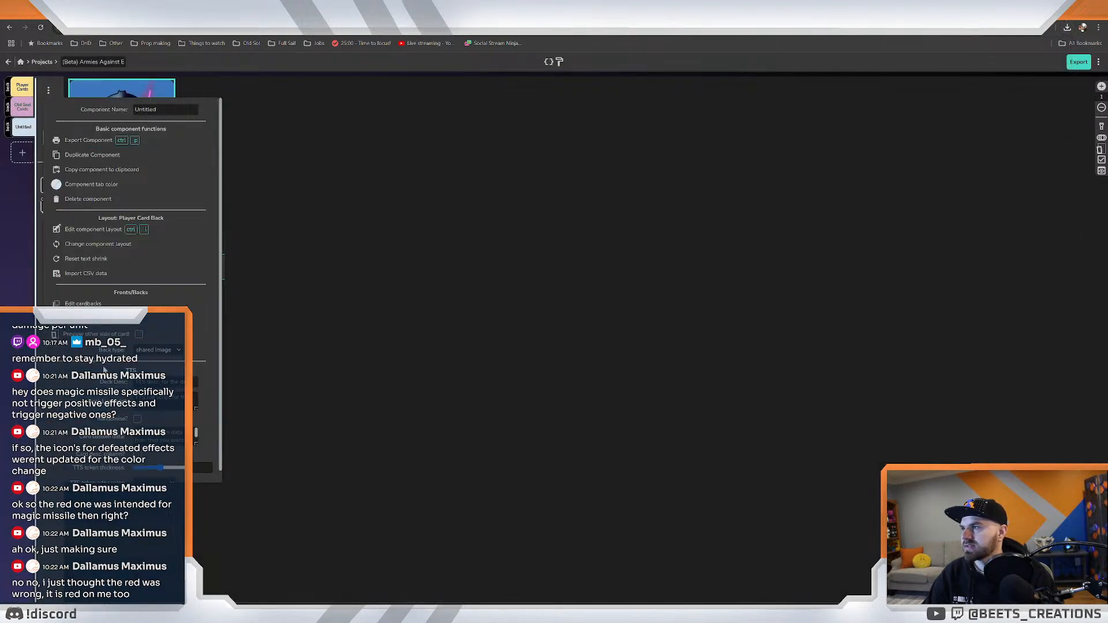
{"action": "scroll", "coordinate": [101, 199], "scroll_direction": "down", "scroll_amount": 1}
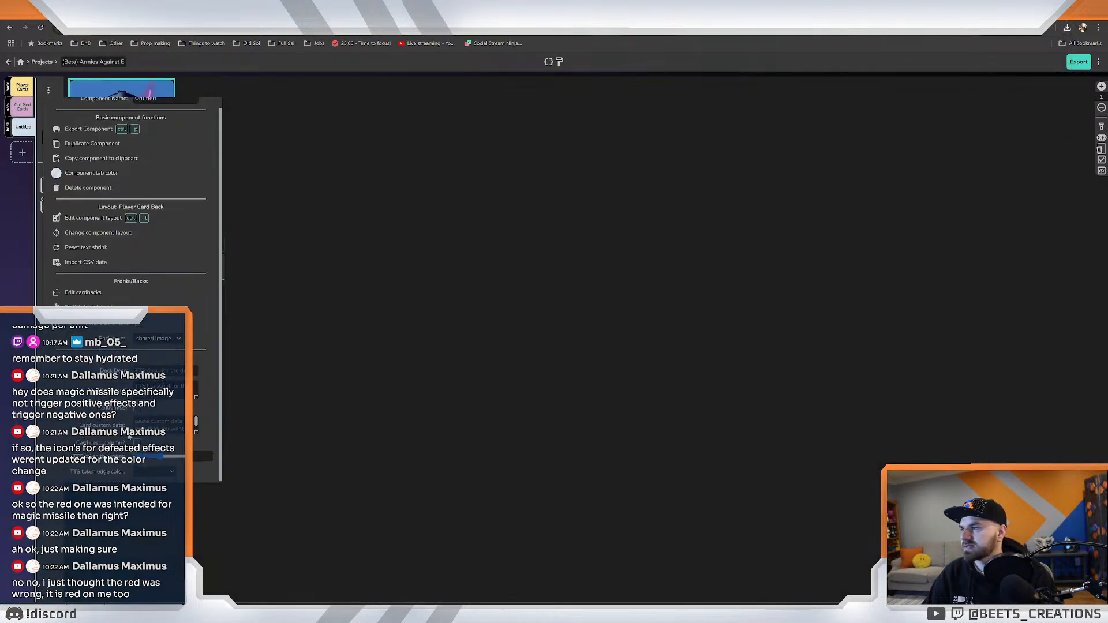
{"action": "left_click", "coordinate": [101, 187]}
{"action": "left_click", "coordinate": [556, 300]}
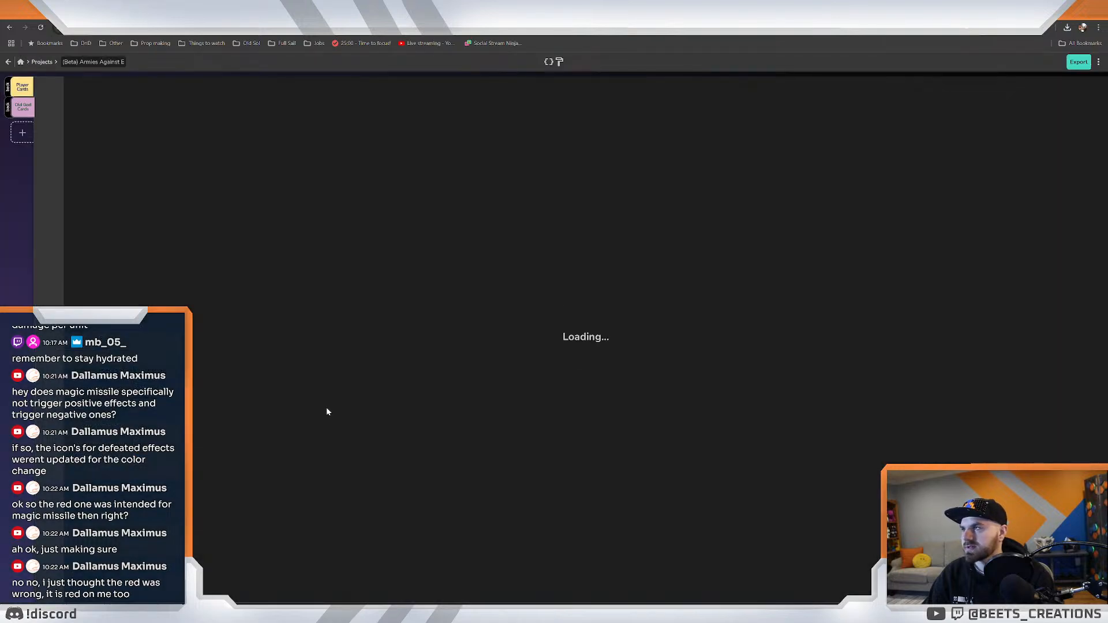
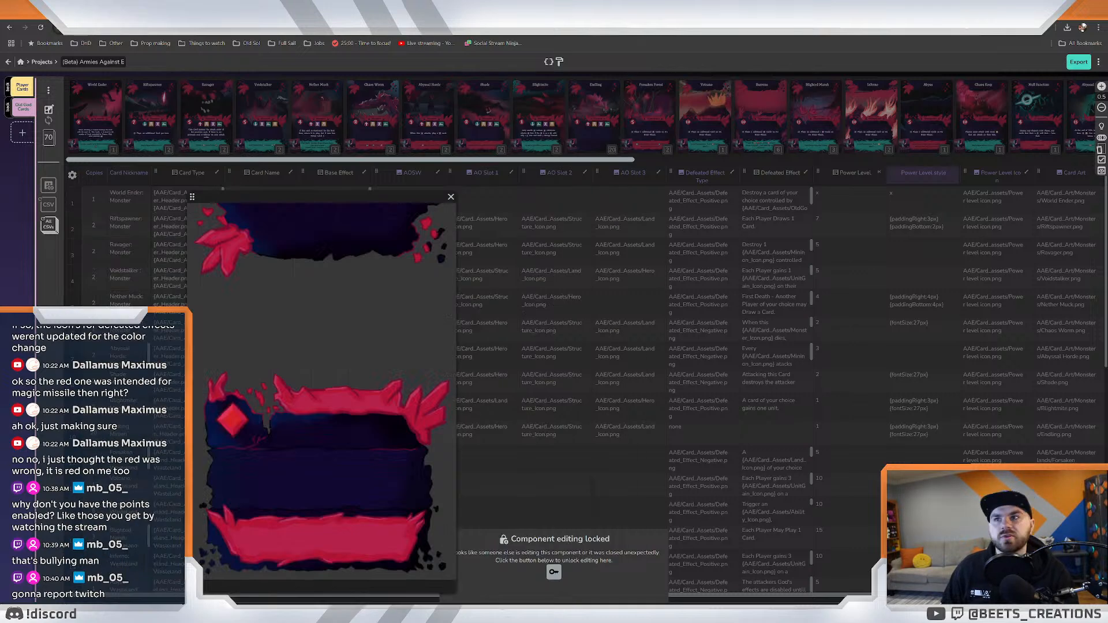
Examine Twitch's Channel Points Guide for Creators to find who can use channel points and how they are set up.
{"action": "left_click", "coordinate": [519, 10]}
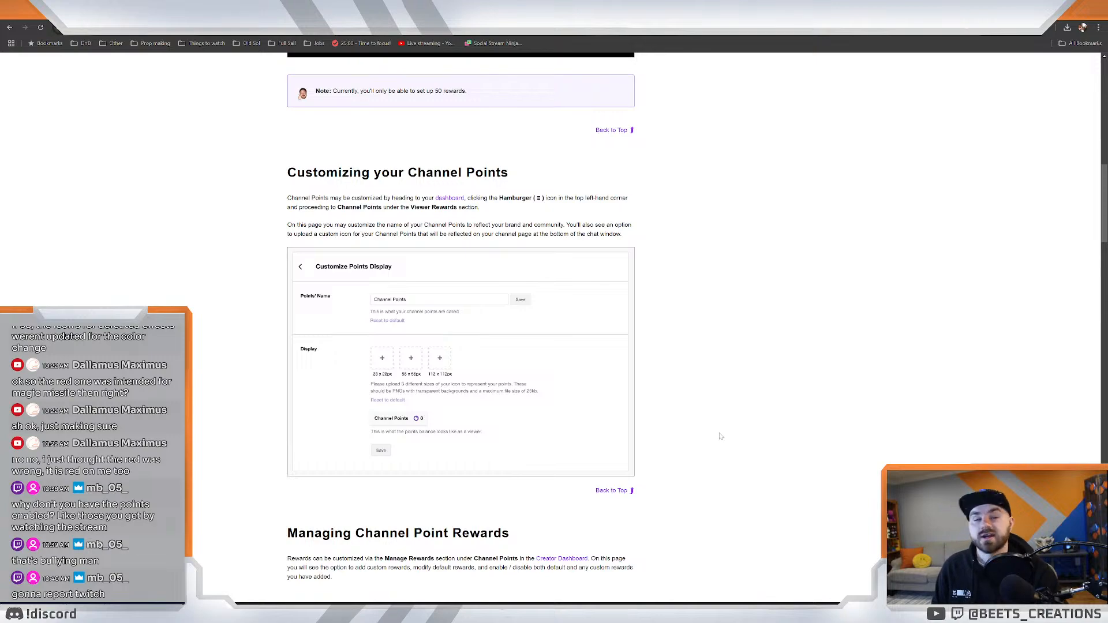
{"action": "scroll", "coordinate": [676, 424], "scroll_direction": "down", "scroll_amount": 3}
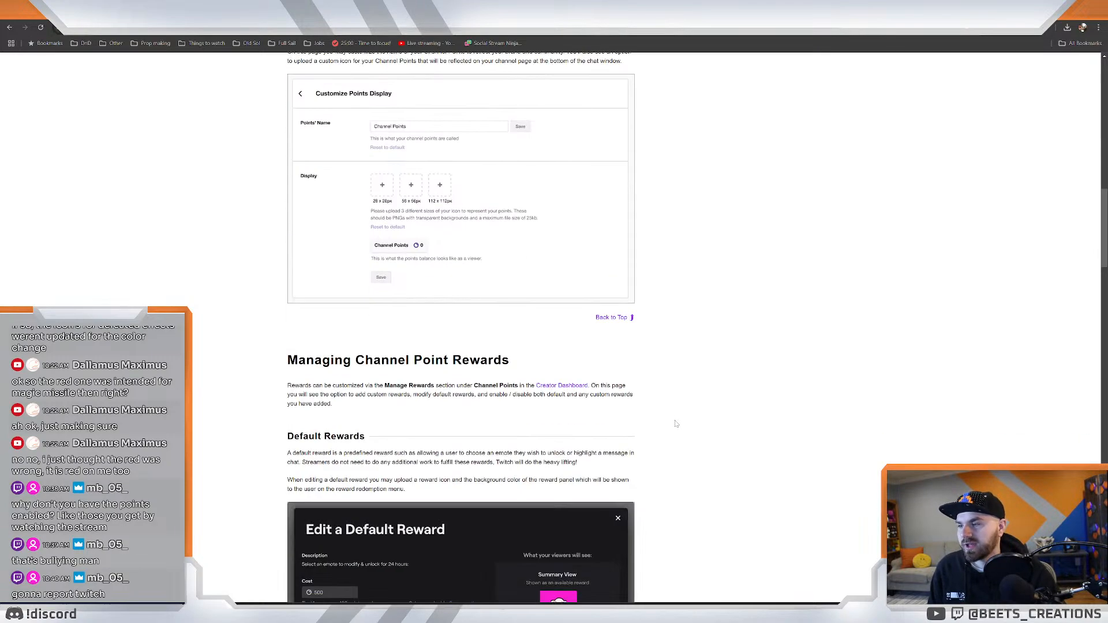
{"action": "scroll", "coordinate": [676, 424], "scroll_direction": "down", "scroll_amount": 4}
{"action": "scroll", "coordinate": [676, 424], "scroll_direction": "up", "scroll_amount": 5}
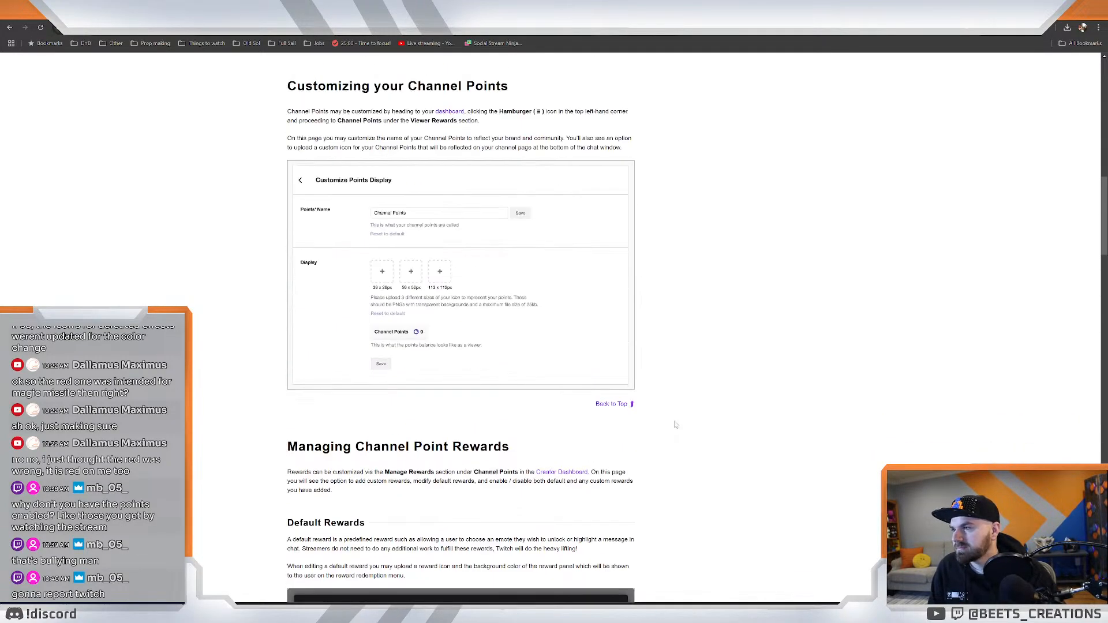
{"action": "scroll", "coordinate": [676, 425], "scroll_direction": "up", "scroll_amount": 10}
{"action": "scroll", "coordinate": [677, 424], "scroll_direction": "up", "scroll_amount": 4}
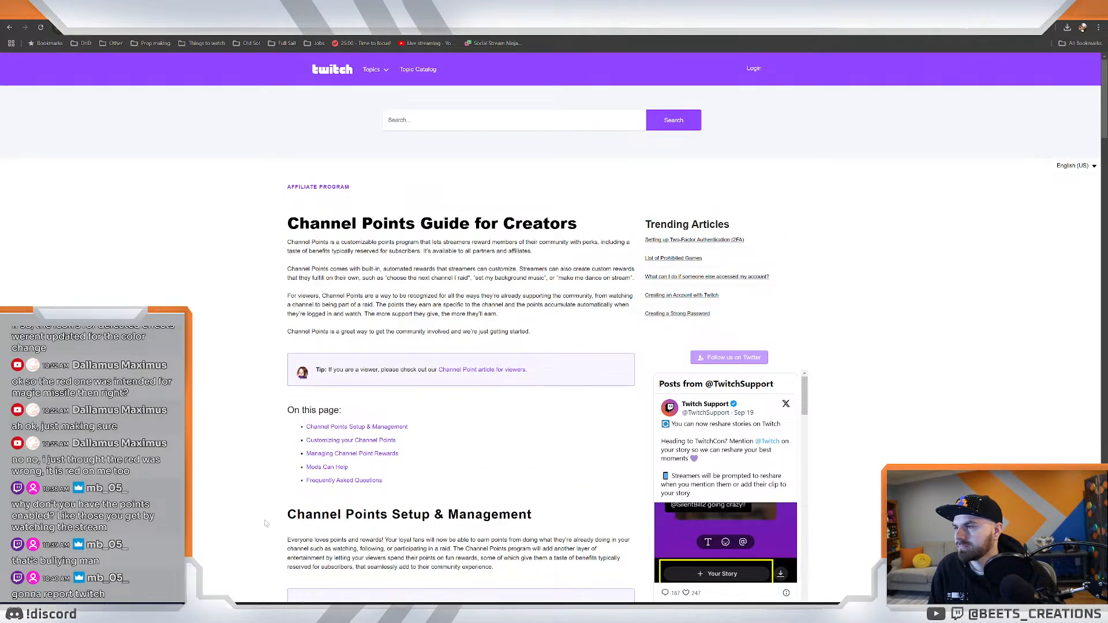
{"action": "scroll", "coordinate": [236, 501], "scroll_direction": "down", "scroll_amount": 1}
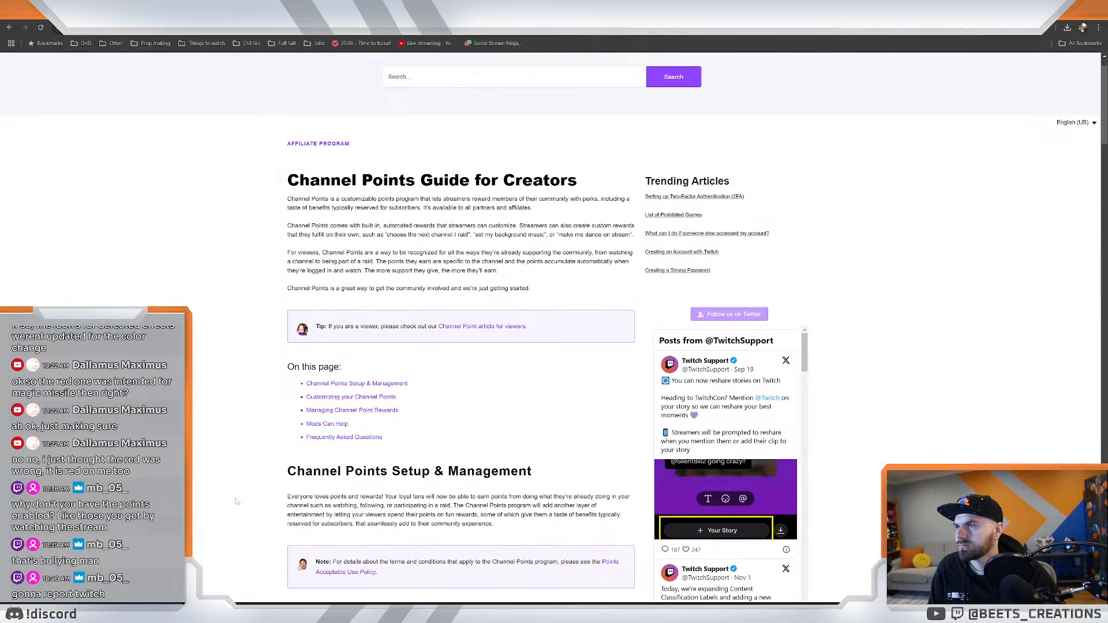
{"action": "left_click_drag", "start_coordinate": [288, 199], "coordinate": [538, 213]}
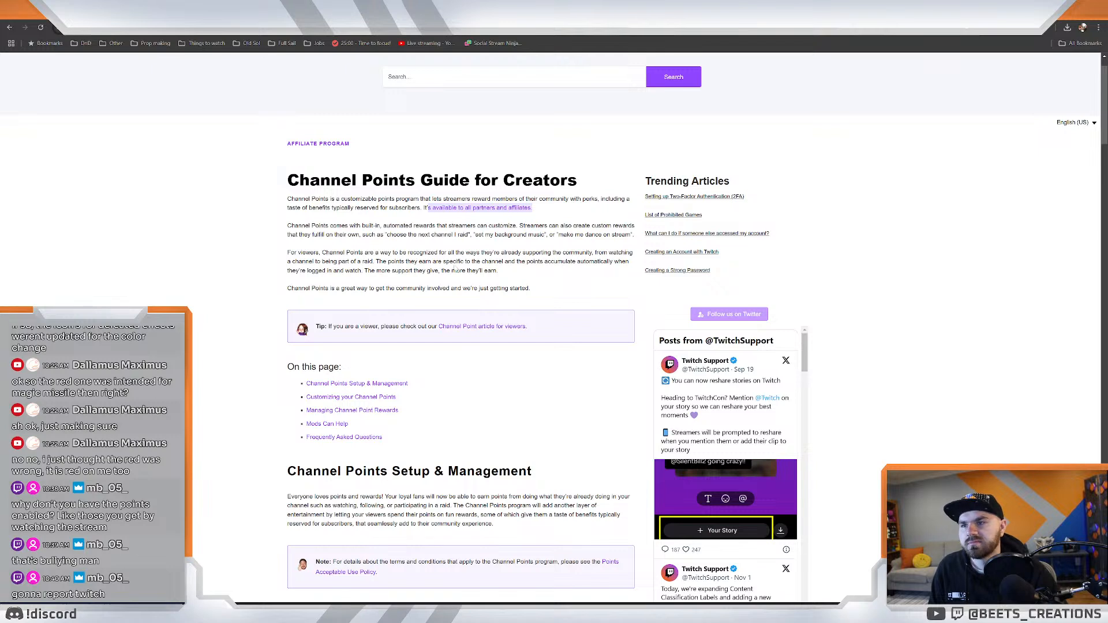
{"action": "left_click", "coordinate": [395, 215]}
{"action": "left_click_drag", "start_coordinate": [424, 208], "coordinate": [555, 214]}
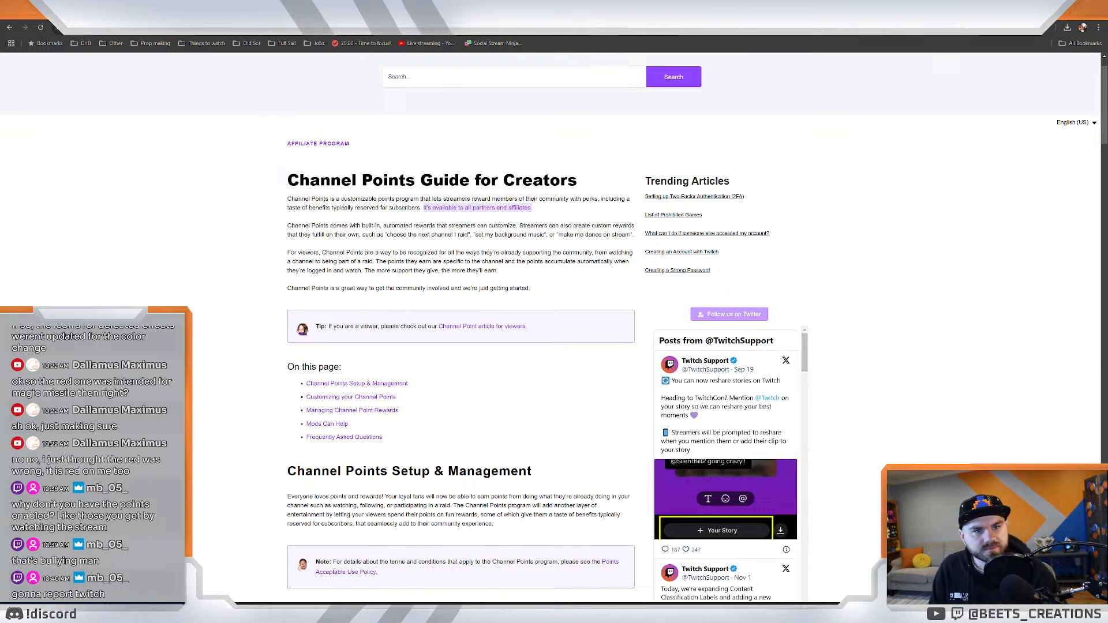
Switch back to Photoshop and place the downloaded player card back image on the rulebook page.
{"action": "left_click", "coordinate": [462, 9]}
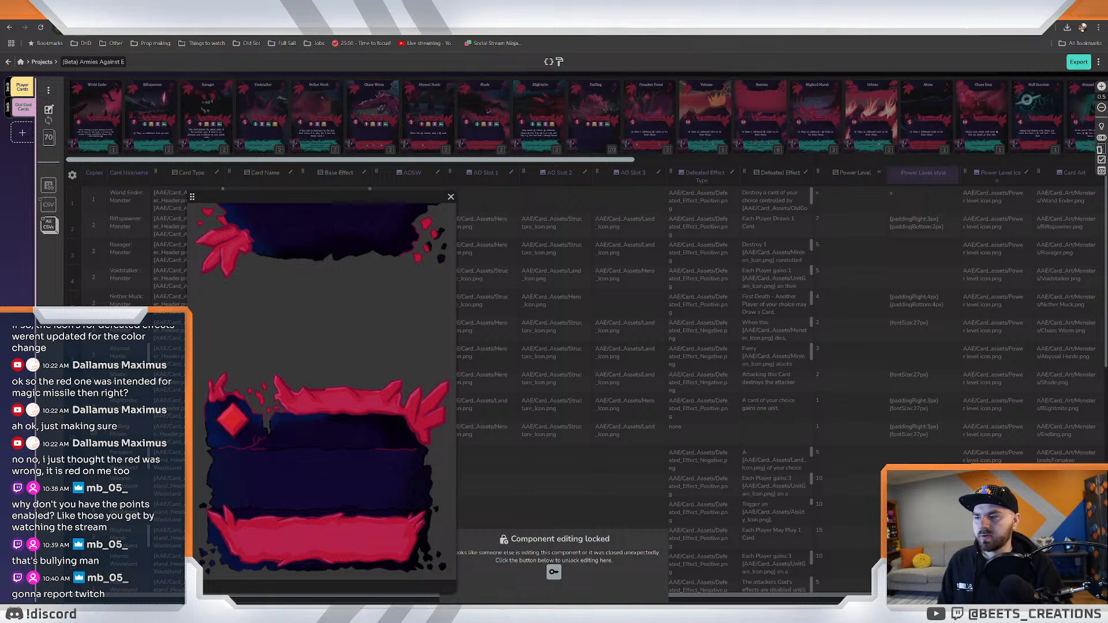
{"action": "mouse_move", "coordinate": [263, 603]}
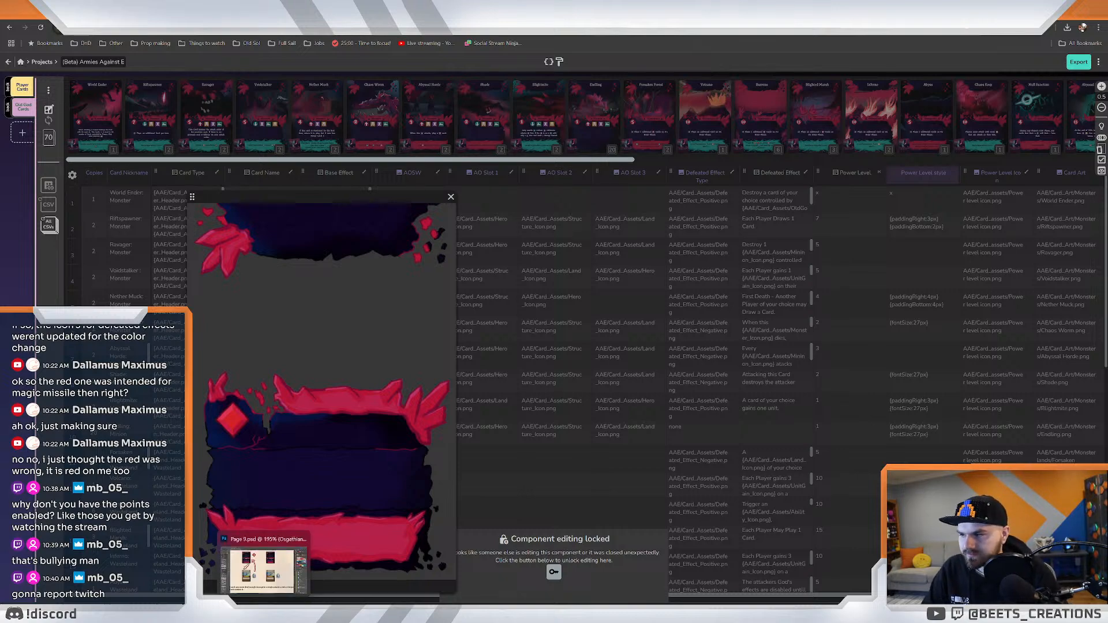
{"action": "left_click", "coordinate": [263, 568]}
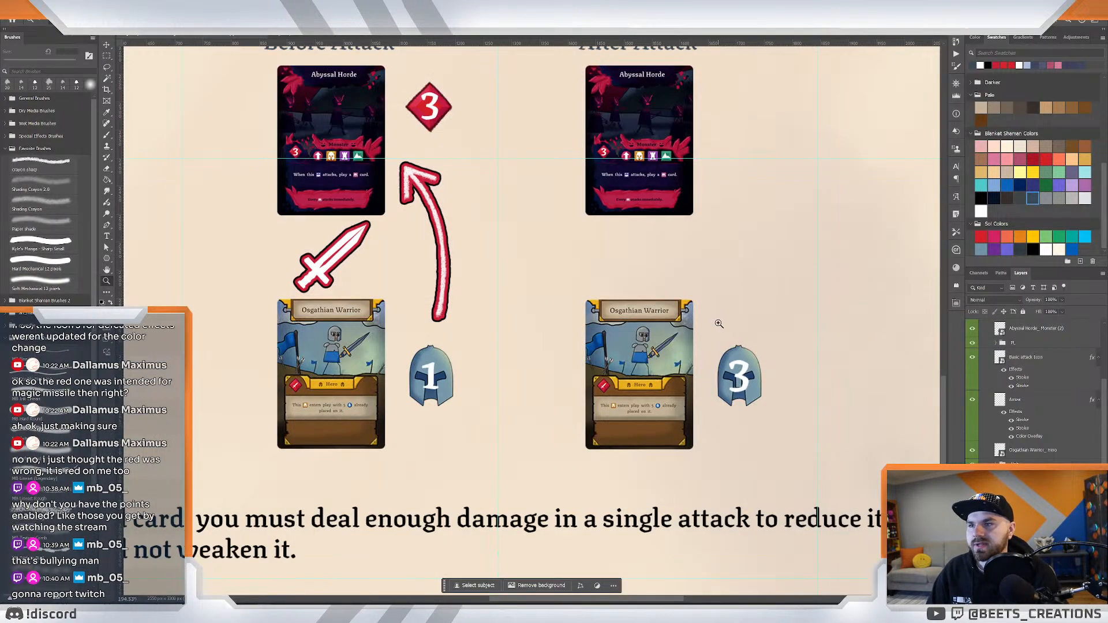
{"action": "mouse_move", "coordinate": [745, 312]}
{"action": "left_mouse_down"}
{"action": "mouse_move", "coordinate": [715, 309]}
{"action": "mouse_move", "coordinate": [742, 299]}
{"action": "left_mouse_up"}
{"action": "mouse_move", "coordinate": [157, 609]}
{"action": "left_click", "coordinate": [161, 568]}
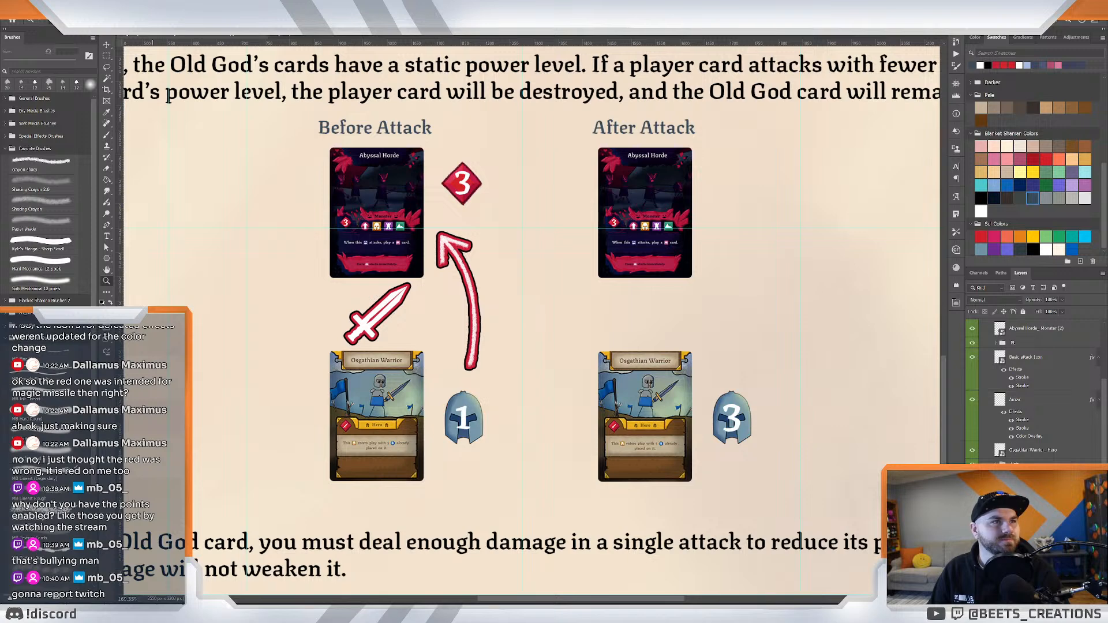
{"action": "left_click_drag", "start_coordinate": [1107, 461], "coordinate": [848, 441]}
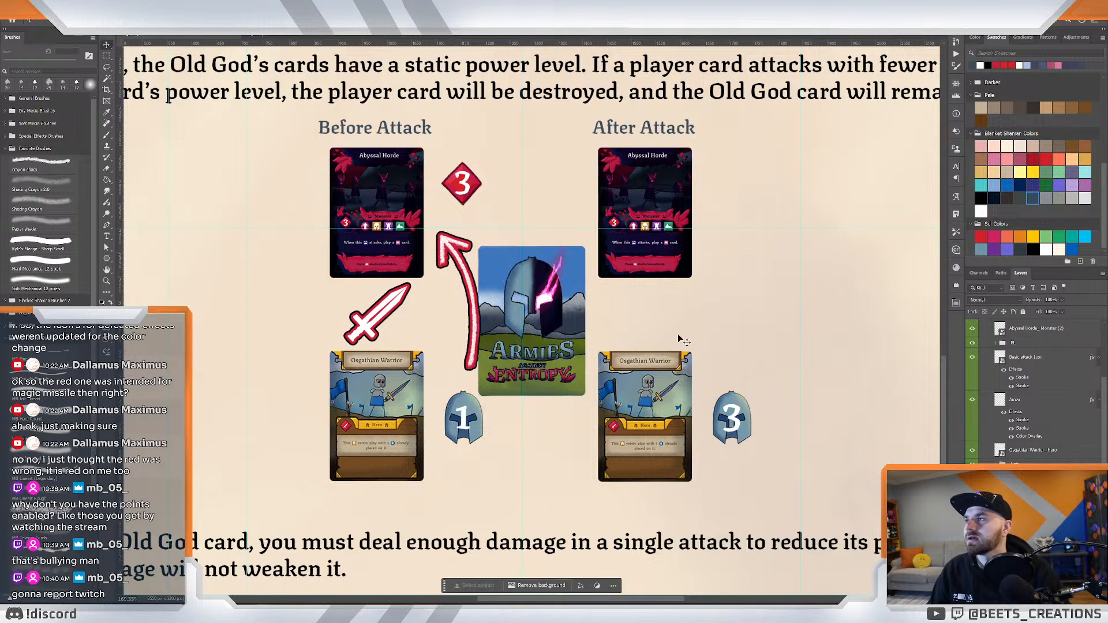
Move the player card back beside the After Attack Osgathian Warrior card and scale it down to match that card's size.
{"action": "left_click_drag", "start_coordinate": [553, 329], "coordinate": [566, 416]}
{"action": "key", "text": "ctrl+t"}
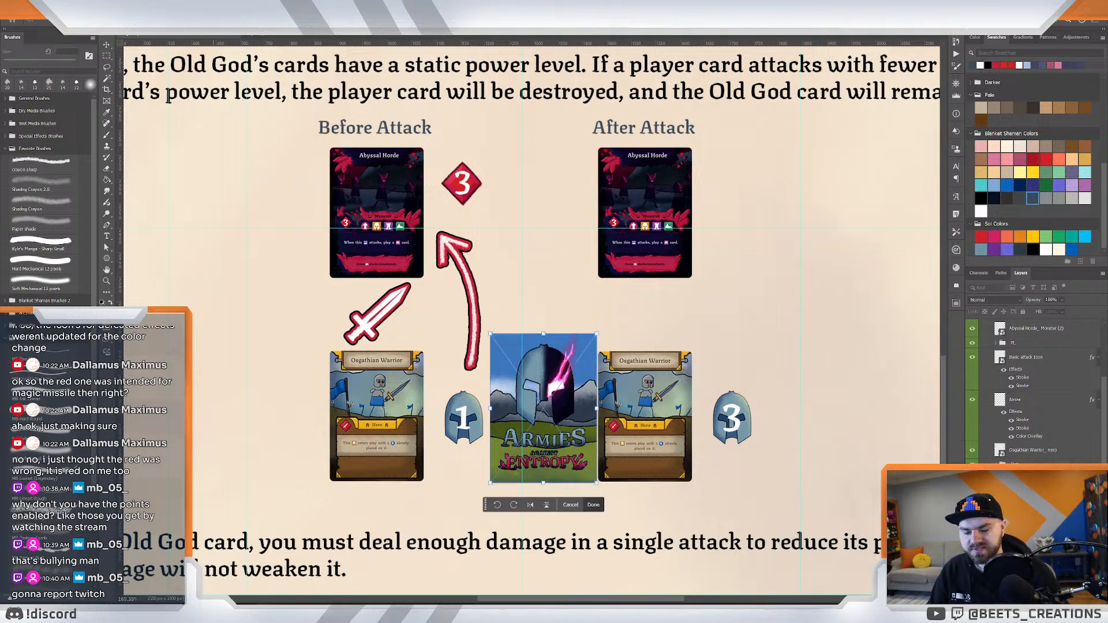
{"action": "left_click_drag", "start_coordinate": [213, 21], "coordinate": [164, 21]}
{"action": "key", "text": "Return"}
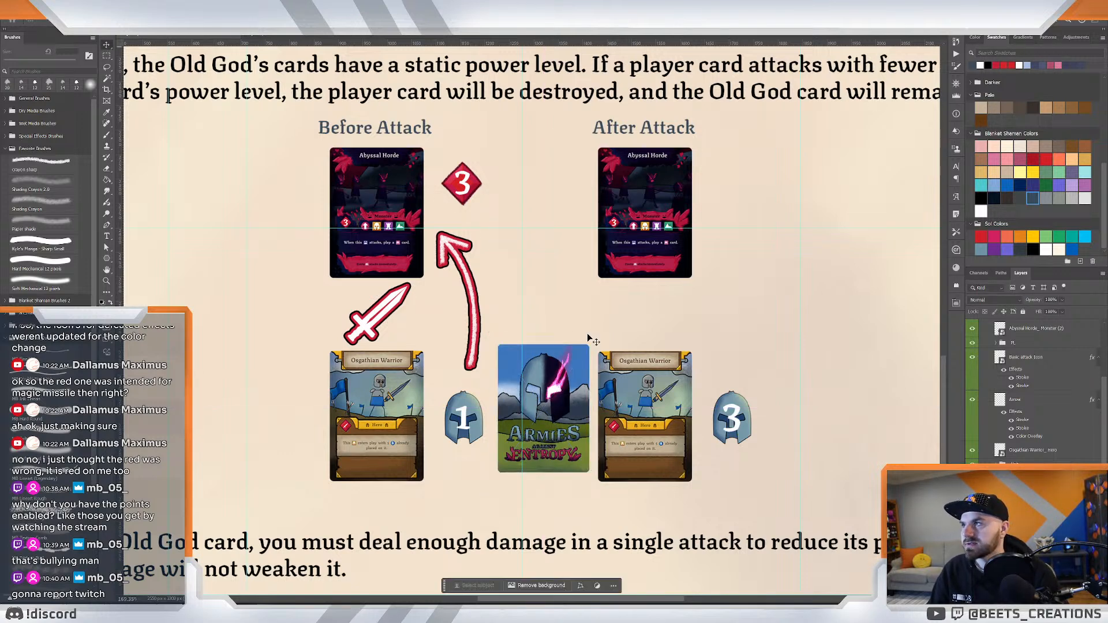
{"action": "left_click_drag", "start_coordinate": [536, 380], "coordinate": [548, 391]}
{"action": "key", "text": "ctrl+t"}
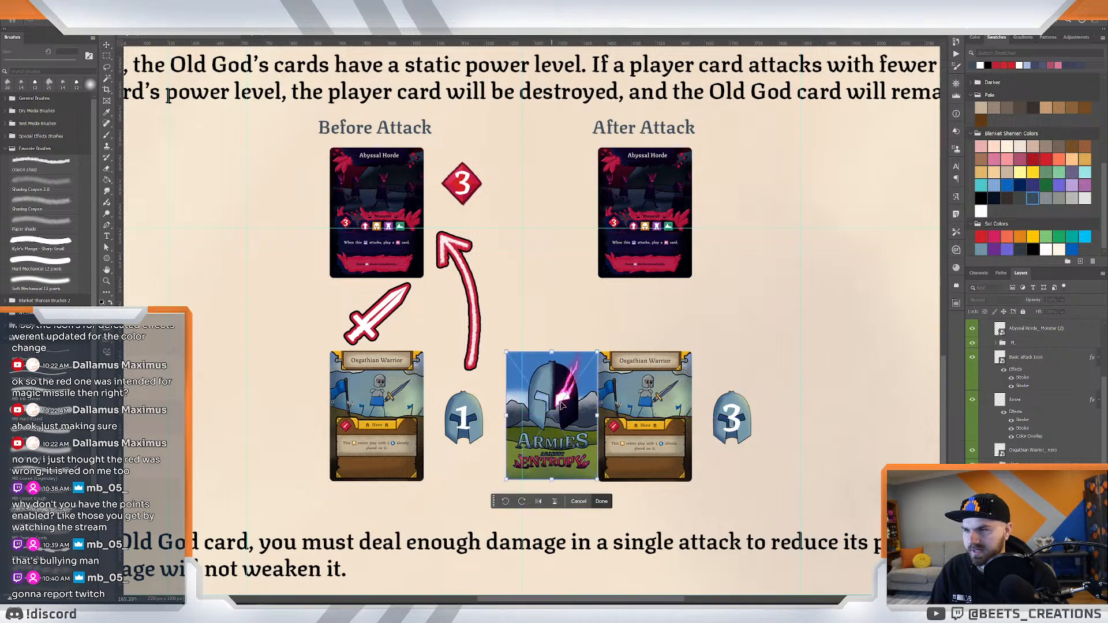
{"action": "left_click_drag", "start_coordinate": [597, 481], "coordinate": [599, 486]}
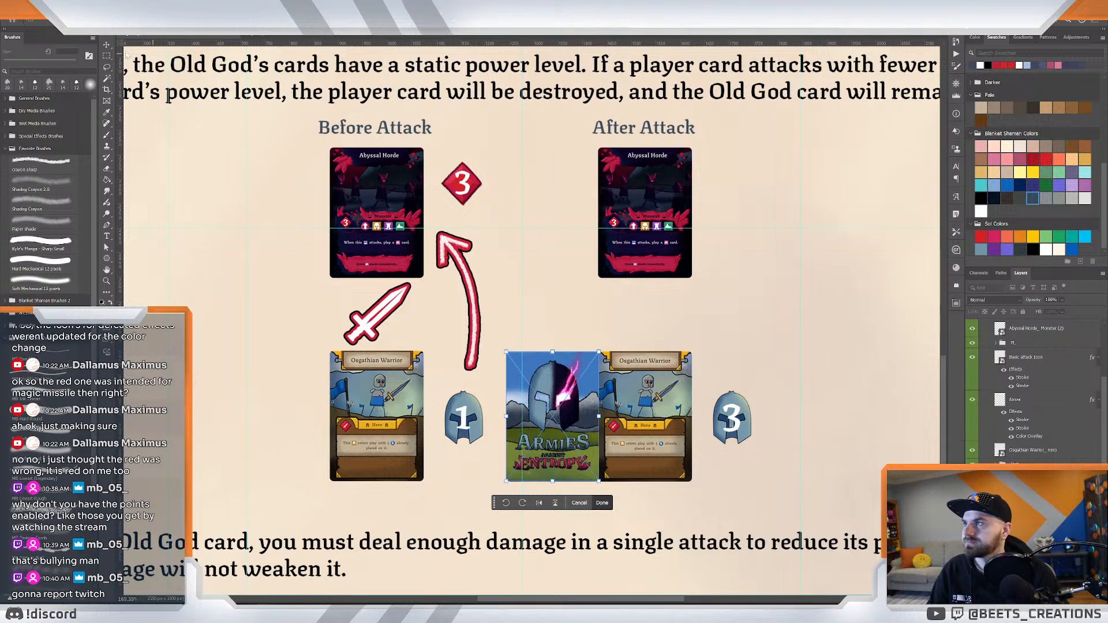
{"action": "key", "text": "Return"}
Position the player card back exactly over the lower After Attack Osgathian Warrior card and fine-tune its size to cover it.
{"action": "left_click_drag", "start_coordinate": [553, 413], "coordinate": [635, 414]}
{"action": "key", "text": "ctrl+t"}
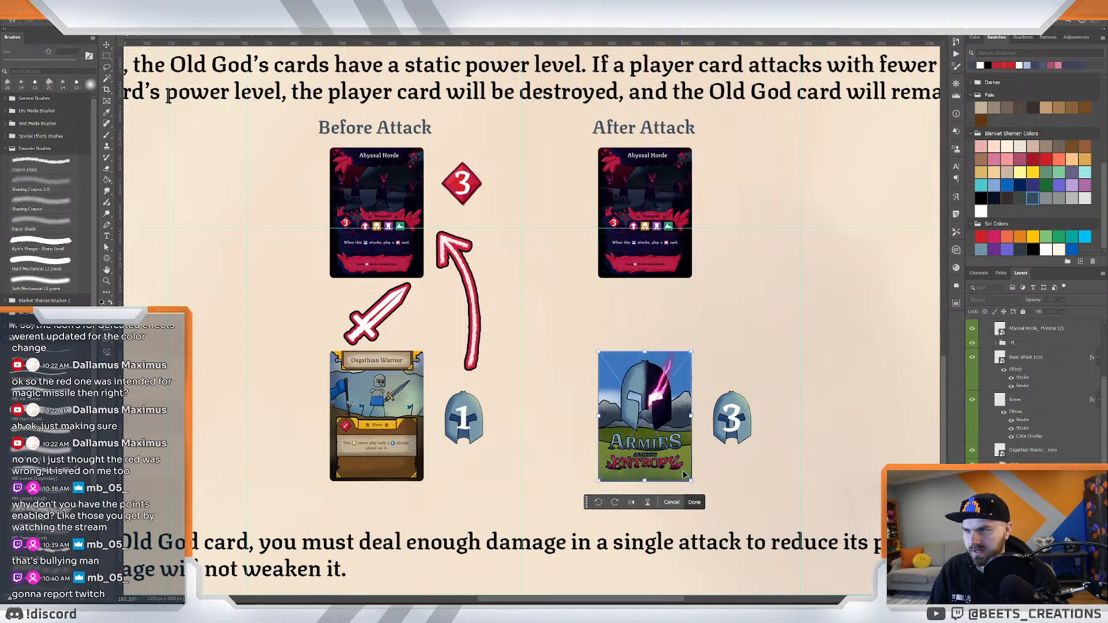
{"action": "left_click_drag", "start_coordinate": [688, 480], "coordinate": [690, 481]}
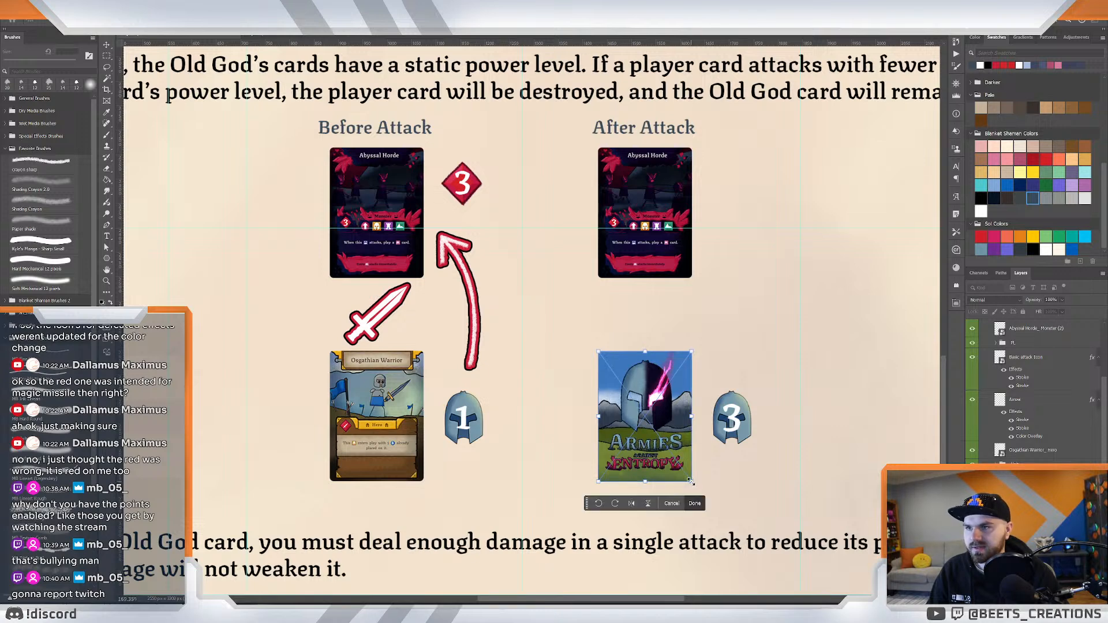
{"action": "key", "text": "Return"}
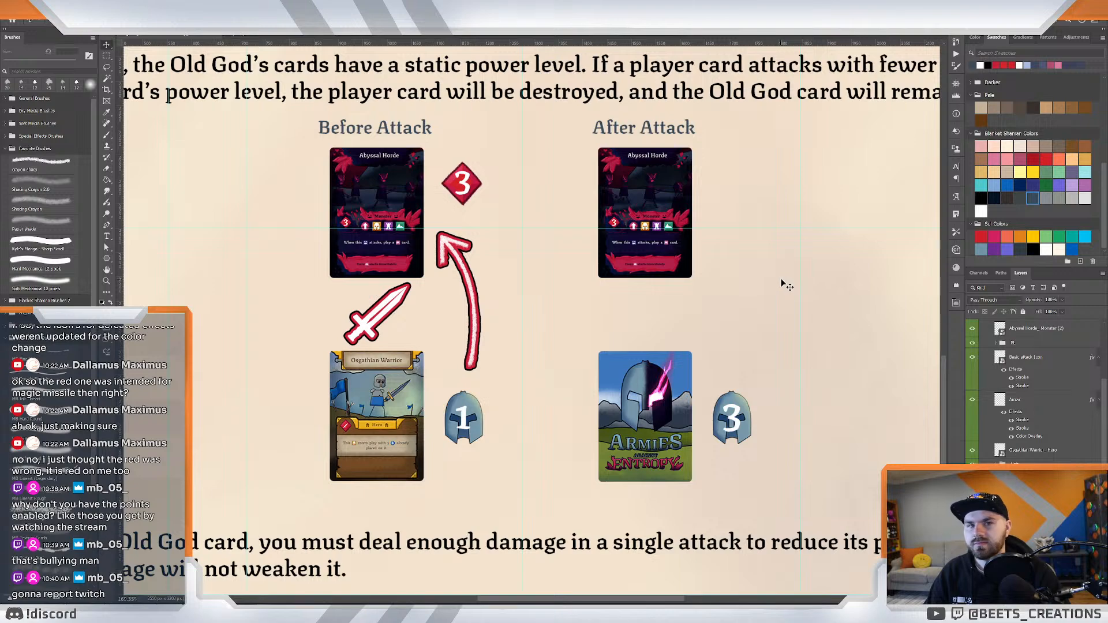
Change the number on the helmet icon beside the lower After Attack player card back to 0.
{"action": "key", "text": "z"}
{"action": "mouse_move", "coordinate": [782, 282]}
{"action": "left_mouse_down"}
{"action": "mouse_move", "coordinate": [756, 271]}
{"action": "mouse_move", "coordinate": [773, 279]}
{"action": "left_mouse_up"}
{"action": "scroll", "coordinate": [773, 278], "scroll_direction": "up", "scroll_amount": 2}
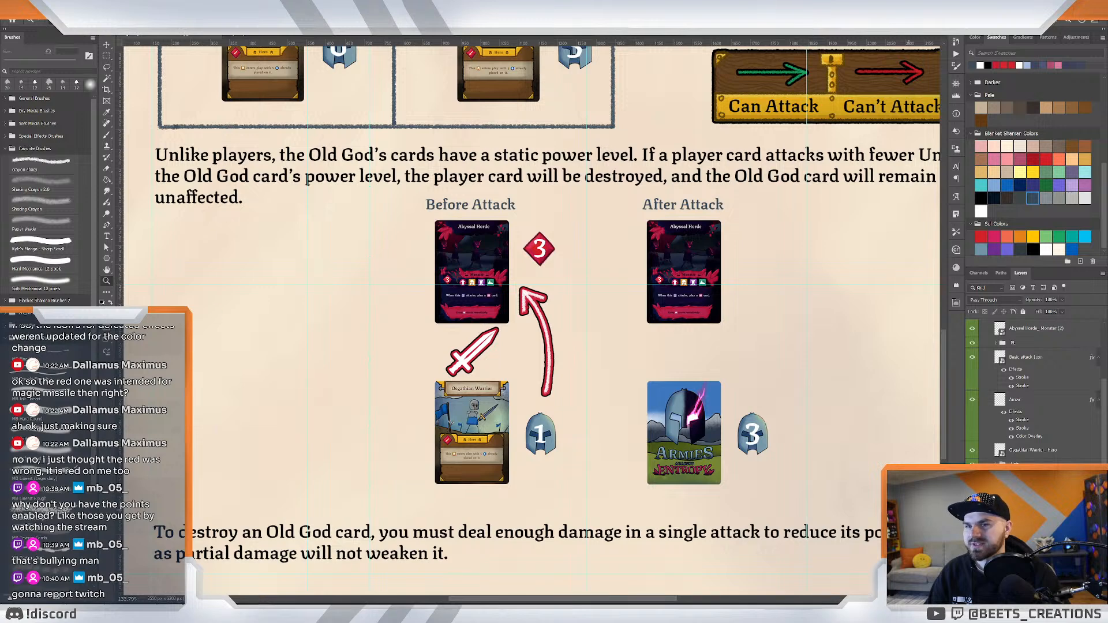
{"action": "left_click", "coordinate": [767, 444], "text": "ctrl"}
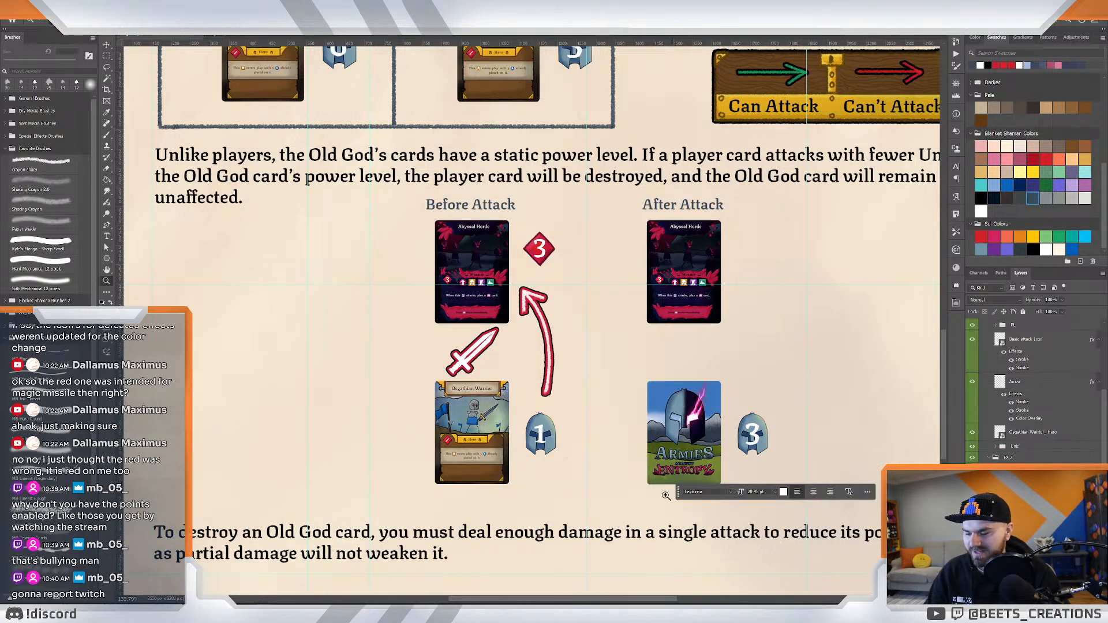
{"action": "key", "text": "t"}
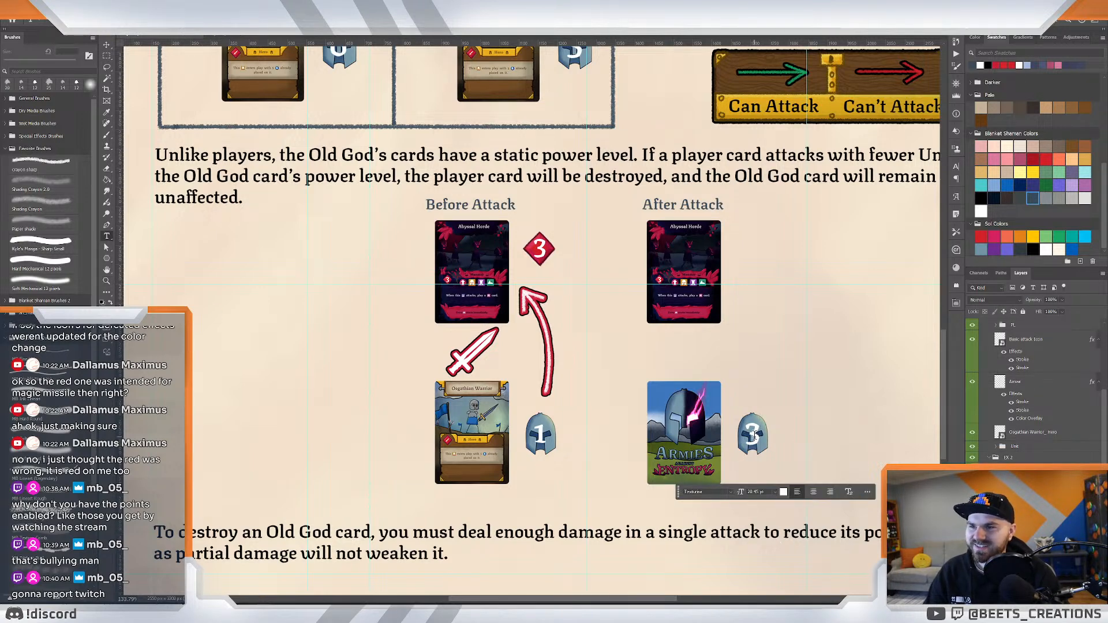
{"action": "double_click", "coordinate": [760, 434]}
{"action": "type", "text": "0"}
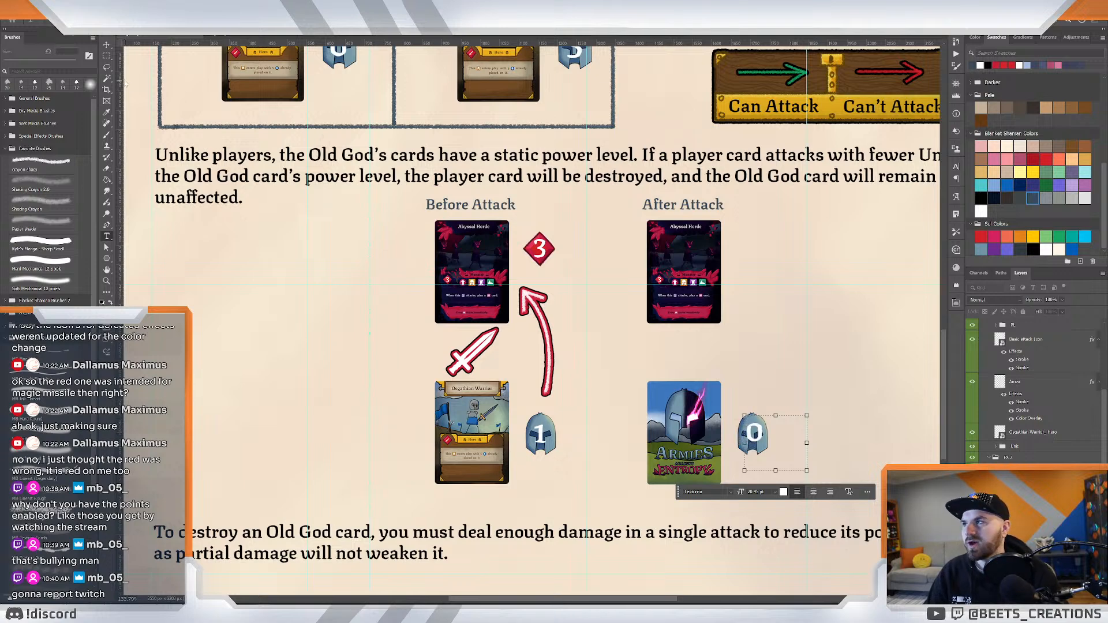
{"action": "left_click", "coordinate": [107, 45]}
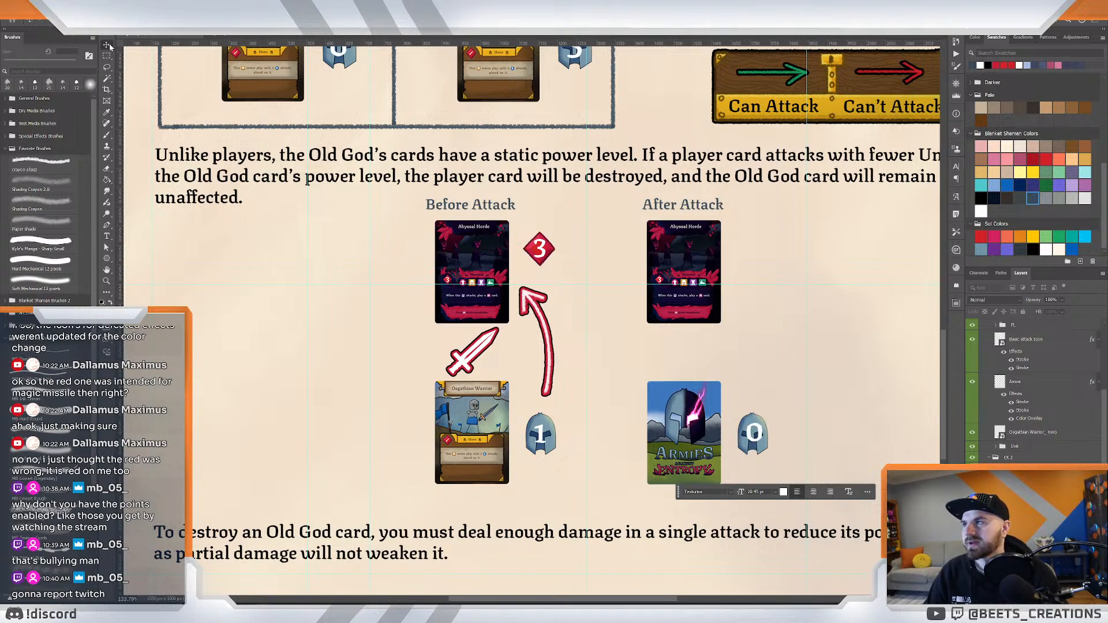
Shrink the text box around the 0 and centre the number on its helmet icon in the lower After Attack example.
{"action": "left_click_drag", "start_coordinate": [765, 444], "coordinate": [755, 438]}
{"action": "double_click", "coordinate": [755, 437]}
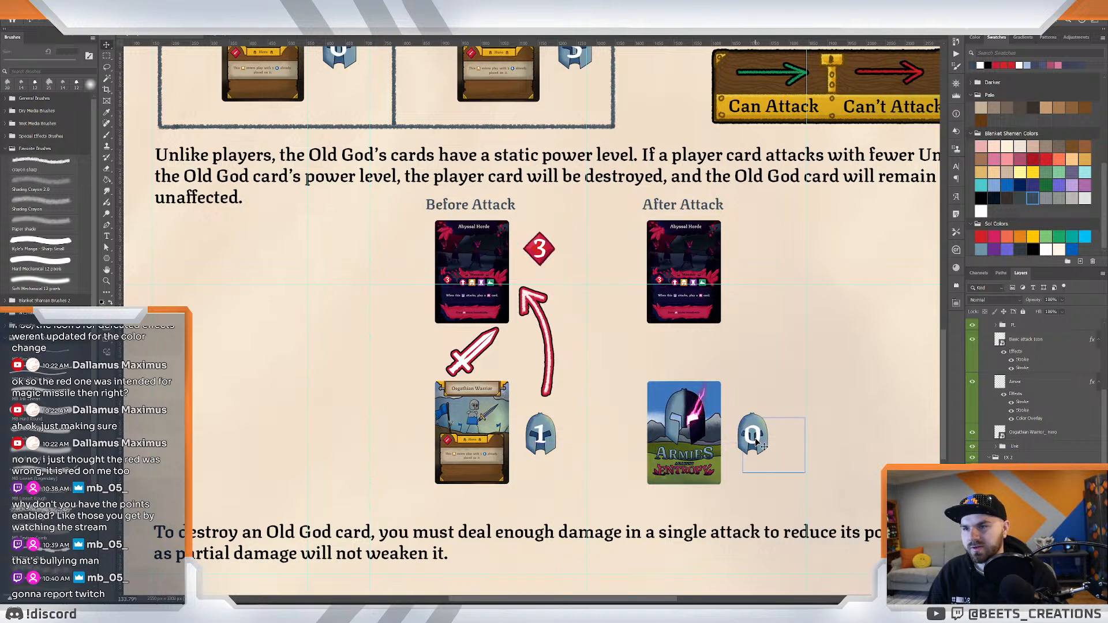
{"action": "left_click", "coordinate": [755, 437]}
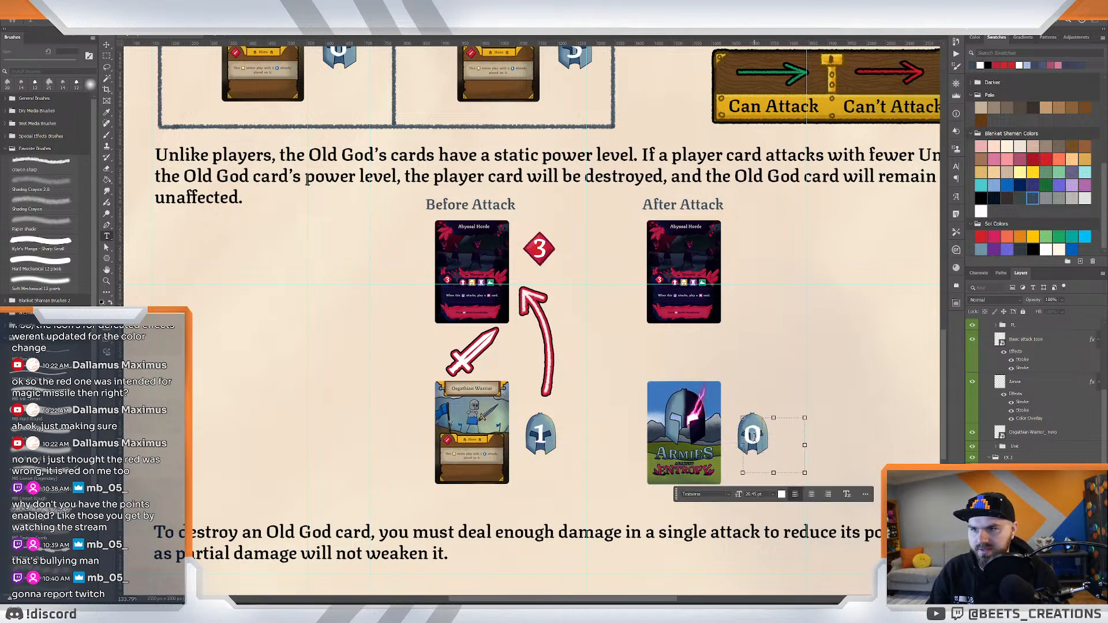
{"action": "double_click", "coordinate": [752, 436]}
{"action": "left_click_drag", "start_coordinate": [805, 446], "coordinate": [755, 433]}
{"action": "left_click", "coordinate": [108, 44]}
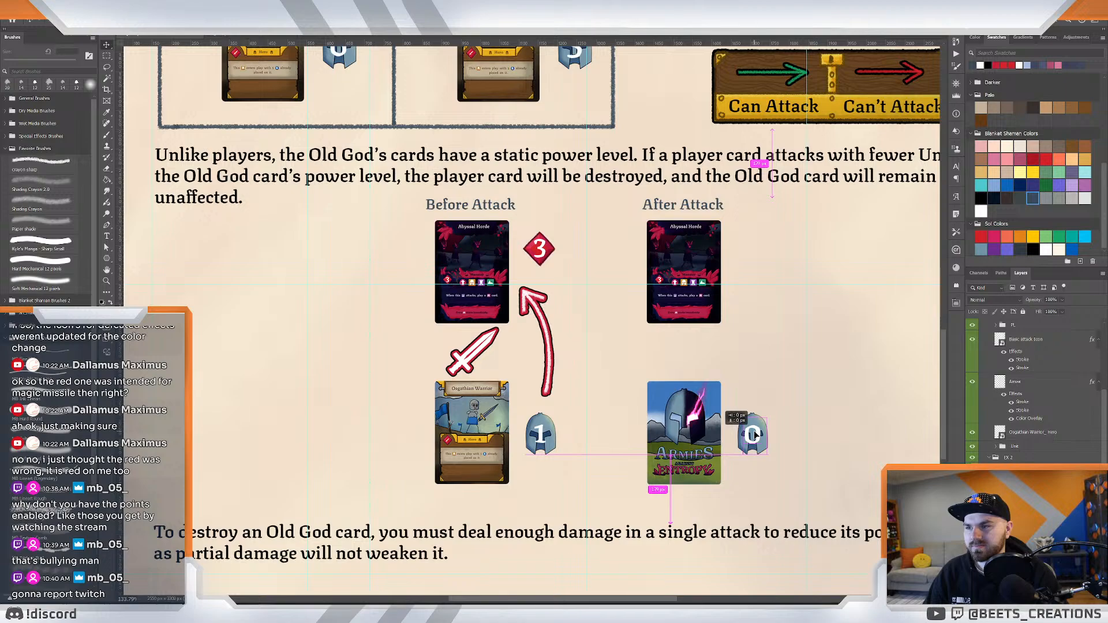
{"action": "left_click_drag", "start_coordinate": [755, 434], "coordinate": [756, 433]}
Place the skull icon as a smart object, scale it down and move it onto the upper example's After Attack card back.
{"action": "key", "text": "z"}
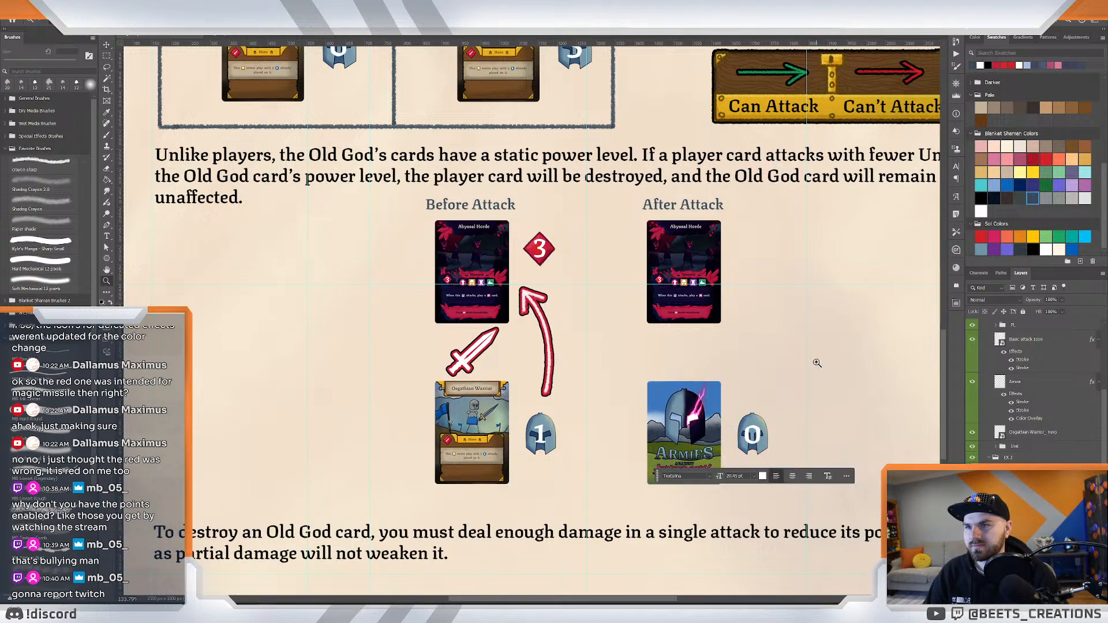
{"action": "mouse_move", "coordinate": [811, 363]}
{"action": "left_mouse_down"}
{"action": "mouse_move", "coordinate": [782, 354]}
{"action": "mouse_move", "coordinate": [804, 362]}
{"action": "left_mouse_up"}
{"action": "left_click_drag", "start_coordinate": [805, 315], "coordinate": [785, 379]}
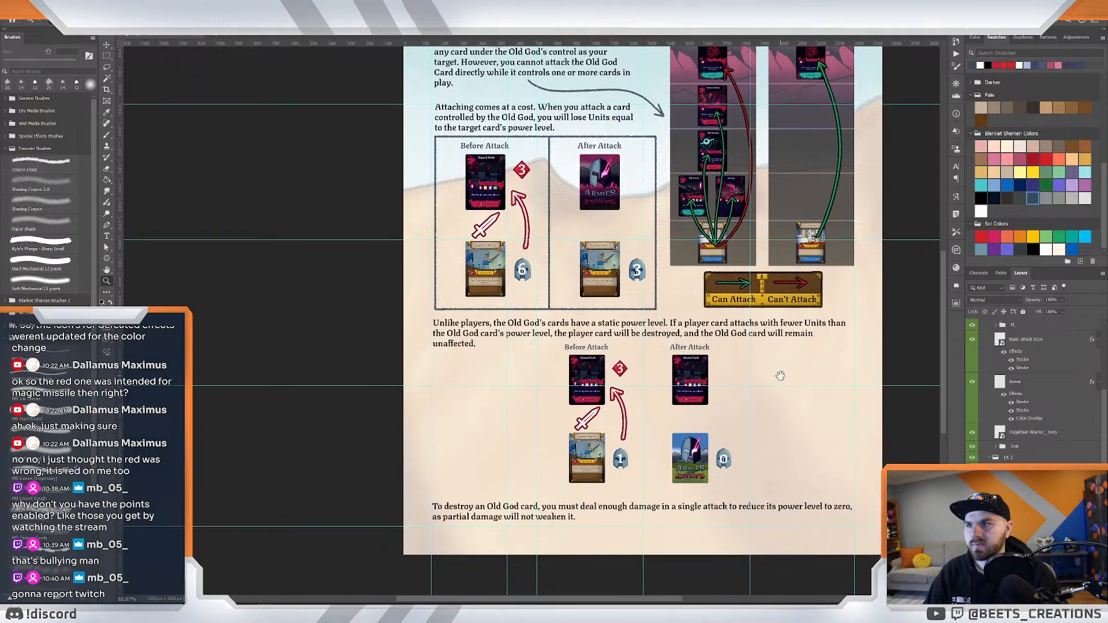
{"action": "left_click_drag", "start_coordinate": [607, 154], "coordinate": [588, 130]}
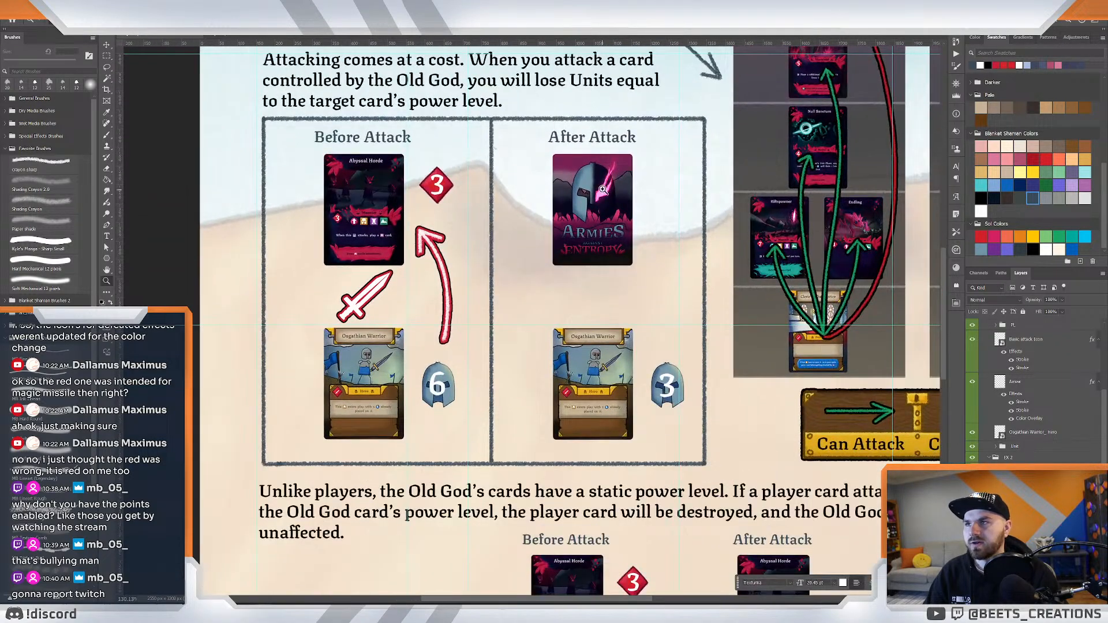
{"action": "left_click_drag", "start_coordinate": [603, 189], "coordinate": [604, 229]}
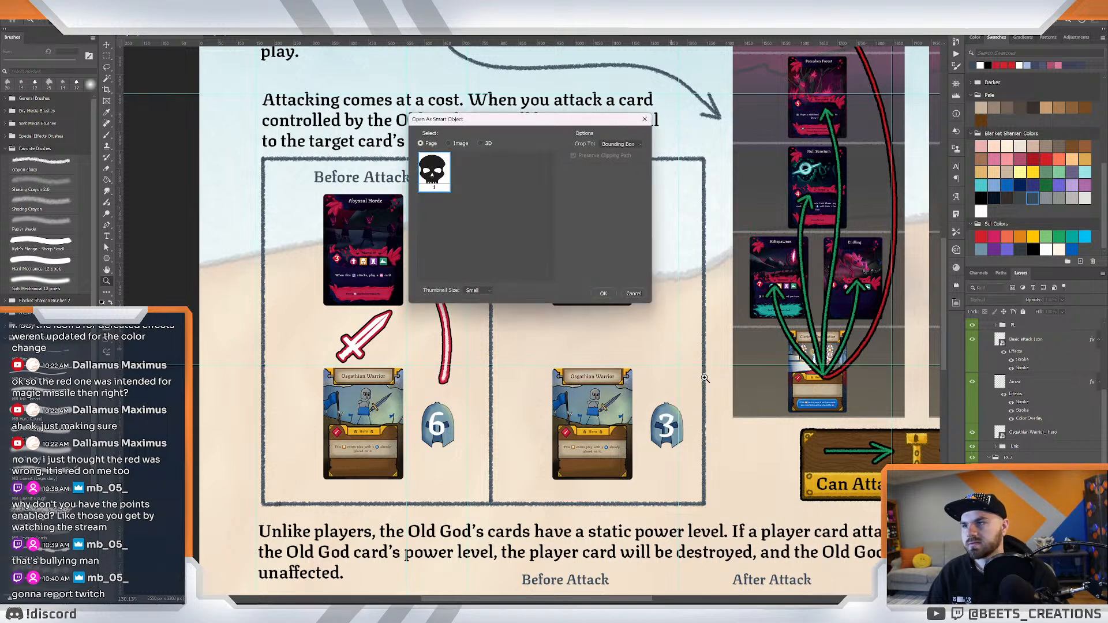
{"action": "left_click", "coordinate": [603, 295]}
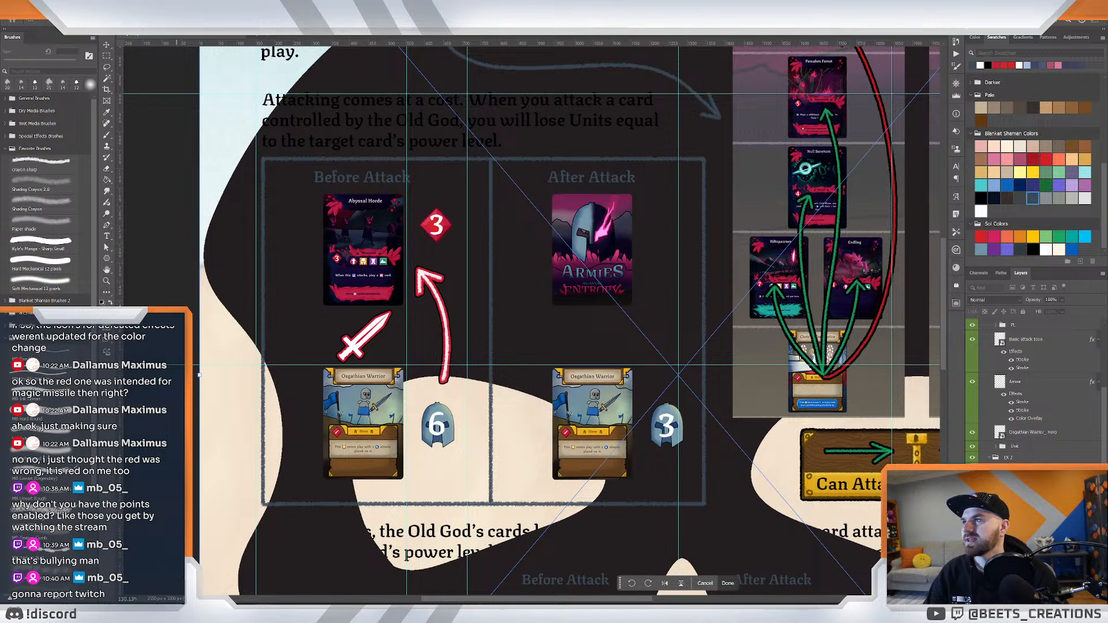
{"action": "type", "text": "5"}
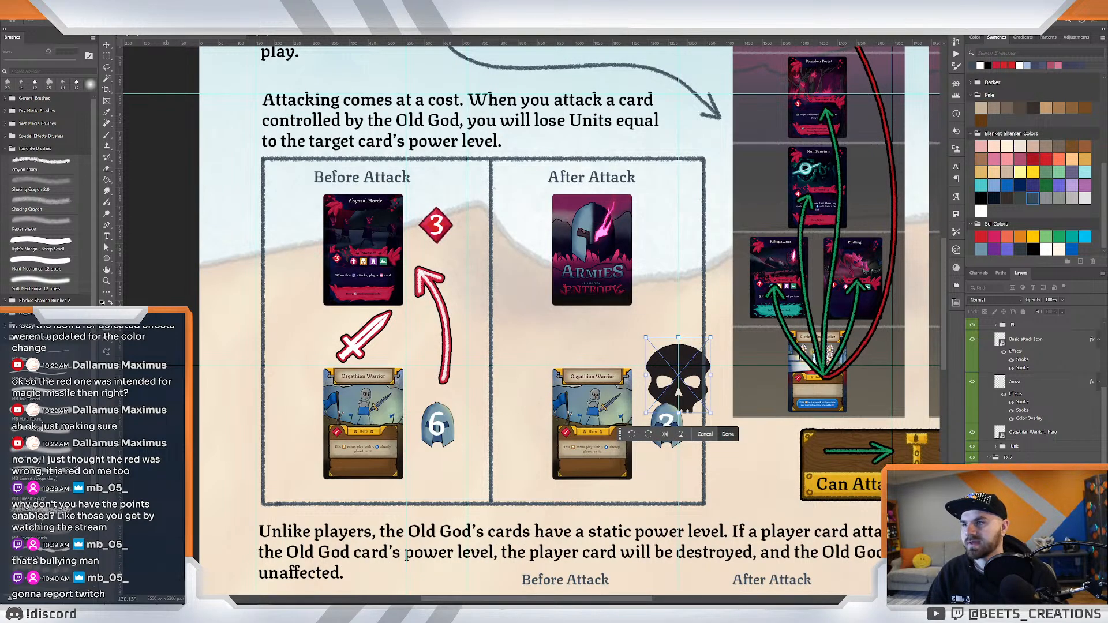
{"action": "key", "text": "Up"}
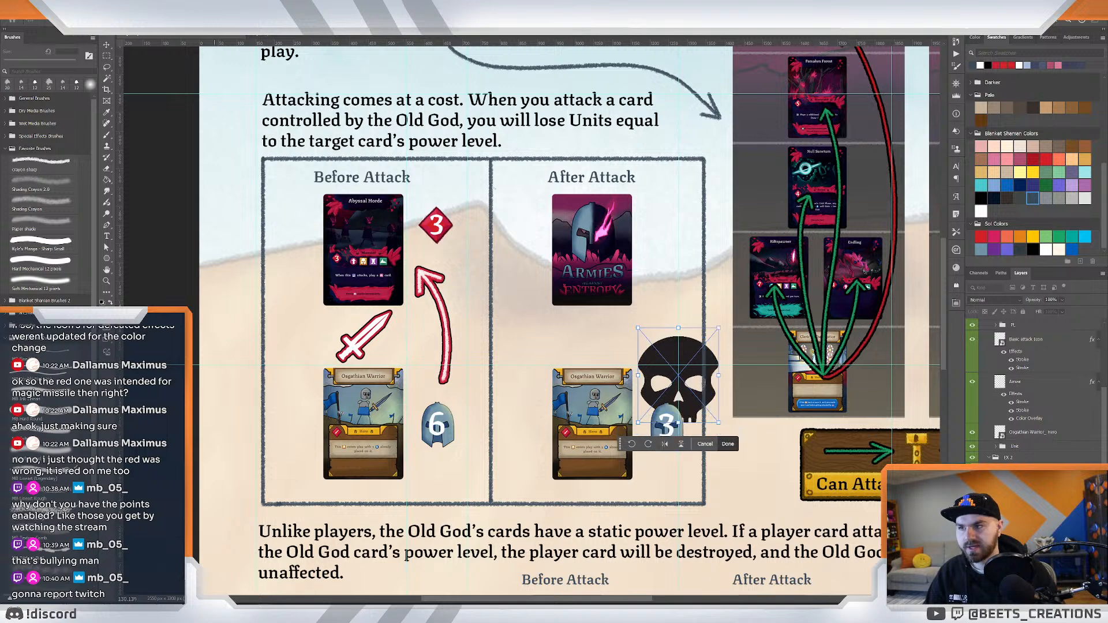
{"action": "key", "text": "Down"}
{"action": "key", "text": "Down"}
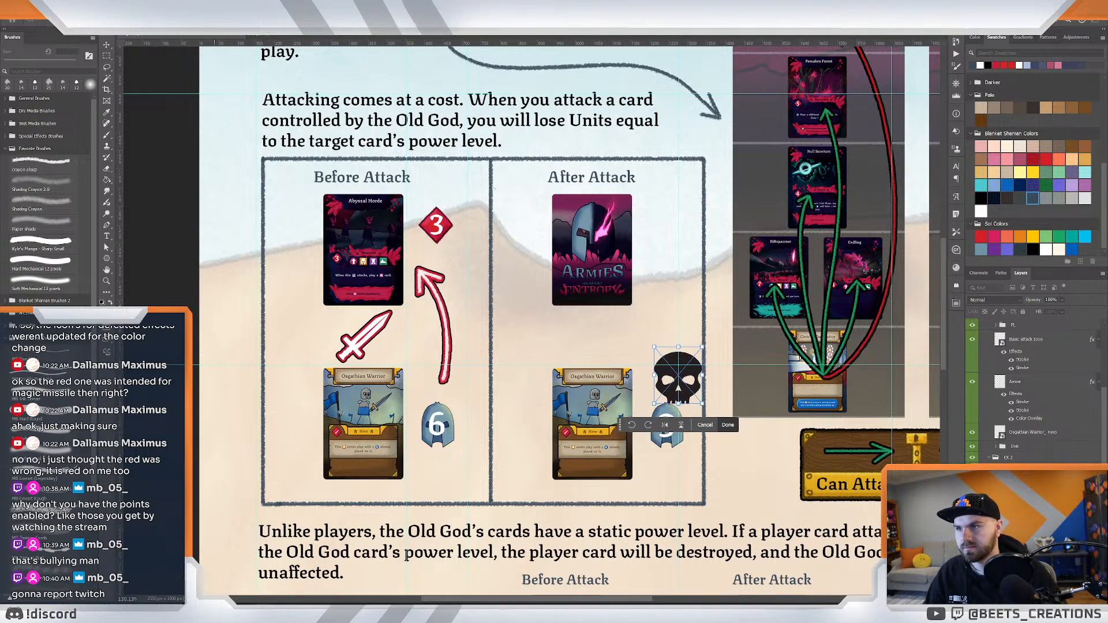
{"action": "key", "text": "Return"}
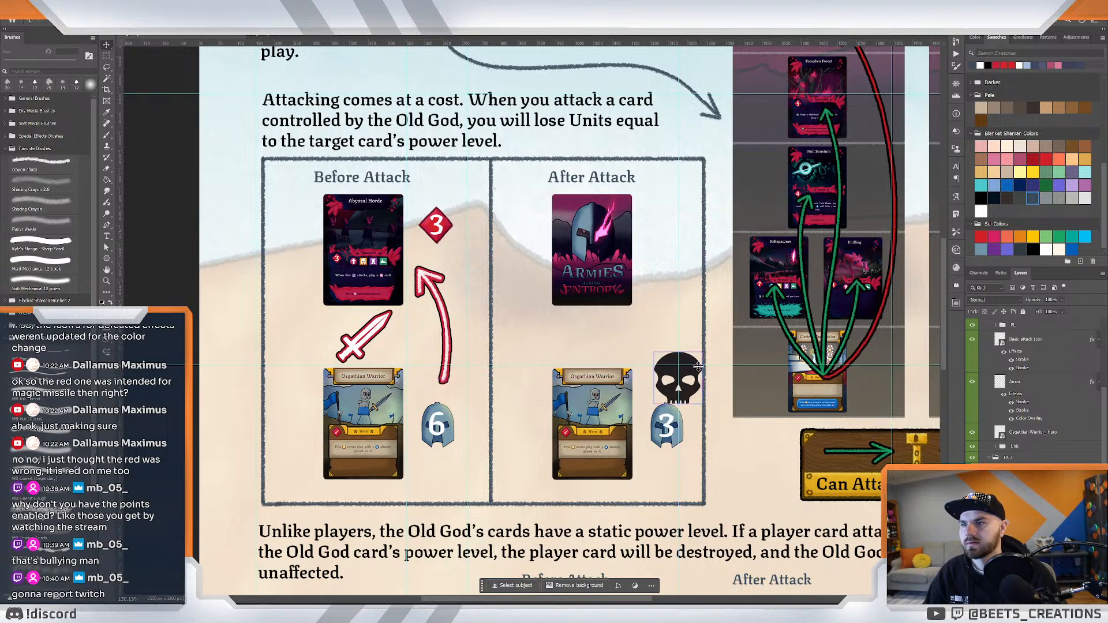
{"action": "left_click_drag", "start_coordinate": [697, 384], "coordinate": [597, 234]}
Move the defeated effect icon layer from the top of the Cost group into its After Attack subgroup.
{"action": "left_click_drag", "start_coordinate": [1039, 456], "coordinate": [1014, 363]}
{"action": "left_click", "coordinate": [982, 375]}
{"action": "left_click", "coordinate": [982, 375]}
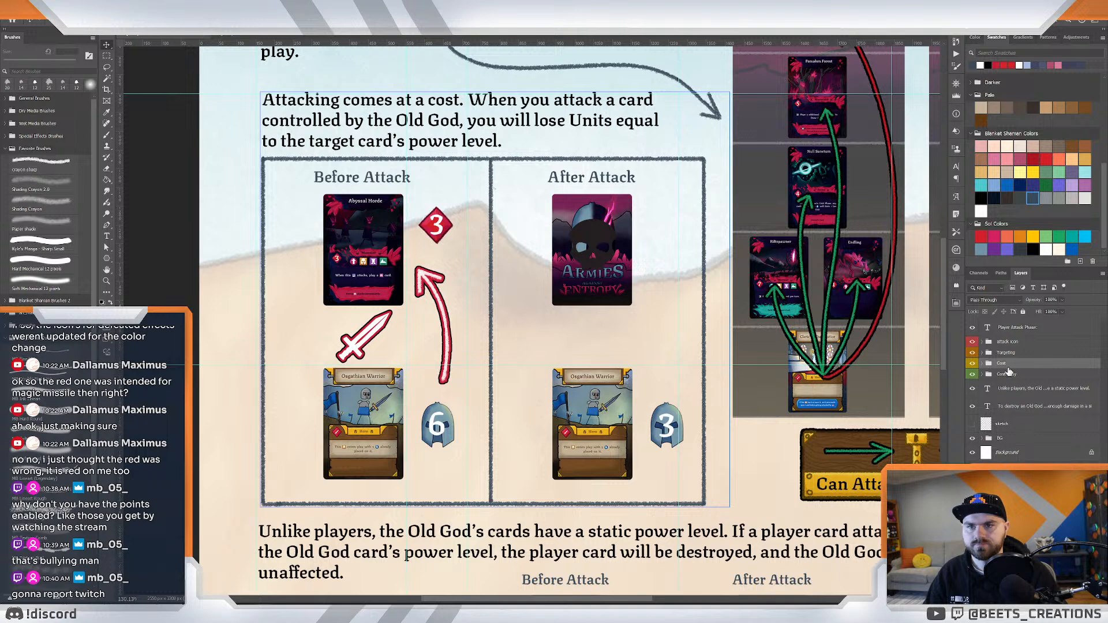
{"action": "left_click", "coordinate": [982, 365]}
{"action": "left_click", "coordinate": [1030, 395]}
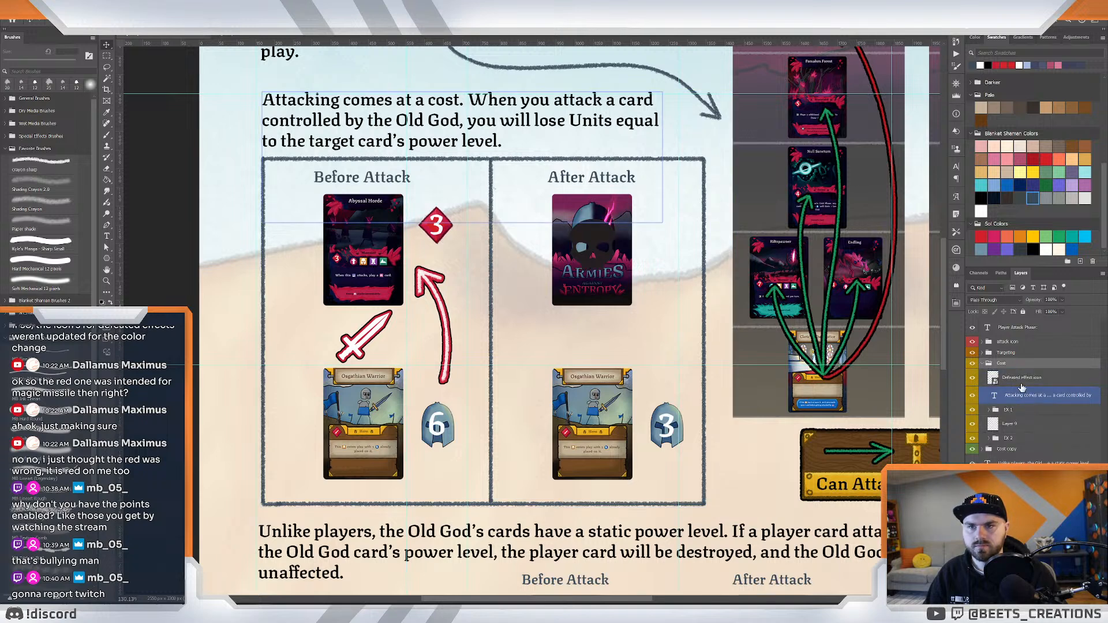
{"action": "left_click", "coordinate": [1023, 380]}
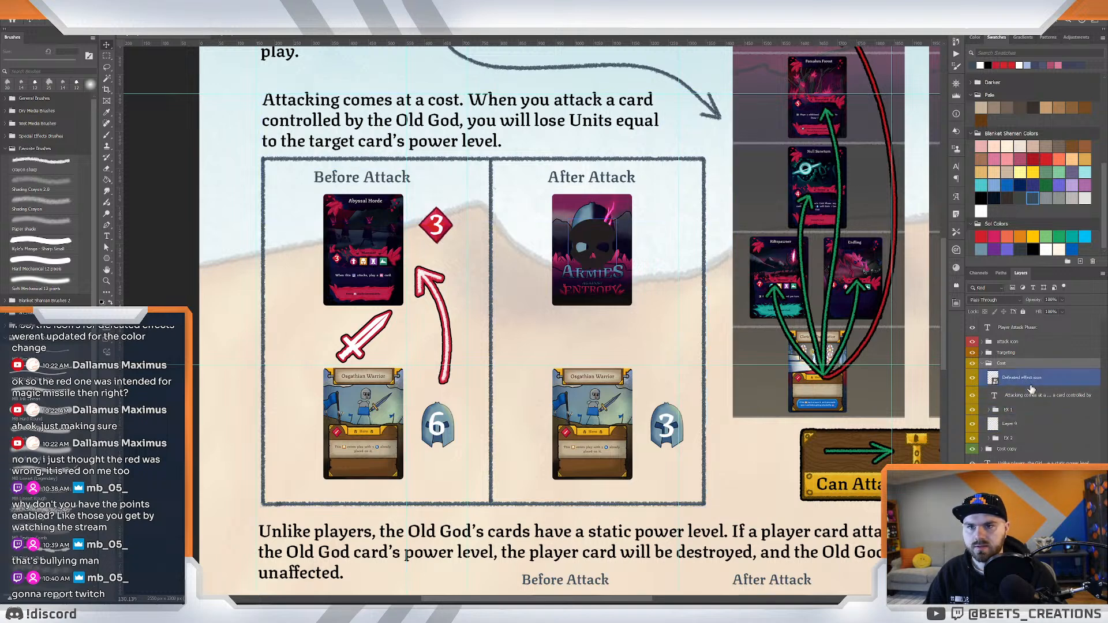
{"action": "left_click_drag", "start_coordinate": [1024, 385], "coordinate": [991, 423]}
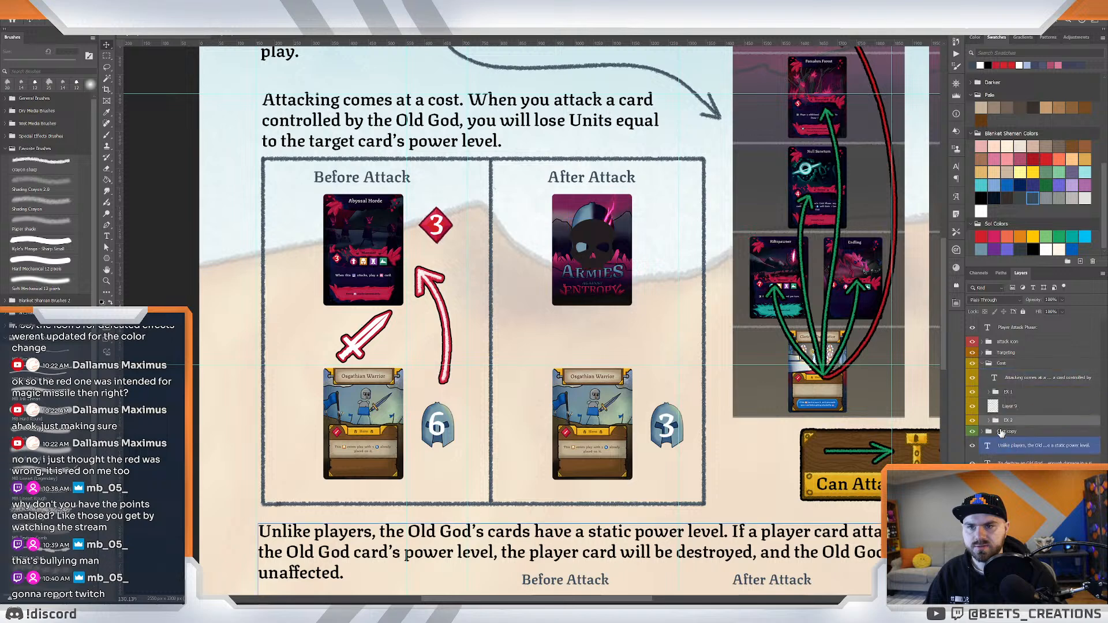
{"action": "left_click", "coordinate": [990, 421]}
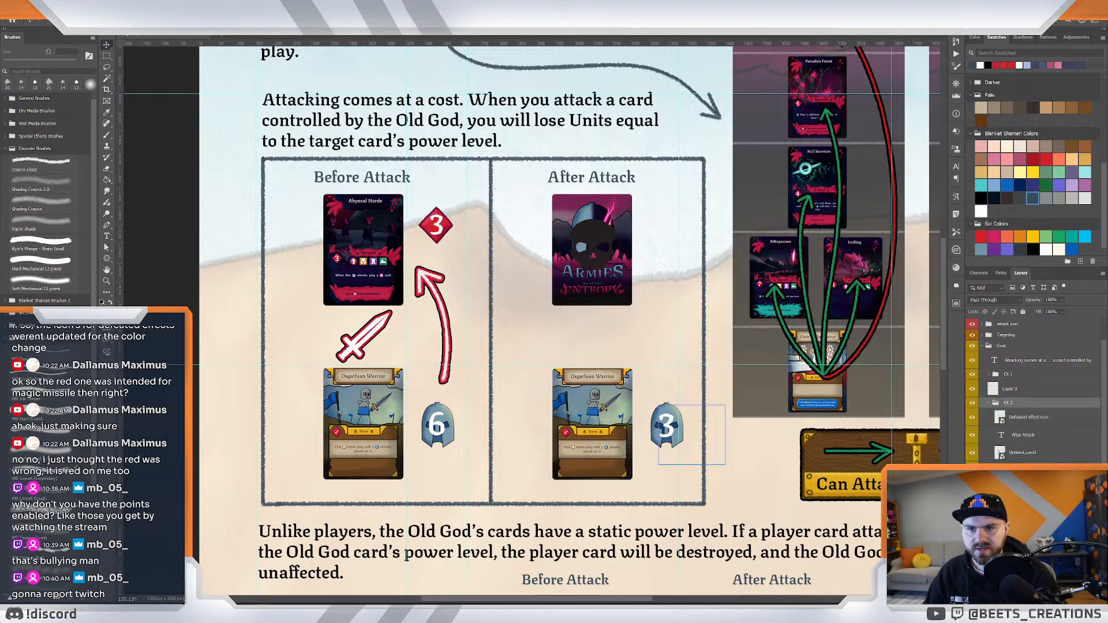
Copy the layer style of the curved red arrow in the upper Before Attack example.
{"action": "left_click", "coordinate": [1037, 362]}
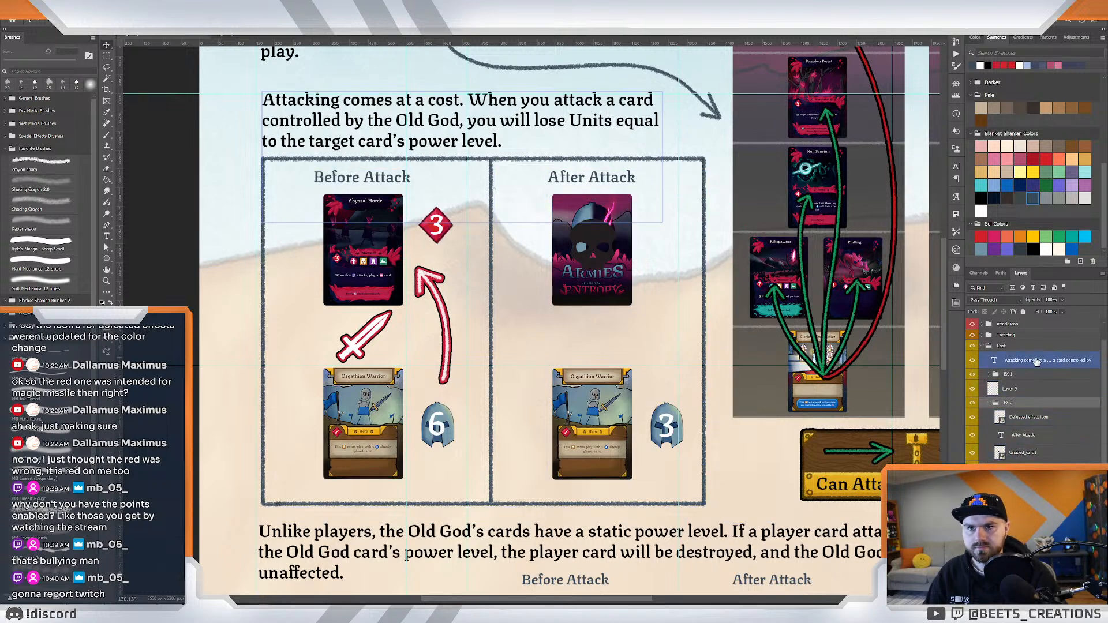
{"action": "left_click", "coordinate": [988, 375]}
{"action": "right_click", "coordinate": [1054, 443]}
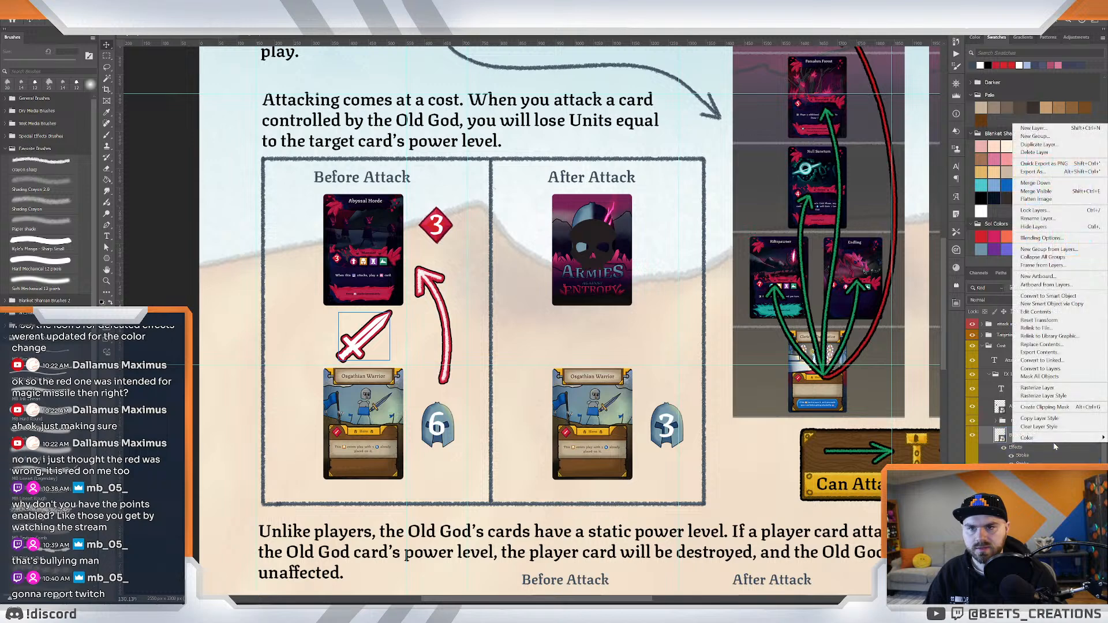
{"action": "right_click", "coordinate": [1051, 495]}
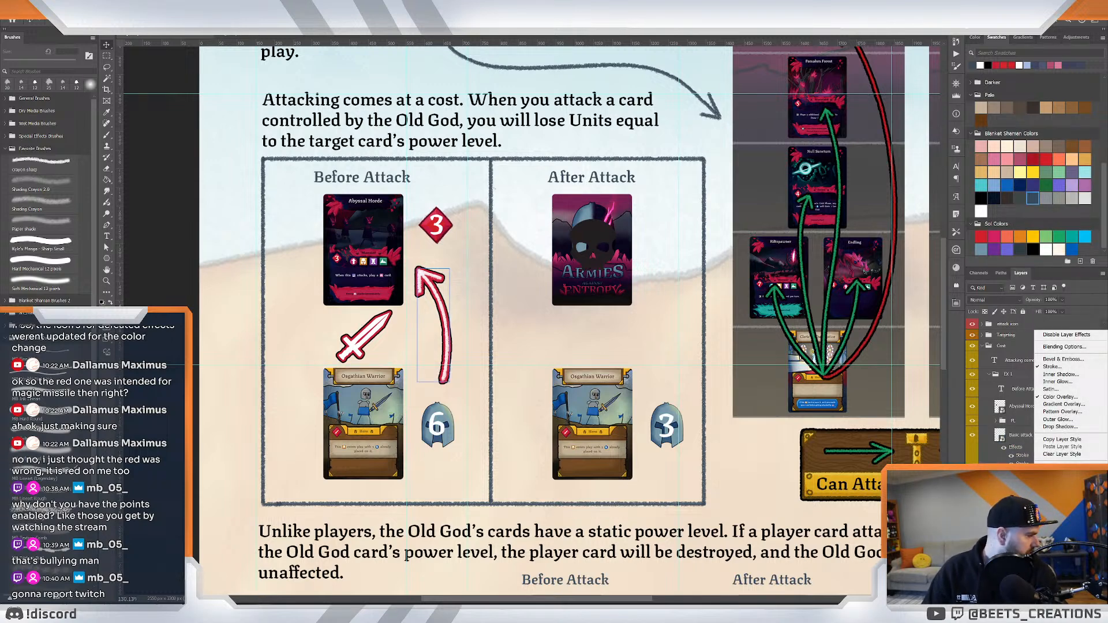
{"action": "left_click", "coordinate": [1064, 439]}
{"action": "left_click", "coordinate": [993, 375]}
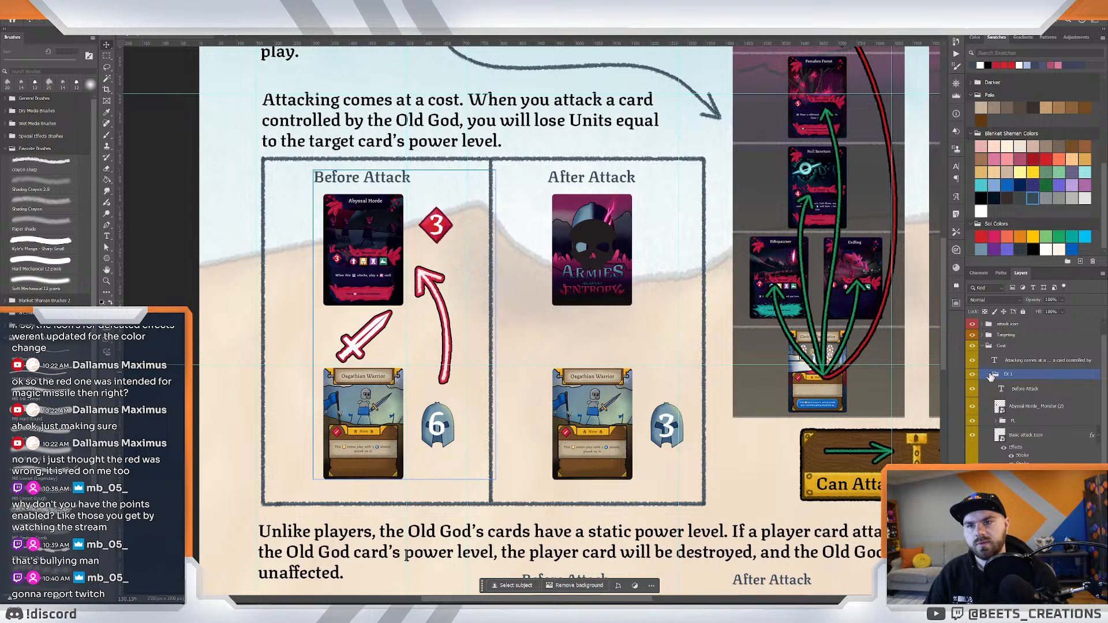
{"action": "left_click", "coordinate": [989, 375]}
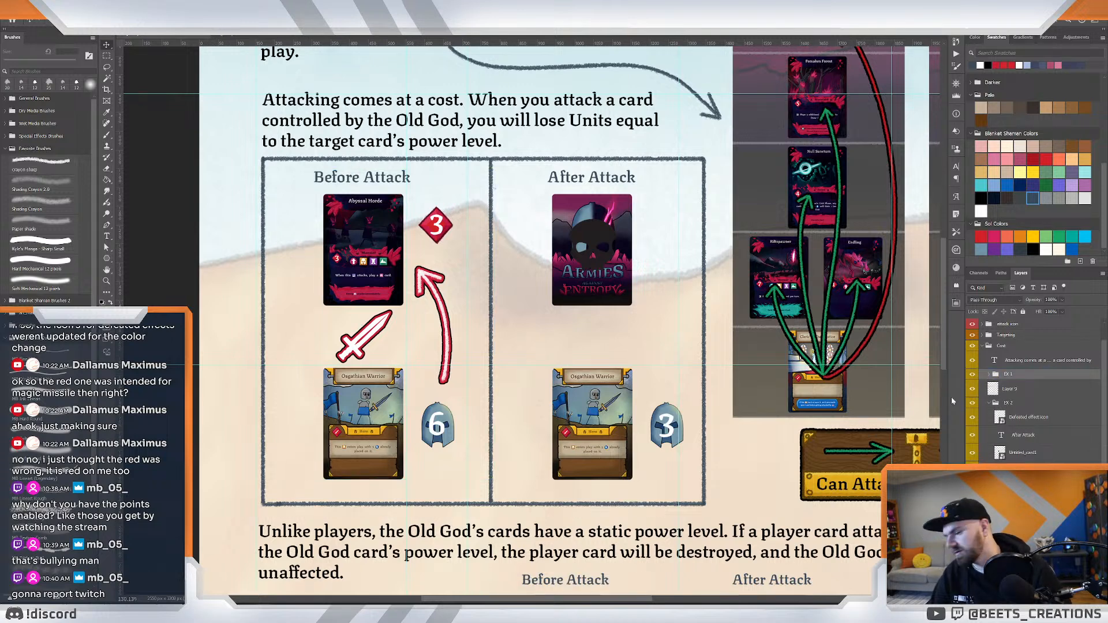
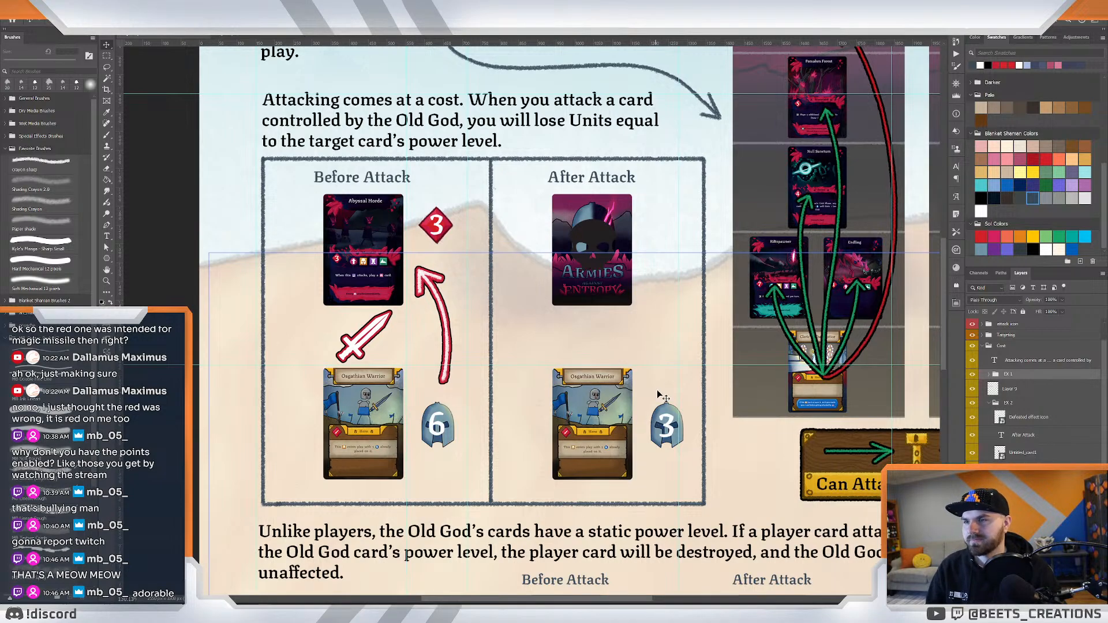
{"action": "left_click_drag", "start_coordinate": [562, 463], "coordinate": [549, 321]}
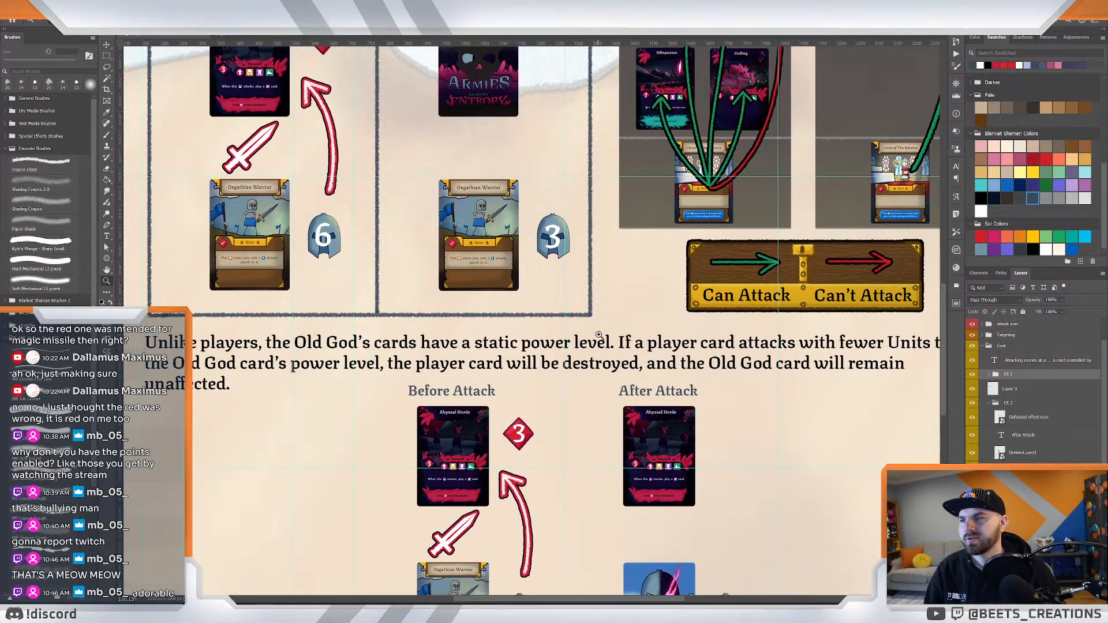
{"action": "scroll", "coordinate": [576, 333], "scroll_direction": "down", "scroll_amount": 2}
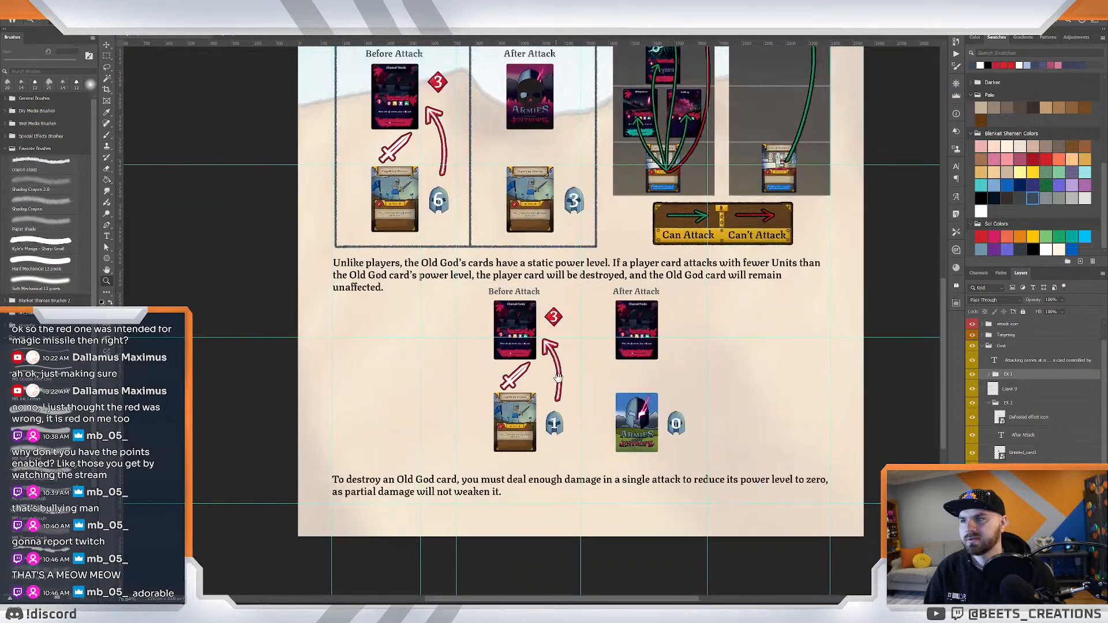
{"action": "scroll", "coordinate": [559, 312], "scroll_direction": "up", "scroll_amount": 3}
{"action": "left_click", "coordinate": [543, 286]}
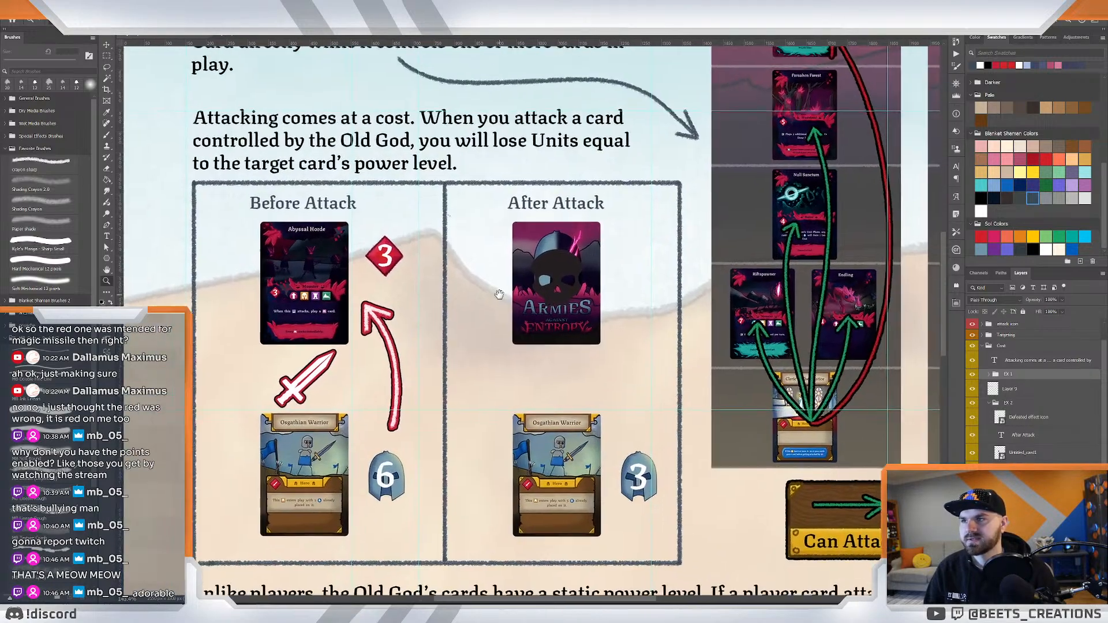
{"action": "left_click_drag", "start_coordinate": [491, 280], "coordinate": [508, 293]}
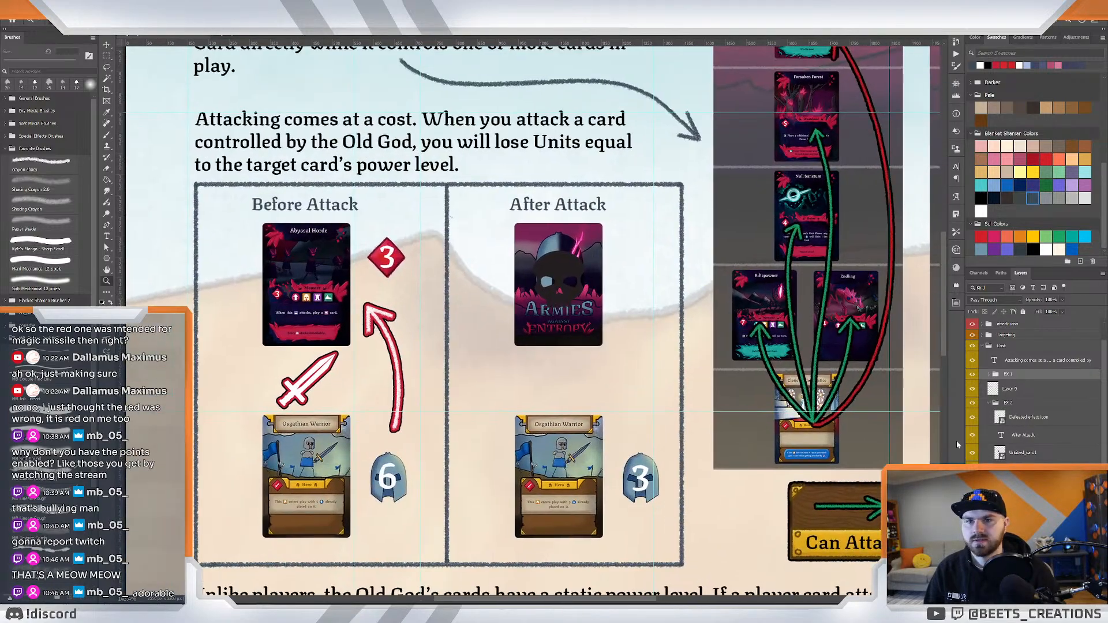
Paste the copied red arrow layer style onto the defeated effect icon layer and check it on the upper After Attack card.
{"action": "left_click", "coordinate": [1031, 421]}
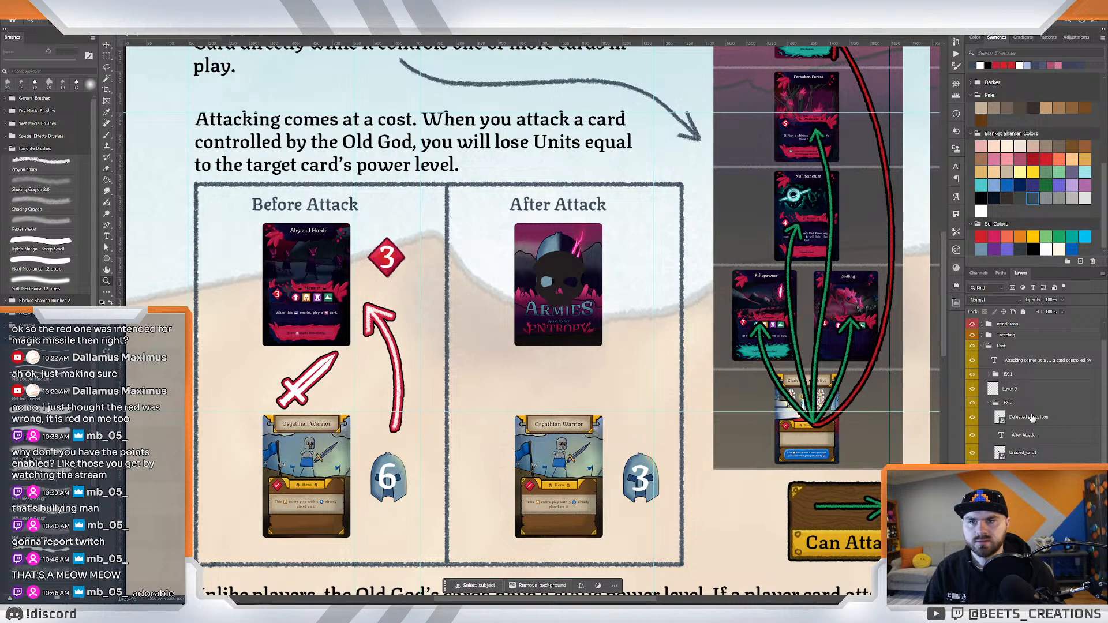
{"action": "right_click", "coordinate": [1063, 421]}
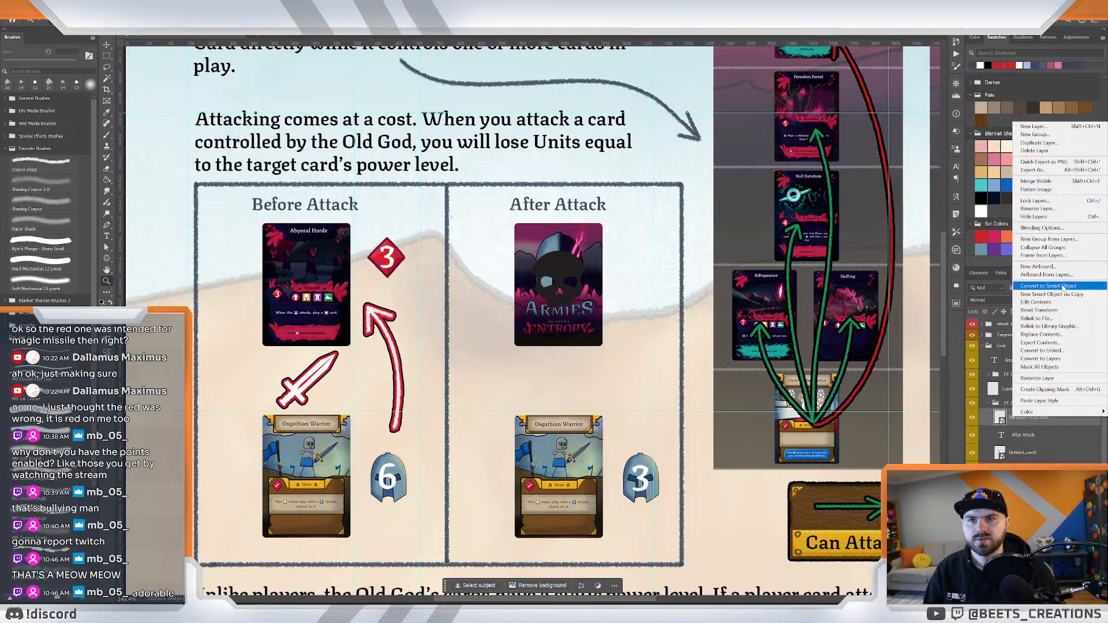
{"action": "left_click", "coordinate": [1059, 401]}
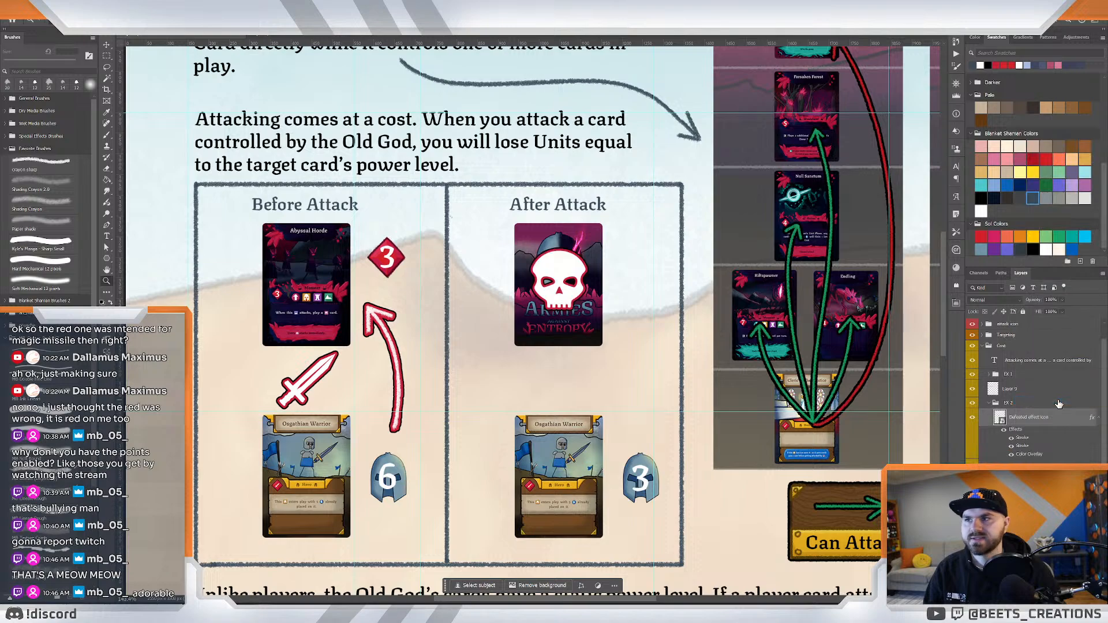
{"action": "scroll", "coordinate": [589, 296], "scroll_direction": "down", "scroll_amount": 4}
{"action": "scroll", "coordinate": [616, 289], "scroll_direction": "up", "scroll_amount": 4}
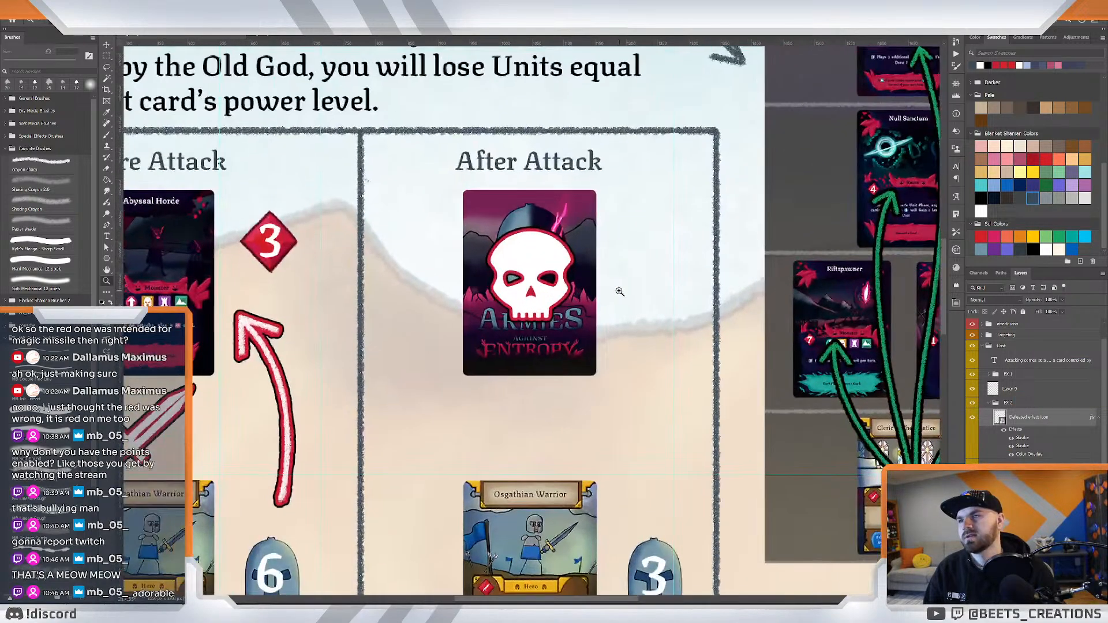
{"action": "scroll", "coordinate": [609, 290], "scroll_direction": "down", "scroll_amount": 1}
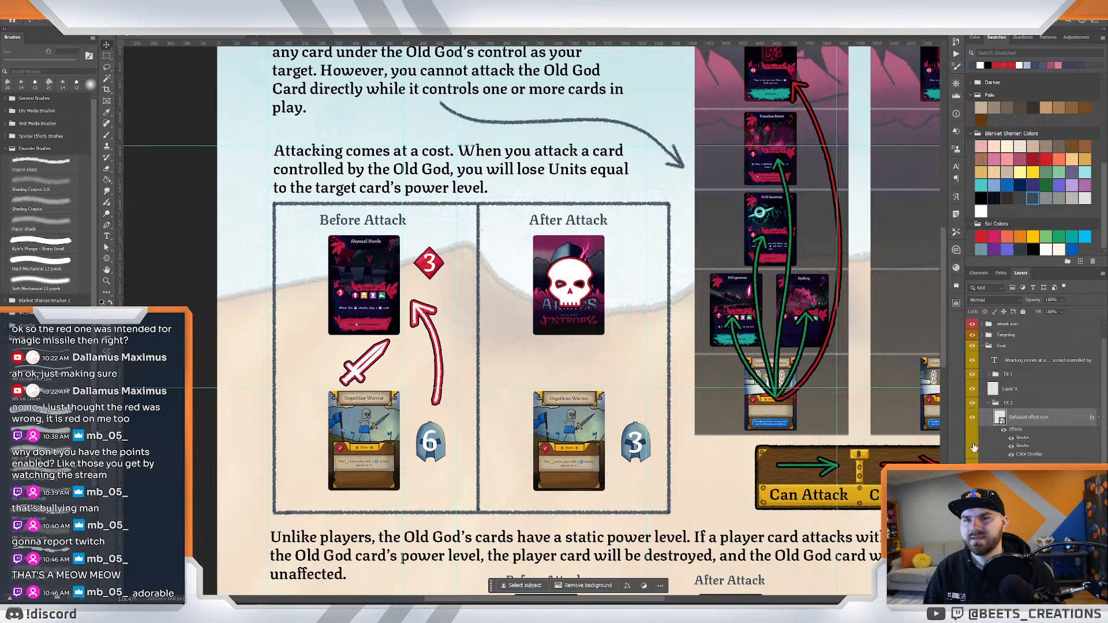
Toggle the skull icon's two strokes off and on, and place it beside the upper After Attack card back.
{"action": "left_click", "coordinate": [1011, 446]}
{"action": "left_click", "coordinate": [1011, 438]}
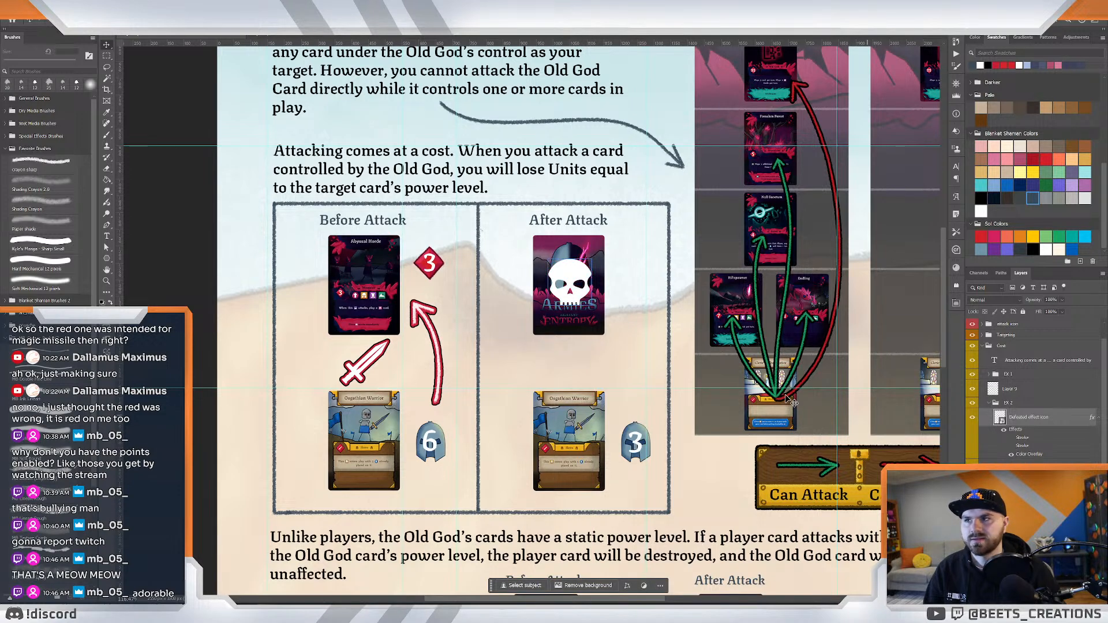
{"action": "mouse_move", "coordinate": [574, 277]}
{"action": "left_mouse_down"}
{"action": "mouse_move", "coordinate": [583, 256]}
{"action": "mouse_move", "coordinate": [631, 285]}
{"action": "mouse_move", "coordinate": [647, 276]}
{"action": "left_mouse_up"}
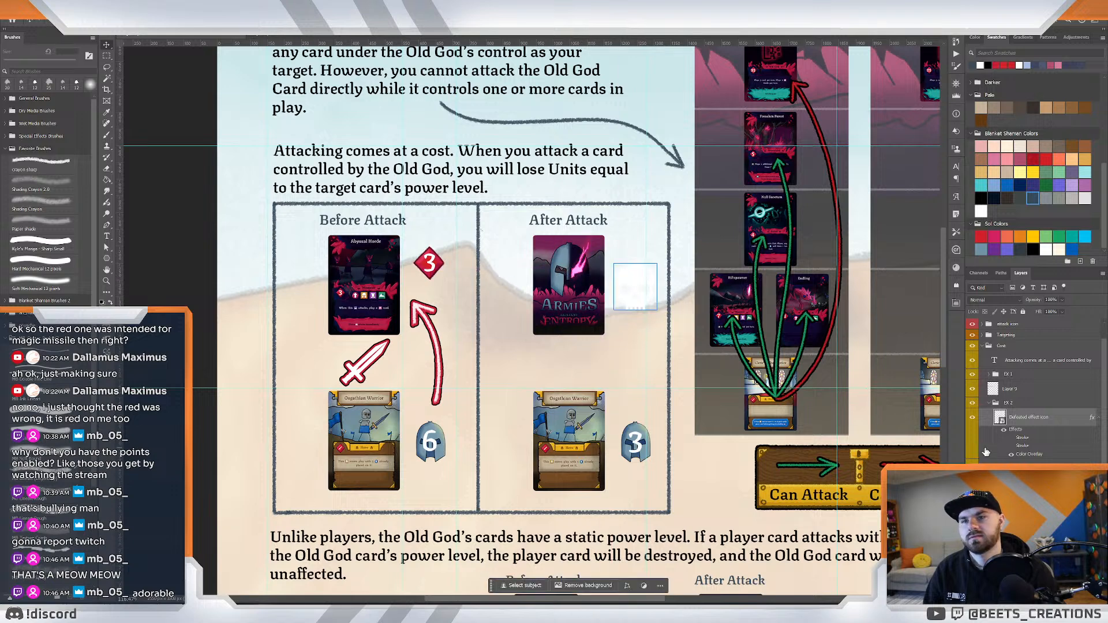
{"action": "left_click", "coordinate": [1009, 447]}
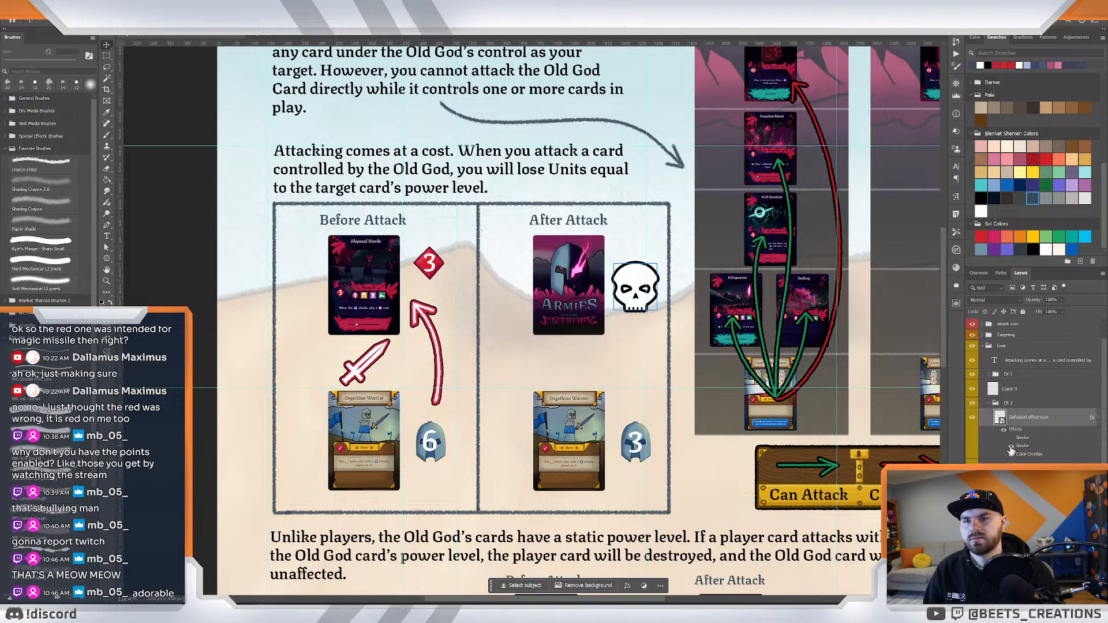
{"action": "left_click", "coordinate": [1011, 437]}
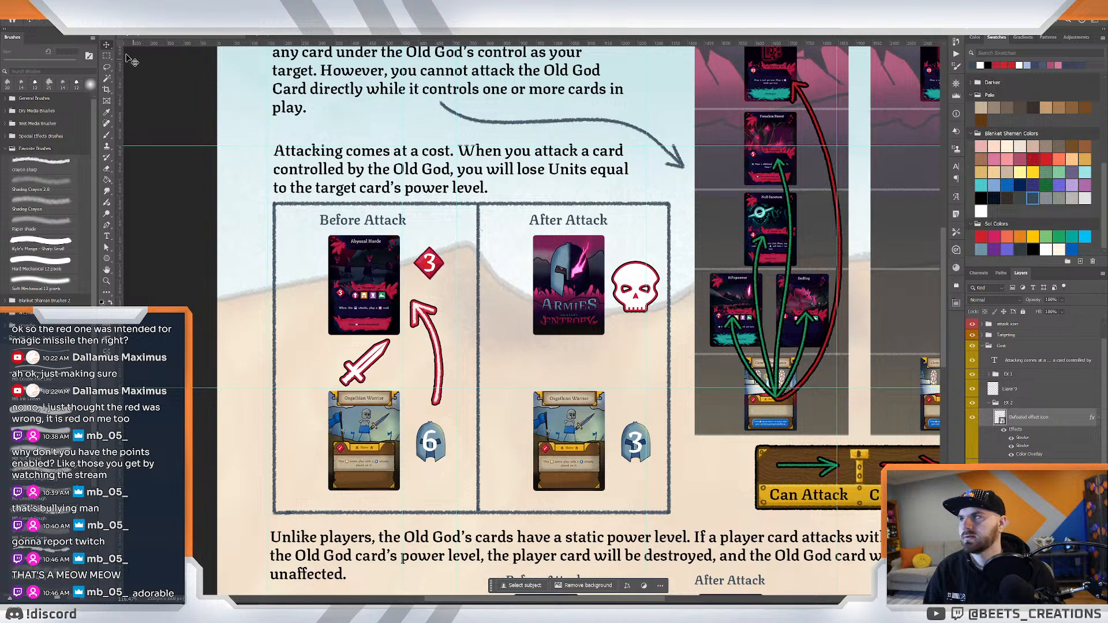
{"action": "left_click_drag", "start_coordinate": [645, 282], "coordinate": [644, 272]}
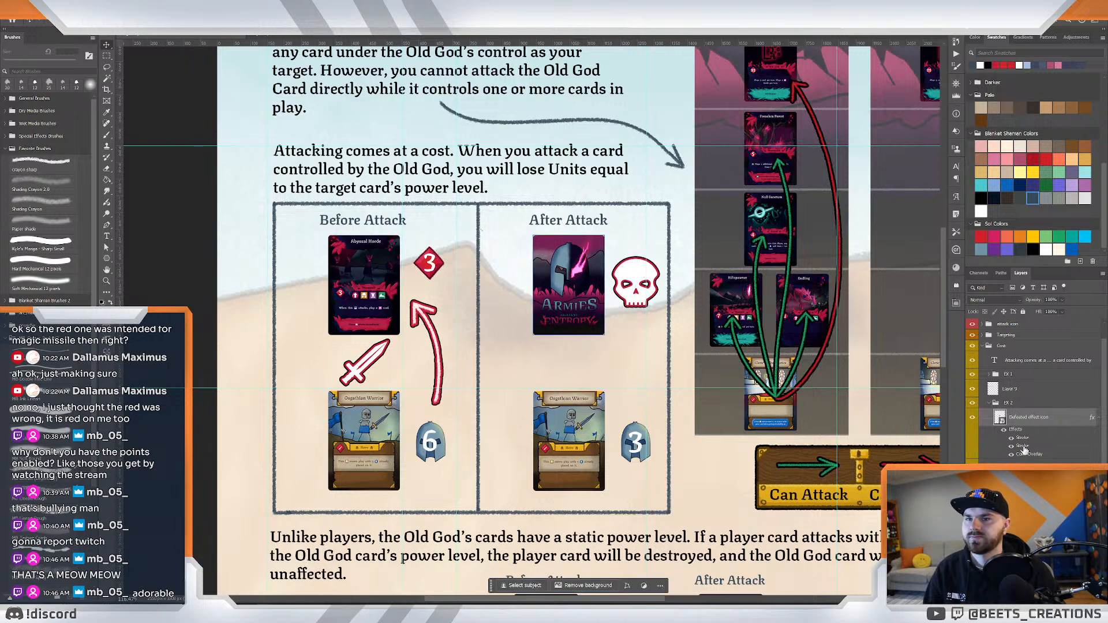
Delete the skull icon from the upper After Attack example and collapse its layer subgroup.
{"action": "key", "text": "Delete"}
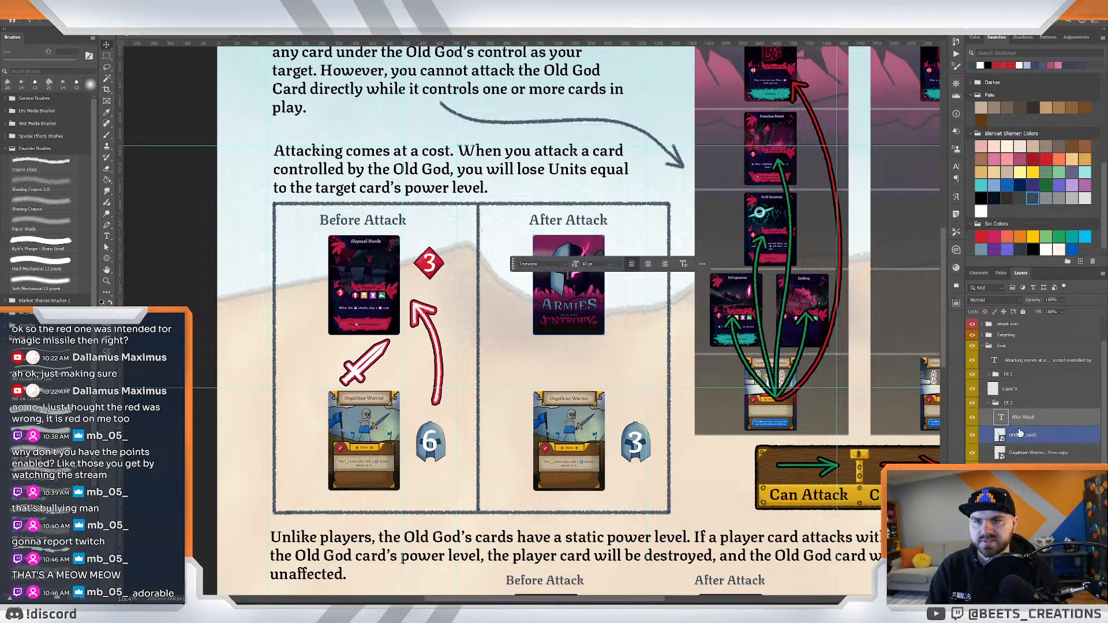
{"action": "left_click", "coordinate": [991, 407]}
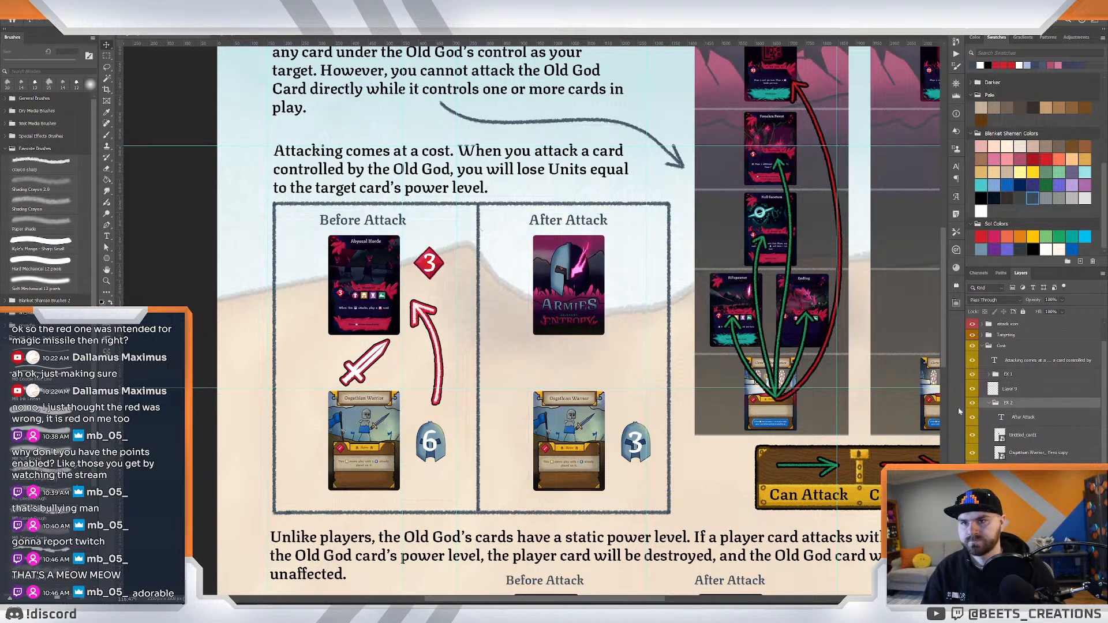
{"action": "left_click", "coordinate": [990, 404]}
Collapse the Cost group and rename the Cost copy group of the lower example as Cost 2.
{"action": "scroll", "coordinate": [614, 370], "scroll_direction": "down", "scroll_amount": 2}
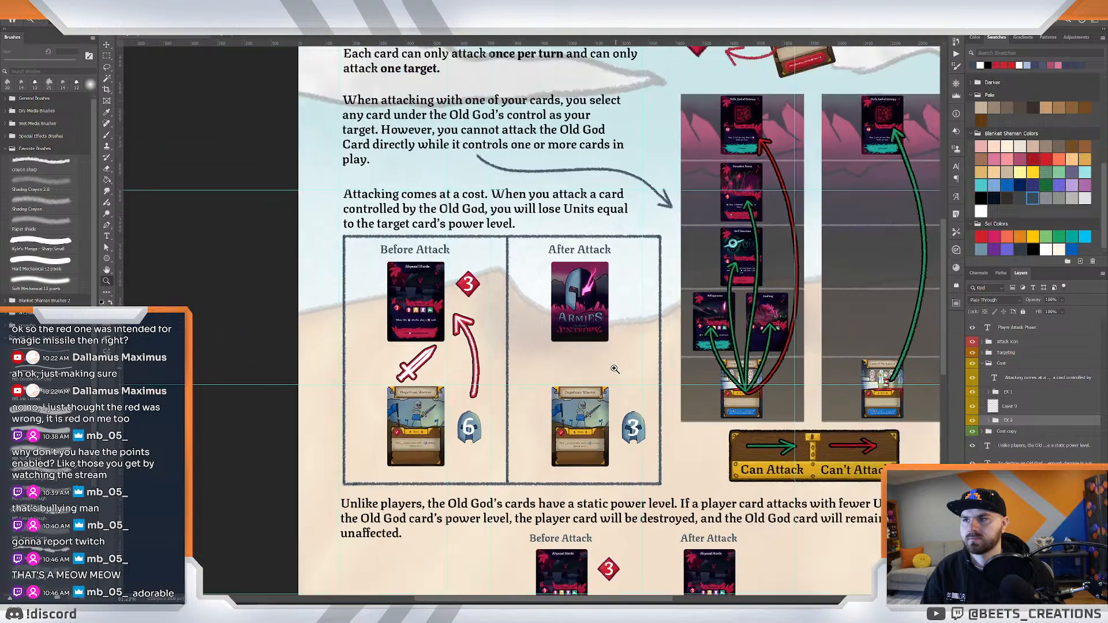
{"action": "scroll", "coordinate": [615, 369], "scroll_direction": "down", "scroll_amount": 3}
{"action": "scroll", "coordinate": [614, 369], "scroll_direction": "up", "scroll_amount": 3}
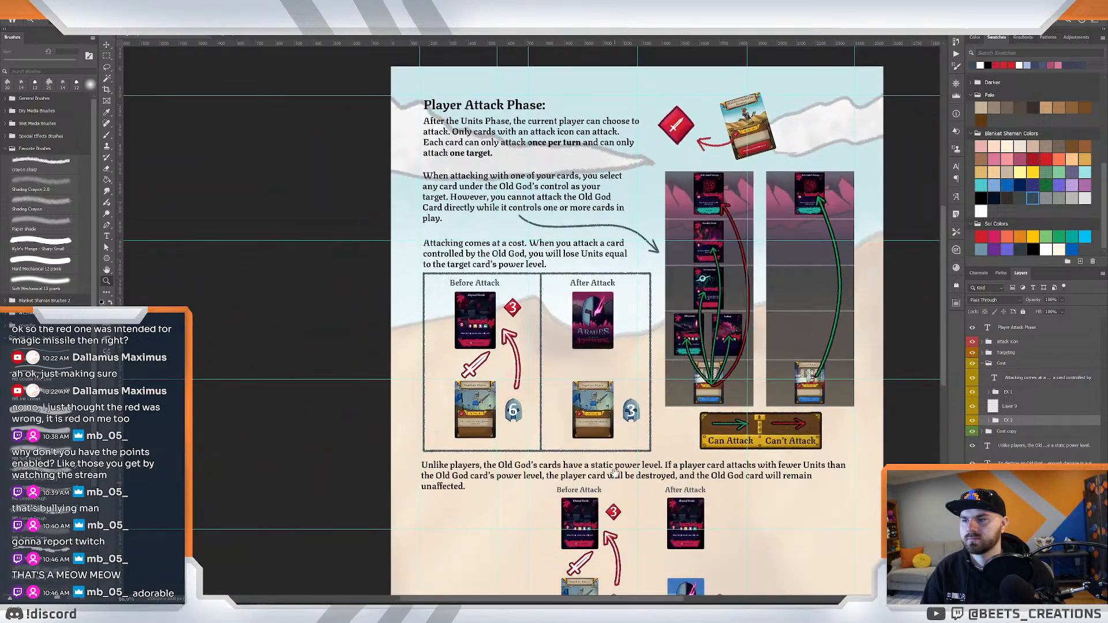
{"action": "scroll", "coordinate": [614, 472], "scroll_direction": "down", "scroll_amount": 3}
{"action": "scroll", "coordinate": [624, 397], "scroll_direction": "up", "scroll_amount": 2}
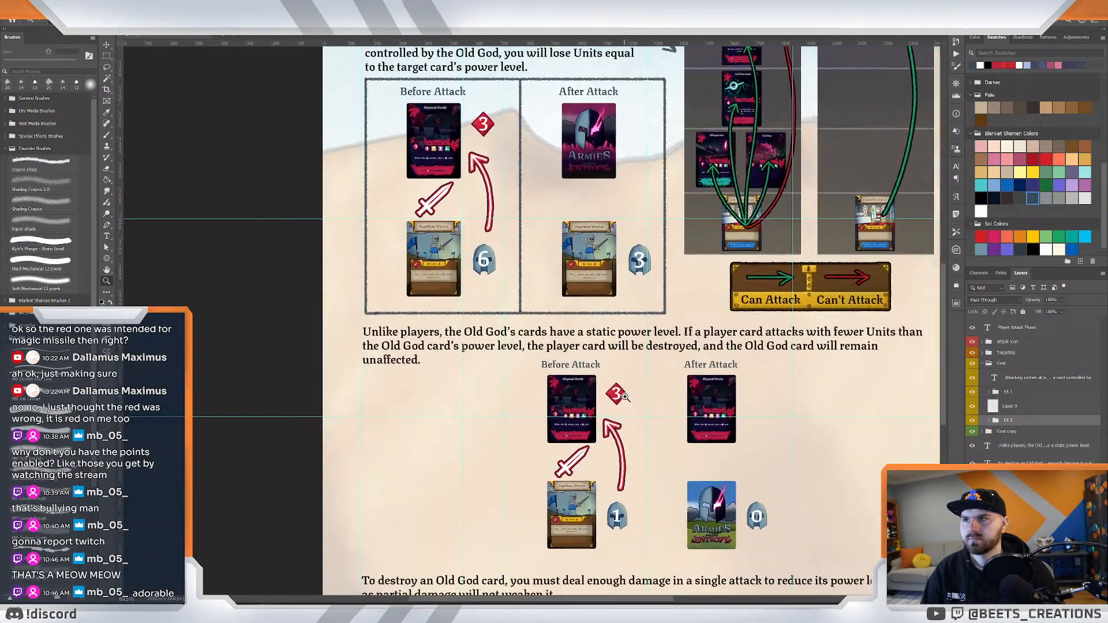
{"action": "scroll", "coordinate": [625, 397], "scroll_direction": "up", "scroll_amount": 1}
{"action": "left_click_drag", "start_coordinate": [660, 416], "coordinate": [652, 358]}
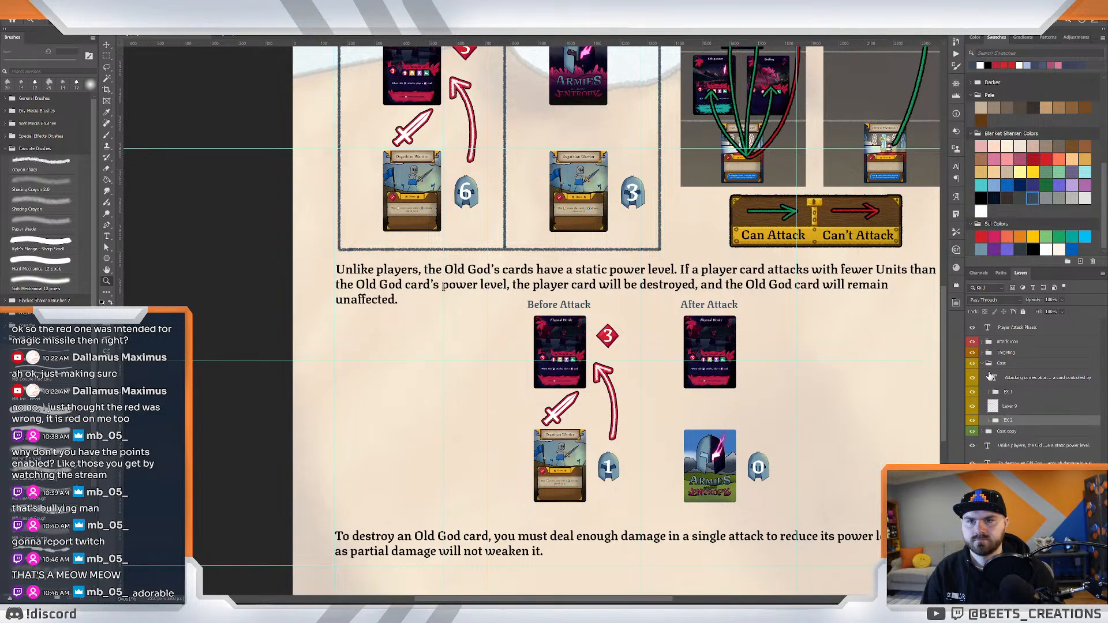
{"action": "left_click", "coordinate": [982, 365]}
{"action": "left_click", "coordinate": [997, 377]}
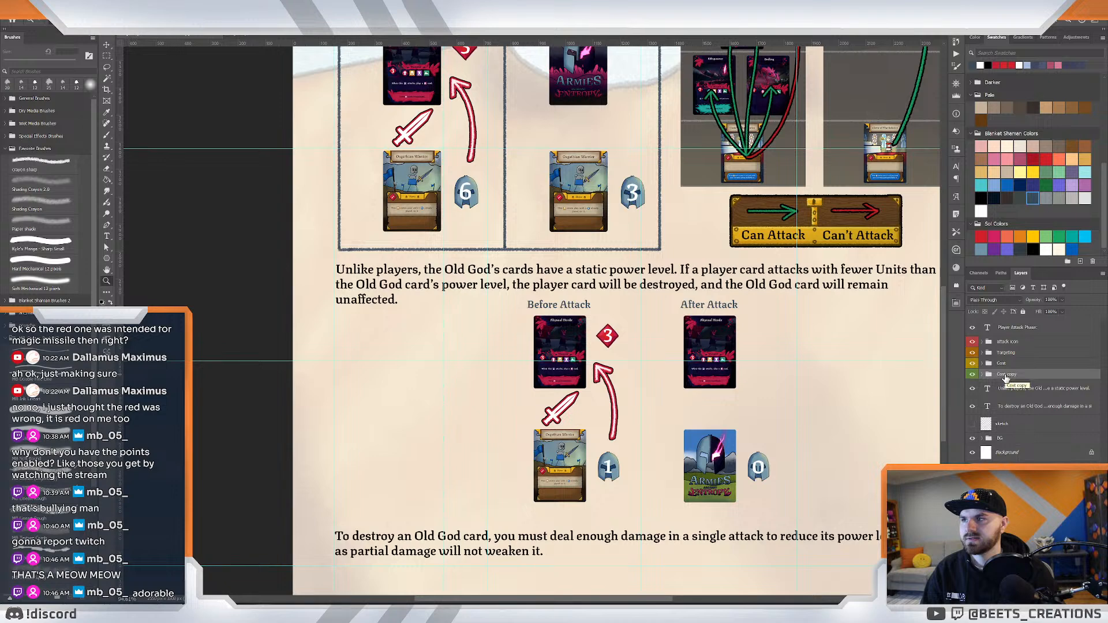
{"action": "double_click", "coordinate": [1006, 375]}
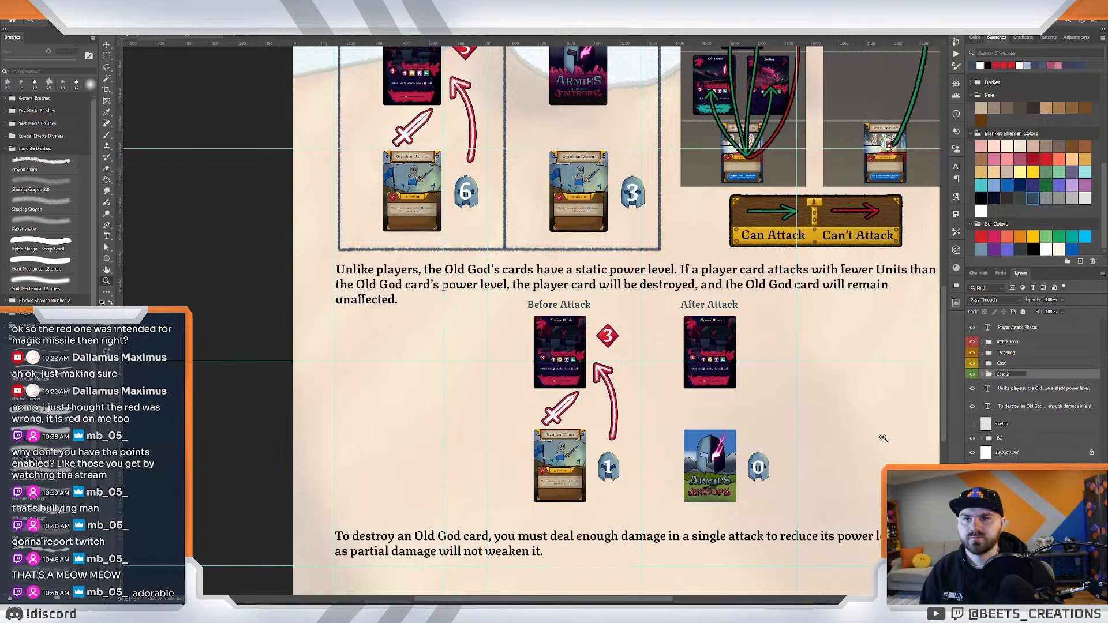
Collapse the subgroups in Cost 2 and move the "Unlike players" text layer into that group, above them.
{"action": "left_click", "coordinate": [1005, 395]}
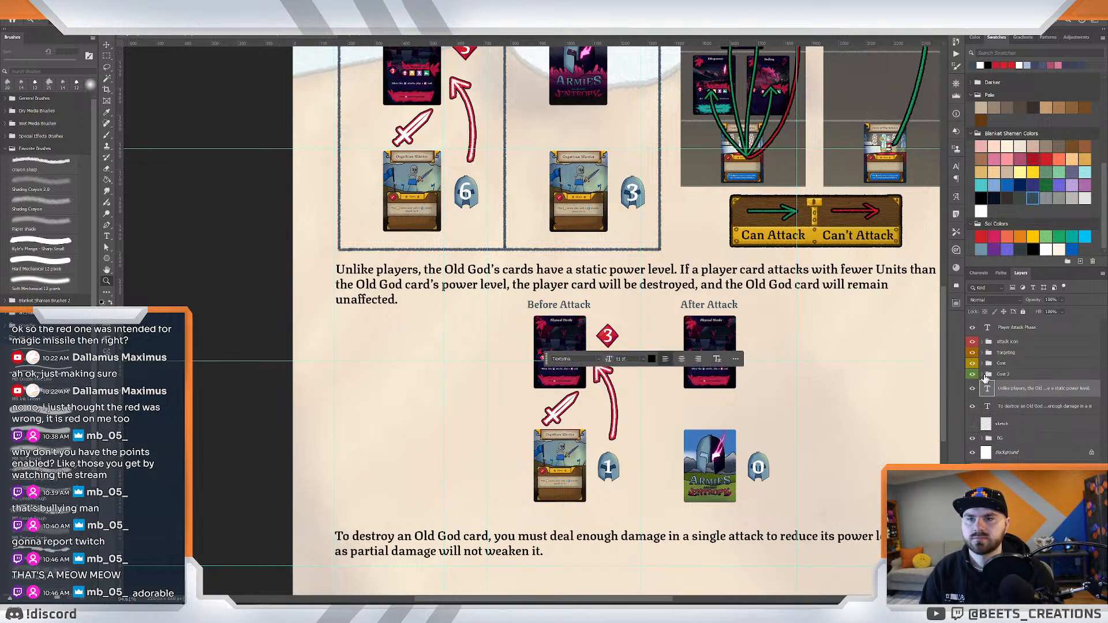
{"action": "left_click", "coordinate": [981, 375]}
{"action": "scroll", "coordinate": [1023, 444], "scroll_direction": "down", "scroll_amount": 1}
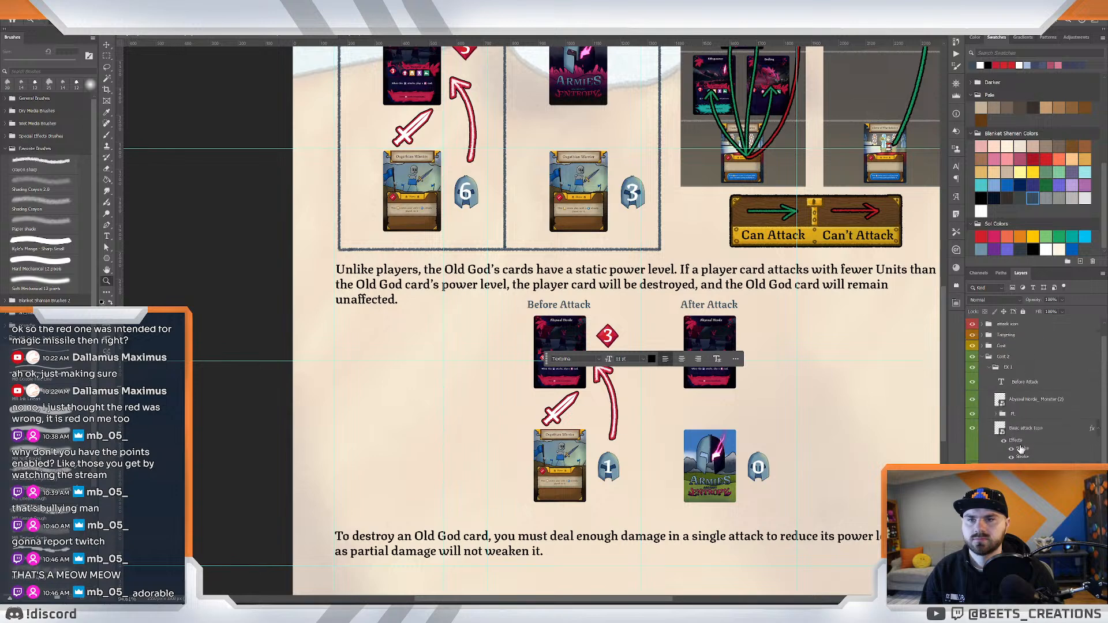
{"action": "left_click", "coordinate": [991, 368]}
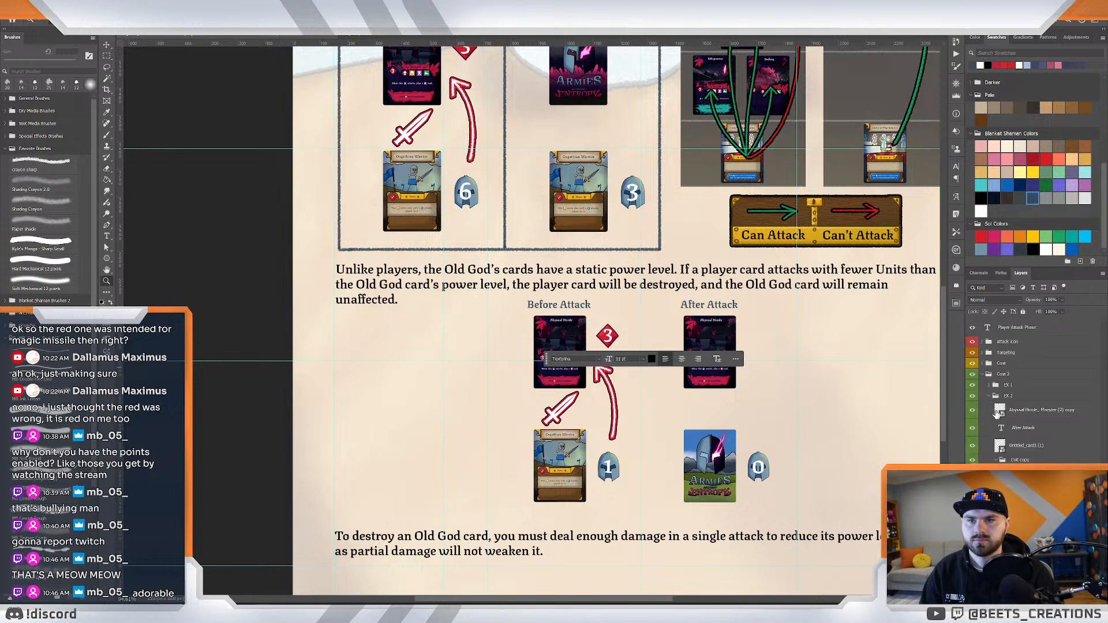
{"action": "left_click", "coordinate": [990, 396]}
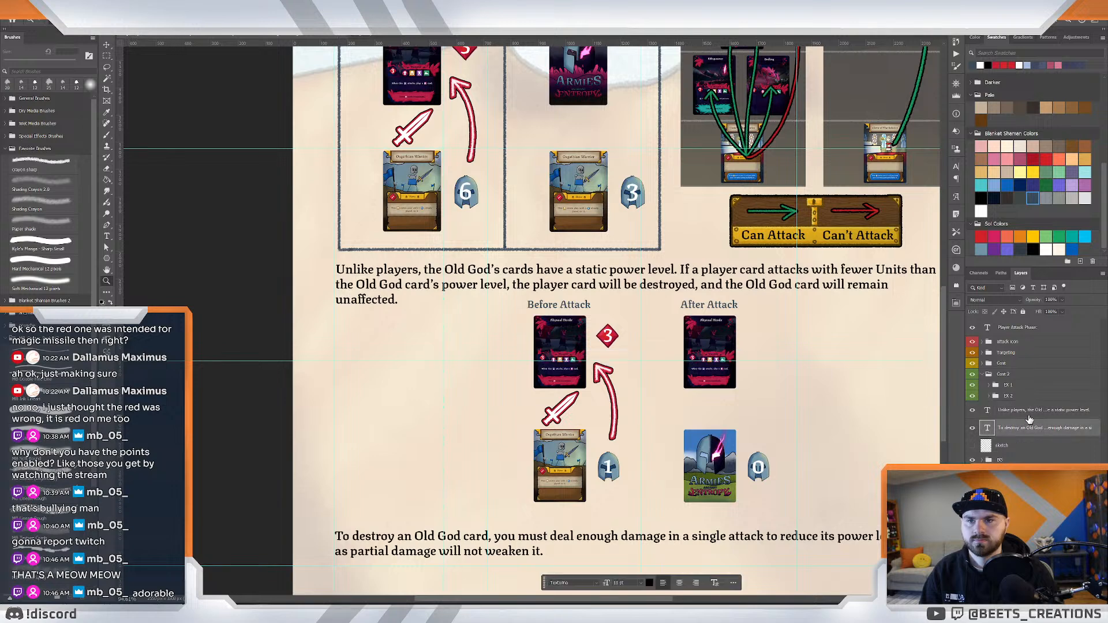
{"action": "left_click_drag", "start_coordinate": [1031, 416], "coordinate": [1029, 383]}
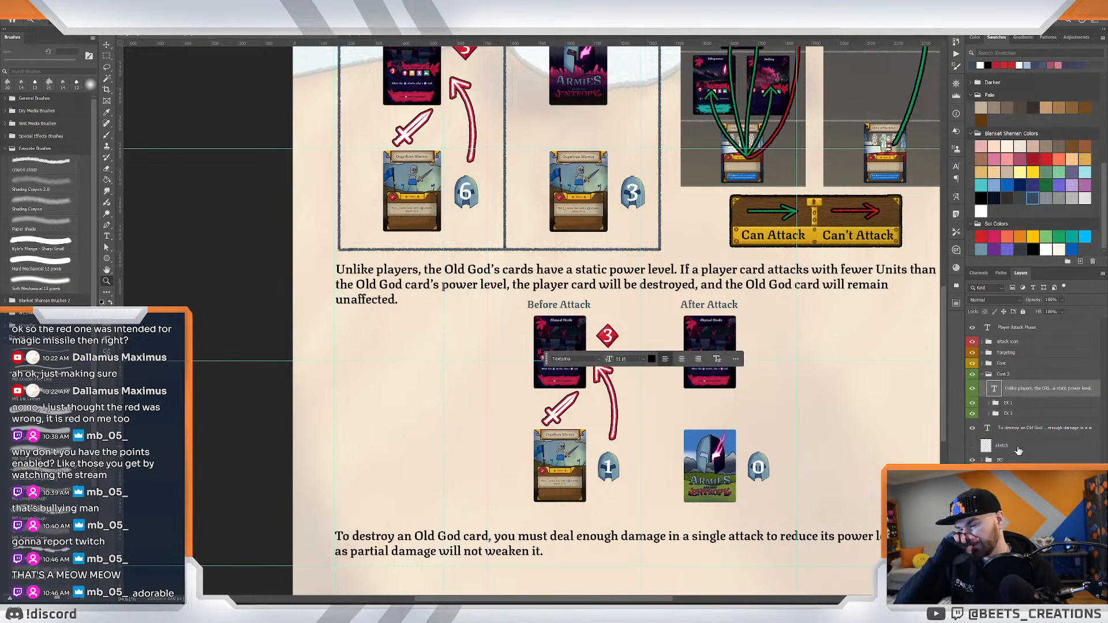
{"action": "scroll", "coordinate": [825, 368], "scroll_direction": "down", "scroll_amount": 2}
{"action": "scroll", "coordinate": [842, 370], "scroll_direction": "up", "scroll_amount": 2}
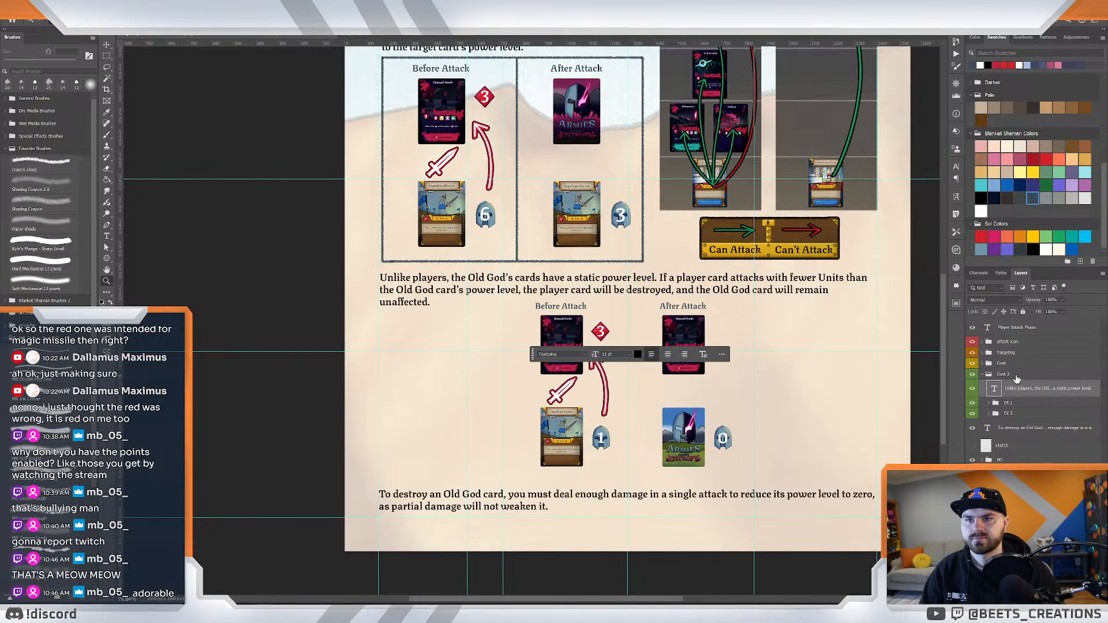
Select the Before Attack and After Attack subgroups in Cost 2 and move them slightly down and right between the two paragraphs.
{"action": "left_click", "coordinate": [1016, 377]}
{"action": "left_click", "coordinate": [1012, 393]}
{"action": "left_click", "coordinate": [1018, 403]}
{"action": "left_click", "coordinate": [1034, 417], "text": "shift"}
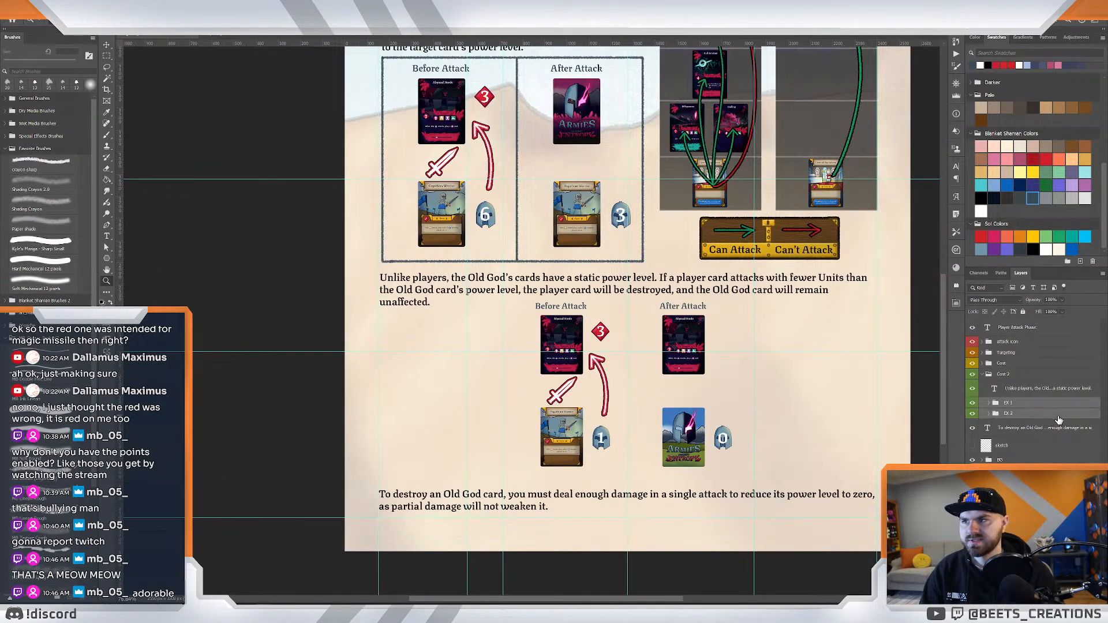
{"action": "left_click_drag", "start_coordinate": [687, 353], "coordinate": [686, 363]}
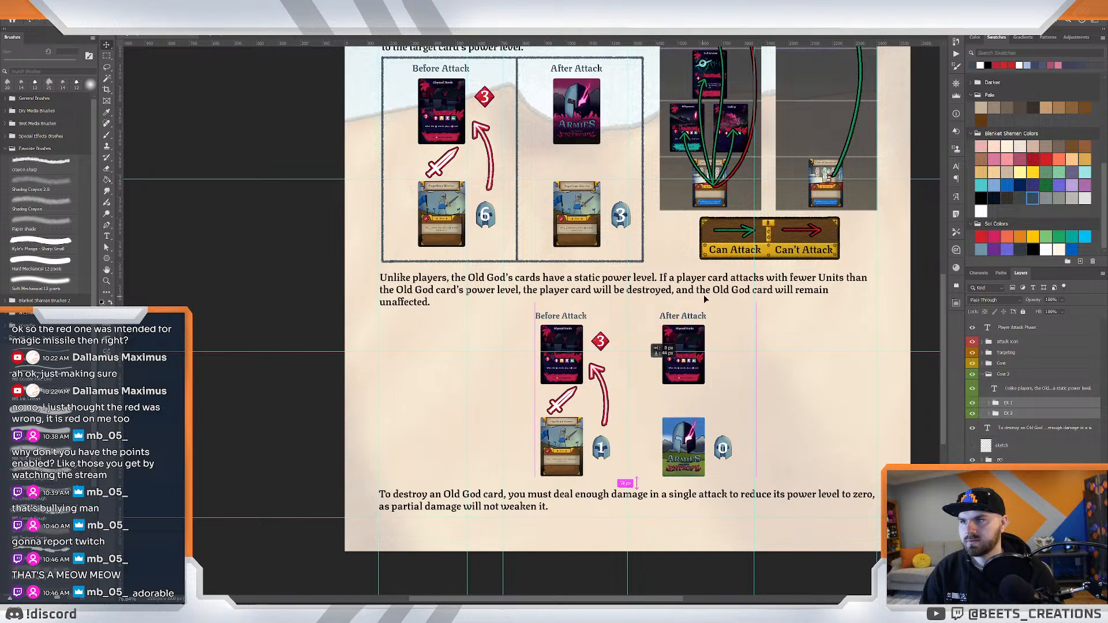
{"action": "mouse_move", "coordinate": [691, 341]}
{"action": "left_mouse_down"}
{"action": "mouse_move", "coordinate": [739, 309]}
{"action": "mouse_move", "coordinate": [710, 345]}
{"action": "mouse_move", "coordinate": [686, 325]}
{"action": "mouse_move", "coordinate": [701, 331]}
{"action": "left_mouse_up"}
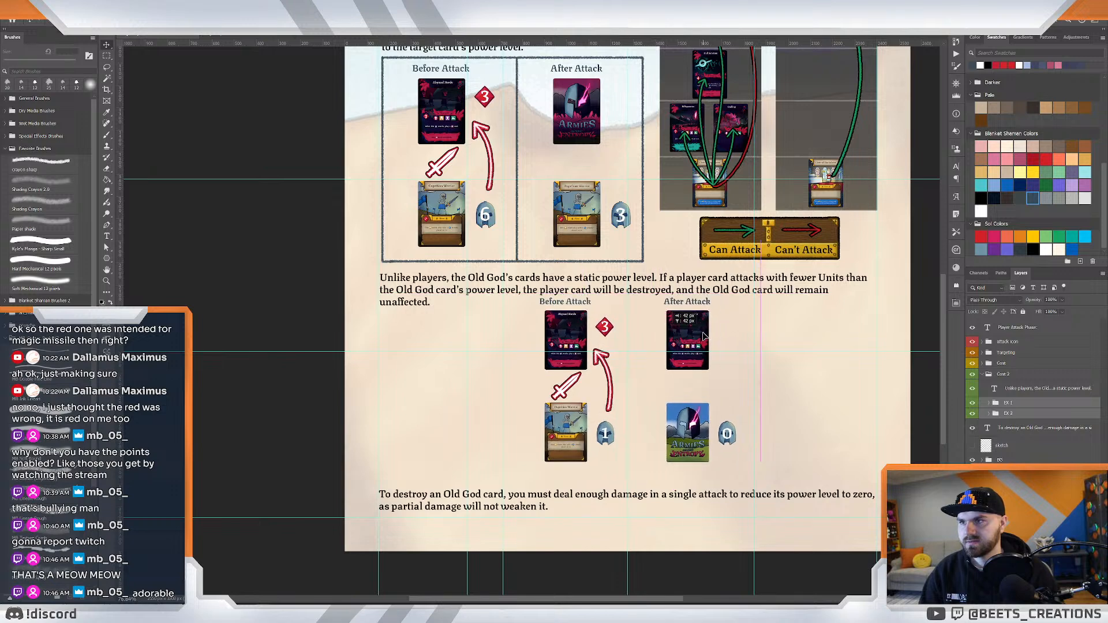
{"action": "left_click_drag", "start_coordinate": [692, 425], "coordinate": [692, 425]}
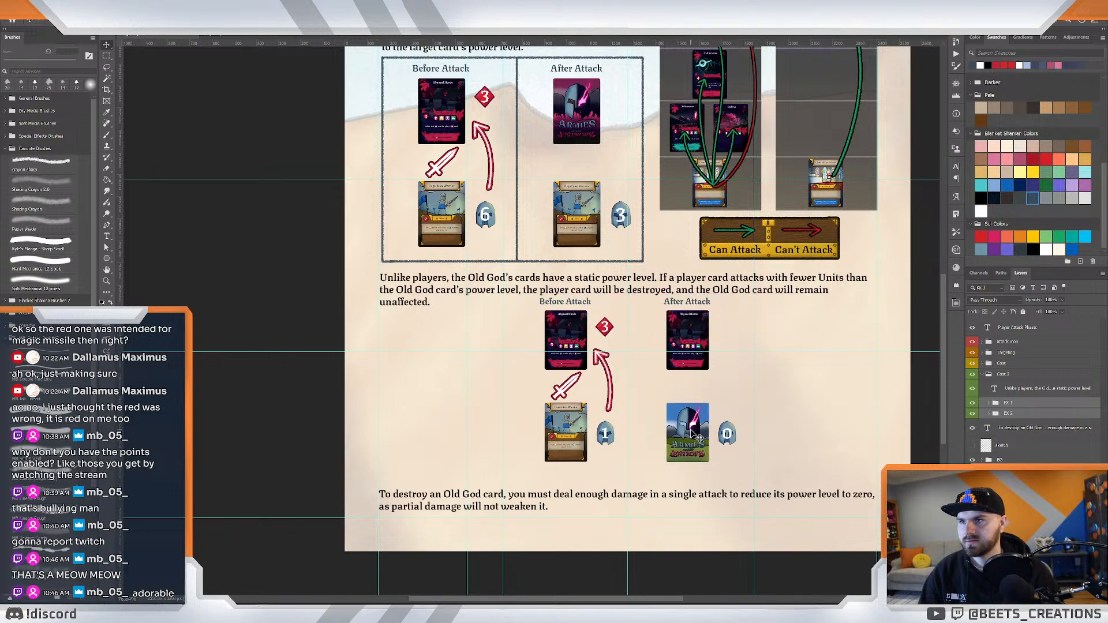
{"action": "left_click_drag", "start_coordinate": [698, 344], "coordinate": [697, 362]}
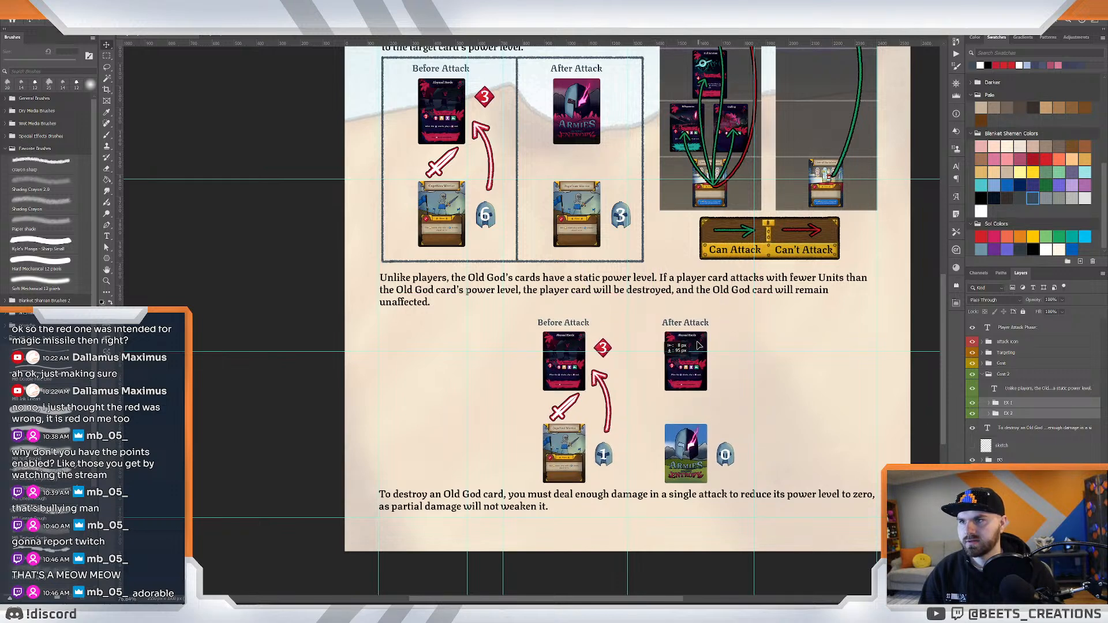
{"action": "key", "text": "ctrl+z"}
{"action": "key", "text": "ctrl+z"}
{"action": "left_click_drag", "start_coordinate": [706, 321], "coordinate": [701, 350]}
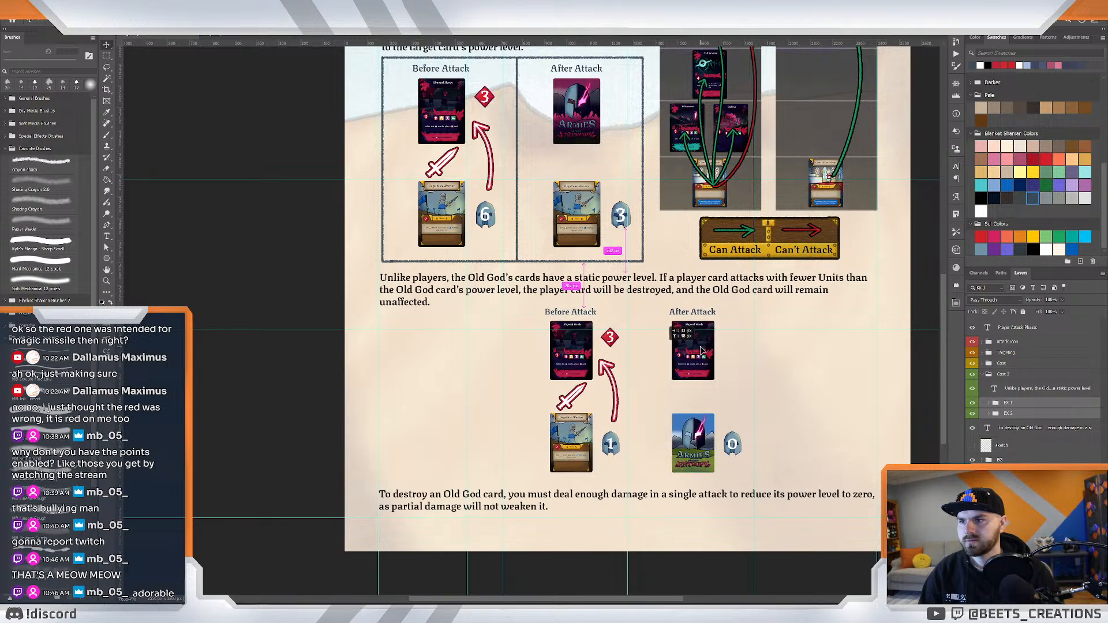
{"action": "left_click_drag", "start_coordinate": [701, 350], "coordinate": [700, 350]}
{"action": "key", "text": "z"}
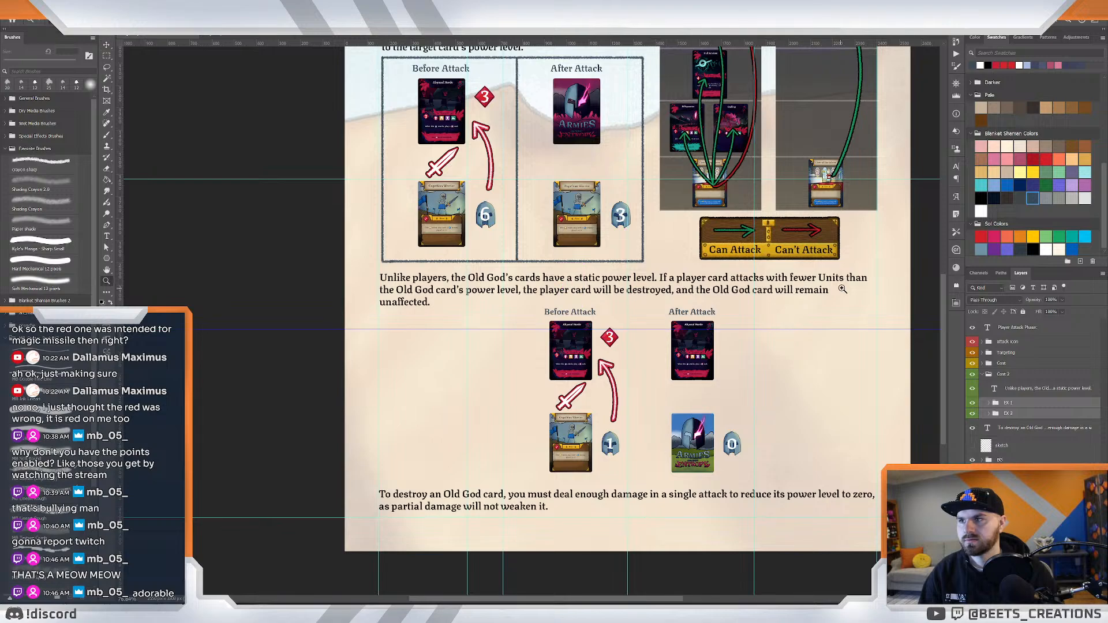
{"action": "left_click_drag", "start_coordinate": [842, 288], "coordinate": [782, 306]}
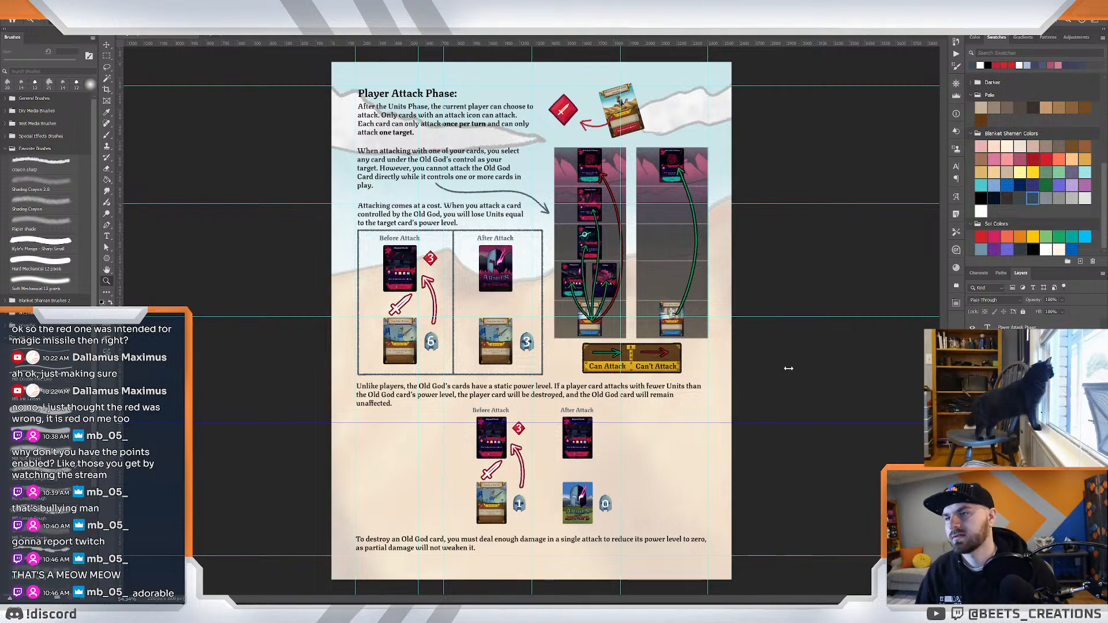
{"action": "left_click_drag", "start_coordinate": [622, 376], "coordinate": [649, 367]}
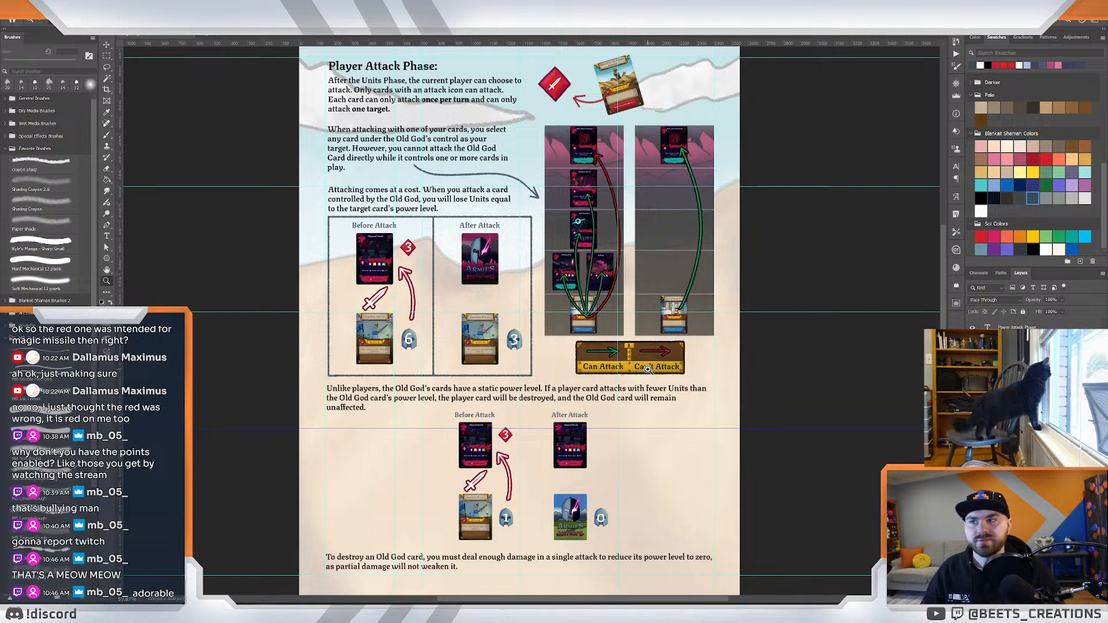
{"action": "left_click_drag", "start_coordinate": [566, 332], "coordinate": [533, 335]}
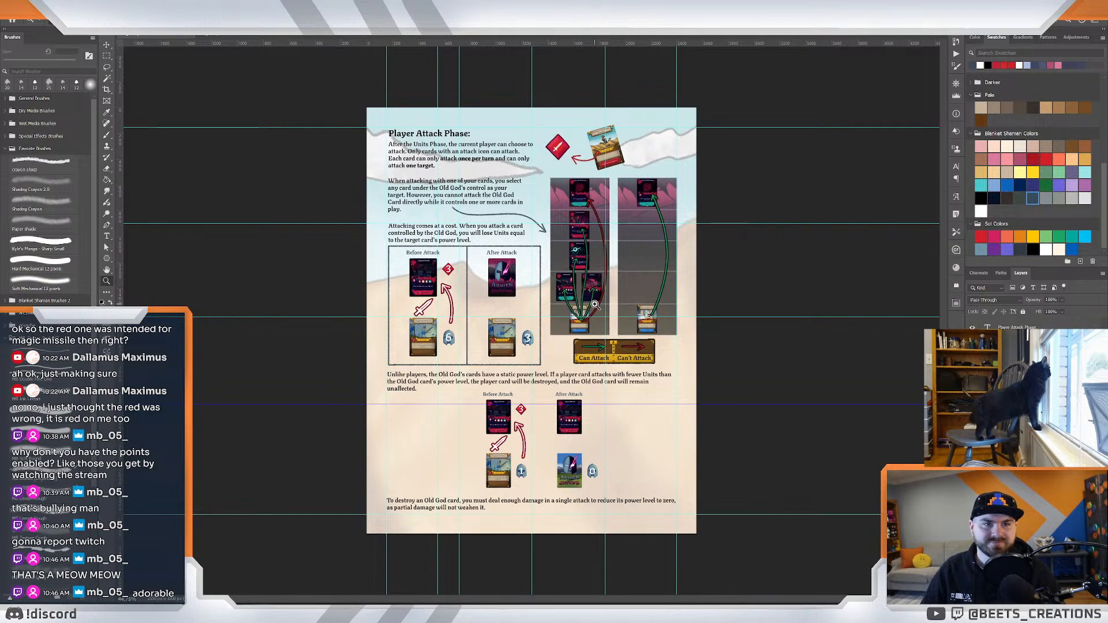
{"action": "left_click_drag", "start_coordinate": [587, 306], "coordinate": [563, 300]}
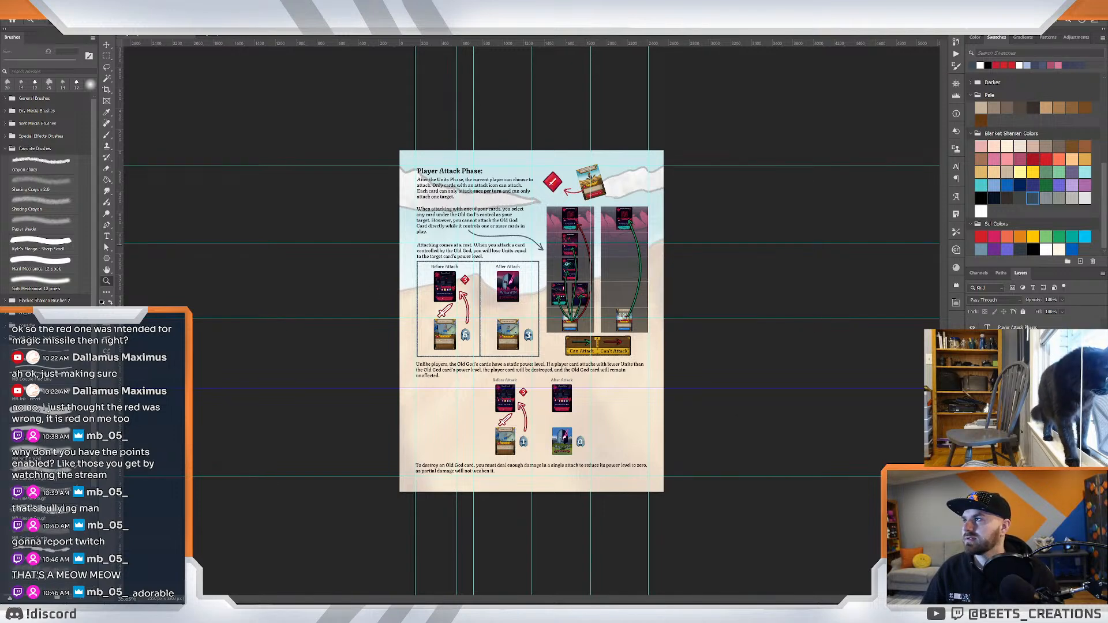
Create a new document from the saved Video preset, 3840 x 2160 px at 300 ppi.
{"action": "left_click", "coordinate": [19, 8]}
{"action": "left_click", "coordinate": [25, 19]}
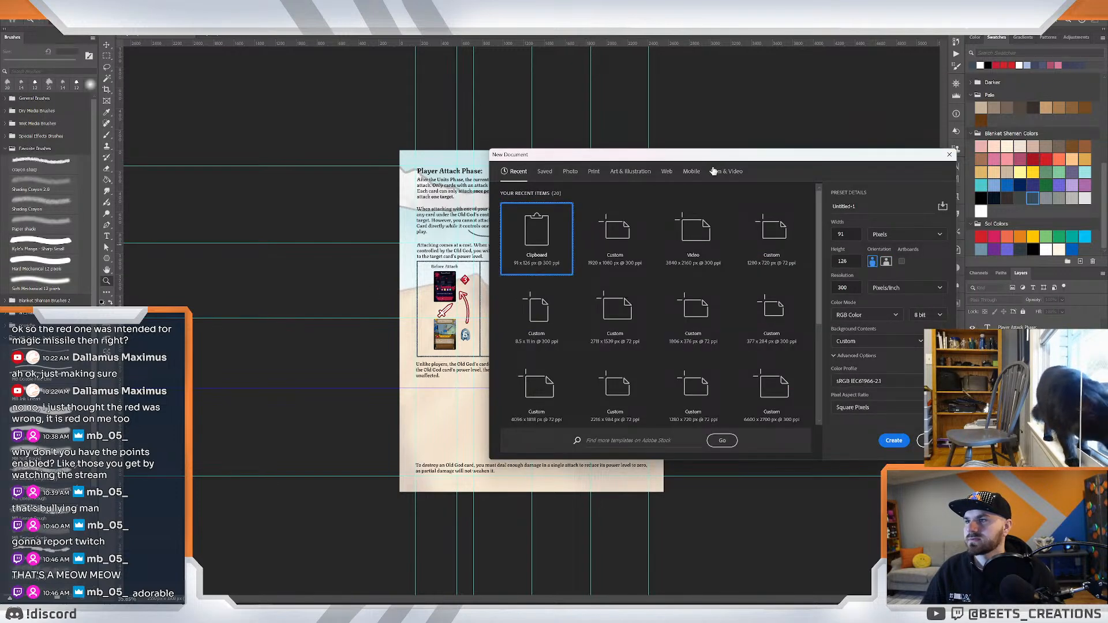
{"action": "left_click", "coordinate": [429, 174]}
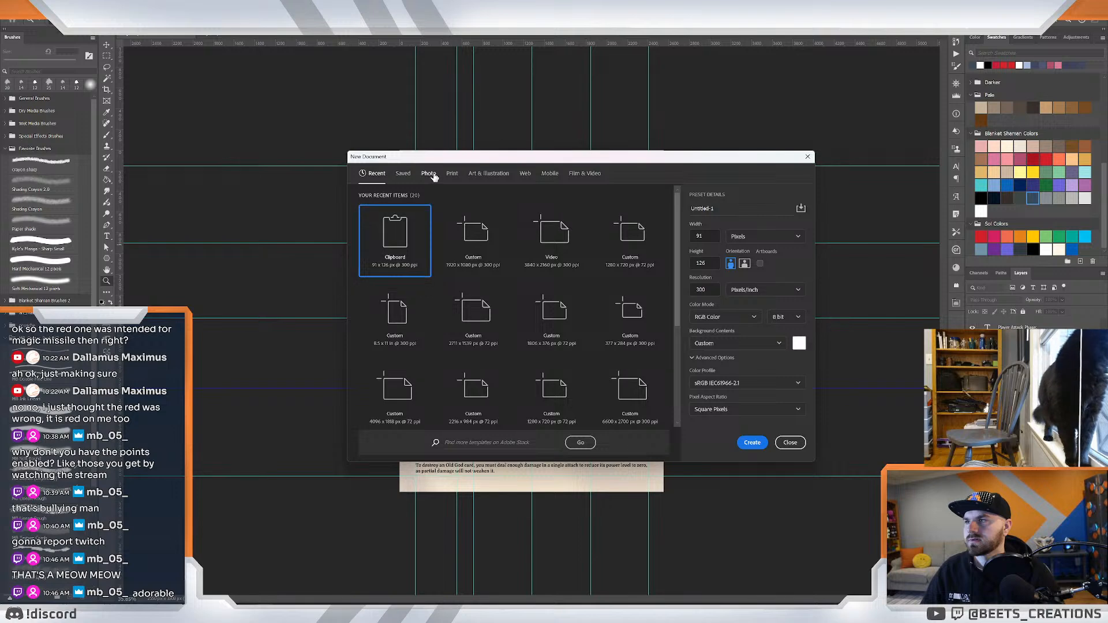
{"action": "left_click", "coordinate": [408, 174]}
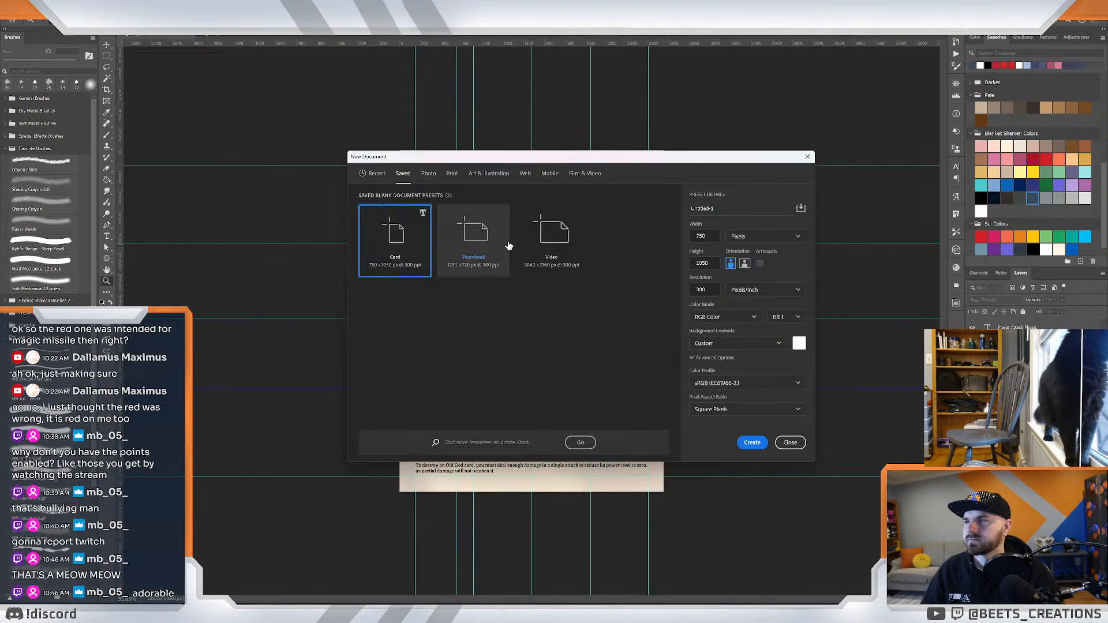
{"action": "left_click", "coordinate": [545, 235]}
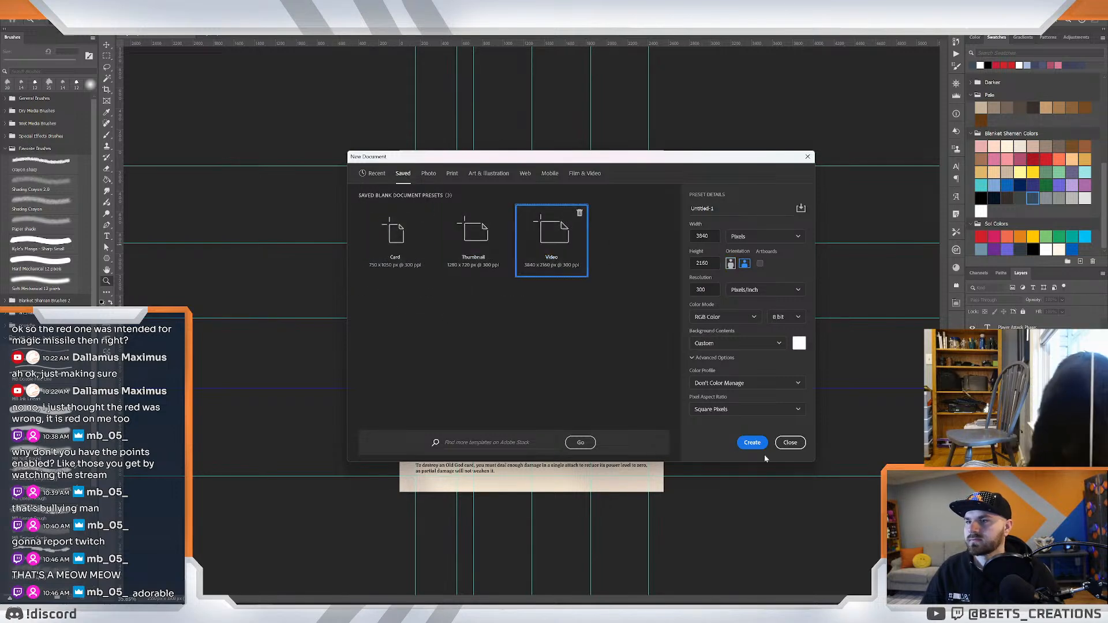
{"action": "left_click", "coordinate": [751, 442]}
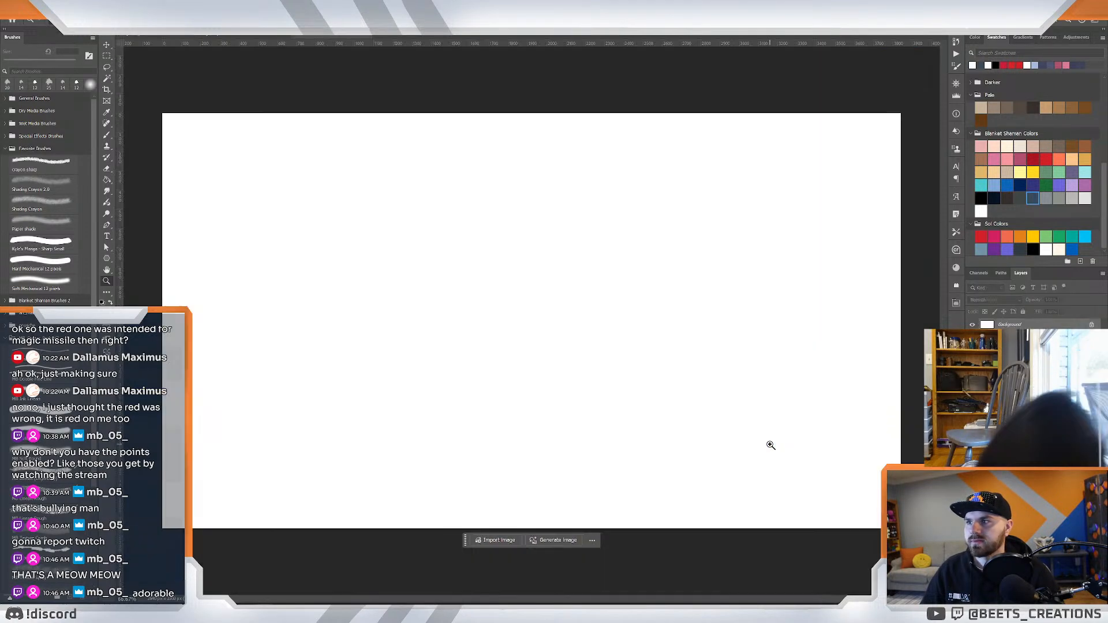
Compare the blank landscape document with the open Player Attack Phase and Unit Phase pages.
{"action": "left_click", "coordinate": [231, 37]}
{"action": "left_click", "coordinate": [145, 37]}
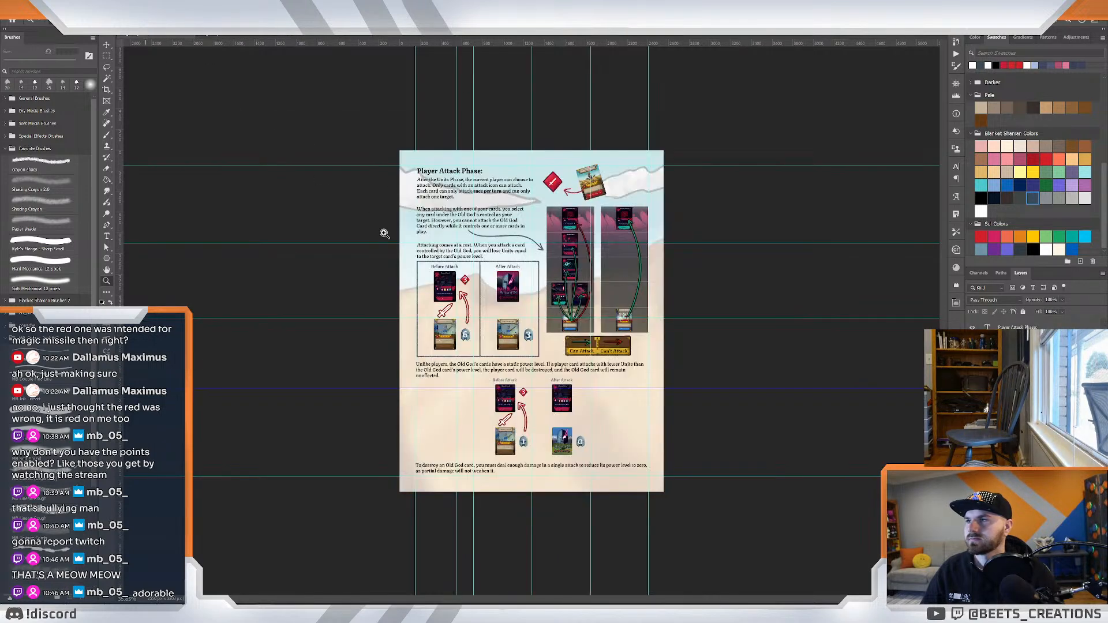
{"action": "left_click", "coordinate": [330, 306]}
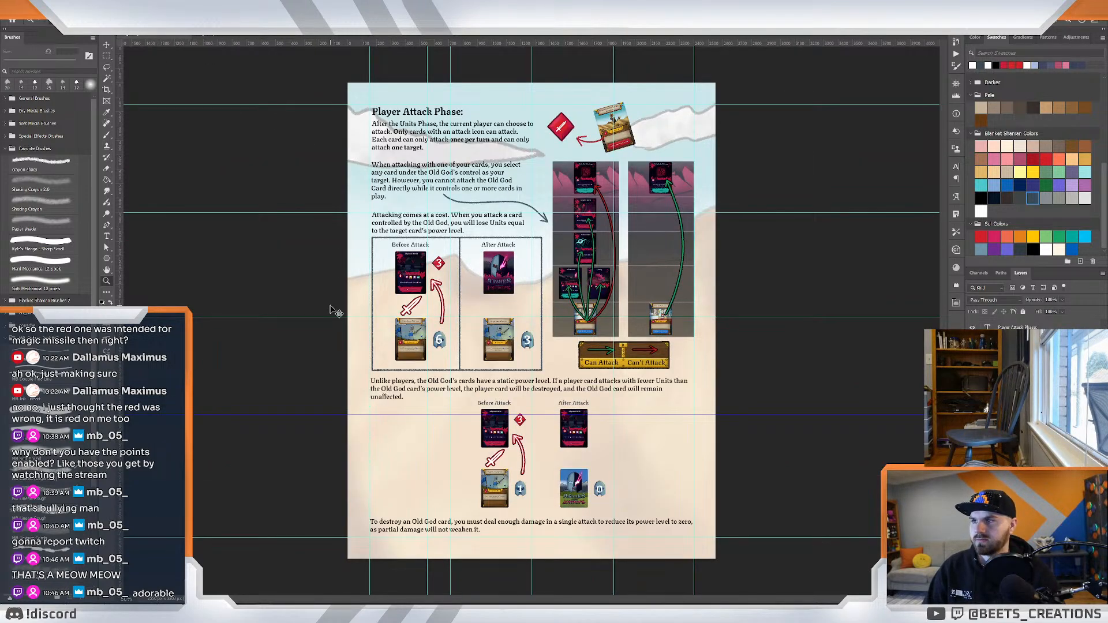
{"action": "left_click", "coordinate": [236, 37]}
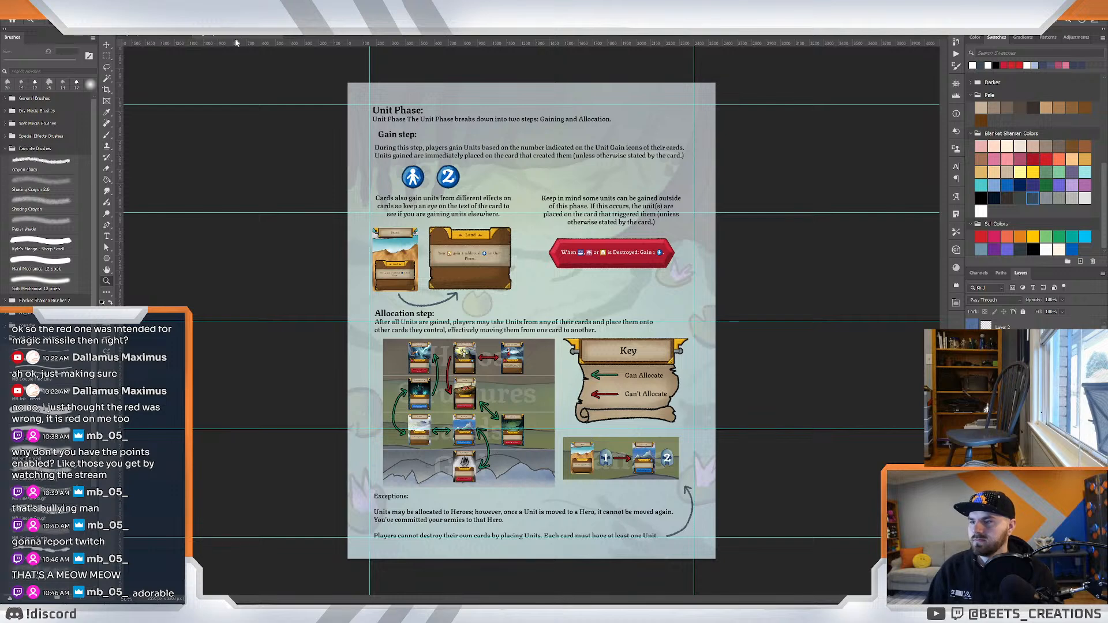
{"action": "left_click", "coordinate": [323, 37]}
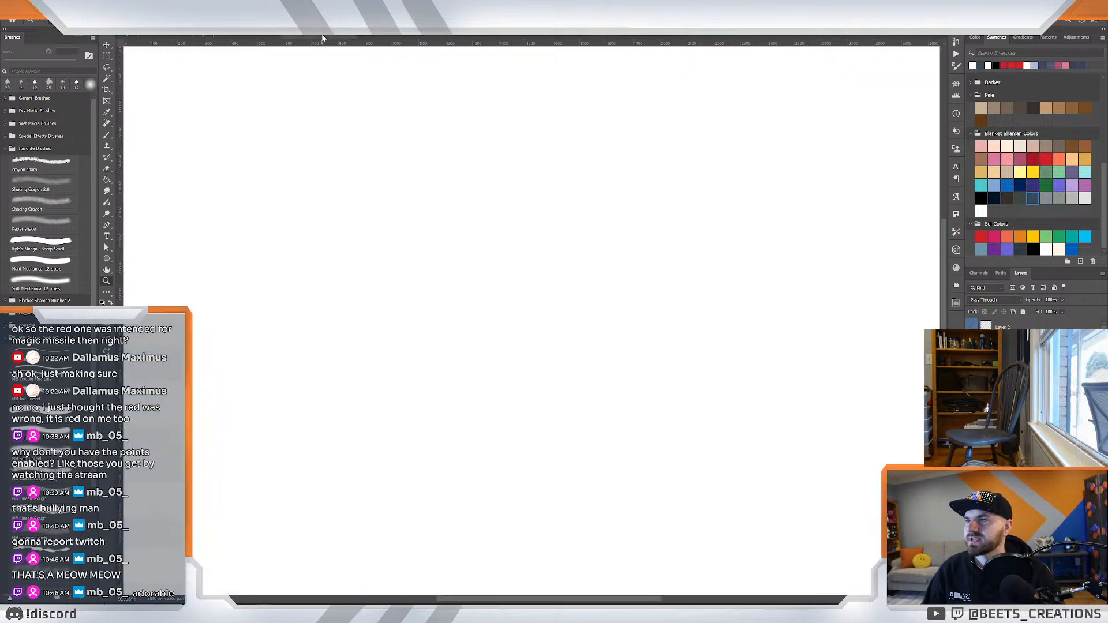
{"action": "left_click_drag", "start_coordinate": [540, 235], "coordinate": [507, 239]}
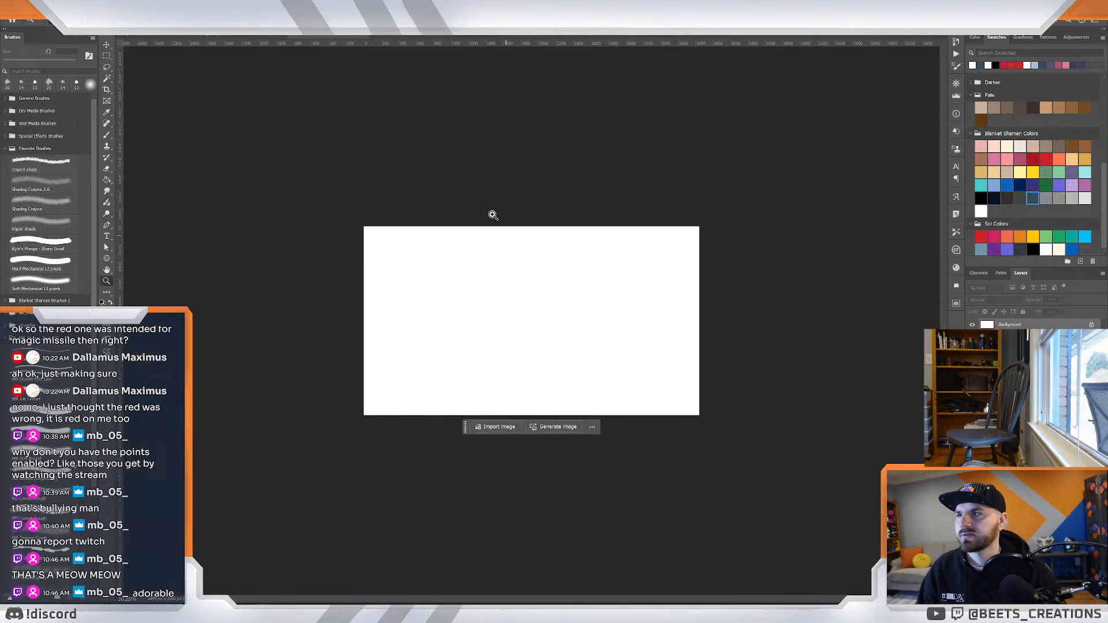
{"action": "left_click", "coordinate": [245, 36]}
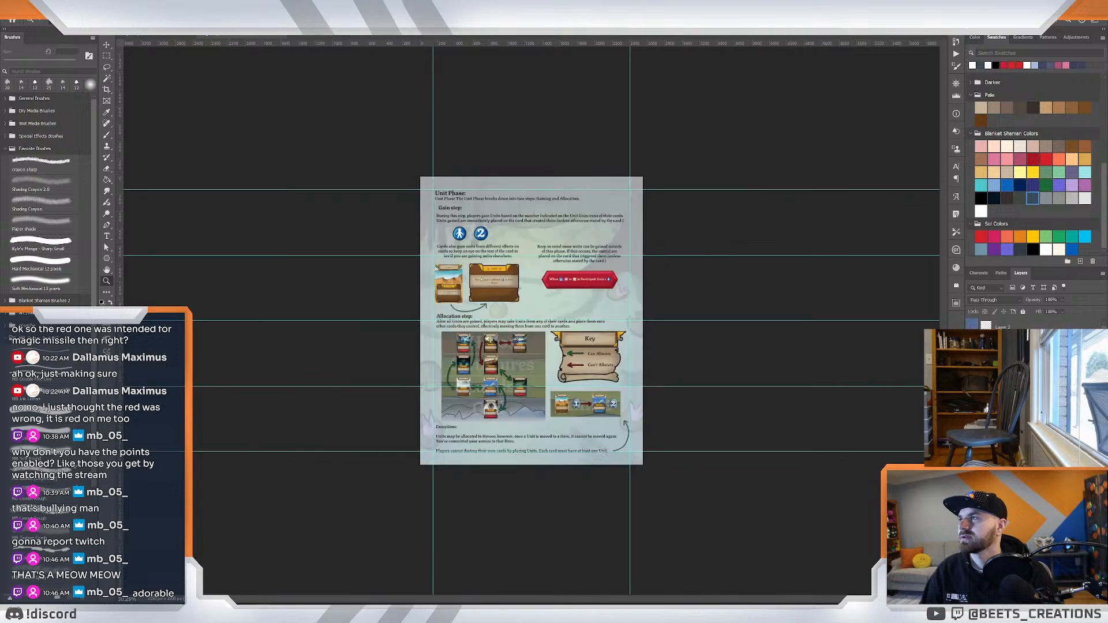
Create a new portrait document from the recent 8.5 x 11 inch preset at 300 ppi with white background contents.
{"action": "left_click", "coordinate": [20, 7]}
{"action": "left_click", "coordinate": [19, 7]}
{"action": "left_click", "coordinate": [20, 7]}
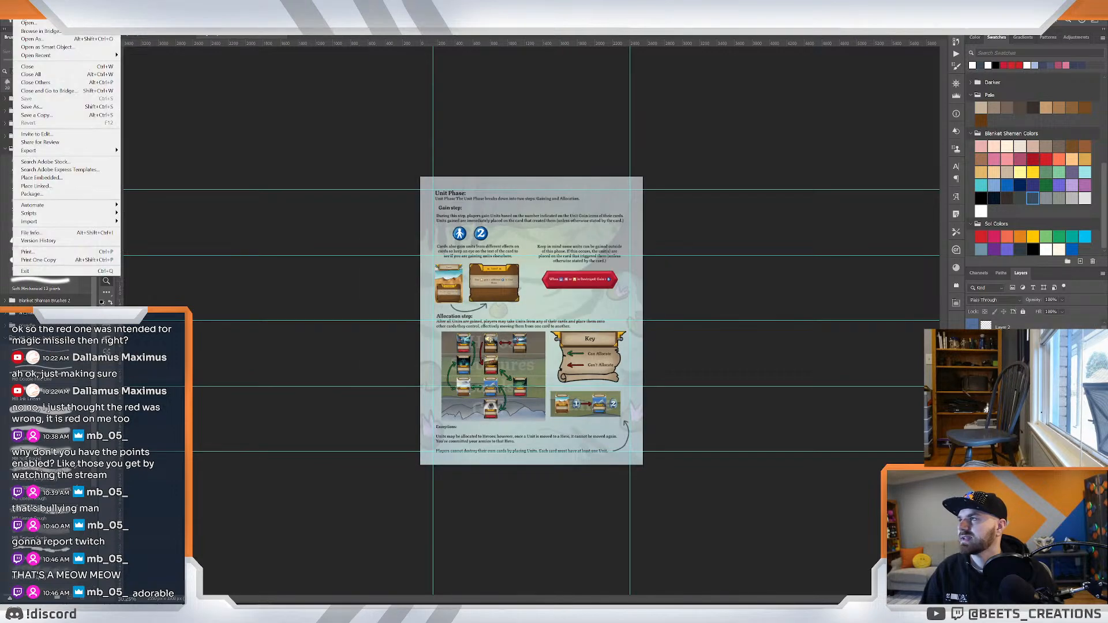
{"action": "left_click", "coordinate": [27, 18]}
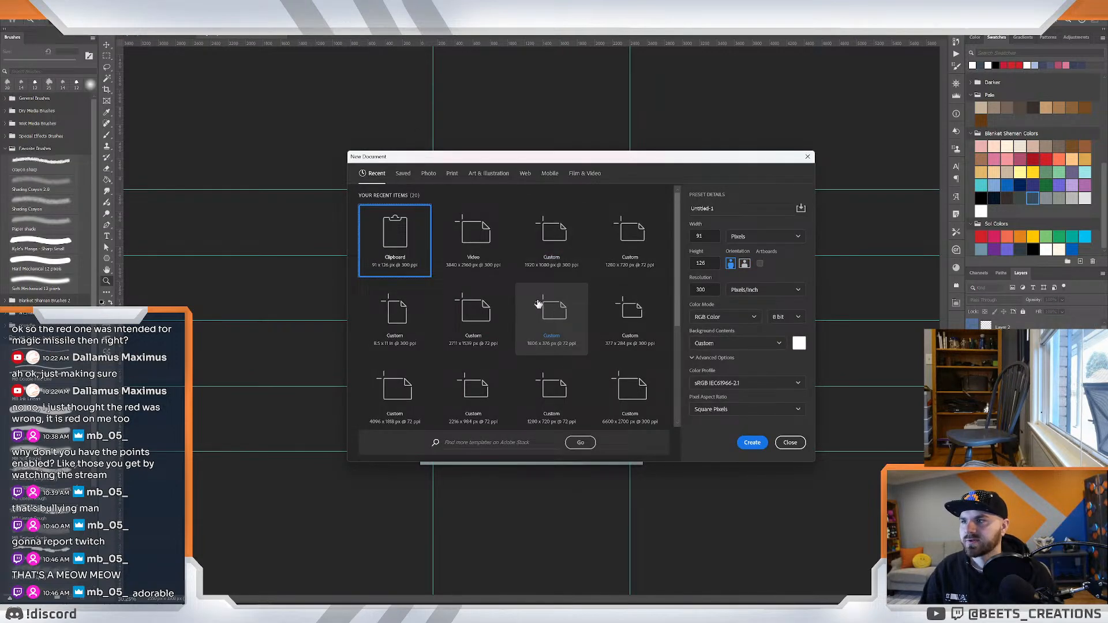
{"action": "left_click", "coordinate": [403, 174]}
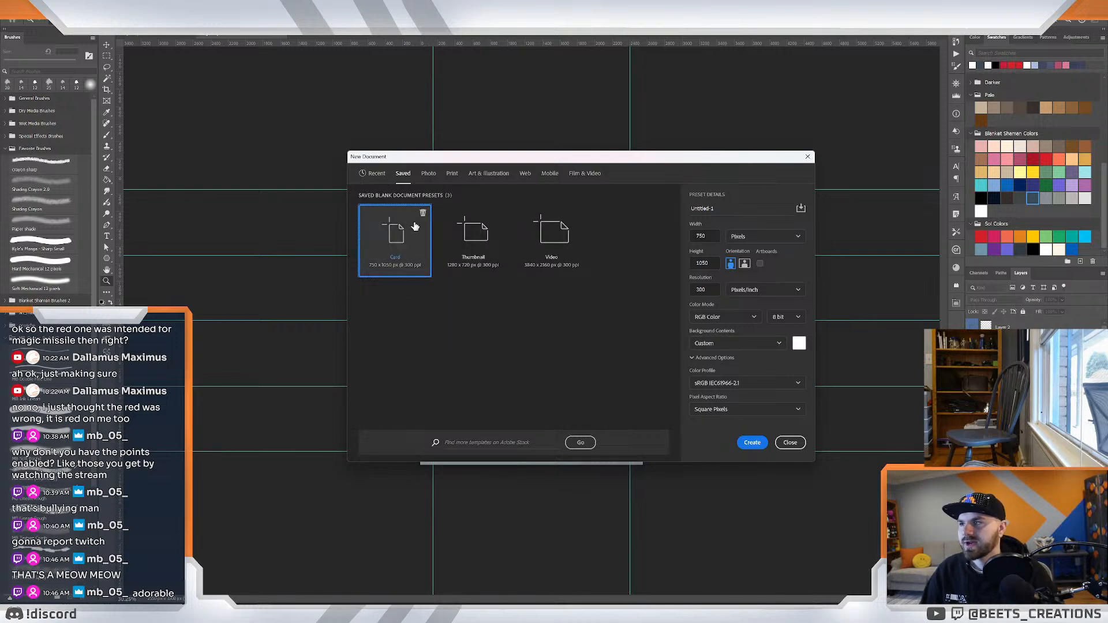
{"action": "left_click", "coordinate": [375, 173]}
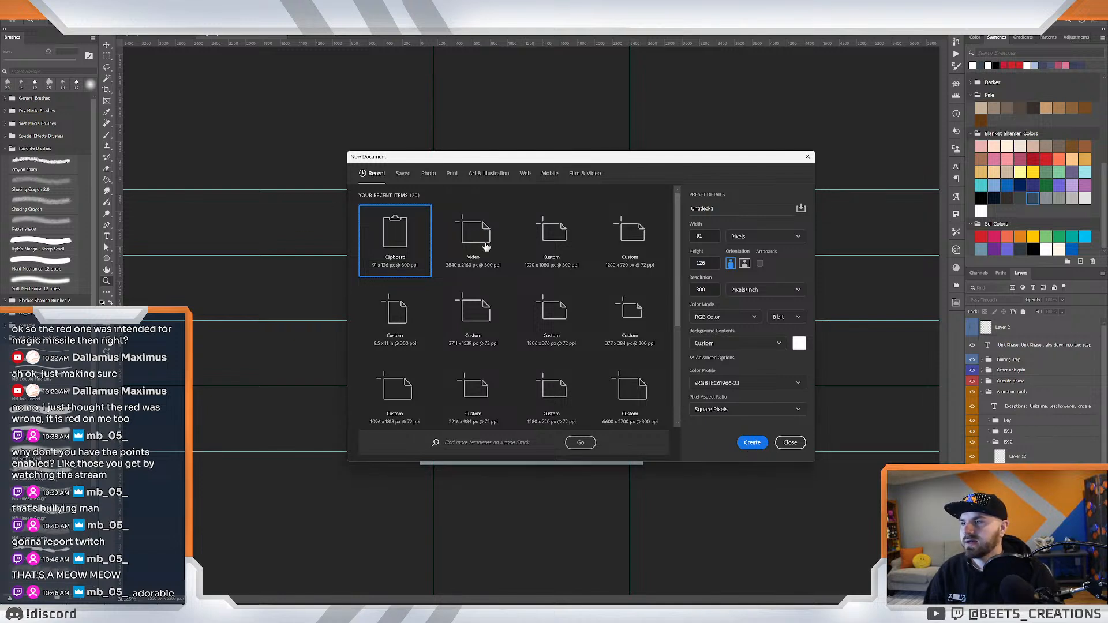
{"action": "left_click", "coordinate": [551, 233]}
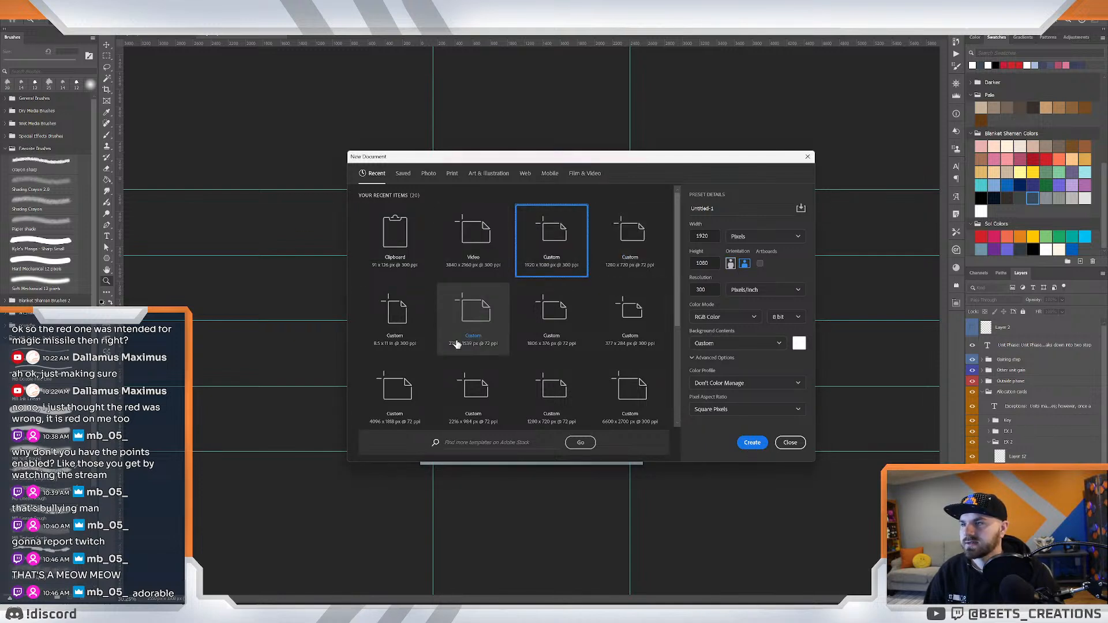
{"action": "left_click", "coordinate": [396, 314]}
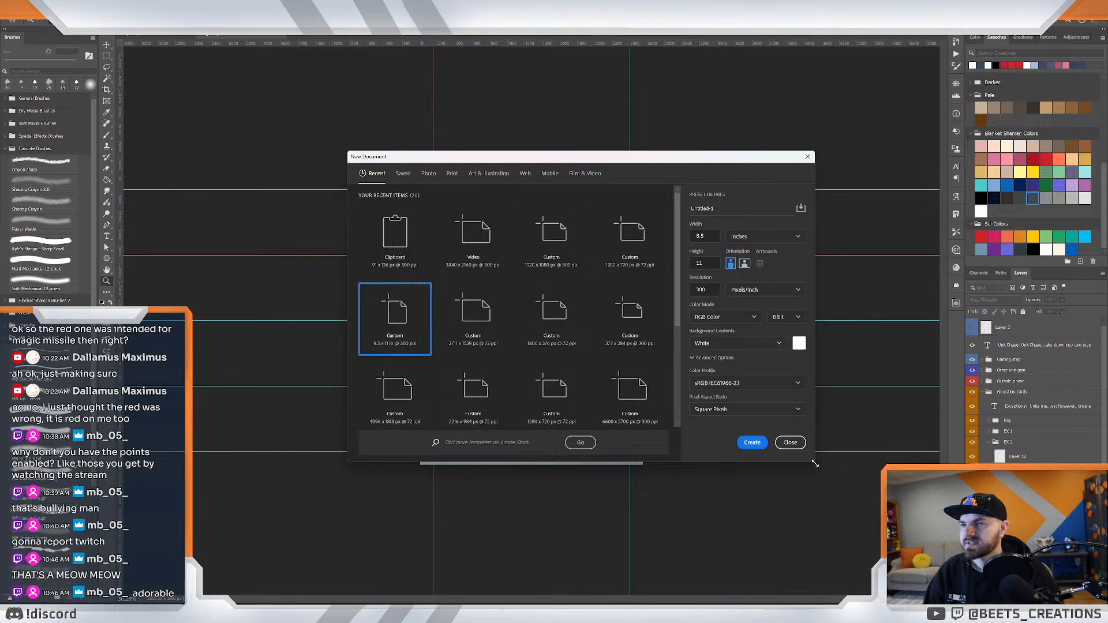
{"action": "left_click", "coordinate": [751, 442]}
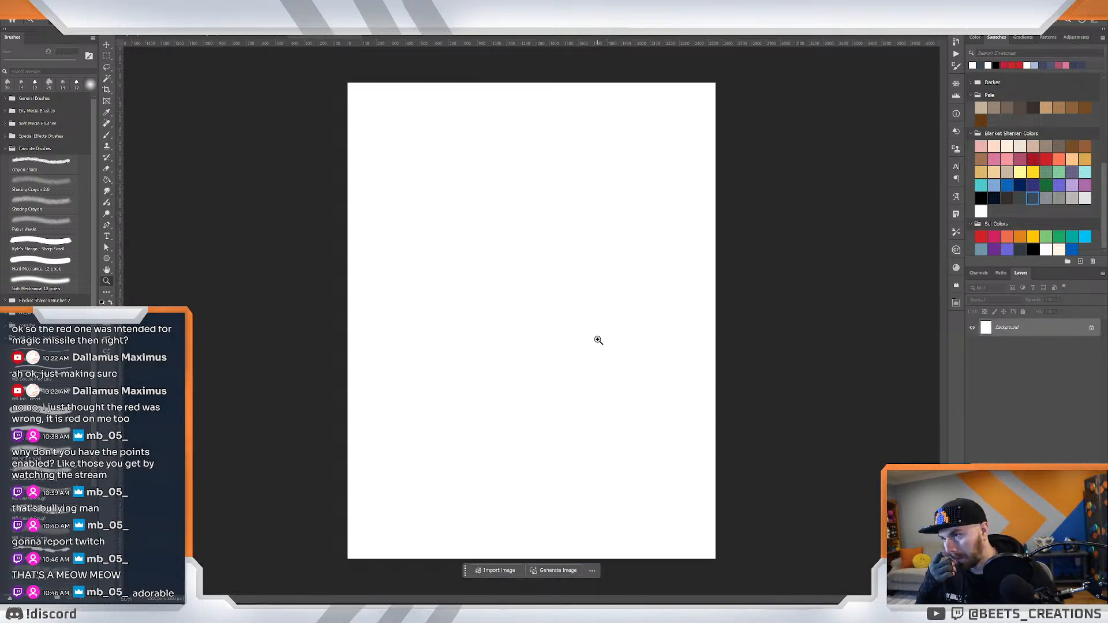
{"action": "left_click_drag", "start_coordinate": [593, 339], "coordinate": [590, 334]}
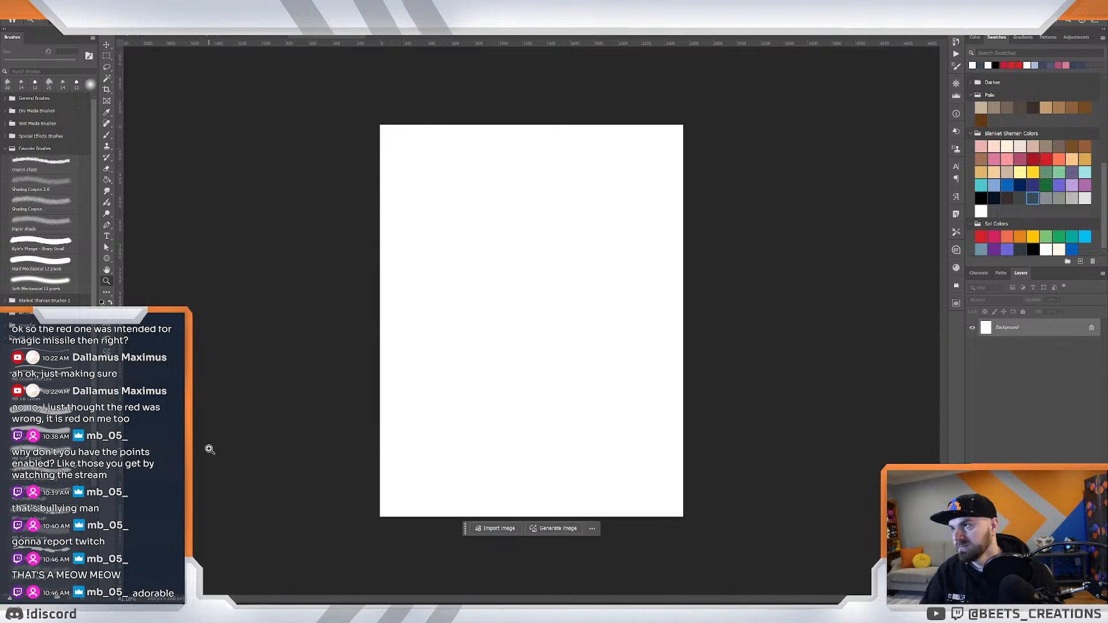
Switch to Google Drive in Chrome and open the AAE Rule book Beta document from the Armies Against Entropy folder.
{"action": "mouse_move", "coordinate": [137, 613]}
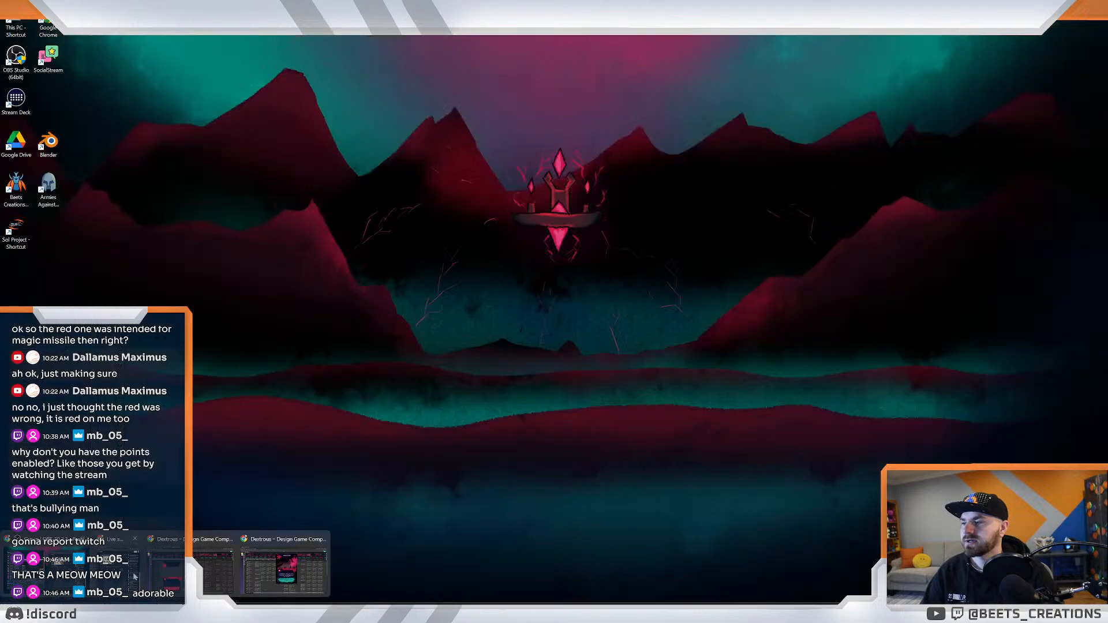
{"action": "mouse_move", "coordinate": [213, 573]}
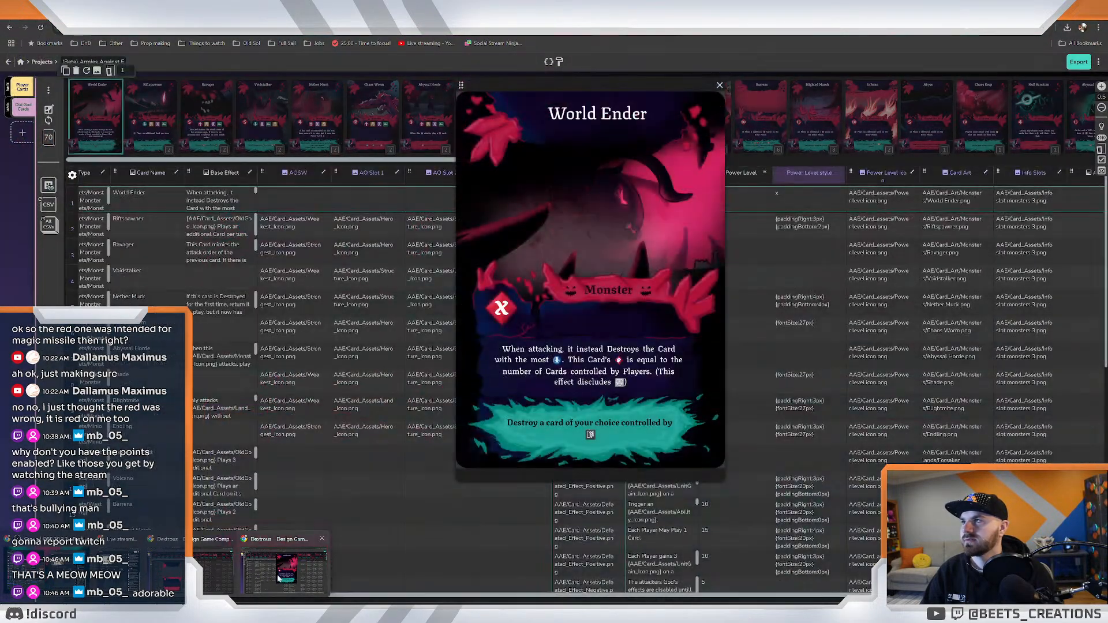
{"action": "left_click", "coordinate": [278, 575]}
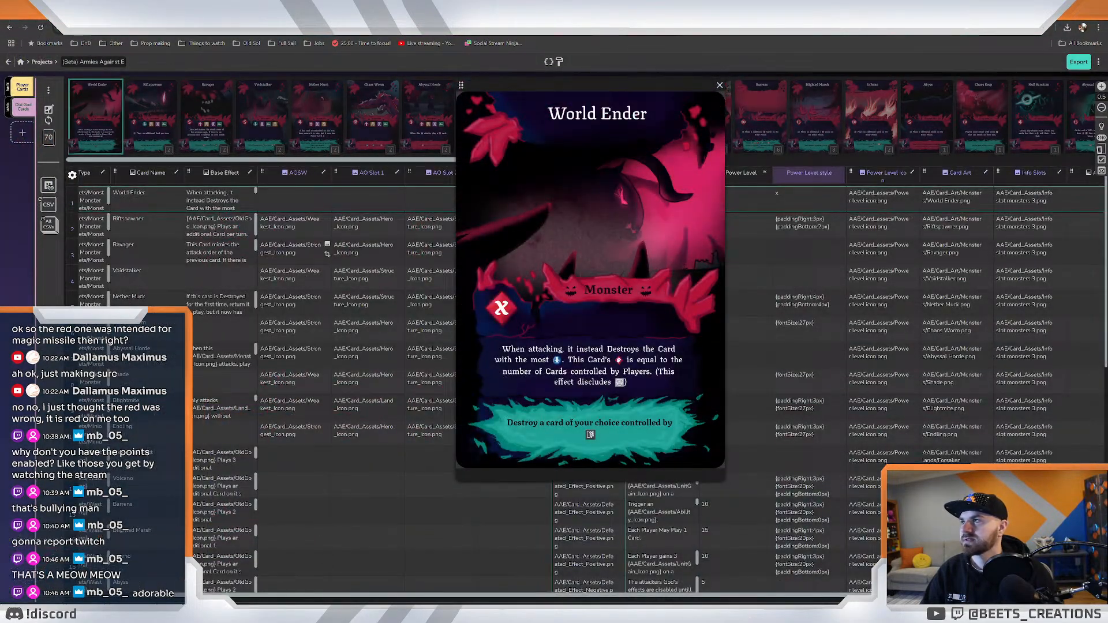
{"action": "left_click", "coordinate": [164, 10]}
{"action": "mouse_move", "coordinate": [168, 612]}
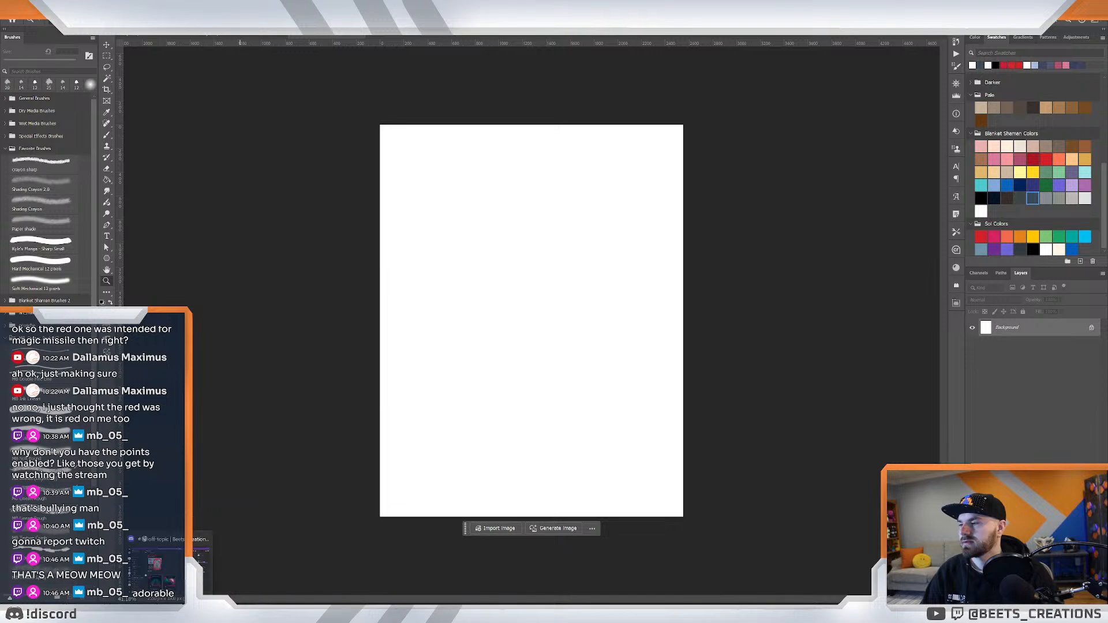
{"action": "left_click", "coordinate": [238, 568]}
{"action": "left_click", "coordinate": [164, 11]}
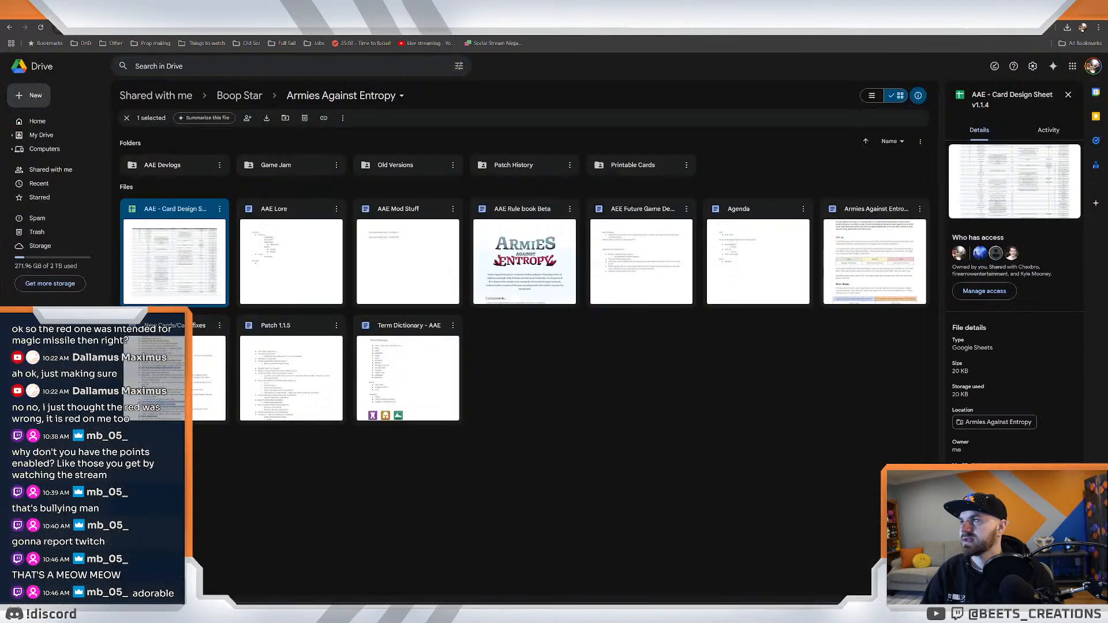
{"action": "double_click", "coordinate": [476, 258]}
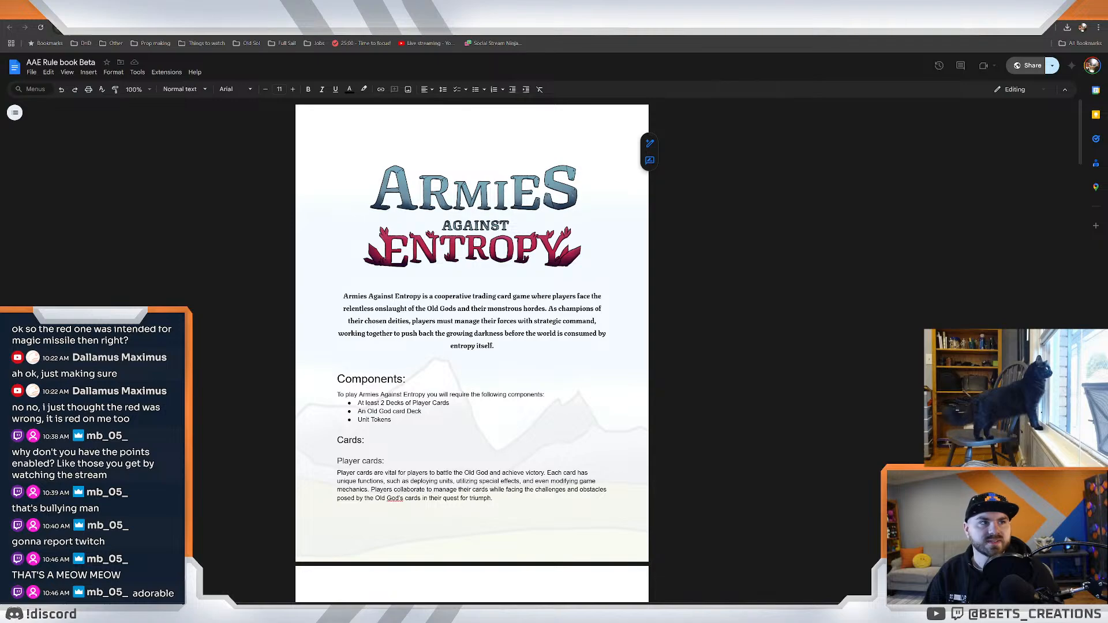
Examine the rule book text around the Old God draw phase, Card Activation and attack phase sections.
{"action": "left_click", "coordinate": [351, 334]}
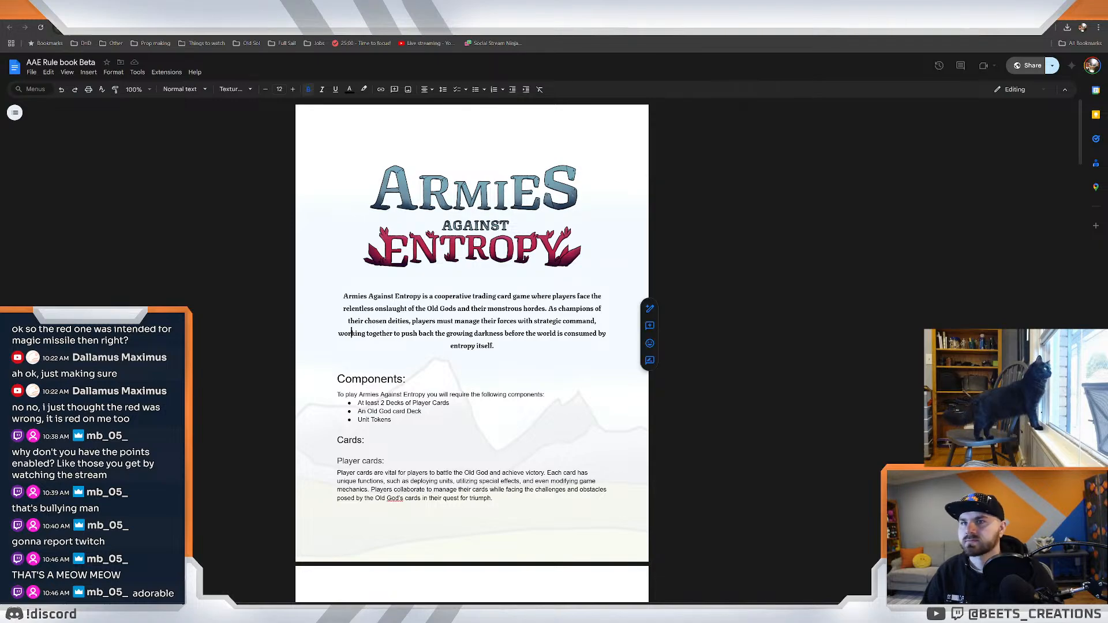
{"action": "scroll", "coordinate": [351, 334], "scroll_direction": "down", "scroll_amount": 13}
{"action": "scroll", "coordinate": [472, 346], "scroll_direction": "down", "scroll_amount": 20}
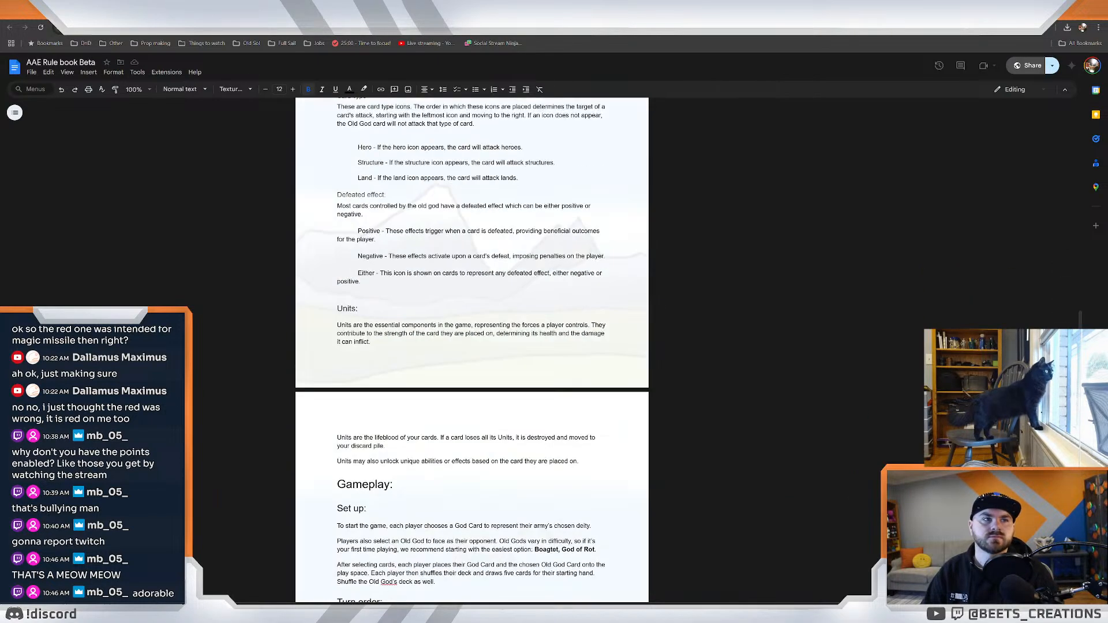
{"action": "scroll", "coordinate": [472, 346], "scroll_direction": "down", "scroll_amount": 15}
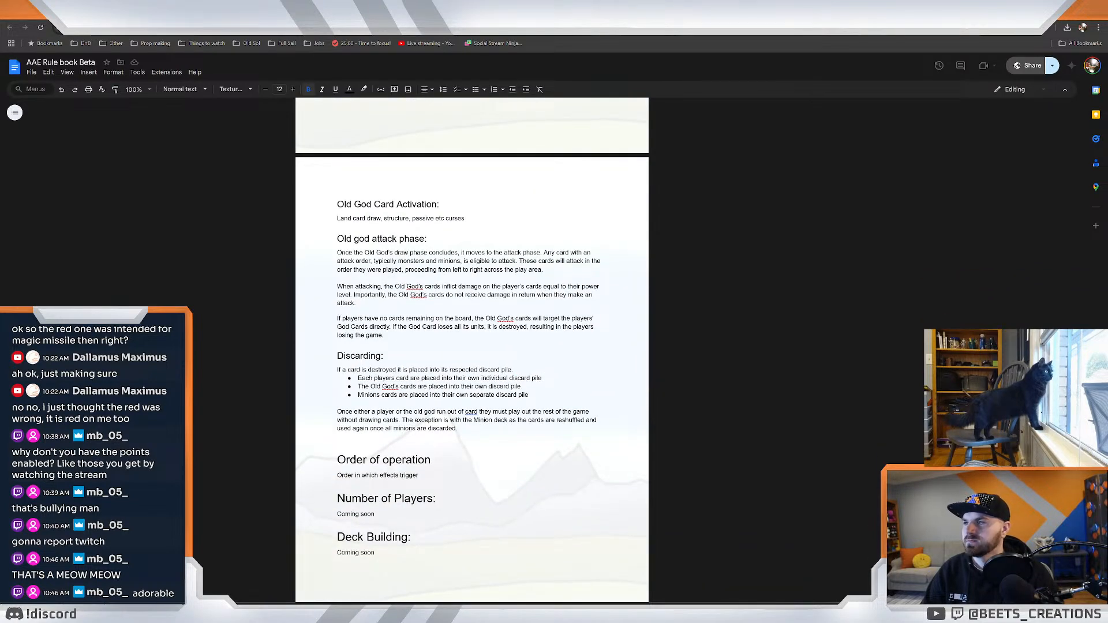
{"action": "scroll", "coordinate": [471, 346], "scroll_direction": "up", "scroll_amount": 3}
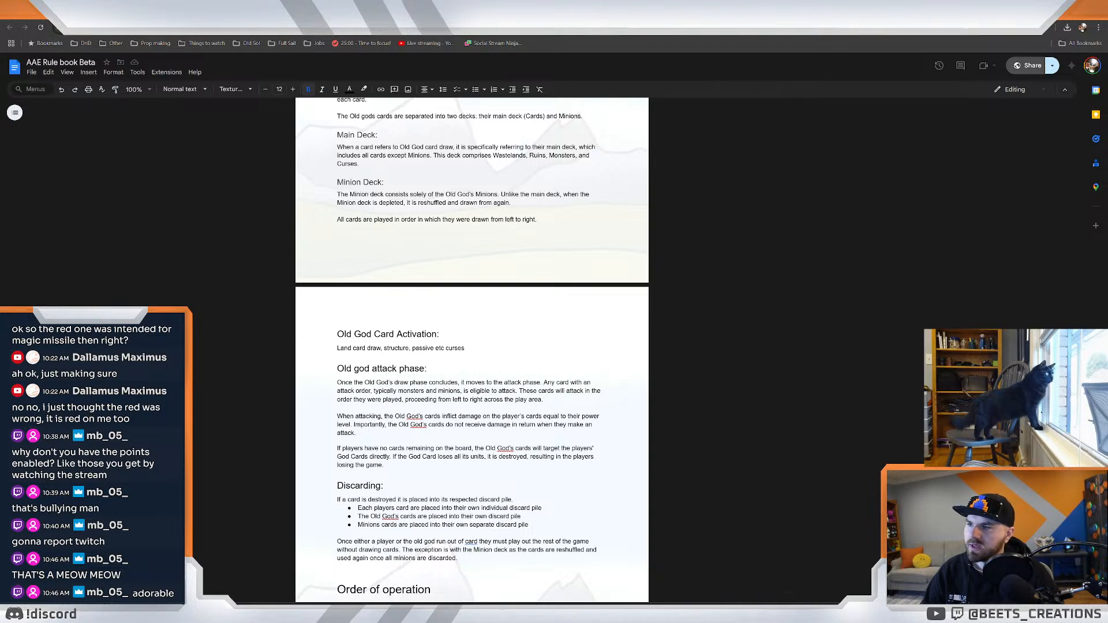
{"action": "left_click_drag", "start_coordinate": [466, 349], "coordinate": [337, 349]}
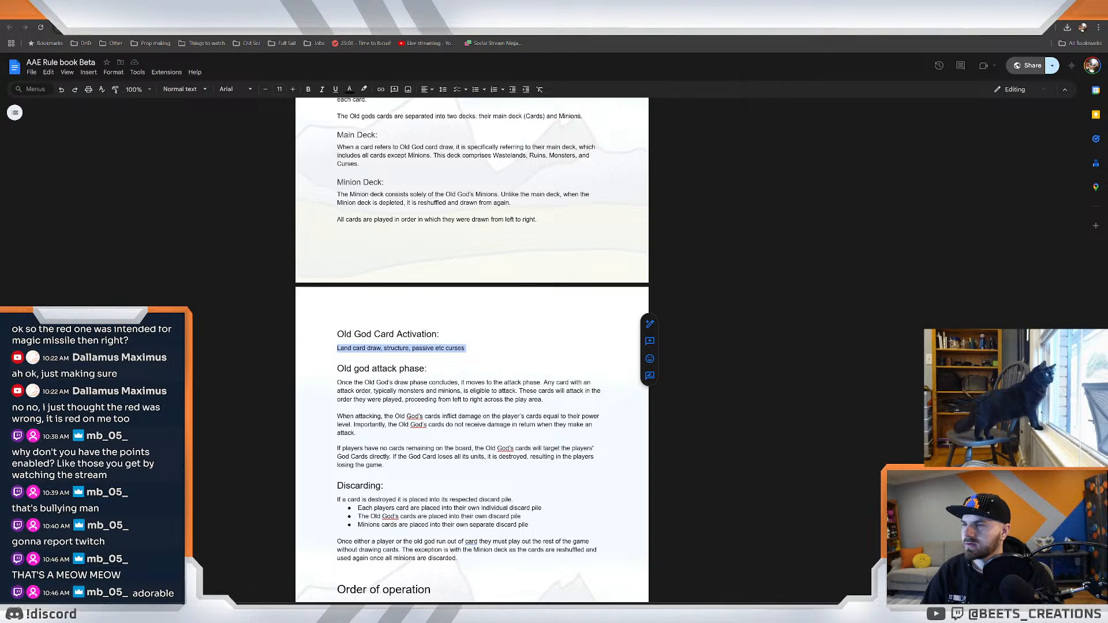
{"action": "left_click", "coordinate": [441, 334]}
{"action": "left_click", "coordinate": [467, 347]}
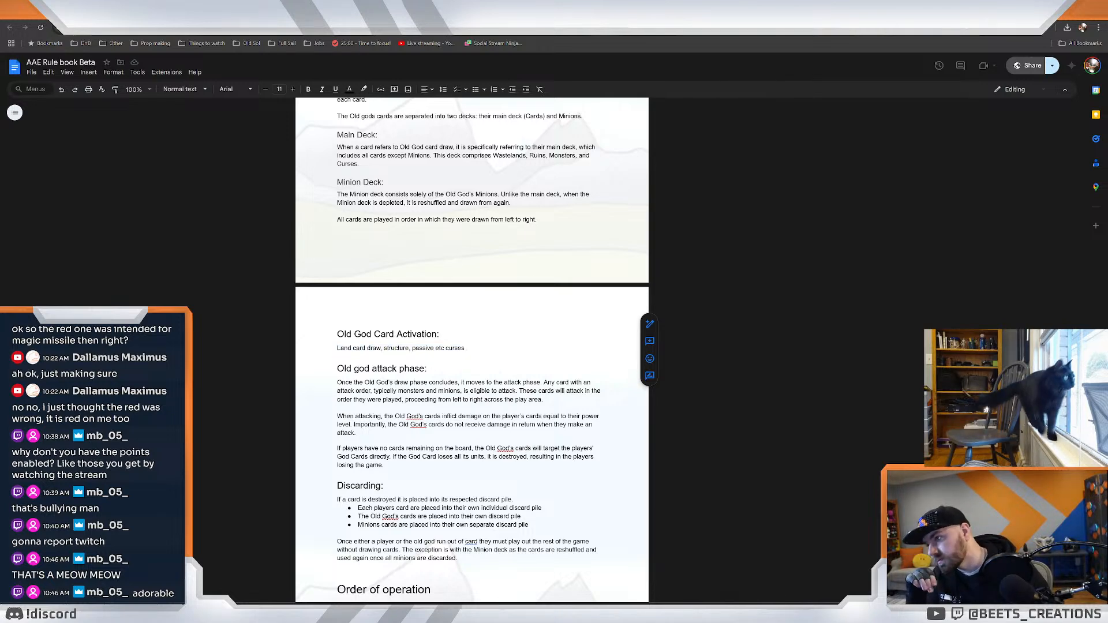
{"action": "scroll", "coordinate": [472, 346], "scroll_direction": "down", "scroll_amount": 2}
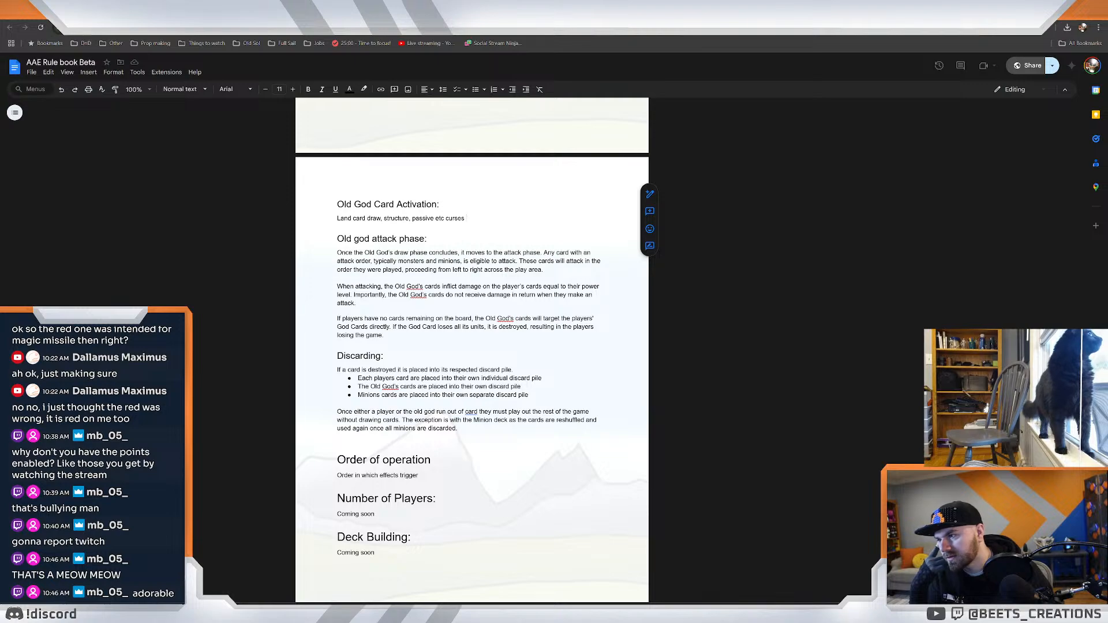
{"action": "scroll", "coordinate": [472, 346], "scroll_direction": "up", "scroll_amount": 4}
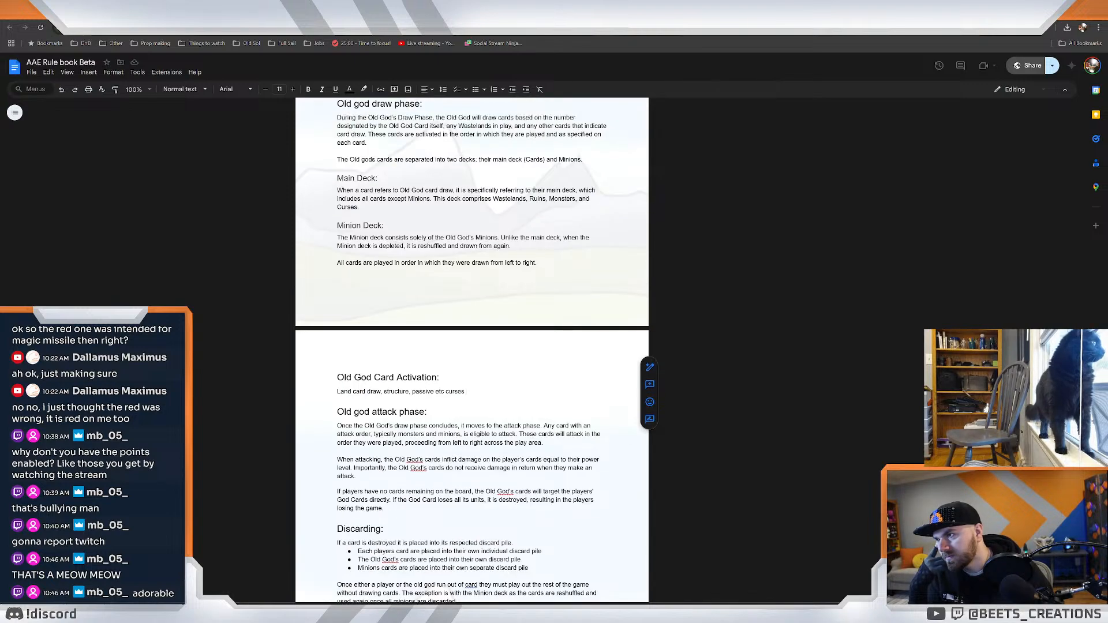
{"action": "scroll", "coordinate": [472, 346], "scroll_direction": "up", "scroll_amount": 2}
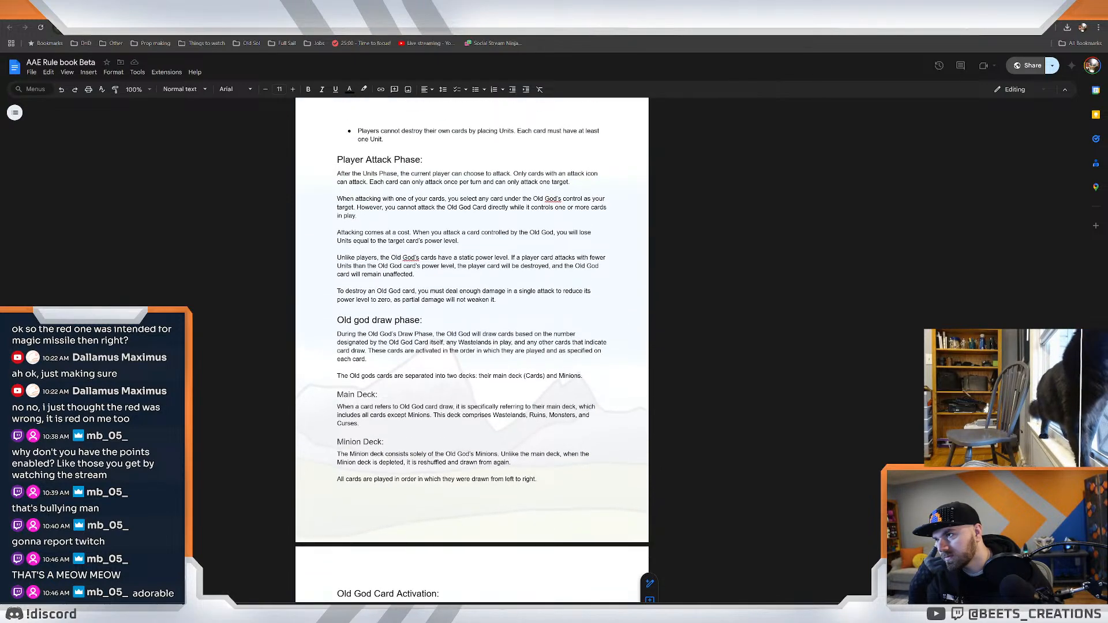
{"action": "scroll", "coordinate": [472, 346], "scroll_direction": "down", "scroll_amount": 1}
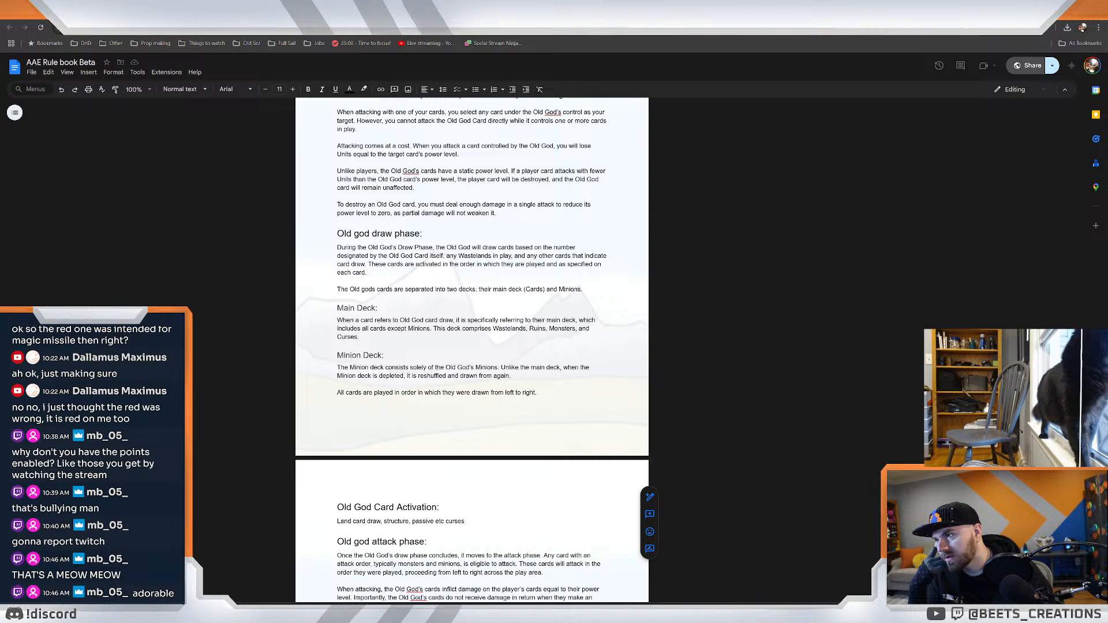
Read the rule book draft from the Player Attack Phase down through the Discarding, Order of operation and Deck Building sections.
{"action": "scroll", "coordinate": [472, 346], "scroll_direction": "down", "scroll_amount": 1}
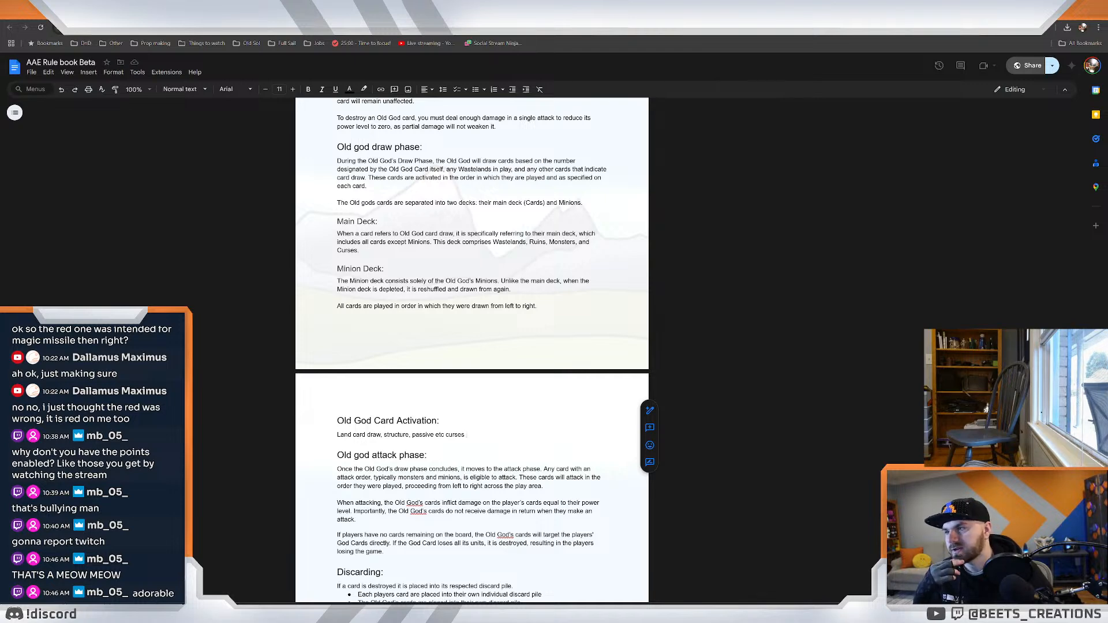
{"action": "scroll", "coordinate": [472, 346], "scroll_direction": "down", "scroll_amount": 1}
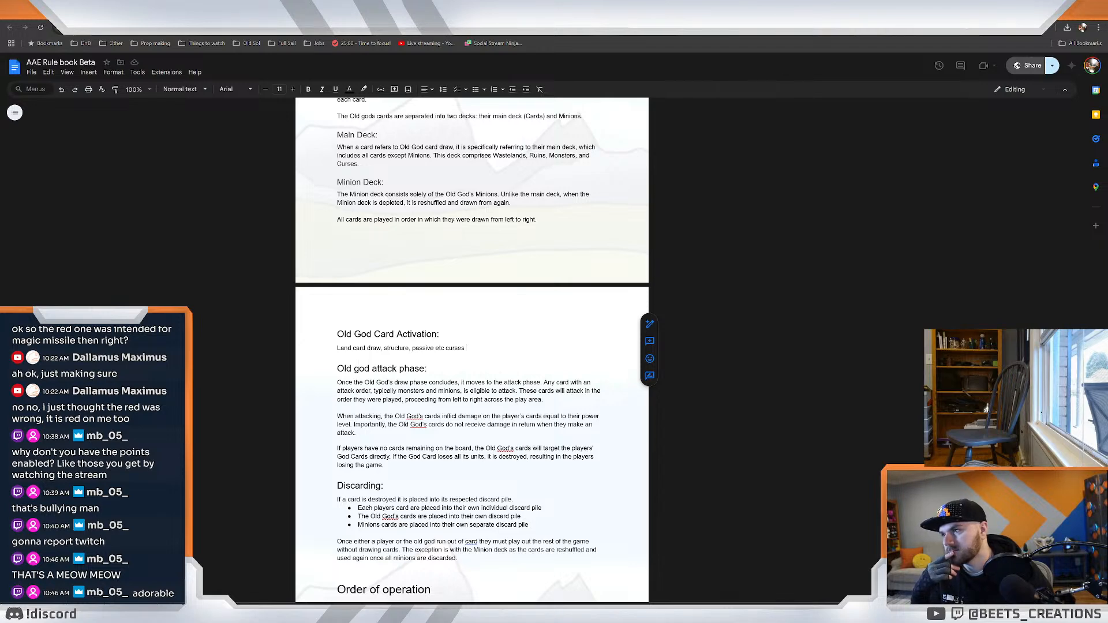
{"action": "scroll", "coordinate": [472, 346], "scroll_direction": "down", "scroll_amount": 2}
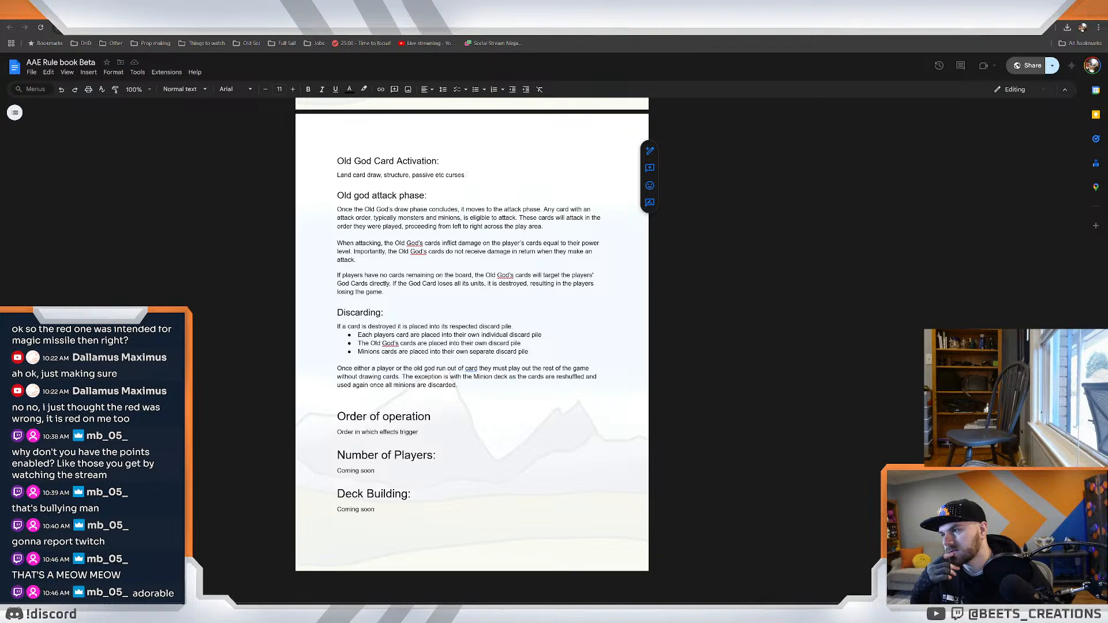
{"action": "scroll", "coordinate": [472, 346], "scroll_direction": "up", "scroll_amount": 1}
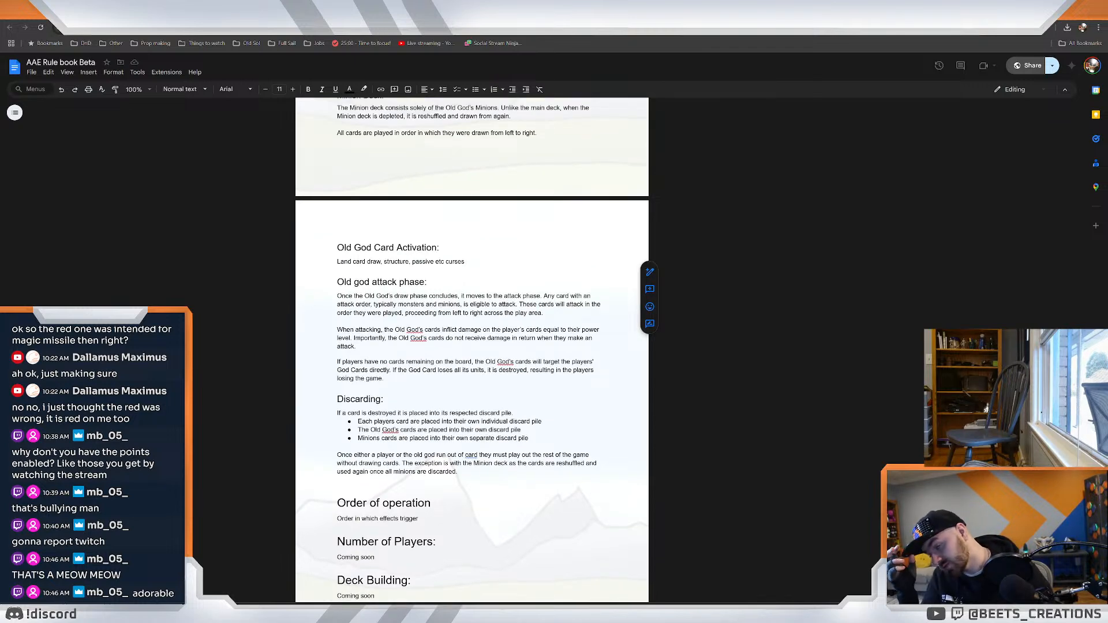
{"action": "scroll", "coordinate": [467, 296], "scroll_direction": "up", "scroll_amount": 3}
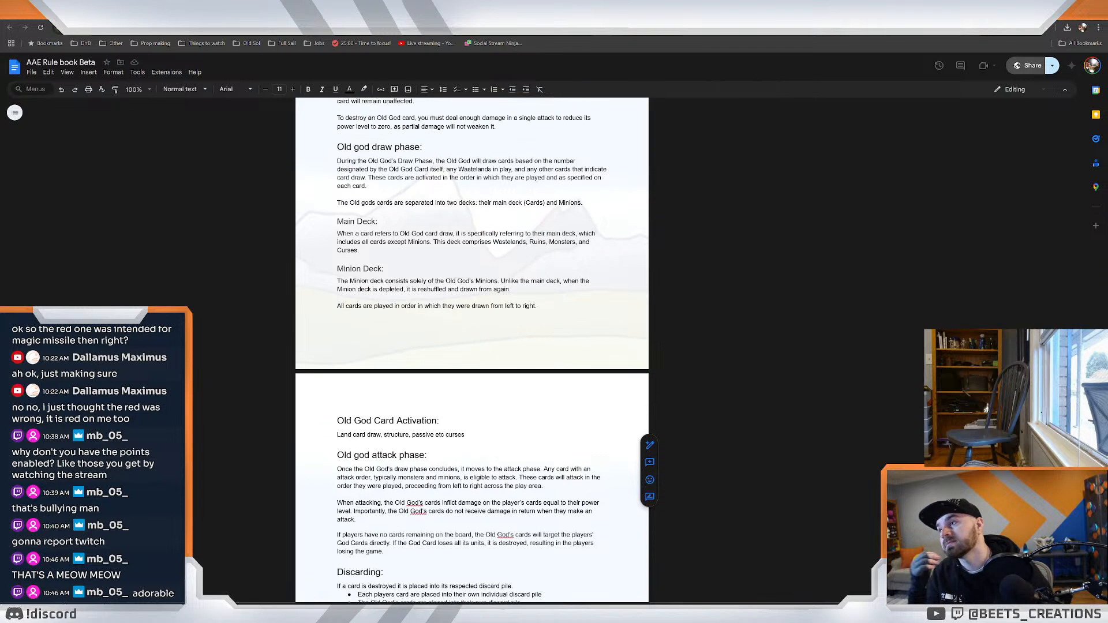
{"action": "scroll", "coordinate": [487, 599], "scroll_direction": "up", "scroll_amount": 1}
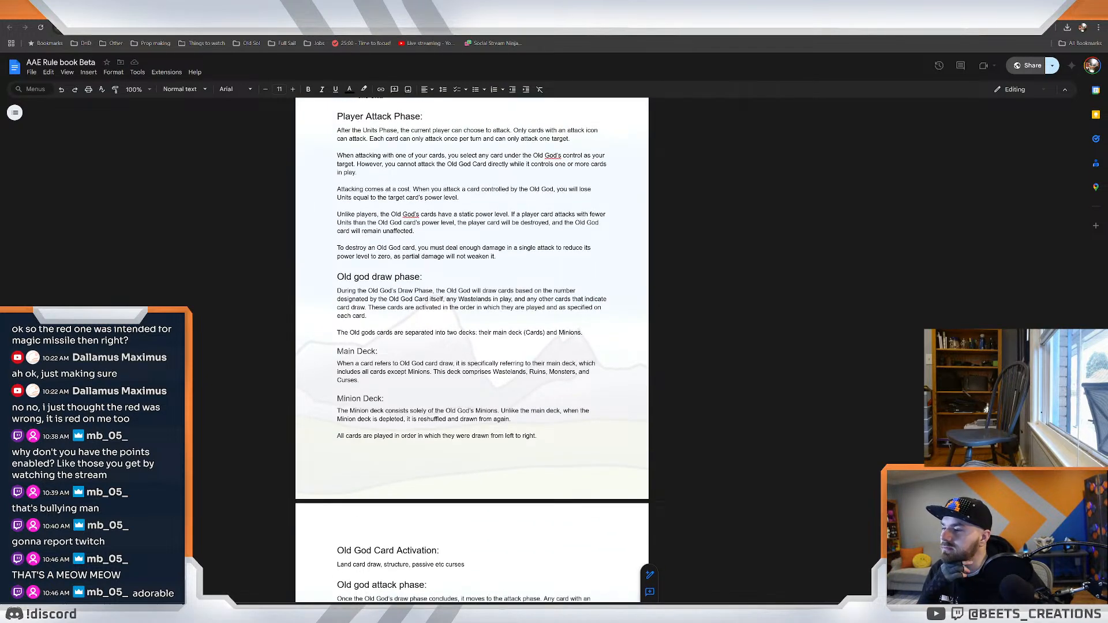
{"action": "scroll", "coordinate": [450, 598], "scroll_direction": "down", "scroll_amount": 1}
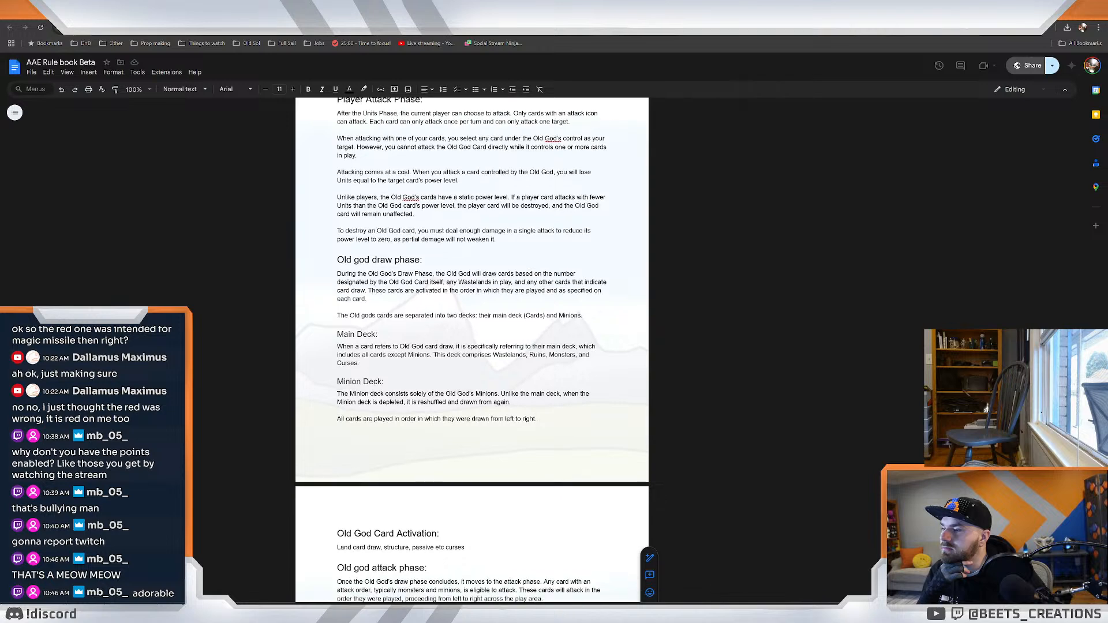
{"action": "scroll", "coordinate": [488, 555], "scroll_direction": "down", "scroll_amount": 1}
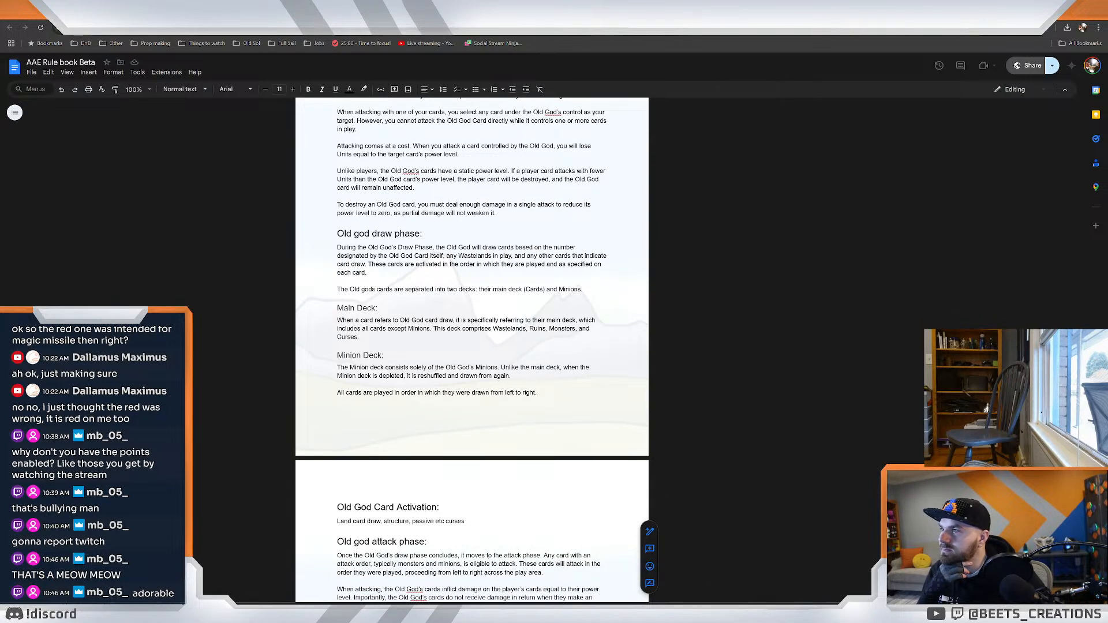
Switch to the Armies Against Entropy card project, unlock component editing and preview the Ruins cards around Null Sanctum.
{"action": "key", "text": "ctrl+Tab"}
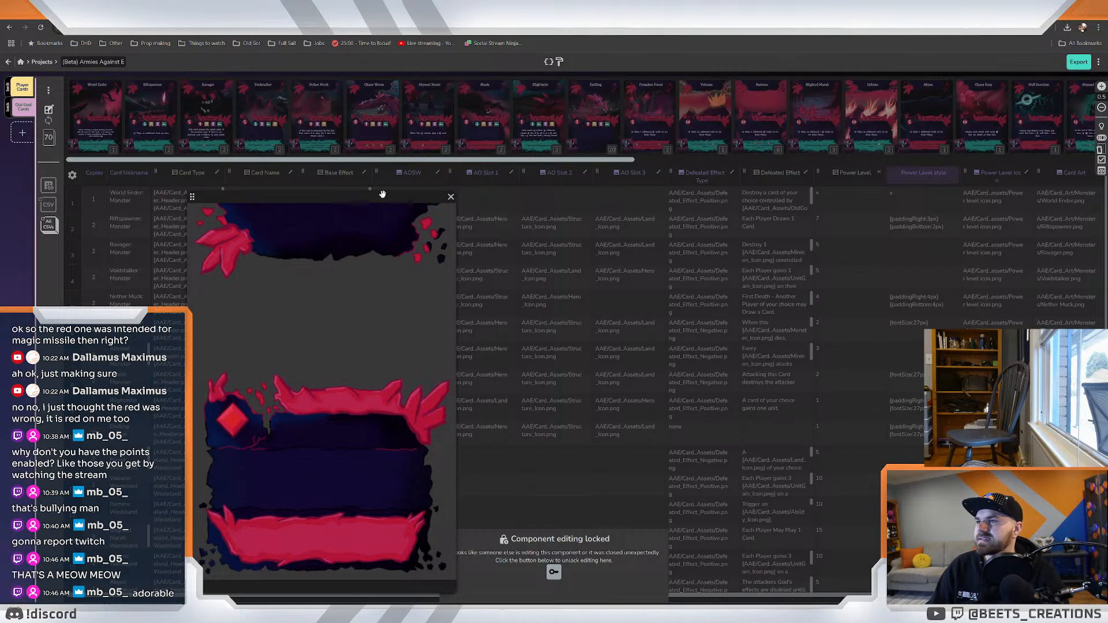
{"action": "left_click", "coordinate": [553, 579]}
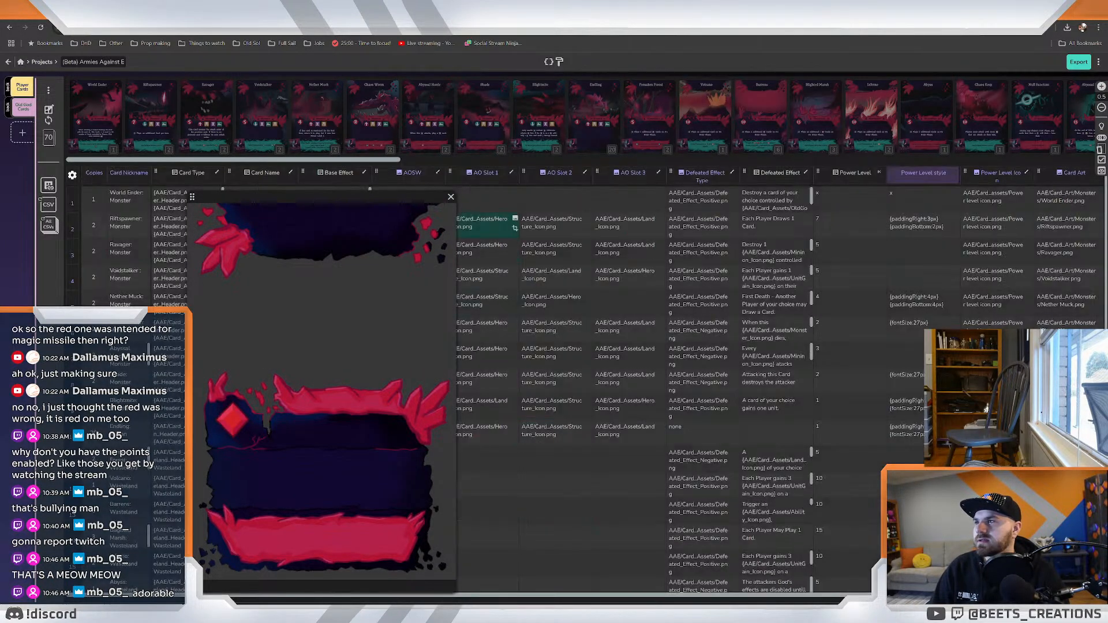
{"action": "left_click_drag", "start_coordinate": [494, 159], "coordinate": [698, 170]}
{"action": "left_click", "coordinate": [633, 120]}
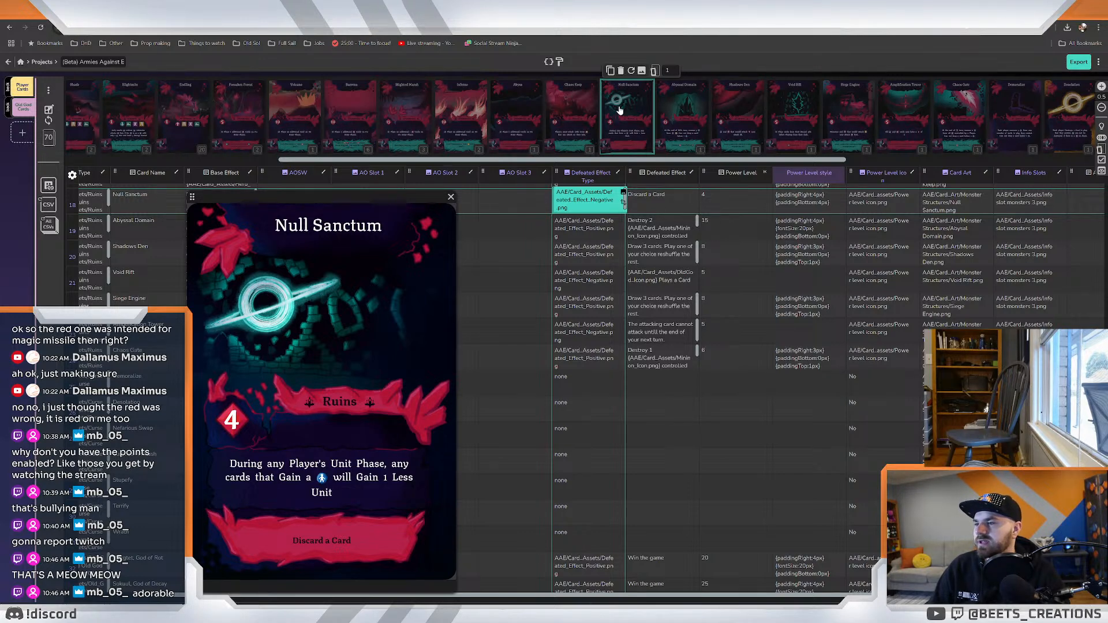
{"action": "left_click", "coordinate": [684, 111]}
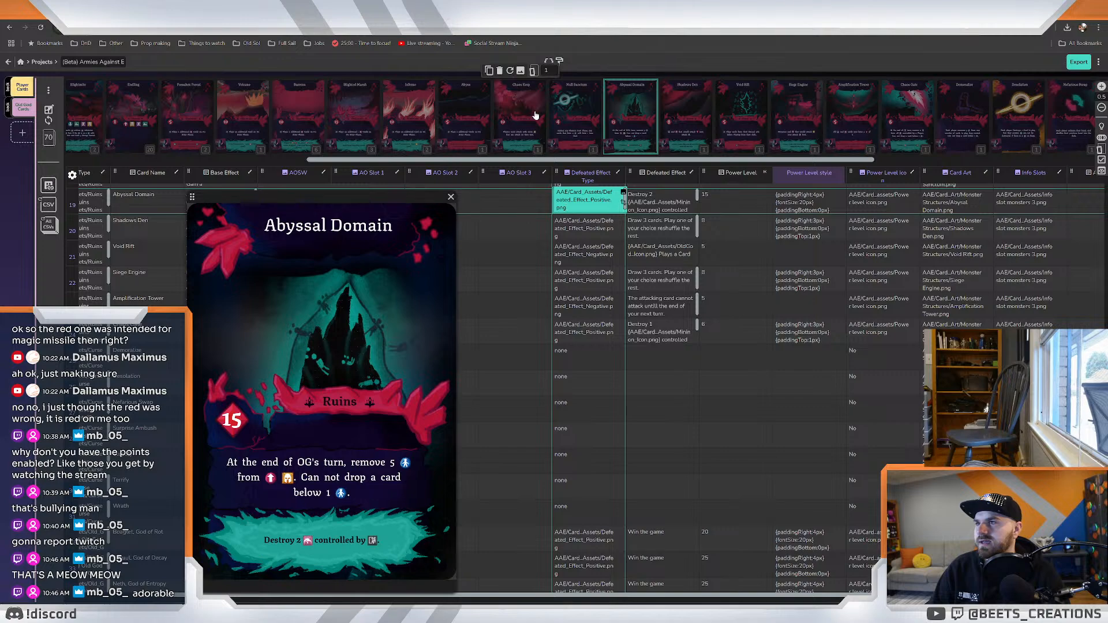
{"action": "left_click", "coordinate": [536, 115]}
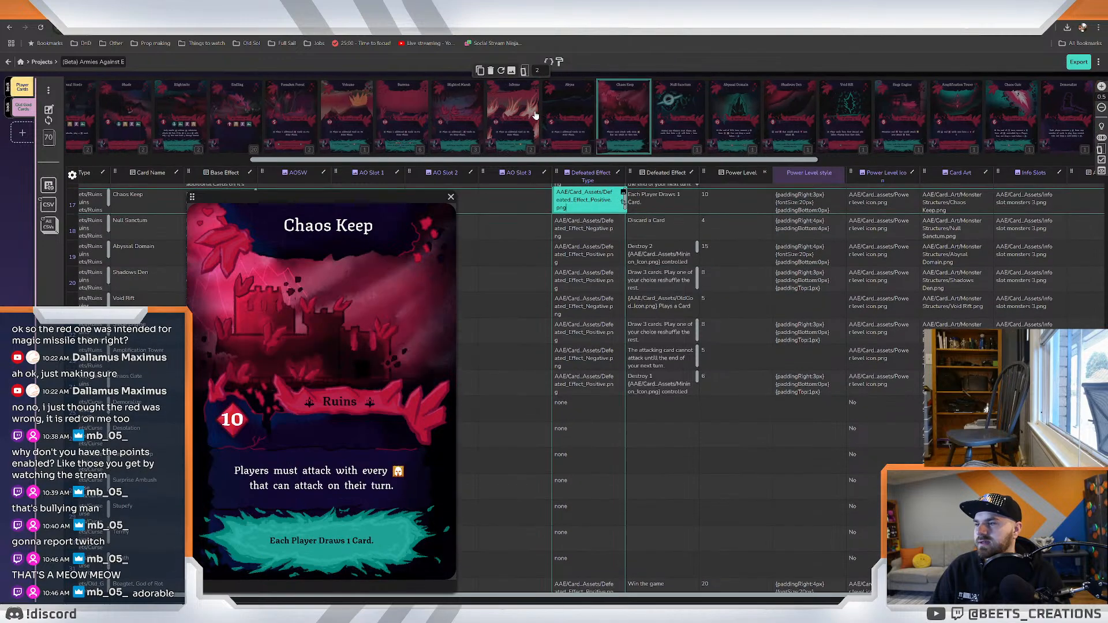
Preview the Ruins cards one by one from Null Sanctum through Chaos Gate, checking their effect texts.
{"action": "left_click", "coordinate": [666, 111]}
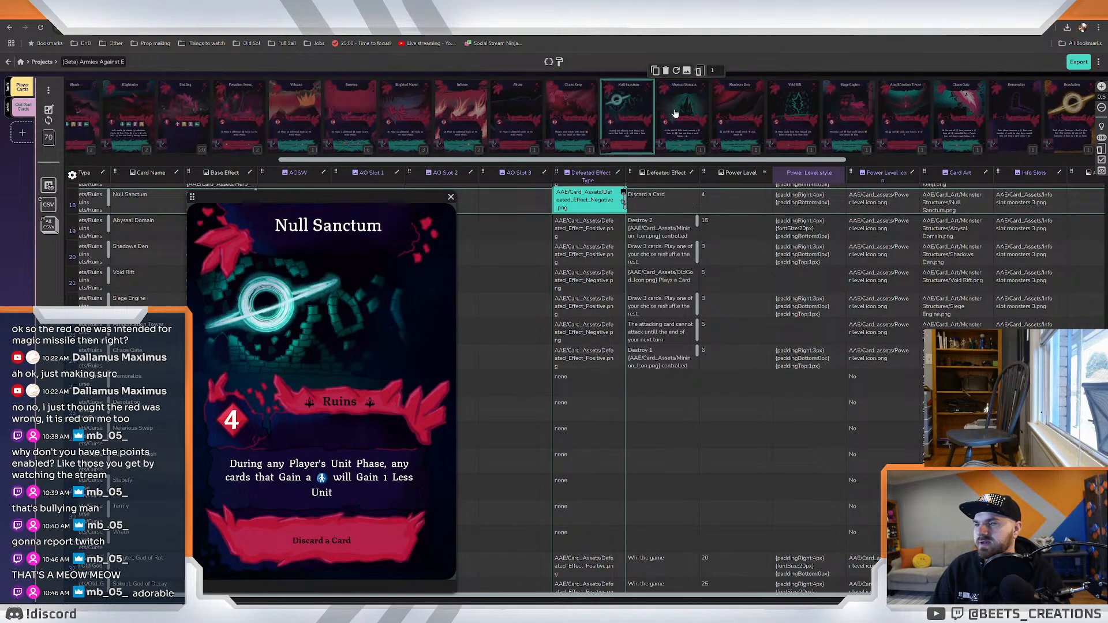
{"action": "left_click", "coordinate": [668, 112]}
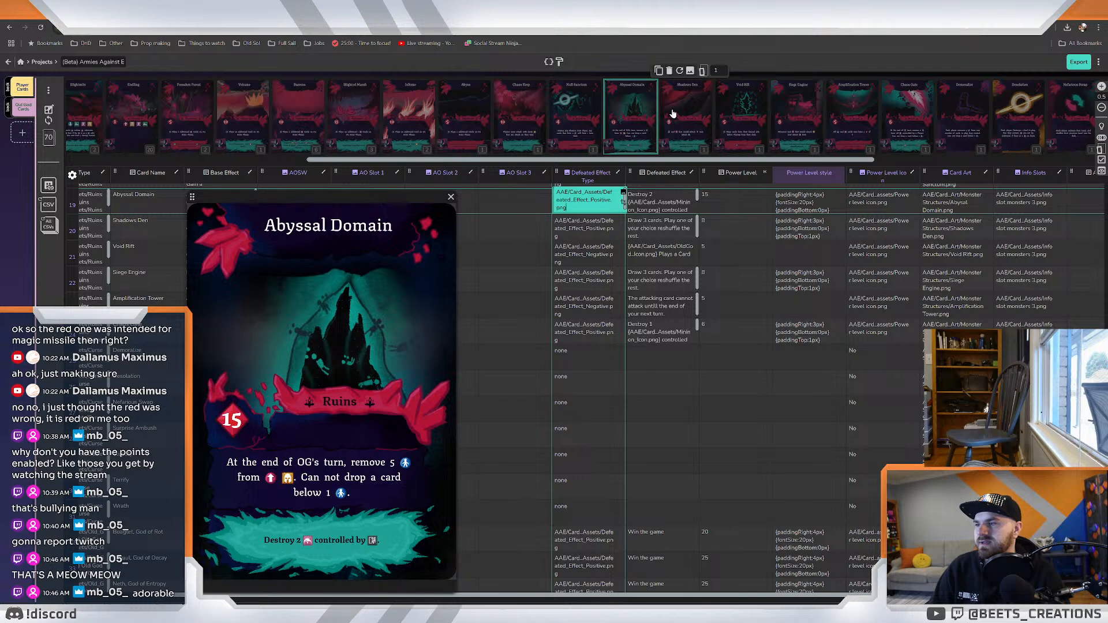
{"action": "left_click", "coordinate": [686, 112]}
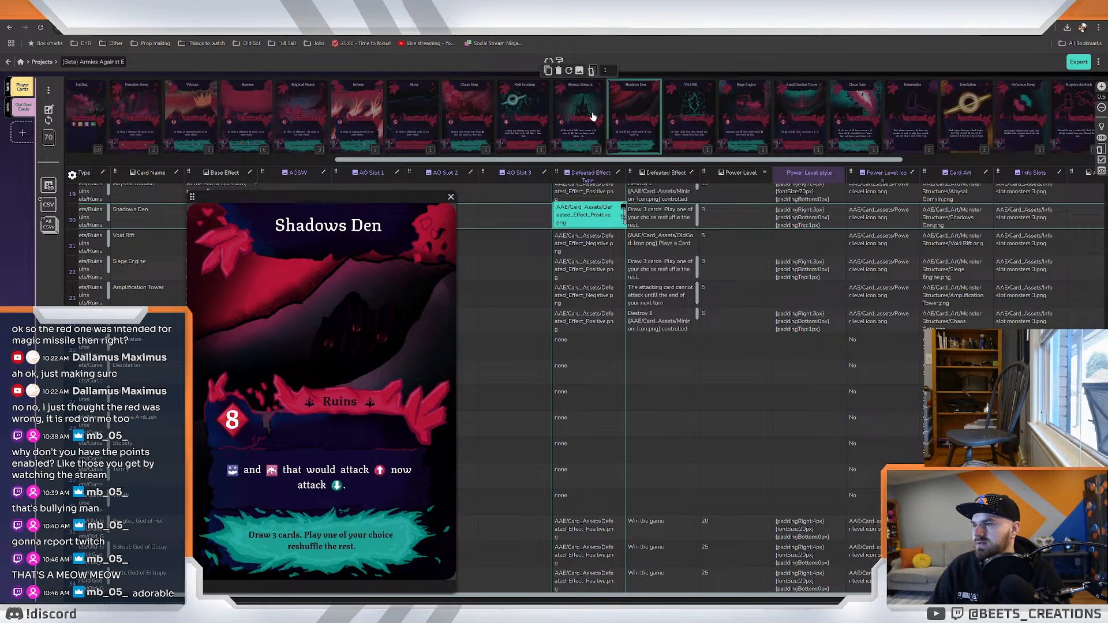
{"action": "left_click", "coordinate": [695, 127]}
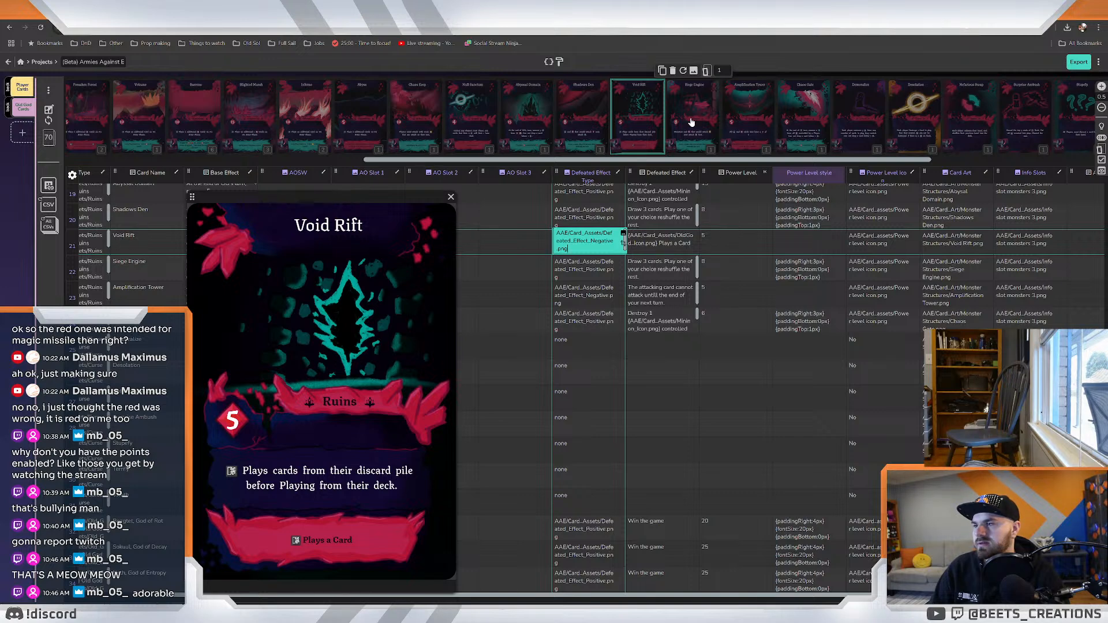
{"action": "left_click", "coordinate": [691, 123]}
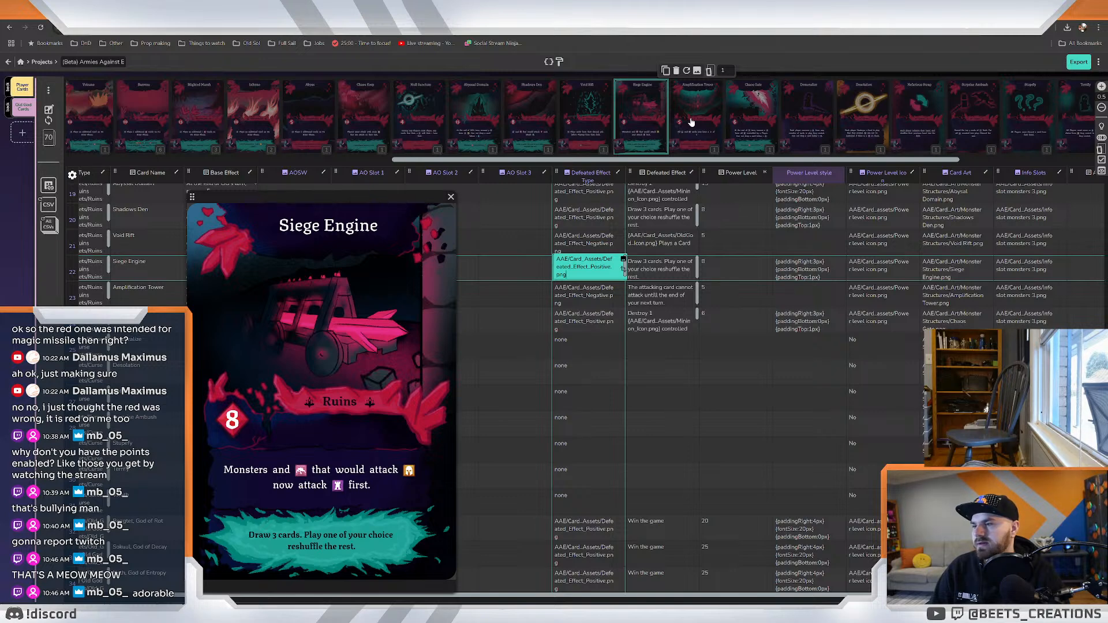
{"action": "left_click", "coordinate": [691, 121]}
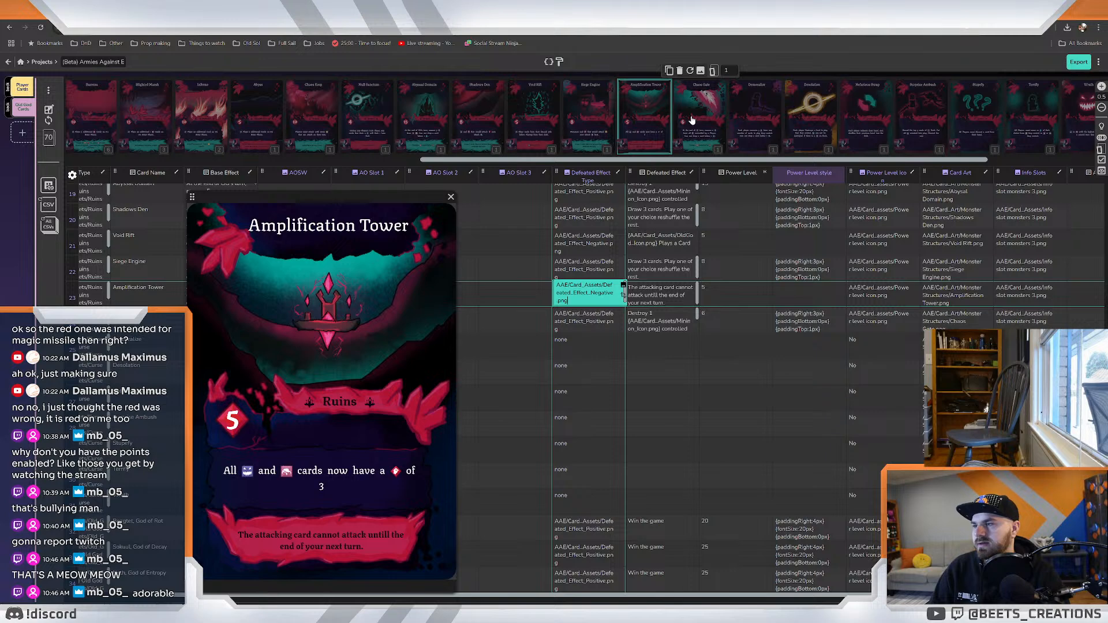
{"action": "left_click", "coordinate": [691, 120]}
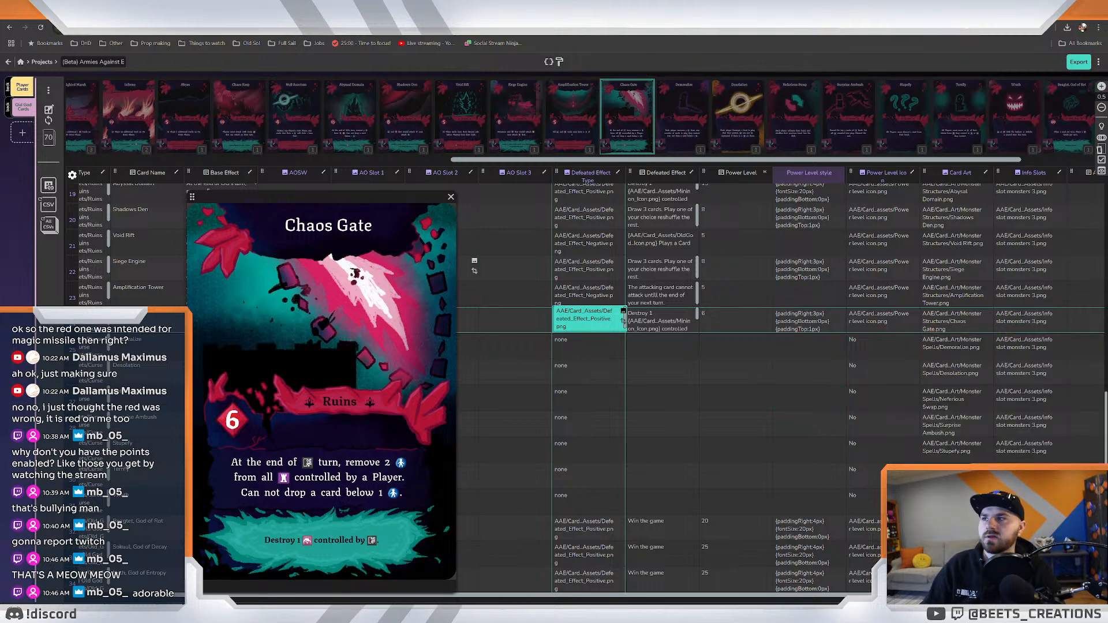
Look at the Patch 1.1.5 notes and return to the AAE Rule book Beta document.
{"action": "key", "text": "ctrl+Tab"}
{"action": "key", "text": "ctrl+Tab"}
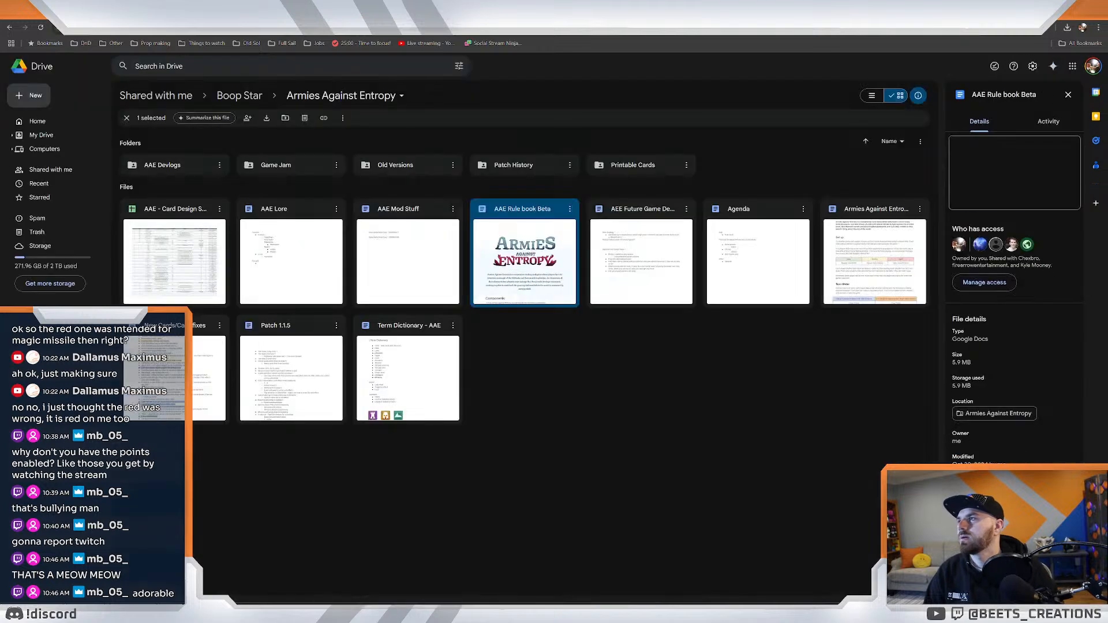
{"action": "key", "text": "ctrl+Tab"}
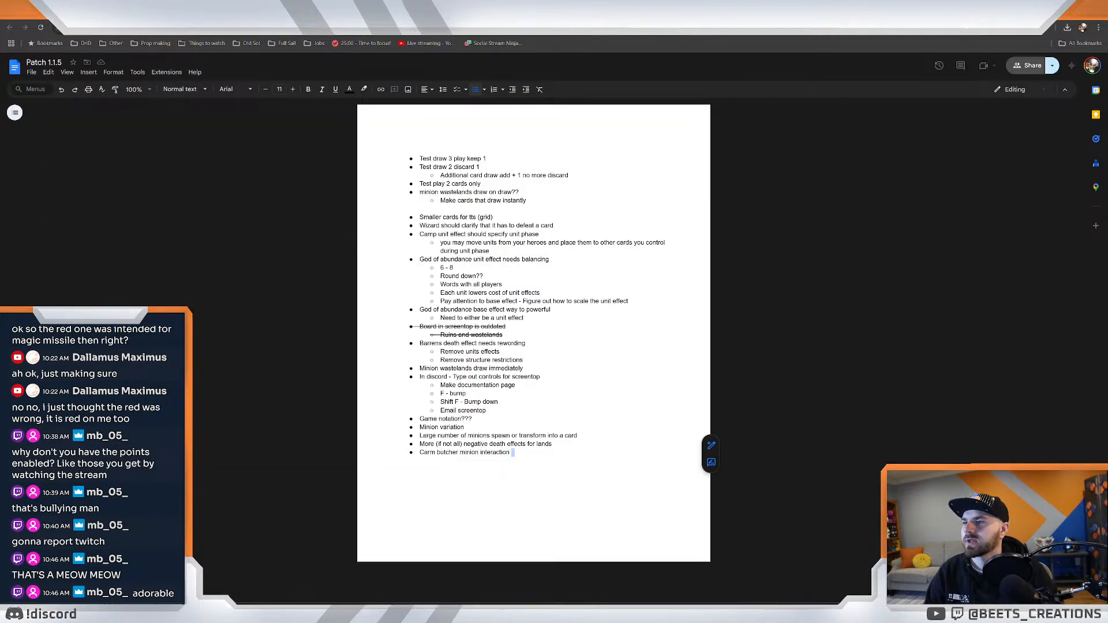
{"action": "key", "text": "ctrl+shift+Tab"}
{"action": "key", "text": "ctrl+shift+Tab"}
{"action": "left_click", "coordinate": [497, 393]}
{"action": "scroll", "coordinate": [497, 393], "scroll_direction": "down", "scroll_amount": 2}
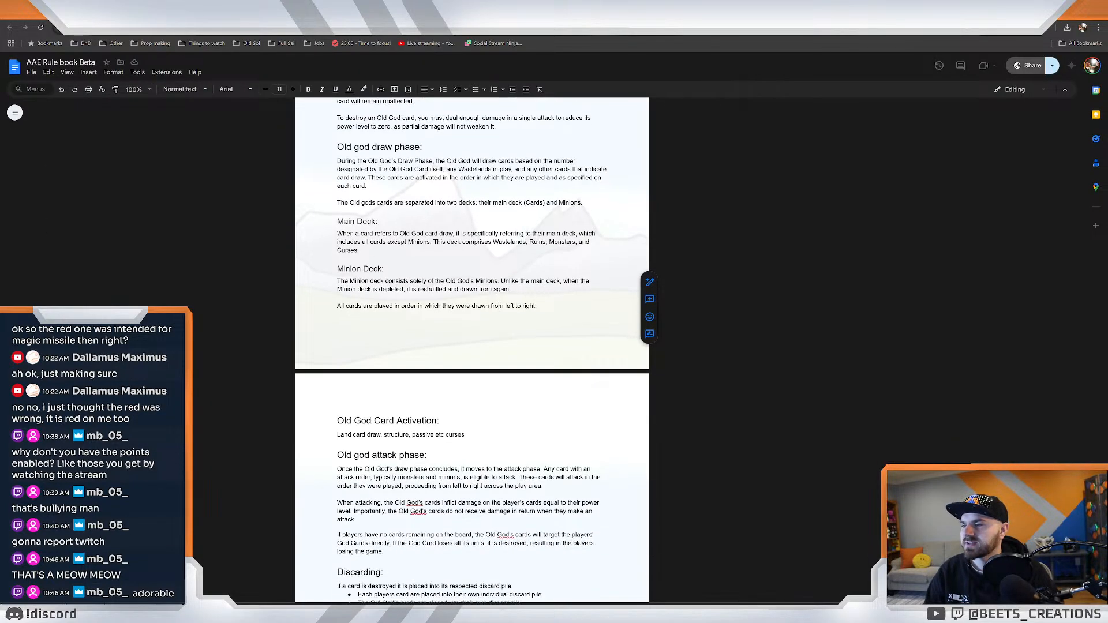
Check the rule book's document outline and the text surrounding the Old god draw phase heading.
{"action": "left_click", "coordinate": [467, 434]}
{"action": "scroll", "coordinate": [472, 346], "scroll_direction": "up", "scroll_amount": 3}
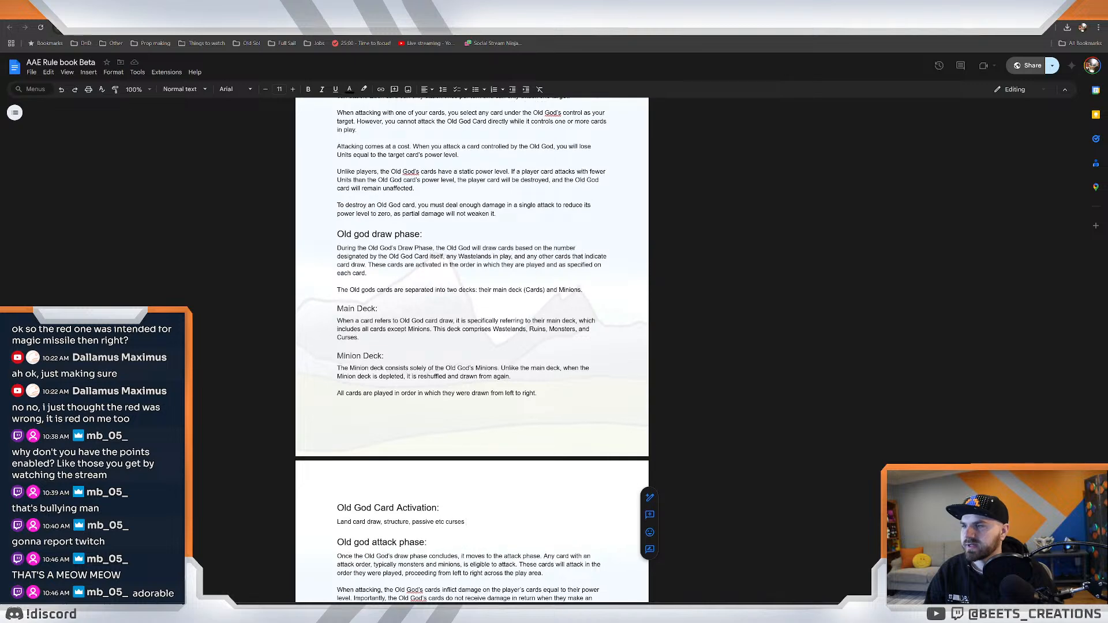
{"action": "scroll", "coordinate": [471, 346], "scroll_direction": "up", "scroll_amount": 1}
{"action": "left_click", "coordinate": [337, 334]}
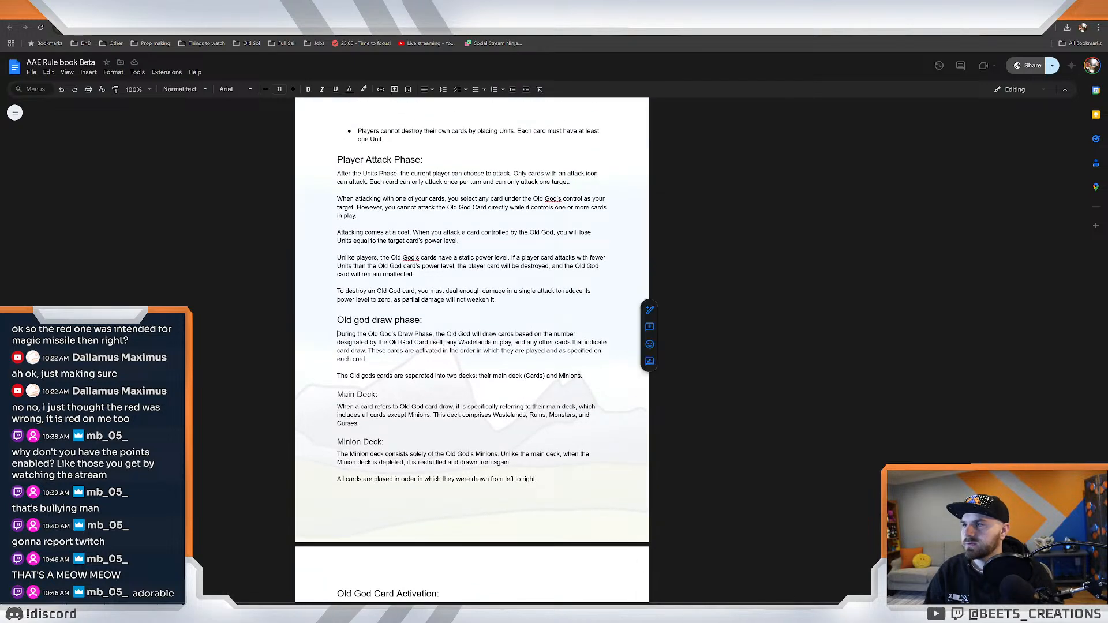
{"action": "left_click", "coordinate": [338, 321]}
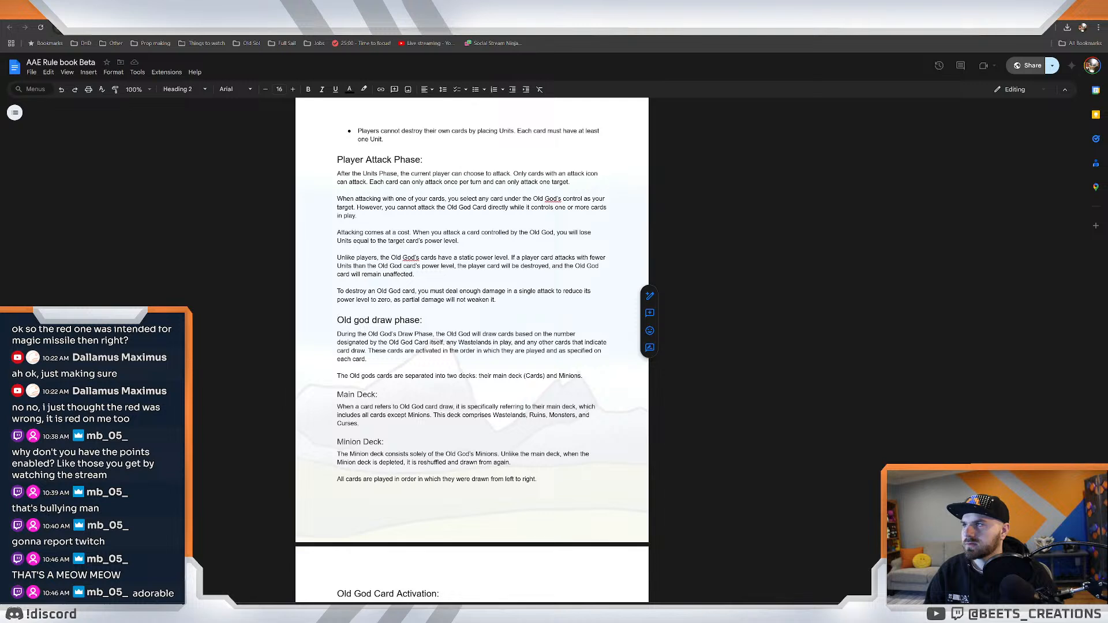
{"action": "left_click", "coordinate": [14, 111]}
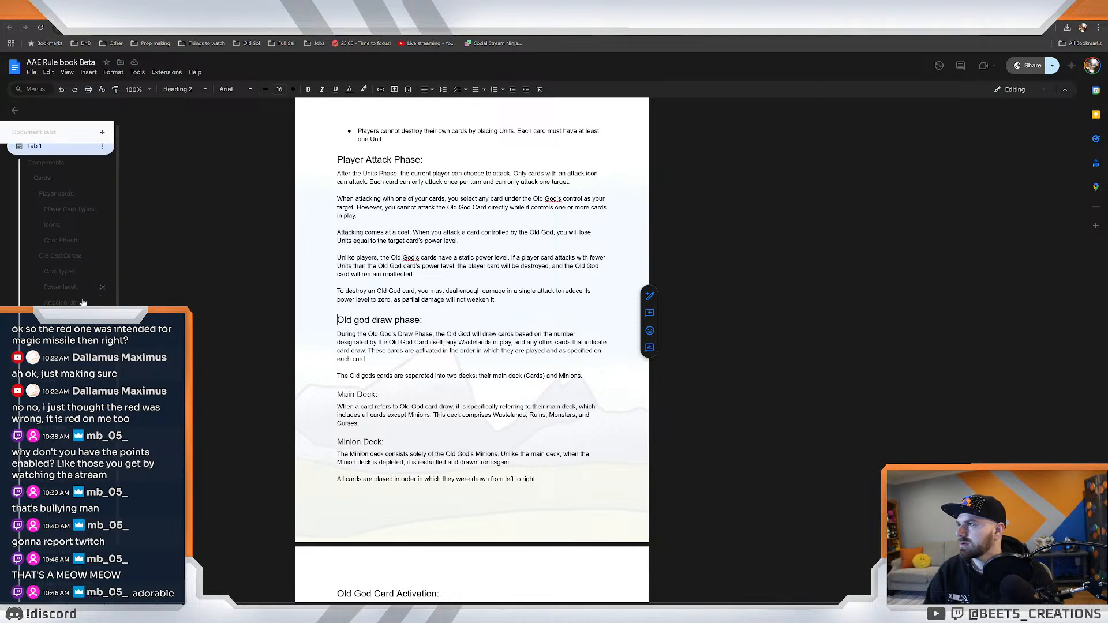
{"action": "scroll", "coordinate": [83, 300], "scroll_direction": "down", "scroll_amount": 1}
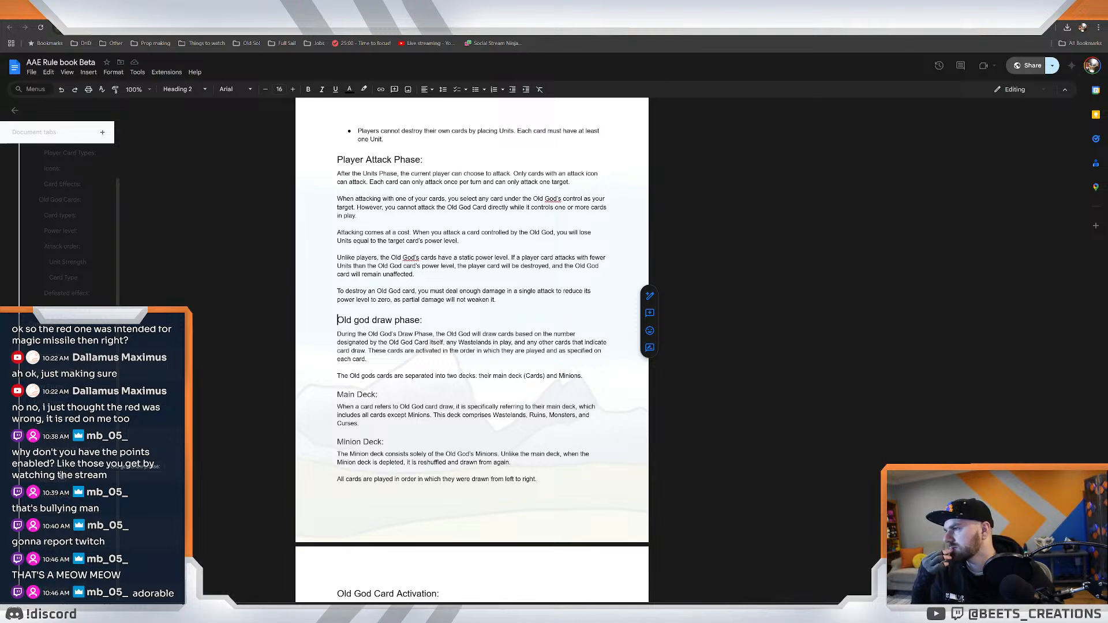
{"action": "left_click", "coordinate": [358, 139]}
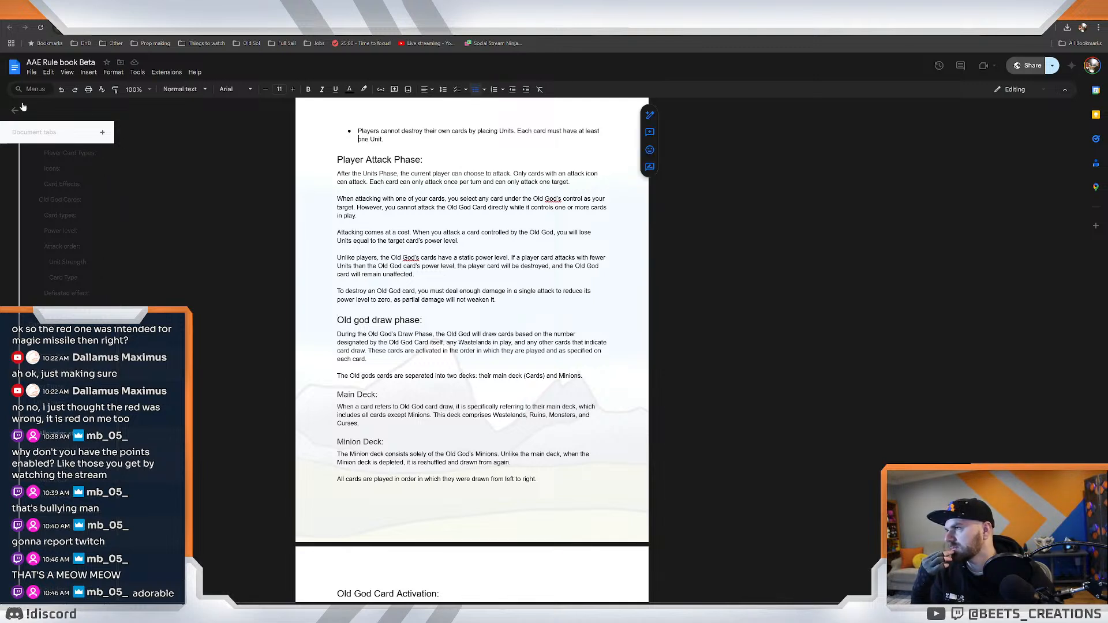
{"action": "scroll", "coordinate": [472, 350], "scroll_direction": "down", "scroll_amount": 2}
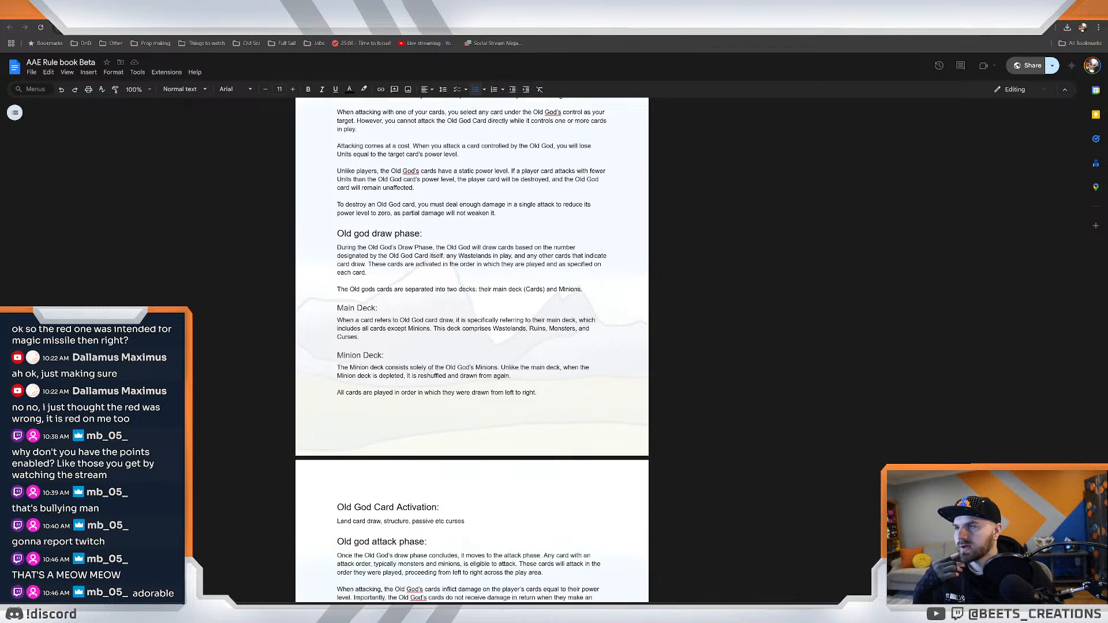
Copy the rule book text from the Old god draw phase heading through the end of the Minion Deck section and switch to Photoshop.
{"action": "left_click", "coordinate": [338, 234]}
{"action": "mouse_move", "coordinate": [338, 234]}
{"action": "left_mouse_down"}
{"action": "mouse_move", "coordinate": [383, 360]}
{"action": "mouse_move", "coordinate": [538, 395]}
{"action": "left_mouse_up"}
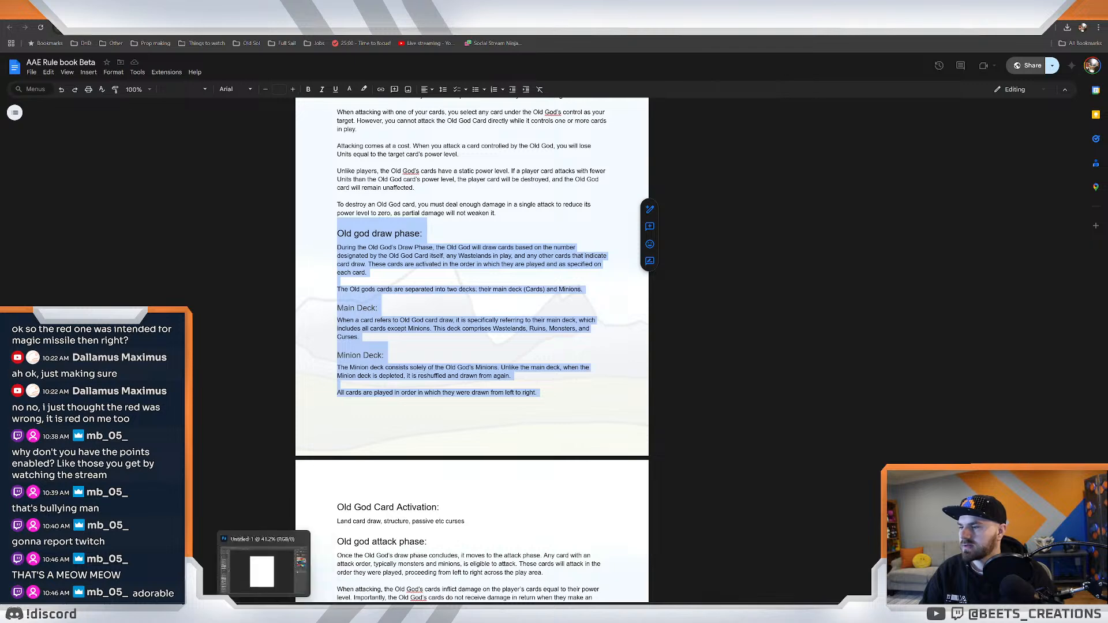
{"action": "left_click", "coordinate": [267, 612]}
{"action": "left_click", "coordinate": [492, 254]}
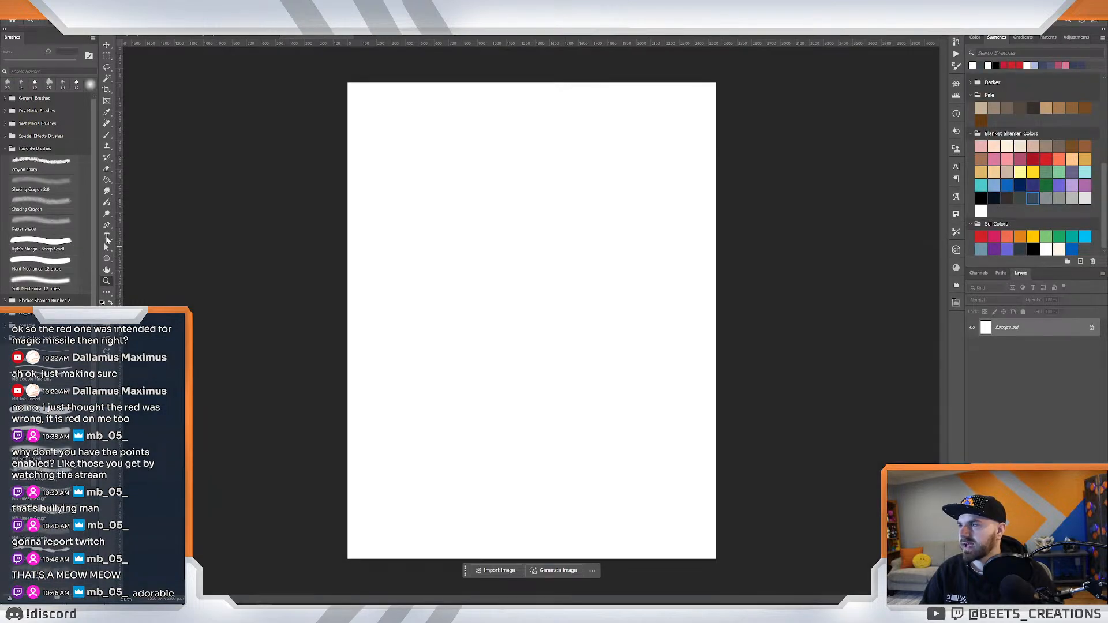
Create a paragraph text box across the upper part of the blank page and paste the Old god draw phase text into it.
{"action": "left_click", "coordinate": [106, 236]}
{"action": "left_click_drag", "start_coordinate": [358, 98], "coordinate": [719, 371]}
{"action": "key", "text": "Escape"}
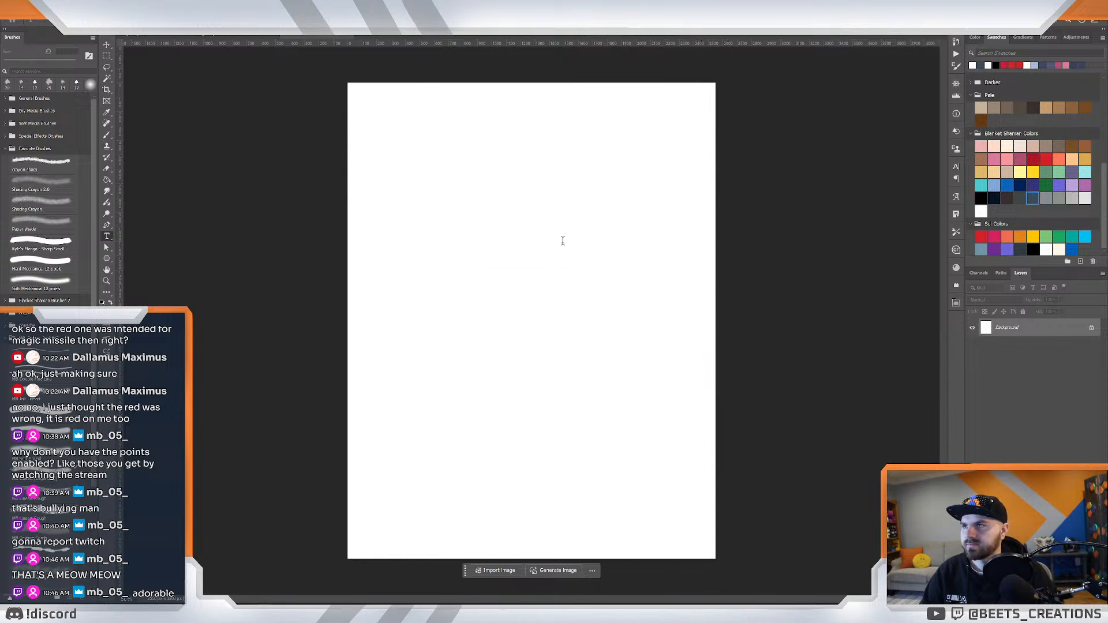
{"action": "key", "text": "ctrl+v"}
Set all of the pasted Old god draw phase text to 11 pt.
{"action": "key", "text": "ctrl+a"}
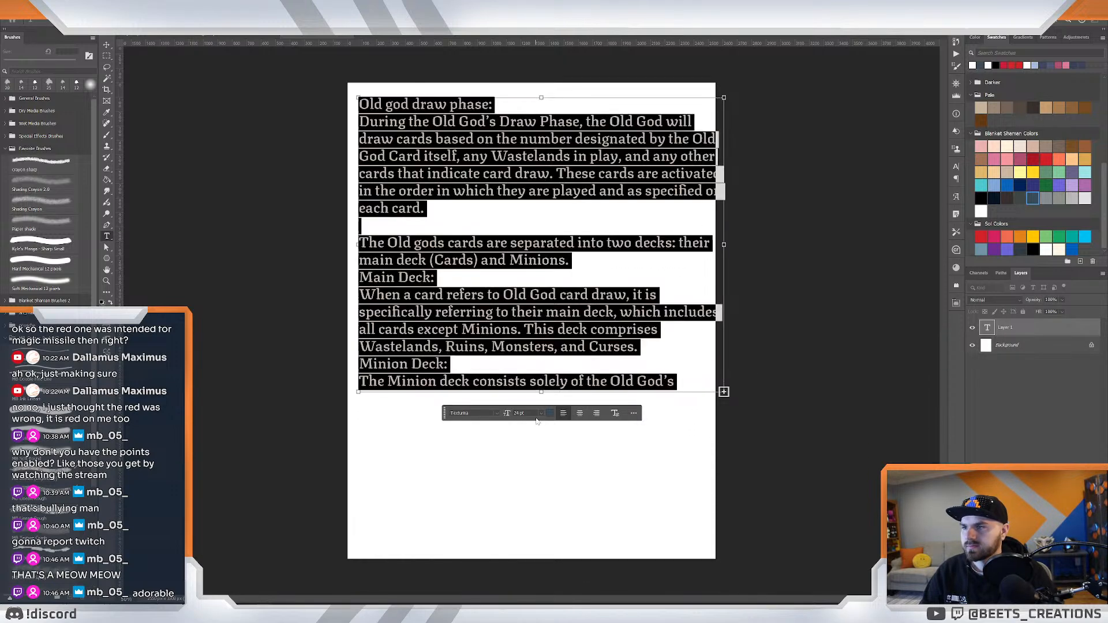
{"action": "left_click", "coordinate": [540, 413]}
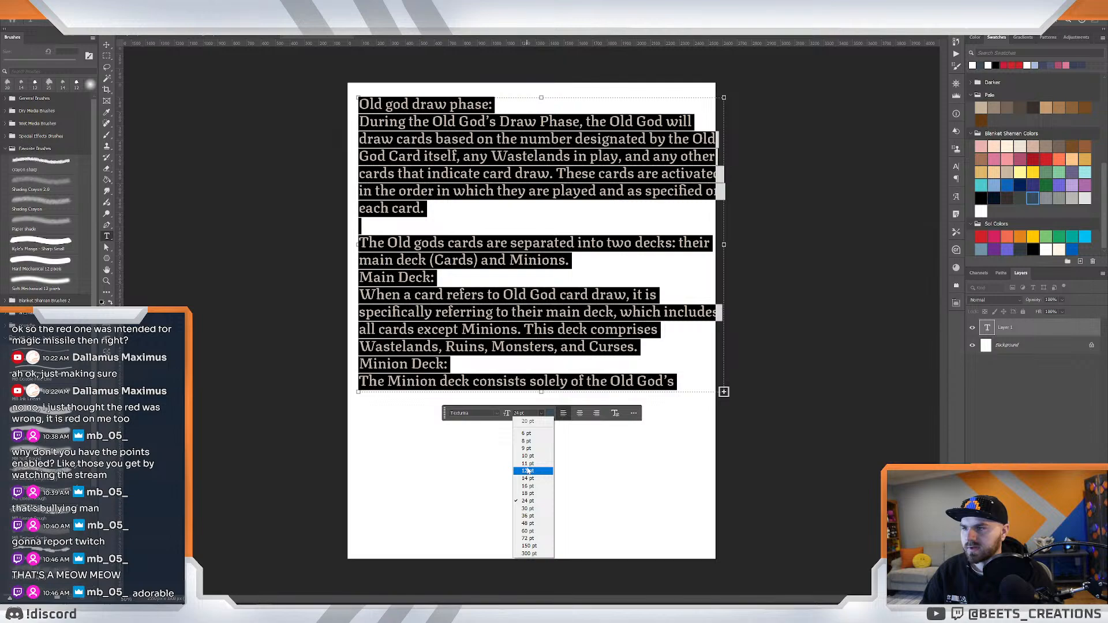
{"action": "left_click", "coordinate": [528, 464]}
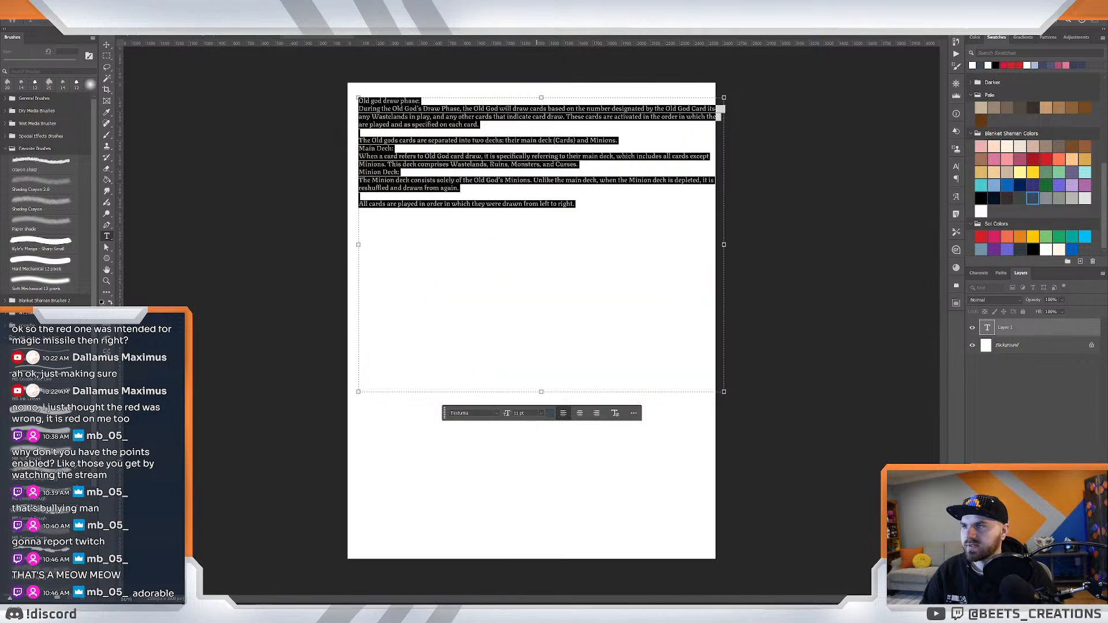
{"action": "left_click", "coordinate": [106, 45]}
{"action": "scroll", "coordinate": [463, 175], "scroll_direction": "up", "scroll_amount": 2}
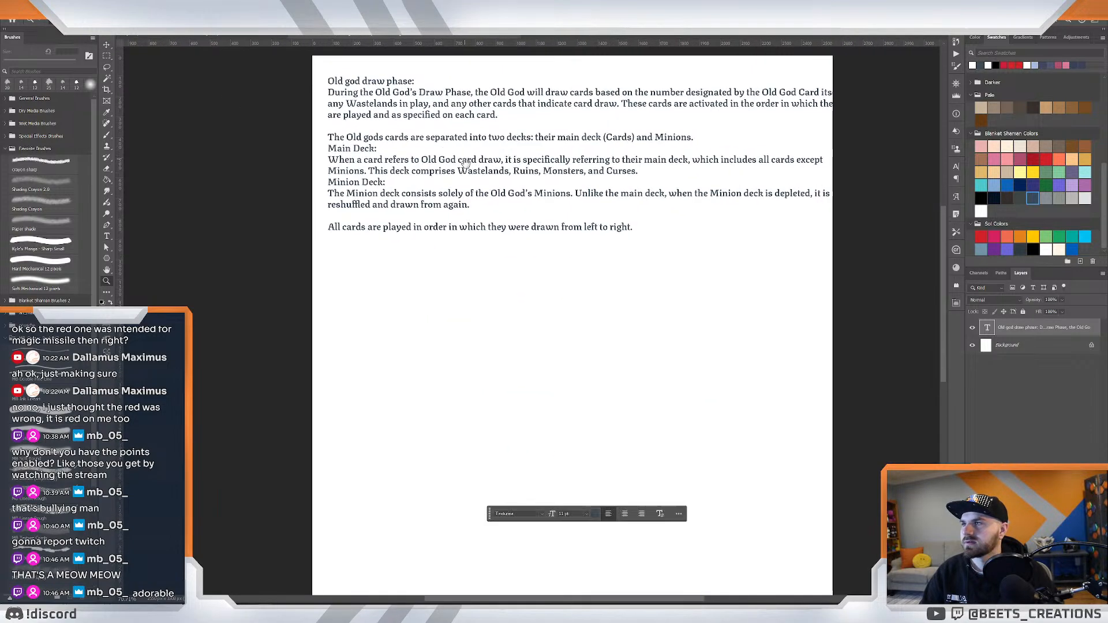
{"action": "scroll", "coordinate": [465, 162], "scroll_direction": "up", "scroll_amount": 3}
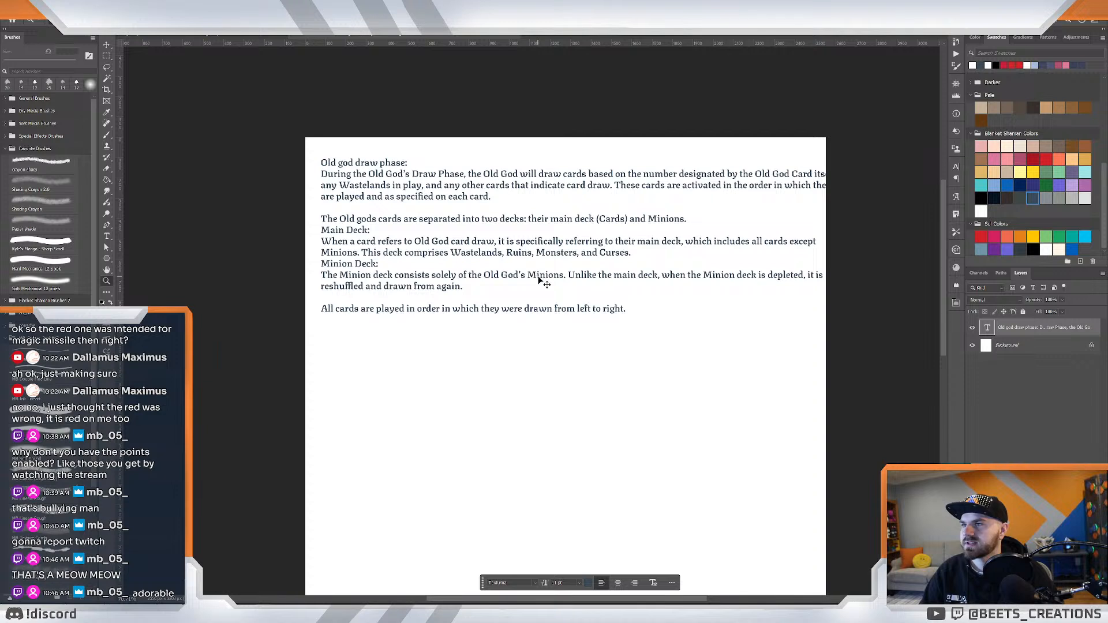
Delete the full-section text layer and create a new, shallower paragraph text box spanning the top of the page within its side edges.
{"action": "key", "text": "Delete"}
{"action": "left_click", "coordinate": [107, 236]}
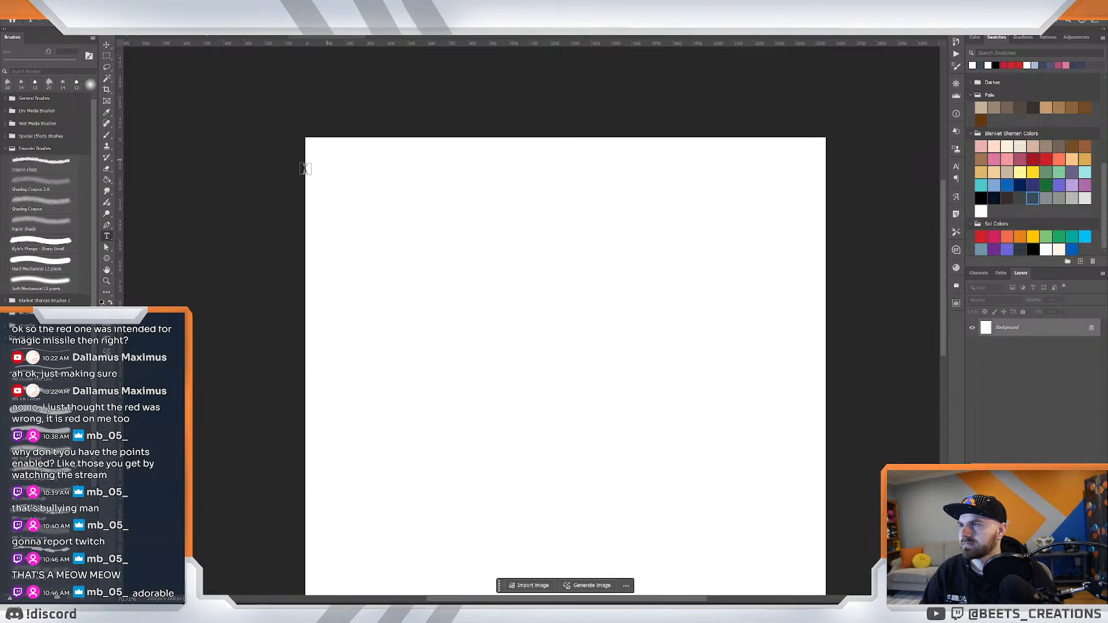
{"action": "left_click_drag", "start_coordinate": [315, 150], "coordinate": [816, 251]}
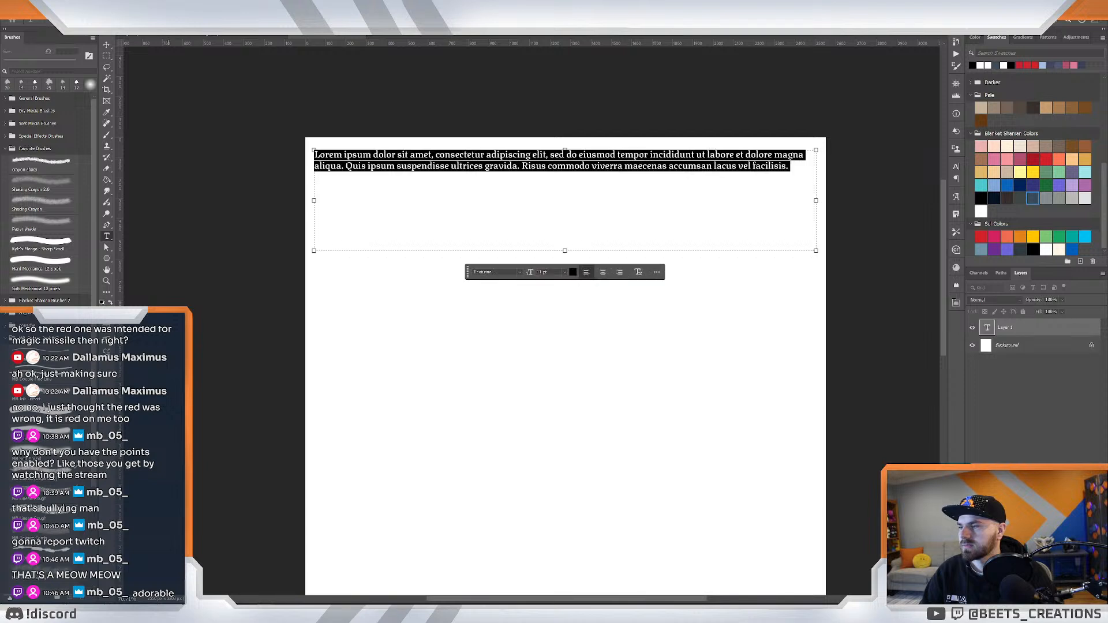
Switch to the AAE Rule book Beta document and copy only the paragraph directly under the Old god draw phase heading.
{"action": "mouse_move", "coordinate": [169, 612]}
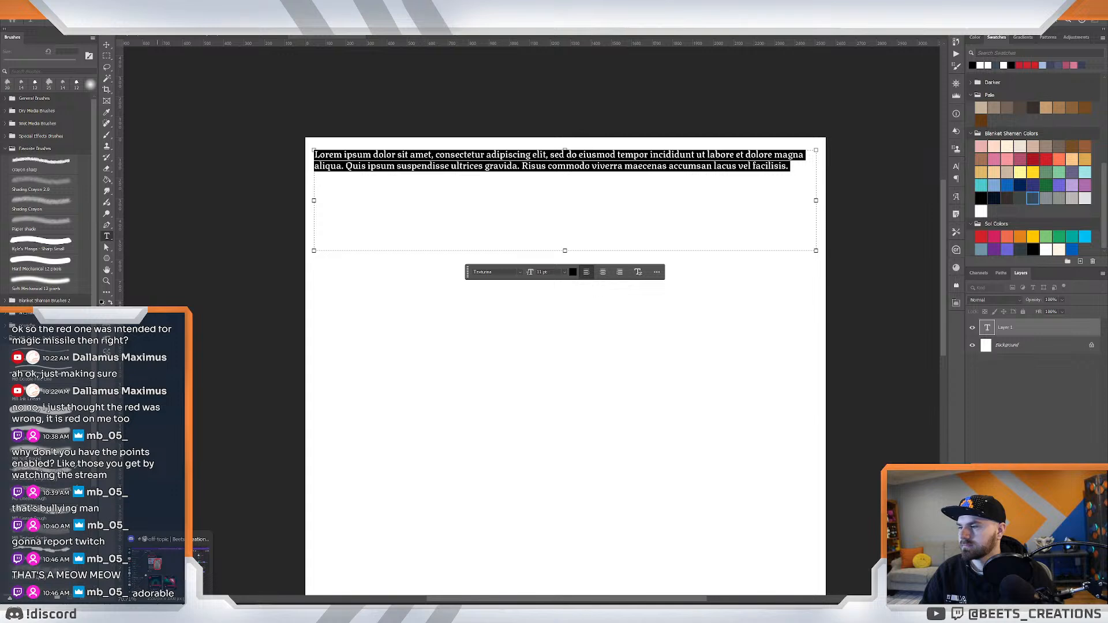
{"action": "left_click", "coordinate": [150, 611]}
{"action": "left_click", "coordinate": [202, 574]}
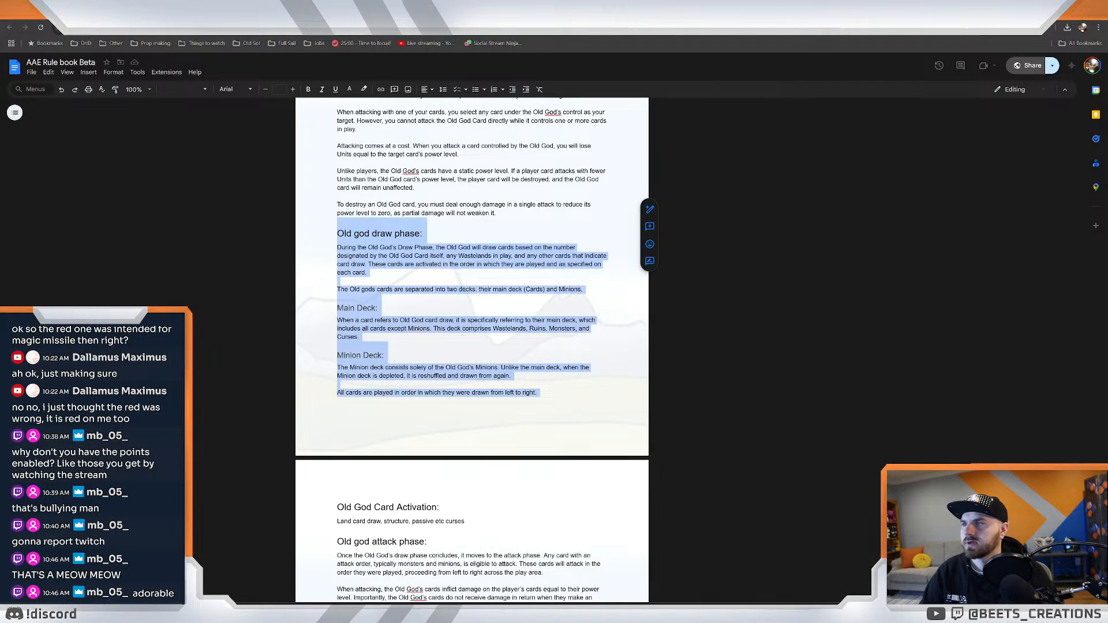
{"action": "left_click", "coordinate": [379, 265]}
{"action": "mouse_move", "coordinate": [368, 273]}
{"action": "left_mouse_down"}
{"action": "mouse_move", "coordinate": [337, 234]}
{"action": "mouse_move", "coordinate": [337, 247]}
{"action": "left_mouse_up"}
{"action": "key", "text": "ctrl+c"}
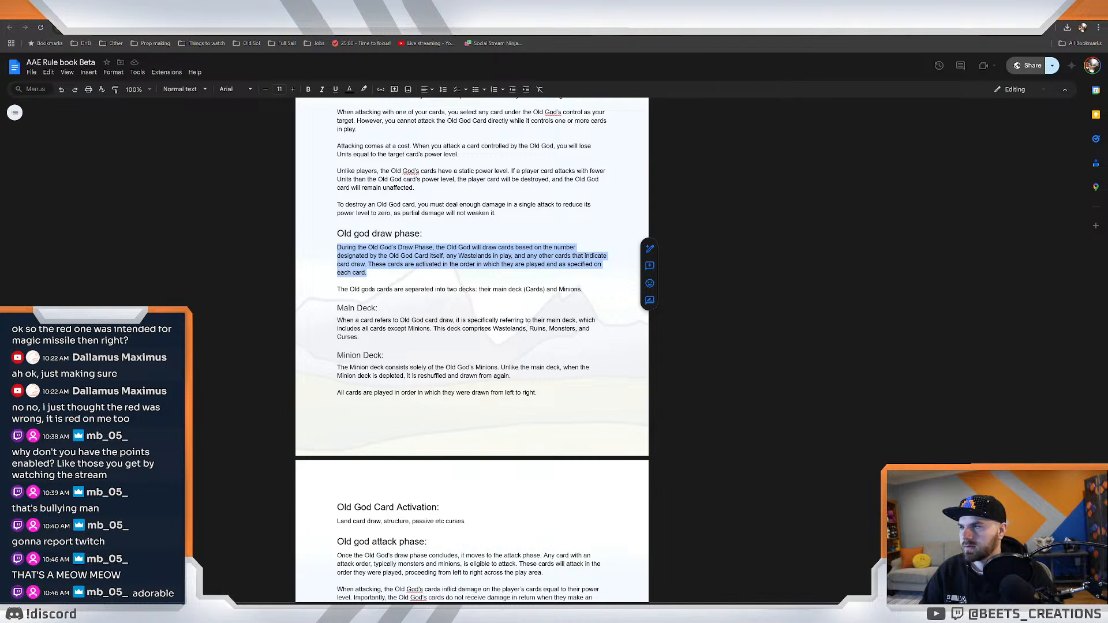
{"action": "key", "text": "Delete"}
{"action": "key", "text": "ctrl+z"}
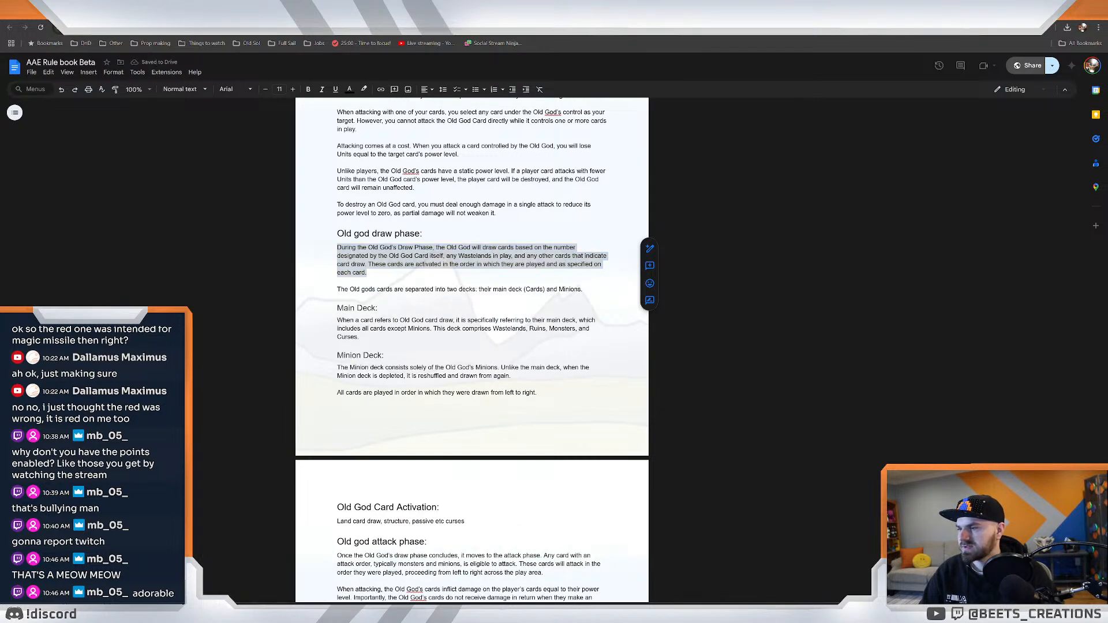
Back in Photoshop, replace the placeholder text with the copied paragraph and shorten the text box to fit its three lines.
{"action": "left_click", "coordinate": [259, 565]}
{"action": "triple_click", "coordinate": [475, 204]}
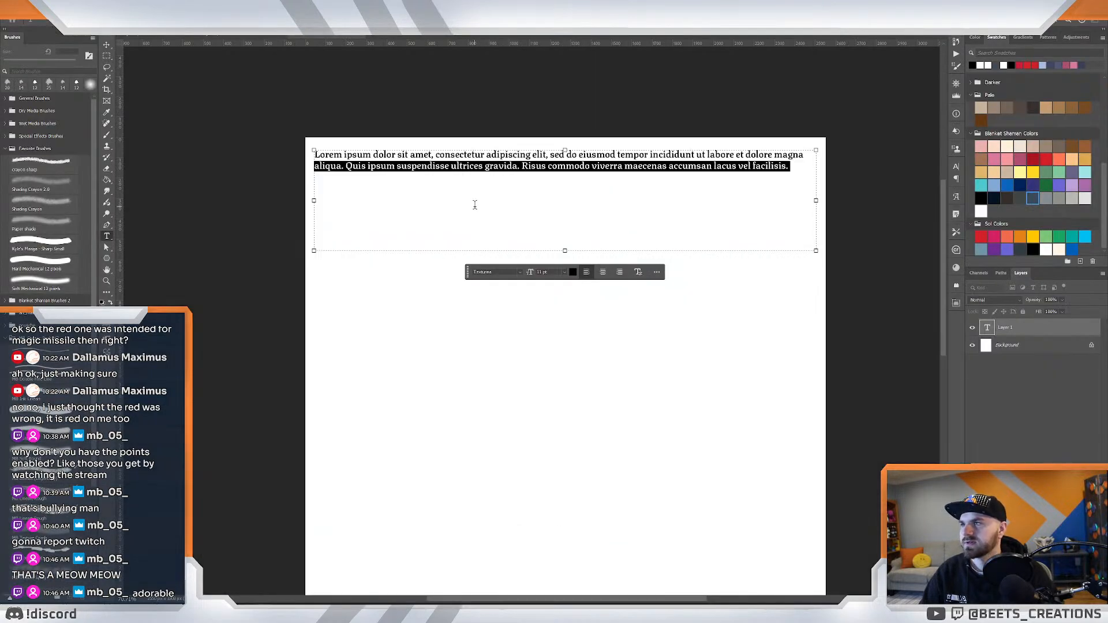
{"action": "triple_click", "coordinate": [504, 169]}
{"action": "key", "text": "ctrl+a"}
{"action": "key", "text": "ctrl+v"}
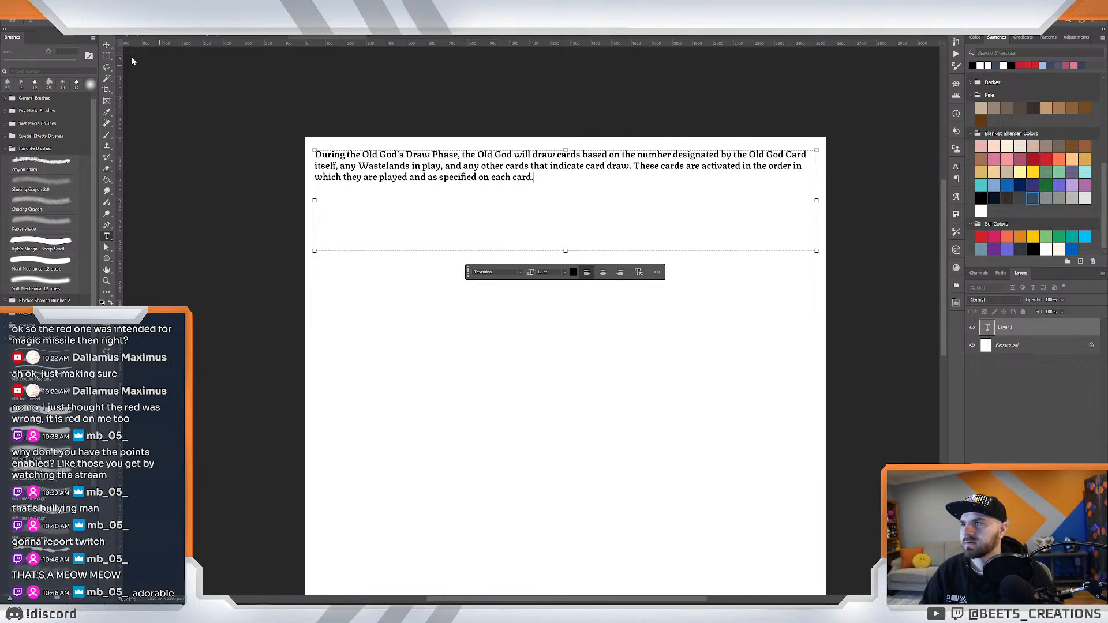
{"action": "left_click_drag", "start_coordinate": [565, 250], "coordinate": [566, 190]}
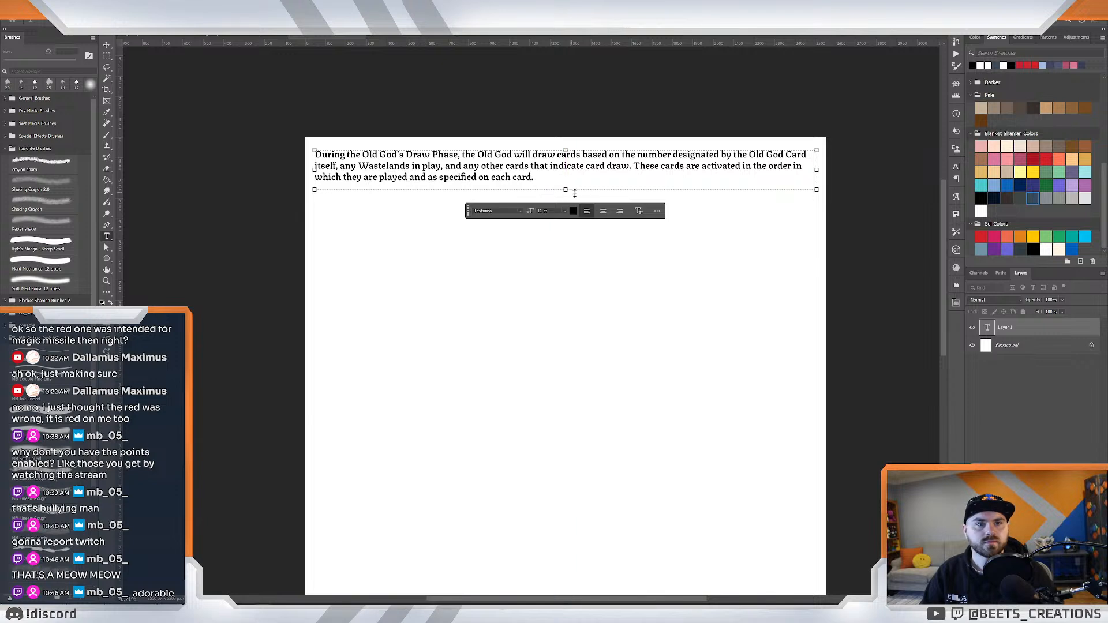
Add a cyan guide layout with 4 columns, 4 rows and 150 px margins on every side of the page.
{"action": "left_click", "coordinate": [136, 7]}
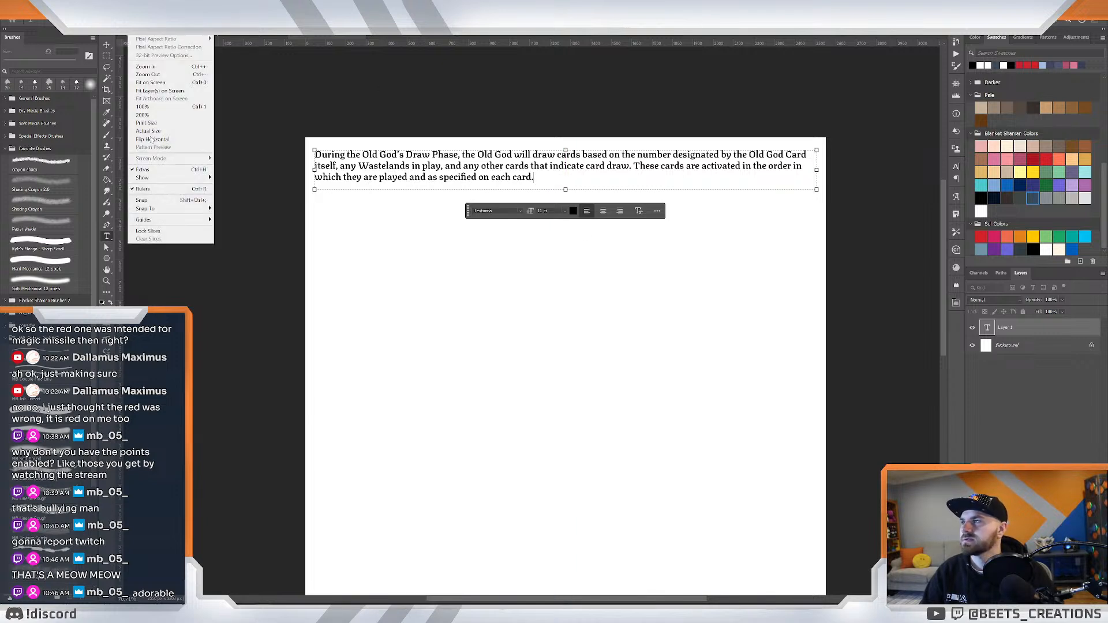
{"action": "mouse_move", "coordinate": [165, 222]}
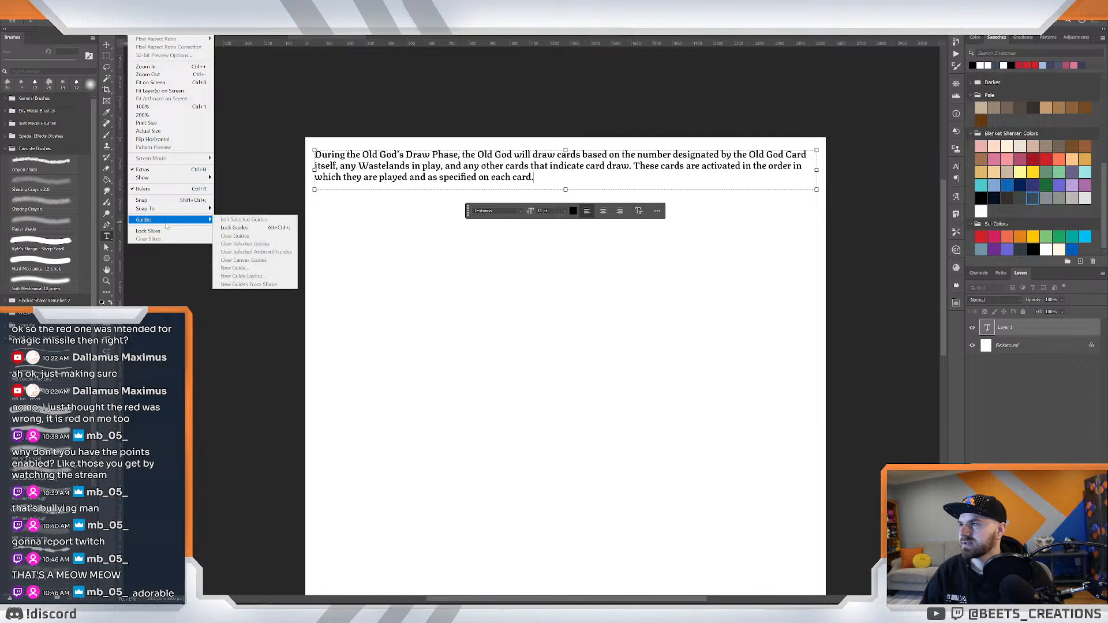
{"action": "left_click", "coordinate": [267, 179]}
{"action": "left_click", "coordinate": [99, 7]}
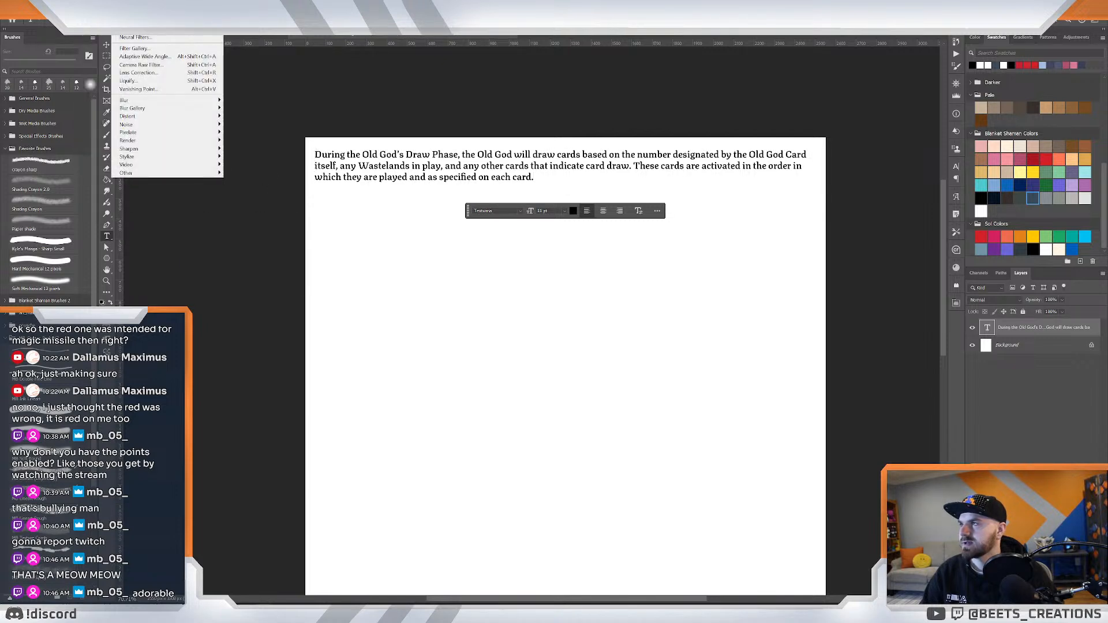
{"action": "mouse_move", "coordinate": [173, 220]}
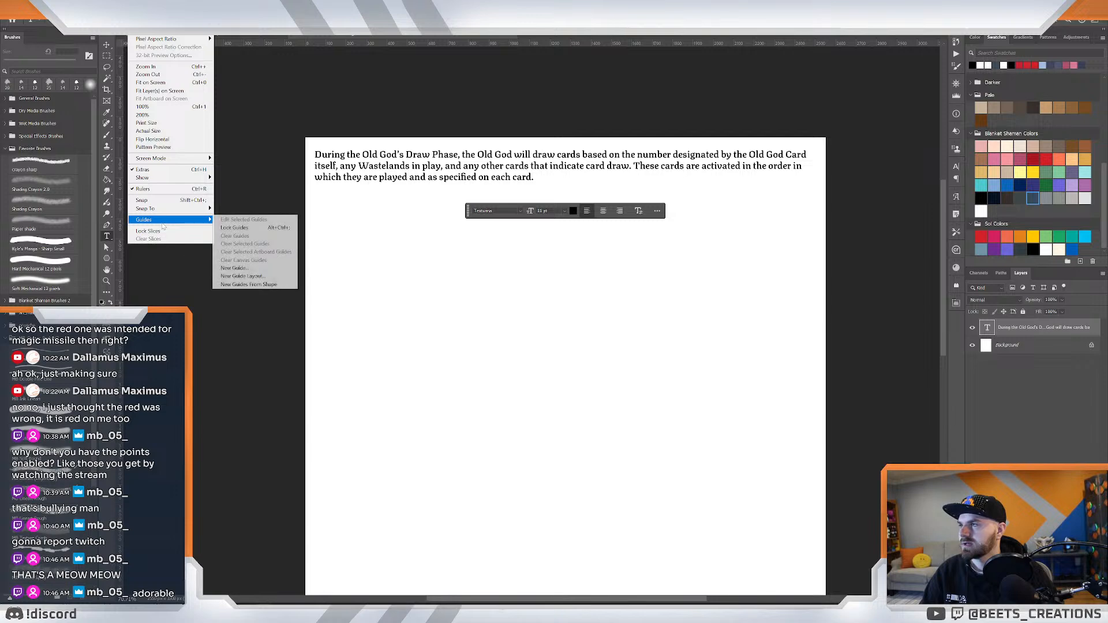
{"action": "left_click", "coordinate": [265, 278]}
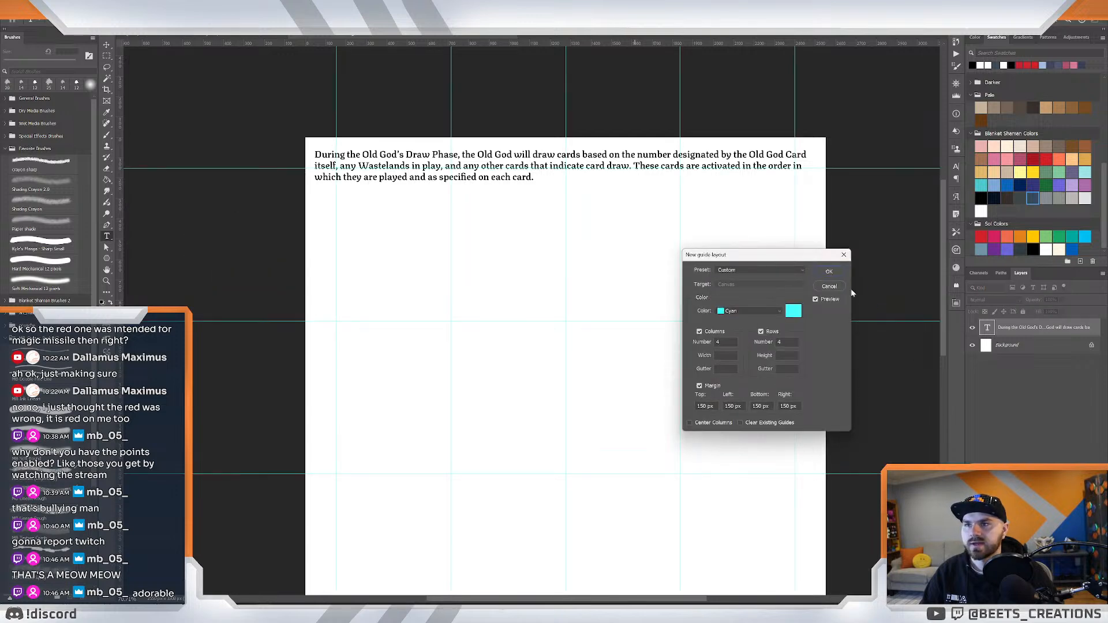
{"action": "left_click", "coordinate": [829, 272]}
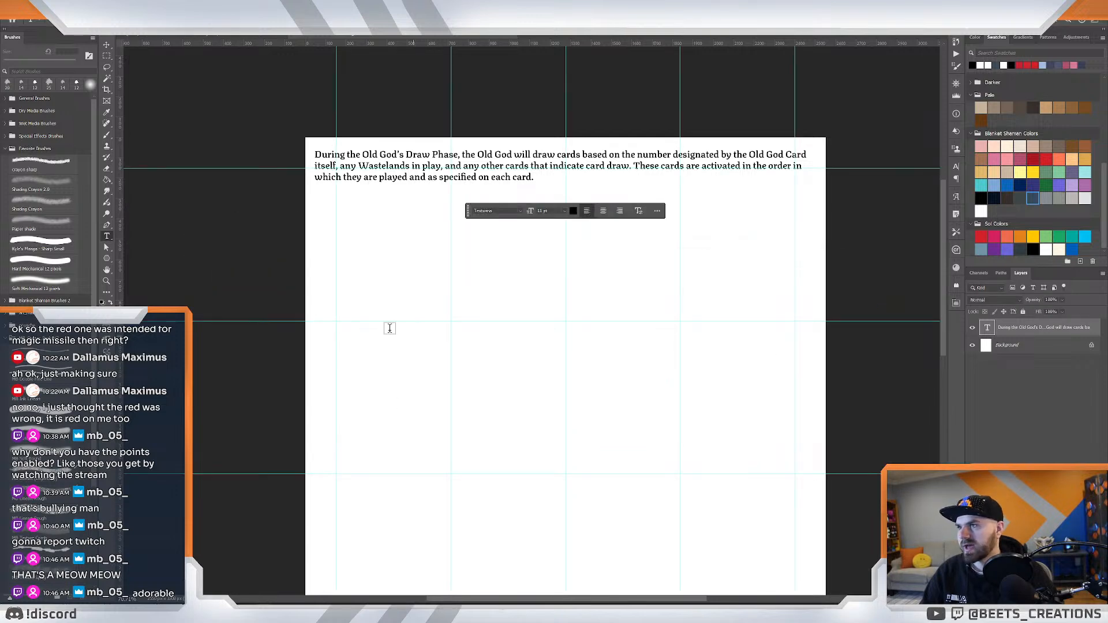
{"action": "key", "text": "z"}
{"action": "left_click_drag", "start_coordinate": [297, 304], "coordinate": [287, 297]}
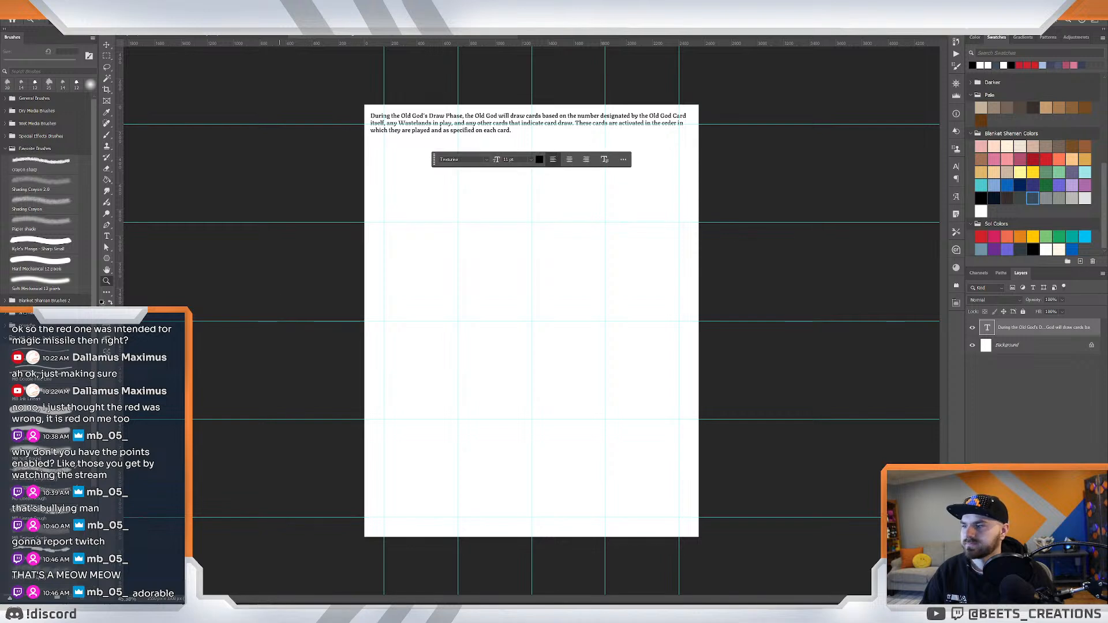
Switch to the land folder of the Monster Cards art in File Explorer and open abyss.png for viewing.
{"action": "left_click", "coordinate": [131, 613]}
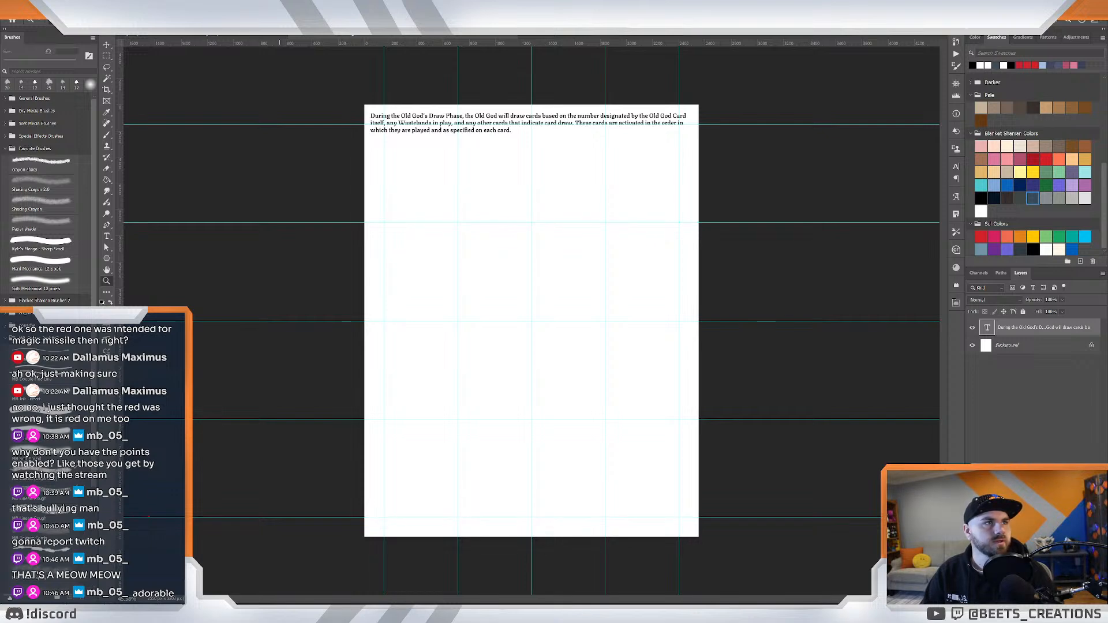
{"action": "key", "text": "alt+Tab"}
{"action": "left_click_drag", "start_coordinate": [888, 102], "coordinate": [768, 129]}
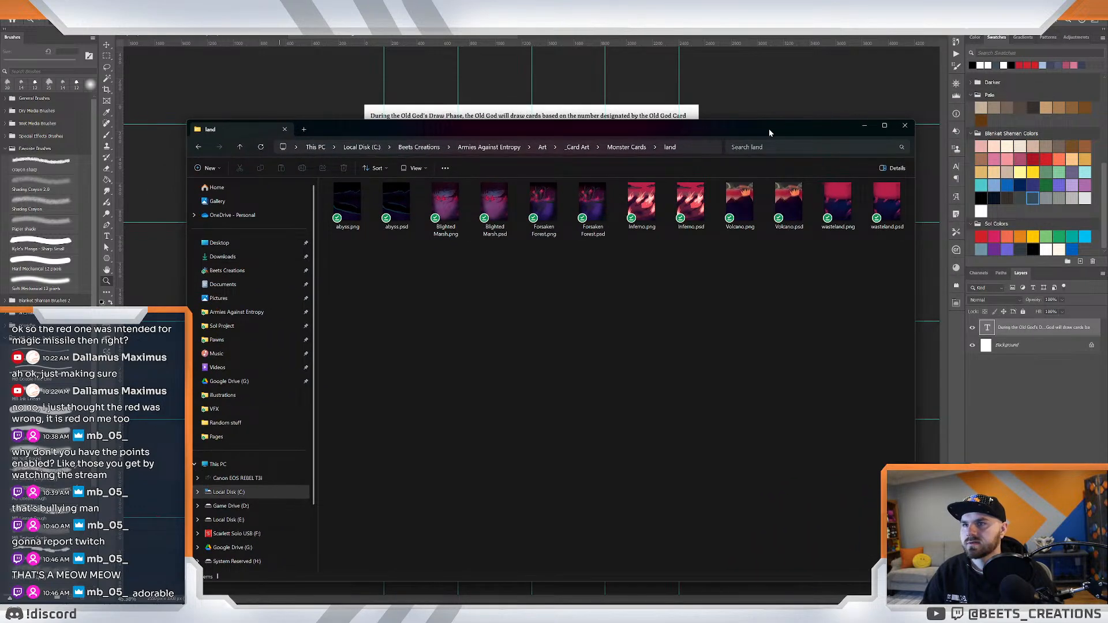
{"action": "left_click", "coordinate": [357, 213]}
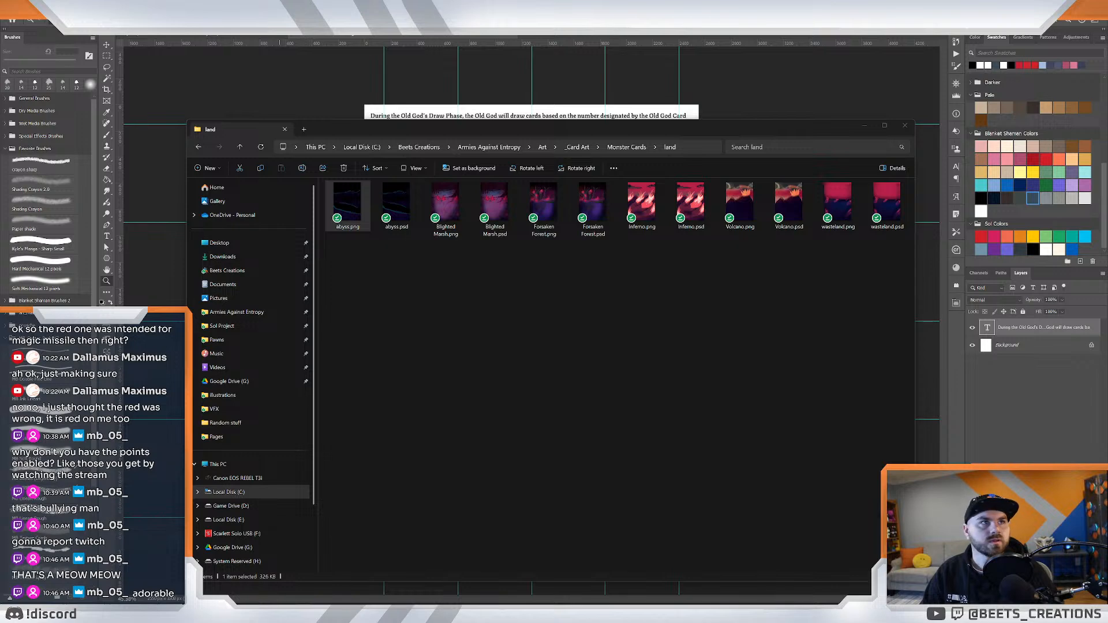
{"action": "key", "text": "Return"}
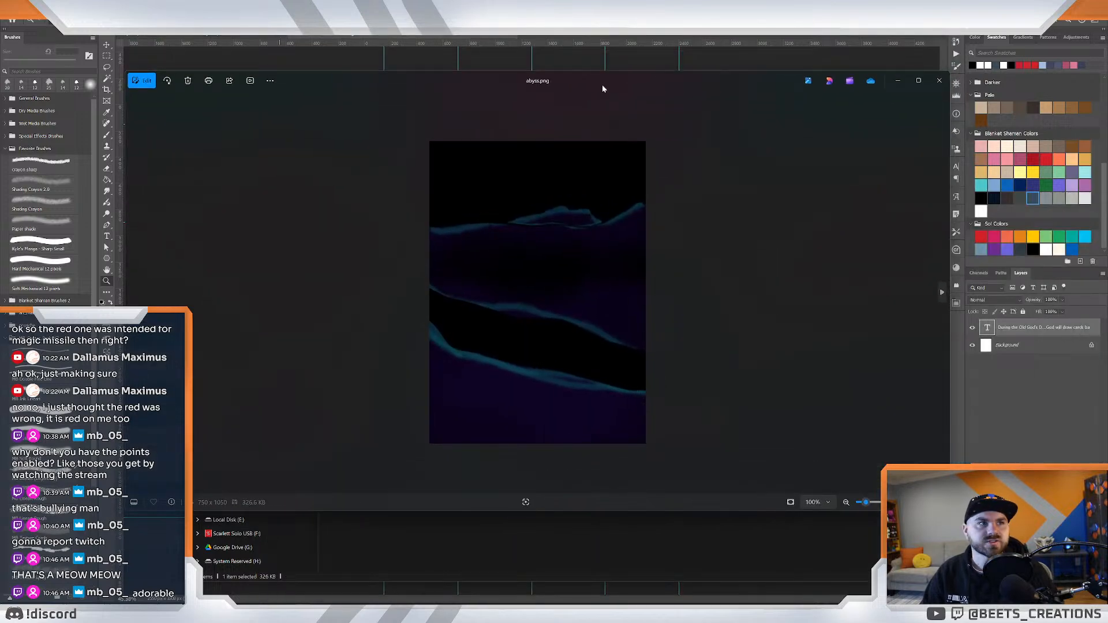
Compare the land card artworks from Blighted Marsh through wasteland, return to Forsaken Forest and close the image viewer.
{"action": "key", "text": "Right"}
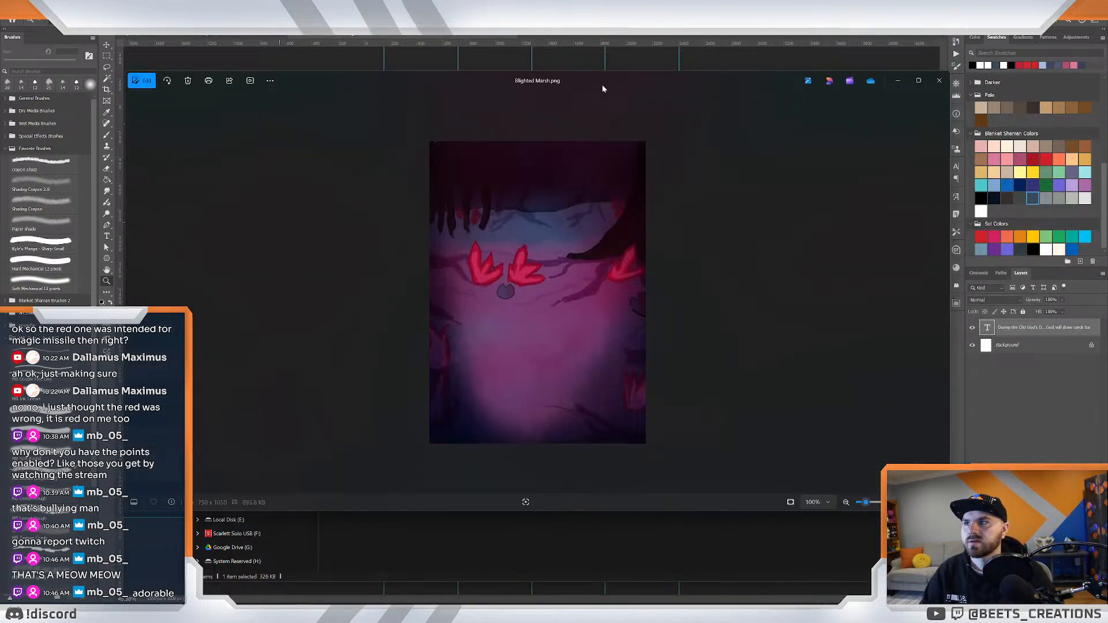
{"action": "key", "text": "Right"}
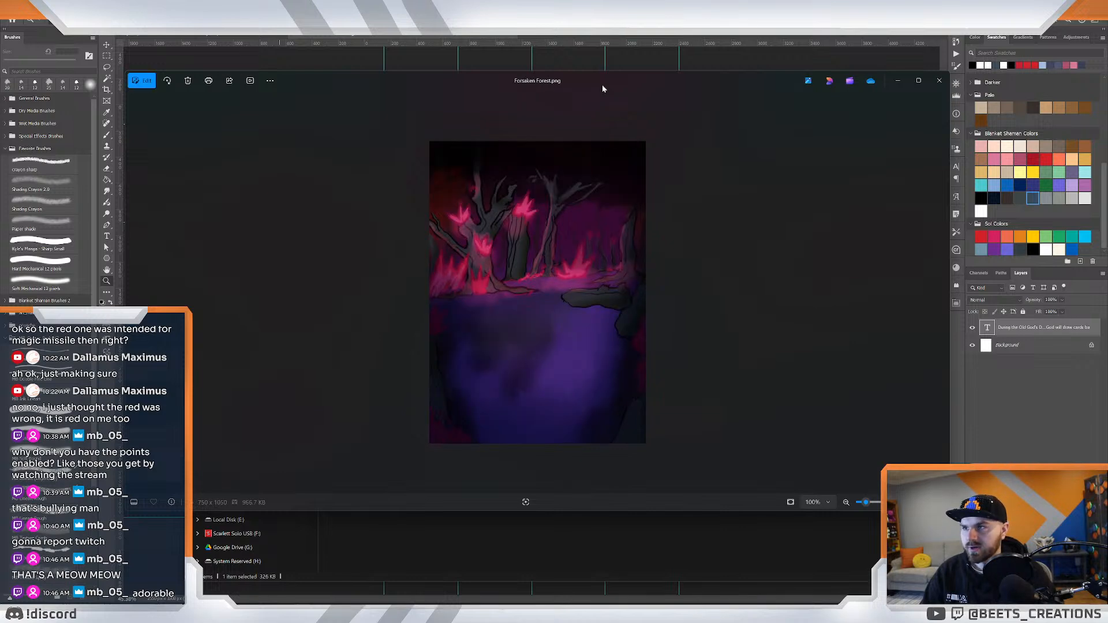
{"action": "key", "text": "Right"}
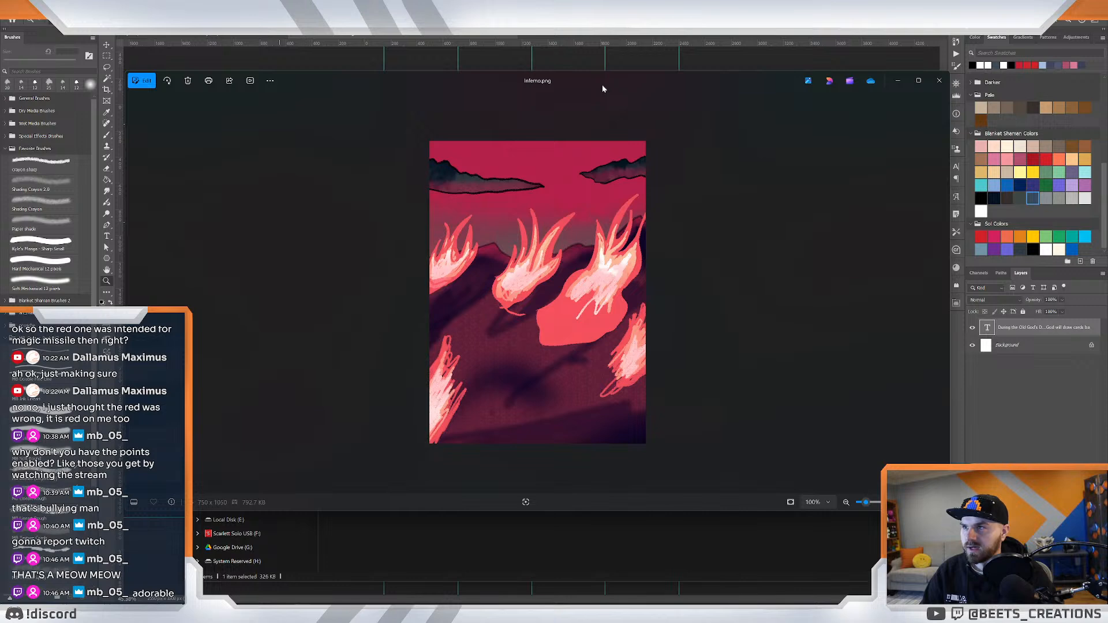
{"action": "key", "text": "Right"}
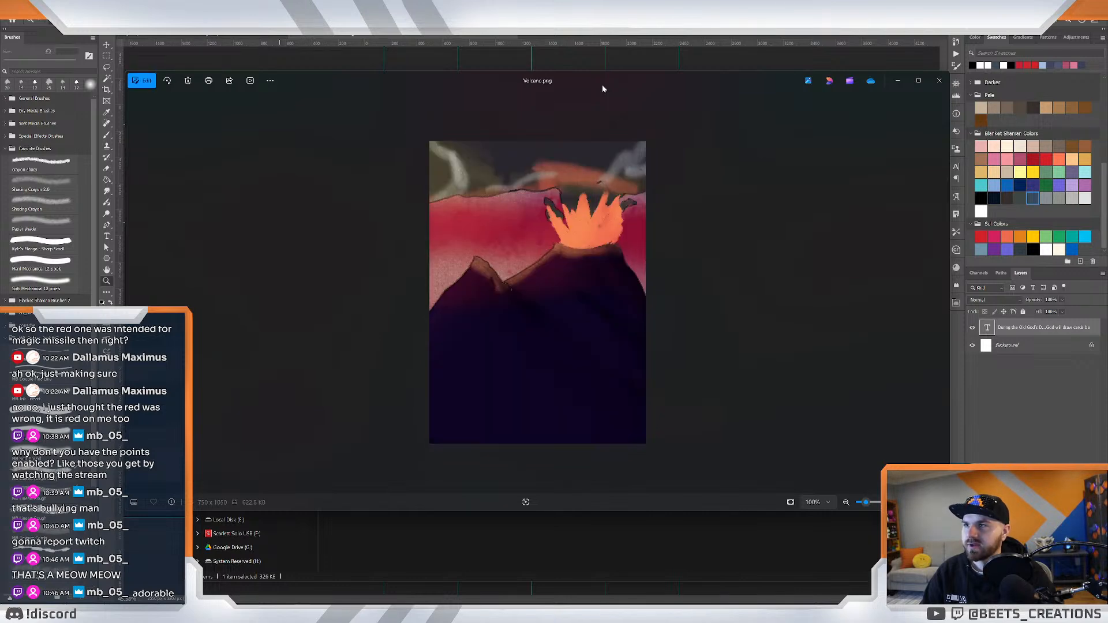
{"action": "key", "text": "Right"}
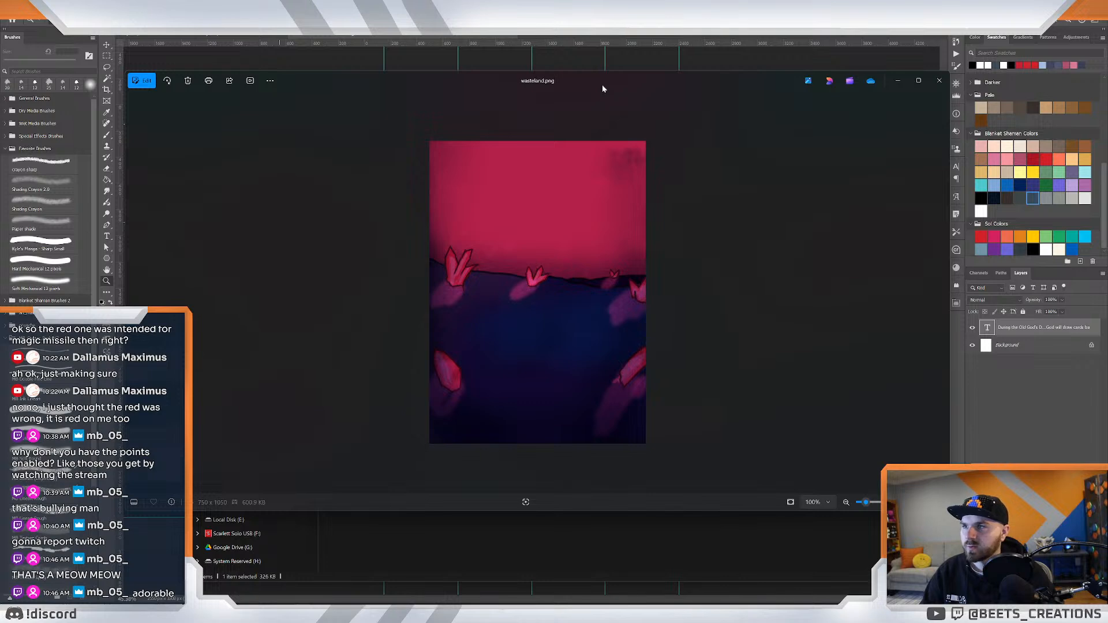
{"action": "key", "text": "Left"}
{"action": "key", "text": "Right"}
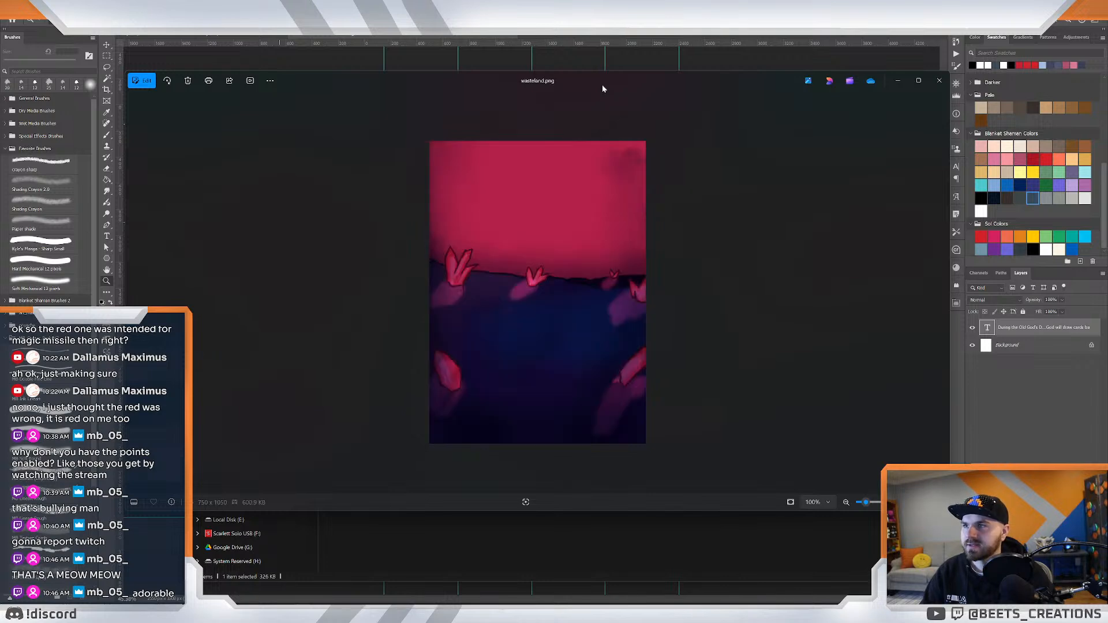
{"action": "key", "text": "Left"}
{"action": "key", "text": "Left"}
{"action": "key", "text": "Left"}
{"action": "key", "text": "Left"}
{"action": "key", "text": "Right"}
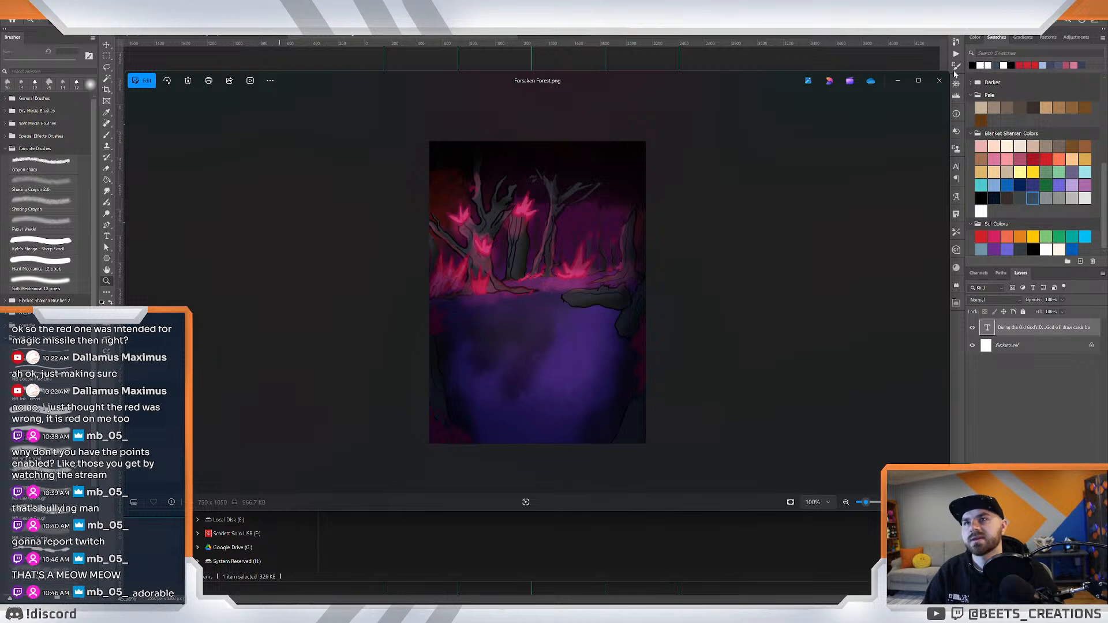
{"action": "left_click", "coordinate": [938, 80]}
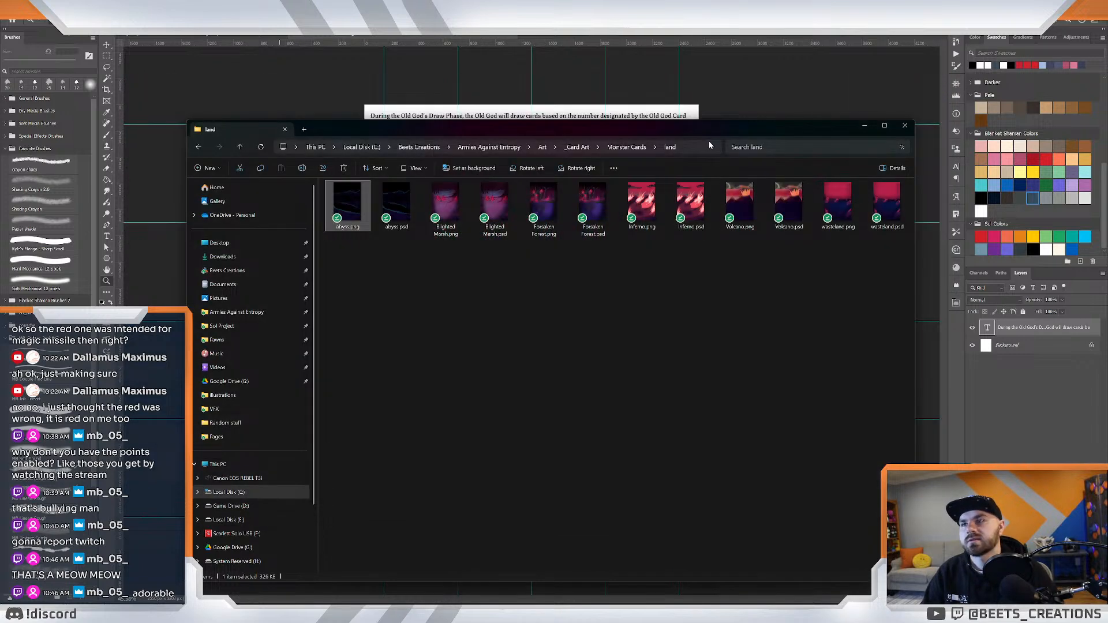
Place the Forsaken Forest artwork from the land folder on the page and scale it to cover the whole page.
{"action": "left_click_drag", "start_coordinate": [711, 128], "coordinate": [1107, 121]}
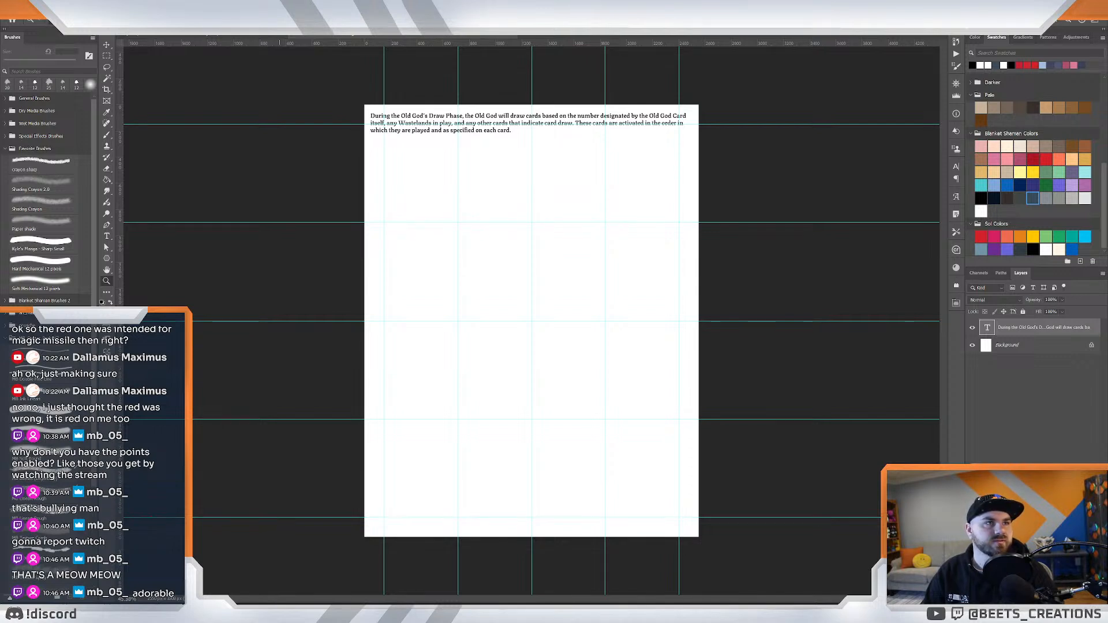
{"action": "left_click_drag", "start_coordinate": [415, 441], "coordinate": [601, 371]}
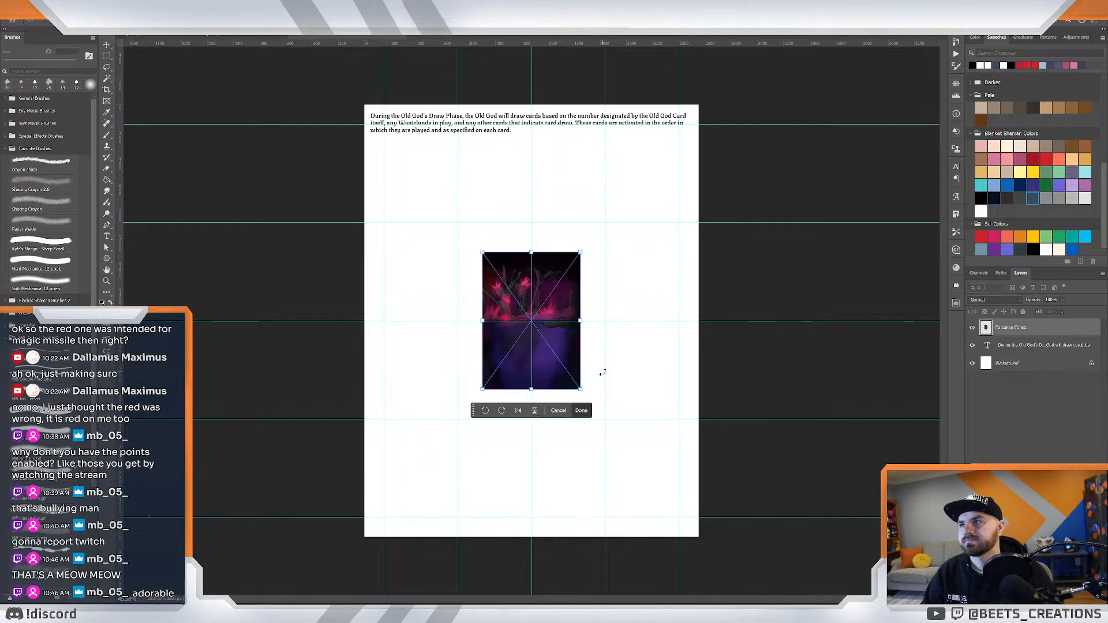
{"action": "left_click_drag", "start_coordinate": [573, 250], "coordinate": [729, 76]}
{"action": "left_click_drag", "start_coordinate": [615, 176], "coordinate": [497, 250]}
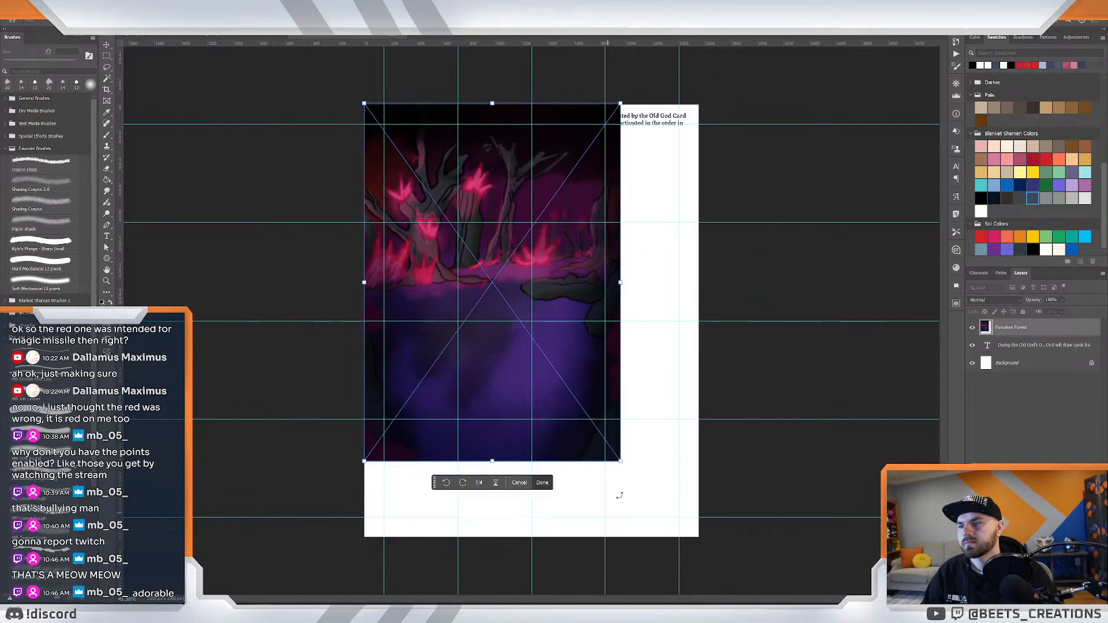
{"action": "left_click_drag", "start_coordinate": [620, 462], "coordinate": [709, 559]}
{"action": "left_click_drag", "start_coordinate": [580, 470], "coordinate": [578, 455]}
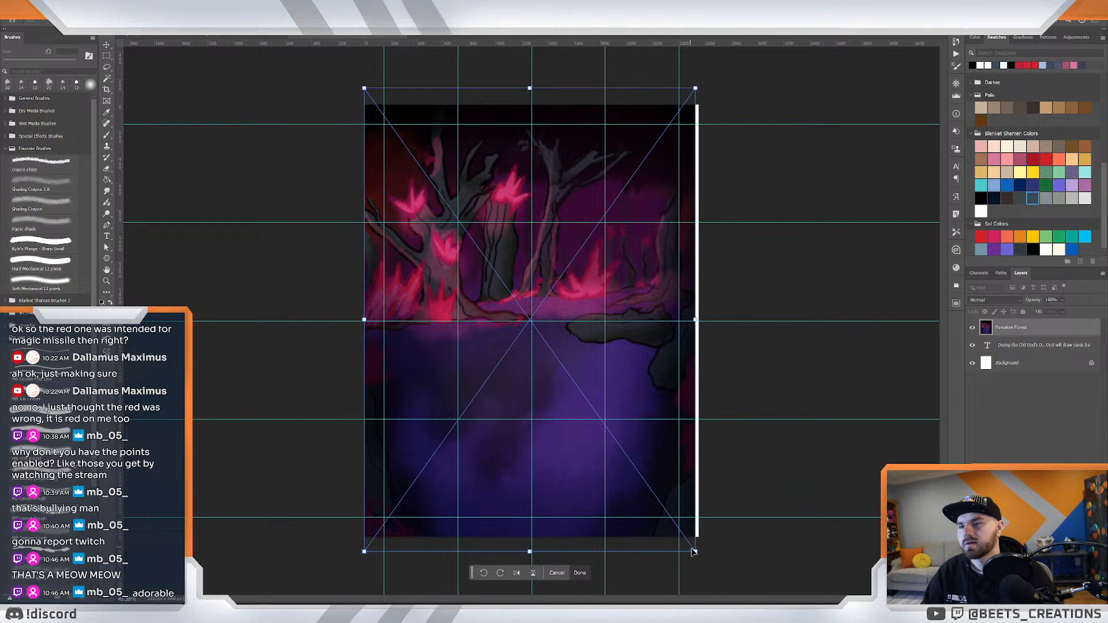
{"action": "left_click_drag", "start_coordinate": [695, 551], "coordinate": [700, 556]}
{"action": "left_click_drag", "start_coordinate": [571, 475], "coordinate": [570, 455]}
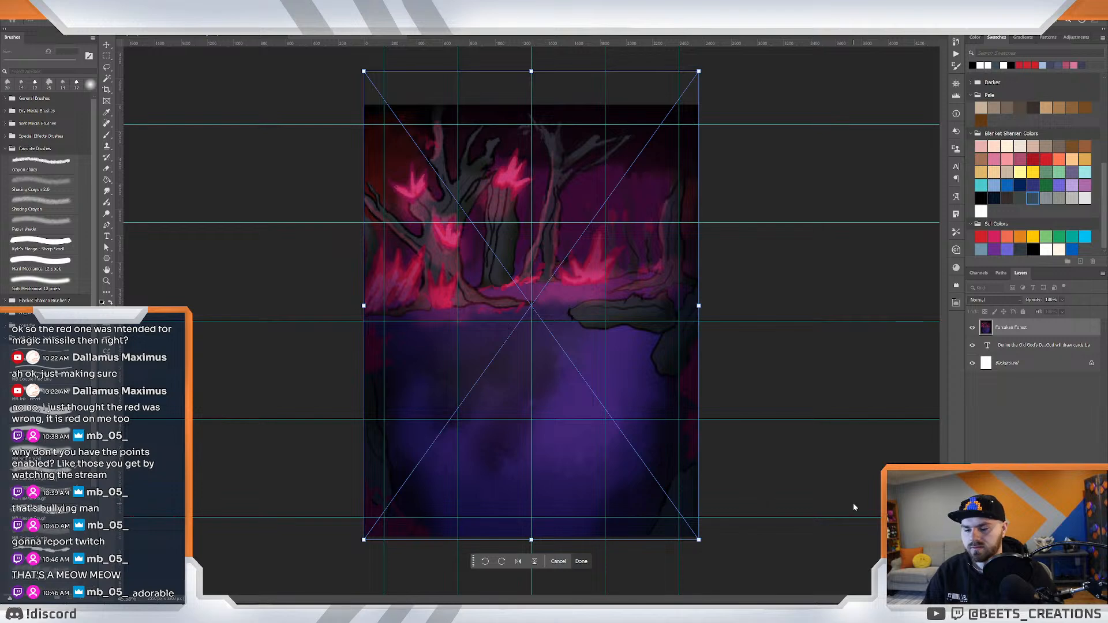
{"action": "key", "text": "Return"}
Move the Forsaken Forest layer beneath the text layer and lower its opacity to make the art a faint backdrop.
{"action": "left_click_drag", "start_coordinate": [1015, 328], "coordinate": [1016, 353]}
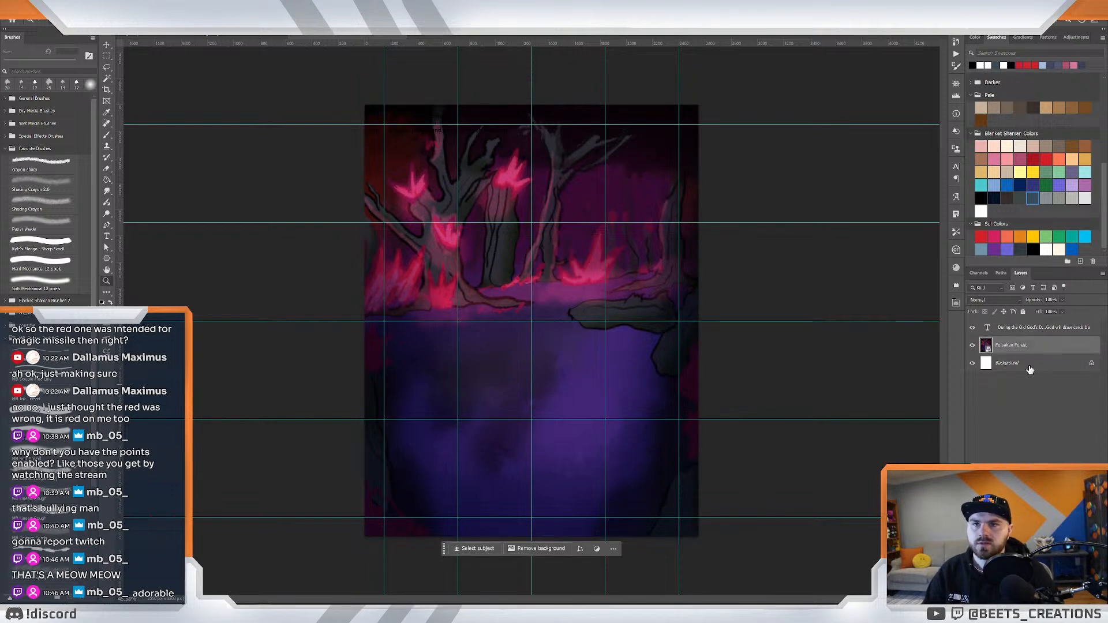
{"action": "left_click", "coordinate": [1061, 311]}
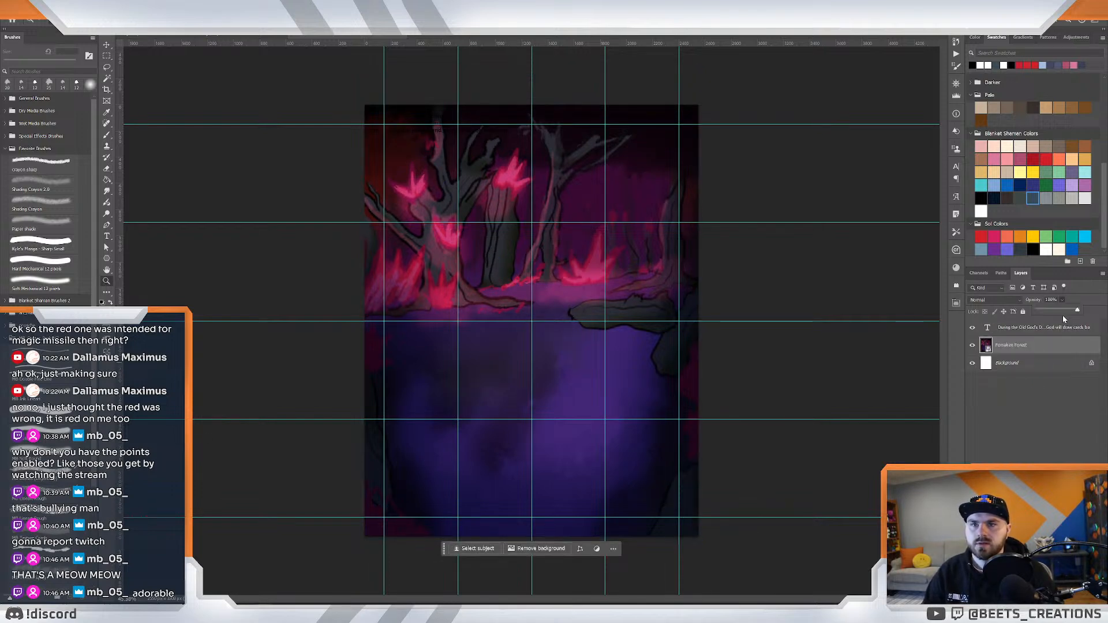
{"action": "left_click", "coordinate": [1048, 311]}
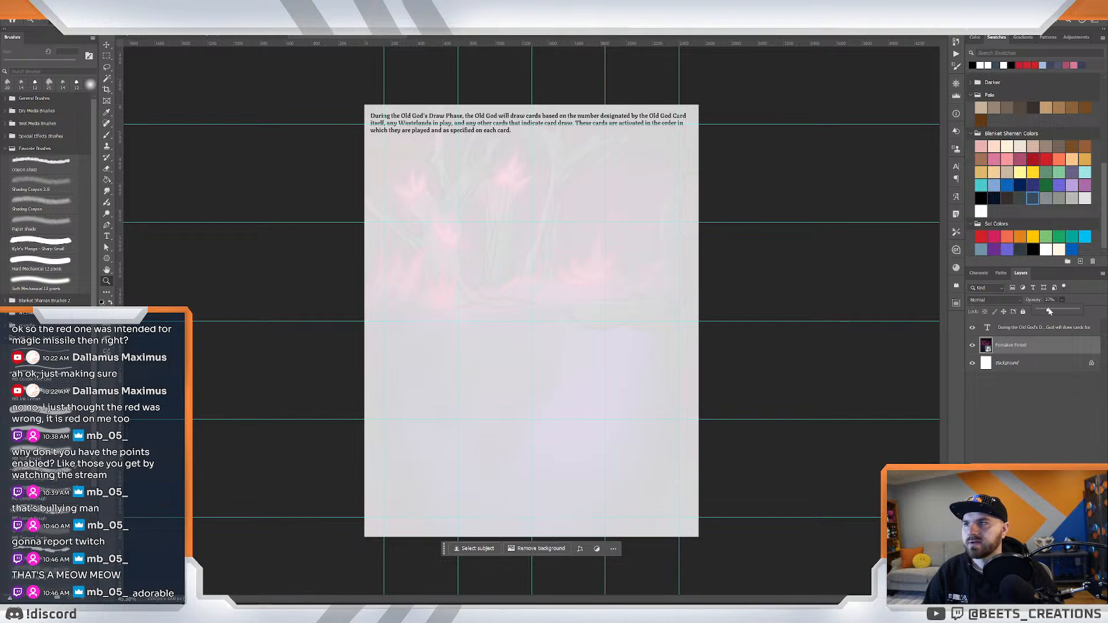
{"action": "left_click_drag", "start_coordinate": [1051, 311], "coordinate": [1053, 311]}
Narrow the paragraph's text box to the left and right margin guides and move it just below the top margin guide.
{"action": "scroll", "coordinate": [502, 215], "scroll_direction": "down", "scroll_amount": 2}
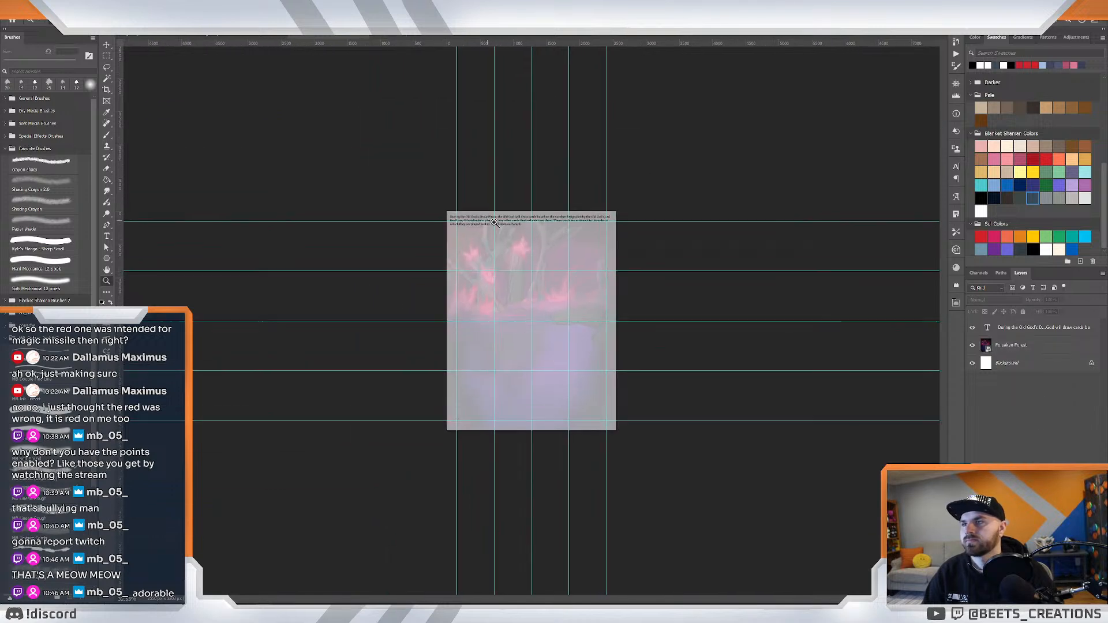
{"action": "scroll", "coordinate": [502, 223], "scroll_direction": "up", "scroll_amount": 3}
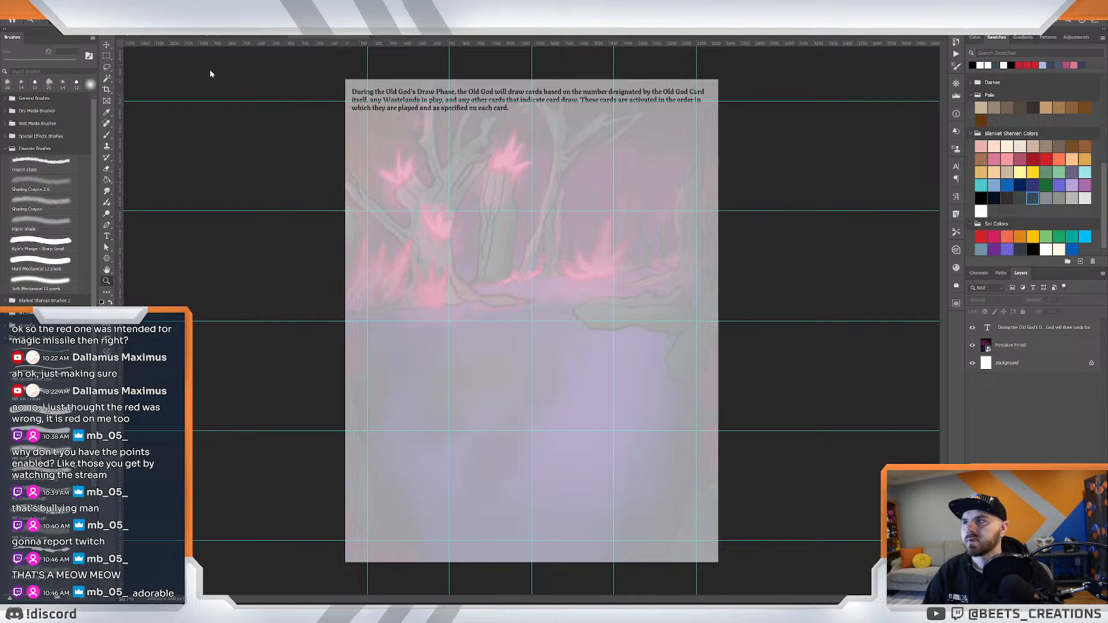
{"action": "left_click", "coordinate": [415, 99]}
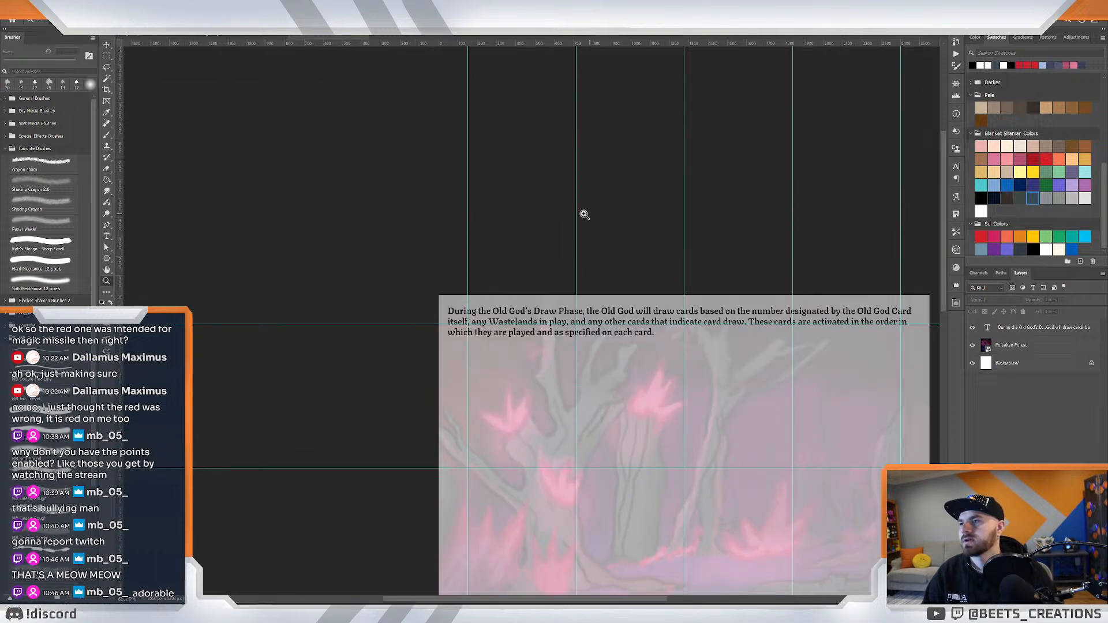
{"action": "scroll", "coordinate": [583, 215], "scroll_direction": "down", "scroll_amount": 4}
{"action": "left_click_drag", "start_coordinate": [577, 219], "coordinate": [535, 194]}
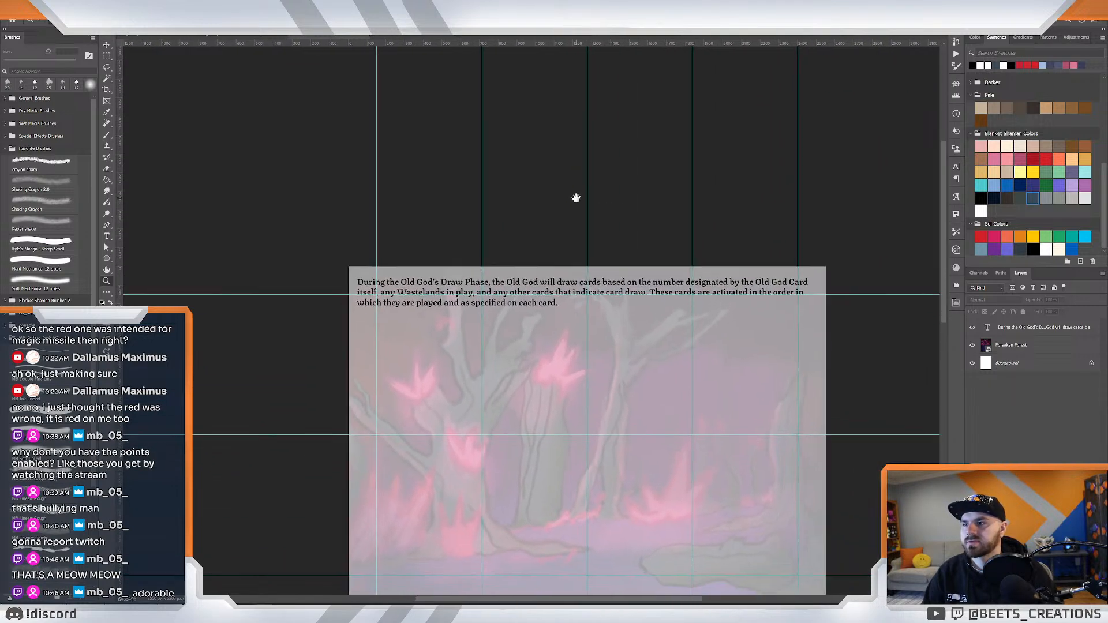
{"action": "key", "text": "t"}
{"action": "left_click", "coordinate": [471, 303]}
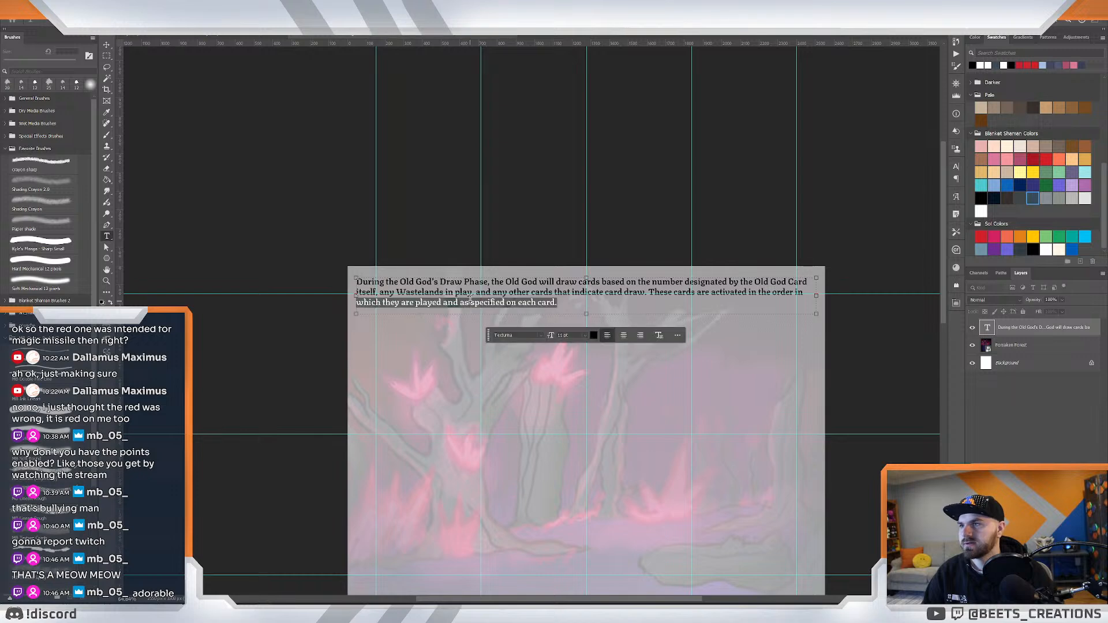
{"action": "key", "text": "ctrl+a"}
{"action": "left_click_drag", "start_coordinate": [354, 292], "coordinate": [376, 292]}
{"action": "left_click_drag", "start_coordinate": [821, 295], "coordinate": [795, 295]}
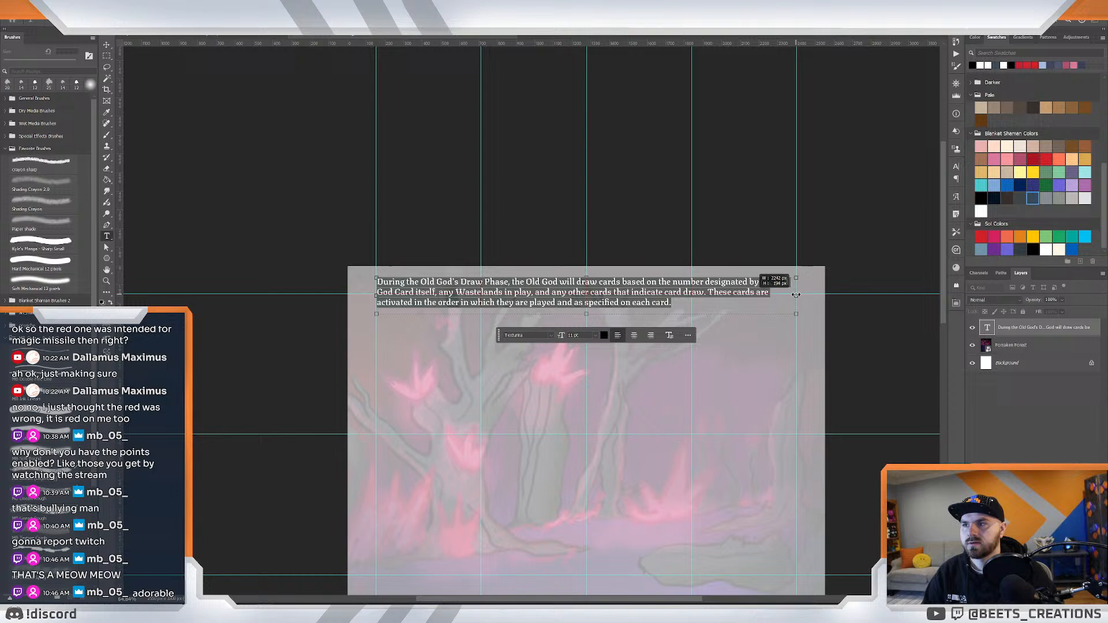
{"action": "left_click", "coordinate": [106, 44]}
{"action": "mouse_move", "coordinate": [449, 302]}
{"action": "left_mouse_down"}
{"action": "mouse_move", "coordinate": [445, 337]}
{"action": "mouse_move", "coordinate": [452, 311]}
{"action": "left_mouse_up"}
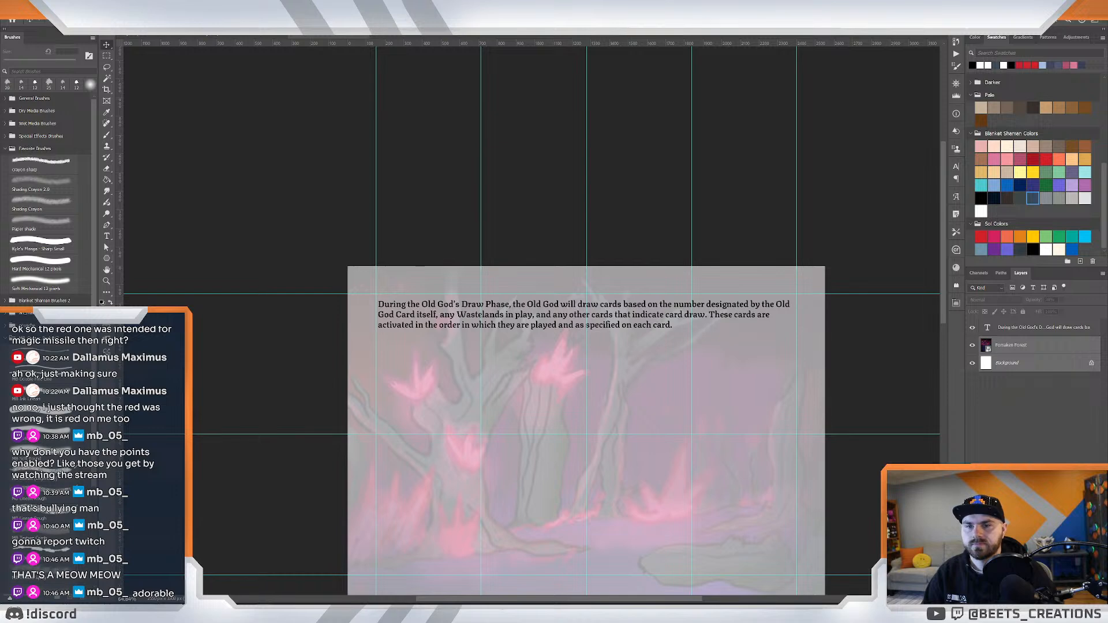
Convert the Background to a regular layer, group it with the Forsaken Forest layer and name the group BG.
{"action": "double_click", "coordinate": [1073, 364]}
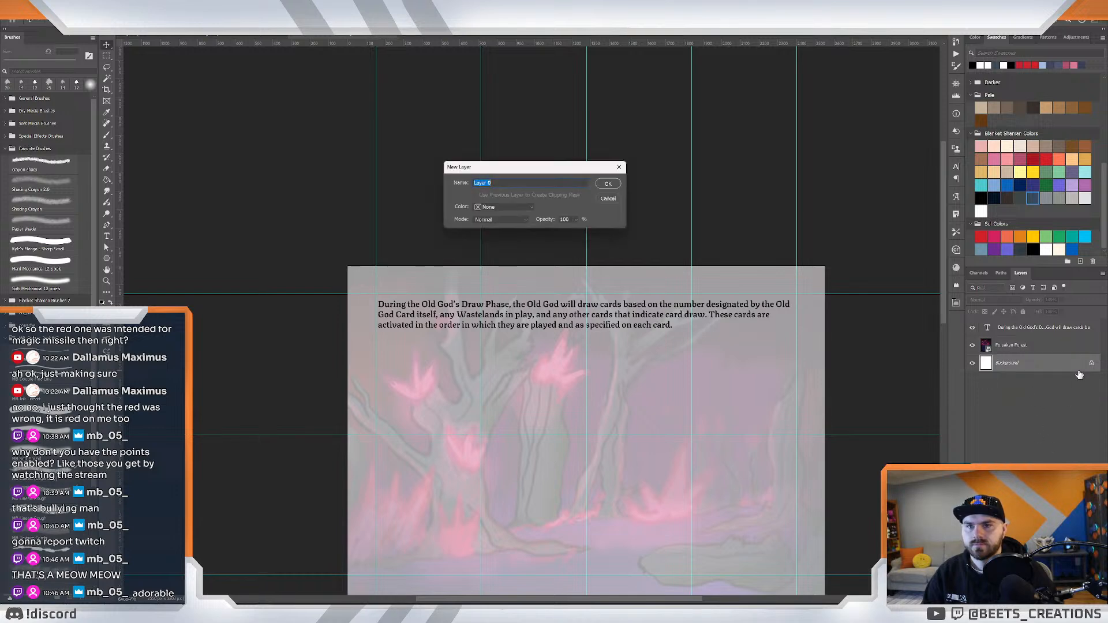
{"action": "key", "text": "Return"}
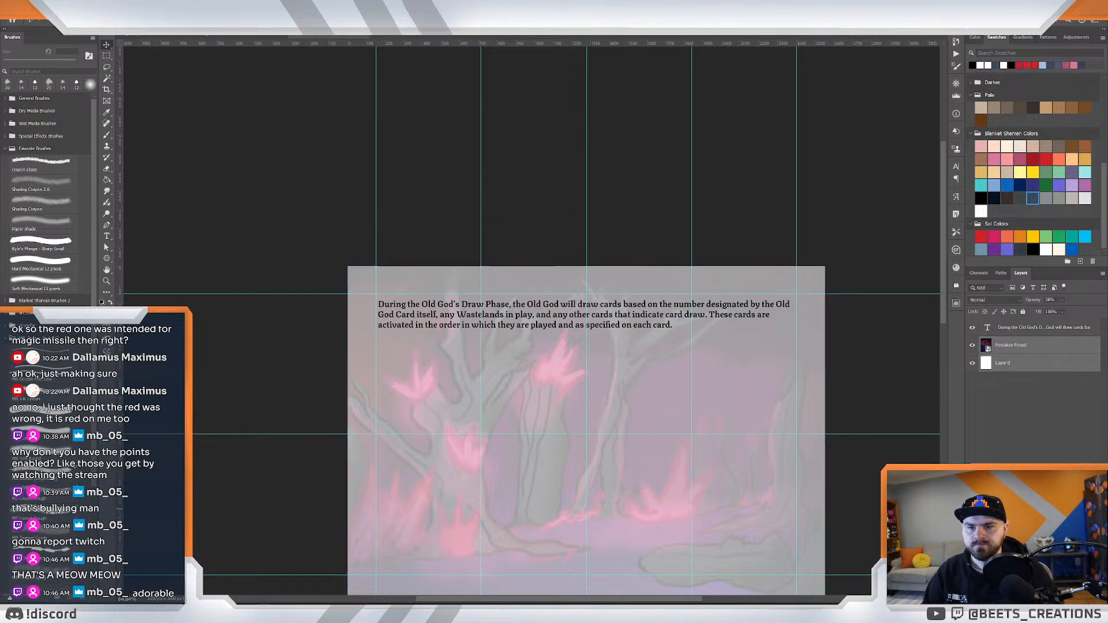
{"action": "key", "text": "ctrl+g"}
{"action": "double_click", "coordinate": [1004, 342]}
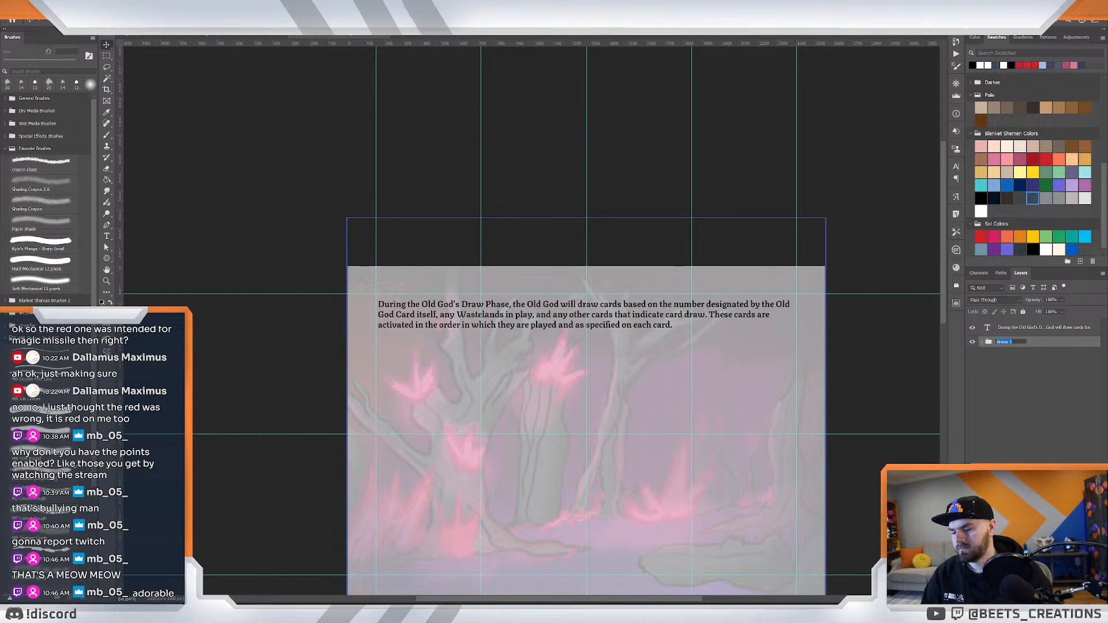
{"action": "type", "text": "BG"}
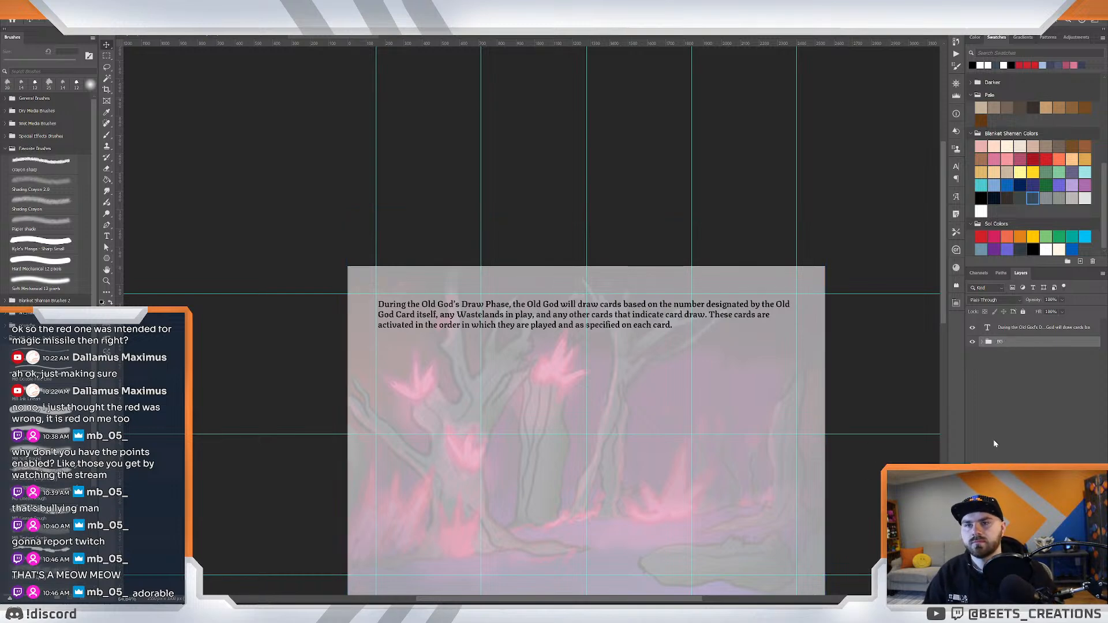
Lower the paragraph slightly to make room for a heading and copy "Old god draw phase:" from the AAE Rule book Beta document.
{"action": "left_click", "coordinate": [616, 304]}
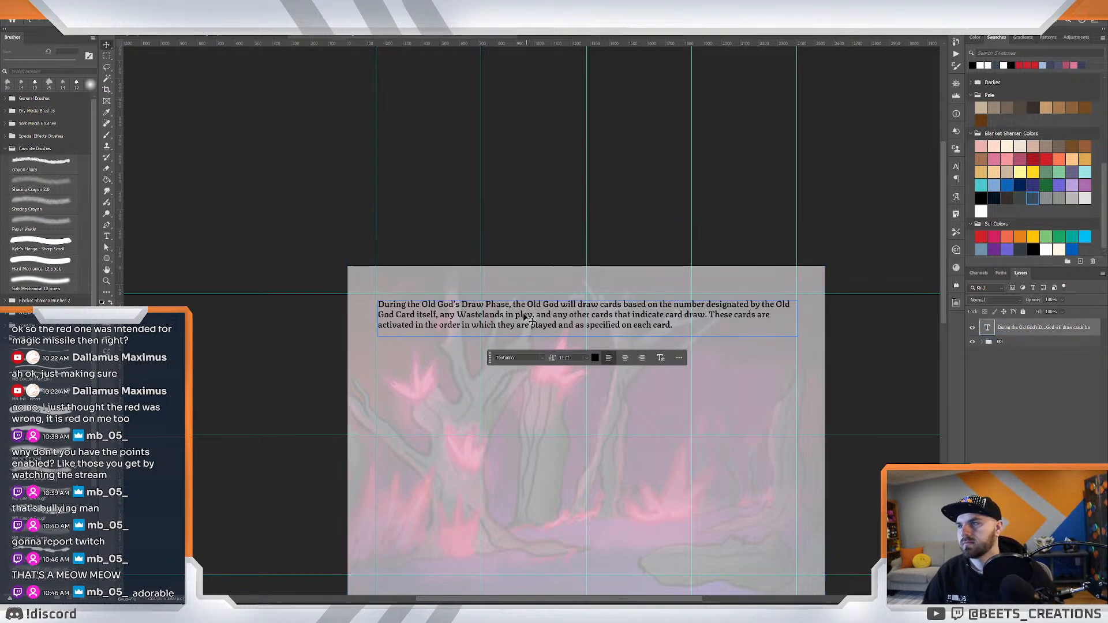
{"action": "left_click_drag", "start_coordinate": [524, 316], "coordinate": [524, 333]}
{"action": "mouse_move", "coordinate": [149, 612]}
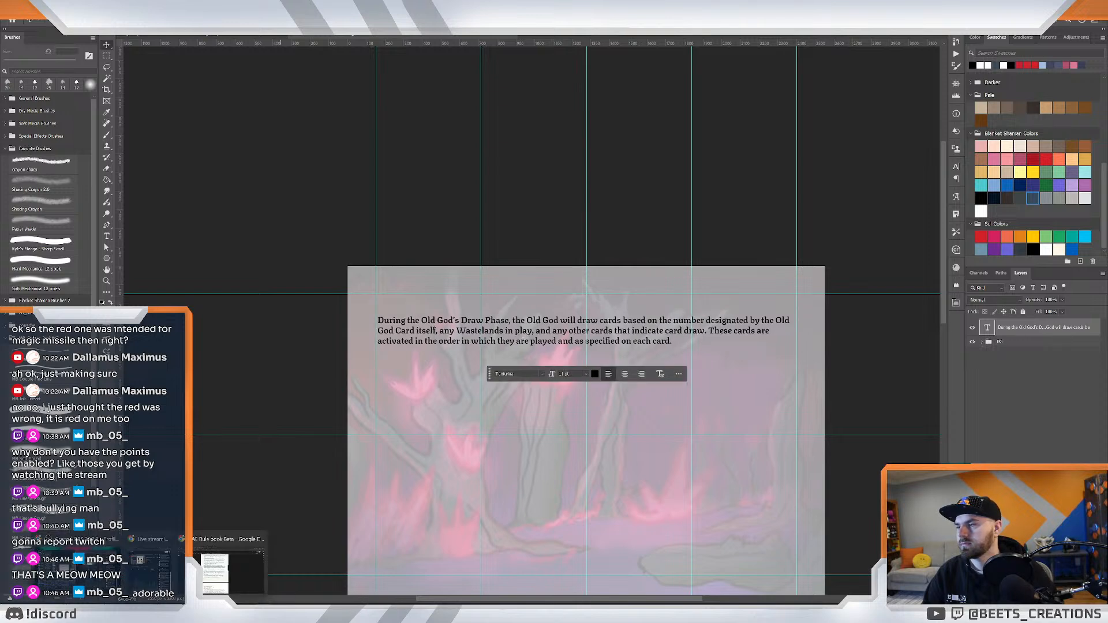
{"action": "left_click", "coordinate": [228, 568]}
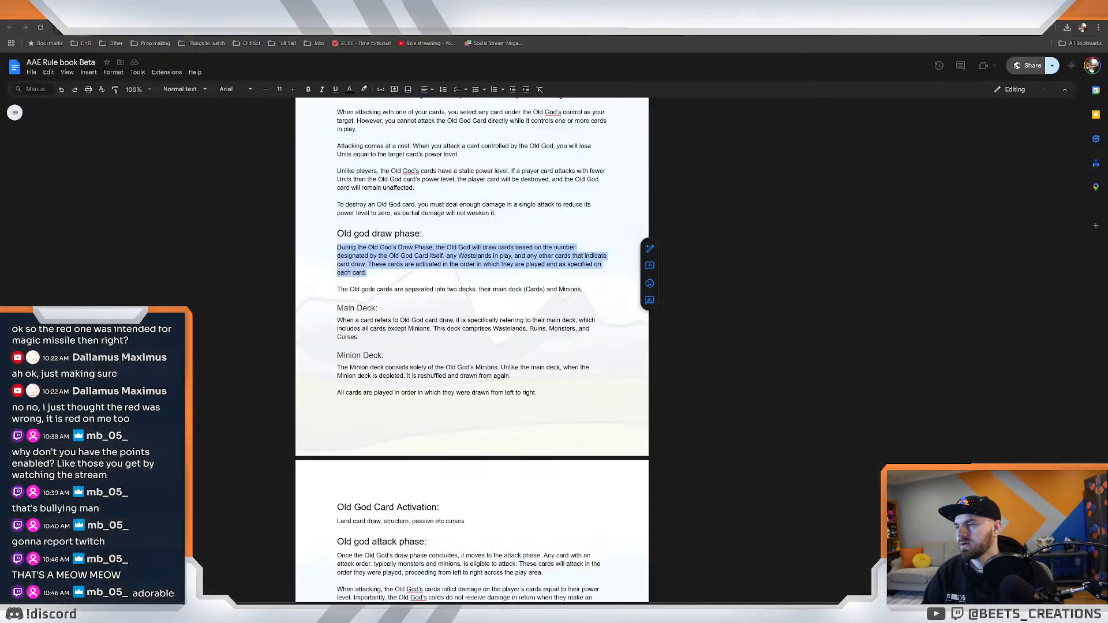
{"action": "left_click_drag", "start_coordinate": [424, 234], "coordinate": [337, 233]}
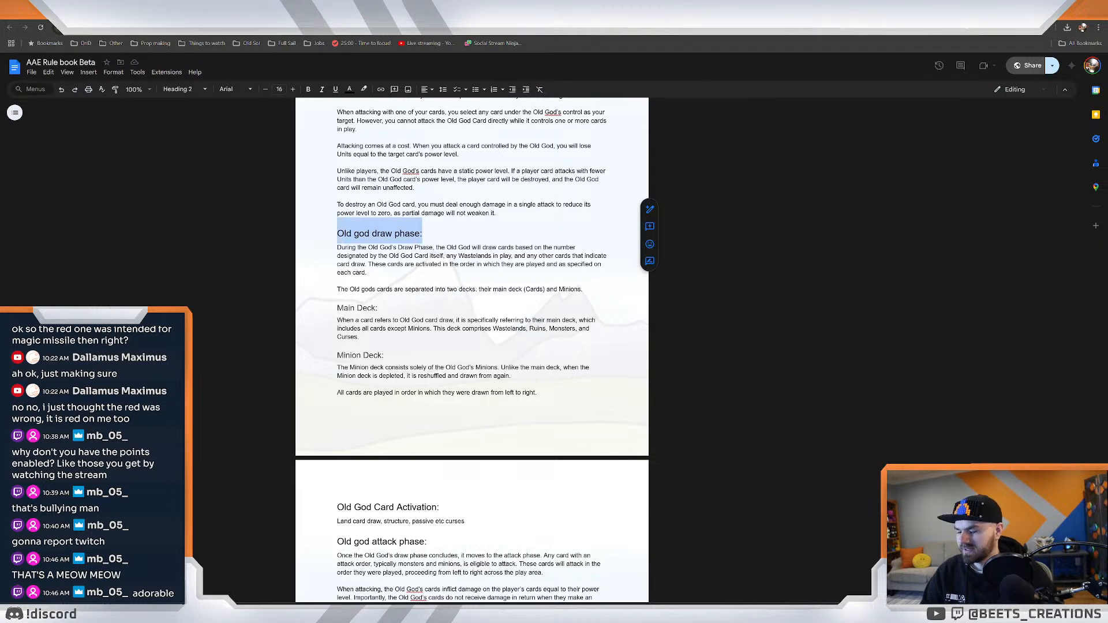
{"action": "left_click", "coordinate": [284, 611]}
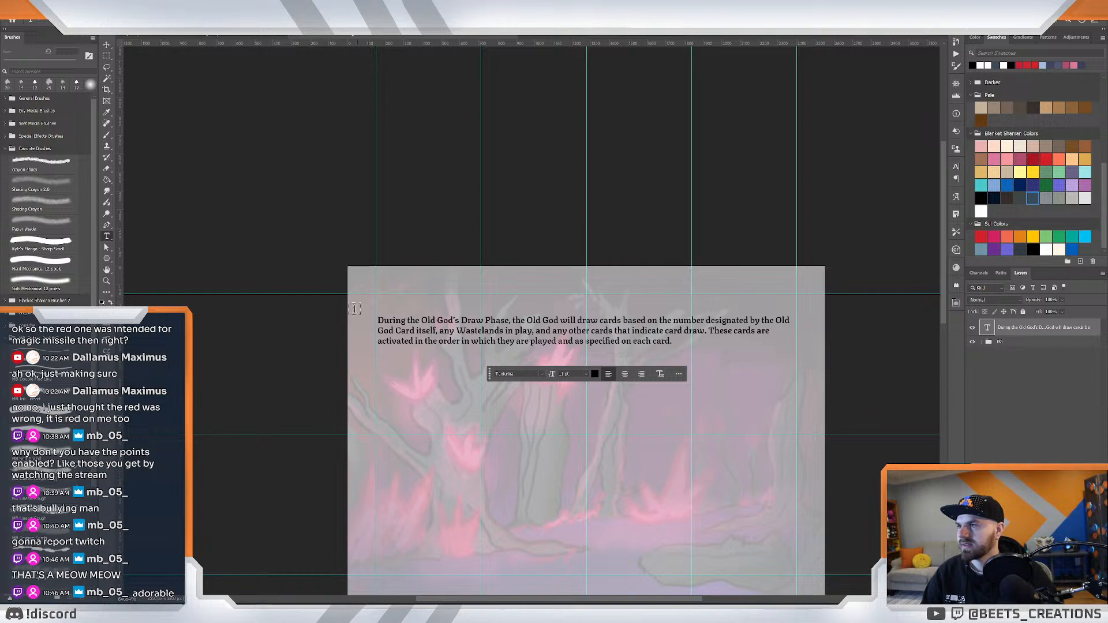
Add the heading "Old god draw phase:" in a new text box above the paragraph at the left margin, sized 16 pt.
{"action": "left_click_drag", "start_coordinate": [377, 283], "coordinate": [538, 310]}
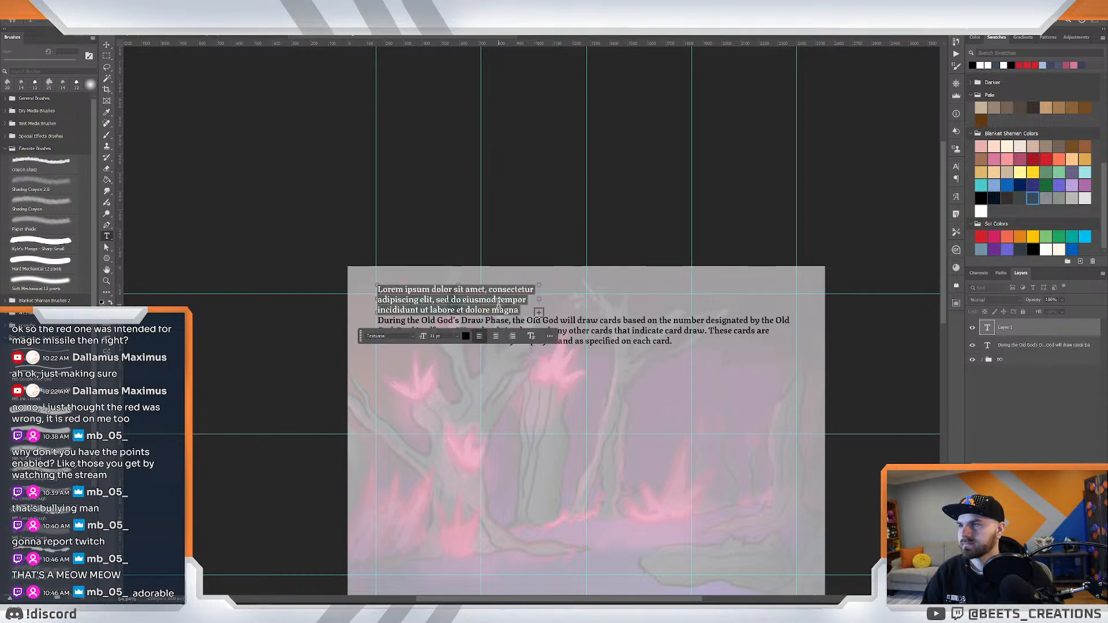
{"action": "type", "text": "Old god draw phase:"}
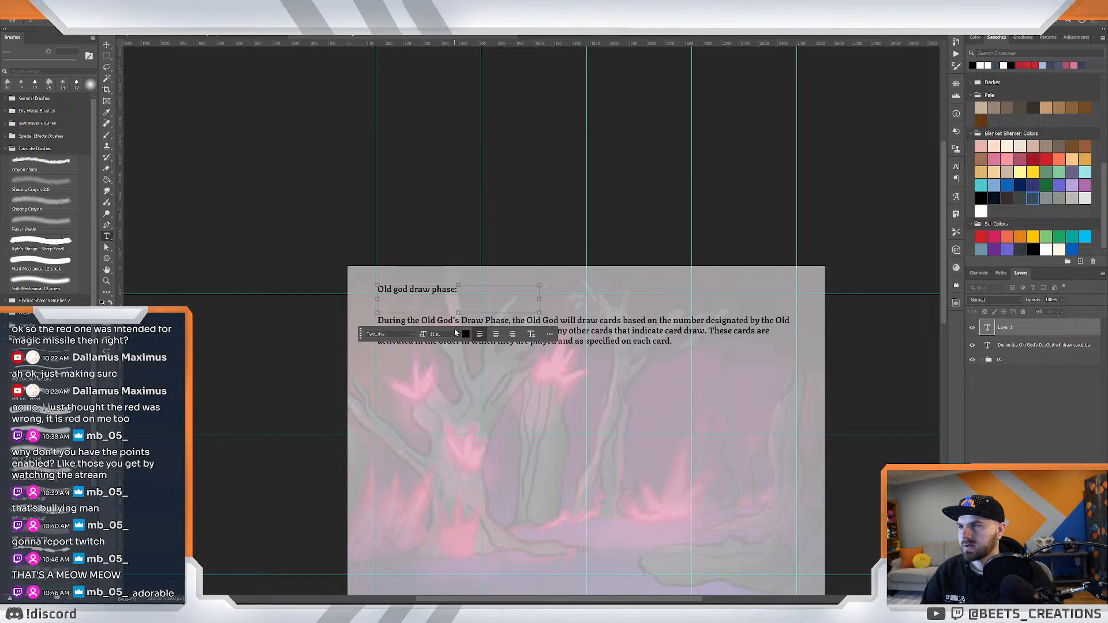
{"action": "left_click", "coordinate": [456, 334]}
{"action": "triple_click", "coordinate": [438, 289]}
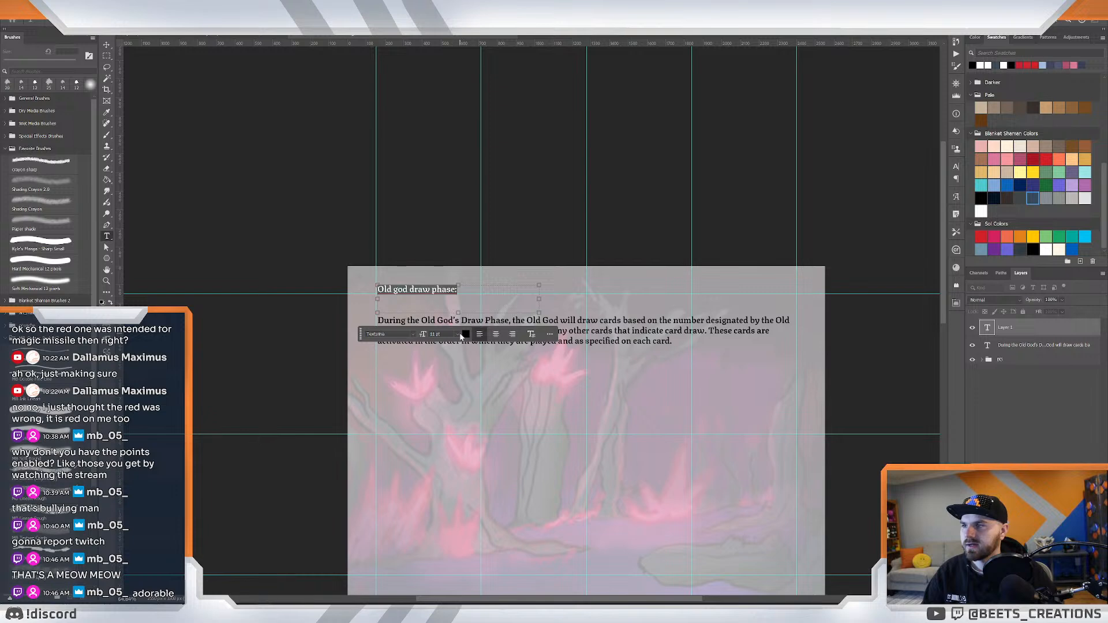
{"action": "left_click", "coordinate": [461, 335]}
{"action": "left_click", "coordinate": [439, 409]}
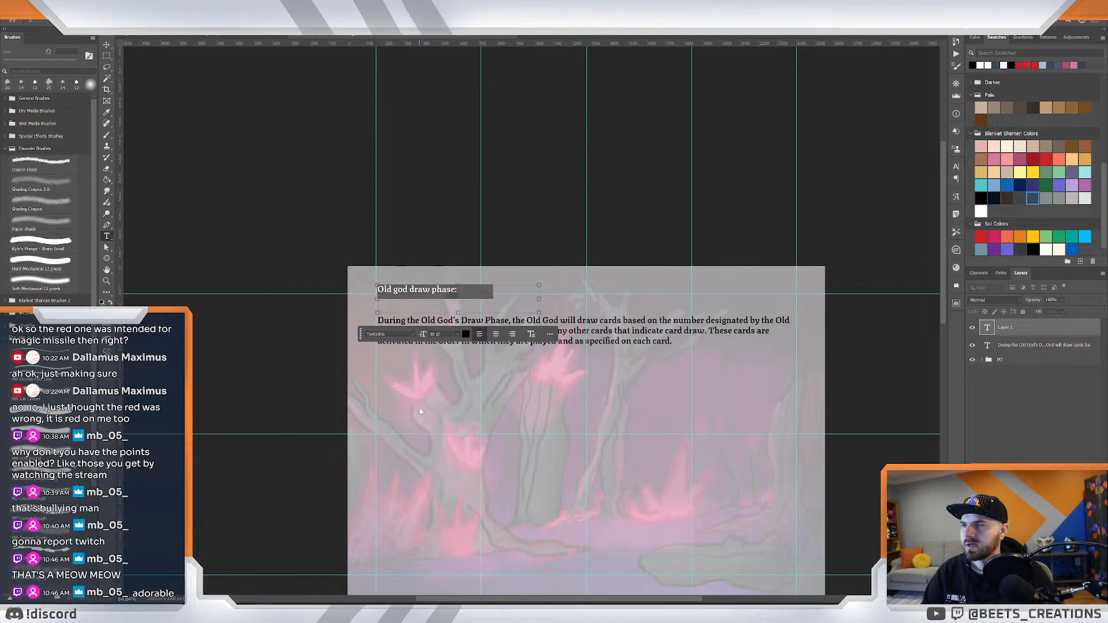
Move the paragraph further down and shift the heading to just below the top margin guide, flush with the left margin.
{"action": "left_click", "coordinate": [107, 45]}
{"action": "left_click", "coordinate": [592, 332]}
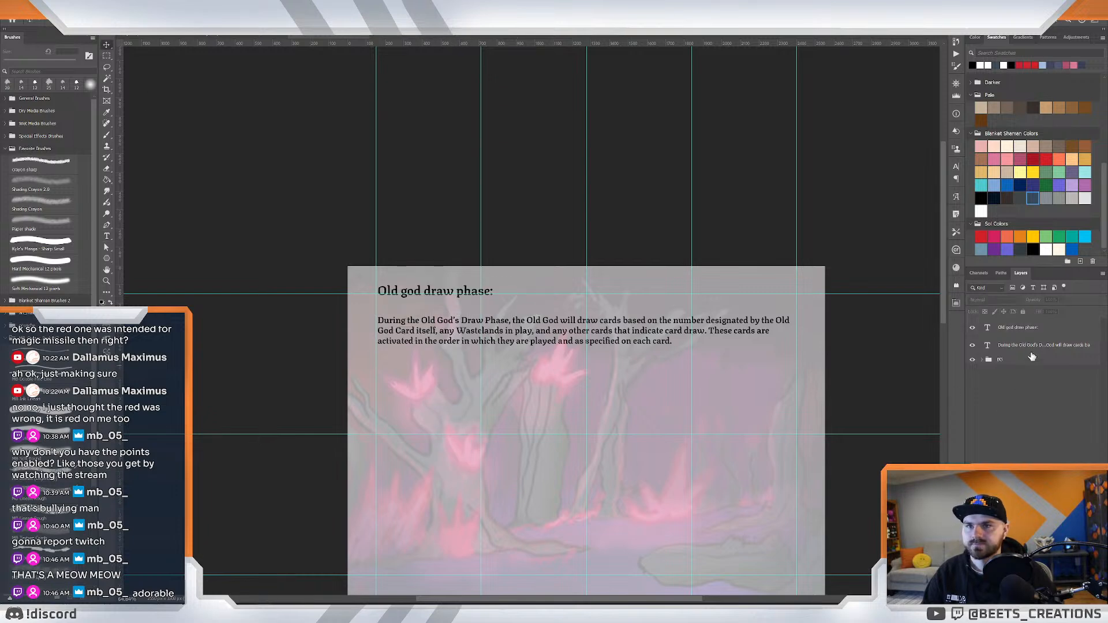
{"action": "left_click_drag", "start_coordinate": [591, 331], "coordinate": [593, 347]}
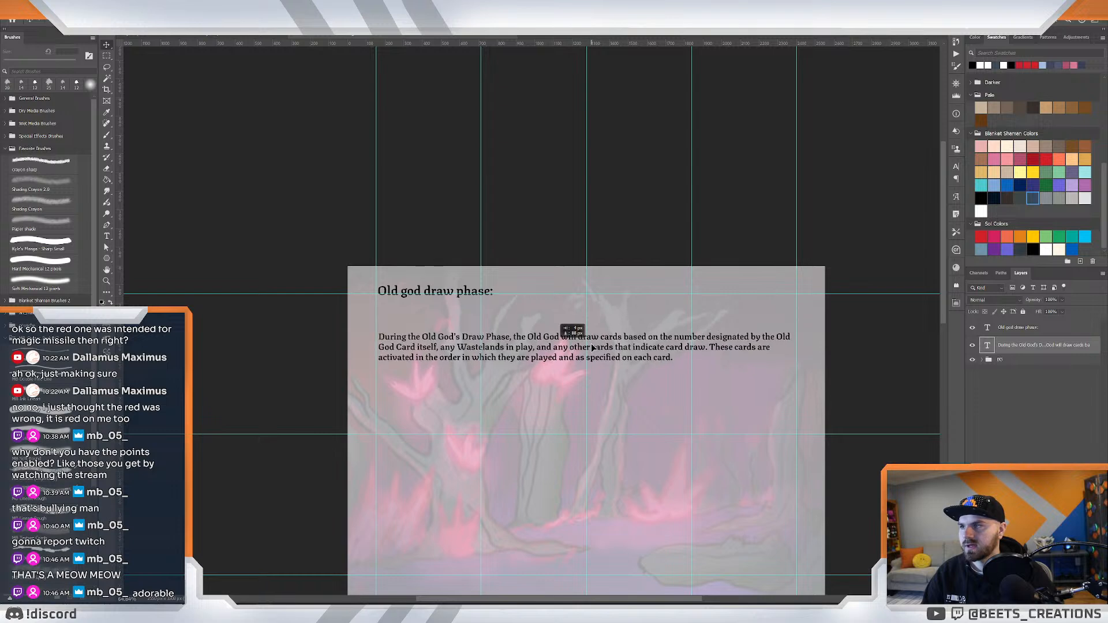
{"action": "left_click", "coordinate": [1017, 327]}
{"action": "left_click", "coordinate": [1016, 332]}
{"action": "mouse_move", "coordinate": [425, 294]}
{"action": "left_mouse_down"}
{"action": "mouse_move", "coordinate": [427, 307]}
{"action": "mouse_move", "coordinate": [440, 305]}
{"action": "left_mouse_up"}
{"action": "key", "text": "ctrl+z"}
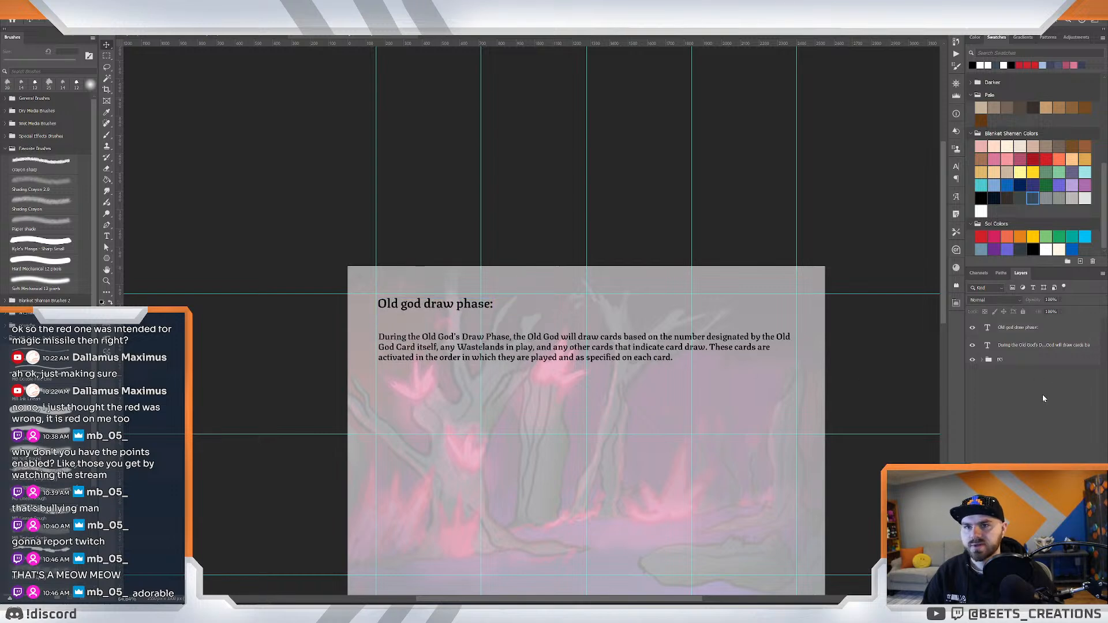
Move the Old God's Draw Phase paragraph up so it sits directly beneath the "Old god draw phase:" heading.
{"action": "left_click", "coordinate": [1033, 345]}
{"action": "left_click_drag", "start_coordinate": [549, 350], "coordinate": [552, 335]}
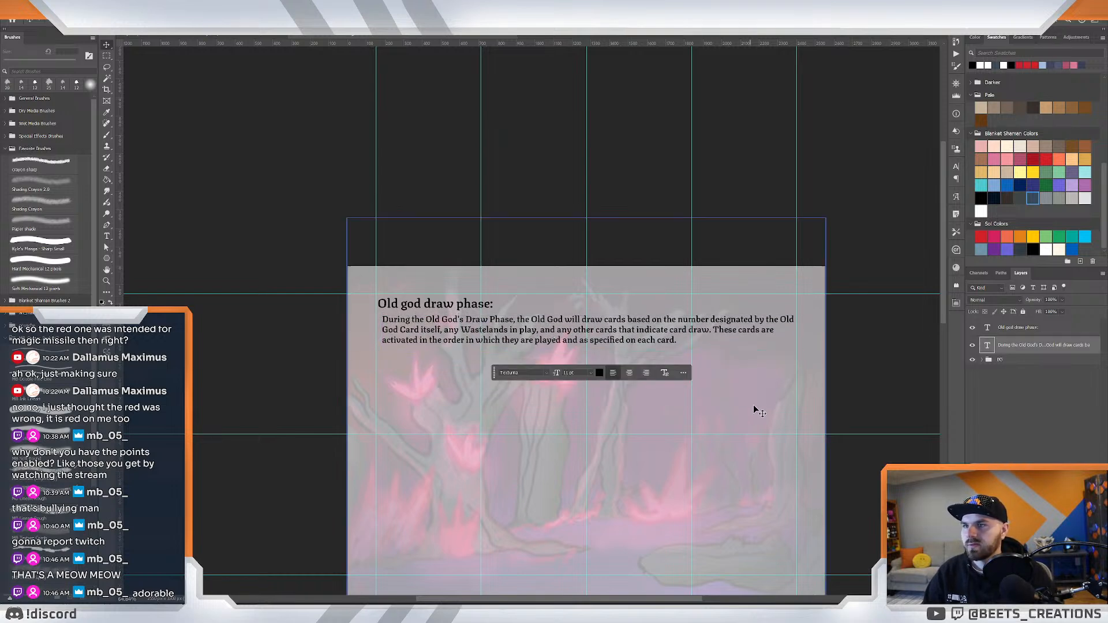
{"action": "double_click", "coordinate": [748, 326]}
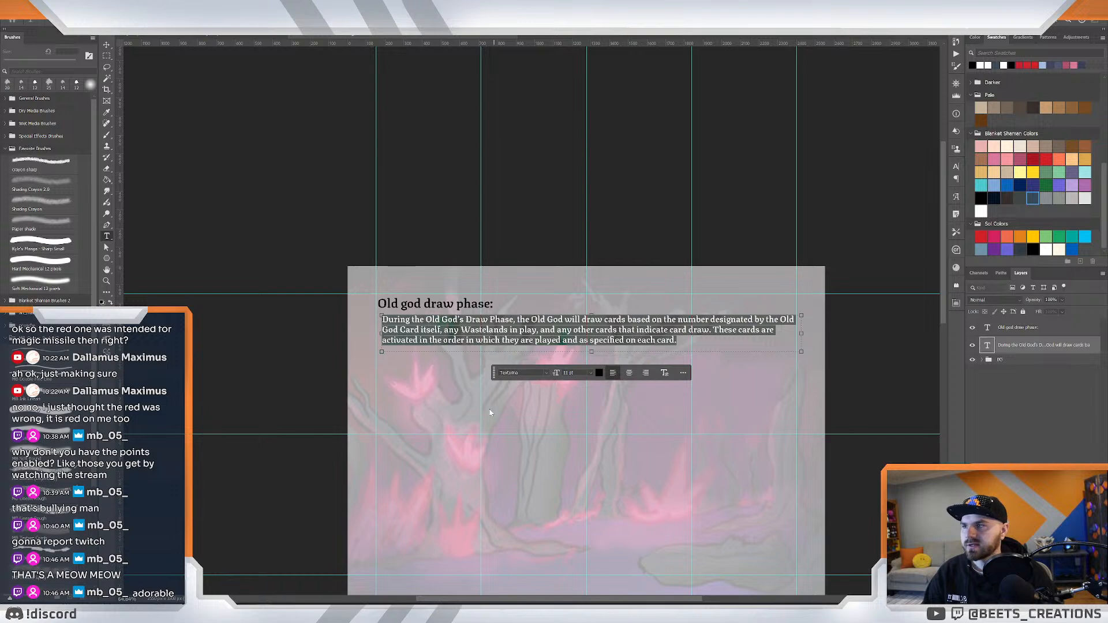
{"action": "key", "text": "Escape"}
{"action": "key", "text": "v"}
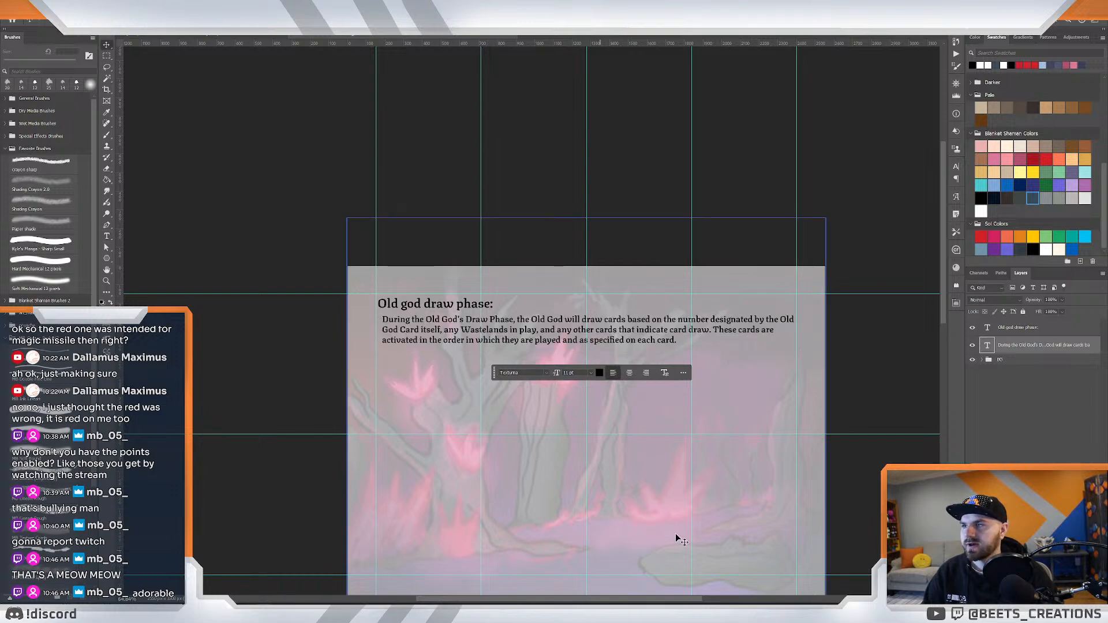
{"action": "left_click", "coordinate": [1016, 328]}
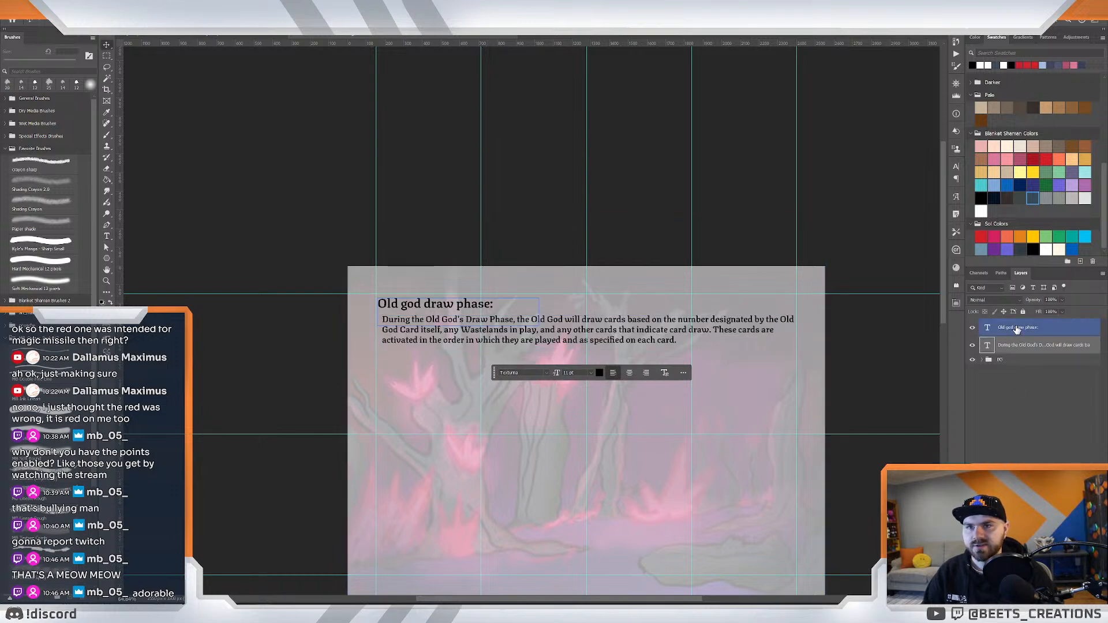
{"action": "key", "text": "z"}
{"action": "mouse_move", "coordinate": [518, 254]}
{"action": "left_mouse_down"}
{"action": "mouse_move", "coordinate": [494, 252]}
{"action": "mouse_move", "coordinate": [513, 260]}
{"action": "left_mouse_up"}
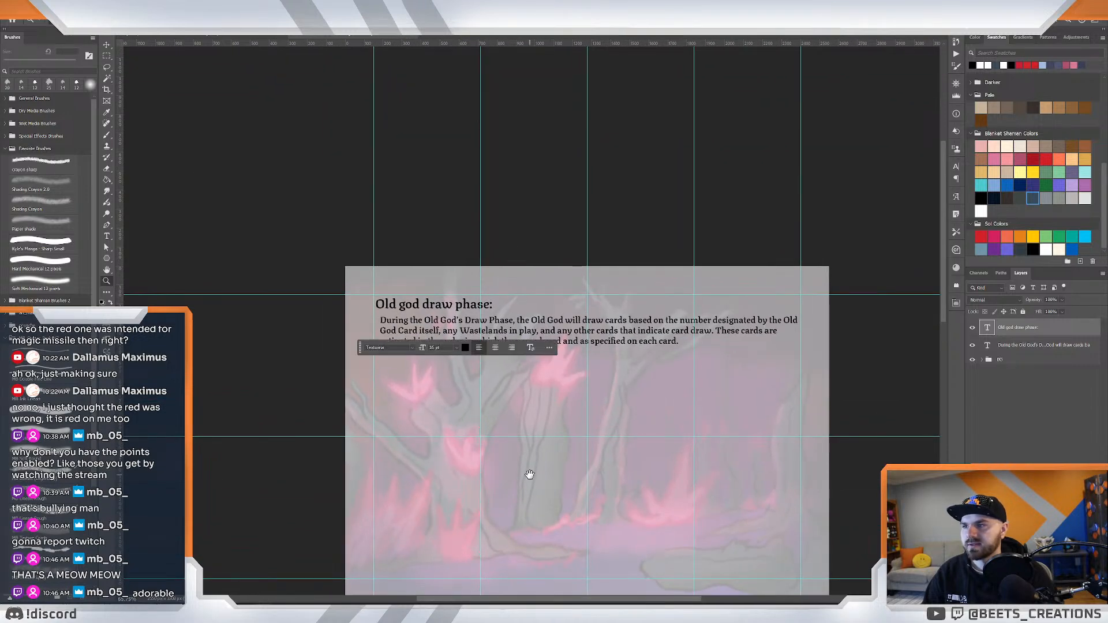
{"action": "left_click_drag", "start_coordinate": [529, 475], "coordinate": [522, 432]}
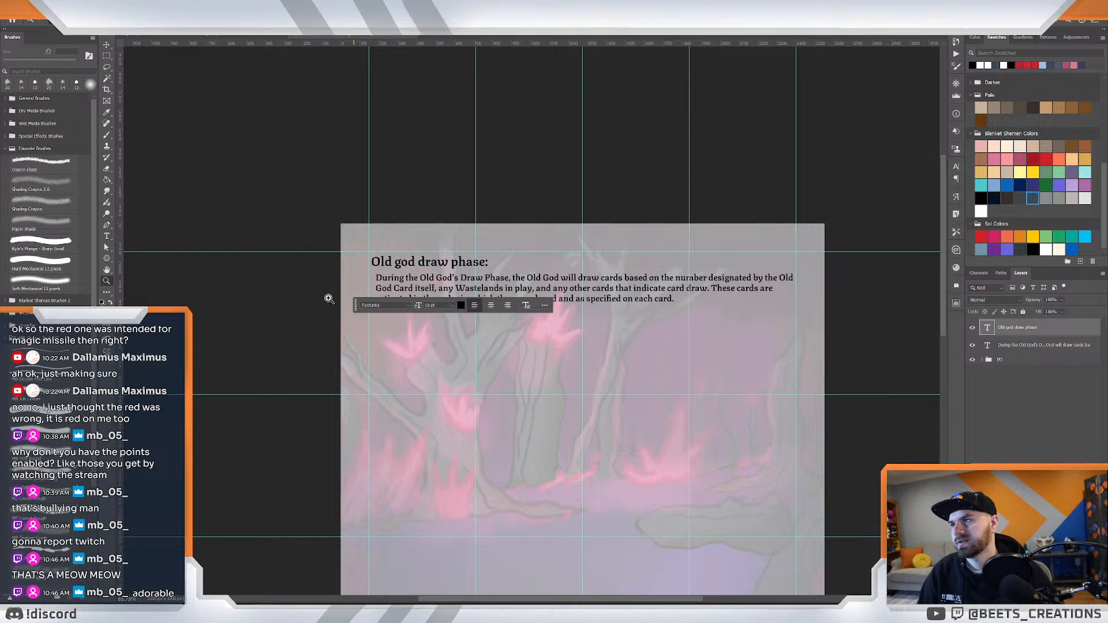
{"action": "left_click", "coordinate": [286, 279]}
{"action": "left_click_drag", "start_coordinate": [286, 278], "coordinate": [283, 278]}
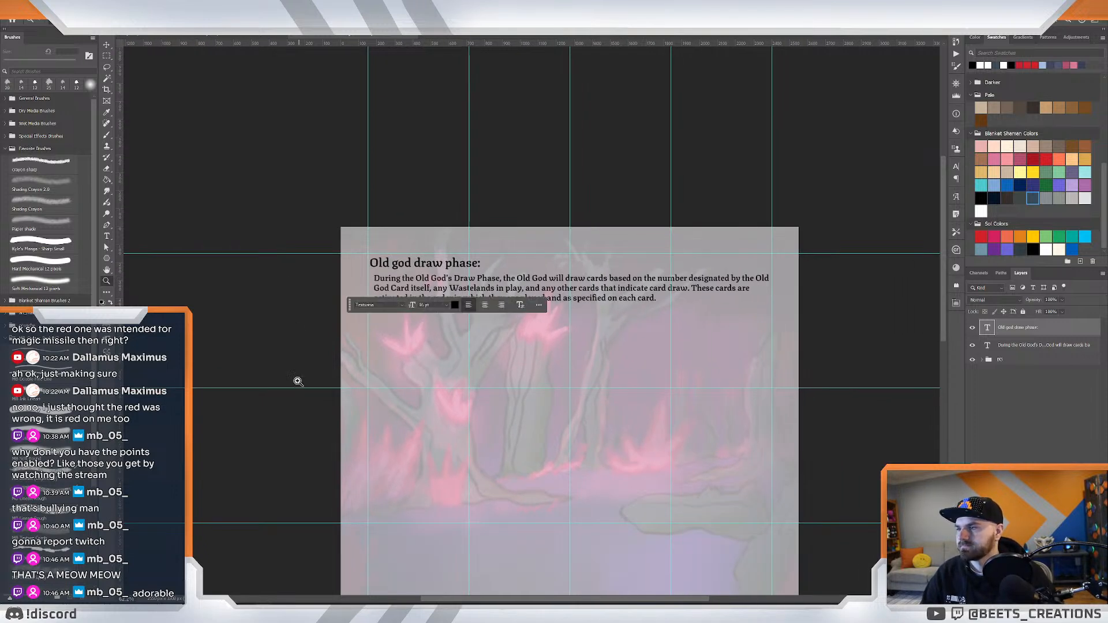
Switch to the AAE Rule book Beta document, delete "(Cards)" from the sentence about the Old god's two decks, and copy the sentence.
{"action": "mouse_move", "coordinate": [154, 613]}
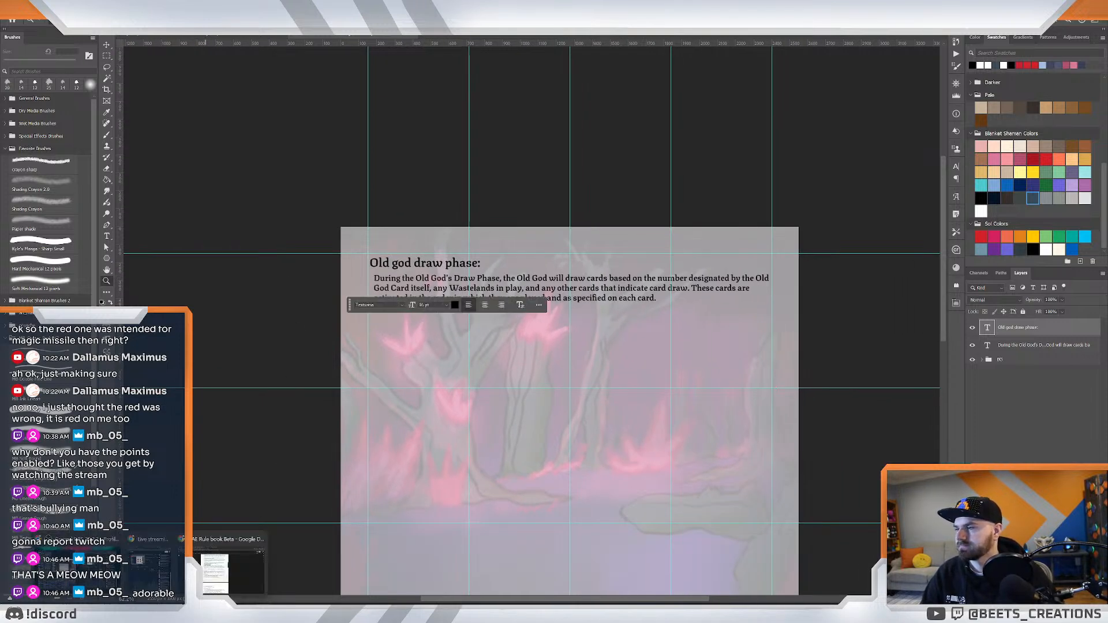
{"action": "left_click", "coordinate": [237, 595]}
{"action": "left_click", "coordinate": [378, 308]}
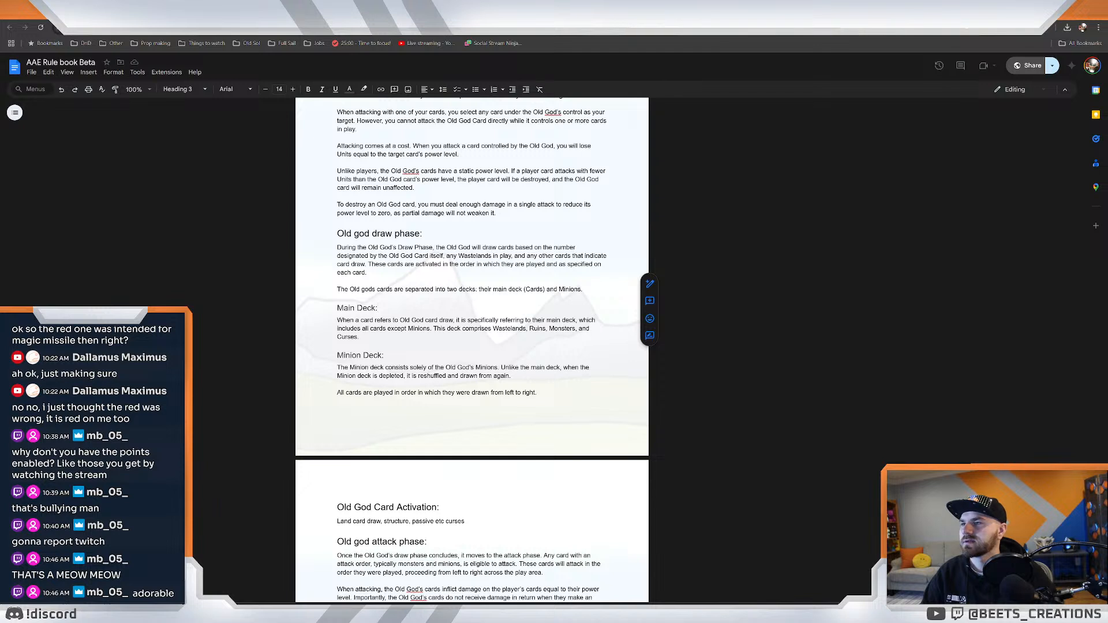
{"action": "left_click_drag", "start_coordinate": [583, 289], "coordinate": [337, 290]}
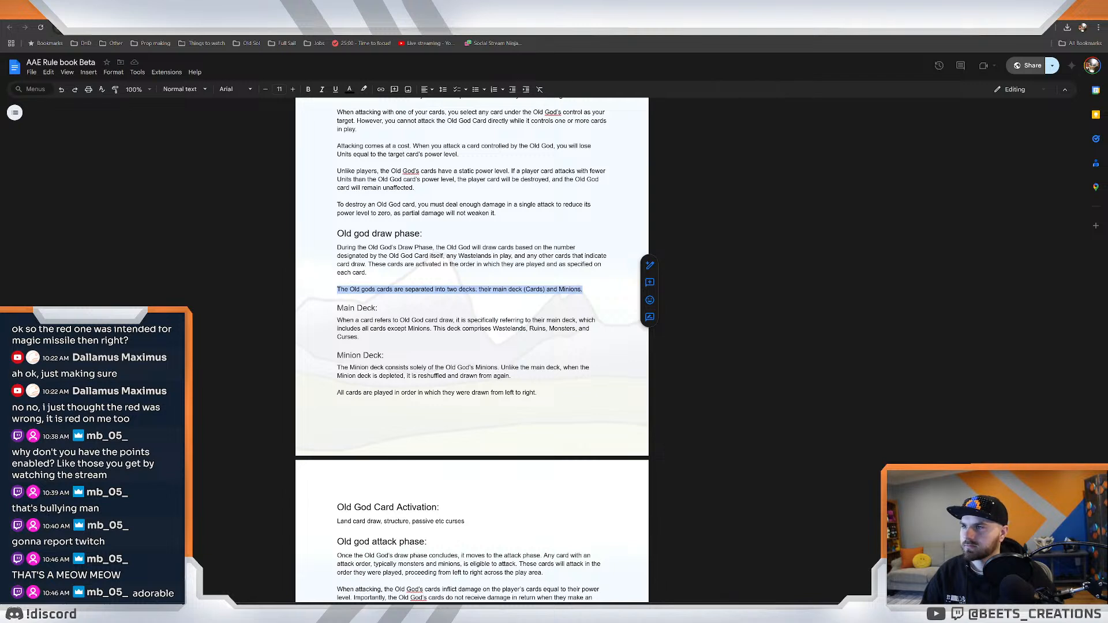
{"action": "left_click", "coordinate": [508, 289]}
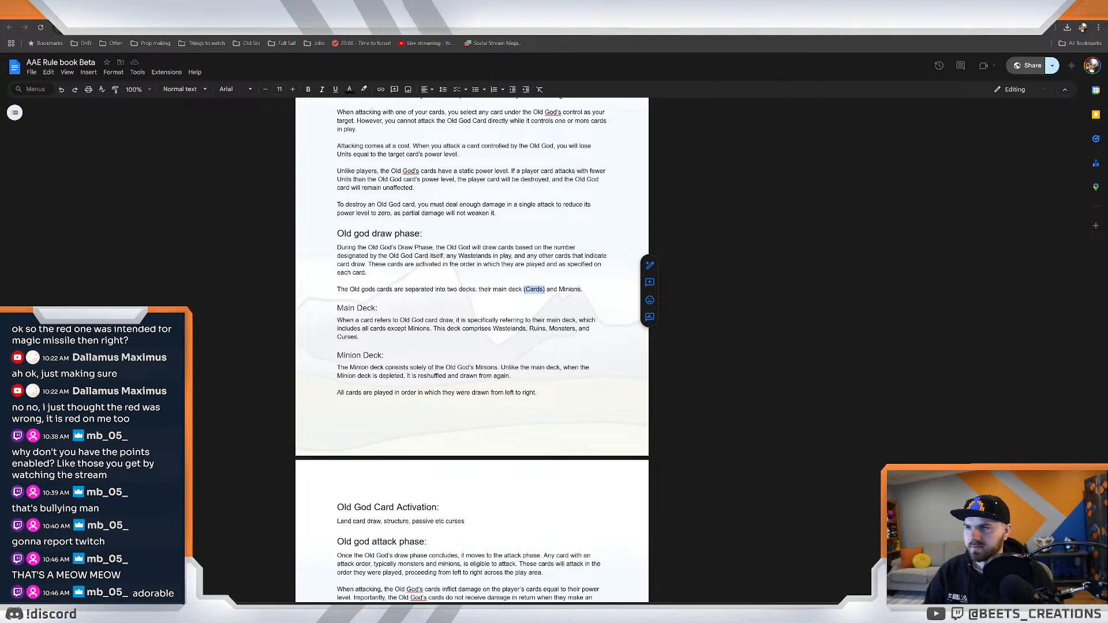
{"action": "key", "text": "BackSpace"}
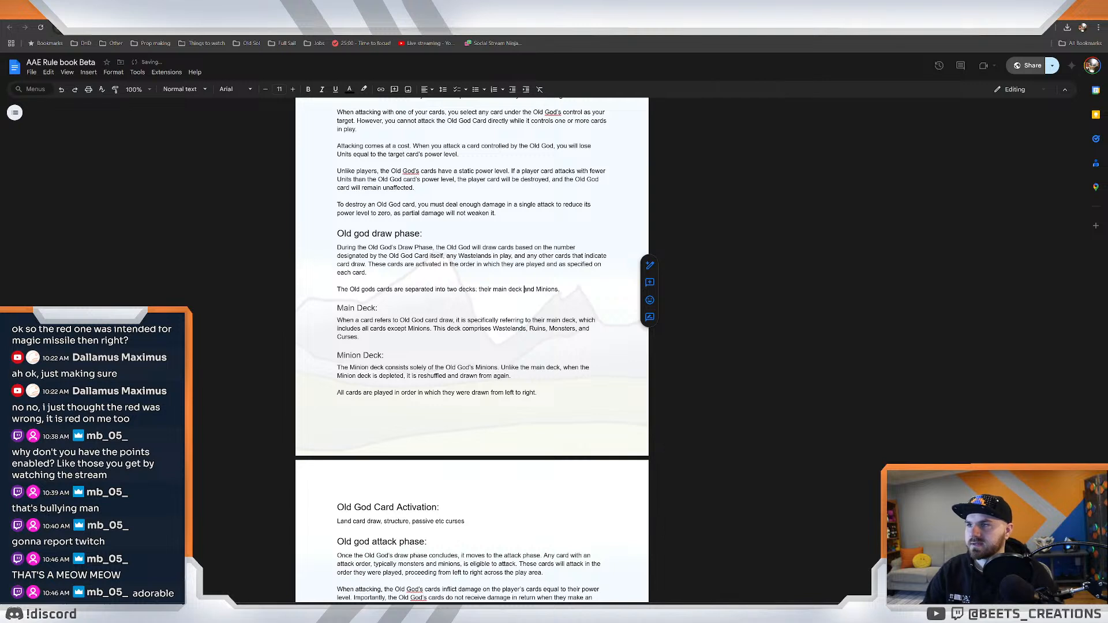
{"action": "left_click_drag", "start_coordinate": [560, 289], "coordinate": [338, 281]}
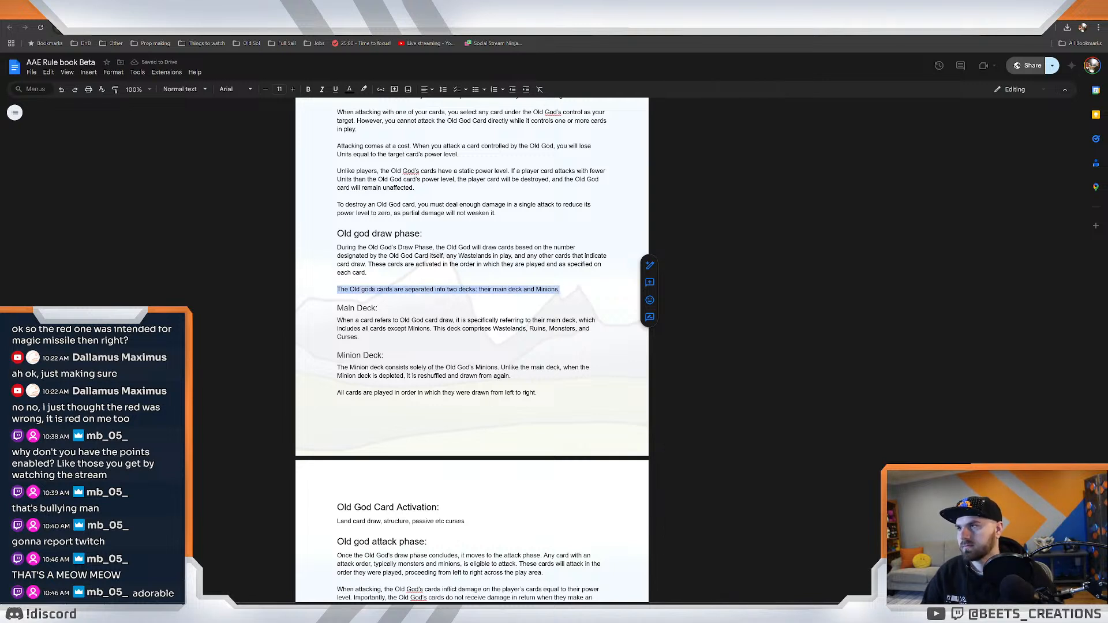
{"action": "left_click", "coordinate": [378, 308]}
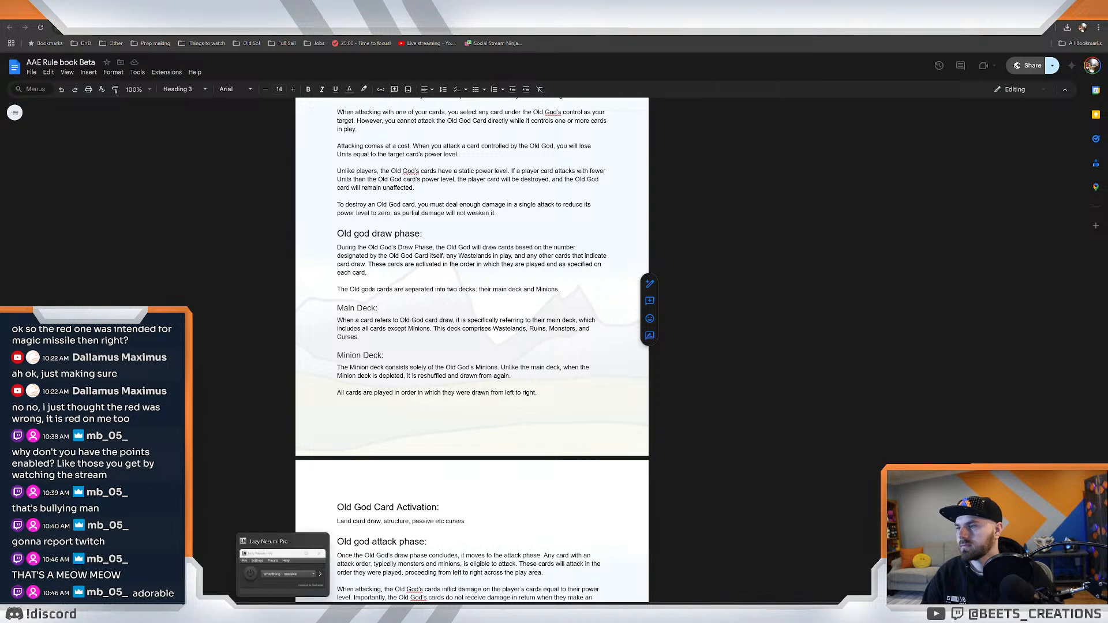
Switch to Photoshop and add a text box below the paragraph reading "The Old gods cards are separated into two decks: their main deck and Minions.".
{"action": "mouse_move", "coordinate": [264, 612]}
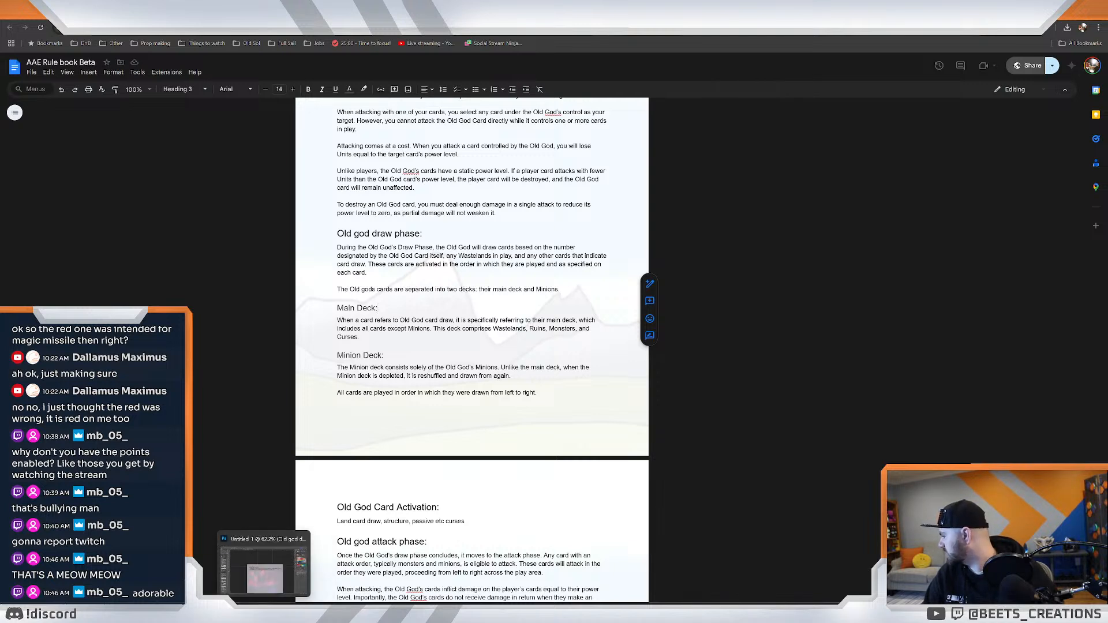
{"action": "left_click", "coordinate": [276, 579]}
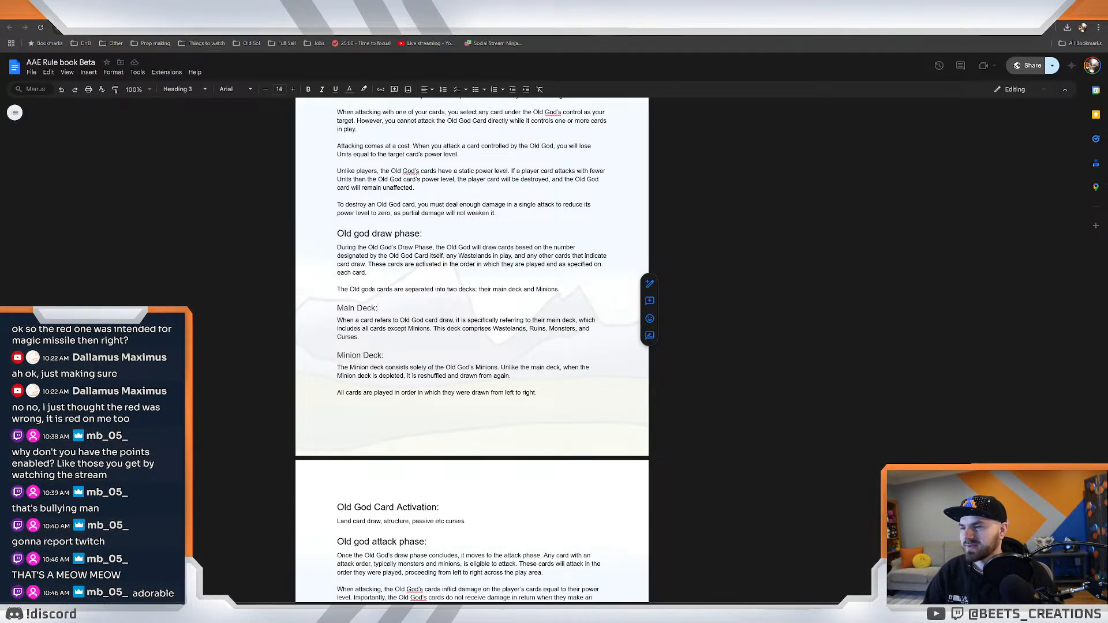
{"action": "left_click", "coordinate": [266, 611]}
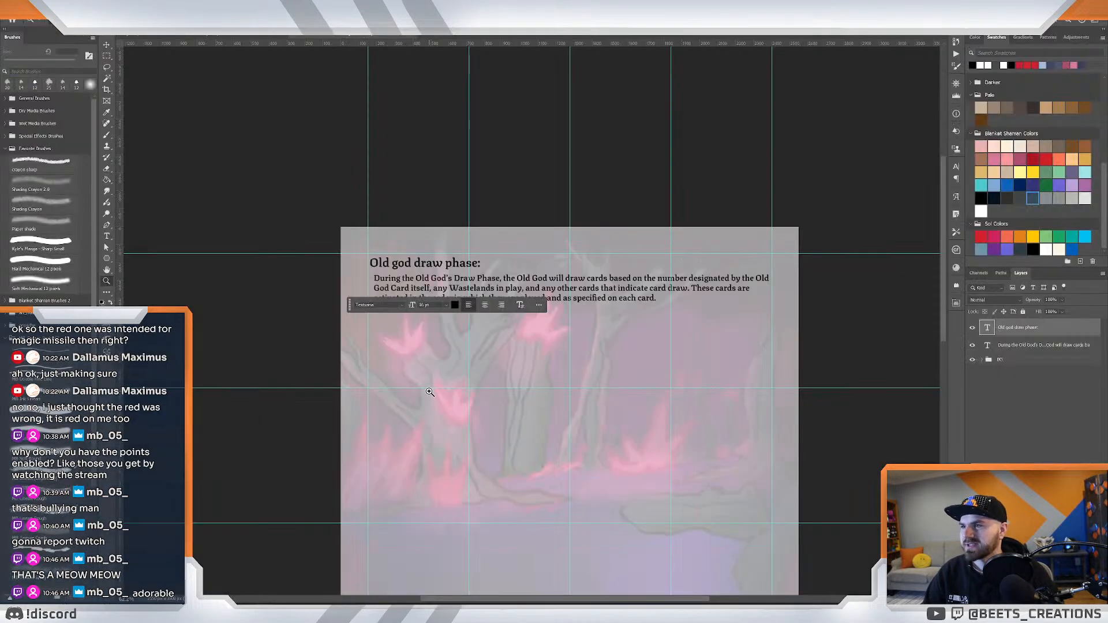
{"action": "left_click", "coordinate": [106, 236]}
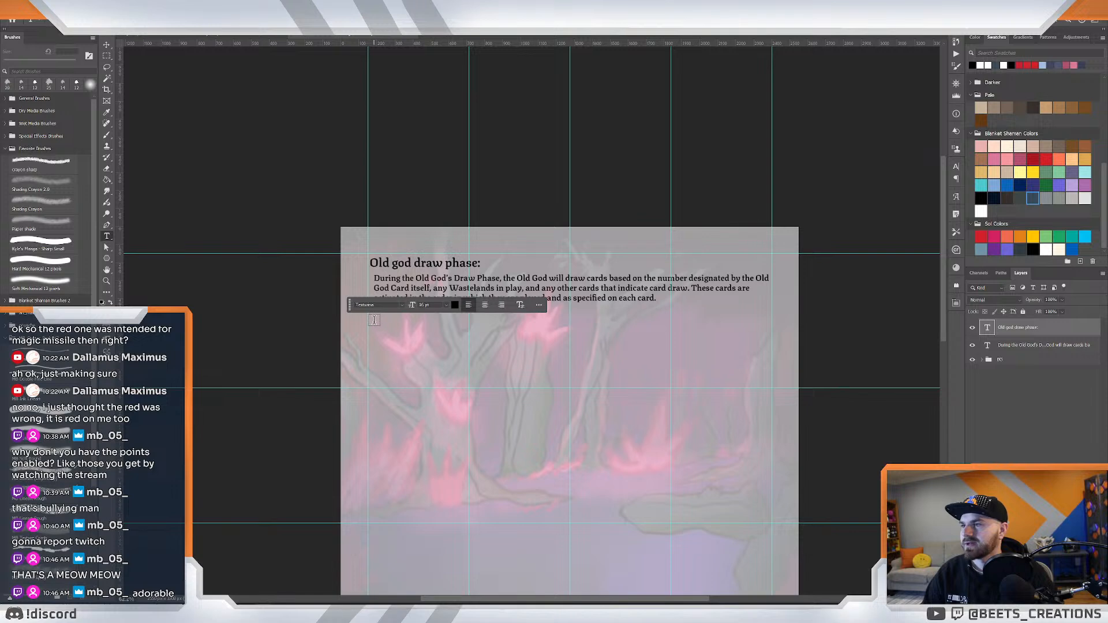
{"action": "left_click_drag", "start_coordinate": [374, 320], "coordinate": [770, 348]}
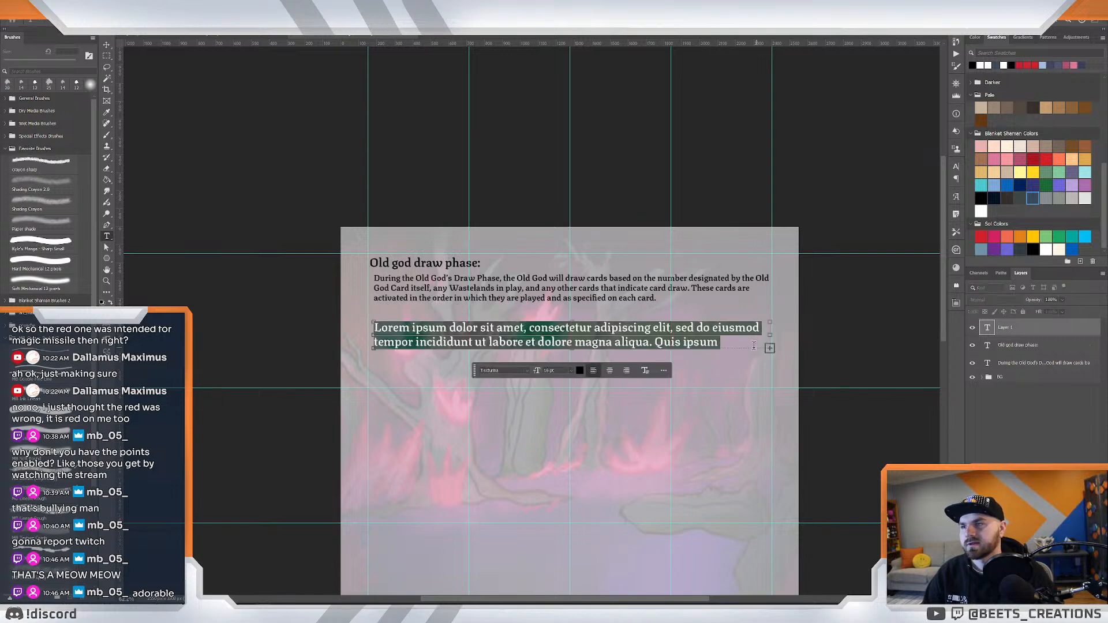
{"action": "type", "text": "The Old gods cards are separated into two decks: their main deck and Minions."}
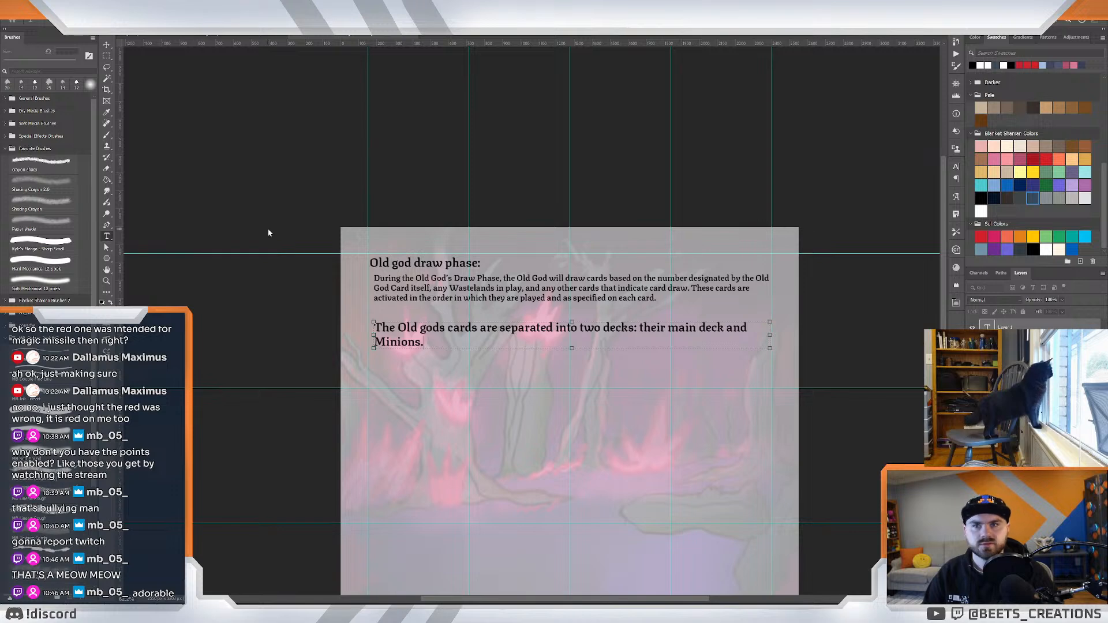
Set the new two-decks sentence to 11 pt and move it slightly up toward the paragraph above.
{"action": "left_click", "coordinate": [408, 327]}
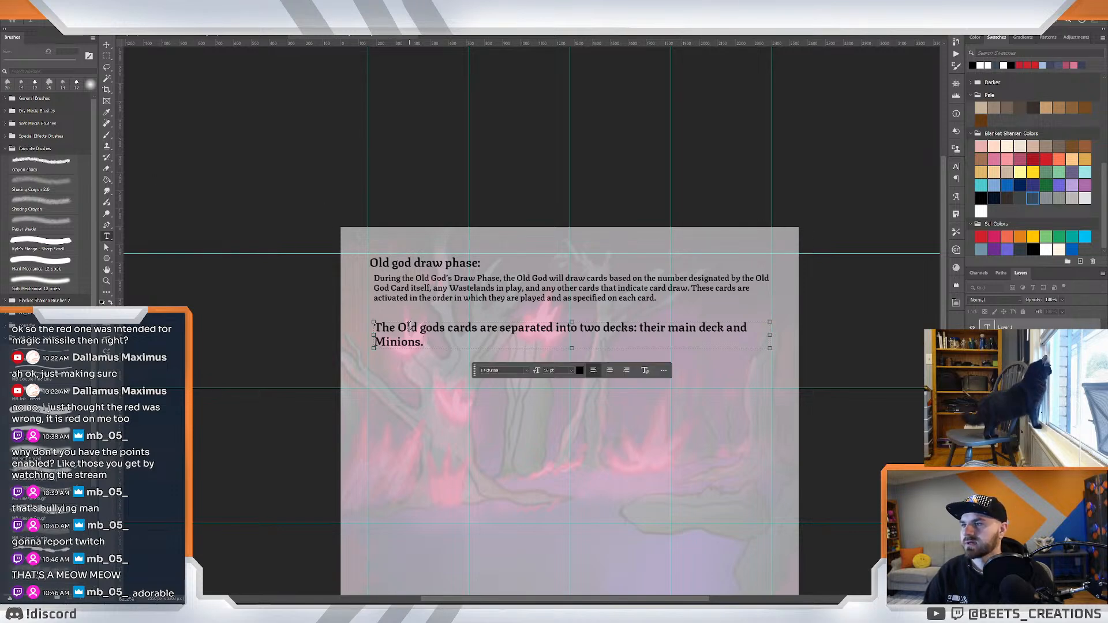
{"action": "key", "text": "ctrl+a"}
{"action": "left_click", "coordinate": [553, 370]}
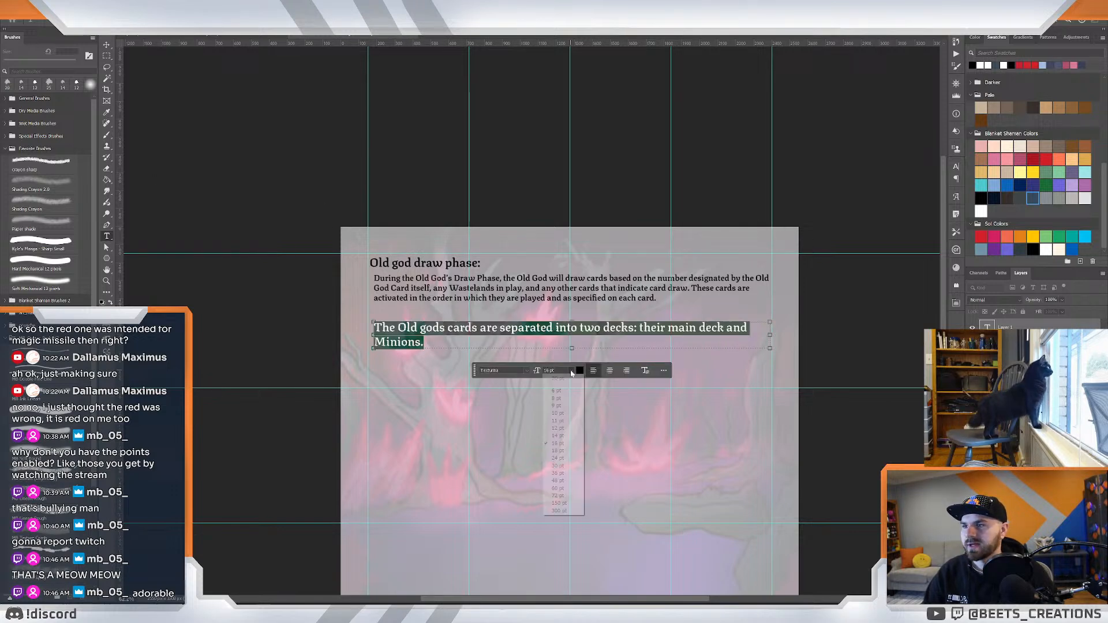
{"action": "left_click", "coordinate": [563, 420]}
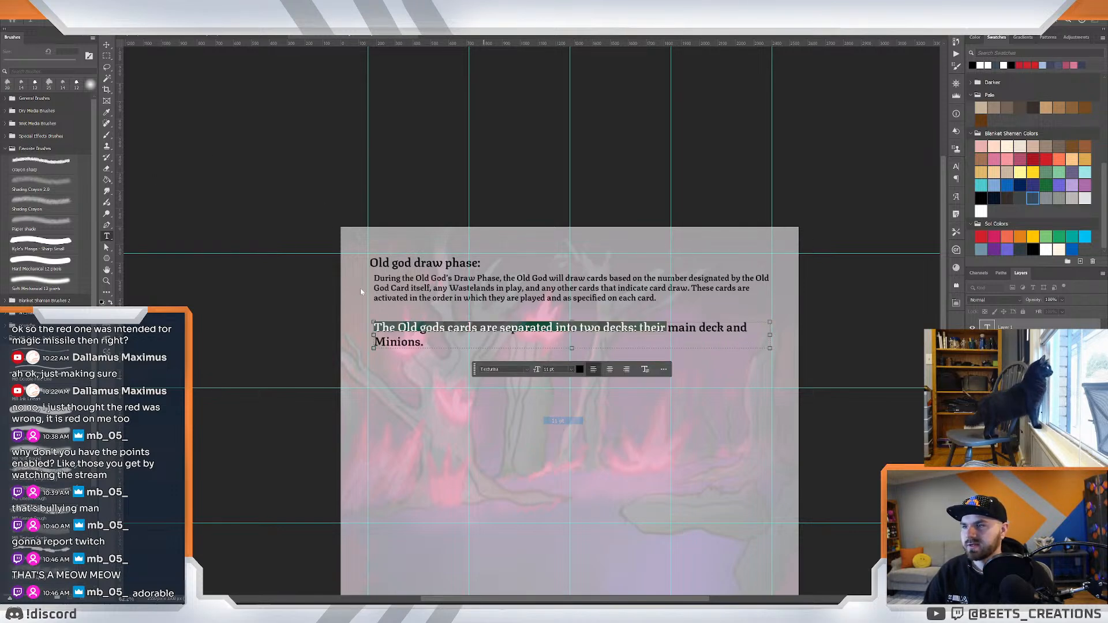
{"action": "left_click", "coordinate": [106, 44]}
{"action": "left_click_drag", "start_coordinate": [403, 328], "coordinate": [403, 324]}
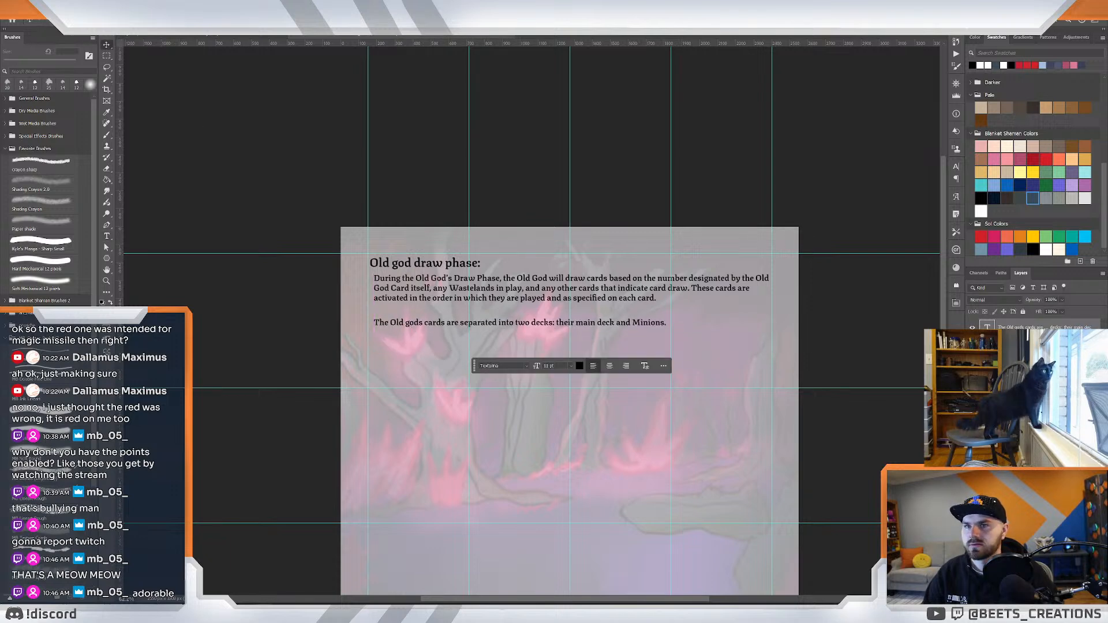
{"action": "left_click", "coordinate": [411, 359]}
{"action": "left_click", "coordinate": [404, 325]}
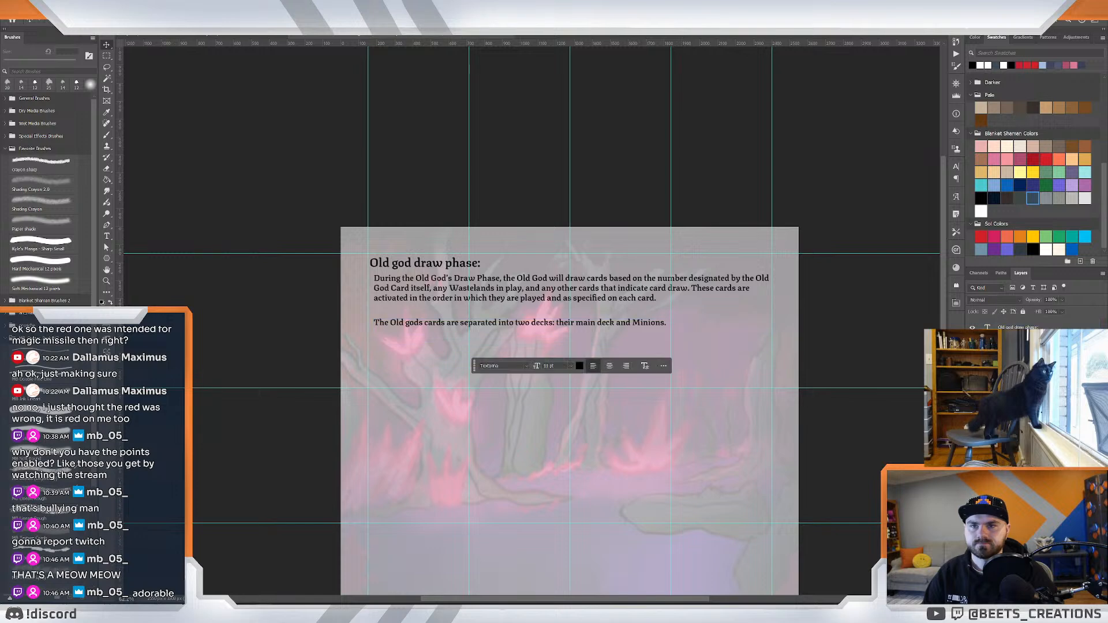
{"action": "left_click", "coordinate": [411, 359]}
{"action": "left_click", "coordinate": [411, 293]}
{"action": "left_click", "coordinate": [1026, 327]}
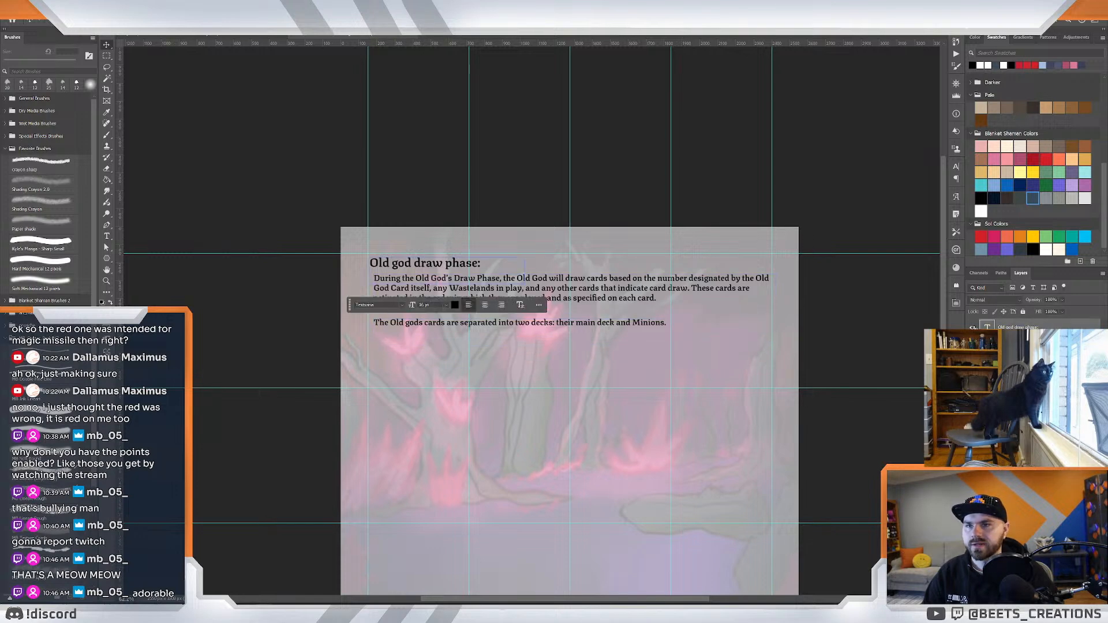
{"action": "left_click", "coordinate": [1027, 343]}
{"action": "left_click", "coordinate": [1026, 359]}
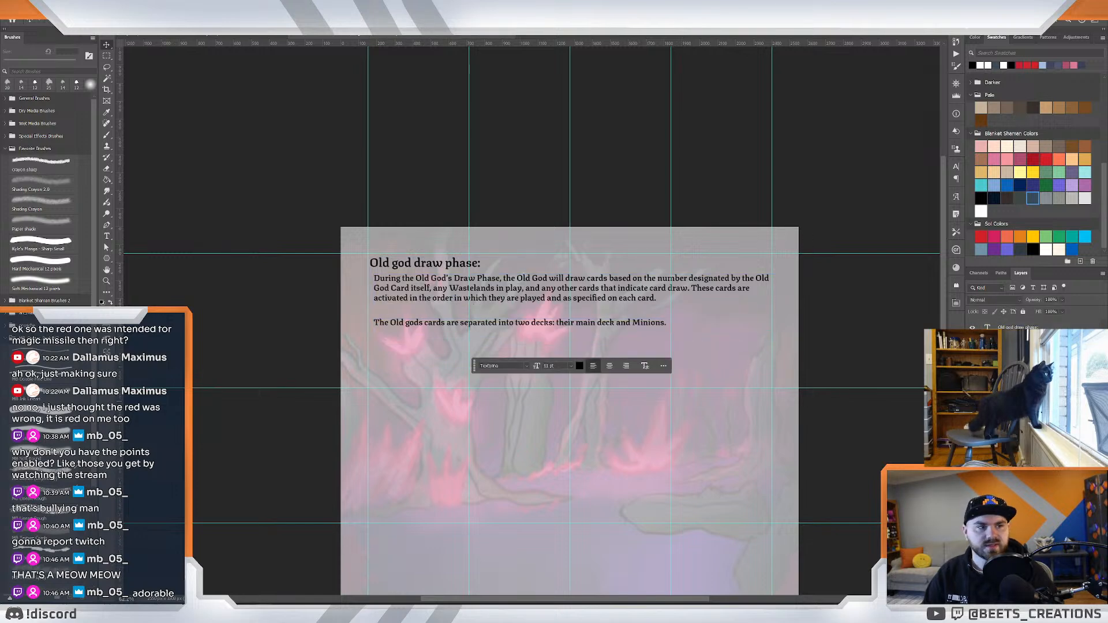
{"action": "left_click", "coordinate": [640, 353]}
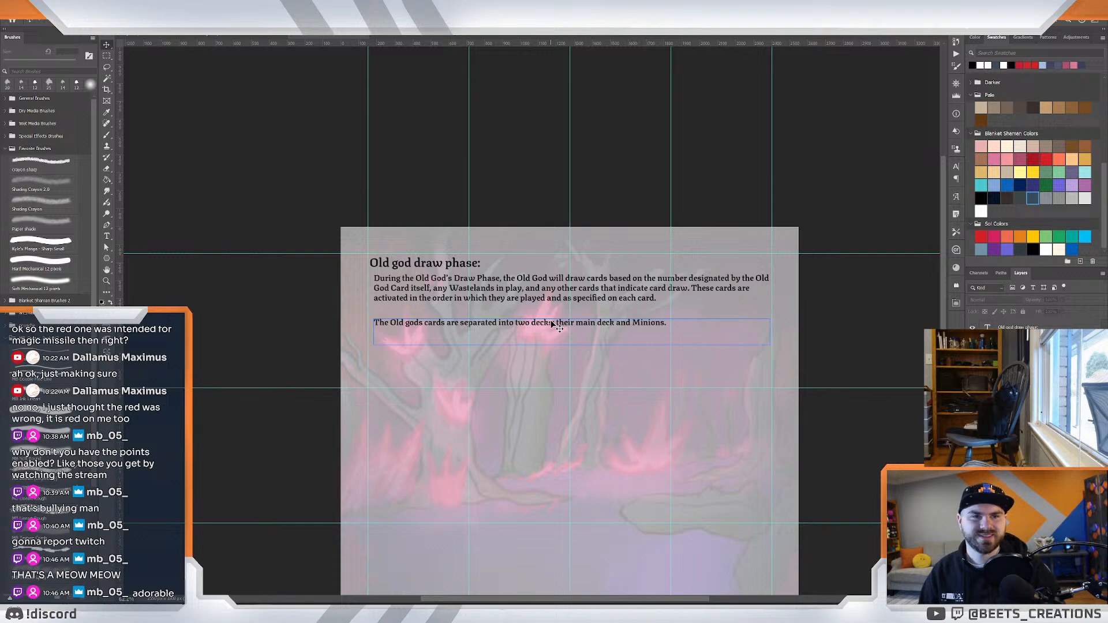
{"action": "left_click", "coordinate": [519, 324]}
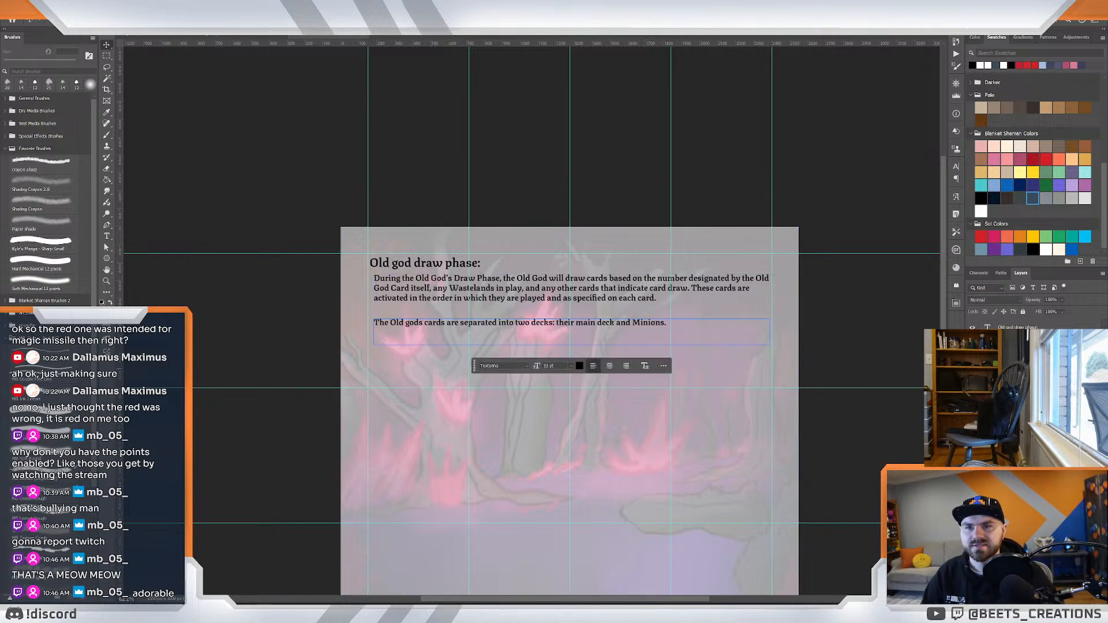
{"action": "left_click", "coordinate": [520, 293]}
{"action": "left_click", "coordinate": [519, 324]}
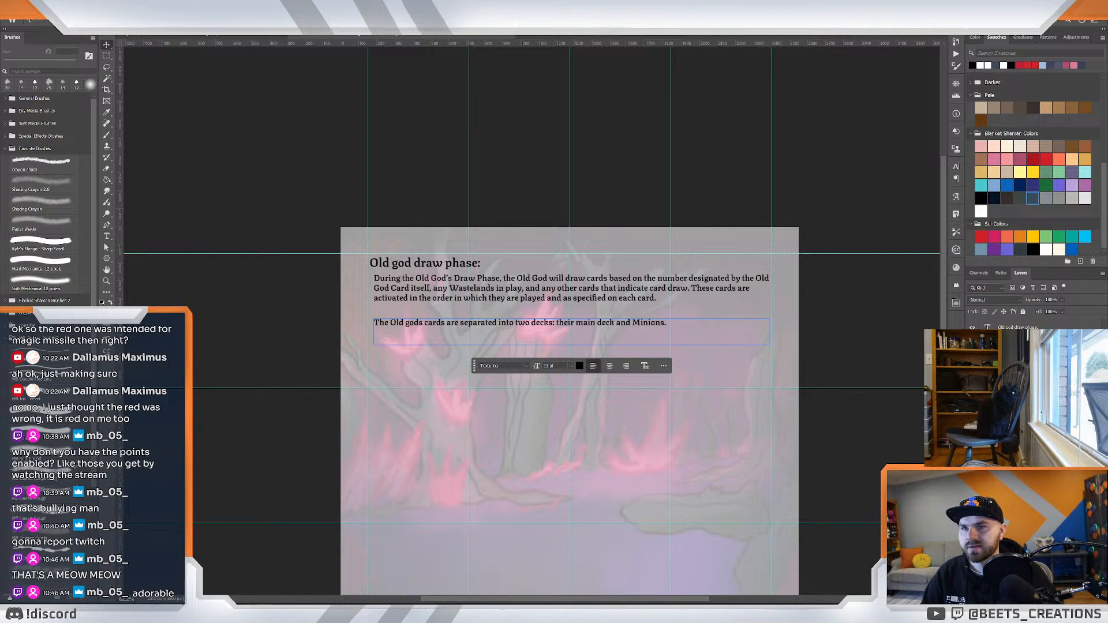
{"action": "left_click", "coordinate": [283, 311]}
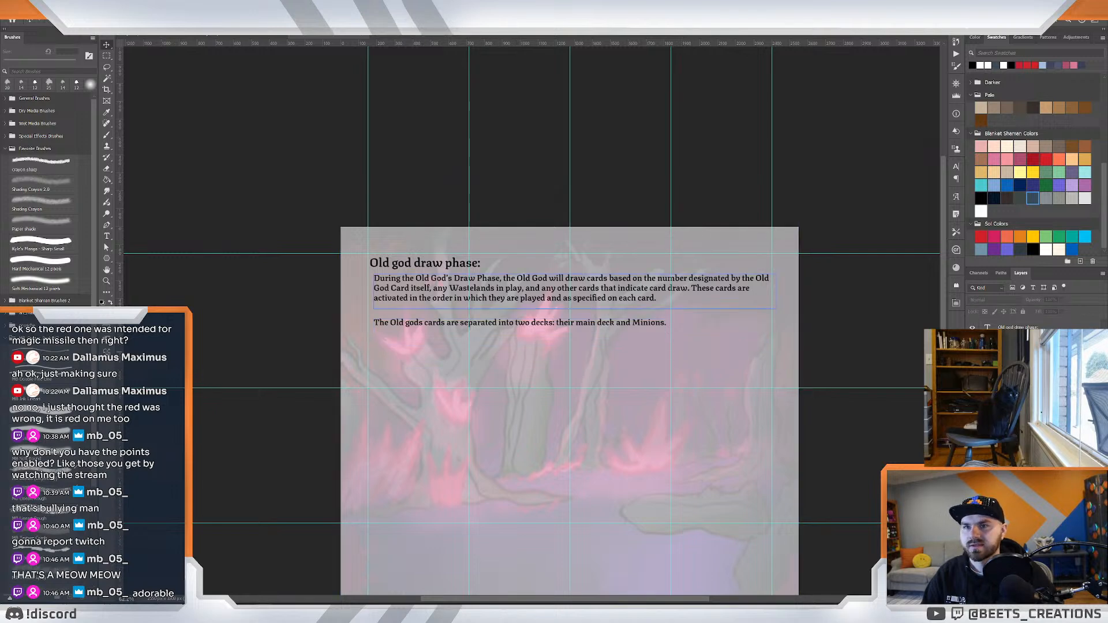
Select the draw phase paragraph and the two-decks sentence together and move them slightly down from the heading.
{"action": "left_click", "coordinate": [453, 282]}
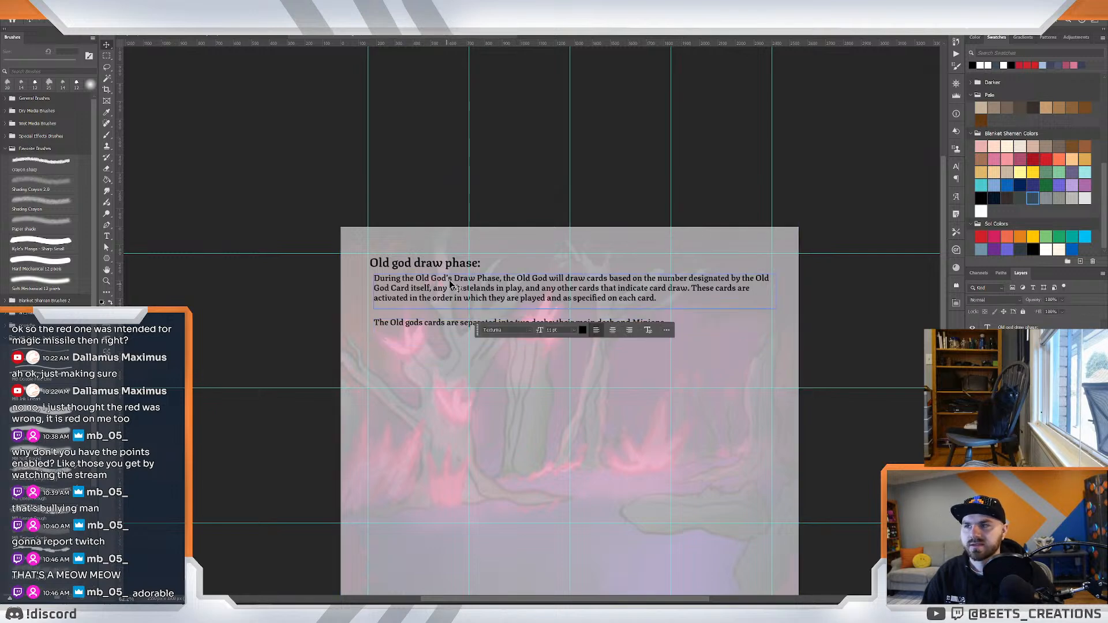
{"action": "left_click", "coordinate": [496, 322], "text": "shift"}
{"action": "left_click_drag", "start_coordinate": [489, 291], "coordinate": [489, 293]}
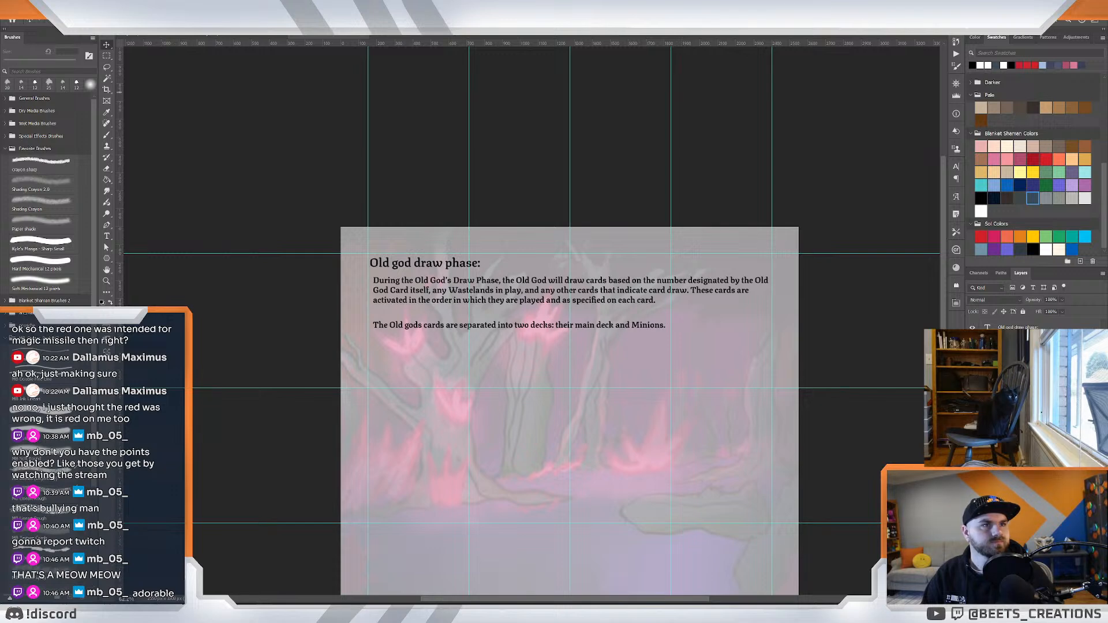
Switch to the AAE Rule book Beta document in Google Docs and select only the "Main Deck:" heading text.
{"action": "key", "text": "ctrl+space"}
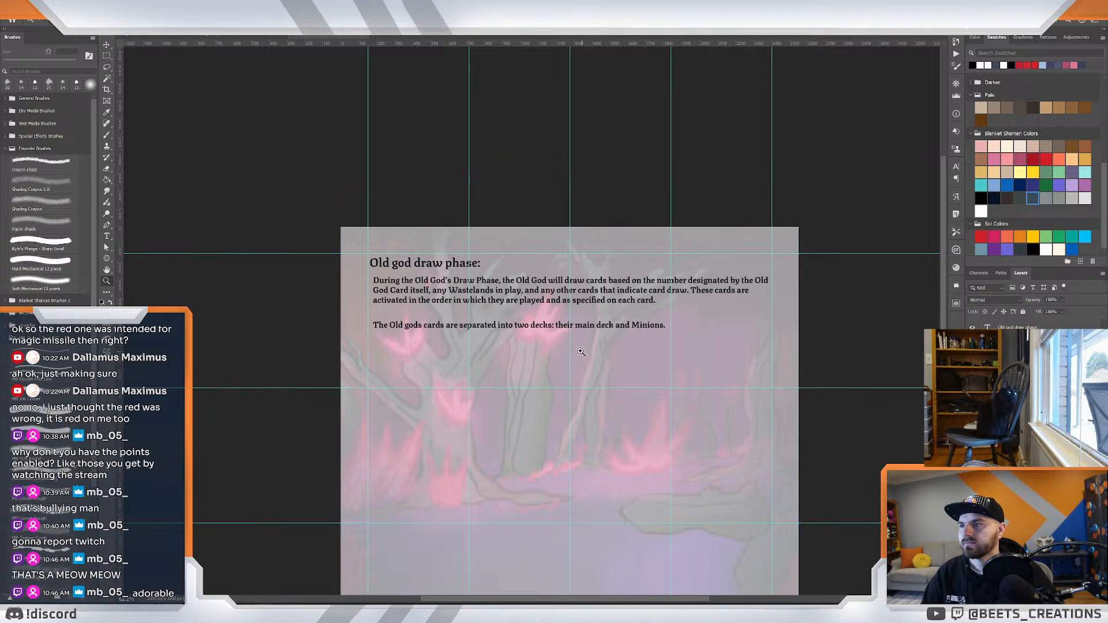
{"action": "left_click_drag", "start_coordinate": [582, 352], "coordinate": [578, 354]}
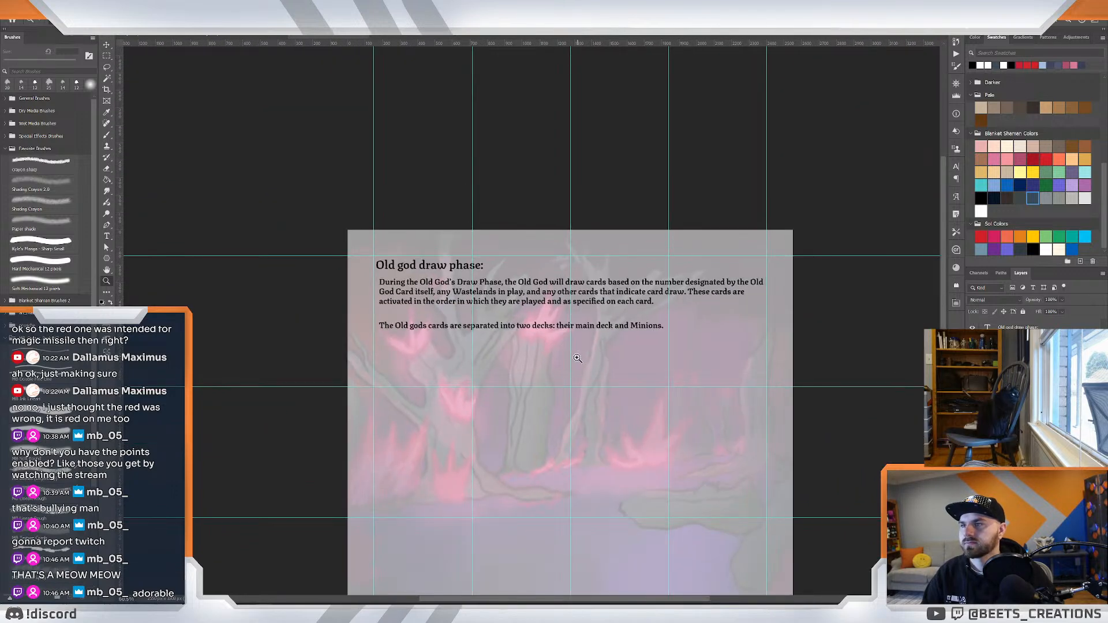
{"action": "mouse_move", "coordinate": [185, 606]}
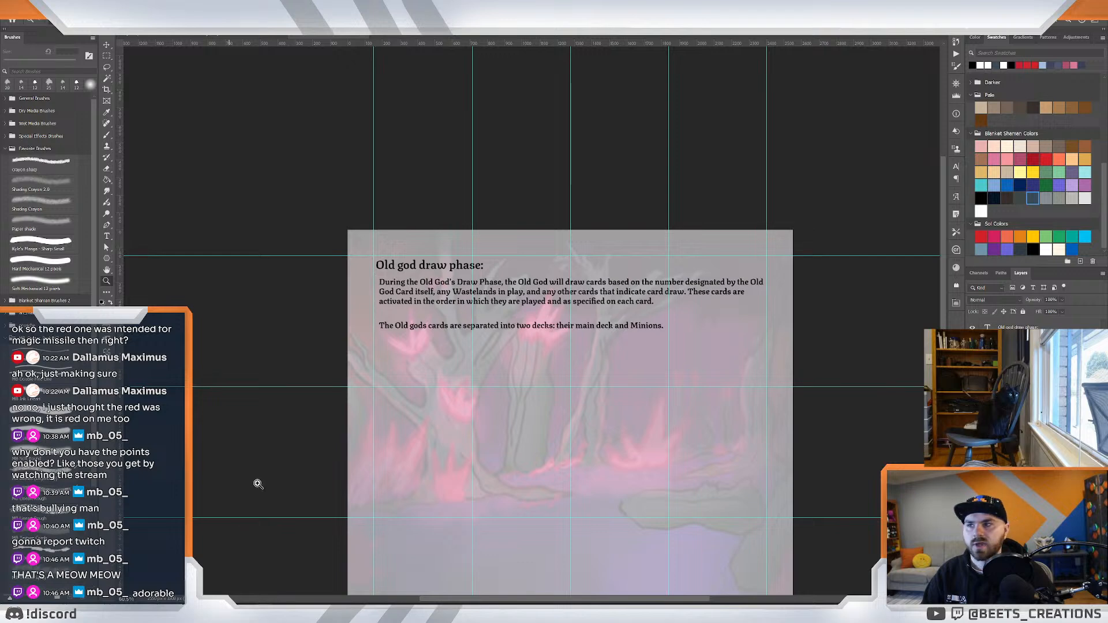
{"action": "left_click", "coordinate": [346, 443]}
{"action": "mouse_move", "coordinate": [656, 361]}
{"action": "left_mouse_down"}
{"action": "mouse_move", "coordinate": [636, 358]}
{"action": "mouse_move", "coordinate": [650, 359]}
{"action": "left_mouse_up"}
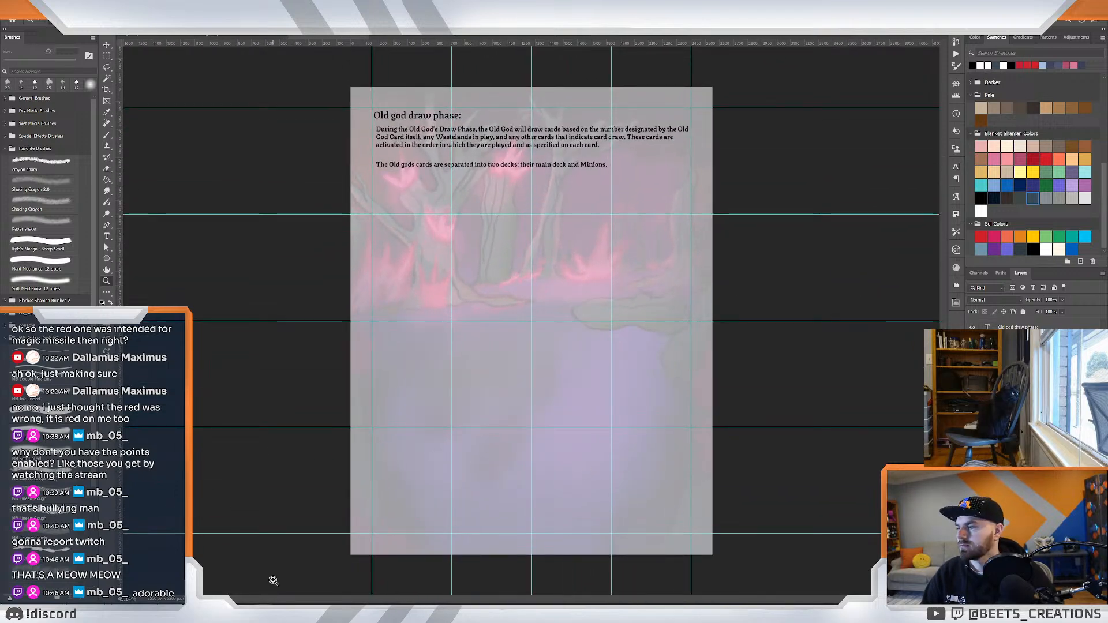
{"action": "mouse_move", "coordinate": [173, 614]}
{"action": "left_click", "coordinate": [229, 568]}
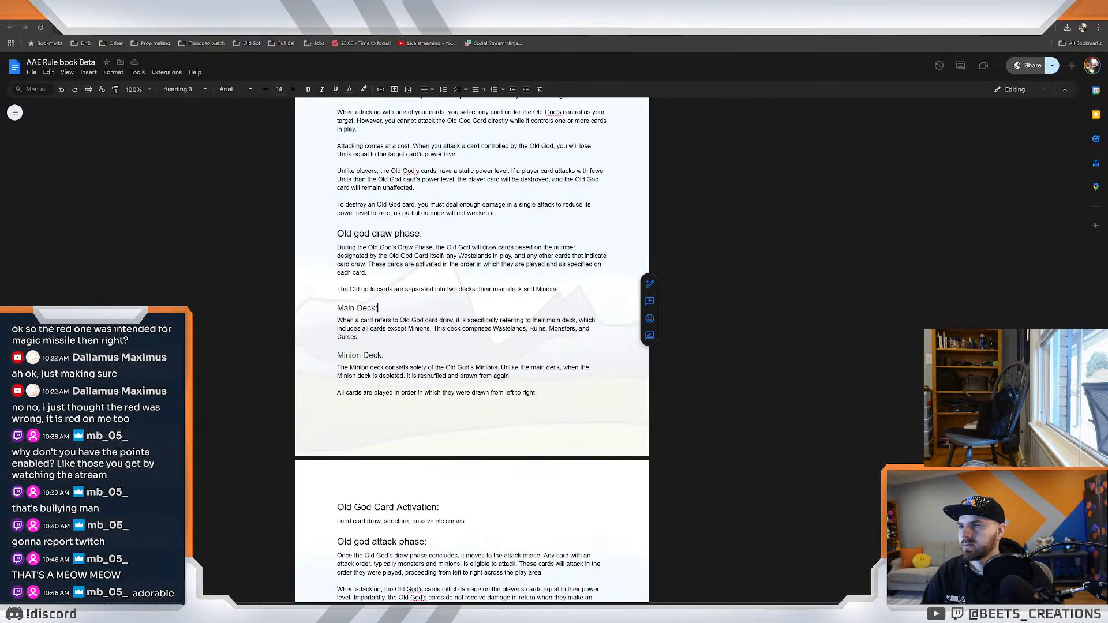
{"action": "key", "text": "shift+Home"}
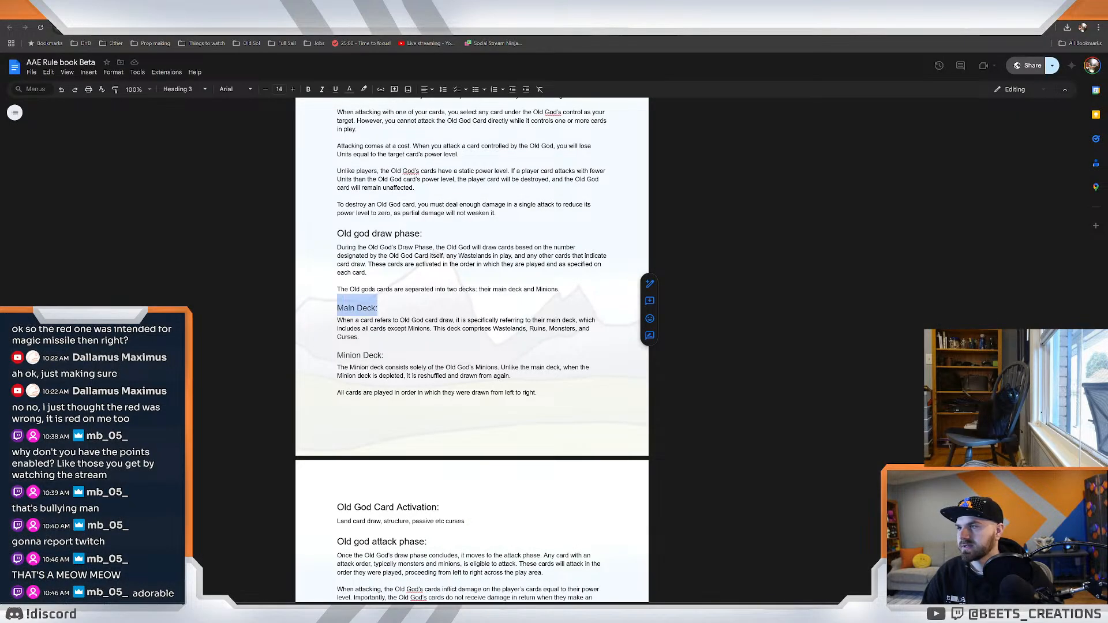
{"action": "mouse_move", "coordinate": [283, 614]}
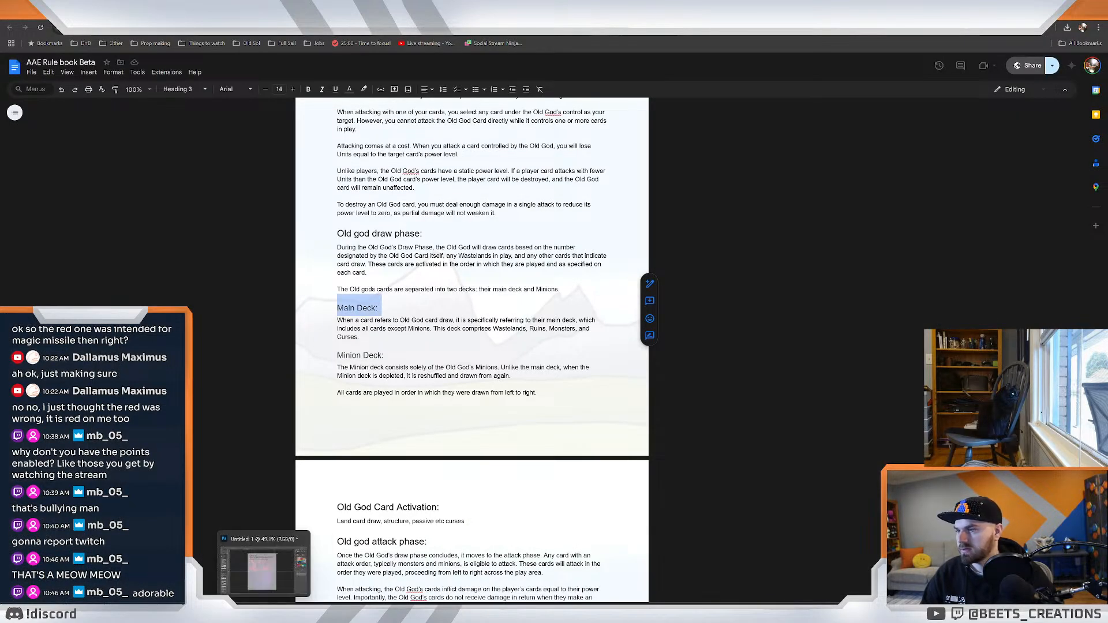
{"action": "mouse_move", "coordinate": [231, 614]}
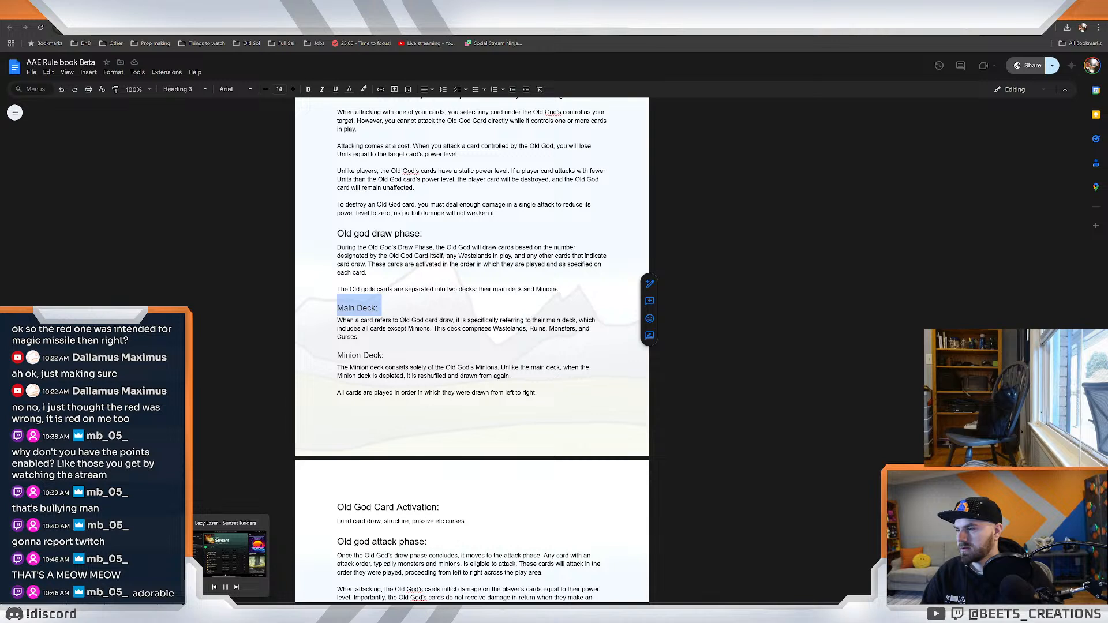
{"action": "mouse_move", "coordinate": [169, 614]}
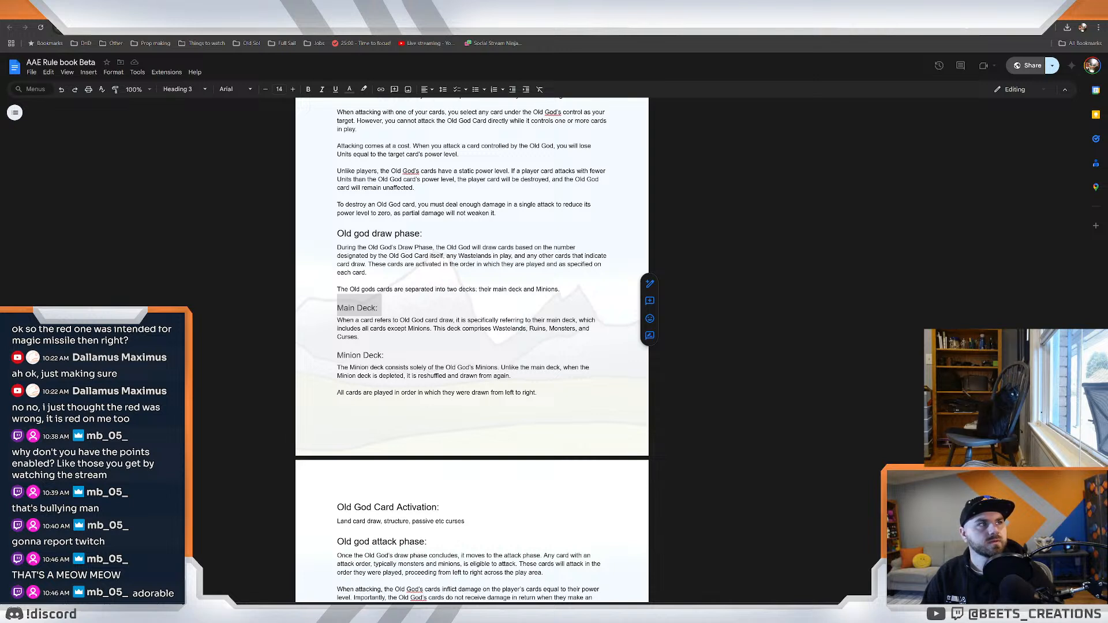
{"action": "key", "text": "alt+Tab"}
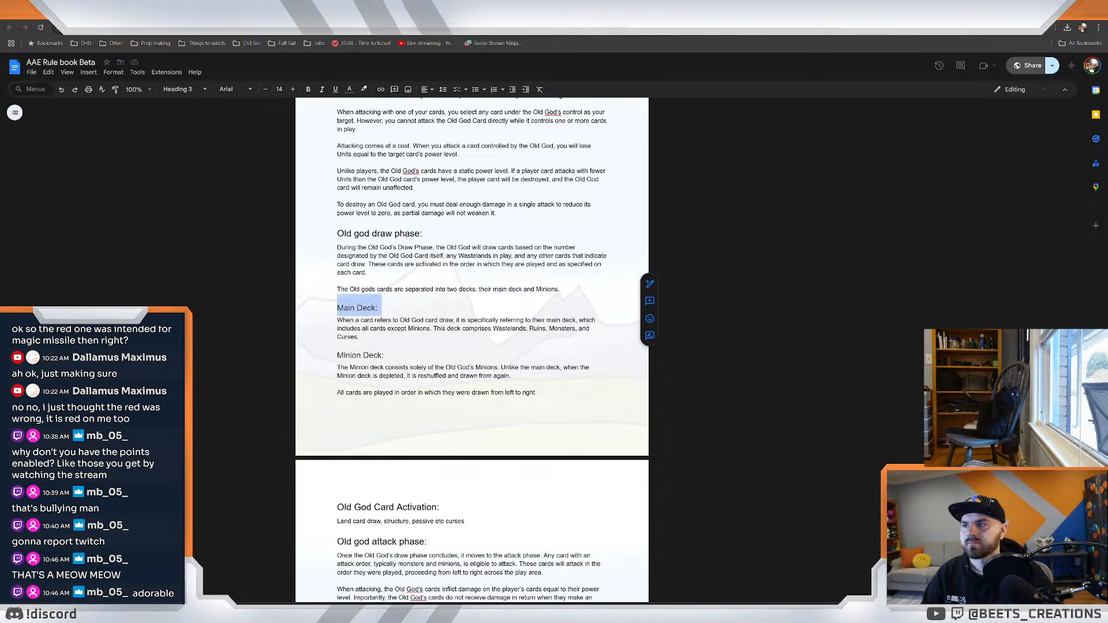
{"action": "left_click", "coordinate": [420, 376]}
{"action": "left_click_drag", "start_coordinate": [378, 308], "coordinate": [337, 308]}
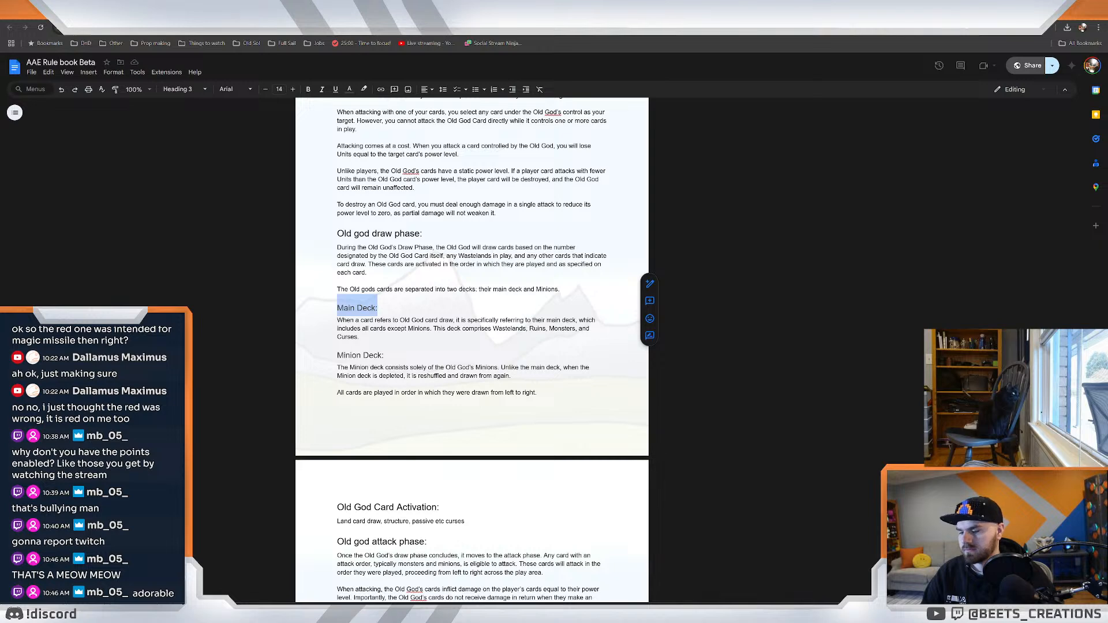
Switch back to Photoshop and draw a text box below the two-decks sentence, covering about half the page width.
{"action": "key", "text": "alt+Tab"}
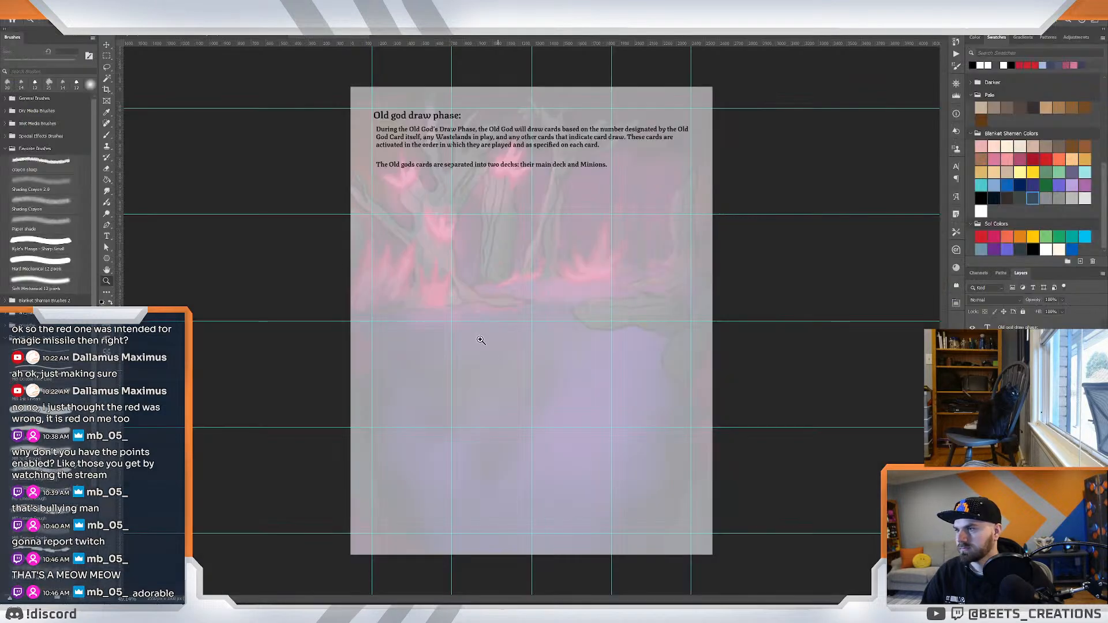
{"action": "left_click", "coordinate": [107, 236]}
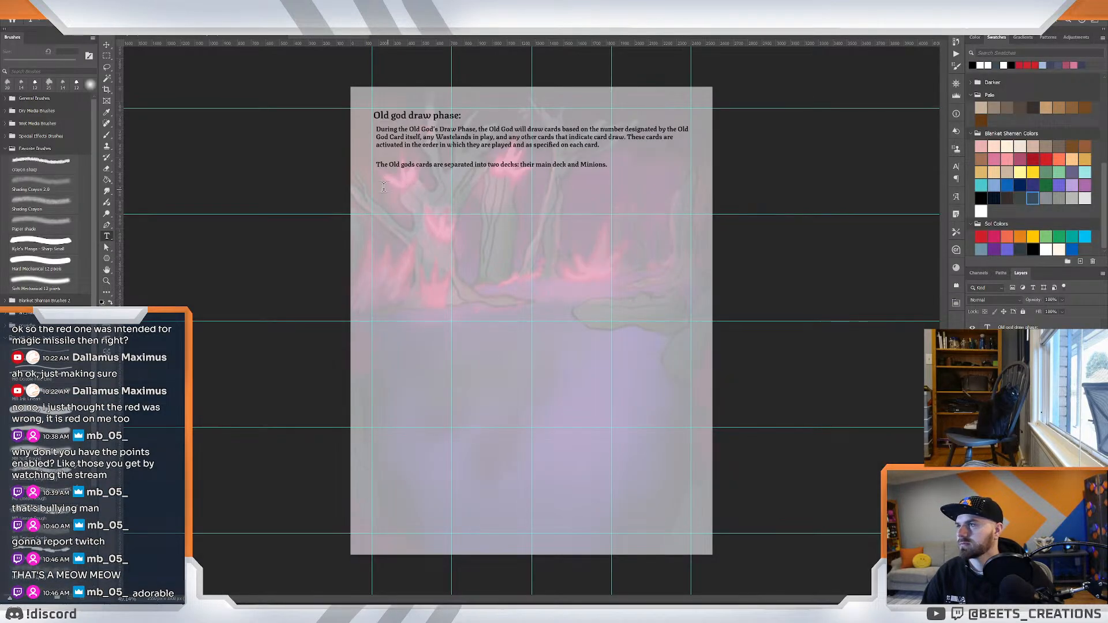
{"action": "left_click_drag", "start_coordinate": [379, 183], "coordinate": [541, 213]}
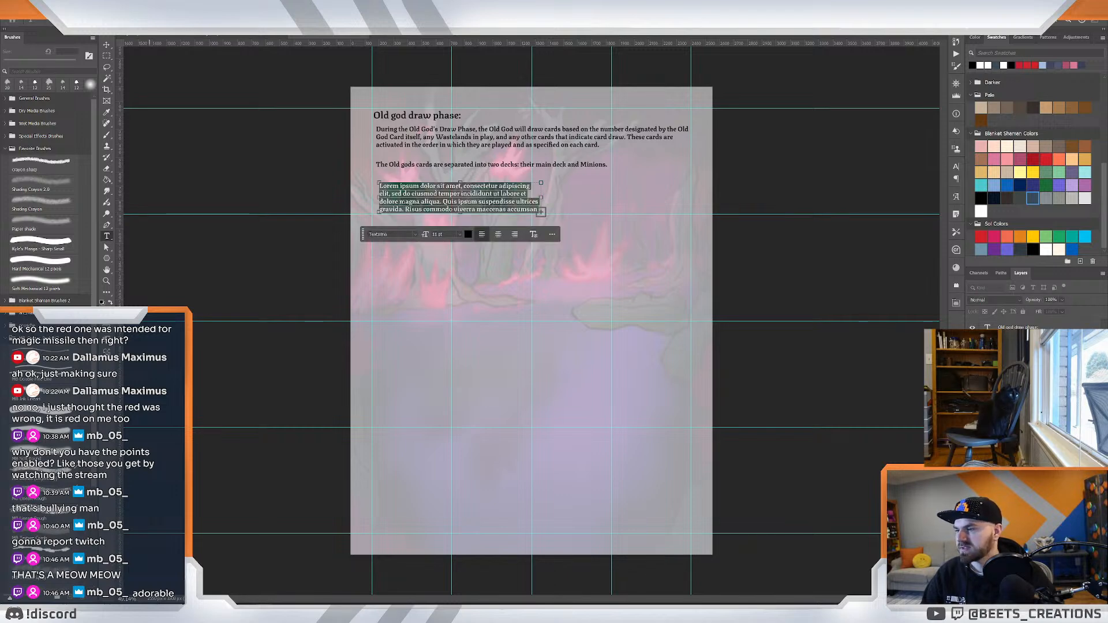
Copy the "Main Deck:" heading from the Google Docs rule book and replace the new text box's placeholder text with it in Photoshop.
{"action": "left_click", "coordinate": [209, 594]}
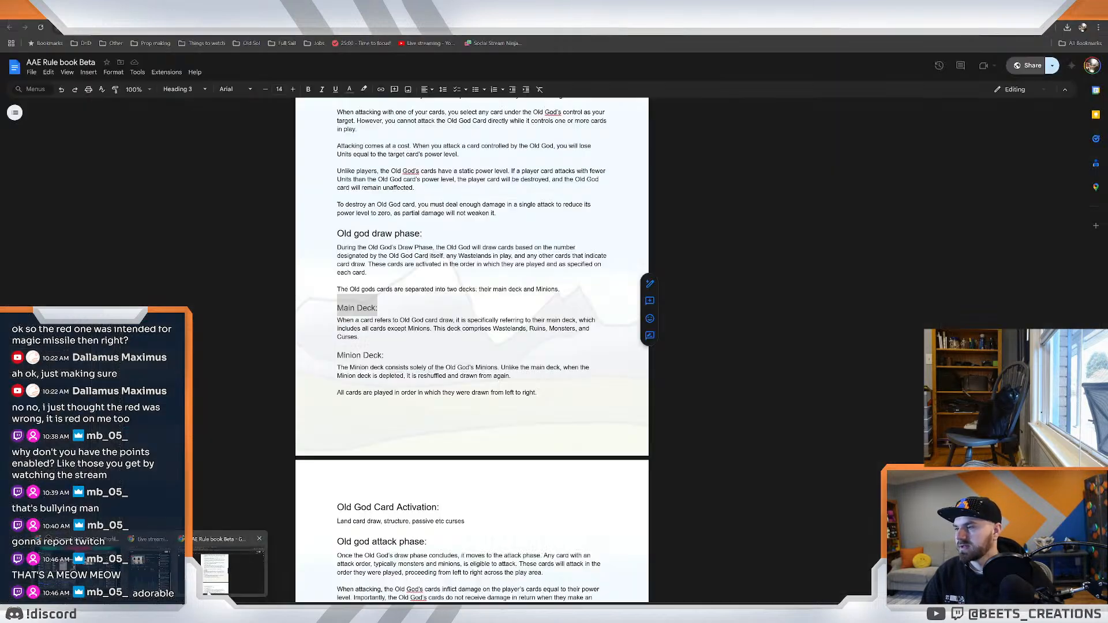
{"action": "right_click", "coordinate": [345, 309]}
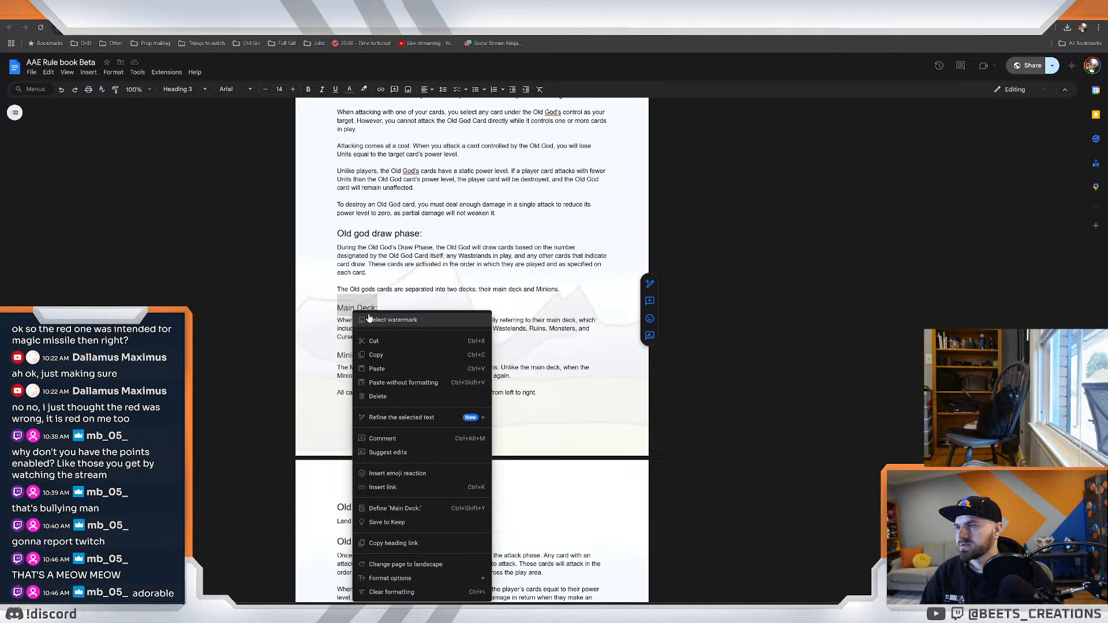
{"action": "left_click", "coordinate": [376, 355]}
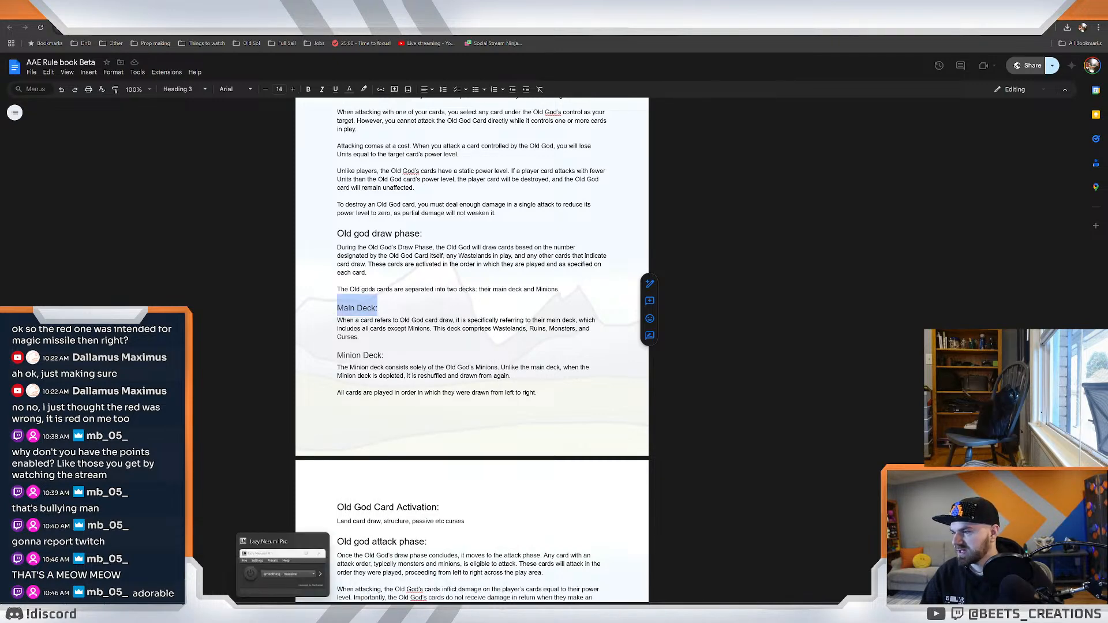
{"action": "left_click", "coordinate": [263, 573]}
{"action": "triple_click", "coordinate": [442, 201]}
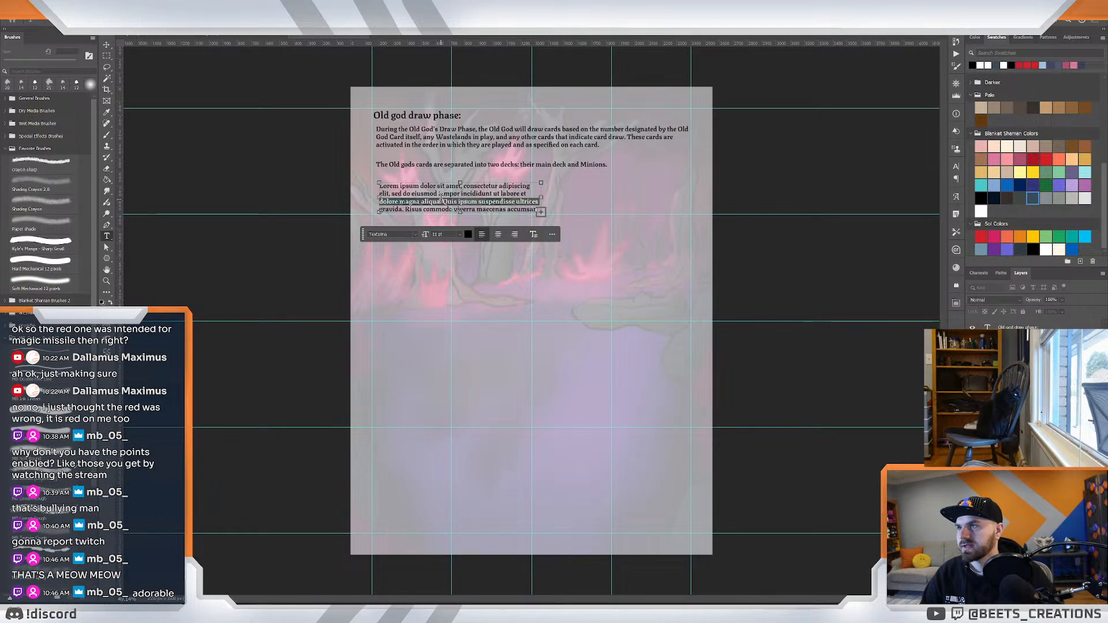
{"action": "key", "text": "ctrl+a"}
{"action": "key", "text": "ctrl+v"}
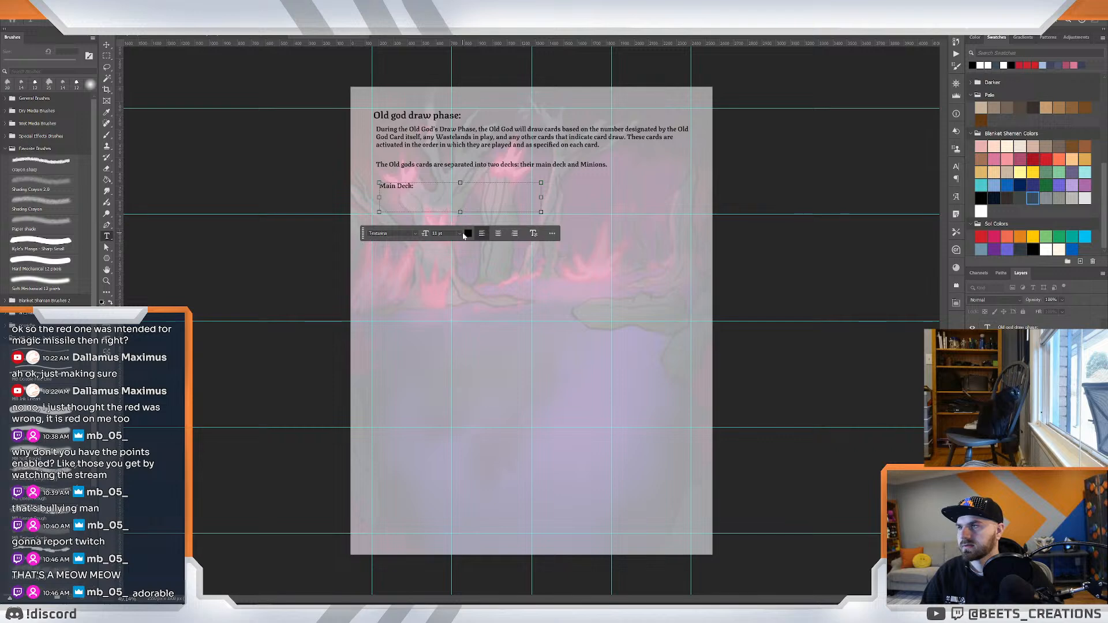
Set the "Main Deck:" heading to 14 pt and move it slightly left to line up with the page heading.
{"action": "key", "text": "ctrl+a"}
{"action": "left_click", "coordinate": [460, 233]}
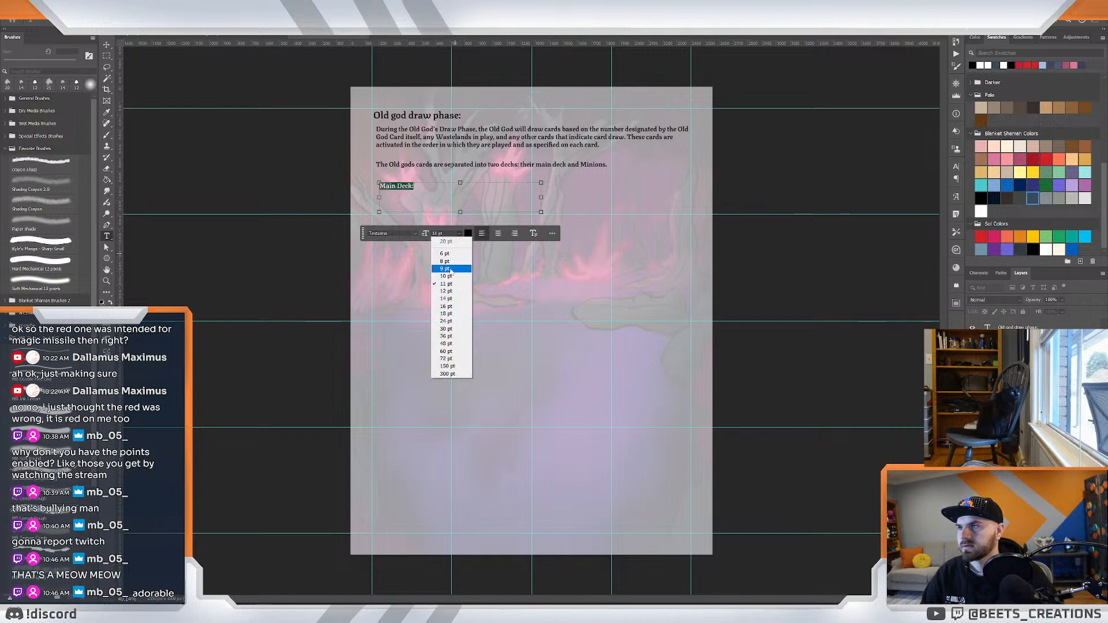
{"action": "left_click", "coordinate": [445, 298]}
{"action": "left_click", "coordinate": [106, 45]}
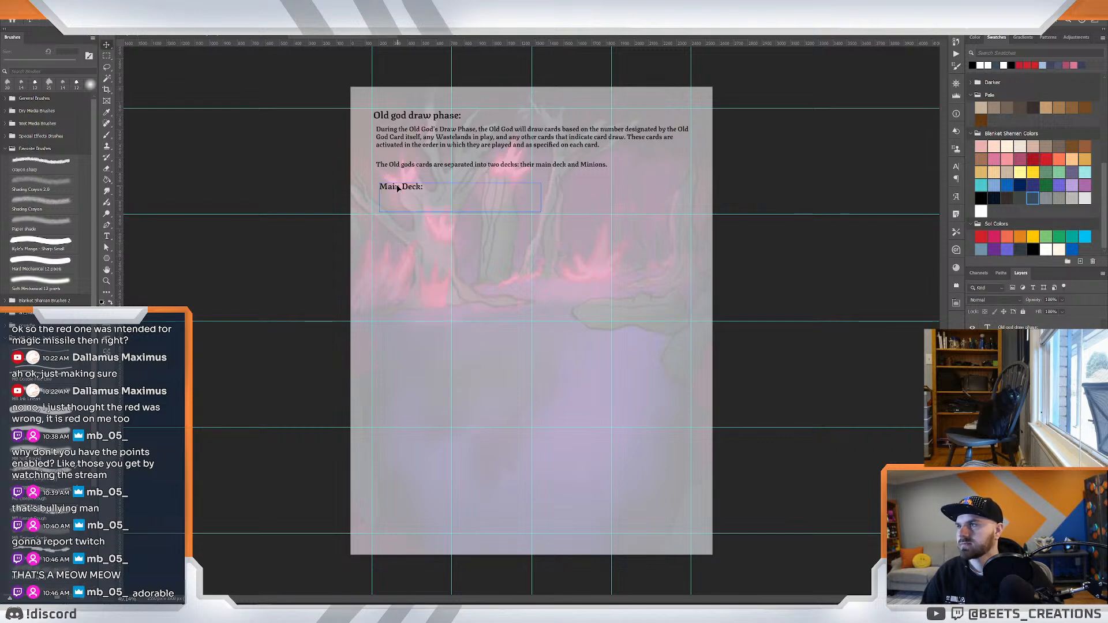
{"action": "left_click_drag", "start_coordinate": [398, 188], "coordinate": [392, 188]}
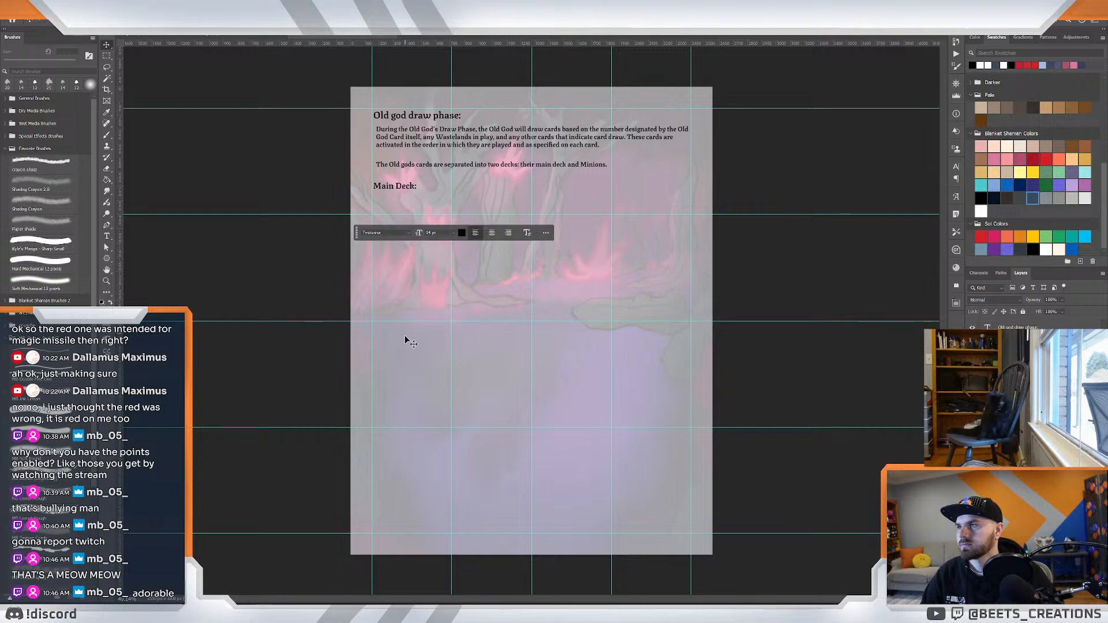
Switch to the AAE Rule book Beta document in Google Docs and copy the paragraph under "Main Deck:".
{"action": "mouse_move", "coordinate": [231, 616]}
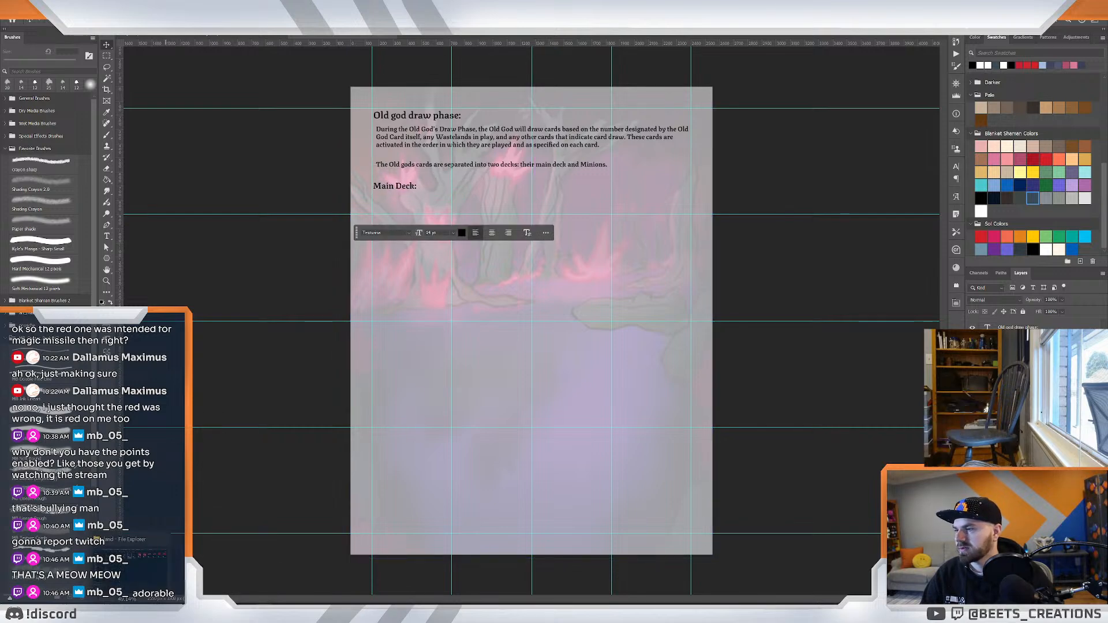
{"action": "mouse_move", "coordinate": [150, 614]}
{"action": "left_click", "coordinate": [228, 568]}
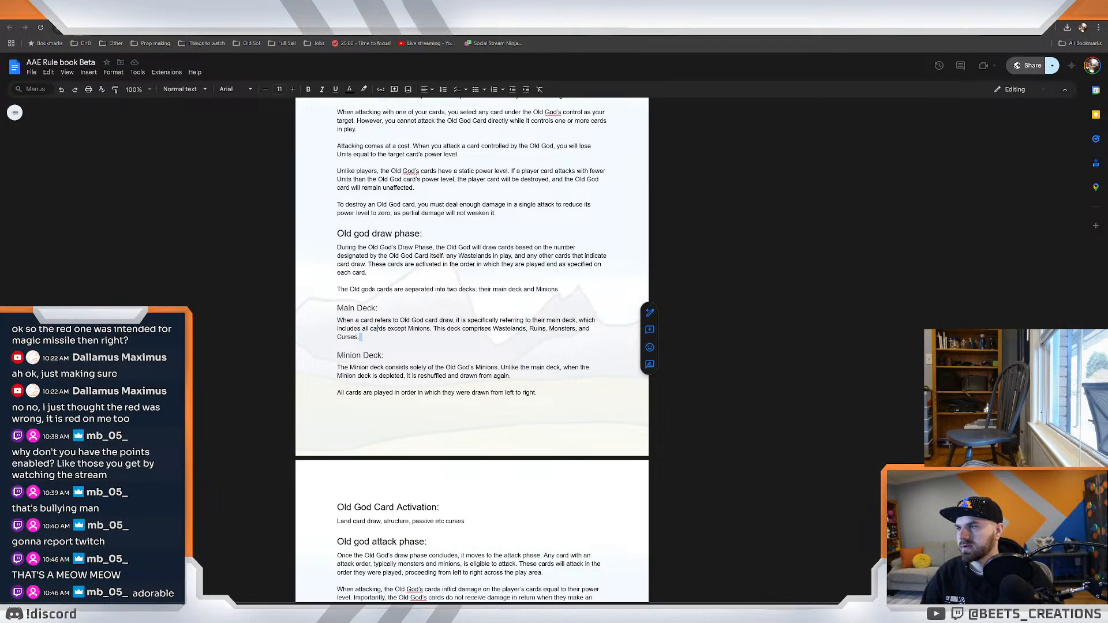
{"action": "key", "text": "ctrl+shift+Up"}
{"action": "key", "text": "ctrl+c"}
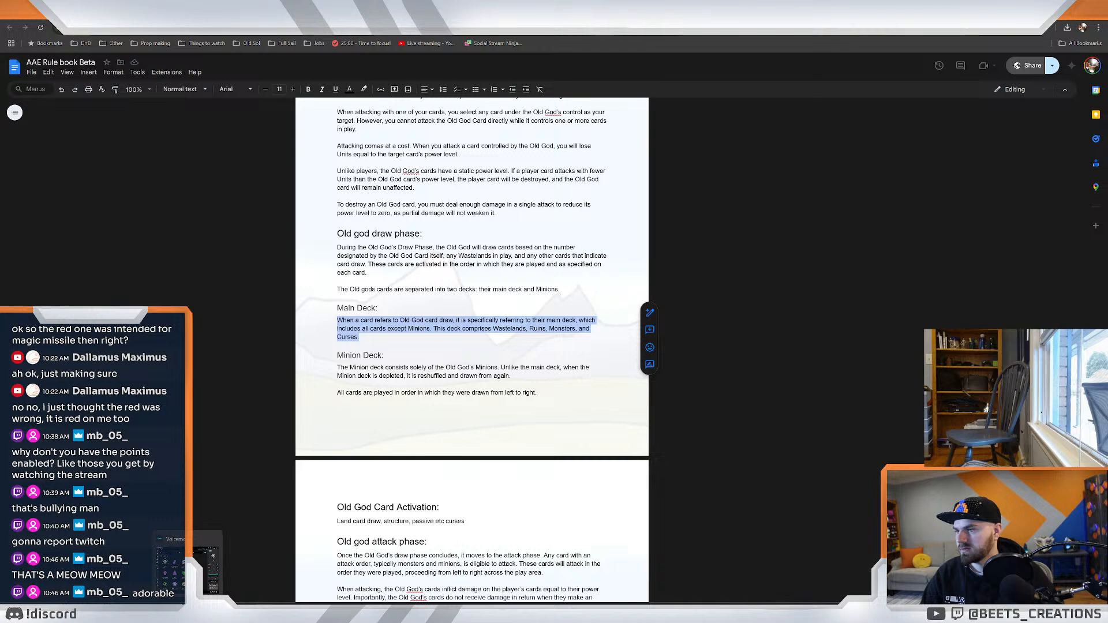
Switch back to Photoshop and paste the paragraph into a new text box spanning the text width below the "Main Deck:" heading.
{"action": "left_click", "coordinate": [254, 568]}
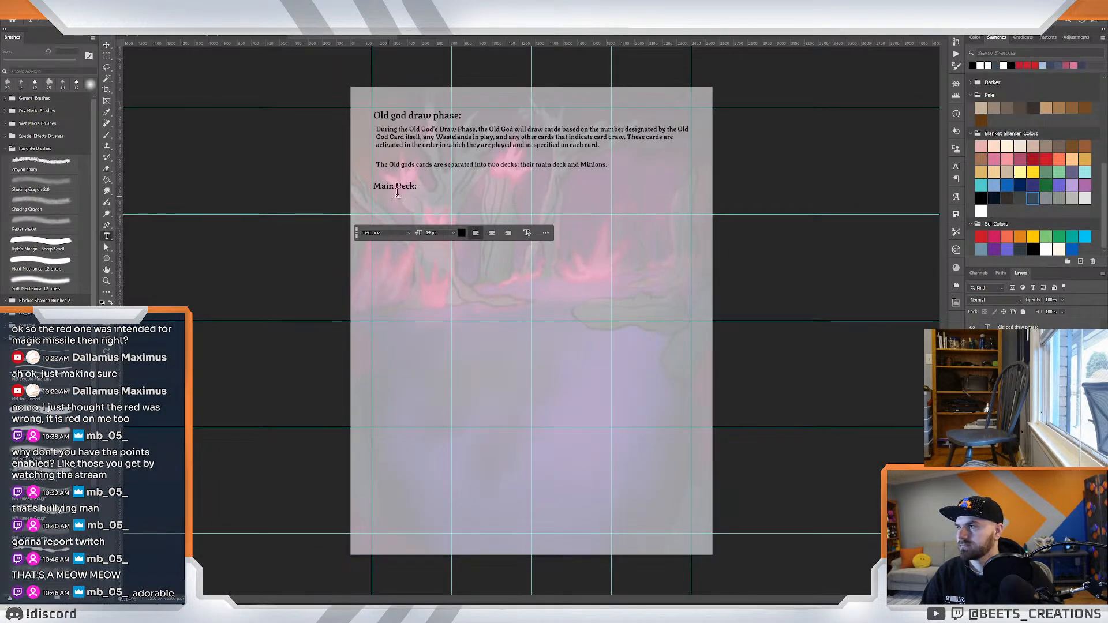
{"action": "left_click_drag", "start_coordinate": [378, 201], "coordinate": [688, 247]}
{"action": "key", "text": "ctrl+v"}
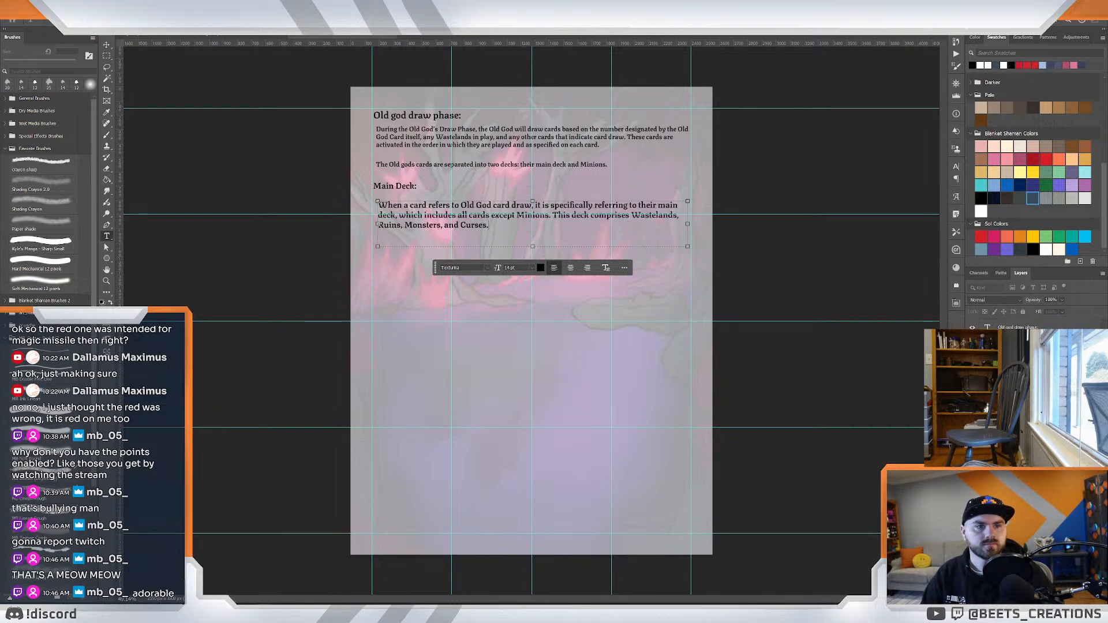
Set the main deck paragraph to 11 pt and move it slightly up and left toward its heading.
{"action": "double_click", "coordinate": [412, 217]}
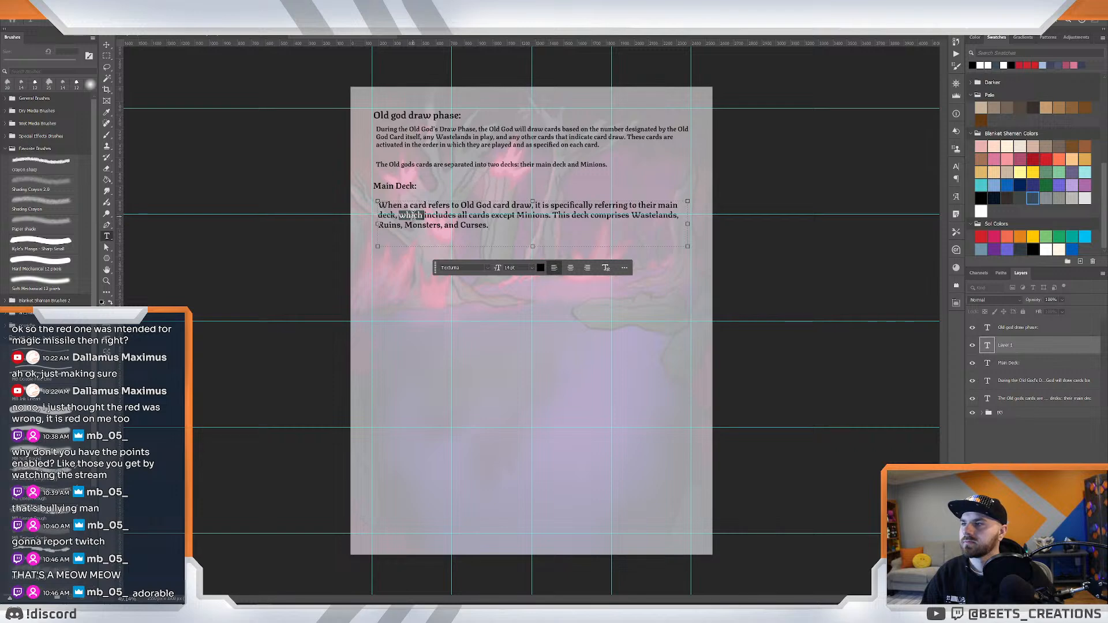
{"action": "key", "text": "ctrl+a"}
{"action": "left_click", "coordinate": [531, 268]}
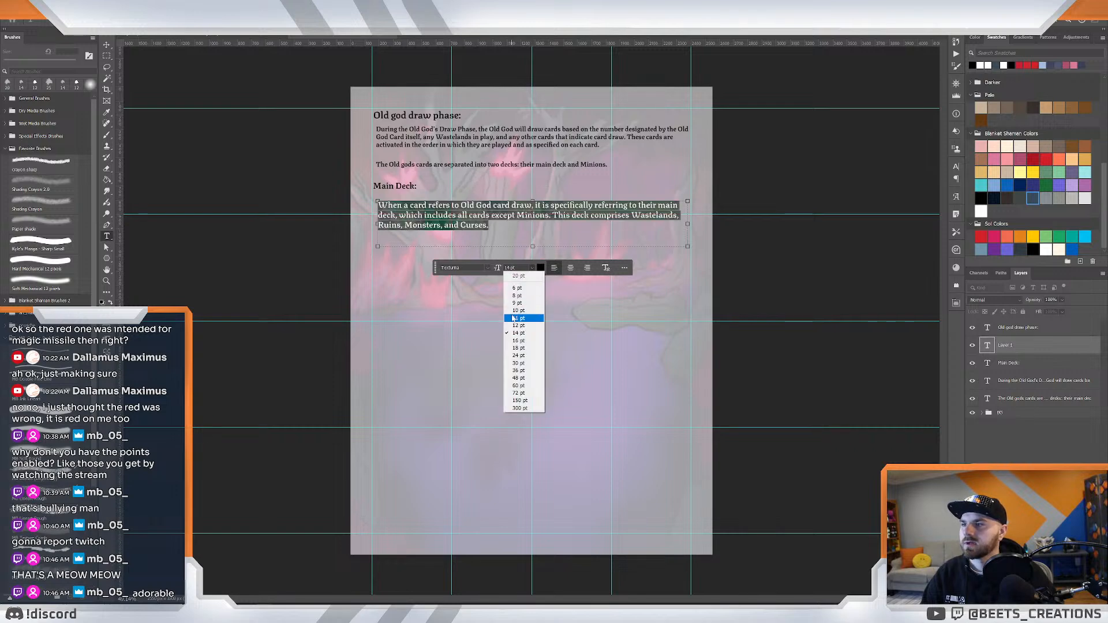
{"action": "left_click", "coordinate": [522, 318]}
{"action": "left_click", "coordinate": [107, 46]}
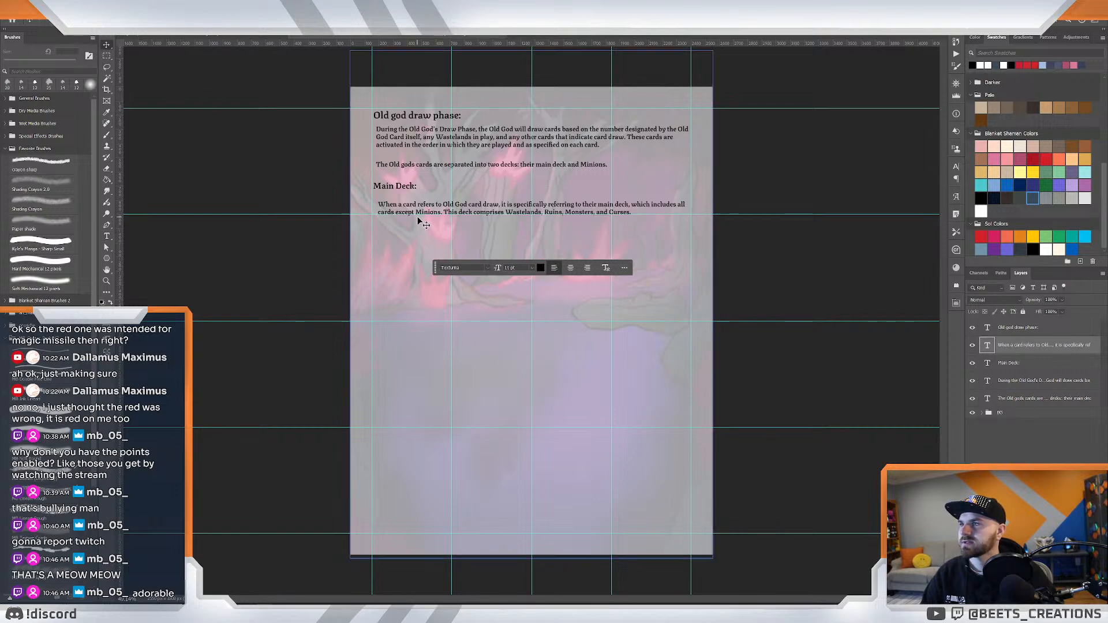
{"action": "left_click_drag", "start_coordinate": [417, 218], "coordinate": [417, 210]}
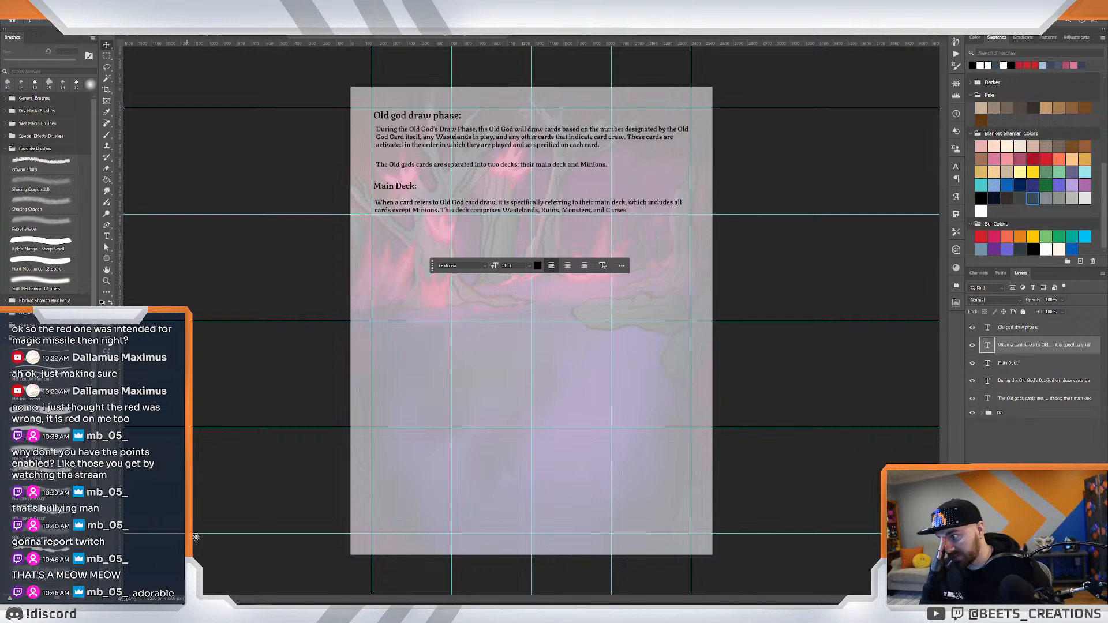
Examine the Desert card example on the finished Unit Phase page, then return to the Old god draw phase page.
{"action": "left_click", "coordinate": [228, 36]}
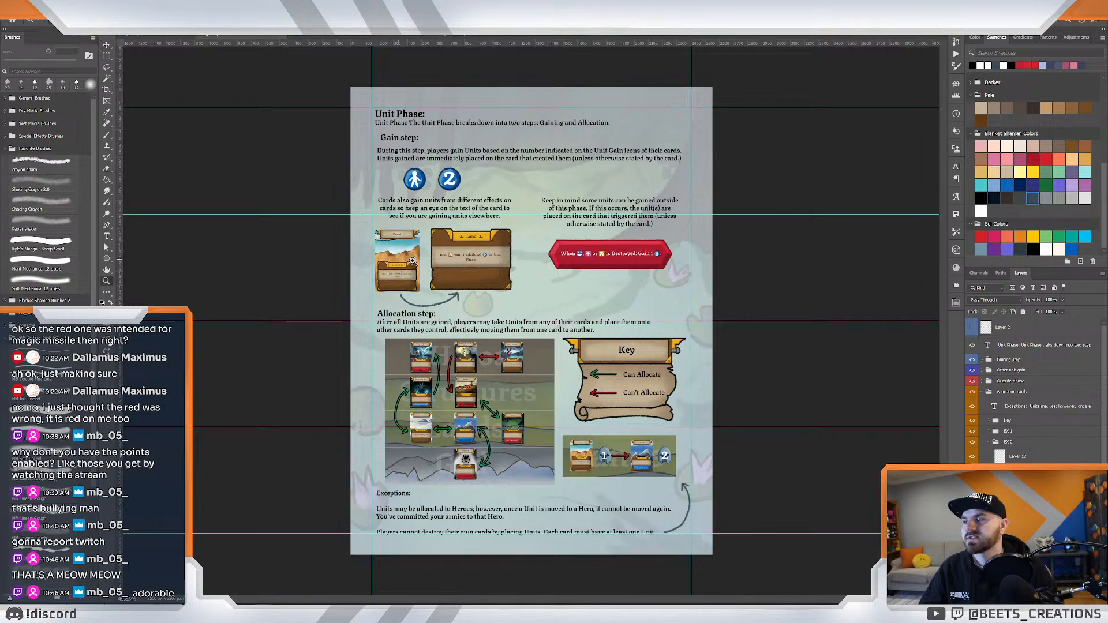
{"action": "left_click_drag", "start_coordinate": [399, 259], "coordinate": [440, 269]}
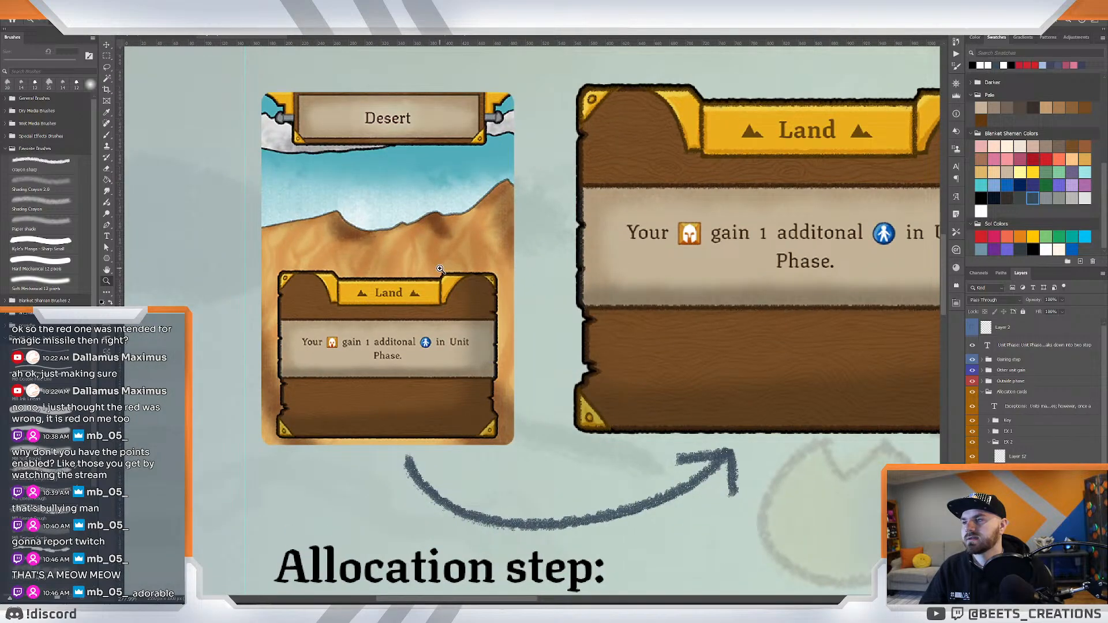
{"action": "left_click_drag", "start_coordinate": [439, 269], "coordinate": [408, 275]}
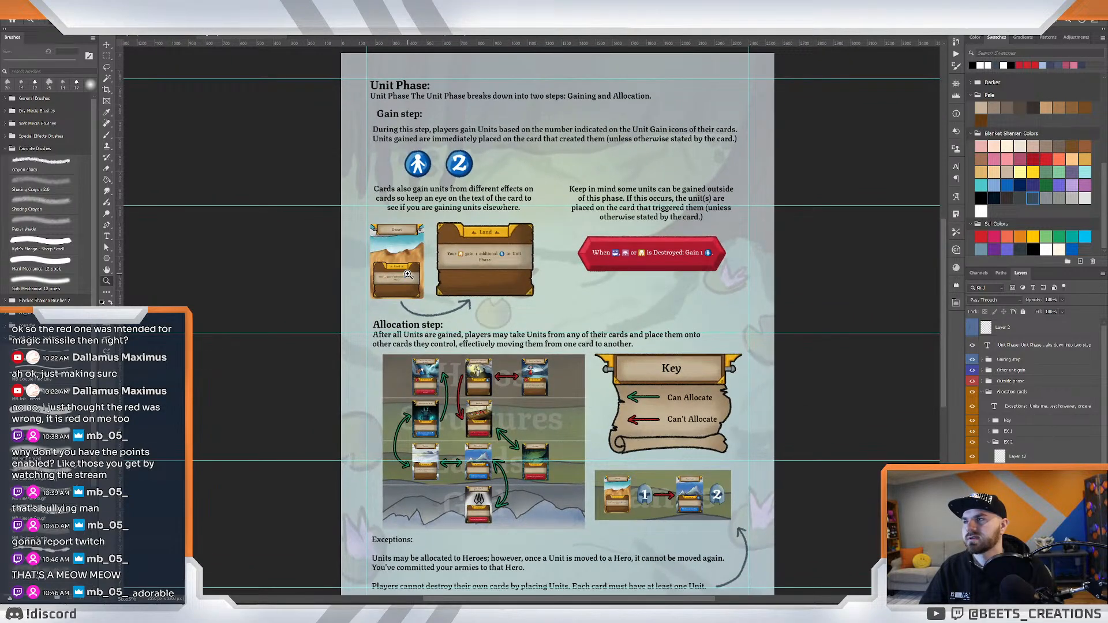
{"action": "left_click", "coordinate": [371, 38]}
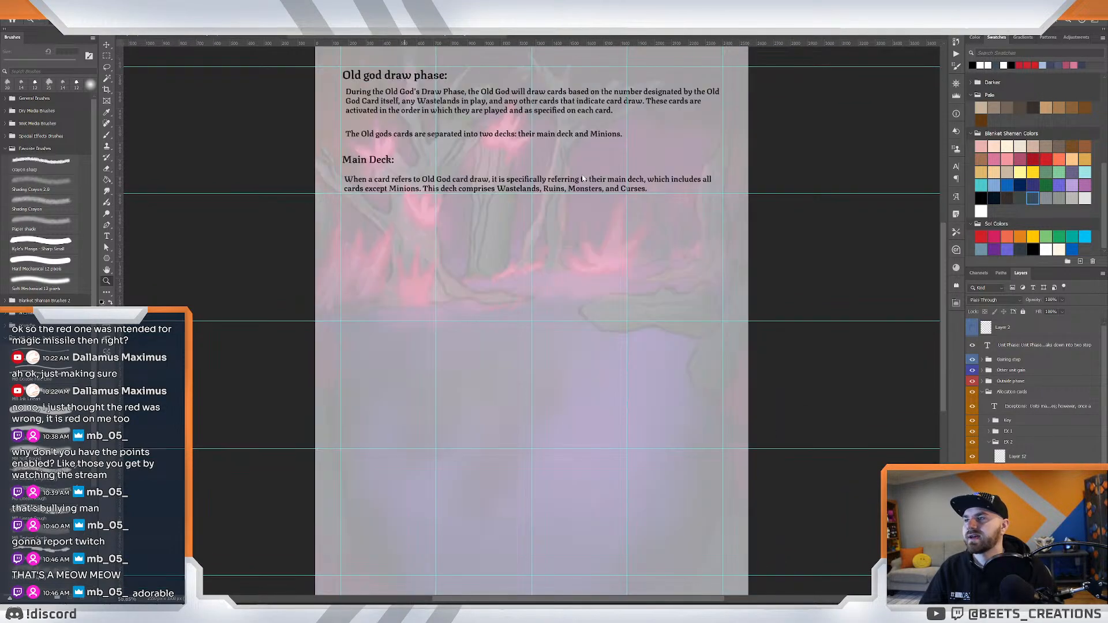
{"action": "left_click_drag", "start_coordinate": [500, 195], "coordinate": [497, 196]}
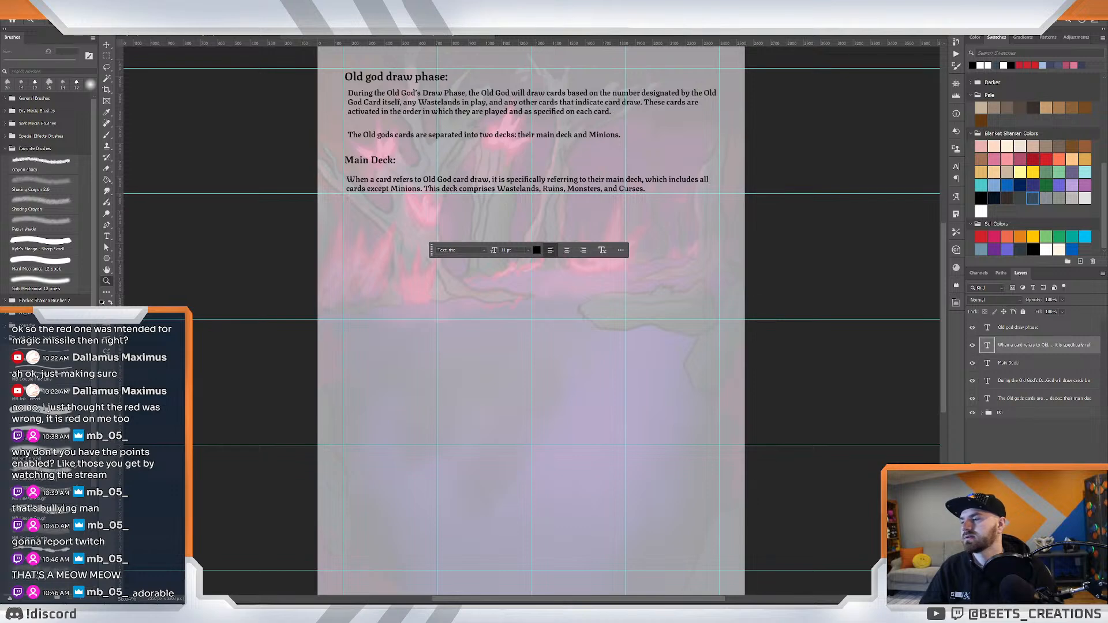
Switch to the AAE Rule book Beta document in Google Docs and copy the "Minion Deck:" heading.
{"action": "mouse_move", "coordinate": [131, 612]}
{"action": "left_click", "coordinate": [131, 565]}
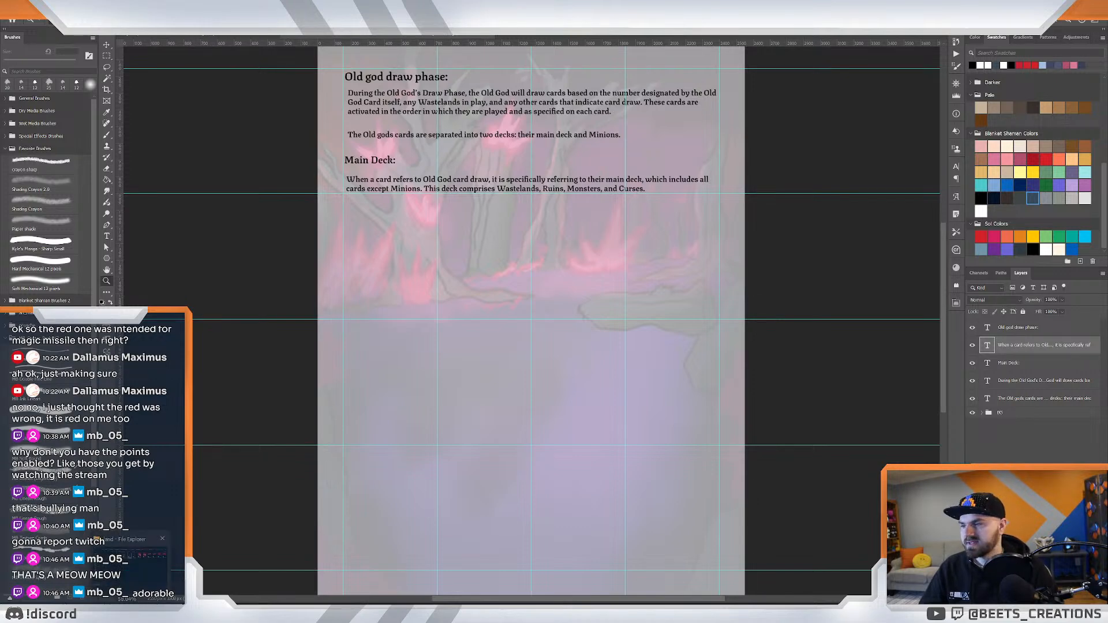
{"action": "left_click", "coordinate": [128, 566]}
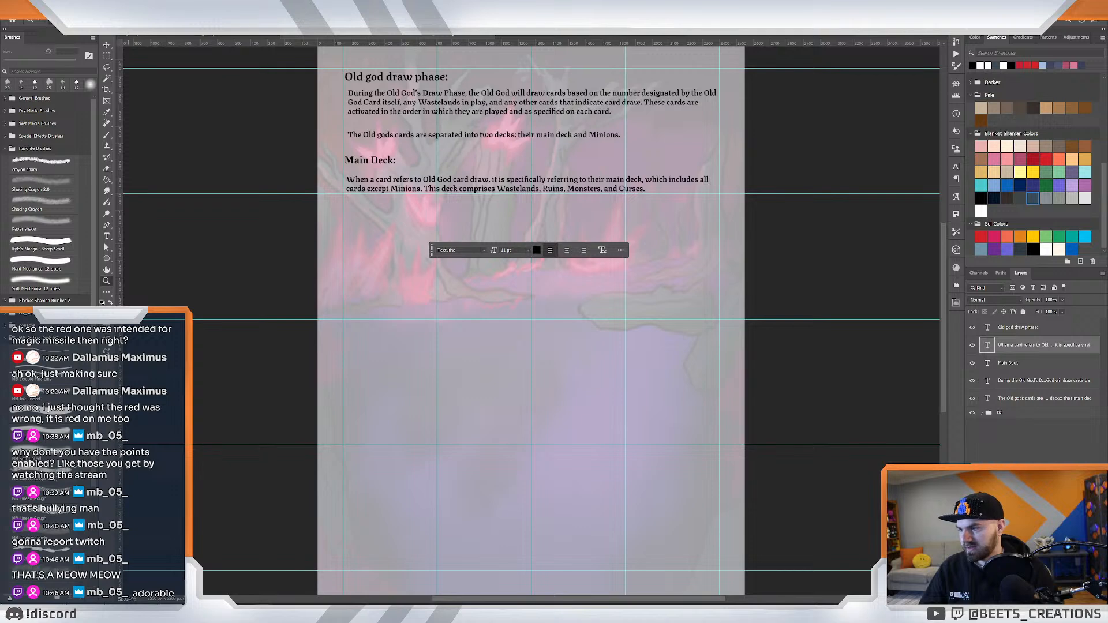
{"action": "mouse_move", "coordinate": [151, 612]}
{"action": "left_click", "coordinate": [214, 567]}
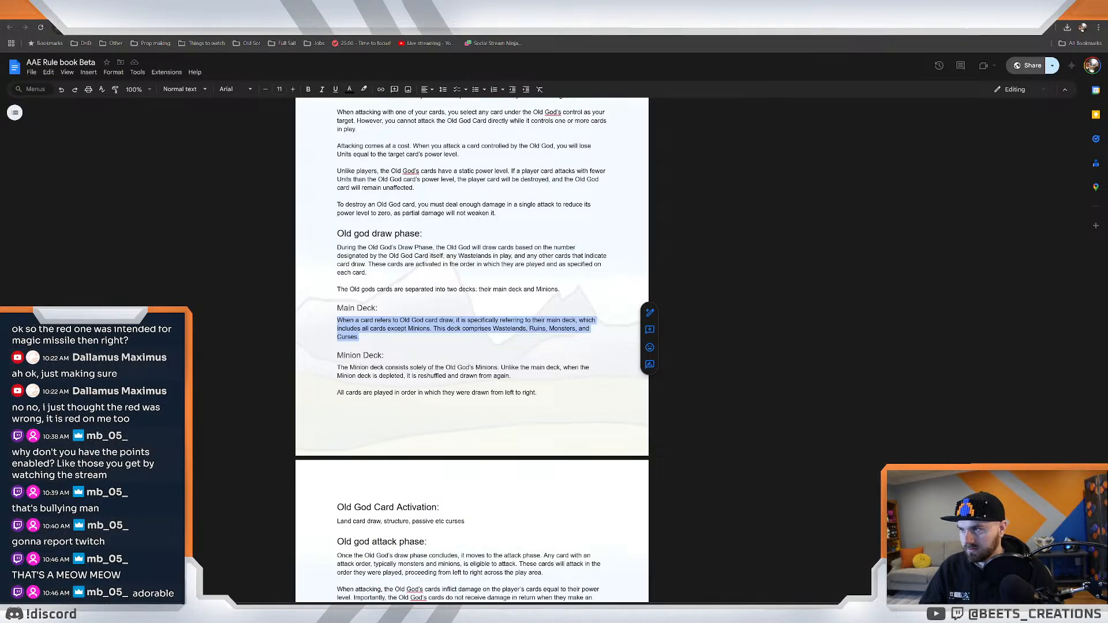
{"action": "left_click", "coordinate": [384, 355]}
{"action": "left_click_drag", "start_coordinate": [385, 356], "coordinate": [337, 356]}
{"action": "key", "text": "ctrl+c"}
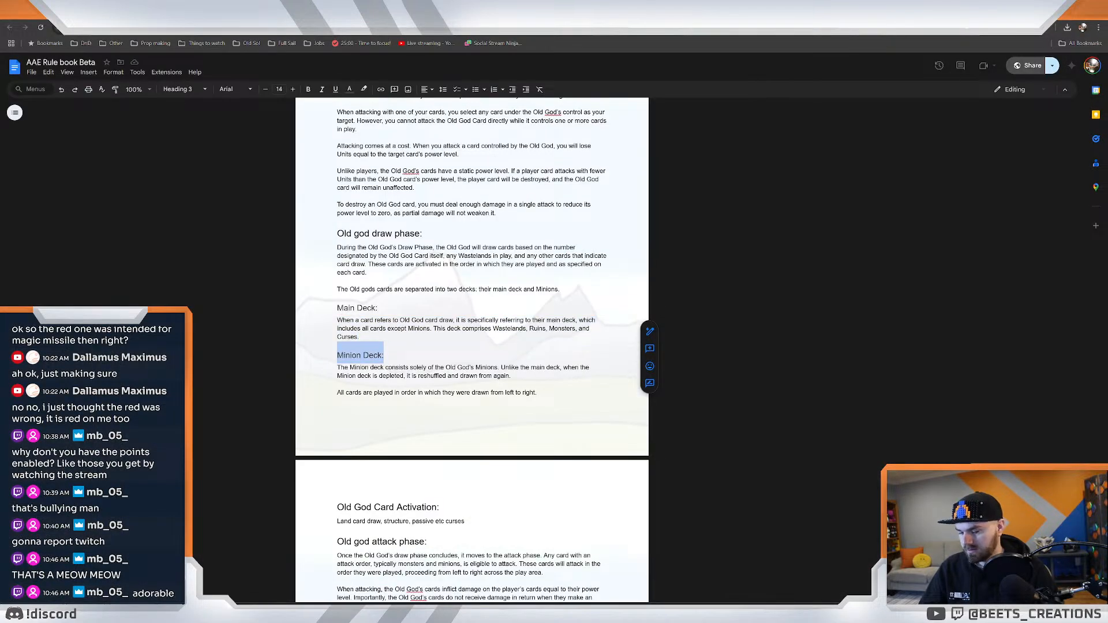
Switch back to Photoshop and paste the "Minion Deck:" heading into a small new text box below the main deck paragraph.
{"action": "left_click", "coordinate": [267, 565]}
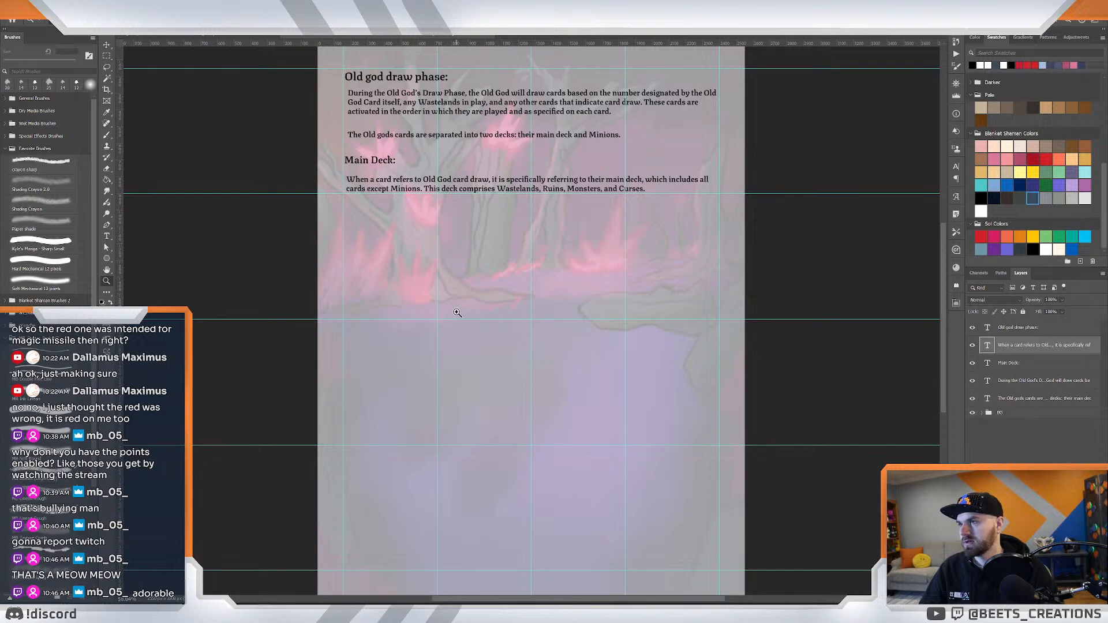
{"action": "key", "text": "t"}
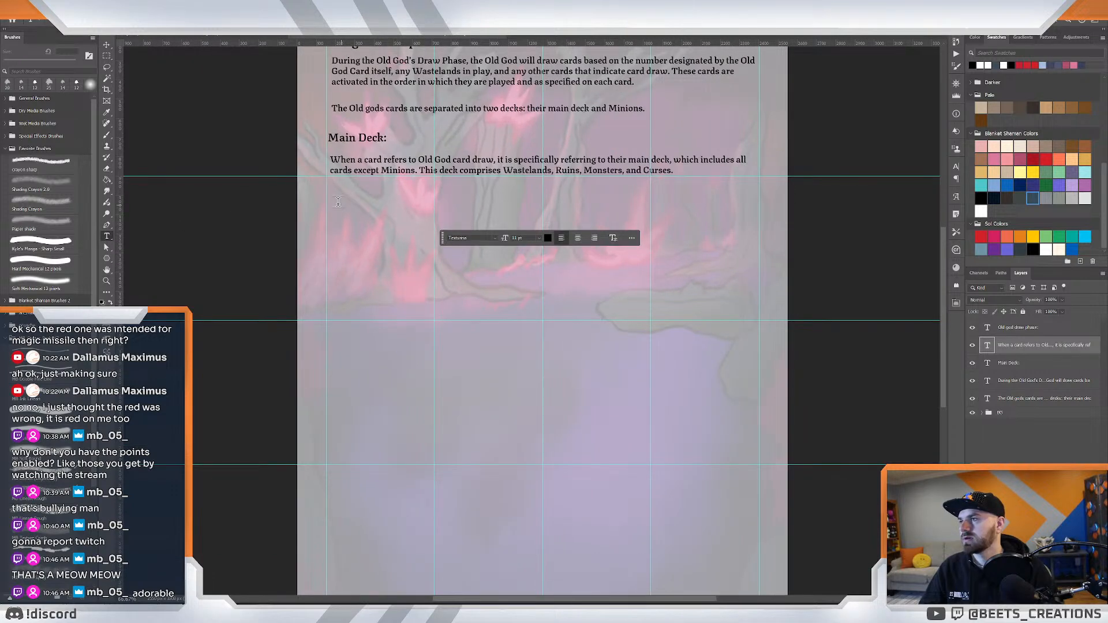
{"action": "left_click_drag", "start_coordinate": [329, 197], "coordinate": [443, 237]}
{"action": "key", "text": "ctrl+v"}
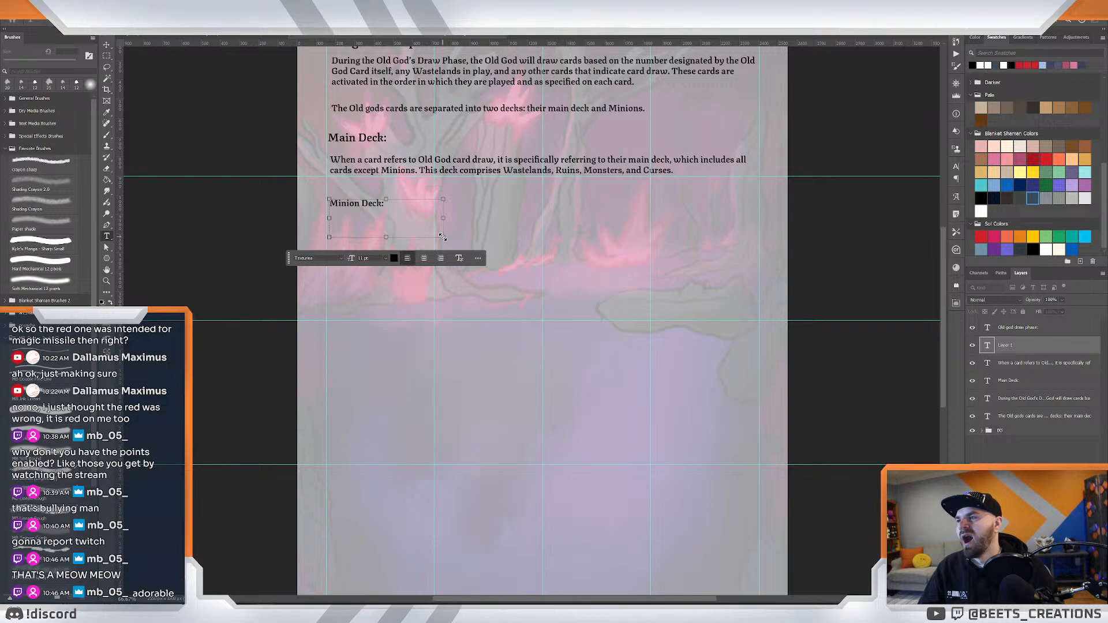
Set the "Minion Deck:" heading to 14 pt and nudge it slightly left to line up with the "Main Deck:" heading.
{"action": "key", "text": "ctrl+a"}
{"action": "left_click", "coordinate": [387, 258]}
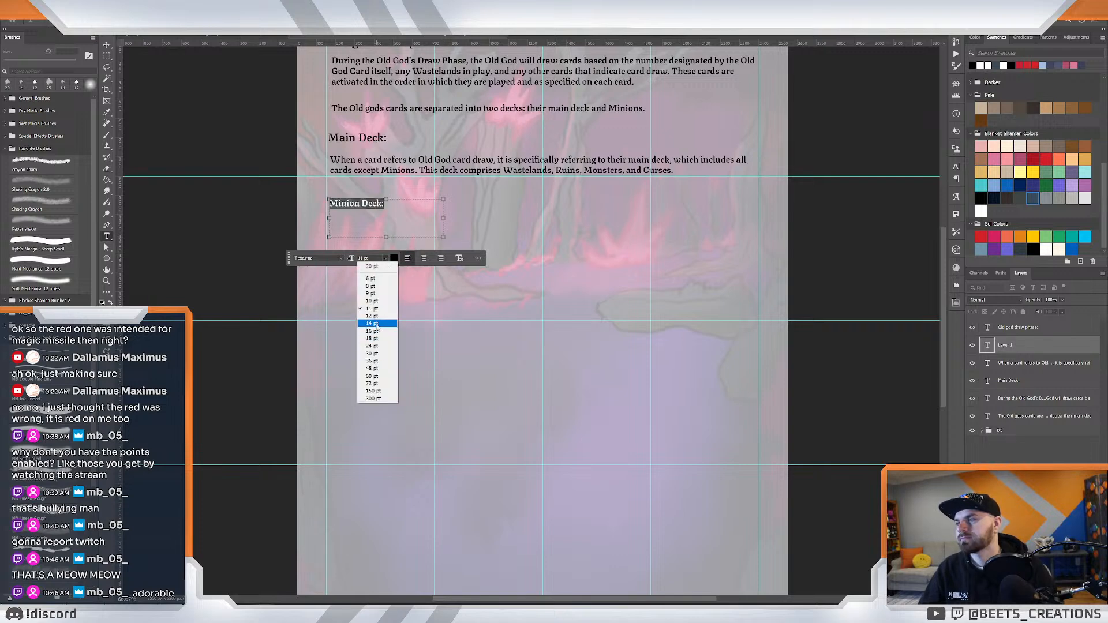
{"action": "left_click", "coordinate": [375, 333]}
{"action": "left_click", "coordinate": [106, 46]}
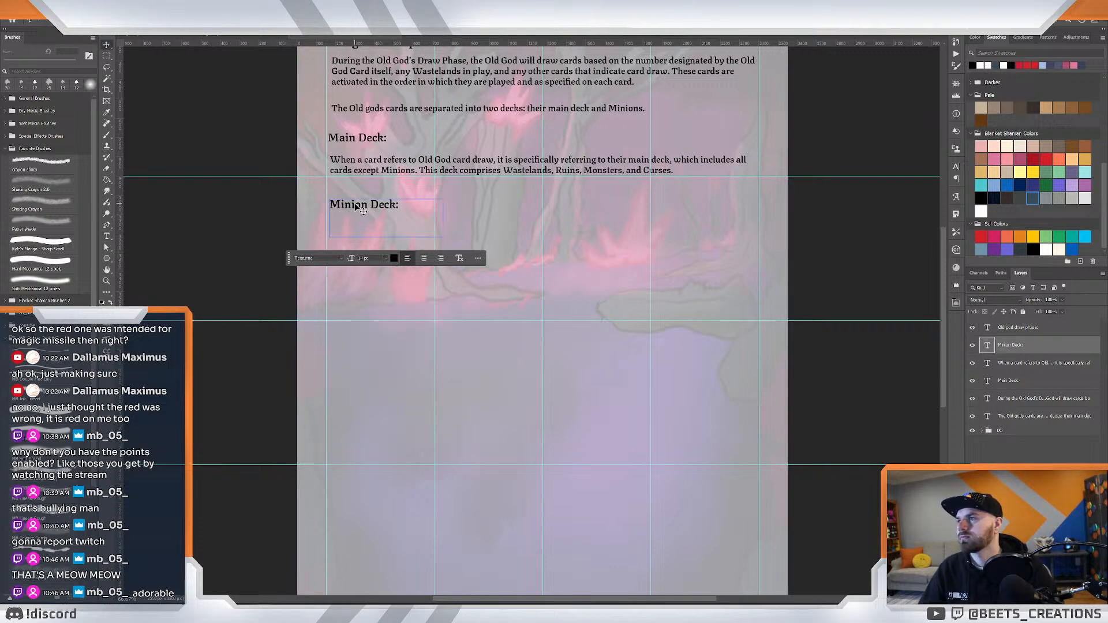
{"action": "mouse_move", "coordinate": [355, 206]}
{"action": "left_mouse_down"}
{"action": "mouse_move", "coordinate": [353, 282]}
{"action": "mouse_move", "coordinate": [354, 209]}
{"action": "left_mouse_up"}
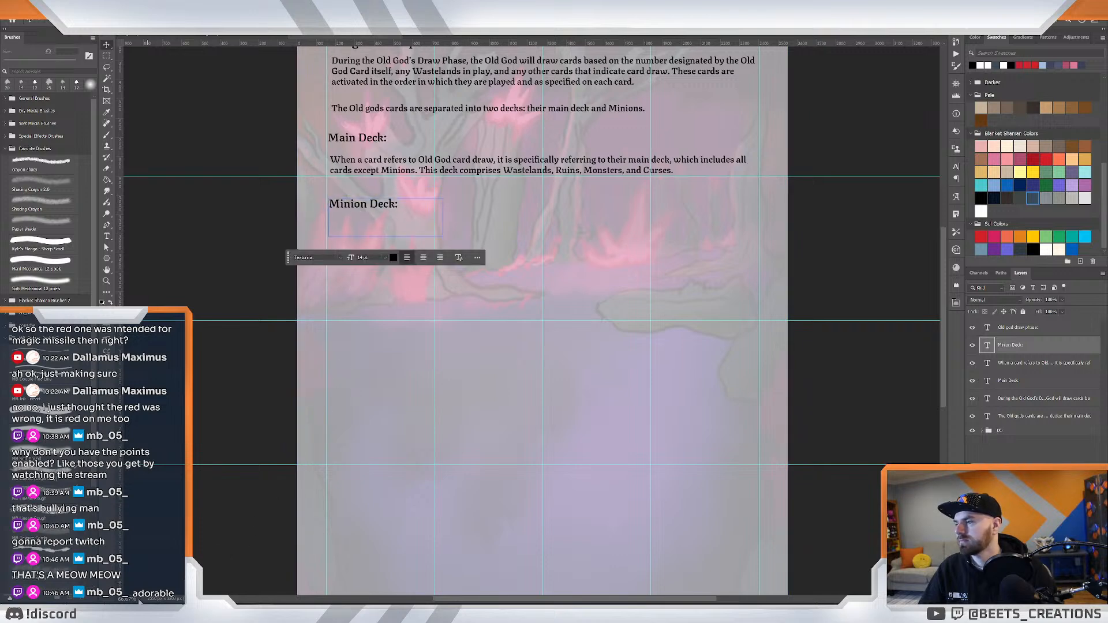
Switch to the AAE Rule book Beta document in Google Docs and copy the paragraph under the "Minion Deck:" heading.
{"action": "mouse_move", "coordinate": [195, 613]}
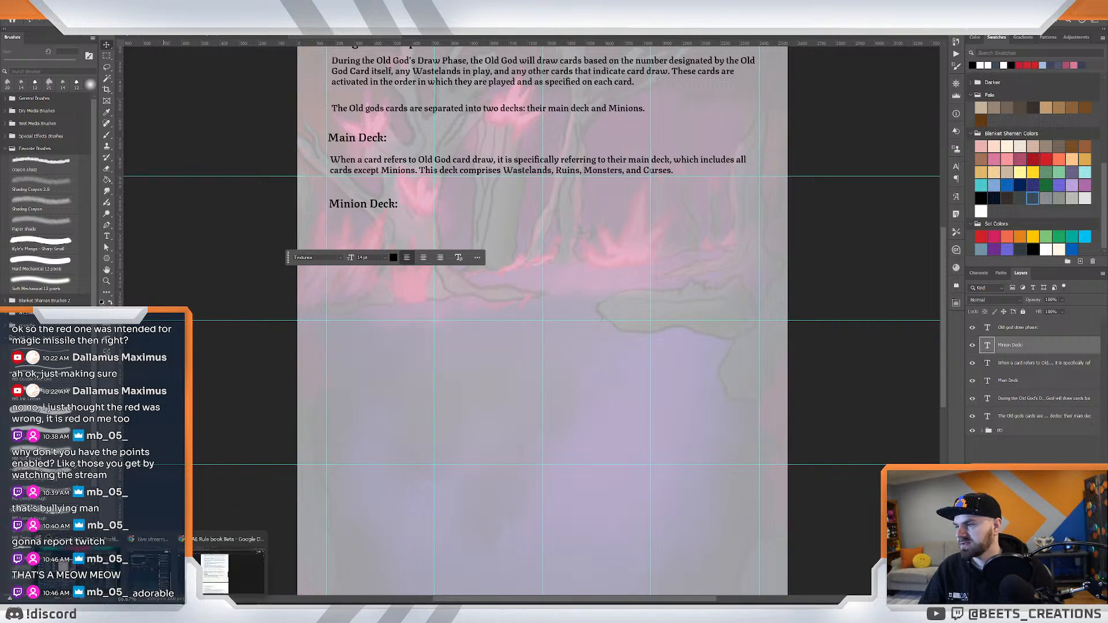
{"action": "left_click", "coordinate": [215, 573]}
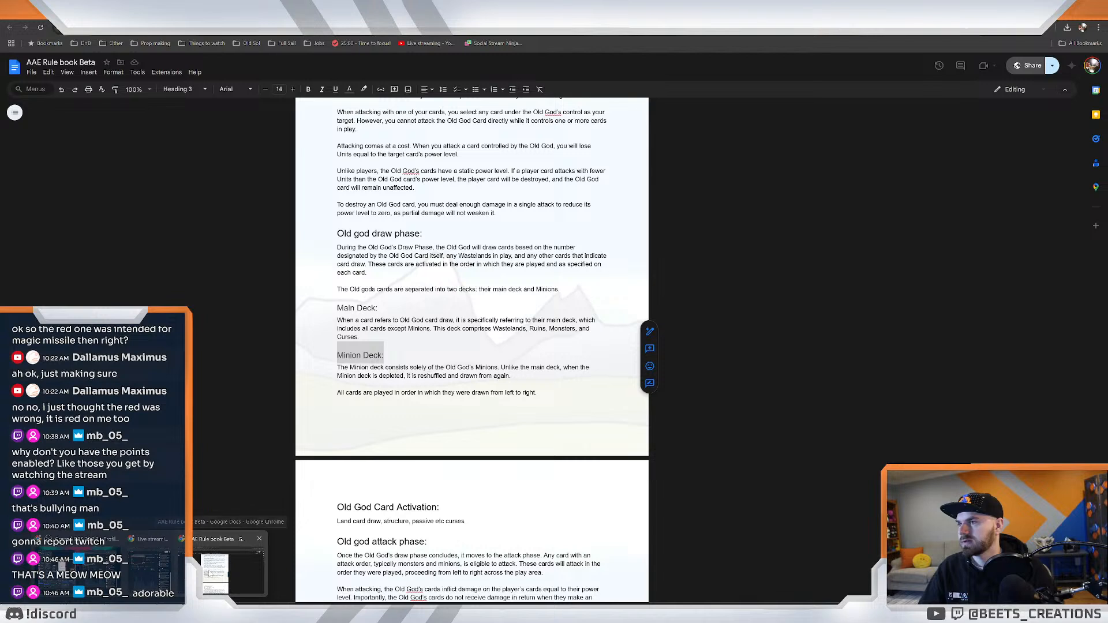
{"action": "left_click", "coordinate": [210, 574]}
{"action": "left_click", "coordinate": [339, 384]}
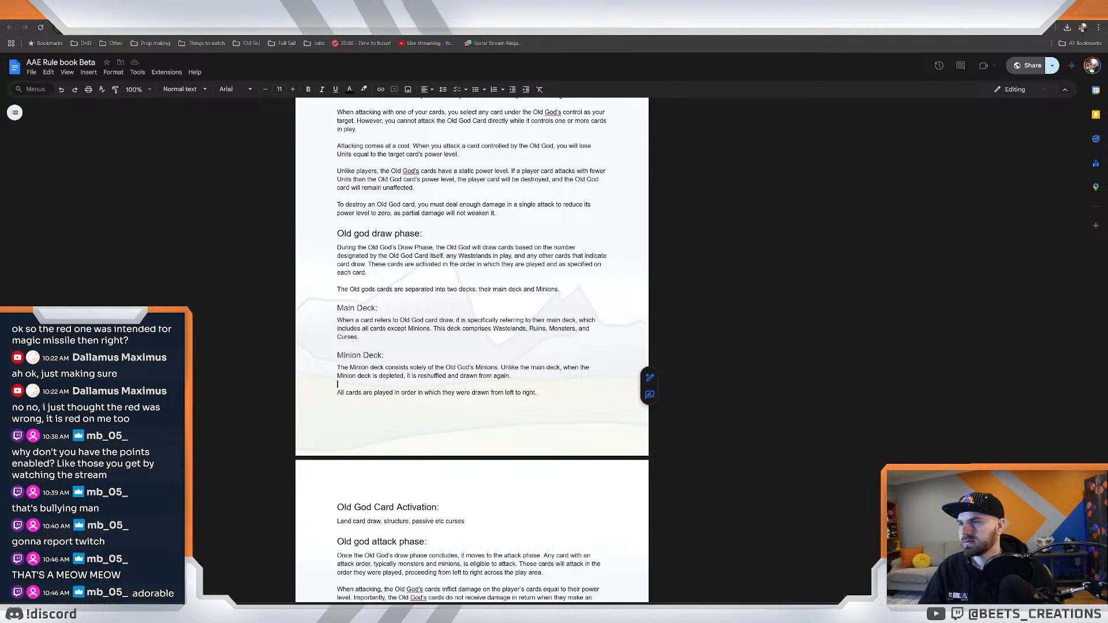
{"action": "left_click_drag", "start_coordinate": [512, 376], "coordinate": [337, 367]}
{"action": "key", "text": "ctrl+c"}
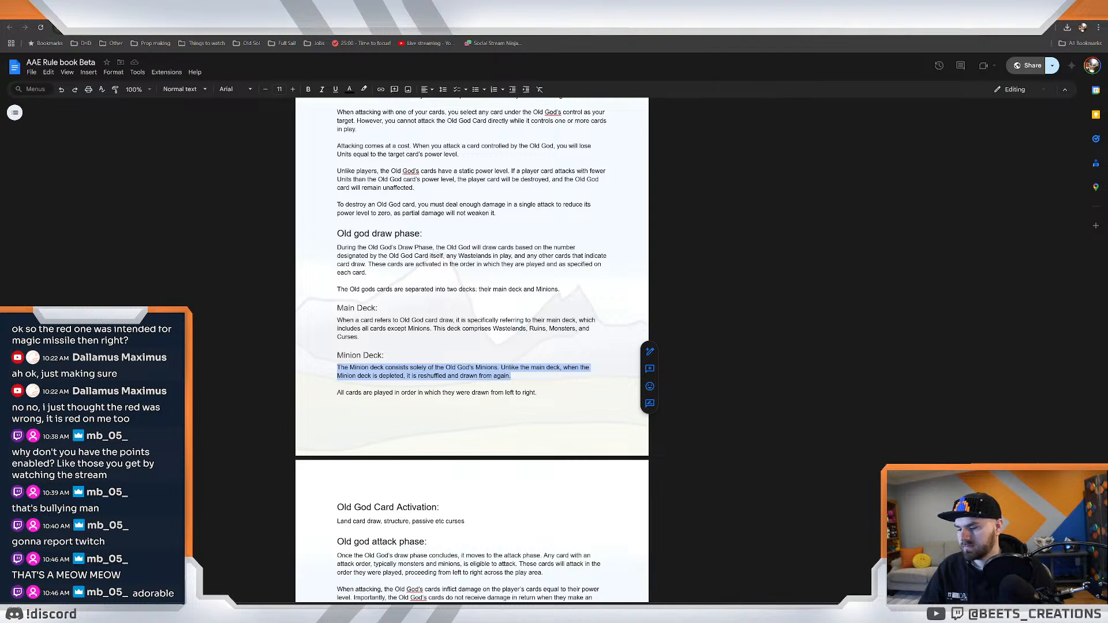
{"action": "left_click", "coordinate": [441, 393]}
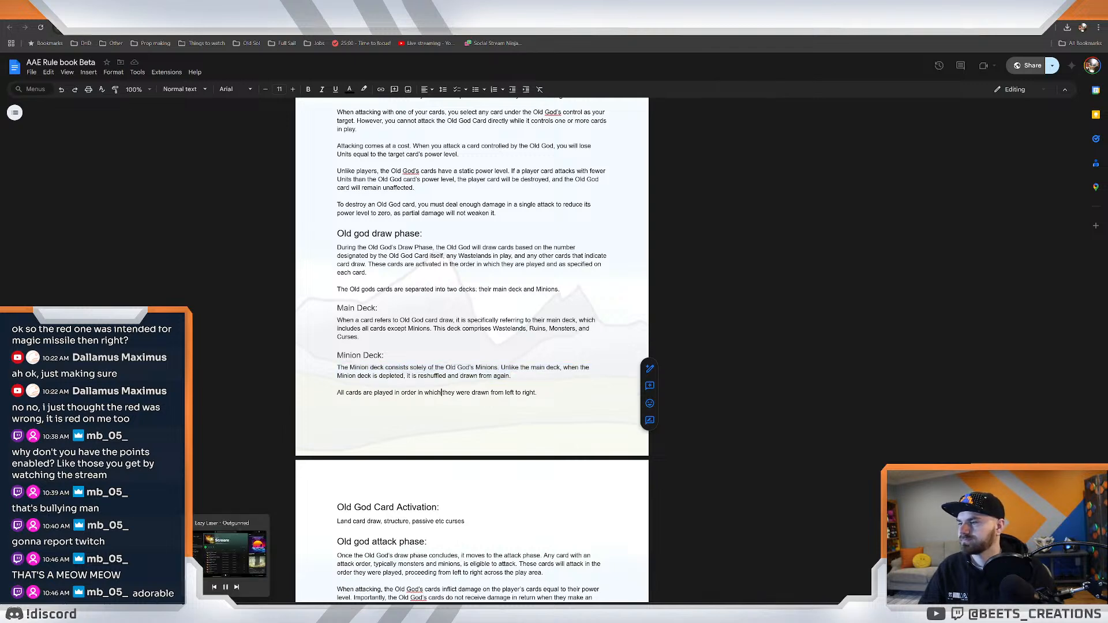
Switch back to Photoshop and paste the paragraph into a new page-wide text box below the "Minion Deck:" heading.
{"action": "mouse_move", "coordinate": [263, 614]}
{"action": "left_click", "coordinate": [263, 568]}
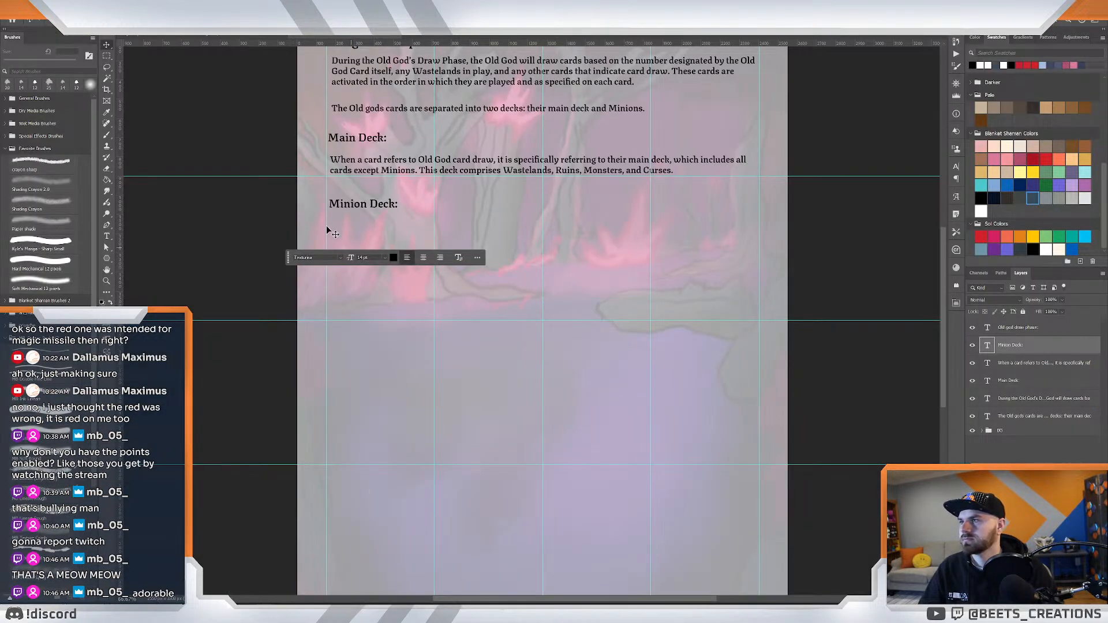
{"action": "left_click", "coordinate": [108, 237]}
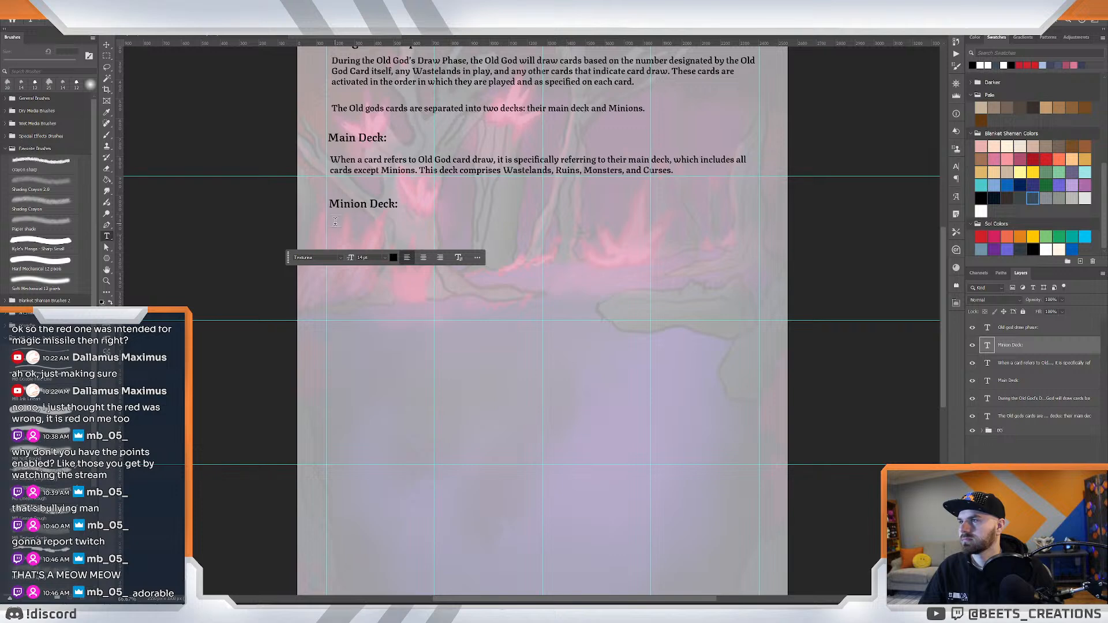
{"action": "left_click_drag", "start_coordinate": [334, 220], "coordinate": [756, 288]}
{"action": "key", "text": "ctrl+v"}
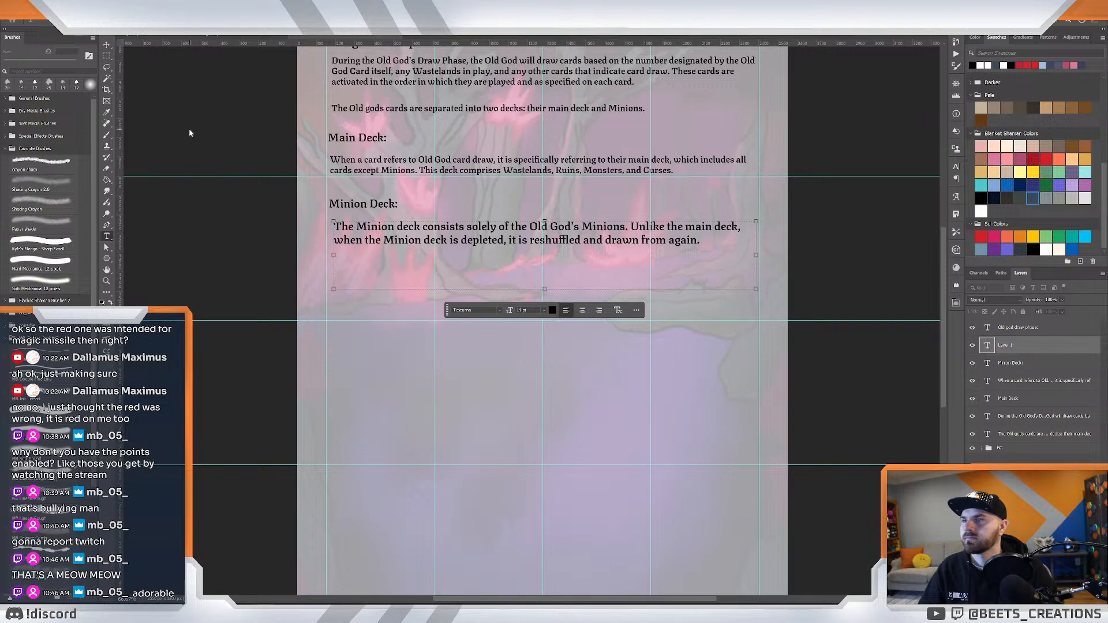
Set the minion deck paragraph to 11 pt and nudge it slightly left to line up with the text above.
{"action": "key", "text": "ctrl+a"}
{"action": "left_click", "coordinate": [544, 310]}
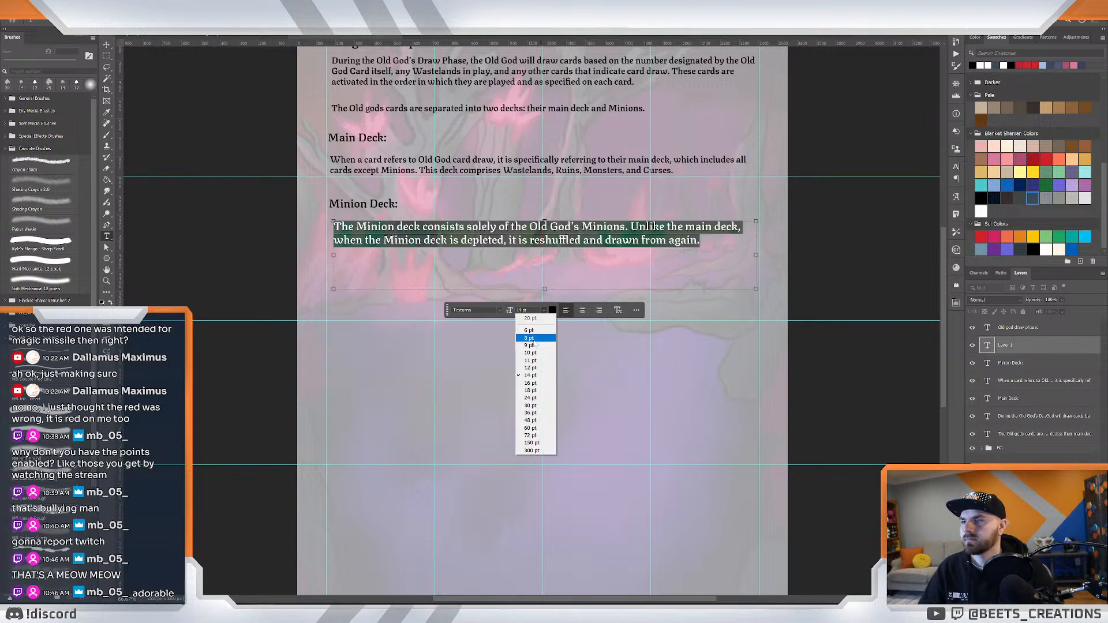
{"action": "left_click", "coordinate": [533, 367]}
{"action": "left_click", "coordinate": [107, 44]}
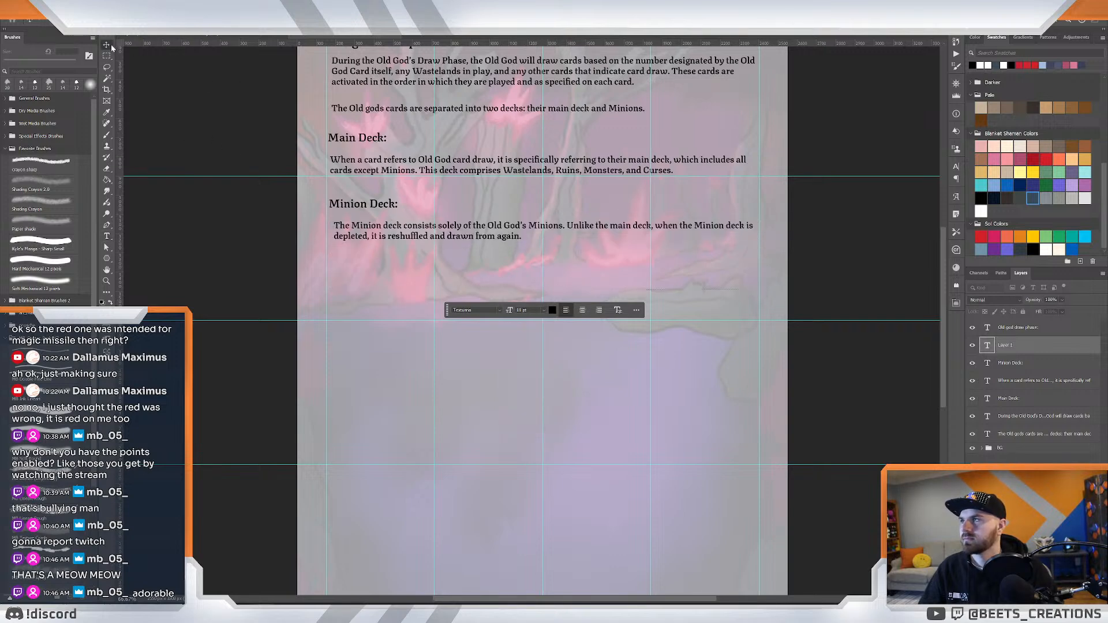
{"action": "left_click_drag", "start_coordinate": [446, 238], "coordinate": [443, 238]}
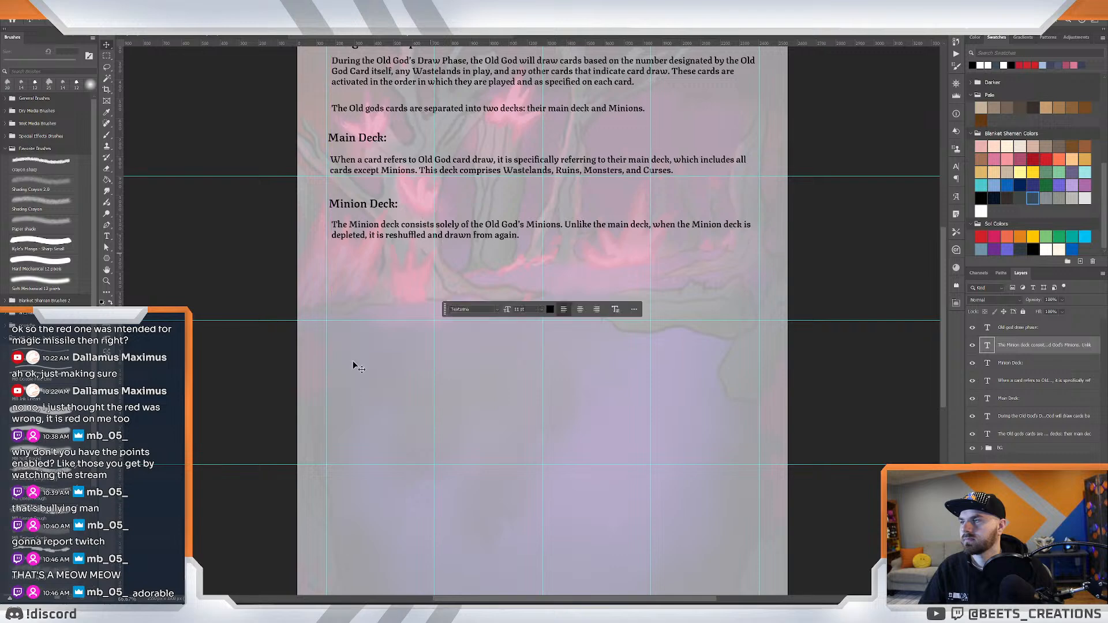
Draw a wide text box below the minion deck paragraph, then switch to Google Docs and copy the sentence starting "All cards are played in order".
{"action": "left_click", "coordinate": [108, 237]}
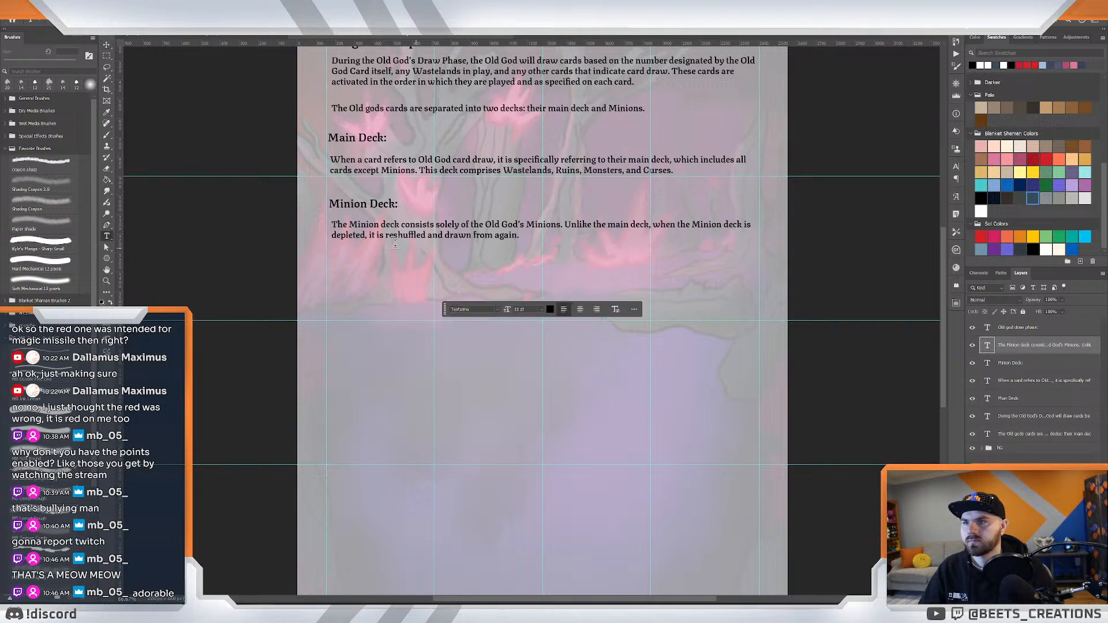
{"action": "left_click_drag", "start_coordinate": [330, 258], "coordinate": [755, 298]}
{"action": "mouse_move", "coordinate": [144, 615]}
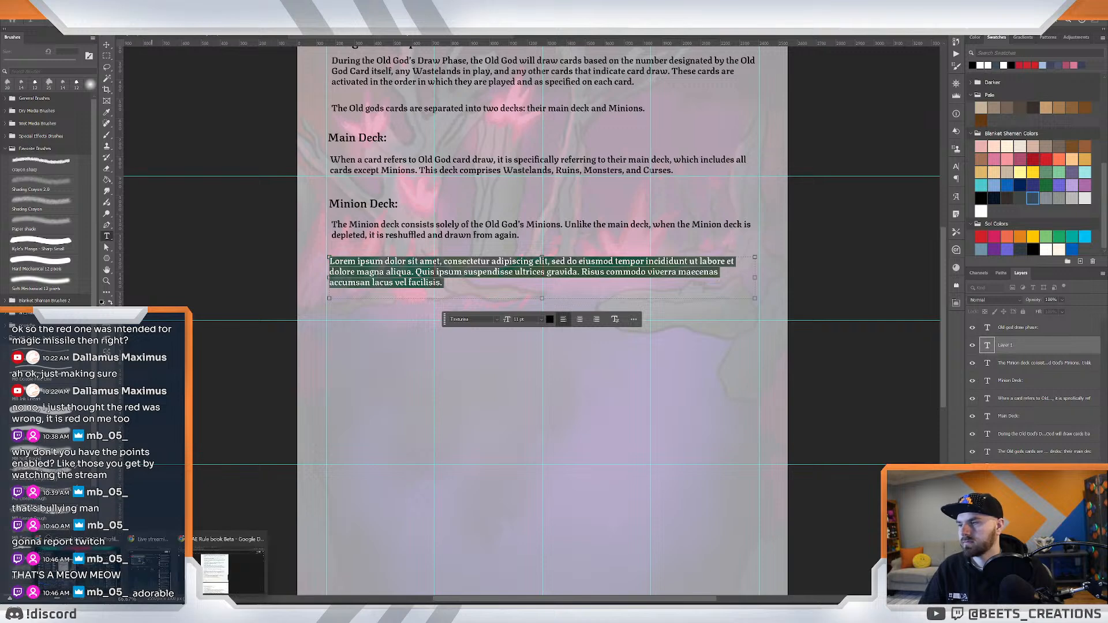
{"action": "left_click", "coordinate": [228, 568]}
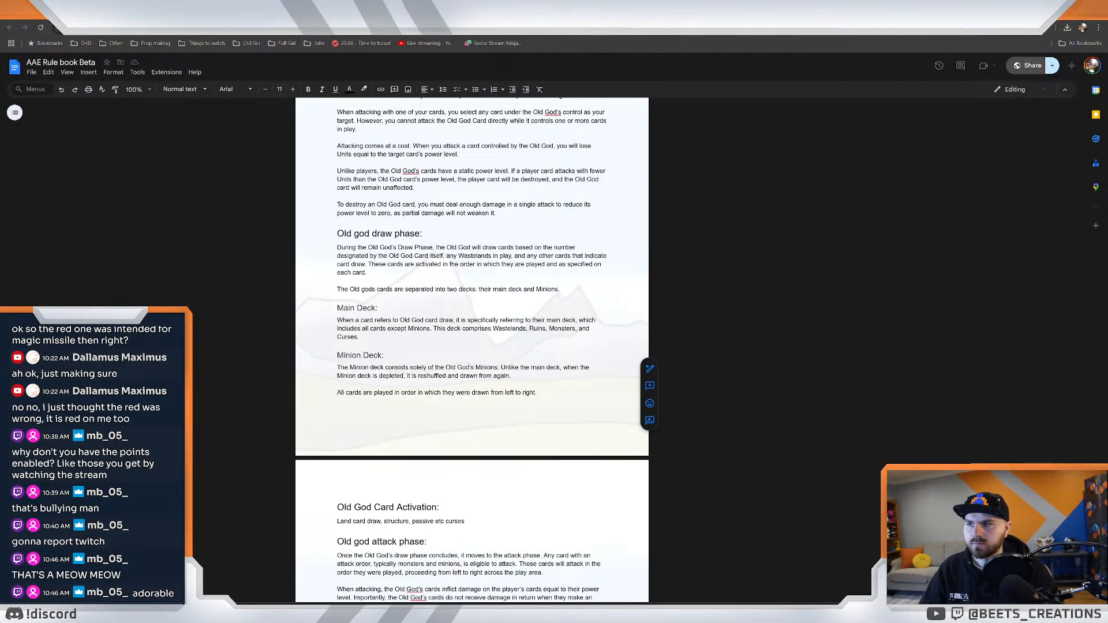
{"action": "left_click_drag", "start_coordinate": [536, 392], "coordinate": [337, 393]}
{"action": "key", "text": "ctrl+c"}
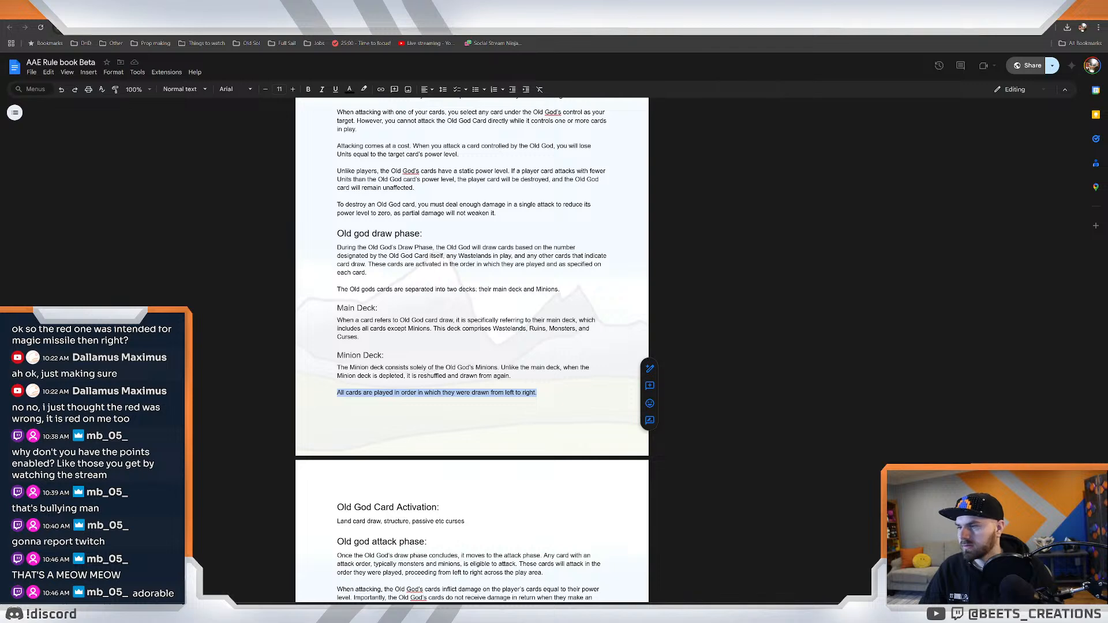
Switch back to Photoshop and replace the new box's placeholder text with the copied "All cards are played in order" sentence.
{"action": "mouse_move", "coordinate": [286, 615]}
{"action": "left_click", "coordinate": [277, 568]}
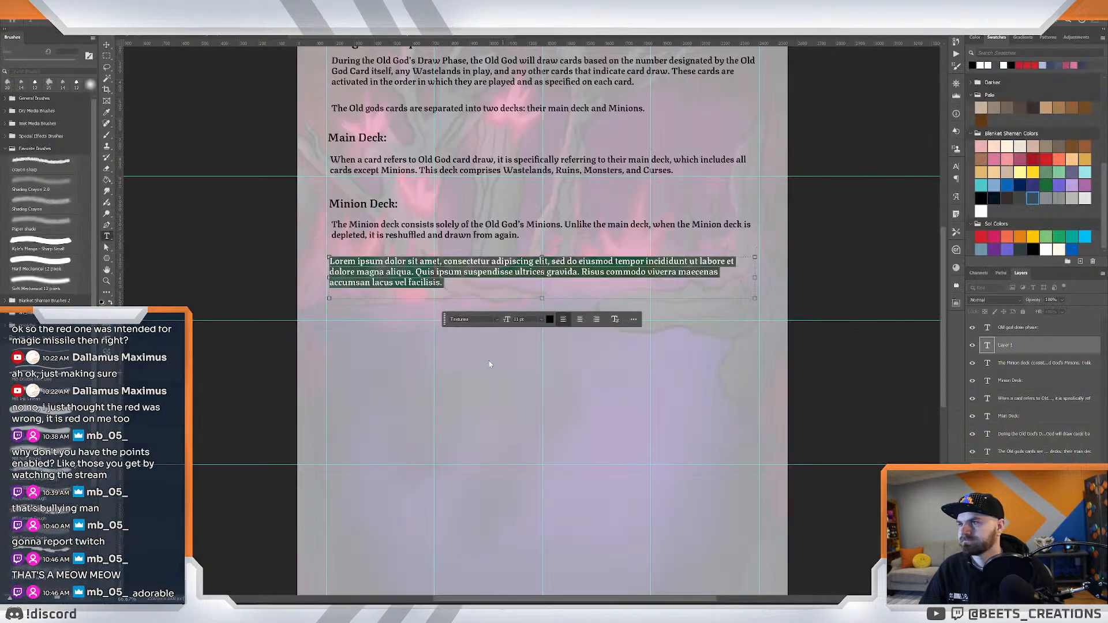
{"action": "triple_click", "coordinate": [442, 283]}
{"action": "left_click", "coordinate": [443, 283]}
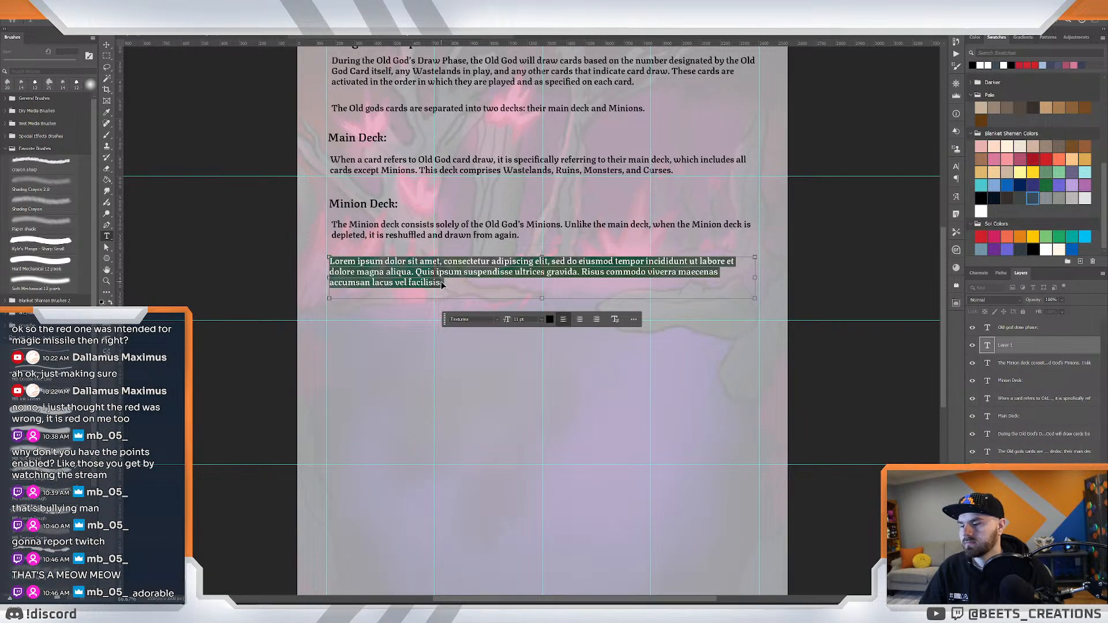
{"action": "key", "text": "ctrl+v"}
{"action": "left_click", "coordinate": [106, 44]}
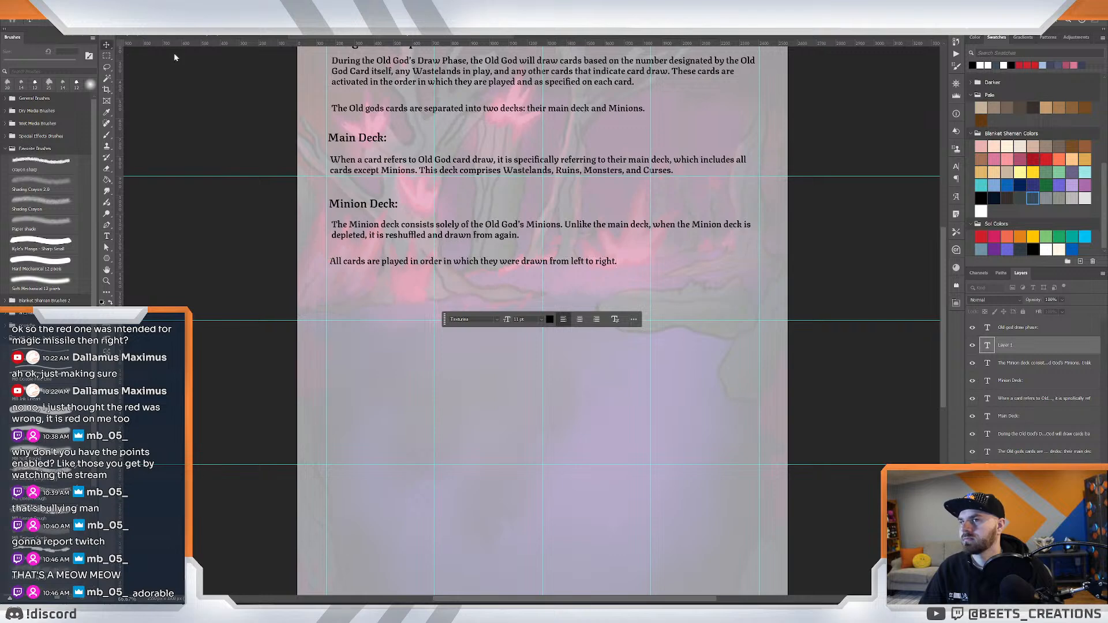
Move the "All cards are played" text layer down the stack to just beneath the "The Old gods cards are" layer.
{"action": "left_click", "coordinate": [991, 346]}
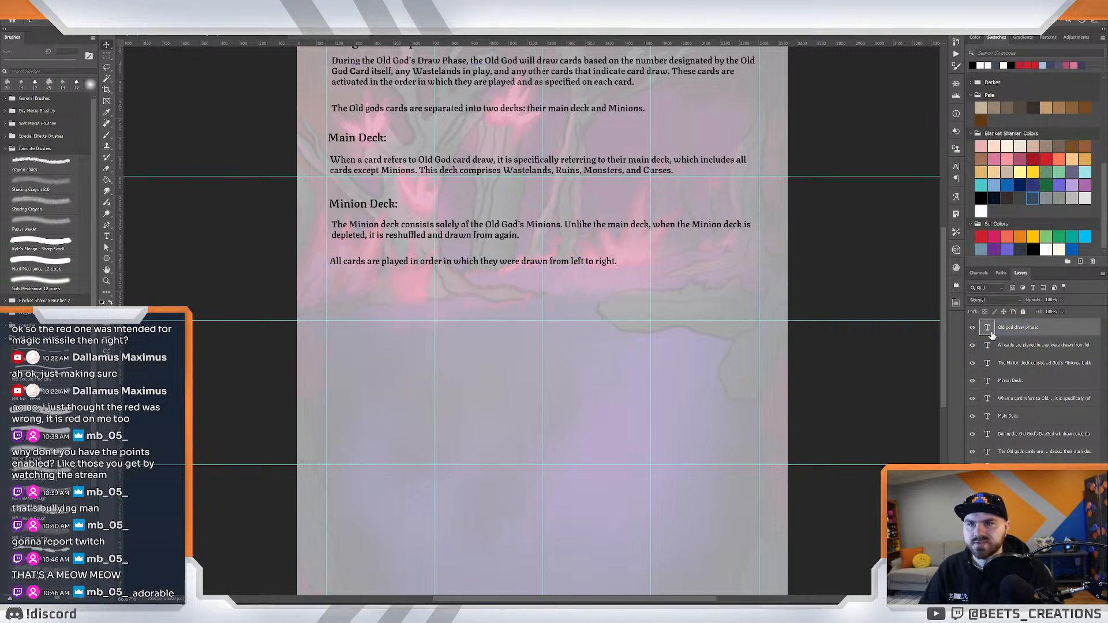
{"action": "left_click", "coordinate": [613, 202]}
{"action": "scroll", "coordinate": [612, 202], "scroll_direction": "up", "scroll_amount": 3}
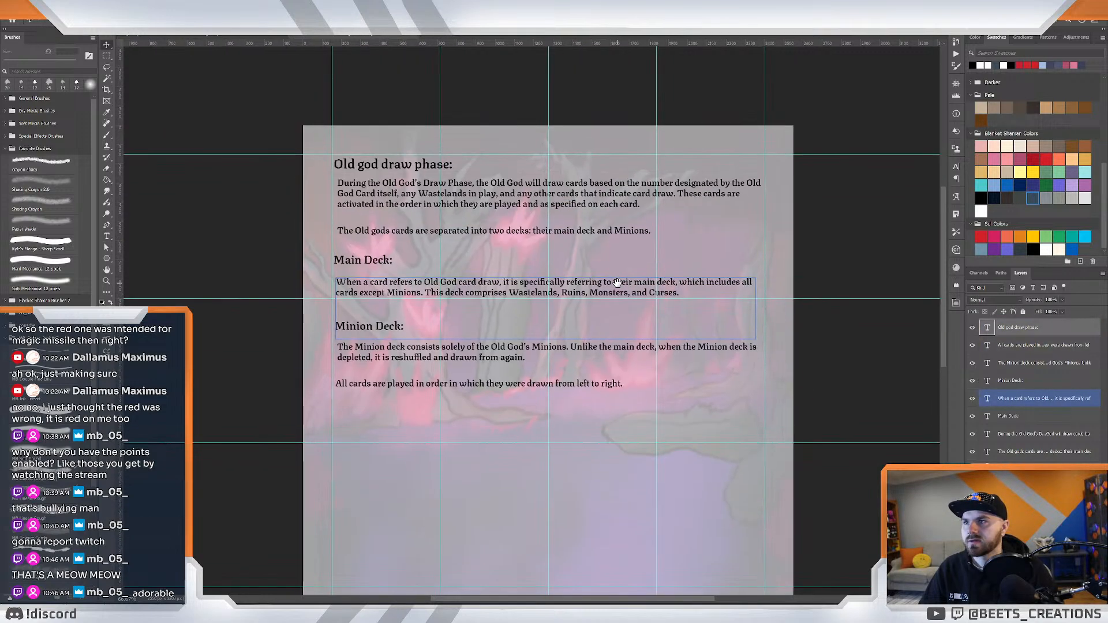
{"action": "left_click", "coordinate": [972, 327]}
{"action": "left_click", "coordinate": [972, 328]}
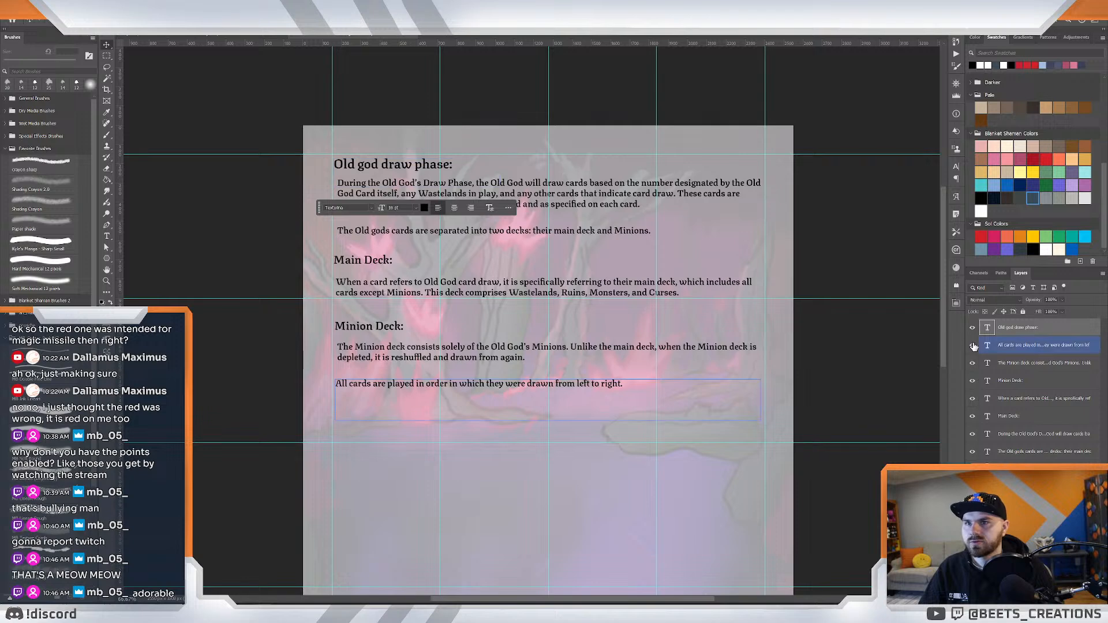
{"action": "left_click", "coordinate": [1033, 346]}
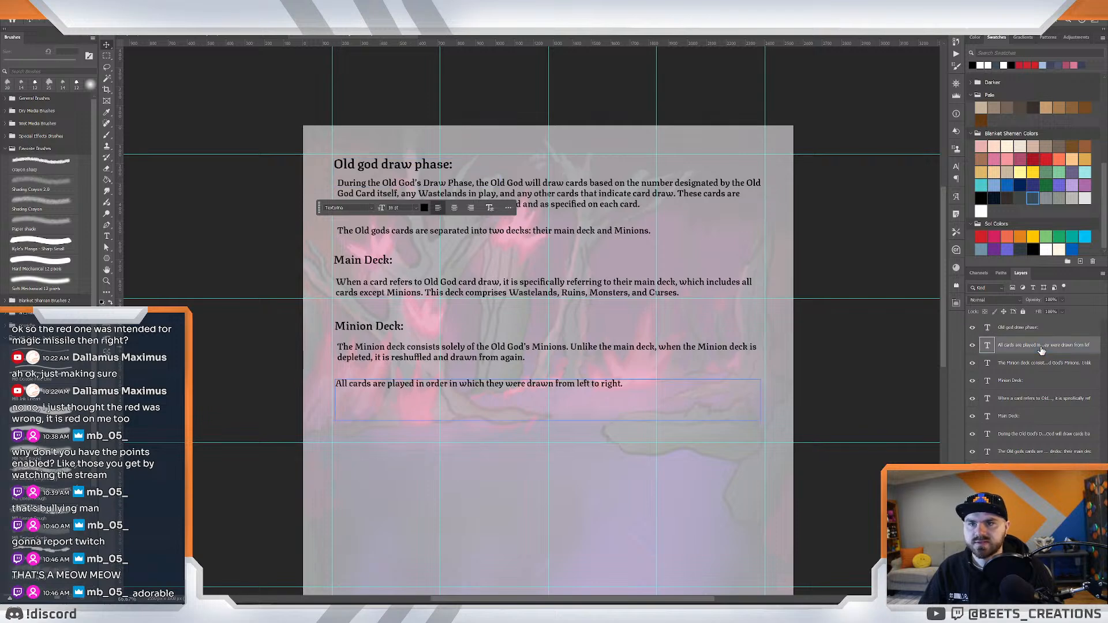
{"action": "left_click_drag", "start_coordinate": [1033, 349], "coordinate": [1050, 455]}
{"action": "left_click_drag", "start_coordinate": [1051, 456], "coordinate": [1051, 457]}
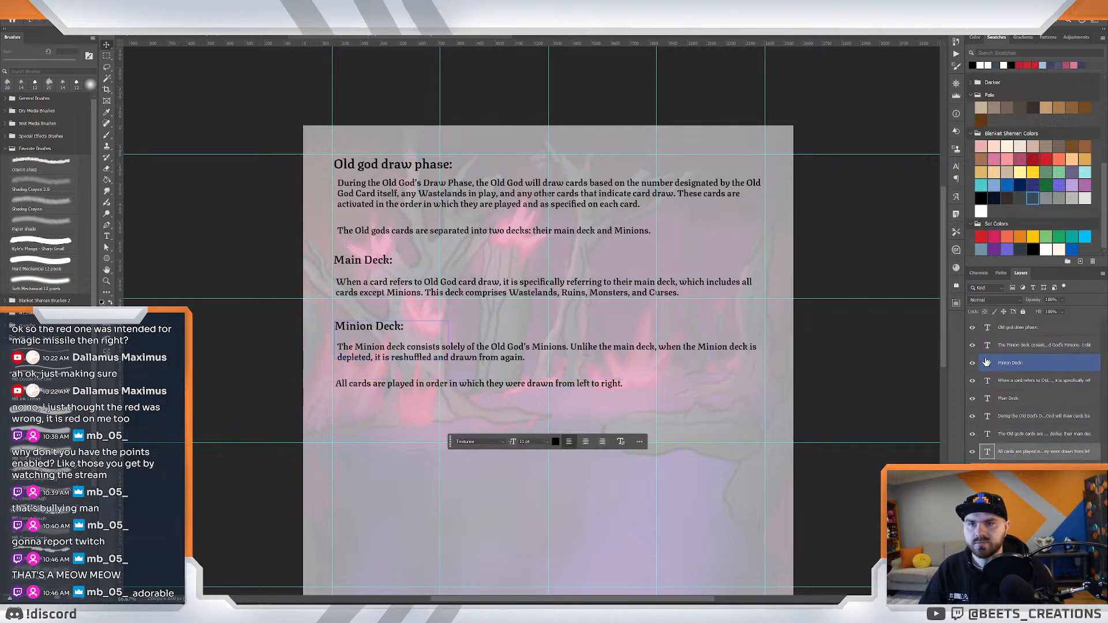
Move the minion deck paragraph and "Minion Deck:" heading layers down to directly above the "All cards are played" layer, heading uppermost.
{"action": "left_click", "coordinate": [972, 345]}
{"action": "left_click", "coordinate": [973, 345]}
{"action": "left_click_drag", "start_coordinate": [1044, 349], "coordinate": [1041, 443]}
{"action": "left_click", "coordinate": [975, 346]}
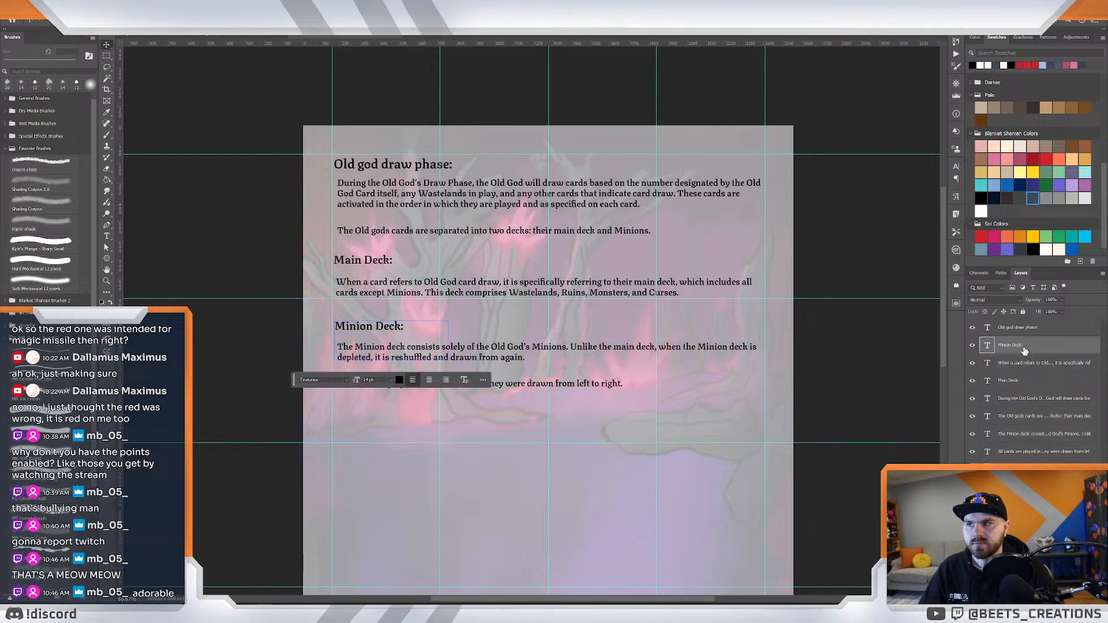
{"action": "left_click_drag", "start_coordinate": [1027, 351], "coordinate": [1046, 429]}
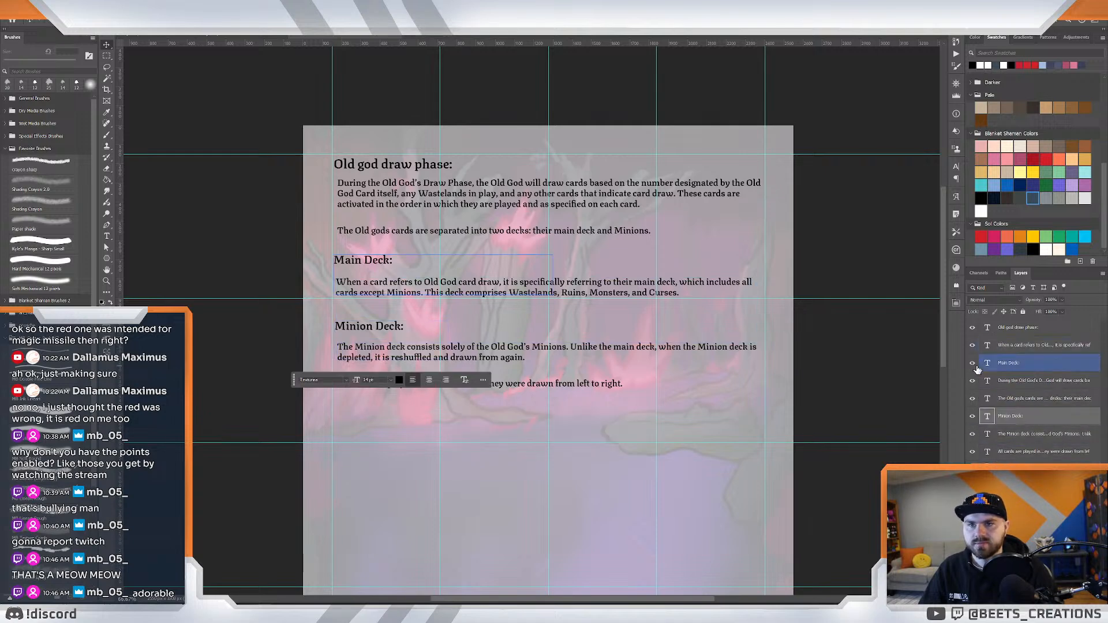
Move the "When a card refers to Old God" paragraph layer down to directly above the "Minion Deck:" layer.
{"action": "left_click", "coordinate": [975, 345]}
{"action": "left_click", "coordinate": [973, 345]}
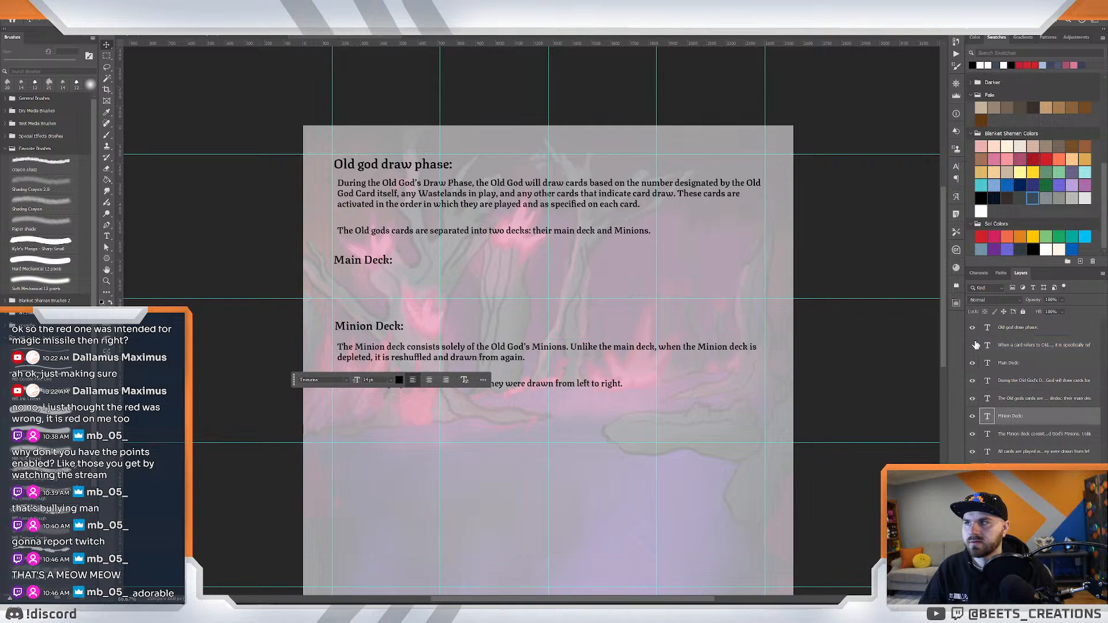
{"action": "left_click", "coordinate": [972, 345]}
{"action": "left_click", "coordinate": [1041, 378]}
{"action": "left_click_drag", "start_coordinate": [1052, 349], "coordinate": [1048, 407]}
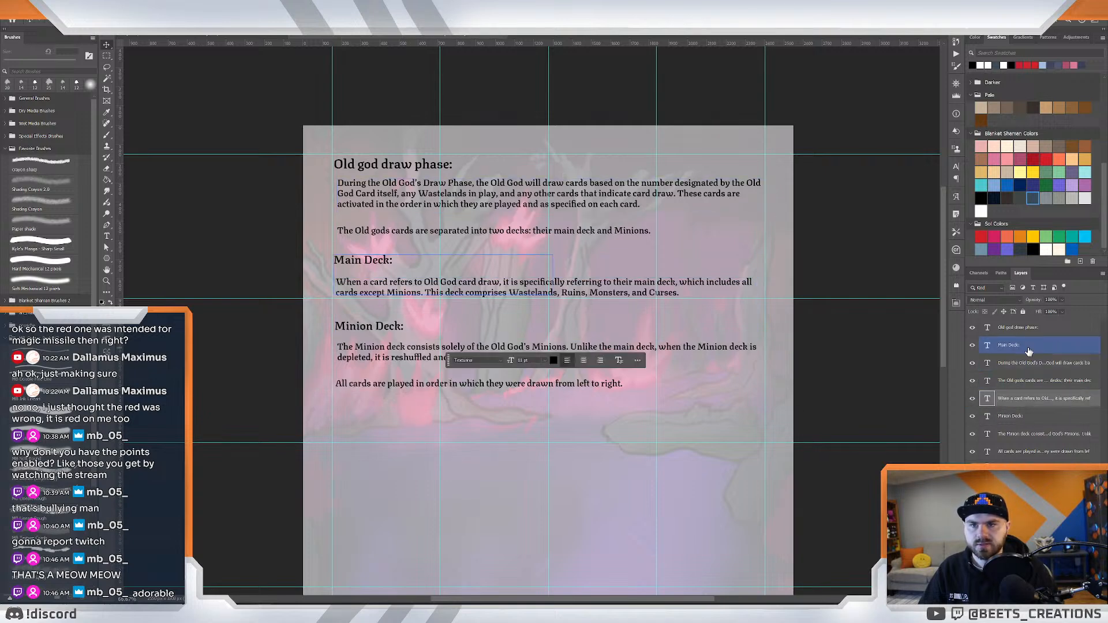
Move the "During the Old God's Draw Phase" paragraph layer up to directly beneath the "Old god draw phase:" heading layer.
{"action": "left_click", "coordinate": [972, 344]}
{"action": "left_click", "coordinate": [972, 345]}
{"action": "left_click", "coordinate": [973, 363]}
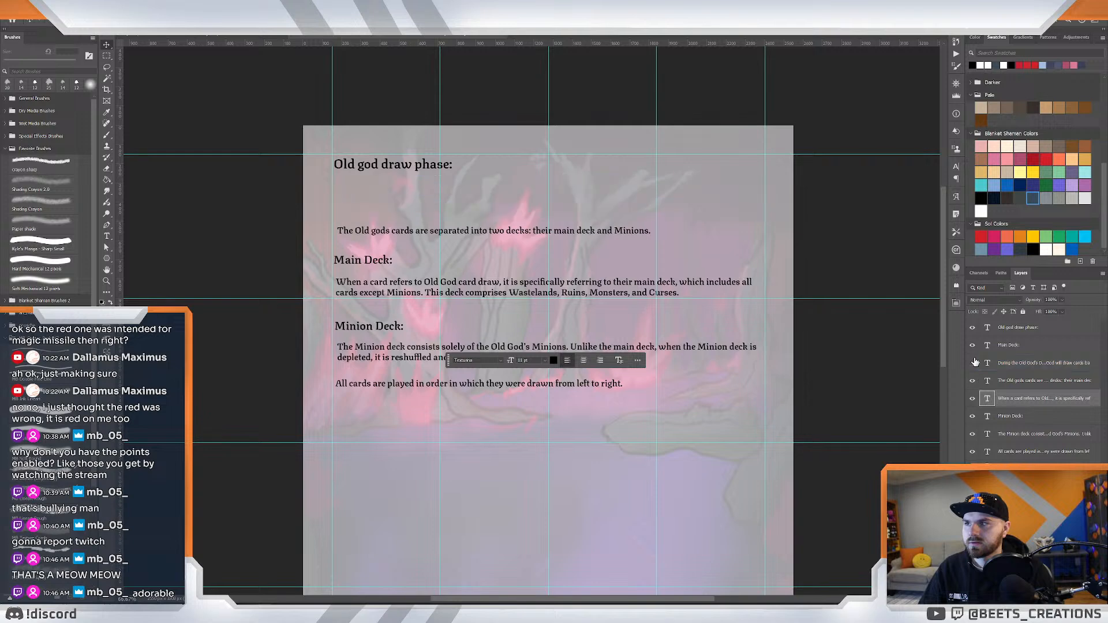
{"action": "left_click", "coordinate": [973, 363]}
{"action": "left_click_drag", "start_coordinate": [1040, 364], "coordinate": [1038, 337]}
{"action": "left_click", "coordinate": [972, 327]}
{"action": "left_click", "coordinate": [972, 327]}
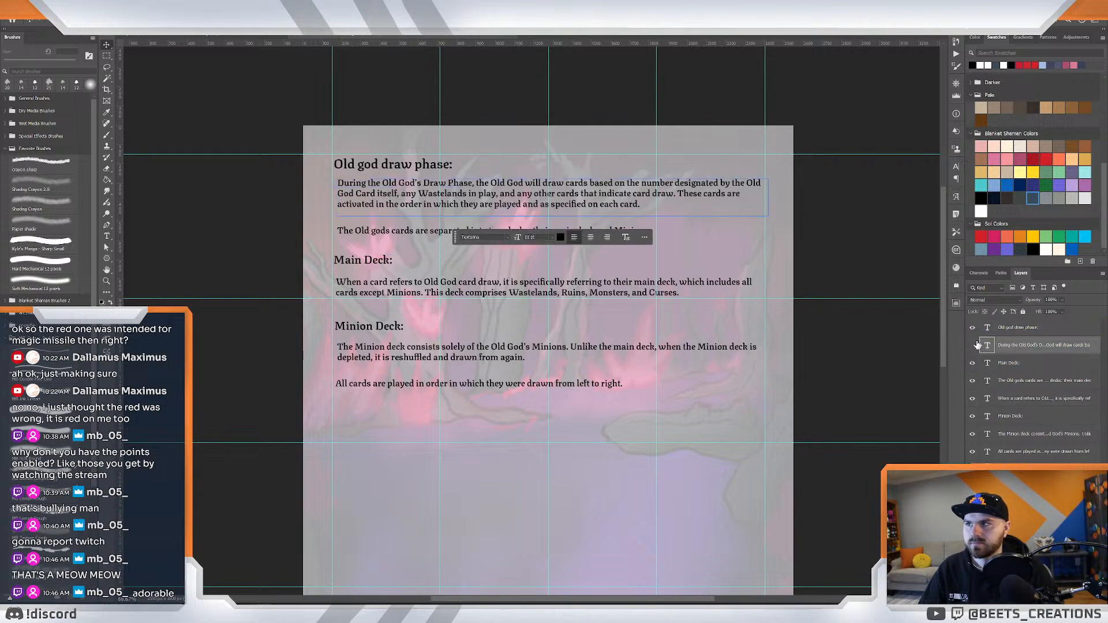
Reorder the layers so the "Main Deck:" heading sits directly below the "The Old gods cards are" layer.
{"action": "left_click", "coordinate": [974, 381]}
{"action": "left_click", "coordinate": [975, 397]}
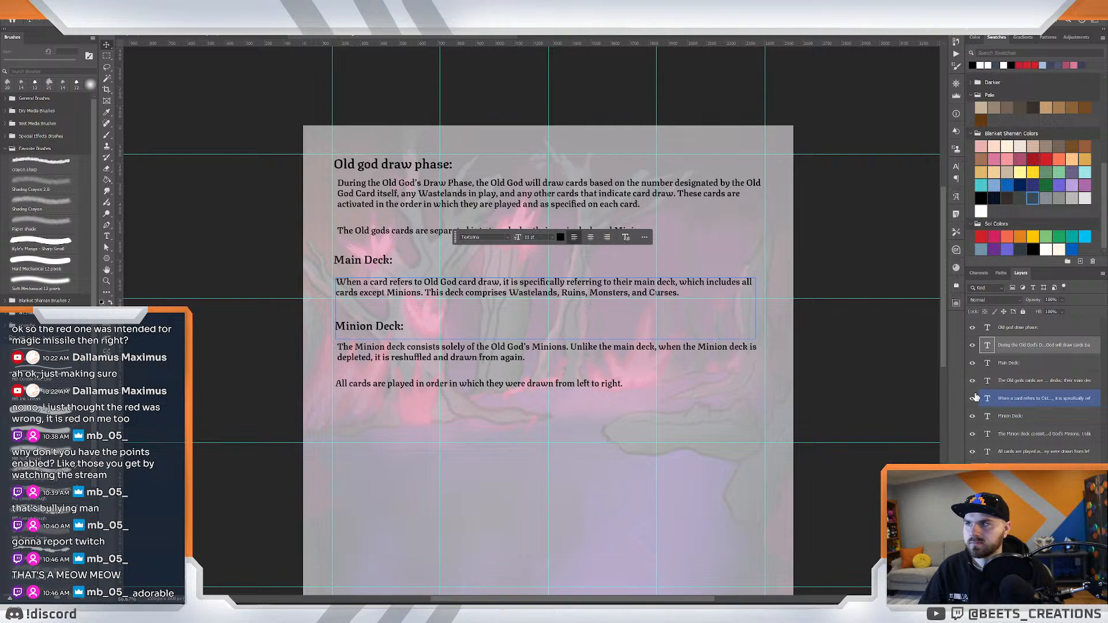
{"action": "left_click", "coordinate": [975, 381]}
{"action": "left_click", "coordinate": [972, 382]}
{"action": "left_click", "coordinate": [973, 382]}
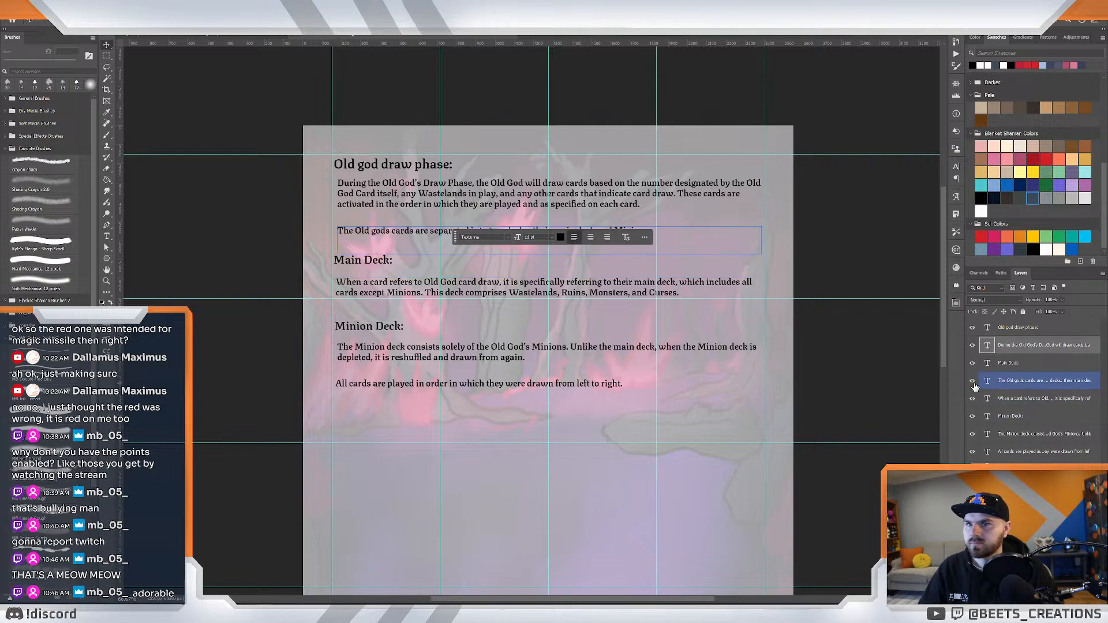
{"action": "left_click_drag", "start_coordinate": [974, 385], "coordinate": [976, 367]}
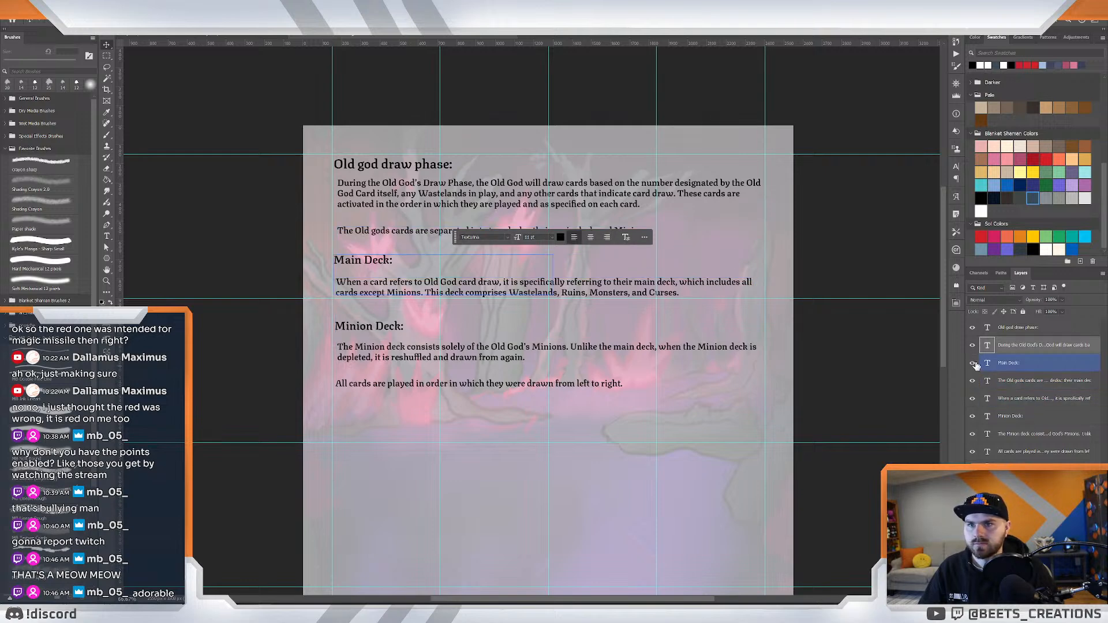
{"action": "left_click", "coordinate": [1014, 382]}
Toggle each text layer's visibility one by one to check that the layer order matches the text order on the page.
{"action": "left_click", "coordinate": [978, 330]}
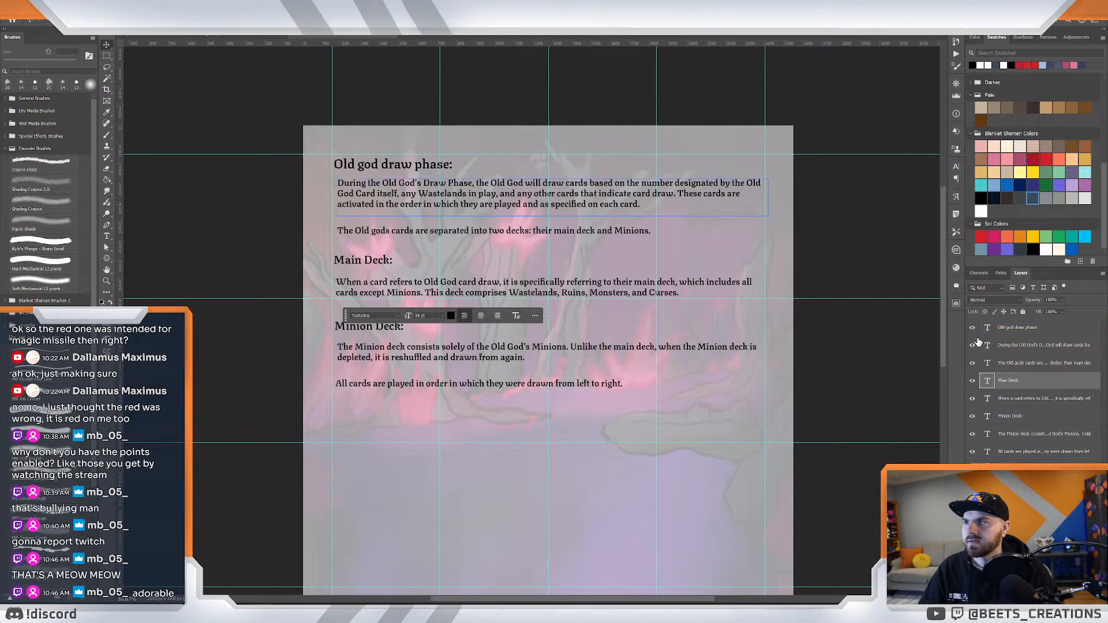
{"action": "left_click", "coordinate": [972, 345]}
{"action": "left_click", "coordinate": [972, 345]}
{"action": "left_click", "coordinate": [974, 362]}
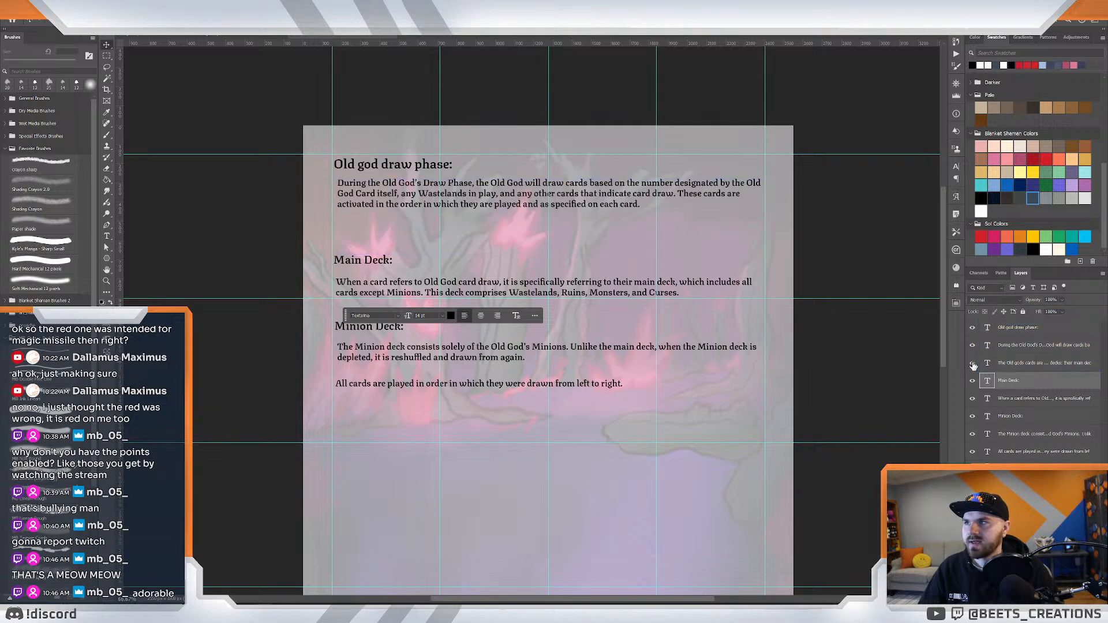
{"action": "left_click", "coordinate": [972, 398]}
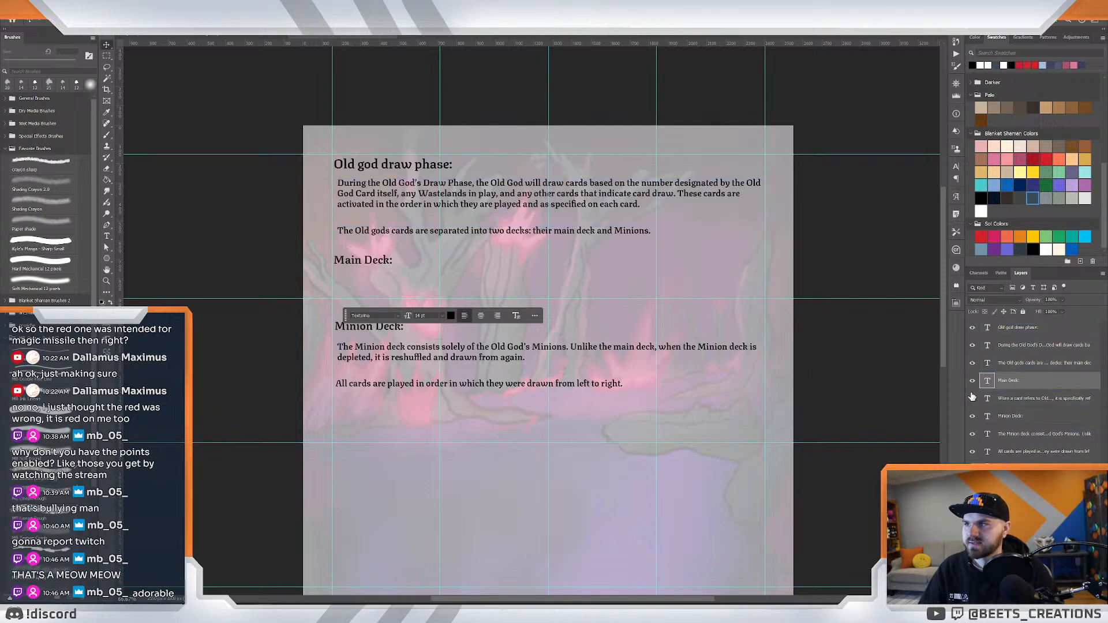
{"action": "left_click", "coordinate": [972, 398]}
{"action": "left_click", "coordinate": [973, 417]}
{"action": "left_click", "coordinate": [973, 418]}
{"action": "left_click", "coordinate": [973, 418]}
{"action": "left_click", "coordinate": [974, 433]}
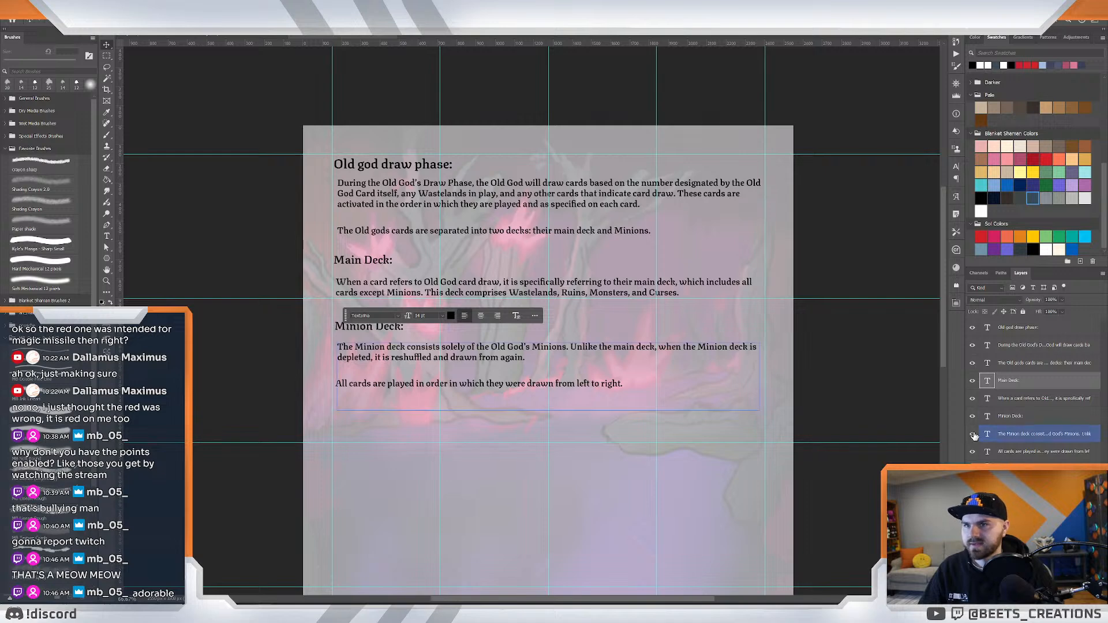
{"action": "left_click", "coordinate": [973, 450]}
{"action": "left_click", "coordinate": [973, 451]}
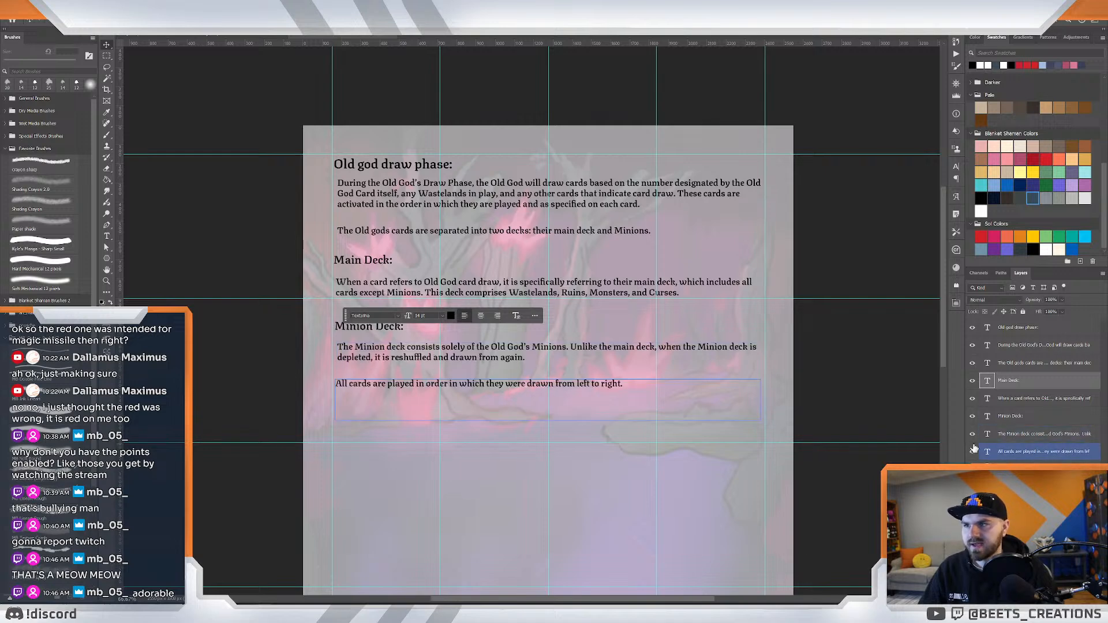
{"action": "left_click", "coordinate": [975, 469]}
Examine the whole page at different magnifications to judge the text layout and the free space.
{"action": "key", "text": "z"}
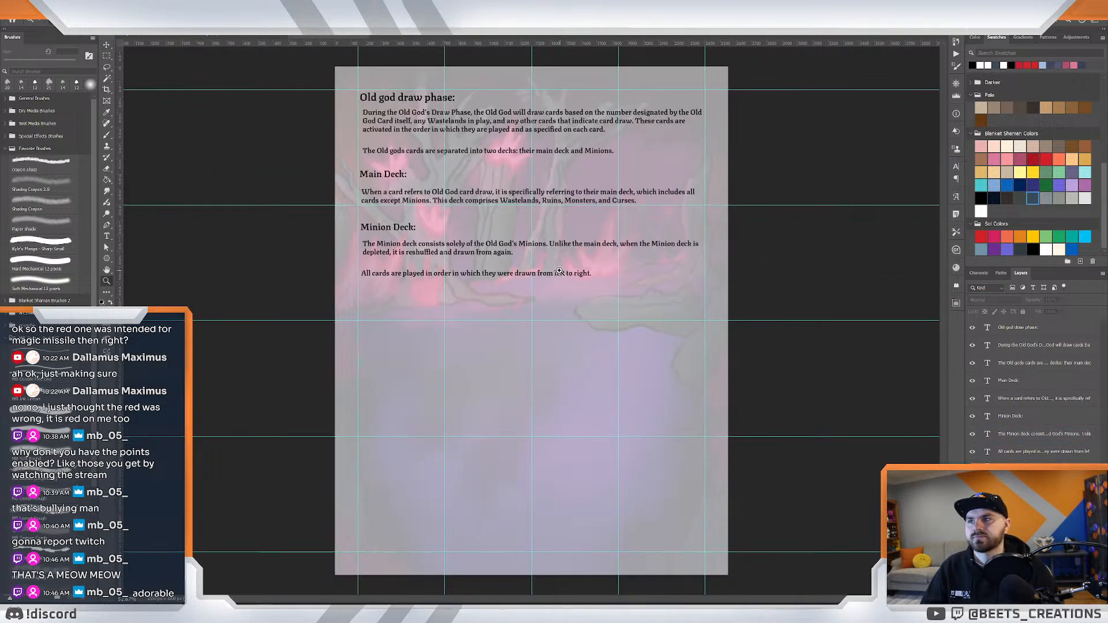
{"action": "scroll", "coordinate": [552, 269], "scroll_direction": "down", "scroll_amount": 3}
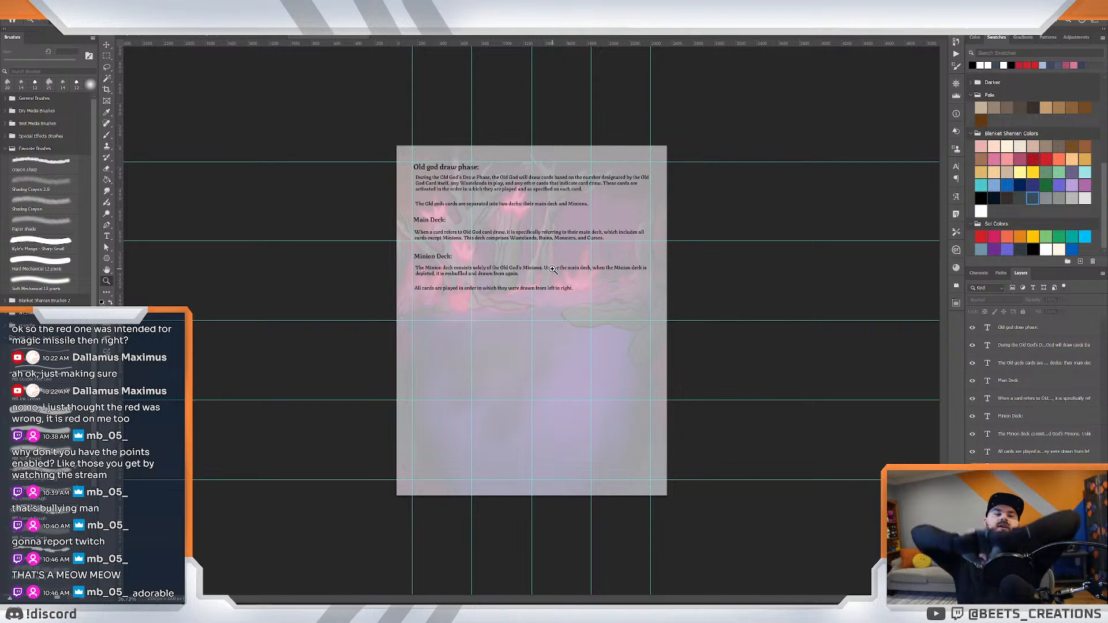
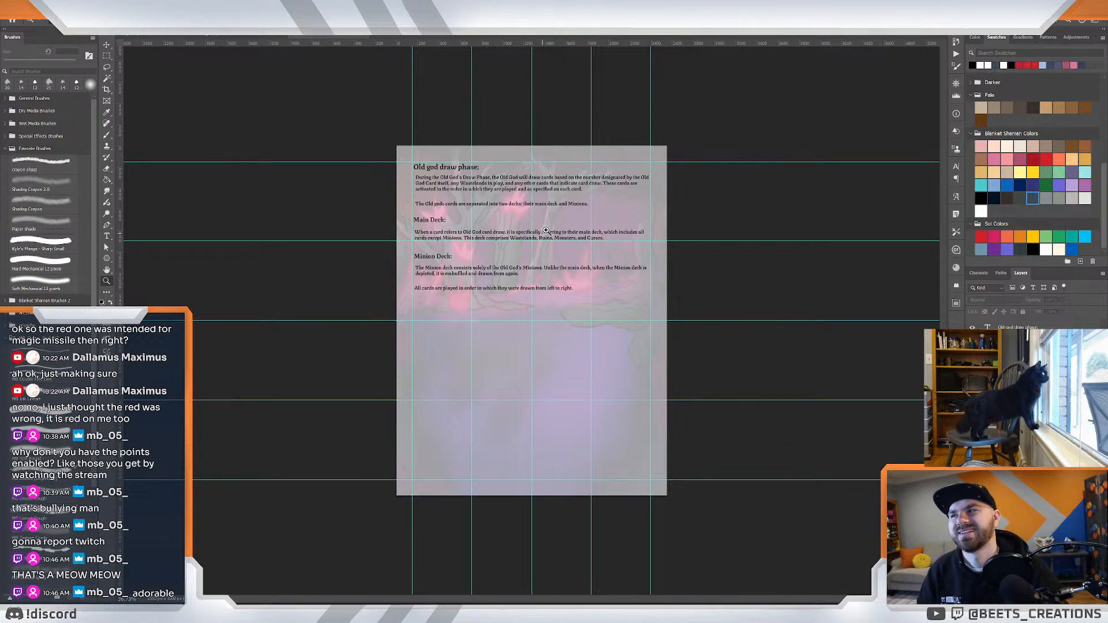
{"action": "scroll", "coordinate": [539, 219], "scroll_direction": "down", "scroll_amount": 1}
{"action": "scroll", "coordinate": [538, 218], "scroll_direction": "up", "scroll_amount": 3}
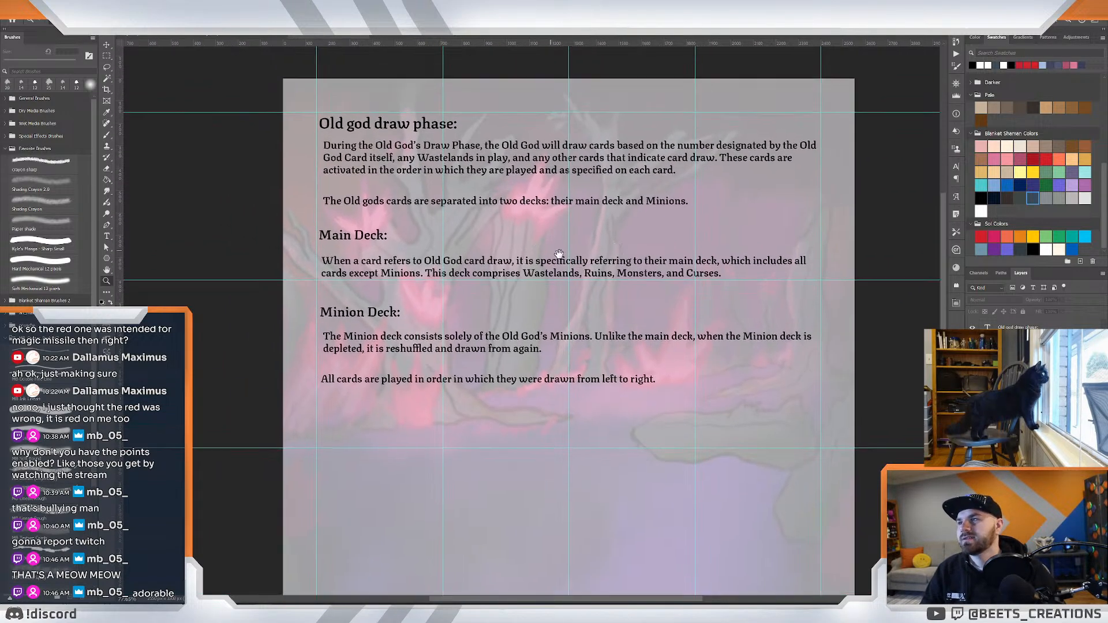
{"action": "left_click_drag", "start_coordinate": [538, 245], "coordinate": [558, 254]}
{"action": "scroll", "coordinate": [753, 297], "scroll_direction": "down", "scroll_amount": 2}
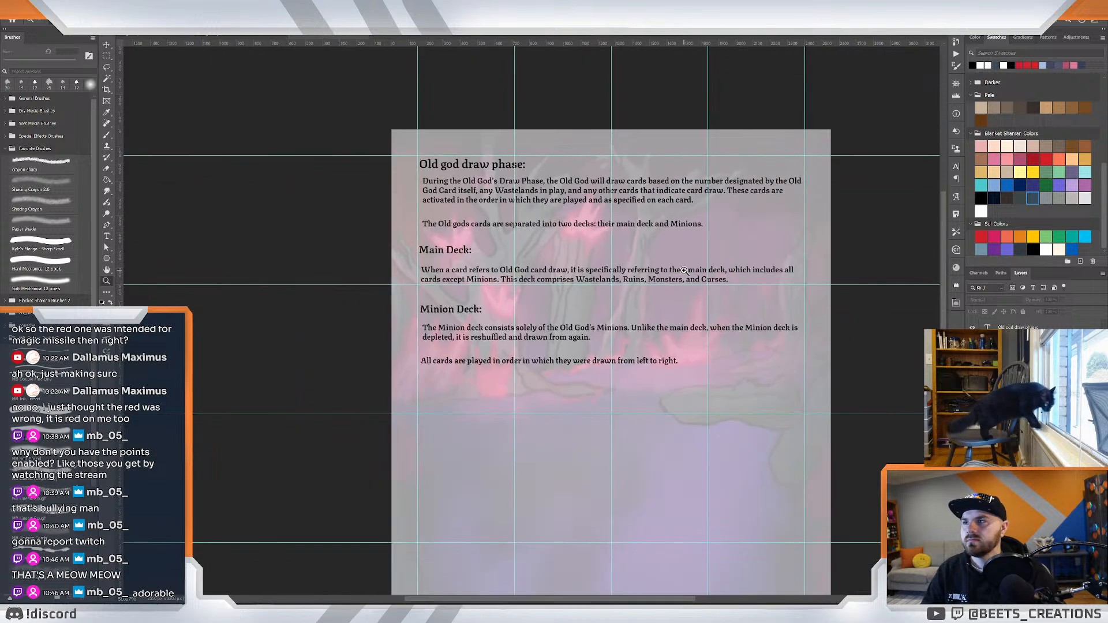
{"action": "scroll", "coordinate": [753, 298], "scroll_direction": "up", "scroll_amount": 1}
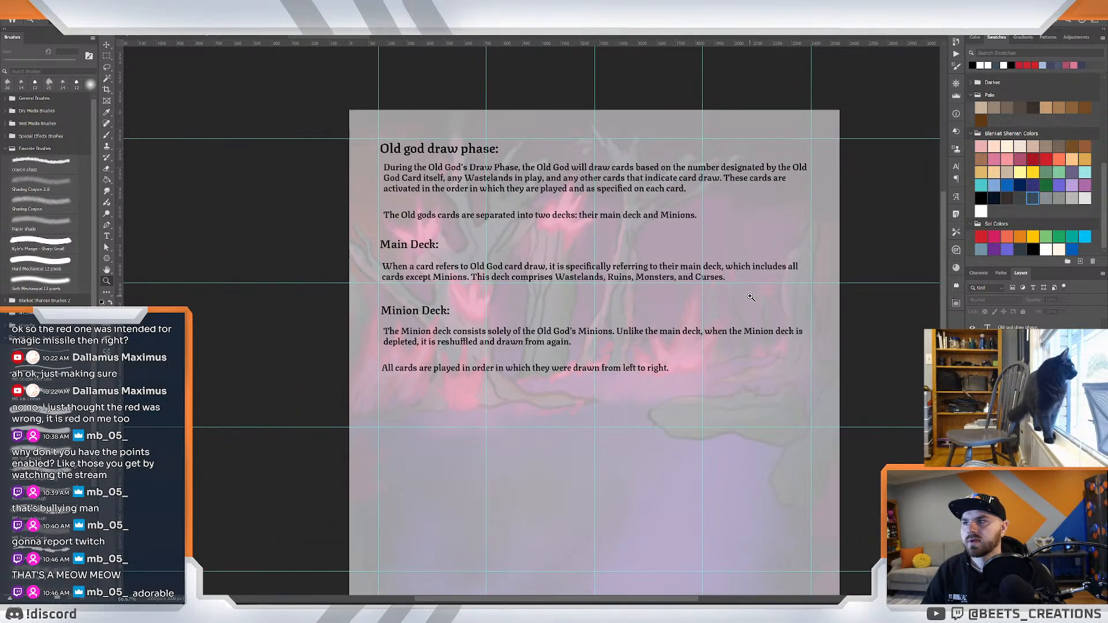
{"action": "scroll", "coordinate": [722, 297], "scroll_direction": "down", "scroll_amount": 2}
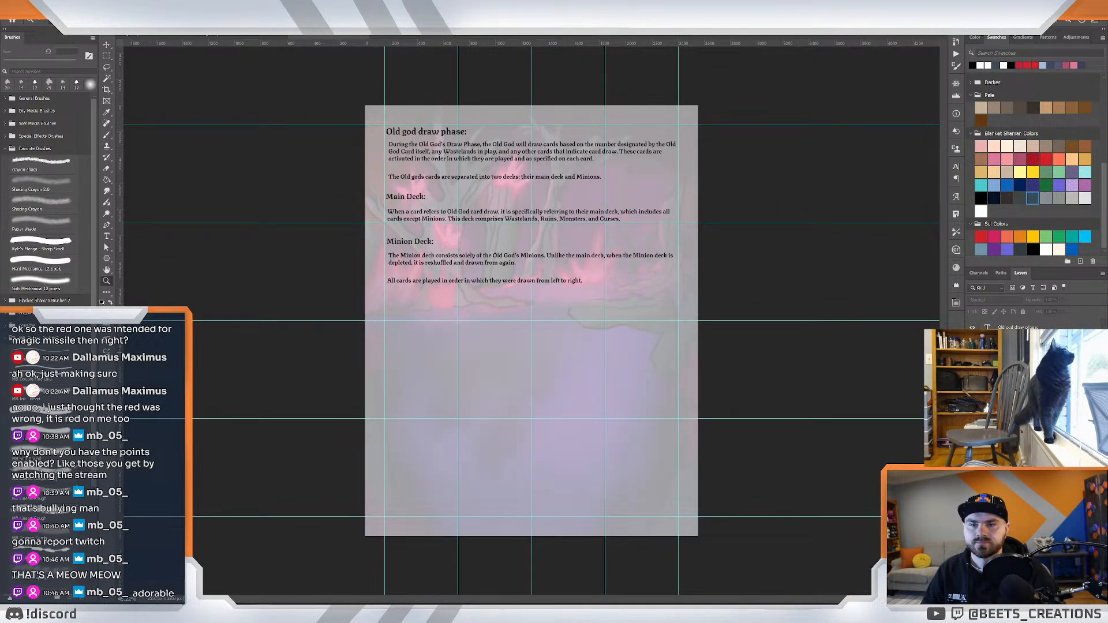
Add a new empty layer above the "Old god draw phase:" heading layer.
{"action": "key", "text": "ctrl+alt+shift+n"}
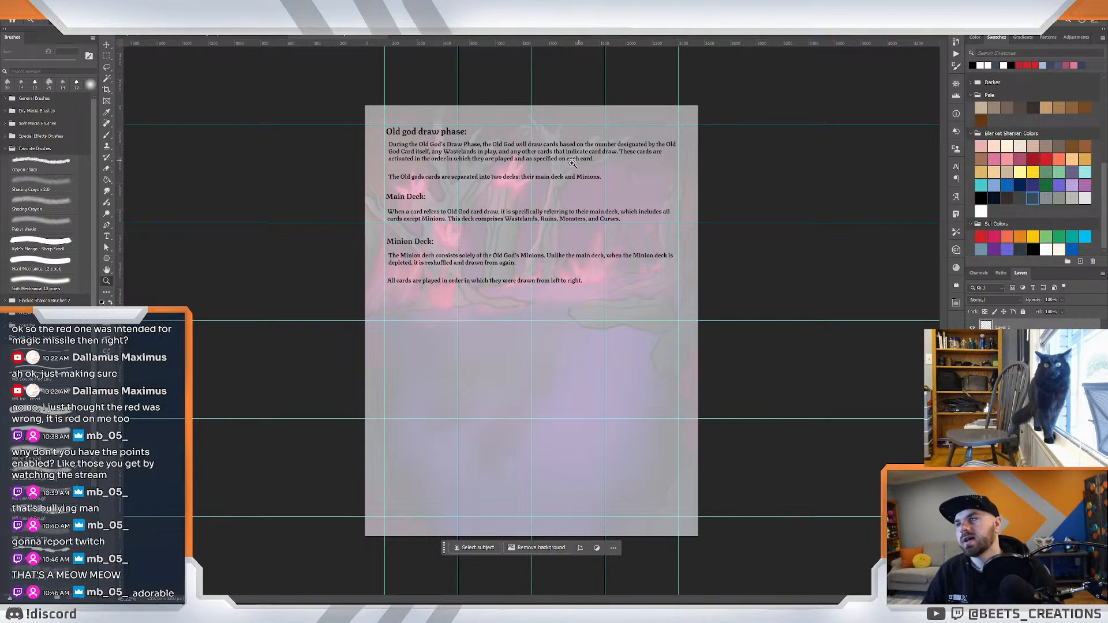
{"action": "left_click_drag", "start_coordinate": [560, 163], "coordinate": [587, 195]}
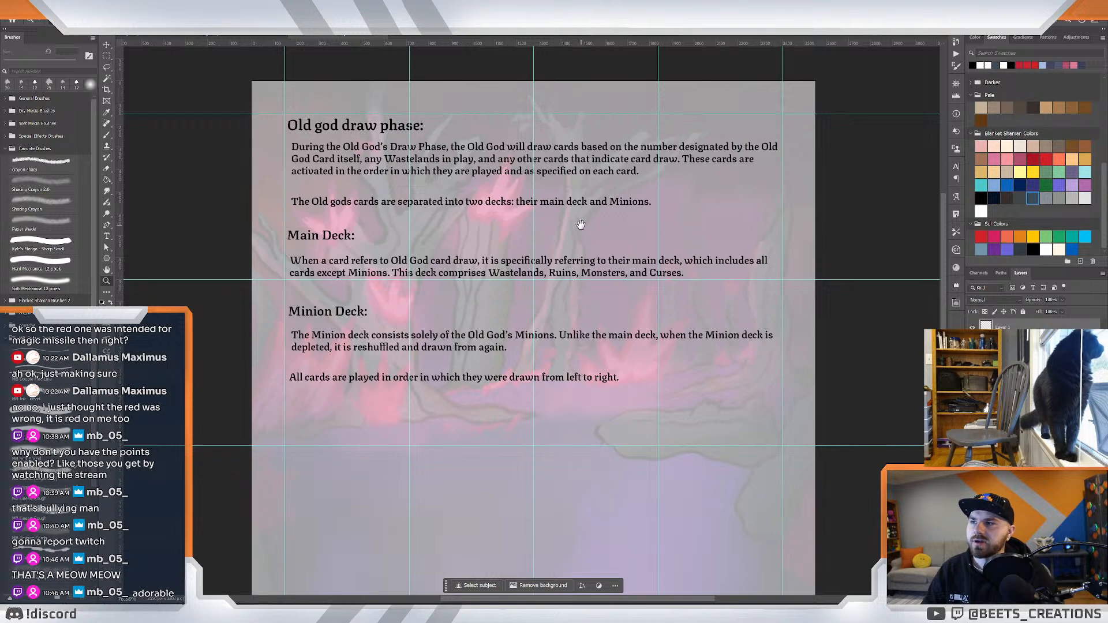
{"action": "mouse_move", "coordinate": [580, 224]}
{"action": "left_mouse_down"}
{"action": "mouse_move", "coordinate": [595, 220]}
{"action": "mouse_move", "coordinate": [587, 222]}
{"action": "left_mouse_up"}
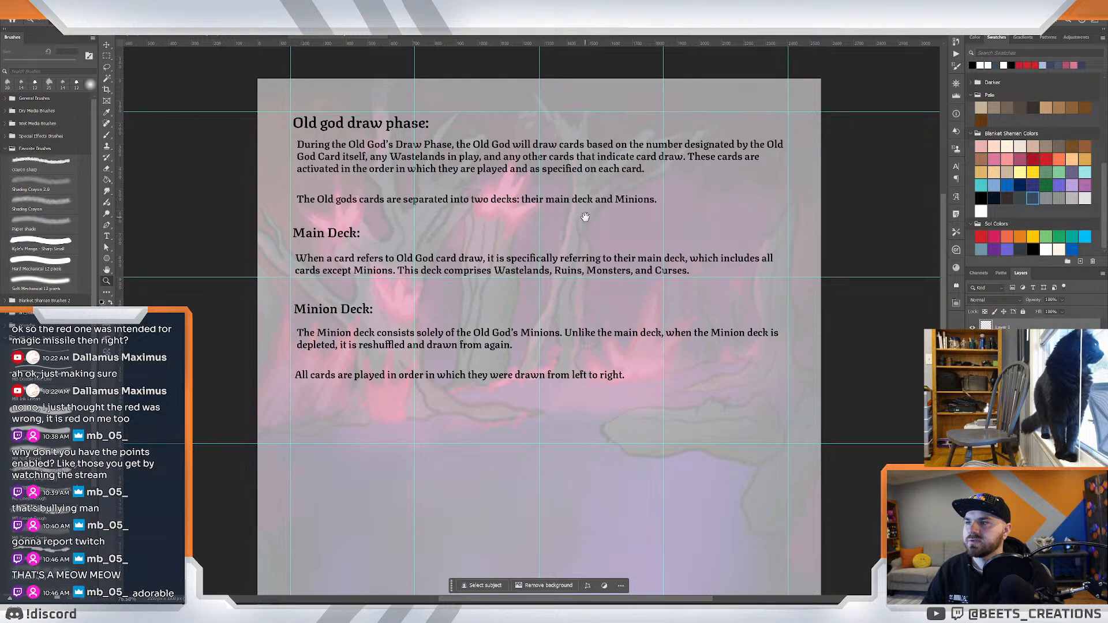
{"action": "left_click_drag", "start_coordinate": [603, 231], "coordinate": [613, 180]}
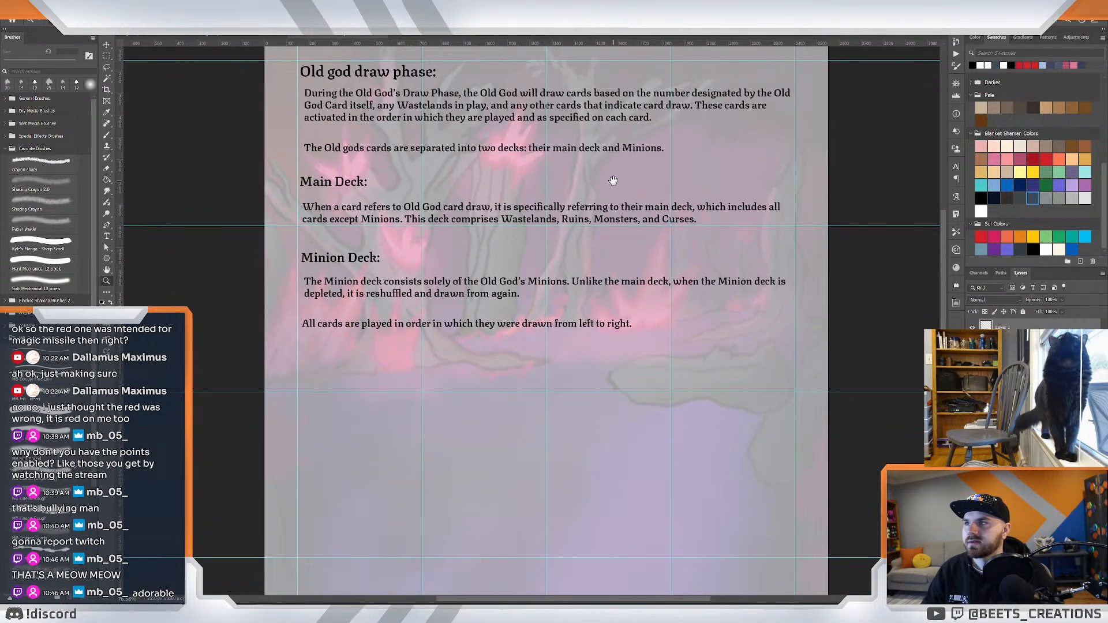
{"action": "scroll", "coordinate": [615, 184], "scroll_direction": "down", "scroll_amount": 3}
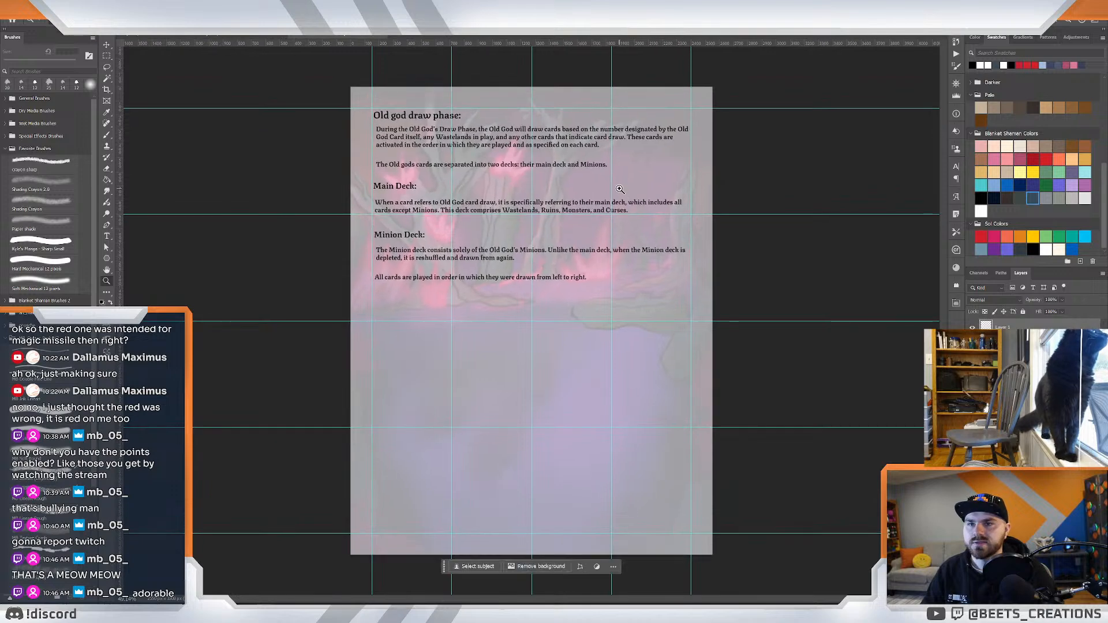
Move the text from "The Old gods cards are separated" through "All cards are played" down, leaving a gap beneath the draw phase paragraph.
{"action": "key", "text": "t"}
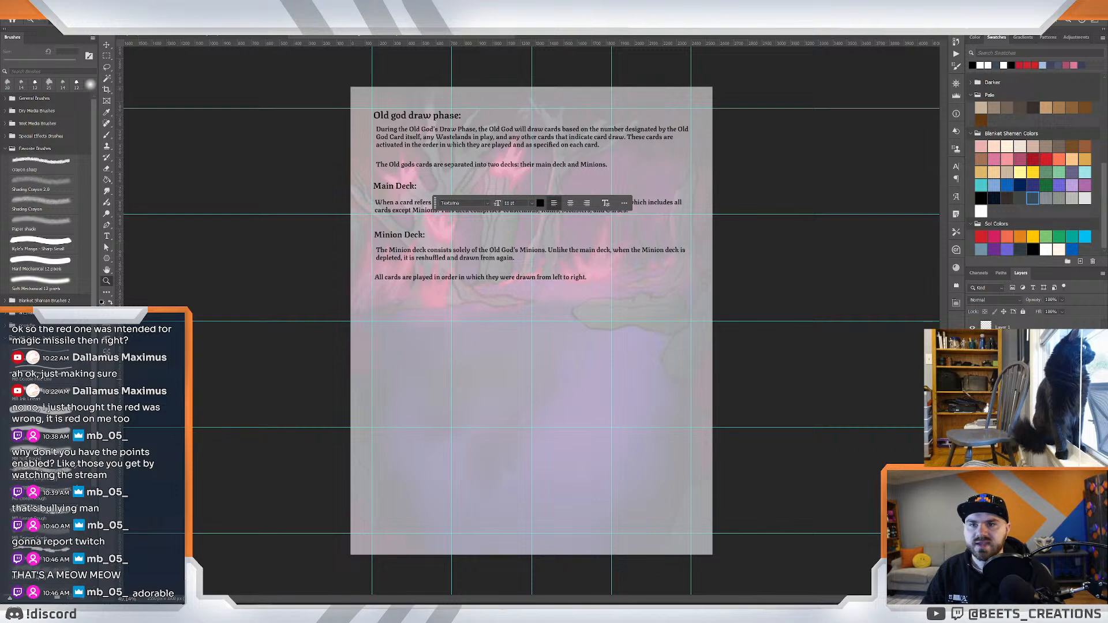
{"action": "key", "text": "v"}
{"action": "left_click_drag", "start_coordinate": [459, 253], "coordinate": [458, 324]}
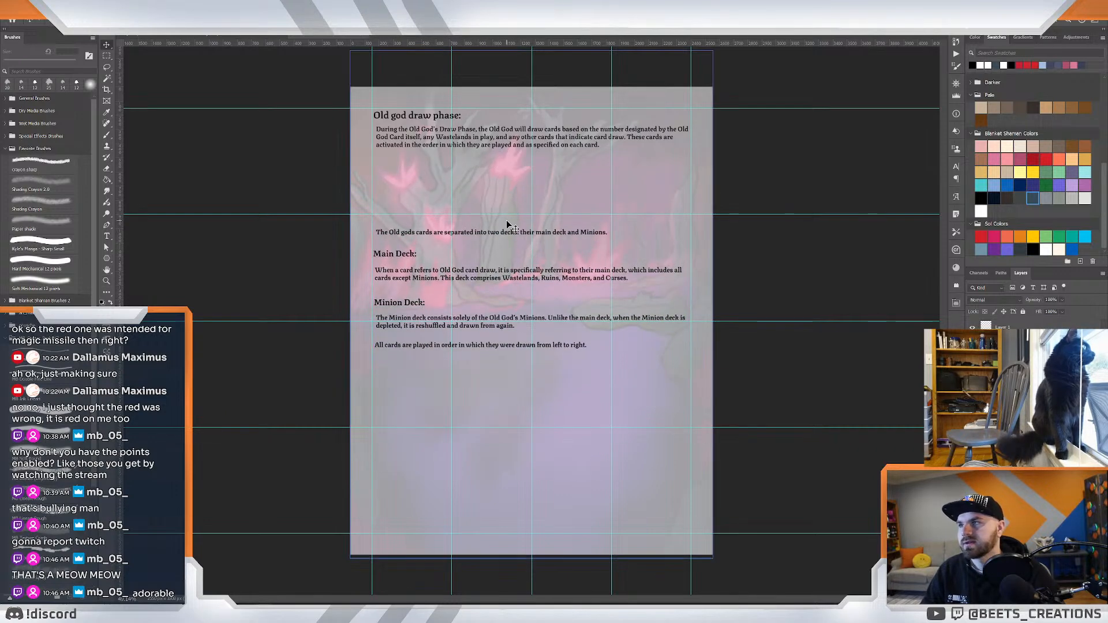
Examine the spacing and placement of the Main Deck and Minion Deck sections up close and on the page.
{"action": "key", "text": "z"}
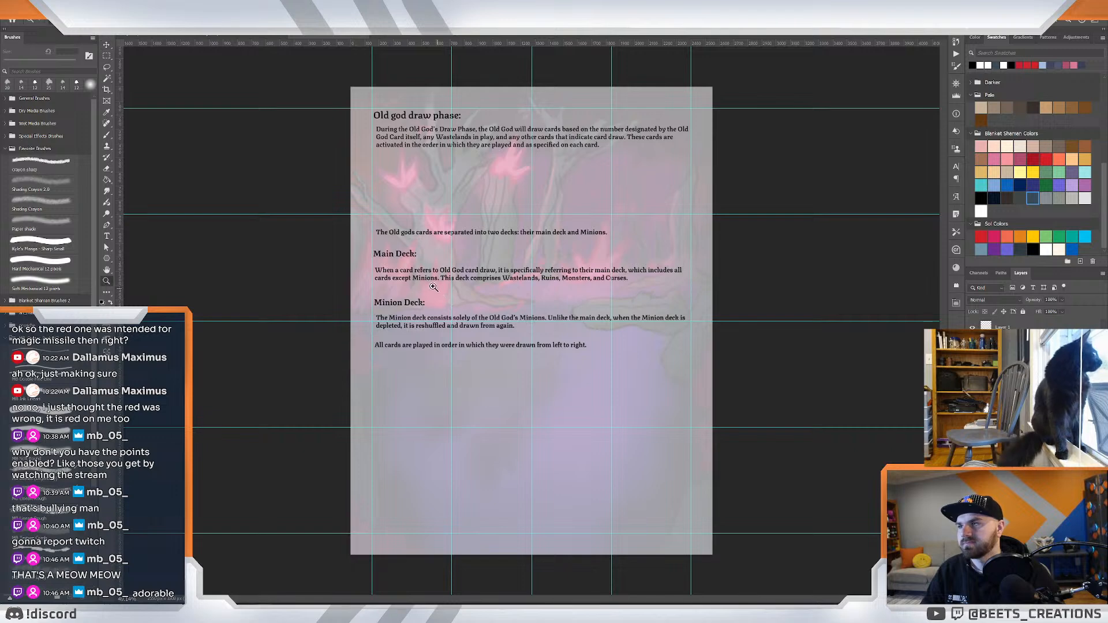
{"action": "left_click_drag", "start_coordinate": [421, 278], "coordinate": [433, 278]}
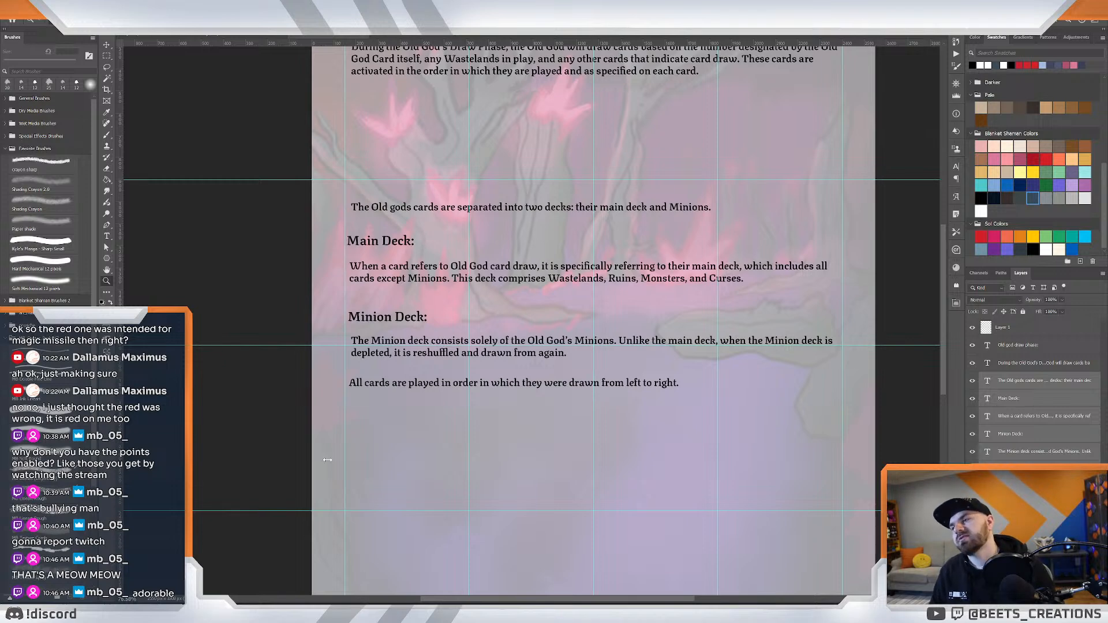
{"action": "left_click", "coordinate": [464, 351]}
{"action": "left_click_drag", "start_coordinate": [528, 356], "coordinate": [517, 357]}
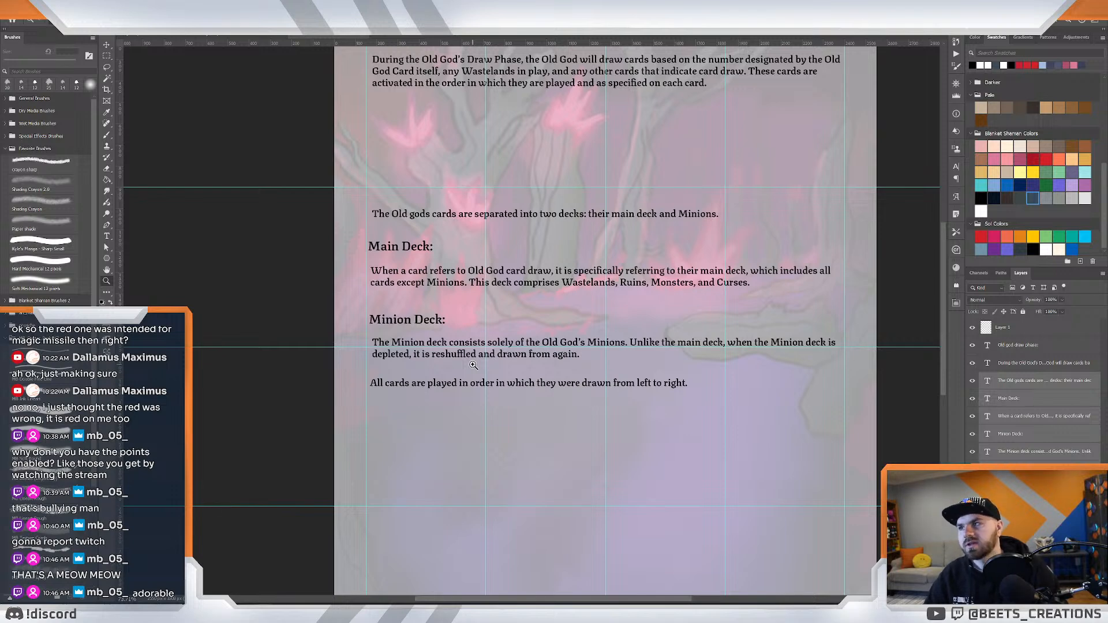
{"action": "left_click_drag", "start_coordinate": [547, 343], "coordinate": [538, 343]}
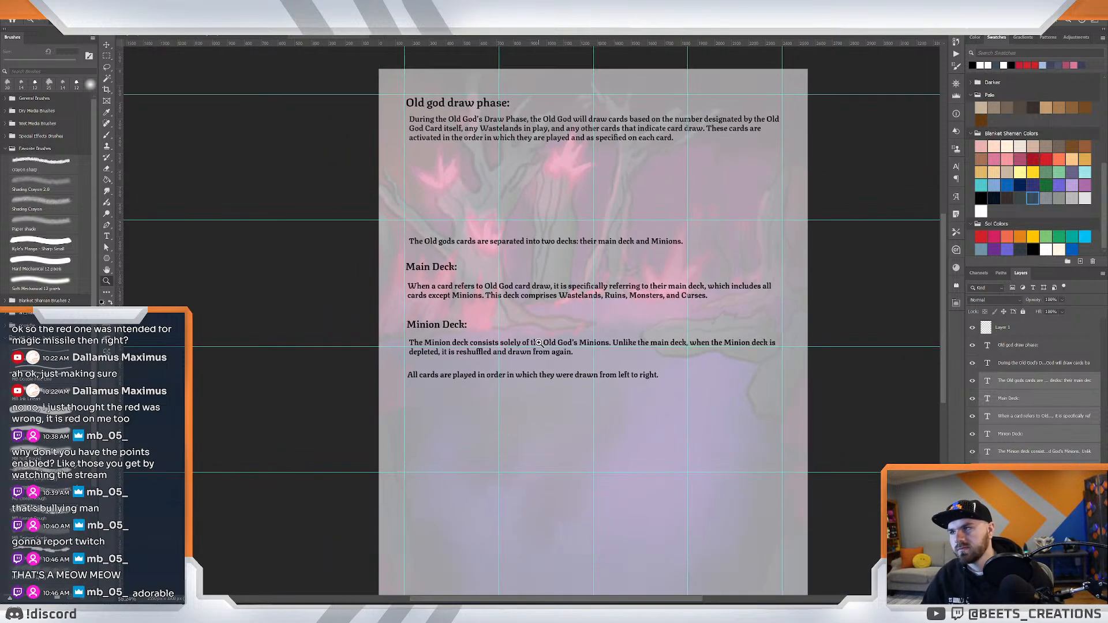
{"action": "mouse_move", "coordinate": [536, 288]}
{"action": "left_mouse_down"}
{"action": "mouse_move", "coordinate": [531, 323]}
{"action": "mouse_move", "coordinate": [532, 295]}
{"action": "left_mouse_up"}
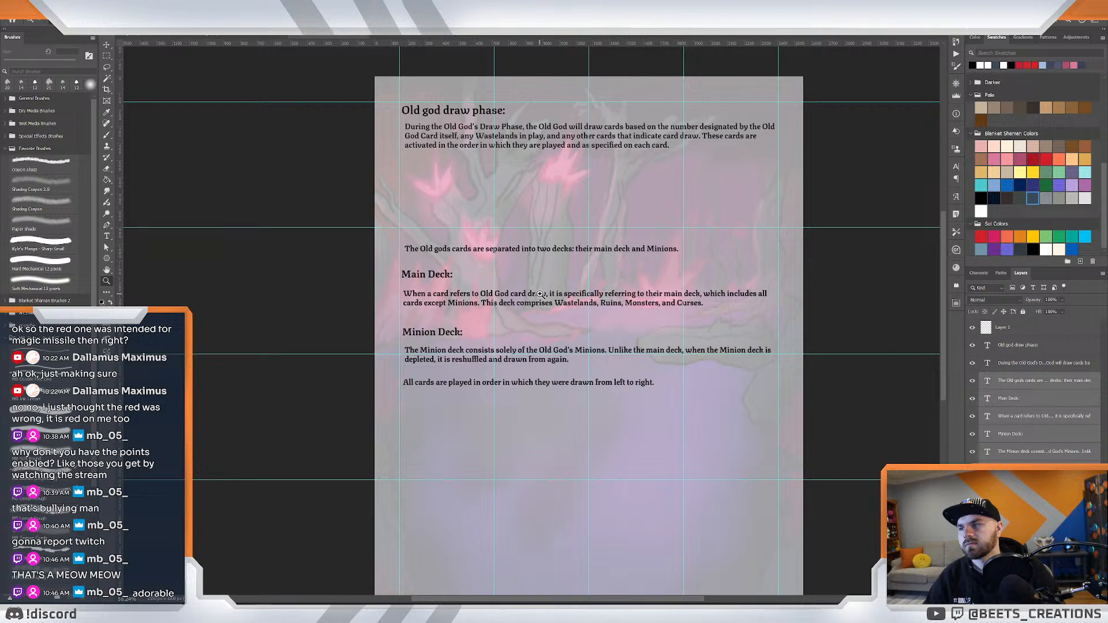
{"action": "left_click_drag", "start_coordinate": [540, 293], "coordinate": [579, 231]}
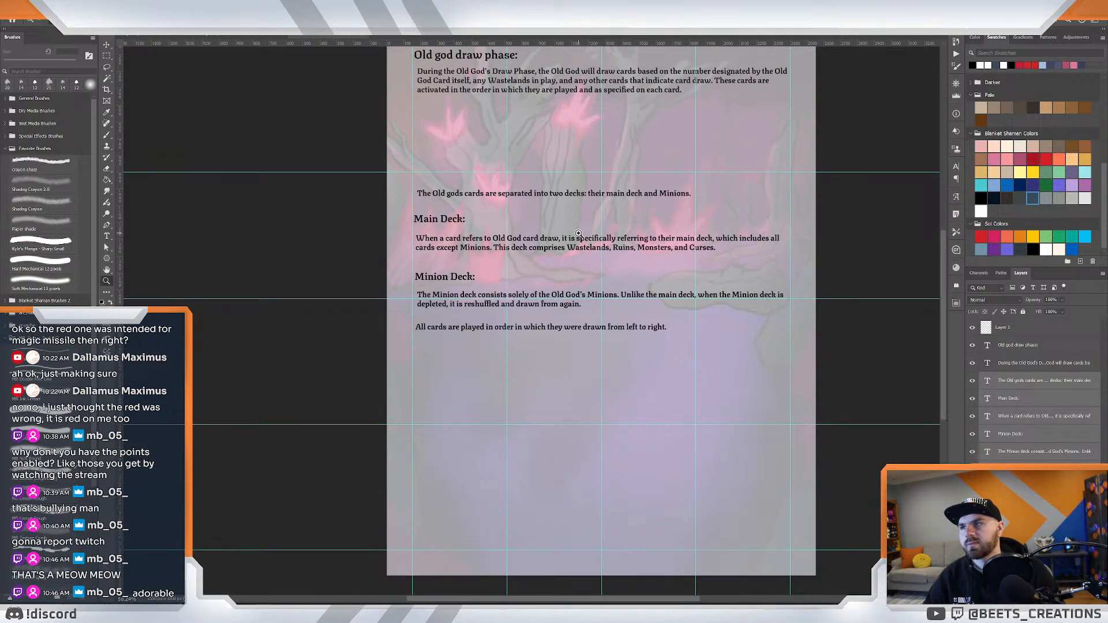
{"action": "left_click_drag", "start_coordinate": [557, 215], "coordinate": [557, 238]}
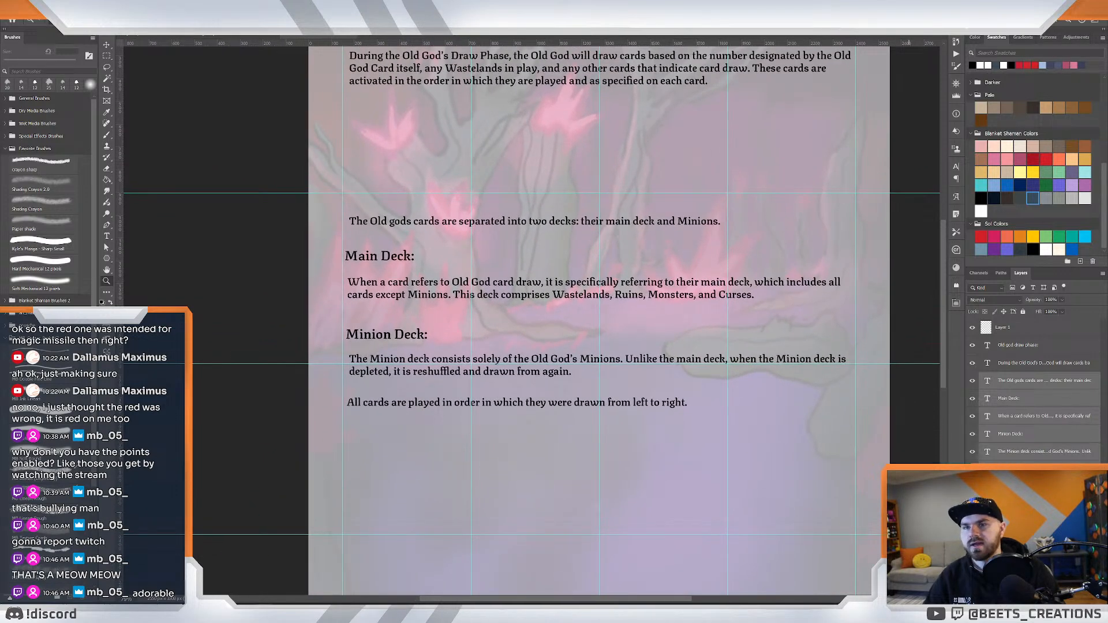
Narrow the "When a card refers to Old God" text box to about half the text width and move it up directly beneath "Main Deck:".
{"action": "left_click", "coordinate": [1034, 405]}
{"action": "left_click", "coordinate": [1040, 414]}
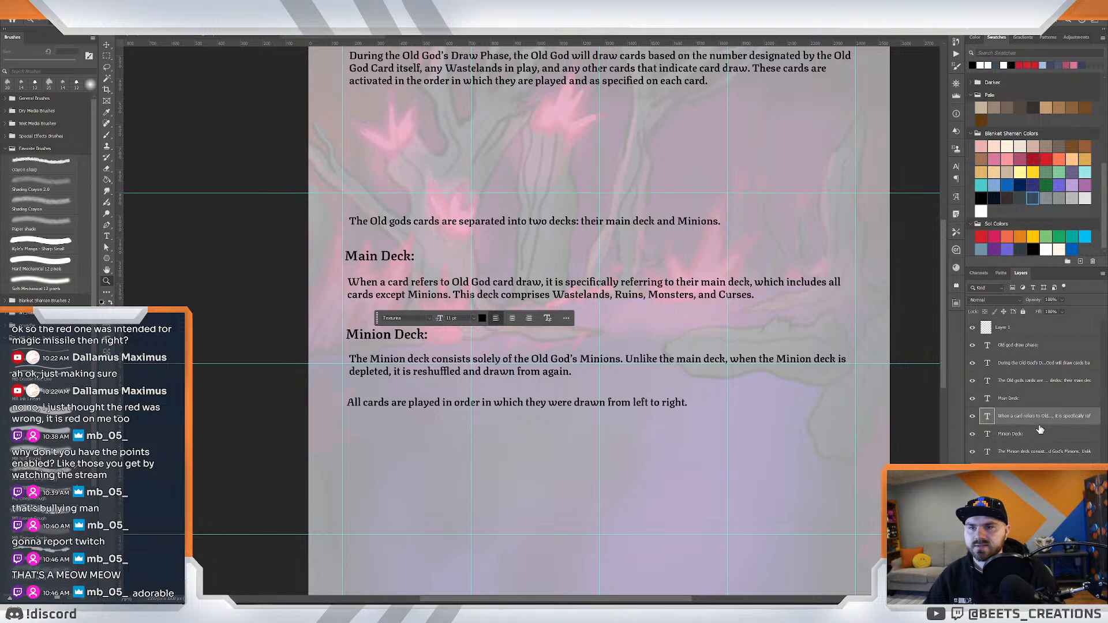
{"action": "key", "text": "t"}
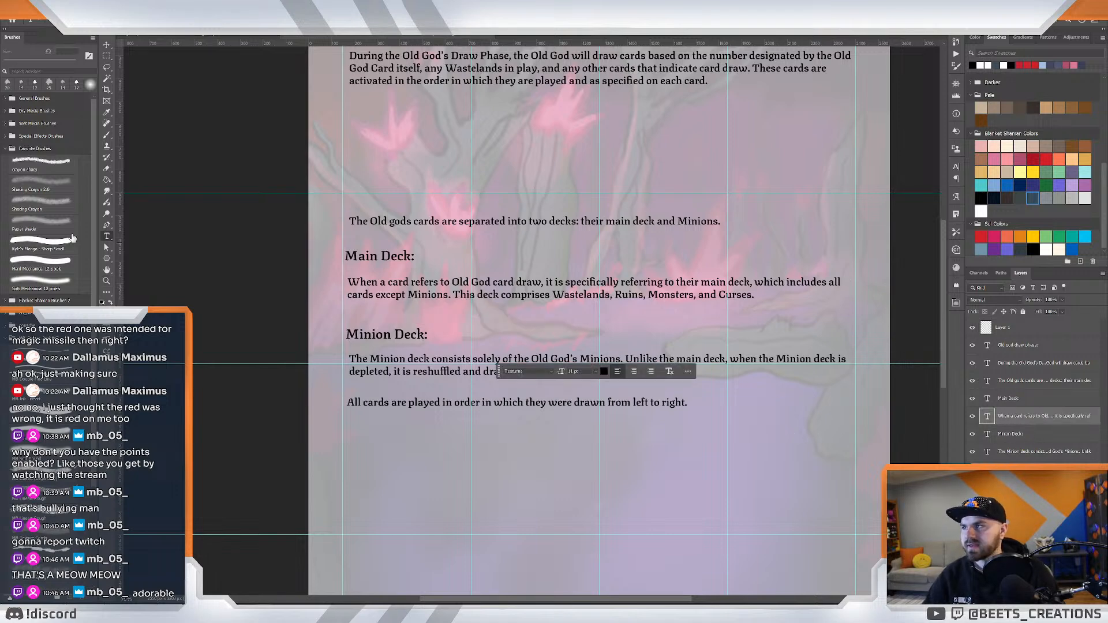
{"action": "left_click", "coordinate": [106, 46]}
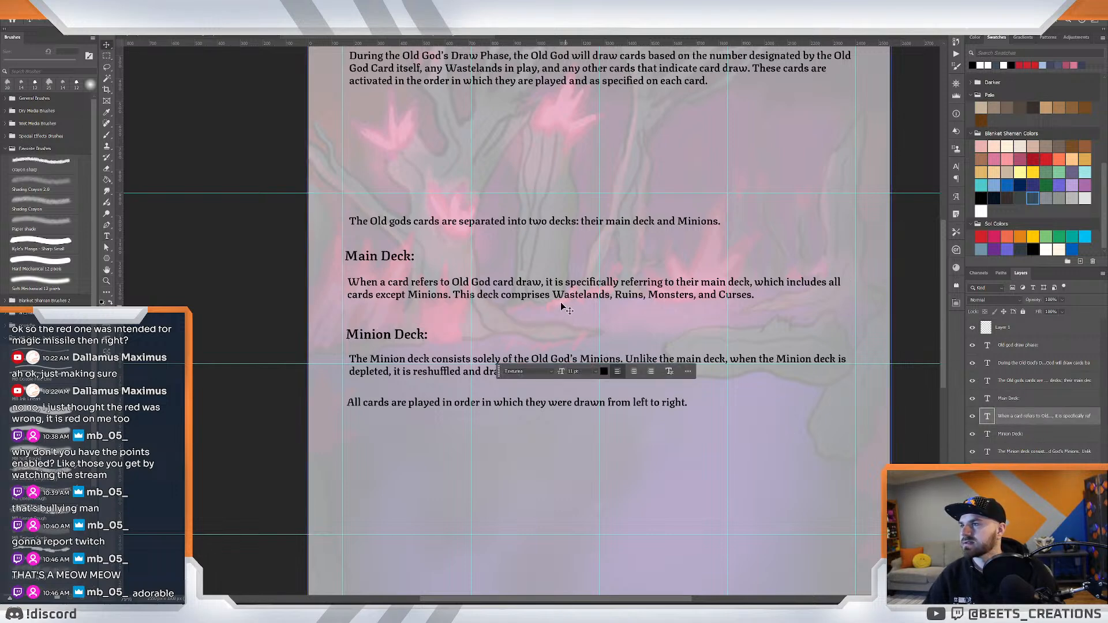
{"action": "double_click", "coordinate": [559, 300]}
{"action": "left_click_drag", "start_coordinate": [848, 313], "coordinate": [600, 310]}
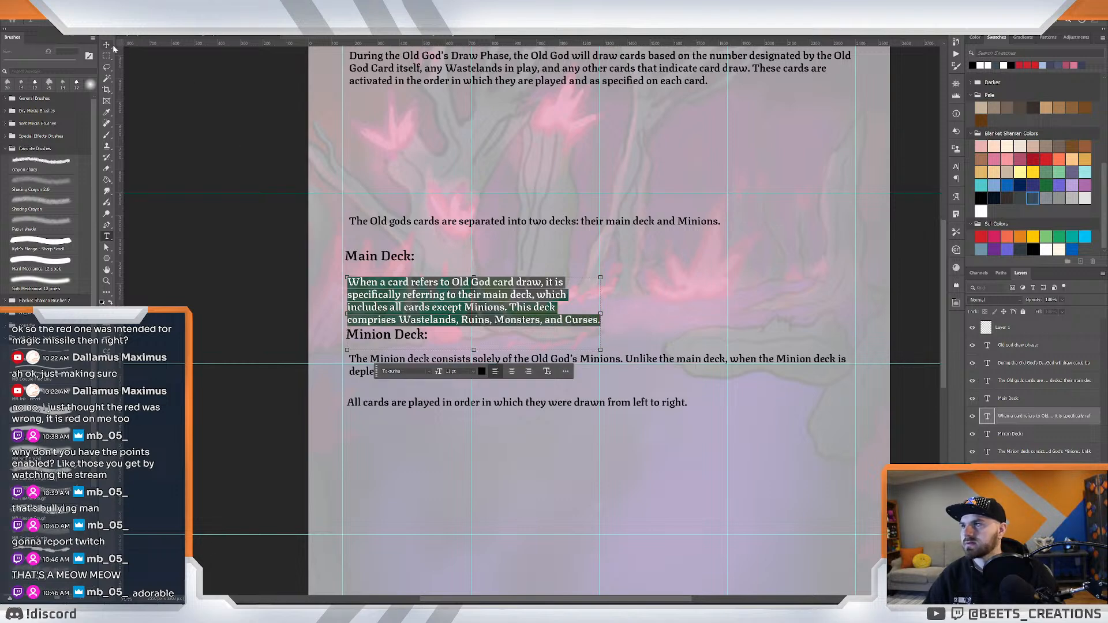
{"action": "left_click", "coordinate": [106, 45]}
{"action": "left_click_drag", "start_coordinate": [460, 298], "coordinate": [457, 290]}
Center-align the "When a card refers to Old God" paragraph, narrow its text box slightly and adjust its position beneath "Main Deck:".
{"action": "double_click", "coordinate": [572, 305]}
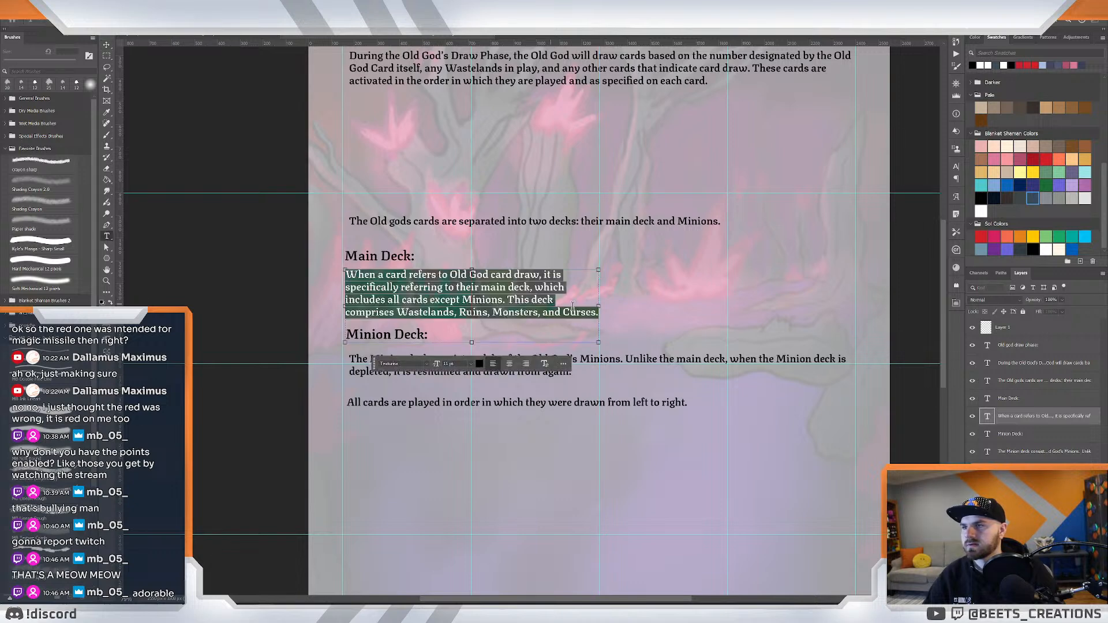
{"action": "left_click_drag", "start_coordinate": [597, 307], "coordinate": [593, 306]}
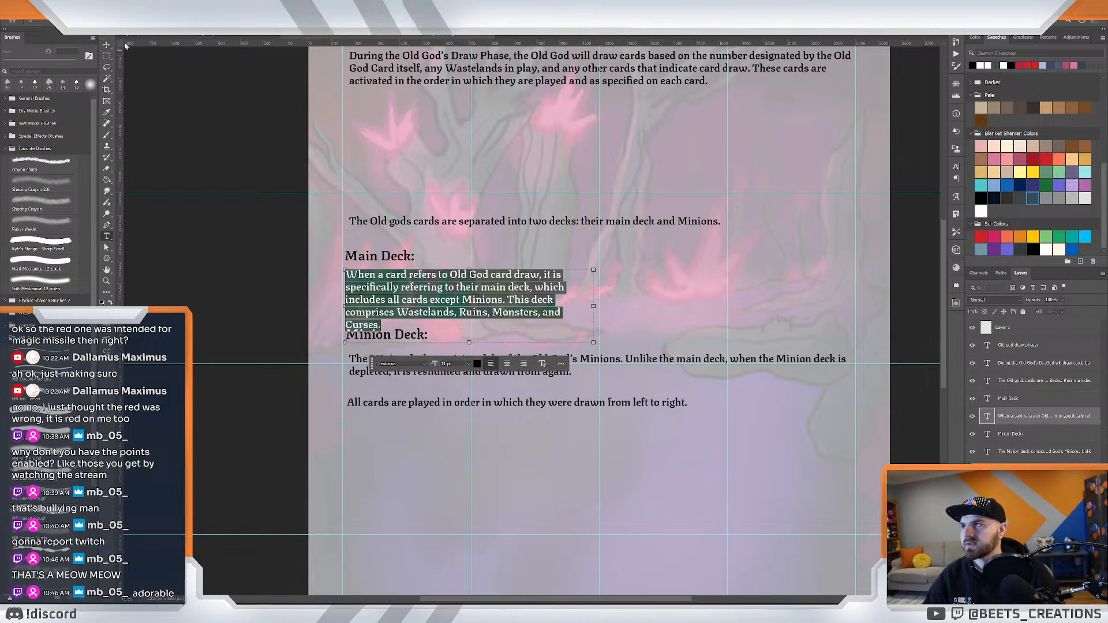
{"action": "left_click", "coordinate": [506, 364]}
{"action": "left_click_drag", "start_coordinate": [596, 305], "coordinate": [601, 306]}
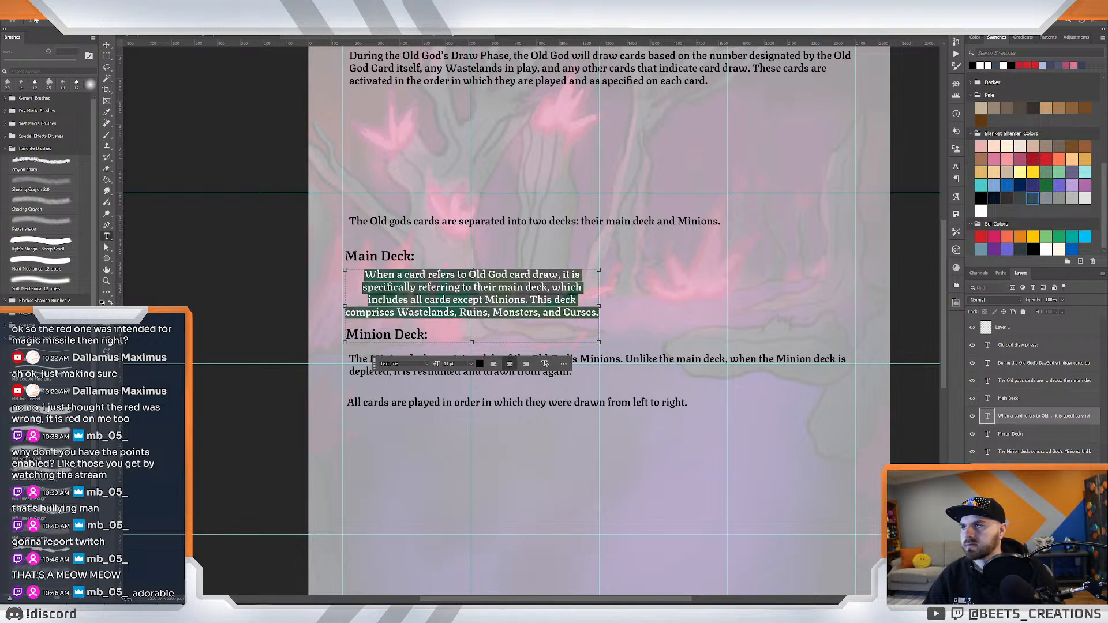
{"action": "left_click", "coordinate": [108, 44]}
{"action": "left_click_drag", "start_coordinate": [456, 280], "coordinate": [456, 284]}
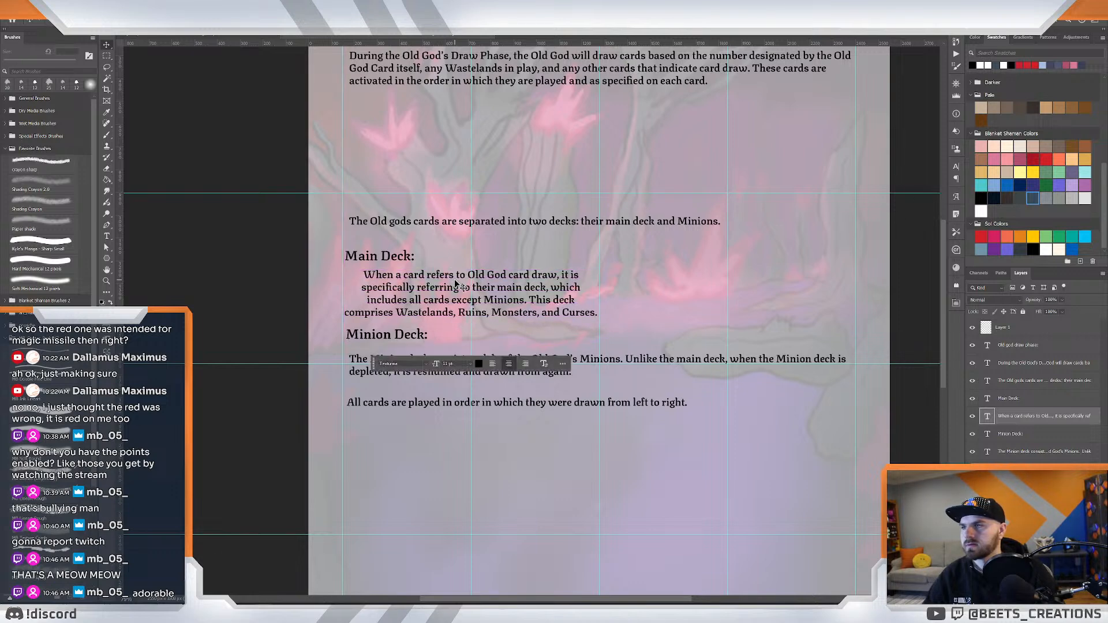
{"action": "double_click", "coordinate": [503, 288]}
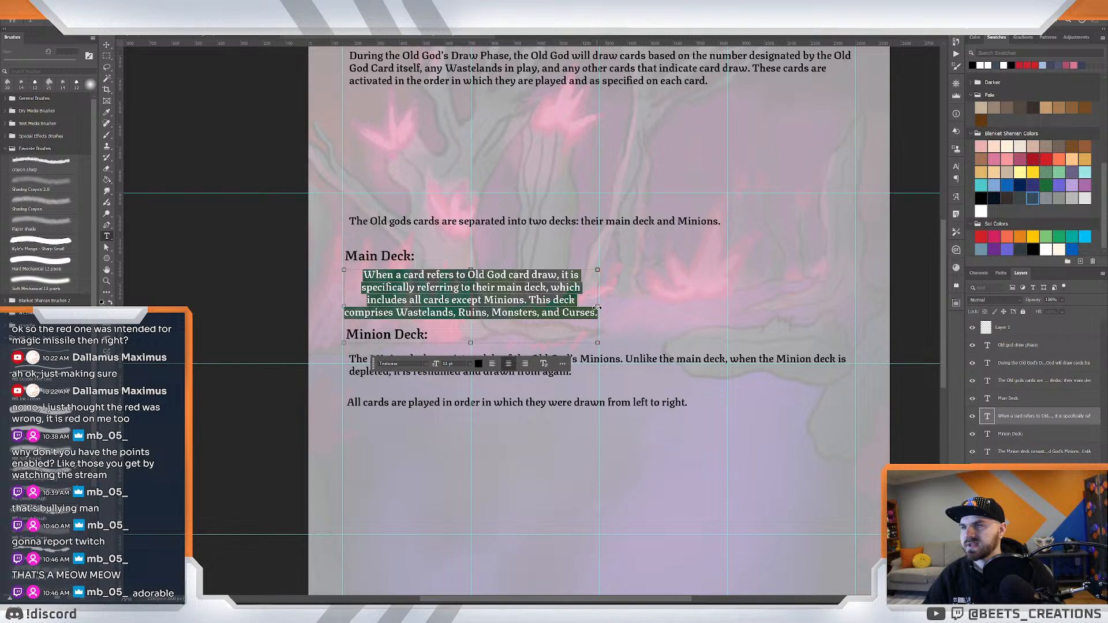
{"action": "left_click_drag", "start_coordinate": [597, 307], "coordinate": [592, 307]}
{"action": "key", "text": "ctrl+Return"}
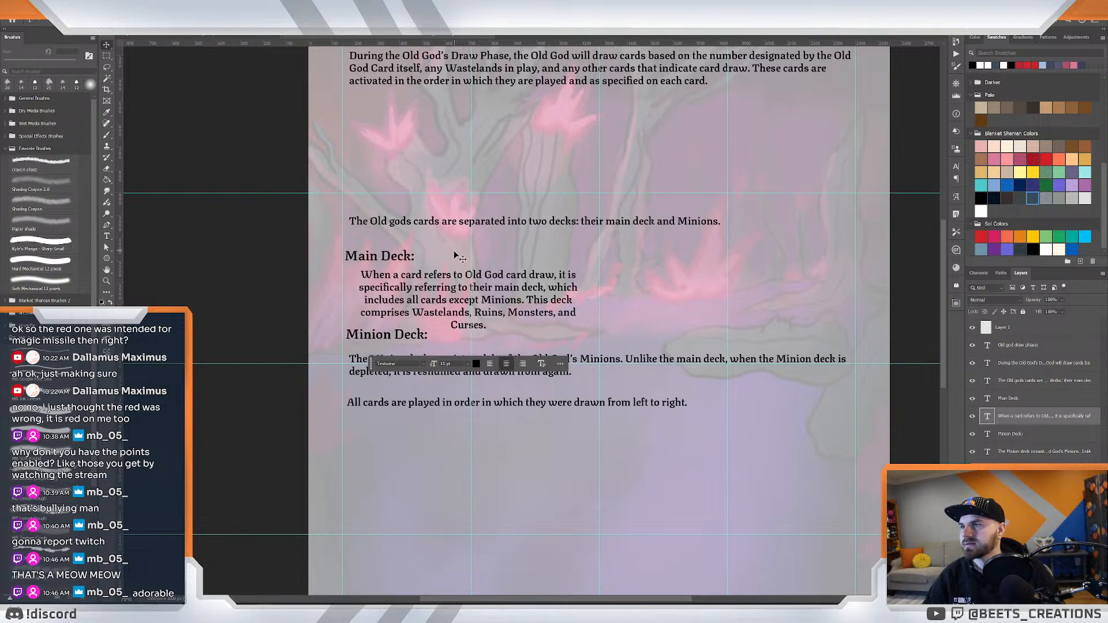
{"action": "left_click_drag", "start_coordinate": [444, 287], "coordinate": [440, 289]}
Move the "Minion Deck:" heading up beside "Main Deck:" to start a second column right of the page's center guide.
{"action": "left_click", "coordinate": [1019, 451]}
{"action": "left_click", "coordinate": [1019, 438]}
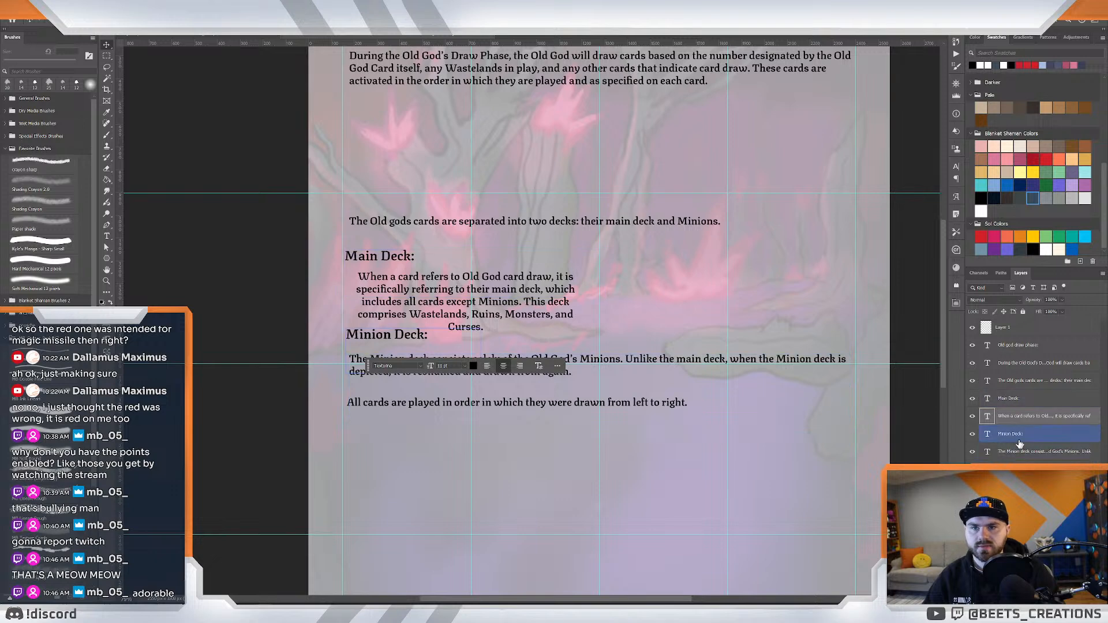
{"action": "left_click_drag", "start_coordinate": [382, 334], "coordinate": [636, 261]}
Narrow the "The Minion deck consists solely" text box to column width, center-align its text and place it beneath the "Minion Deck:" heading.
{"action": "left_click", "coordinate": [565, 394]}
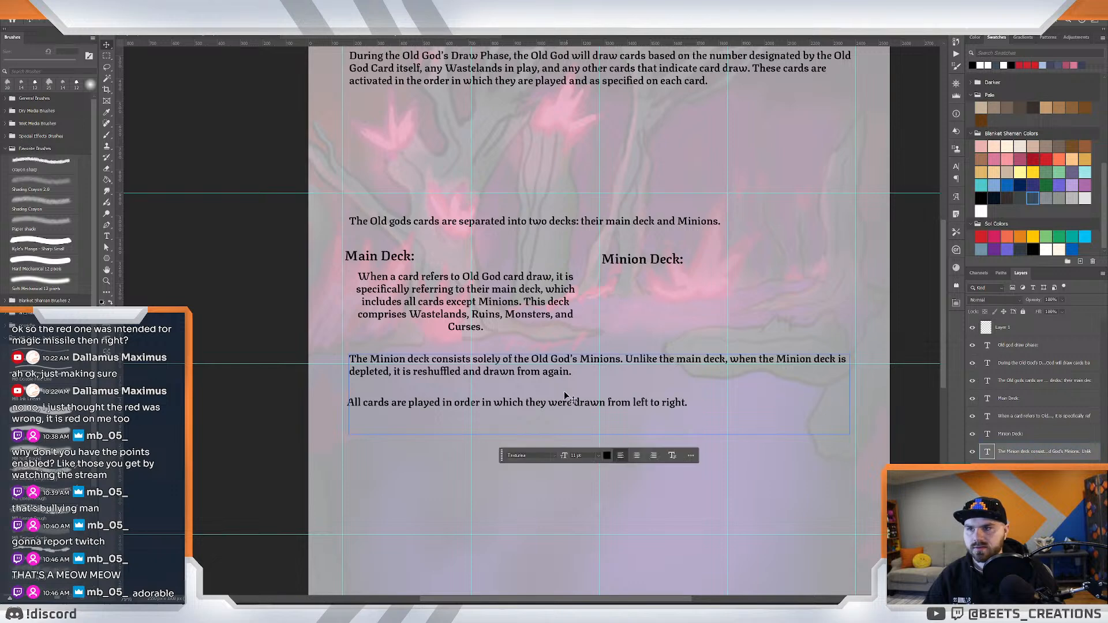
{"action": "double_click", "coordinate": [552, 367]}
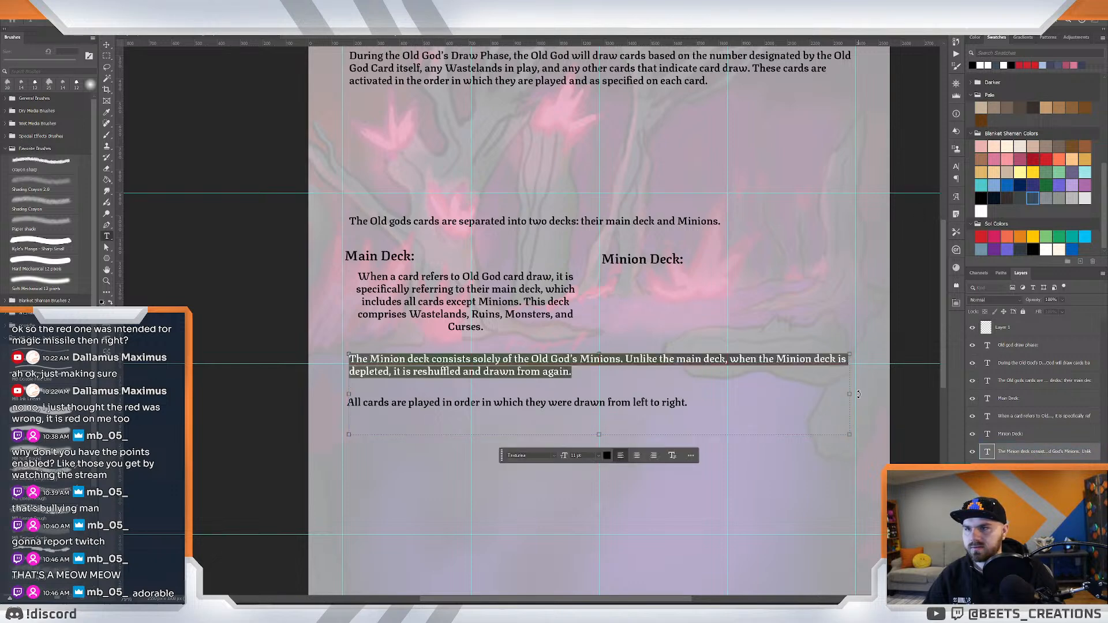
{"action": "left_click_drag", "start_coordinate": [599, 434], "coordinate": [600, 385]}
{"action": "left_click_drag", "start_coordinate": [849, 368], "coordinate": [562, 368]}
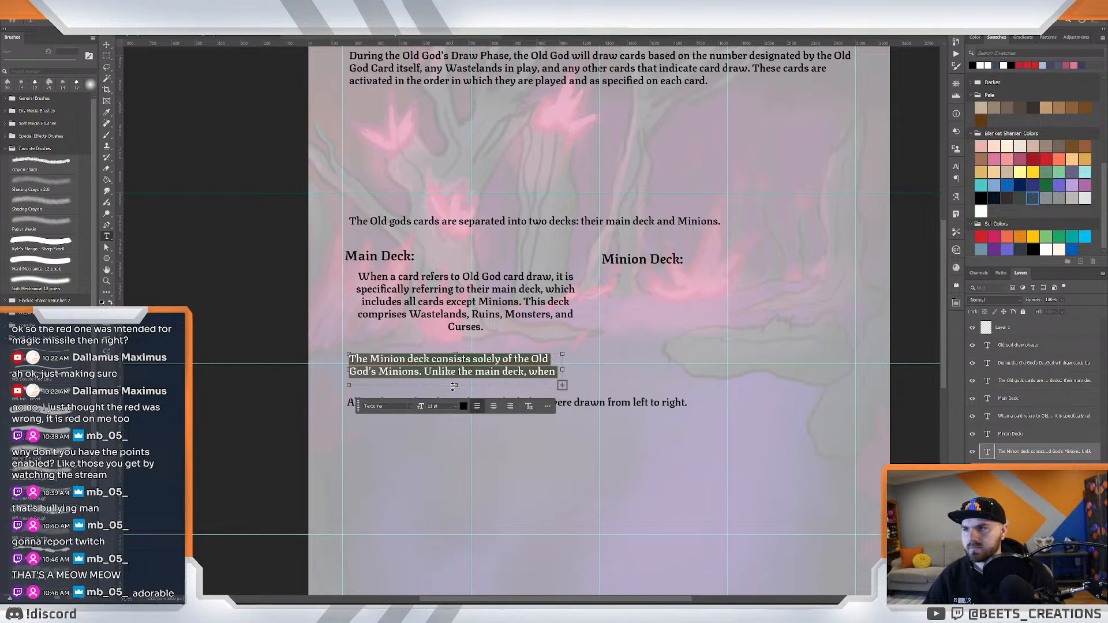
{"action": "left_click_drag", "start_coordinate": [453, 385], "coordinate": [455, 416]}
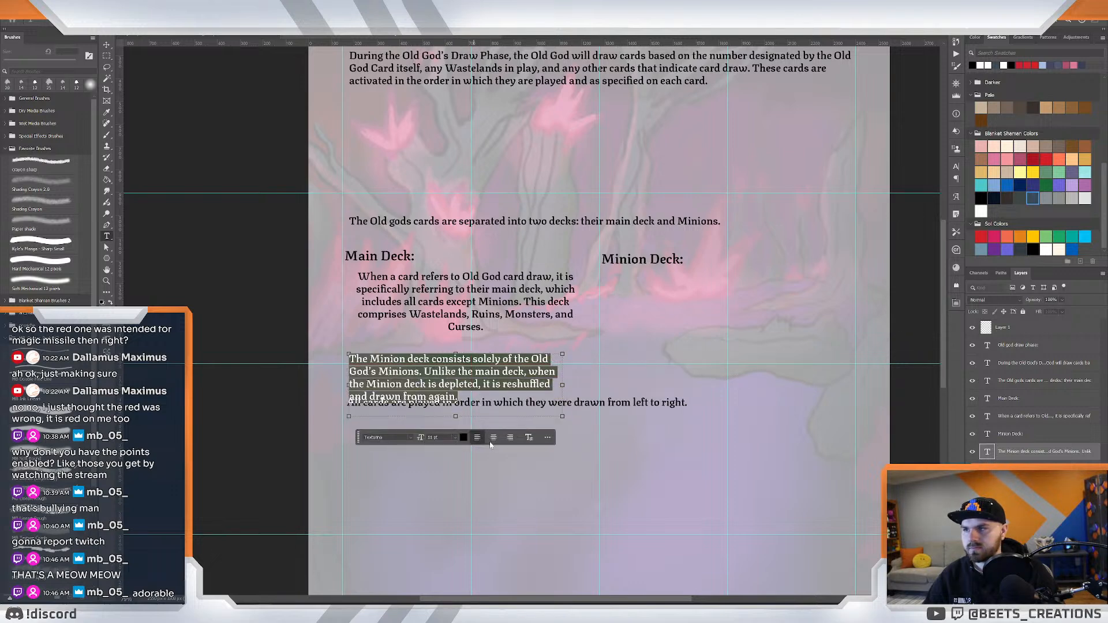
{"action": "left_click", "coordinate": [493, 437]}
{"action": "left_click_drag", "start_coordinate": [562, 385], "coordinate": [575, 385]}
{"action": "key", "text": "ctrl+Return"}
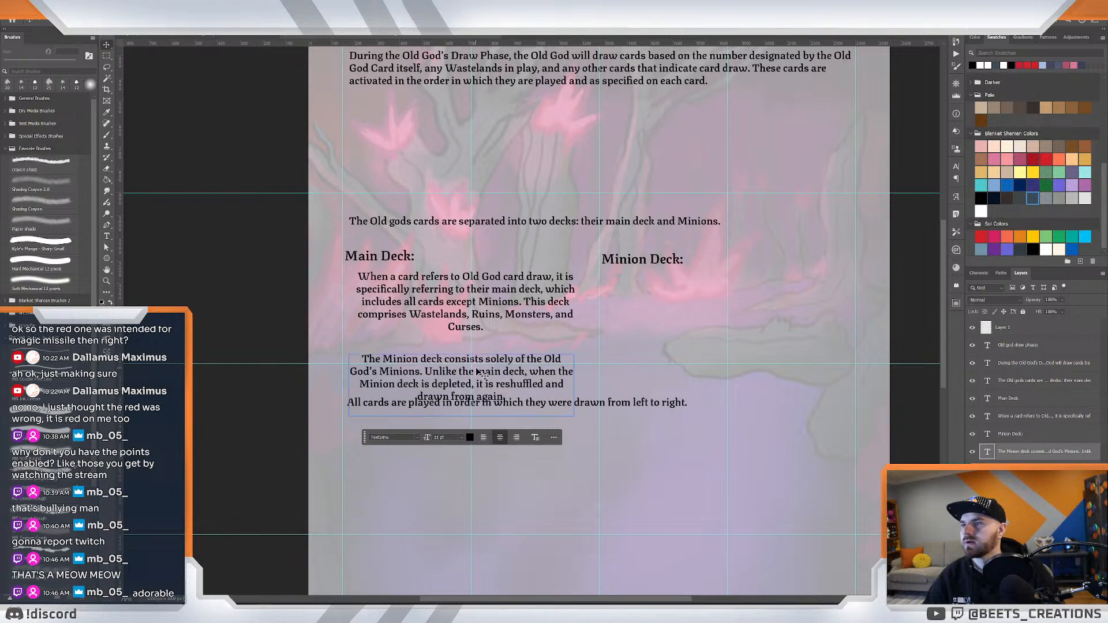
{"action": "left_click_drag", "start_coordinate": [478, 372], "coordinate": [743, 291]}
Examine the two-column deck layout on the whole page and compare it with the attack rules page.
{"action": "key", "text": "ctrl+minus"}
{"action": "key", "text": "ctrl+minus"}
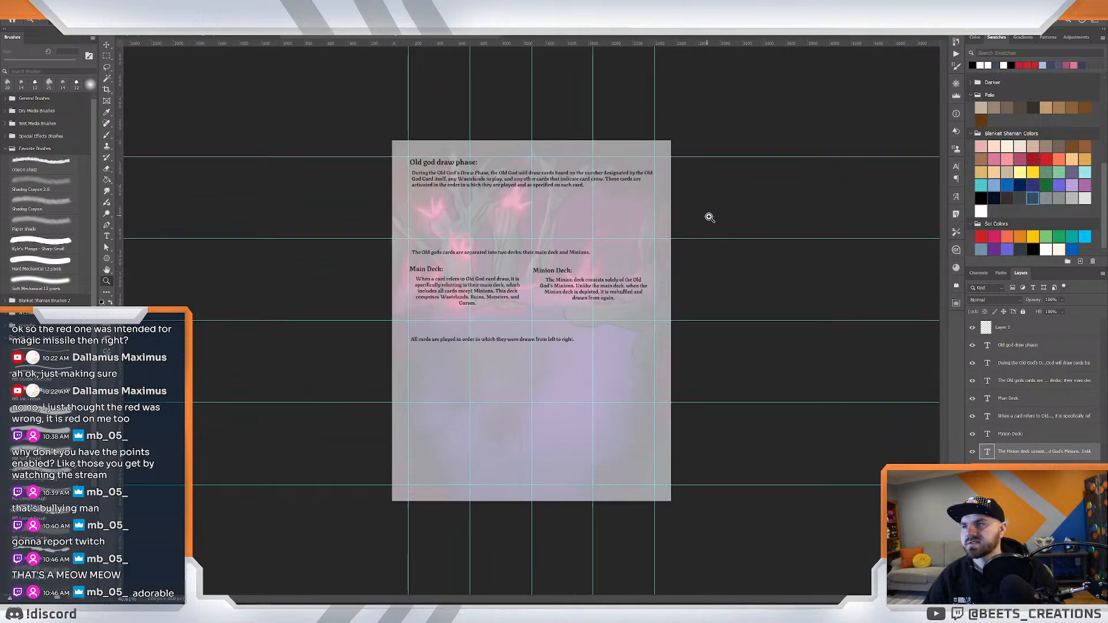
{"action": "left_click_drag", "start_coordinate": [537, 228], "coordinate": [547, 232]}
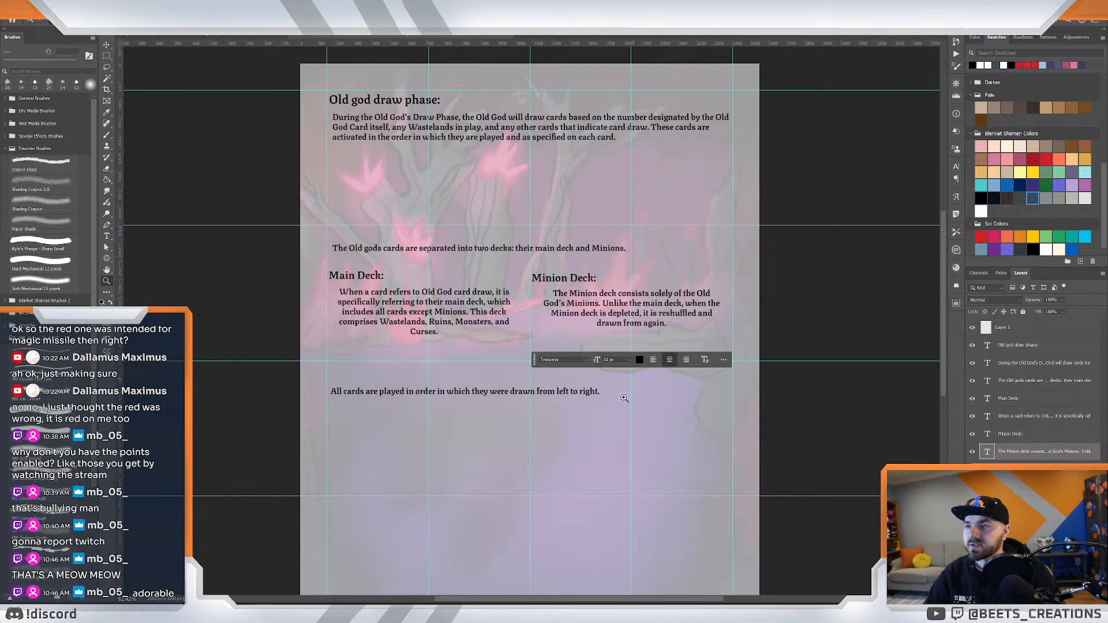
{"action": "mouse_move", "coordinate": [563, 273]}
{"action": "left_mouse_down"}
{"action": "mouse_move", "coordinate": [542, 275]}
{"action": "mouse_move", "coordinate": [577, 272]}
{"action": "left_mouse_up"}
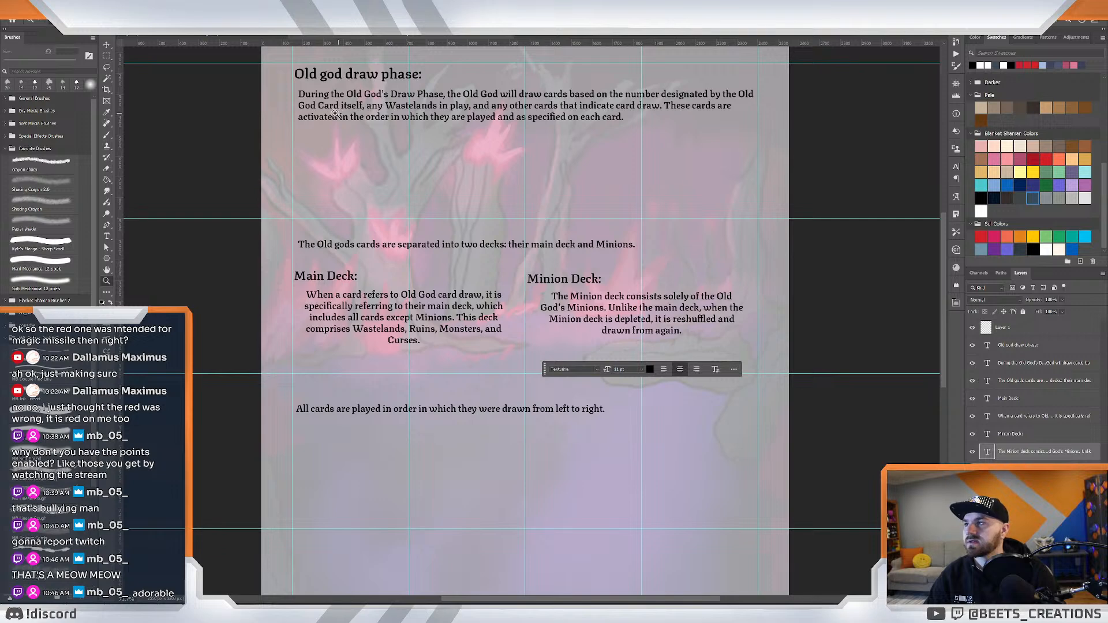
{"action": "left_click", "coordinate": [159, 37]}
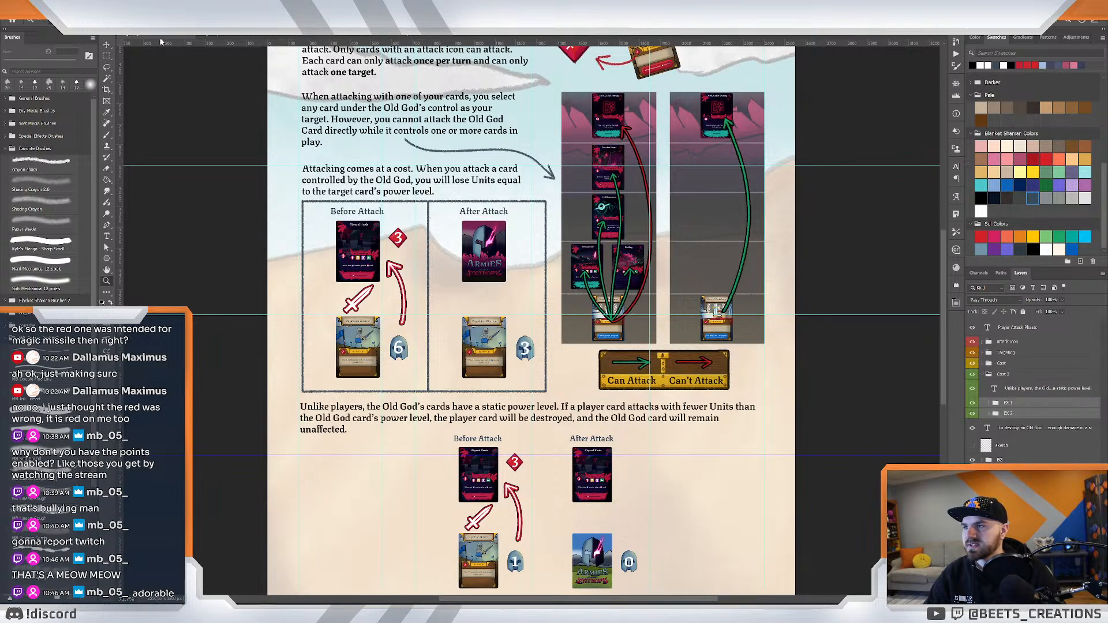
{"action": "left_click", "coordinate": [374, 36]}
{"action": "left_click_drag", "start_coordinate": [658, 261], "coordinate": [676, 260]}
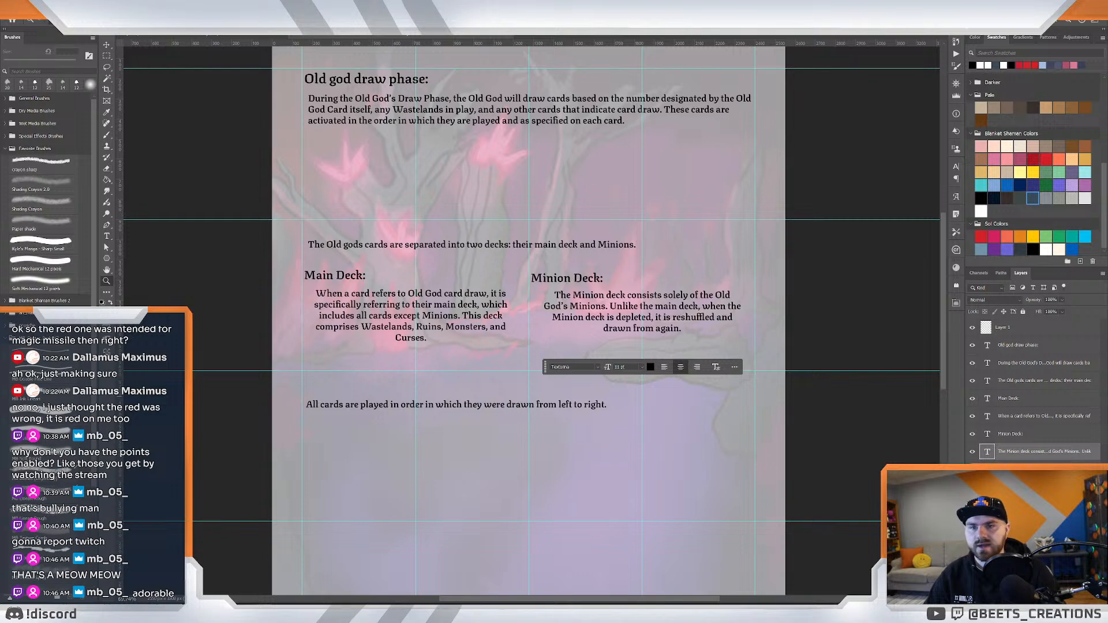
Move the "All cards are played in order" line further down, leaving a larger gap beneath the two deck columns.
{"action": "left_click", "coordinate": [675, 259], "text": "ctrl"}
{"action": "left_click", "coordinate": [456, 405], "text": "ctrl"}
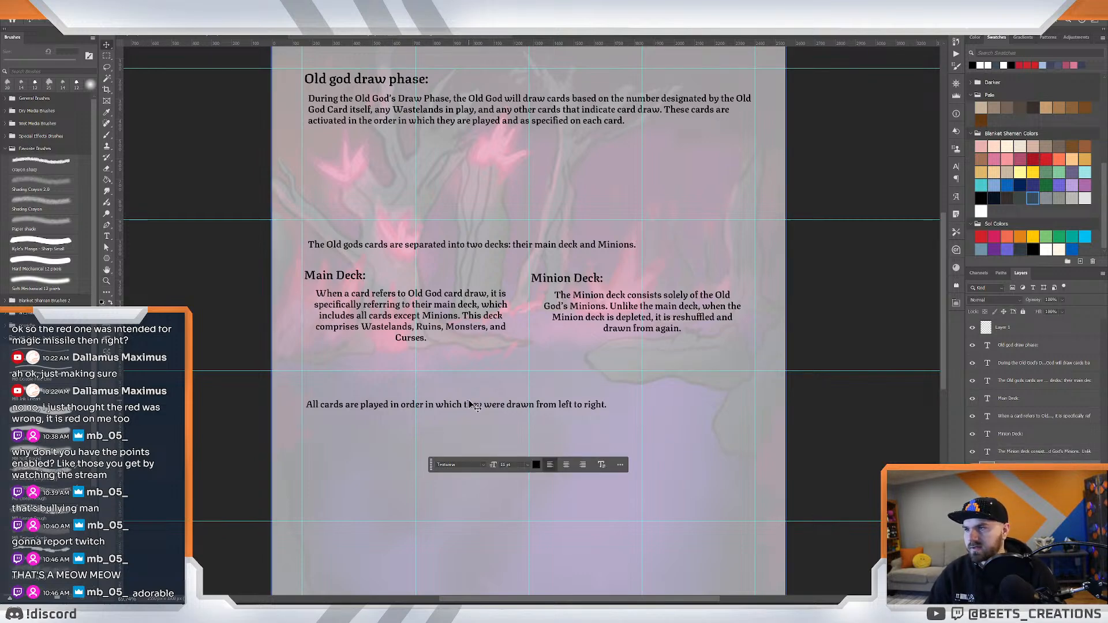
{"action": "left_click_drag", "start_coordinate": [467, 404], "coordinate": [468, 458]}
{"action": "key", "text": "z"}
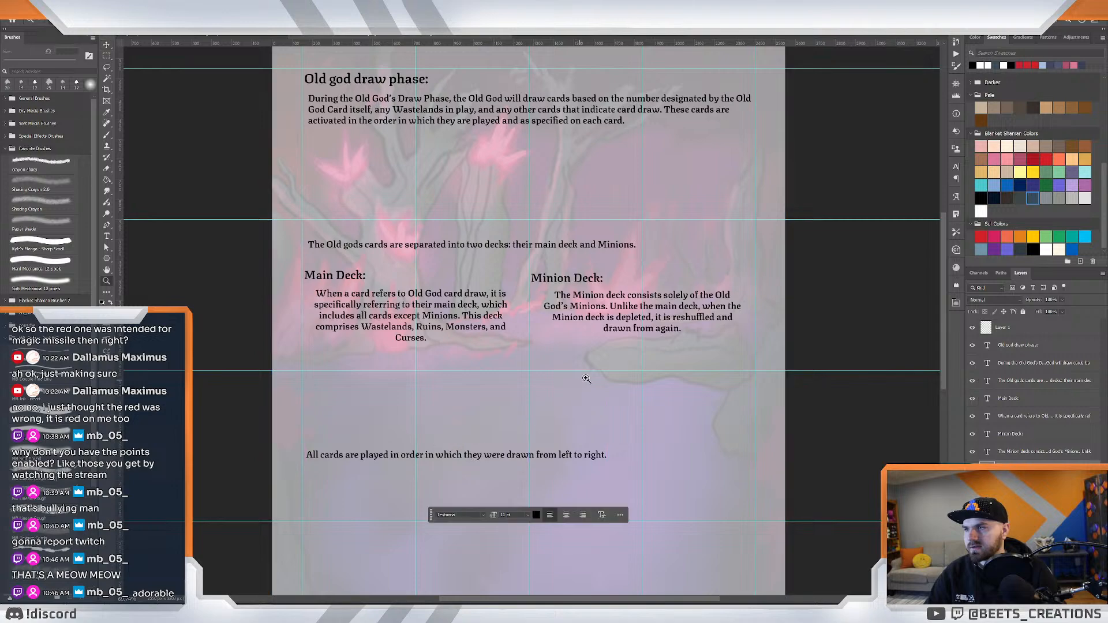
{"action": "mouse_move", "coordinate": [585, 376]}
{"action": "left_mouse_down"}
{"action": "mouse_move", "coordinate": [566, 375]}
{"action": "mouse_move", "coordinate": [582, 376]}
{"action": "left_mouse_up"}
{"action": "left_click_drag", "start_coordinate": [519, 492], "coordinate": [528, 341]}
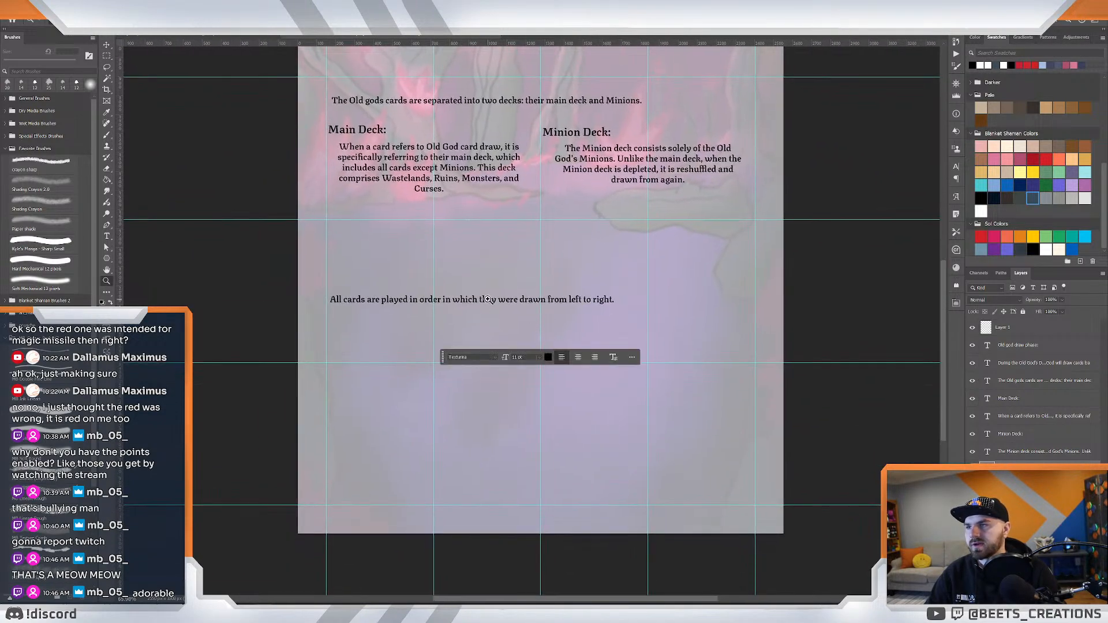
{"action": "left_click_drag", "start_coordinate": [480, 287], "coordinate": [503, 459]}
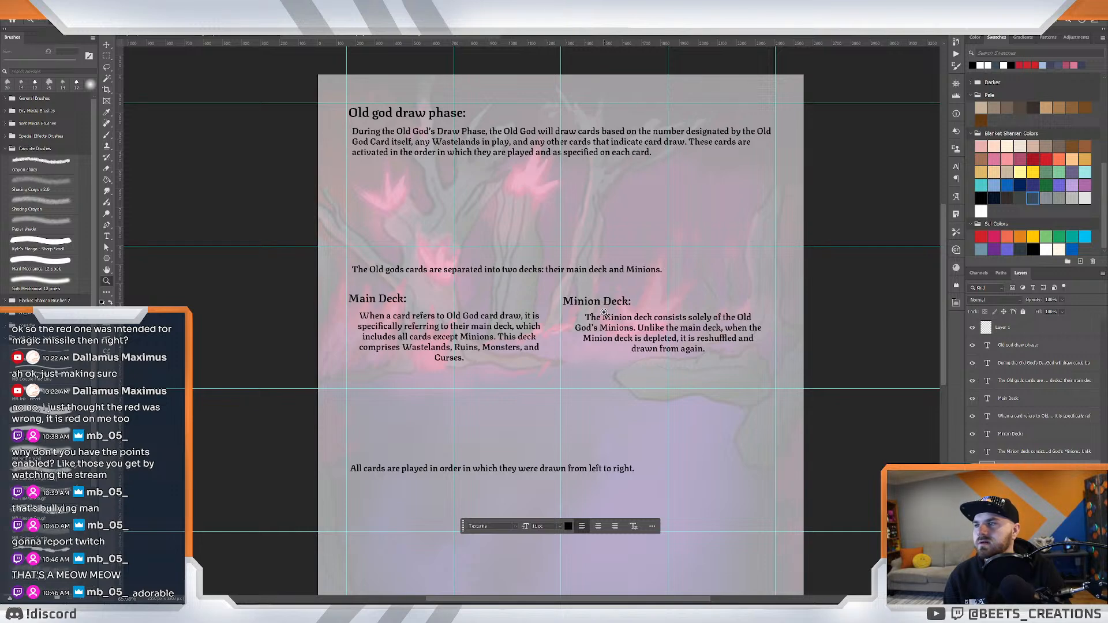
{"action": "key", "text": "ctrl+0"}
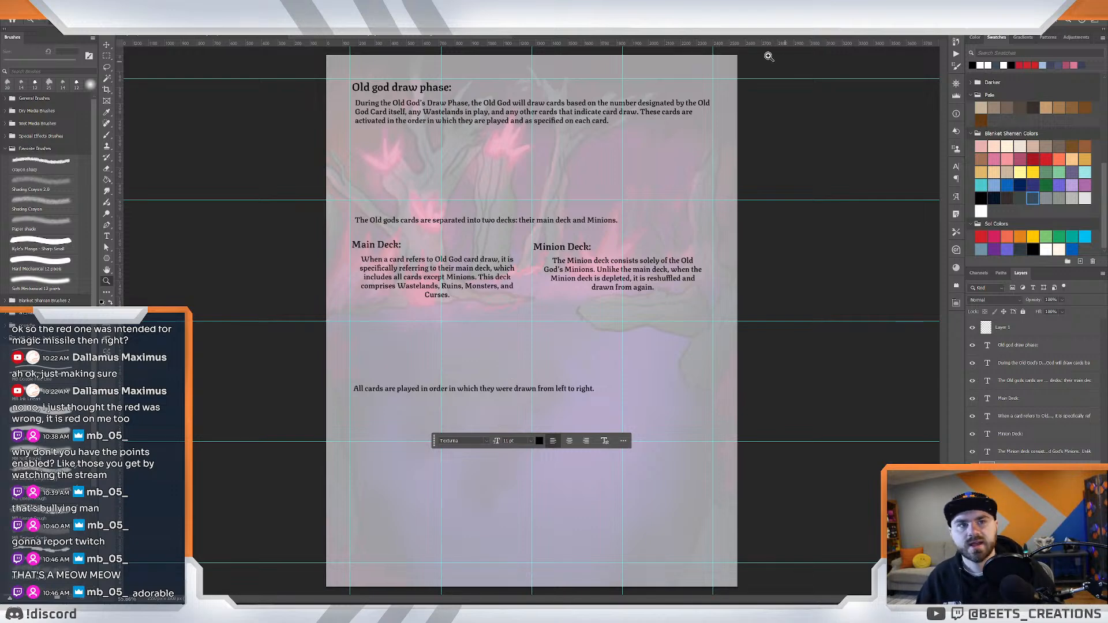
{"action": "left_click", "coordinate": [1038, 331]}
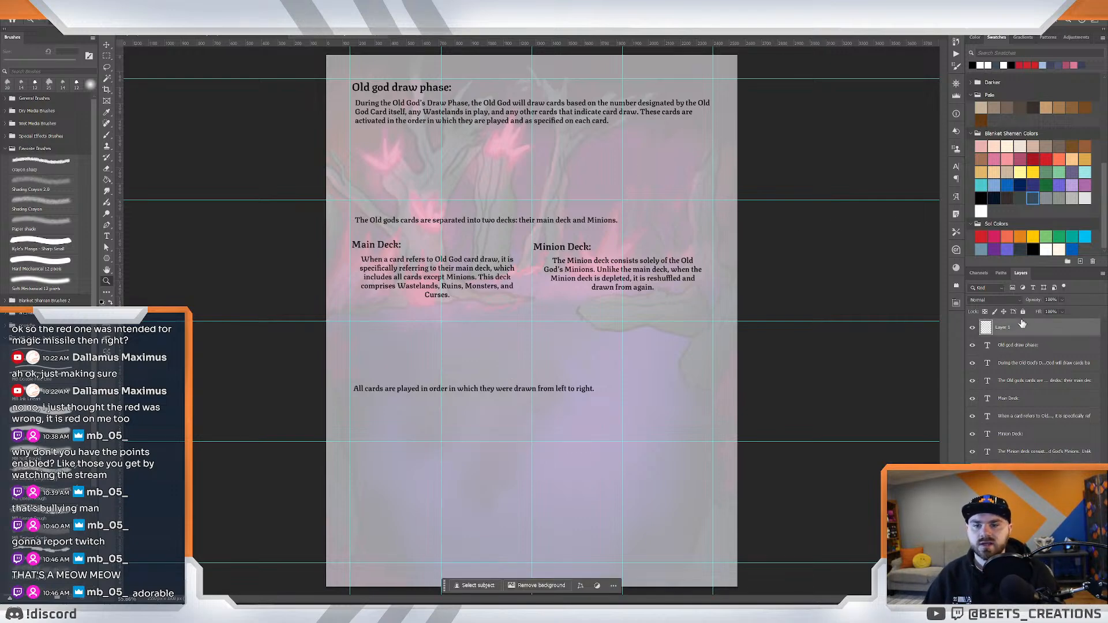
{"action": "key", "text": "b"}
{"action": "key", "text": "z"}
{"action": "left_click_drag", "start_coordinate": [496, 207], "coordinate": [561, 301]}
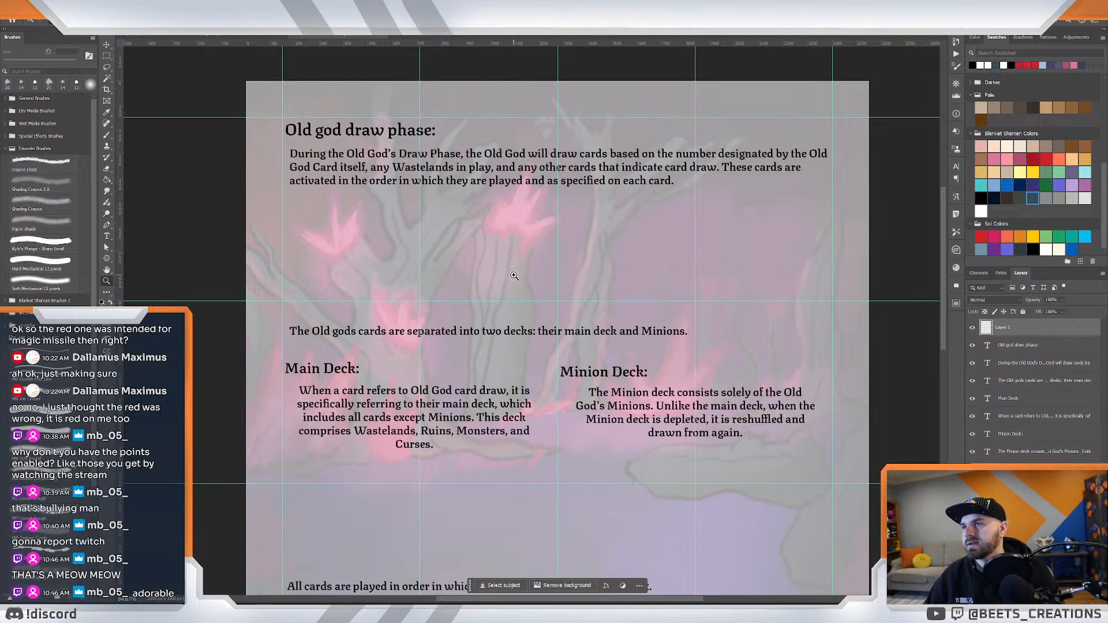
{"action": "scroll", "coordinate": [513, 276], "scroll_direction": "down", "scroll_amount": 2}
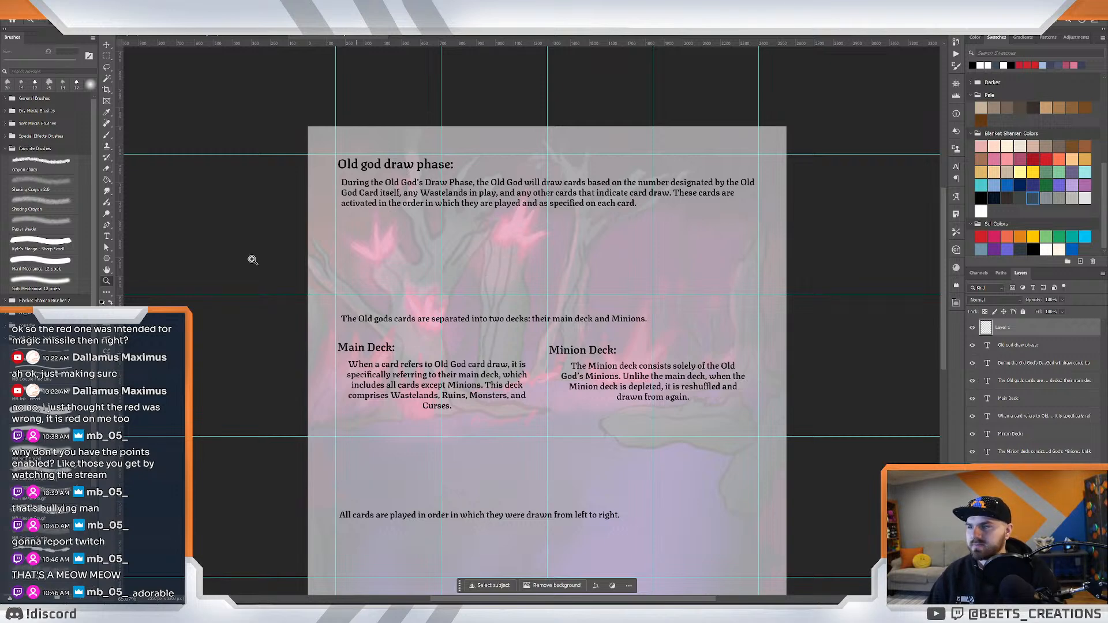
{"action": "left_click", "coordinate": [106, 44]}
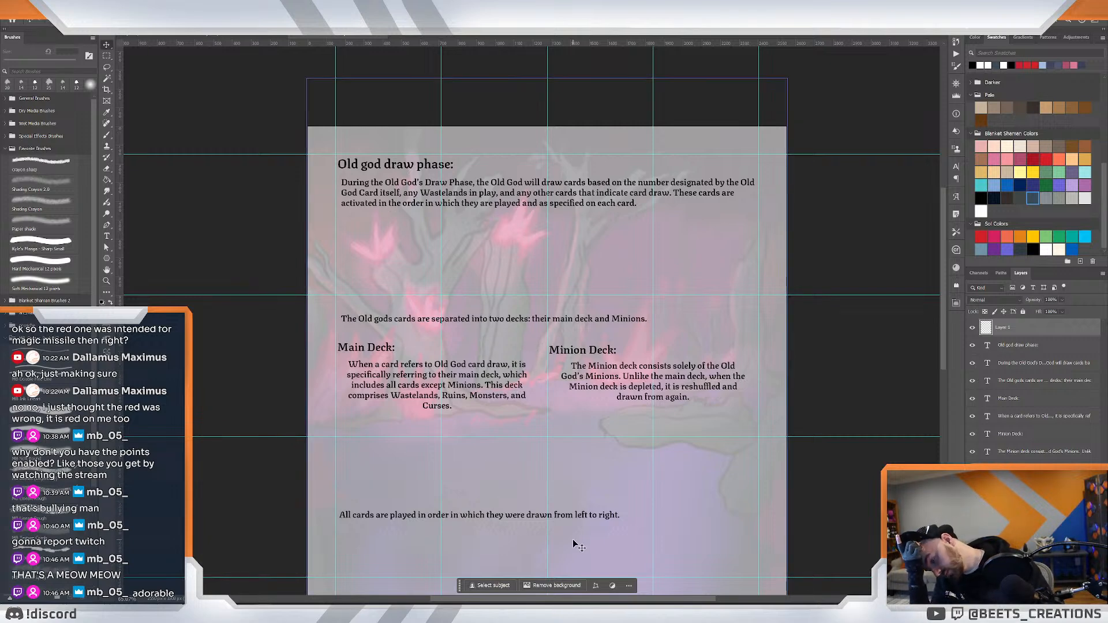
{"action": "double_click", "coordinate": [513, 514]}
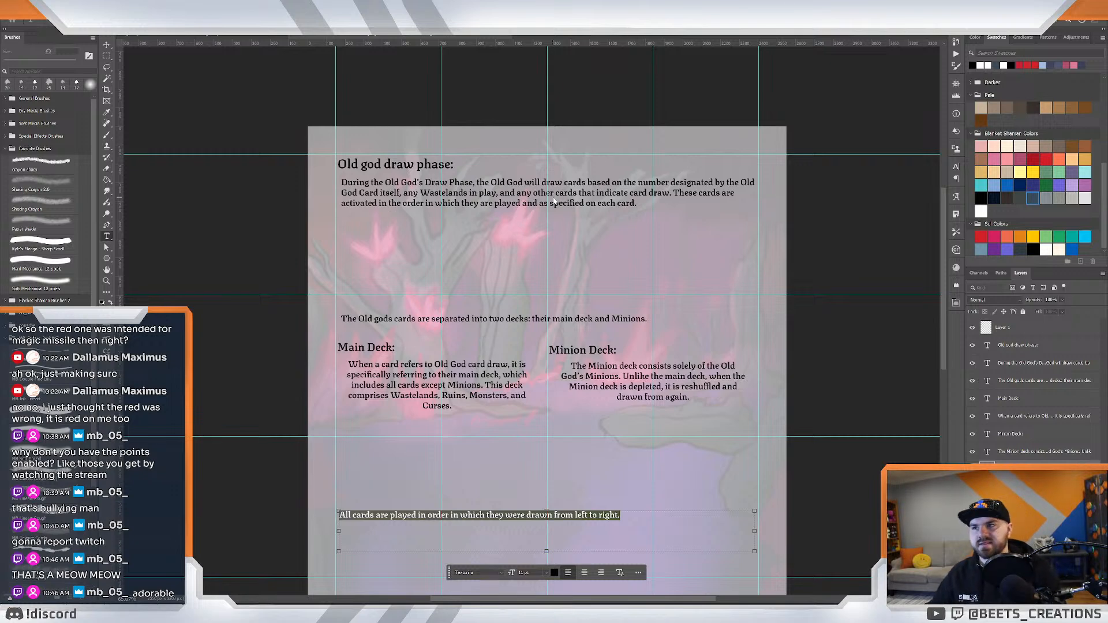
{"action": "key", "text": "BackSpace"}
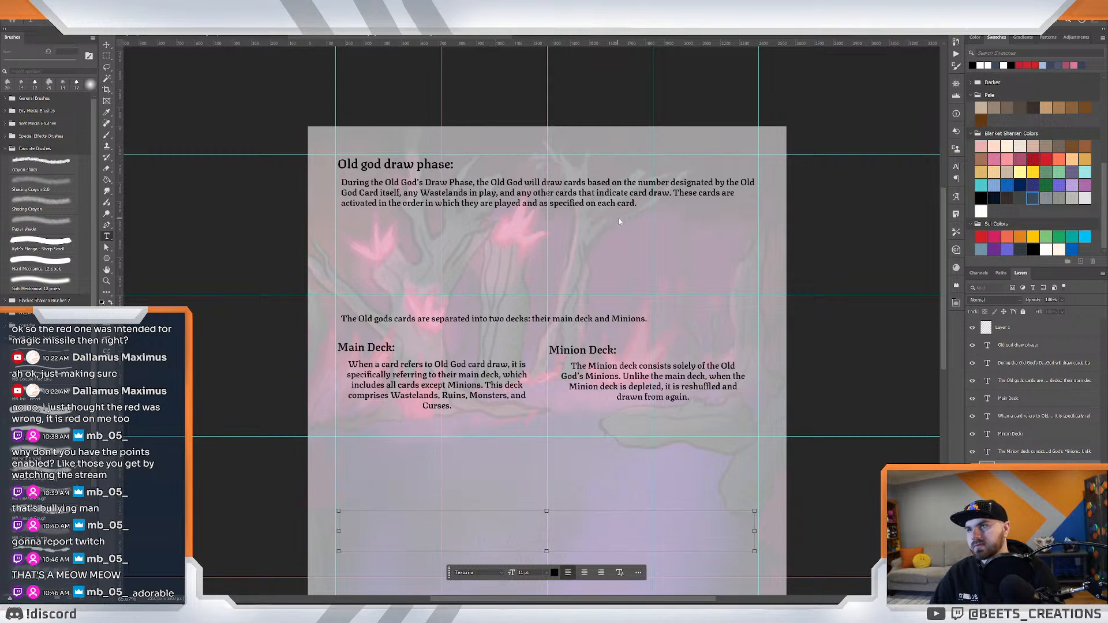
{"action": "key", "text": "Escape"}
{"action": "left_click", "coordinate": [636, 203]}
{"action": "key", "text": "ctrl+a"}
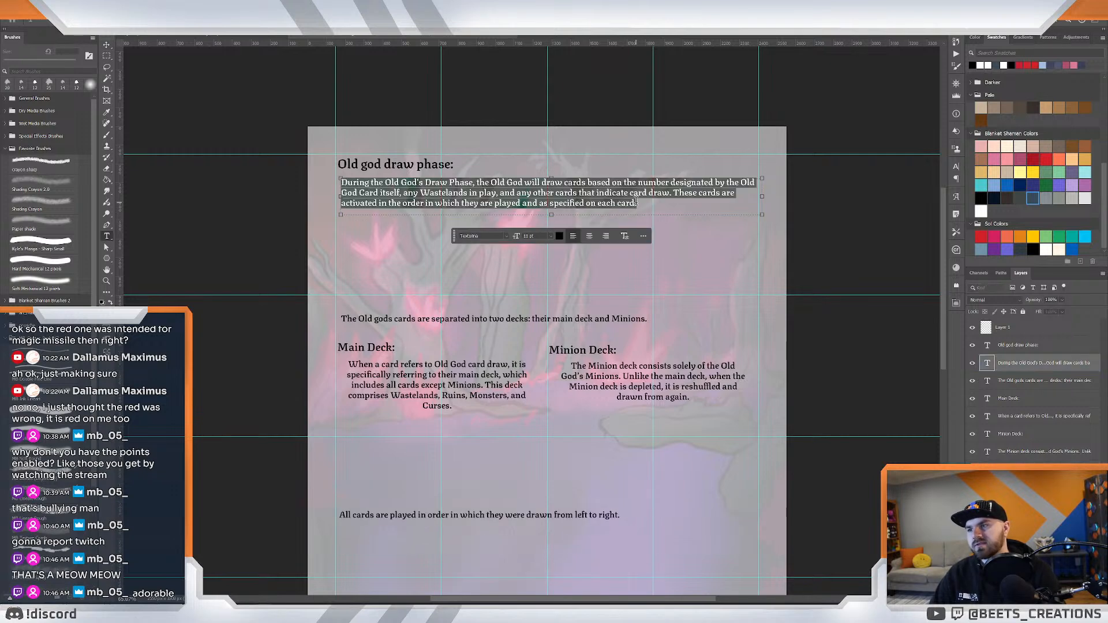
{"action": "key", "text": "Escape"}
Copy the sentence "All cards are played in order in which they were drawn from left to right." onto the end of the draw phase paragraph.
{"action": "left_click", "coordinate": [503, 521]}
{"action": "key", "text": "ctrl+a"}
{"action": "key", "text": "ctrl+c"}
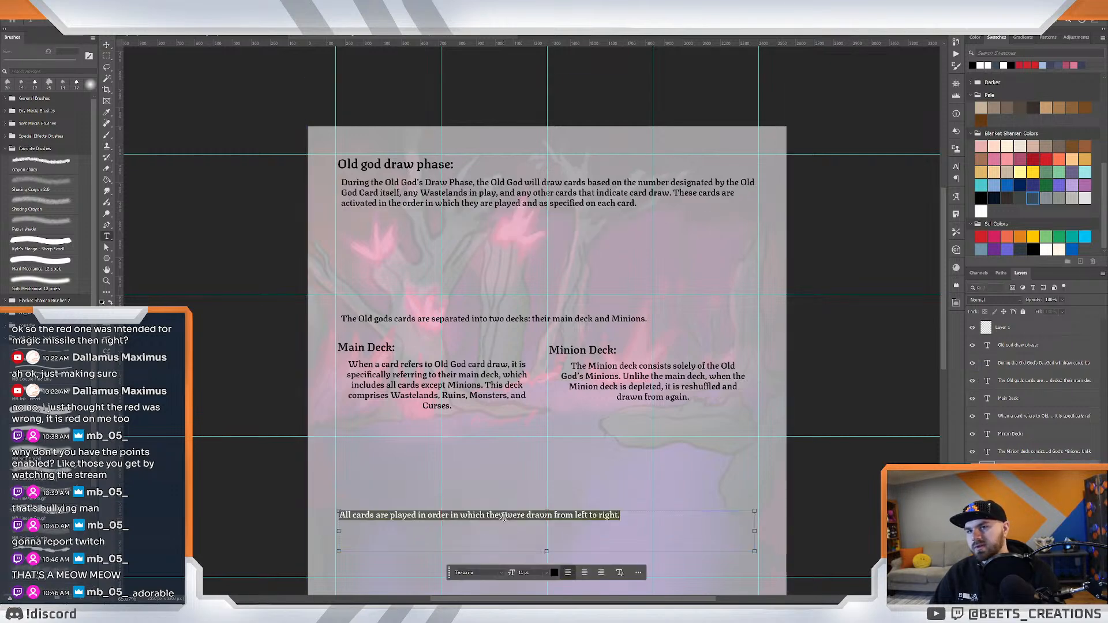
{"action": "key", "text": "BackSpace"}
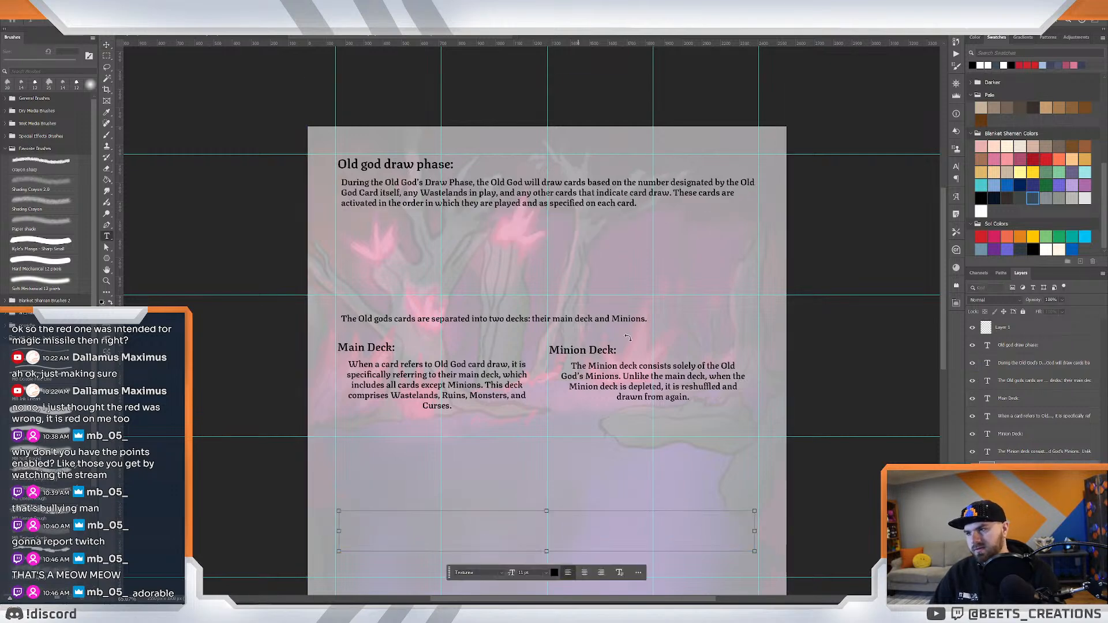
{"action": "key", "text": "Escape"}
{"action": "key", "text": "v"}
{"action": "left_click", "coordinate": [627, 206]}
{"action": "double_click", "coordinate": [631, 204]}
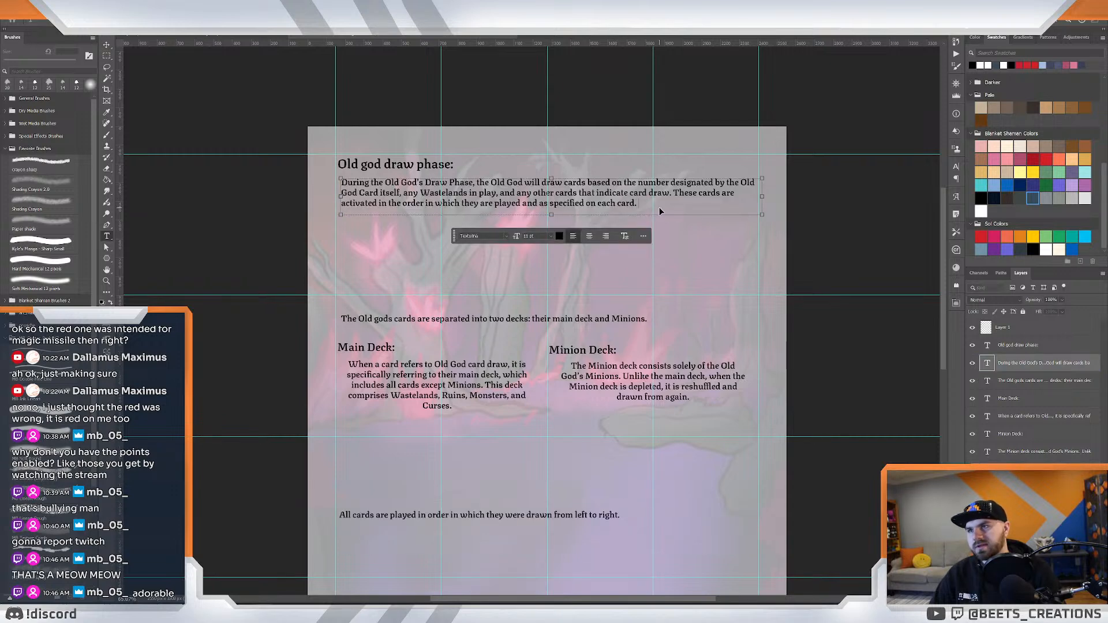
{"action": "key", "text": "ctrl+v"}
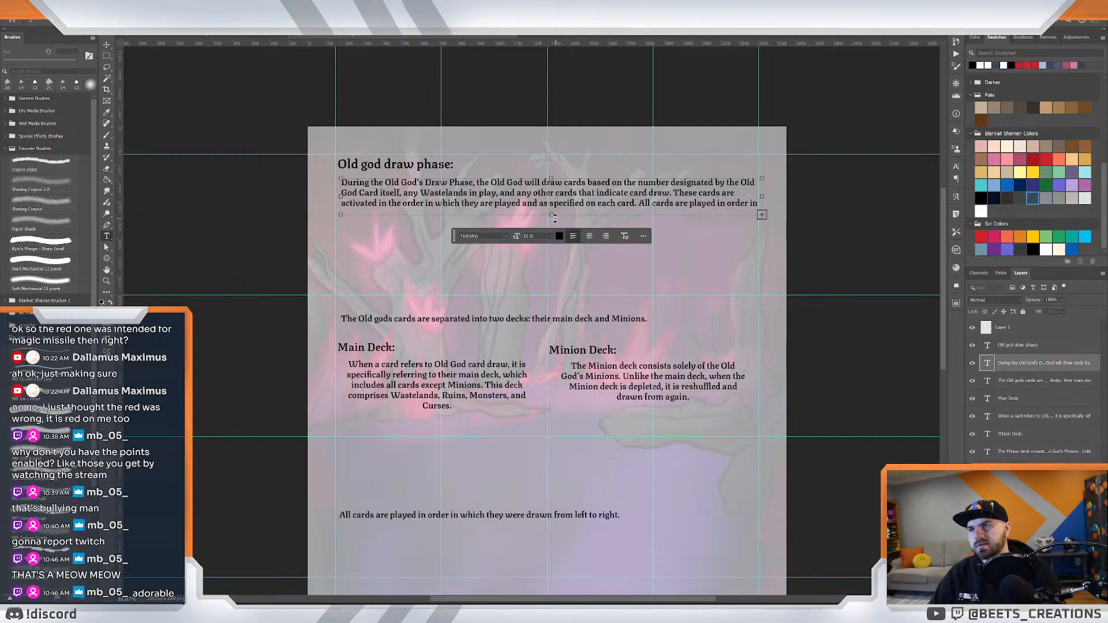
Extend the draw phase text box downward to fit its fourth line and nudge the paragraph slightly up and left under the heading.
{"action": "left_click_drag", "start_coordinate": [551, 215], "coordinate": [554, 225]}
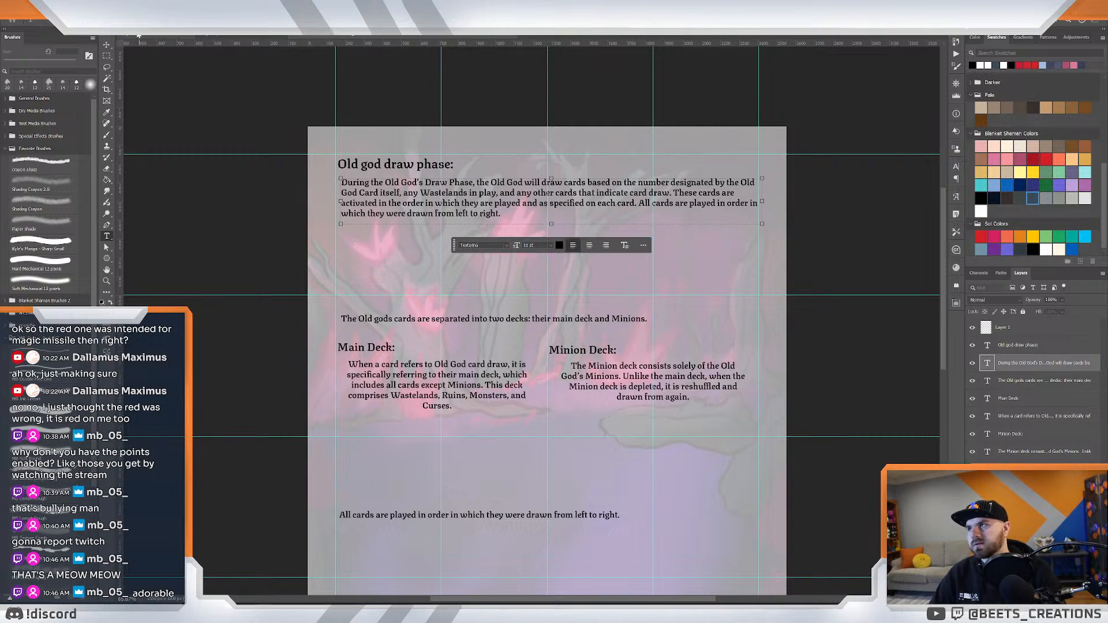
{"action": "left_click", "coordinate": [106, 45]}
{"action": "left_click_drag", "start_coordinate": [574, 186], "coordinate": [573, 183]}
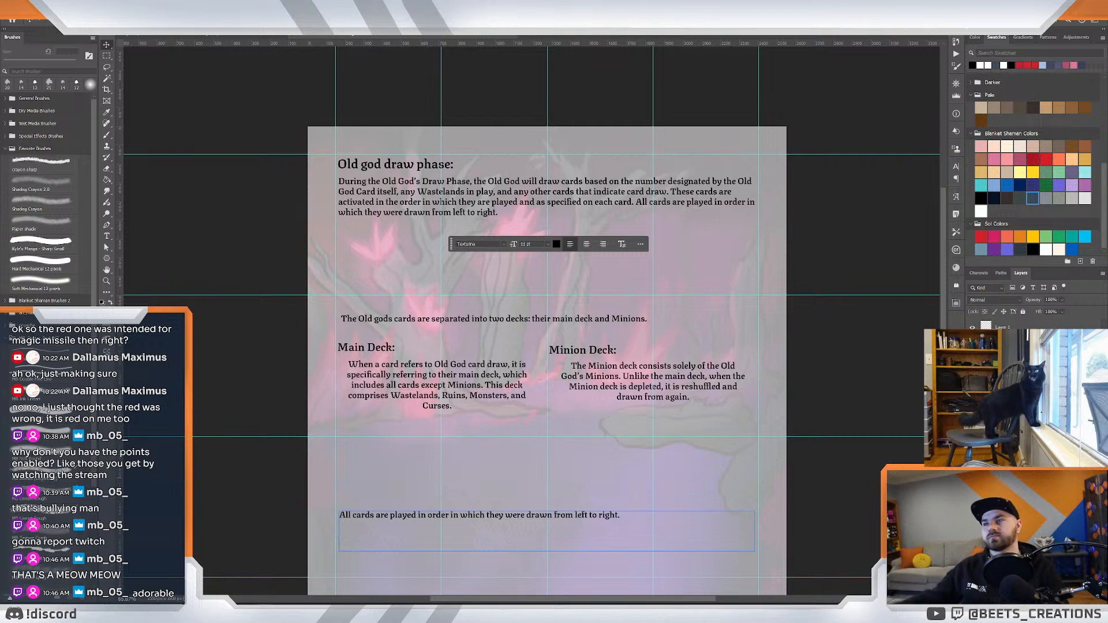
Delete the separate "All cards are played in order" text box beneath the two deck columns.
{"action": "left_click", "coordinate": [837, 346]}
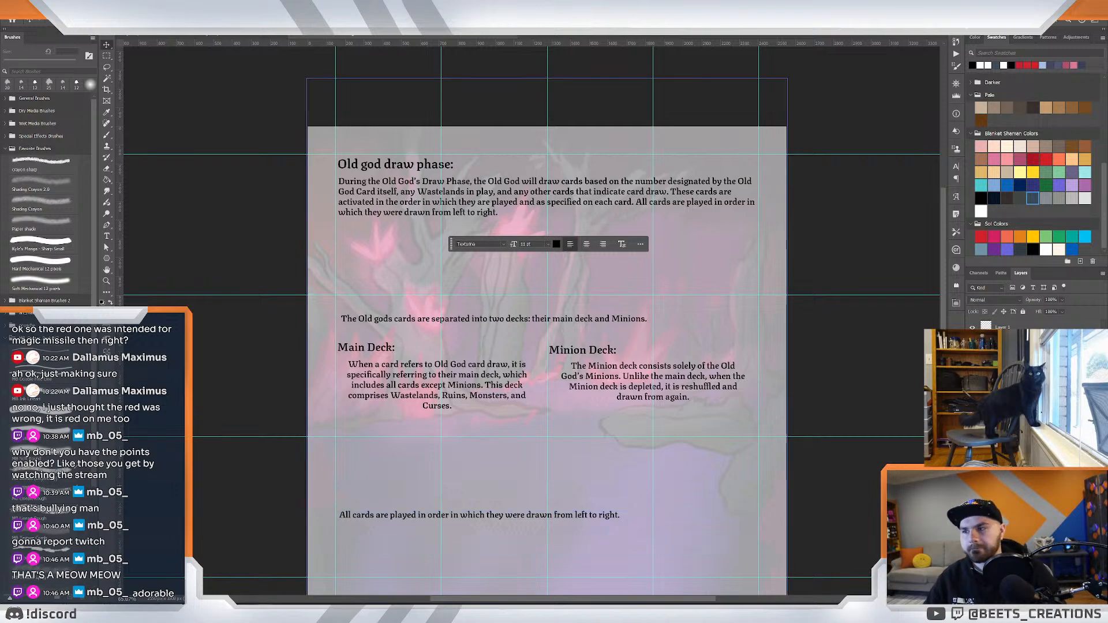
{"action": "left_click", "coordinate": [507, 516]}
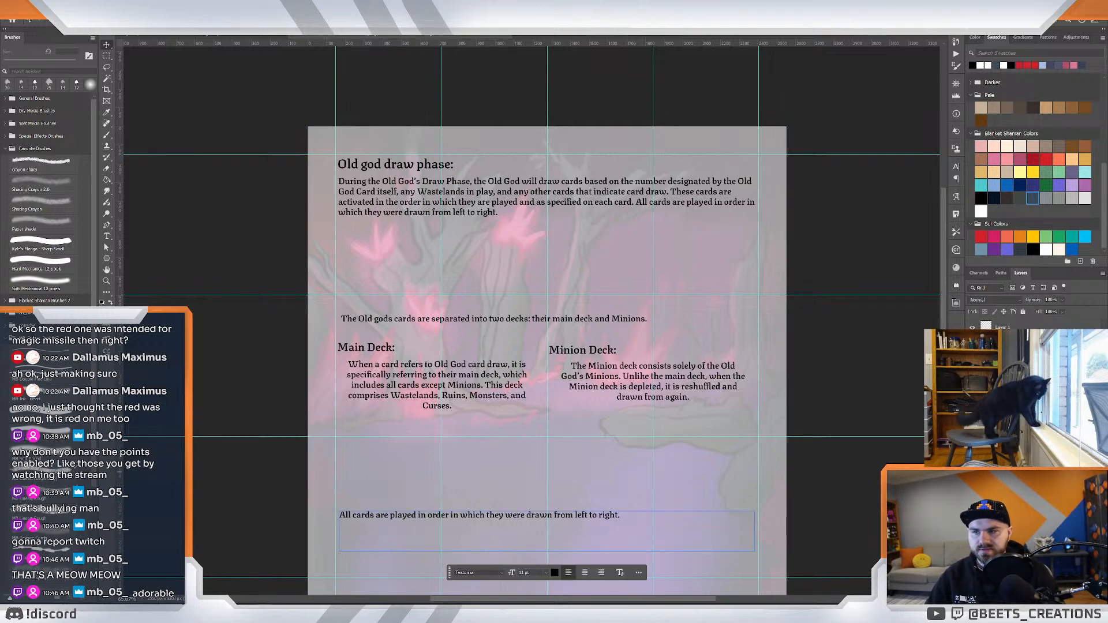
{"action": "key", "text": "Delete"}
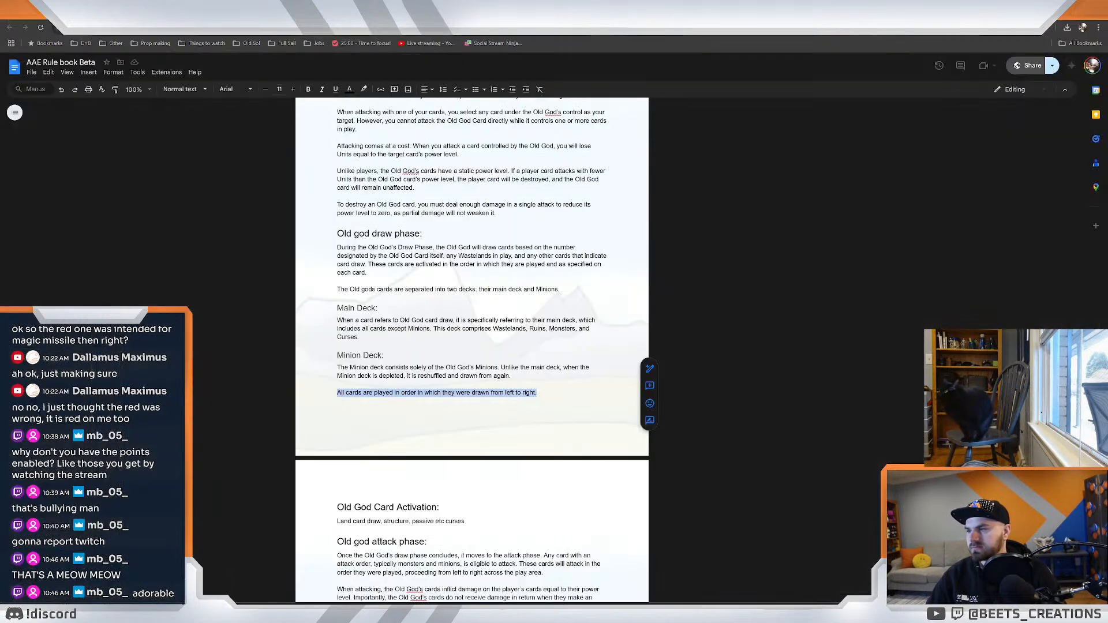
Switch to the AAE Rule book Beta document in Google Docs and move the "All cards are played in order" sentence onto the draw phase paragraph's end.
{"action": "key", "text": "alt+Tab"}
{"action": "key", "text": "Delete"}
{"action": "key", "text": "ctrl+z"}
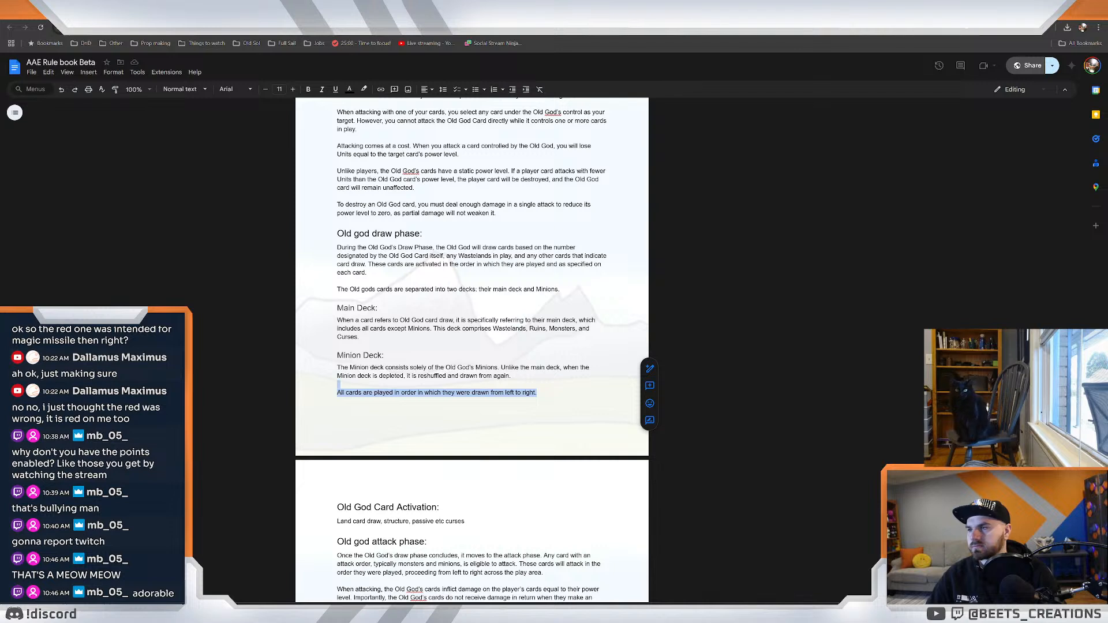
{"action": "key", "text": "Delete"}
{"action": "left_click", "coordinate": [367, 272]}
{"action": "key", "text": "Return"}
{"action": "type", "text": "All cards are played in order in which they were drawn from left to right."}
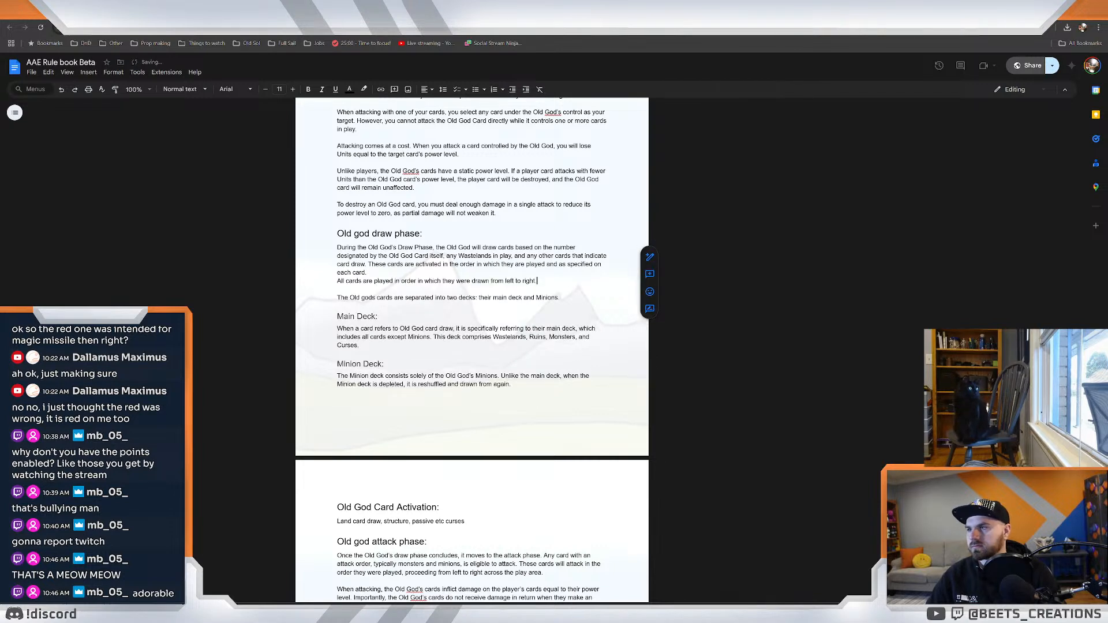
{"action": "key", "text": "shift+Home"}
{"action": "key", "text": "Left"}
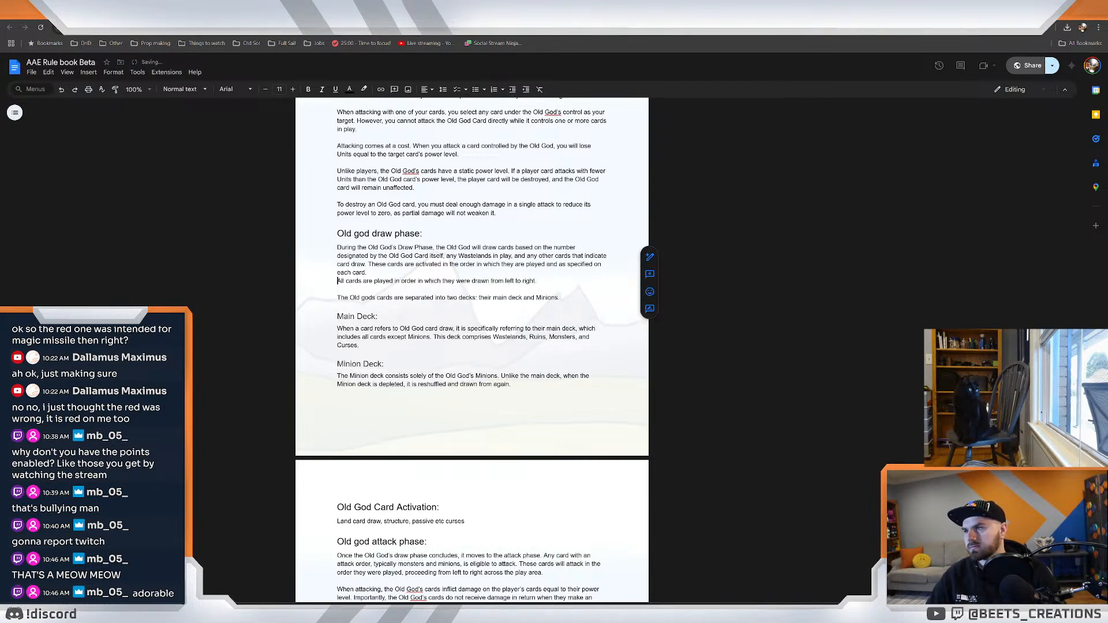
{"action": "key", "text": "BackSpace"}
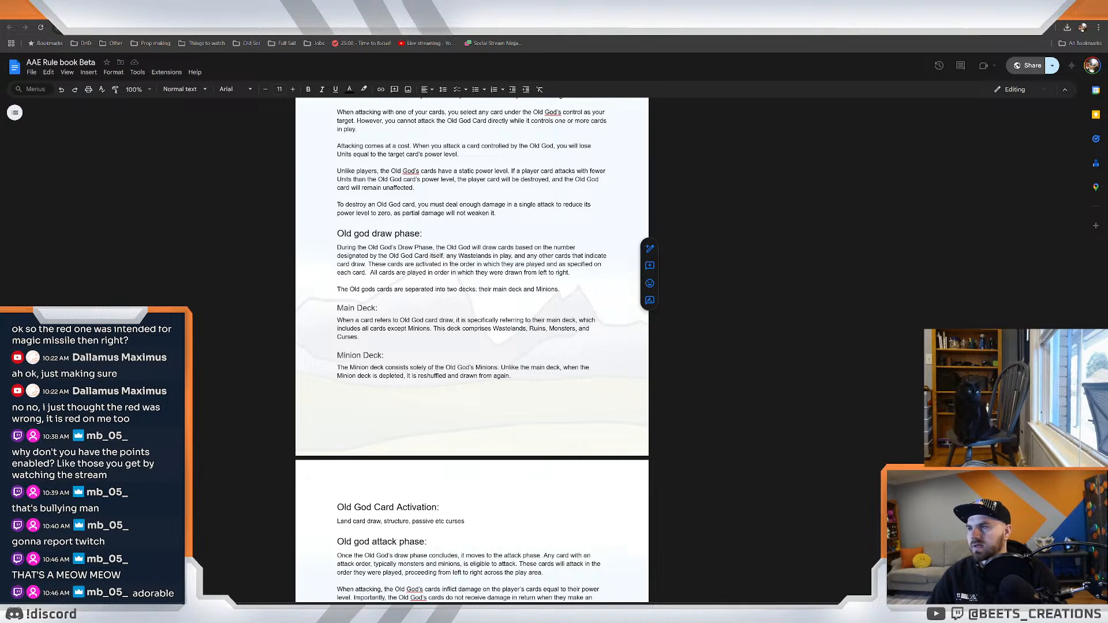
Reread the draw phase paragraph and split it before "These cards are activated", leaving an empty line for a new paragraph.
{"action": "left_click_drag", "start_coordinate": [387, 264], "coordinate": [467, 263]}
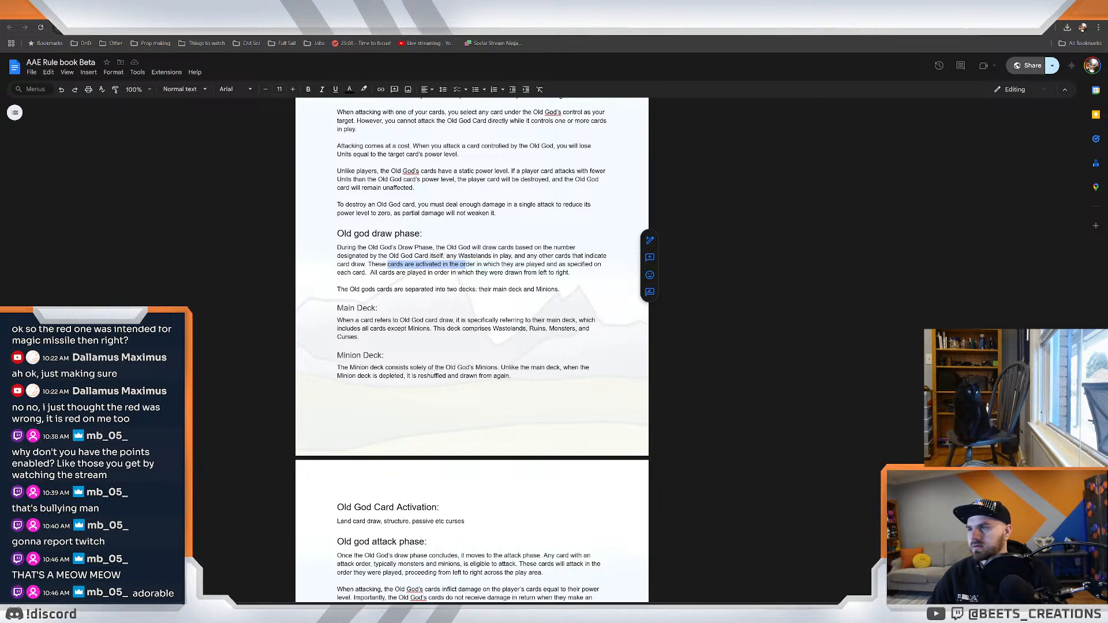
{"action": "left_click", "coordinate": [461, 272]}
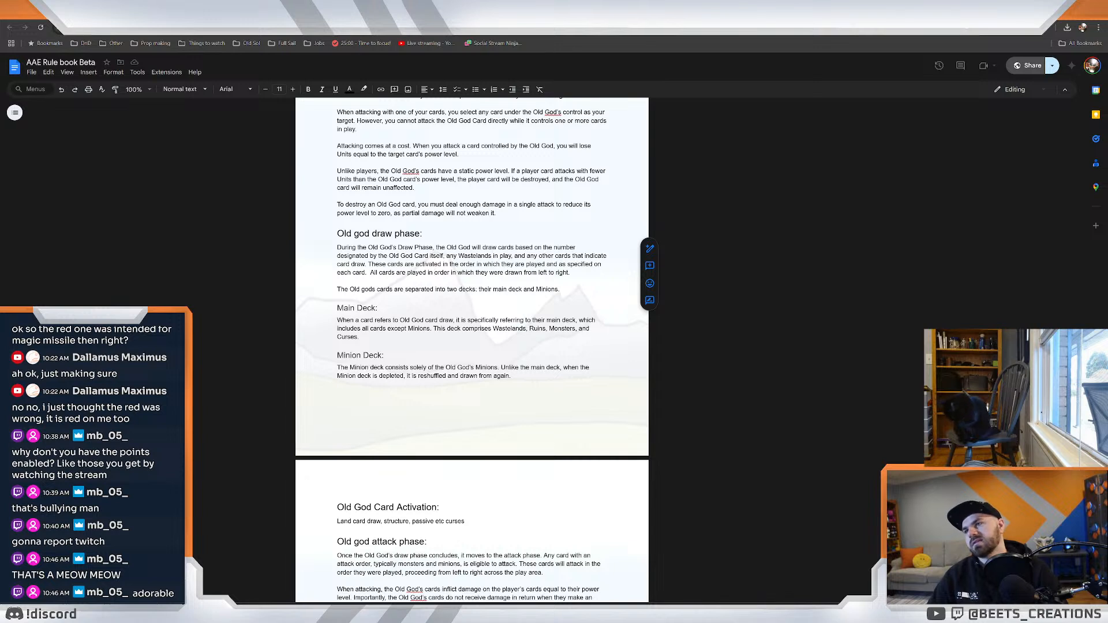
{"action": "left_click", "coordinate": [337, 280]}
{"action": "left_click", "coordinate": [570, 272]}
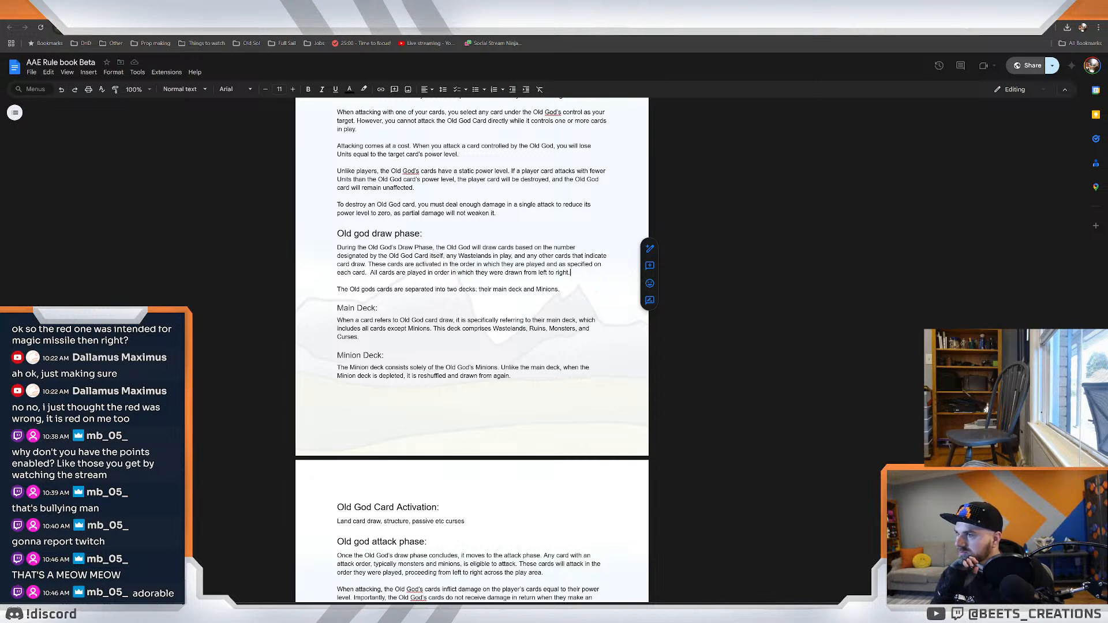
{"action": "mouse_move", "coordinate": [348, 247]}
{"action": "left_mouse_down"}
{"action": "mouse_move", "coordinate": [608, 255]}
{"action": "mouse_move", "coordinate": [366, 265]}
{"action": "left_mouse_up"}
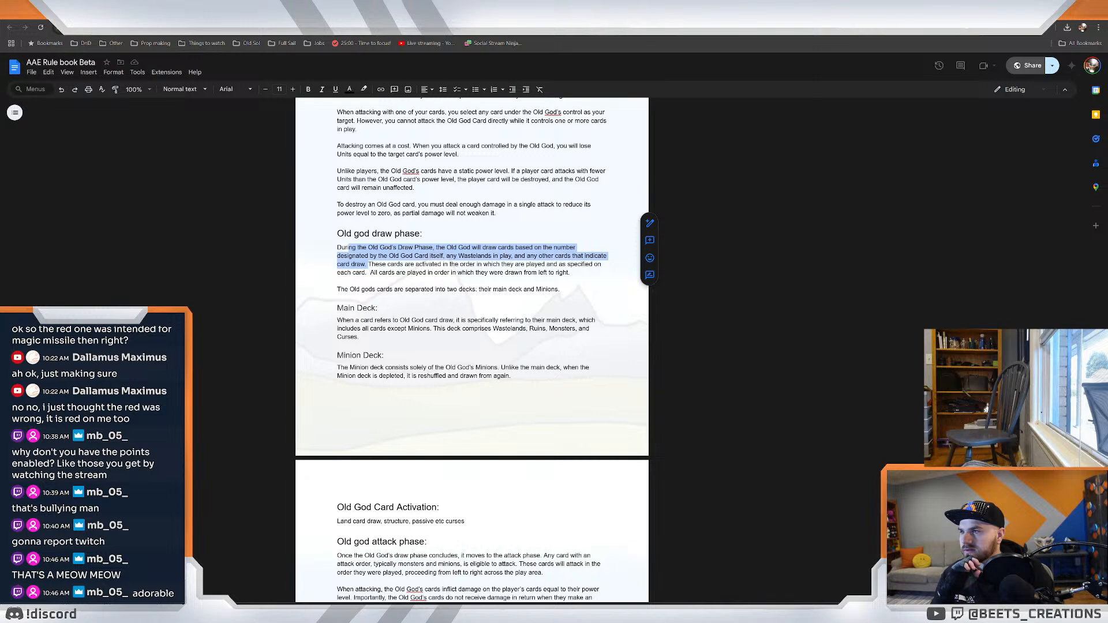
{"action": "left_click", "coordinate": [368, 265]}
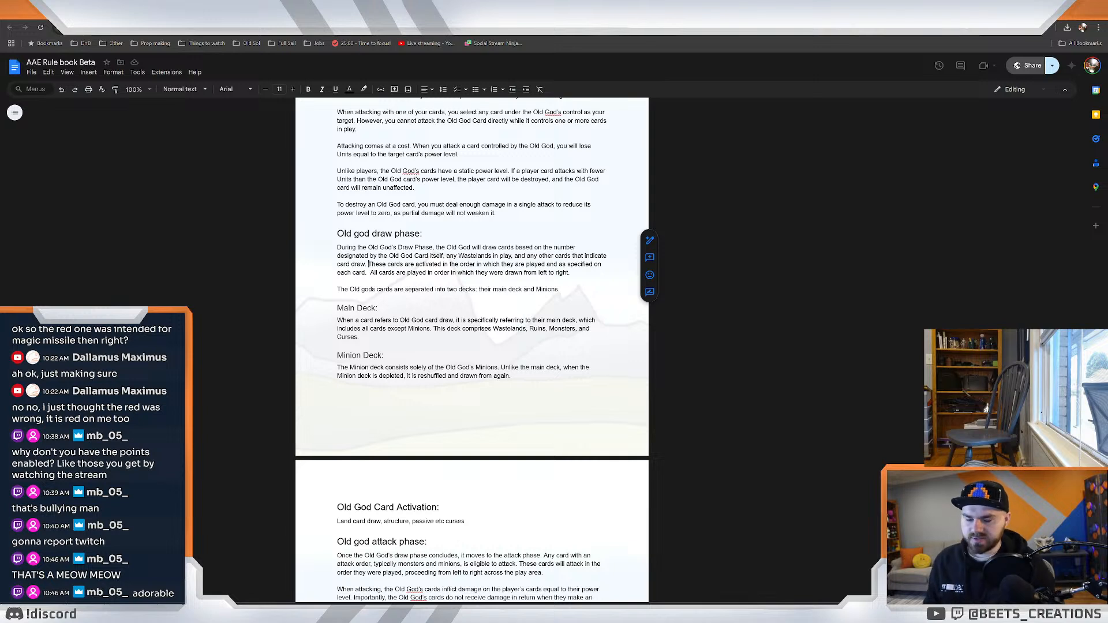
{"action": "key", "text": "Return"}
{"action": "key", "text": "Return"}
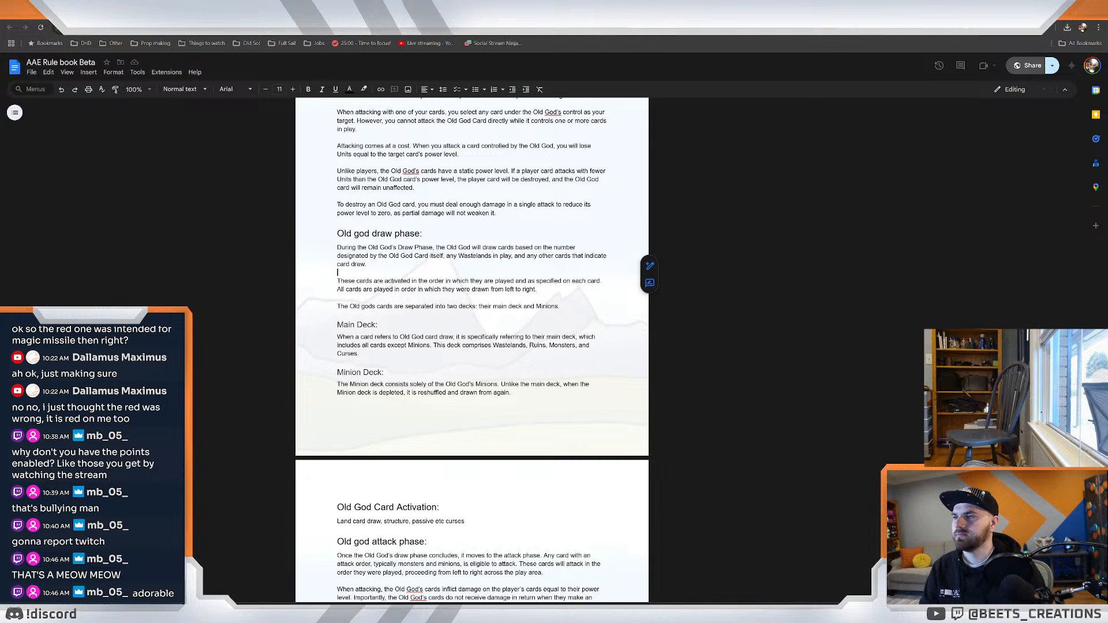
{"action": "key", "text": "Return"}
{"action": "key", "text": "Return"}
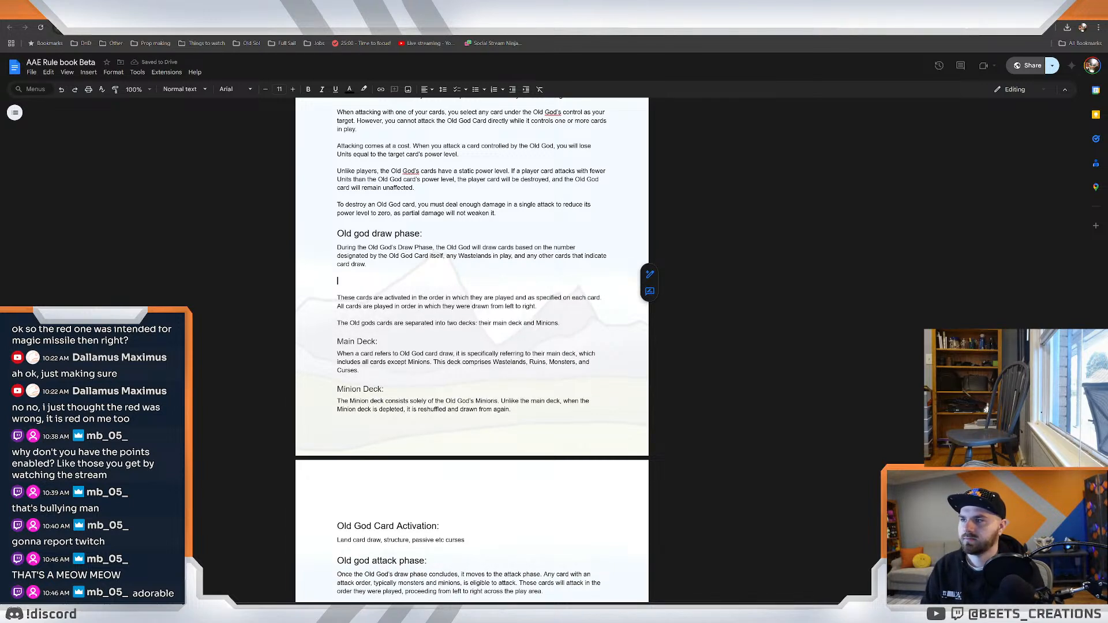
Begin a new paragraph on the empty line with "Cards are Placed in order from left to right and".
{"action": "type", "text": "Cards are "}
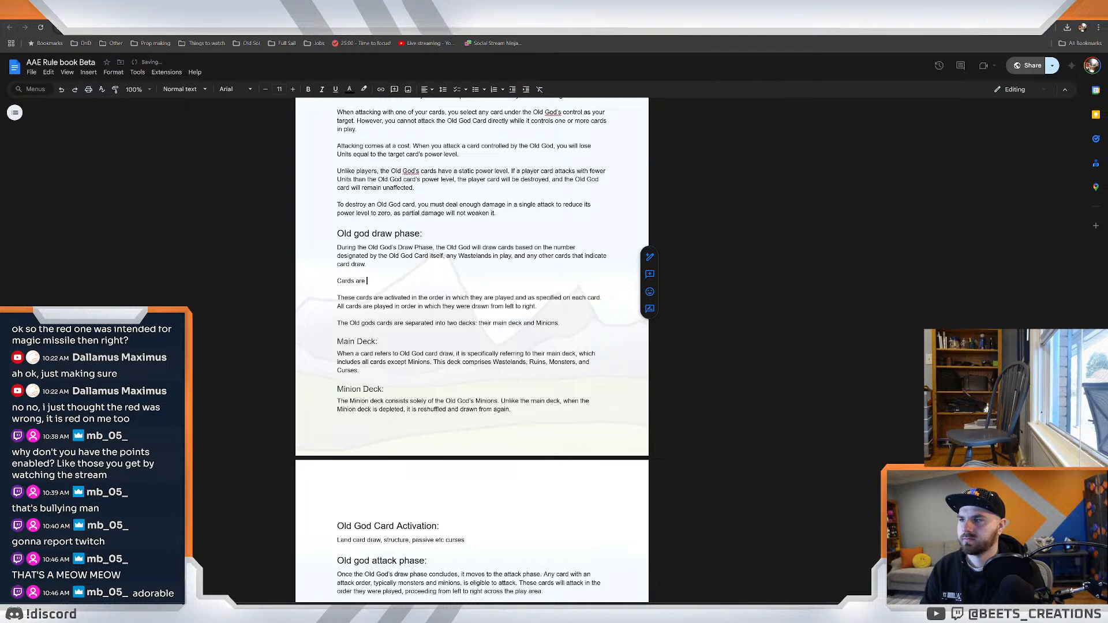
{"action": "type", "text": "P"}
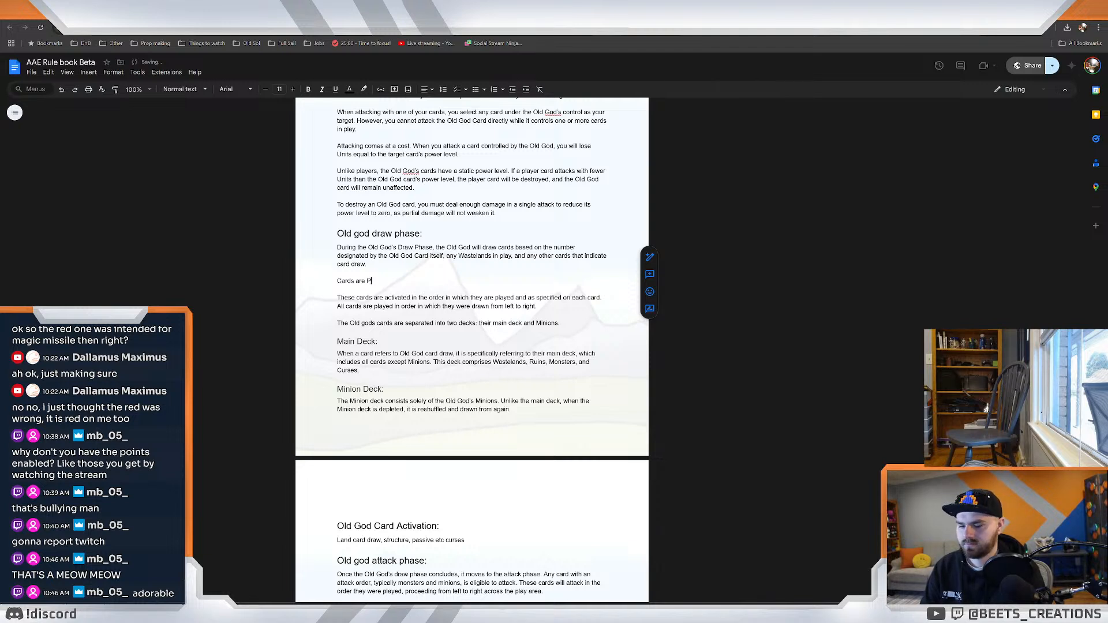
{"action": "type", "text": "laced"}
{"action": "type", "text": "in"}
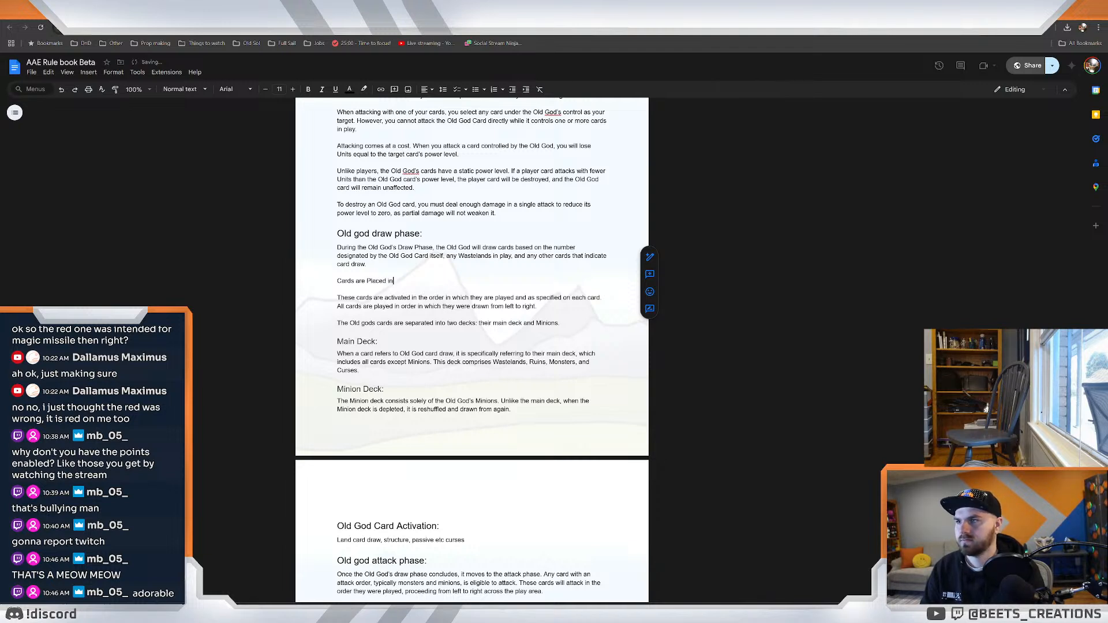
{"action": "type", "text": " order from left to right and a"}
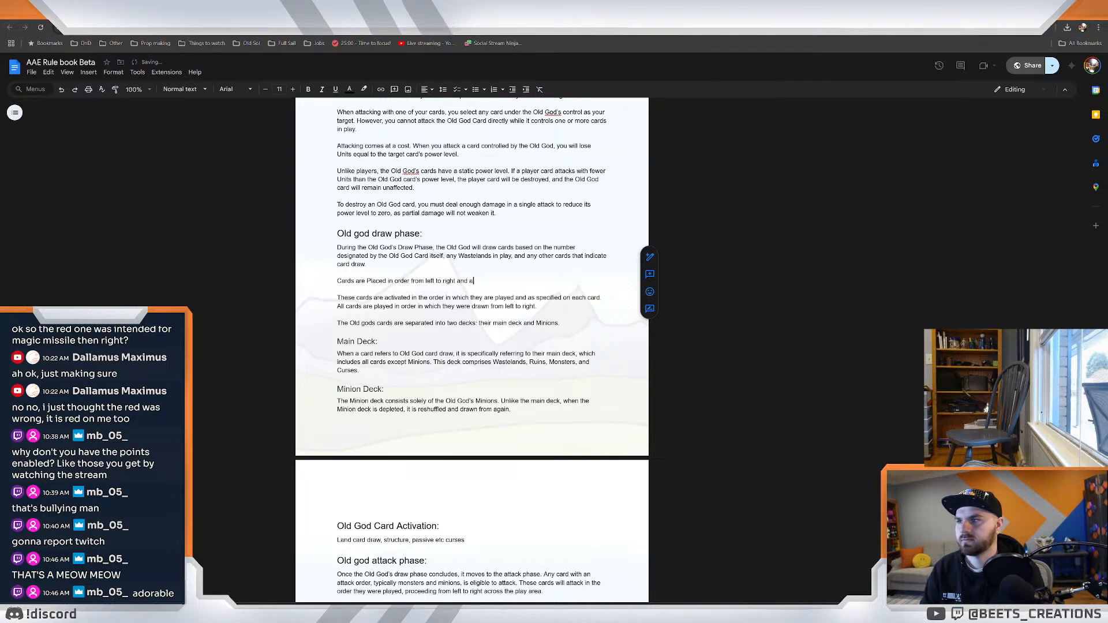
Reword the new paragraph's opening to "Cards are placed and activated in".
{"action": "key", "text": "BackSpace"}
{"action": "key", "text": "BackSpace"}
{"action": "key", "text": "BackSpace"}
{"action": "key", "text": "BackSpace"}
{"action": "key", "text": "BackSpace"}
{"action": "key", "text": "BackSpace"}
{"action": "key", "text": "BackSpace"}
{"action": "key", "text": "BackSpace"}
{"action": "key", "text": "BackSpace"}
{"action": "key", "text": "BackSpace"}
{"action": "key", "text": "BackSpace"}
{"action": "key", "text": "BackSpace"}
{"action": "key", "text": "BackSpace"}
{"action": "key", "text": "BackSpace"}
{"action": "key", "text": "BackSpace"}
{"action": "key", "text": "BackSpace"}
{"action": "key", "text": "BackSpace"}
{"action": "key", "text": "BackSpace"}
{"action": "key", "text": "BackSpace"}
{"action": "key", "text": "BackSpace"}
{"action": "key", "text": "BackSpace"}
{"action": "key", "text": "BackSpace"}
{"action": "type", "text": "placed"}
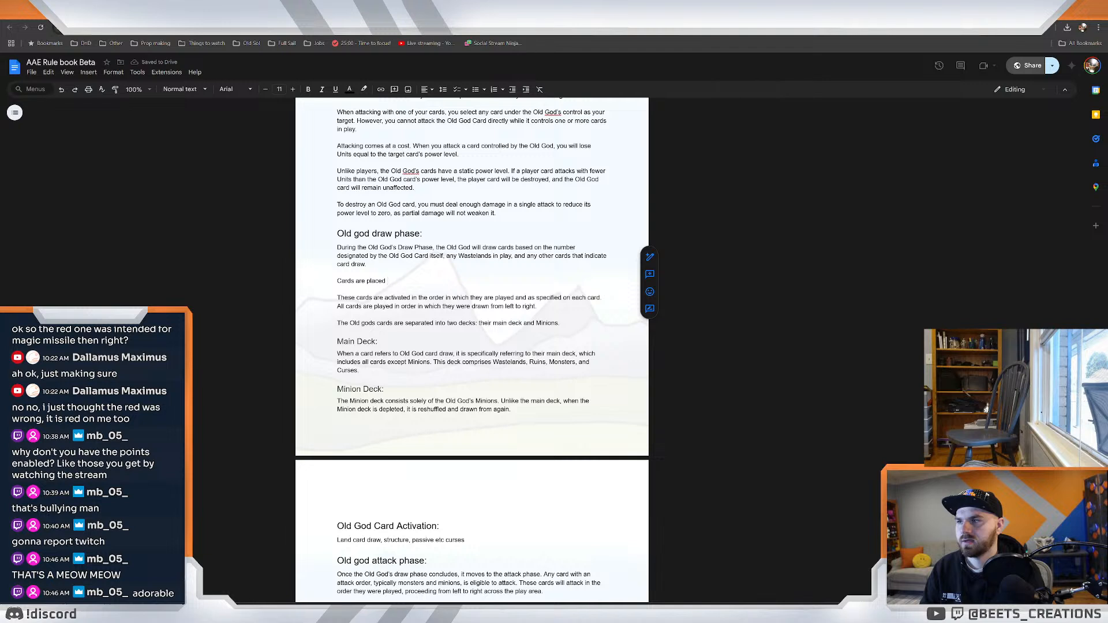
{"action": "type", "text": "and activated in "}
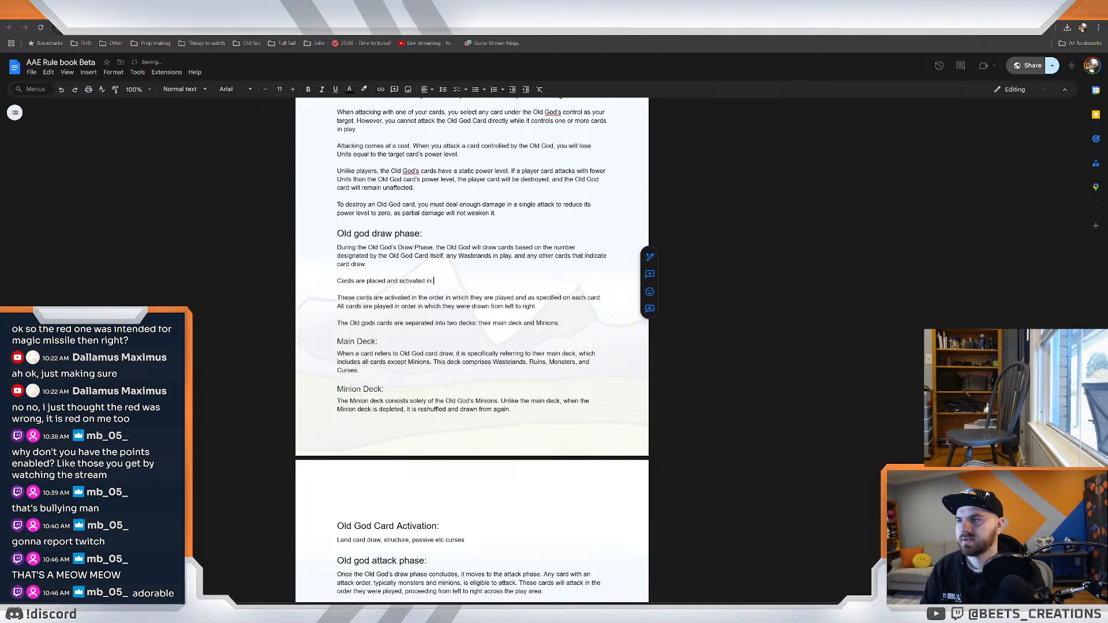
Complete the new sentence with "order in which they are played and placed from left to right.".
{"action": "type", "text": "order from left"}
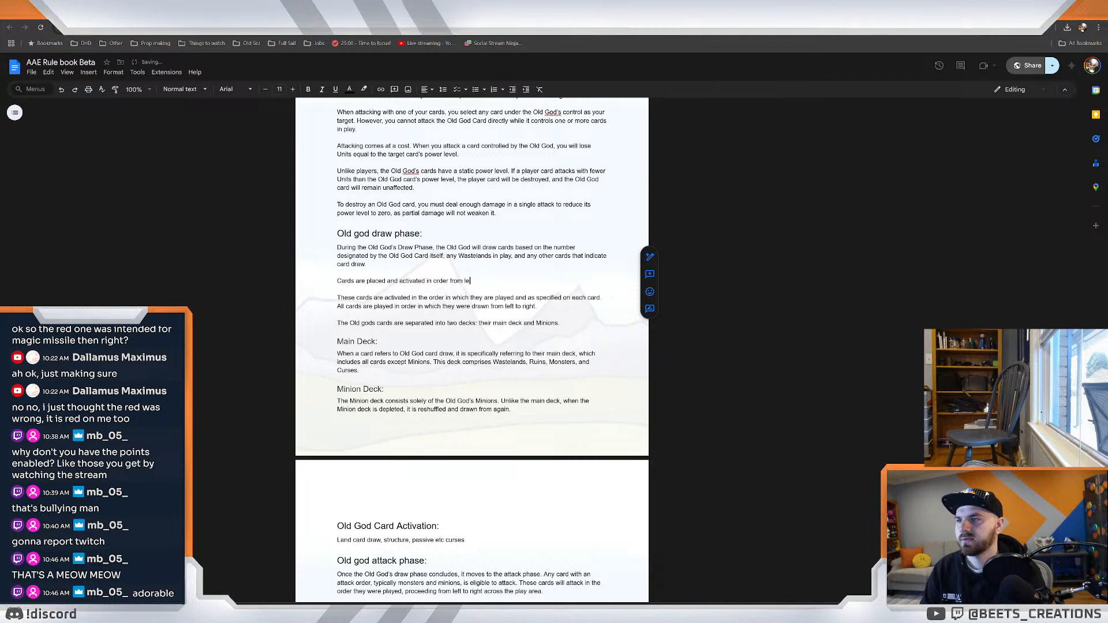
{"action": "key", "text": "BackSpace"}
{"action": "key", "text": "BackSpace"}
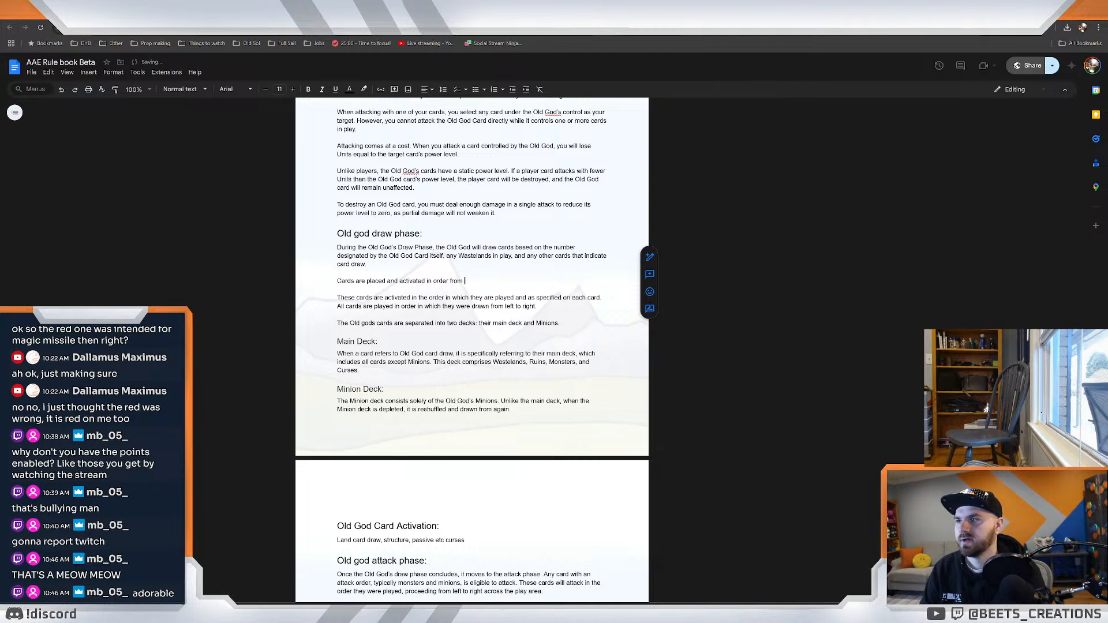
{"action": "key", "text": "BackSpace"}
{"action": "key", "text": "BackSpace"}
{"action": "key", "text": "BackSpace"}
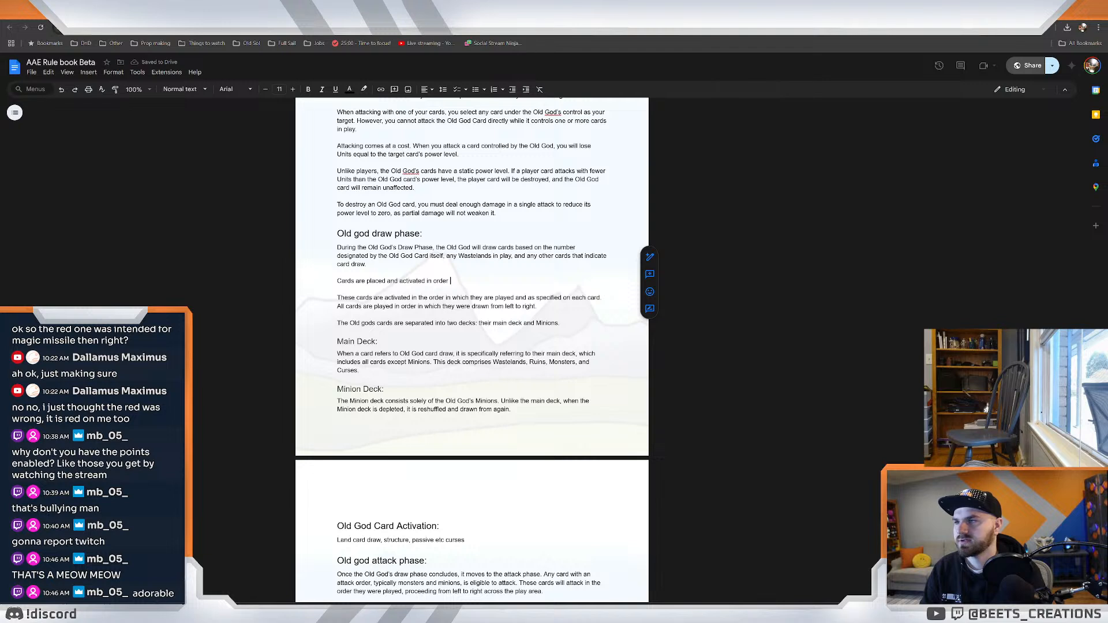
{"action": "type", "text": "in wich they"}
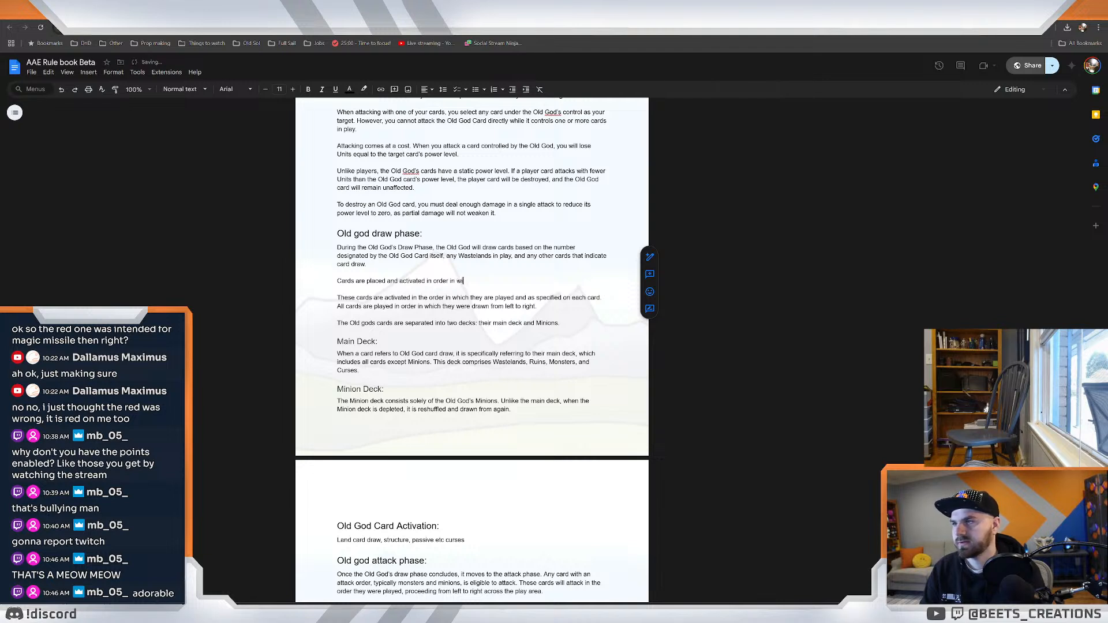
{"action": "key", "text": "BackSpace"}
{"action": "key", "text": "BackSpace"}
{"action": "key", "text": "BackSpace"}
{"action": "key", "text": "BackSpace"}
{"action": "key", "text": "BackSpace"}
{"action": "key", "text": "BackSpace"}
{"action": "key", "text": "BackSpace"}
{"action": "key", "text": "BackSpace"}
{"action": "key", "text": "BackSpace"}
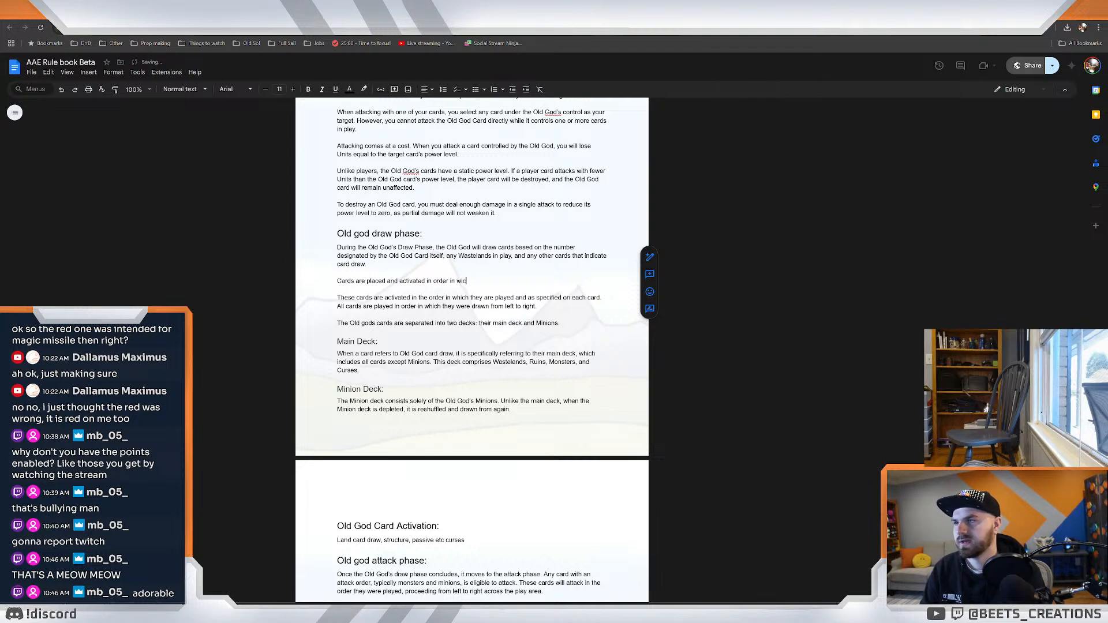
{"action": "type", "text": "hu"}
{"action": "key", "text": "BackSpace"}
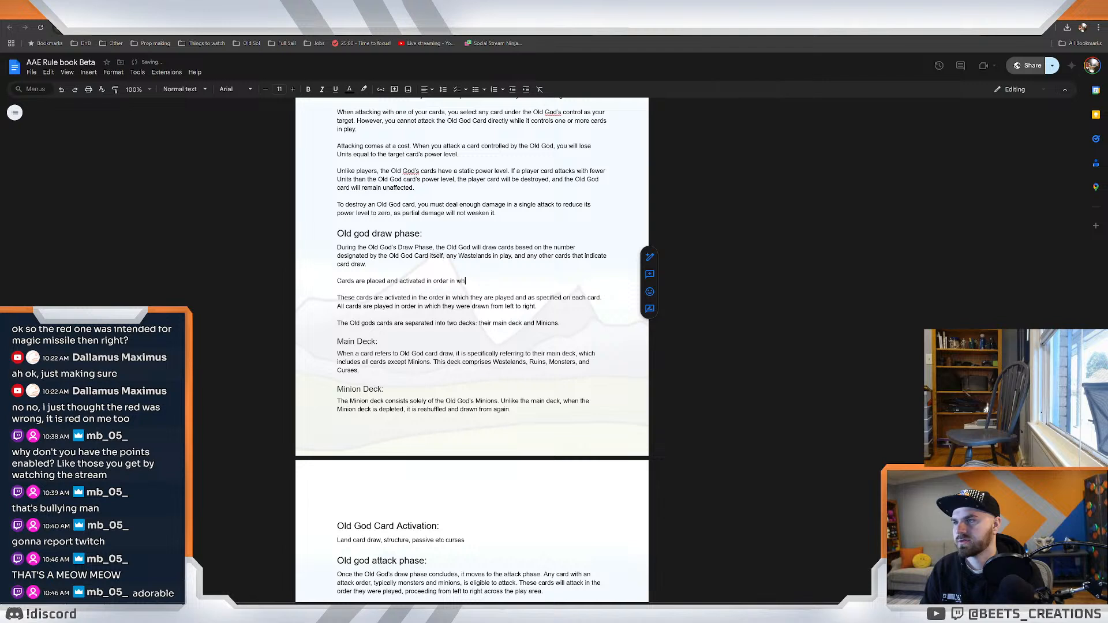
{"action": "type", "text": "ich they "}
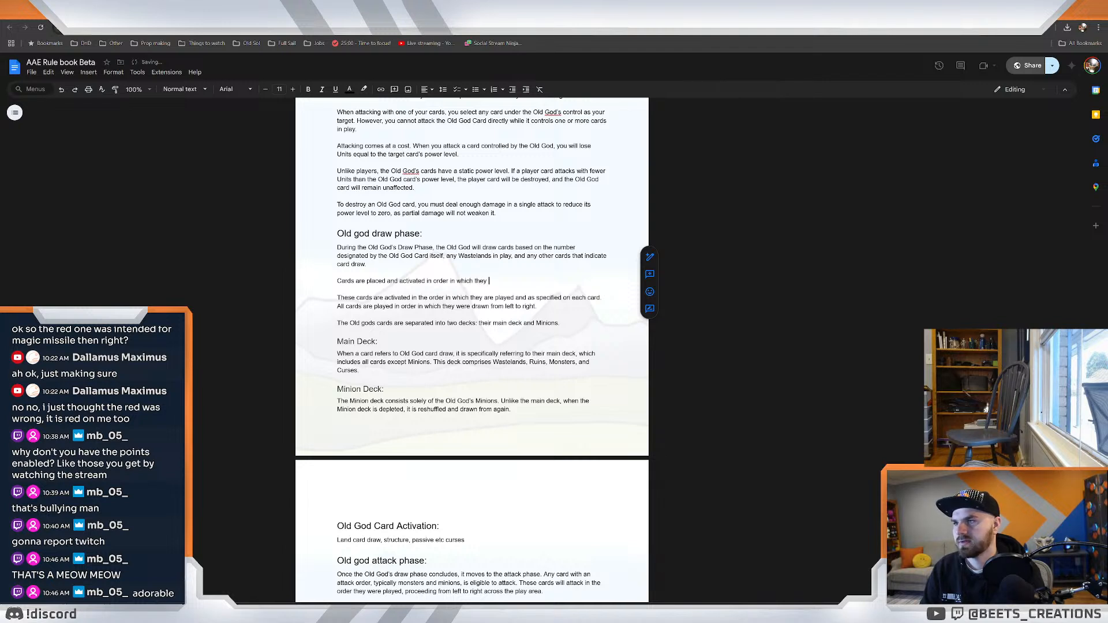
{"action": "type", "text": "are played and "}
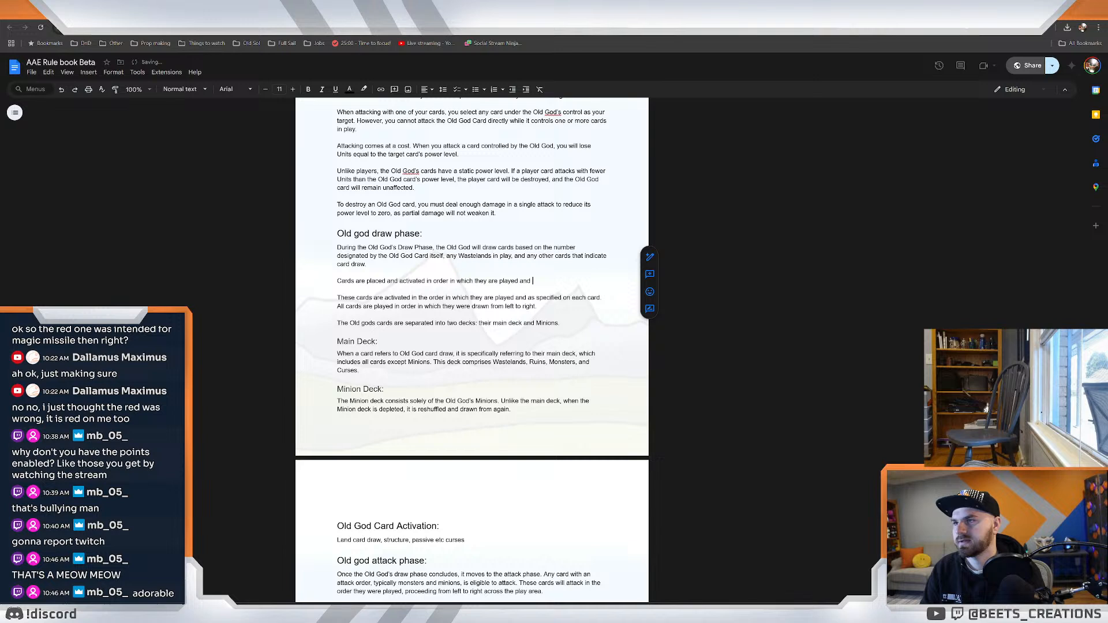
{"action": "type", "text": "place"}
{"action": "type", "text": "d from les"}
{"action": "type", "text": "t to right."}
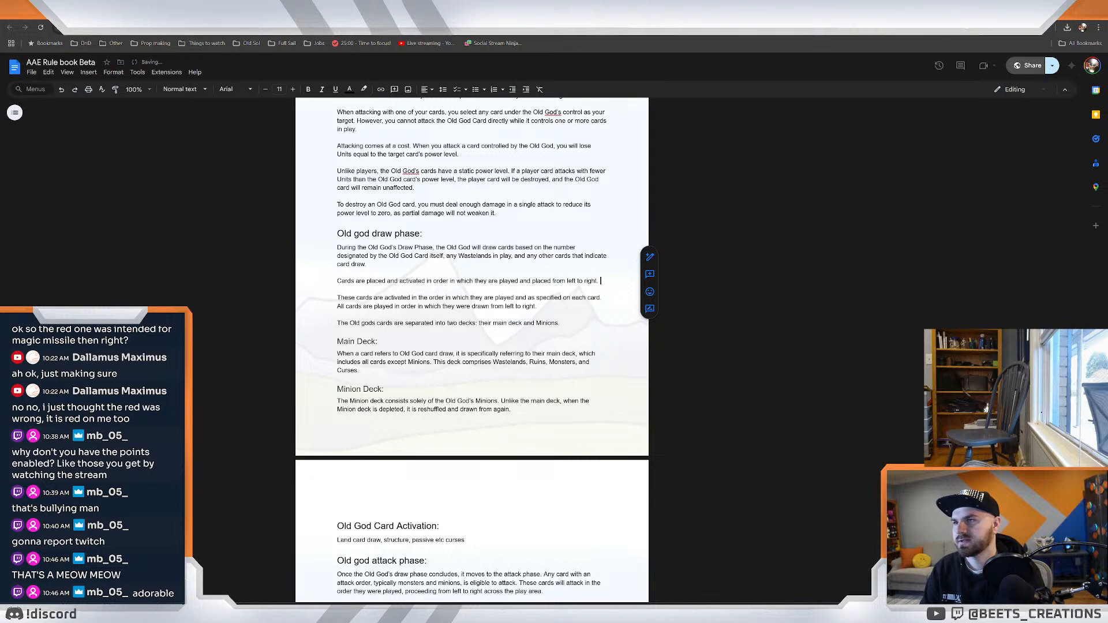
{"action": "key", "text": "BackSpace"}
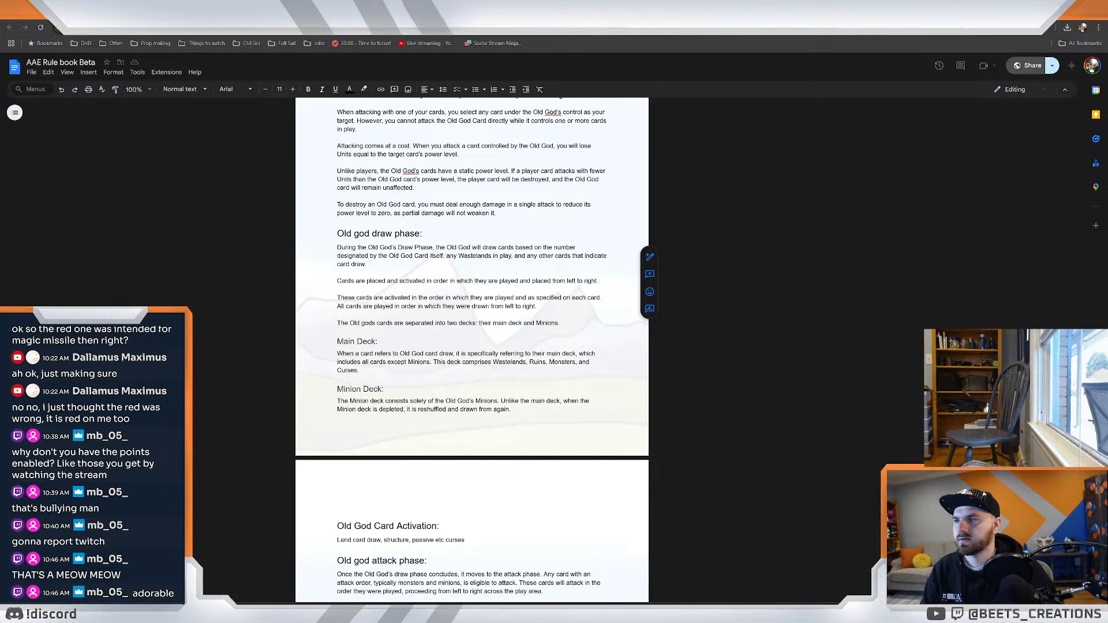
Reread the new sentence's wording and compare it with the two original sentences directly below it.
{"action": "key", "text": "shift+Left"}
{"action": "key", "text": "shift+Left"}
{"action": "key", "text": "shift+Left"}
{"action": "key", "text": "shift+Left"}
{"action": "key", "text": "shift+Left"}
{"action": "key", "text": "shift+Left"}
{"action": "key", "text": "shift+Left"}
{"action": "key", "text": "shift+Left"}
{"action": "key", "text": "shift+Left"}
{"action": "key", "text": "shift+Left"}
{"action": "key", "text": "shift+Left"}
{"action": "key", "text": "shift+Left"}
{"action": "key", "text": "shift+Left"}
{"action": "key", "text": "shift+Left"}
{"action": "key", "text": "shift+Left"}
{"action": "key", "text": "shift+Left"}
{"action": "key", "text": "shift+Left"}
{"action": "key", "text": "shift+Left"}
{"action": "key", "text": "shift+Left"}
{"action": "key", "text": "shift+Left"}
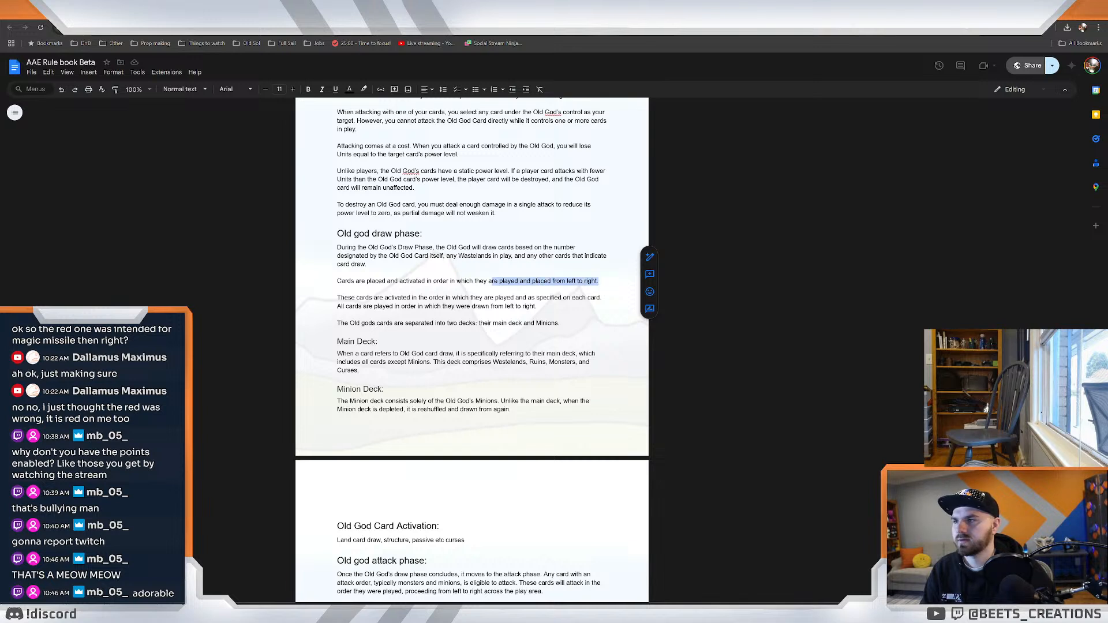
{"action": "key", "text": "shift+Left"}
{"action": "key", "text": "shift+Left"}
{"action": "left_click_drag", "start_coordinate": [474, 281], "coordinate": [547, 280]}
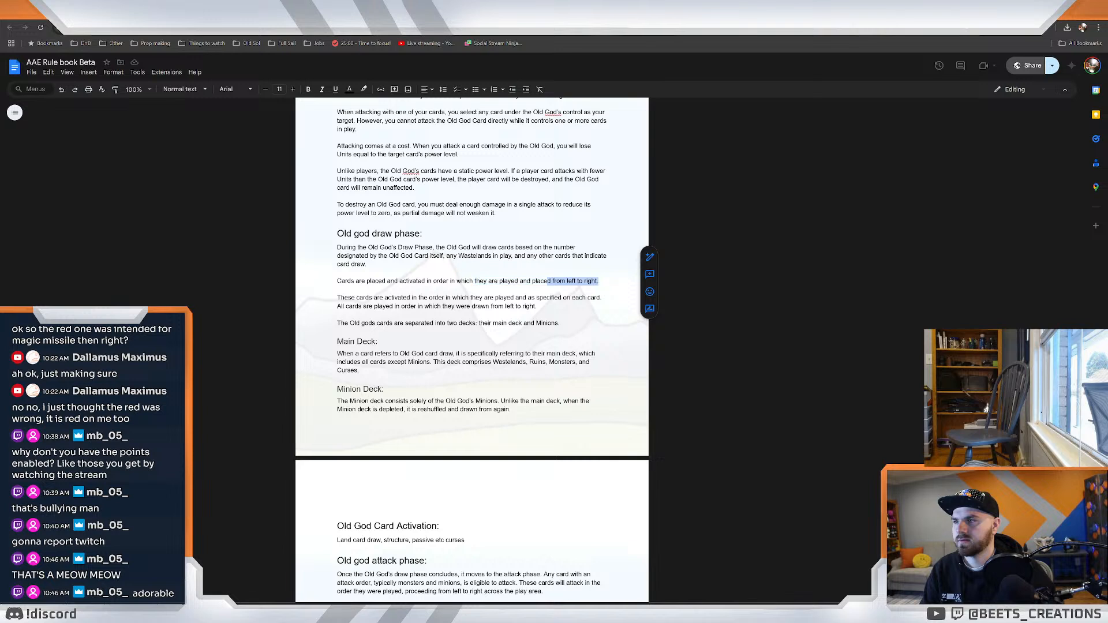
{"action": "left_click", "coordinate": [533, 281]}
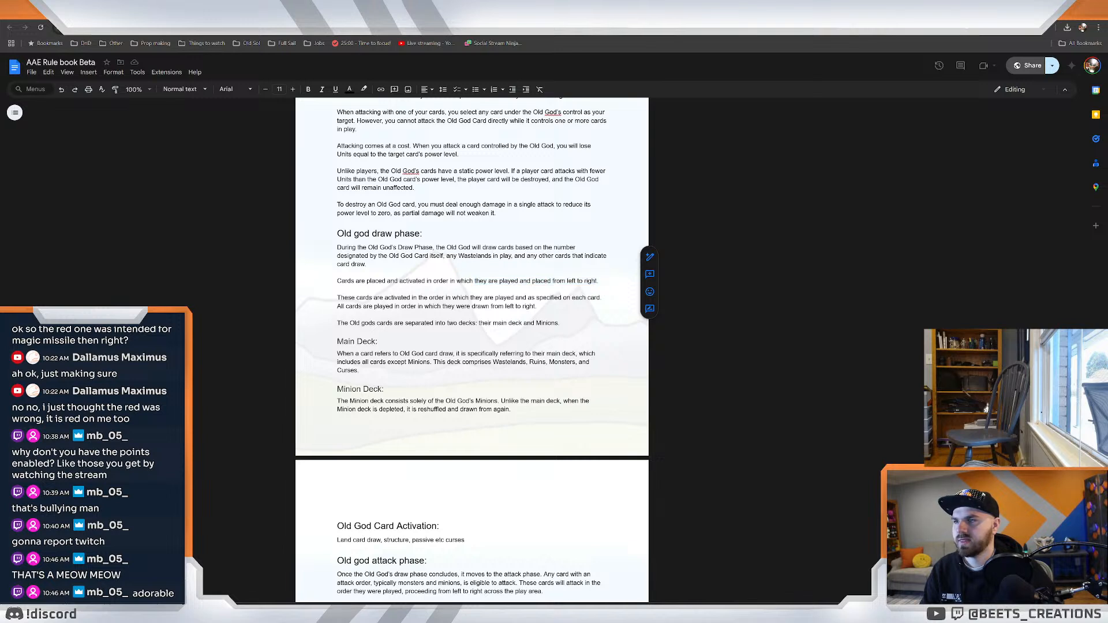
{"action": "triple_click", "coordinate": [456, 307]}
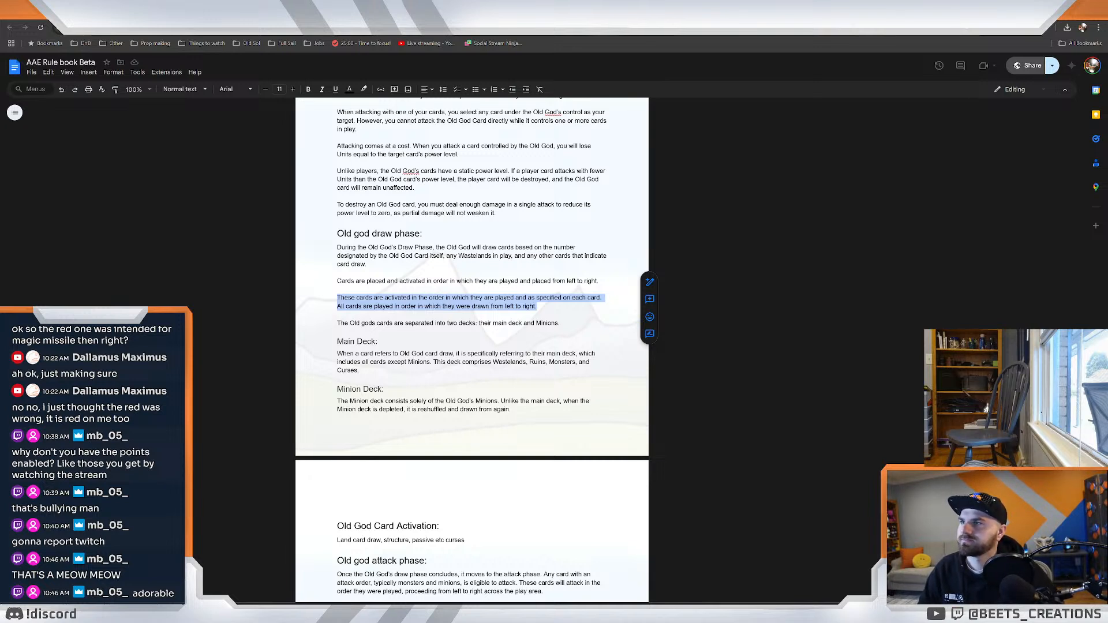
Open ChatGPT in a new browser tab and bring up the earlier "Card Game Rulebook Assistance" conversation.
{"action": "key", "text": "ctrl+t"}
{"action": "type", "text": "chat"}
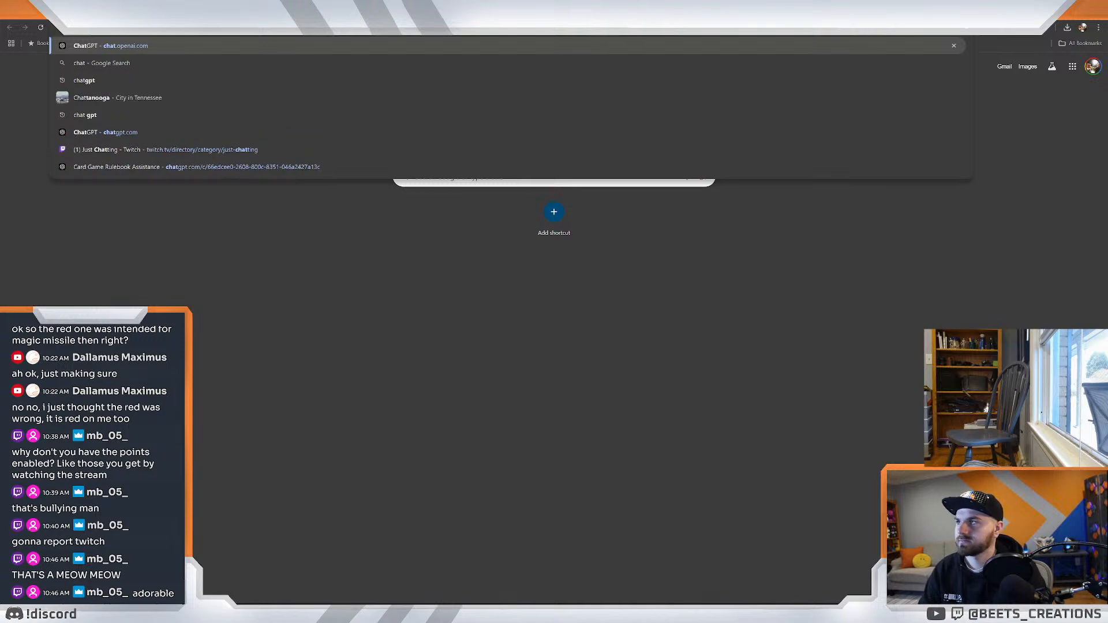
{"action": "key", "text": "Return"}
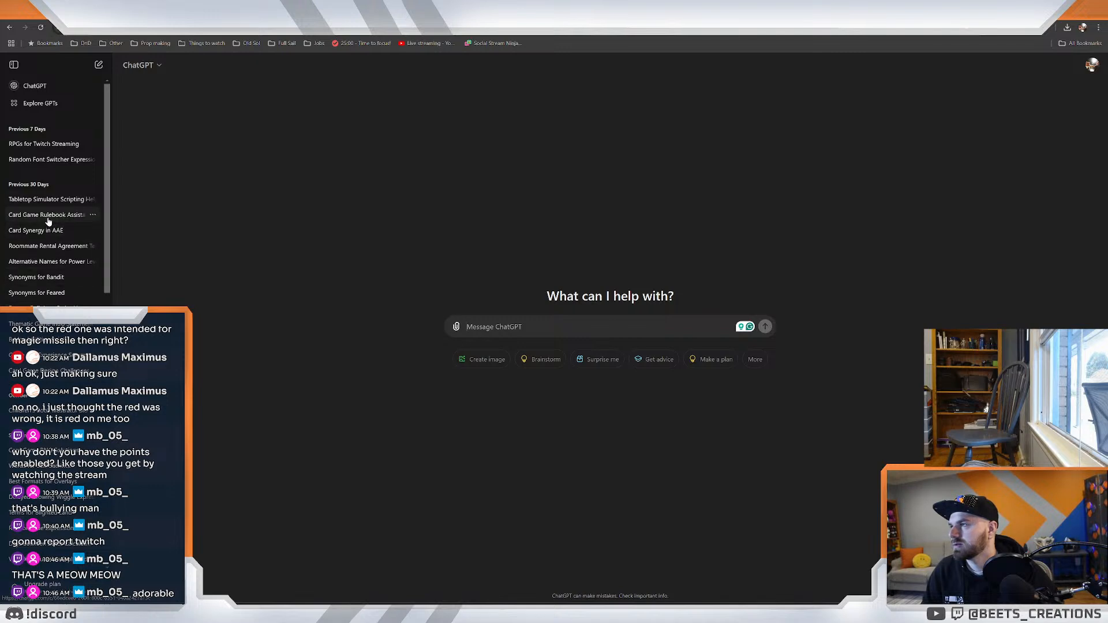
{"action": "left_click", "coordinate": [48, 219]}
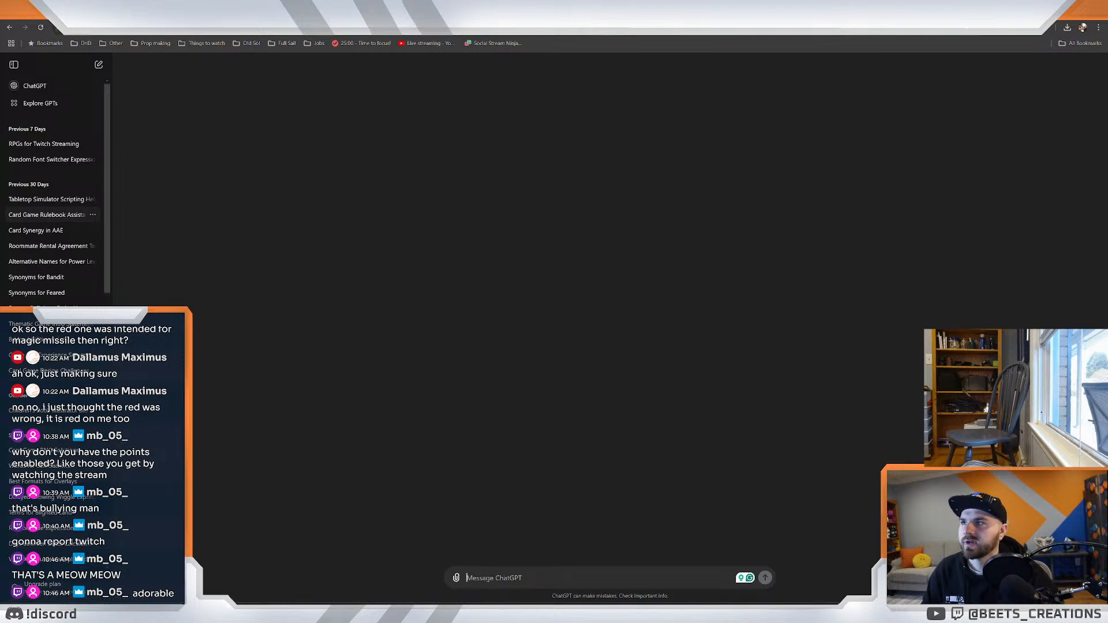
Copy the two original card activation sentences from the rule book draft in Google Docs and return to ChatGPT.
{"action": "key", "text": "ctrl+Tab"}
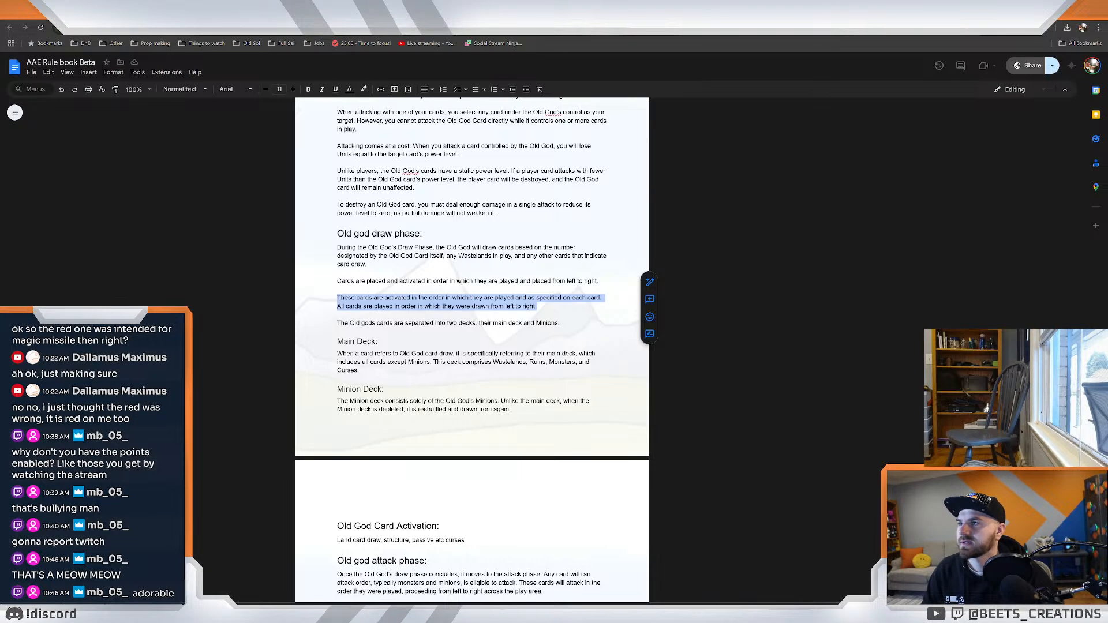
{"action": "left_click", "coordinate": [338, 289]}
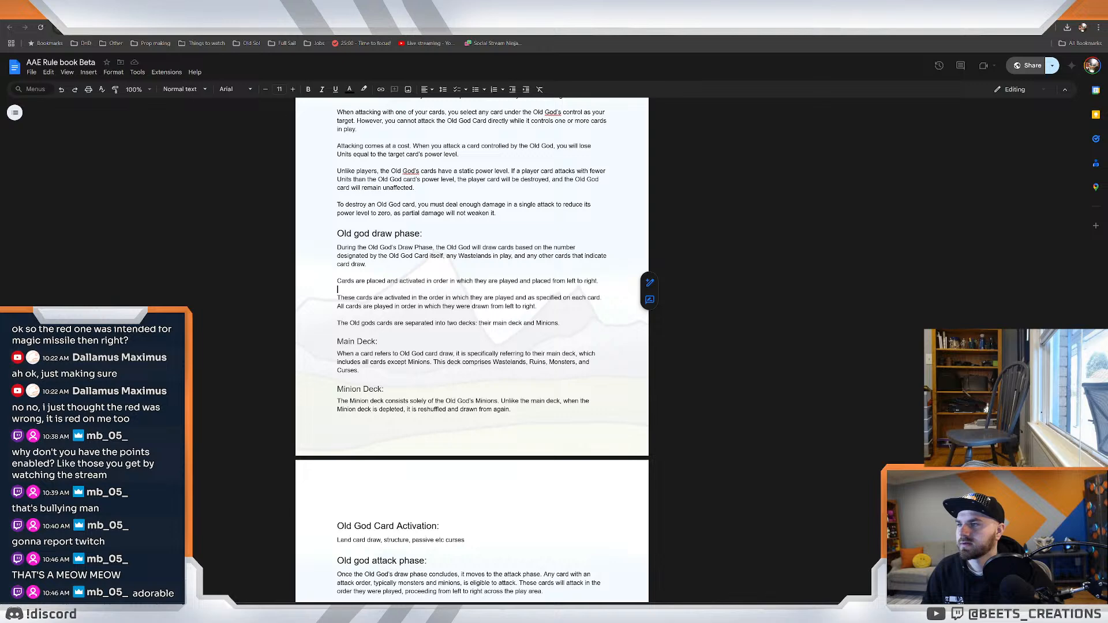
{"action": "left_click_drag", "start_coordinate": [536, 306], "coordinate": [337, 297]}
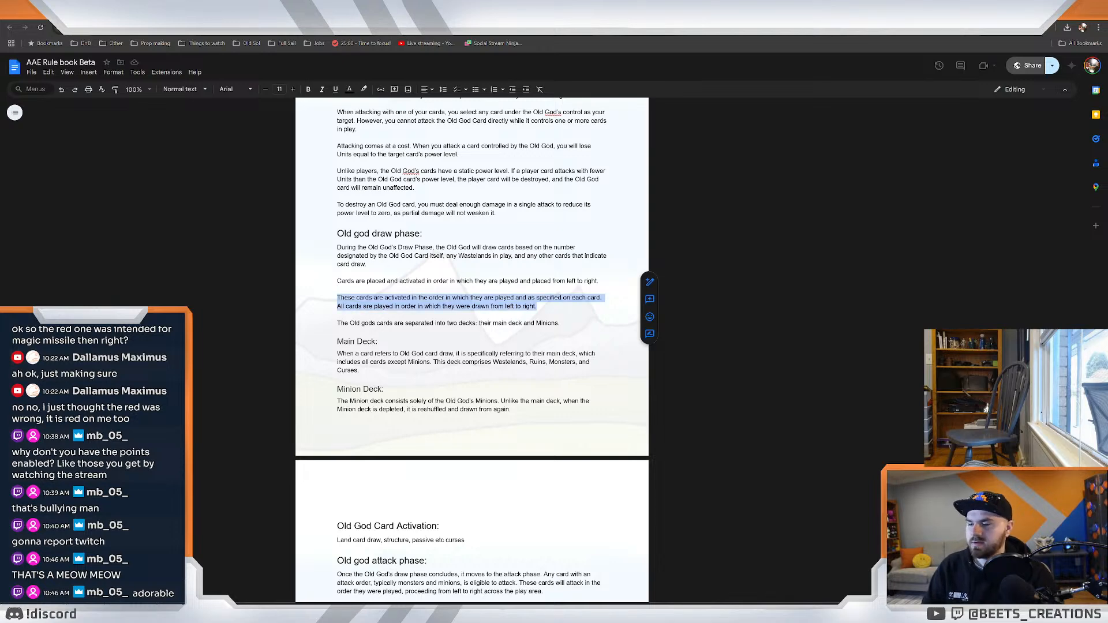
{"action": "key", "text": "ctrl+shift+Tab"}
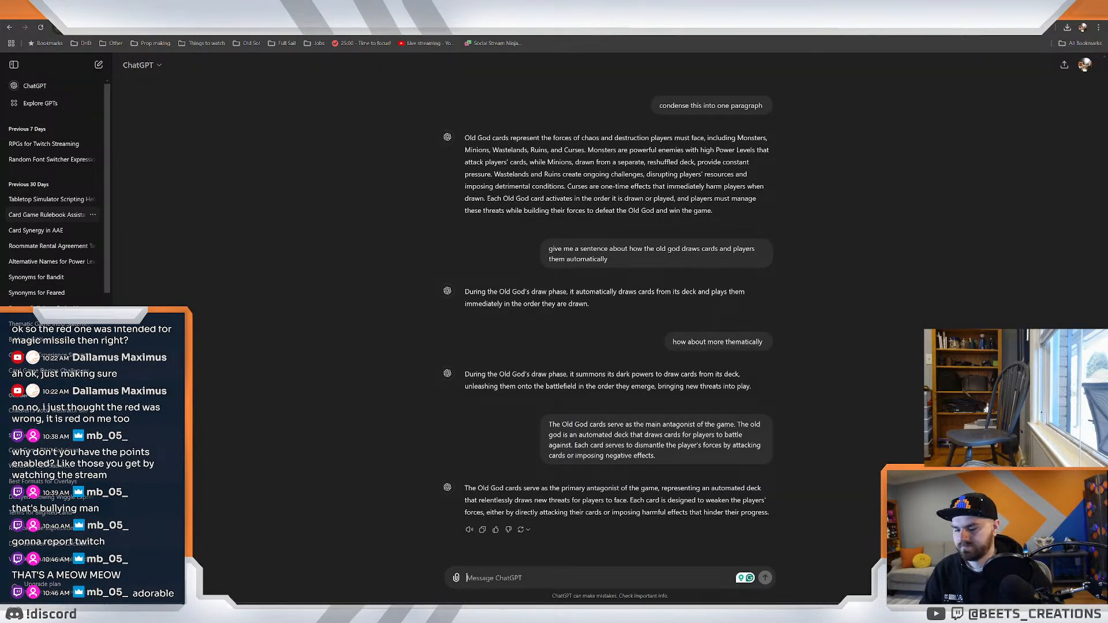
Send ChatGPT the request "help me refine this statement." followed by the two copied sentences, correcting the misspelled "statment".
{"action": "type", "text": "hel"}
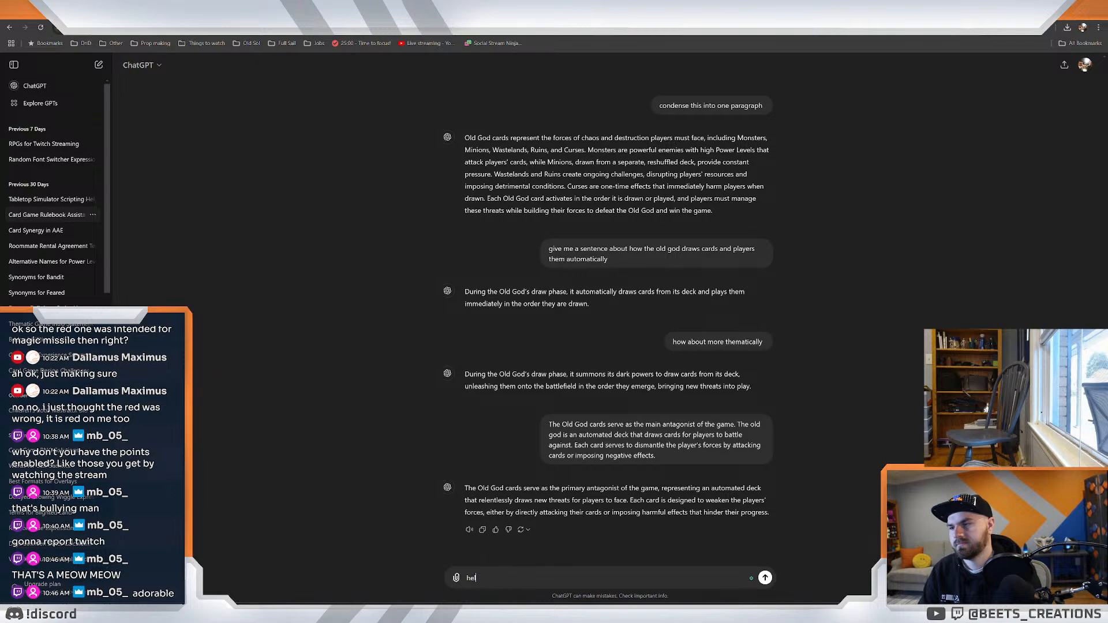
{"action": "type", "text": " pp me refine "}
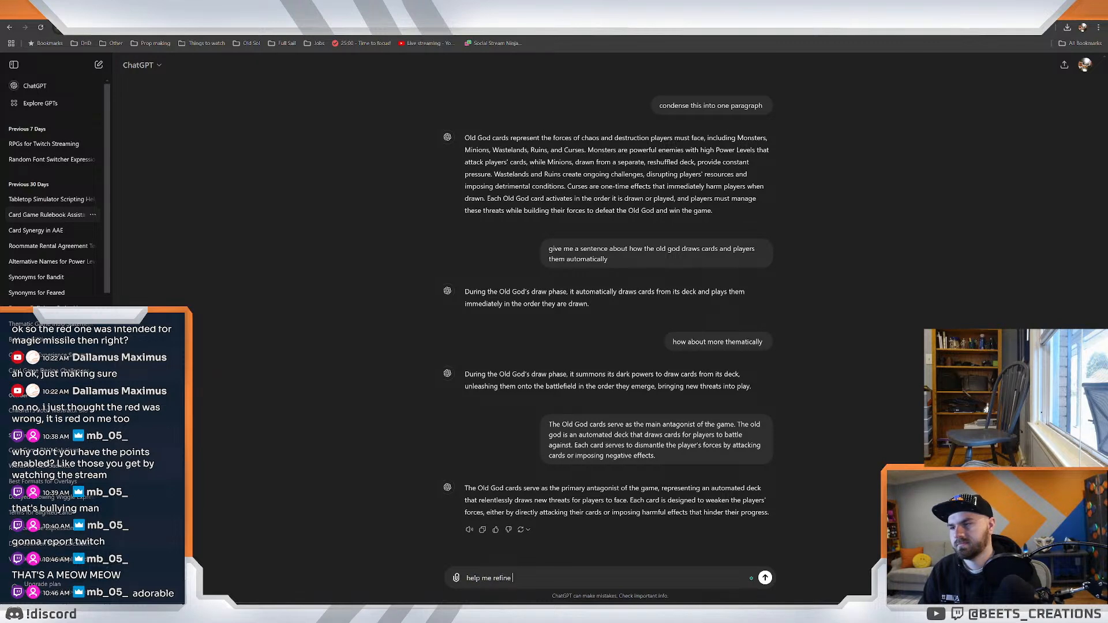
{"action": "type", "text": "this statment"}
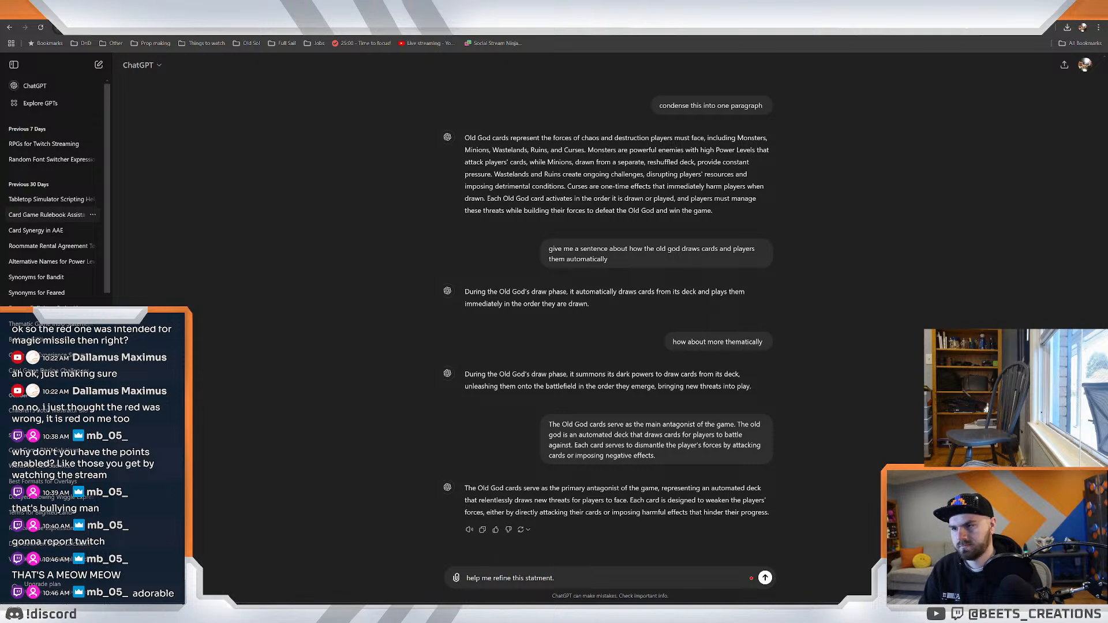
{"action": "type", "text": "."}
{"action": "type", "text": "These cards are activated in the order in which they are played and as specified on each card.  All cards are played in order in which they were drawn from left to right."}
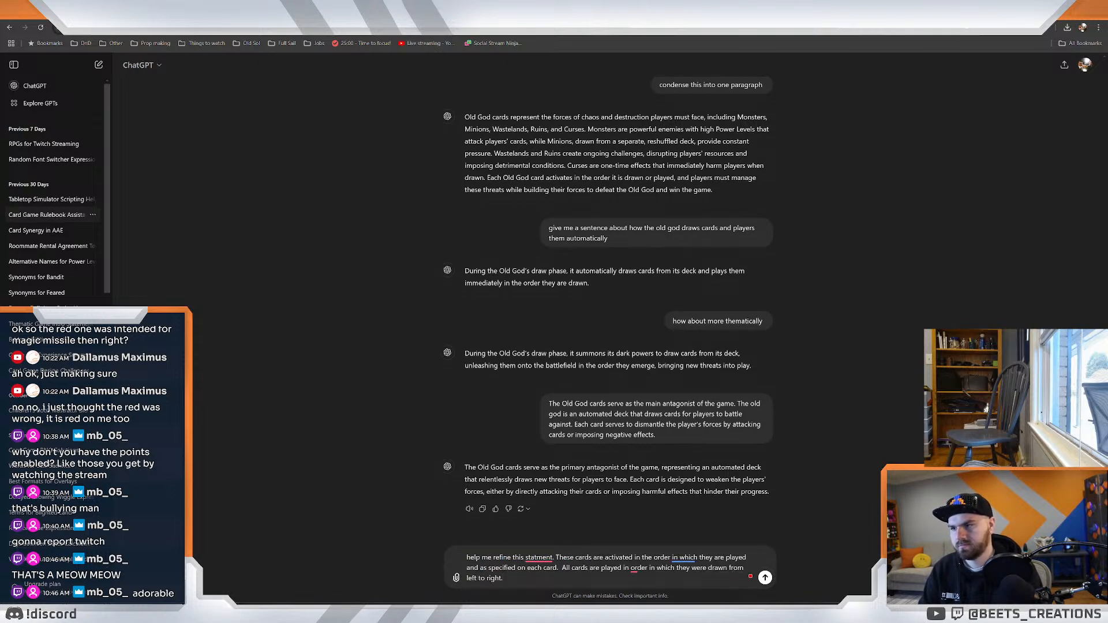
{"action": "right_click", "coordinate": [537, 559]}
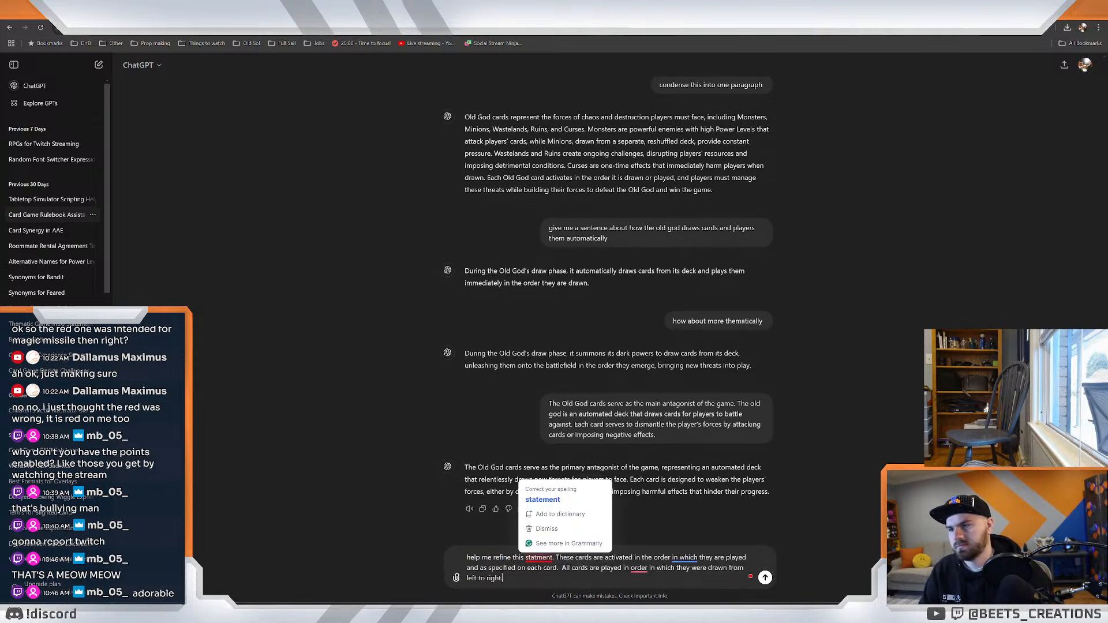
{"action": "left_click", "coordinate": [540, 489]}
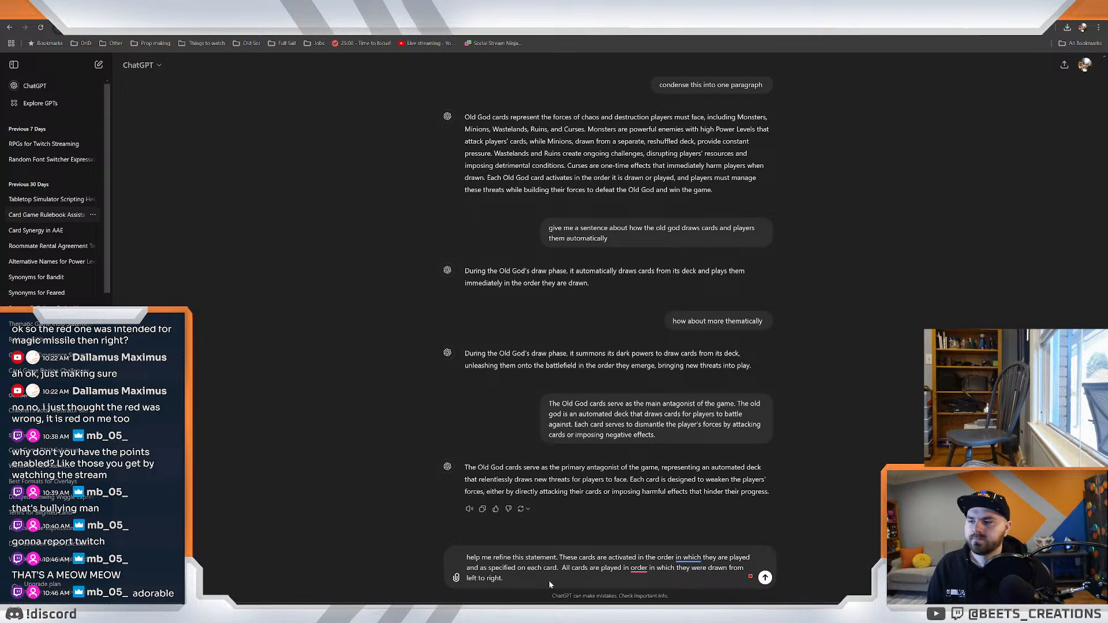
{"action": "left_click", "coordinate": [765, 577]}
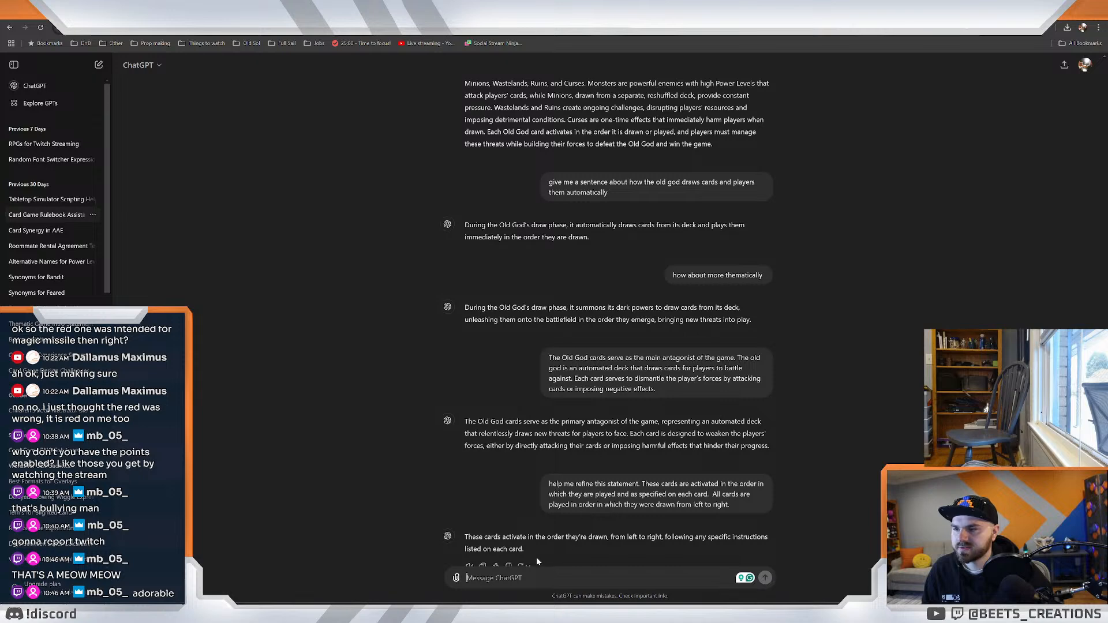
Read ChatGPT's refined version of the card activation statement.
{"action": "scroll", "coordinate": [487, 545], "scroll_direction": "down", "scroll_amount": 1}
{"action": "left_click_drag", "start_coordinate": [486, 541], "coordinate": [451, 505]}
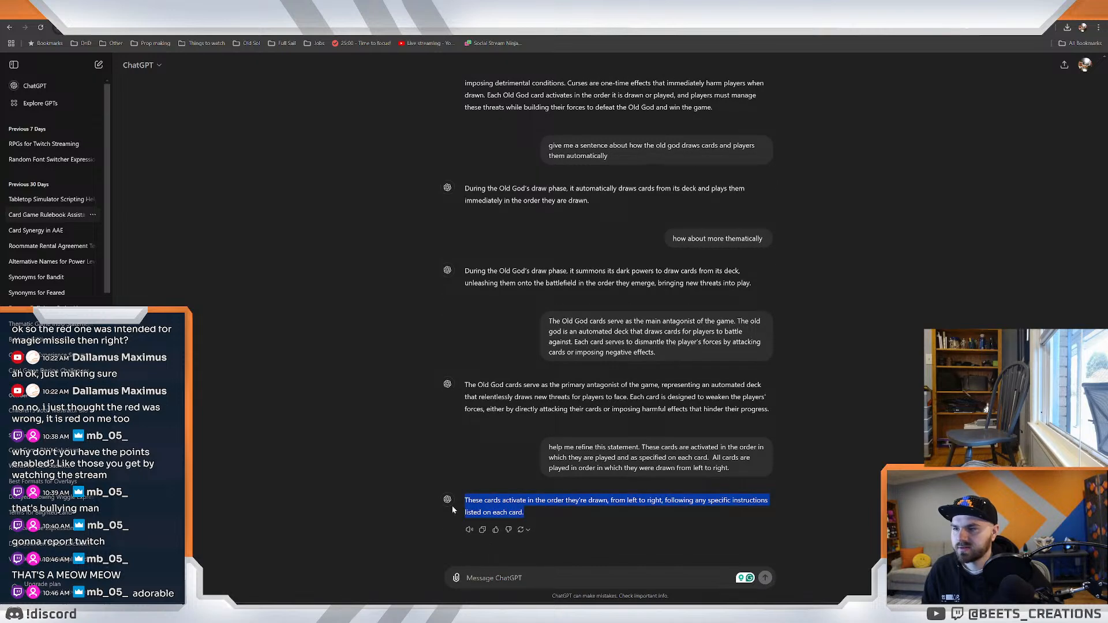
{"action": "left_click", "coordinate": [496, 507]}
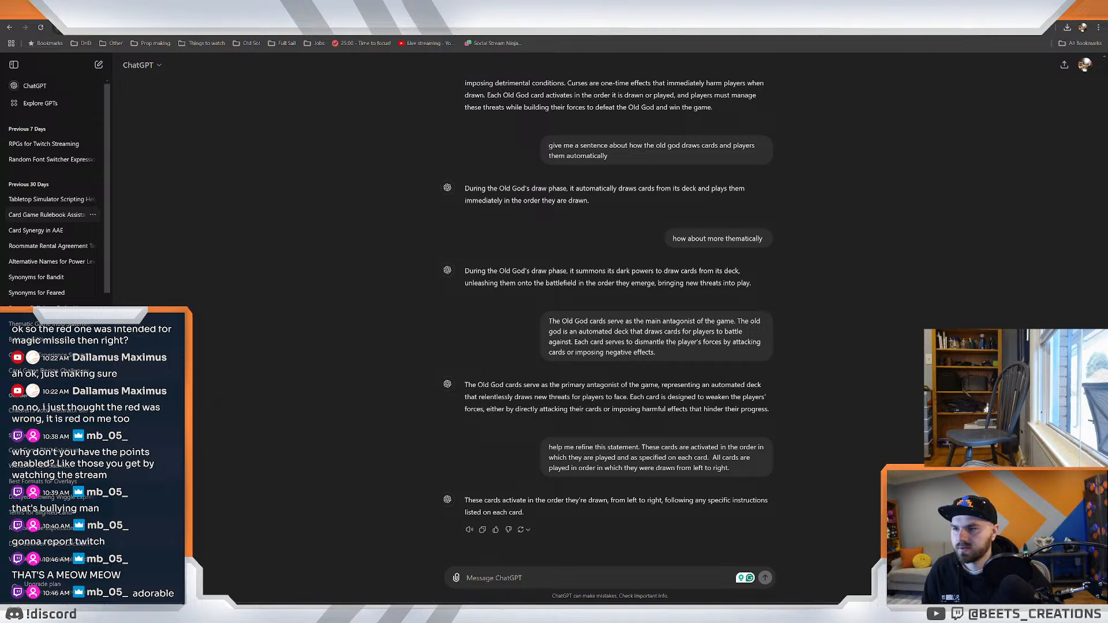
{"action": "left_click_drag", "start_coordinate": [468, 501], "coordinate": [552, 500]}
{"action": "left_click", "coordinate": [551, 501]}
{"action": "left_click_drag", "start_coordinate": [464, 500], "coordinate": [666, 500]}
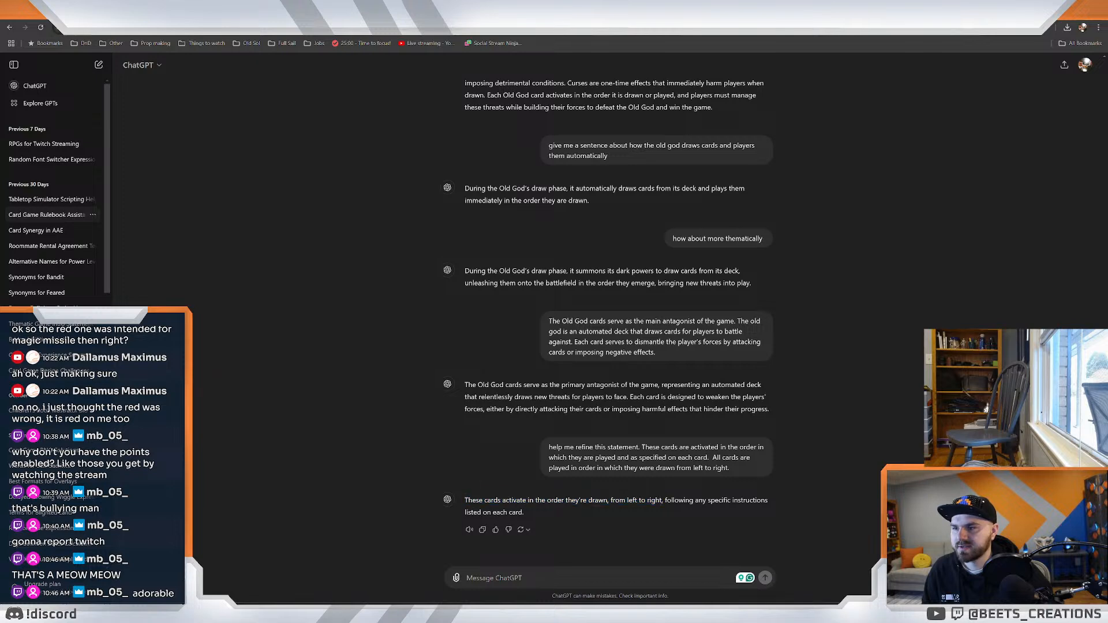
{"action": "triple_click", "coordinate": [655, 500]}
{"action": "left_click", "coordinate": [655, 500]}
Copy the whole refined sentence from ChatGPT's latest reply.
{"action": "left_click_drag", "start_coordinate": [665, 500], "coordinate": [464, 500]}
{"action": "right_click", "coordinate": [507, 502]}
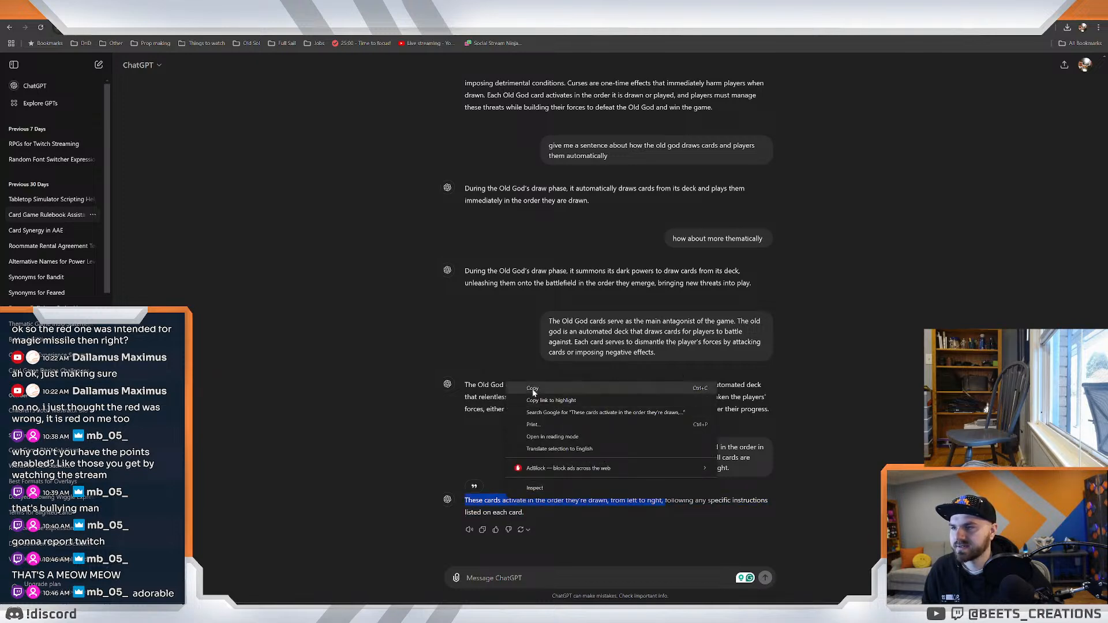
{"action": "left_click", "coordinate": [554, 400]}
{"action": "left_click", "coordinate": [529, 512]}
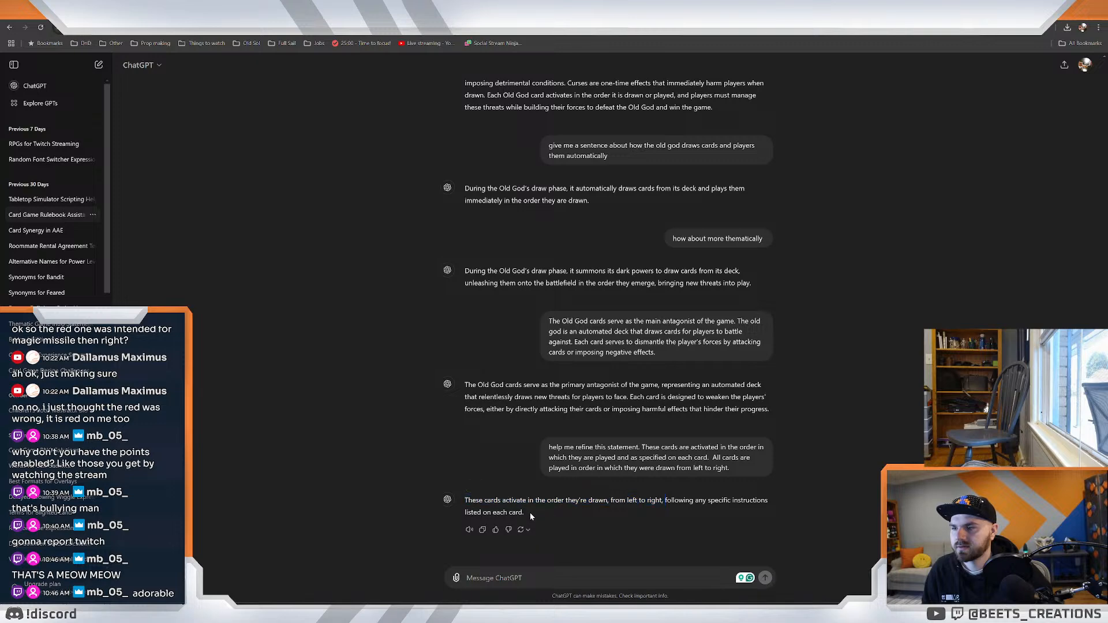
{"action": "triple_click", "coordinate": [530, 512]}
{"action": "right_click", "coordinate": [496, 501]}
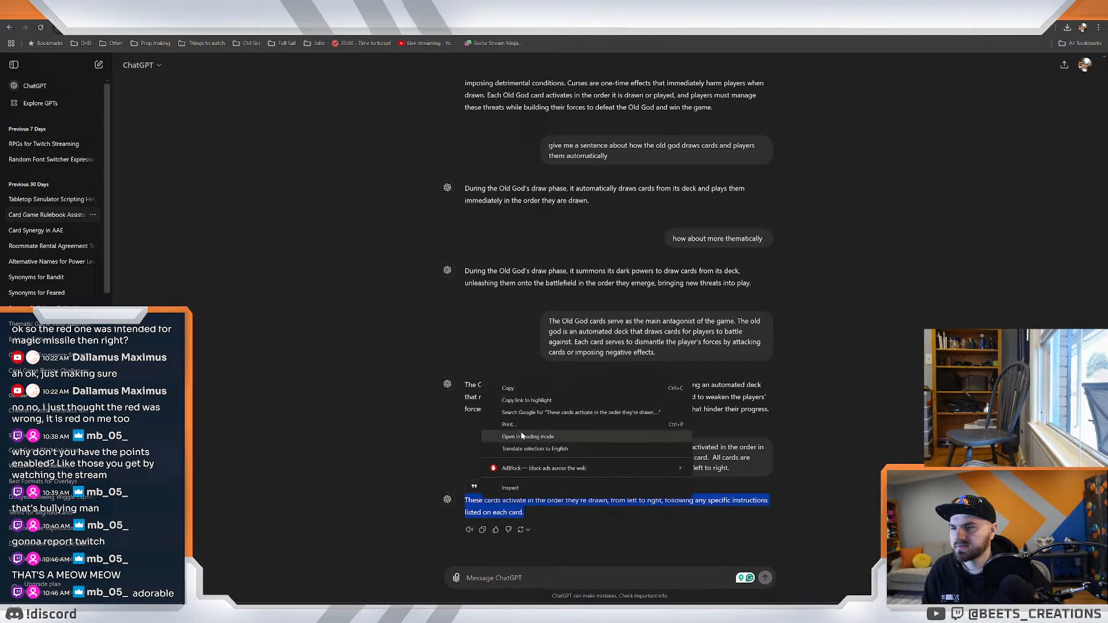
{"action": "left_click", "coordinate": [548, 390]}
In the Google Docs draft, replace the new sentence and the two original sentences below it with the copied sentence.
{"action": "key", "text": "ctrl+Tab"}
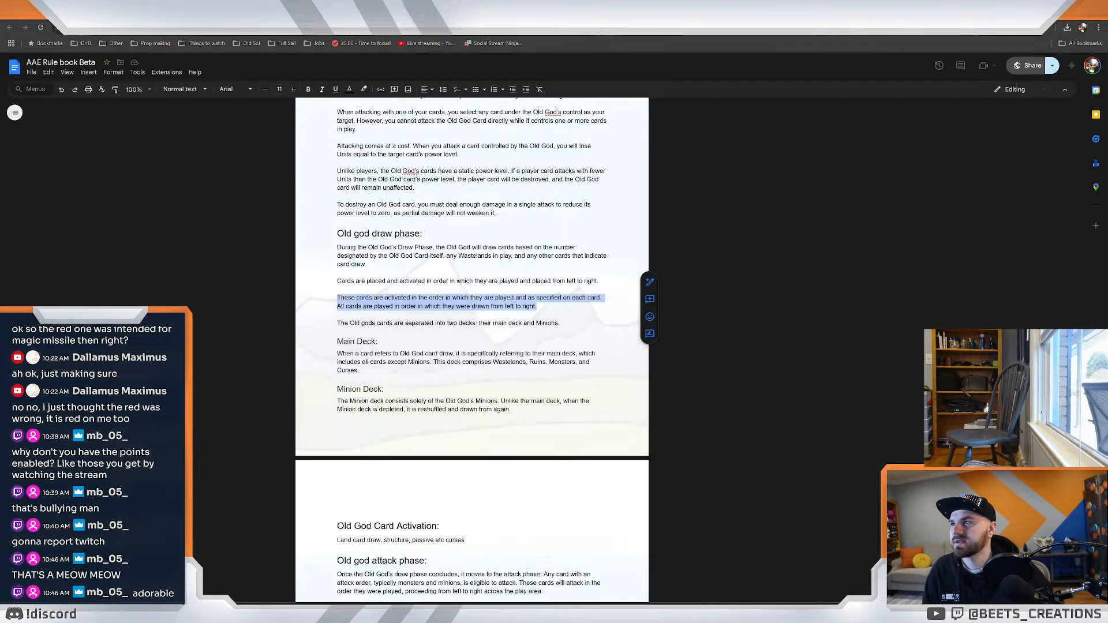
{"action": "key", "text": "shift+Up"}
{"action": "key", "text": "shift+Up"}
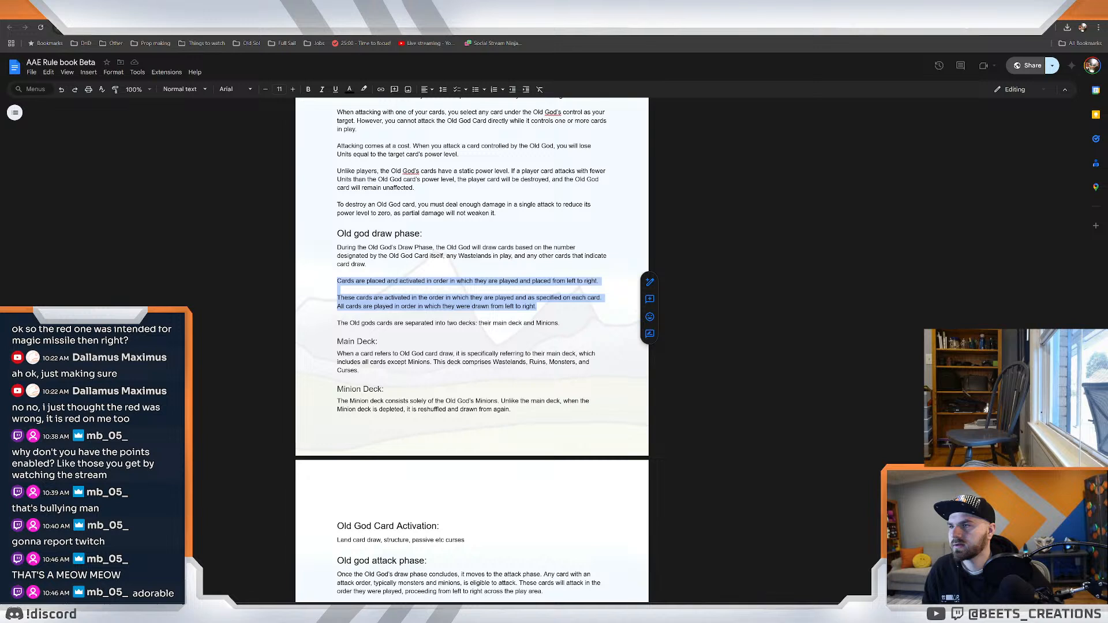
{"action": "key", "text": "ctrl+v"}
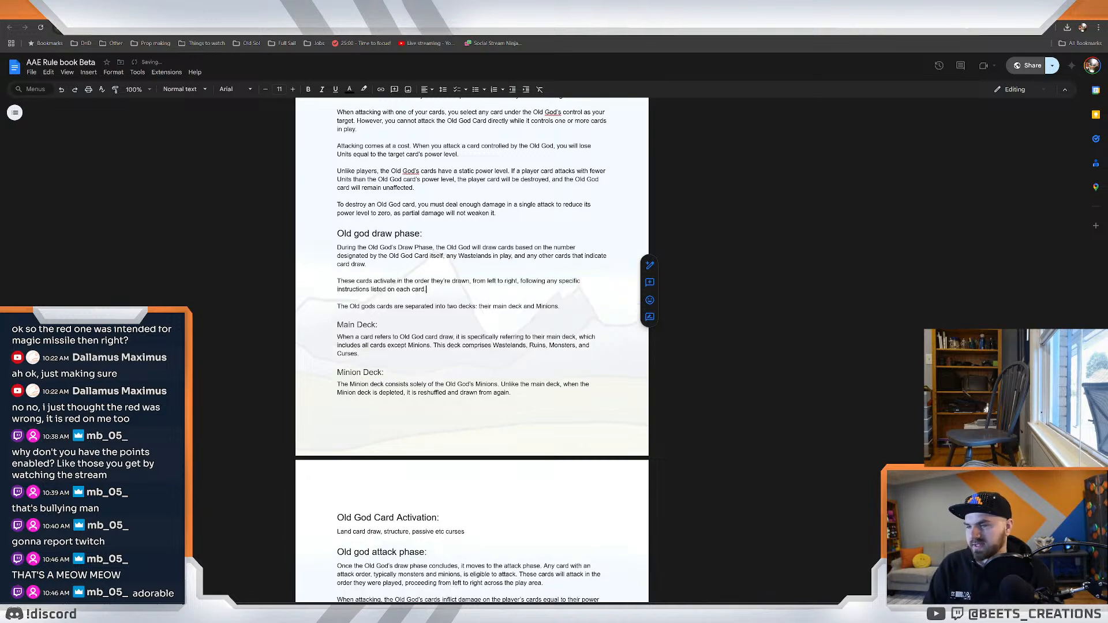
Reword the pasted sentence's opening to "These cards are activated", accepting the suggested correction of "activate".
{"action": "left_click", "coordinate": [338, 273]}
{"action": "left_click", "coordinate": [337, 280]}
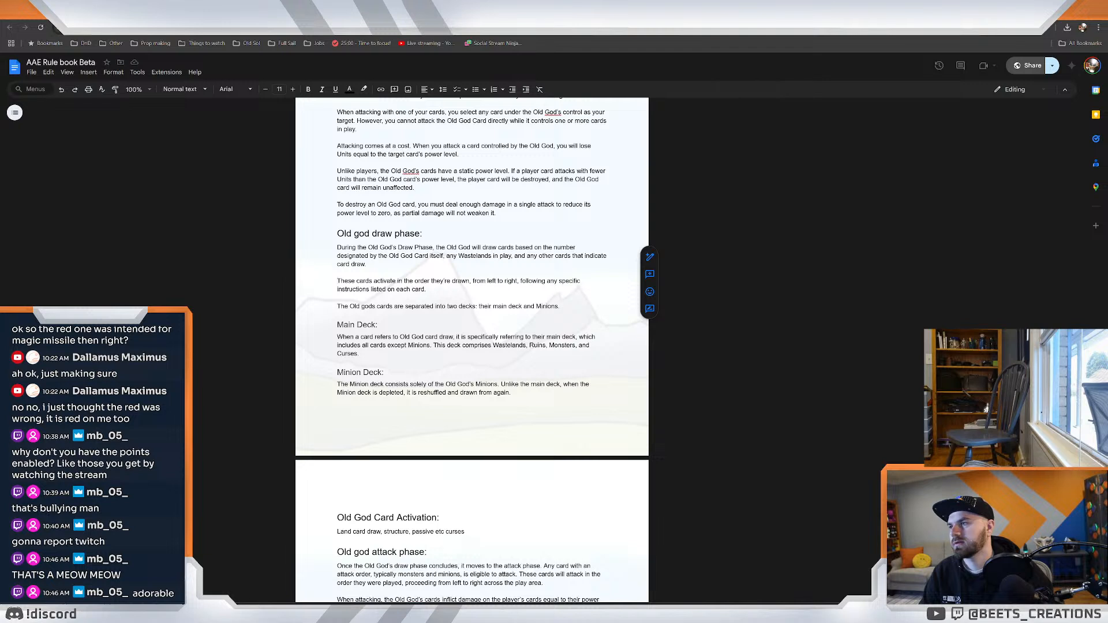
{"action": "left_click", "coordinate": [372, 281]}
{"action": "type", "text": "are"}
{"action": "key", "text": "BackSpace"}
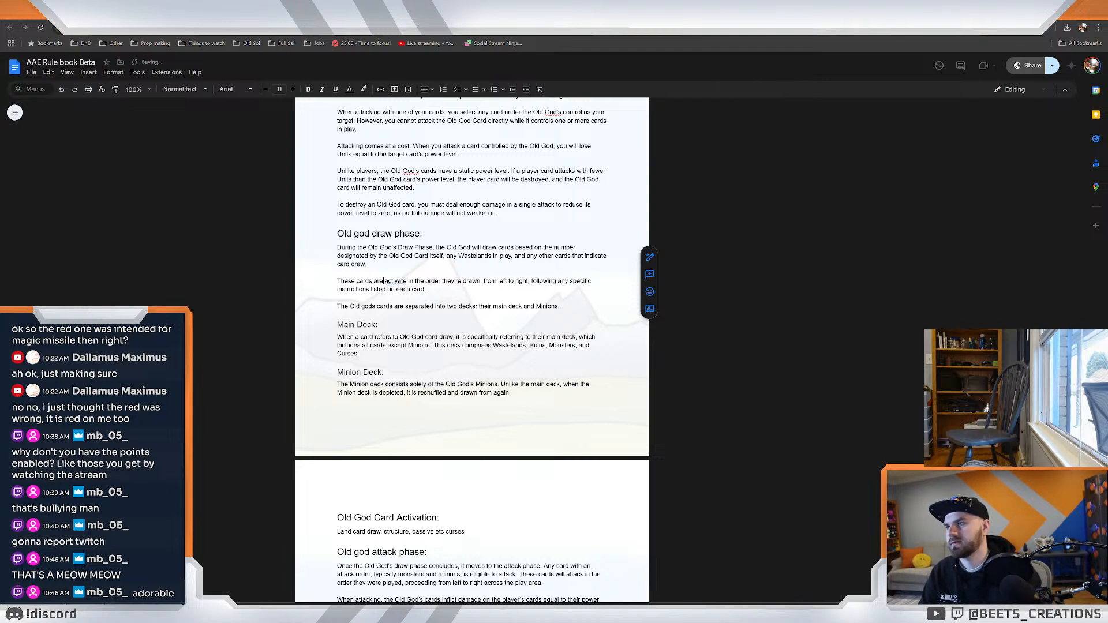
{"action": "left_click", "coordinate": [398, 281]}
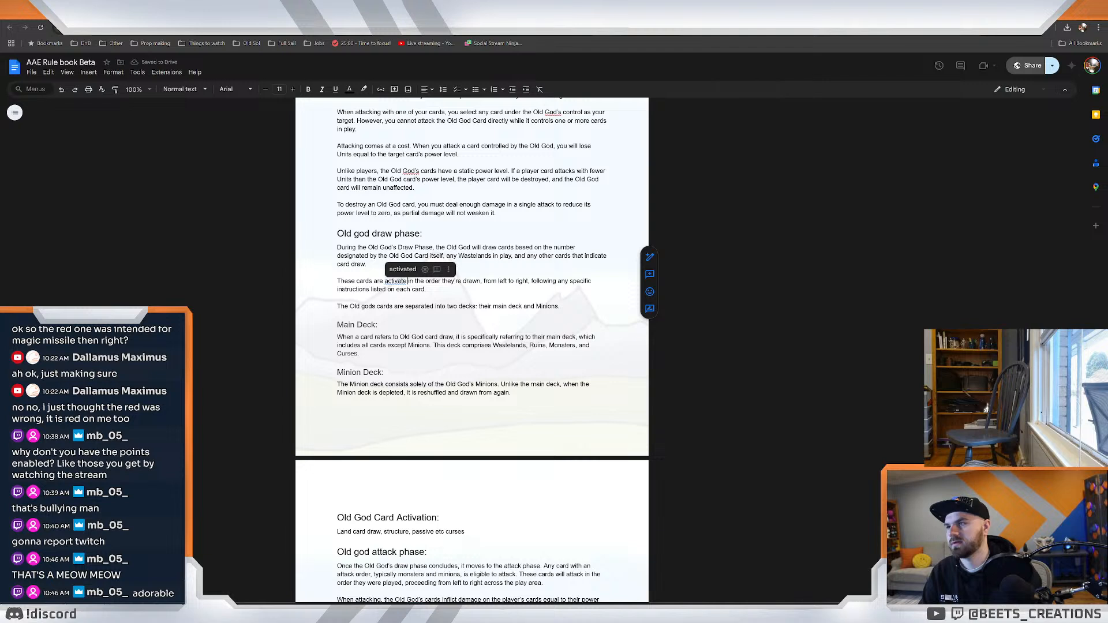
{"action": "left_click", "coordinate": [402, 269]}
Try replacing "activated" with "played in activated" in the pasted sentence.
{"action": "type", "text": "a"}
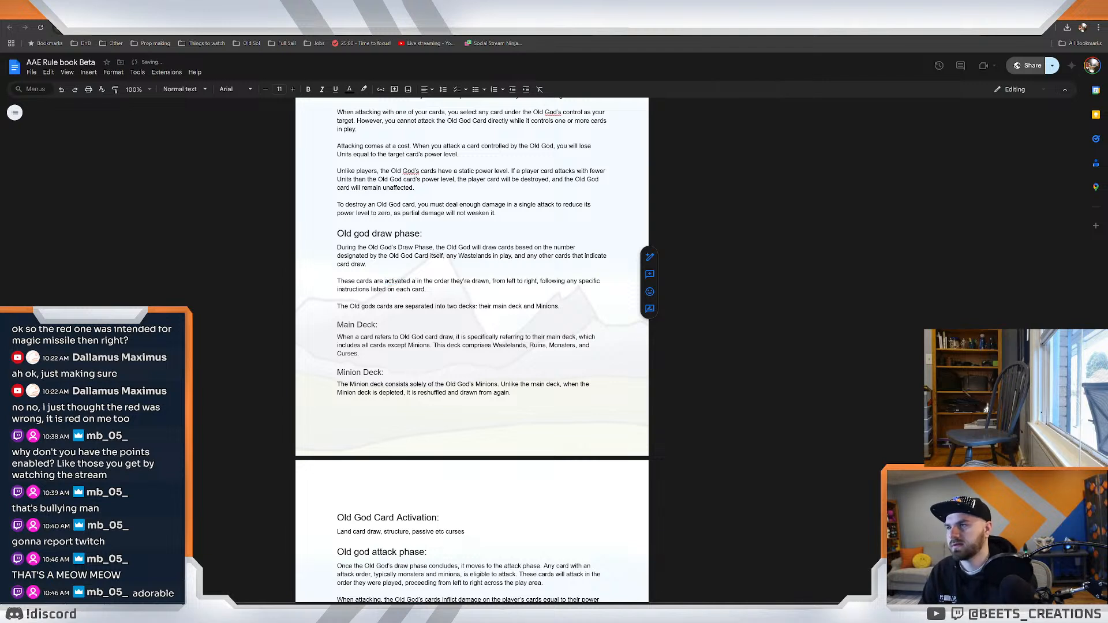
{"action": "key", "text": "BackSpace"}
{"action": "key", "text": "BackSpace"}
{"action": "key", "text": "BackSpace"}
{"action": "key", "text": "BackSpace"}
{"action": "key", "text": "BackSpace"}
{"action": "key", "text": "BackSpace"}
{"action": "key", "text": "BackSpace"}
{"action": "key", "text": "BackSpace"}
{"action": "key", "text": "BackSpace"}
{"action": "key", "text": "BackSpace"}
{"action": "key", "text": "BackSpace"}
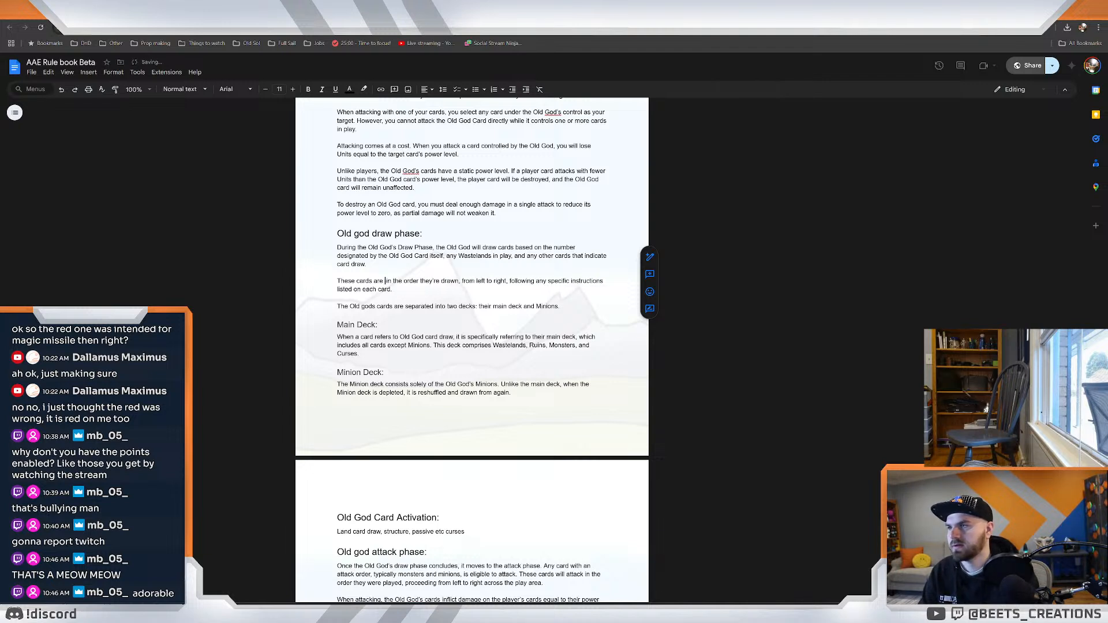
{"action": "type", "text": "played in ac"}
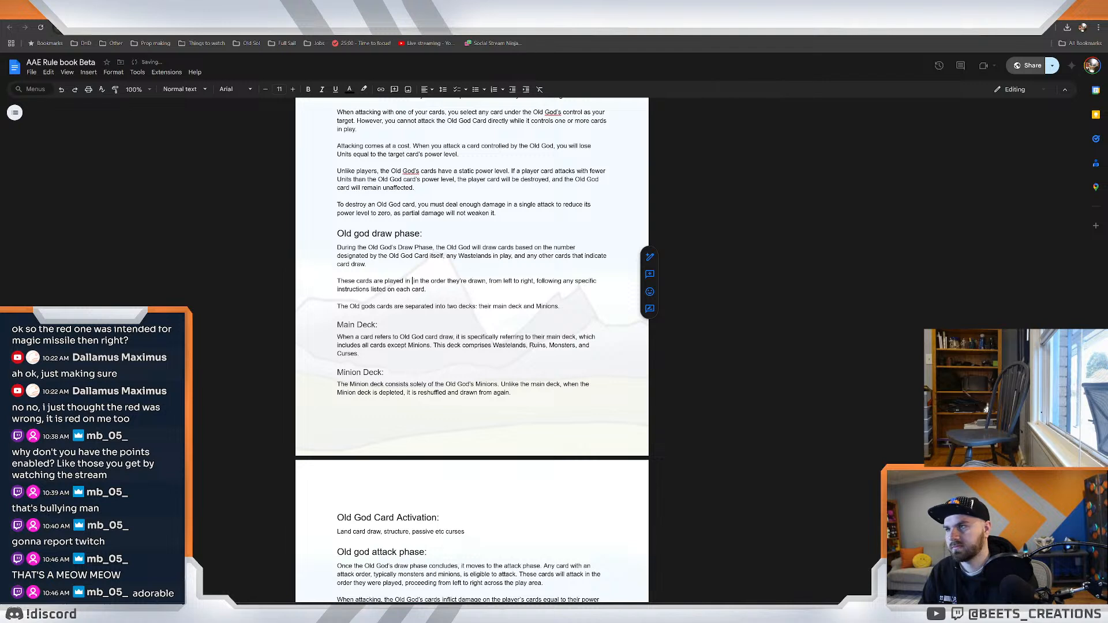
{"action": "type", "text": "tivated"}
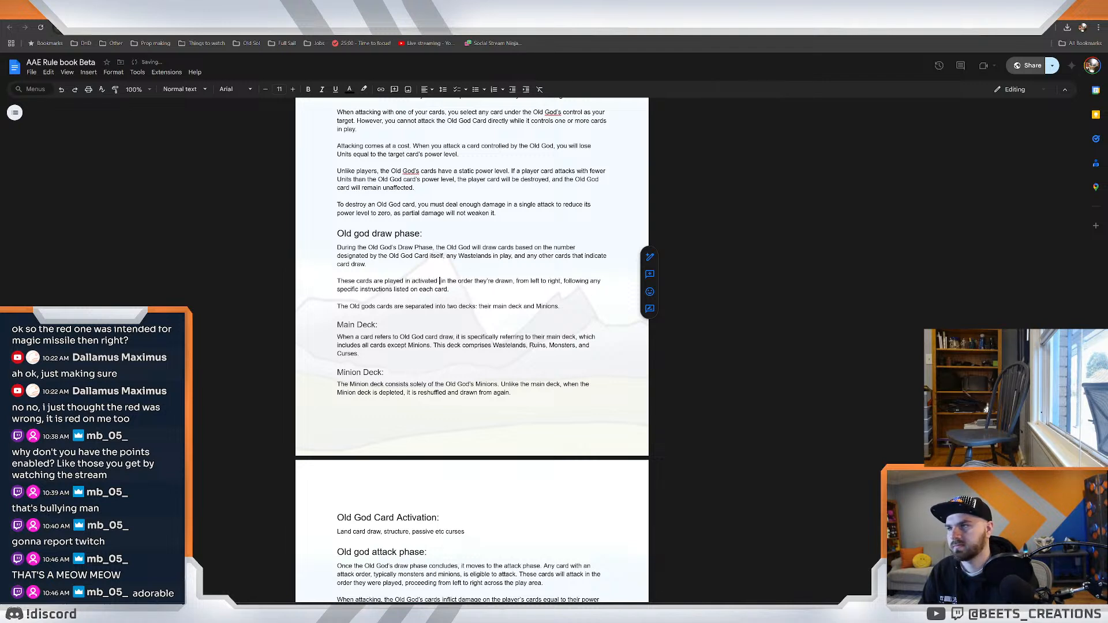
Apply the suggested grammar correction to "are played in activated" and undo the recent wording edits.
{"action": "left_click", "coordinate": [466, 281]}
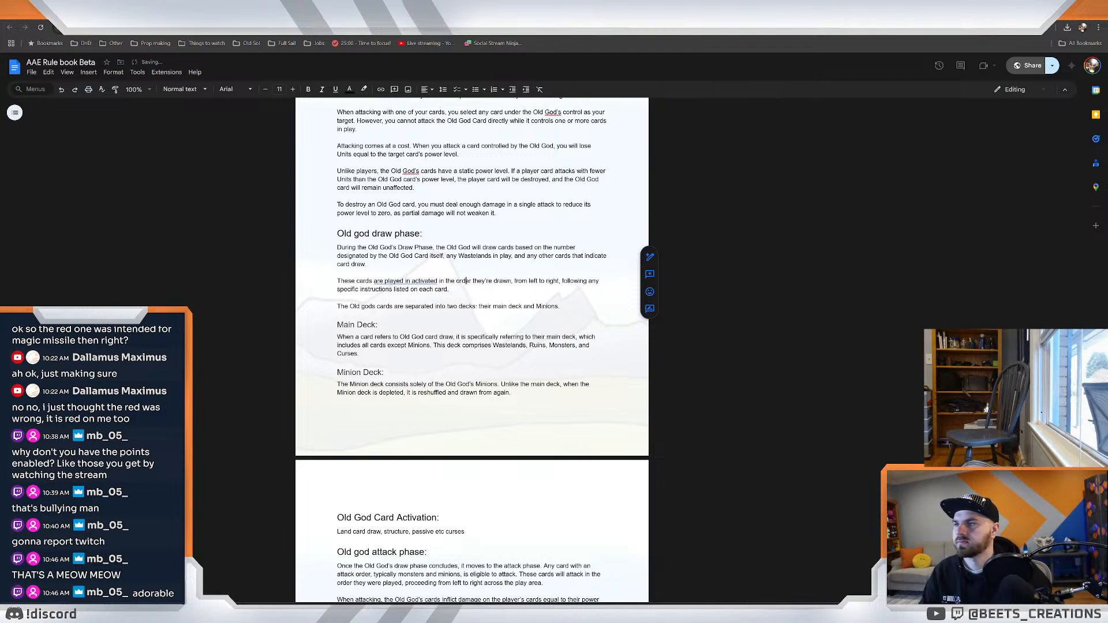
{"action": "right_click", "coordinate": [407, 280]}
{"action": "left_click", "coordinate": [443, 304]}
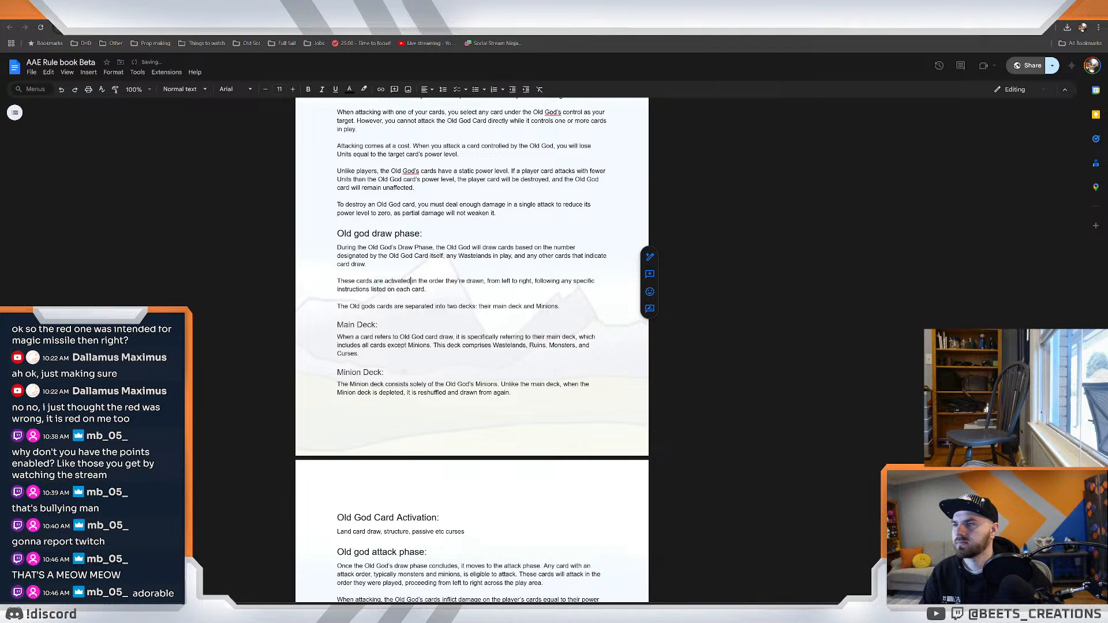
{"action": "left_click", "coordinate": [428, 290]}
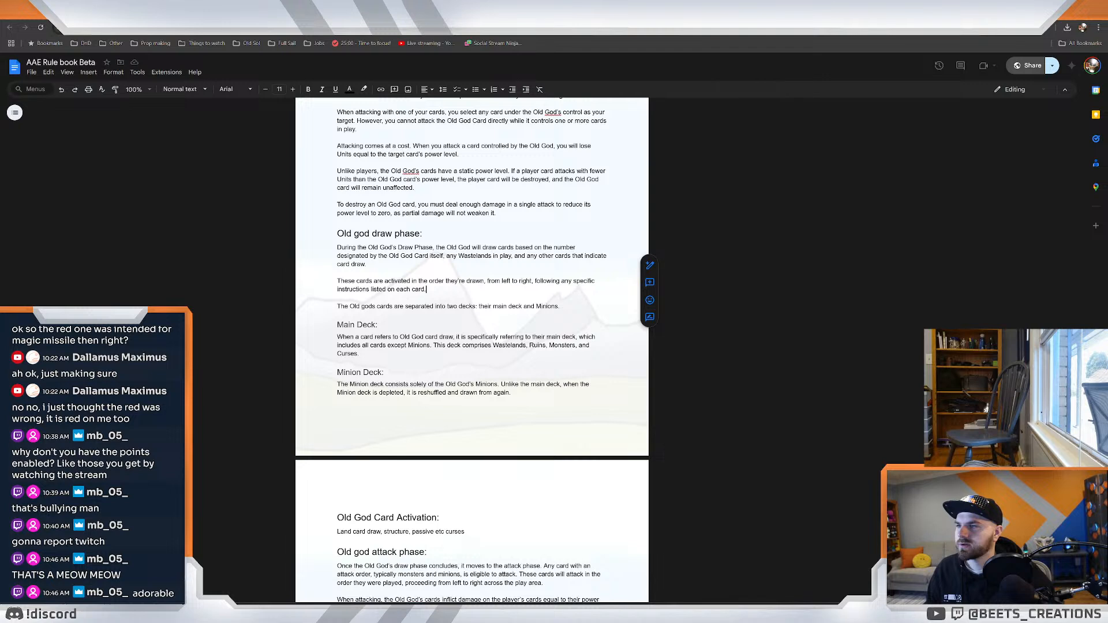
{"action": "left_click", "coordinate": [338, 272]}
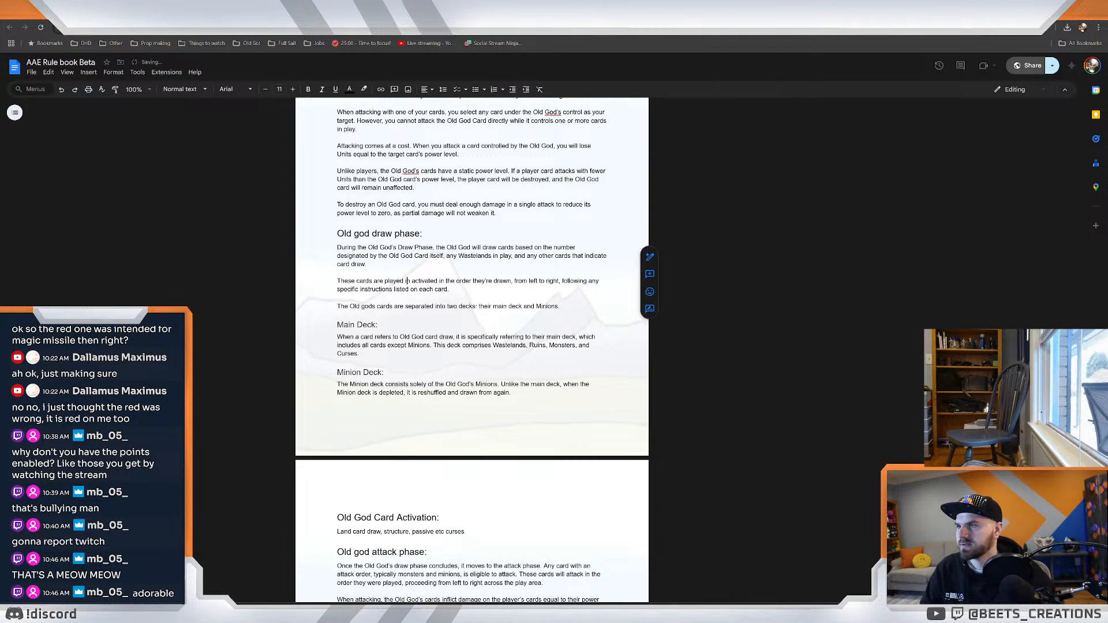
{"action": "key", "text": "ctrl+z"}
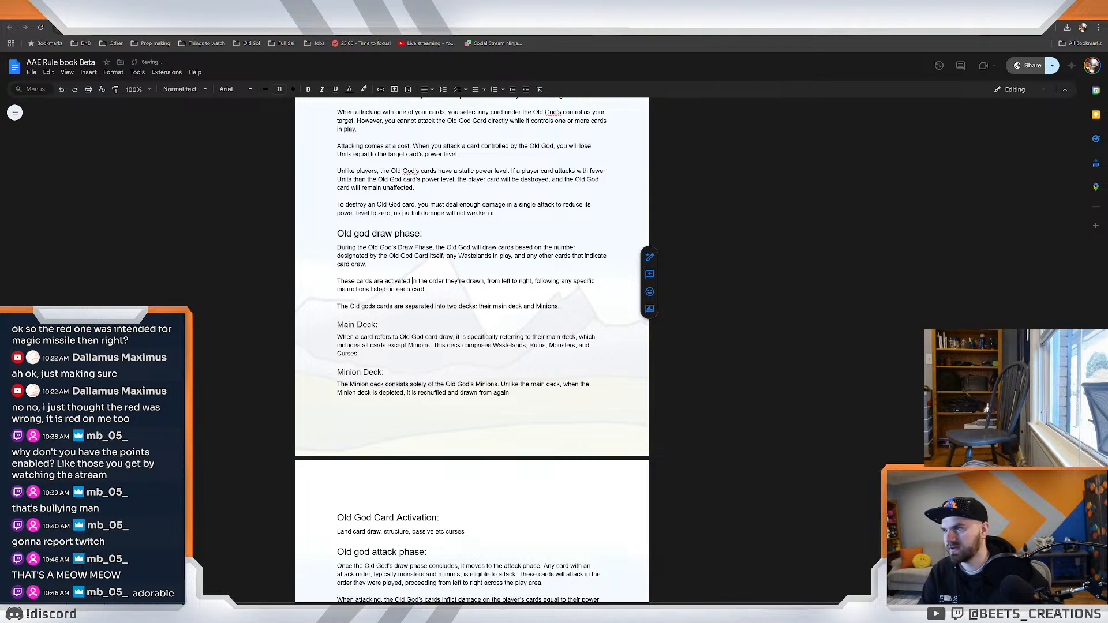
Insert "played and" before "activated" in the sentence about card order, keeping the added words in lowercase.
{"action": "left_click", "coordinate": [388, 281]}
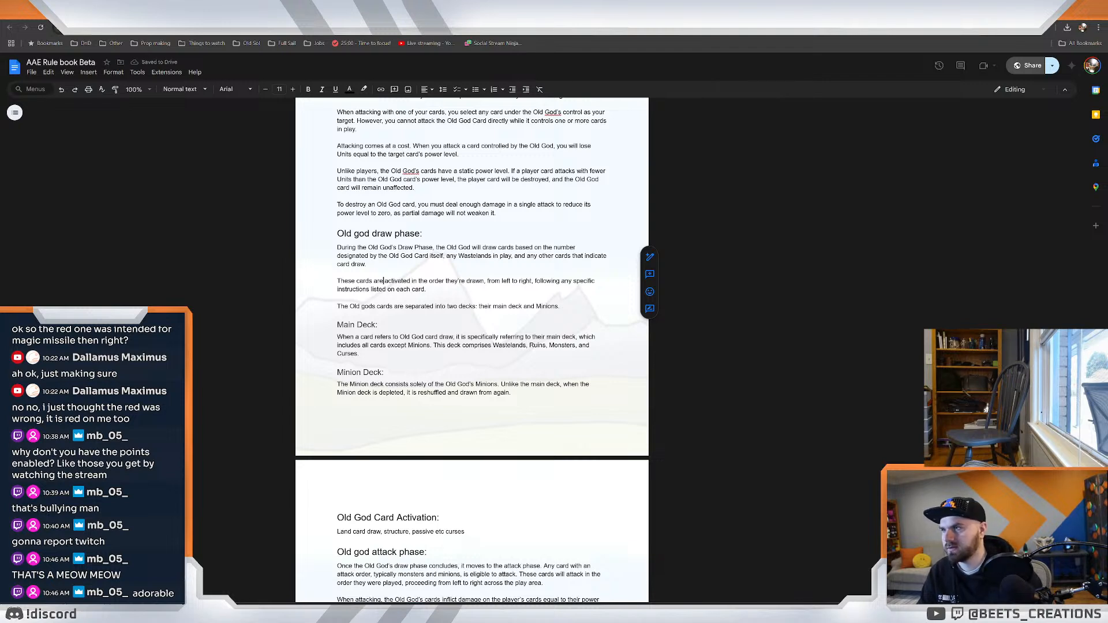
{"action": "type", "text": "Play"}
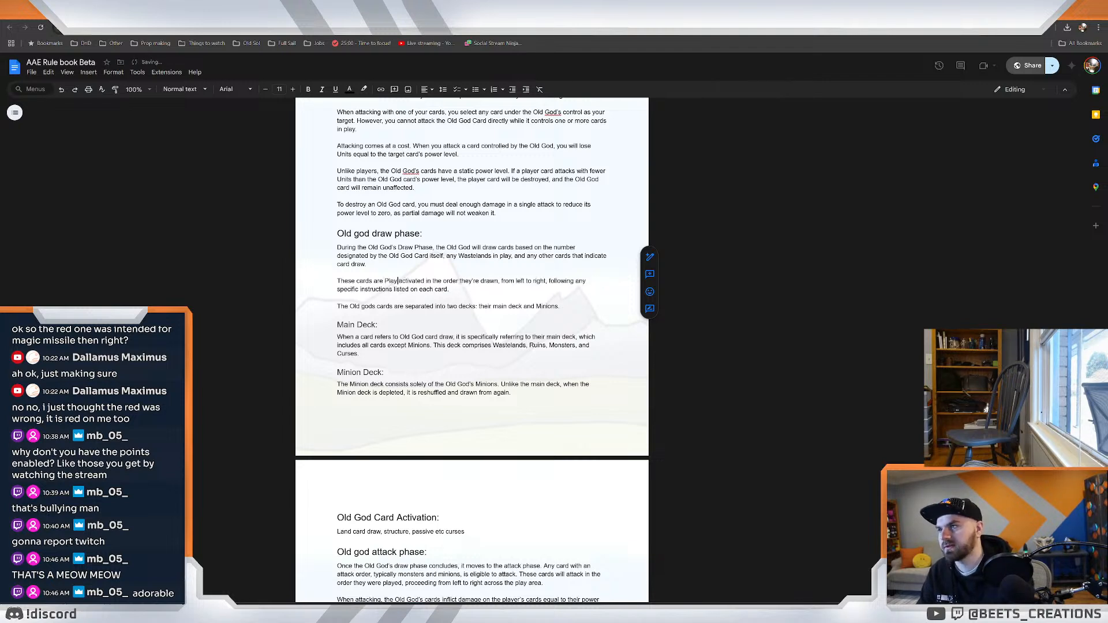
{"action": "type", "text": "ed and"}
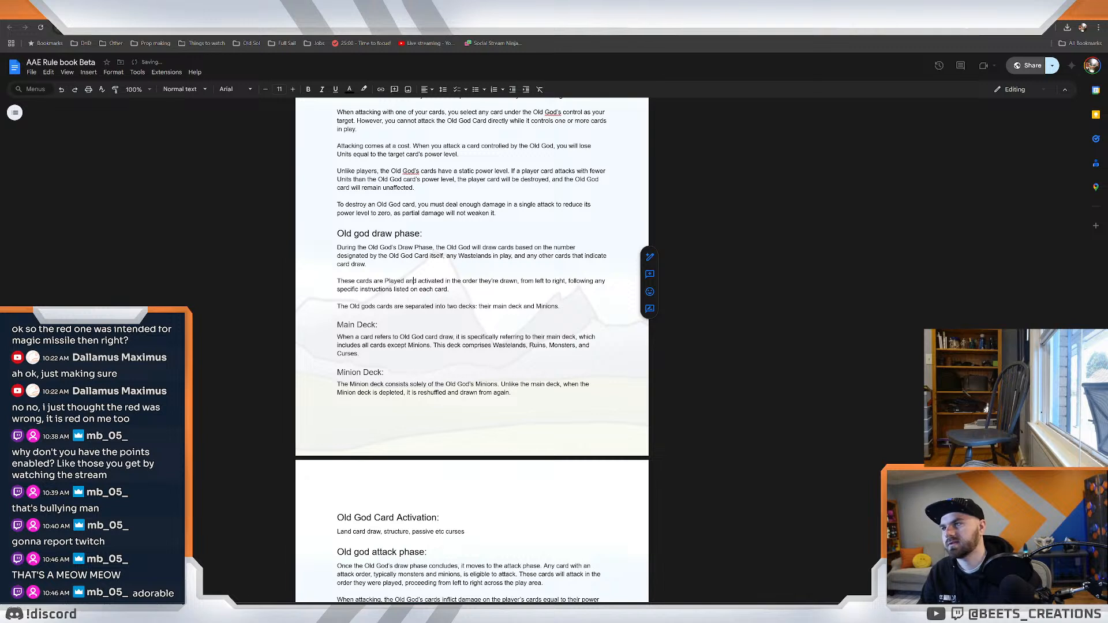
{"action": "key", "text": "Left"}
{"action": "key", "text": "Left"}
{"action": "key", "text": "Left"}
{"action": "key", "text": "Left"}
{"action": "key", "text": "Left"}
{"action": "key", "text": "Left"}
{"action": "key", "text": "Left"}
{"action": "key", "text": "Left"}
{"action": "key", "text": "BackSpace"}
{"action": "type", "text": "p"}
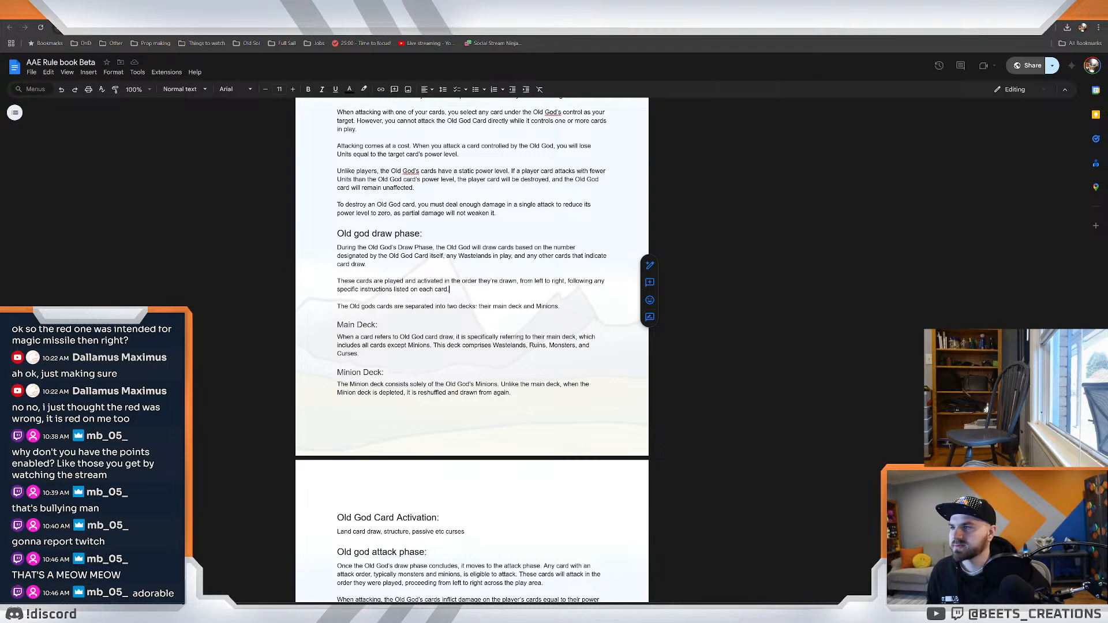
Move the sentence starting "These cards are played and activated" to the end of the paragraph above and remove the leftover blank line.
{"action": "left_click_drag", "start_coordinate": [450, 289], "coordinate": [337, 281]}
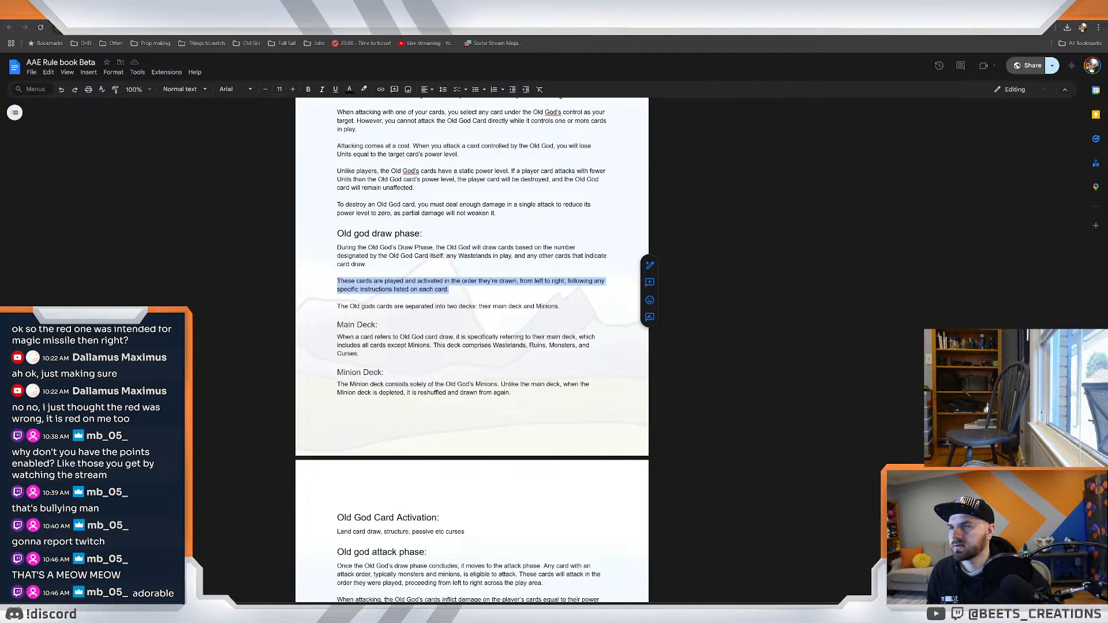
{"action": "left_click", "coordinate": [450, 290]}
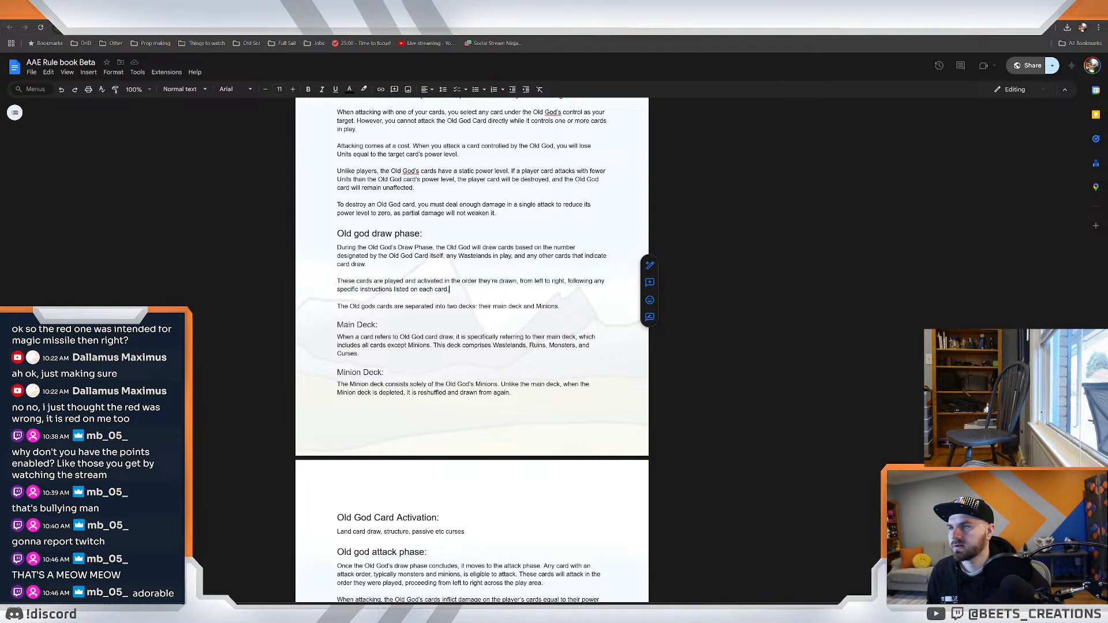
{"action": "left_click", "coordinate": [337, 281]}
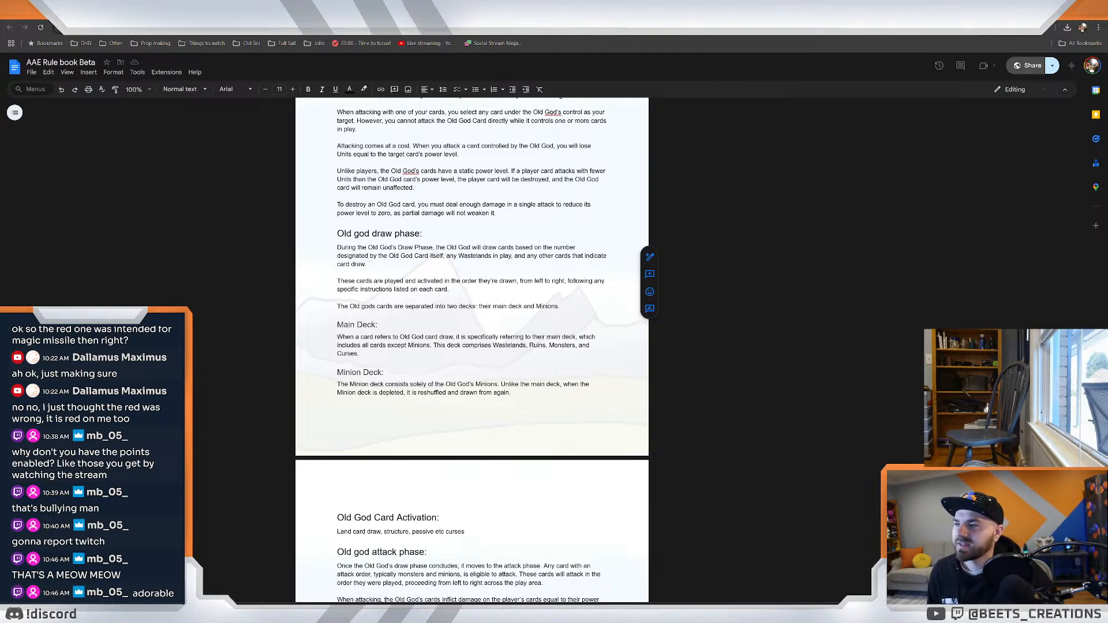
{"action": "left_click", "coordinate": [449, 289], "text": "shift"}
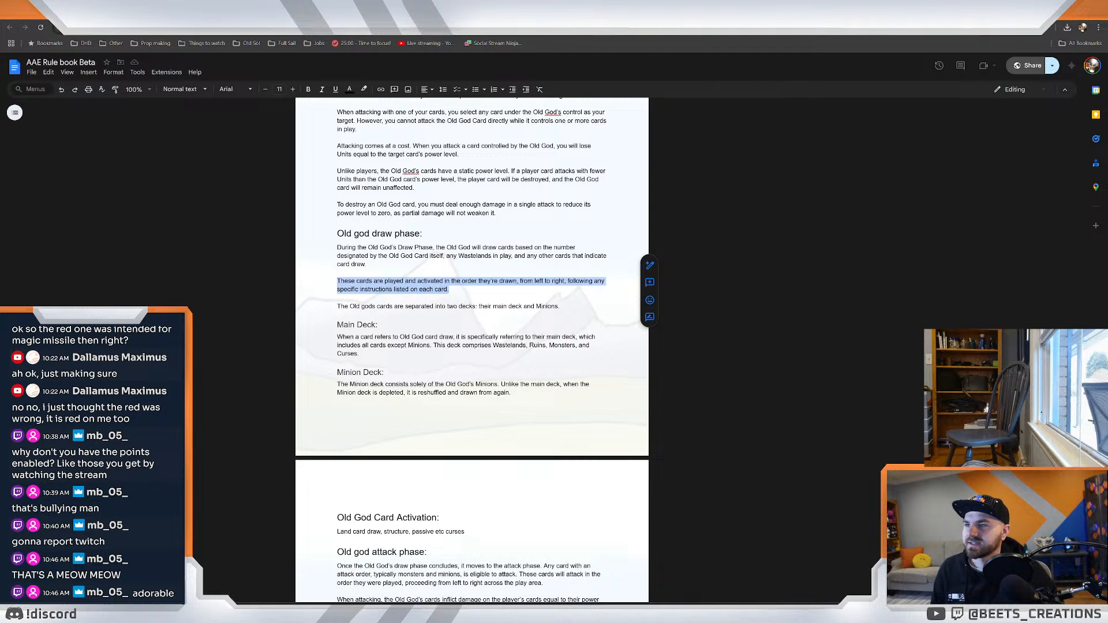
{"action": "key", "text": "ctrl+x"}
{"action": "left_click", "coordinate": [368, 264]}
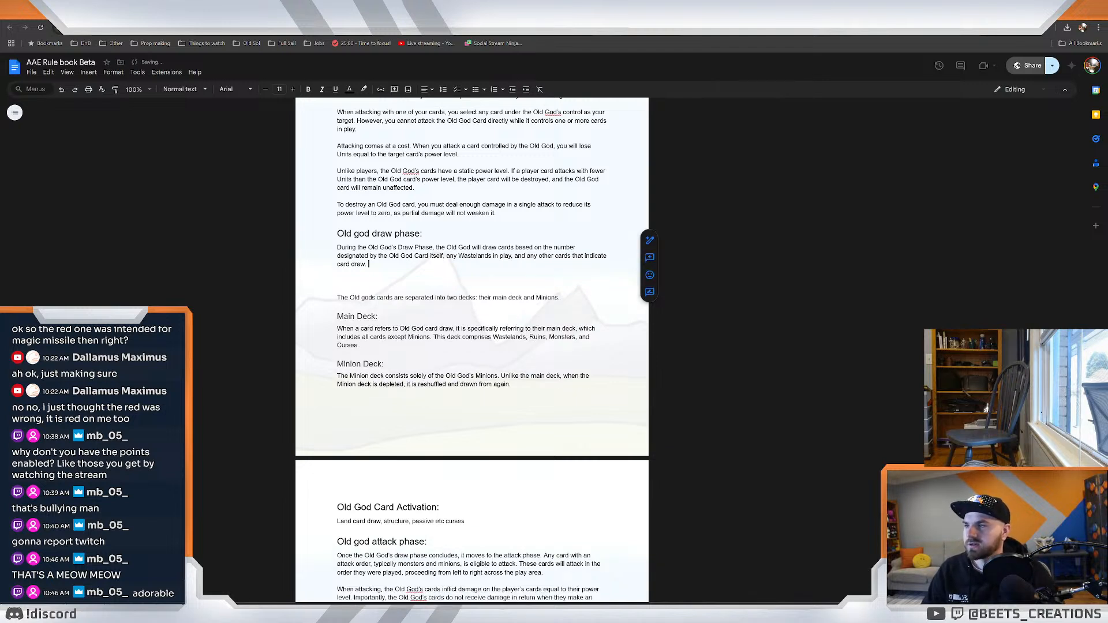
{"action": "key", "text": "ctrl+v"}
{"action": "key", "text": "BackSpace"}
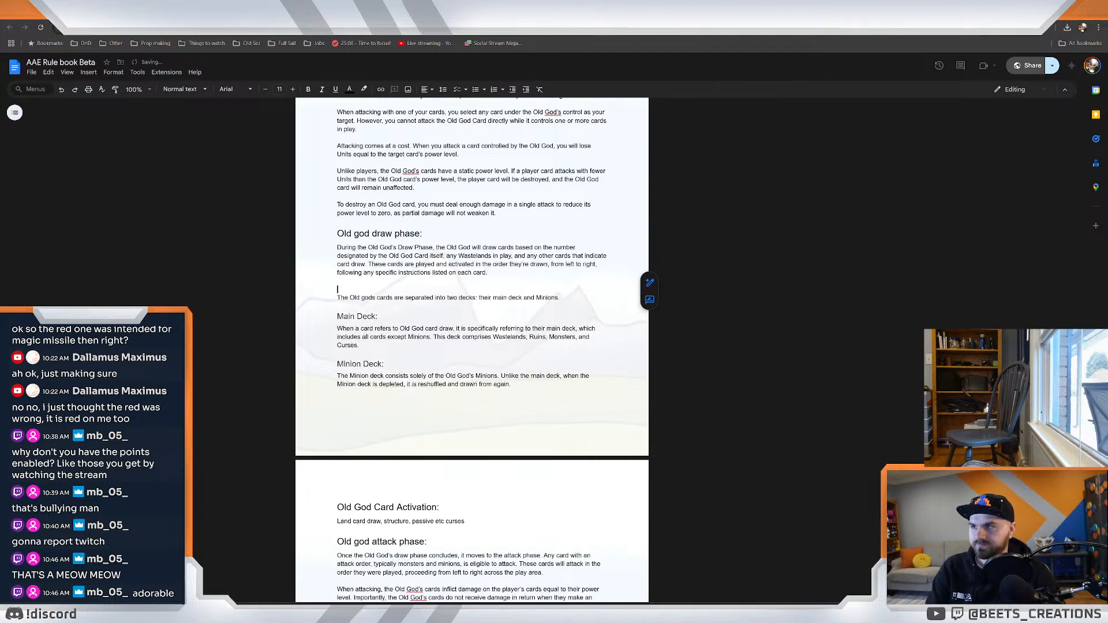
Copy the whole combined paragraph under the "Old god draw phase:" heading.
{"action": "key", "text": "shift+Up"}
{"action": "key", "text": "shift+Up"}
{"action": "key", "text": "shift+Home"}
{"action": "key", "text": "shift+Up"}
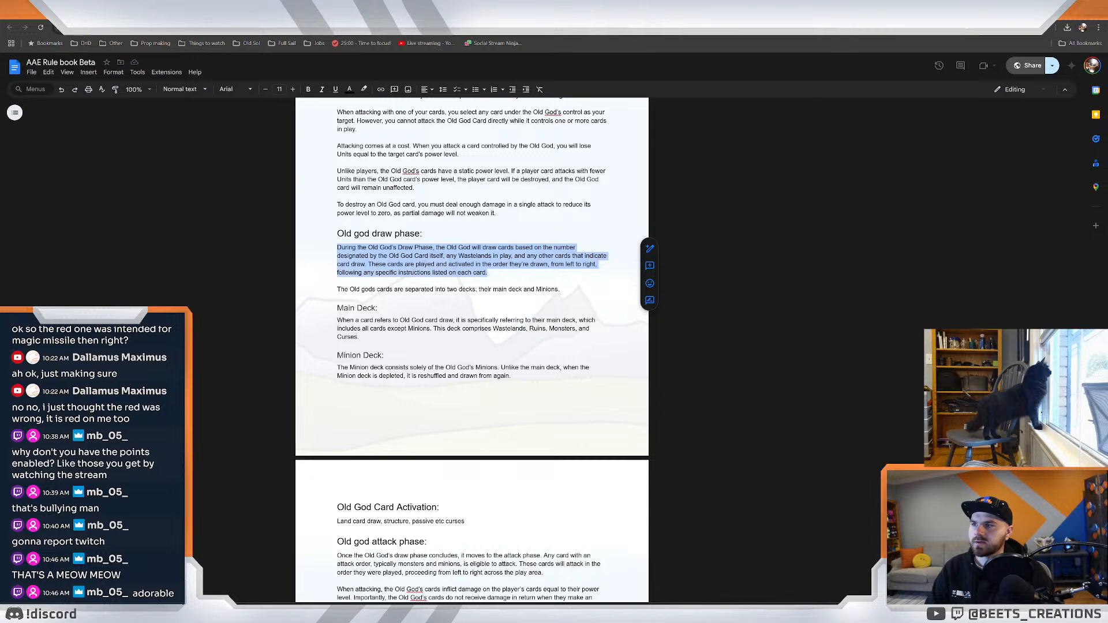
Switch to Photoshop and replace the body text under "Old god draw phase:" with the copied paragraph.
{"action": "left_click", "coordinate": [262, 610]}
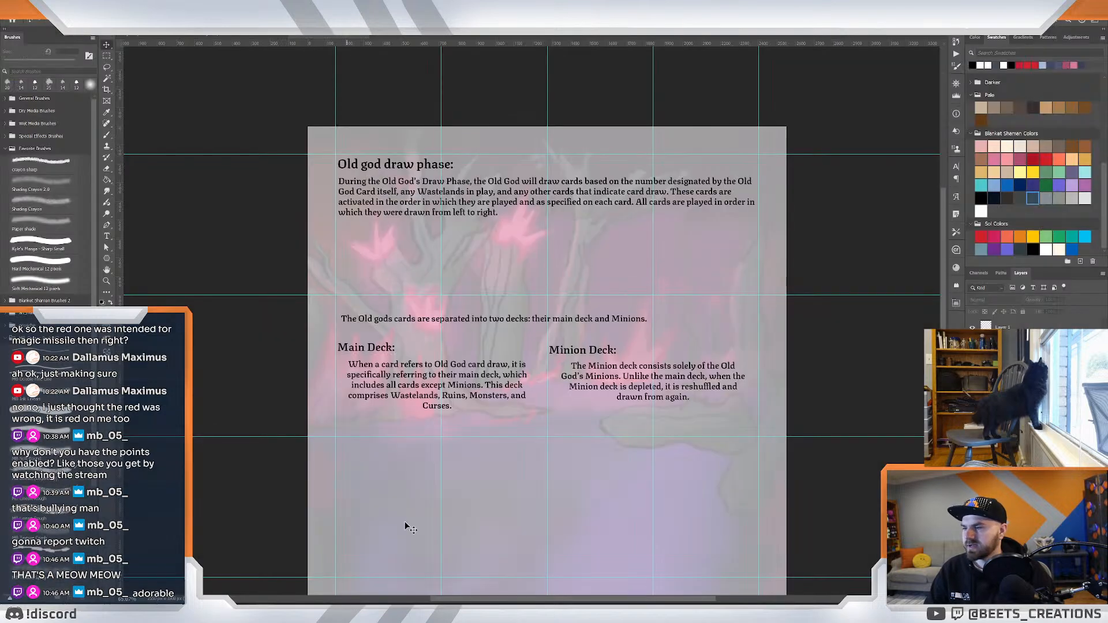
{"action": "left_click", "coordinate": [459, 189]}
{"action": "left_click", "coordinate": [548, 229]}
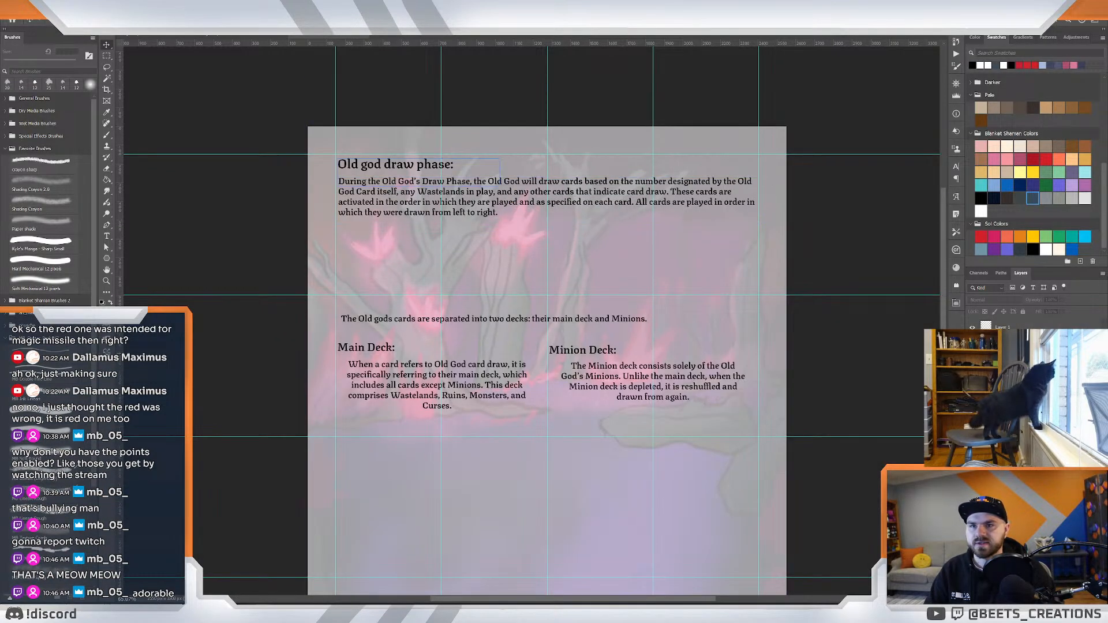
{"action": "left_click", "coordinate": [440, 201]}
{"action": "key", "text": "Return"}
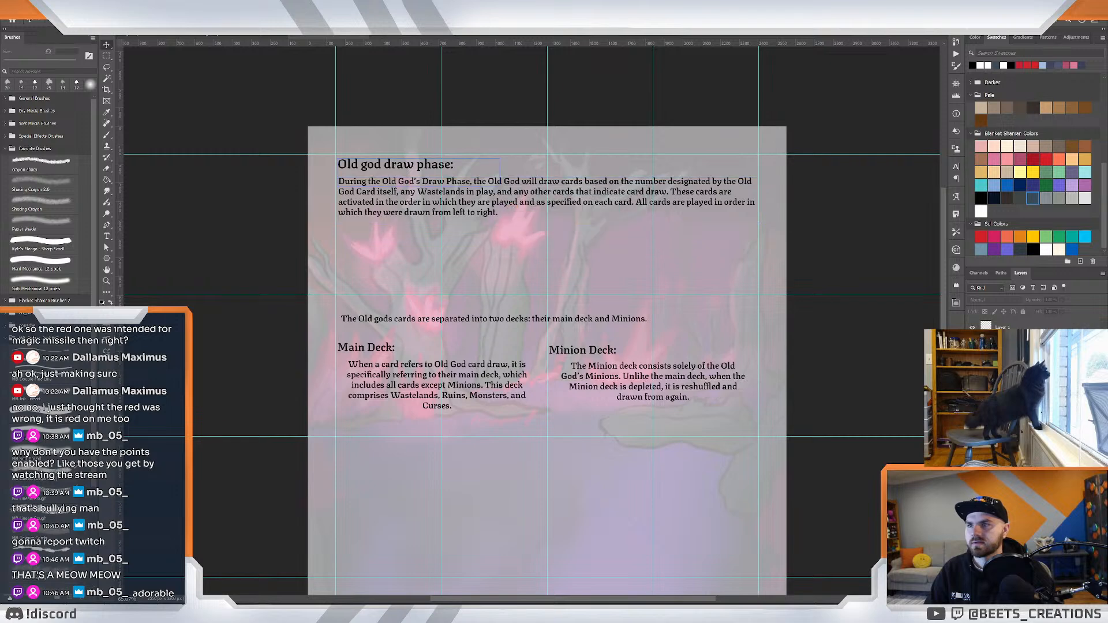
{"action": "left_click", "coordinate": [440, 200], "text": "ctrl"}
{"action": "double_click", "coordinate": [472, 202]}
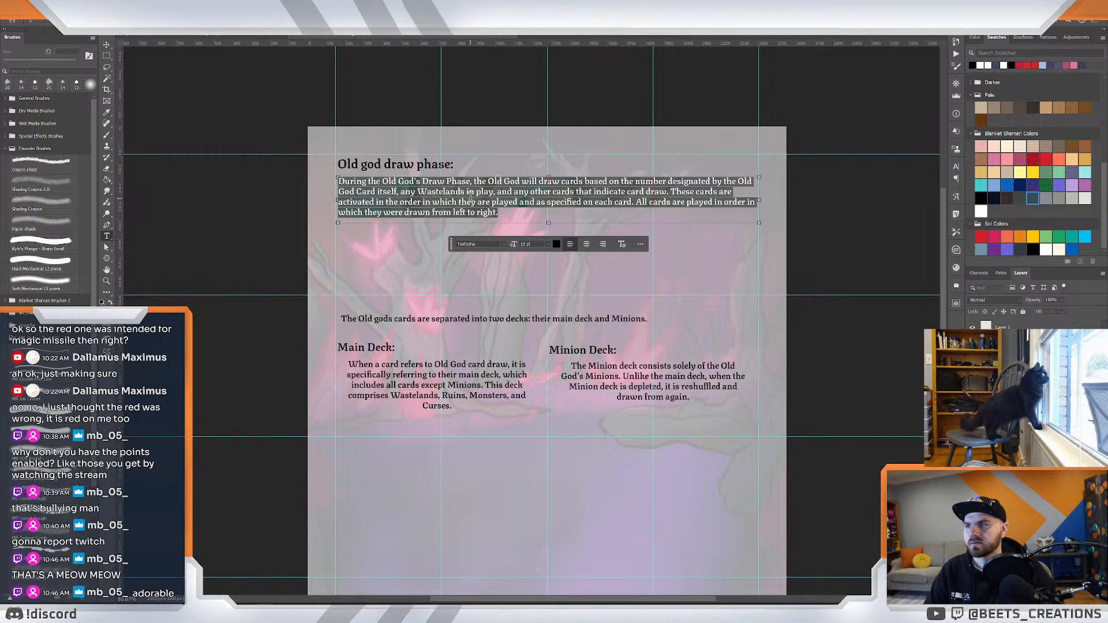
{"action": "left_click", "coordinate": [472, 201]}
{"action": "key", "text": "ctrl+a"}
{"action": "type", "text": "During the Old God’s Draw Phase, the Old God will draw cards based on the number designated by the Old God Card itself, any Wastelands in play, and any other cards that indicate card draw. These cards are played and activated in the order they’re drawn, from left to right, following any specific instructions listed on each card."}
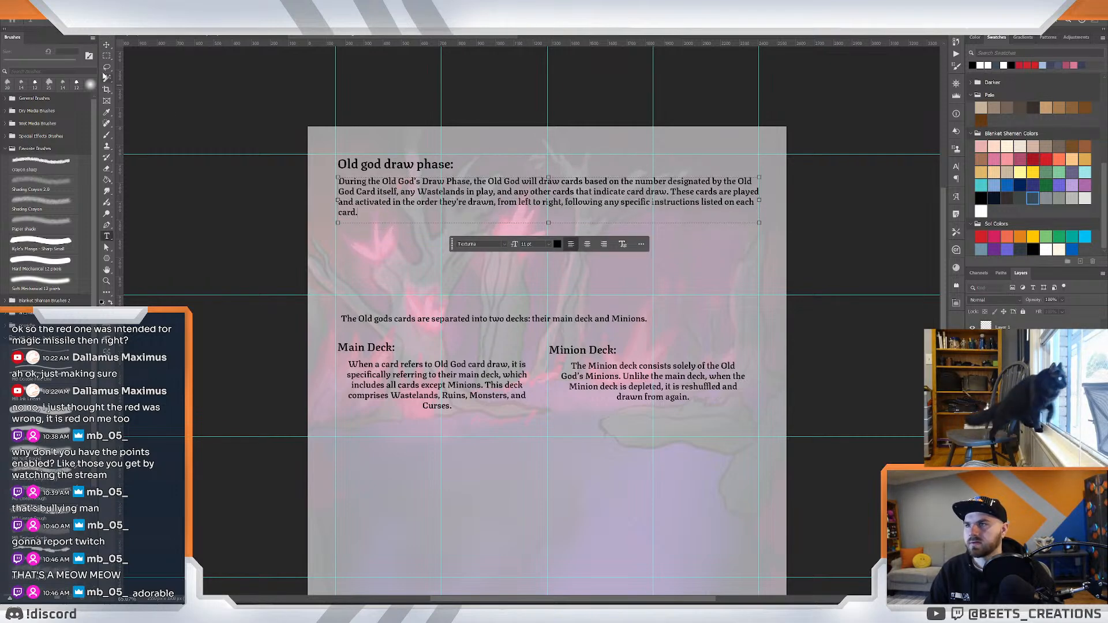
{"action": "left_click", "coordinate": [106, 45]}
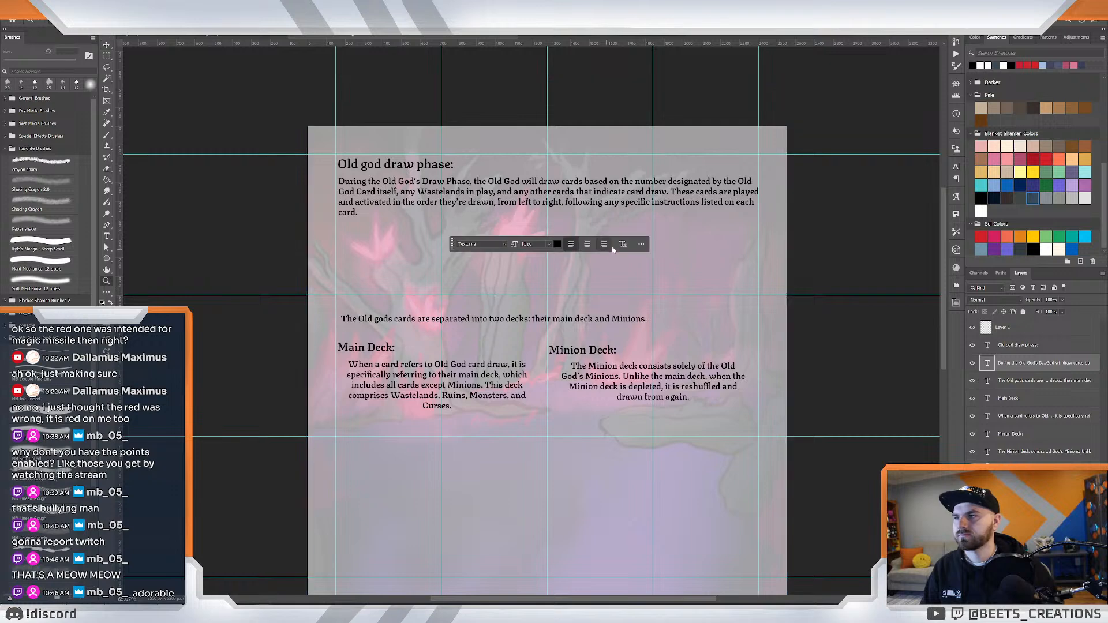
Try moving the deck introduction, Main Deck and Minion Deck text layers down the page together, and undo the move.
{"action": "key", "text": "z"}
{"action": "left_click_drag", "start_coordinate": [648, 211], "coordinate": [633, 210]}
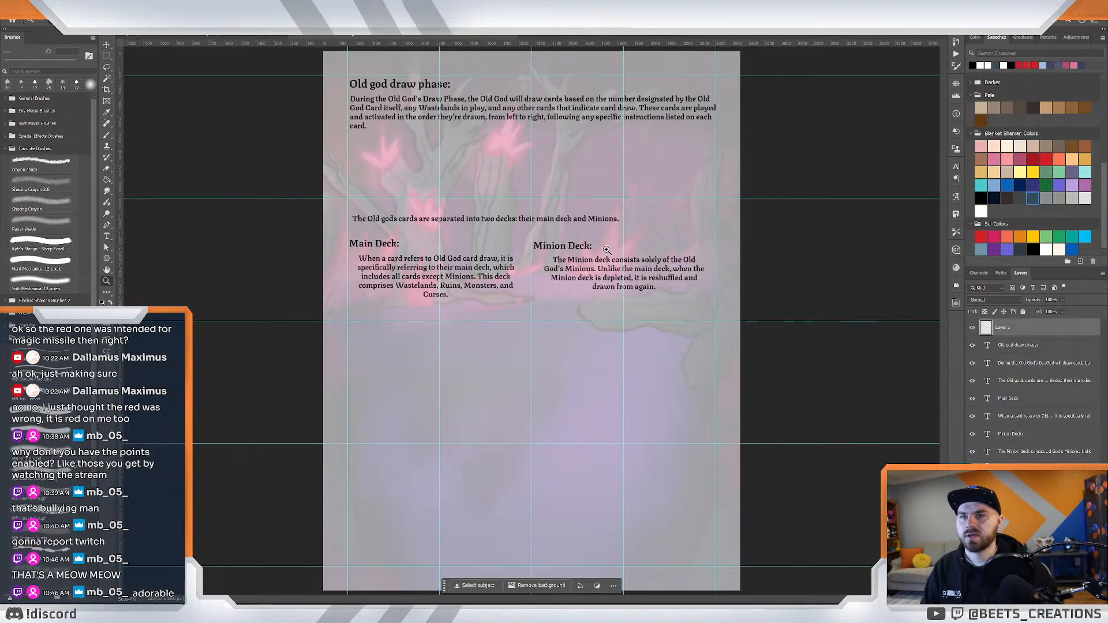
{"action": "key", "text": "ctrl+minus"}
{"action": "left_click_drag", "start_coordinate": [506, 153], "coordinate": [525, 234]}
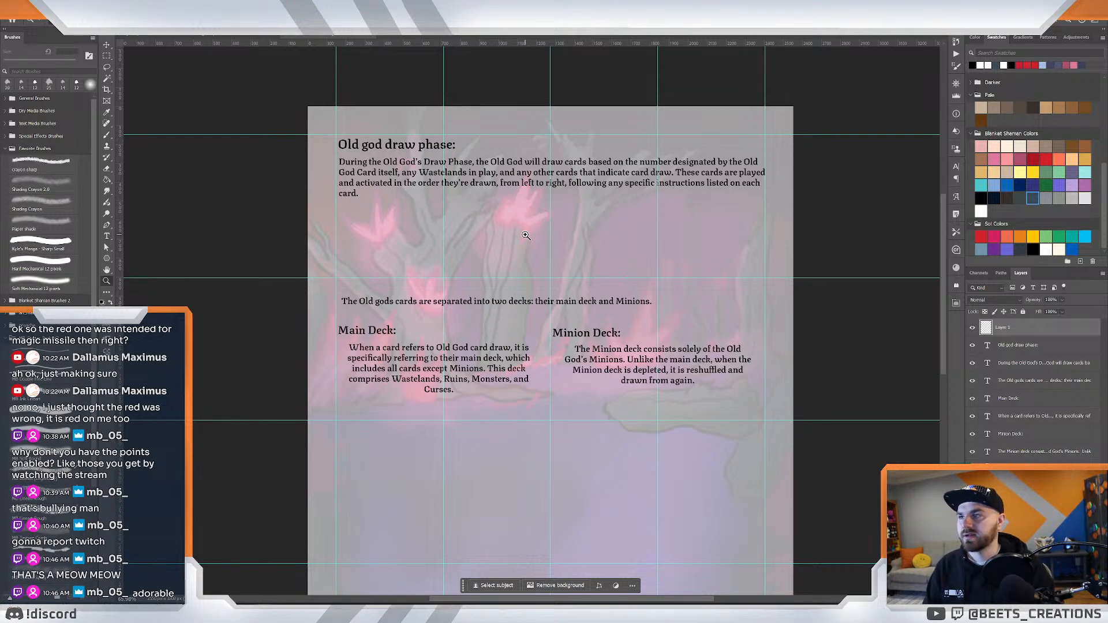
{"action": "key", "text": "b"}
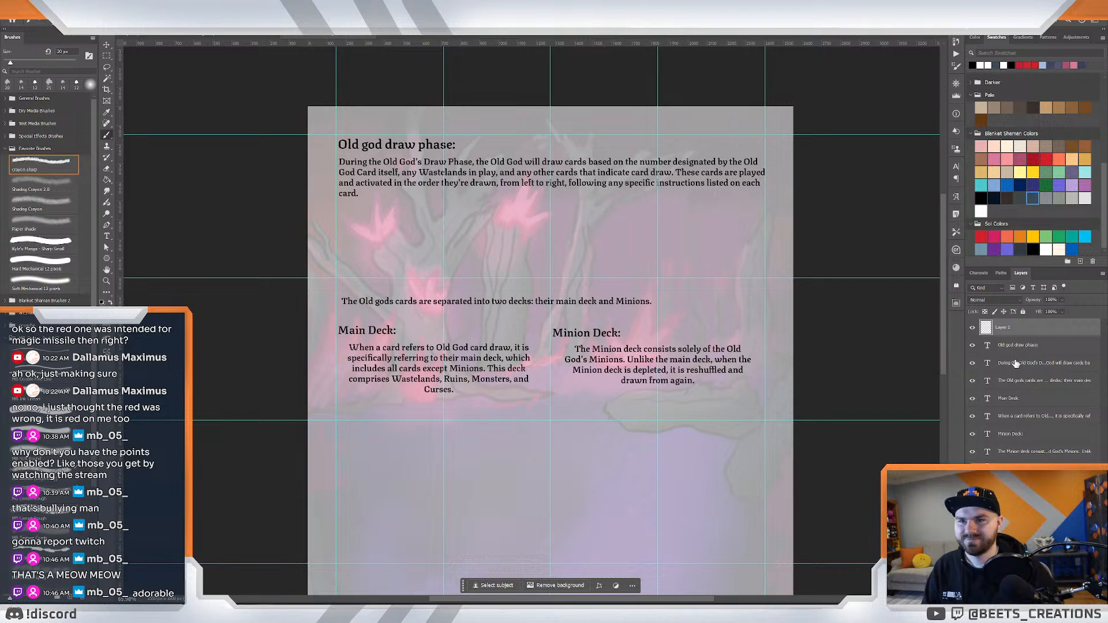
{"action": "left_click", "coordinate": [1018, 380]}
{"action": "left_click", "coordinate": [1026, 451], "text": "shift"}
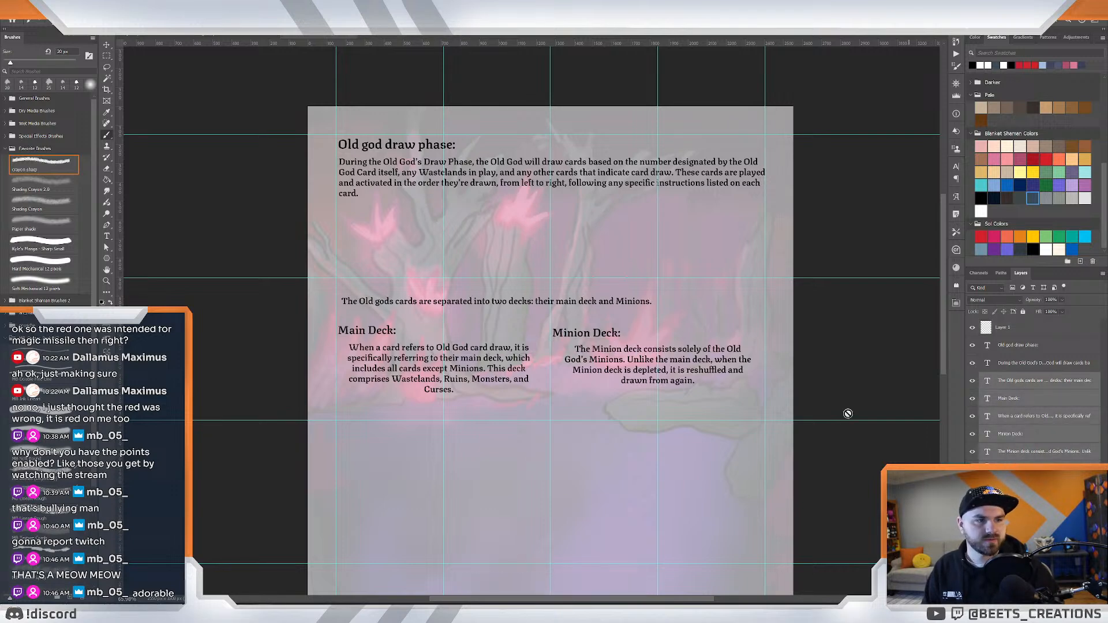
{"action": "key", "text": "v"}
{"action": "left_click_drag", "start_coordinate": [577, 345], "coordinate": [573, 378]}
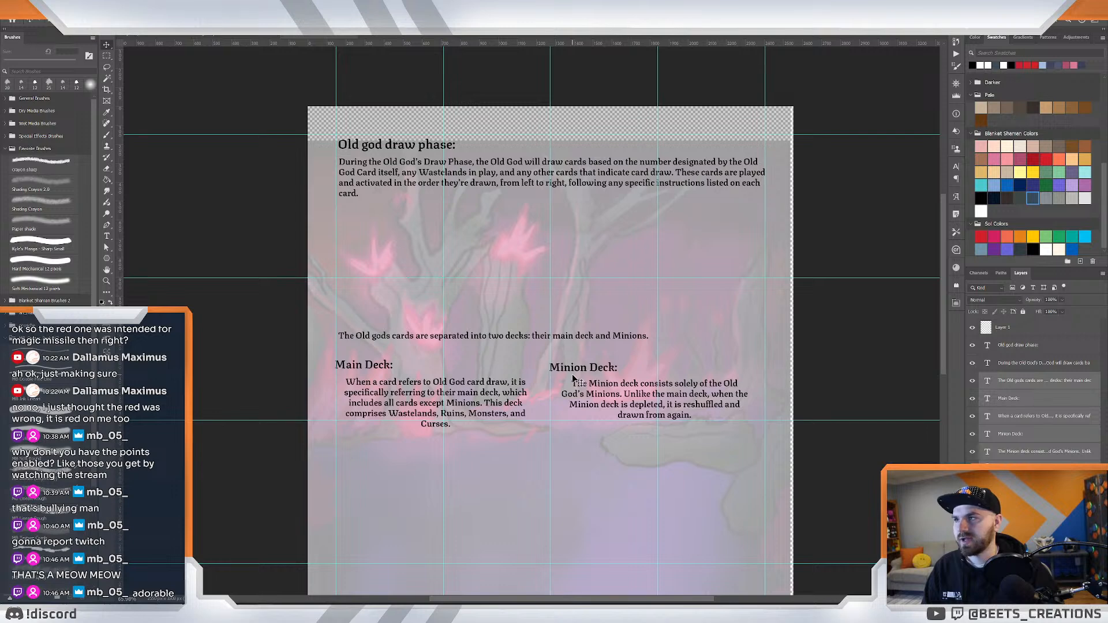
{"action": "key", "text": "ctrl+z"}
Move the deck introduction and the Main Deck and Minion Deck text straight down, leaving space below the draw phase paragraph.
{"action": "left_click", "coordinate": [1019, 380], "text": "shift"}
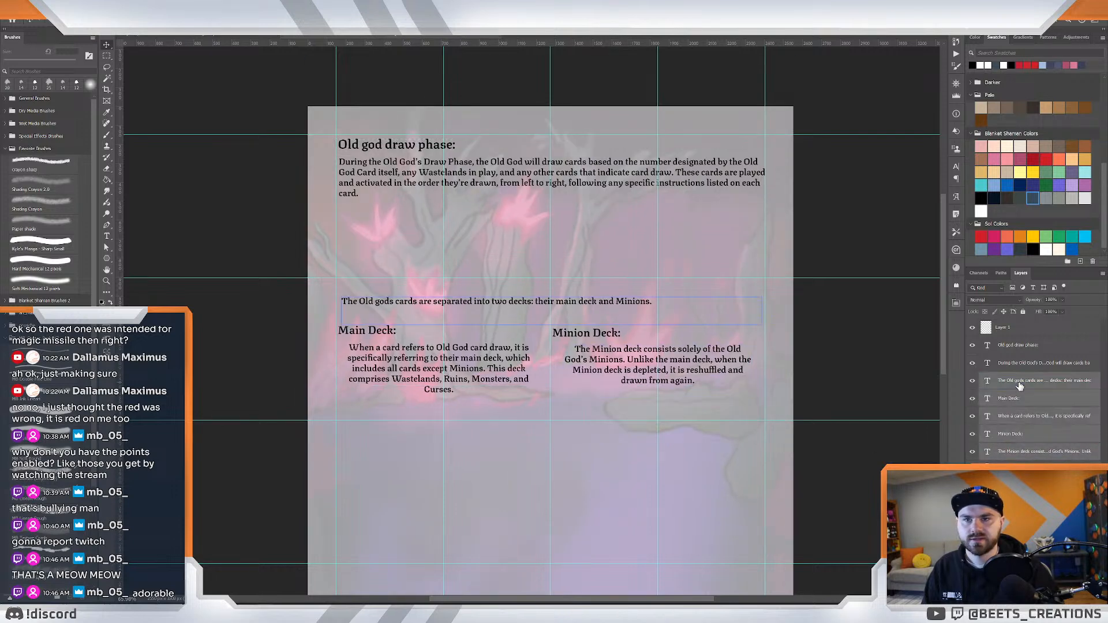
{"action": "left_click", "coordinate": [972, 363]}
{"action": "left_click", "coordinate": [972, 363]}
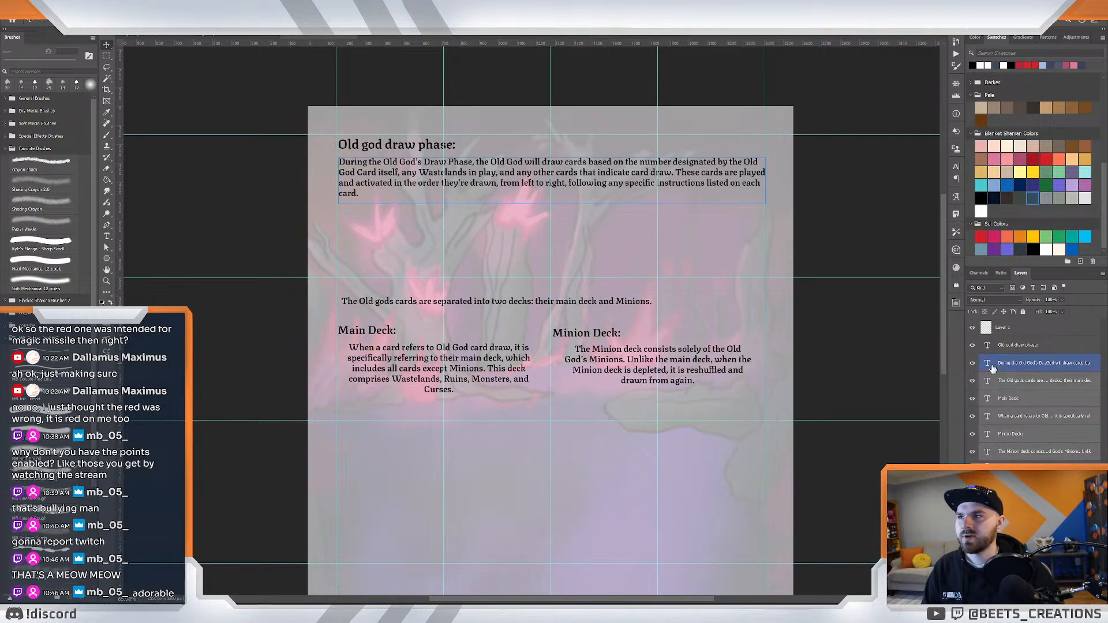
{"action": "left_click_drag", "start_coordinate": [503, 309], "coordinate": [505, 381]}
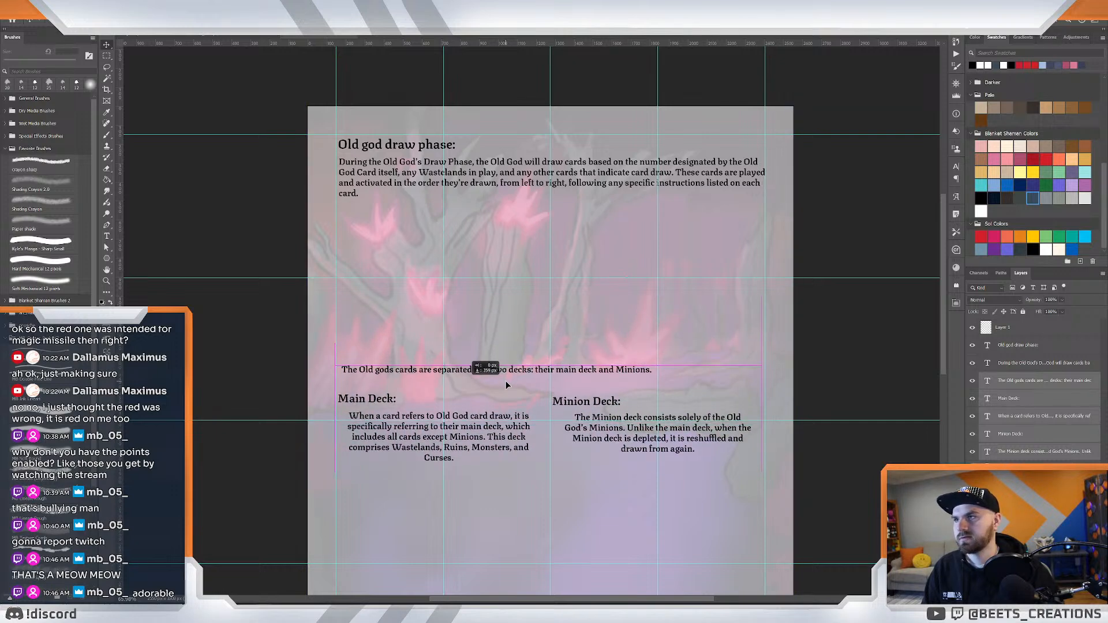
On Layer 1, brush a small card marked "OG" below the draw phase paragraph, with an arrow to handwritten "Card Draw".
{"action": "left_click", "coordinate": [1017, 329]}
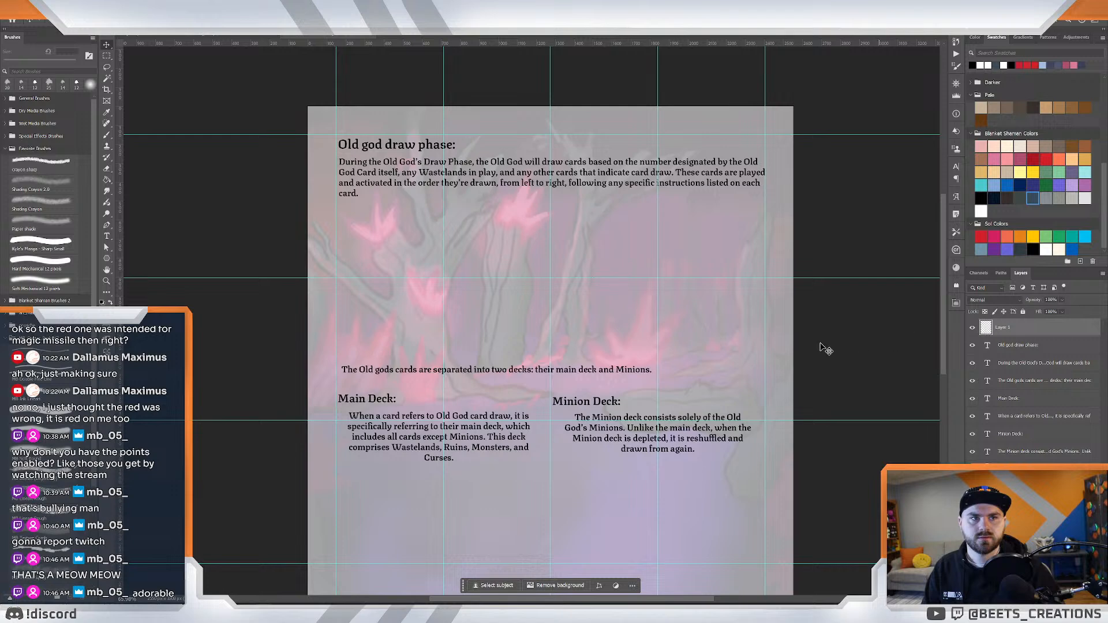
{"action": "key", "text": "b"}
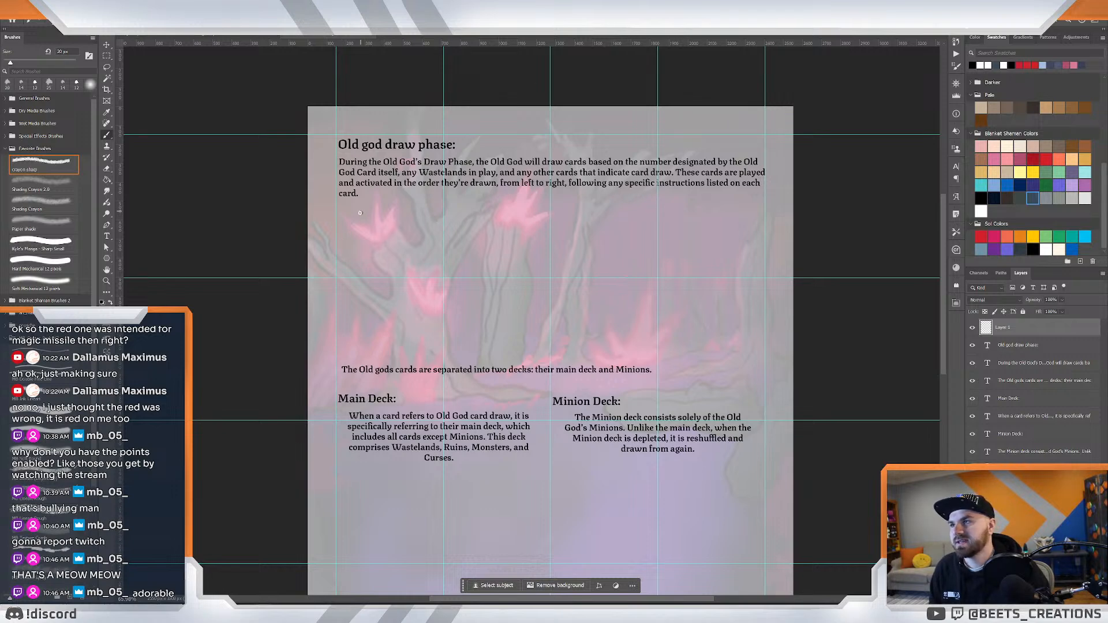
{"action": "mouse_move", "coordinate": [360, 213]}
{"action": "left_mouse_down"}
{"action": "mouse_move", "coordinate": [361, 250]}
{"action": "mouse_move", "coordinate": [391, 247]}
{"action": "mouse_move", "coordinate": [381, 211]}
{"action": "mouse_move", "coordinate": [362, 209]}
{"action": "mouse_move", "coordinate": [375, 240]}
{"action": "left_mouse_up"}
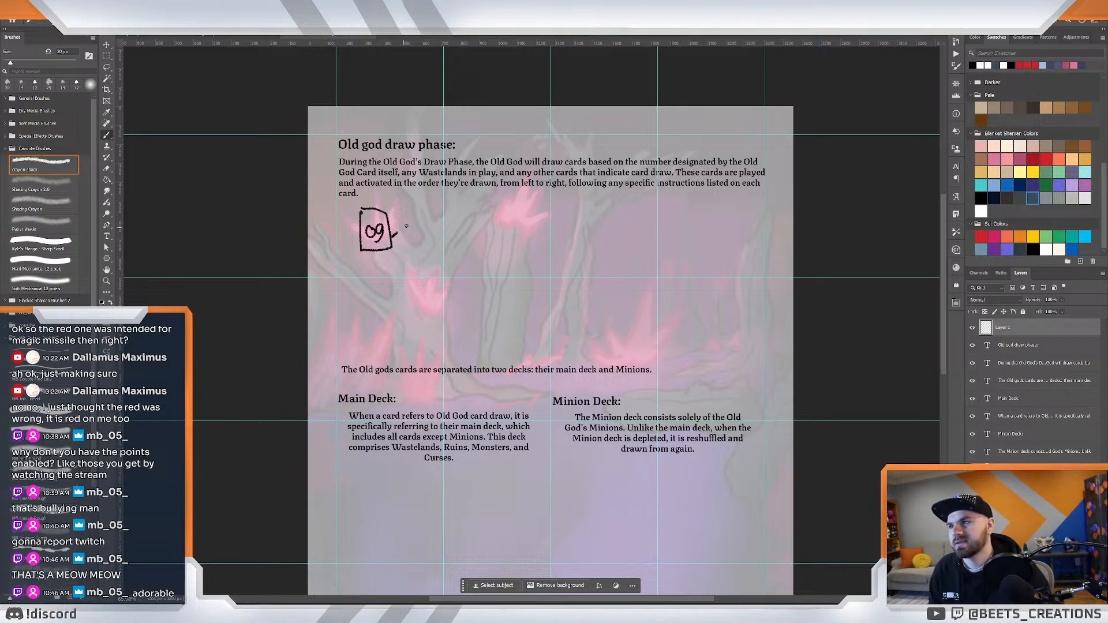
{"action": "mouse_move", "coordinate": [397, 234]}
{"action": "left_mouse_down"}
{"action": "mouse_move", "coordinate": [419, 215]}
{"action": "mouse_move", "coordinate": [404, 215]}
{"action": "mouse_move", "coordinate": [432, 214]}
{"action": "left_mouse_up"}
{"action": "mouse_move", "coordinate": [447, 211]}
{"action": "left_mouse_down"}
{"action": "mouse_move", "coordinate": [470, 203]}
{"action": "mouse_move", "coordinate": [437, 237]}
{"action": "mouse_move", "coordinate": [472, 228]}
{"action": "left_mouse_up"}
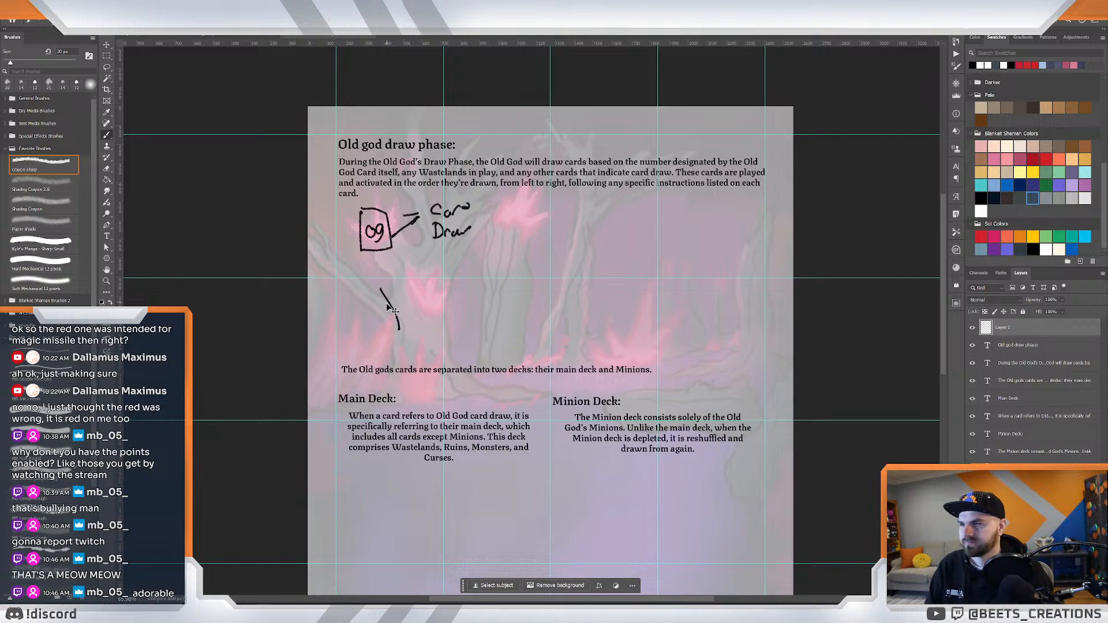
Sketch two tilted, adjoining cards below the OG card, lettering the first "WL" and adding initials to the second.
{"action": "mouse_move", "coordinate": [361, 294]}
{"action": "left_mouse_down"}
{"action": "mouse_move", "coordinate": [367, 324]}
{"action": "mouse_move", "coordinate": [358, 297]}
{"action": "mouse_move", "coordinate": [375, 290]}
{"action": "mouse_move", "coordinate": [389, 285]}
{"action": "mouse_move", "coordinate": [384, 315]}
{"action": "left_mouse_up"}
{"action": "left_click_drag", "start_coordinate": [386, 301], "coordinate": [389, 315]}
{"action": "mouse_move", "coordinate": [417, 280]}
{"action": "left_mouse_down"}
{"action": "mouse_move", "coordinate": [400, 310]}
{"action": "mouse_move", "coordinate": [406, 287]}
{"action": "mouse_move", "coordinate": [430, 298]}
{"action": "mouse_move", "coordinate": [426, 334]}
{"action": "mouse_move", "coordinate": [400, 328]}
{"action": "left_mouse_up"}
{"action": "key", "text": "ctrl+z"}
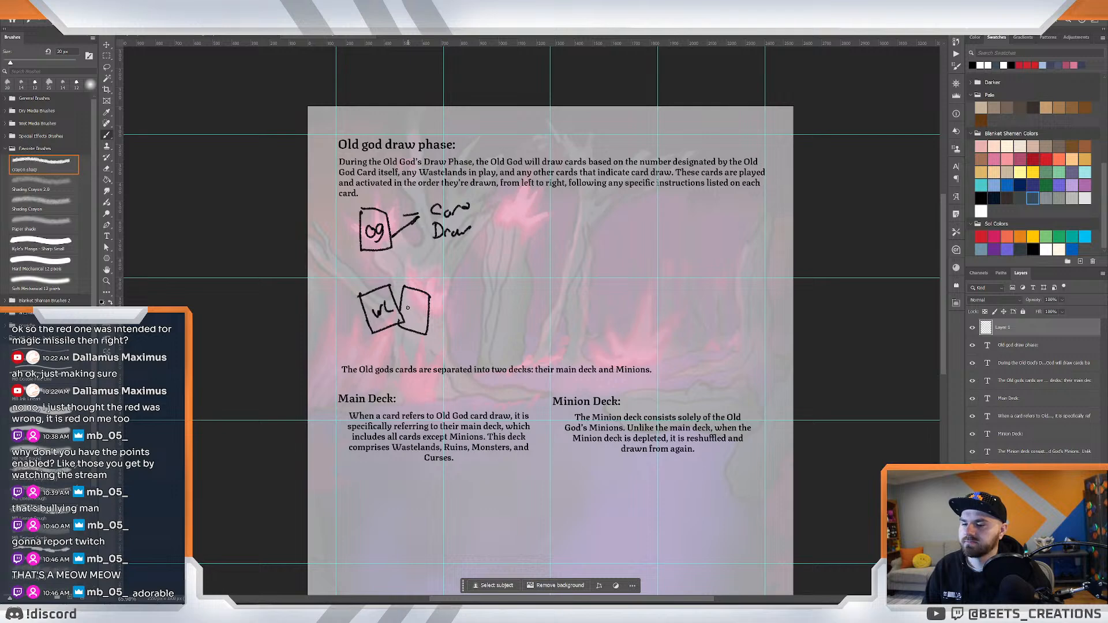
{"action": "left_click_drag", "start_coordinate": [408, 297], "coordinate": [407, 316]}
{"action": "left_click_drag", "start_coordinate": [406, 300], "coordinate": [412, 318]}
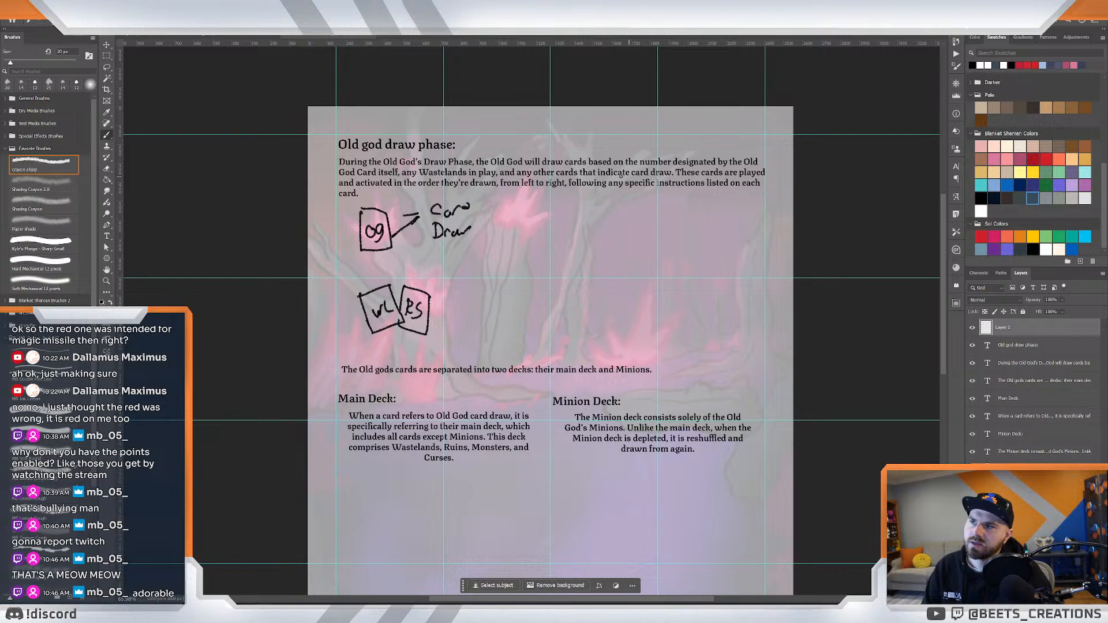
{"action": "mouse_move", "coordinate": [526, 175]}
{"action": "left_mouse_down"}
{"action": "mouse_move", "coordinate": [558, 196]}
{"action": "mouse_move", "coordinate": [513, 184]}
{"action": "mouse_move", "coordinate": [560, 189]}
{"action": "left_mouse_up"}
{"action": "key", "text": "ctrl+z"}
{"action": "key", "text": "ctrl+z"}
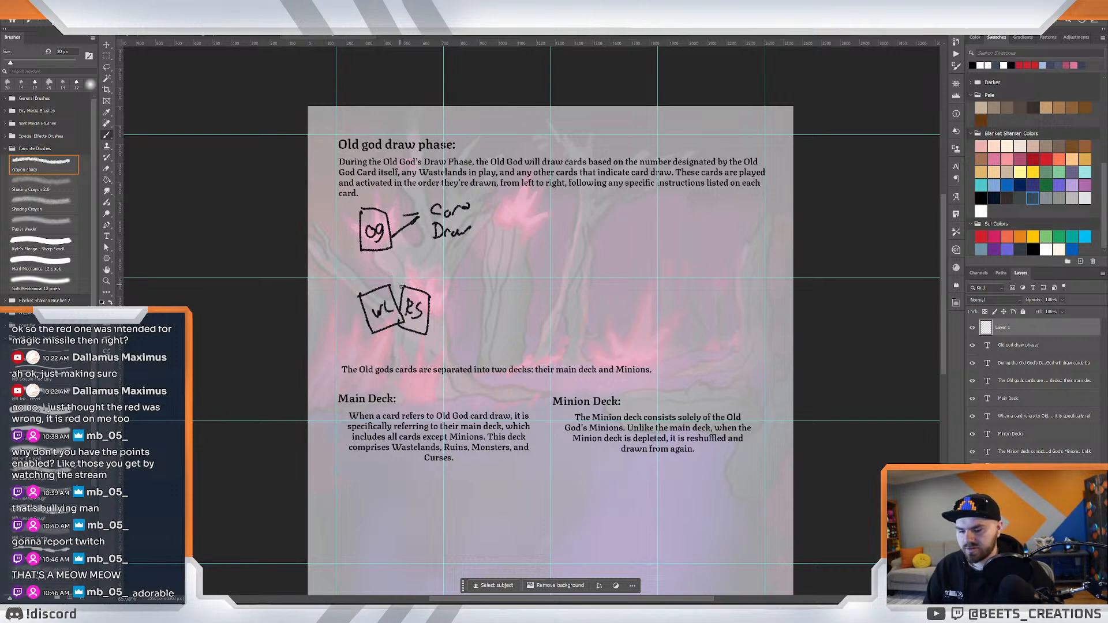
Lasso the two tilted card sketches and move them up beside the handwritten "Card Draw" note.
{"action": "key", "text": "l"}
{"action": "mouse_move", "coordinate": [404, 271]}
{"action": "left_mouse_down"}
{"action": "mouse_move", "coordinate": [327, 268]}
{"action": "mouse_move", "coordinate": [351, 339]}
{"action": "mouse_move", "coordinate": [437, 349]}
{"action": "mouse_move", "coordinate": [446, 288]}
{"action": "mouse_move", "coordinate": [404, 267]}
{"action": "left_mouse_up"}
{"action": "key", "text": "c"}
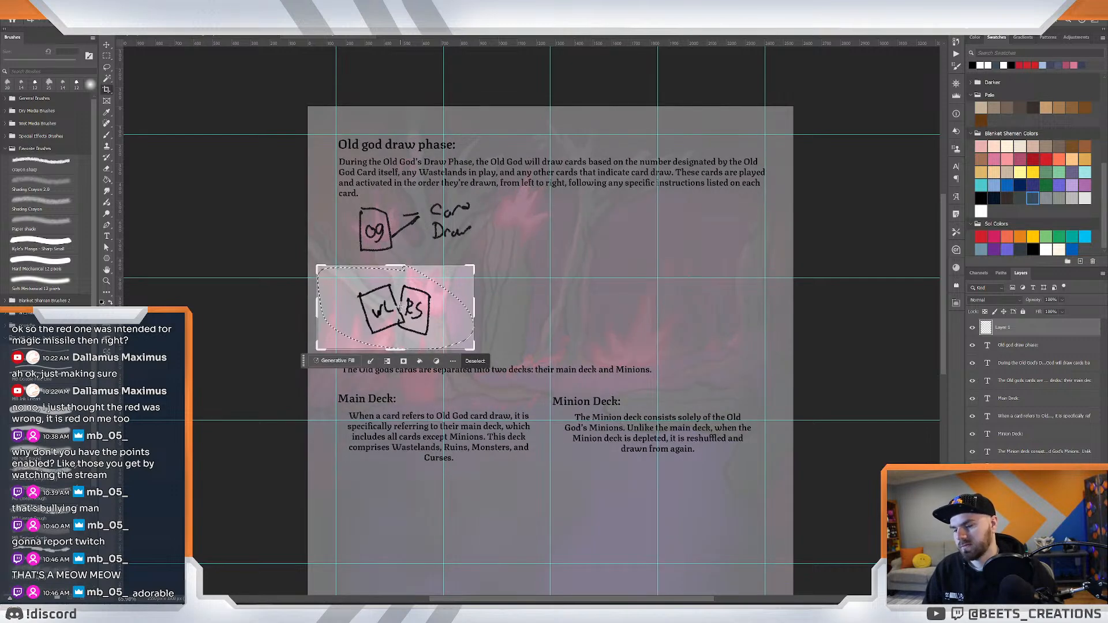
{"action": "key", "text": "Escape"}
{"action": "key", "text": "v"}
{"action": "mouse_move", "coordinate": [411, 310]}
{"action": "left_mouse_down"}
{"action": "mouse_move", "coordinate": [554, 223]}
{"action": "mouse_move", "coordinate": [545, 222]}
{"action": "left_mouse_up"}
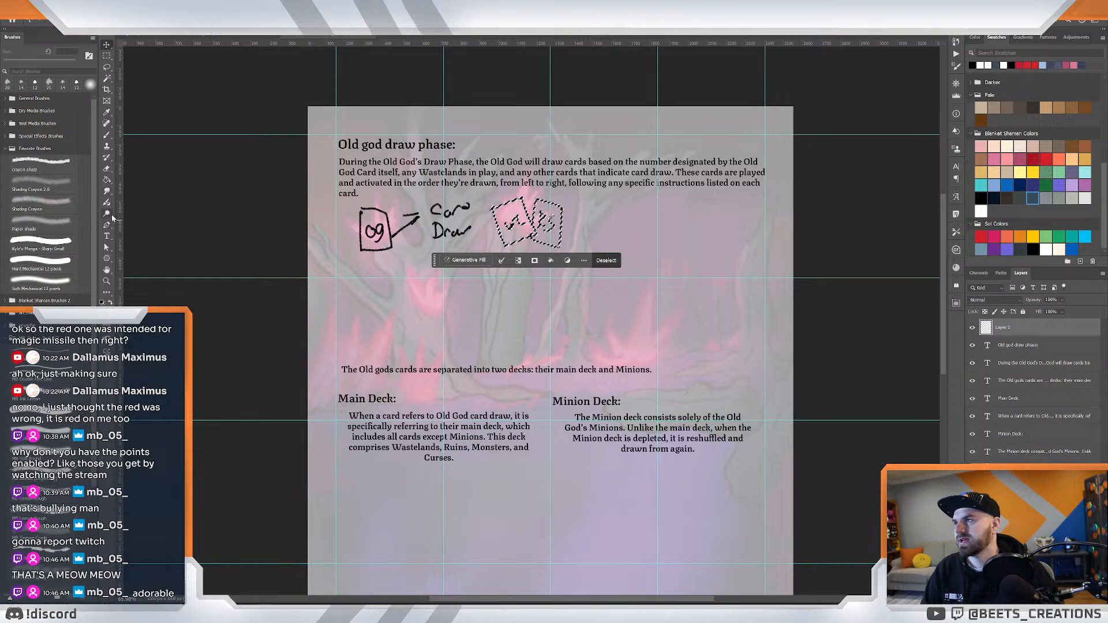
{"action": "key", "text": "t"}
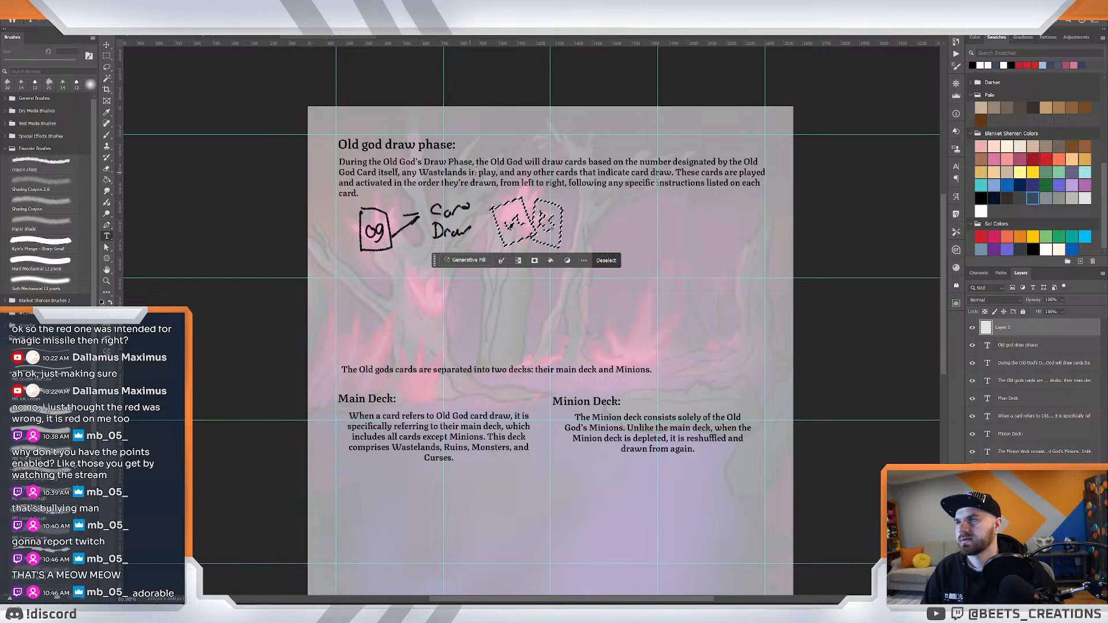
Remove the closing sentence, from "These cards are played" to "listed on each card.", from the draw phase paragraph.
{"action": "left_click", "coordinate": [675, 168]}
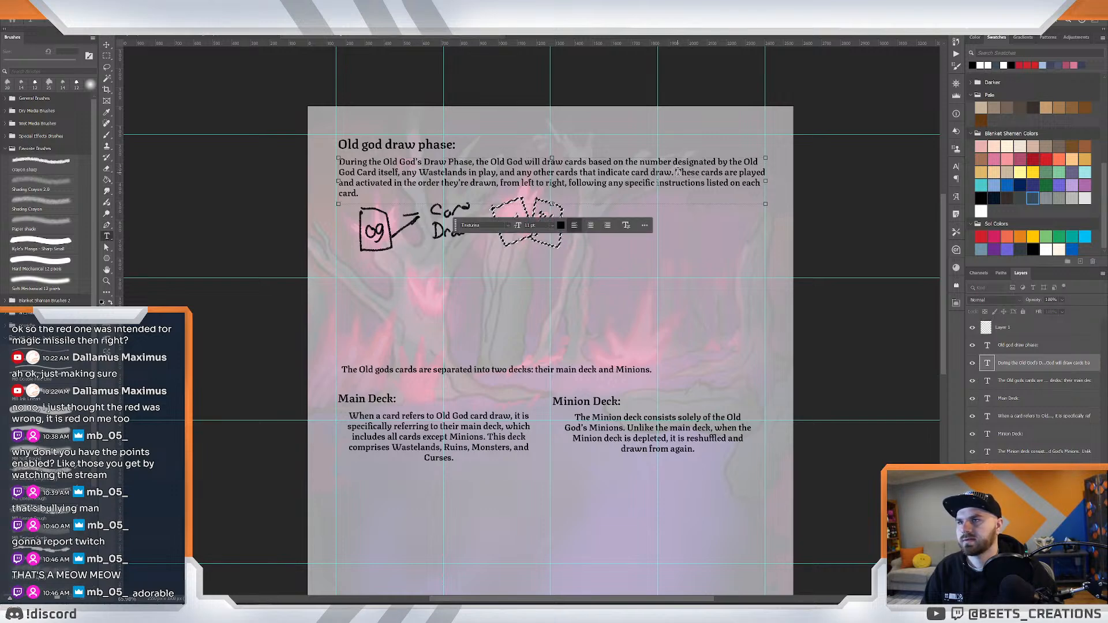
{"action": "left_click_drag", "start_coordinate": [674, 170], "coordinate": [653, 201]}
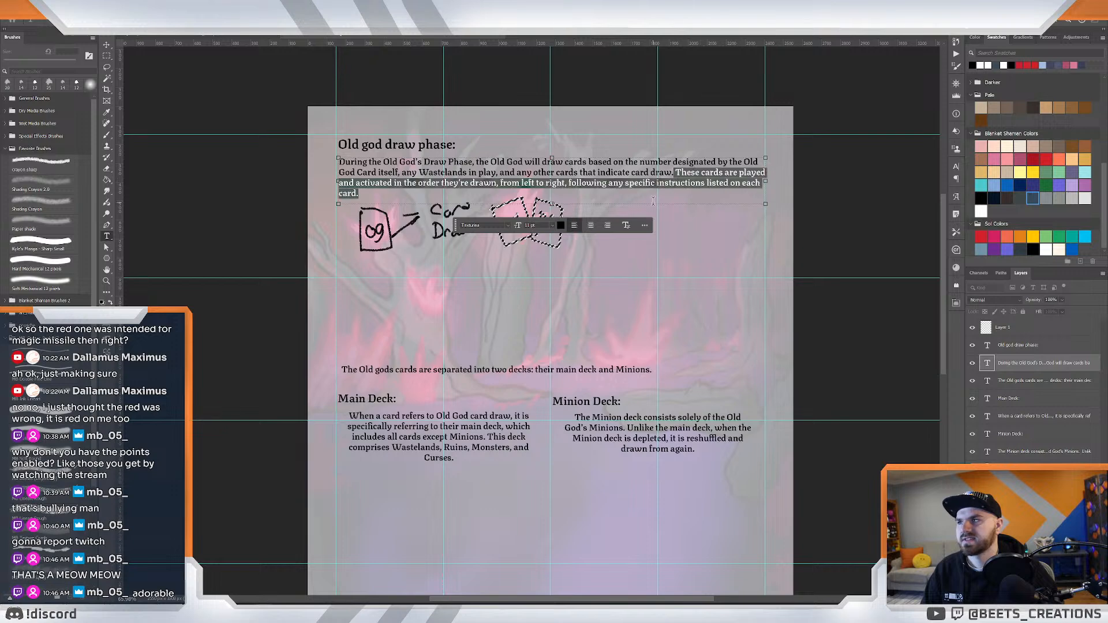
{"action": "key", "text": "BackSpace"}
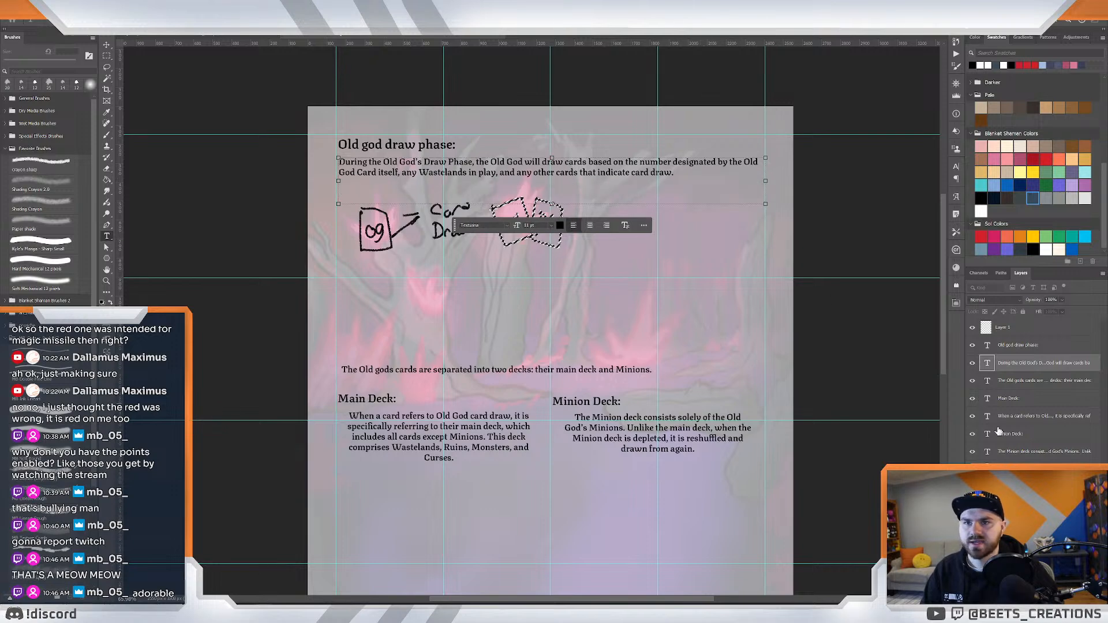
{"action": "key", "text": "Escape"}
Add the removed sentence "These cards are played… listed on each card." as a separate text box below the card sketches, aligned with the paragraph's left edge.
{"action": "left_click", "coordinate": [1038, 381]}
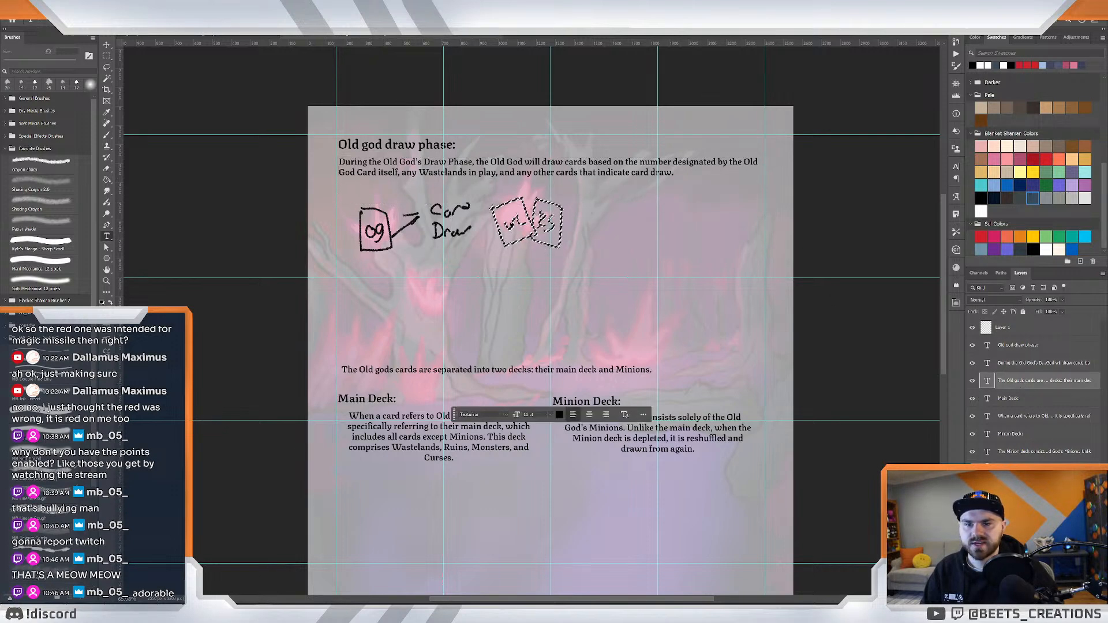
{"action": "key", "text": "ctrl+shift+alt+n"}
{"action": "key", "text": "b"}
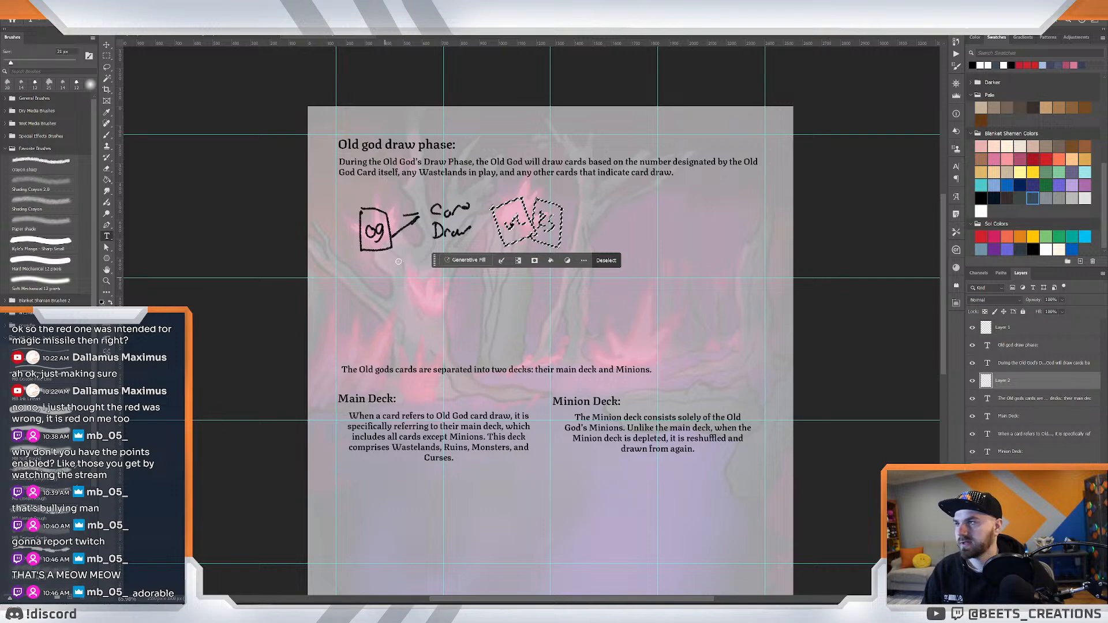
{"action": "key", "text": "ctrl+d"}
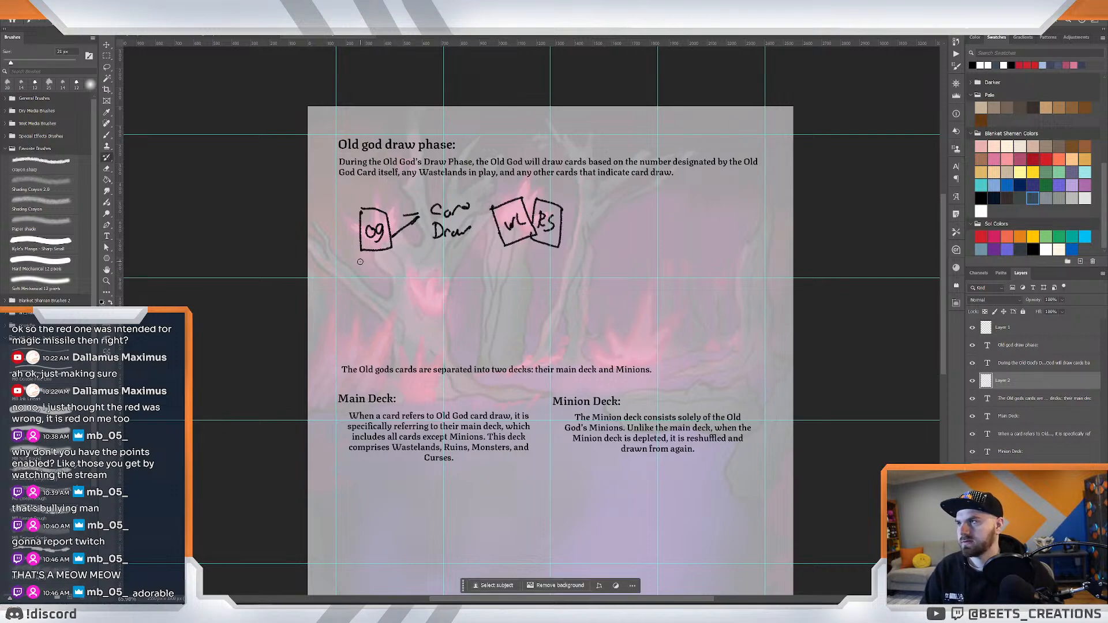
{"action": "key", "text": "t"}
{"action": "left_click_drag", "start_coordinate": [345, 269], "coordinate": [748, 313]}
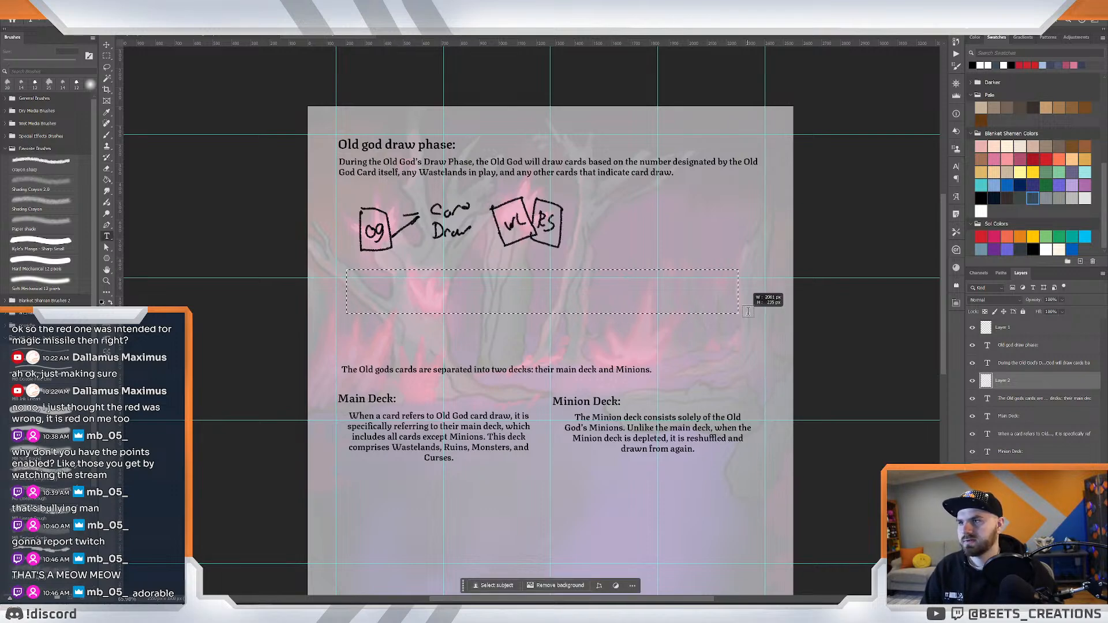
{"action": "type", "text": "These cards are played and activated in the order they're drawn, from left to right, following any specific instructions listed on each card."}
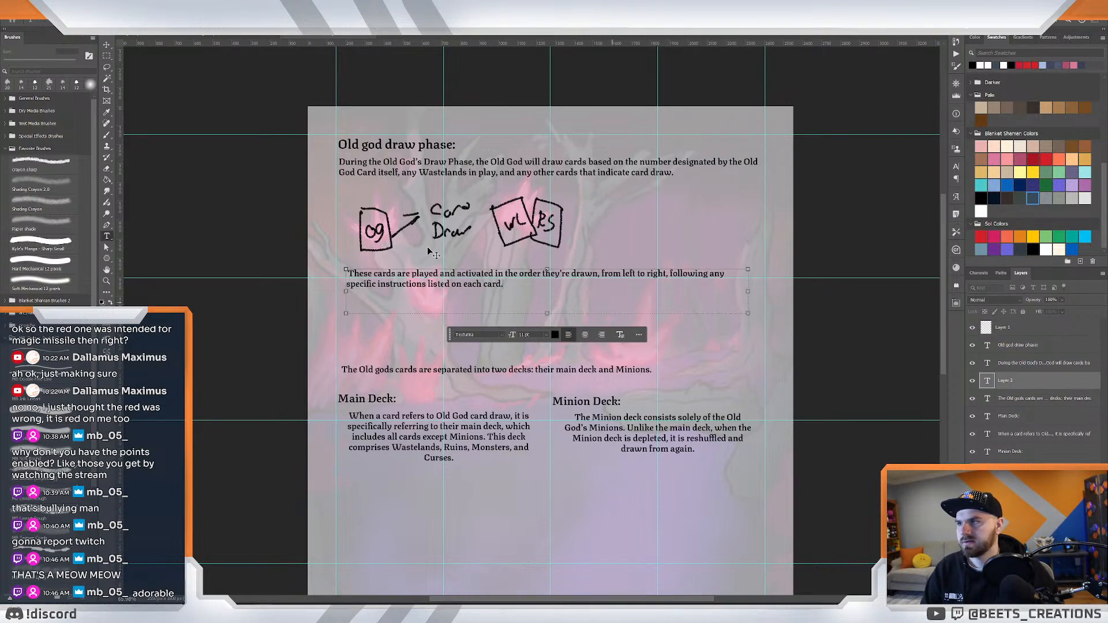
{"action": "left_click", "coordinate": [106, 45]}
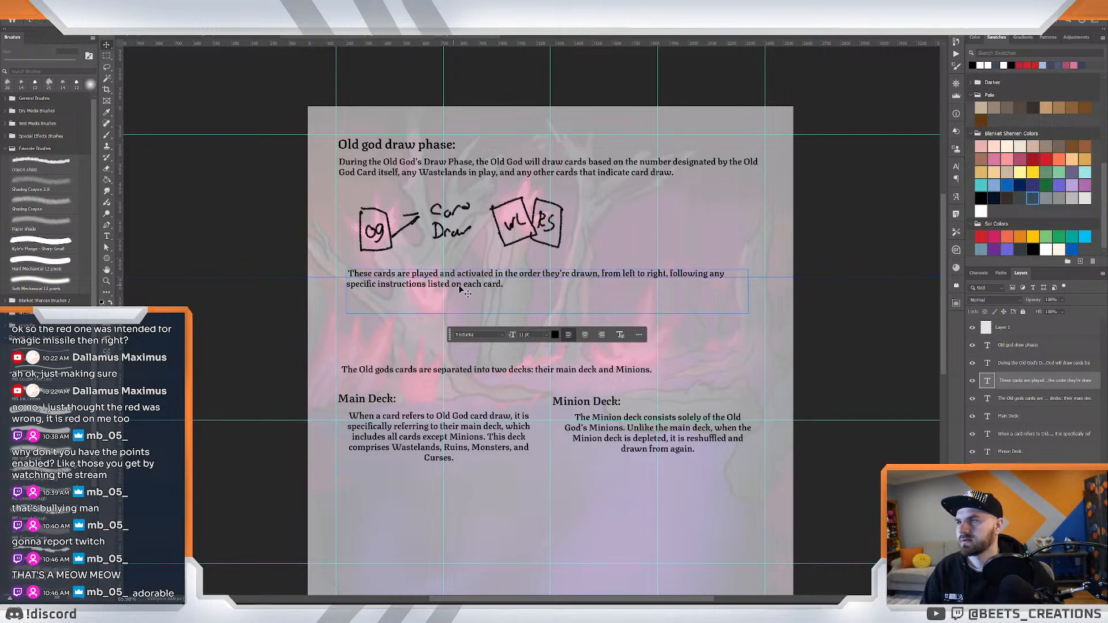
{"action": "left_click_drag", "start_coordinate": [473, 290], "coordinate": [465, 290]}
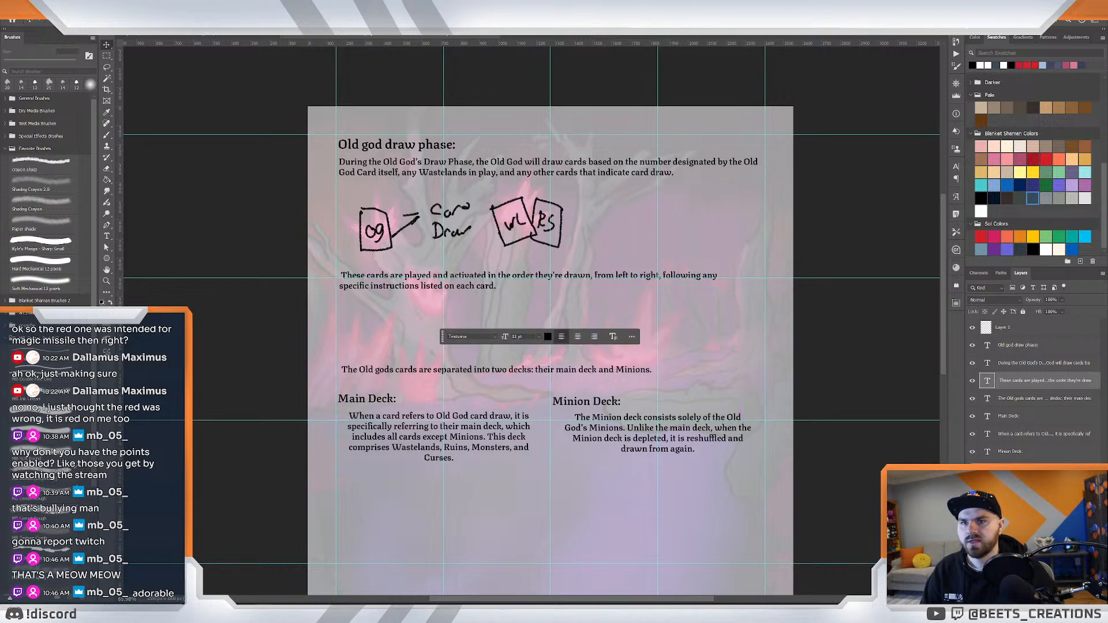
Shift the deck introduction and both deck sections further down the page, widening the space beneath the separate card-order text.
{"action": "left_click", "coordinate": [1035, 397]}
{"action": "left_click", "coordinate": [1025, 382]}
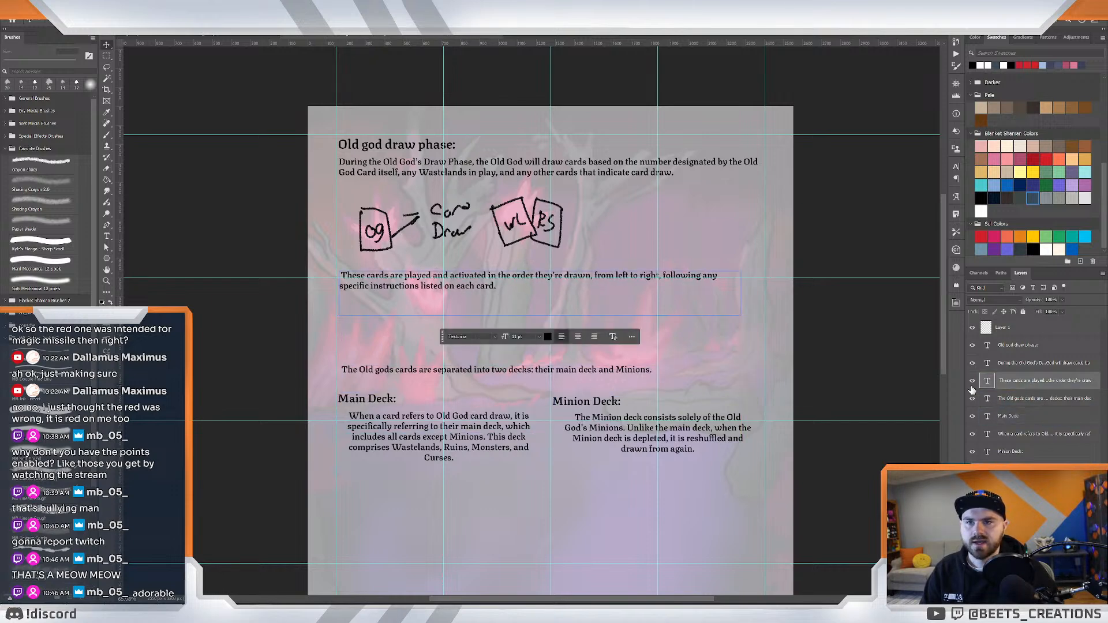
{"action": "left_click", "coordinate": [972, 381]}
{"action": "left_click", "coordinate": [972, 381]}
{"action": "left_click", "coordinate": [1018, 399]}
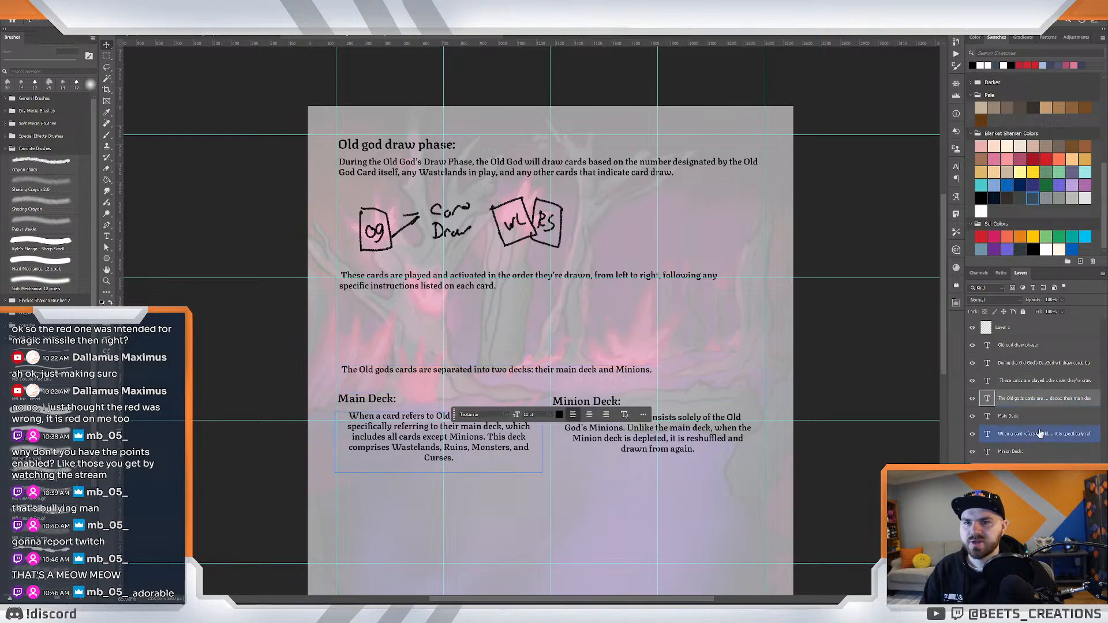
{"action": "left_click", "coordinate": [1040, 435], "text": "shift"}
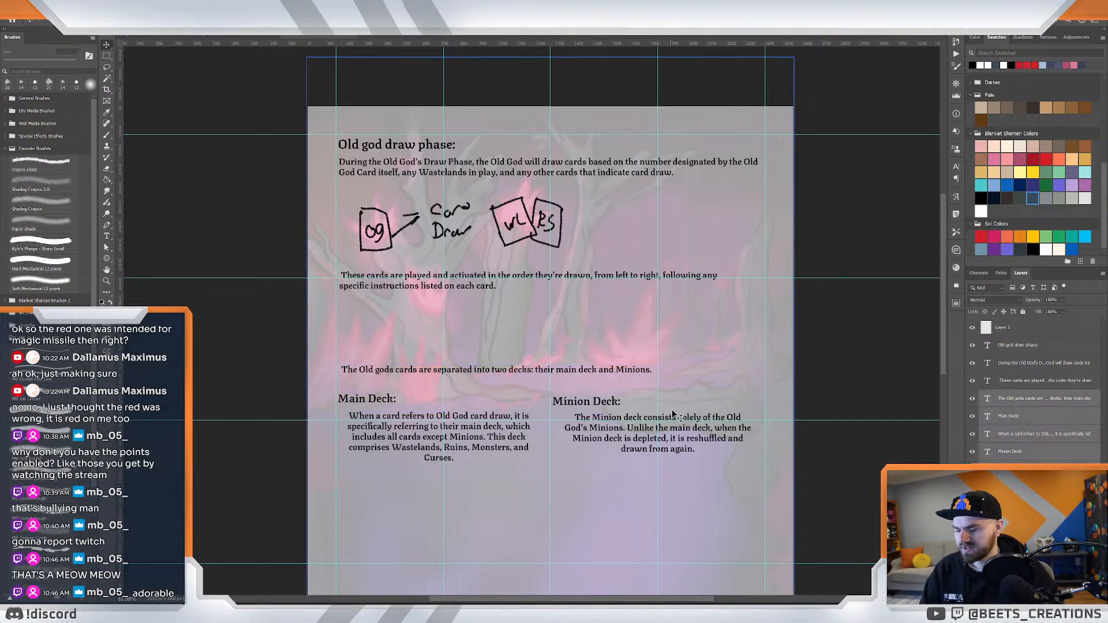
{"action": "left_click_drag", "start_coordinate": [678, 413], "coordinate": [679, 469]}
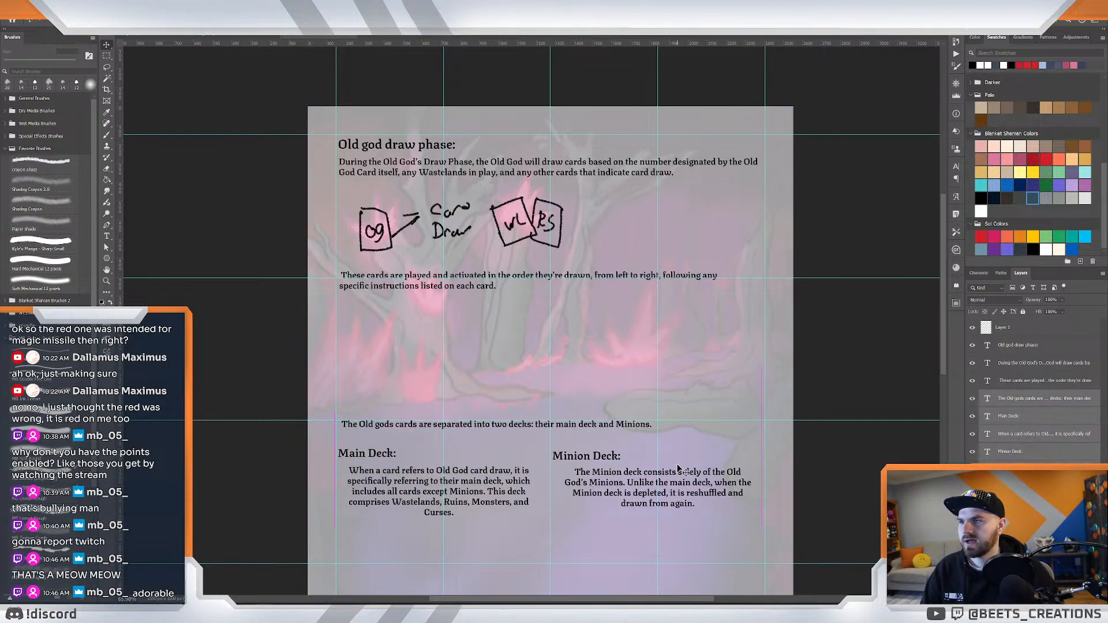
Try a brush stroke on Layer 1 in the empty space below the card-order text.
{"action": "key", "text": "z"}
{"action": "left_click", "coordinate": [691, 381]}
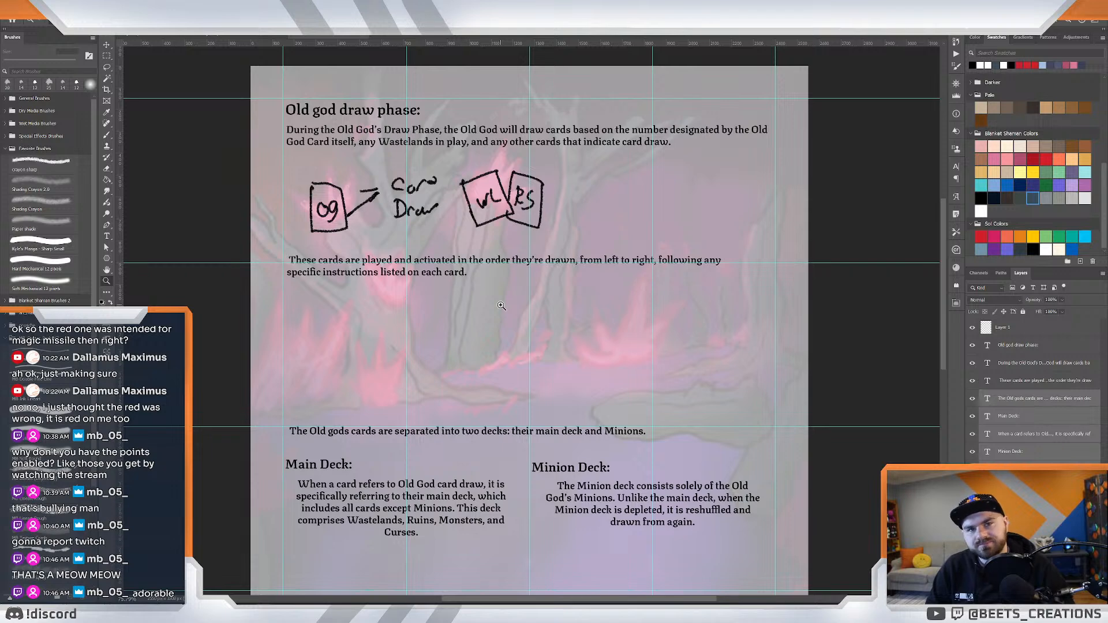
{"action": "key", "text": "b"}
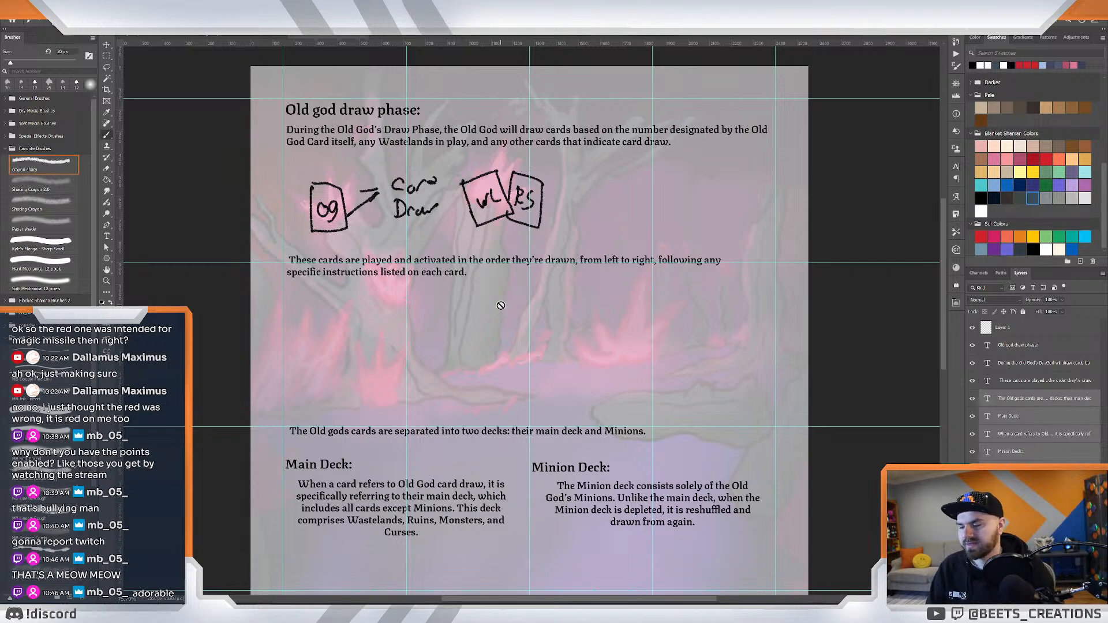
{"action": "left_click", "coordinate": [500, 362]}
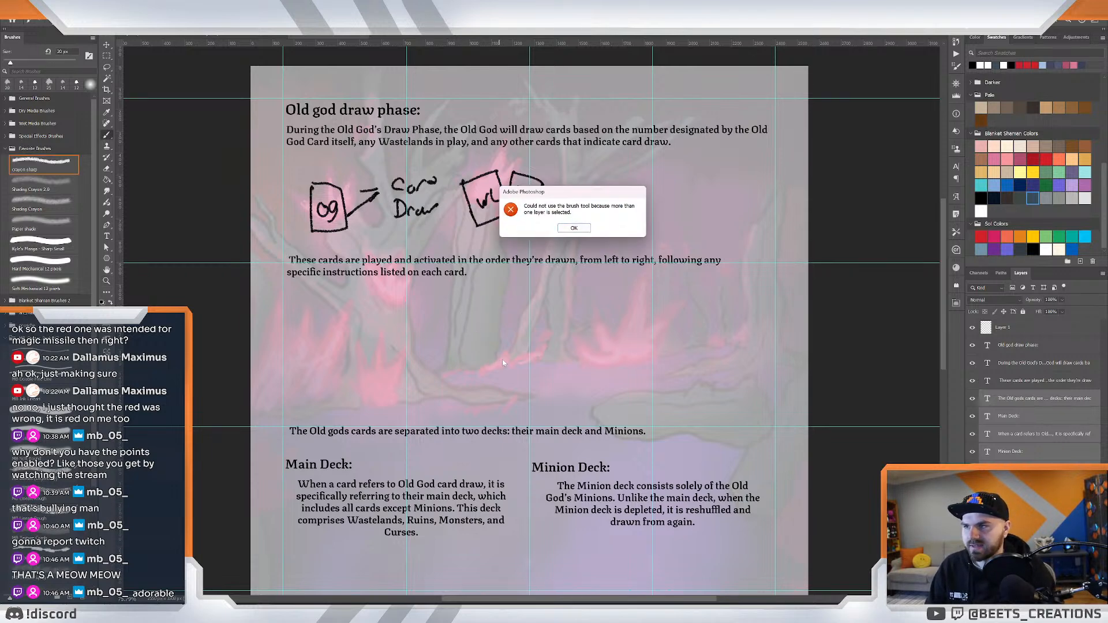
{"action": "left_click", "coordinate": [575, 228]}
{"action": "left_click", "coordinate": [1030, 415]}
{"action": "left_click", "coordinate": [1031, 404]}
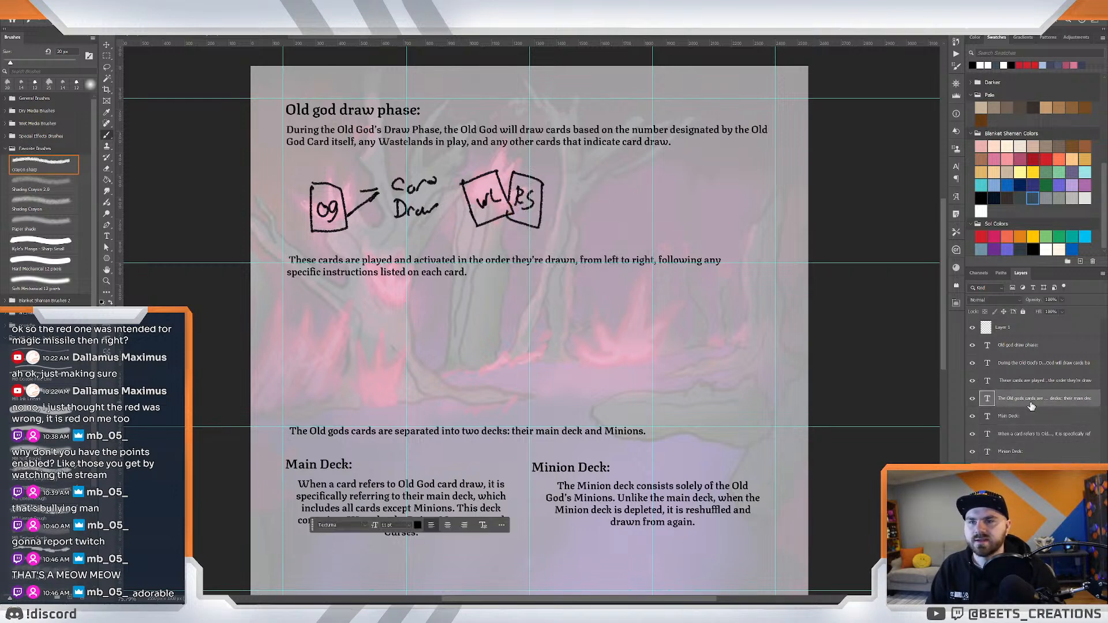
{"action": "left_click", "coordinate": [1013, 328]}
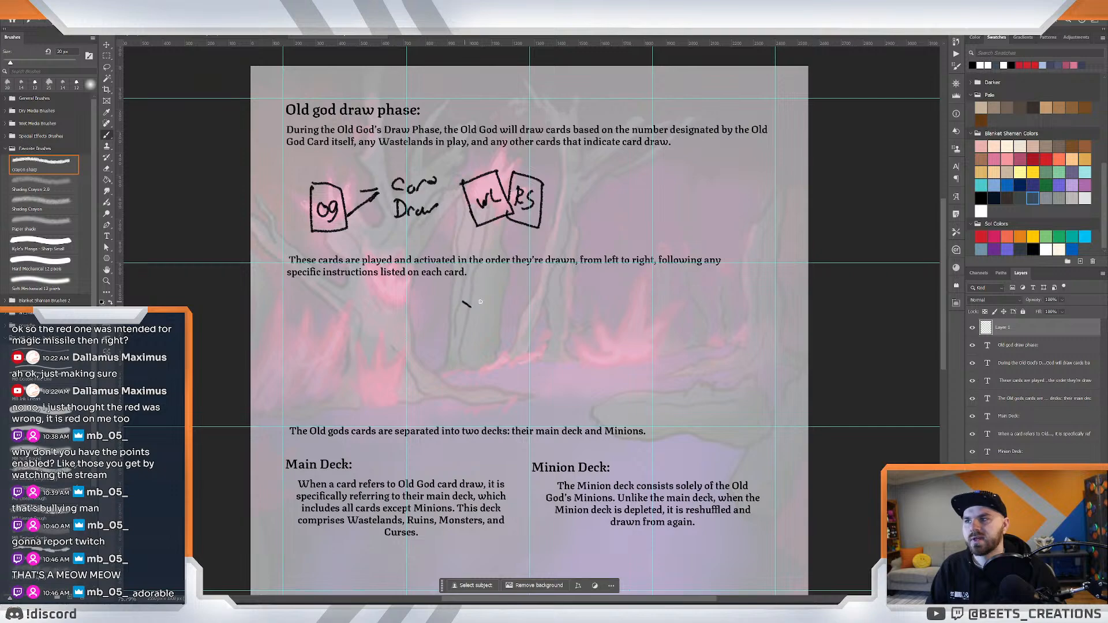
{"action": "key", "text": "ctrl+z"}
{"action": "key", "text": "z"}
{"action": "key", "text": "ctrl+minus"}
{"action": "key", "text": "ctrl+minus"}
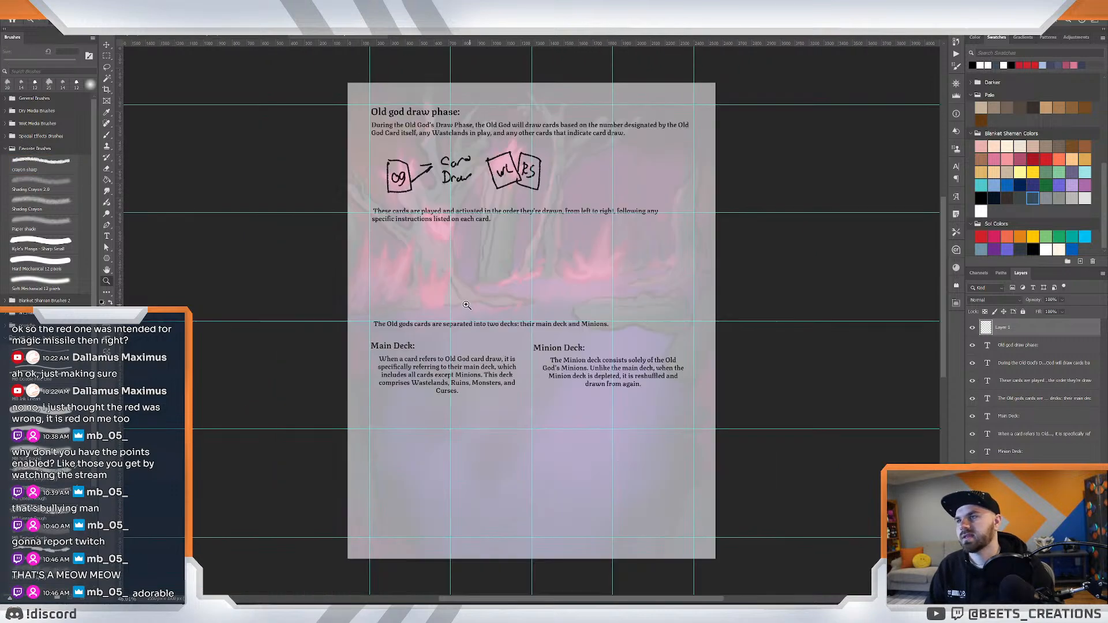
{"action": "key", "text": "ctrl+plus"}
{"action": "key", "text": "ctrl+plus"}
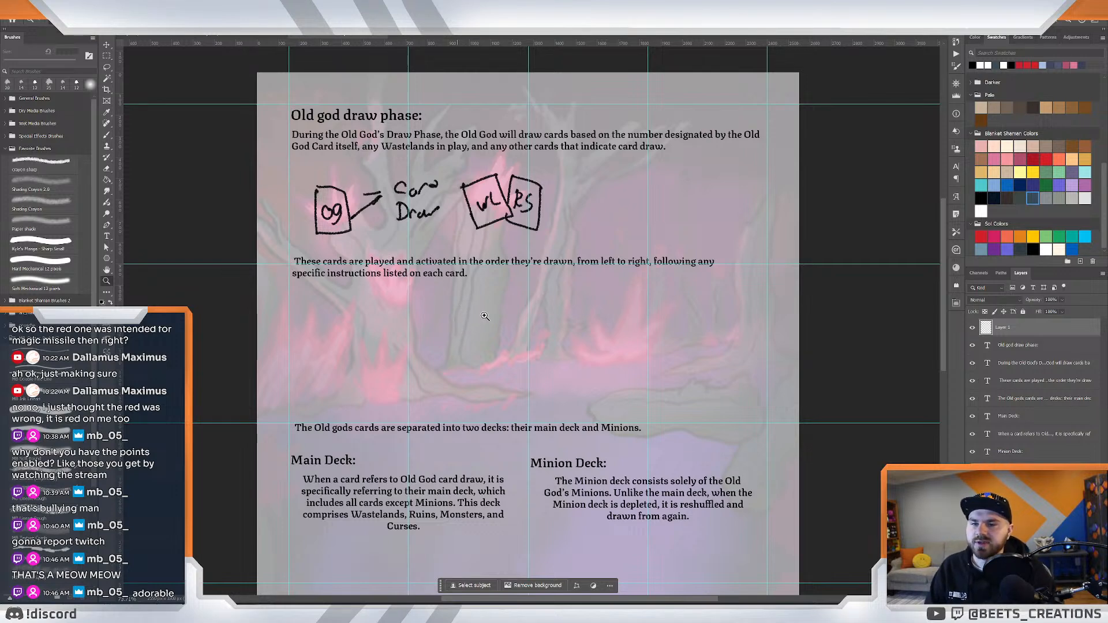
{"action": "scroll", "coordinate": [511, 311], "scroll_direction": "down", "scroll_amount": 2}
{"action": "key", "text": "b"}
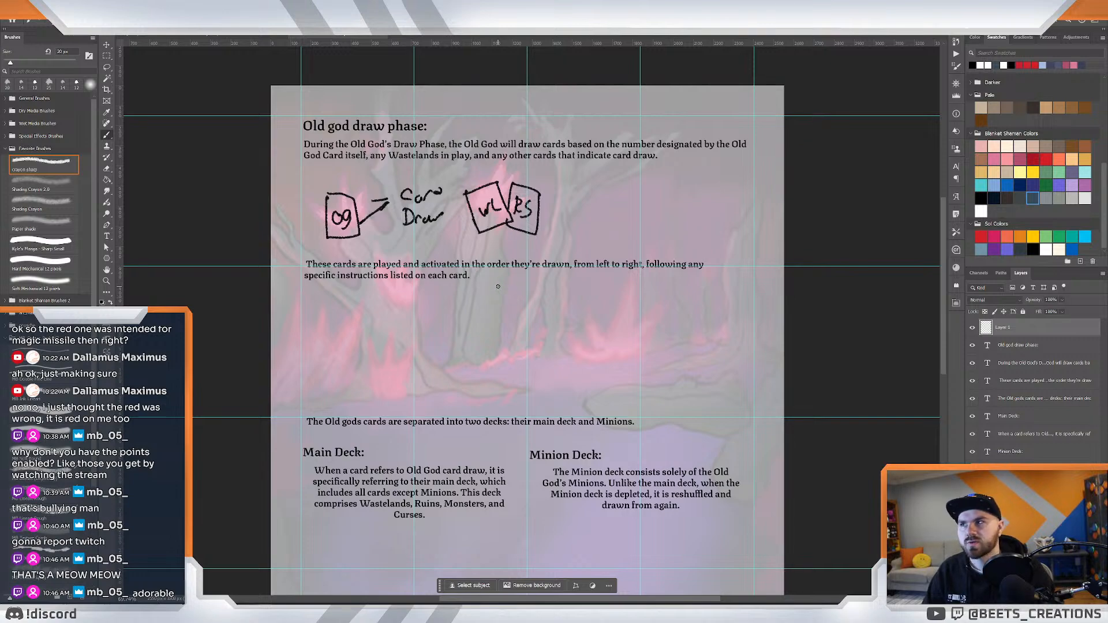
{"action": "key", "text": "z"}
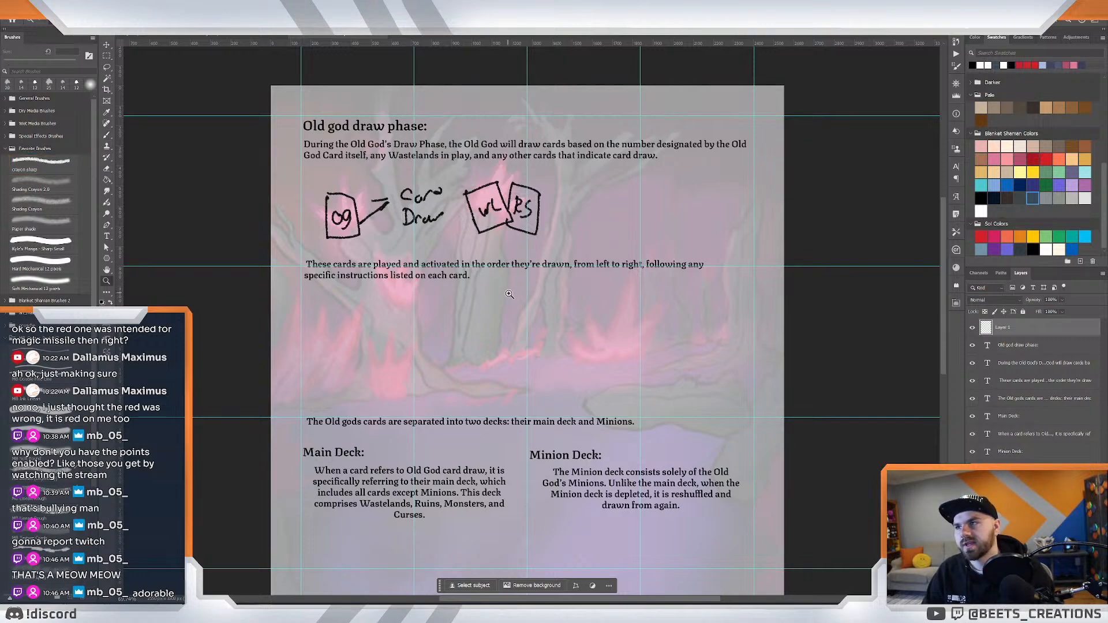
{"action": "mouse_move", "coordinate": [511, 295]}
{"action": "left_mouse_down"}
{"action": "mouse_move", "coordinate": [490, 296]}
{"action": "mouse_move", "coordinate": [504, 296]}
{"action": "left_mouse_up"}
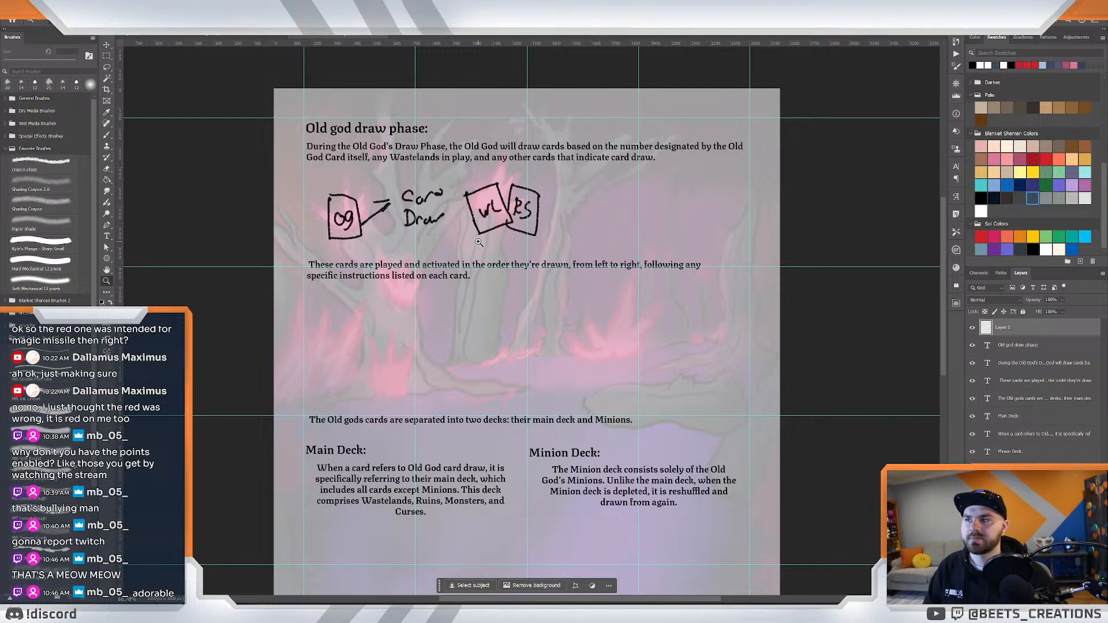
{"action": "mouse_move", "coordinate": [515, 268]}
{"action": "left_mouse_down"}
{"action": "mouse_move", "coordinate": [504, 268]}
{"action": "mouse_move", "coordinate": [516, 268]}
{"action": "left_mouse_up"}
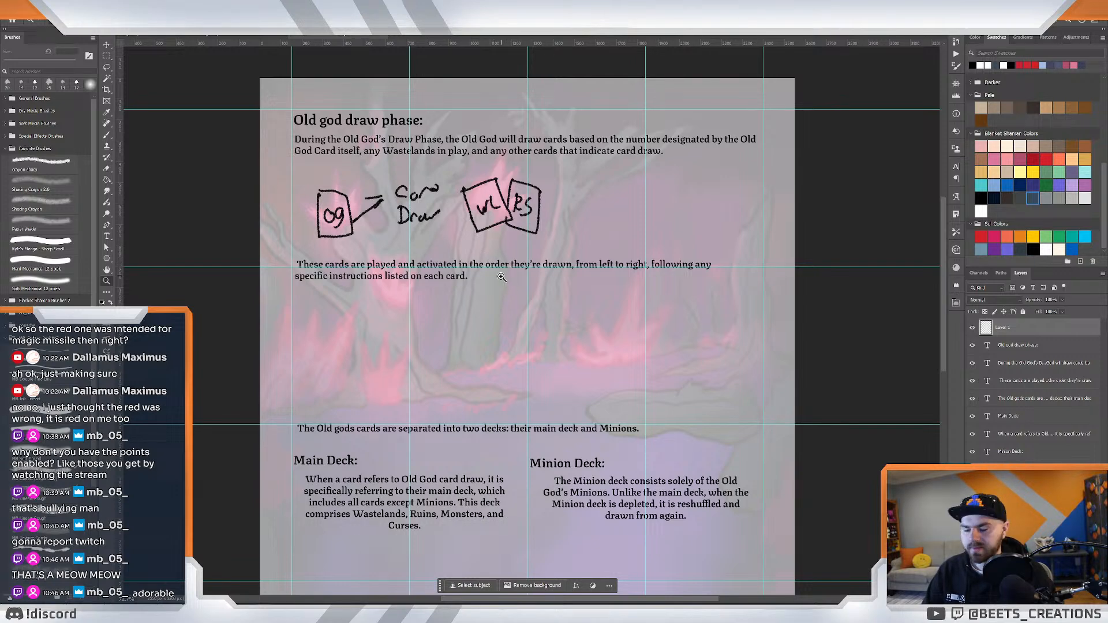
Try sketching a small card outline in the empty space below the card-order text.
{"action": "key", "text": "b"}
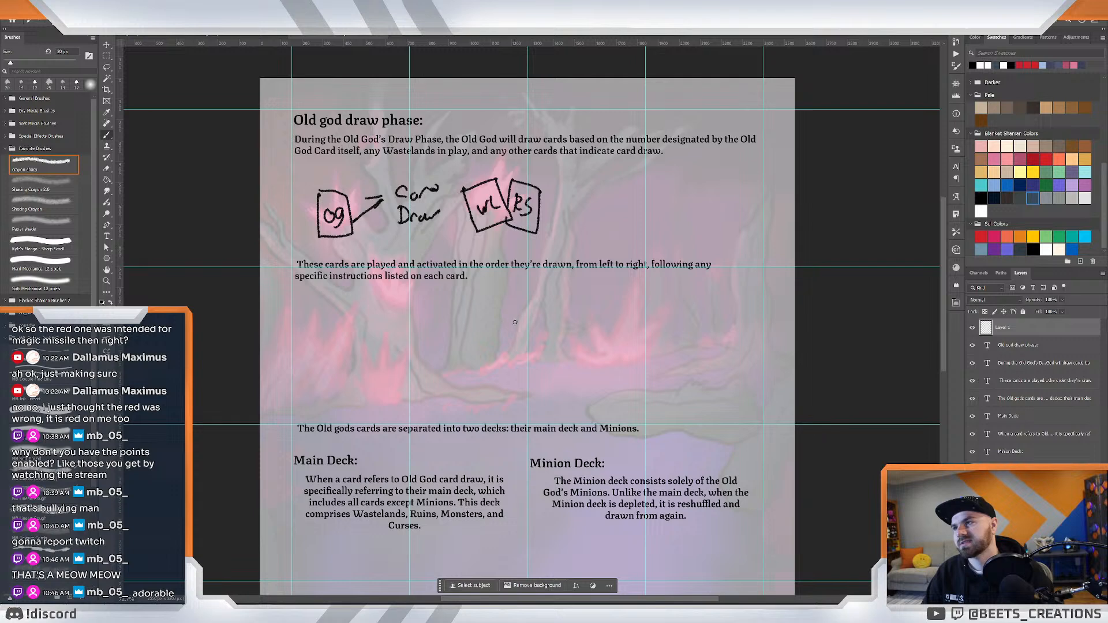
{"action": "right_click", "coordinate": [467, 324]}
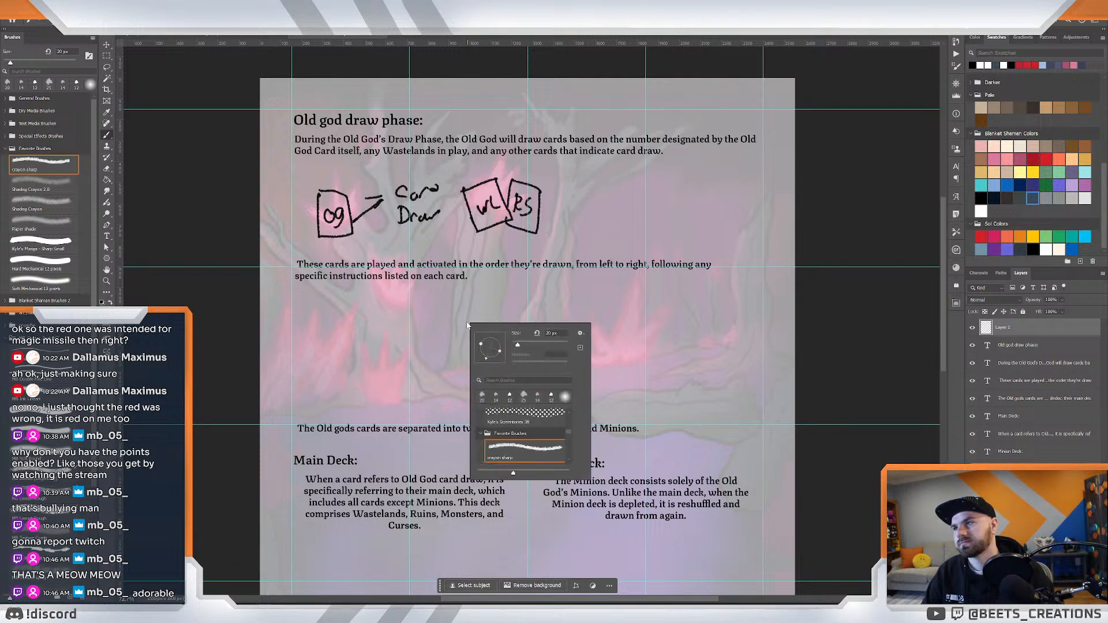
{"action": "left_click", "coordinate": [454, 316]}
{"action": "key", "text": "ctrl+z"}
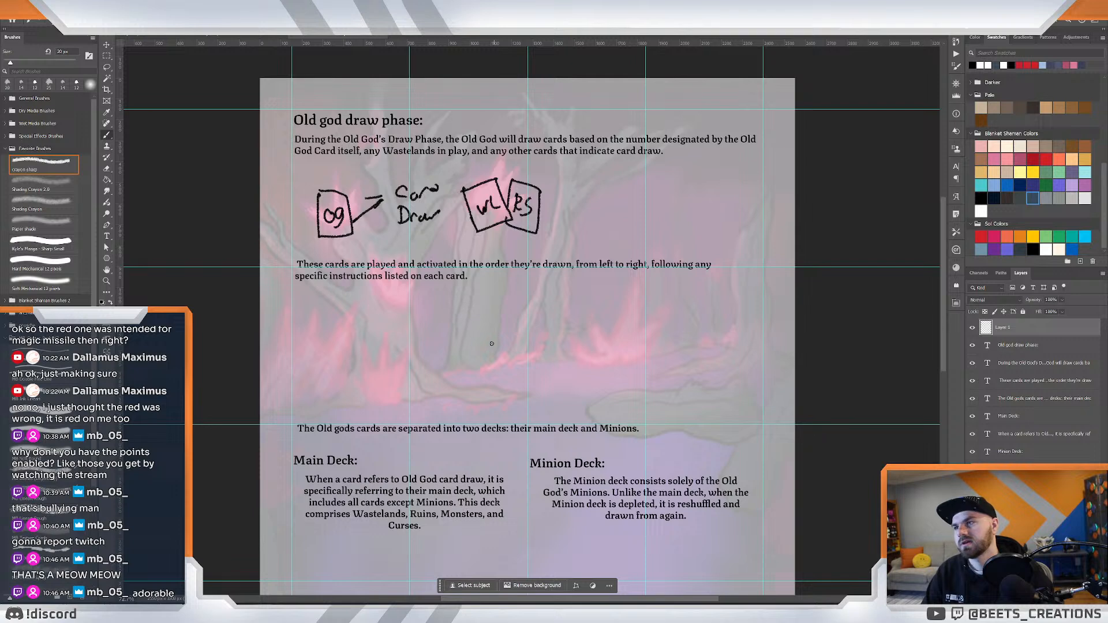
{"action": "mouse_move", "coordinate": [489, 292]}
{"action": "left_mouse_down"}
{"action": "mouse_move", "coordinate": [510, 314]}
{"action": "mouse_move", "coordinate": [513, 292]}
{"action": "left_mouse_up"}
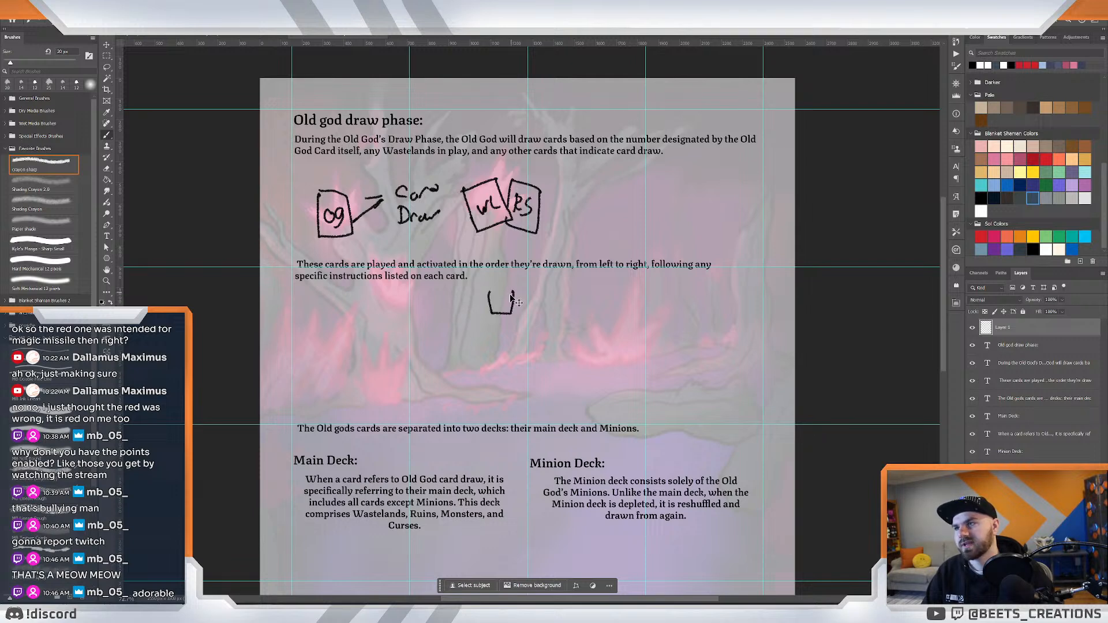
{"action": "key", "text": "ctrl+z"}
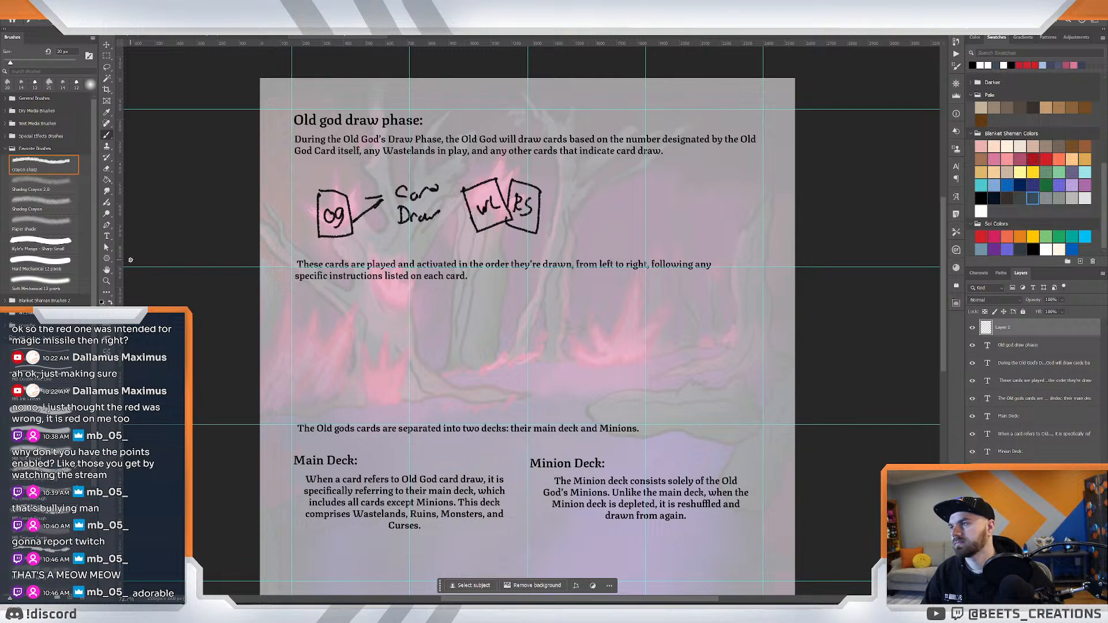
Insert "Top to bottom," after "from left to right," in the card-order sentence below the sketches.
{"action": "left_click", "coordinate": [107, 237]}
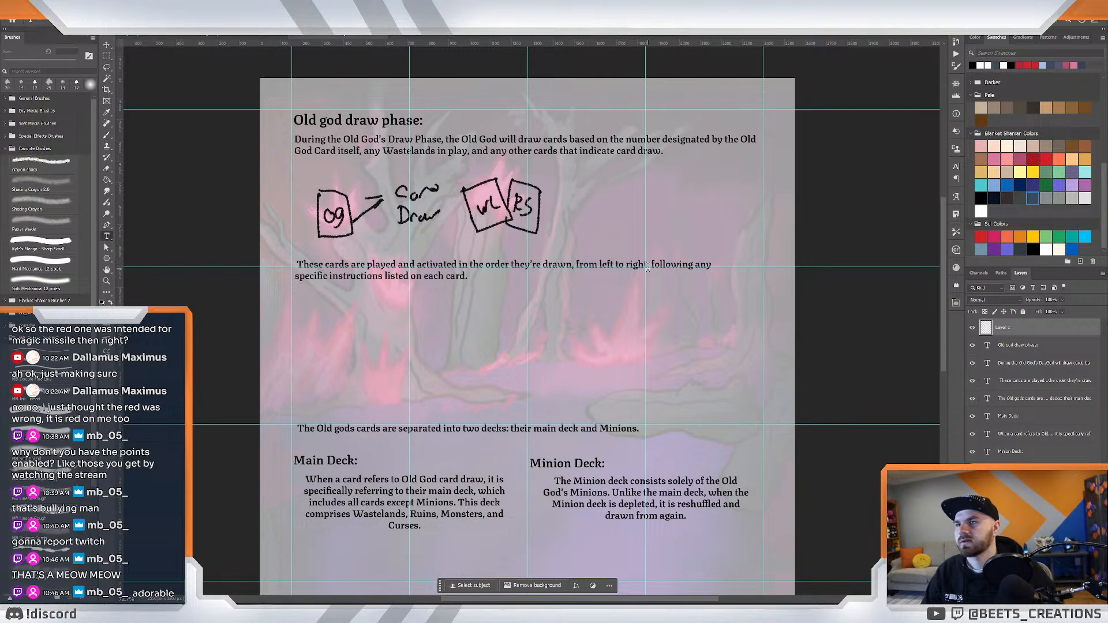
{"action": "left_click", "coordinate": [710, 290]}
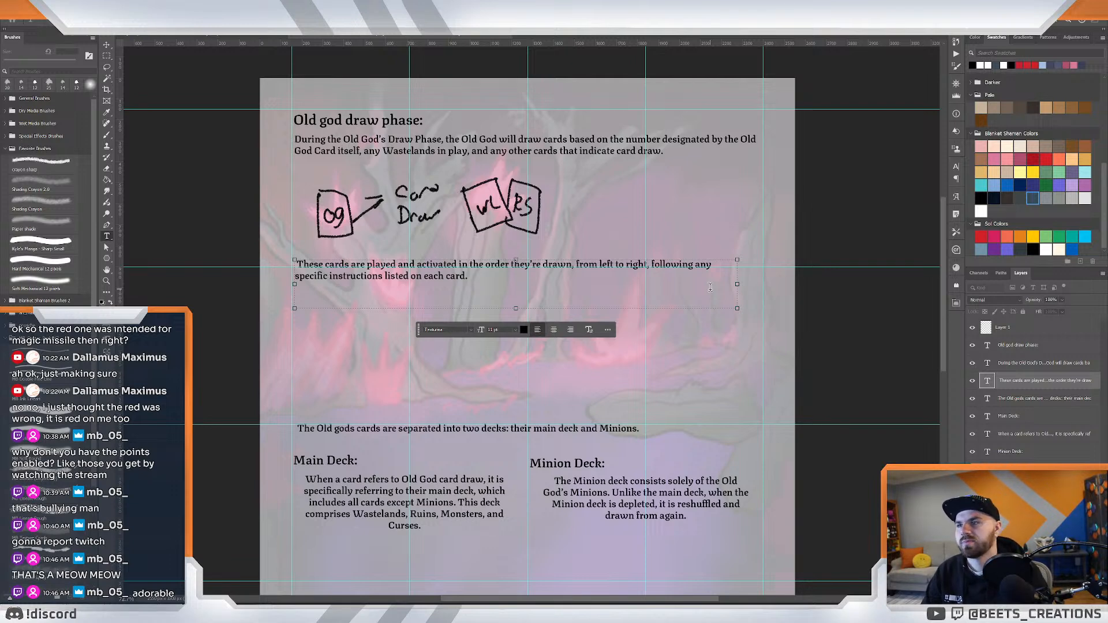
{"action": "type", "text": "Top t"}
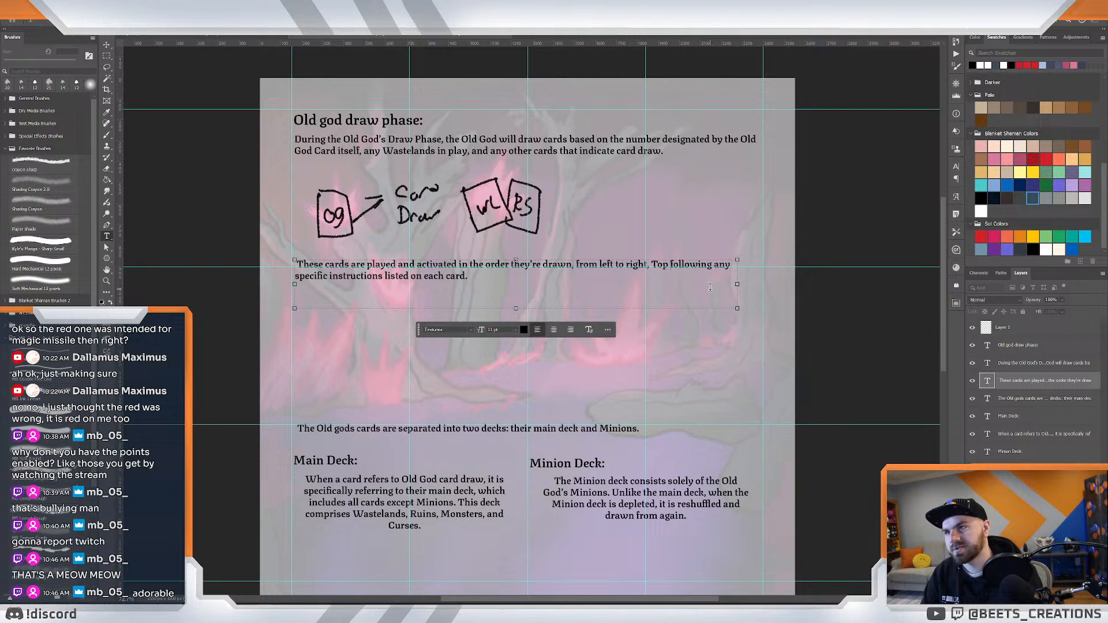
{"action": "type", "text": "o bot"}
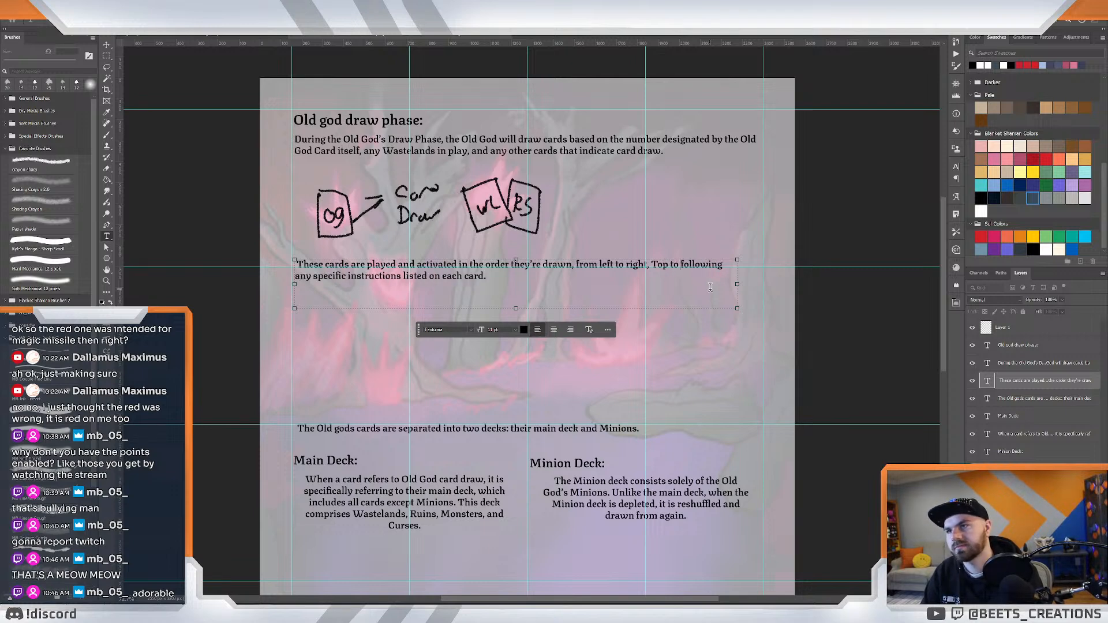
{"action": "type", "text": "tom,"}
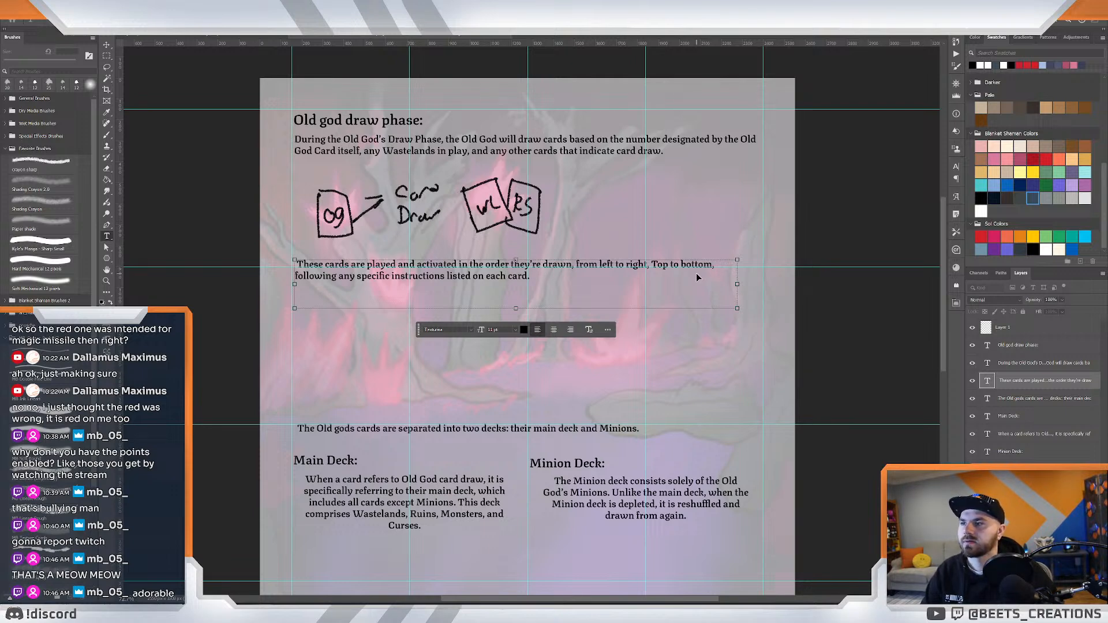
Copy the whole card-order text from the page layout and switch to the AAE Rule book Beta document in Google Docs.
{"action": "key", "text": "ctrl+a"}
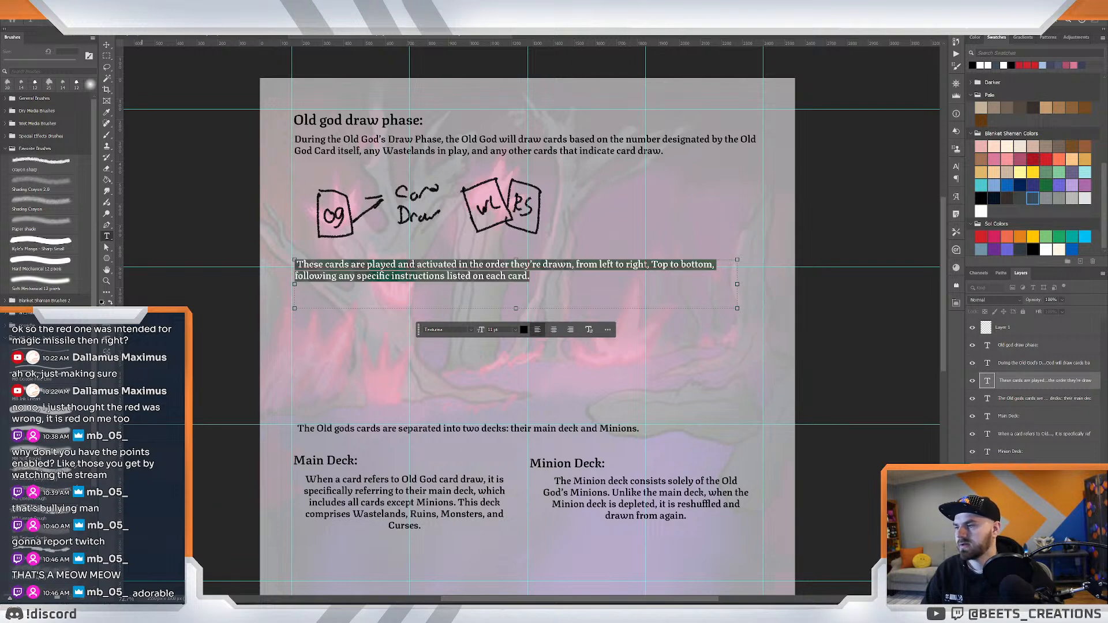
{"action": "left_click", "coordinate": [146, 612]}
{"action": "left_click", "coordinate": [230, 568]}
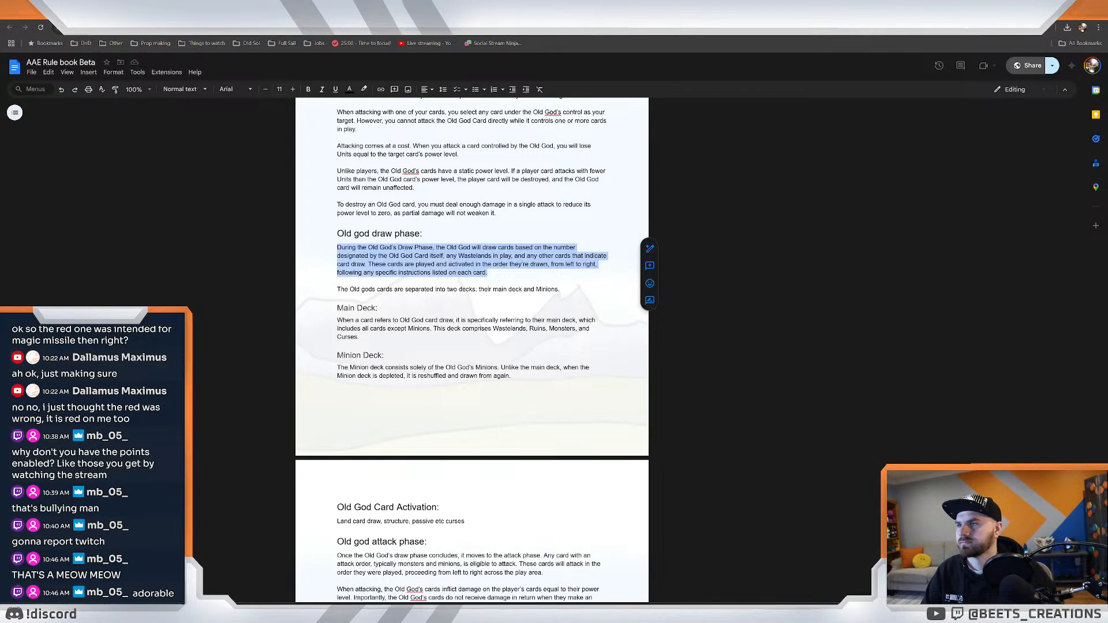
{"action": "left_click", "coordinate": [431, 289]}
{"action": "left_click", "coordinate": [474, 272]}
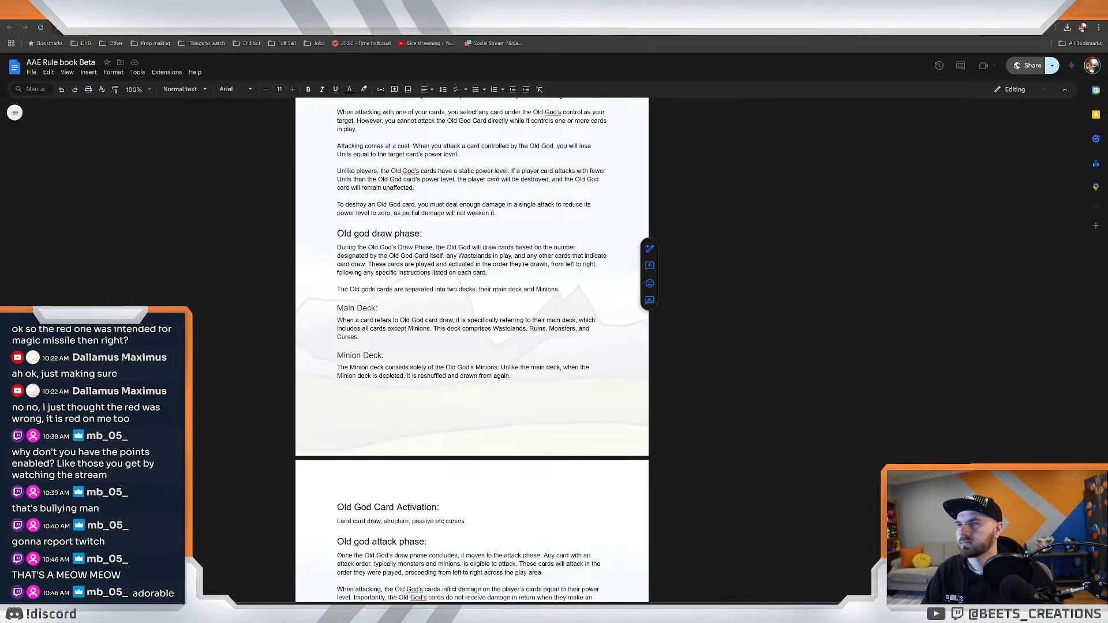
Replace the card-order sentence under "Old god draw phase:" with the copied "Top to bottom" version as its own paragraph, without a leading space.
{"action": "left_click_drag", "start_coordinate": [487, 273], "coordinate": [368, 264]}
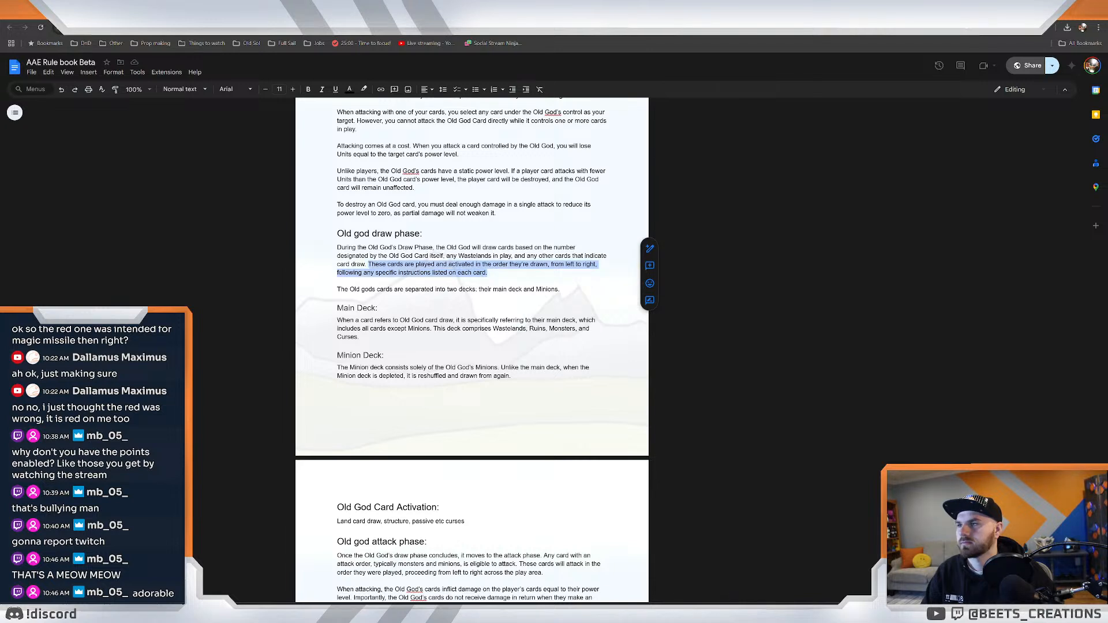
{"action": "key", "text": "Return"}
{"action": "key", "text": "Return"}
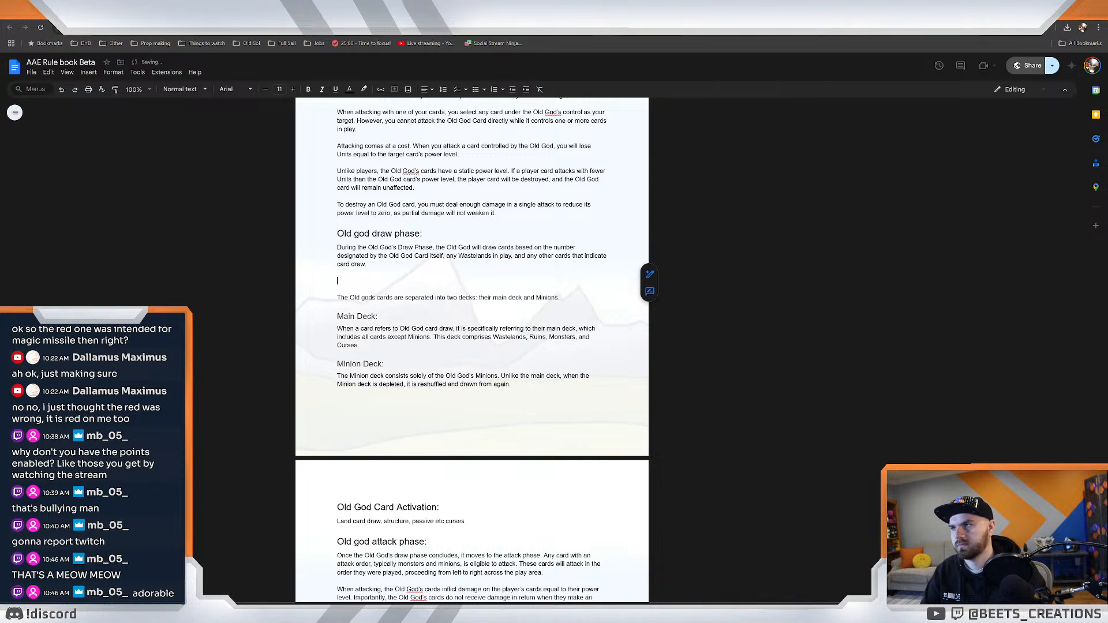
{"action": "type", "text": "These cards are played and activated in the order they’re drawn, from left to right, Top to bottom, following any specific instructions listed on each card."}
{"action": "left_click", "coordinate": [340, 281]}
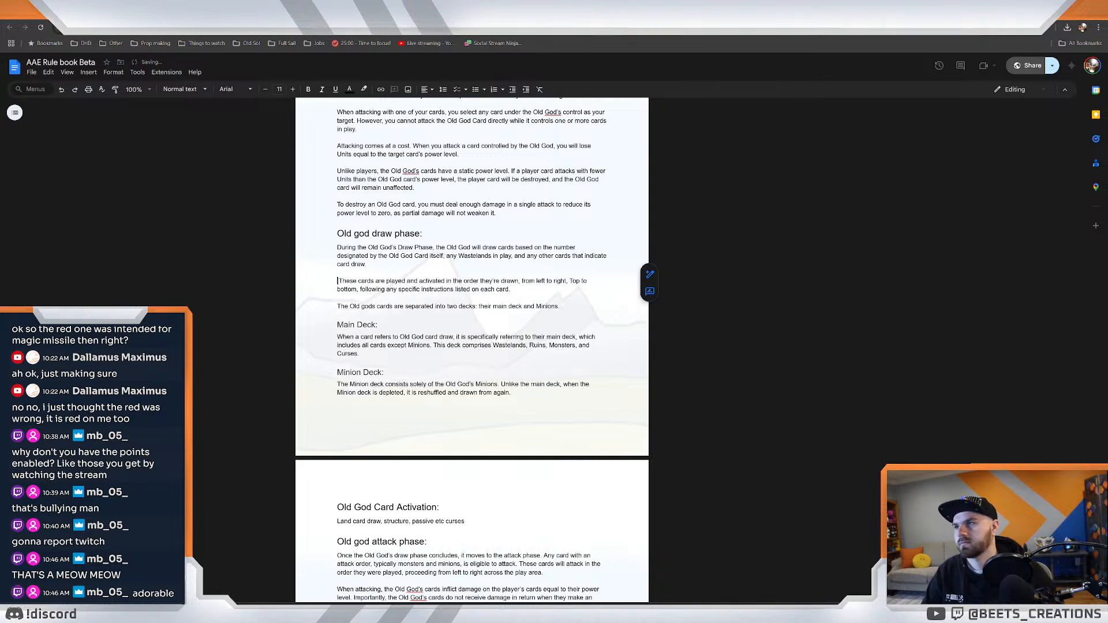
{"action": "key", "text": "BackSpace"}
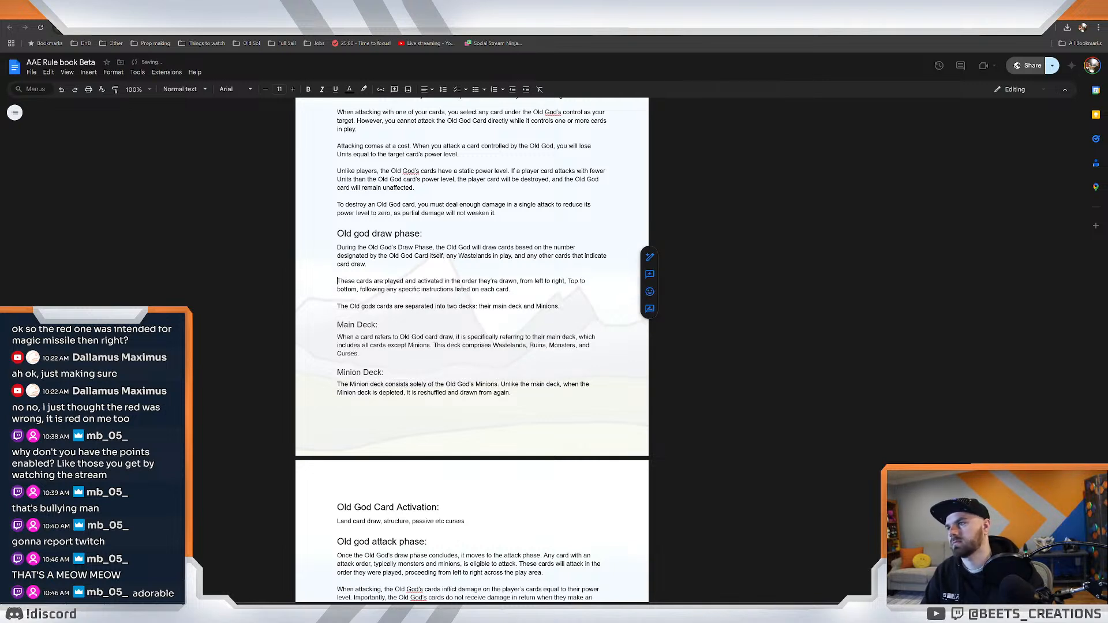
Copy the "These cards are played and activated" paragraph from the "Old god draw phase:" section.
{"action": "left_click", "coordinate": [338, 298]}
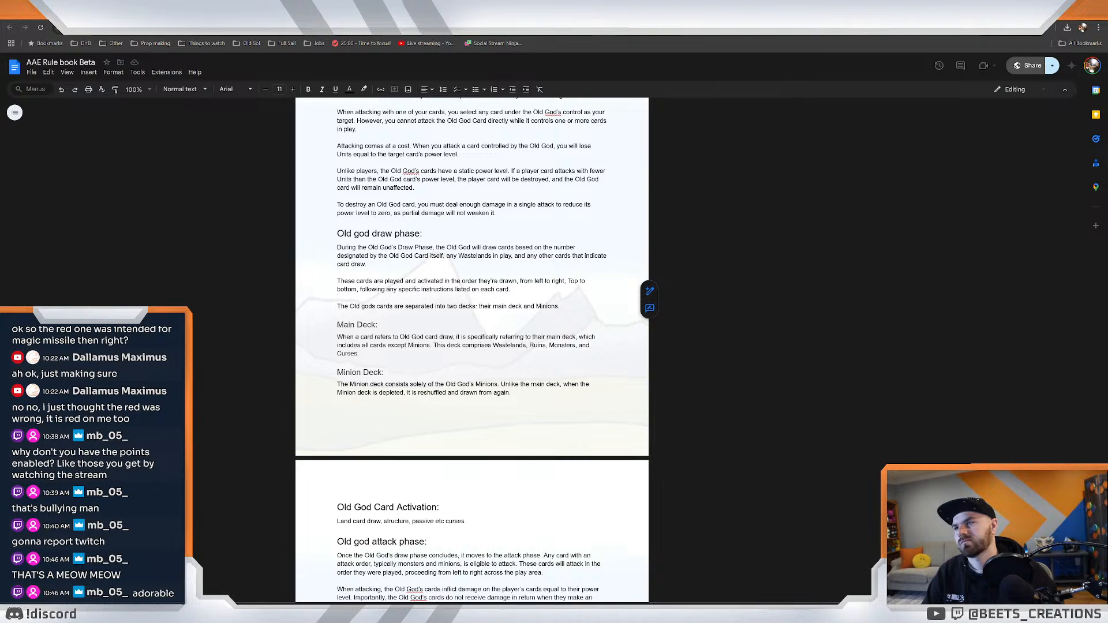
{"action": "left_click", "coordinate": [338, 272]}
{"action": "left_click_drag", "start_coordinate": [511, 290], "coordinate": [336, 281]}
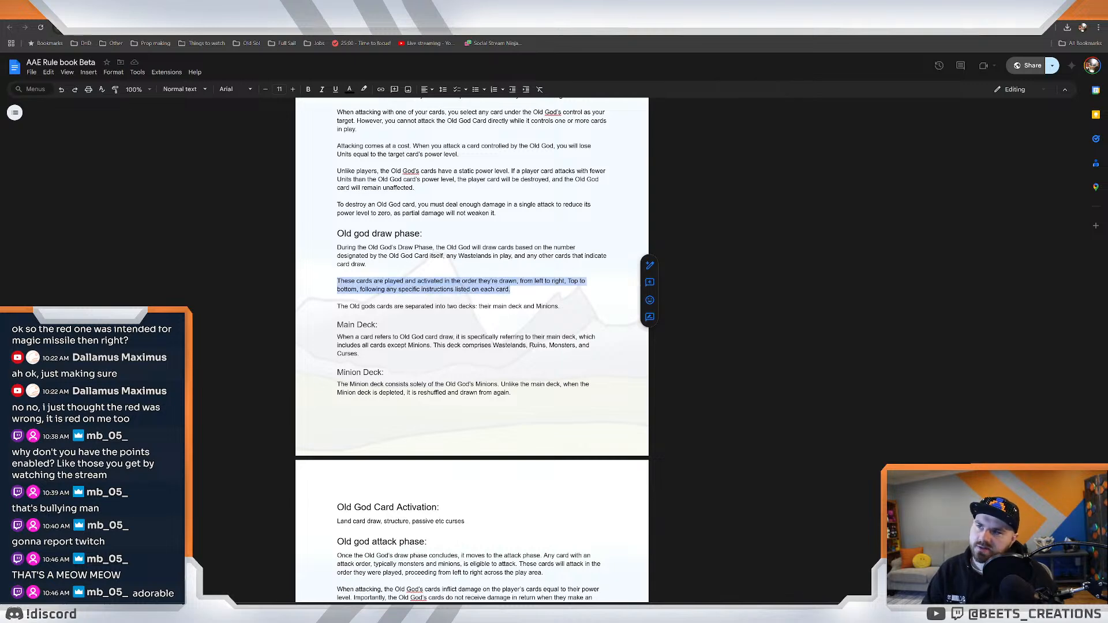
{"action": "left_click_drag", "start_coordinate": [465, 521], "coordinate": [337, 521]}
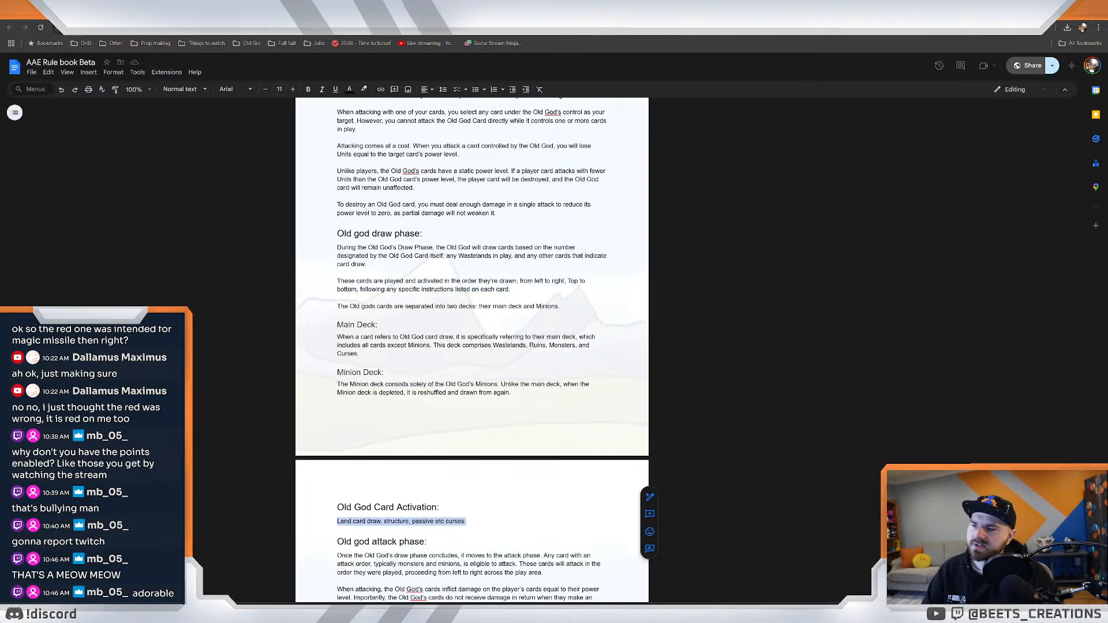
{"action": "scroll", "coordinate": [337, 521], "scroll_direction": "down", "scroll_amount": 2}
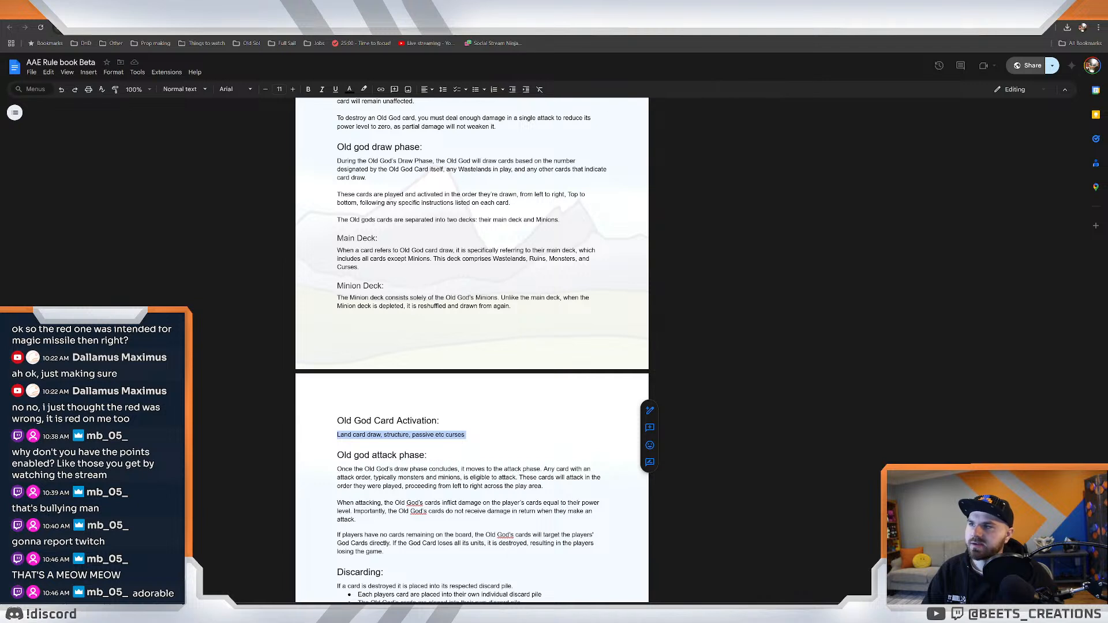
{"action": "left_click_drag", "start_coordinate": [511, 203], "coordinate": [337, 194]}
{"action": "key", "text": "ctrl+c"}
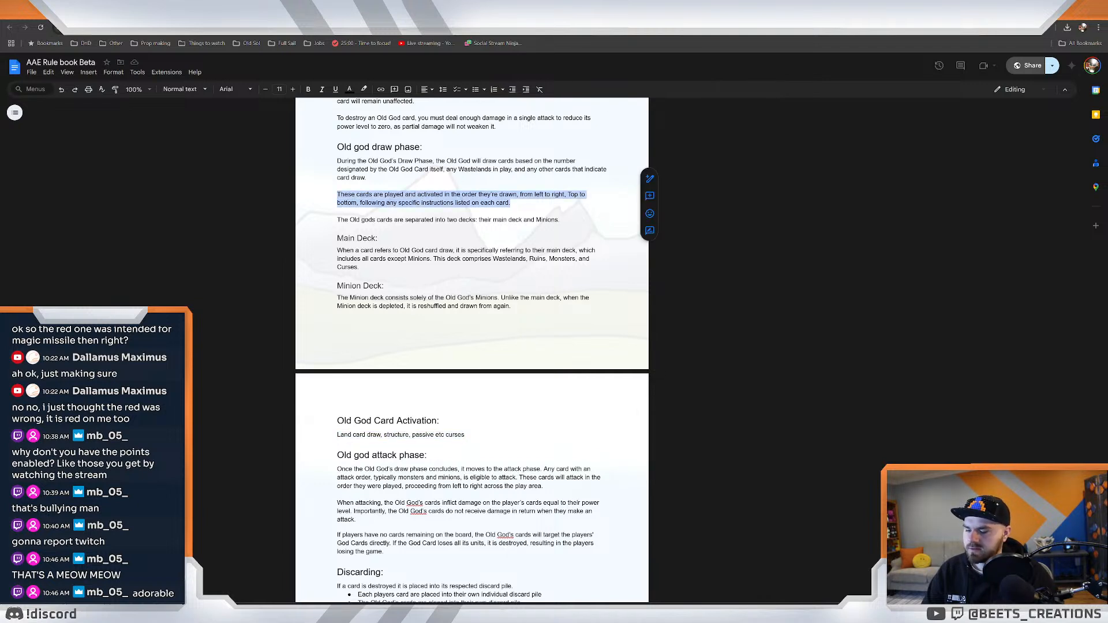
Insert the copied card-order paragraph under "Old God Card Activation:", separated by a blank line from "Land card draw, structure, passive etc curses".
{"action": "left_click", "coordinate": [338, 435]}
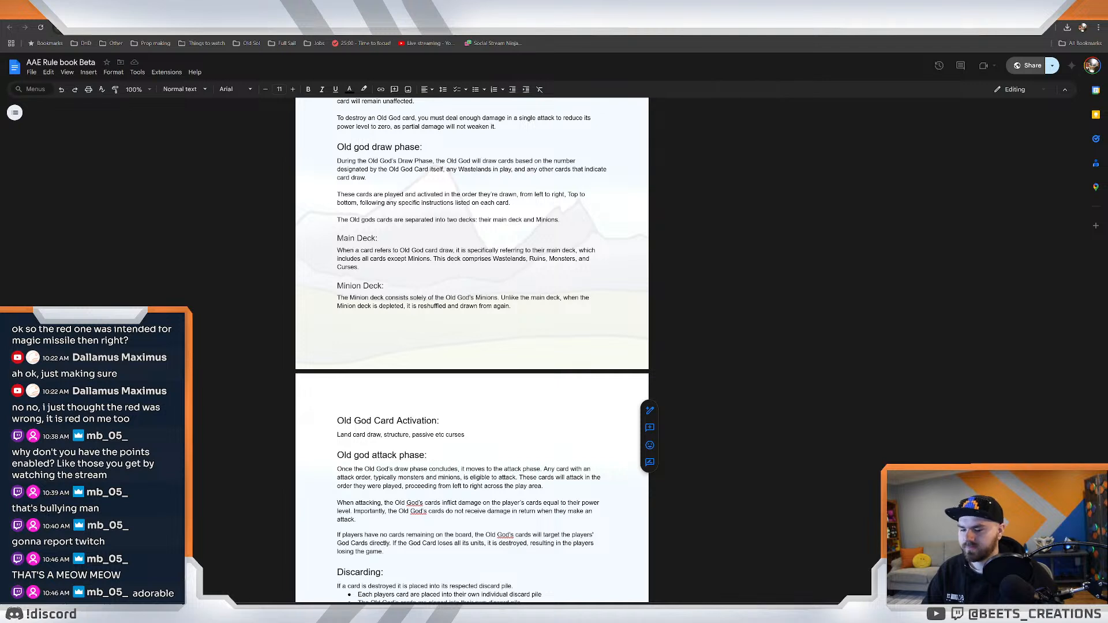
{"action": "key", "text": "Return"}
{"action": "key", "text": "Return"}
{"action": "key", "text": "Up"}
{"action": "key", "text": "Up"}
{"action": "key", "text": "ctrl+v"}
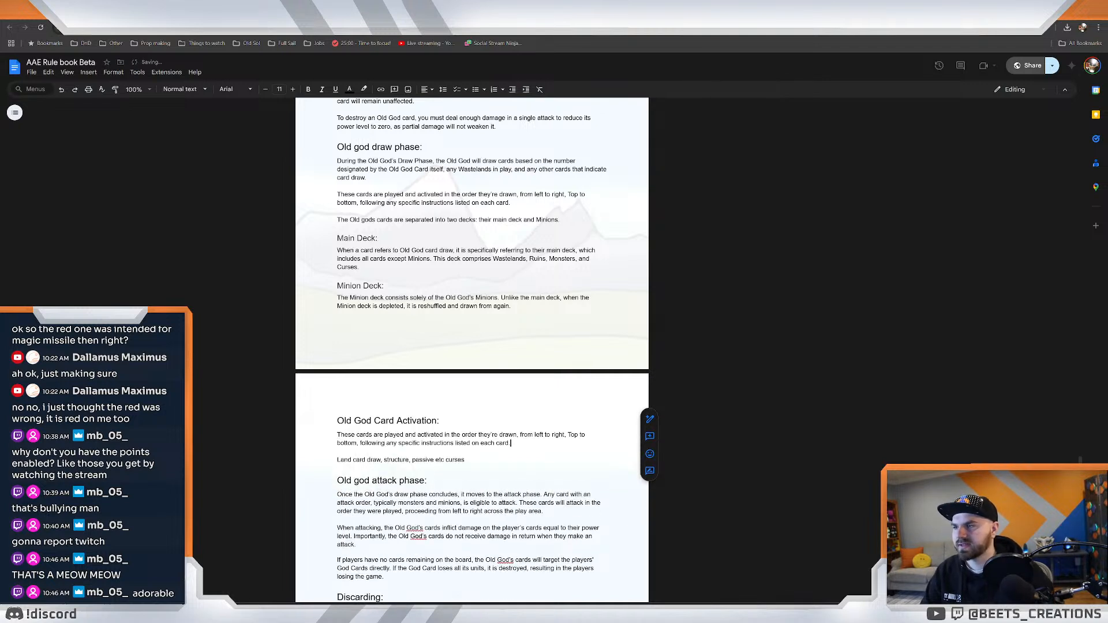
{"action": "left_click", "coordinate": [427, 480]}
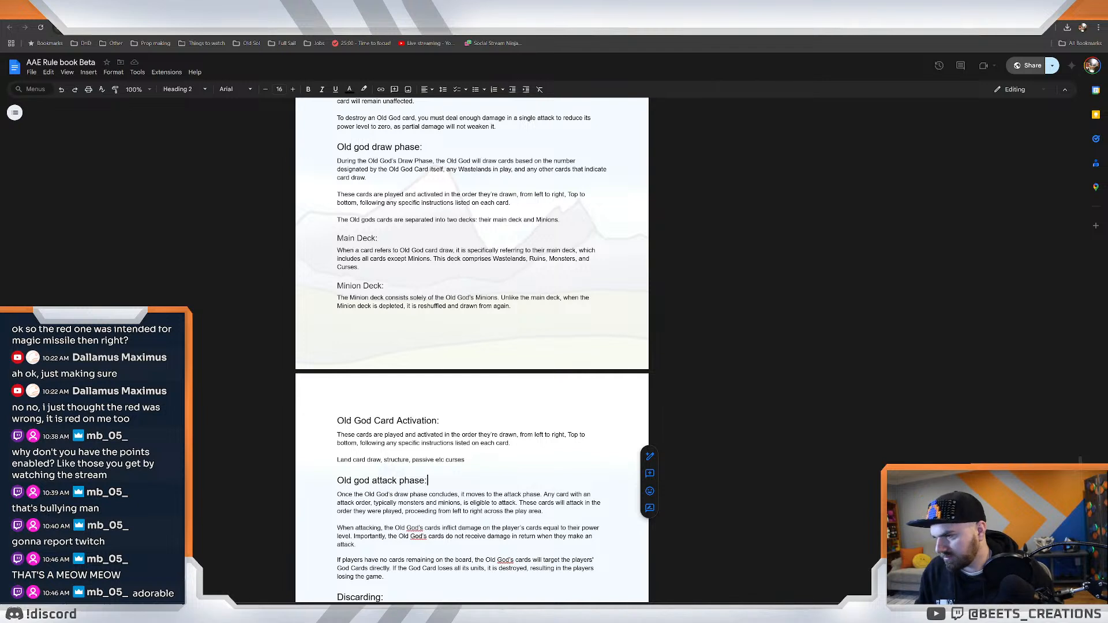
Switch to Photoshop, finish editing the card-order text and view the whole "Old god draw phase" page.
{"action": "left_click", "coordinate": [384, 285]}
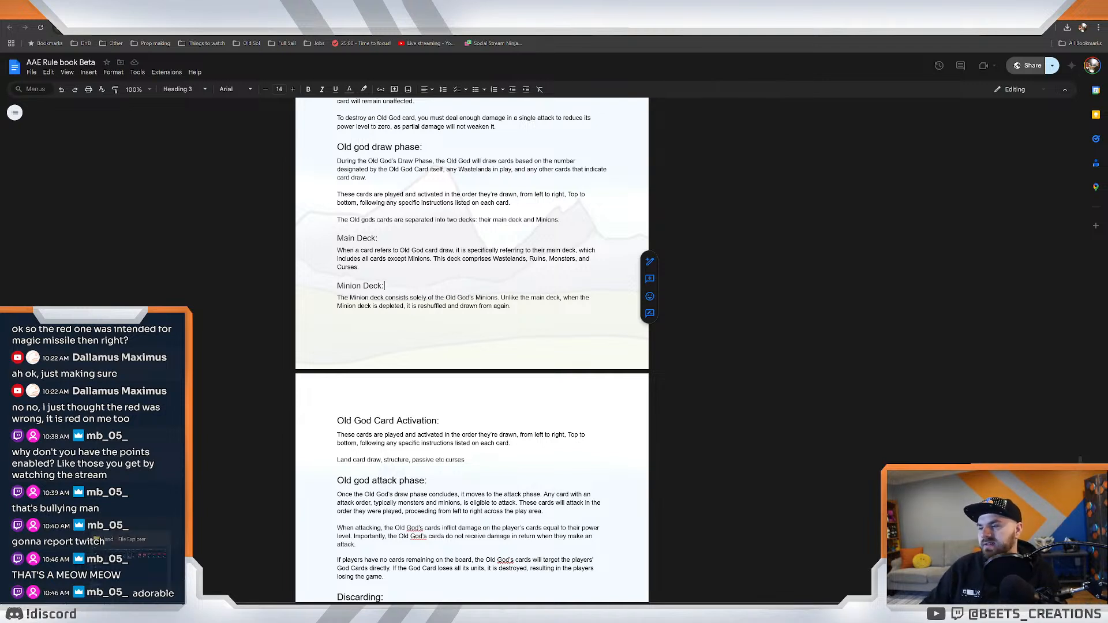
{"action": "key", "text": "alt+Tab"}
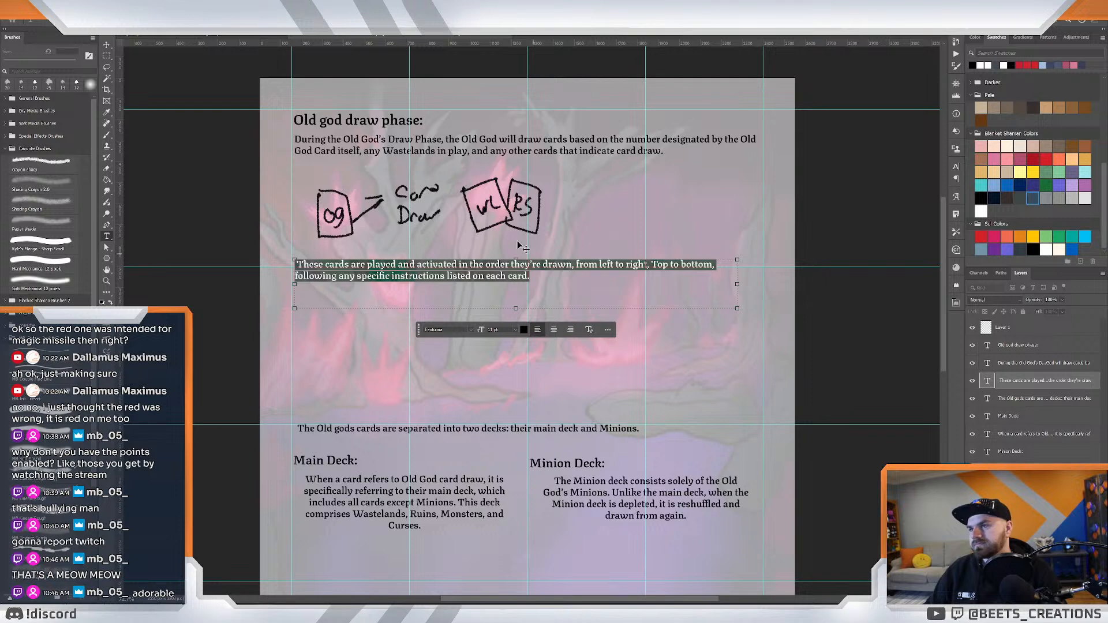
{"action": "left_click", "coordinate": [547, 204]}
{"action": "key", "text": "z"}
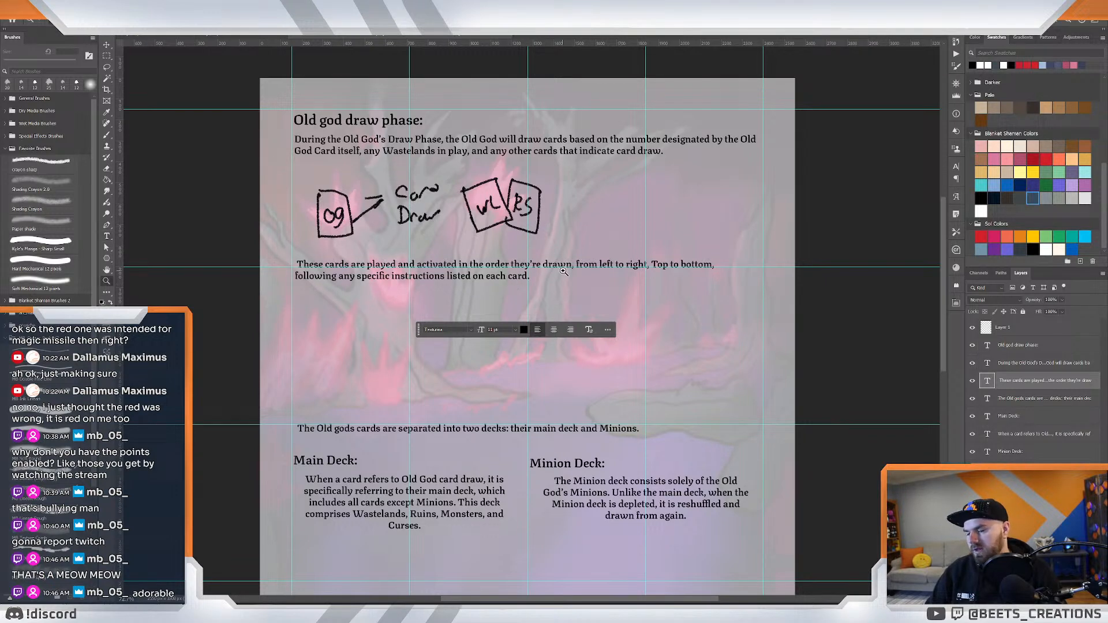
{"action": "scroll", "coordinate": [513, 282], "scroll_direction": "down", "scroll_amount": 3}
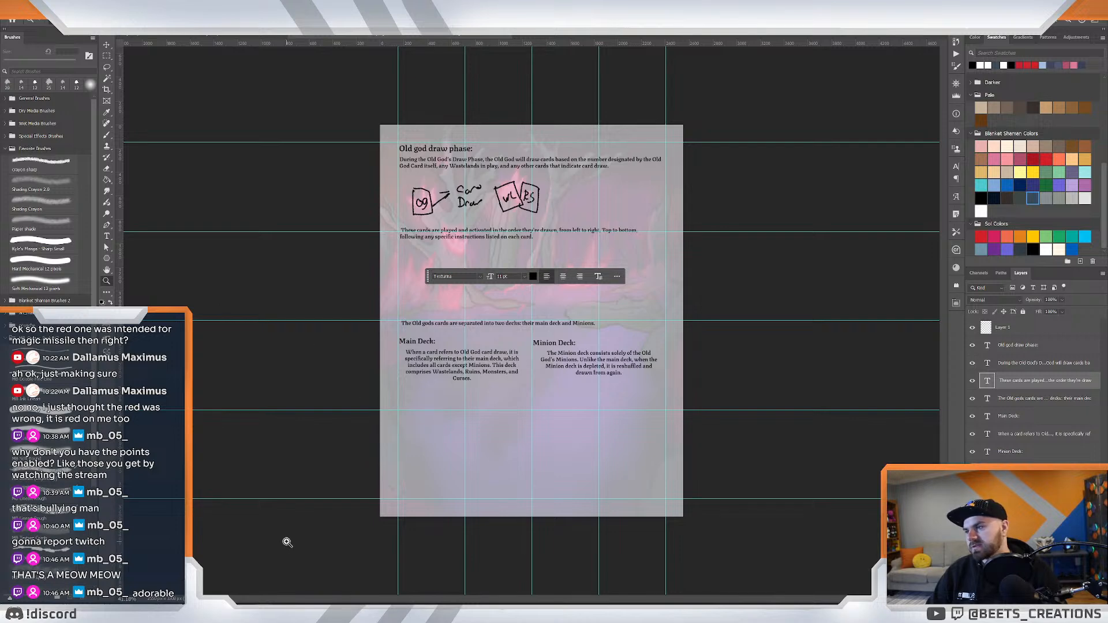
Switch back to the AAE Rule book Beta document and review the sections from "Old God Card Activation:" through "Discarding:".
{"action": "mouse_move", "coordinate": [193, 614]}
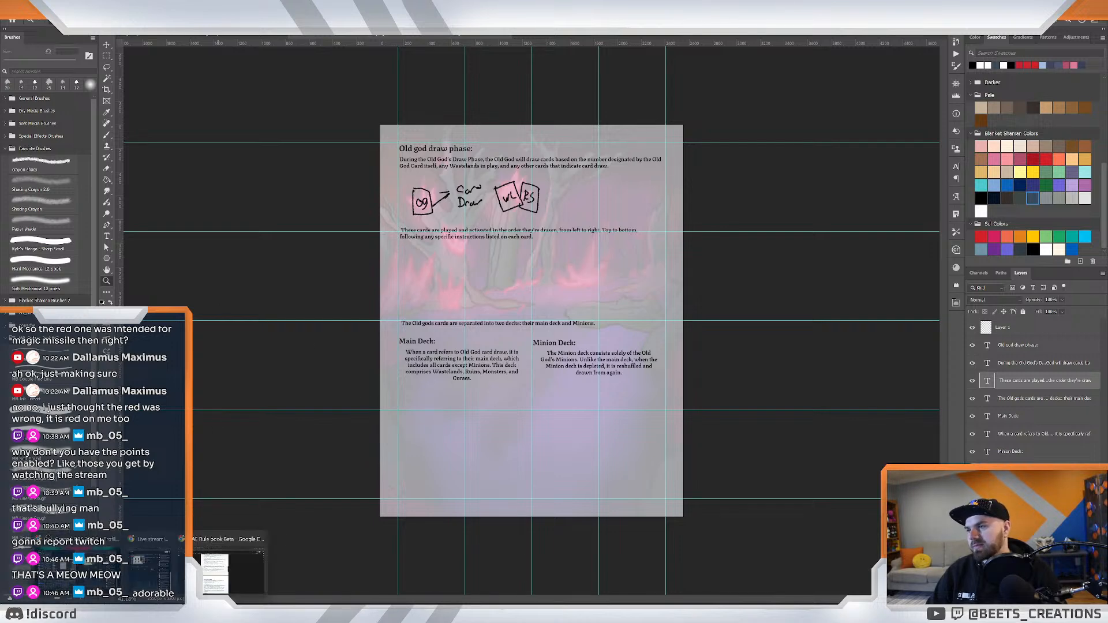
{"action": "left_click", "coordinate": [227, 590]}
{"action": "scroll", "coordinate": [472, 349], "scroll_direction": "down", "scroll_amount": 3}
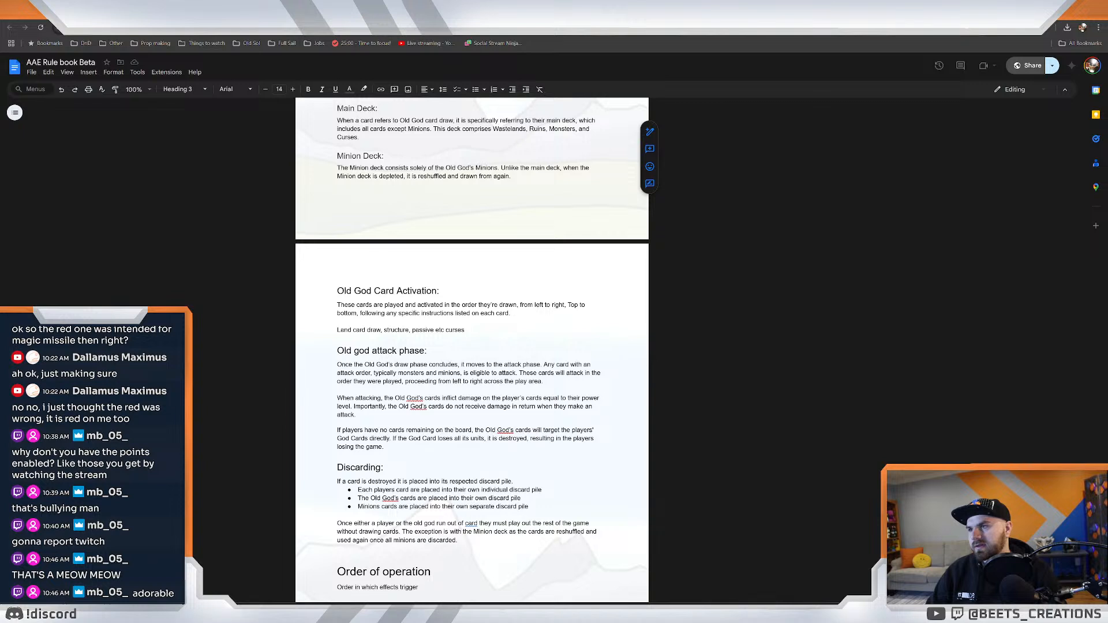
{"action": "mouse_move", "coordinate": [337, 291]}
{"action": "left_mouse_down"}
{"action": "mouse_move", "coordinate": [427, 351]}
{"action": "mouse_move", "coordinate": [511, 316]}
{"action": "mouse_move", "coordinate": [470, 330]}
{"action": "left_mouse_up"}
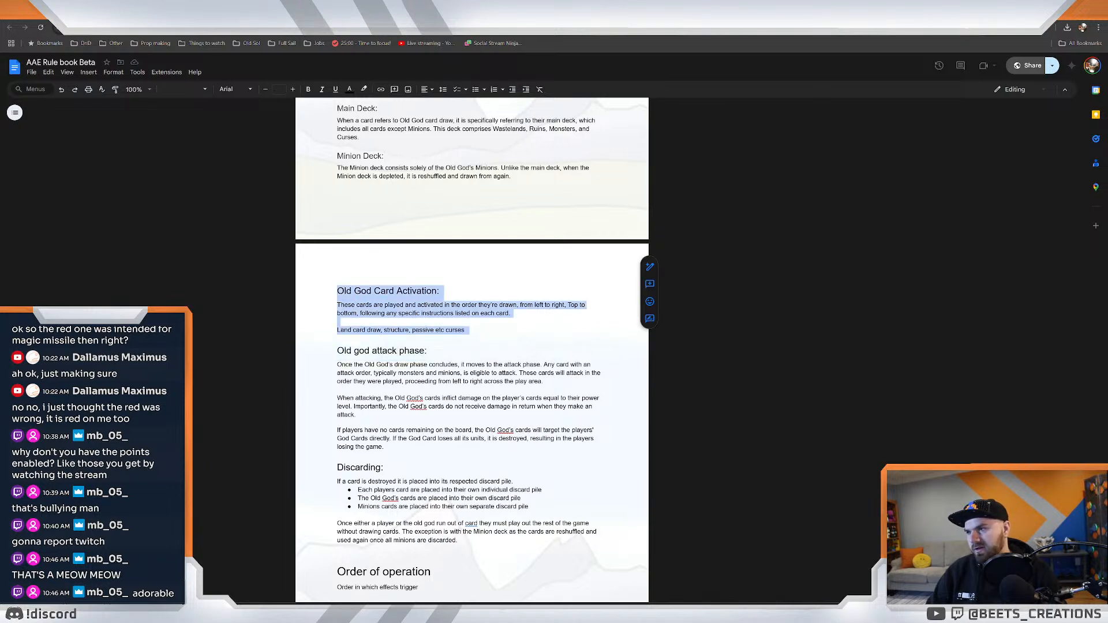
{"action": "left_click", "coordinate": [470, 372]}
{"action": "scroll", "coordinate": [470, 373], "scroll_direction": "down", "scroll_amount": 2}
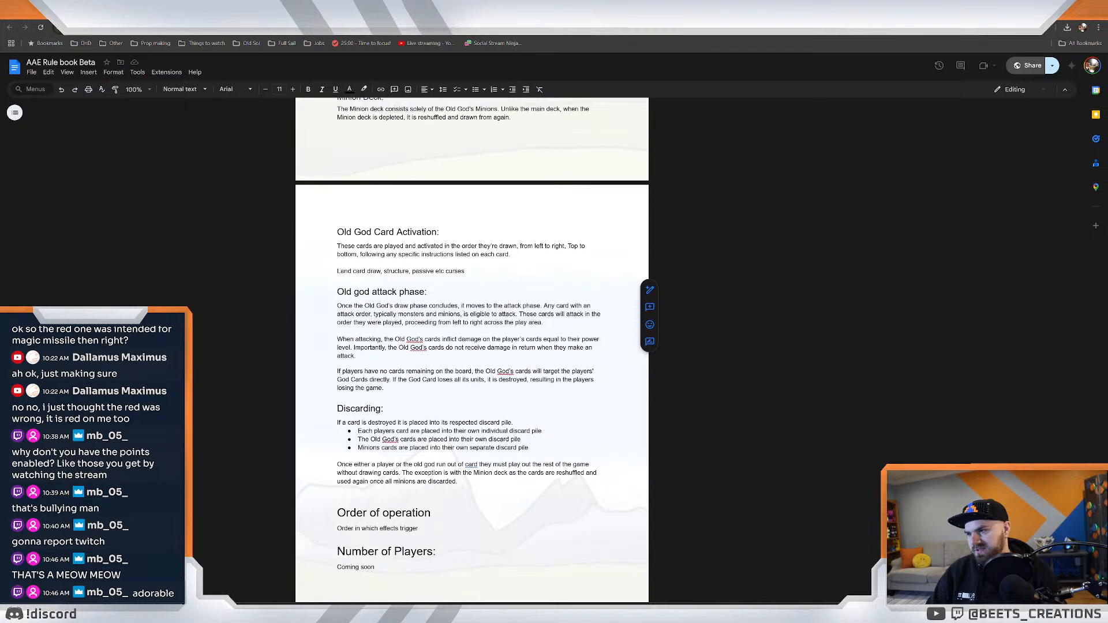
{"action": "scroll", "coordinate": [470, 373], "scroll_direction": "up", "scroll_amount": 1}
{"action": "scroll", "coordinate": [470, 372], "scroll_direction": "down", "scroll_amount": 2}
{"action": "scroll", "coordinate": [470, 346], "scroll_direction": "down", "scroll_amount": 1}
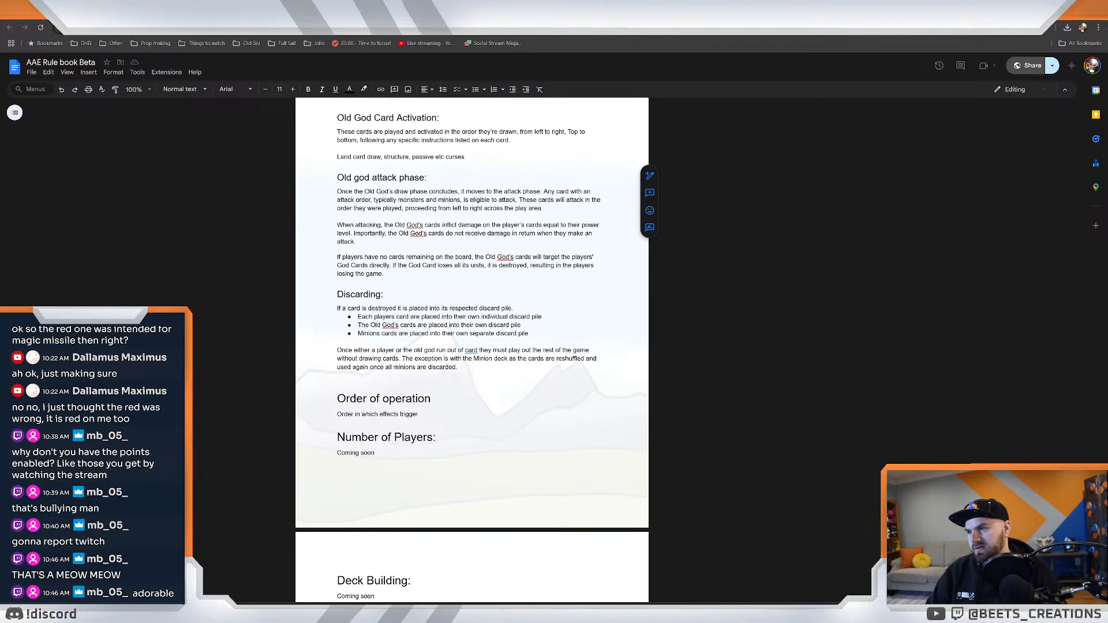
Examine the "Order of operation" section and how it relates to the sections before and after it.
{"action": "left_click_drag", "start_coordinate": [433, 437], "coordinate": [337, 398]}
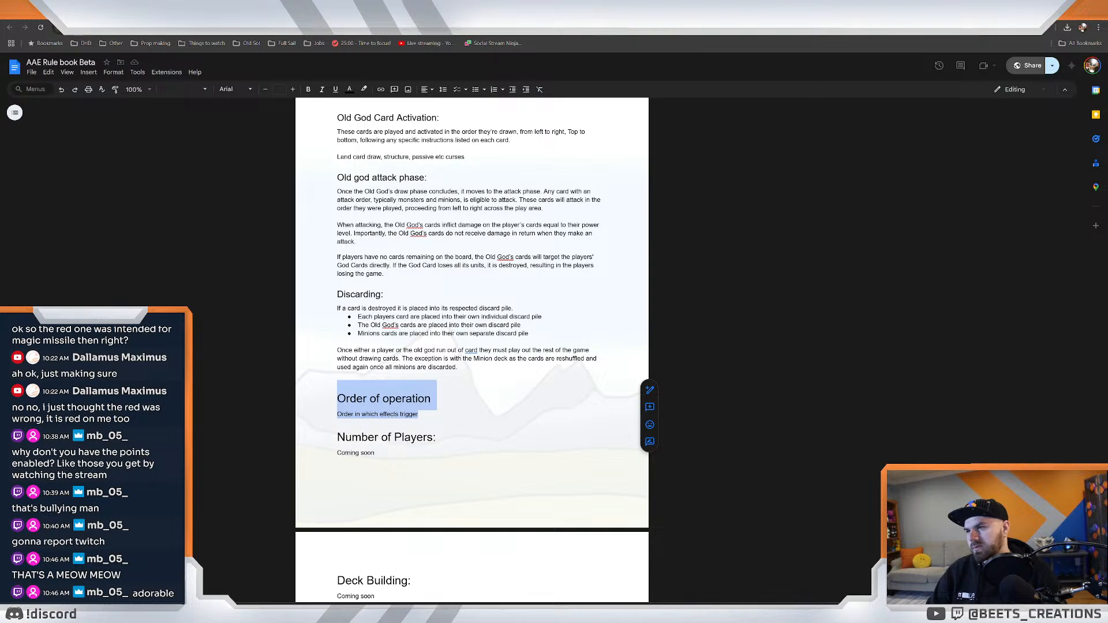
{"action": "left_click", "coordinate": [439, 415]}
{"action": "scroll", "coordinate": [470, 404], "scroll_direction": "up", "scroll_amount": 1}
{"action": "scroll", "coordinate": [470, 404], "scroll_direction": "down", "scroll_amount": 3}
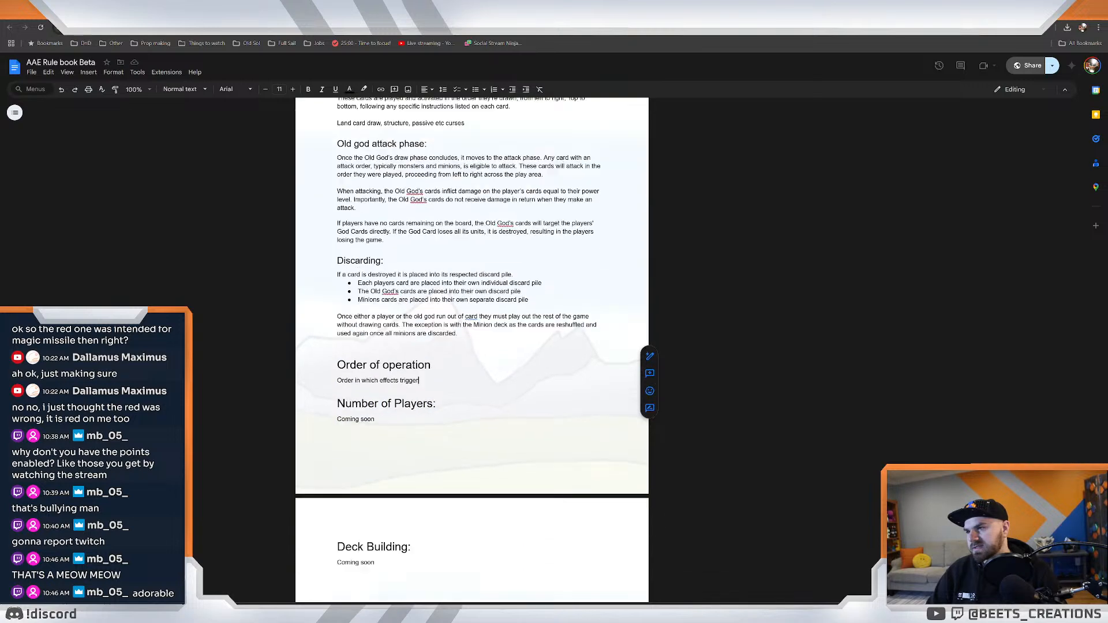
{"action": "scroll", "coordinate": [470, 346], "scroll_direction": "up", "scroll_amount": 2}
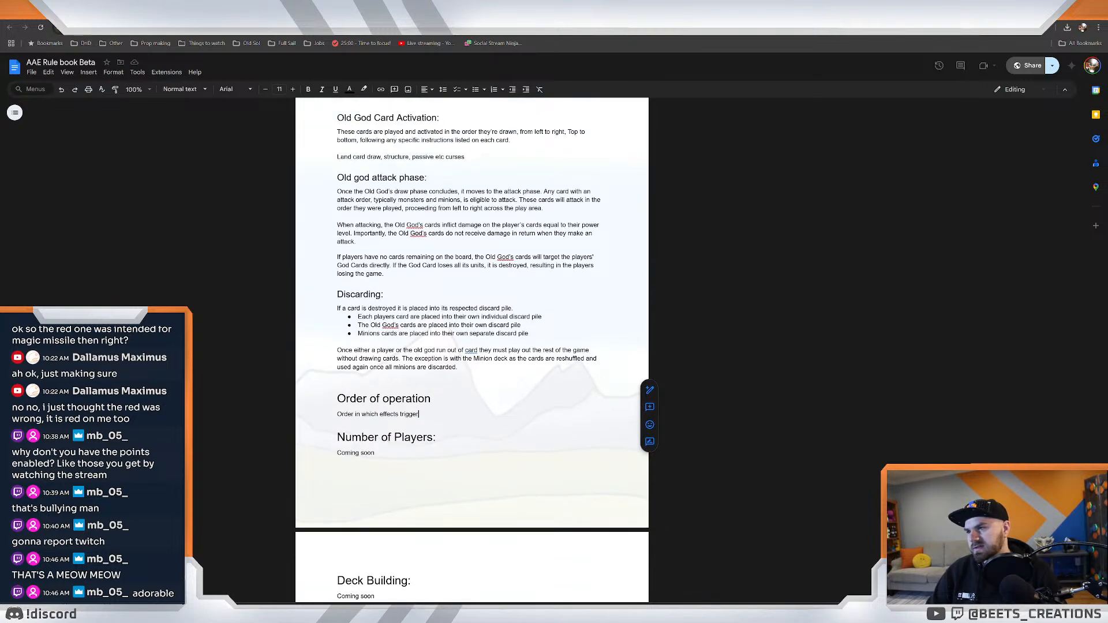
{"action": "scroll", "coordinate": [470, 346], "scroll_direction": "up", "scroll_amount": 1}
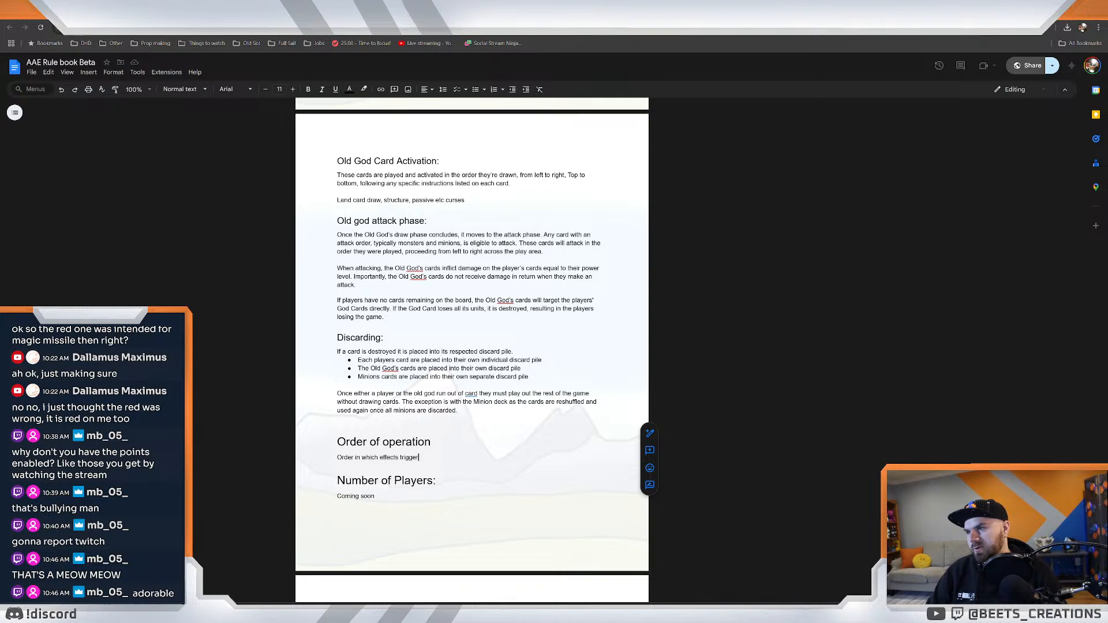
{"action": "left_click", "coordinate": [338, 384]}
{"action": "scroll", "coordinate": [470, 346], "scroll_direction": "up", "scroll_amount": 2}
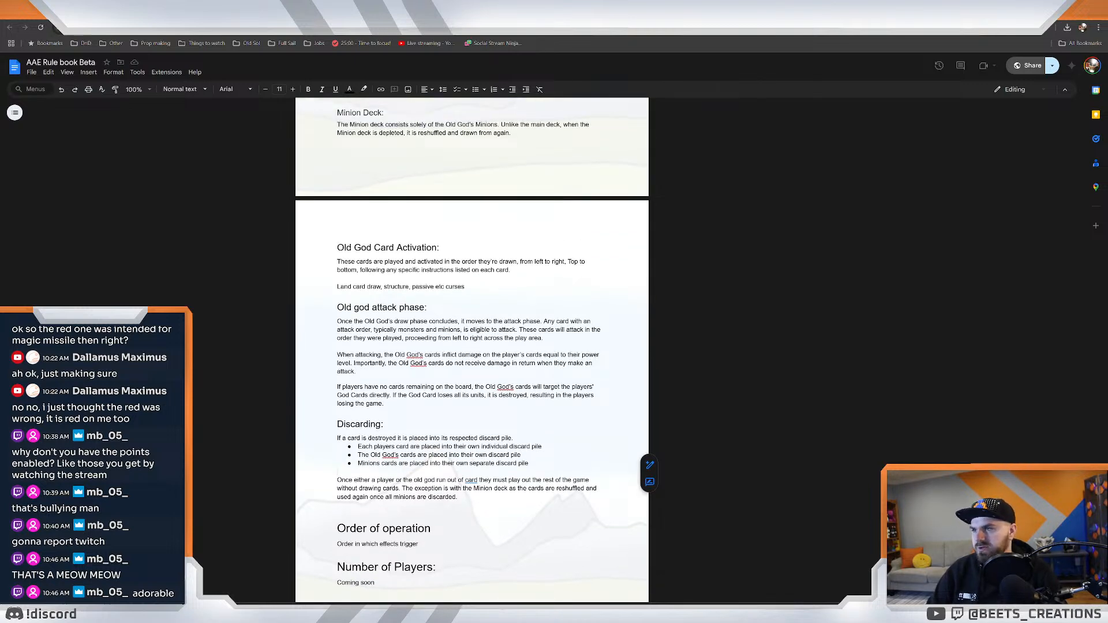
{"action": "scroll", "coordinate": [470, 346], "scroll_direction": "down", "scroll_amount": 5}
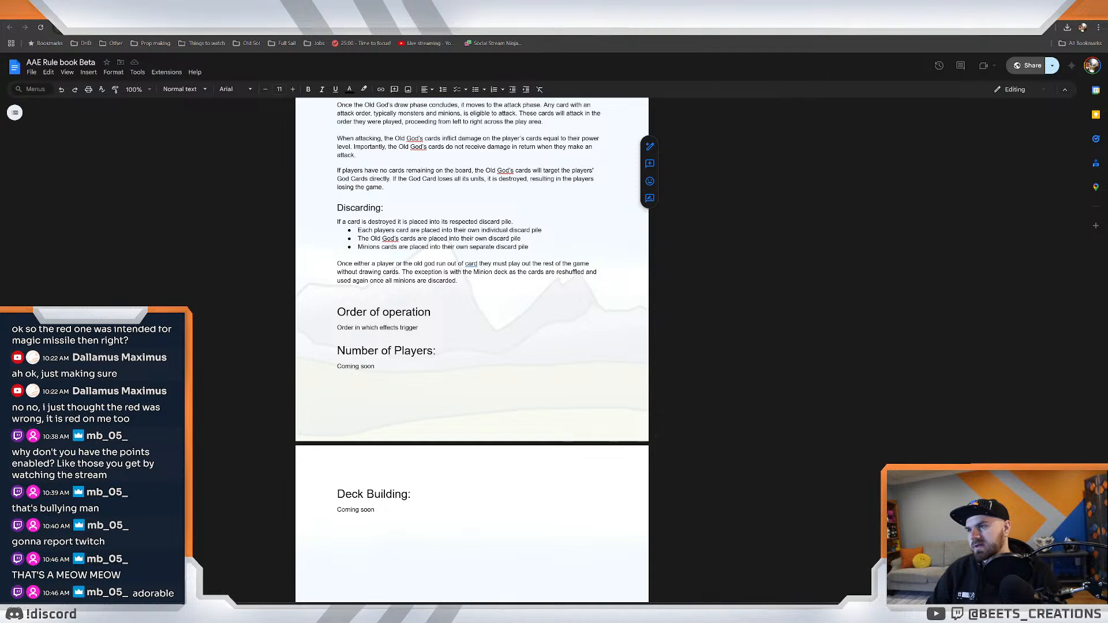
Examine the "Number of Players:" and "Deck Building:" placeholder sections and return to the "Old God Card Activation:" heading.
{"action": "left_click_drag", "start_coordinate": [375, 510], "coordinate": [337, 350]}
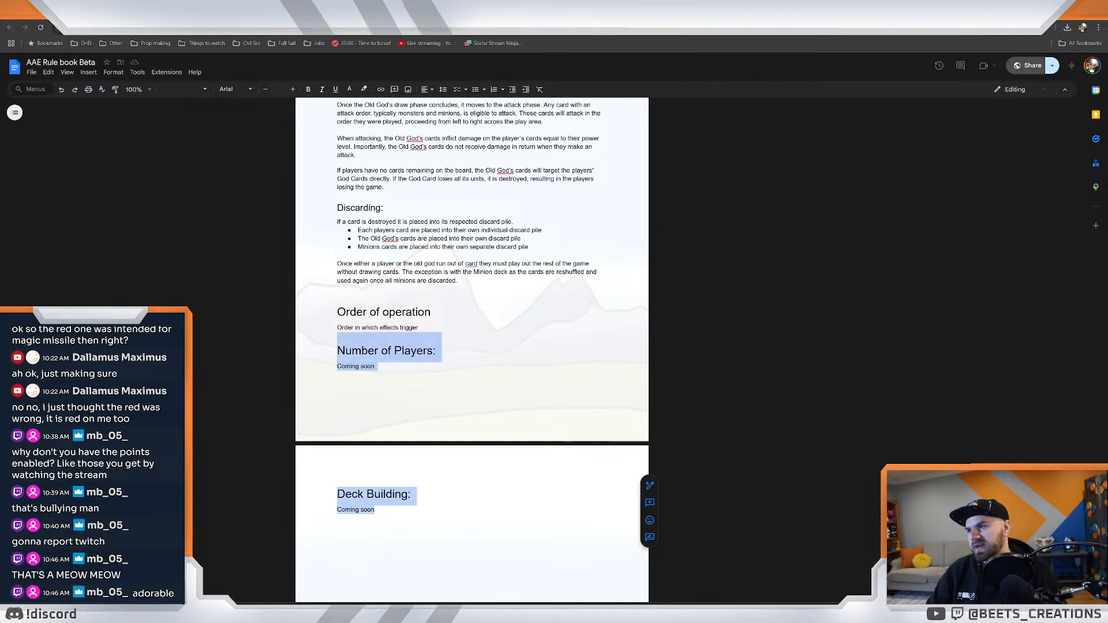
{"action": "left_click", "coordinate": [436, 350]}
{"action": "left_click", "coordinate": [375, 509]}
{"action": "left_click", "coordinate": [411, 494]}
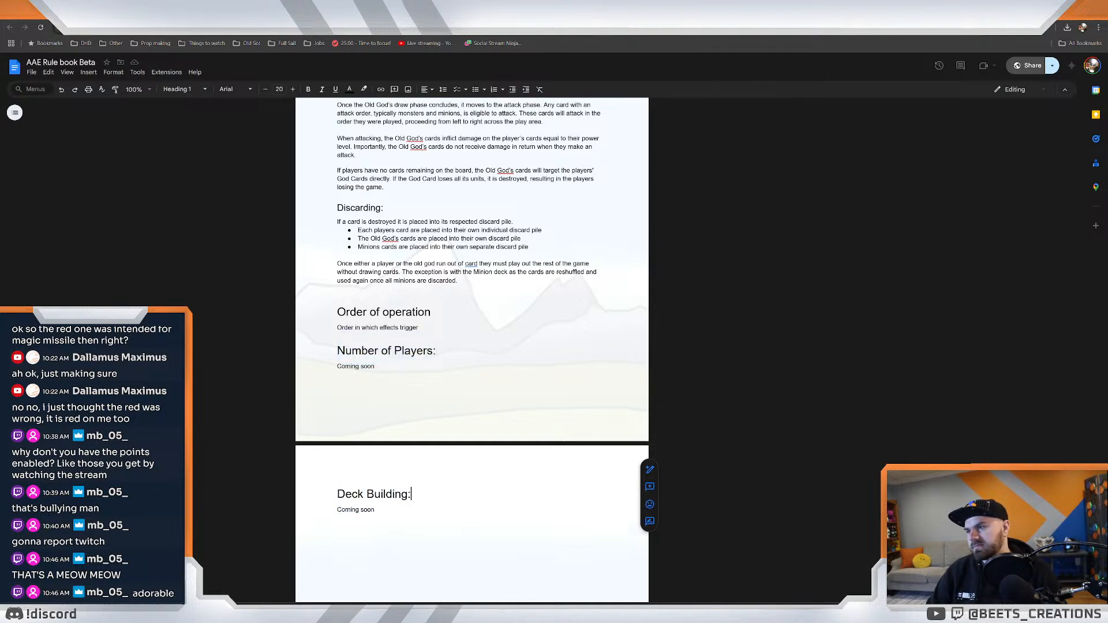
{"action": "left_click", "coordinate": [436, 351]}
{"action": "left_click", "coordinate": [411, 495]}
{"action": "left_click", "coordinate": [436, 350]}
{"action": "left_click", "coordinate": [412, 495]}
{"action": "double_click", "coordinate": [433, 312]}
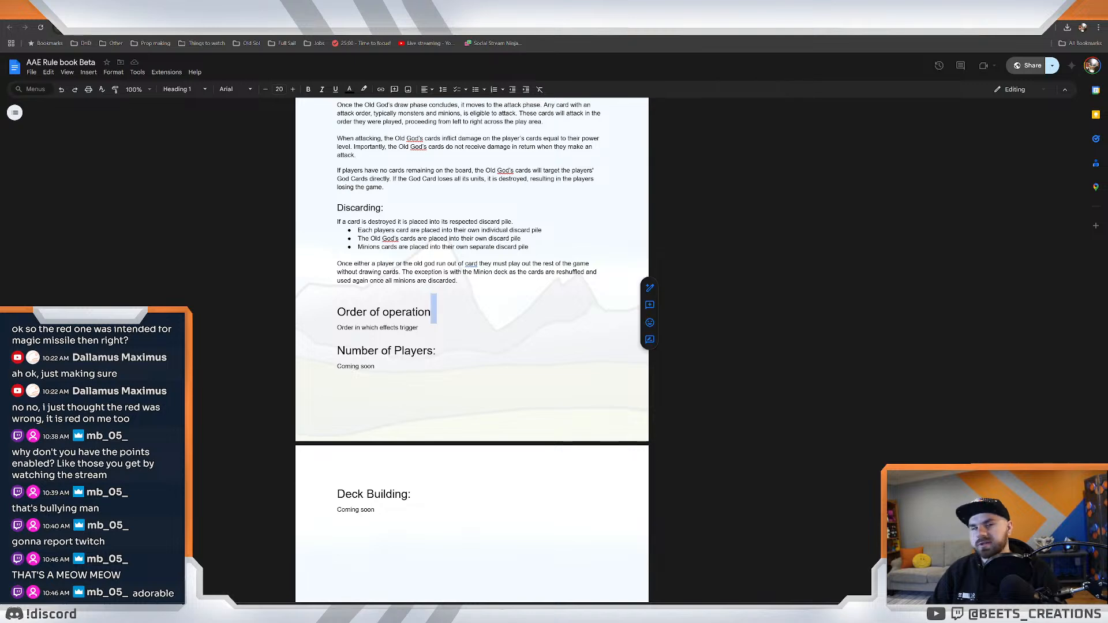
{"action": "left_click", "coordinate": [375, 367]}
{"action": "double_click", "coordinate": [414, 495]}
{"action": "scroll", "coordinate": [472, 350], "scroll_direction": "up", "scroll_amount": 6}
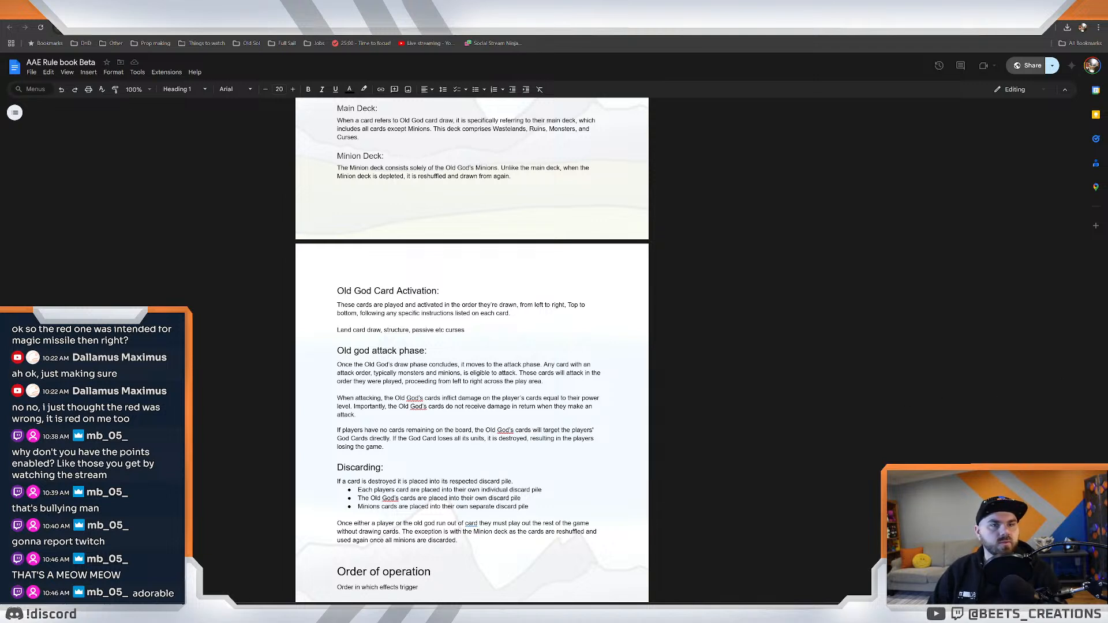
{"action": "left_click", "coordinate": [440, 290]}
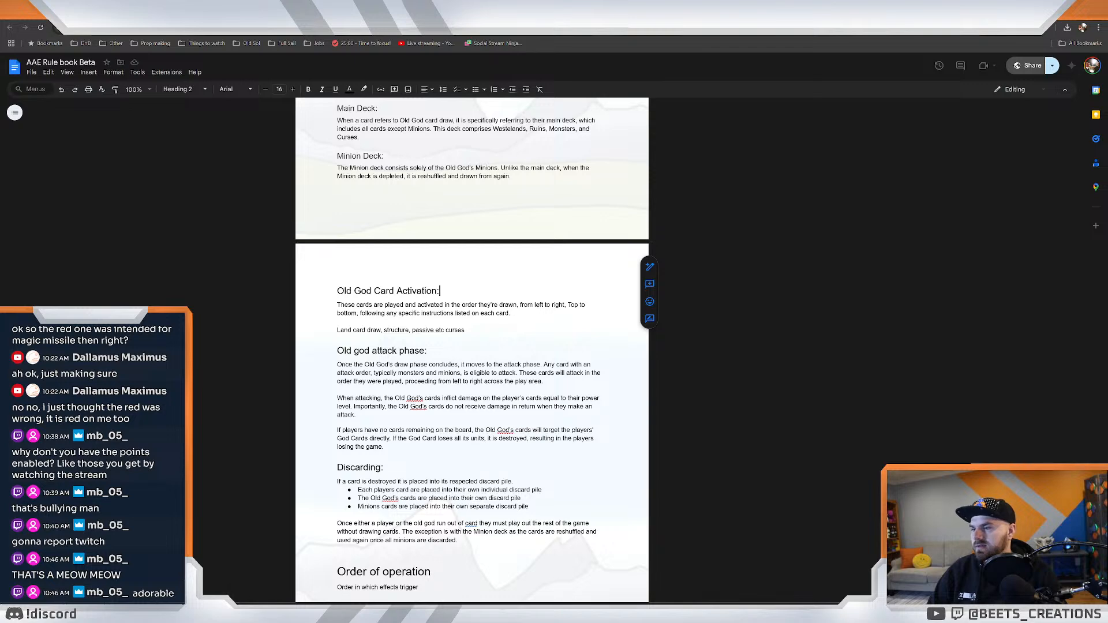
Switch to Photoshop and save the draw phase page as "Page 10" in the Armies Against Entropy Rule books "Pages" folder, with maximized compatibility.
{"action": "key", "text": "alt+Tab"}
{"action": "key", "text": "ctrl+plus"}
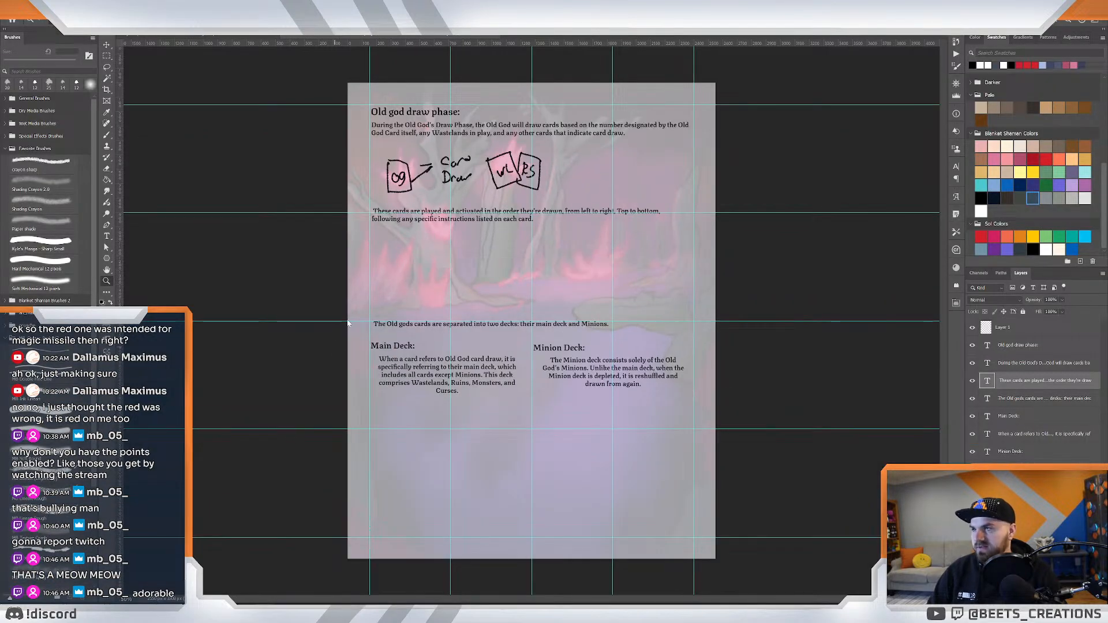
{"action": "key", "text": "ctrl+s"}
{"action": "left_click_drag", "start_coordinate": [418, 8], "coordinate": [746, 171]}
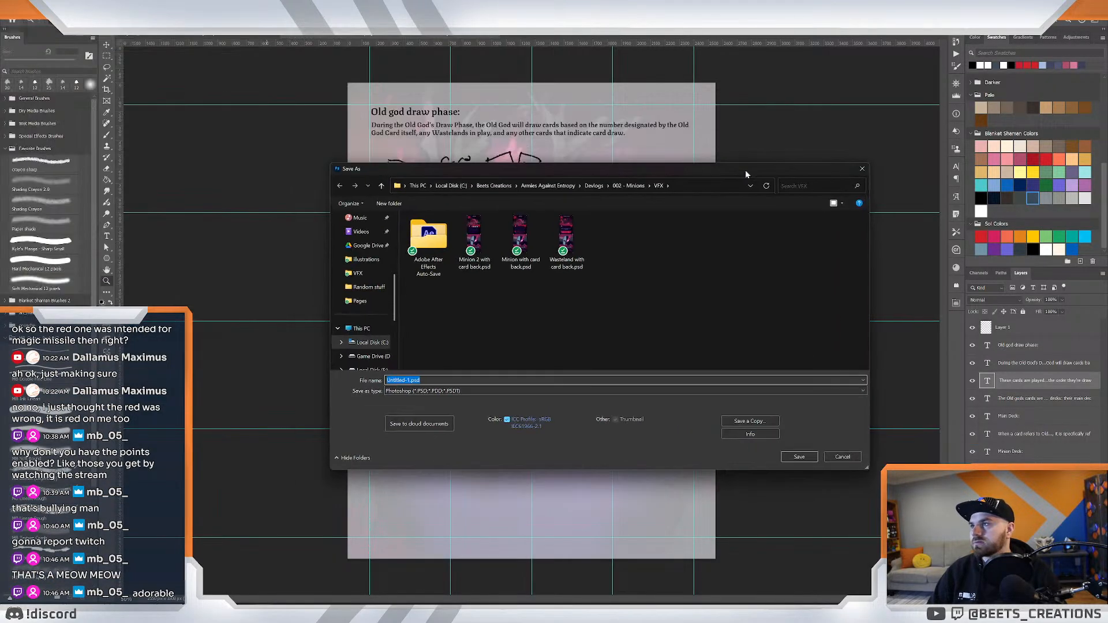
{"action": "left_click", "coordinate": [597, 187]}
{"action": "left_click", "coordinate": [531, 186]}
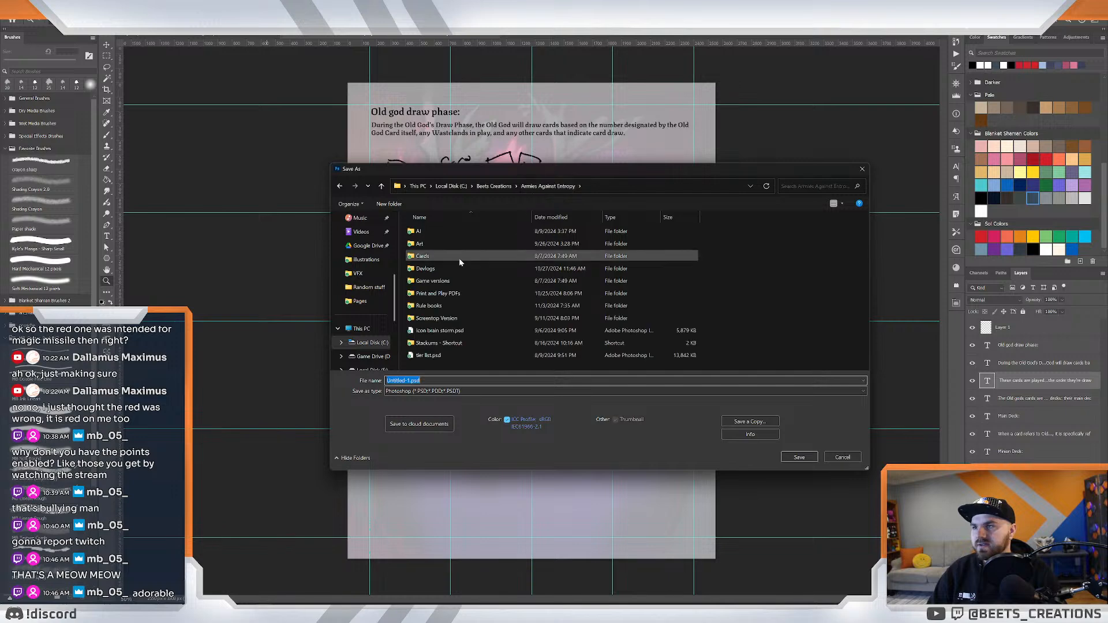
{"action": "left_click", "coordinate": [437, 310]}
{"action": "double_click", "coordinate": [436, 306]}
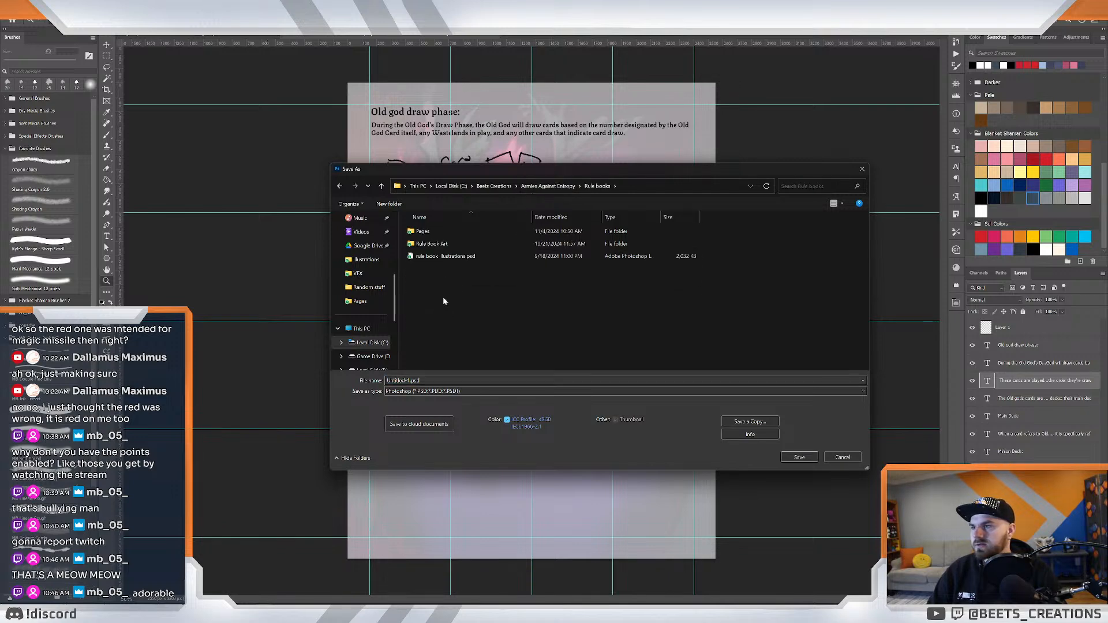
{"action": "double_click", "coordinate": [430, 243]}
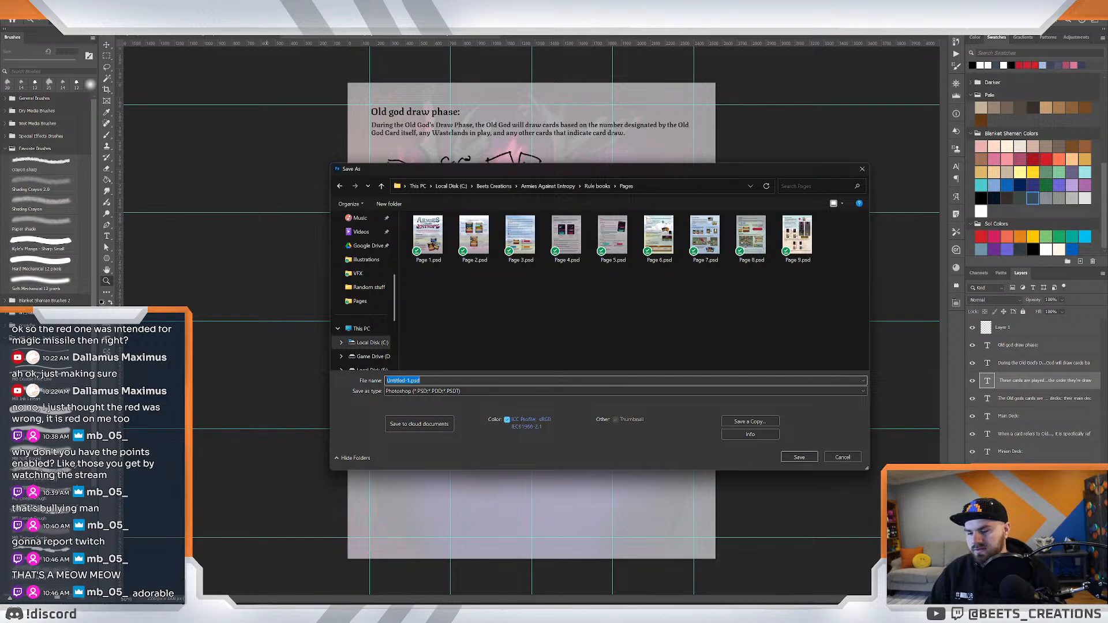
{"action": "type", "text": "Page 10"}
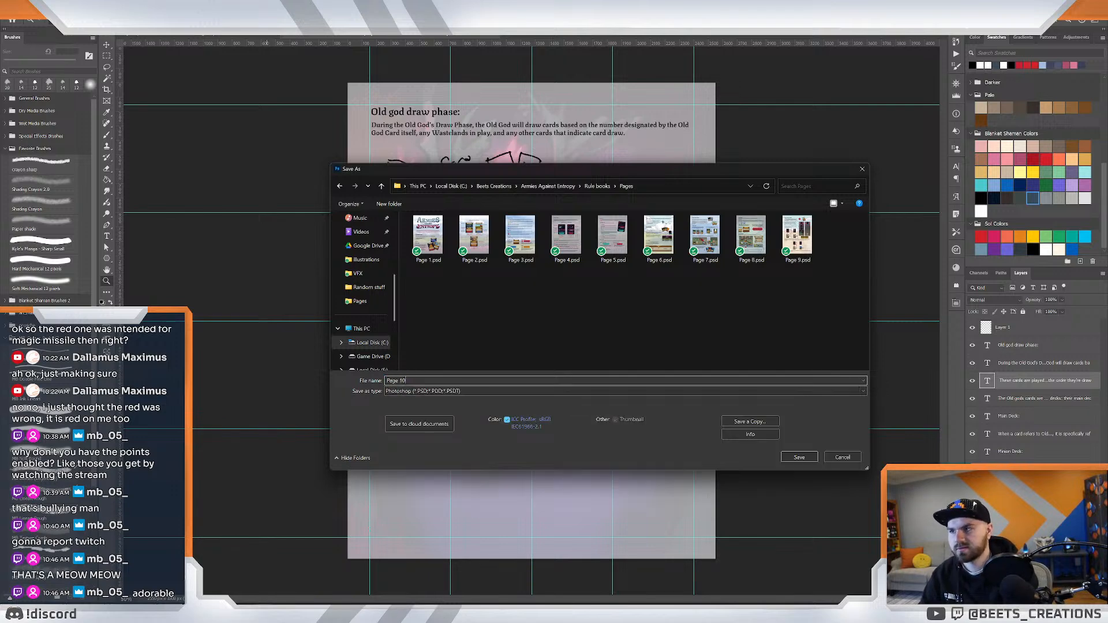
{"action": "left_click", "coordinate": [797, 456]}
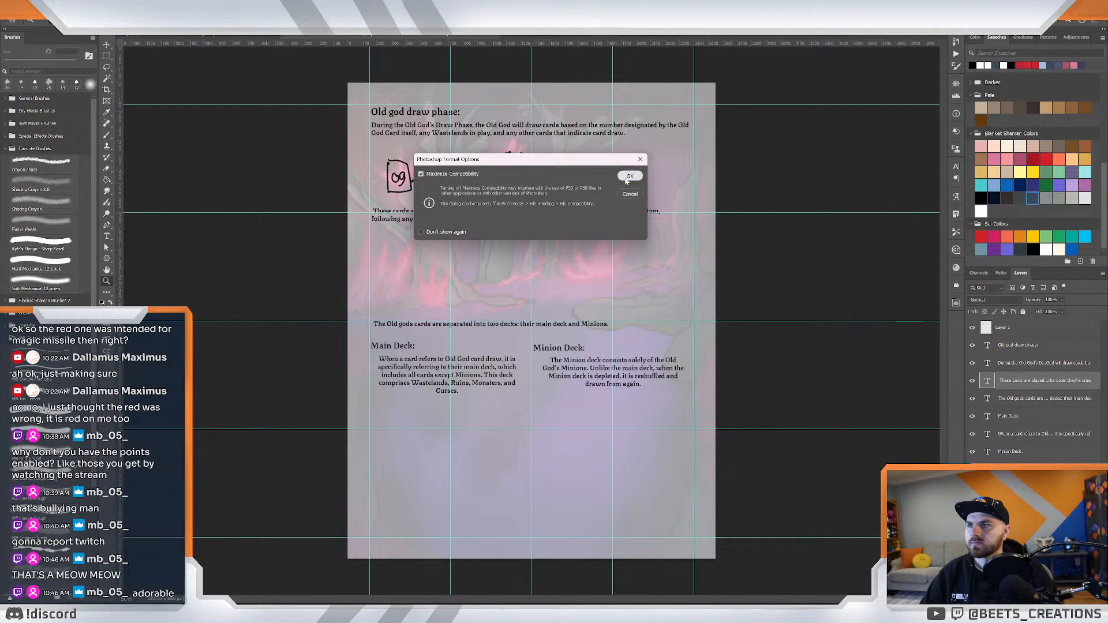
{"action": "left_click", "coordinate": [629, 176]}
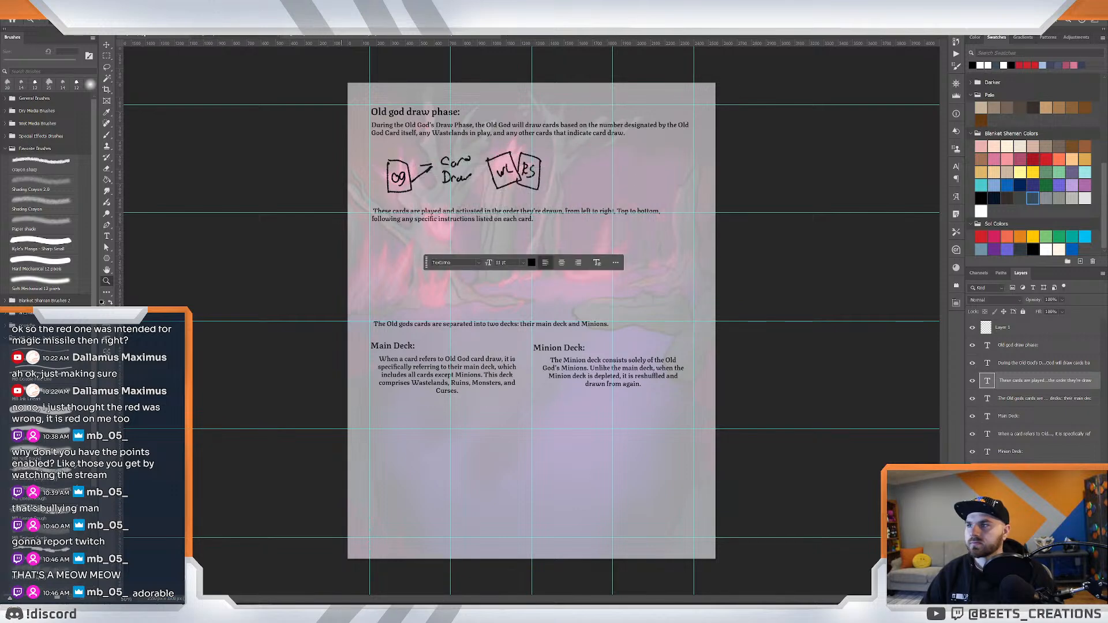
Review the finished "Player Attack Phase" and "Unit Phase" pages, and return to the "Old god draw phase" page.
{"action": "left_click", "coordinate": [225, 35]}
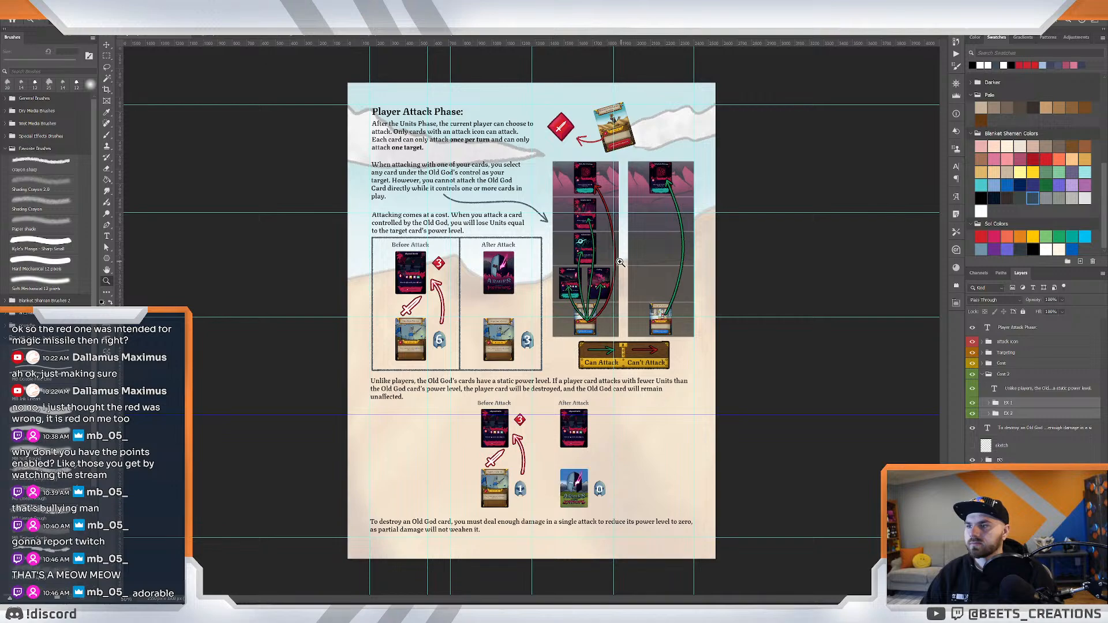
{"action": "mouse_move", "coordinate": [596, 272]}
{"action": "left_mouse_down"}
{"action": "mouse_move", "coordinate": [576, 272]}
{"action": "mouse_move", "coordinate": [588, 271]}
{"action": "left_mouse_up"}
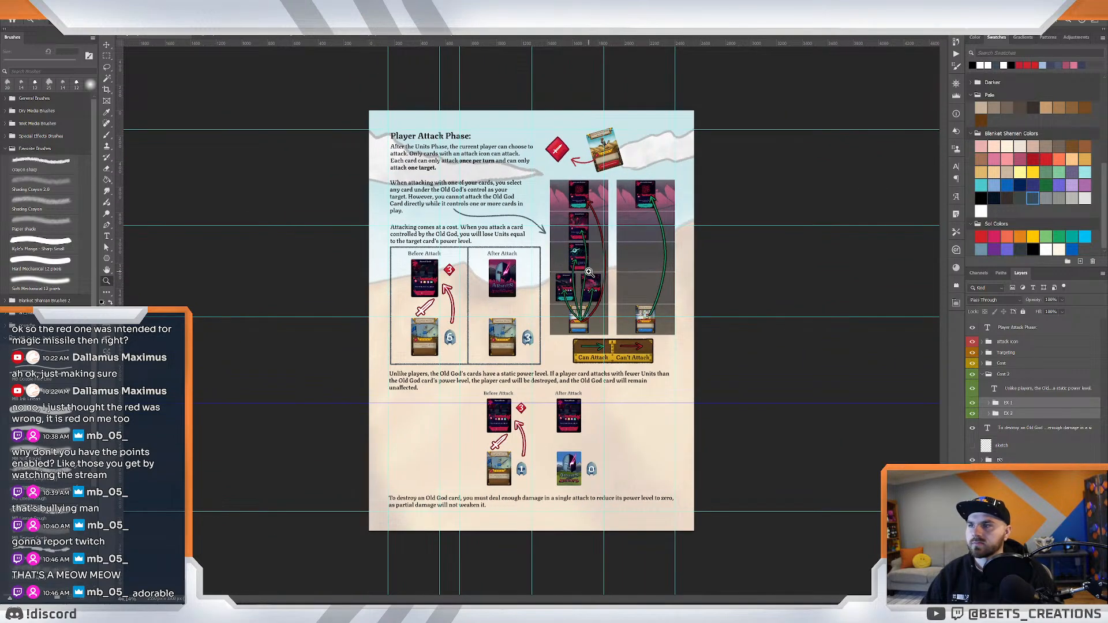
{"action": "left_click", "coordinate": [193, 35]}
{"action": "left_click", "coordinate": [190, 35]}
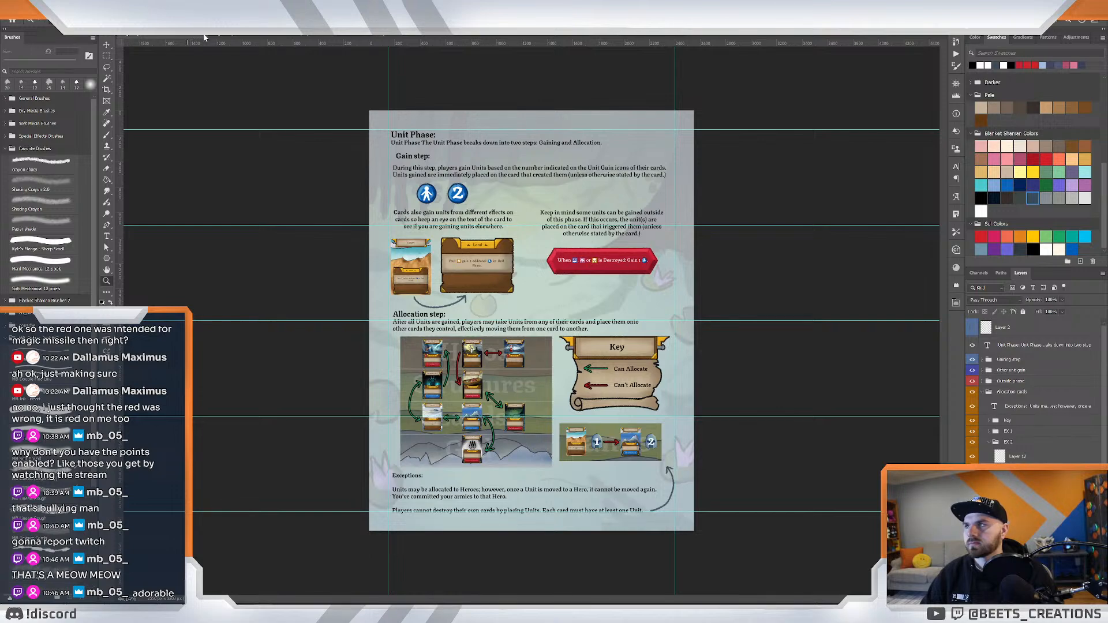
{"action": "left_click", "coordinate": [203, 38]}
Switch to the browser and check the AAE Rule book Beta document and the Chaos Gate card in the card design project.
{"action": "key", "text": "alt+Tab"}
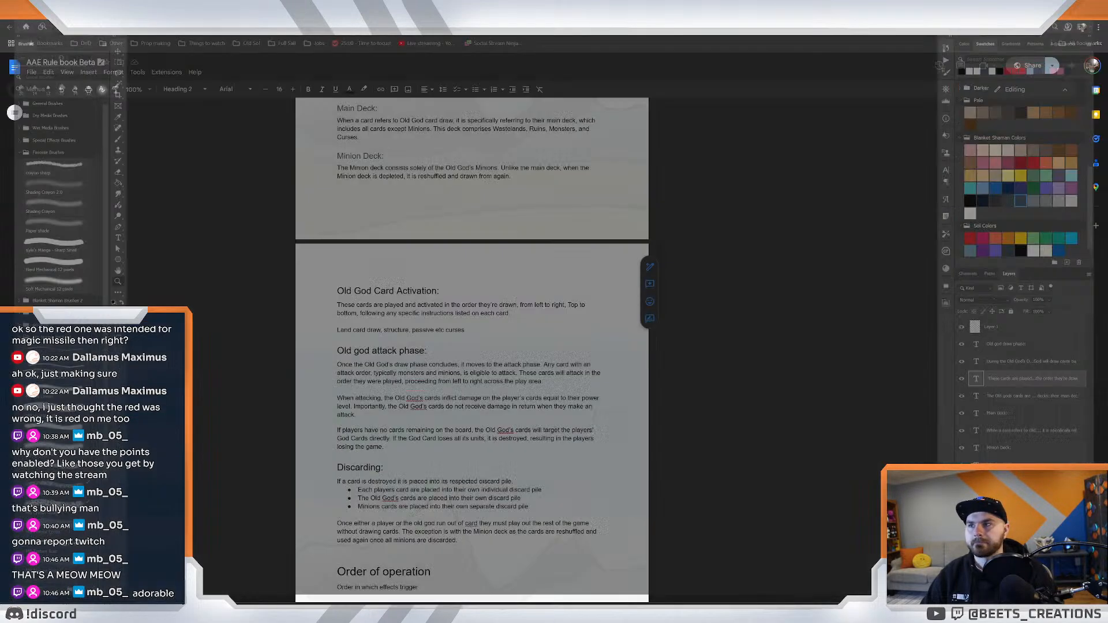
{"action": "left_click", "coordinate": [338, 184]}
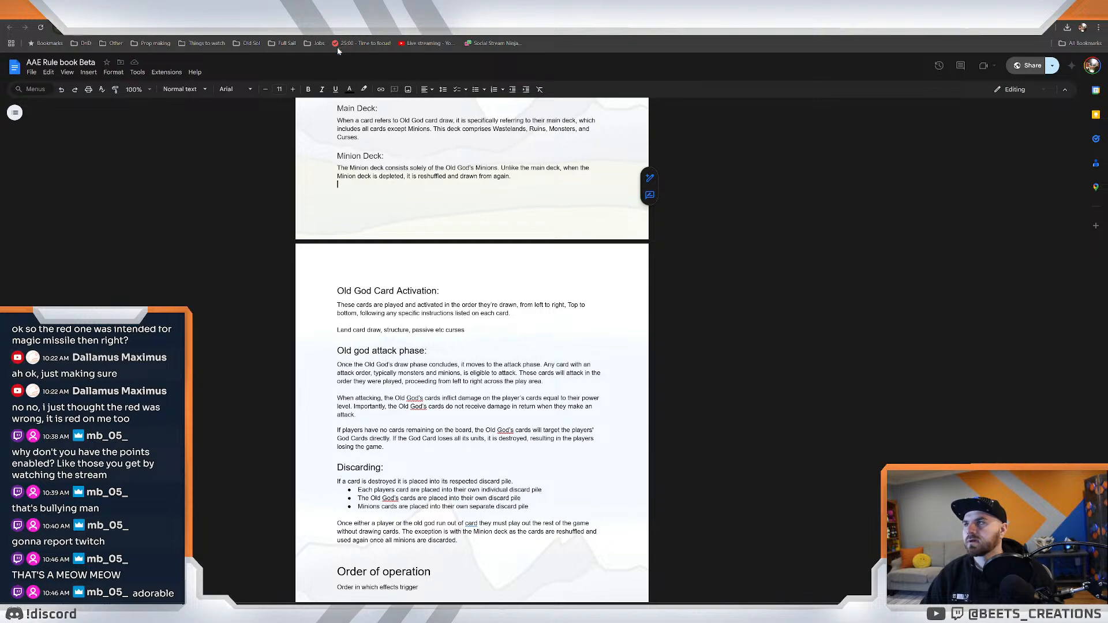
{"action": "key", "text": "alt+Tab"}
{"action": "key", "text": "alt+Tab"}
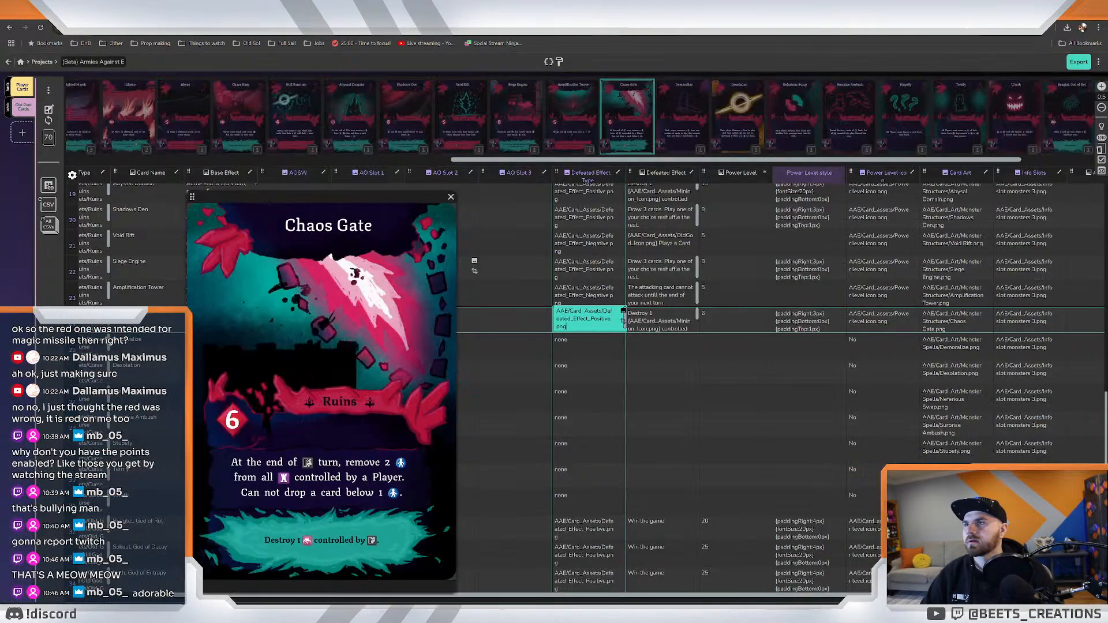
{"action": "key", "text": "alt+Tab"}
{"action": "key", "text": "alt+Tab"}
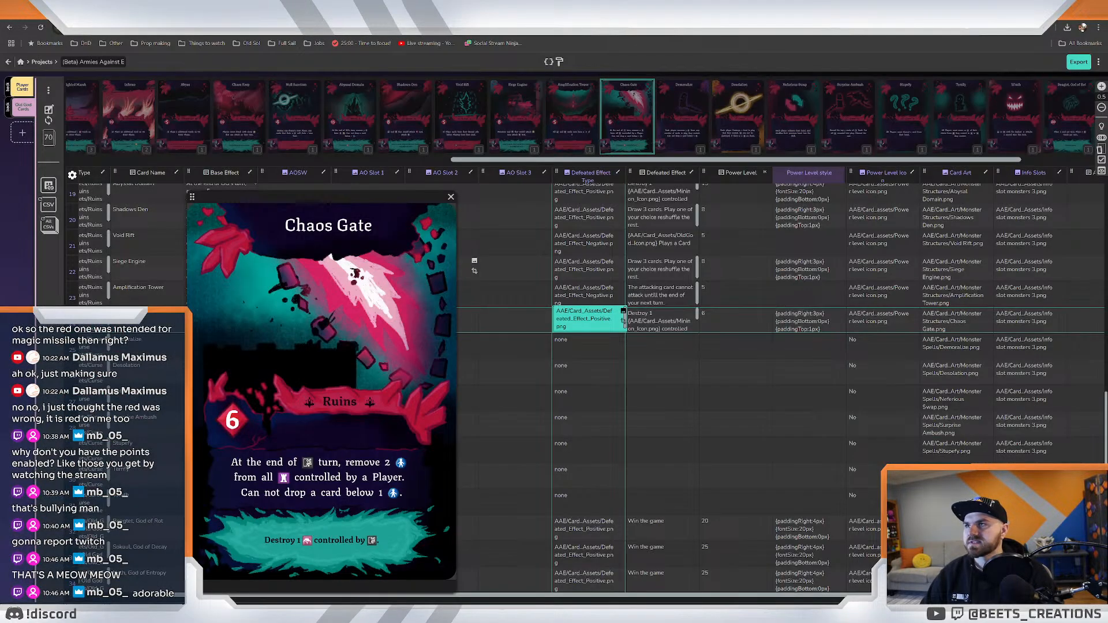
{"action": "key", "text": "alt+Tab"}
{"action": "key", "text": "alt+Tab"}
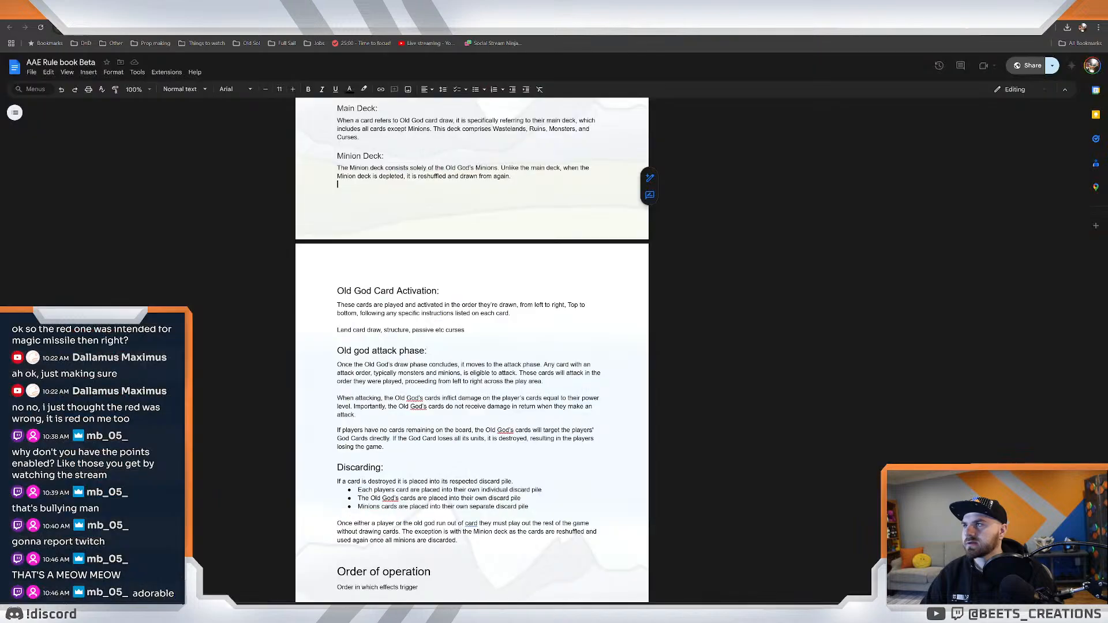
Open the "Patch 1.1.5" document from the Armies Against Entropy Drive folder and go to the "Minion wastelands draw immediately" item.
{"action": "key", "text": "alt+Tab"}
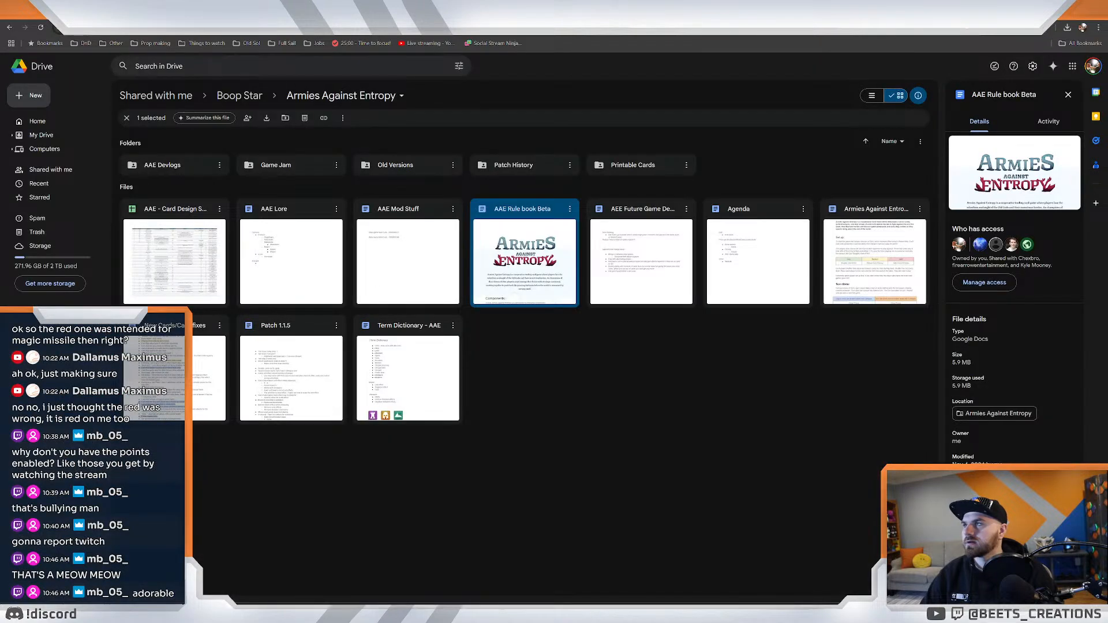
{"action": "left_click", "coordinate": [608, 379]}
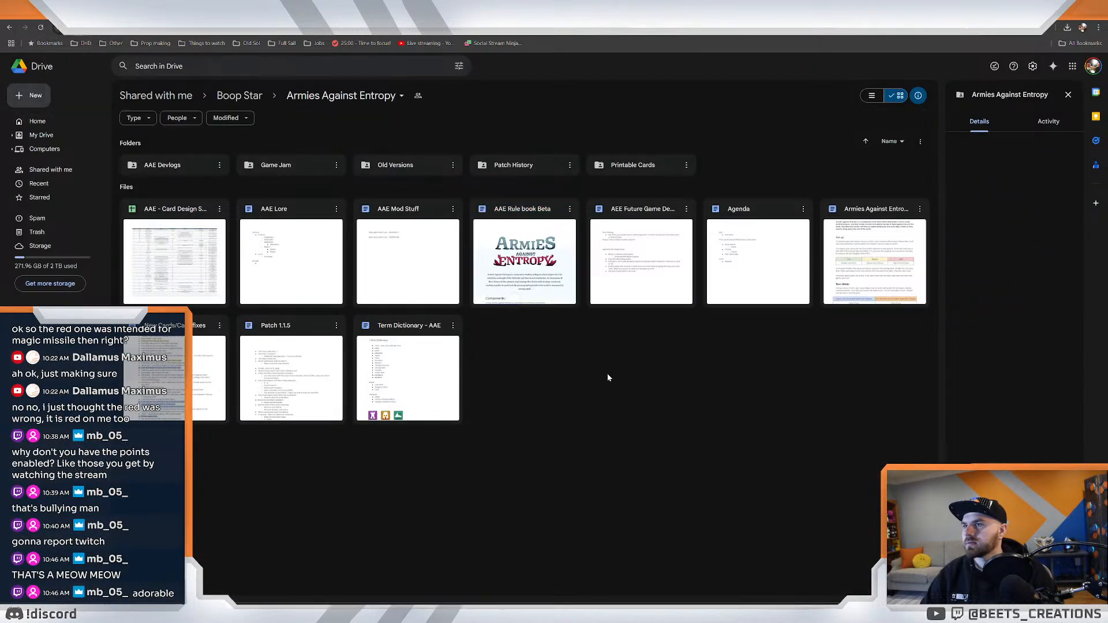
{"action": "double_click", "coordinate": [321, 393]}
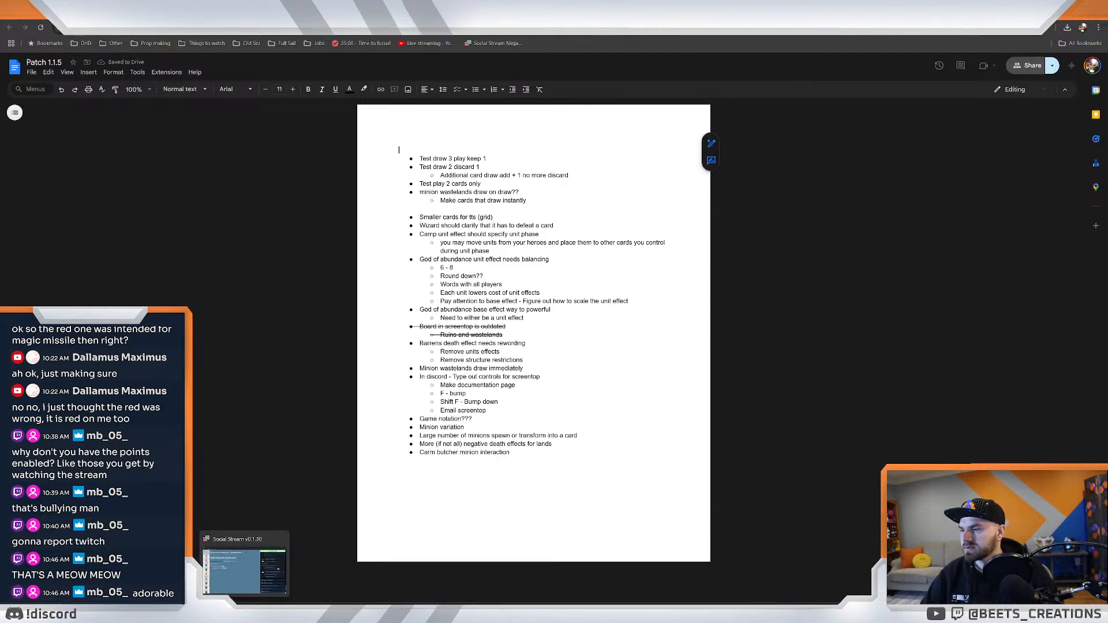
{"action": "left_click", "coordinate": [600, 373]}
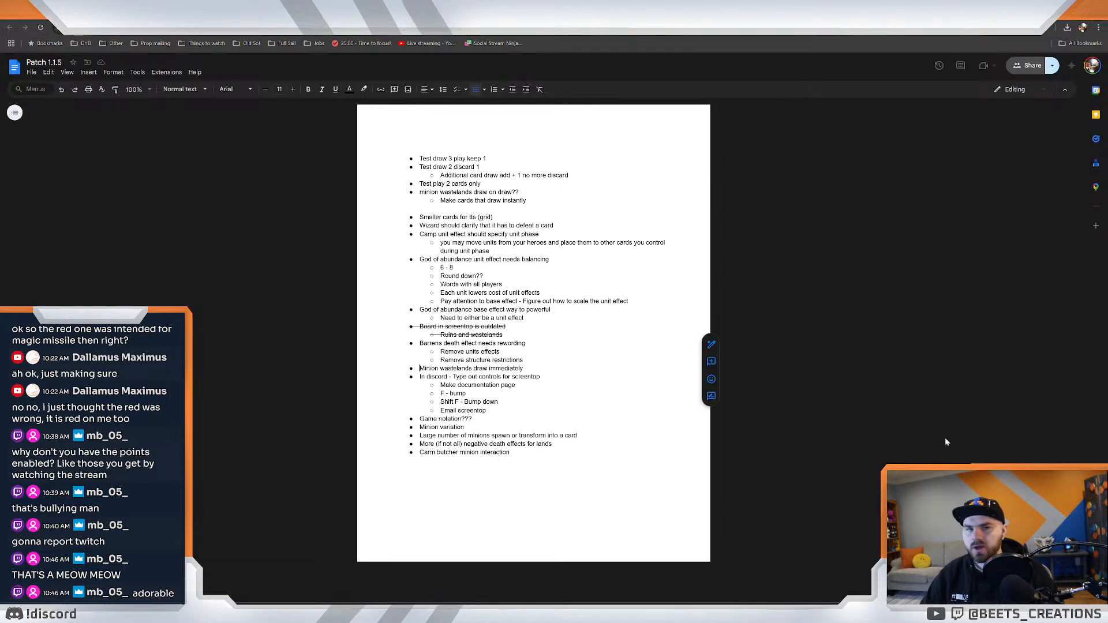